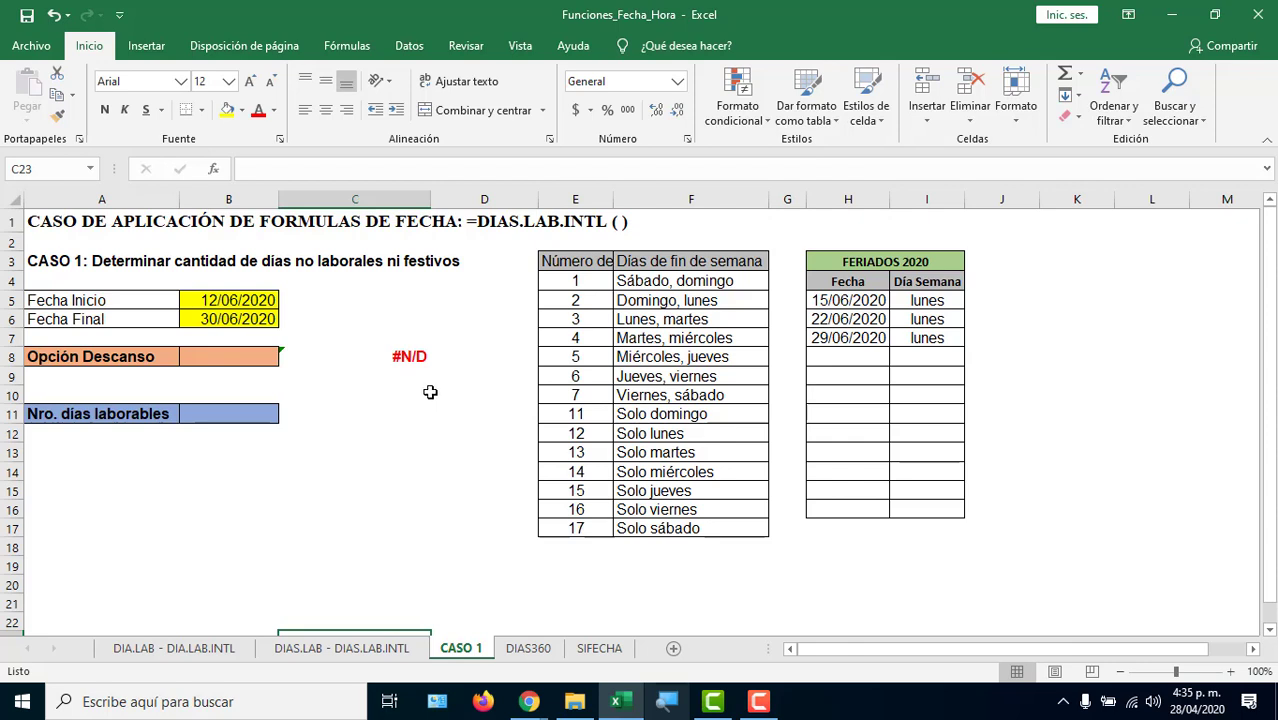
# Examine the table of weekend numbers and their rest days on the CASO 1 sheet.
pyautogui.moveTo(576, 279); pyautogui.dragTo(662, 516)
pyautogui.click(583, 289)
pyautogui.moveTo(617, 288); pyautogui.dragTo(670, 528)
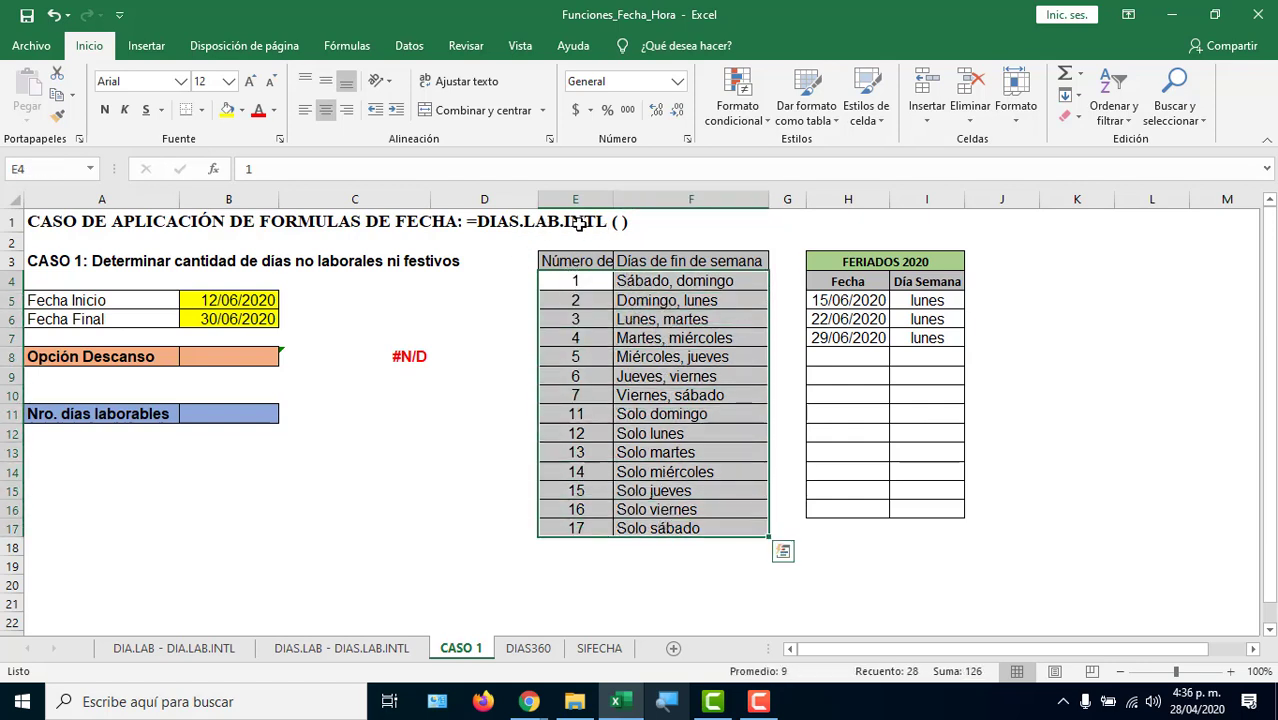
pyautogui.click(592, 283)
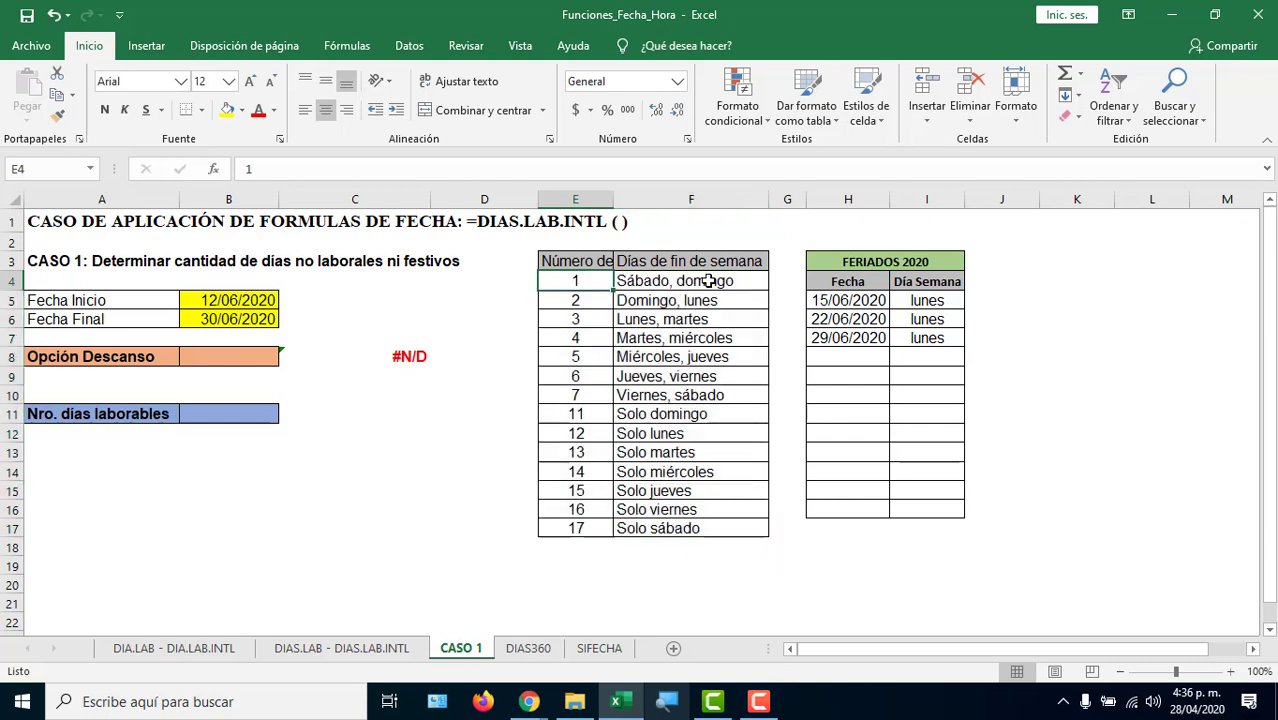
pyautogui.click(600, 299)
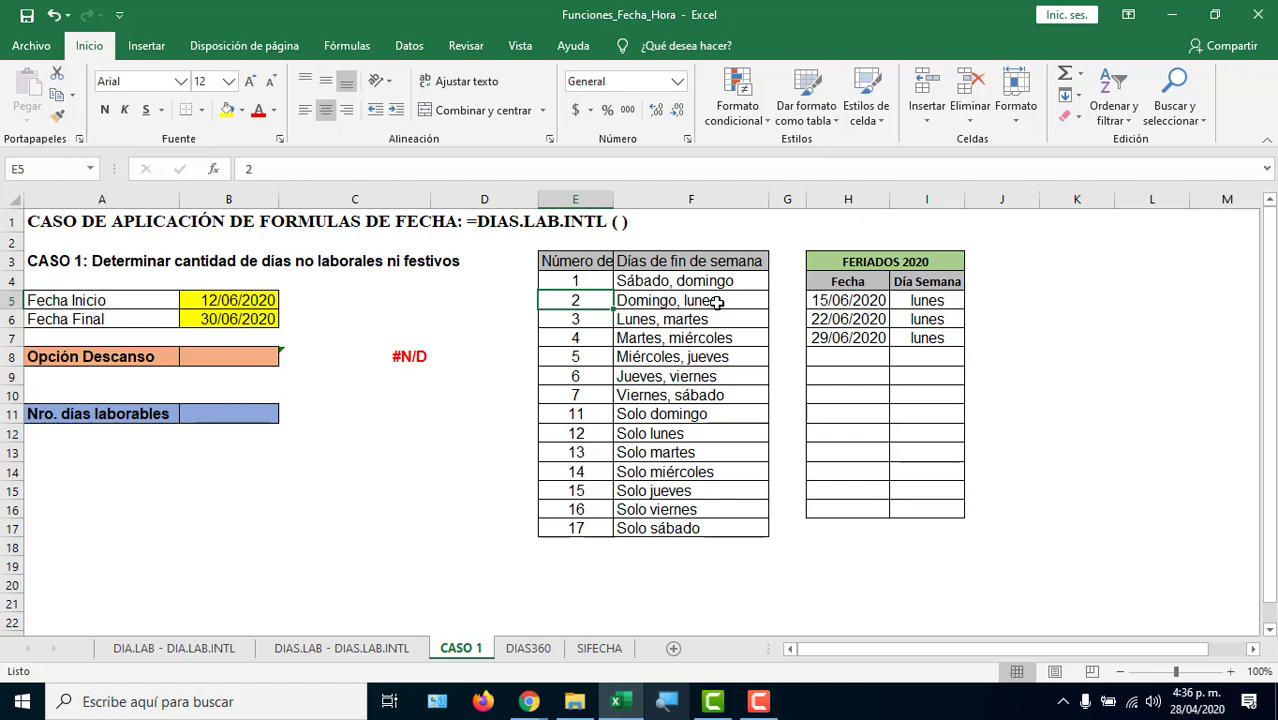
pyautogui.click(604, 320)
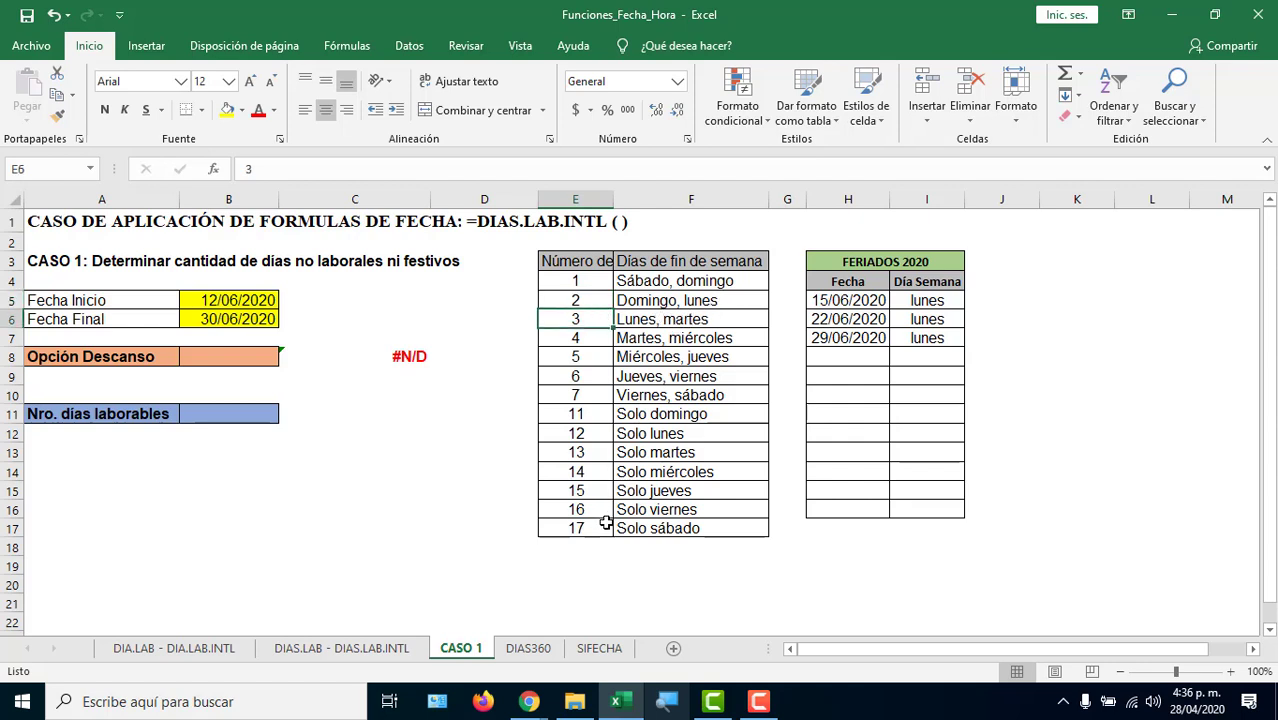
pyautogui.click(602, 413)
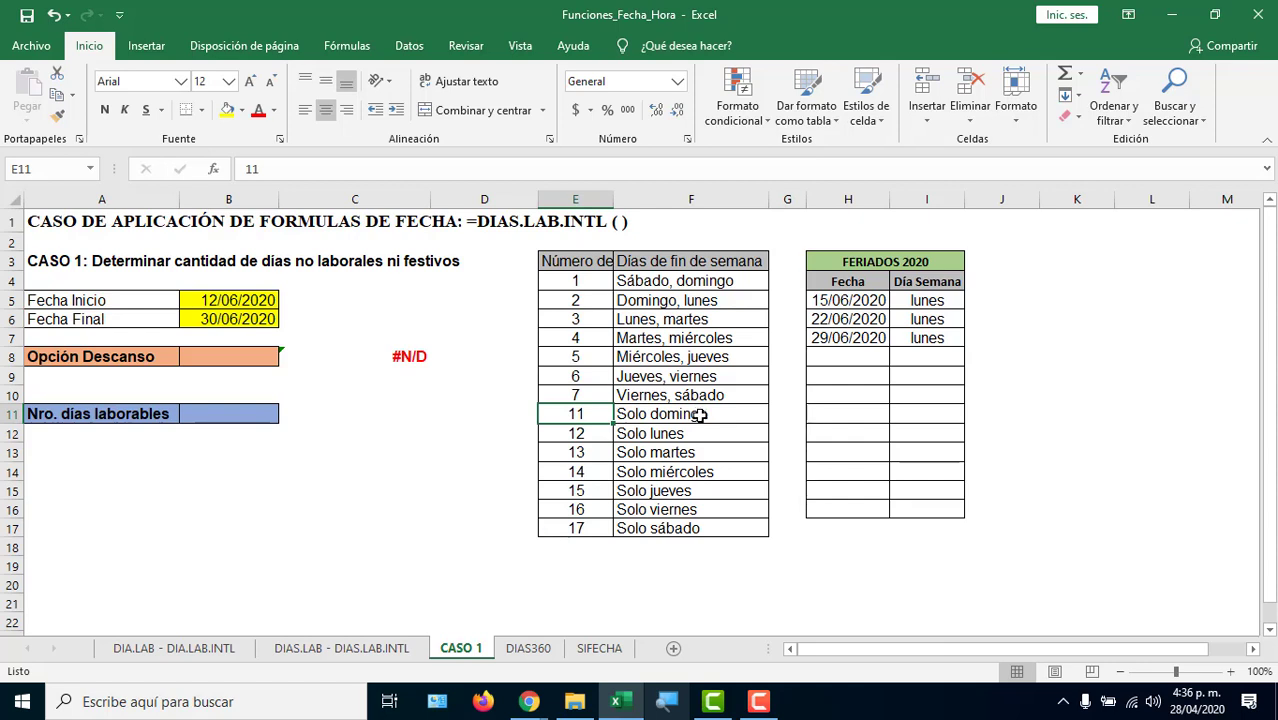
pyautogui.click(699, 416)
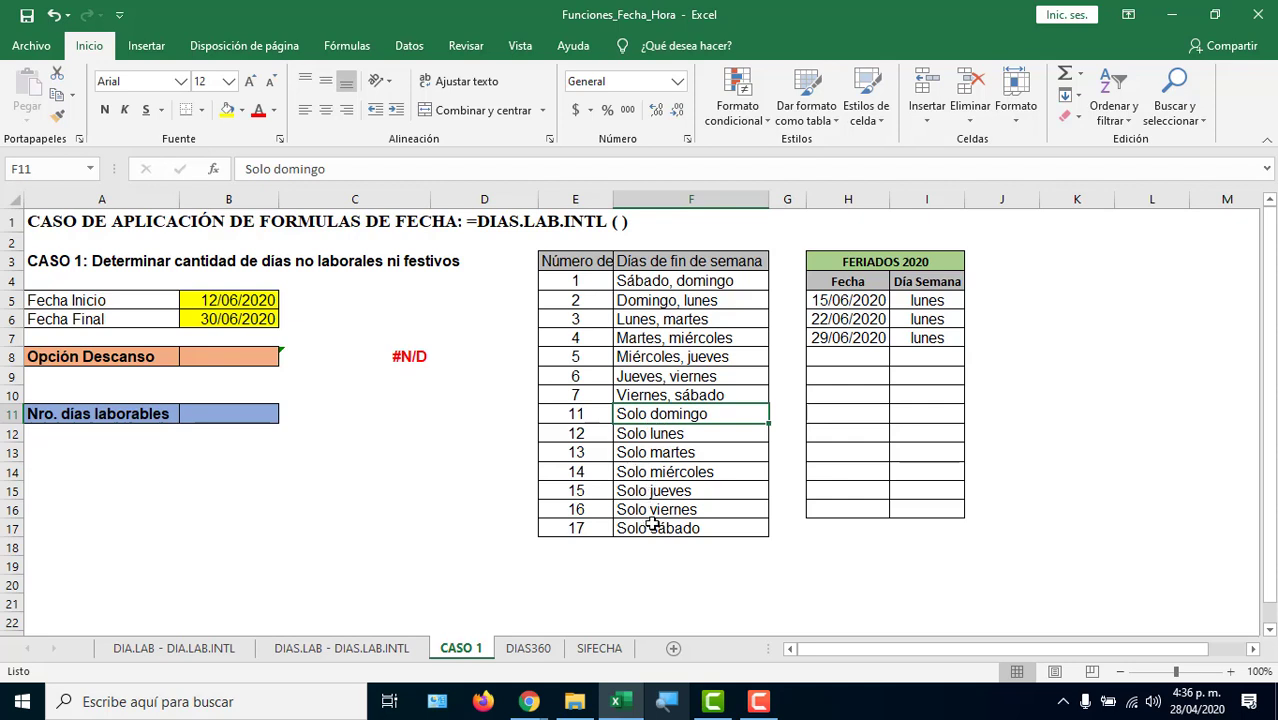
# Review the 2020 holiday dates and the choices offered for Opción Descanso on the CASO 1 sheet.
pyautogui.moveTo(830, 300); pyautogui.dragTo(848, 338)
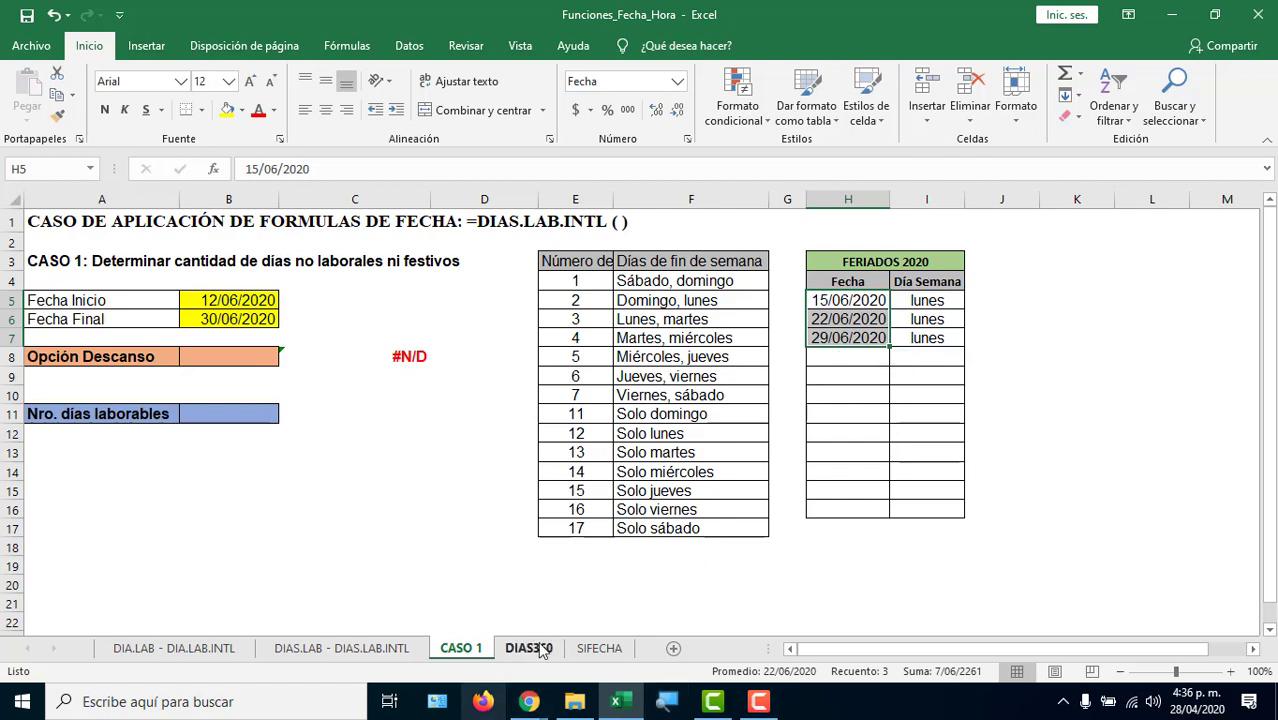
pyautogui.click(265, 357)
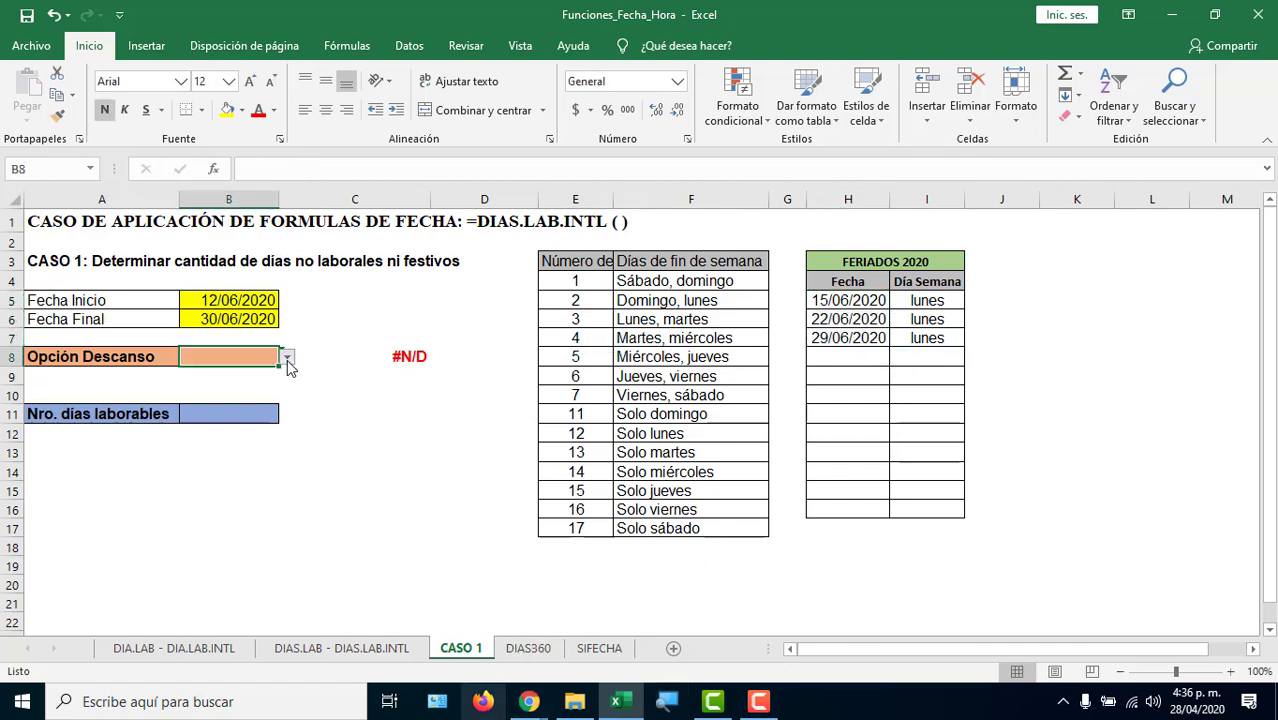
pyautogui.click(287, 357)
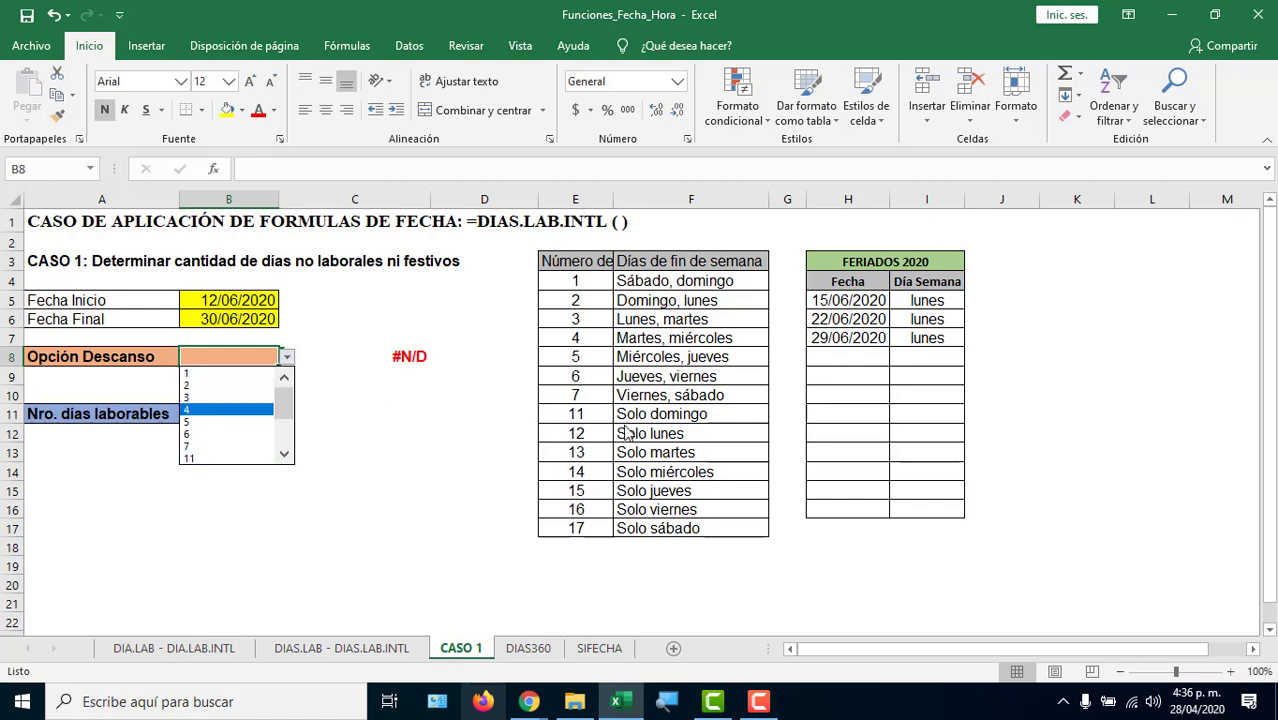
pyautogui.click(311, 468)
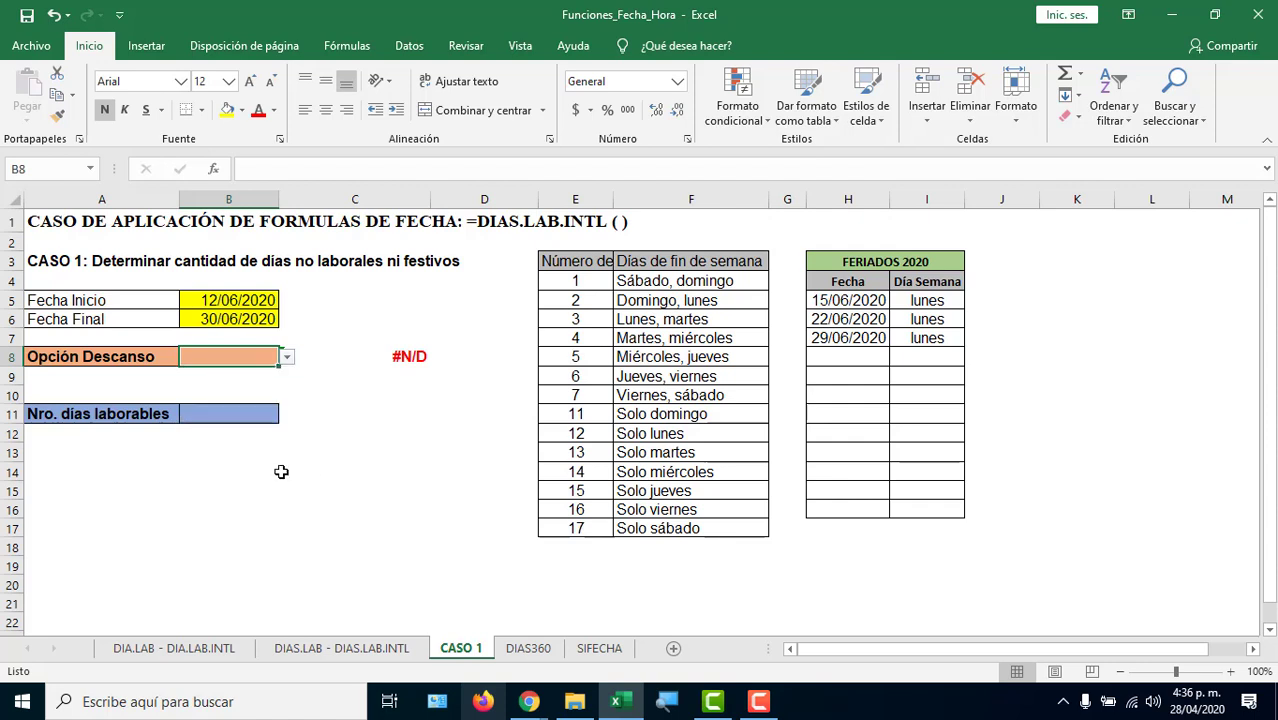
pyautogui.click(214, 420)
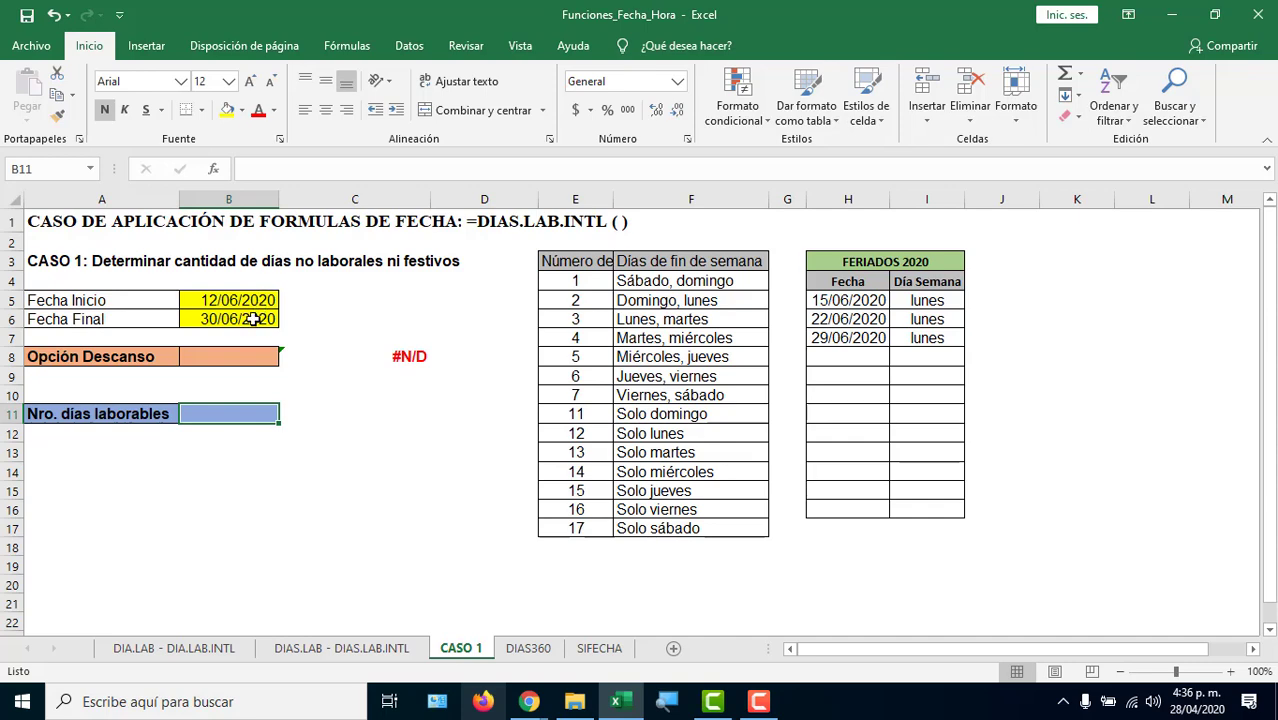
# Open the DIAS360 sheet and review its title and the heading on 30-day months for labour purposes.
pyautogui.click(514, 650)
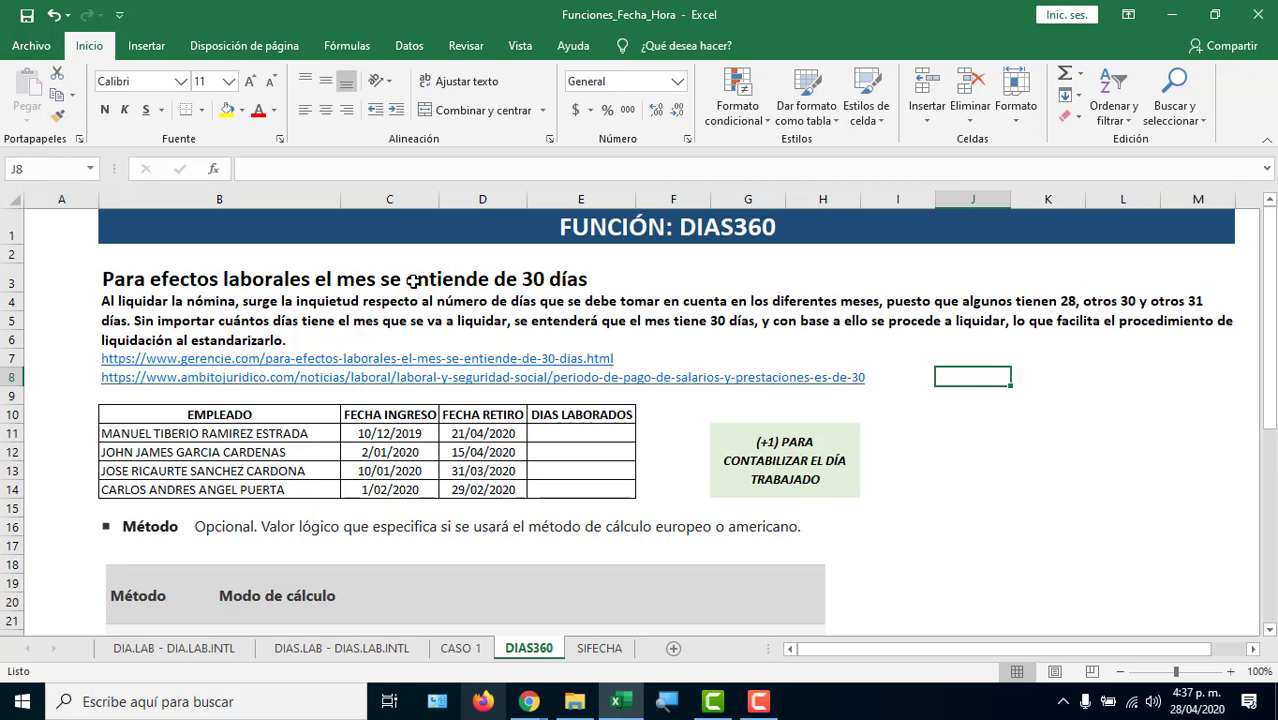
pyautogui.click(572, 228)
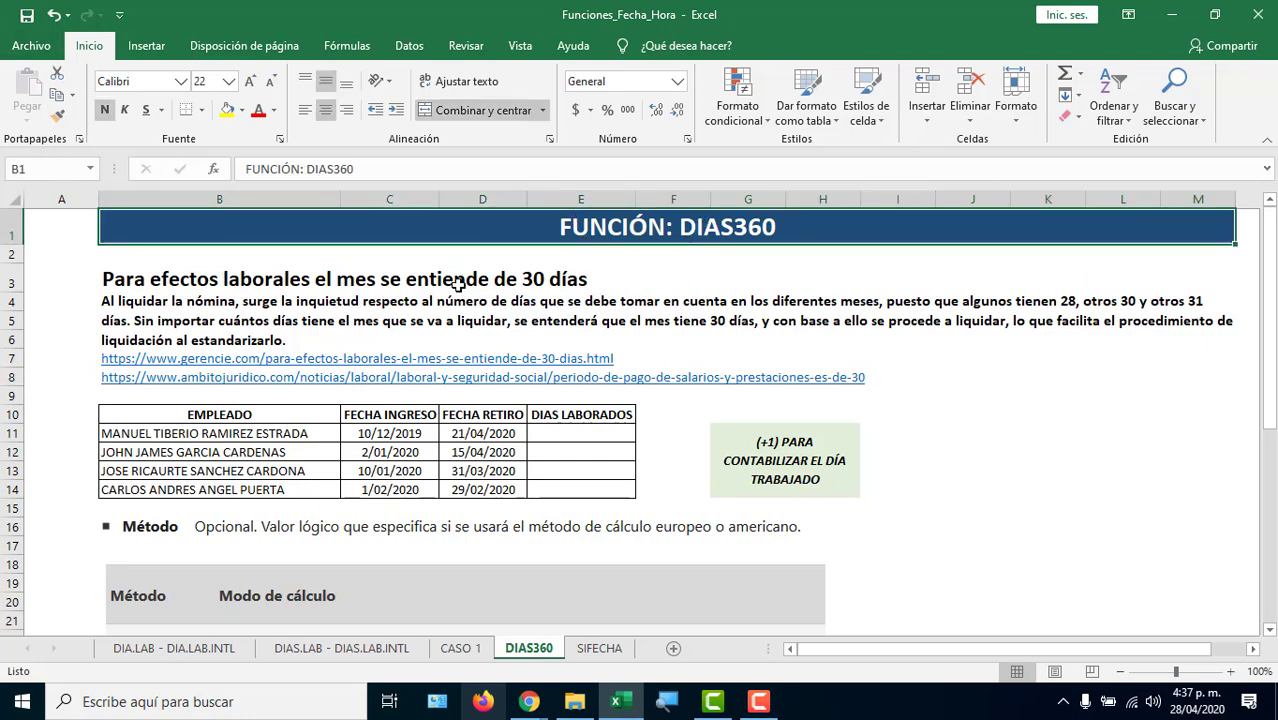
pyautogui.click(410, 284)
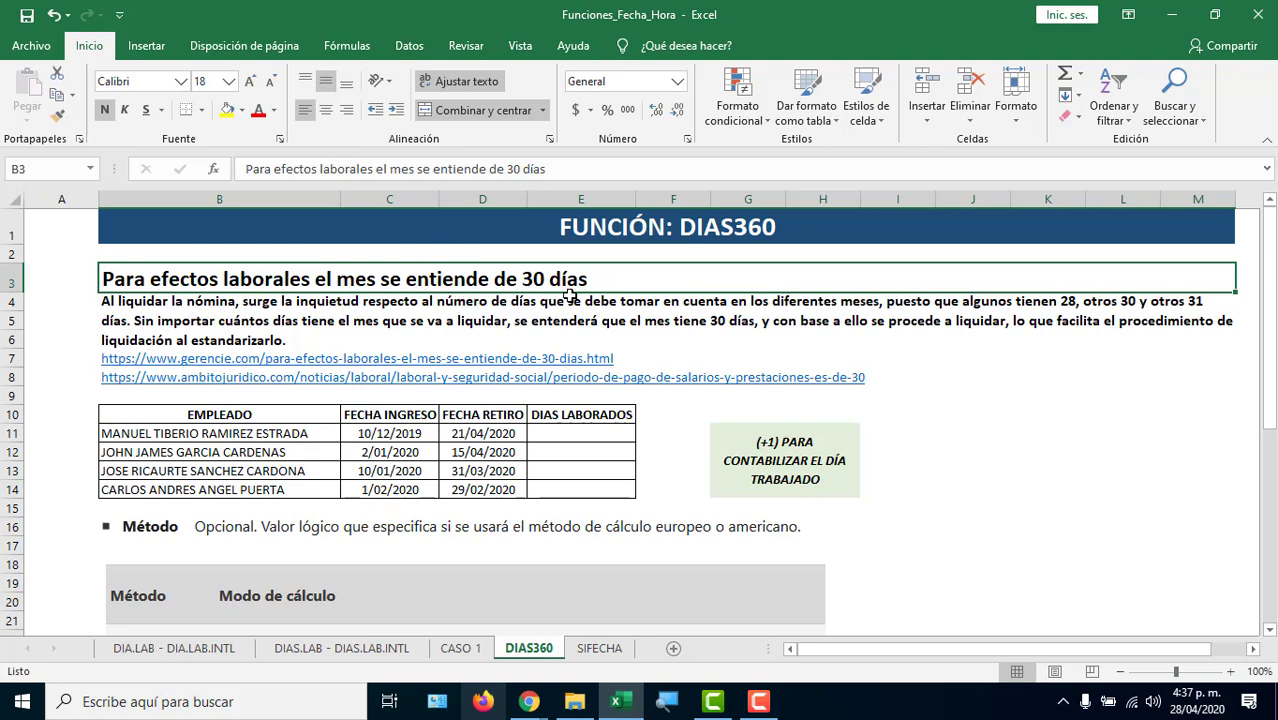
pyautogui.click(760, 232)
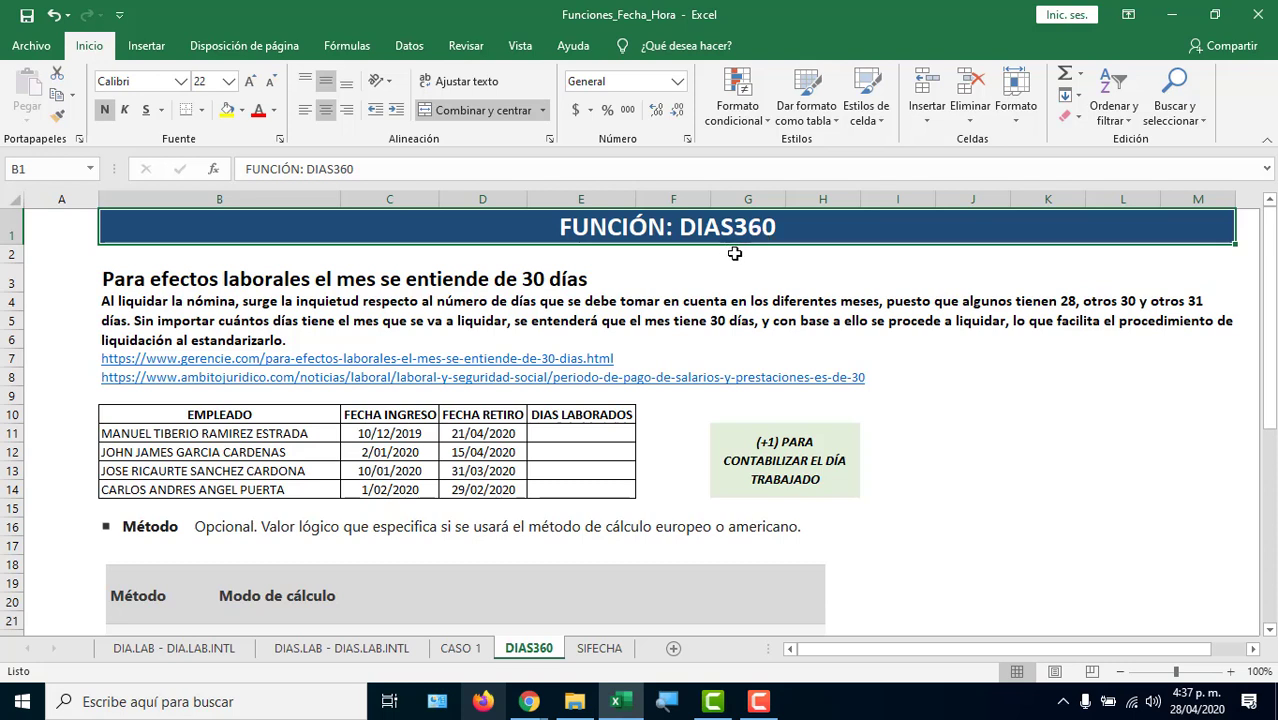
pyautogui.doubleClick(789, 222)
pyautogui.moveTo(683, 228); pyautogui.dragTo(787, 229)
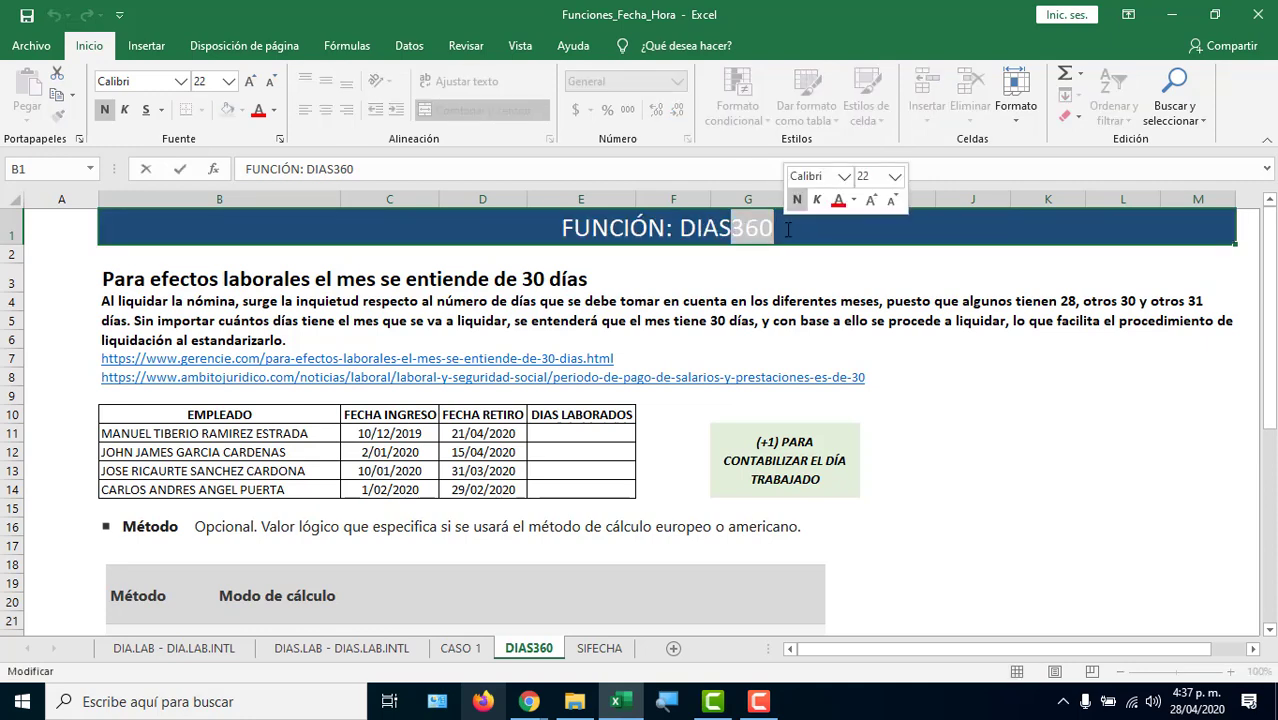
pyautogui.press('Return')
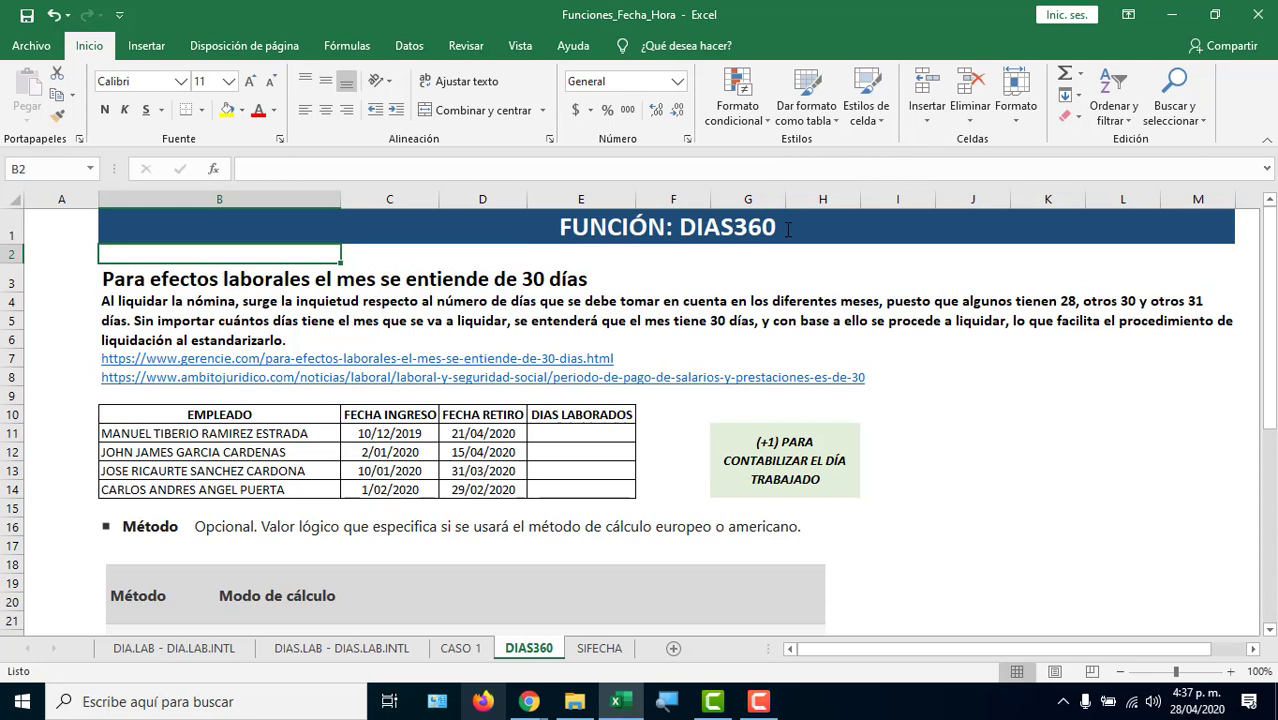
pyautogui.click(344, 284)
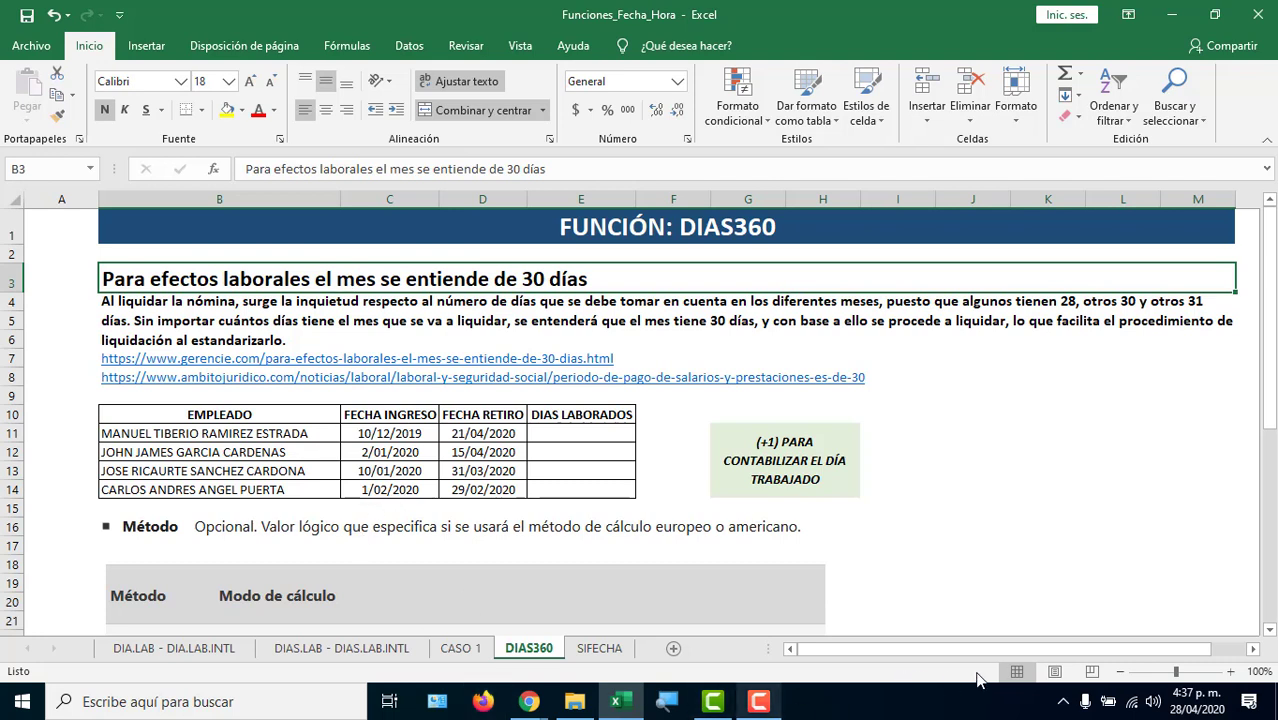
# Examine the employee table's entry and exit dates (FECHA INGRESO and FECHA RETIRO) up close.
pyautogui.click(1230, 672)
pyautogui.click(1230, 672)
pyautogui.click(1230, 672)
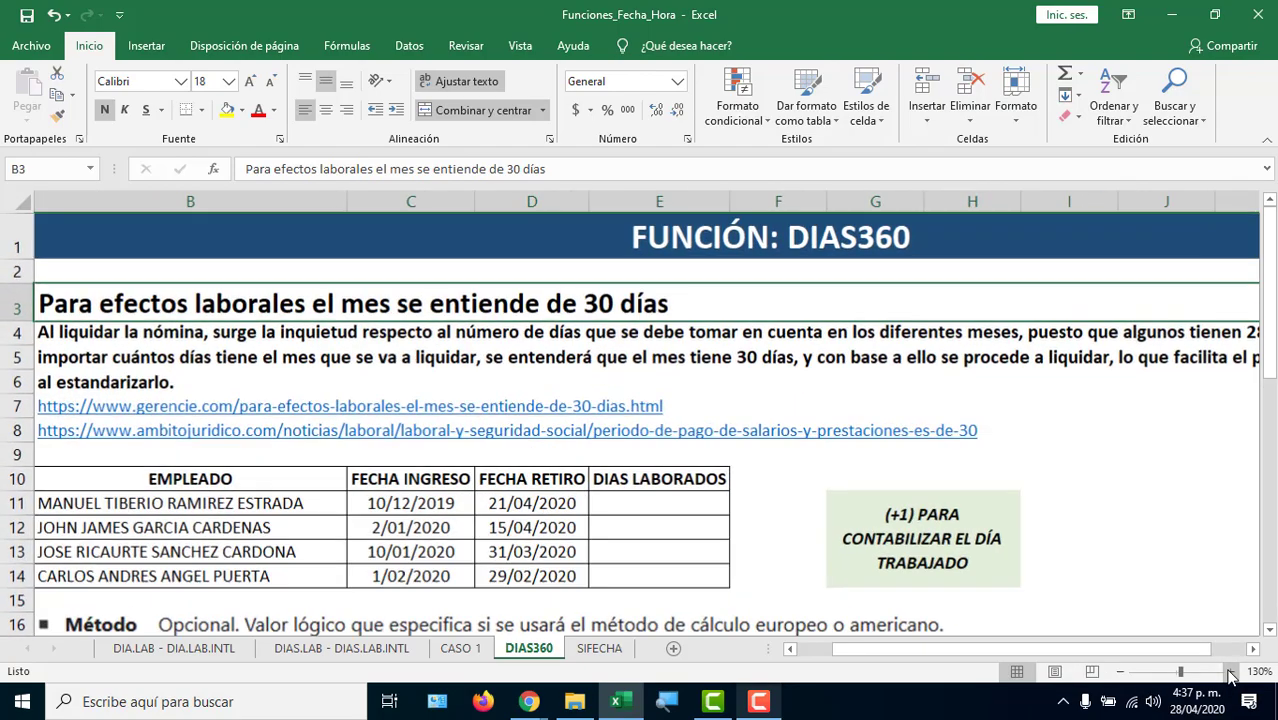
pyautogui.scroll(-1, 782, 610)
pyautogui.moveTo(852, 646); pyautogui.dragTo(802, 647)
pyautogui.moveTo(371, 397); pyautogui.dragTo(610, 473)
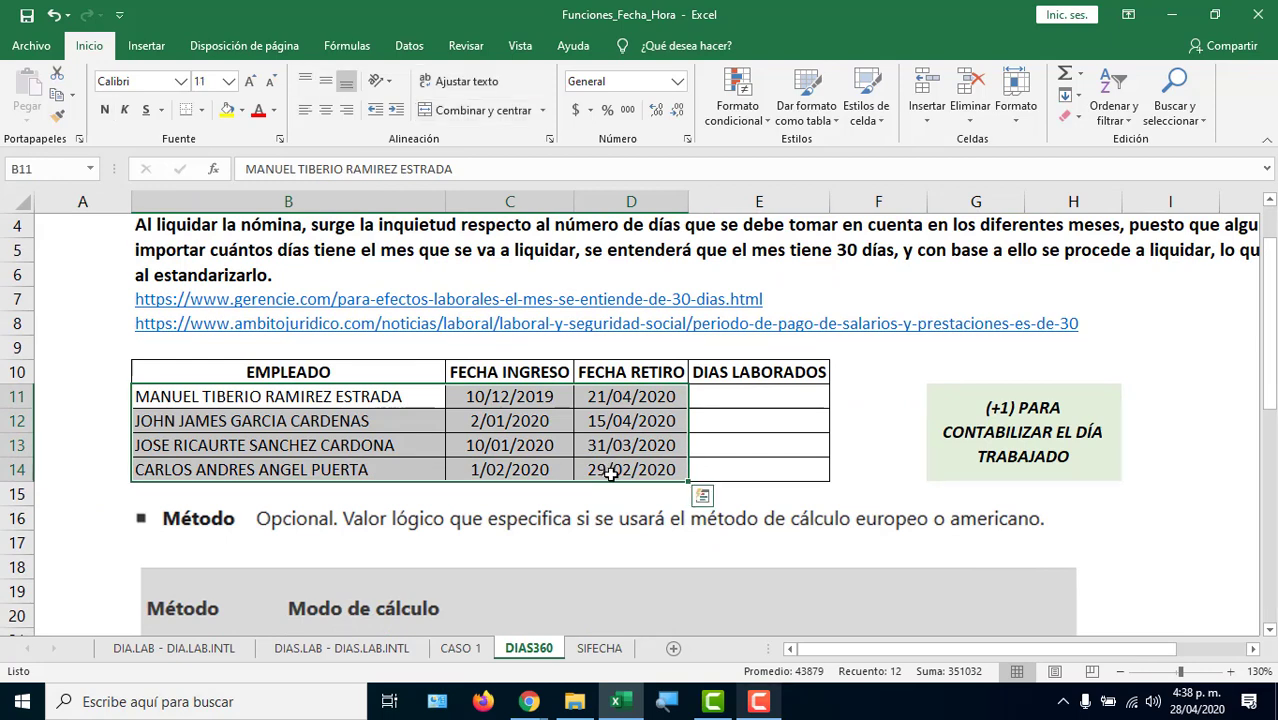
pyautogui.click(495, 399)
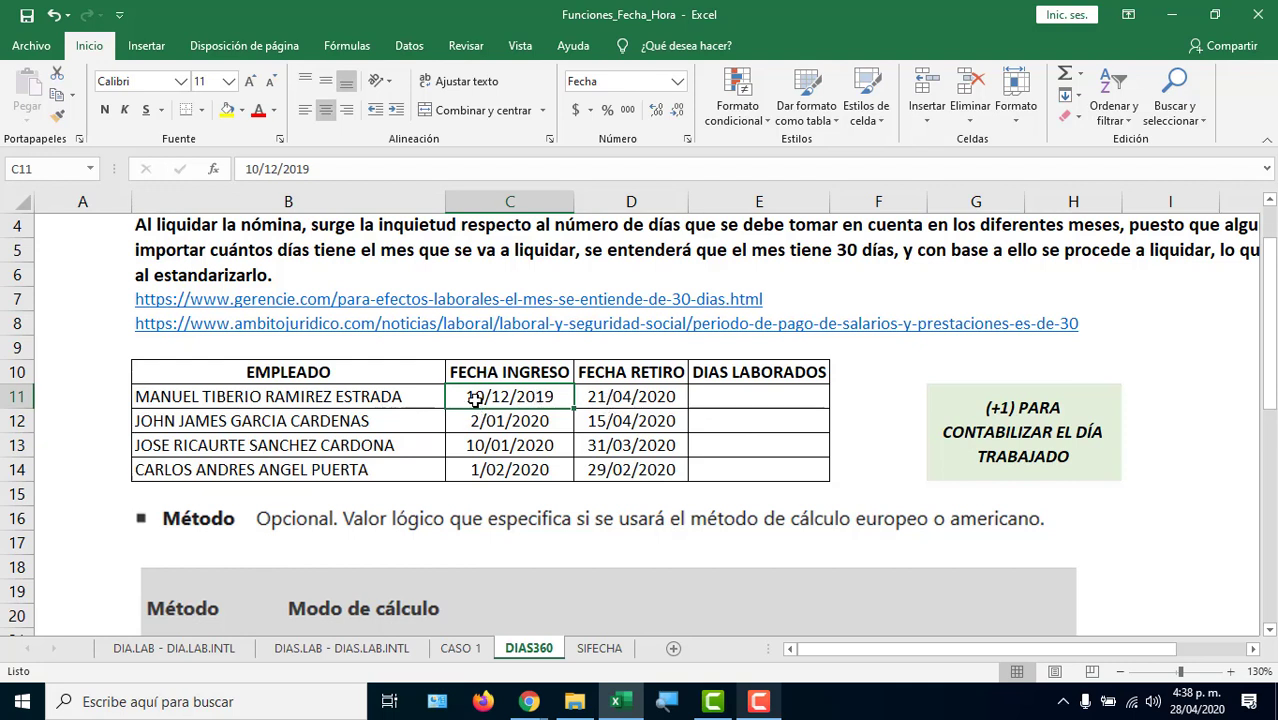
pyautogui.click(750, 395)
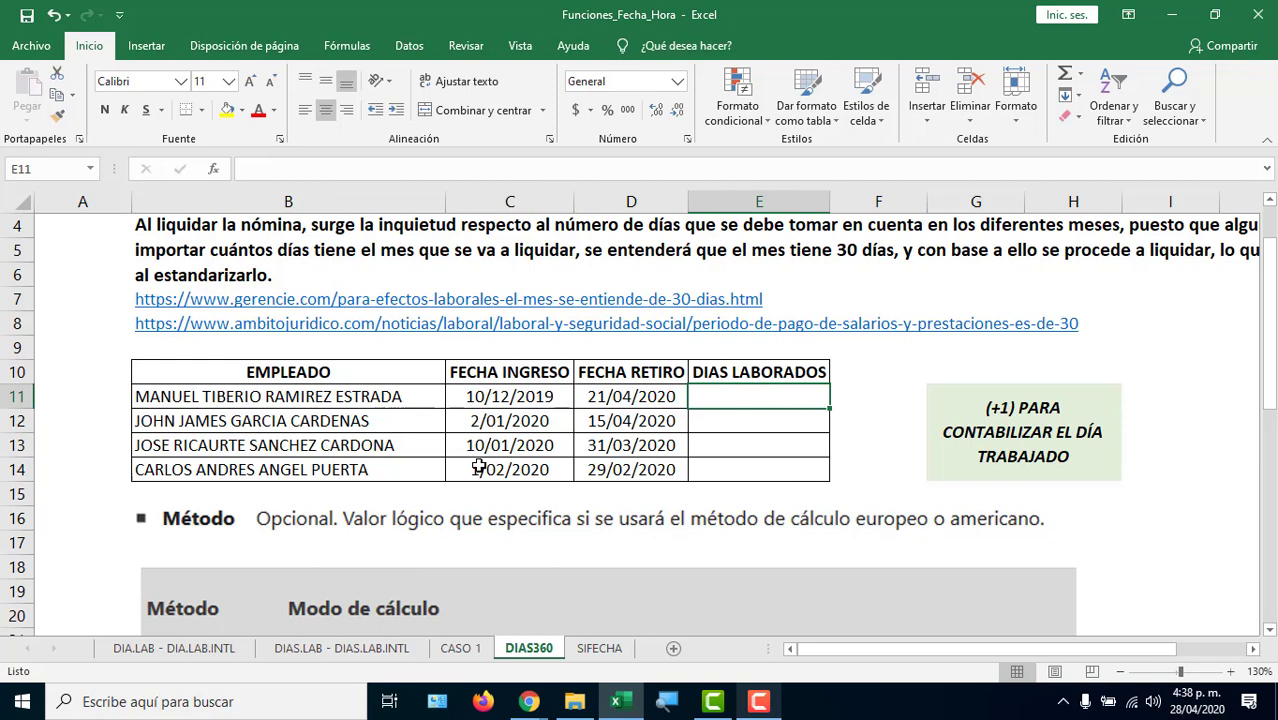
pyautogui.write('=dias')
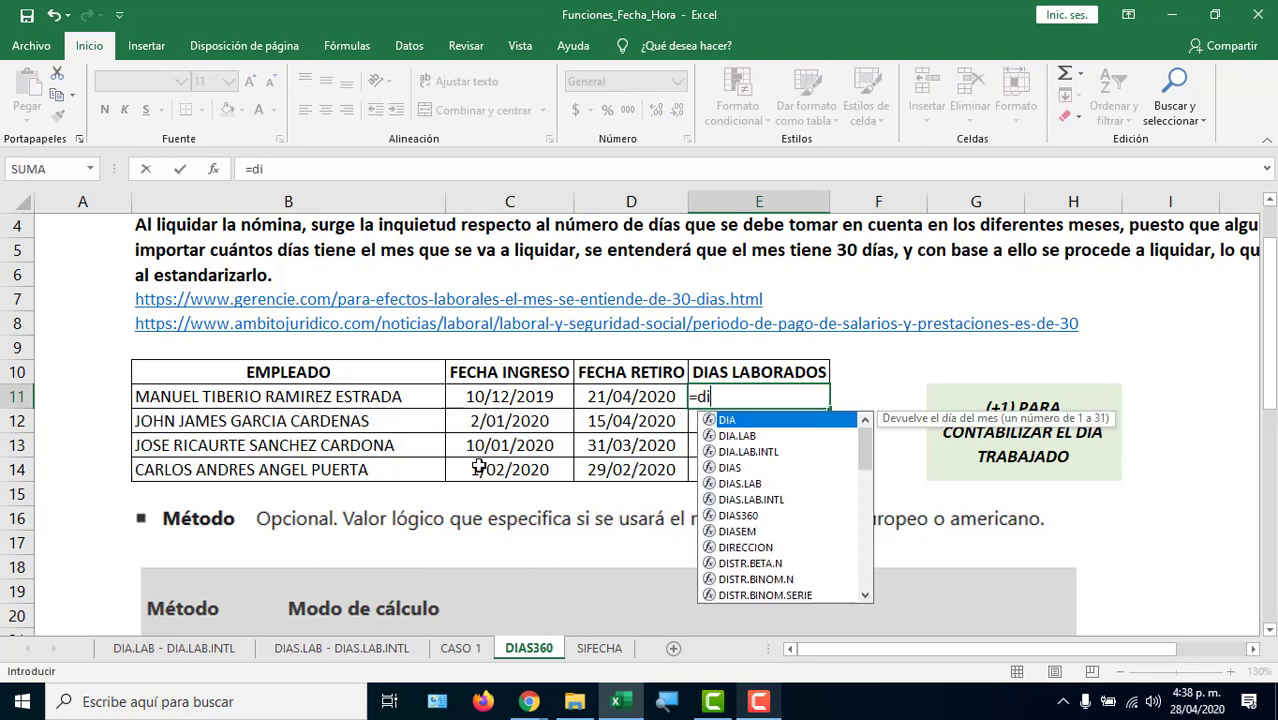
pyautogui.press('Down')
pyautogui.press('Down')
pyautogui.press('Down')
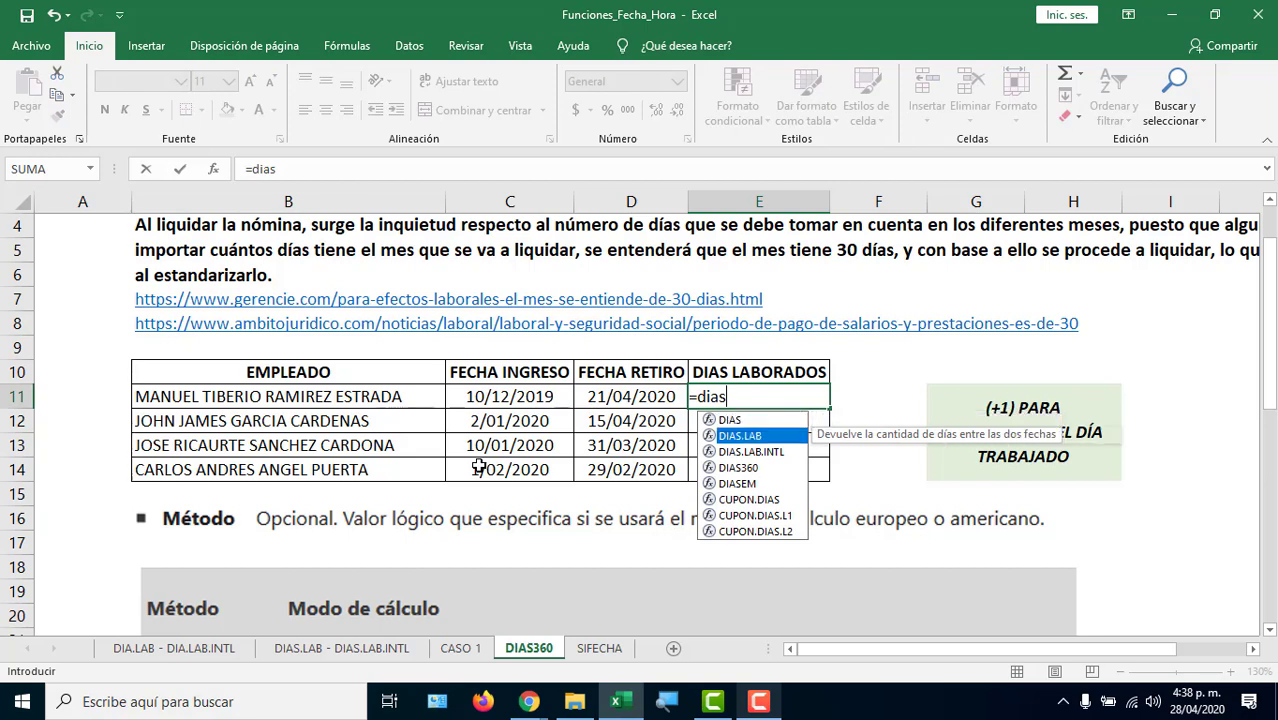
pyautogui.press('Tab')
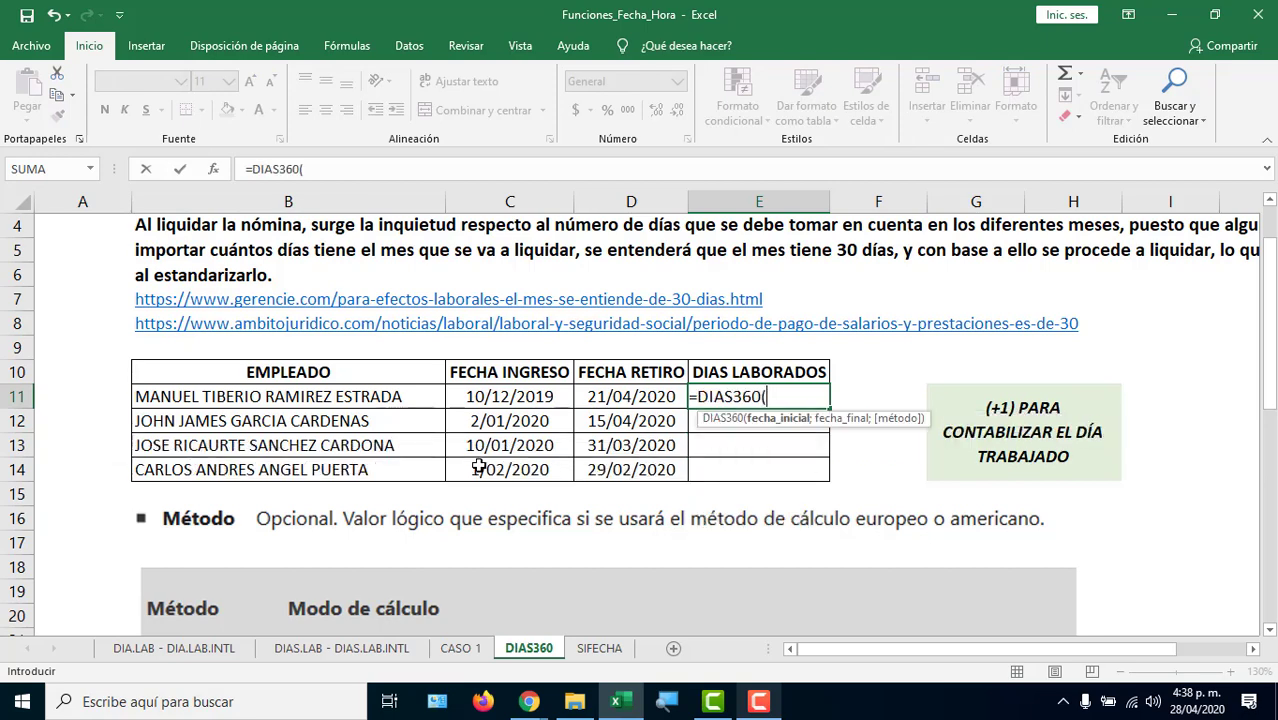
pyautogui.press('Escape')
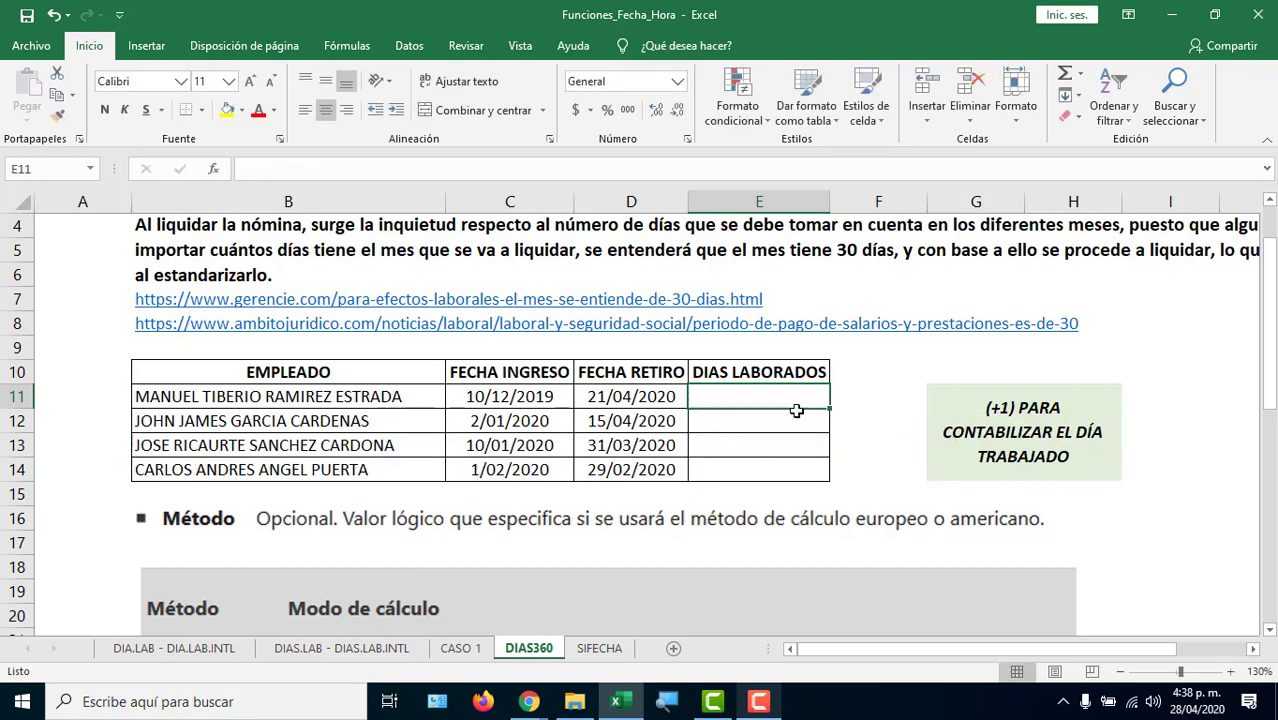
# Set the font size of the DIAS LABORADOS cells E11:E14 to 18 and widen column E.
pyautogui.moveTo(758, 396); pyautogui.dragTo(745, 467)
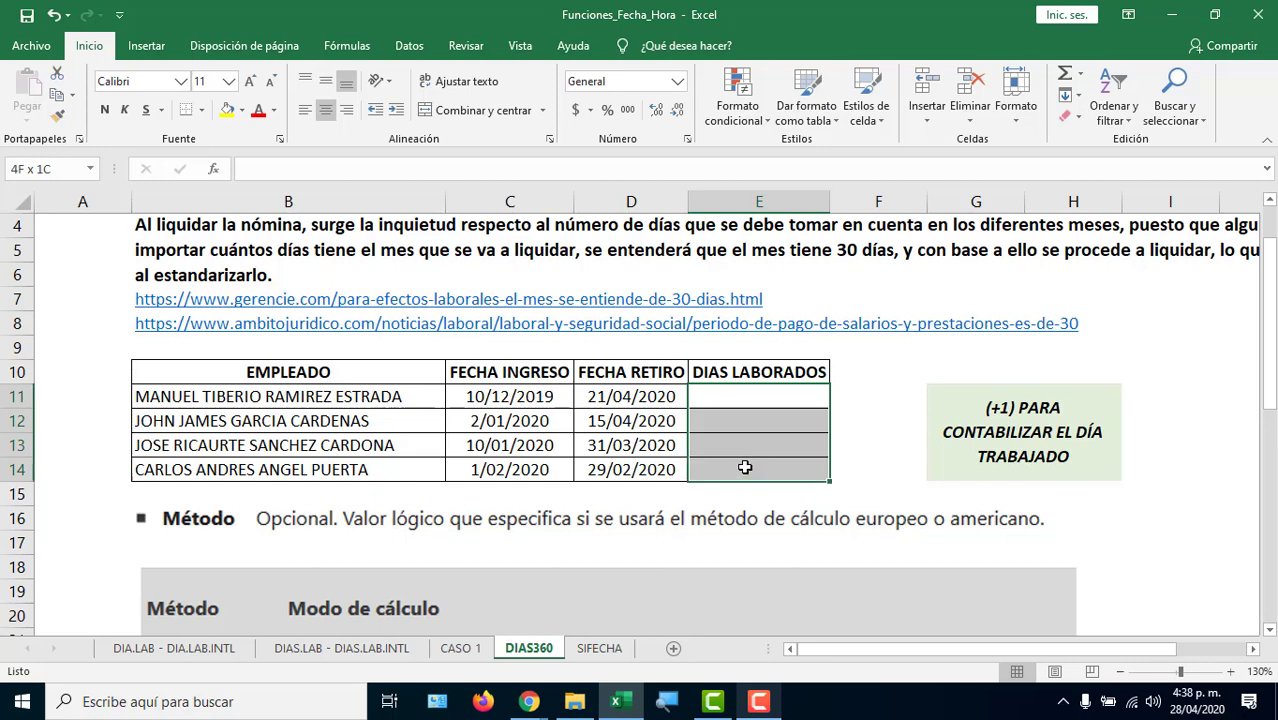
pyautogui.click(250, 82)
pyautogui.click(250, 82)
pyautogui.click(250, 82)
pyautogui.click(250, 82)
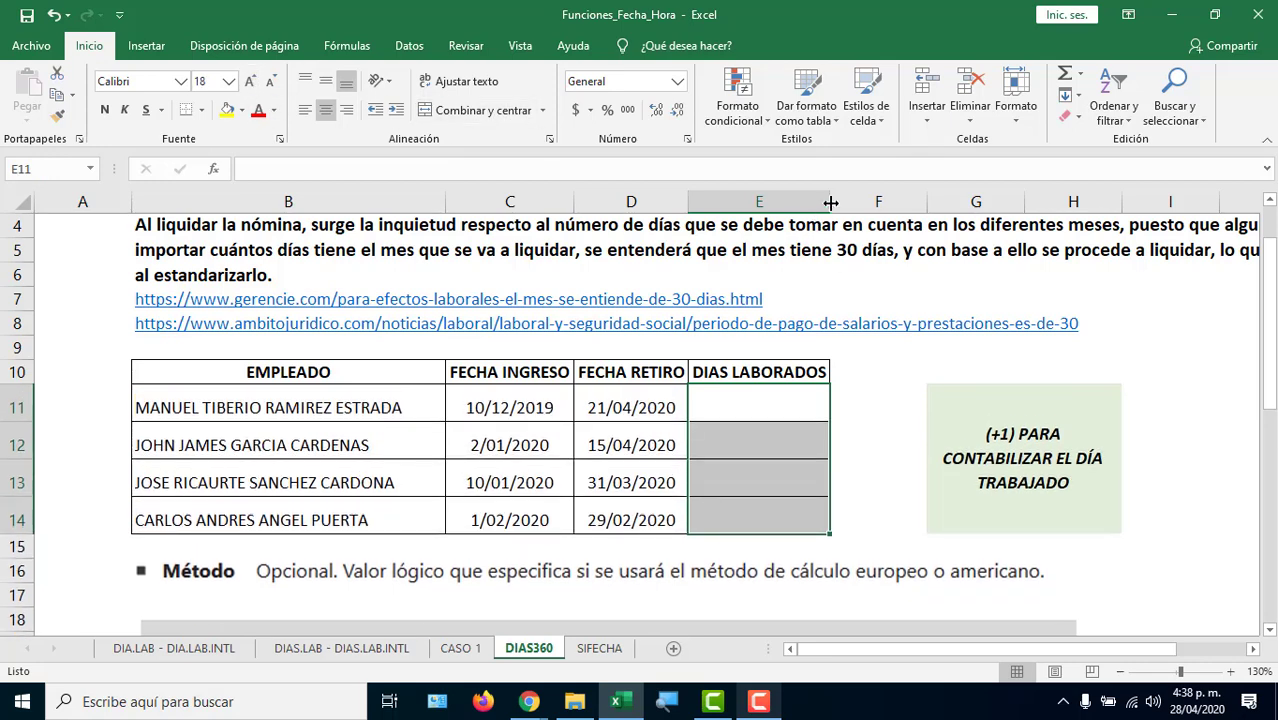
pyautogui.moveTo(829, 201); pyautogui.dragTo(933, 201)
# Calculate the first employee's days worked in E11 with the formula =DIAS360(C11;D11).
pyautogui.click(808, 404)
pyautogui.write('=dias')
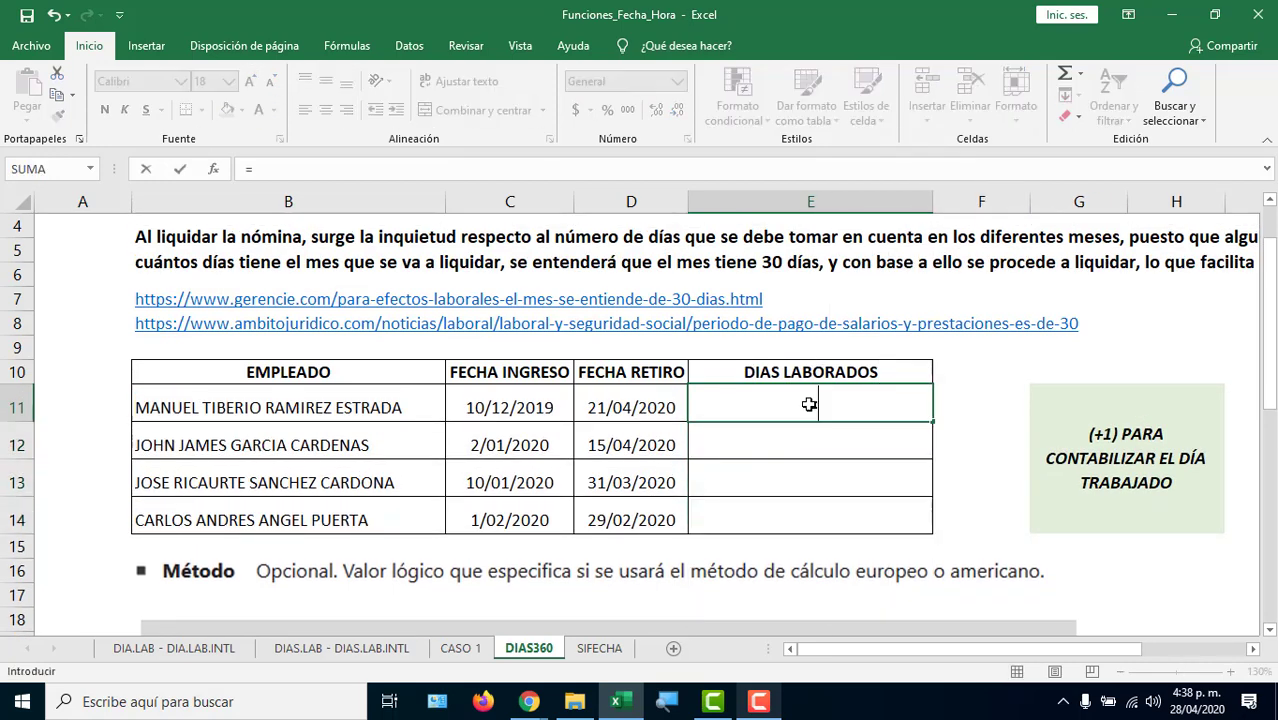
pyautogui.press('Down')
pyautogui.press('Down')
pyautogui.press('Down')
pyautogui.press('Tab')
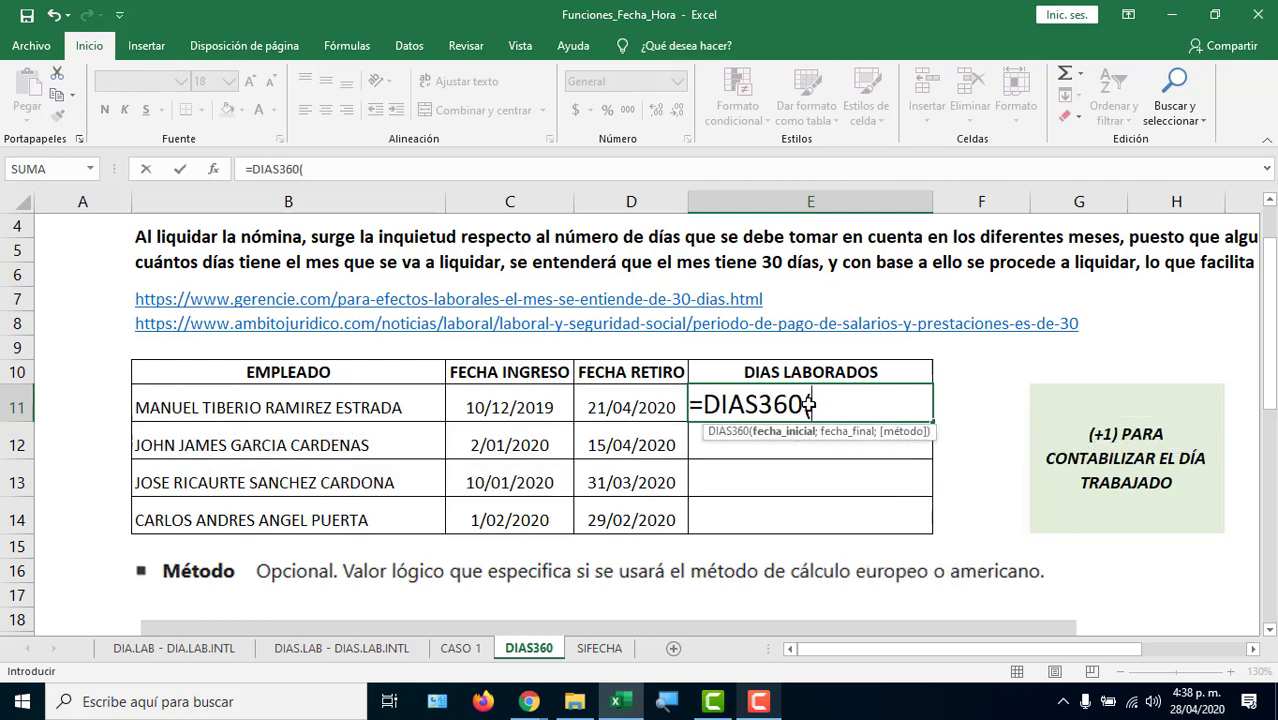
pyautogui.click(507, 406)
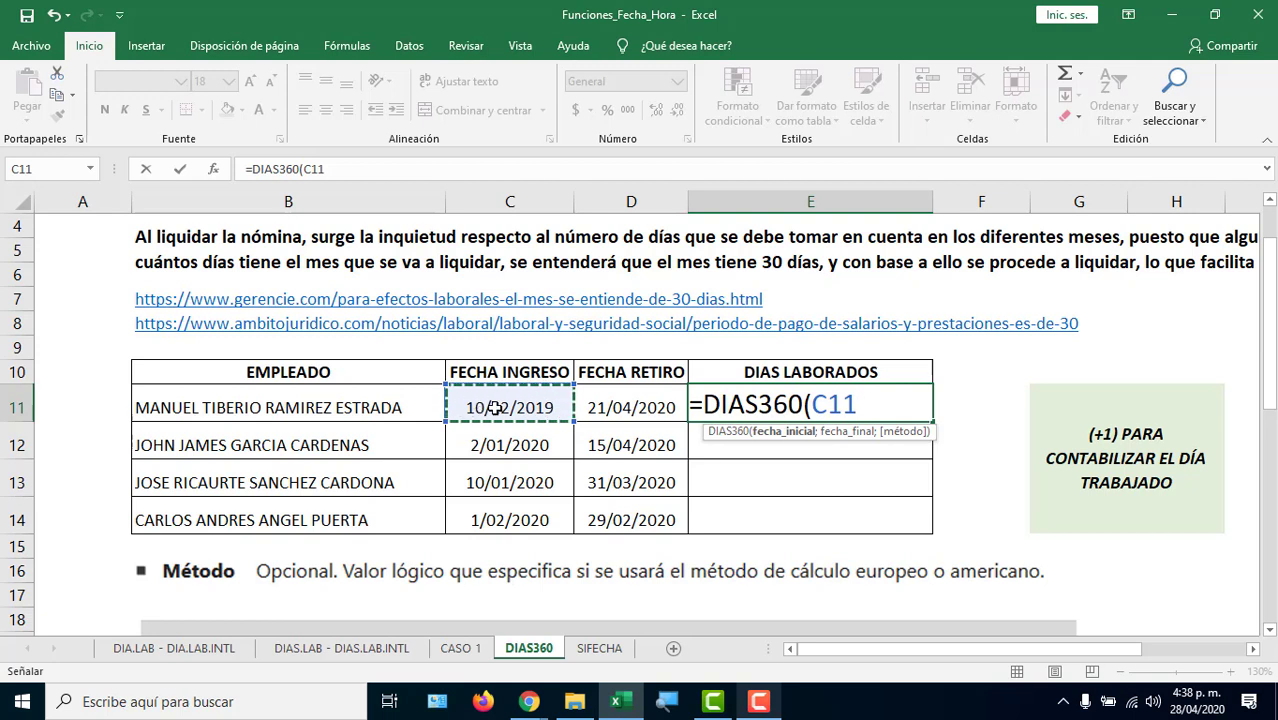
pyautogui.write(';')
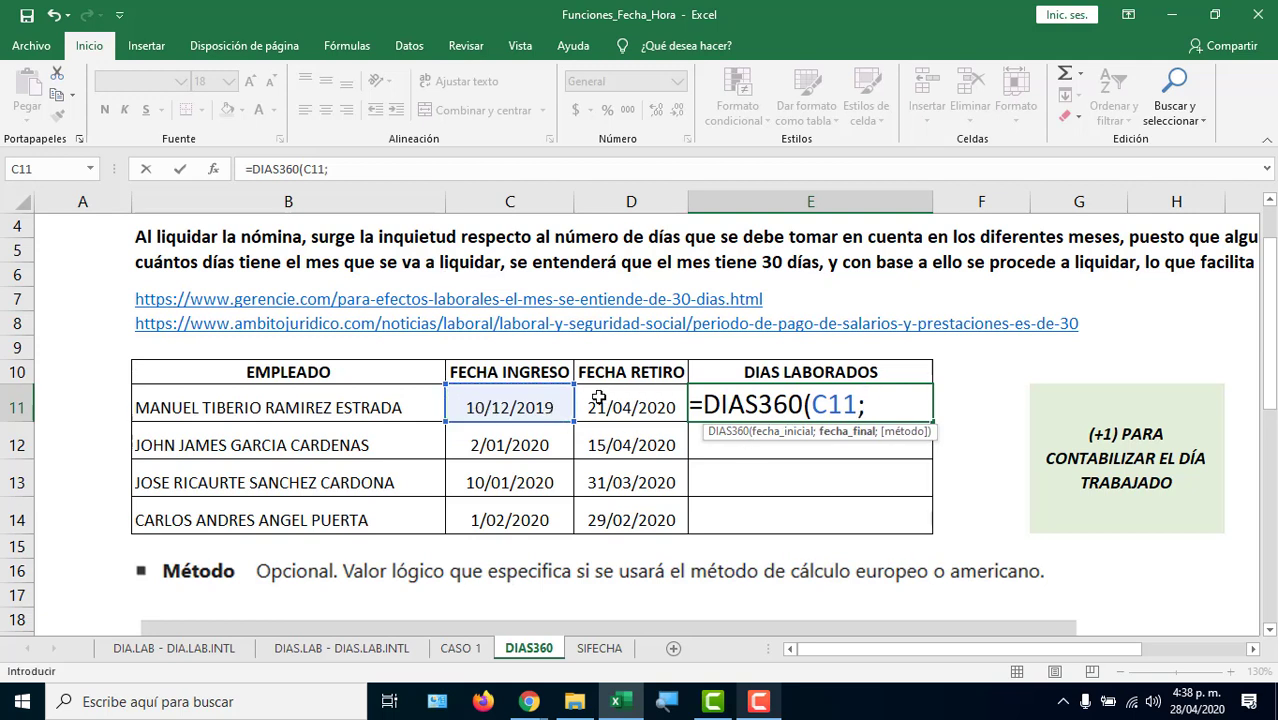
pyautogui.click(604, 408)
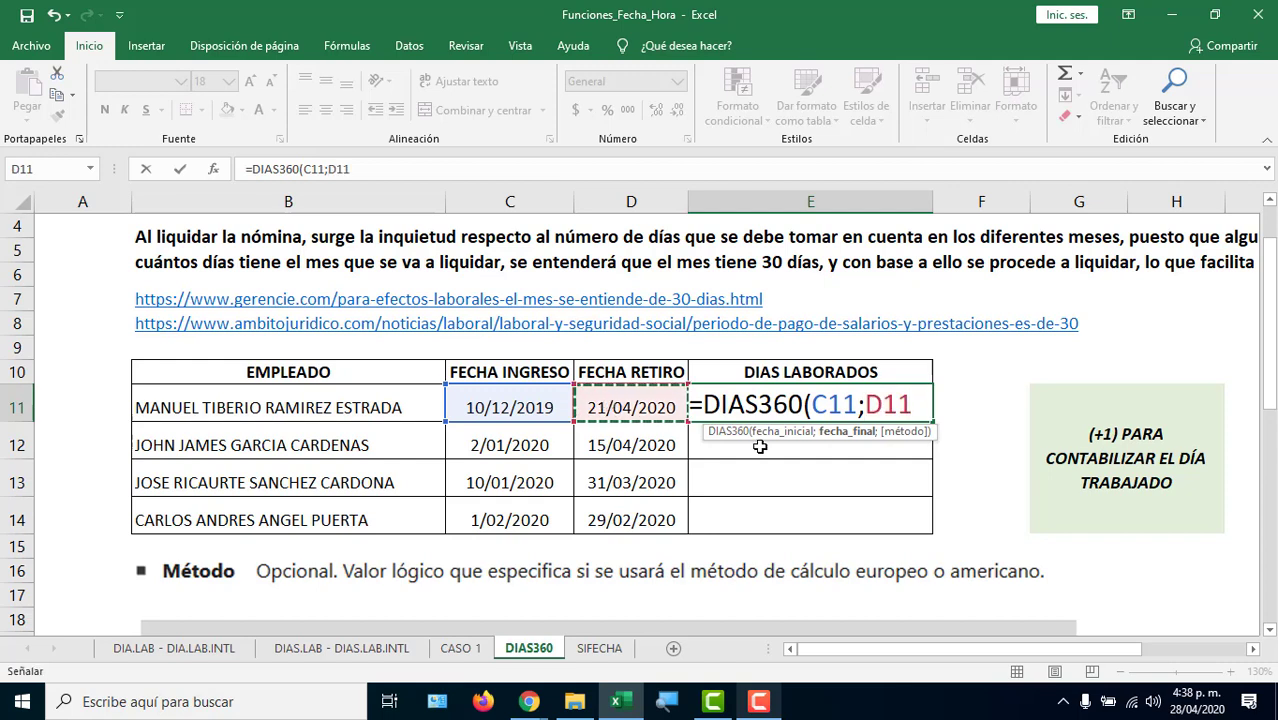
pyautogui.write(')')
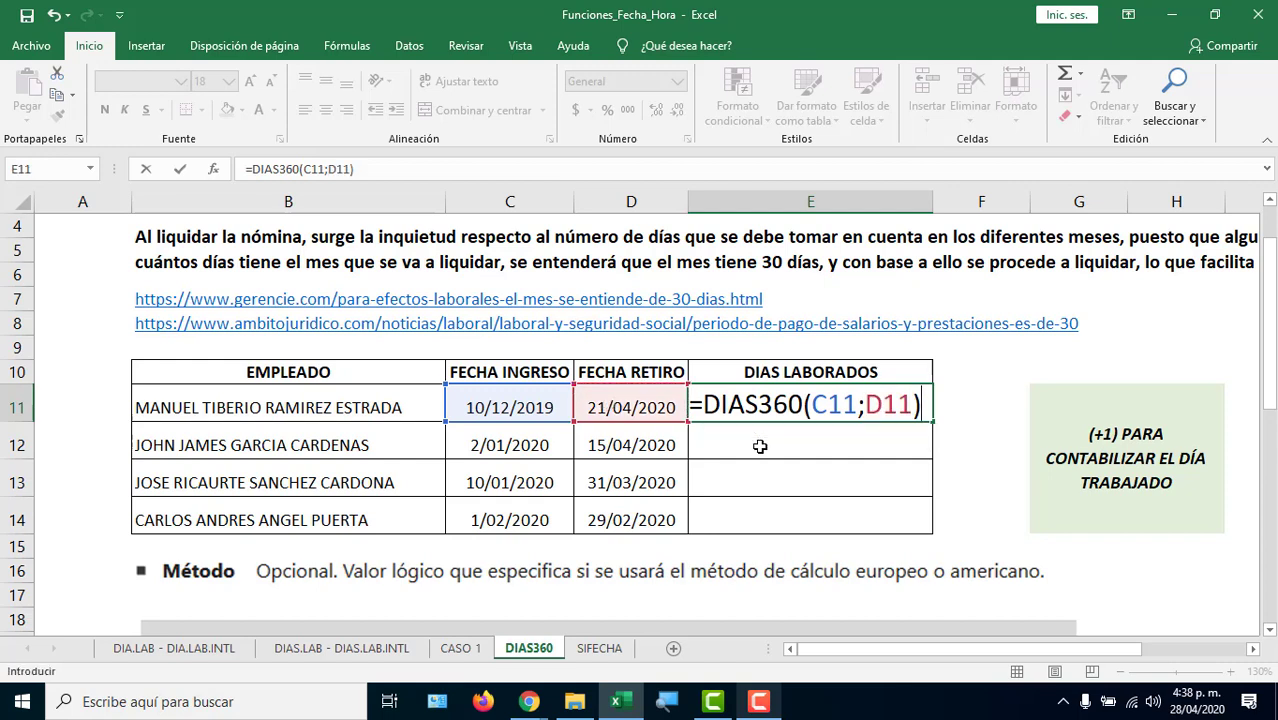
pyautogui.press('Return')
pyautogui.click(812, 402)
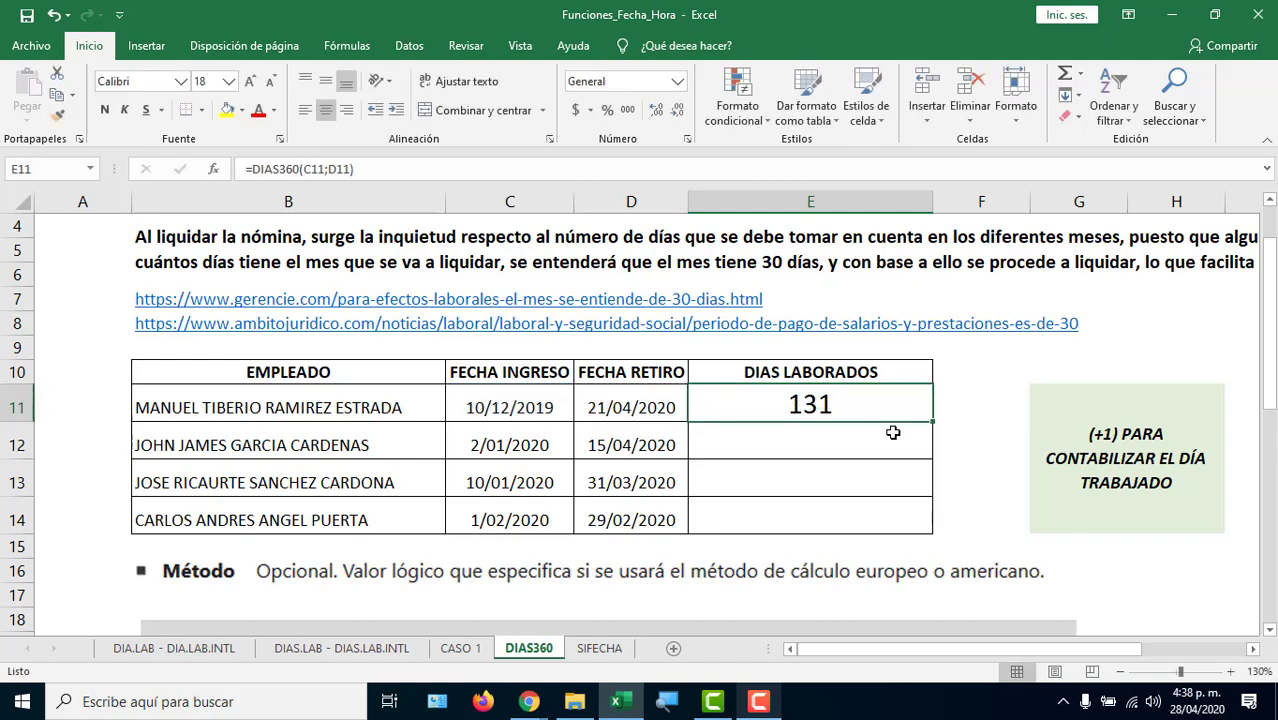
# Examine the DIAS360 formula in E11 and the notes on its optional method argument, FALSO or VERDADERO.
pyautogui.doubleClick(870, 408)
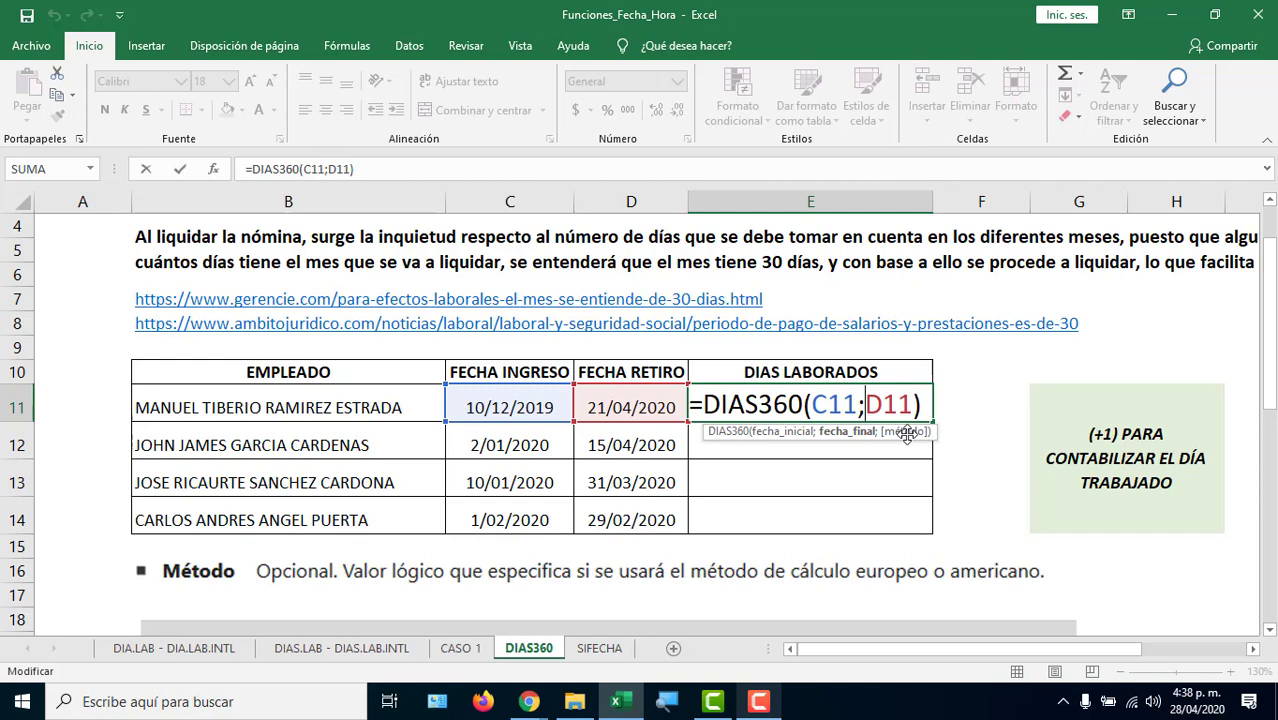
pyautogui.click(747, 560)
pyautogui.scroll(-2, 750, 550)
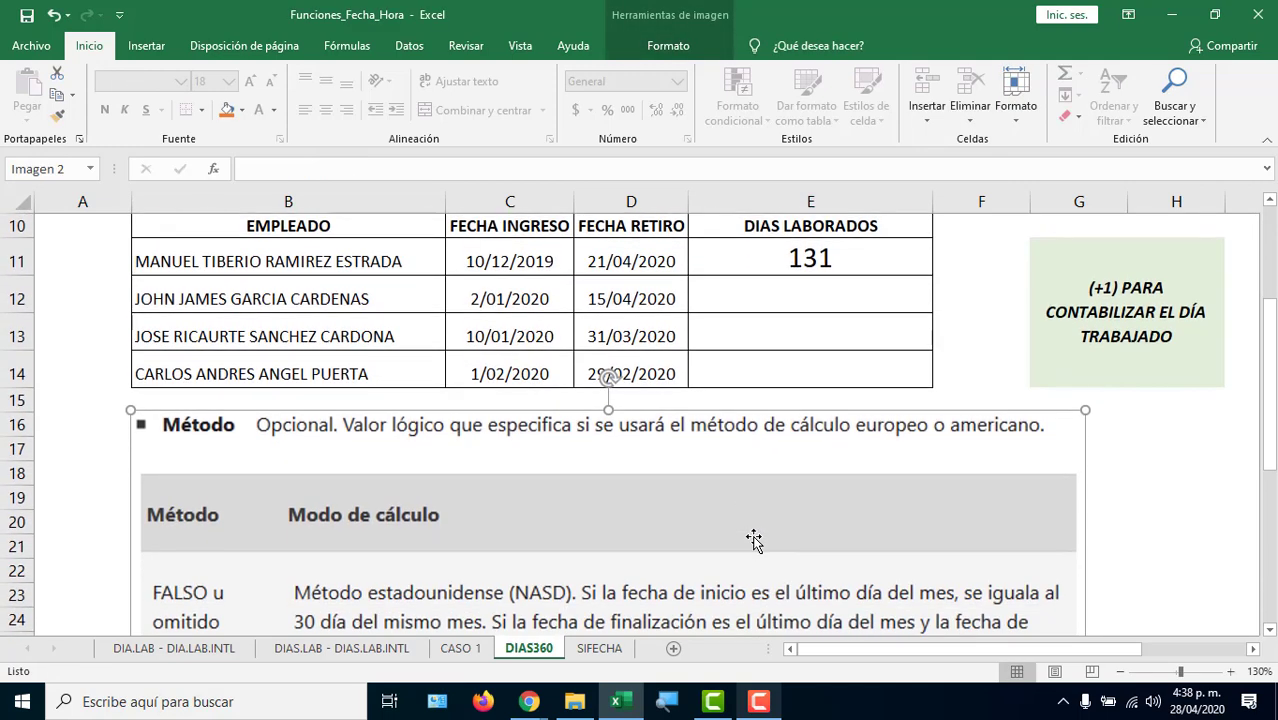
pyautogui.scroll(-1, 754, 540)
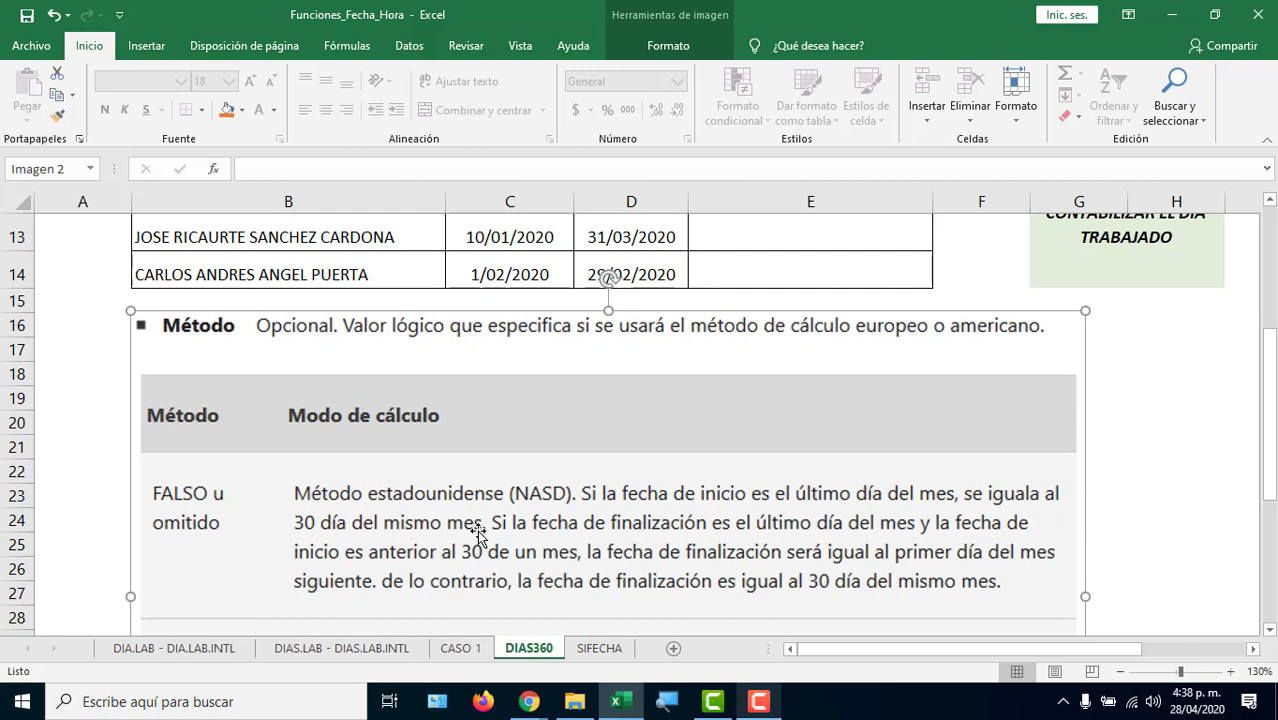
pyautogui.scroll(2, 648, 352)
pyautogui.doubleClick(850, 330)
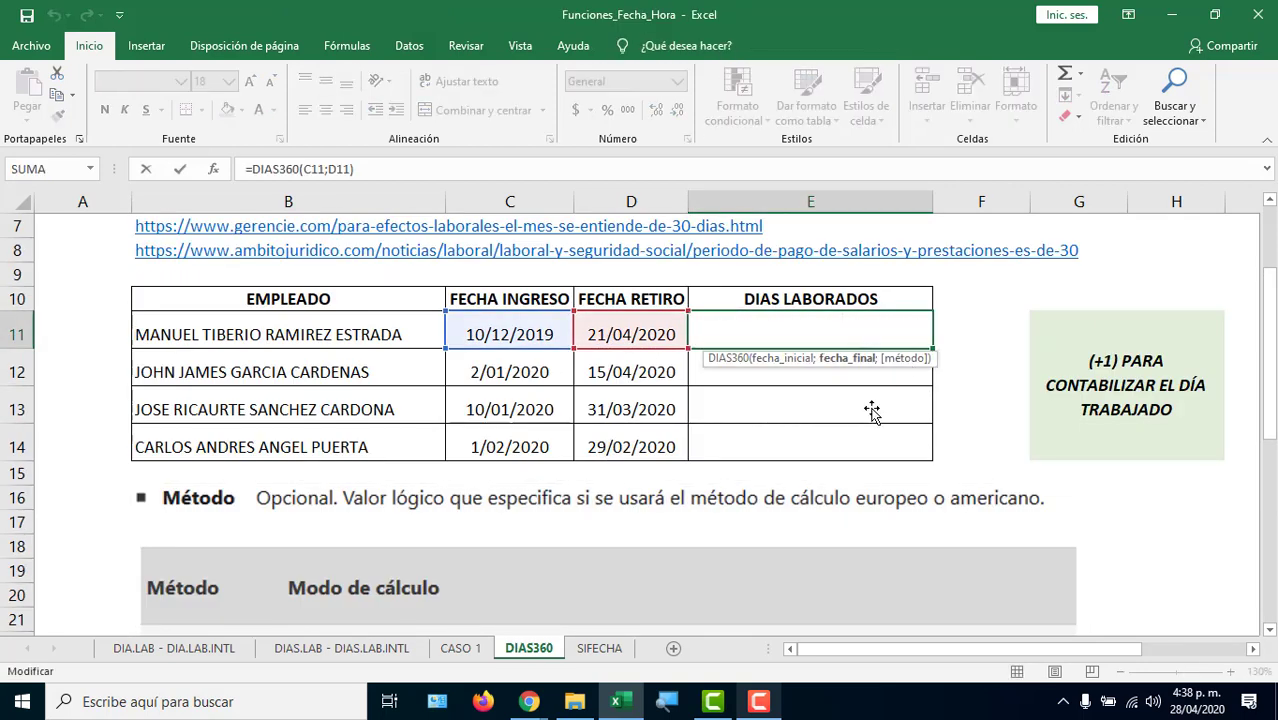
pyautogui.scroll(-4, 872, 412)
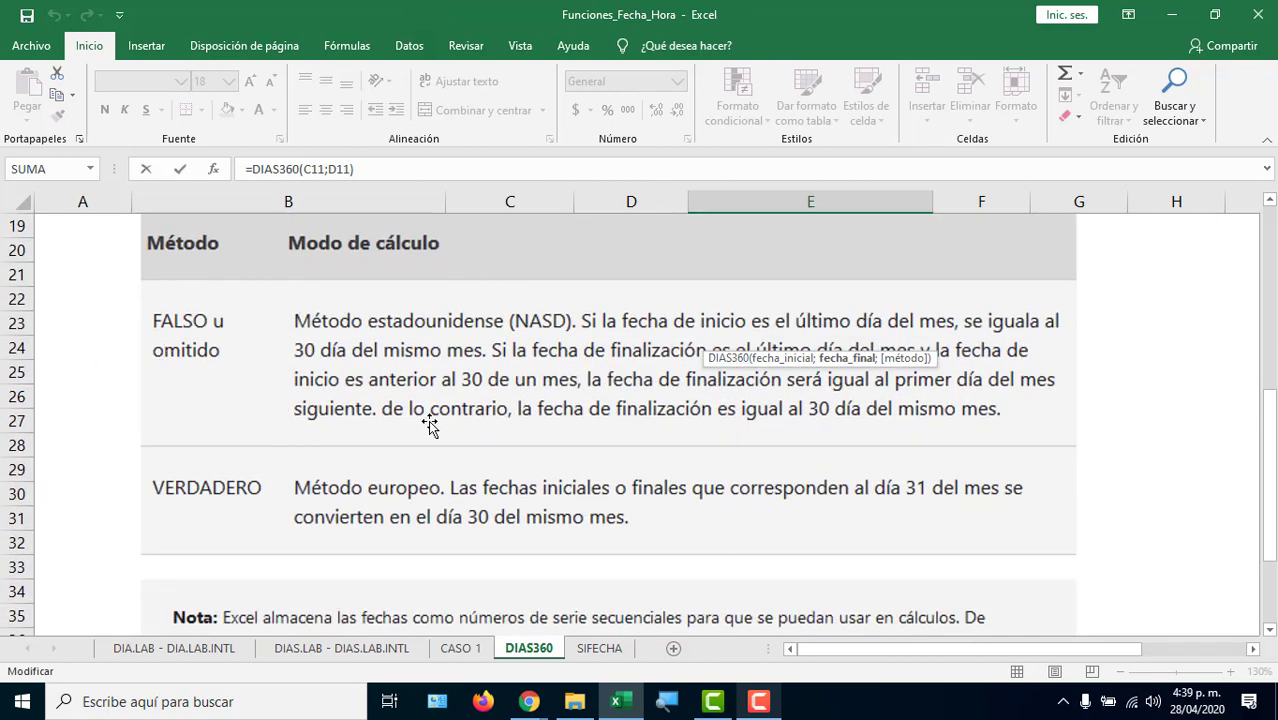
pyautogui.scroll(-4, 528, 502)
pyautogui.scroll(5, 528, 502)
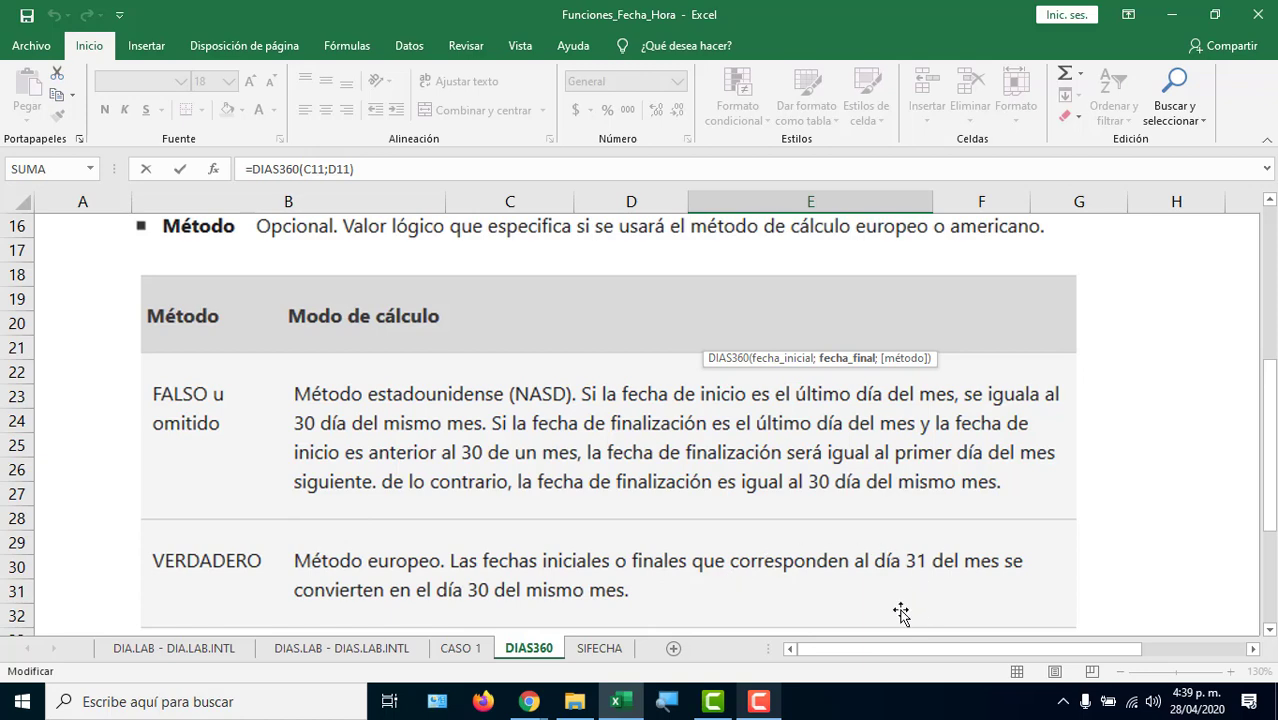
pyautogui.scroll(4, 855, 588)
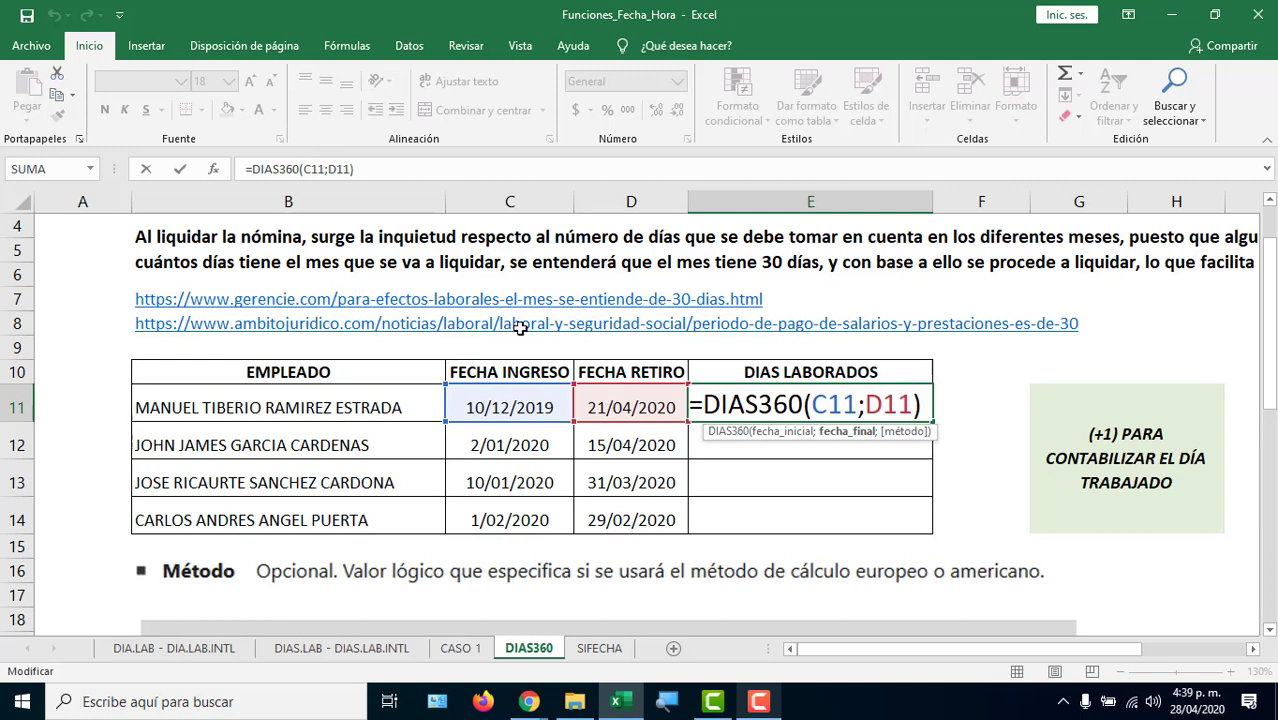
pyautogui.scroll(1, 494, 312)
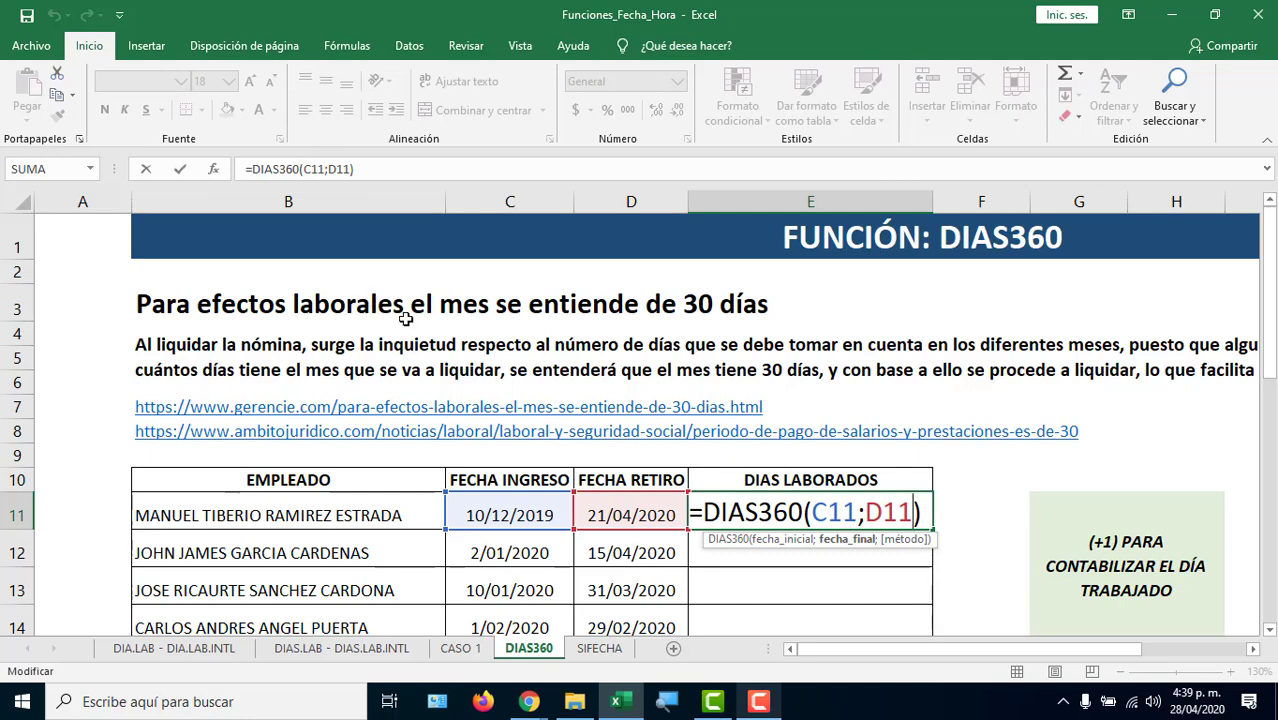
pyautogui.press('Return')
# Copy the DIAS360 formula from E11 down through E14 to calculate the remaining employees' days worked.
pyautogui.click(820, 500)
pyautogui.moveTo(689, 505); pyautogui.dragTo(612, 525)
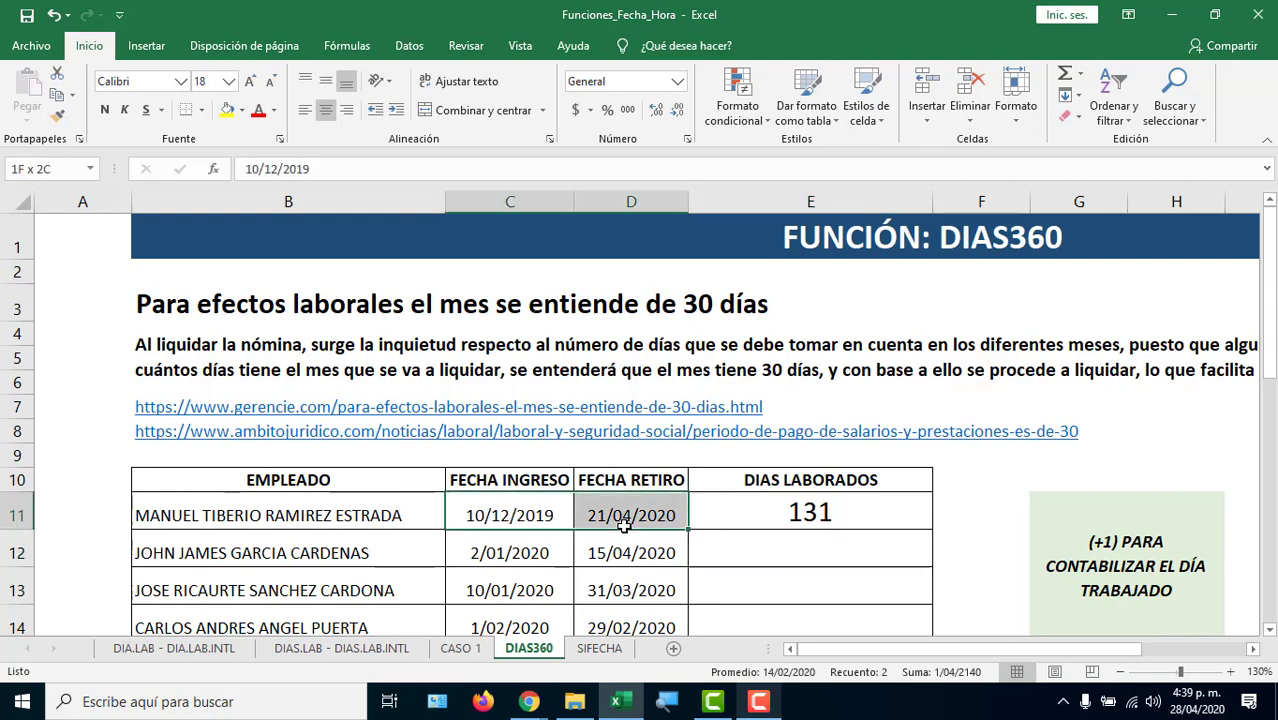
pyautogui.click(866, 504)
pyautogui.scroll(-1, 946, 531)
pyautogui.moveTo(932, 421); pyautogui.dragTo(930, 526)
# Check the DIAS LABORADOS formulas in E11:E14 and the third employee's entry and exit dates in row 13.
pyautogui.click(850, 440)
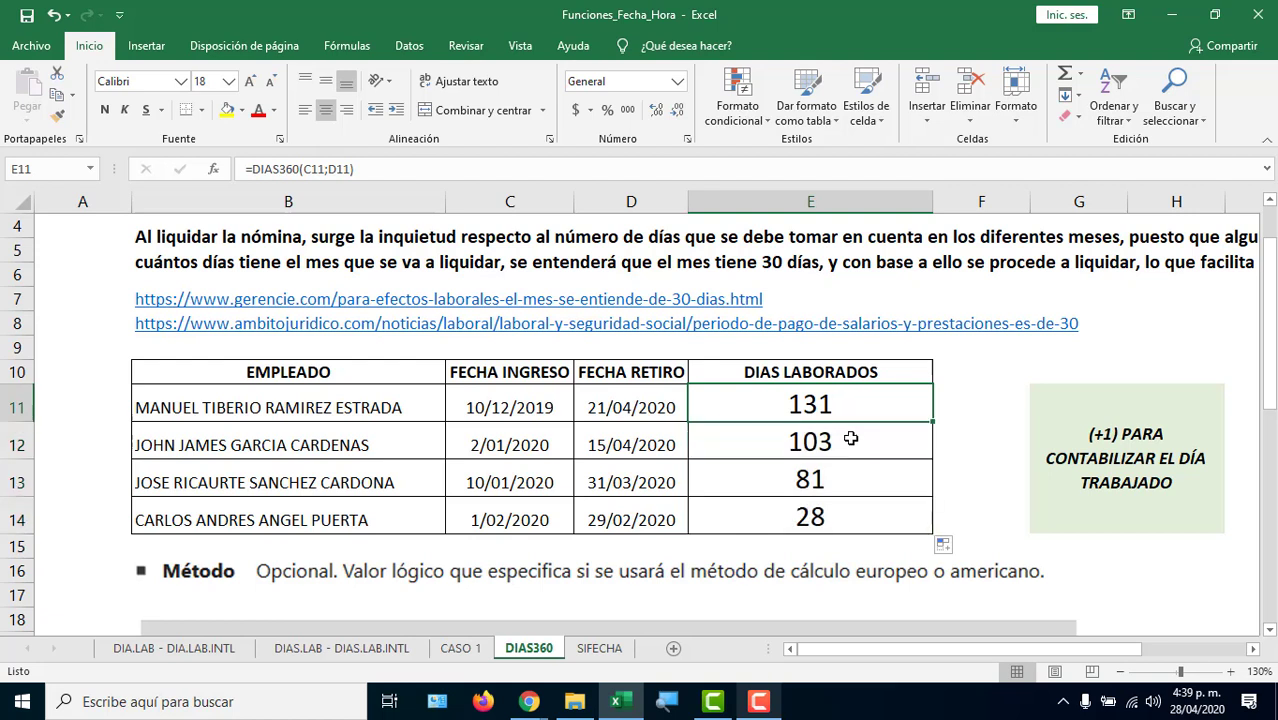
pyautogui.click(844, 479)
pyautogui.click(844, 516)
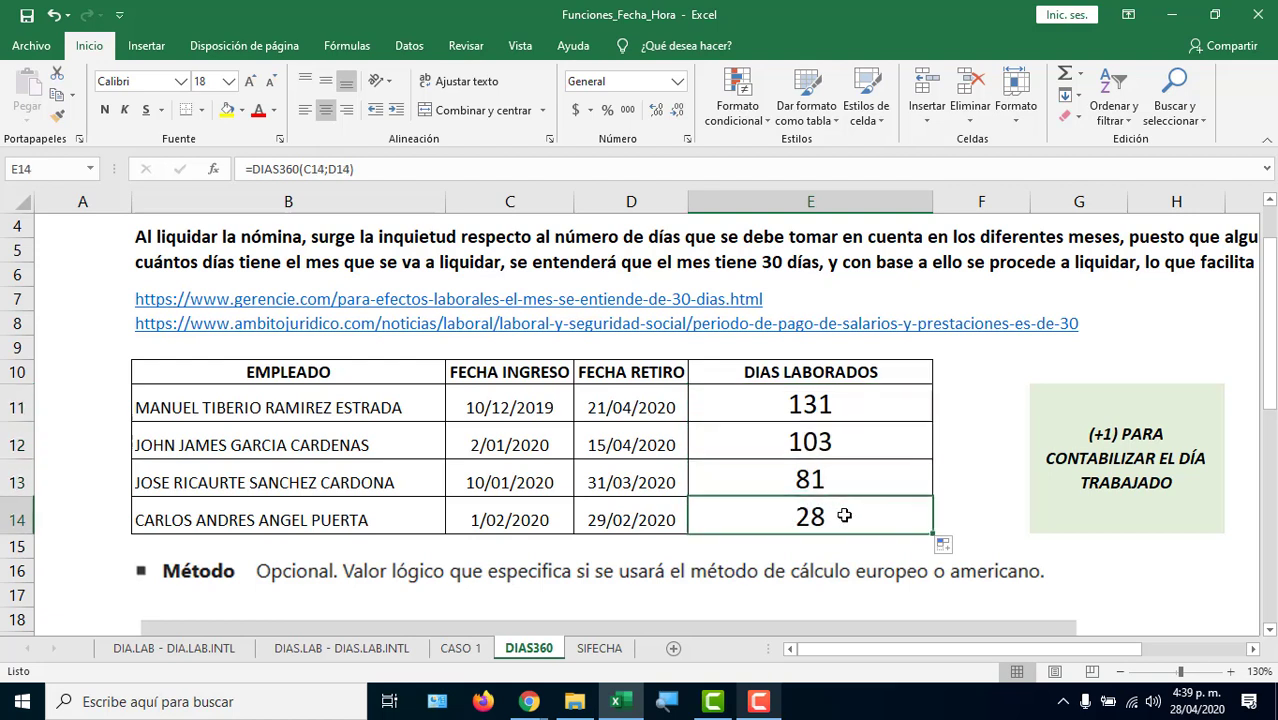
pyautogui.click(844, 405)
pyautogui.click(843, 447)
pyautogui.click(843, 479)
pyautogui.click(511, 476)
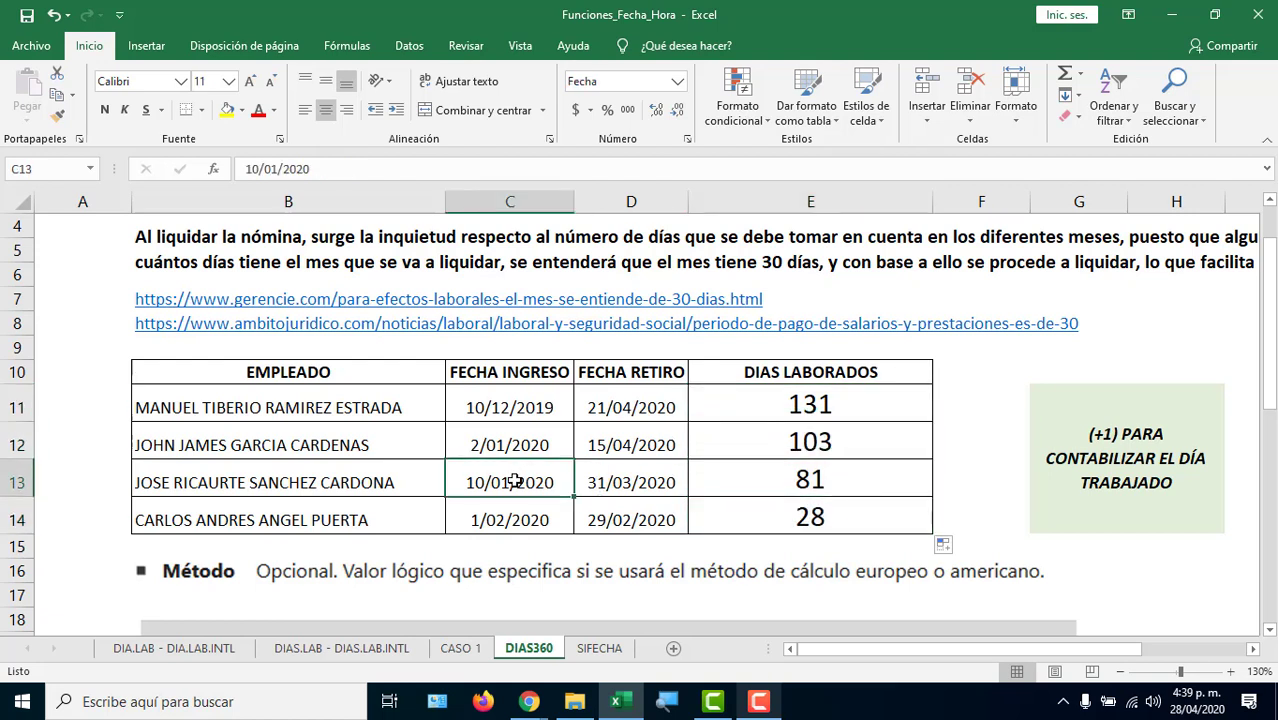
pyautogui.click(633, 483)
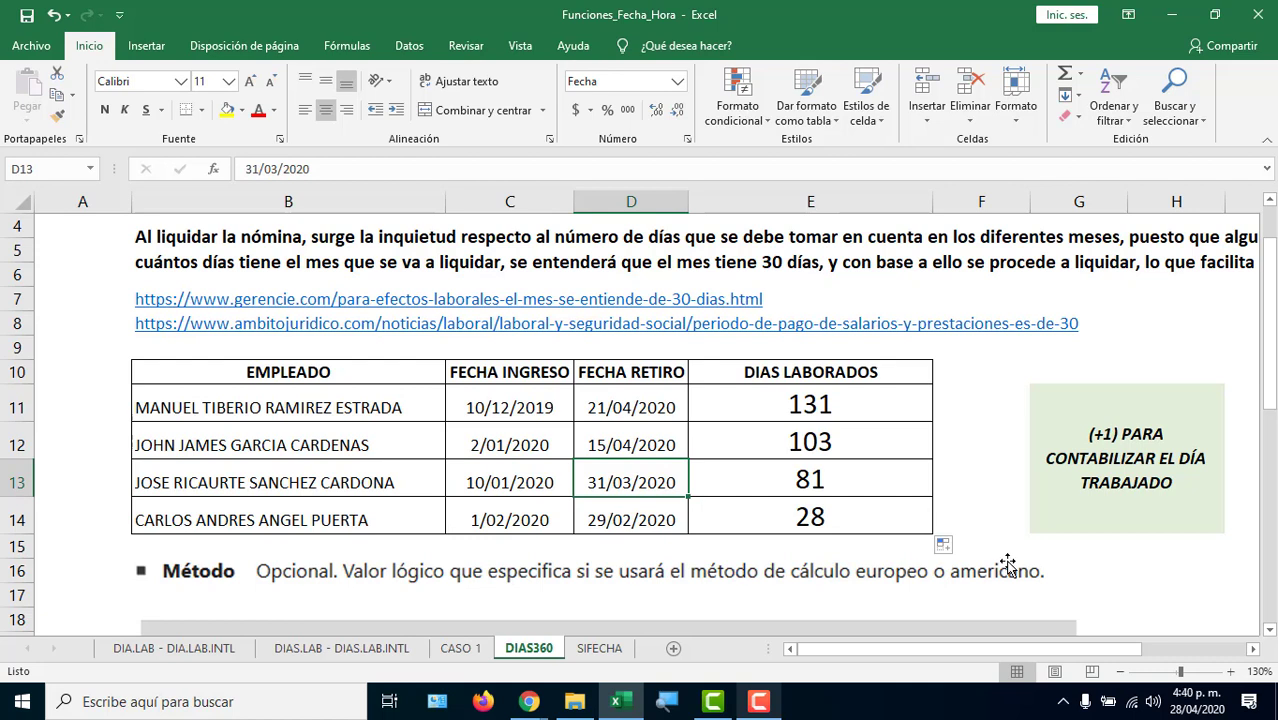
# Open the SIFECHA sheet and review its introduction, syntax and table of unit codes.
pyautogui.click(602, 649)
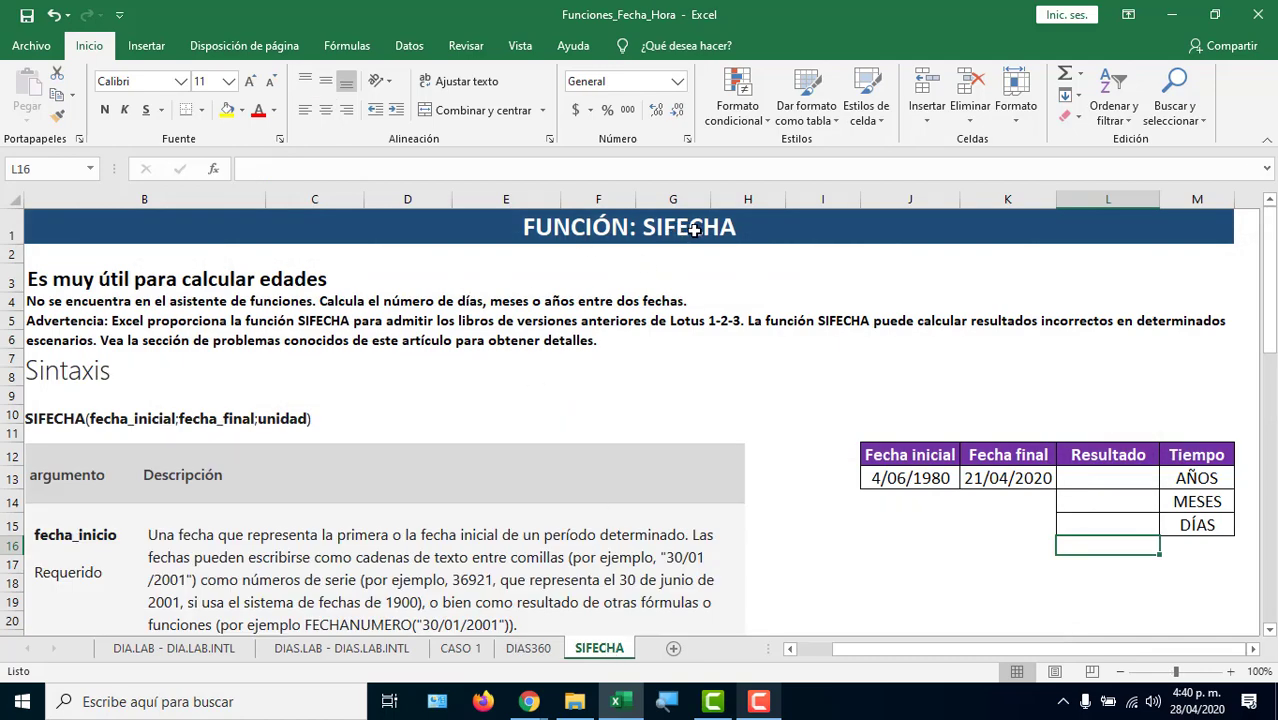
pyautogui.moveTo(866, 658); pyautogui.dragTo(745, 654)
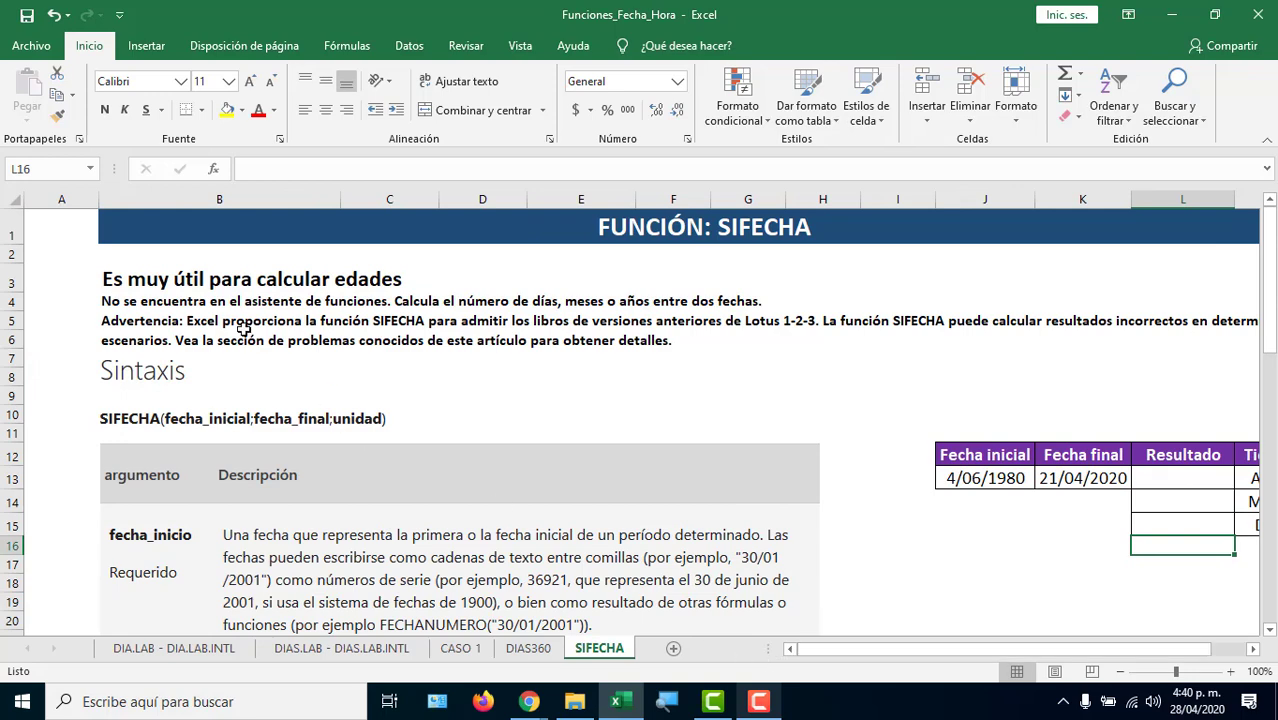
pyautogui.scroll(-10, 415, 480)
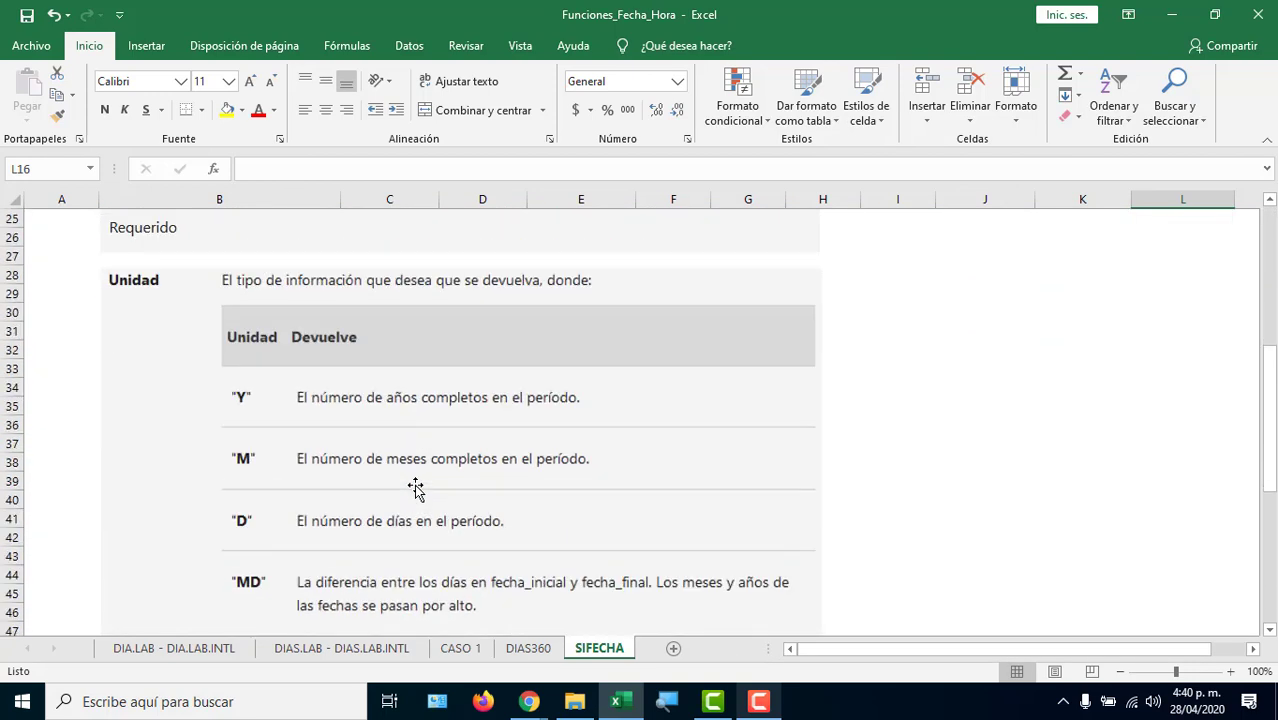
pyautogui.scroll(10, 411, 487)
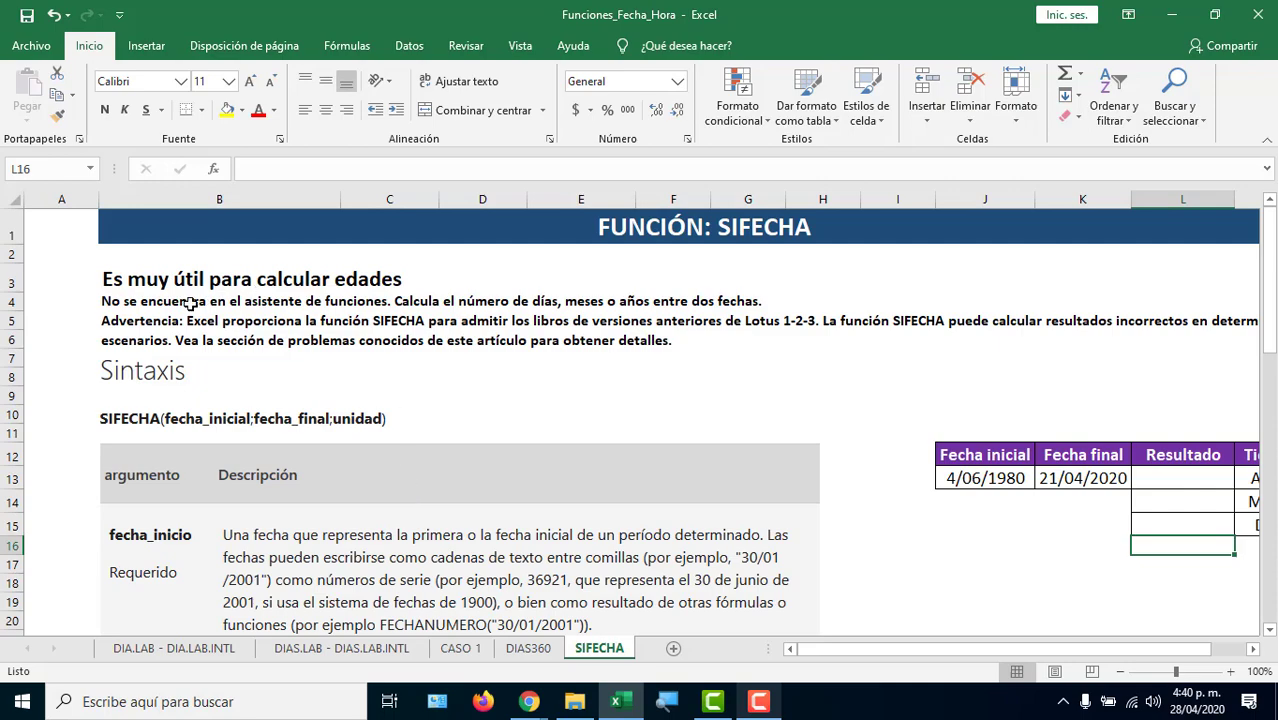
# Examine the note in B4 up close, highlighting the sentence "No se encuentra en el asistente de funciones.".
pyautogui.click(1230, 671)
pyautogui.click(1230, 671)
pyautogui.click(1230, 671)
pyautogui.click(1230, 671)
pyautogui.moveTo(1032, 648); pyautogui.dragTo(962, 648)
pyautogui.click(150, 270)
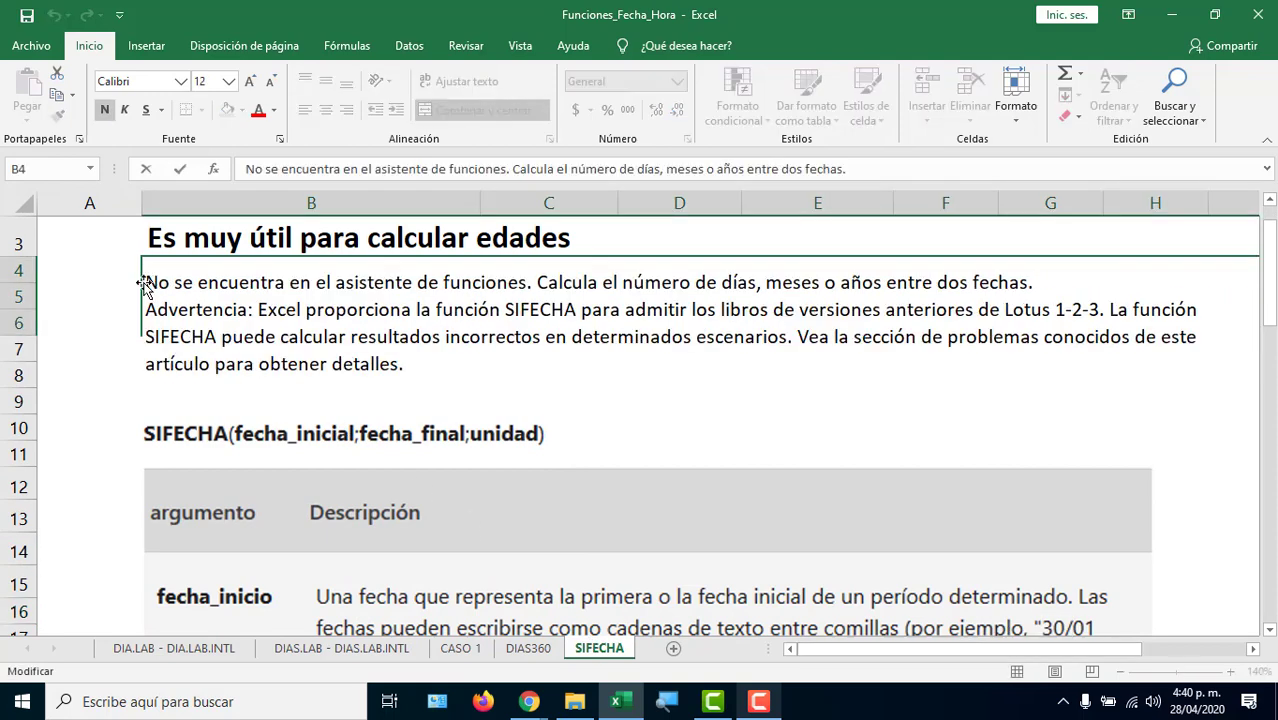
pyautogui.doubleClick(150, 276)
pyautogui.moveTo(150, 276); pyautogui.dragTo(532, 279)
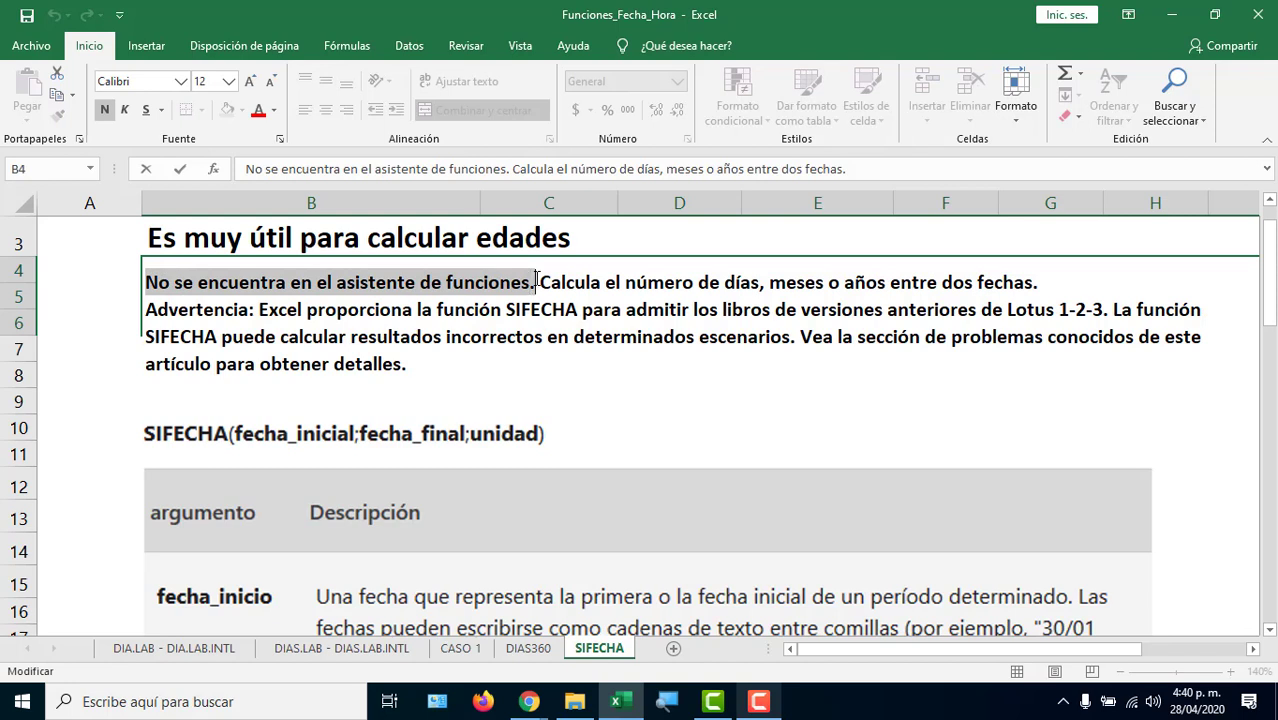
pyautogui.click(633, 415)
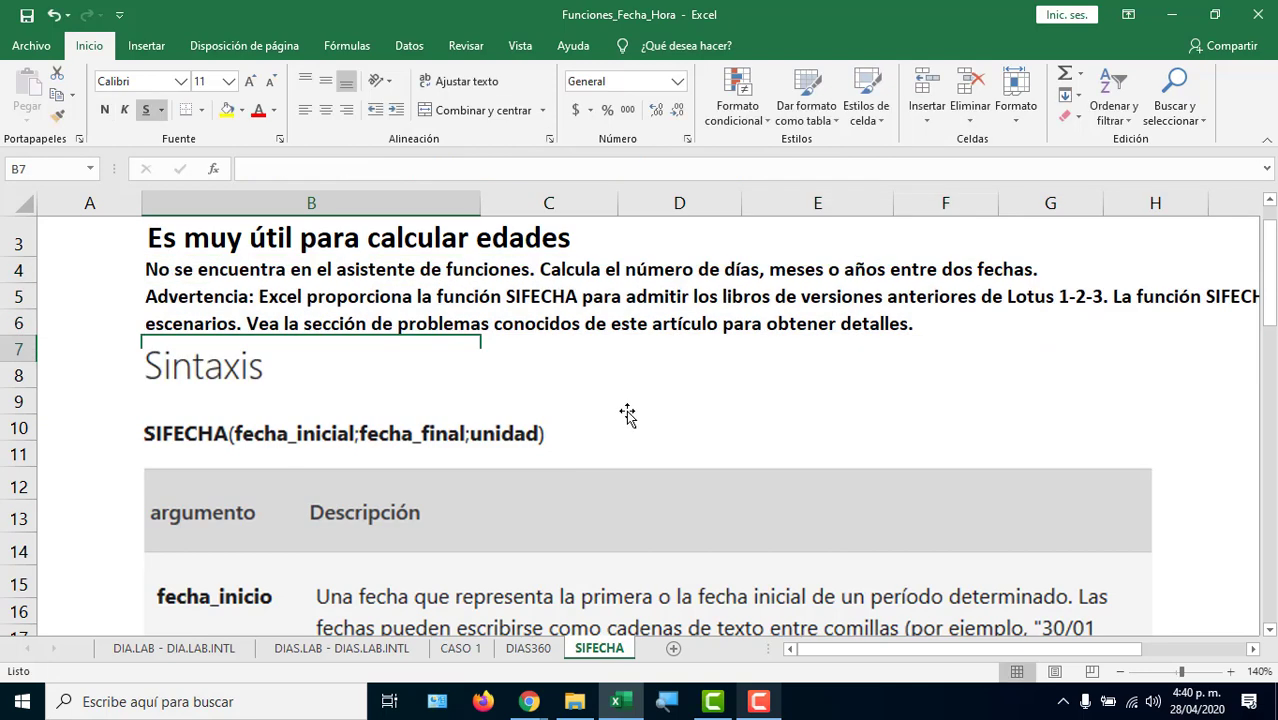
pyautogui.click(690, 395)
# Set the font size of the empty cell J8 above the date table to 22.
pyautogui.moveTo(956, 648); pyautogui.dragTo(1060, 649)
pyautogui.press('Escape')
pyautogui.click(770, 380)
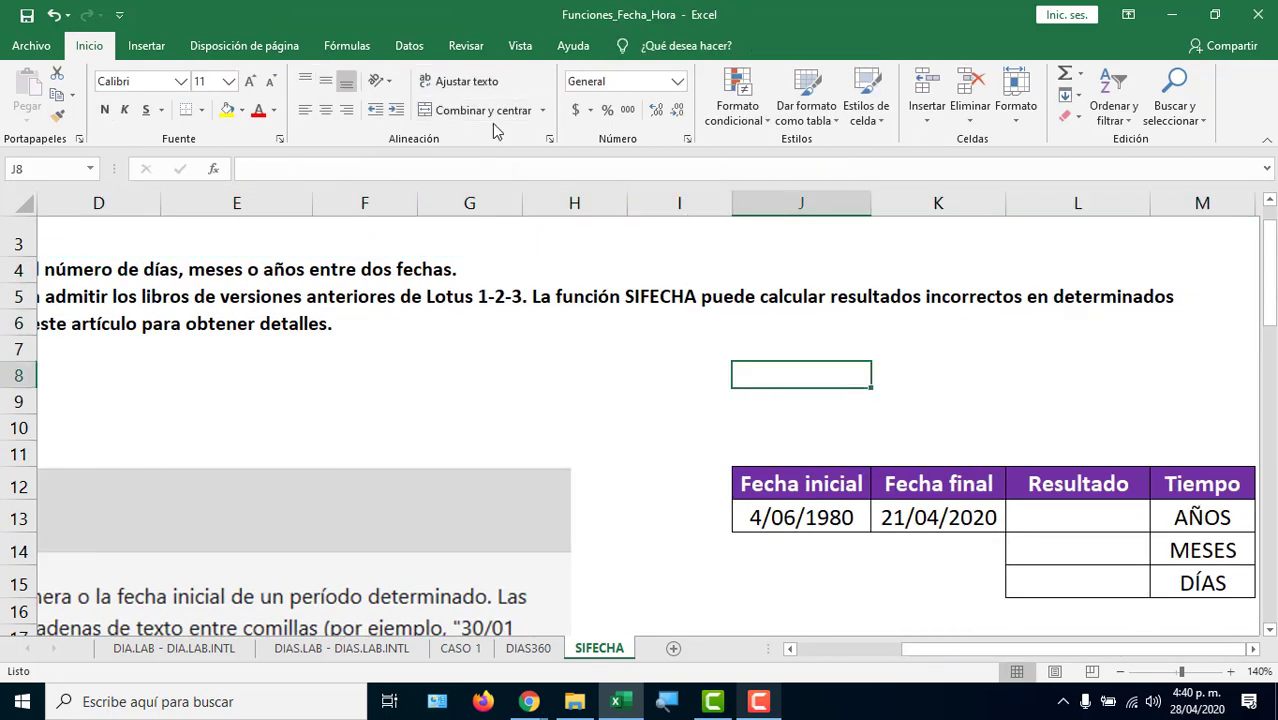
pyautogui.click(250, 84)
pyautogui.click(250, 84)
pyautogui.click(250, 84)
pyautogui.click(250, 84)
pyautogui.click(250, 84)
pyautogui.click(250, 84)
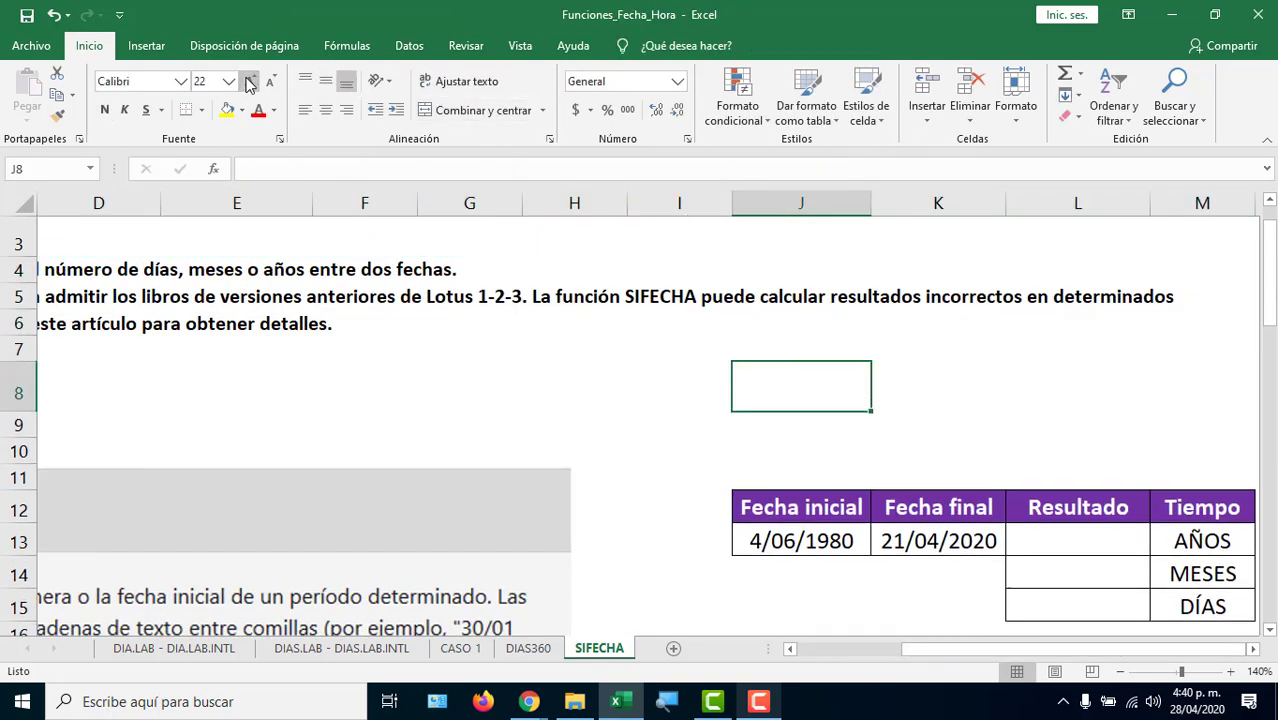
# Begin a formula in J8 with =f and look through the suggested function names for SIFECHA.
pyautogui.write('=')
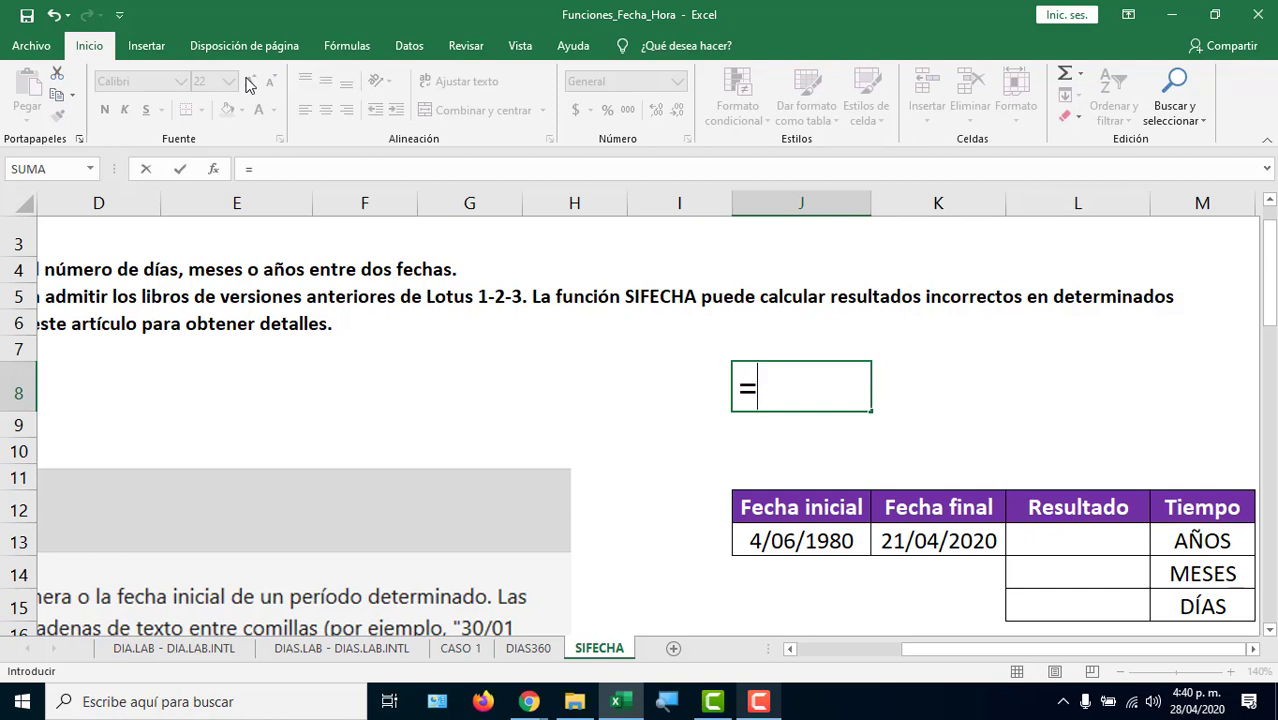
pyautogui.write('f')
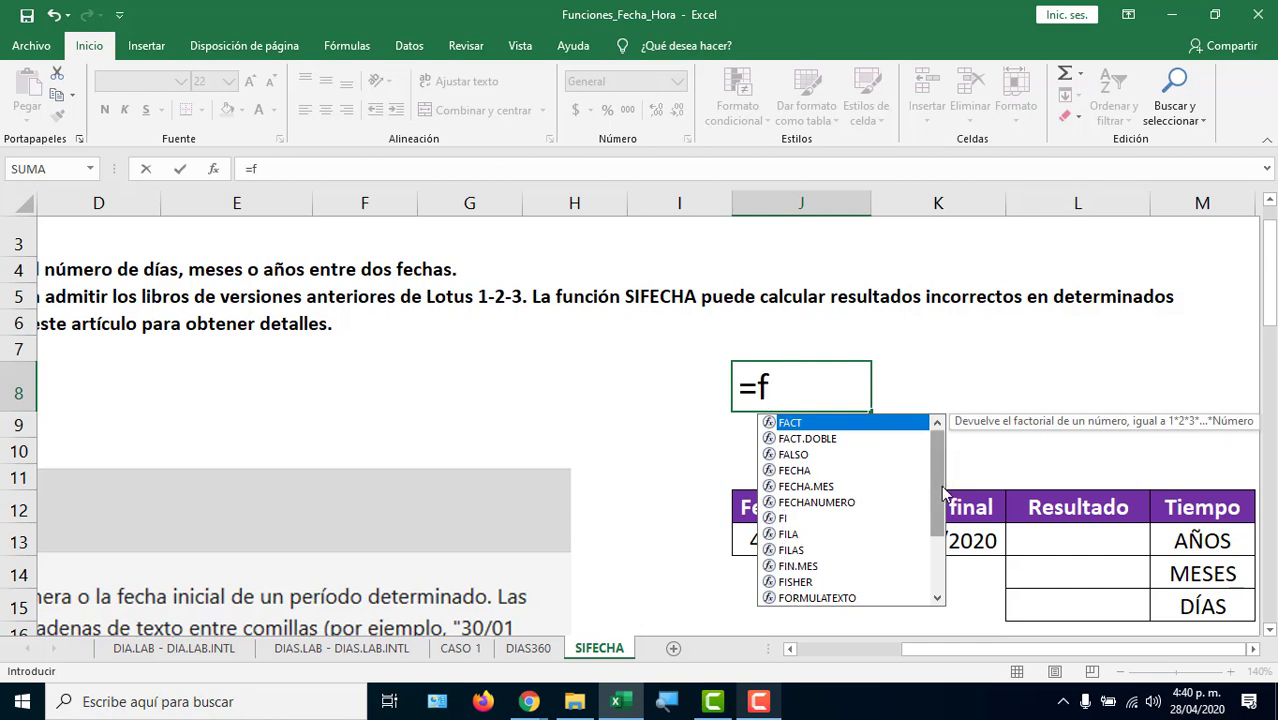
pyautogui.moveTo(938, 533); pyautogui.dragTo(946, 592)
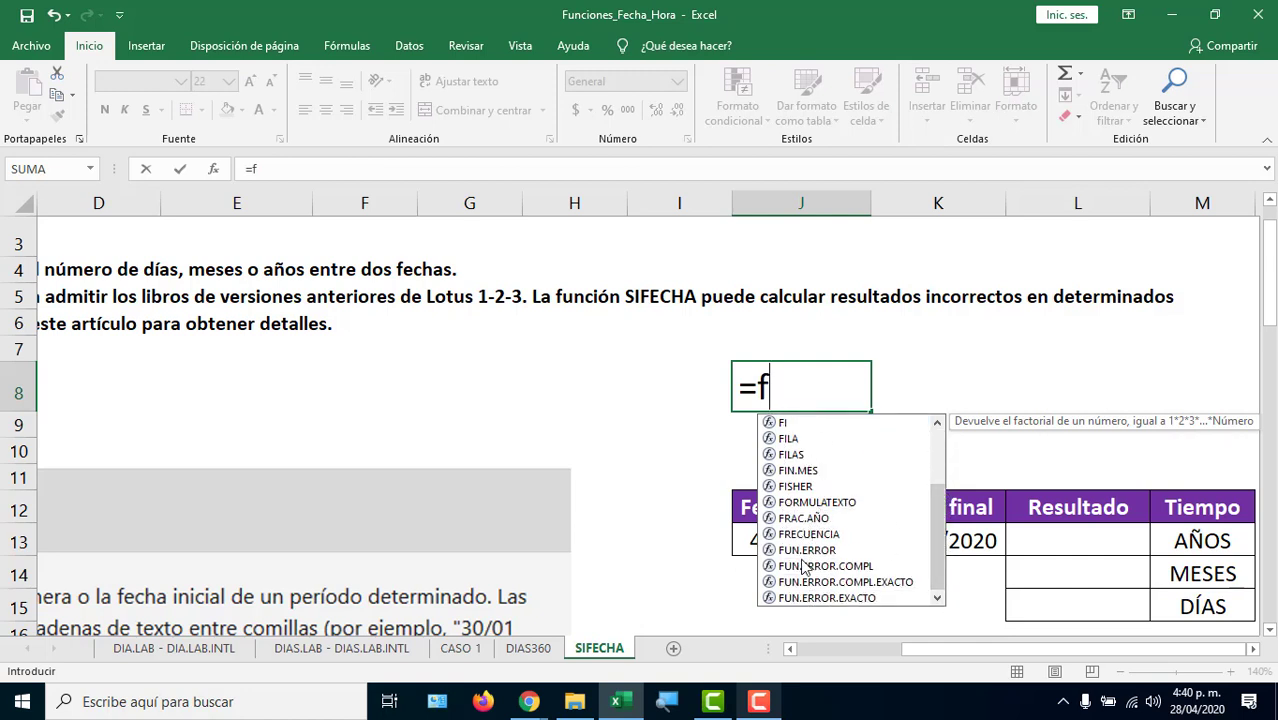
pyautogui.moveTo(762, 388); pyautogui.dragTo(769, 385)
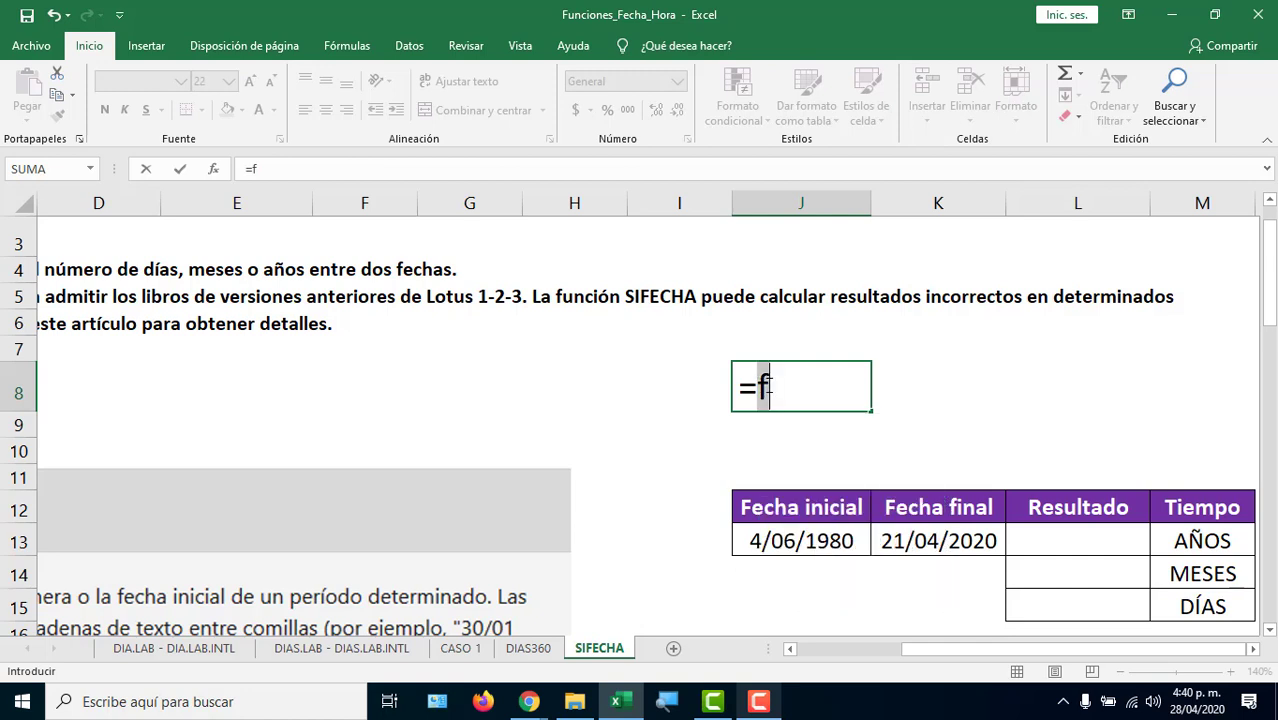
pyautogui.click(769, 386)
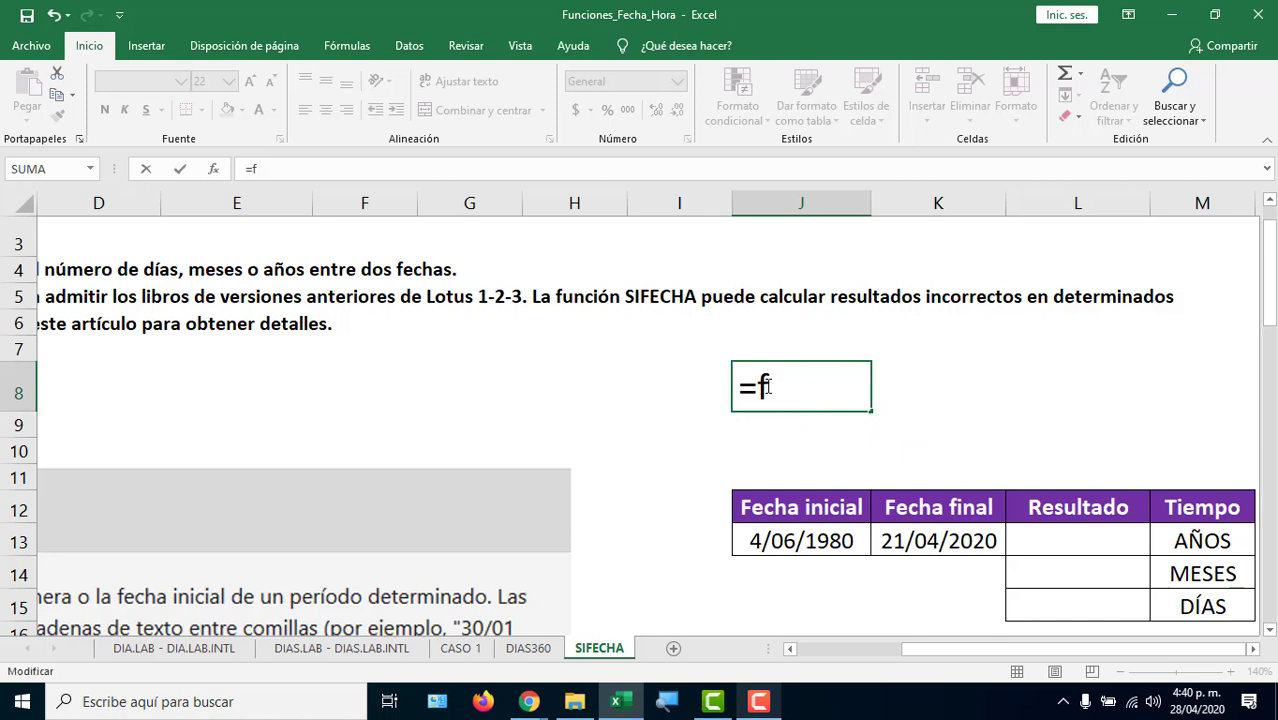
# Replace the f in J8's formula with the function name, making the entry =sifecha.
pyautogui.doubleClick(768, 386)
pyautogui.press('BackSpace')
pyautogui.write('s')
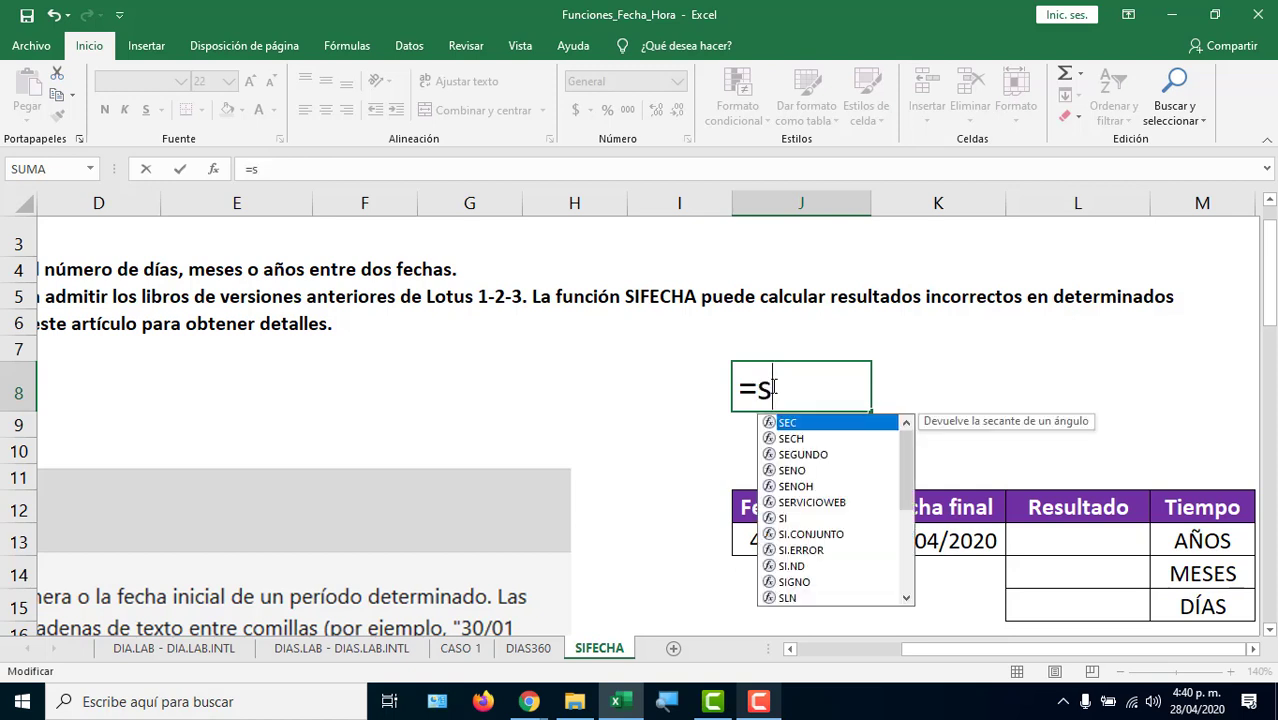
pyautogui.write('i')
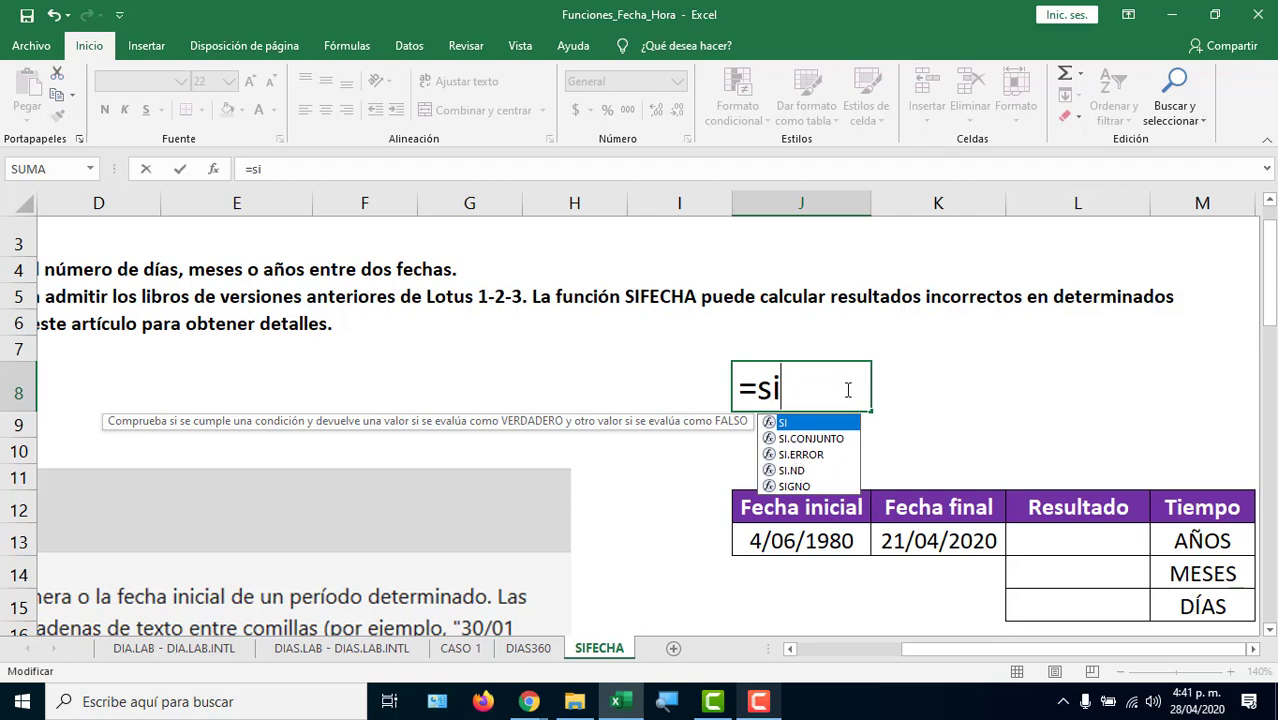
pyautogui.write('f')
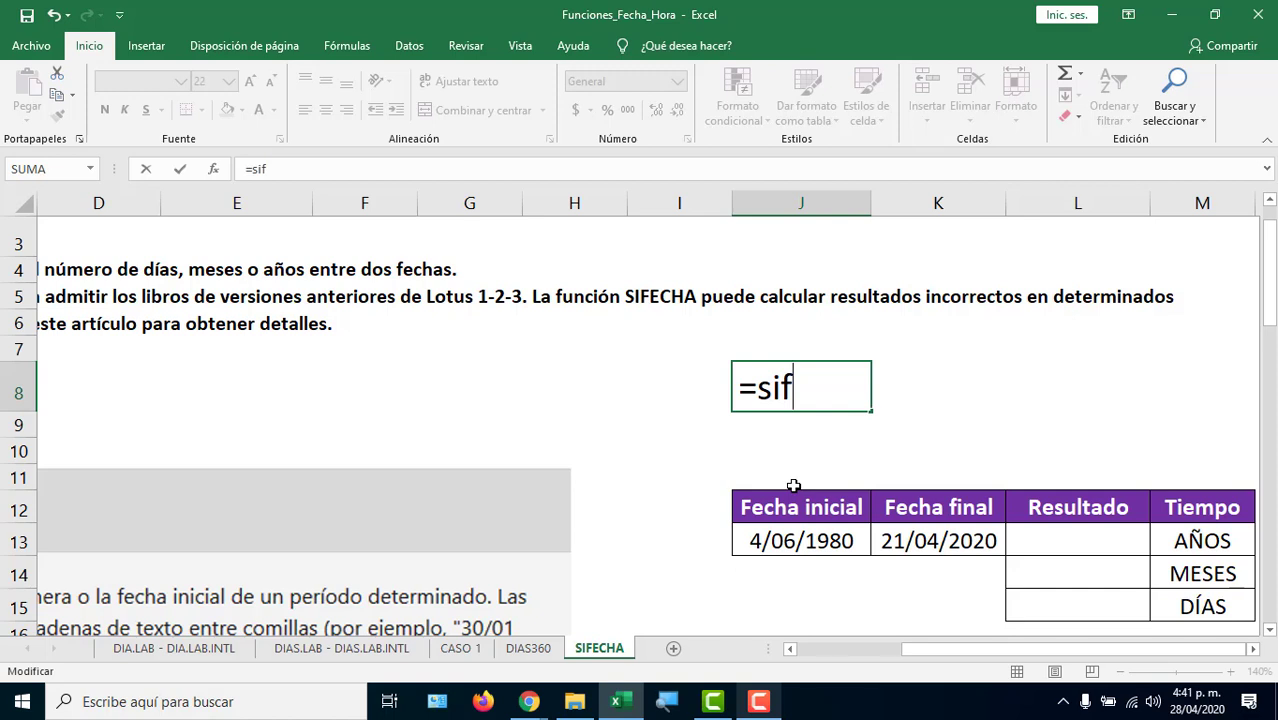
pyautogui.write('echa')
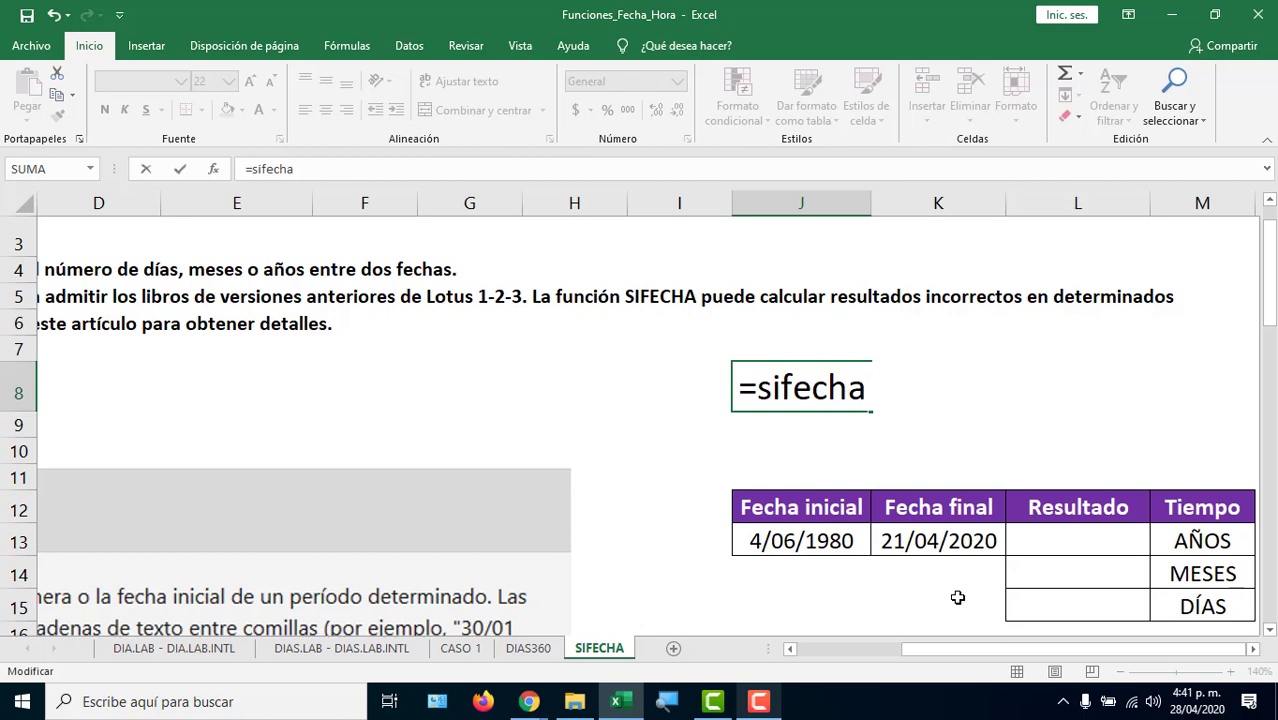
# Review the SIFECHA syntax line beside the notes and add the opening parenthesis to the formula in J8.
pyautogui.moveTo(935, 649); pyautogui.dragTo(790, 649)
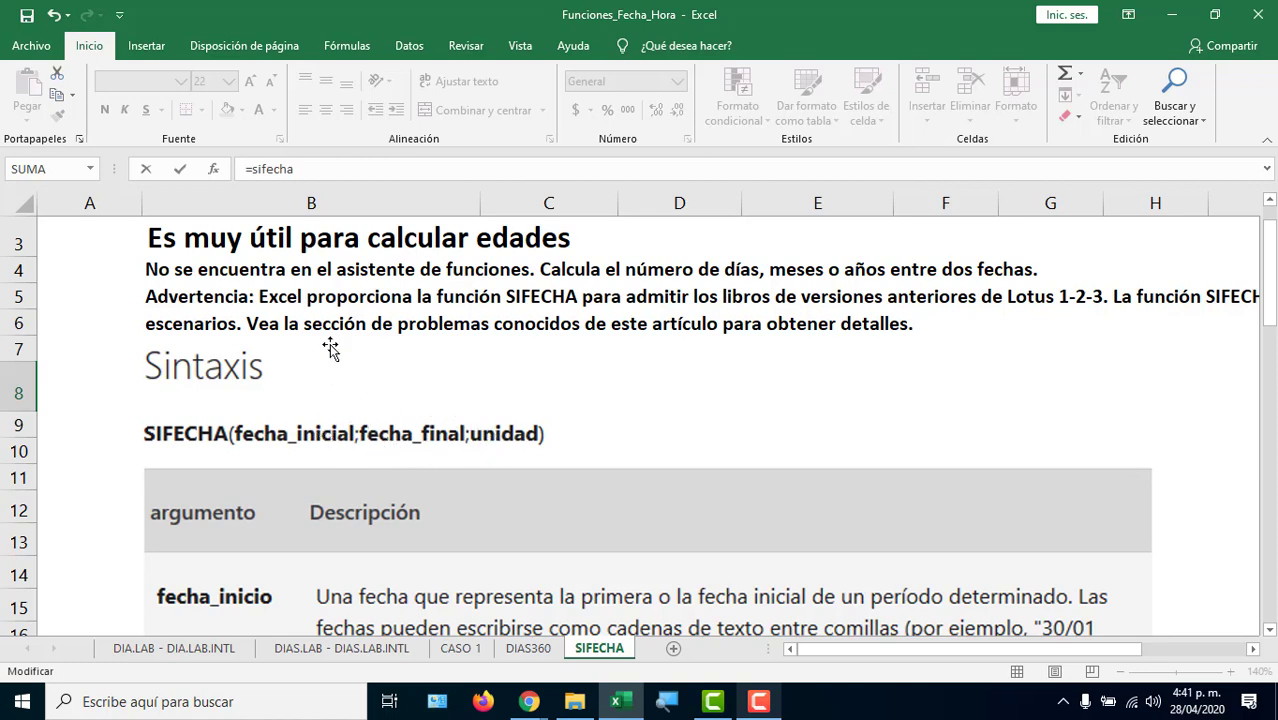
pyautogui.scroll(1, 332, 344)
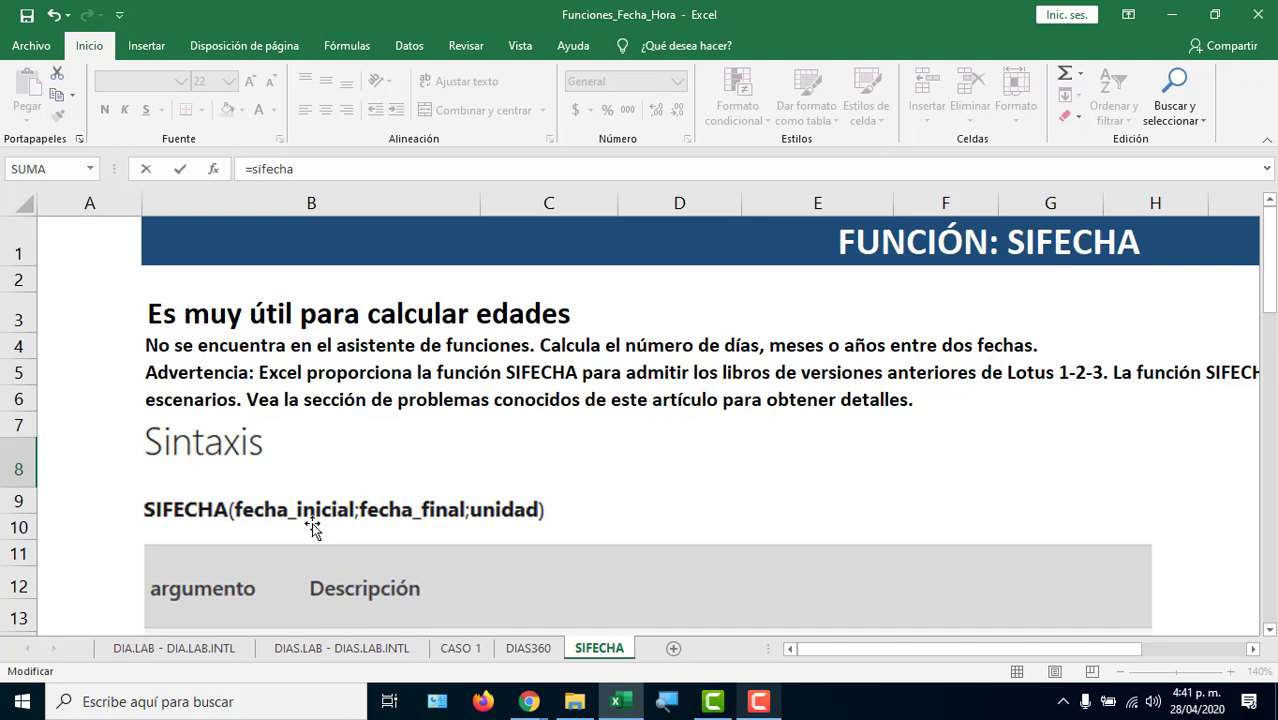
pyautogui.moveTo(851, 651); pyautogui.dragTo(952, 652)
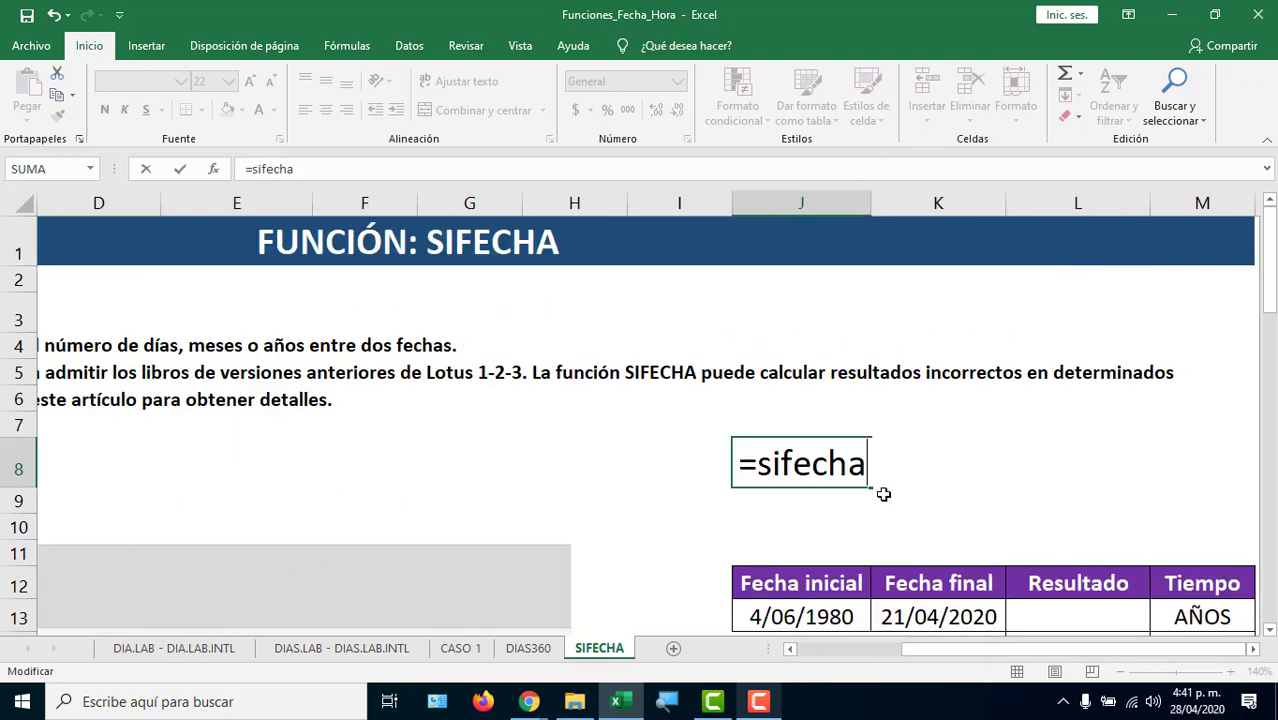
pyautogui.write('(')
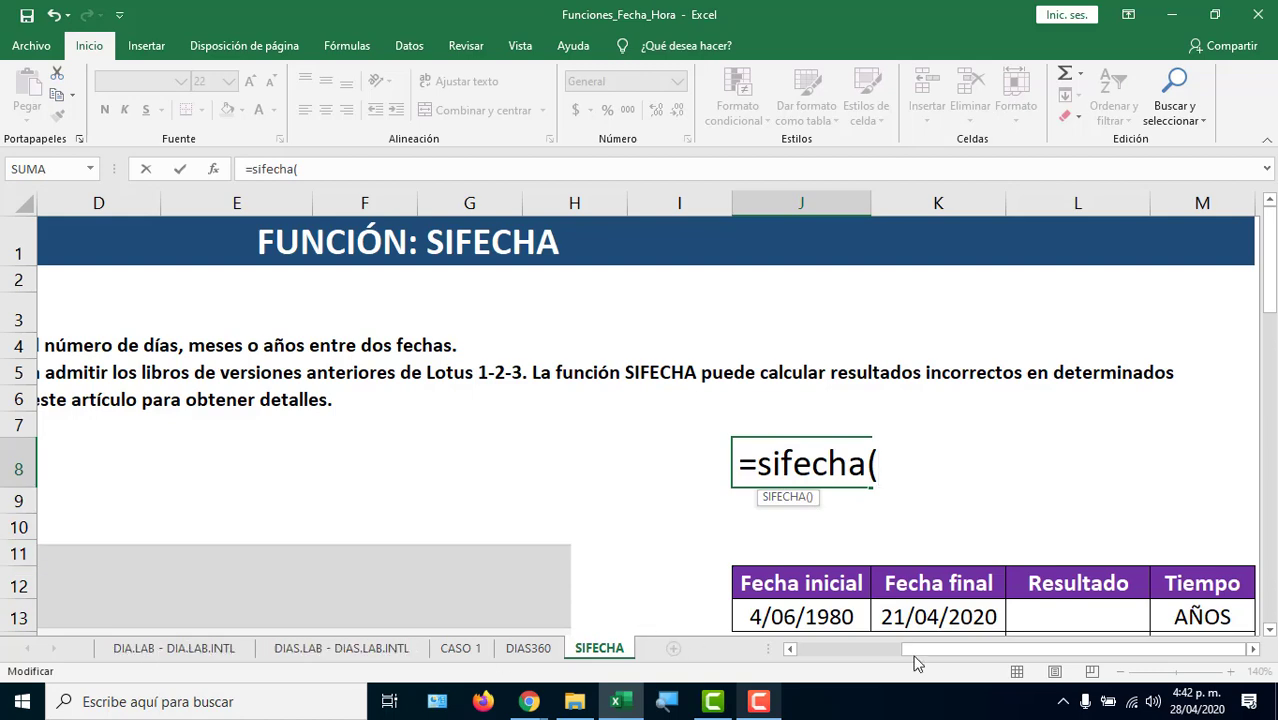
# Examine the descriptions of SIFECHA's start date, end date and unit arguments, including every unit code from "Y" to "YD".
pyautogui.moveTo(890, 649); pyautogui.dragTo(775, 648)
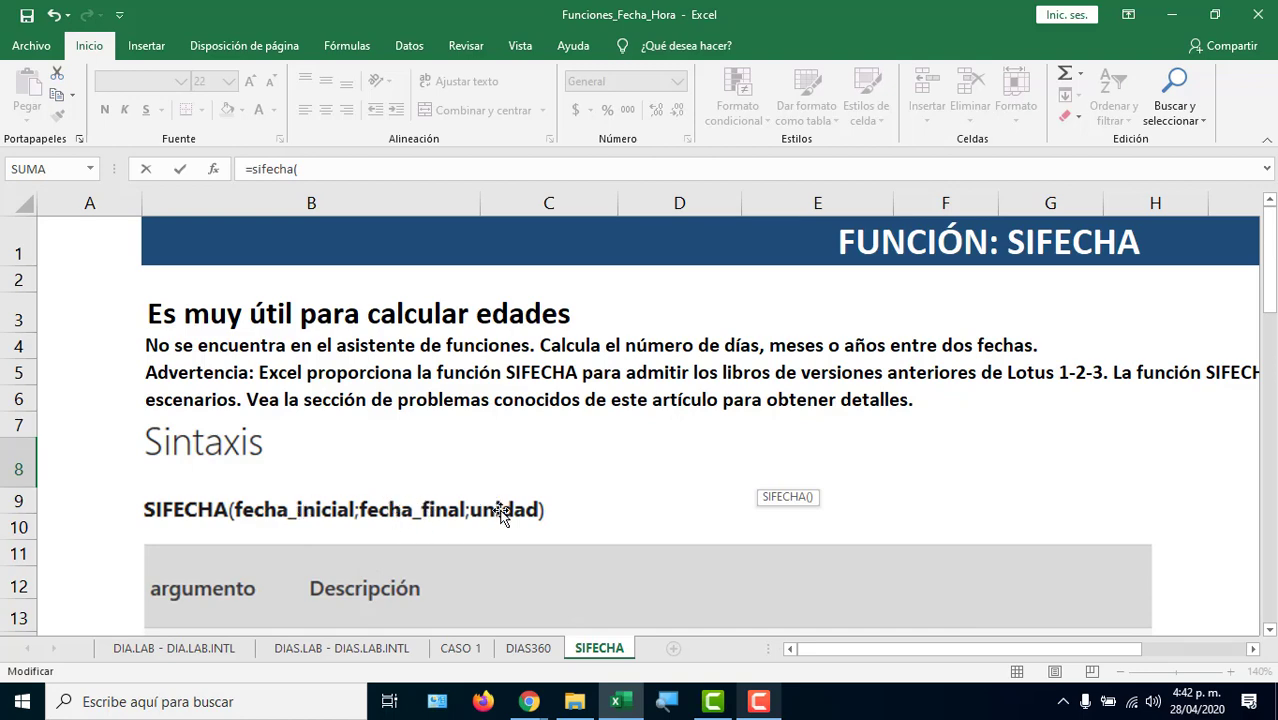
pyautogui.scroll(-4, 500, 512)
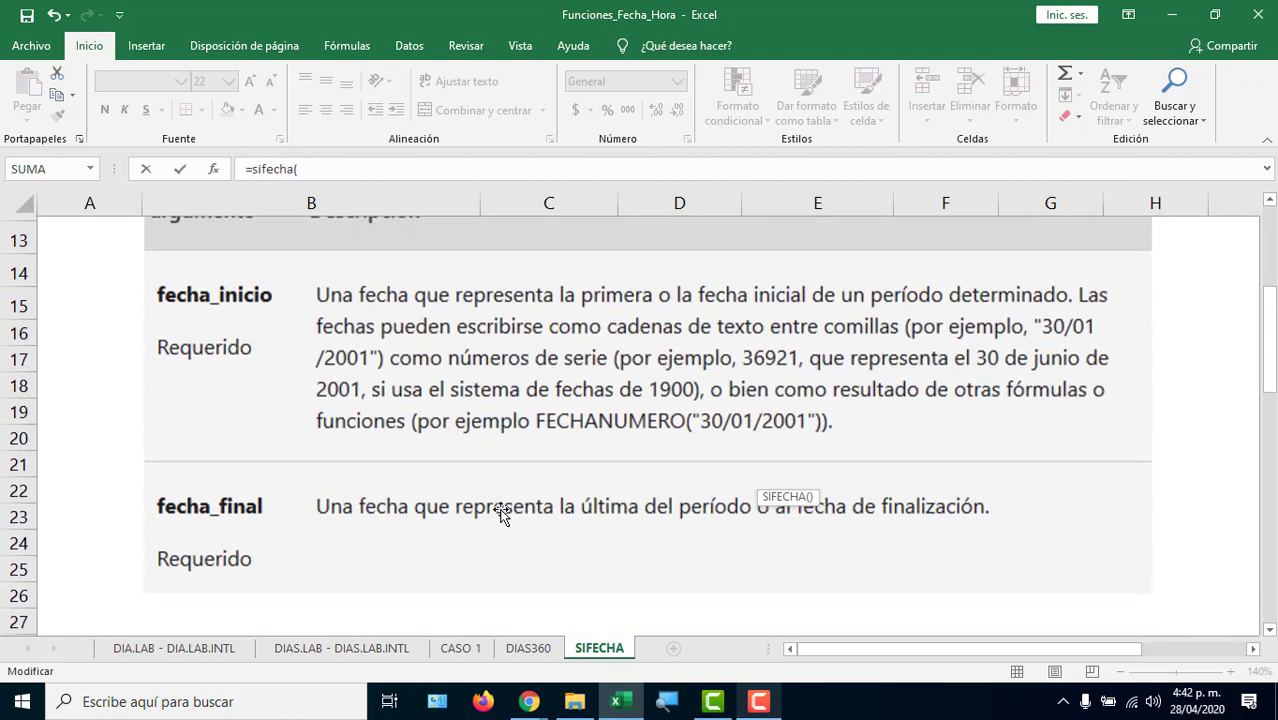
pyautogui.scroll(1, 505, 510)
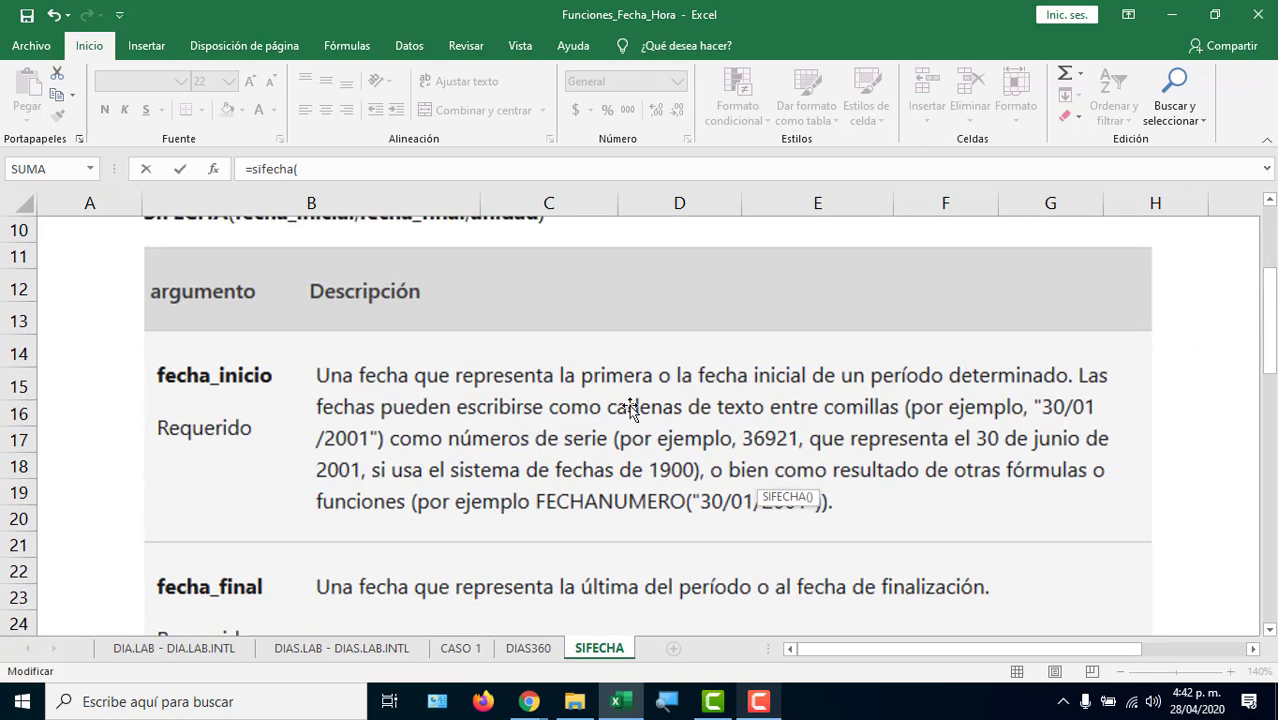
pyautogui.scroll(-2, 620, 442)
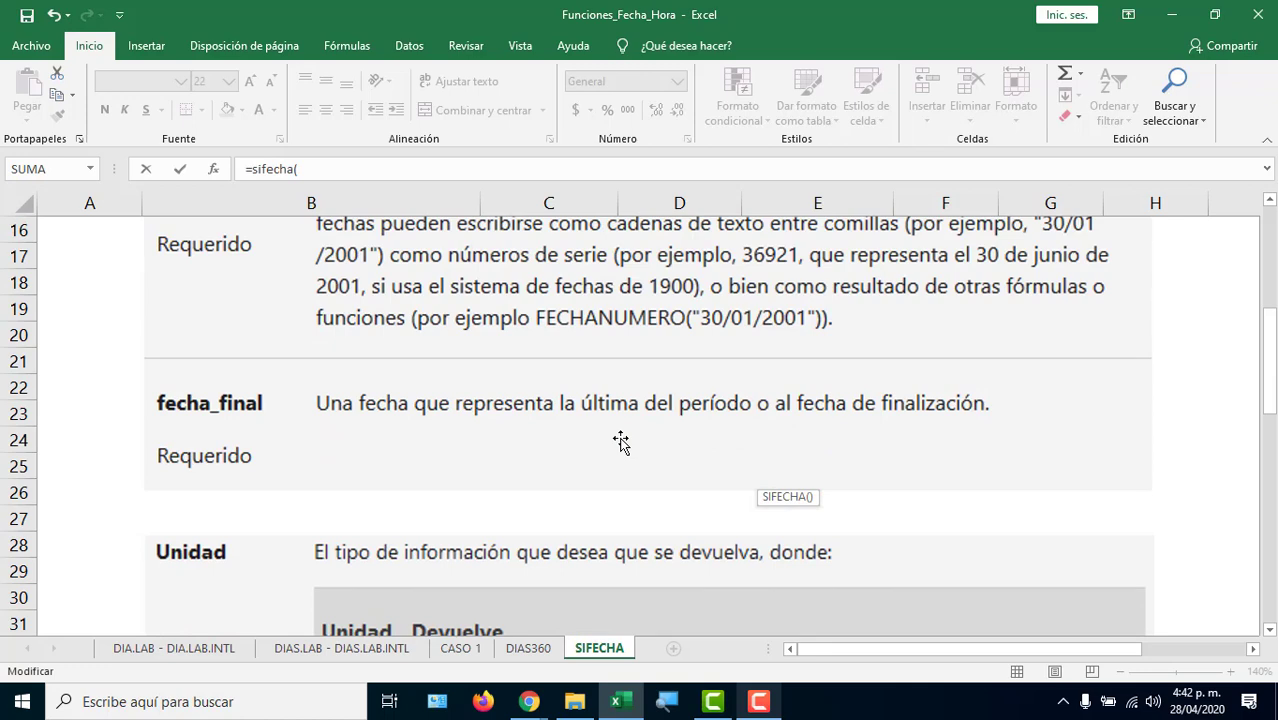
pyautogui.scroll(-1, 620, 442)
pyautogui.scroll(-1, 251, 320)
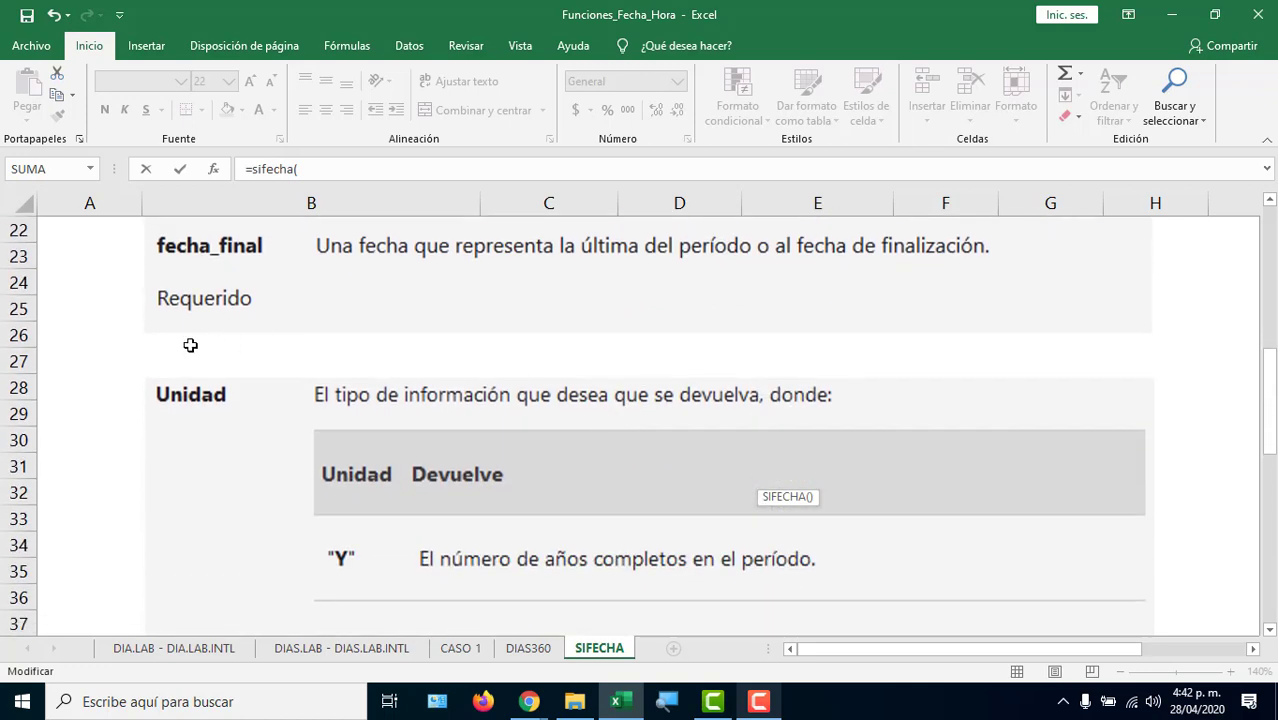
pyautogui.scroll(-2, 593, 385)
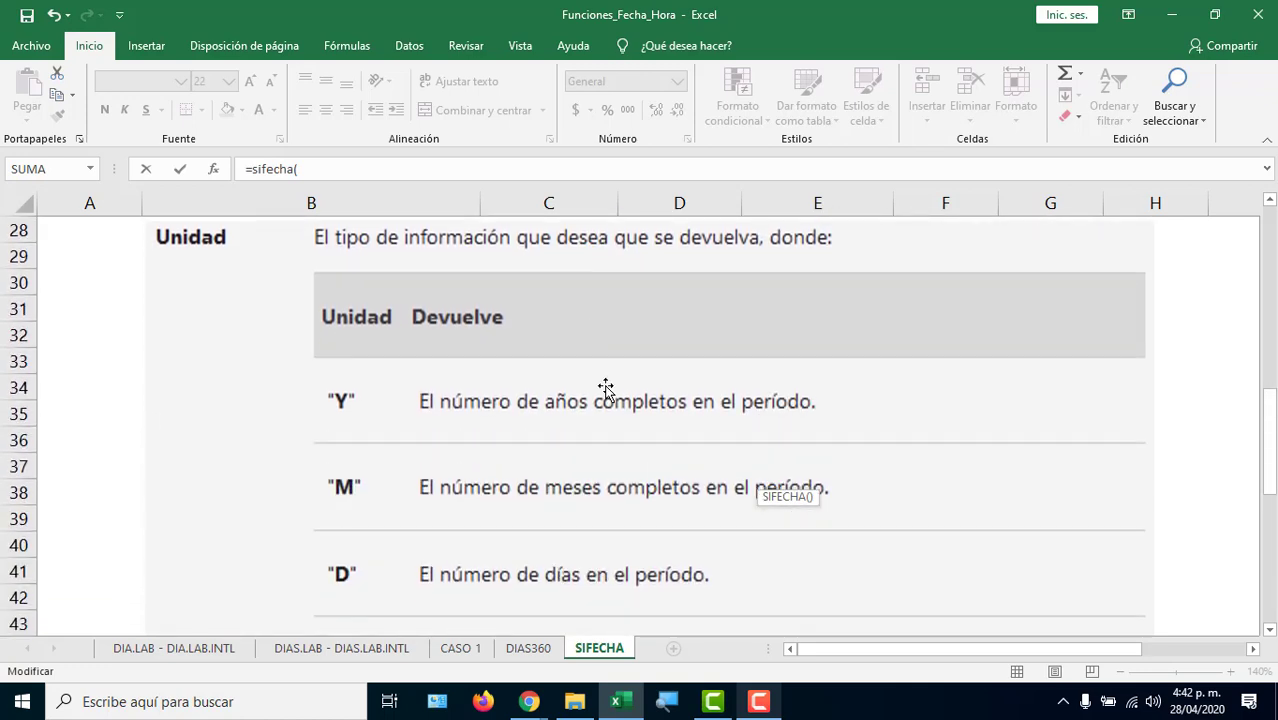
pyautogui.scroll(-1, 600, 385)
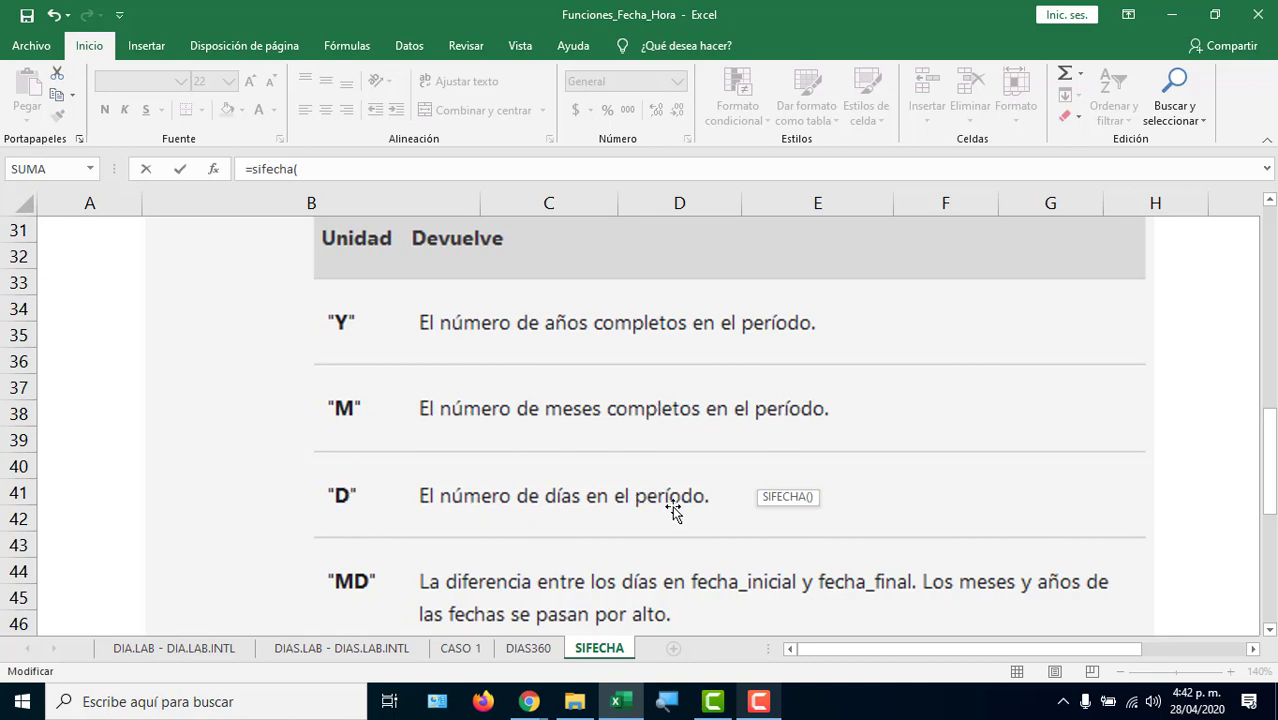
pyautogui.scroll(-2, 675, 510)
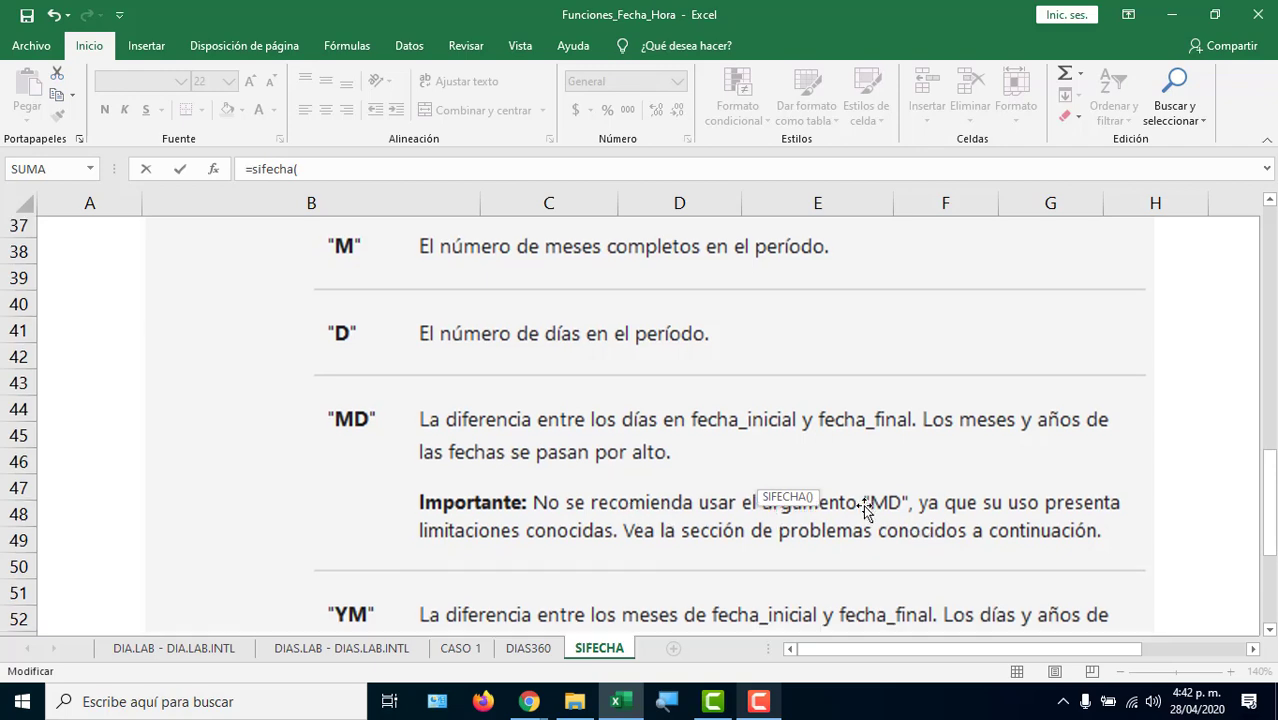
pyautogui.scroll(-3, 862, 508)
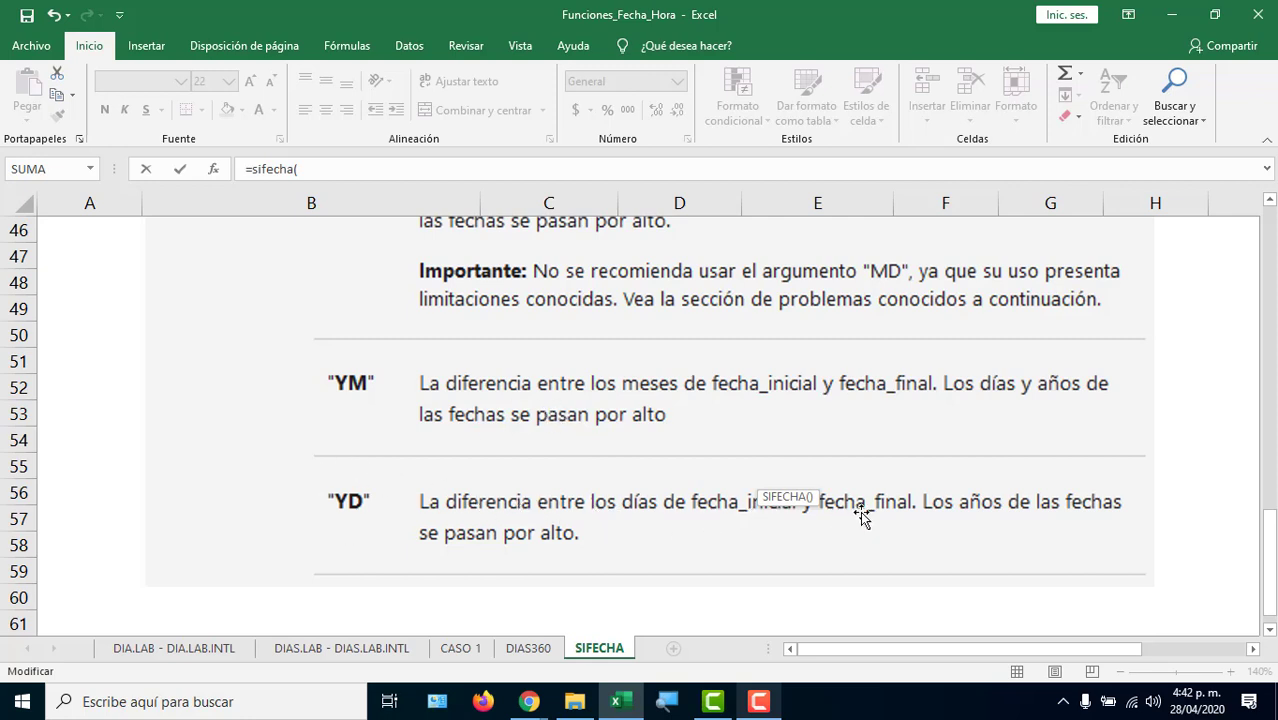
# Discard the unfinished SIFECHA entry in J8, leaving the cell empty.
pyautogui.moveTo(922, 647); pyautogui.dragTo(1210, 580)
pyautogui.scroll(10, 1198, 568)
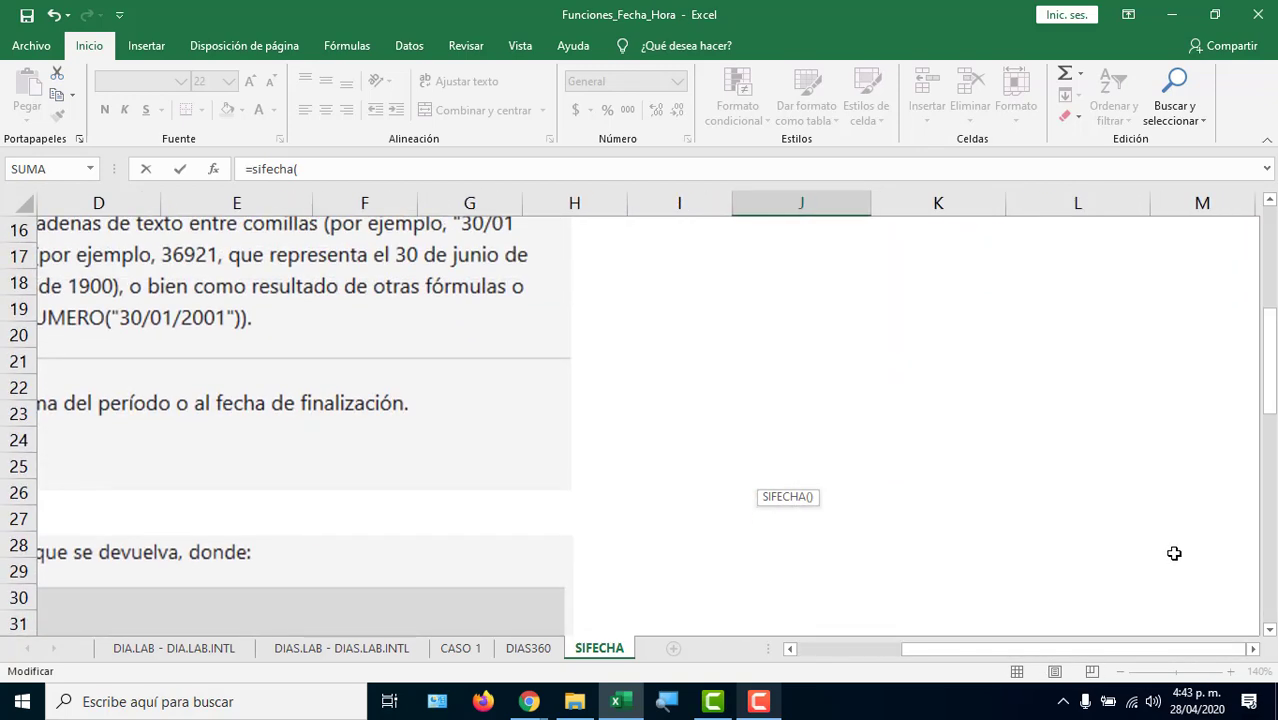
pyautogui.scroll(5, 1174, 553)
pyautogui.press('Escape')
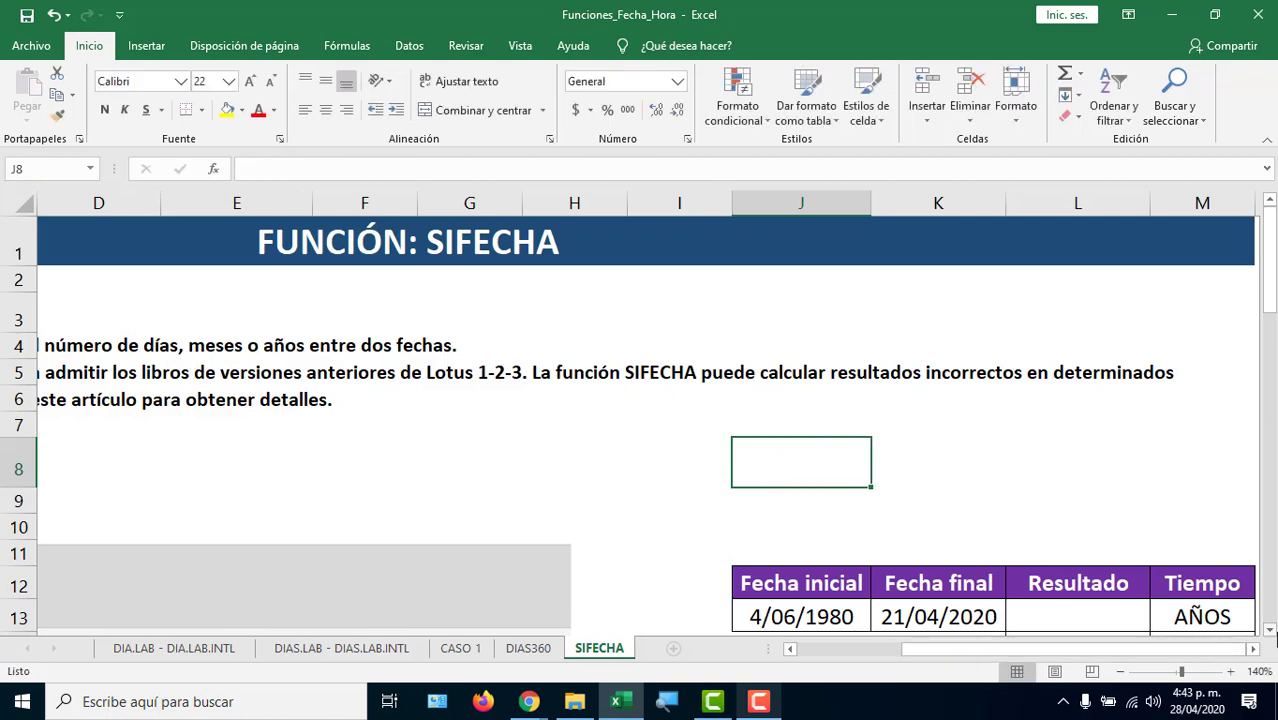
# Change the Fecha final date in K13 to 28/04/2020.
pyautogui.scroll(-1, 1274, 640)
pyautogui.click(815, 499)
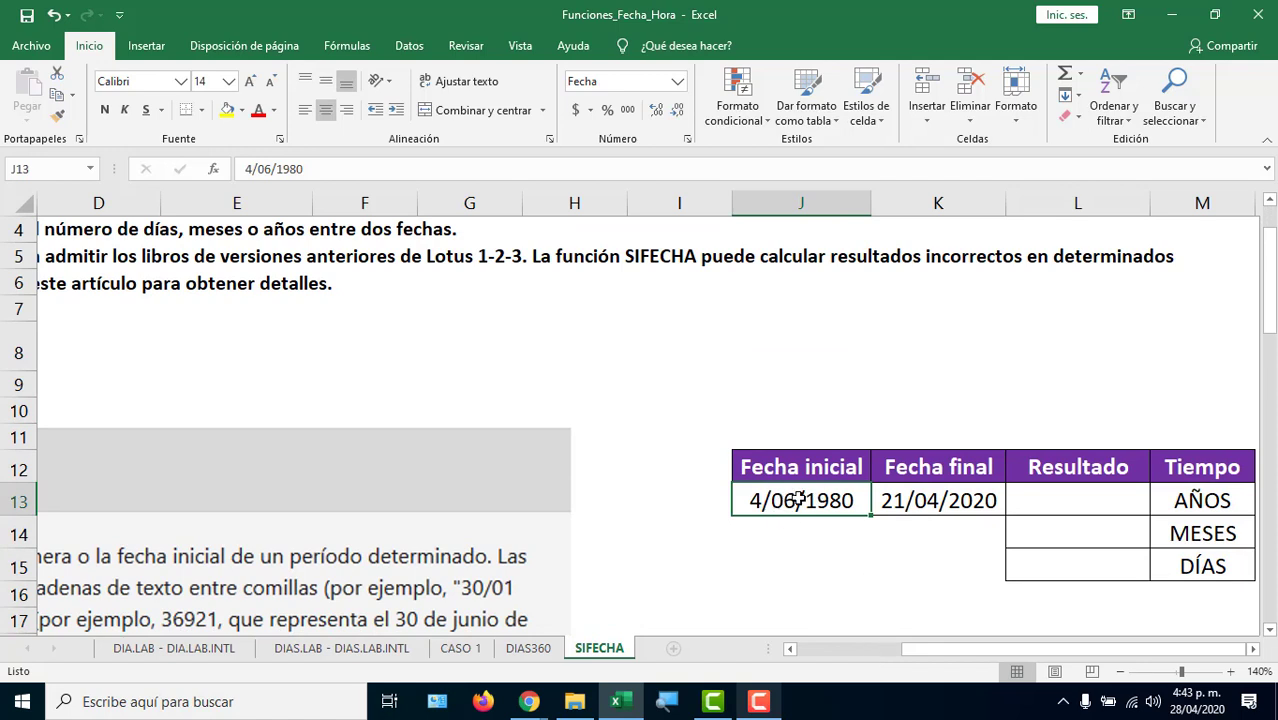
pyautogui.click(930, 504)
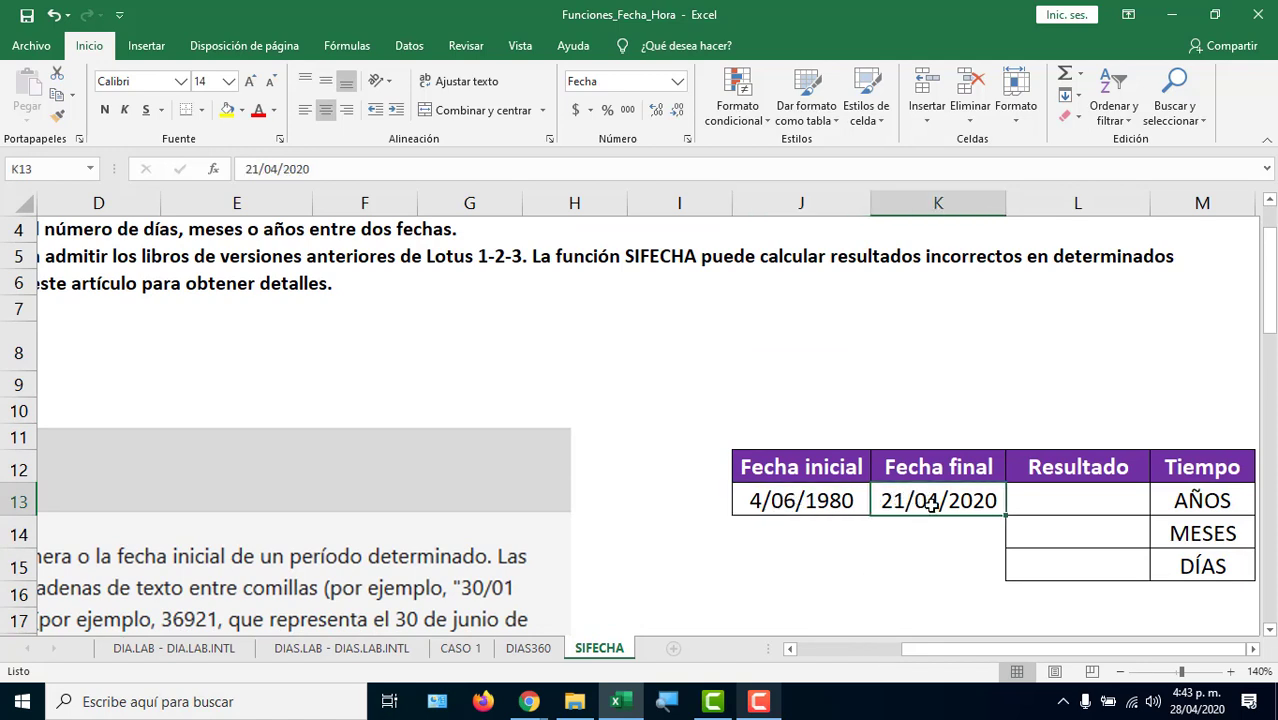
pyautogui.doubleClick(903, 503)
pyautogui.press('BackSpace')
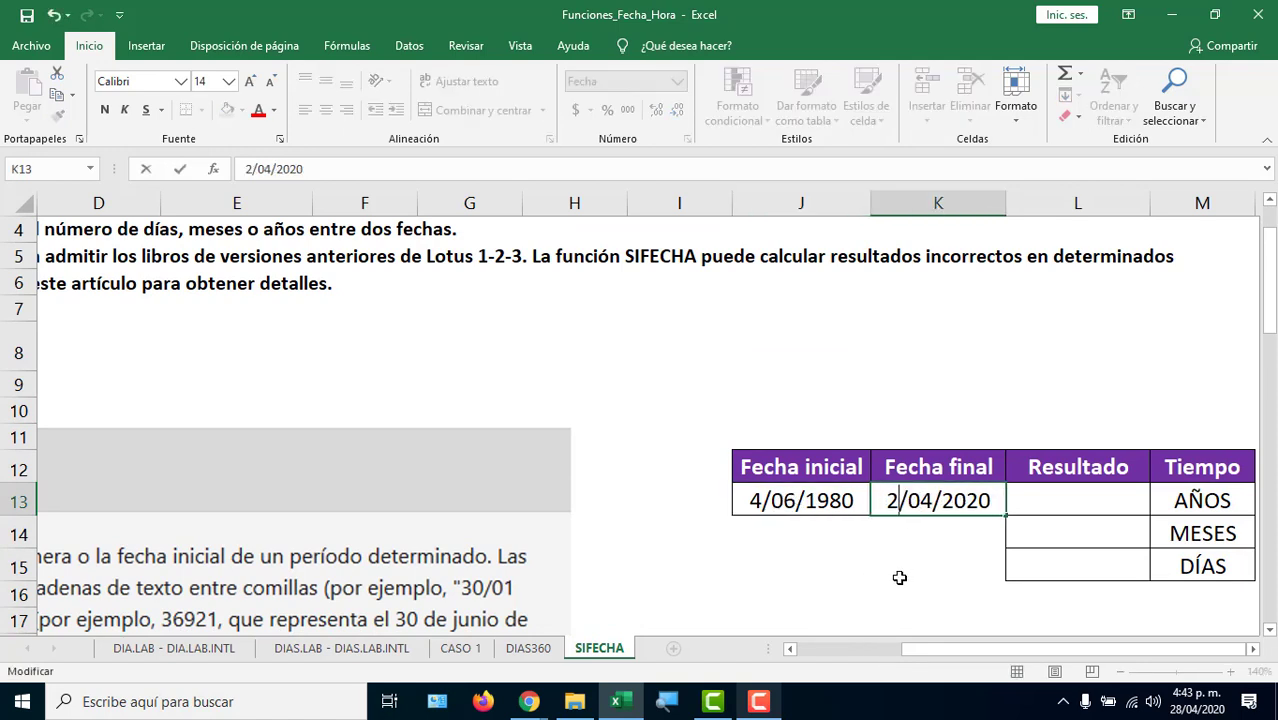
pyautogui.write('8')
pyautogui.press('Return')
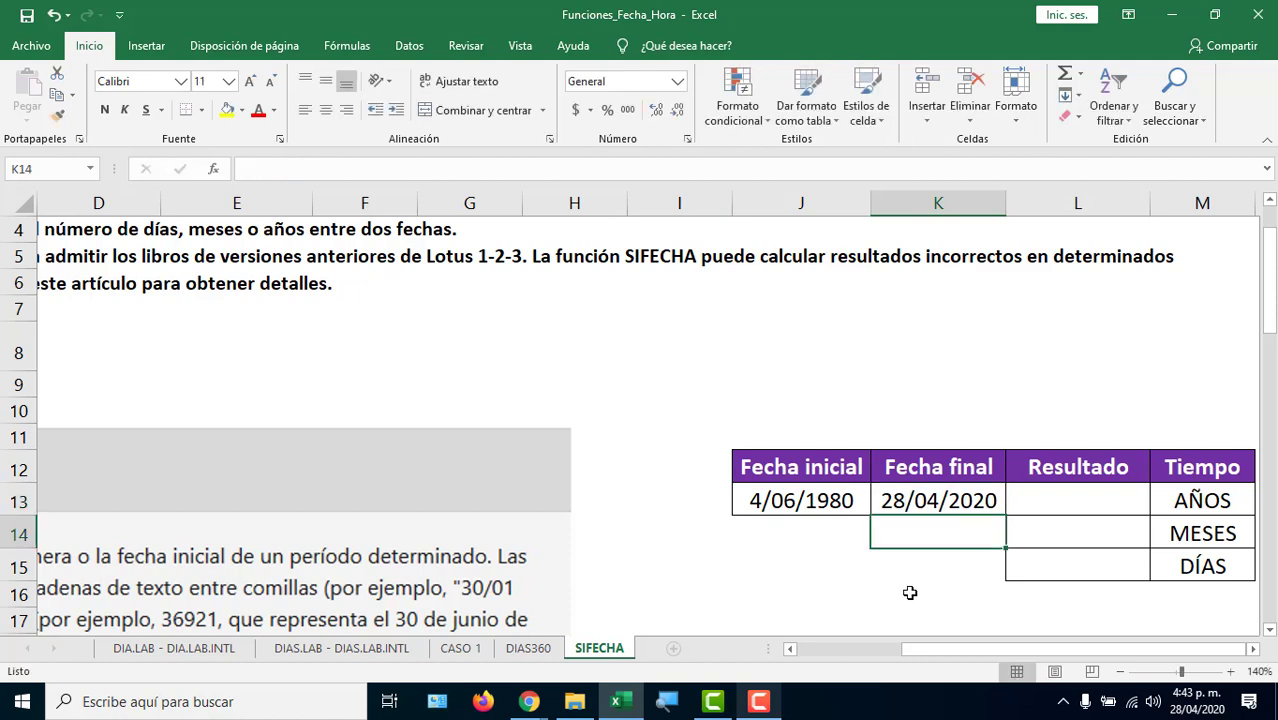
pyautogui.click(1098, 505)
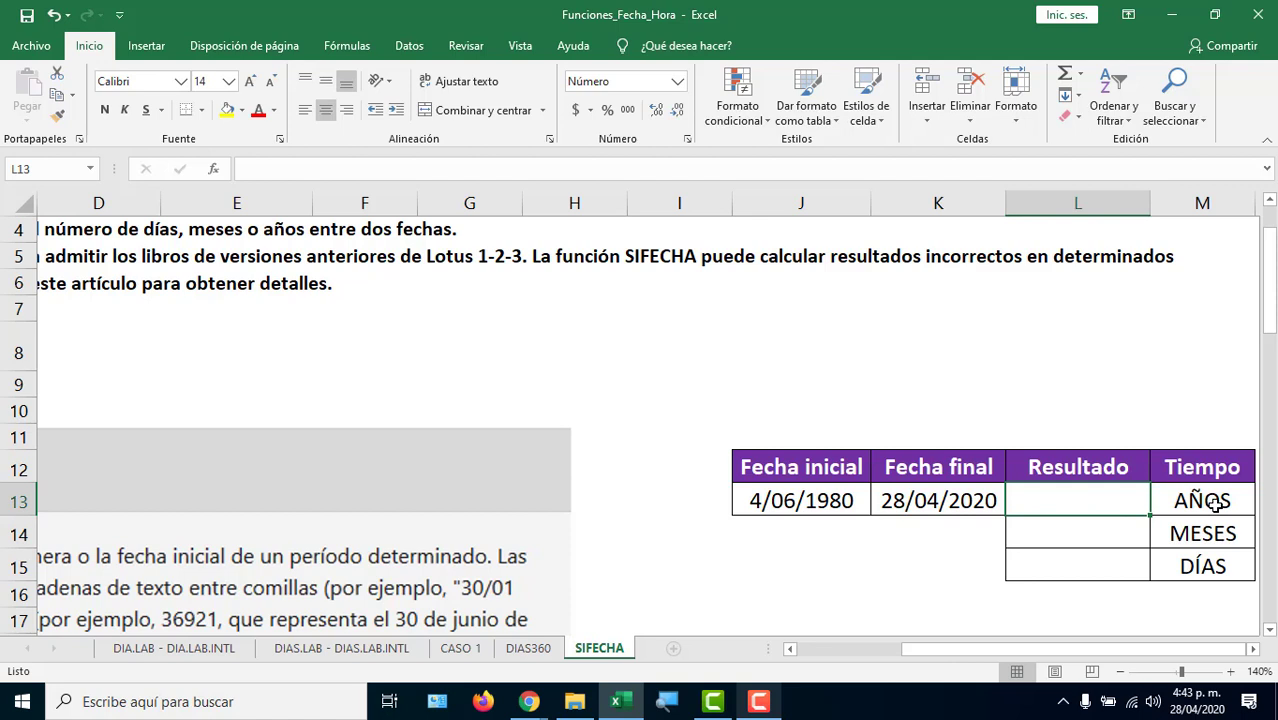
pyautogui.click(1084, 526)
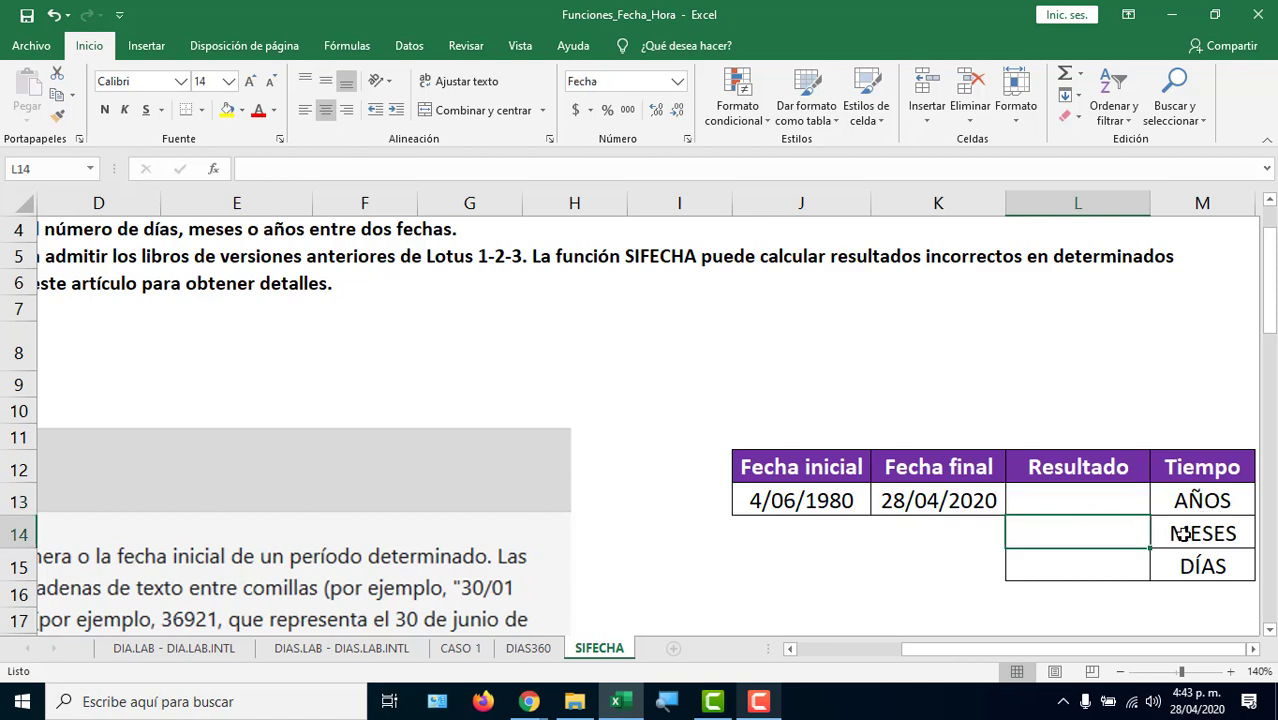
pyautogui.click(1111, 565)
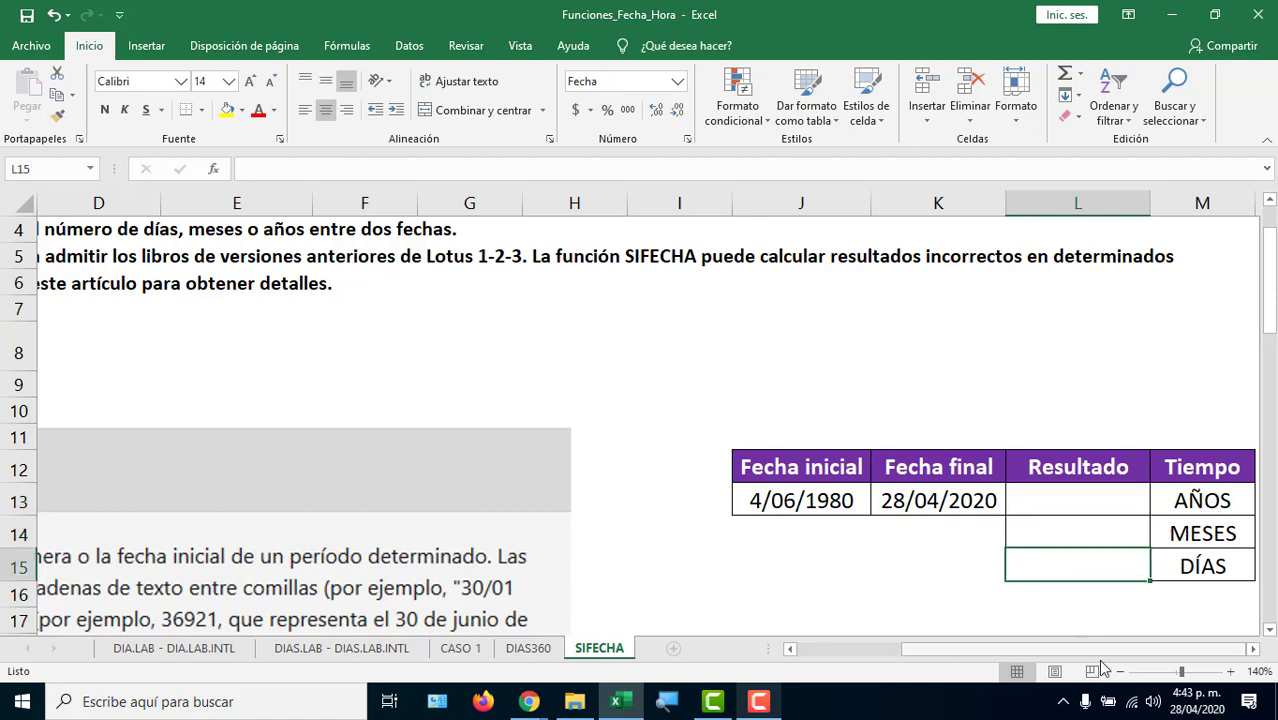
# Calculate the complete years in L13 with the formula =SIFECHA(J13;K13;"Y").
pyautogui.click(1251, 649)
pyautogui.click(1251, 649)
pyautogui.click(838, 510)
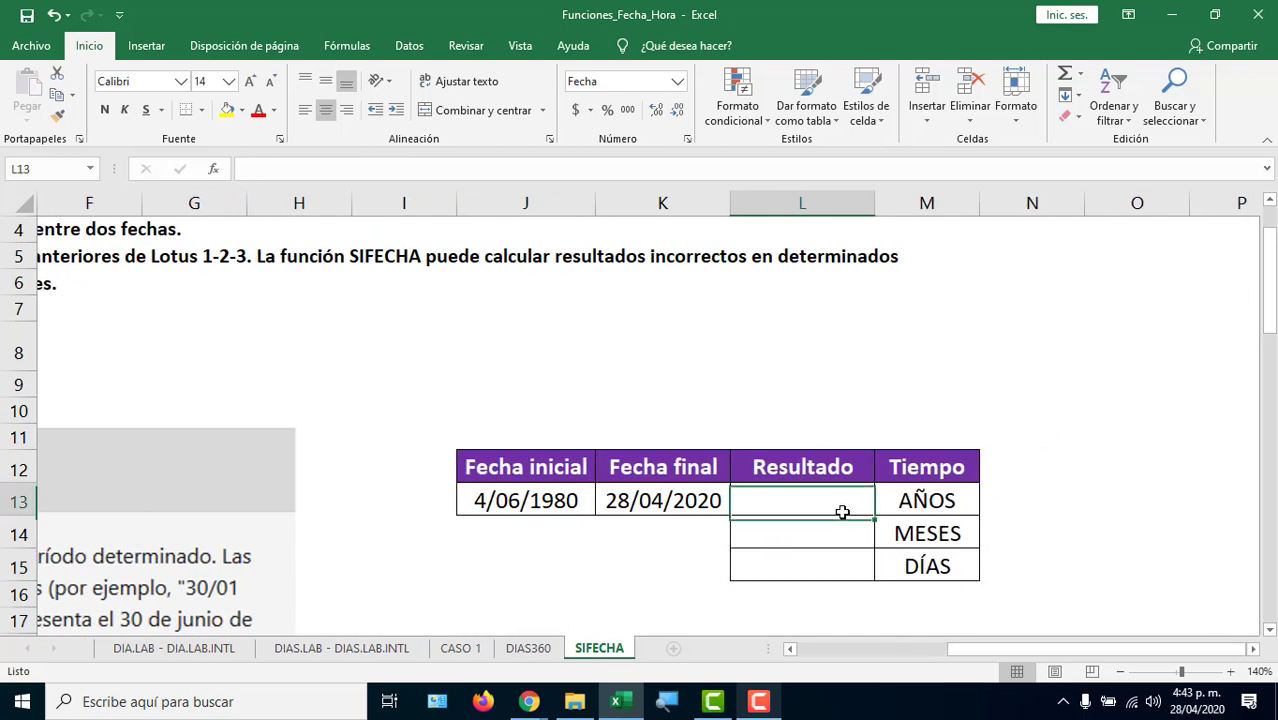
pyautogui.write('=s')
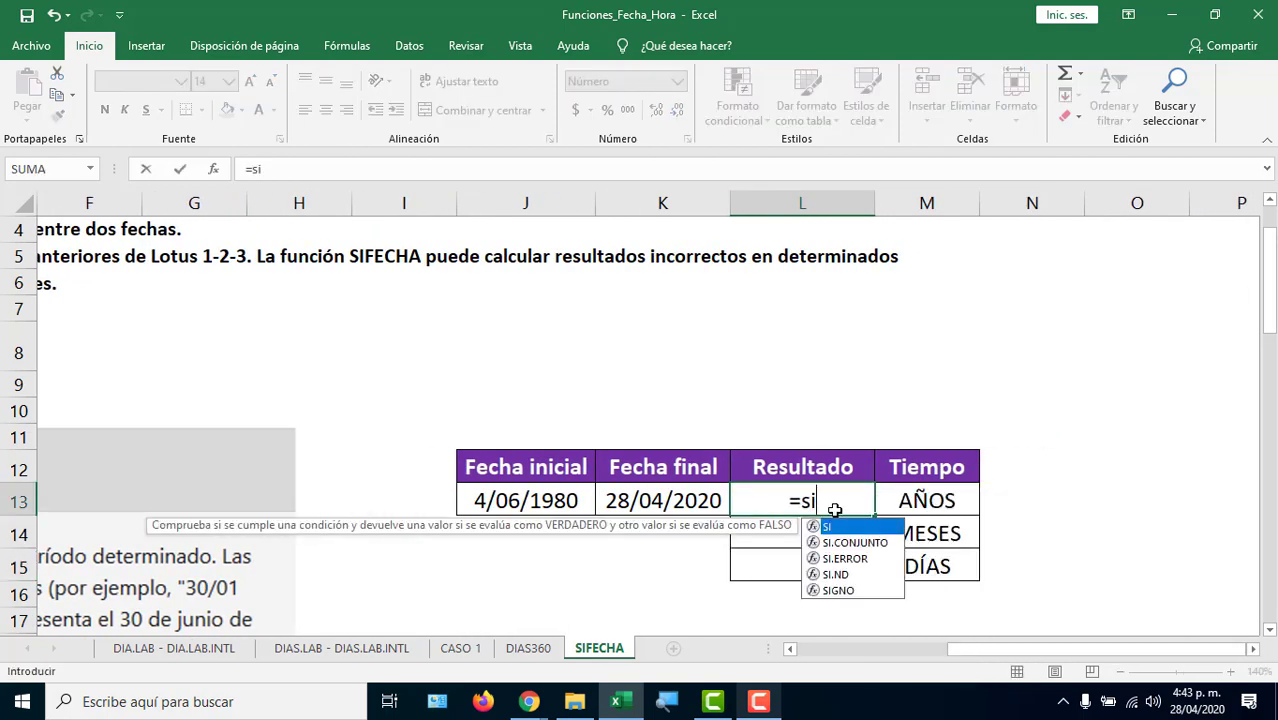
pyautogui.press('BackSpace')
pyautogui.write('SIFECH')
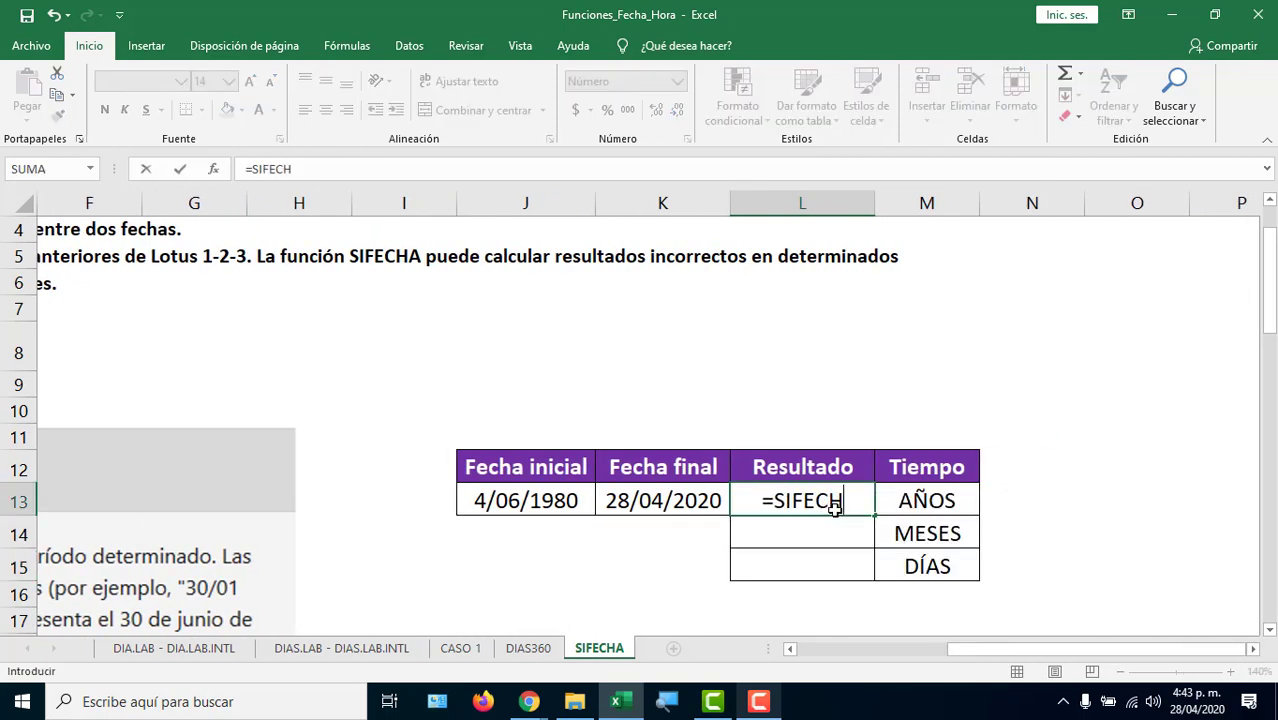
pyautogui.write('A(')
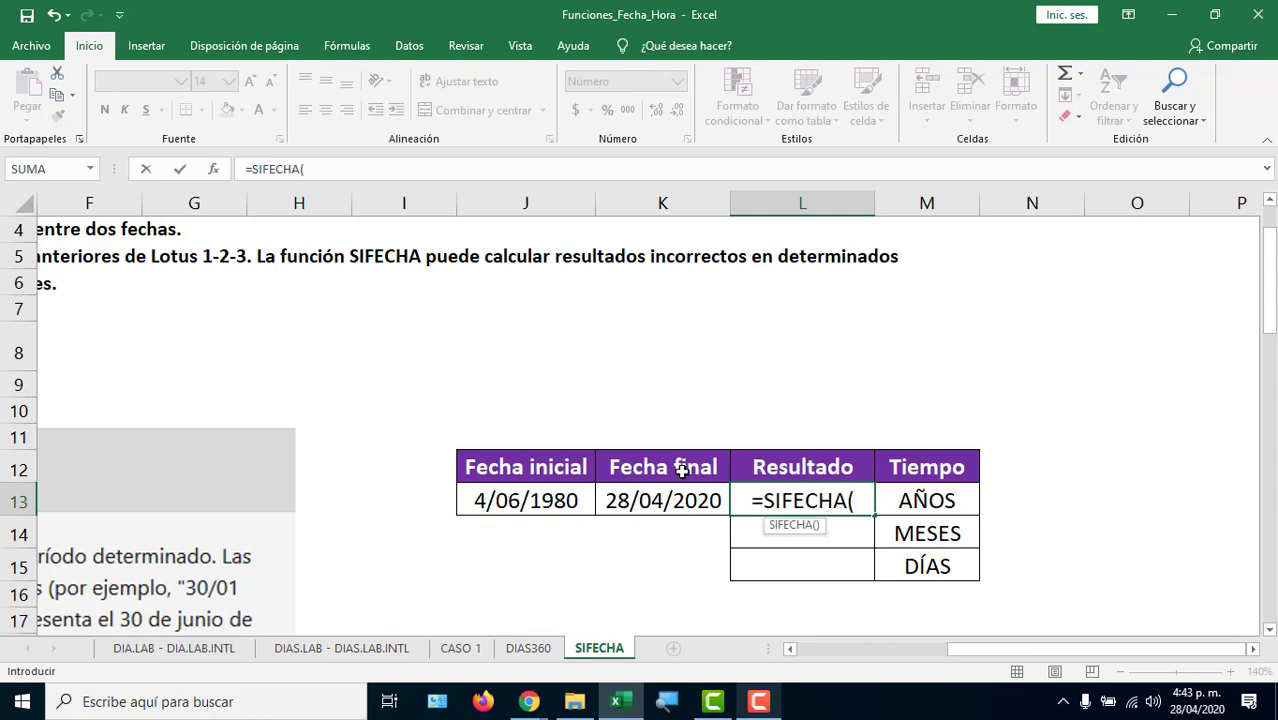
pyautogui.click(536, 501)
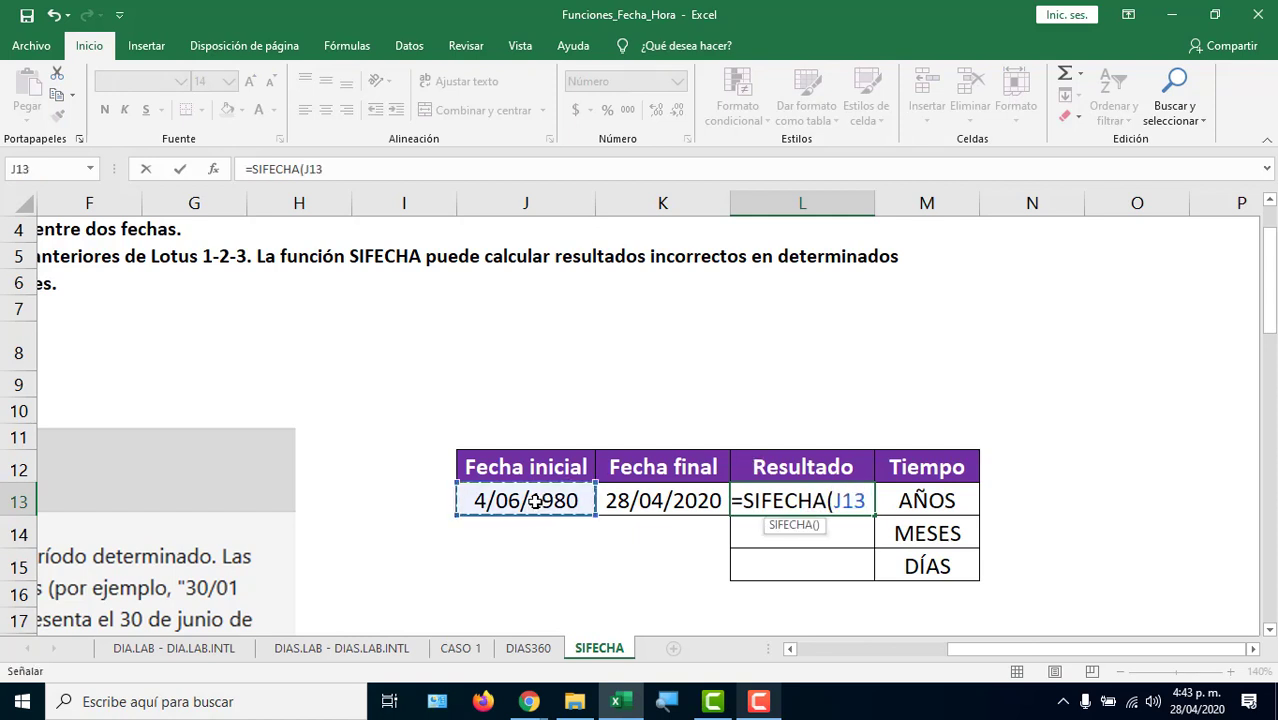
pyautogui.write(';')
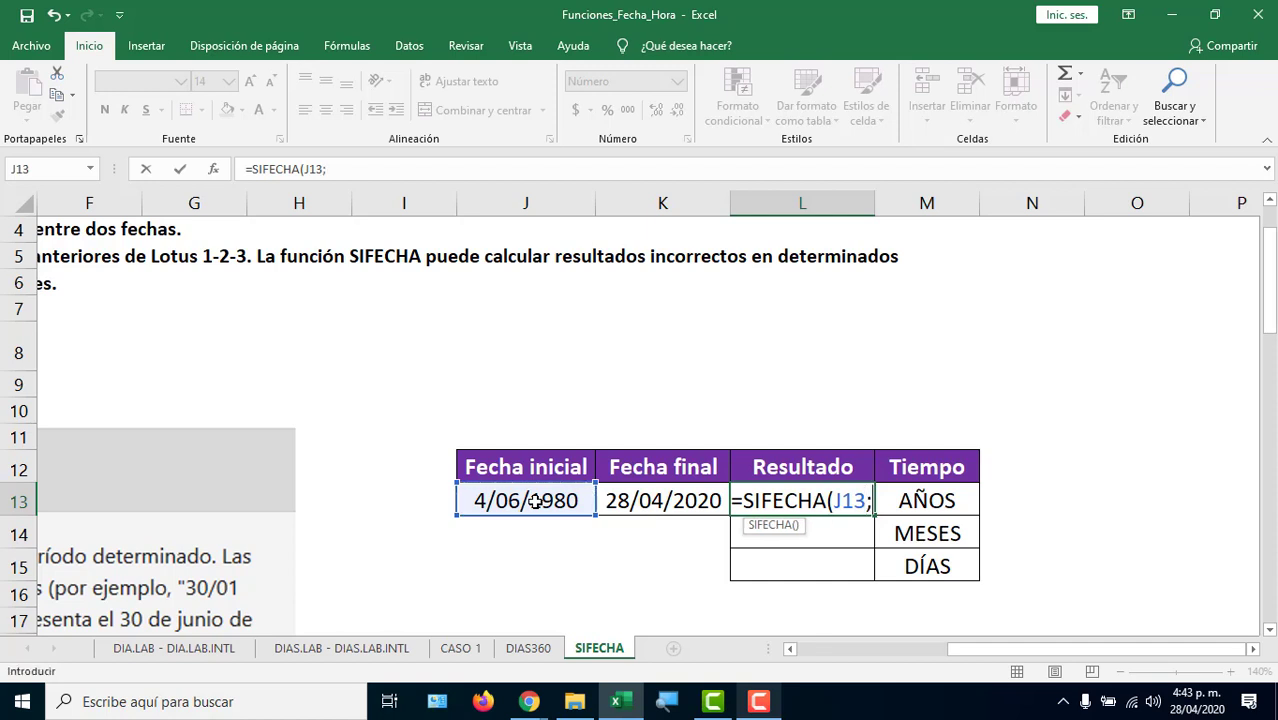
pyautogui.click(667, 504)
pyautogui.write(';')
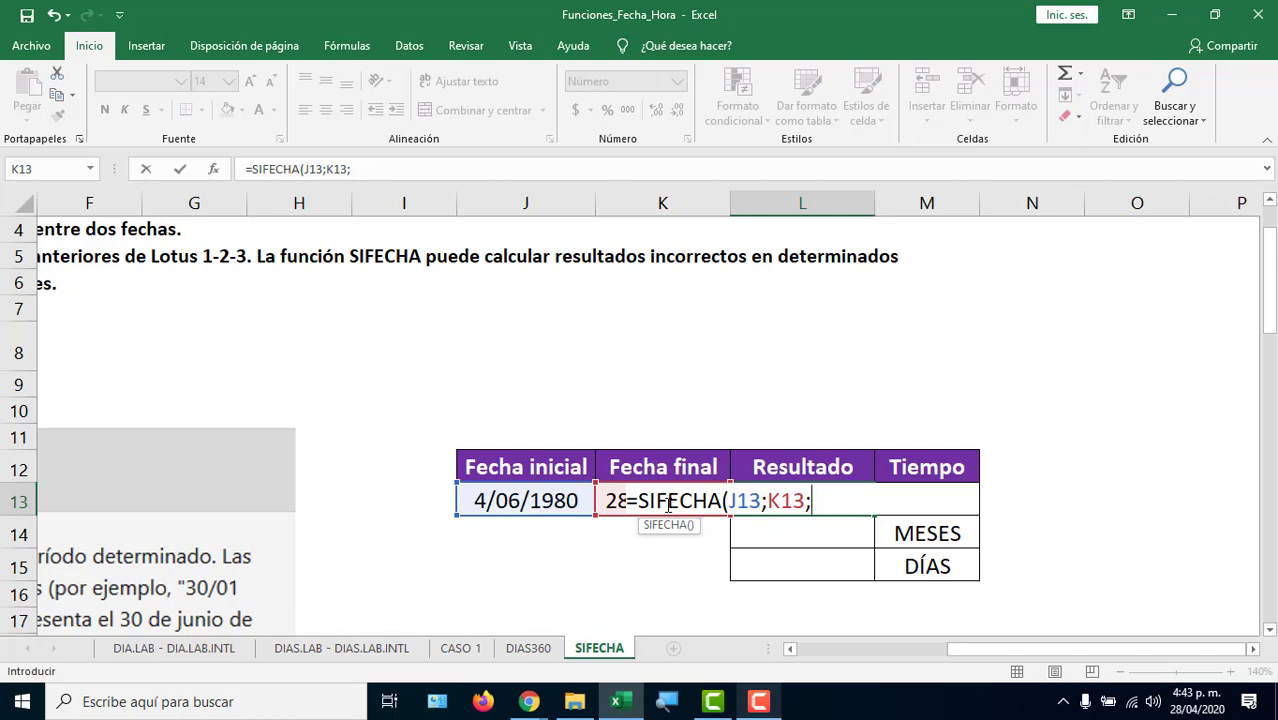
pyautogui.write('"Y")')
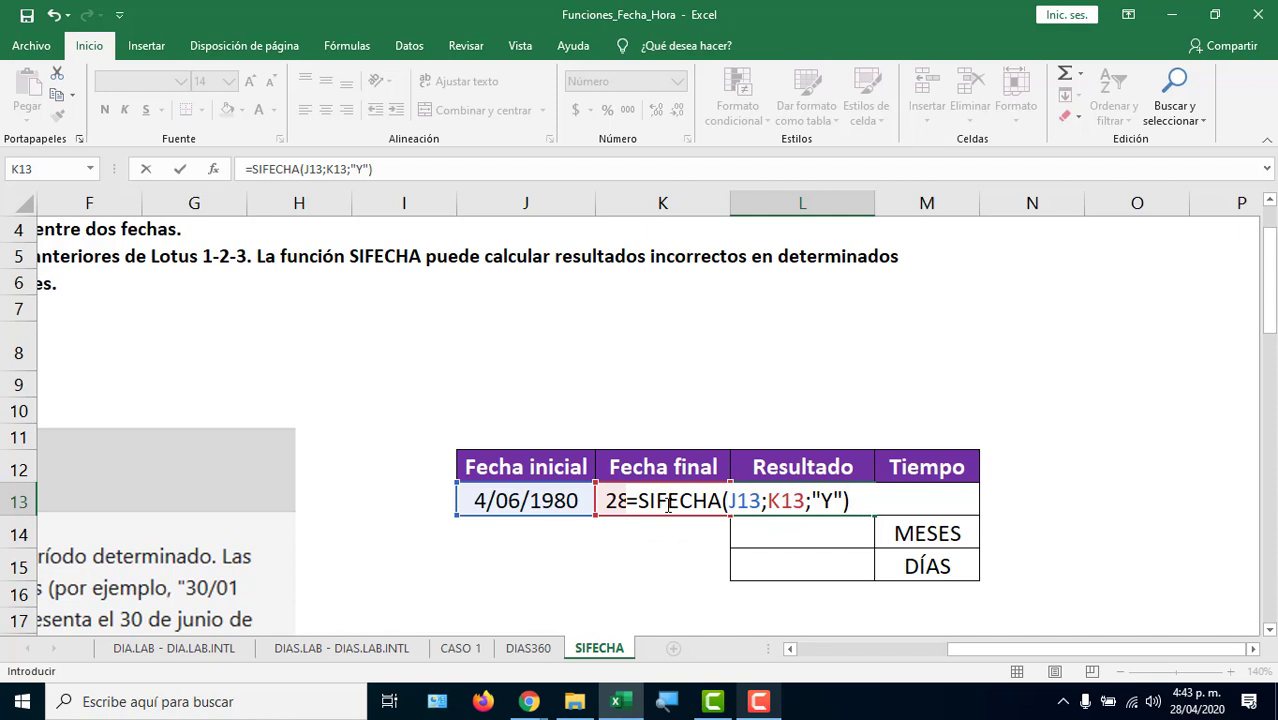
pyautogui.hotkey('ctrl', 'Return')
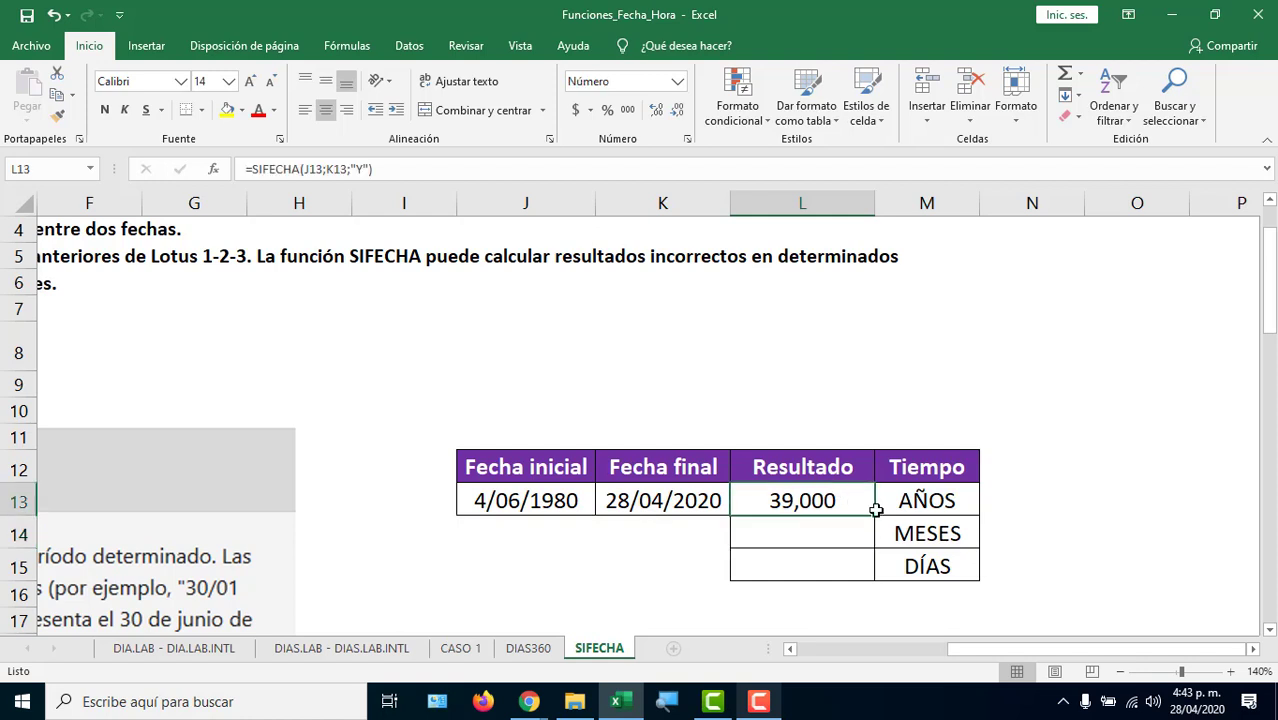
# Remove all three decimal places from the years result in L13.
pyautogui.click(679, 110)
pyautogui.click(679, 110)
pyautogui.click(679, 110)
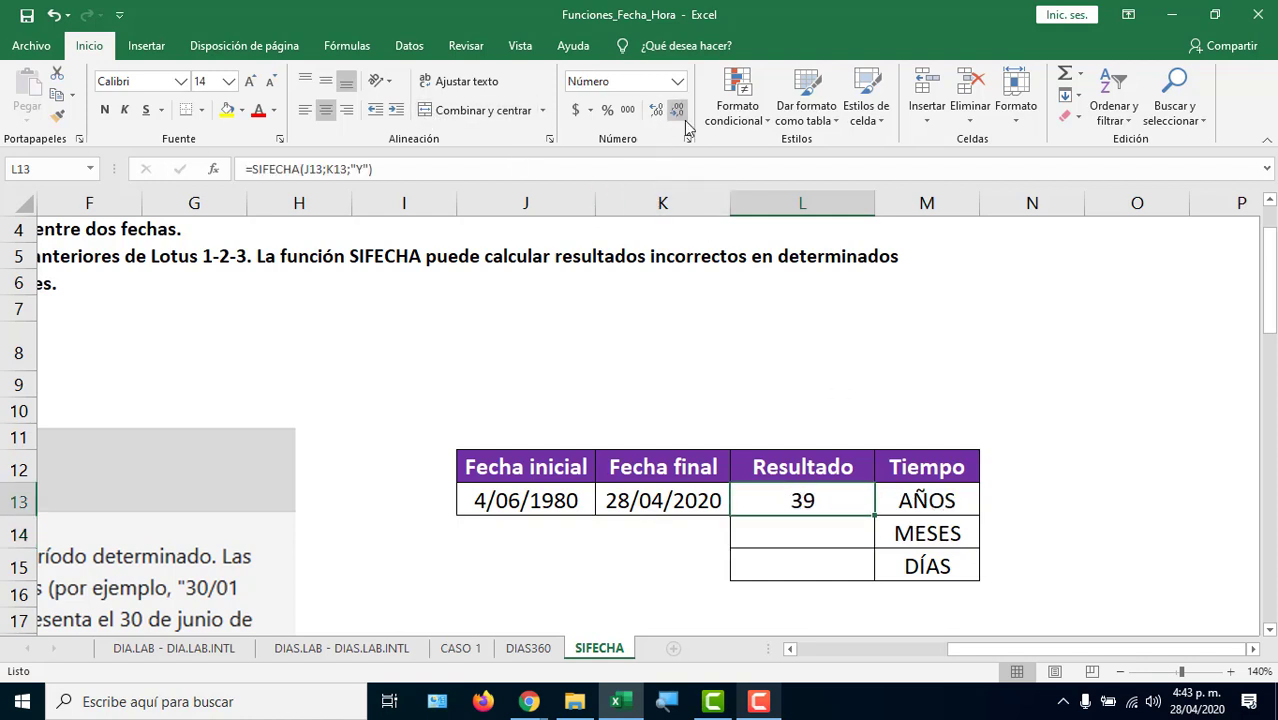
# Calculate the complete months in L14 with the formula =SIFECHA(J13;K13;"M").
pyautogui.click(830, 535)
pyautogui.write('=')
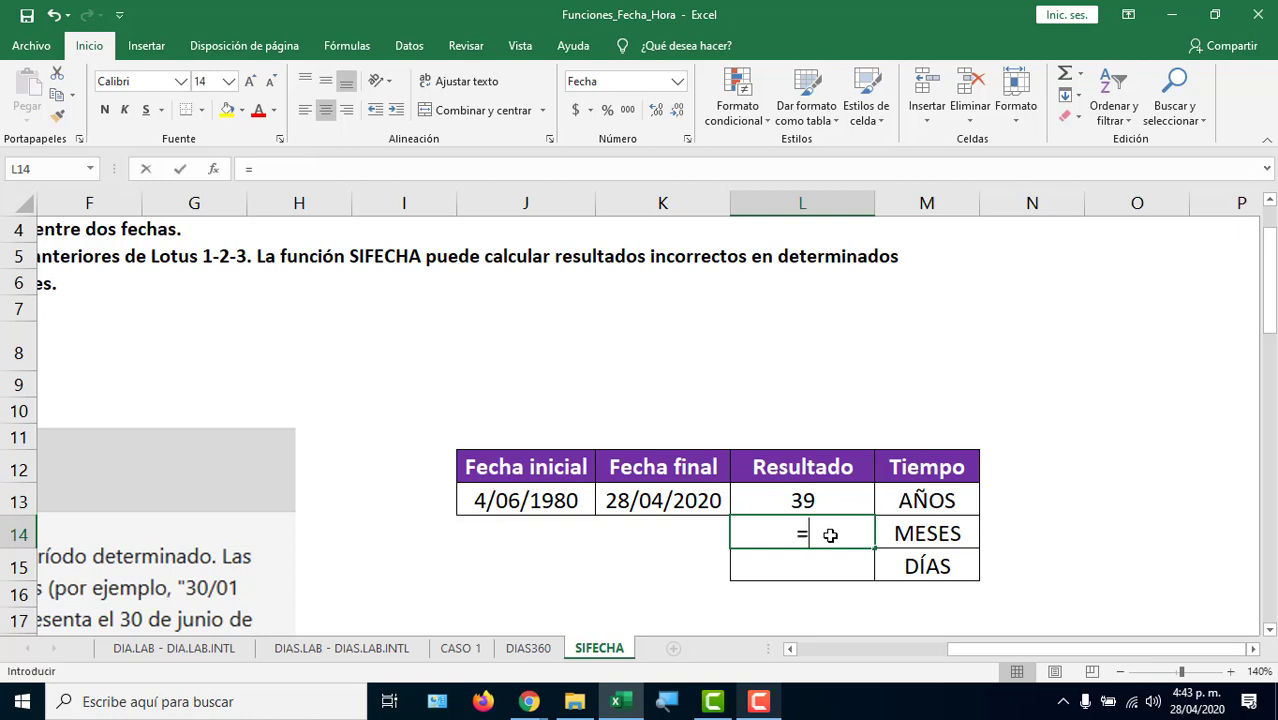
pyautogui.write('SIFECHA(')
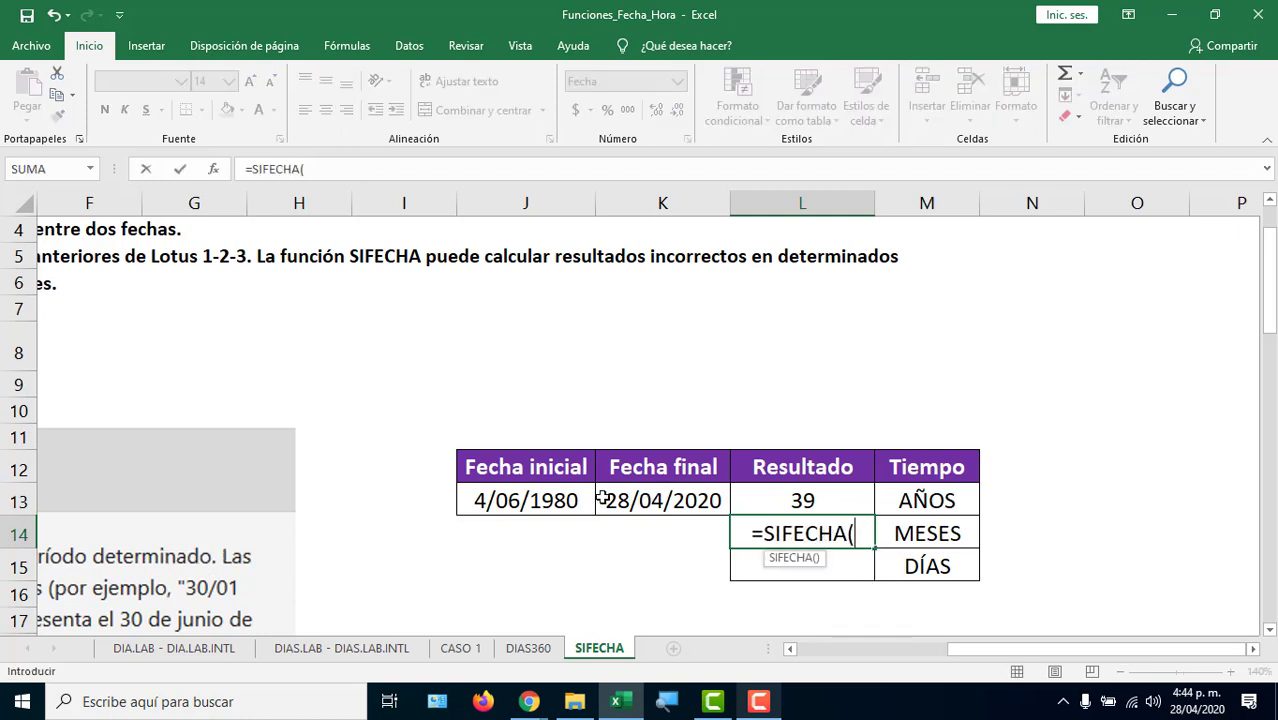
pyautogui.click(568, 500)
pyautogui.write(';')
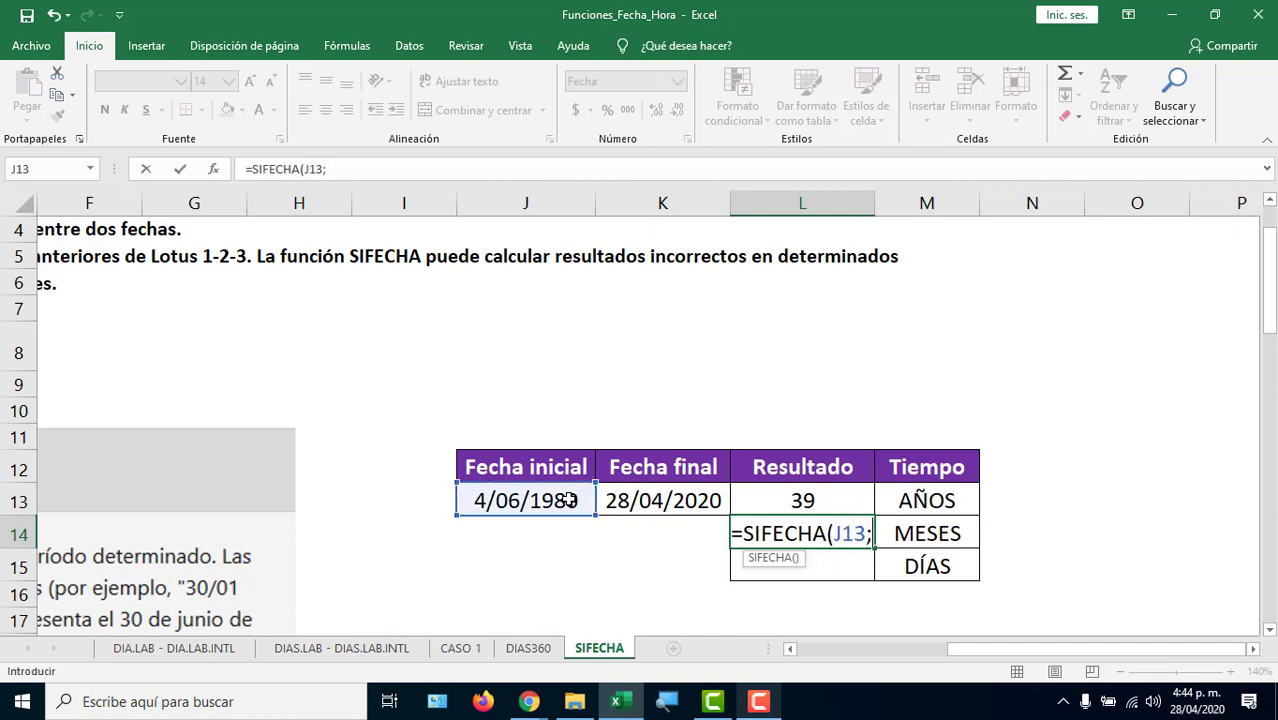
pyautogui.click(652, 500)
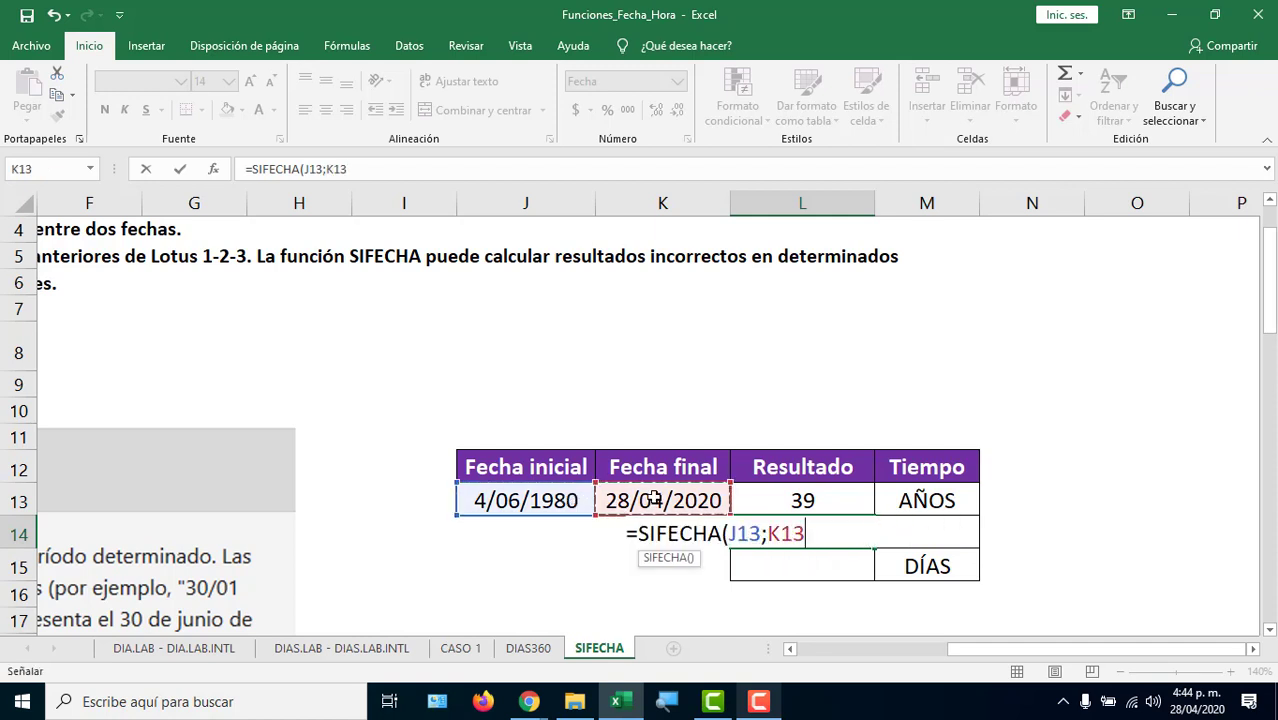
pyautogui.write(';"M')
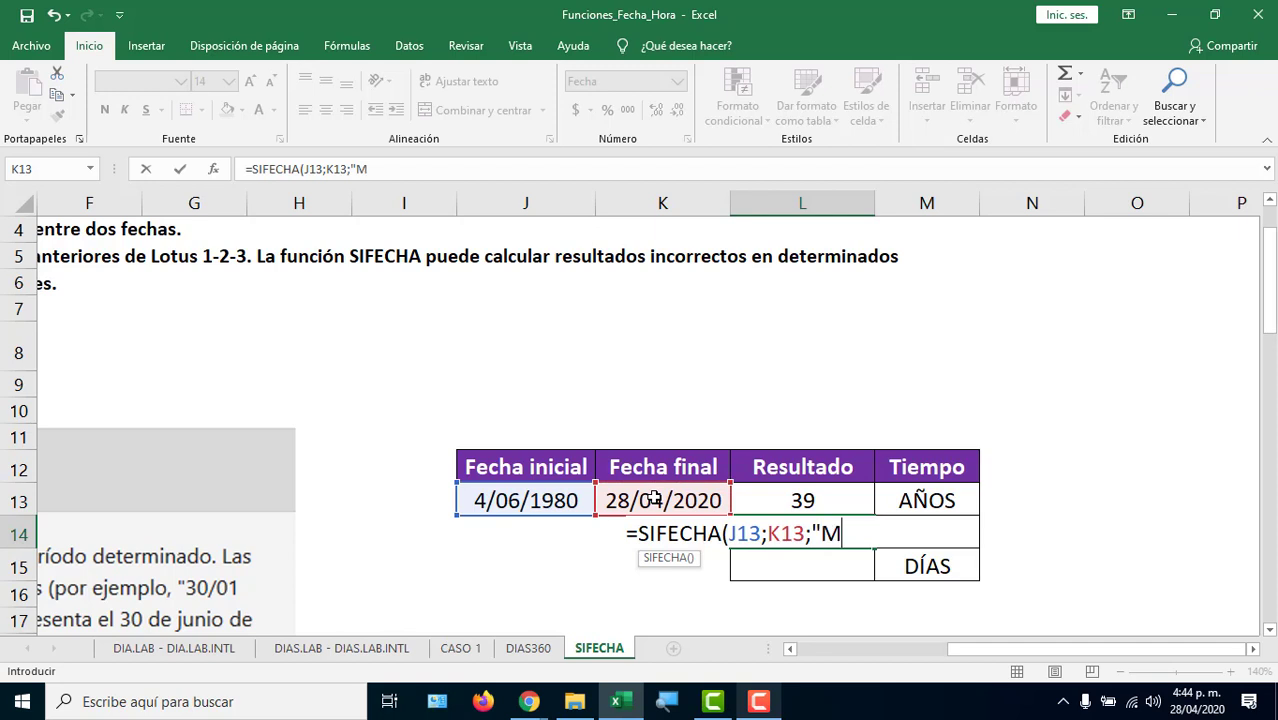
pyautogui.write('")')
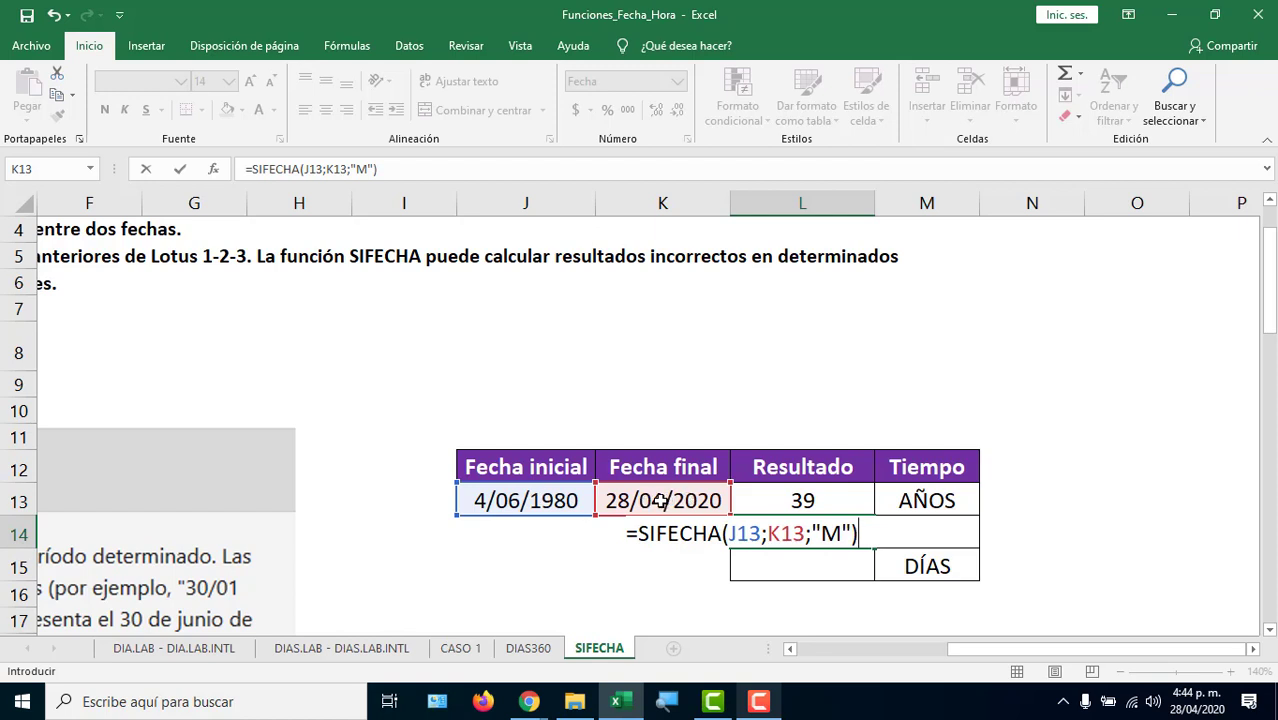
pyautogui.press('Return')
# Copy the number format of the years result in L13 onto L14:L15.
pyautogui.click(789, 524)
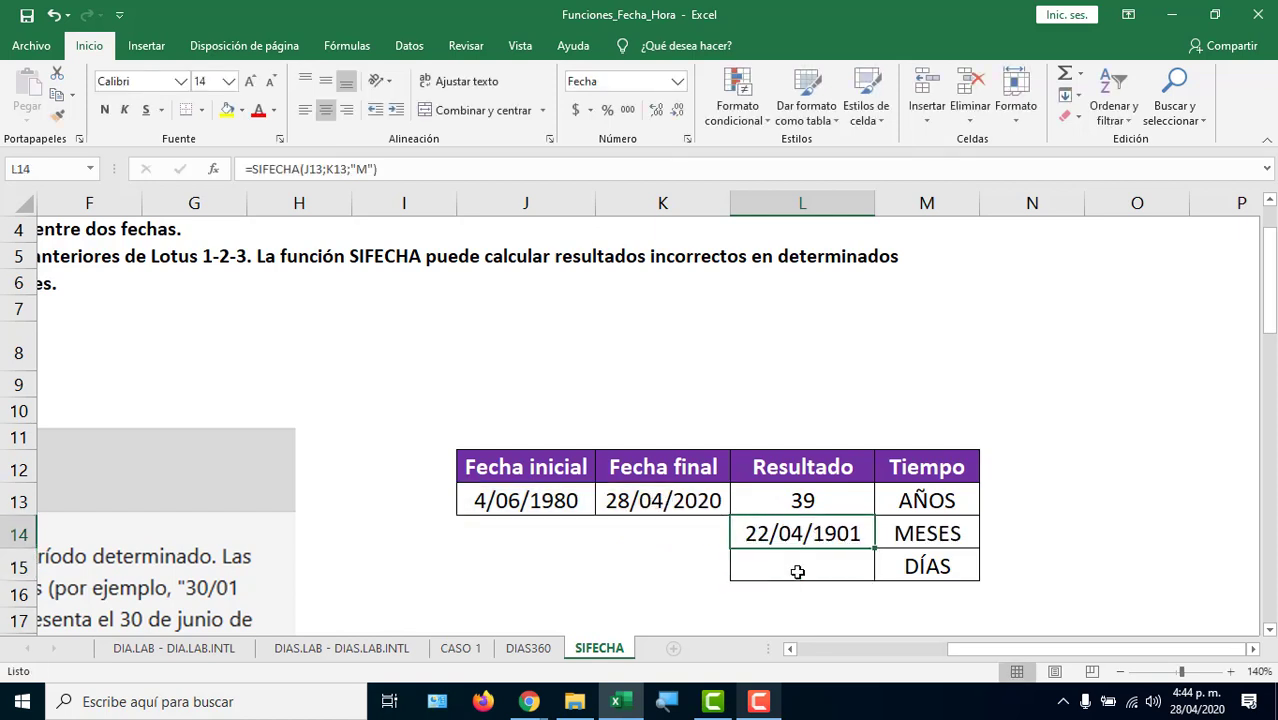
pyautogui.click(810, 500)
pyautogui.click(58, 116)
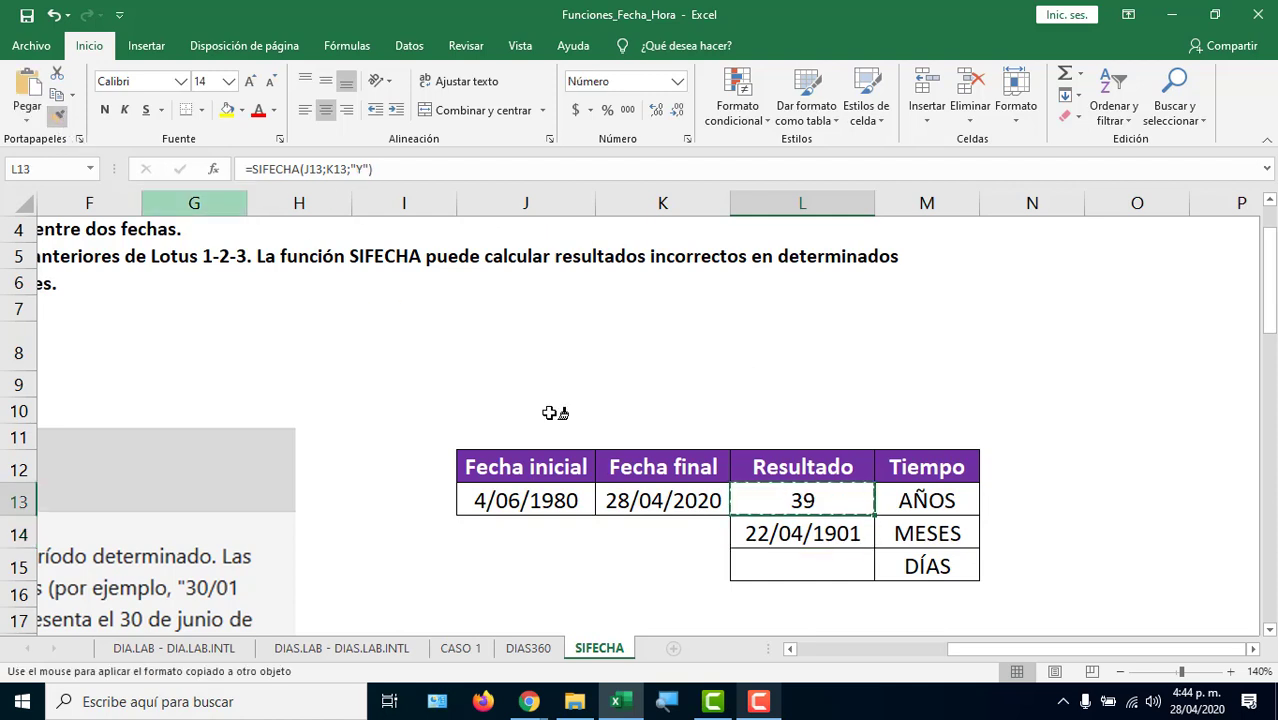
pyautogui.moveTo(817, 534); pyautogui.dragTo(799, 562)
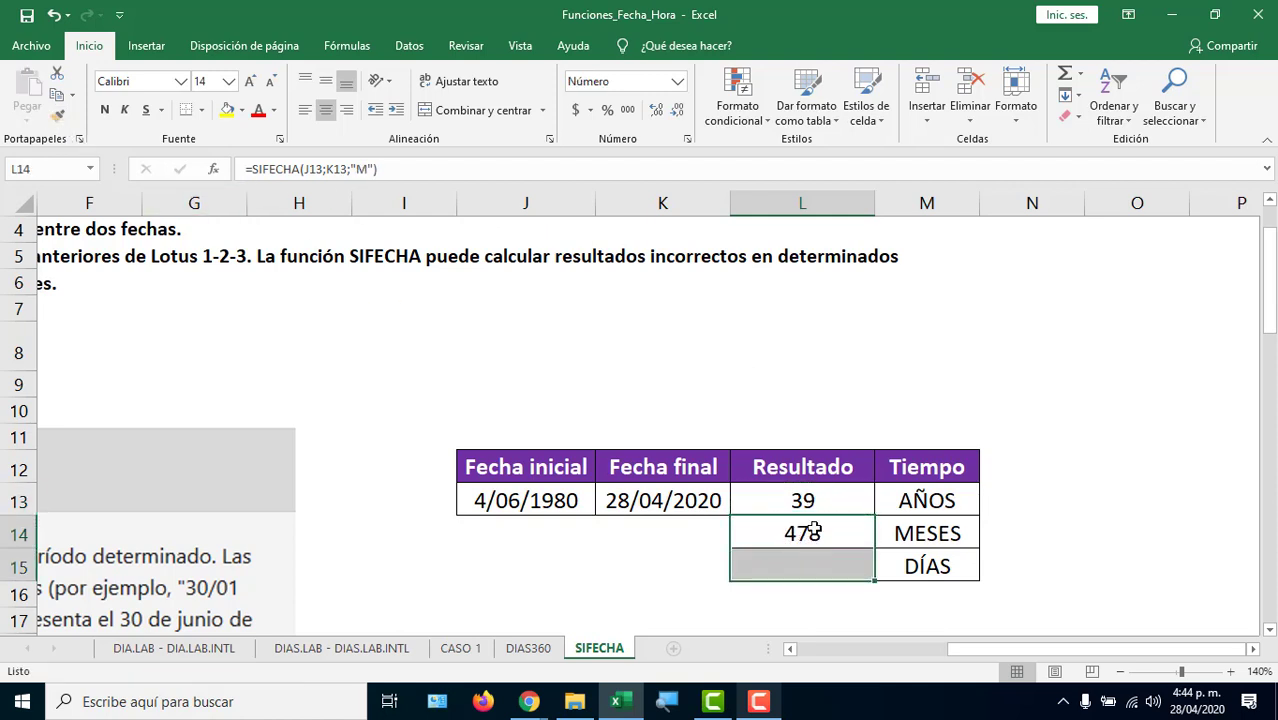
pyautogui.click(814, 530)
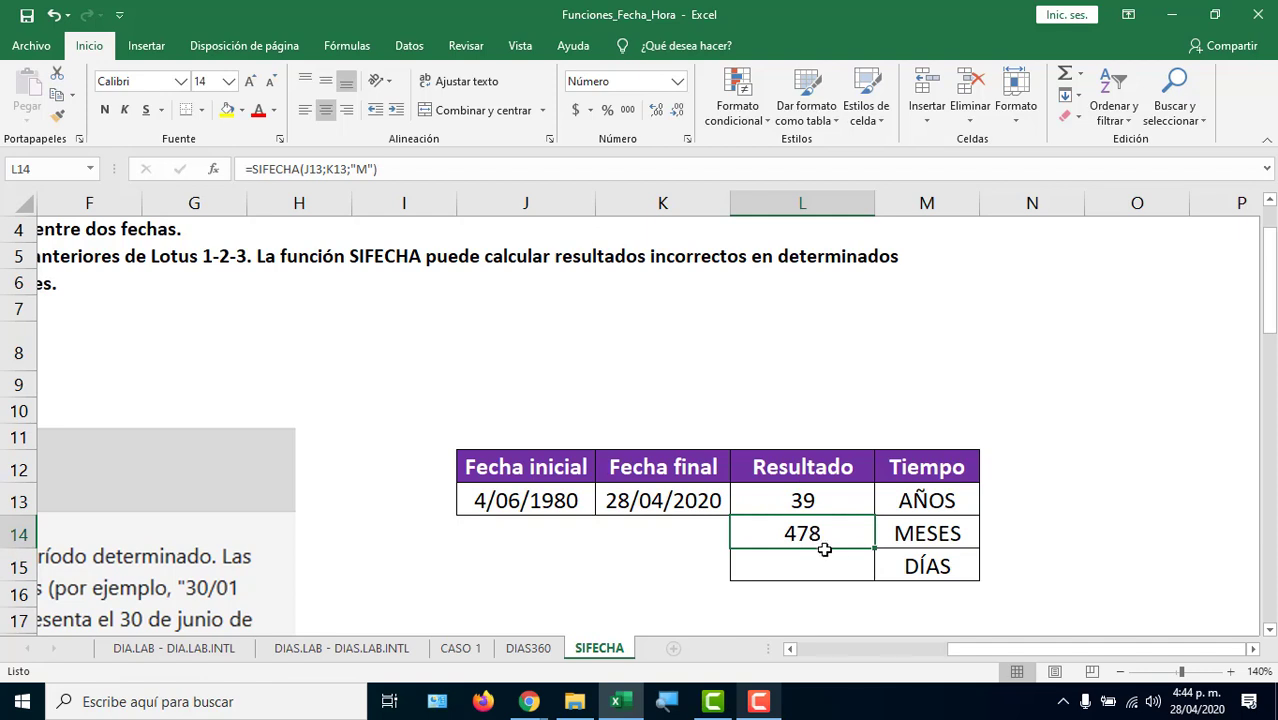
# Calculate the days in L15 with the formula =SIFECHA(J13;K13;"D").
pyautogui.click(824, 558)
pyautogui.write('=')
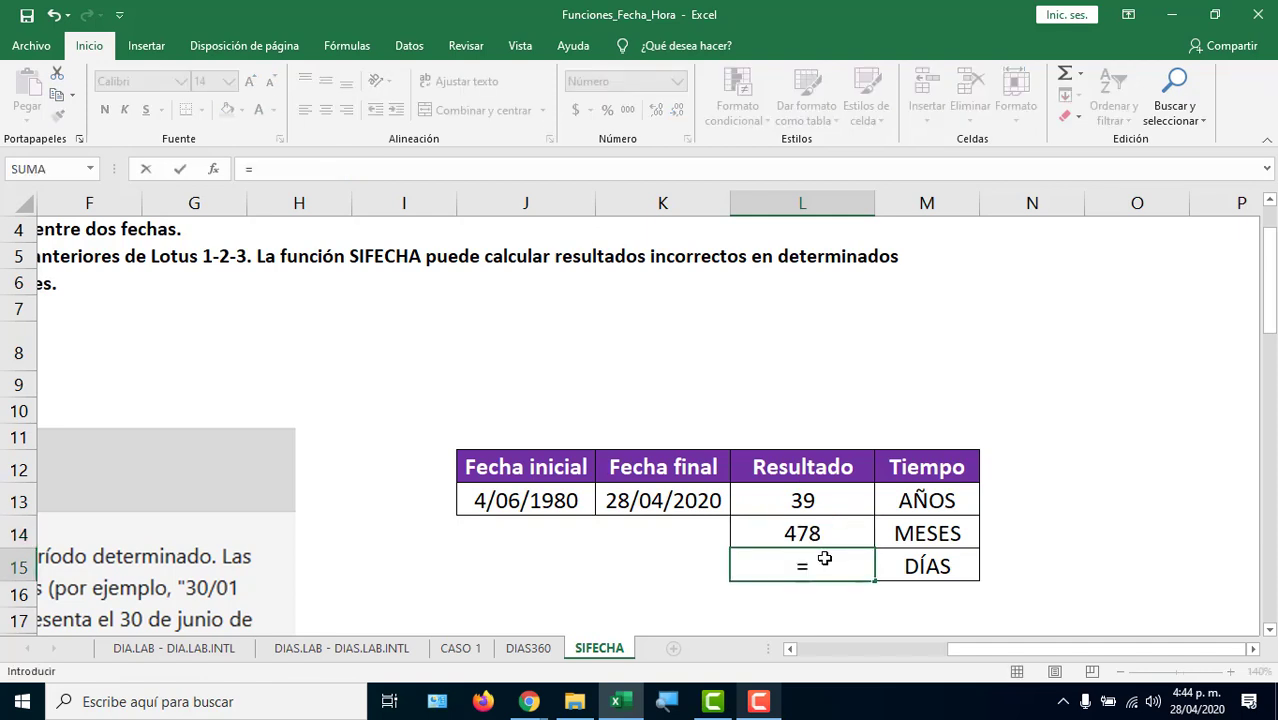
pyautogui.write('SIFECHA(')
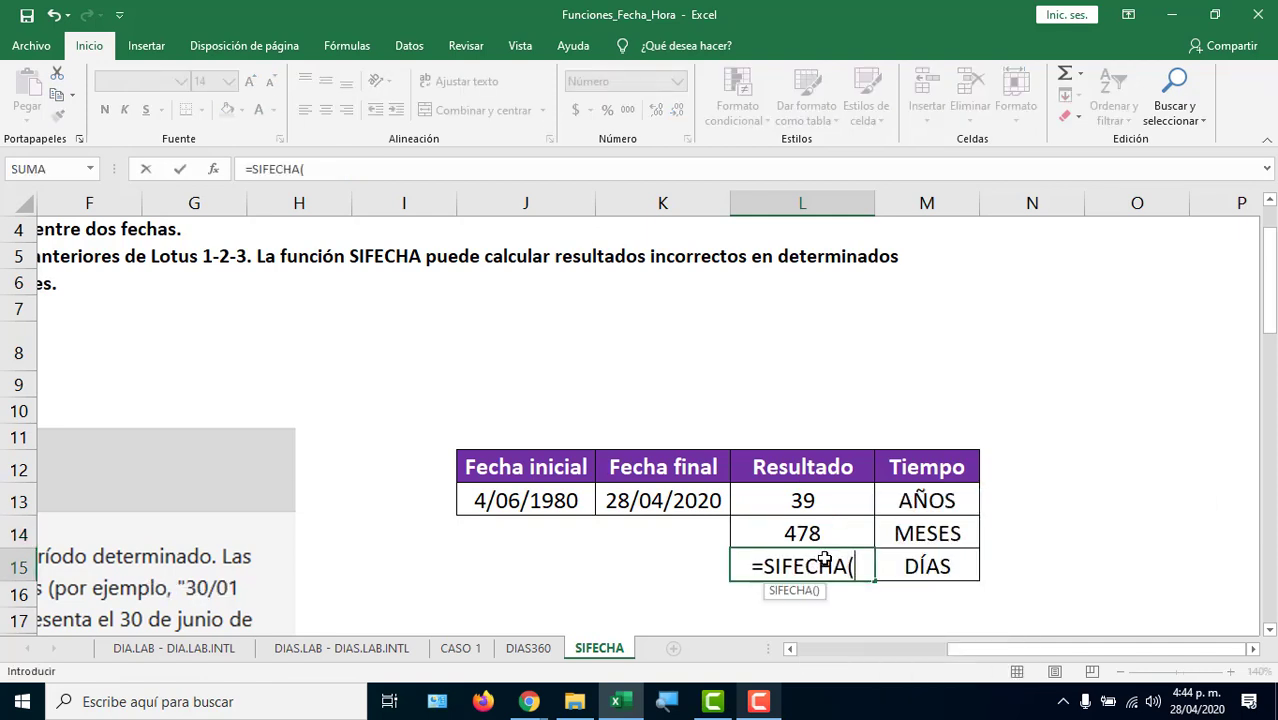
pyautogui.click(543, 503)
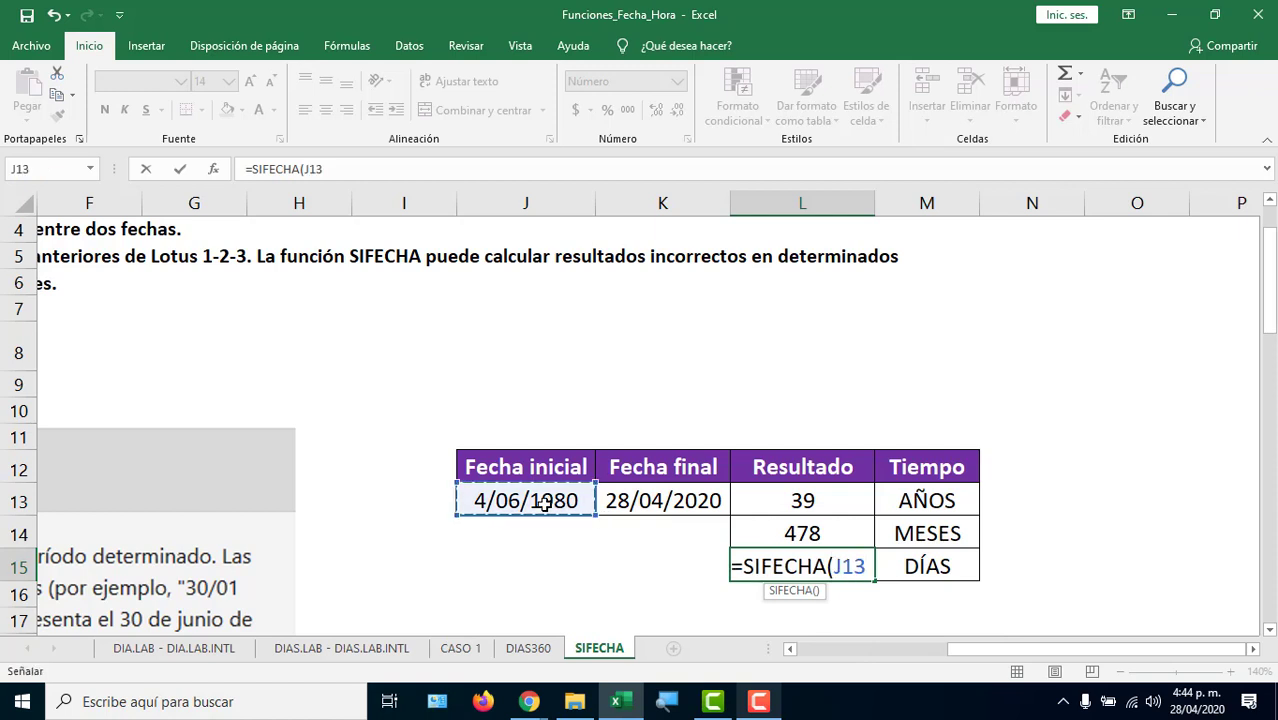
pyautogui.write(';')
pyautogui.click(638, 502)
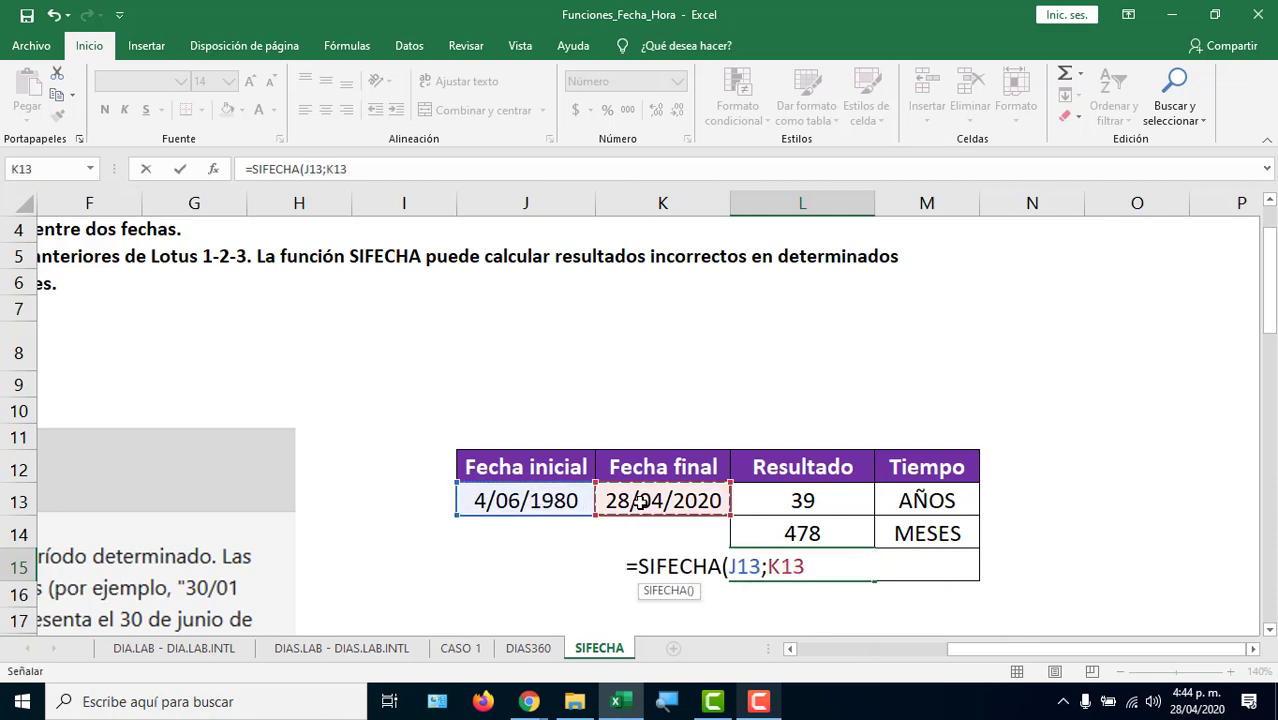
pyautogui.write(';')
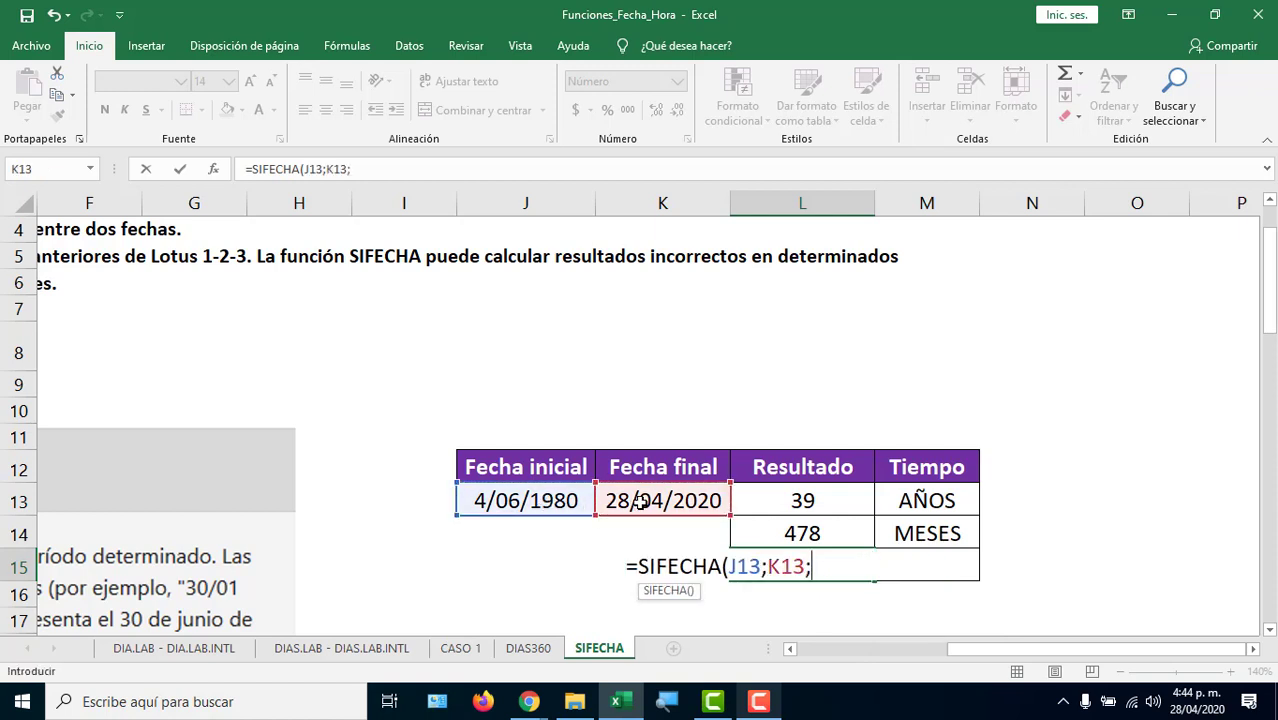
pyautogui.write('"D")')
pyautogui.press('Return')
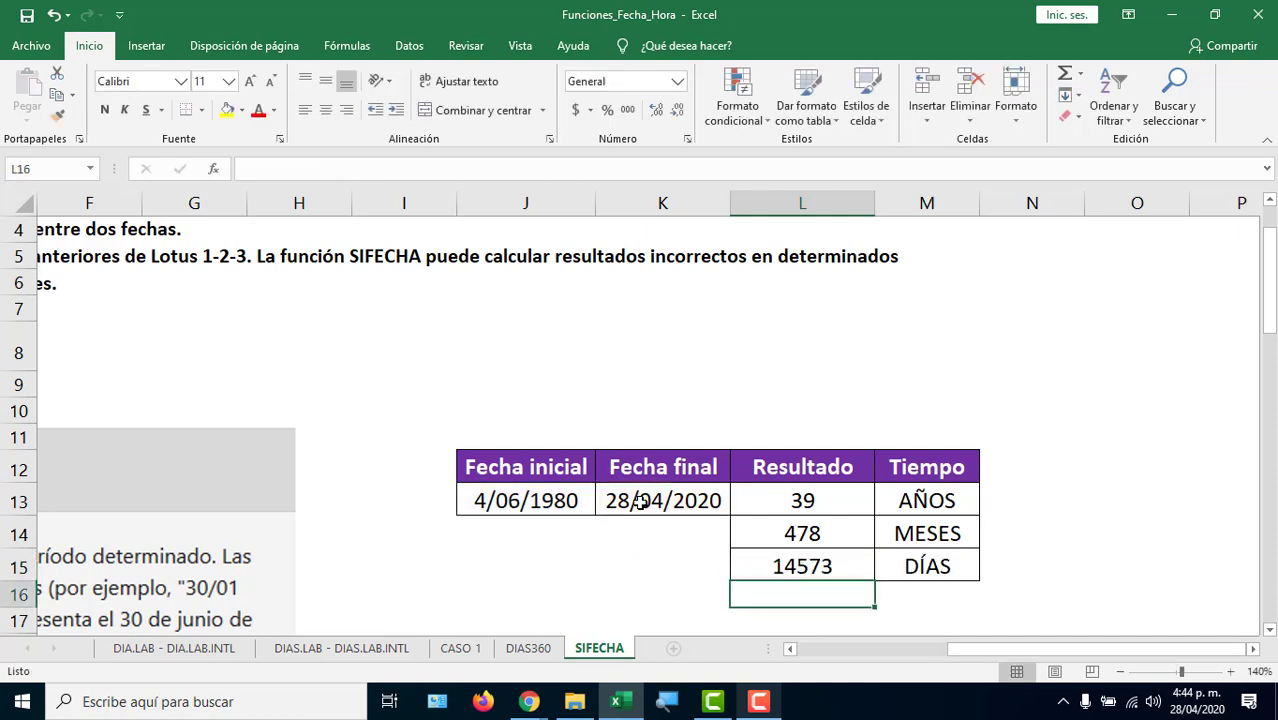
pyautogui.click(802, 577)
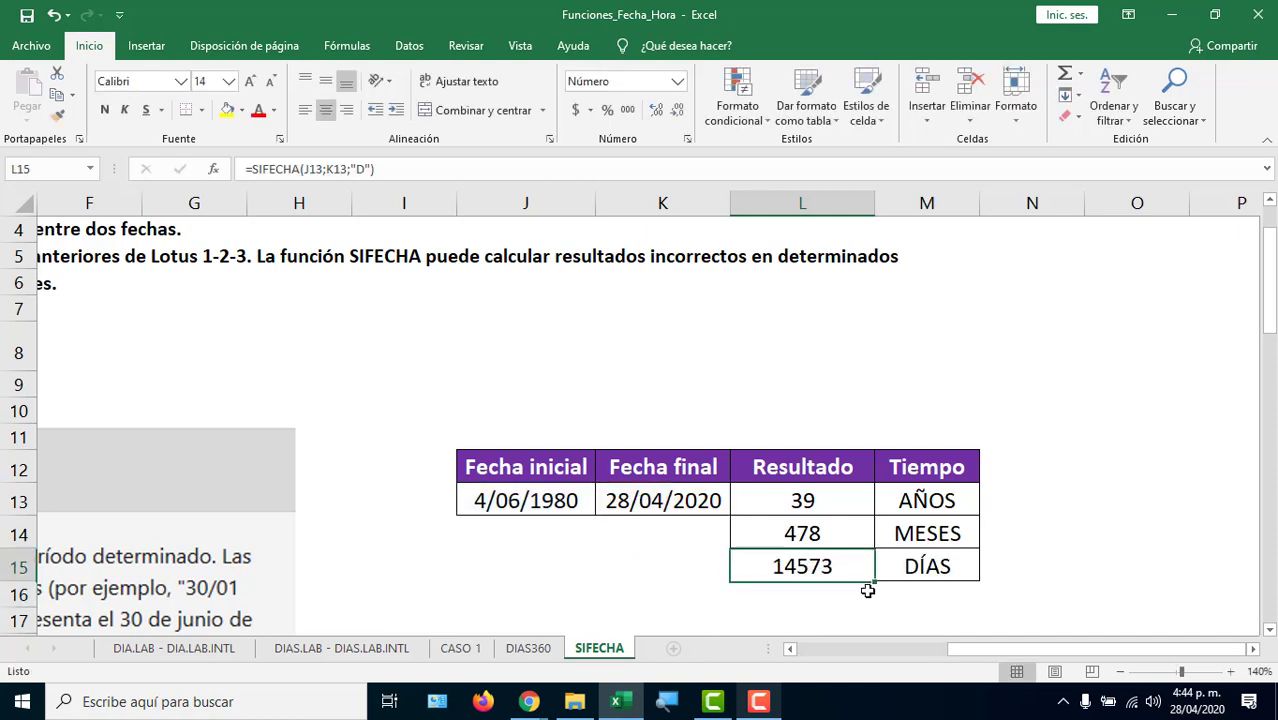
# Look through the SIFECHA reference down to the "MD", "YM" and "YD" unit codes, and return to the results table.
pyautogui.click(1253, 649)
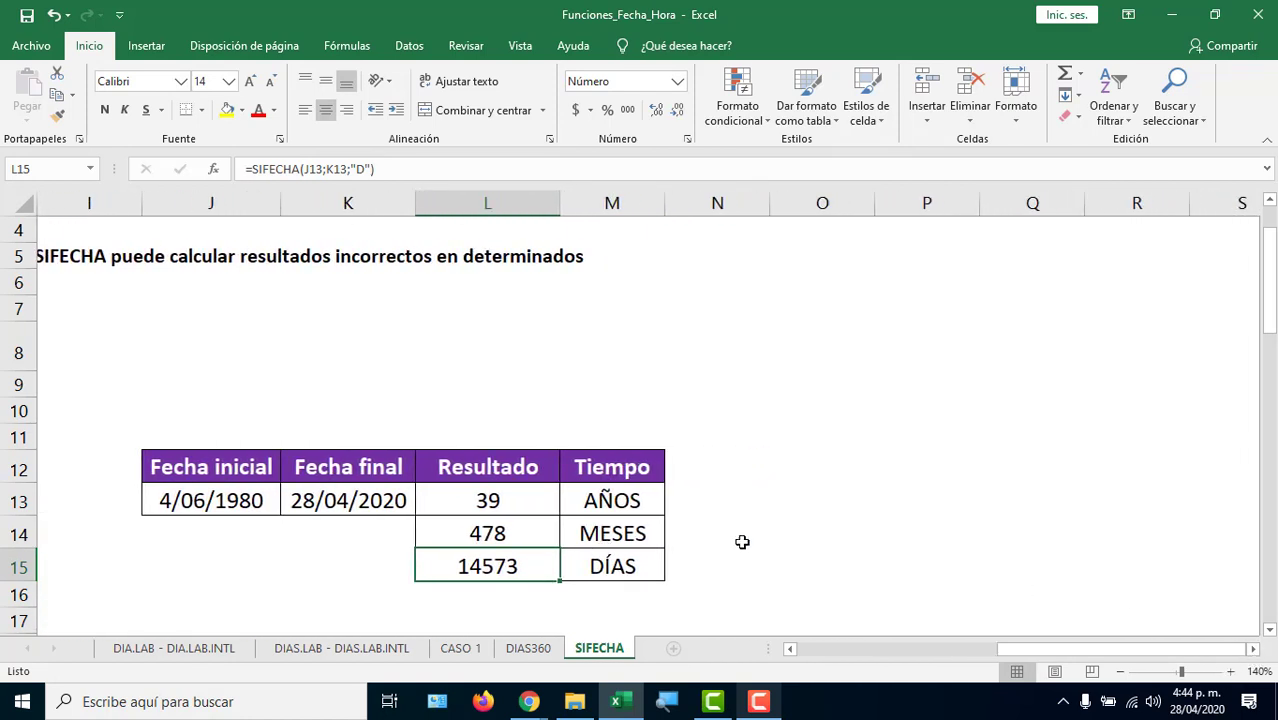
pyautogui.click(701, 527)
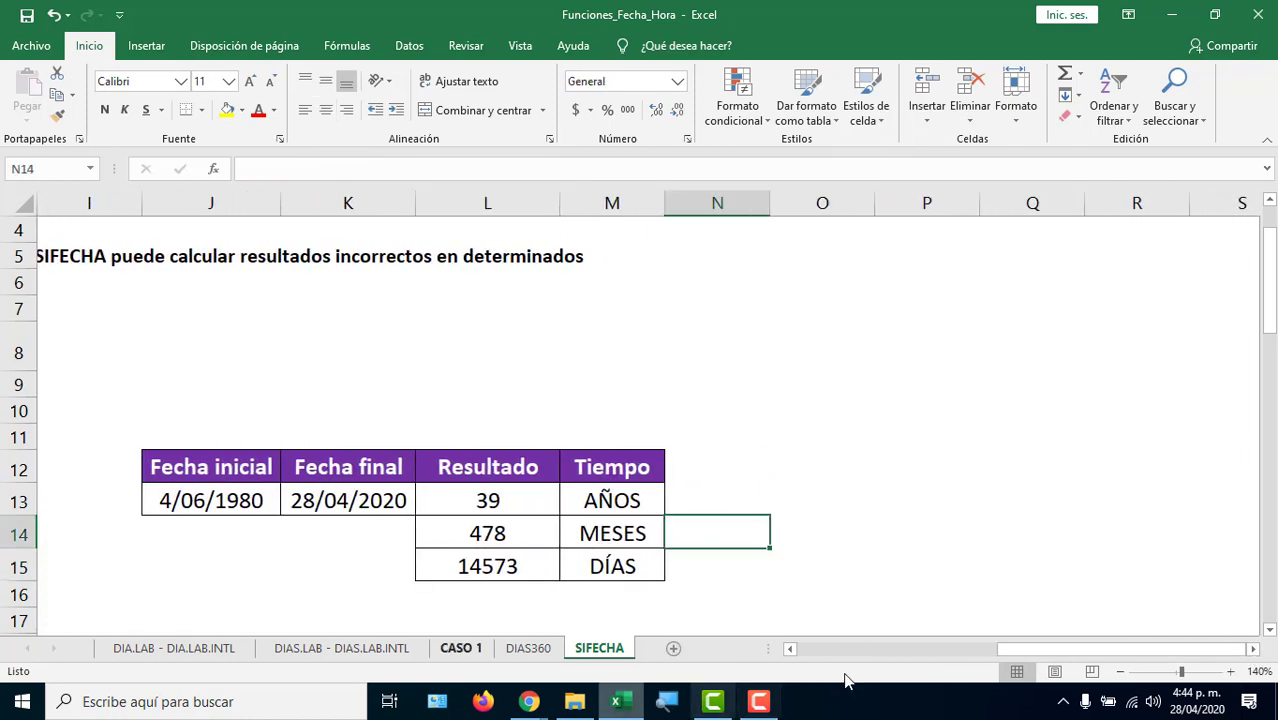
pyautogui.click(880, 649)
pyautogui.scroll(-10, 455, 560)
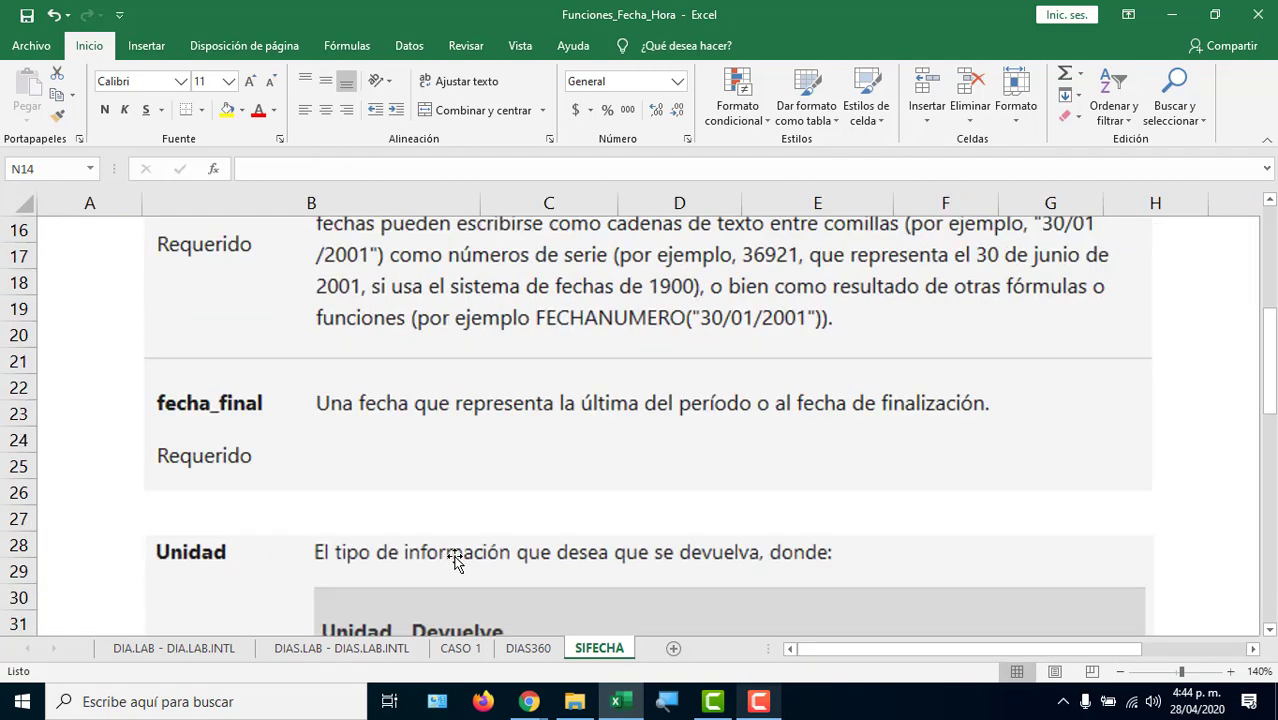
pyautogui.scroll(-3, 455, 560)
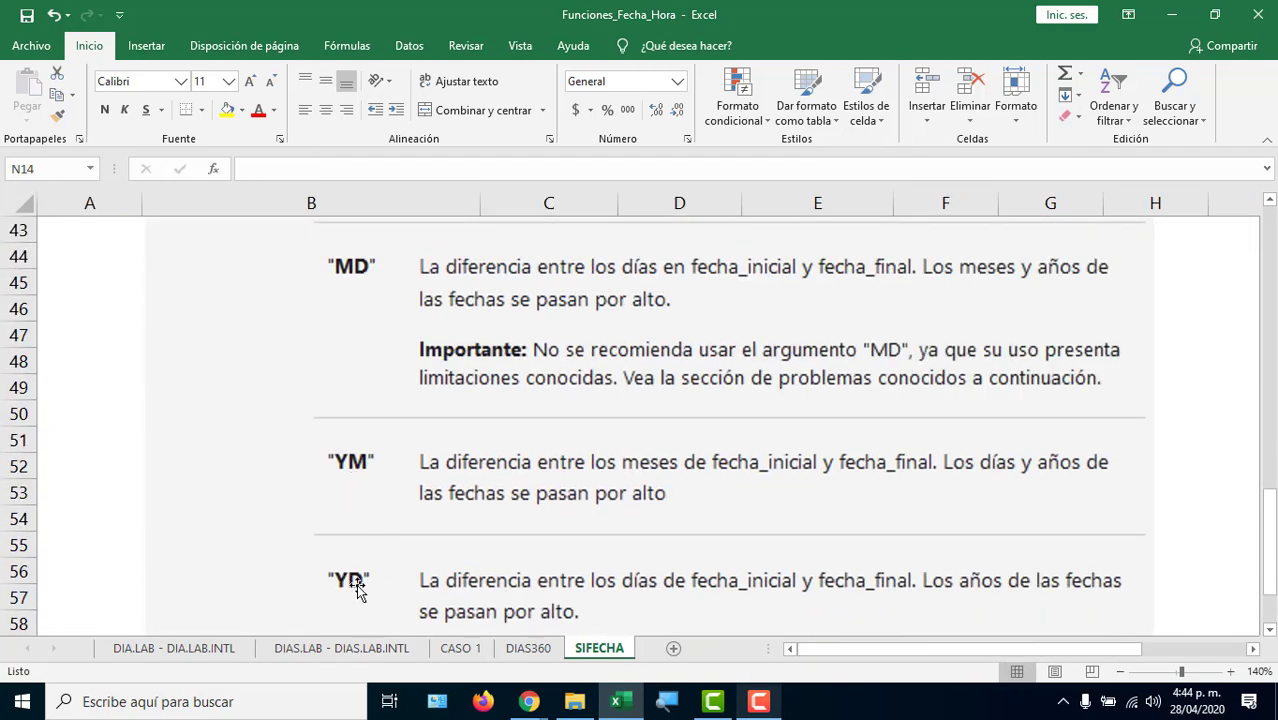
pyautogui.moveTo(826, 660); pyautogui.dragTo(1193, 610)
pyautogui.scroll(7, 1153, 562)
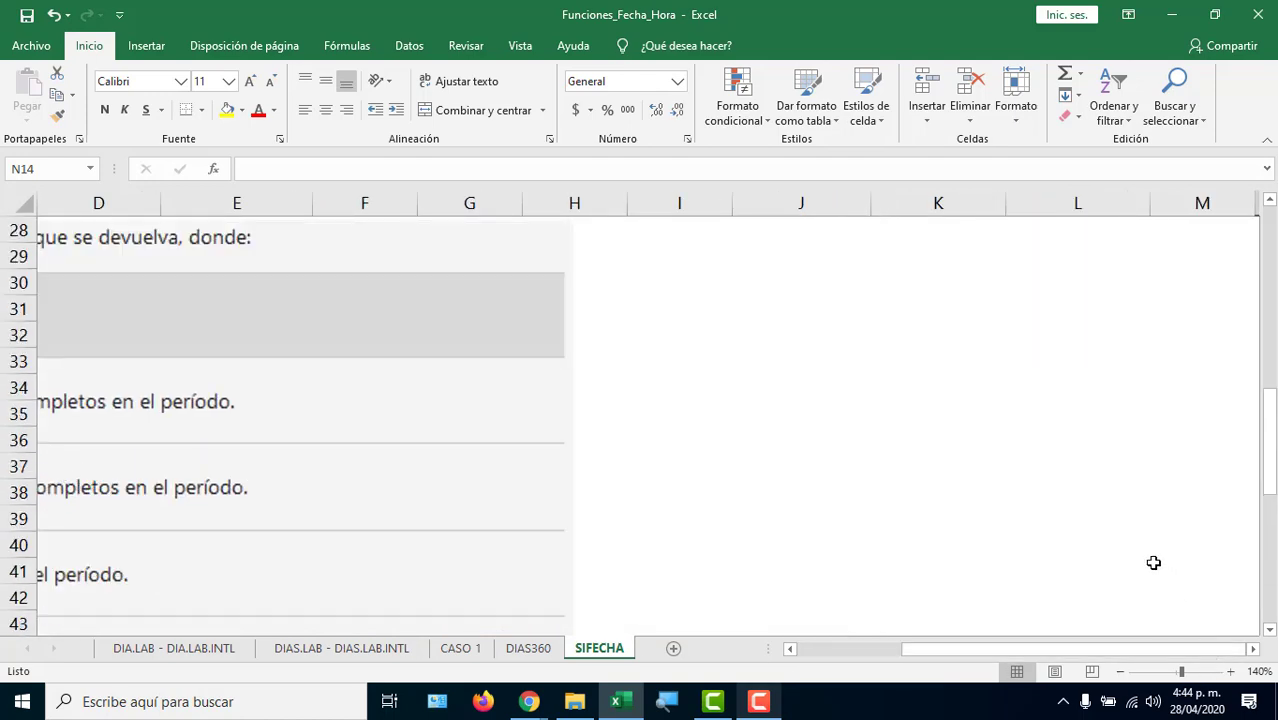
pyautogui.scroll(6, 1153, 562)
pyautogui.click(1253, 649)
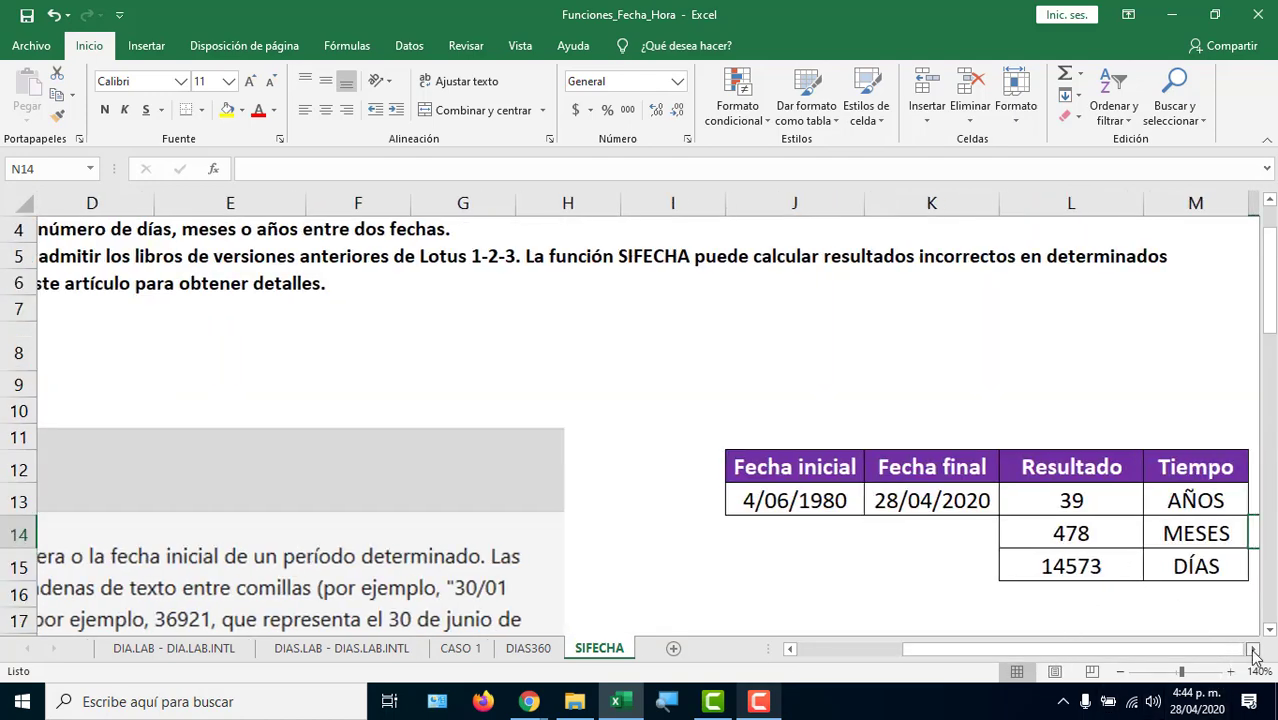
pyautogui.click(1253, 649)
pyautogui.click(1253, 649)
pyautogui.click(1253, 649)
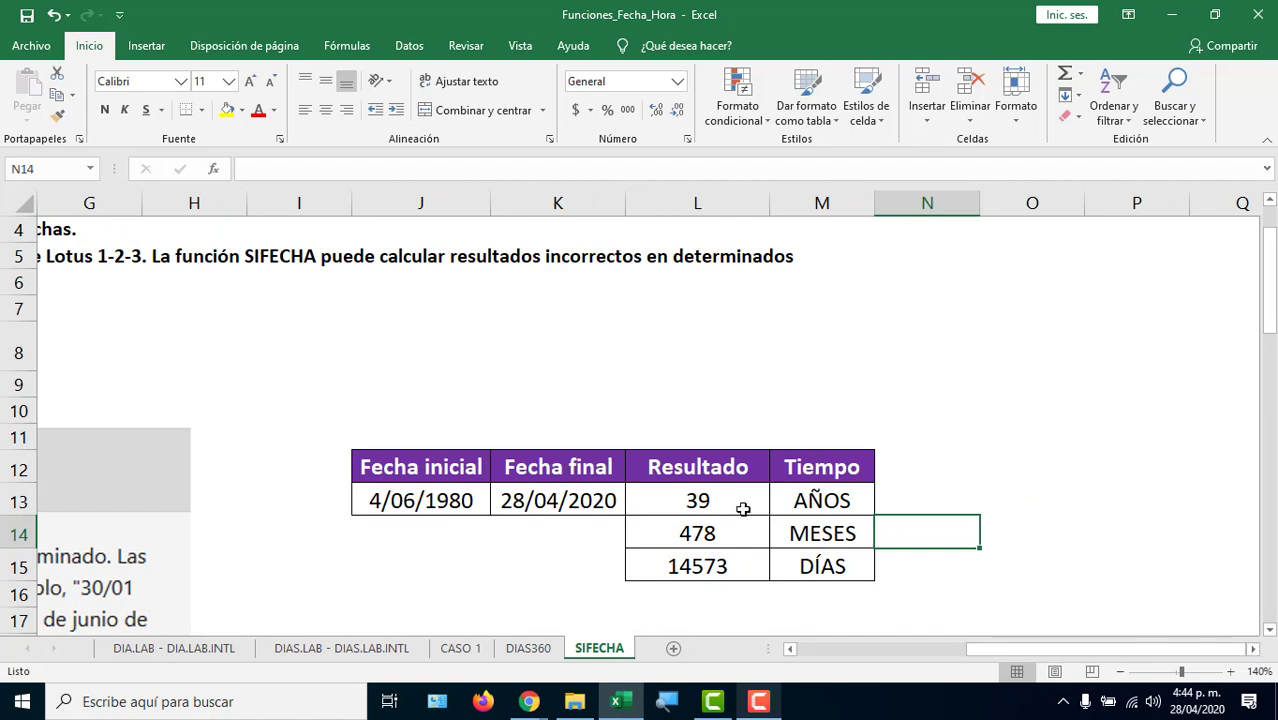
# Examine the unit argument of the months formula in L14 against the syntax and every unit code described in the SIFECHA reference.
pyautogui.doubleClick(757, 526)
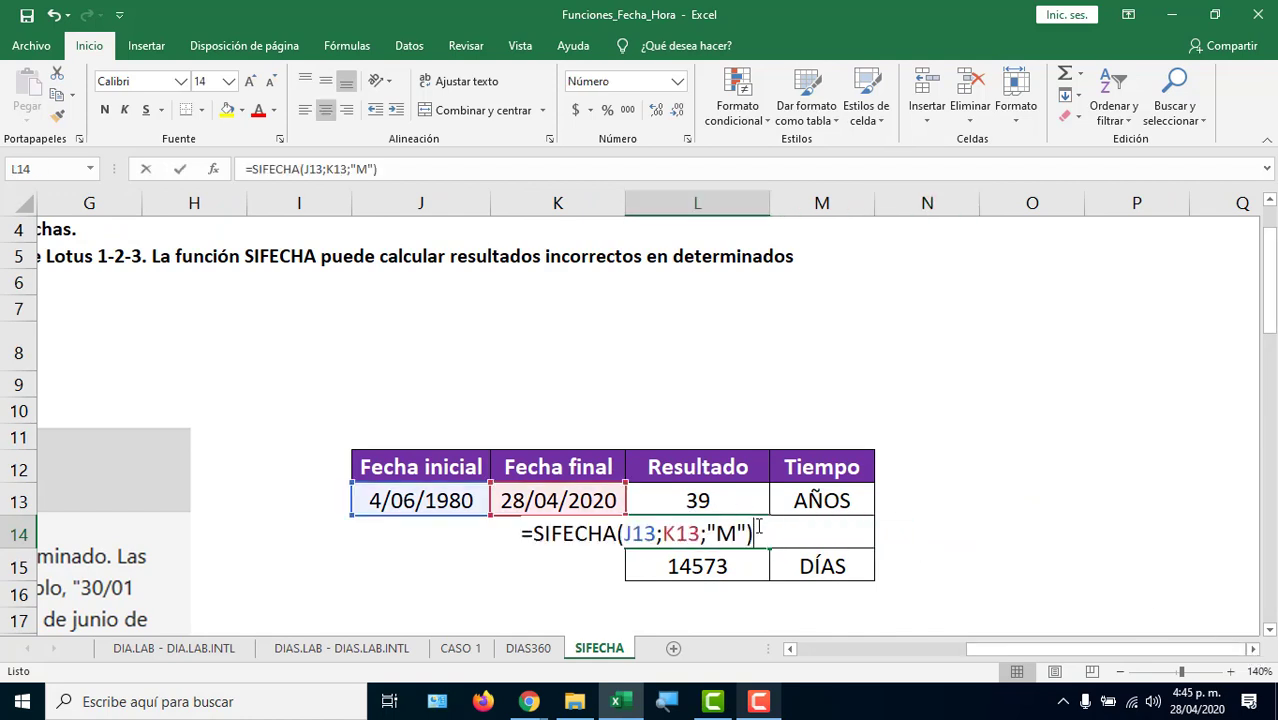
pyautogui.moveTo(708, 530); pyautogui.dragTo(748, 530)
pyautogui.moveTo(984, 651); pyautogui.dragTo(750, 651)
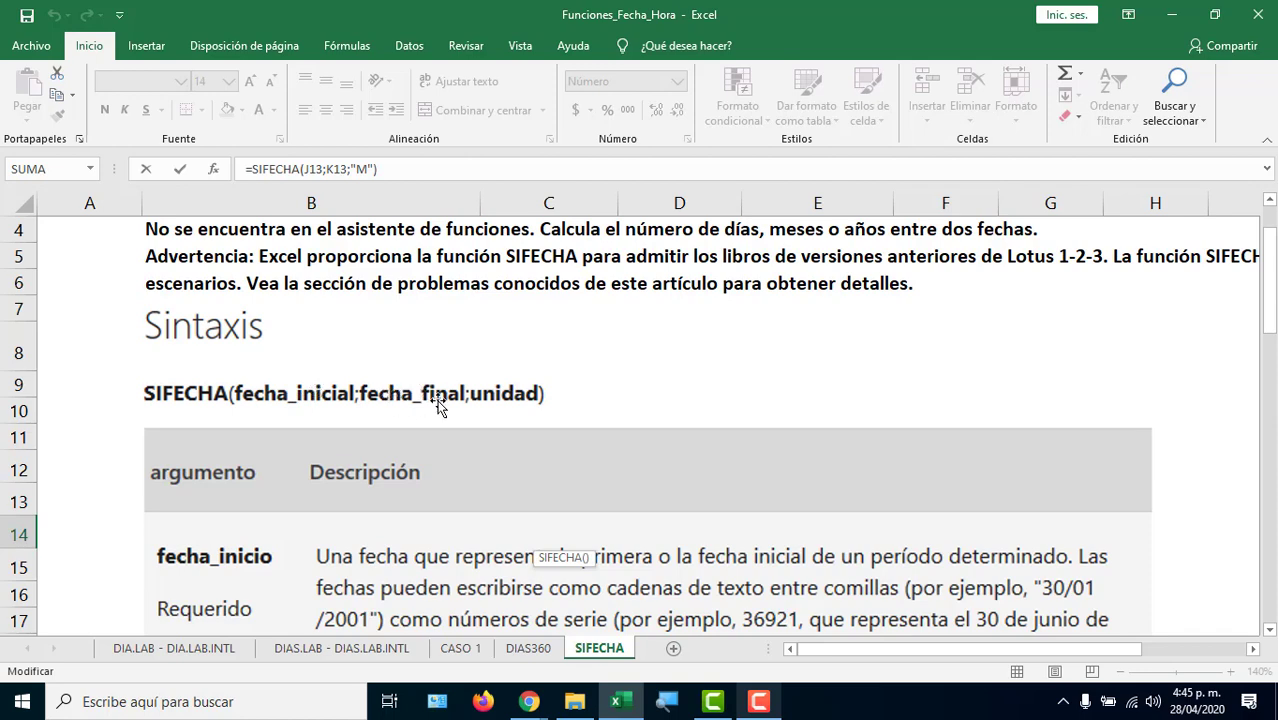
pyautogui.scroll(-7, 460, 463)
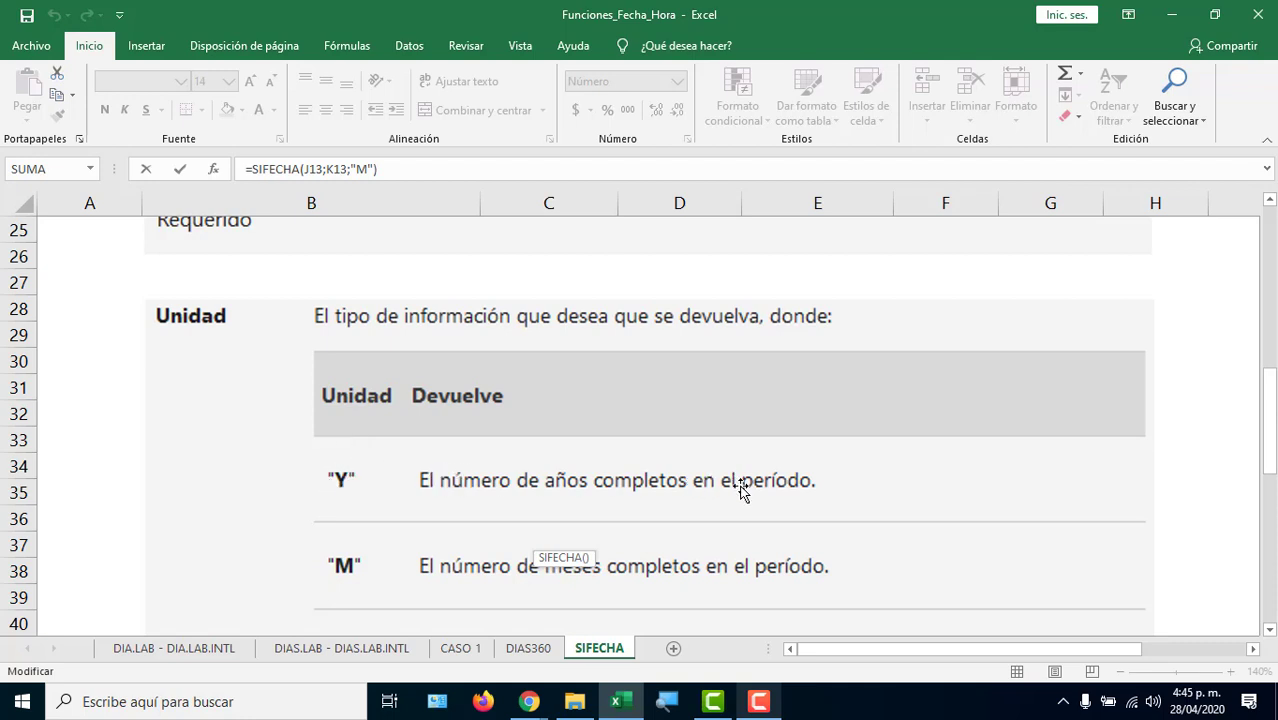
pyautogui.scroll(-3, 660, 495)
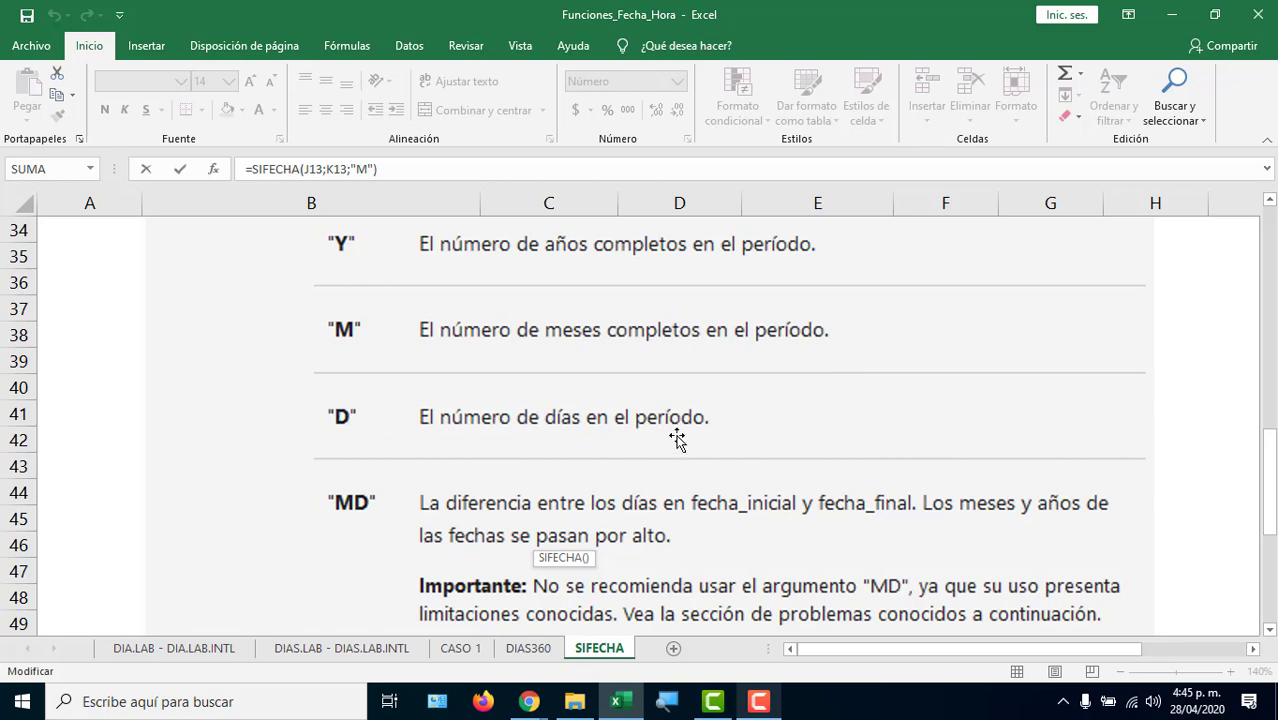
pyautogui.scroll(-5, 683, 416)
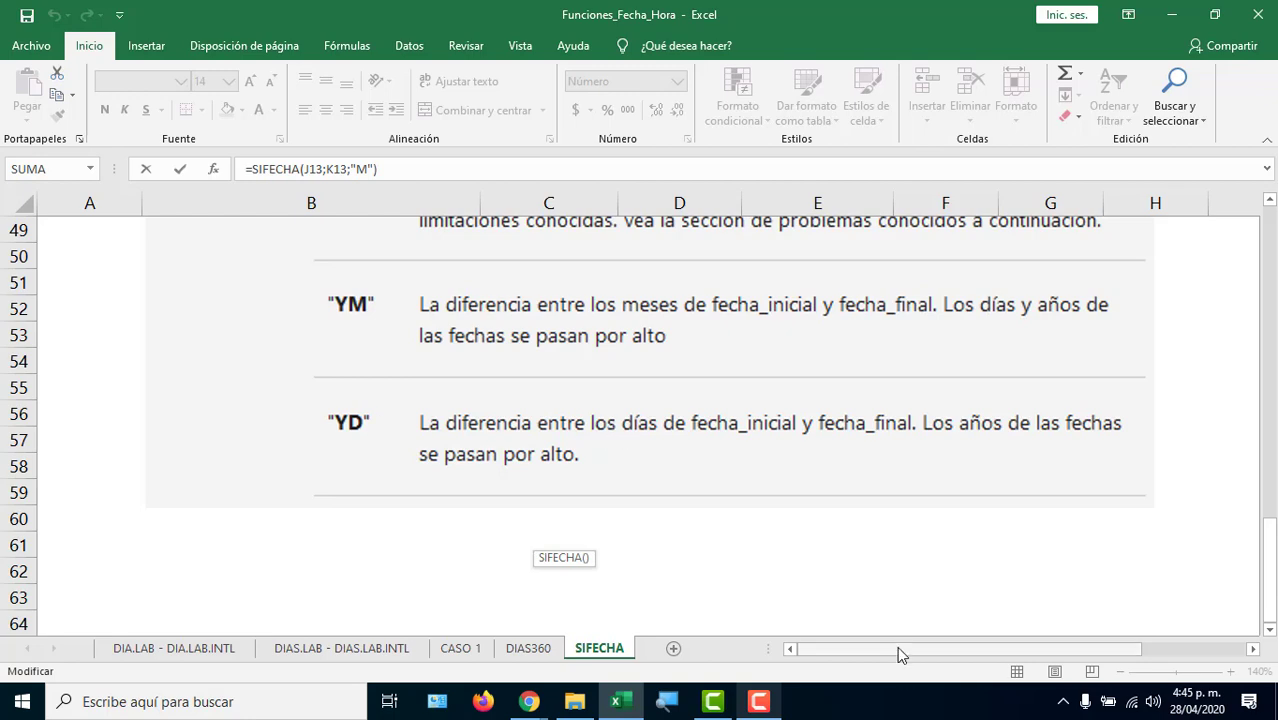
pyautogui.moveTo(899, 650); pyautogui.dragTo(1136, 648)
pyautogui.scroll(13, 1117, 517)
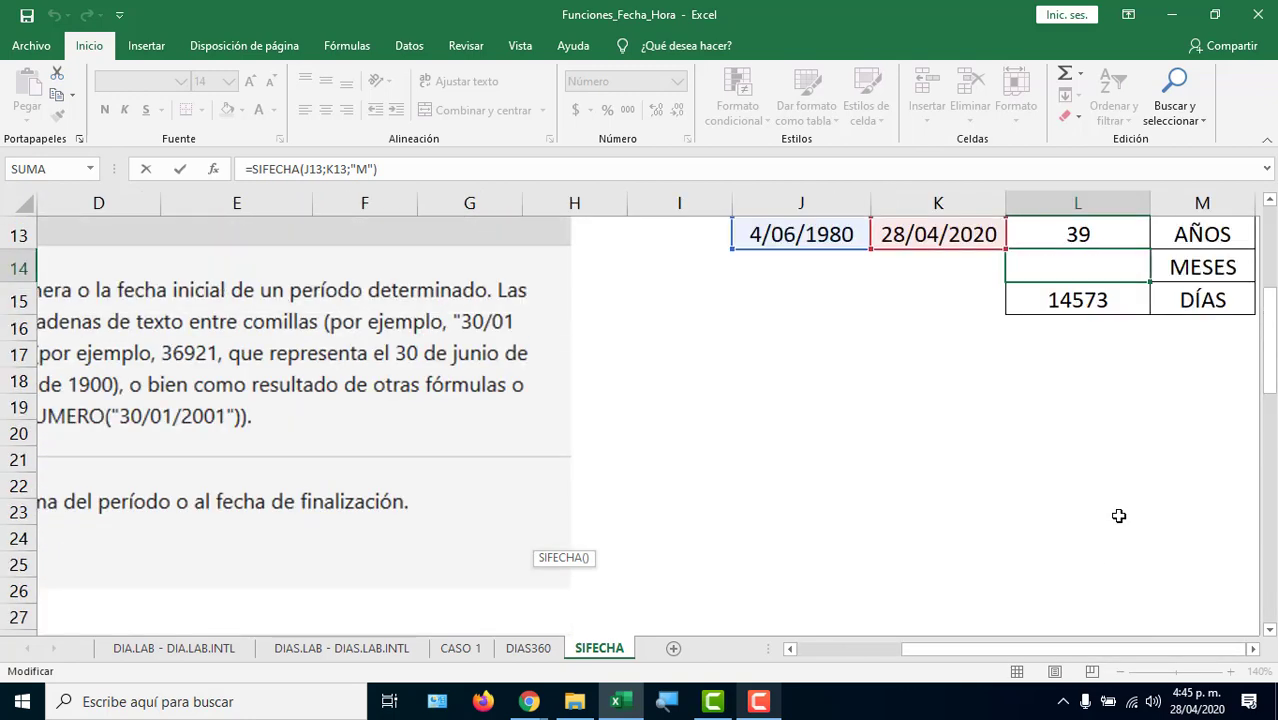
pyautogui.hscroll(4, 1253, 652)
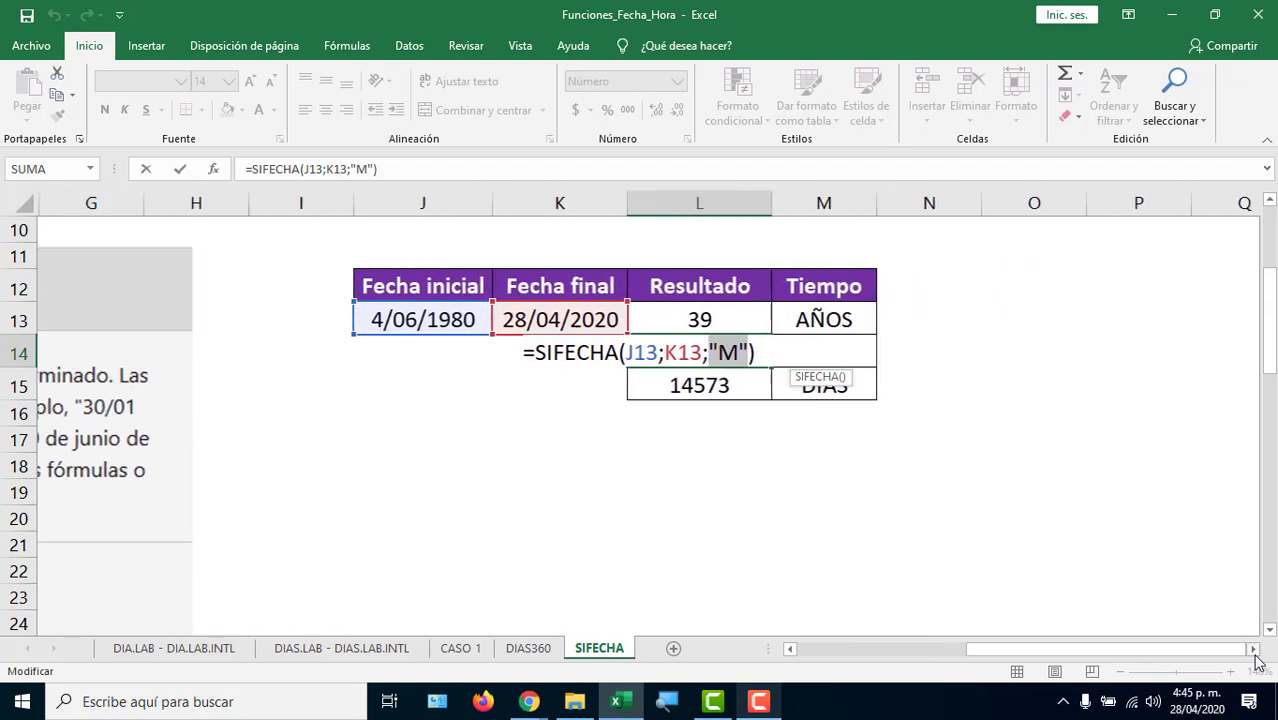
pyautogui.press('Return')
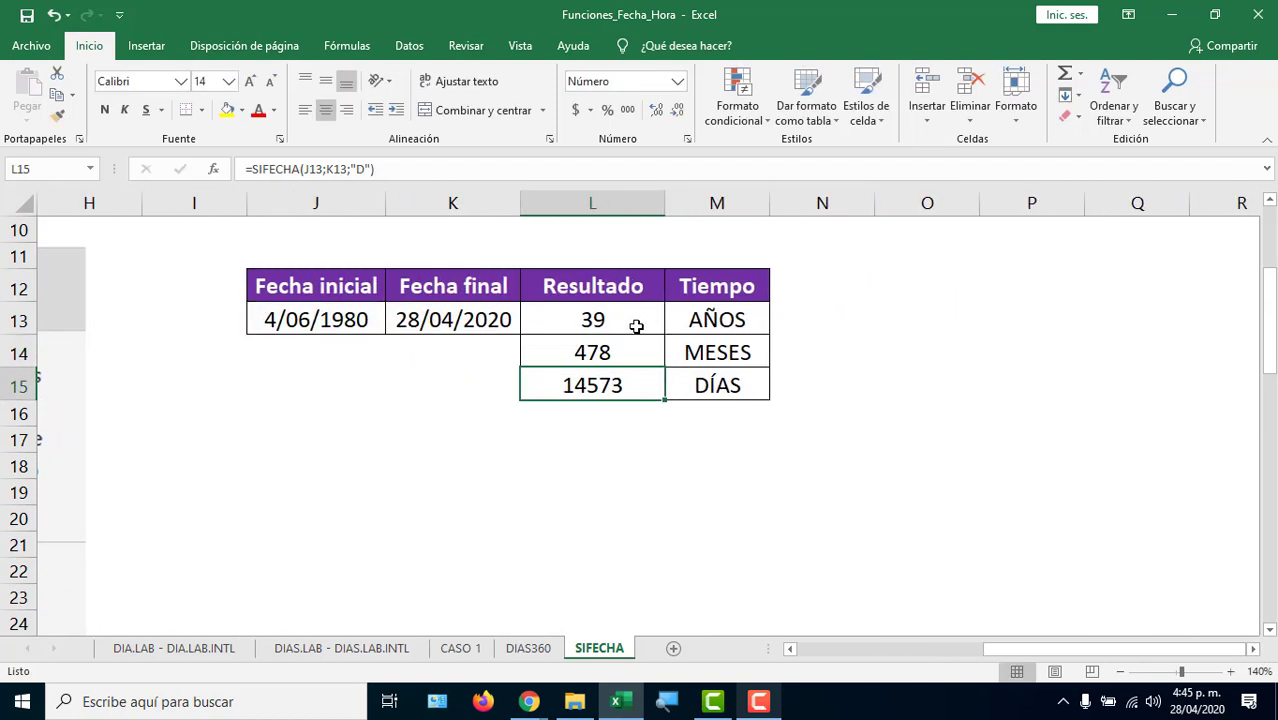
# Review the SIFECHA formulas for years, months and days in L13, L14 and L15, focusing on their date and unit arguments.
pyautogui.doubleClick(613, 319)
pyautogui.doubleClick(613, 319)
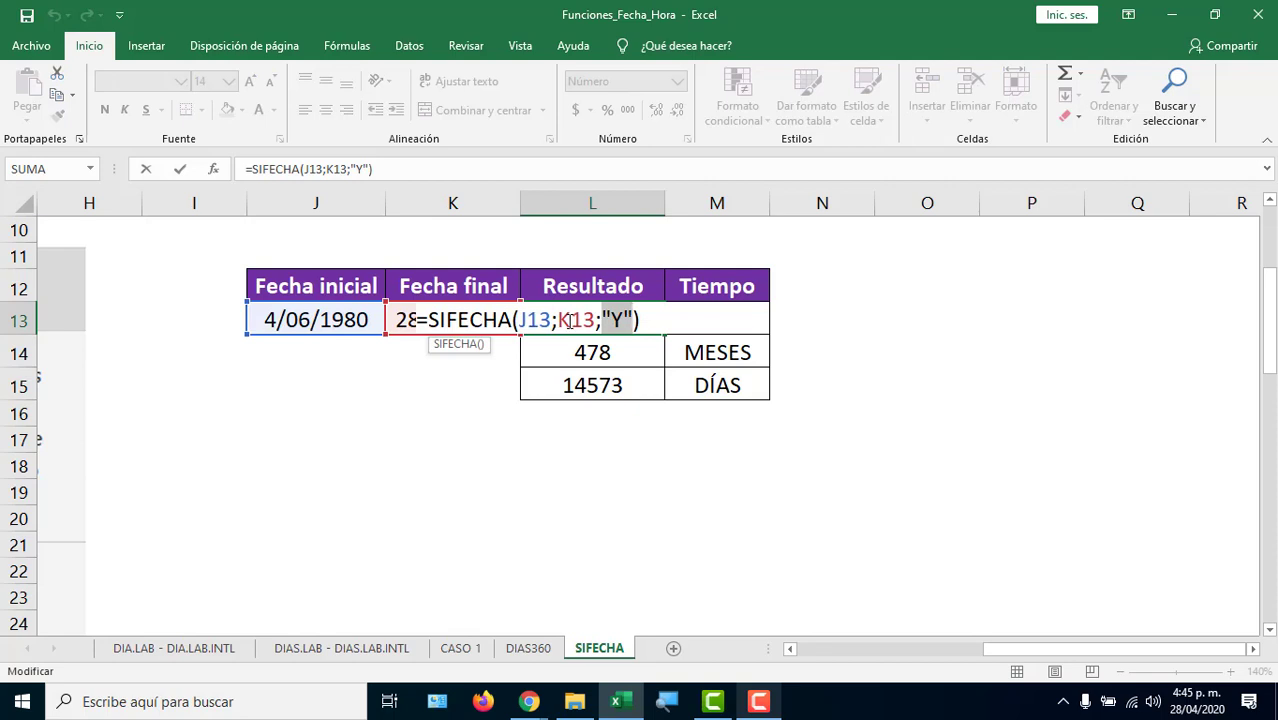
pyautogui.press('Return')
pyautogui.doubleClick(626, 352)
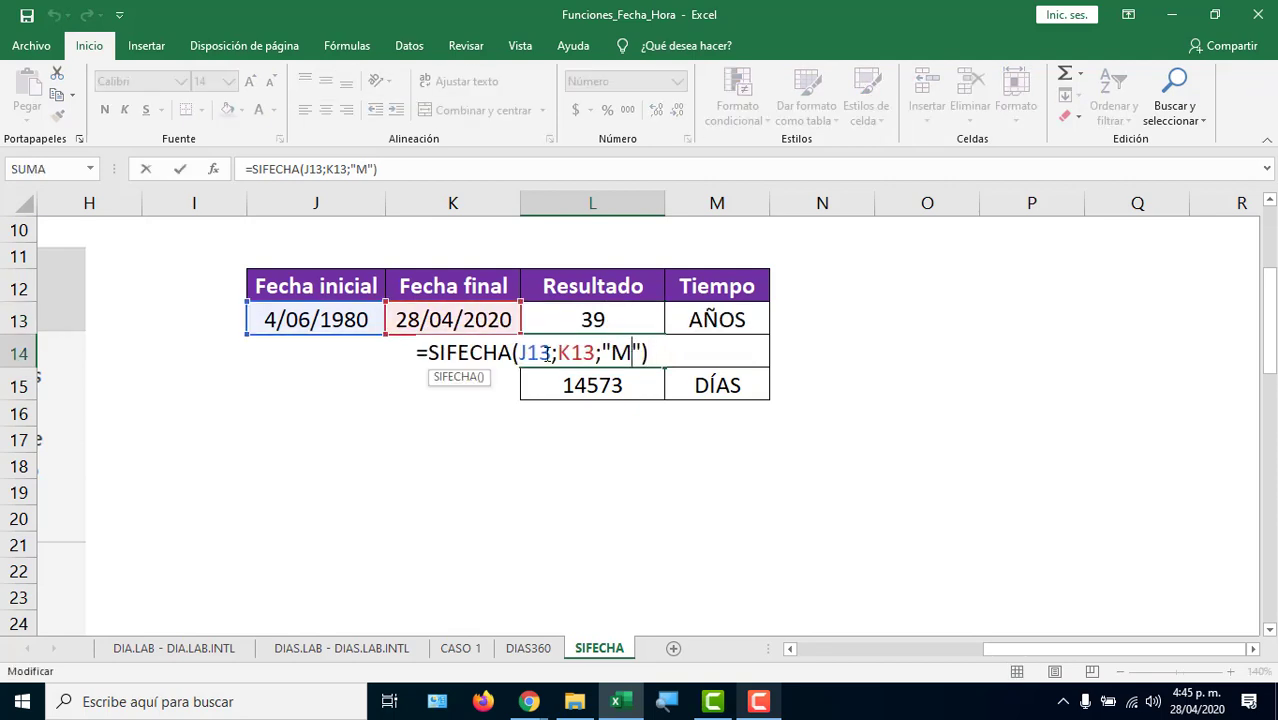
pyautogui.moveTo(557, 352); pyautogui.dragTo(642, 355)
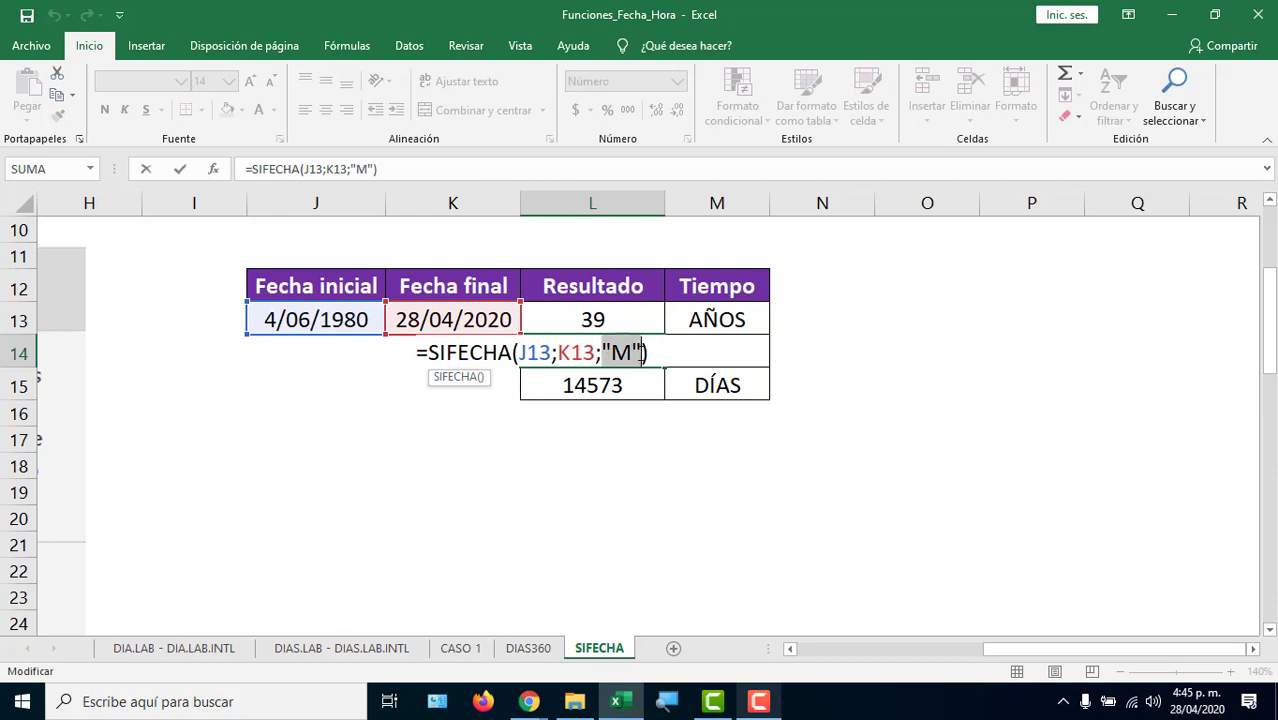
pyautogui.press('Return')
pyautogui.doubleClick(641, 382)
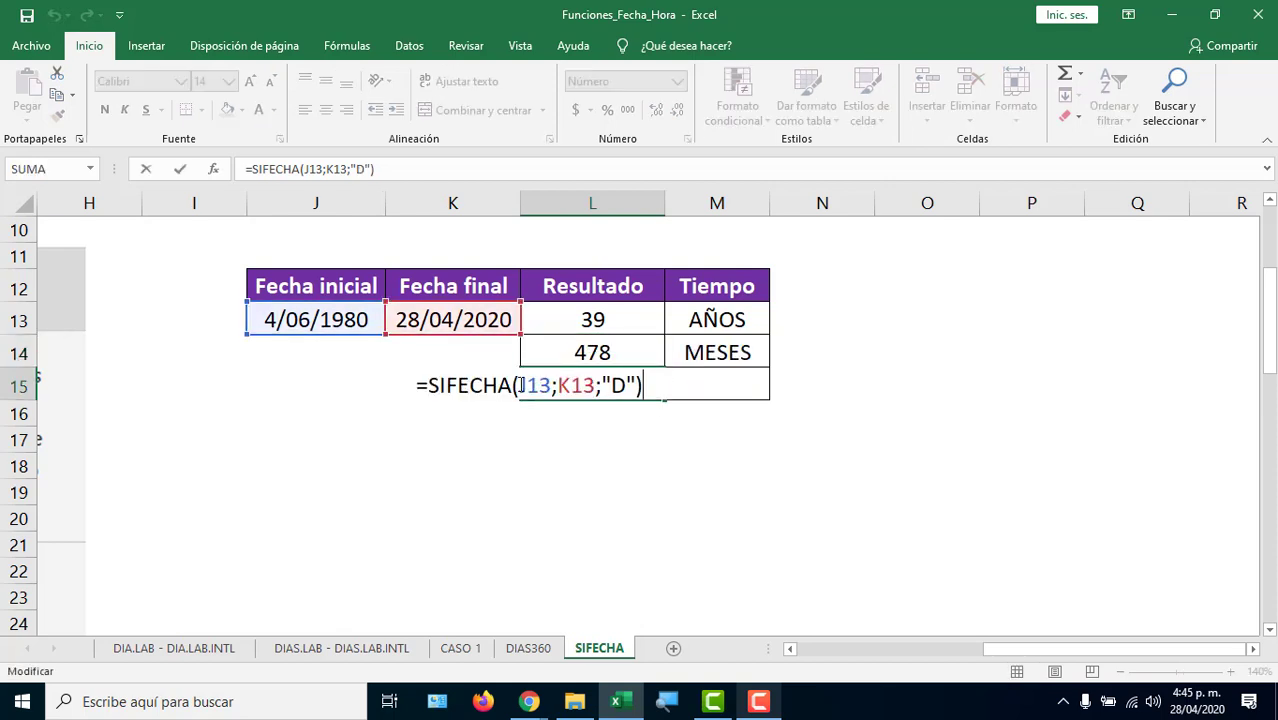
pyautogui.moveTo(518, 388); pyautogui.dragTo(611, 386)
pyautogui.press('Return')
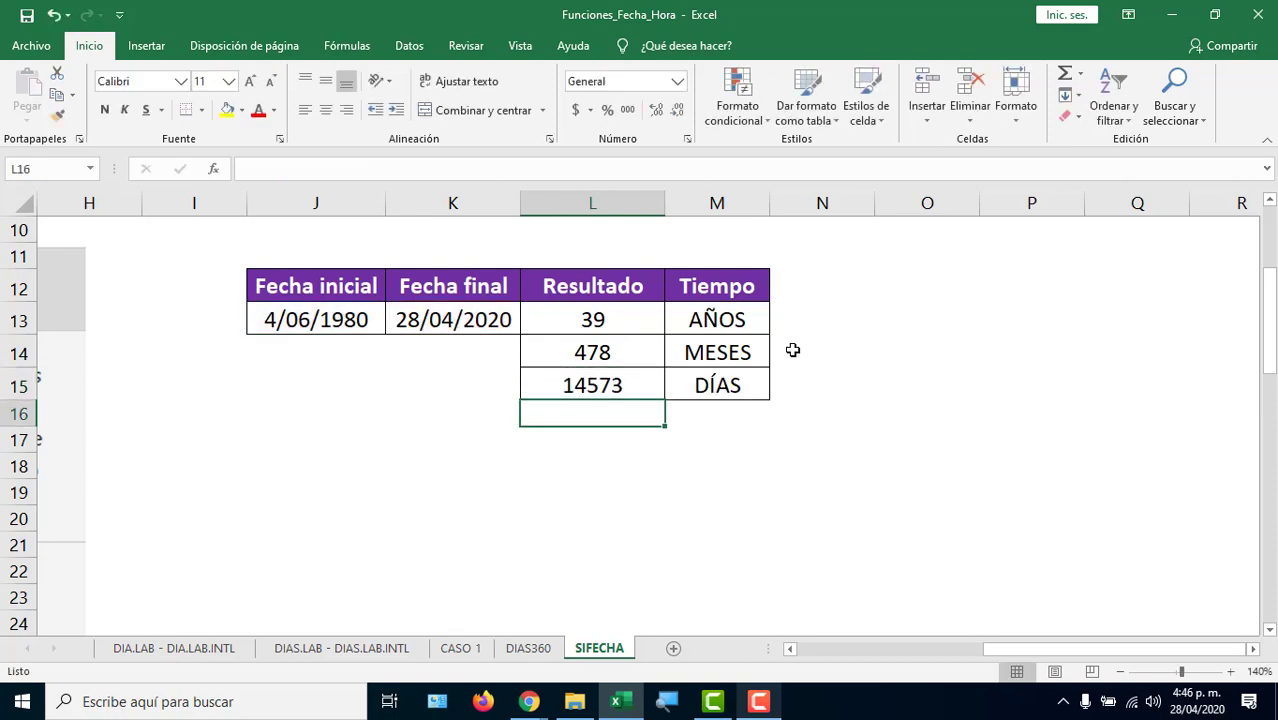
# Copy the cell formatting of the months and days results in L14:L15 onto N14:N15.
pyautogui.click(850, 362)
pyautogui.moveTo(590, 350); pyautogui.dragTo(592, 385)
pyautogui.click(55, 115)
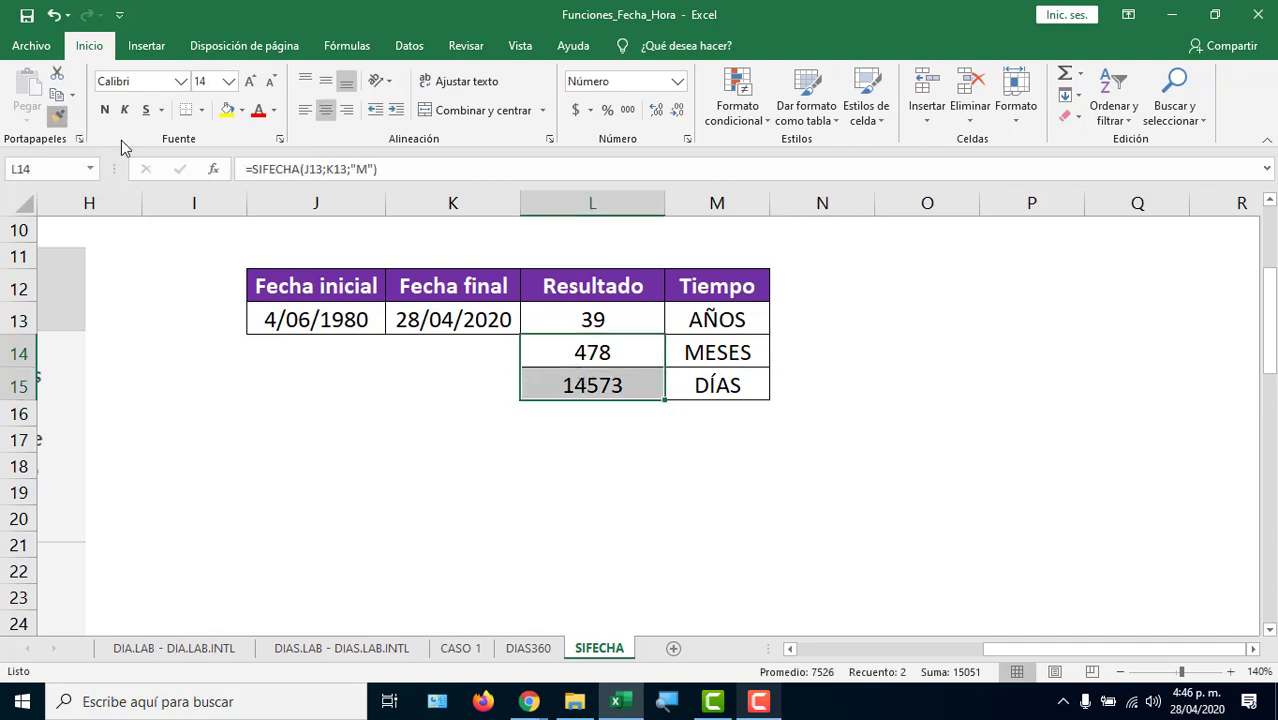
pyautogui.click(808, 356)
# Calculate the months difference ignoring years and days in N14 with the formula =SIFECHA(J13;K13;"YM").
pyautogui.click(820, 348)
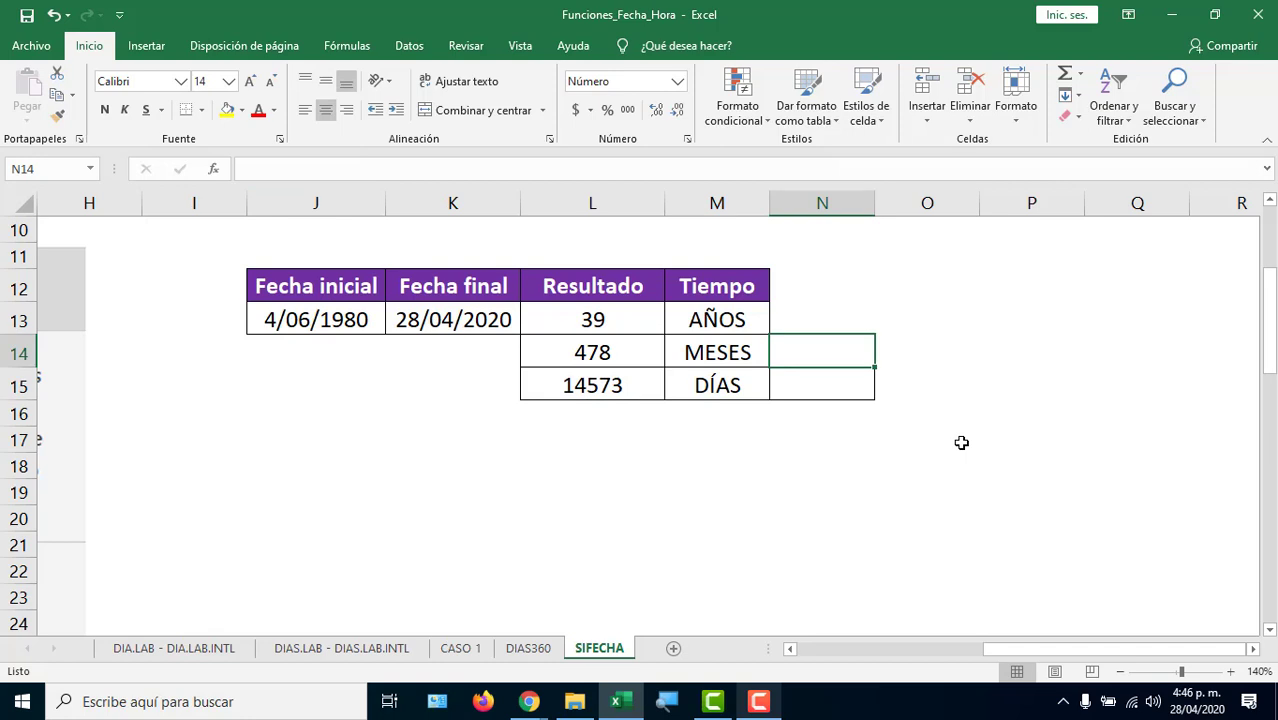
pyautogui.write('=SIFECH')
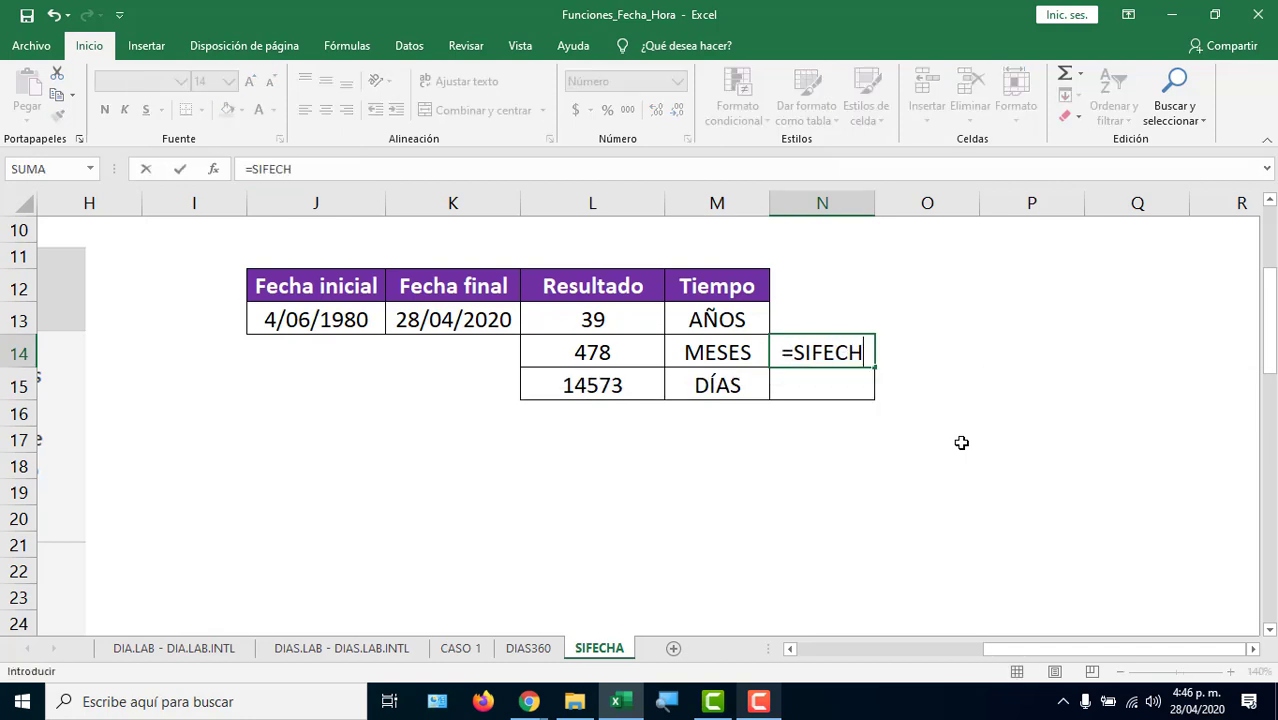
pyautogui.write('A(')
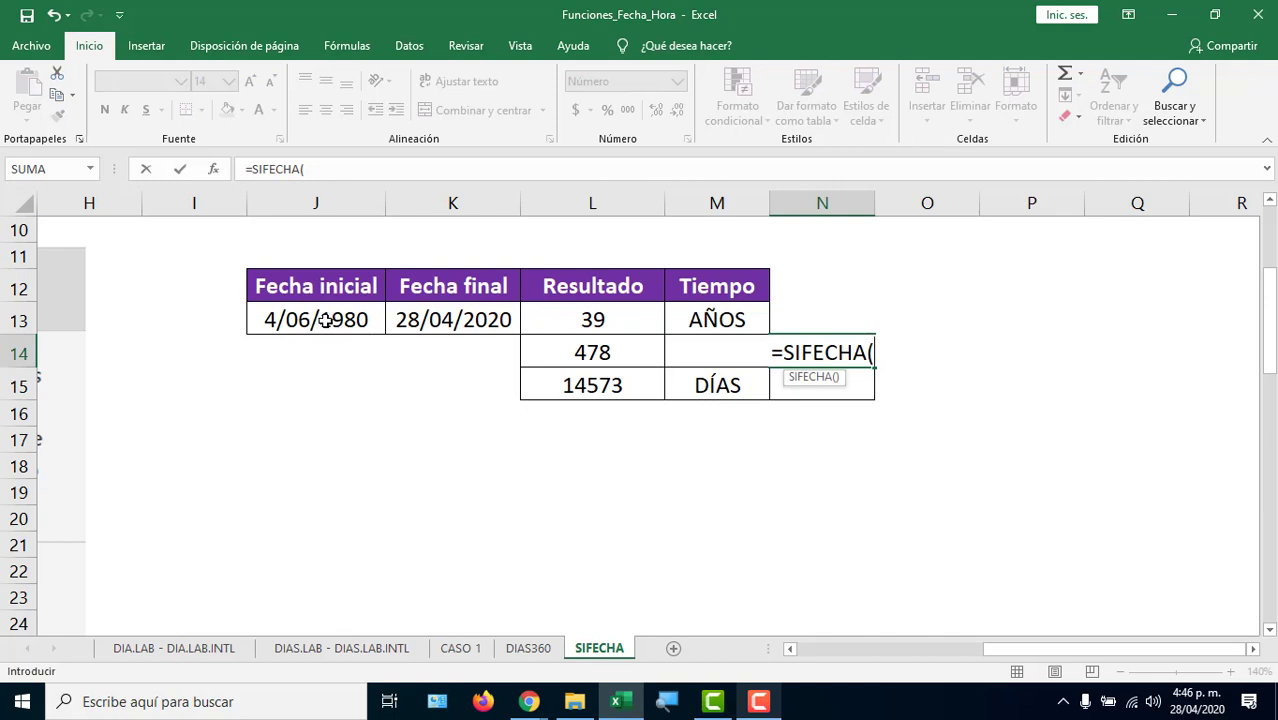
pyautogui.click(325, 320)
pyautogui.write(';')
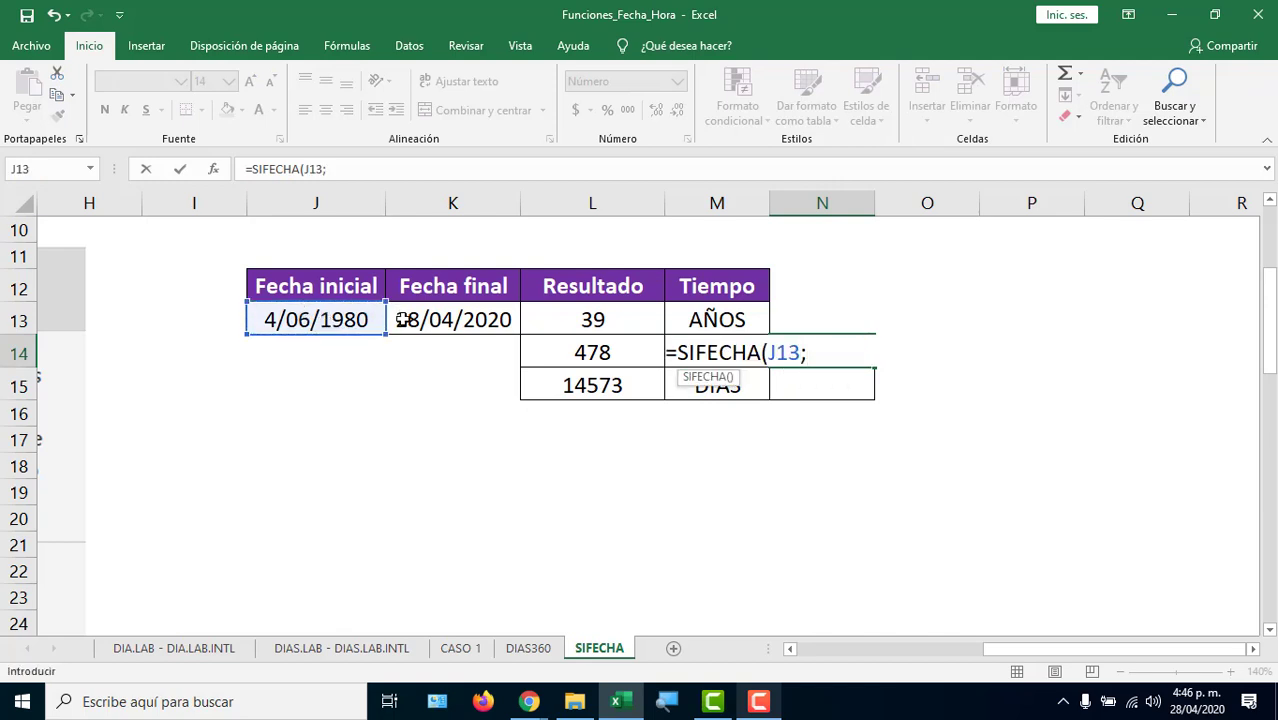
pyautogui.click(401, 319)
pyautogui.write(';"')
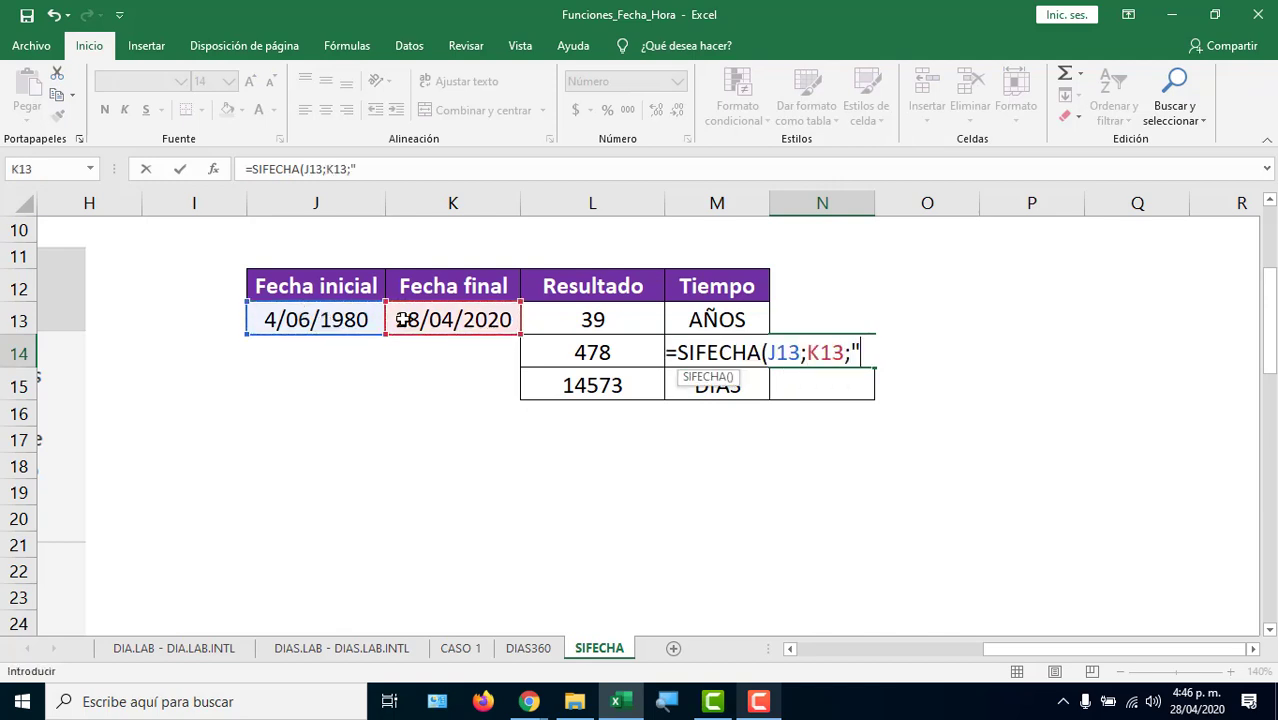
pyautogui.write('YM")')
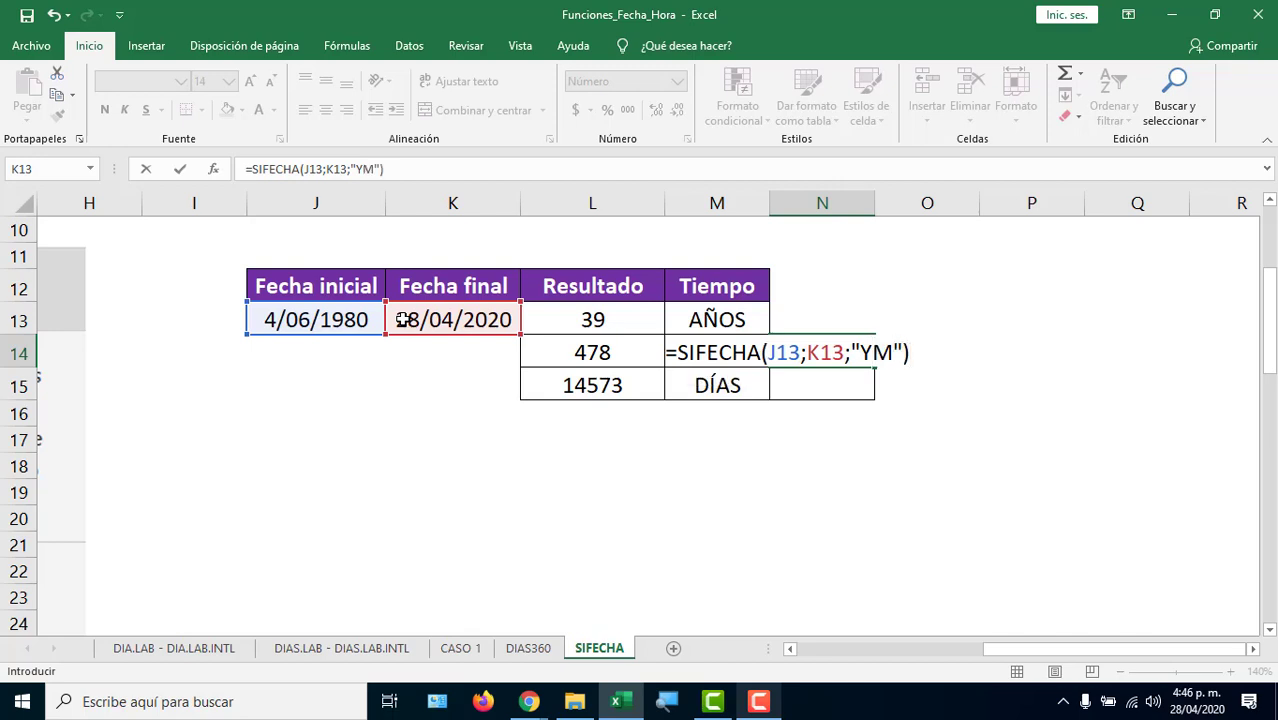
pyautogui.press('Return')
# Compare the "YM" months result in N14 with the total months in L14.
pyautogui.click(808, 347)
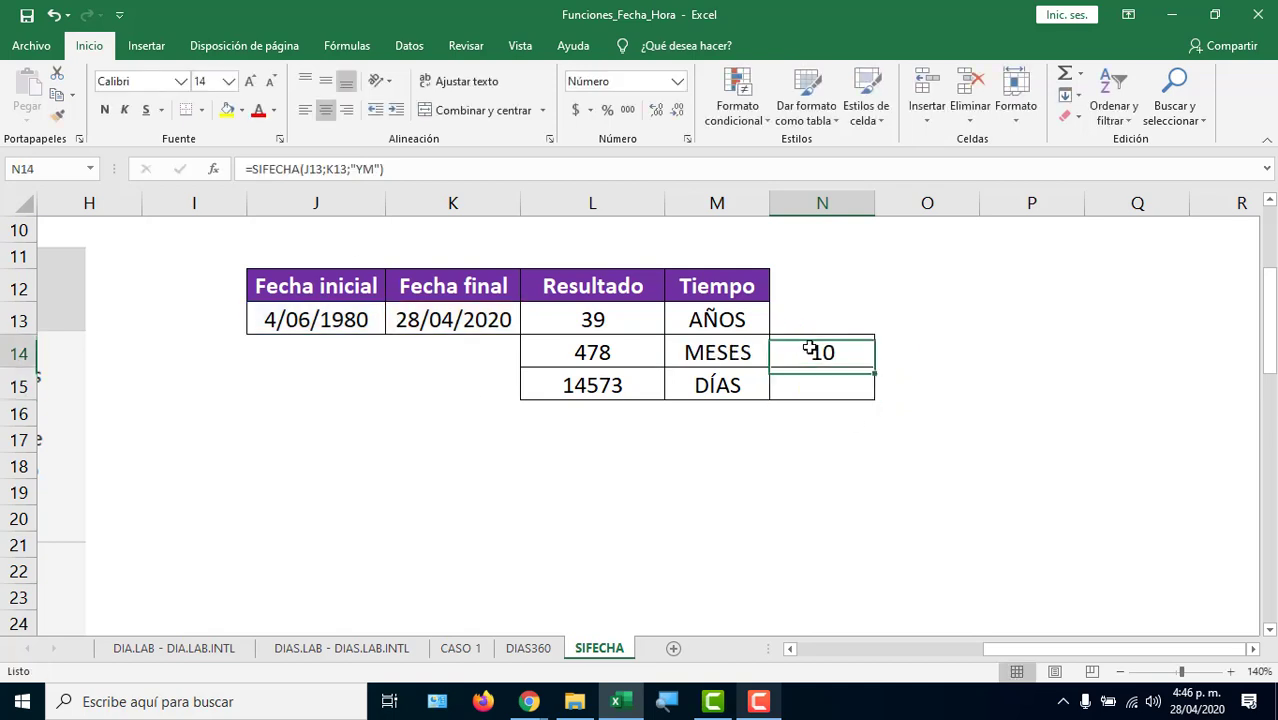
pyautogui.click(605, 353)
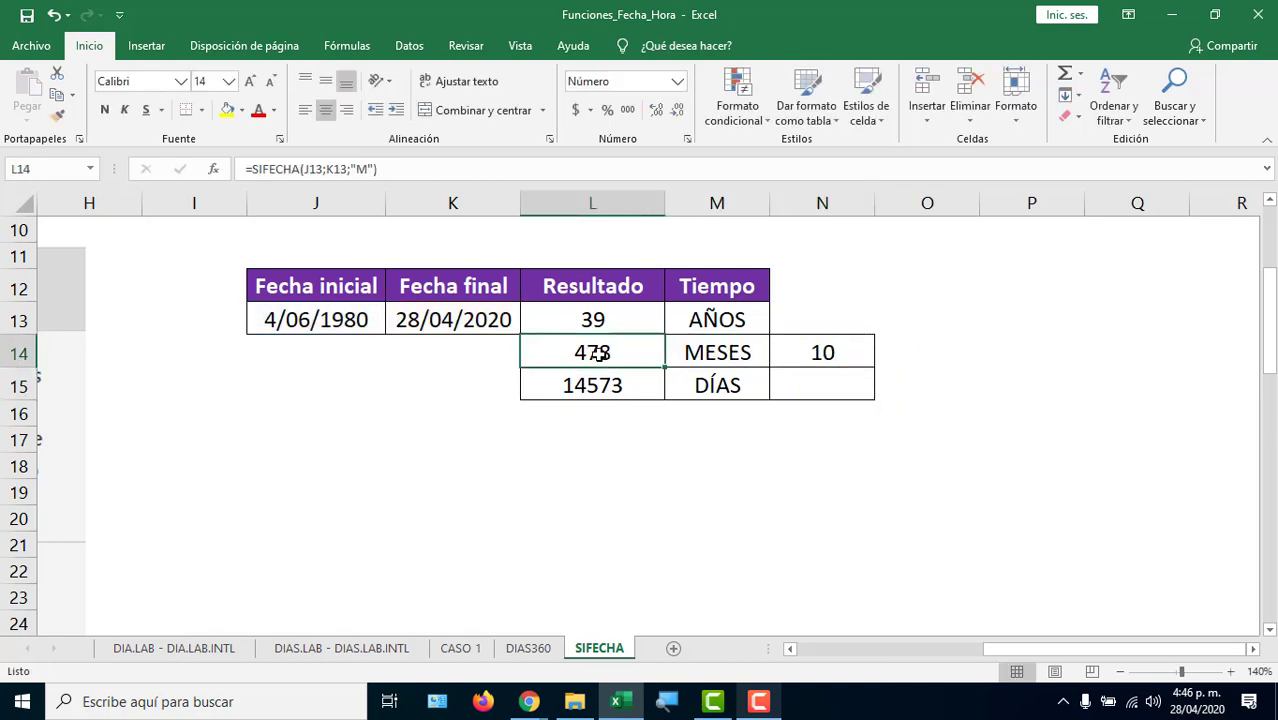
pyautogui.moveTo(690, 352); pyautogui.dragTo(528, 352)
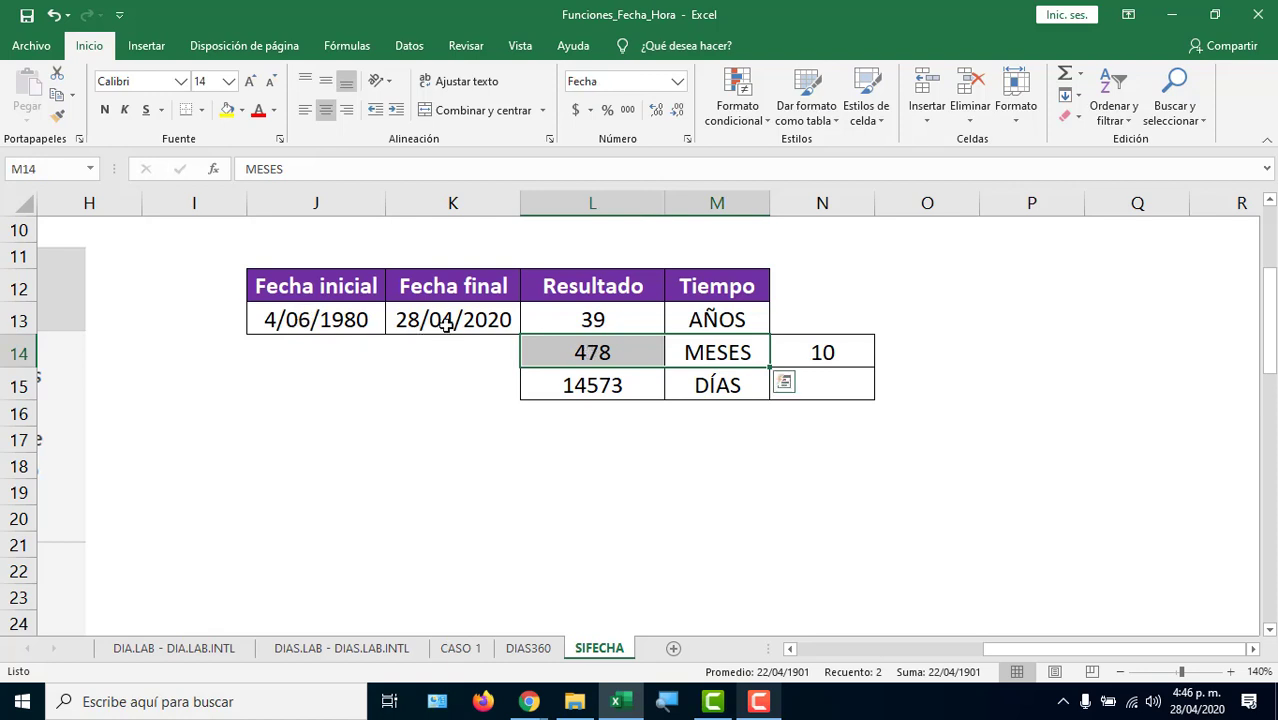
pyautogui.click(824, 358)
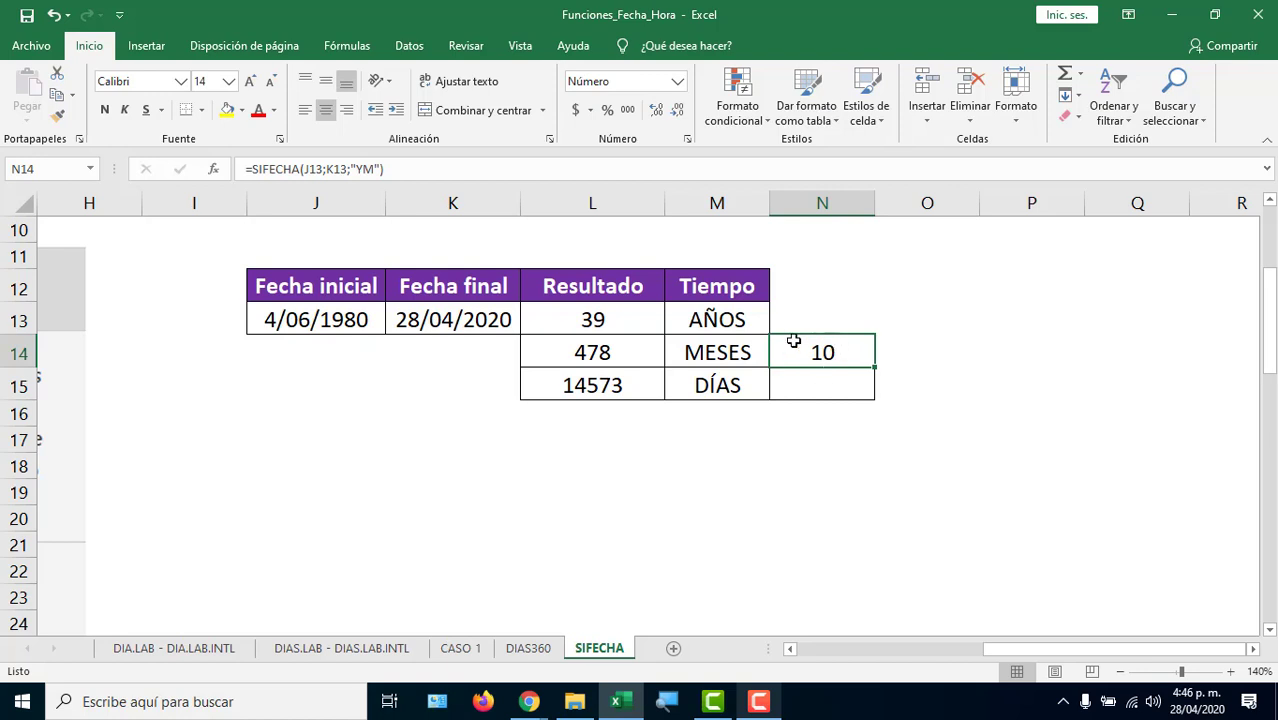
# Look up the "YD" unit code in the SIFECHA reference and return to the results table.
pyautogui.click(815, 390)
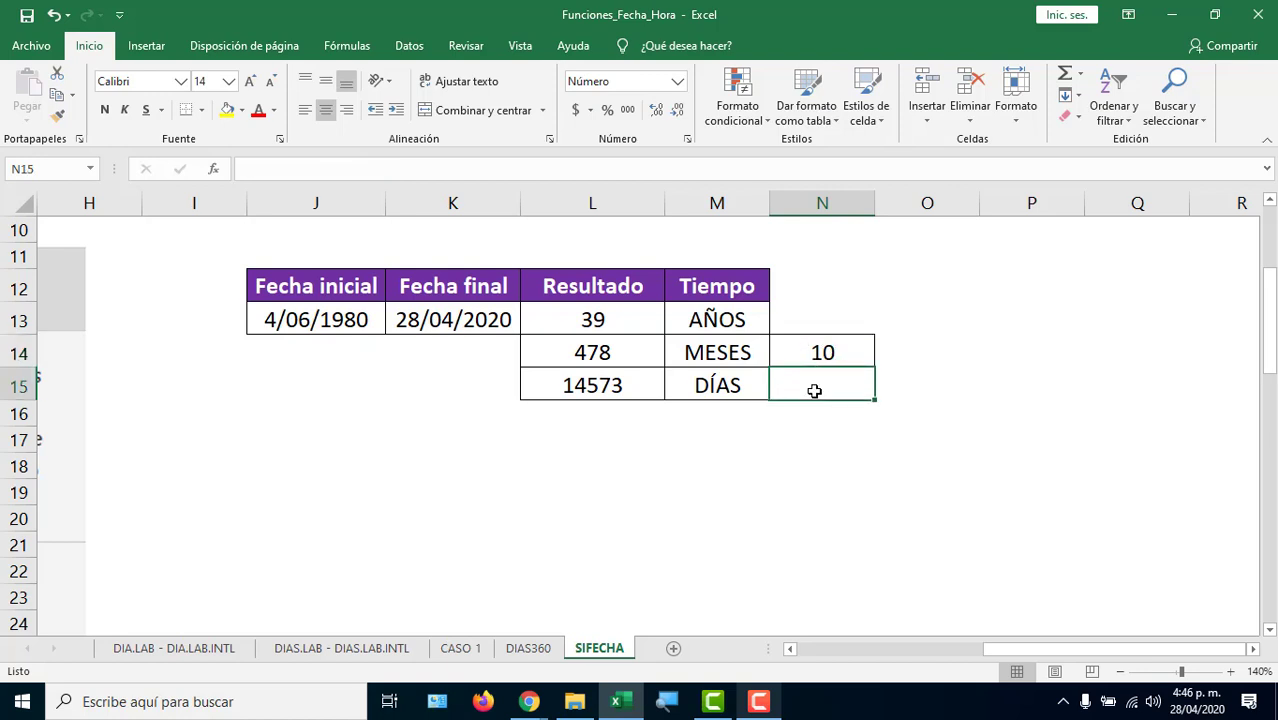
pyautogui.moveTo(1084, 649); pyautogui.dragTo(793, 649)
pyautogui.scroll(-2, 396, 480)
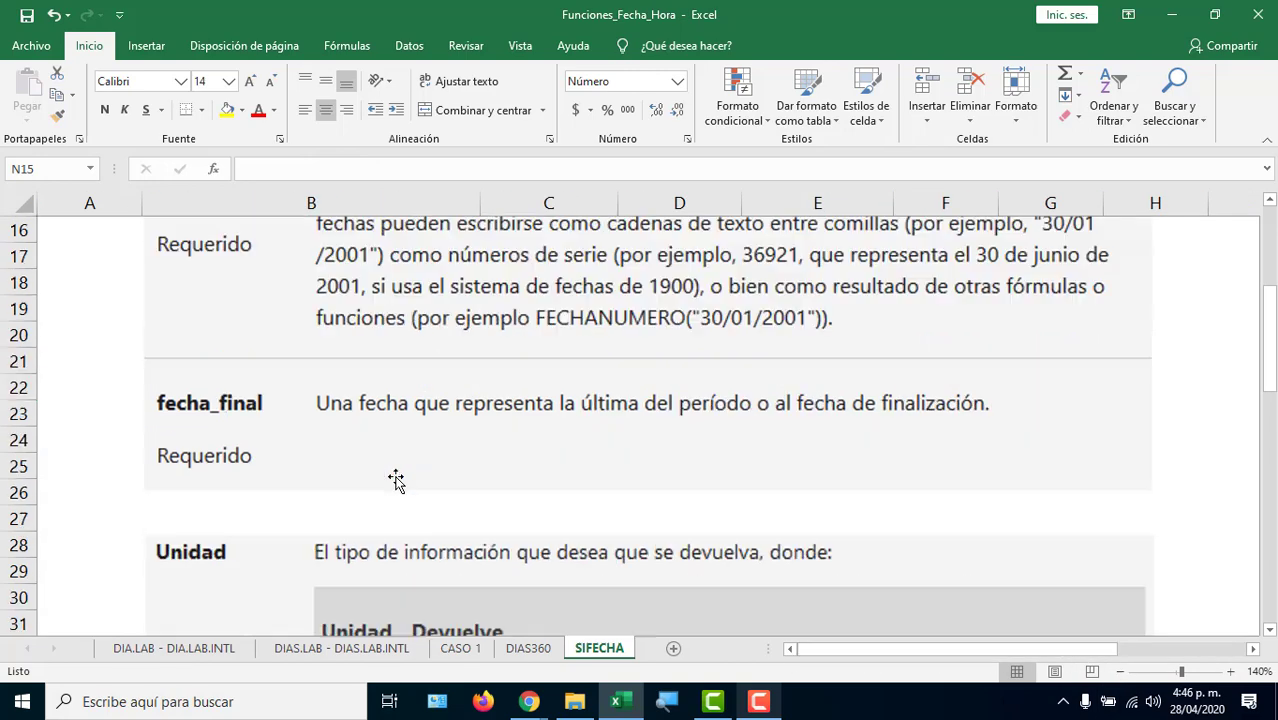
pyautogui.scroll(-11, 396, 480)
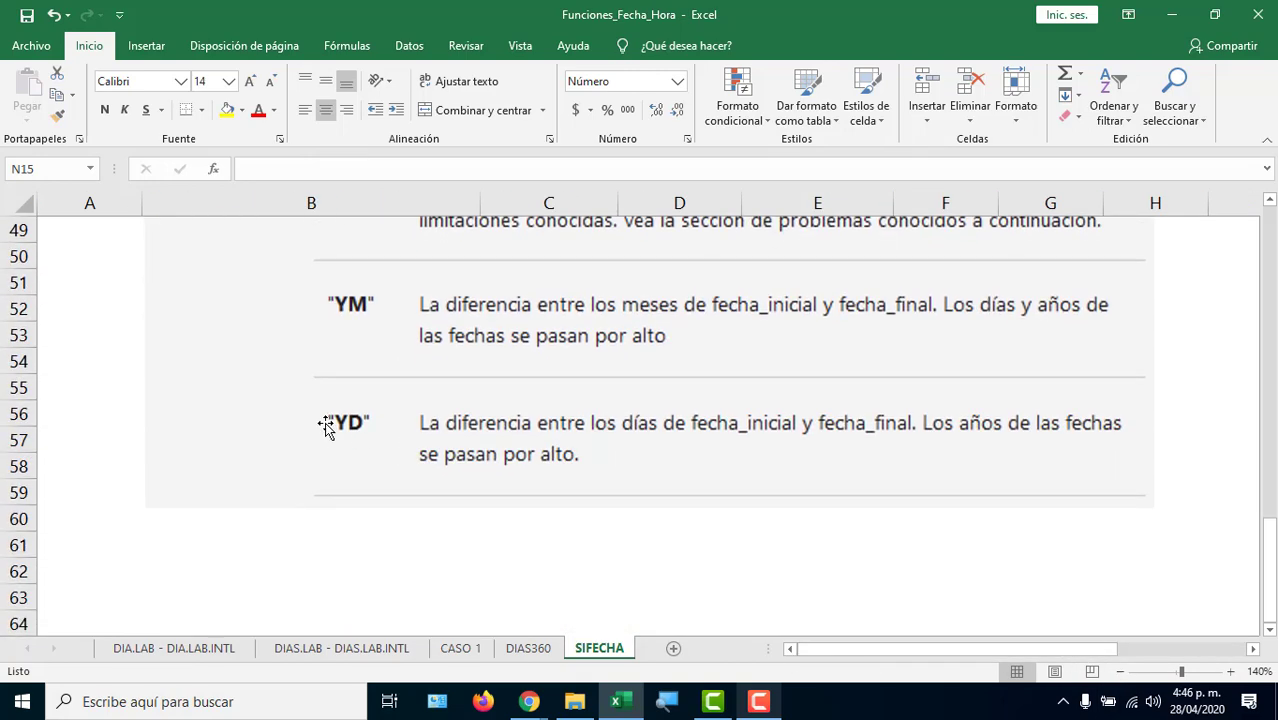
pyautogui.moveTo(849, 650); pyautogui.dragTo(1070, 651)
pyautogui.scroll(9, 1147, 507)
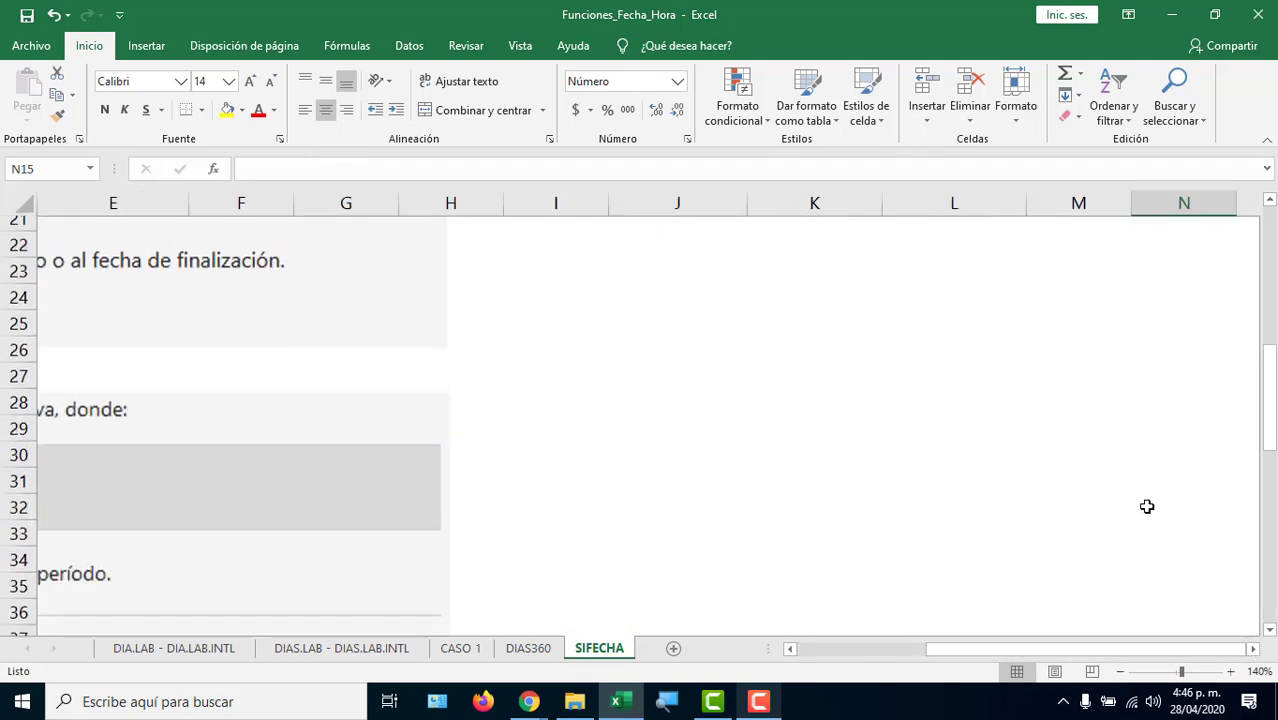
pyautogui.scroll(5, 1147, 507)
# Calculate the days difference ignoring years in N15 with the formula =SIFECHA(J13;K13;"YD").
pyautogui.write('=SIG')
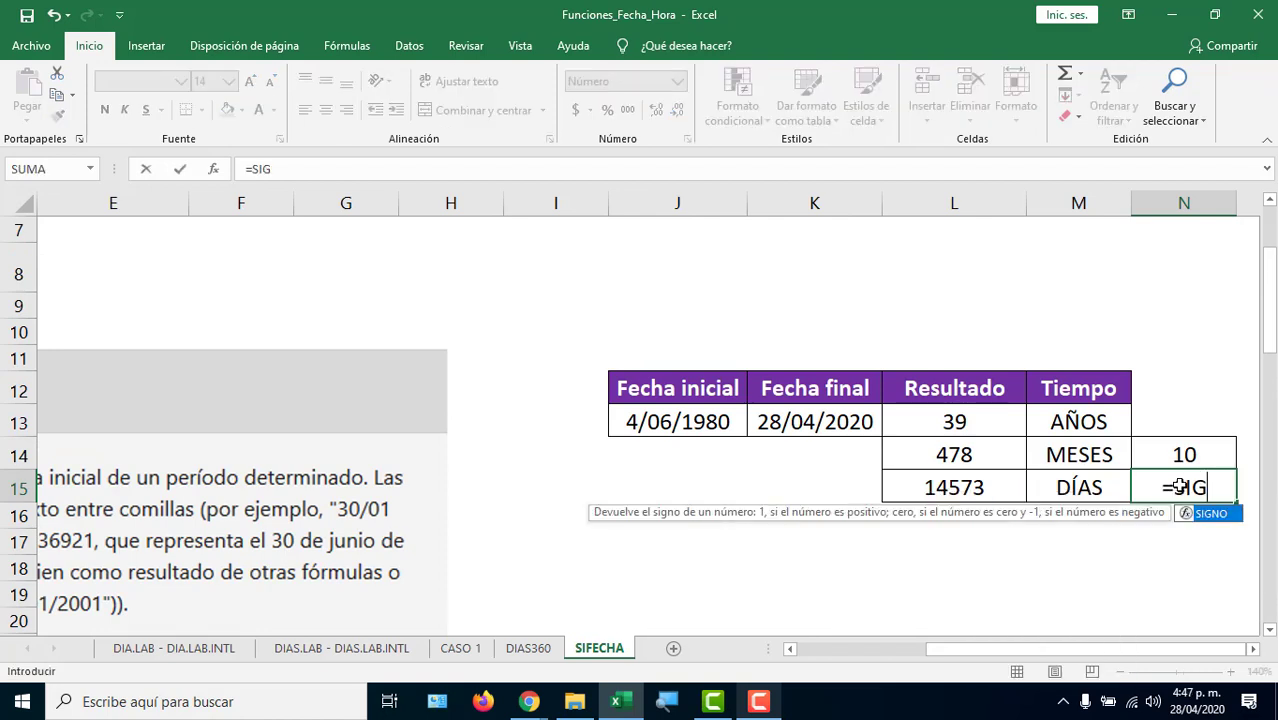
pyautogui.press('BackSpace')
pyautogui.write('FECHA(')
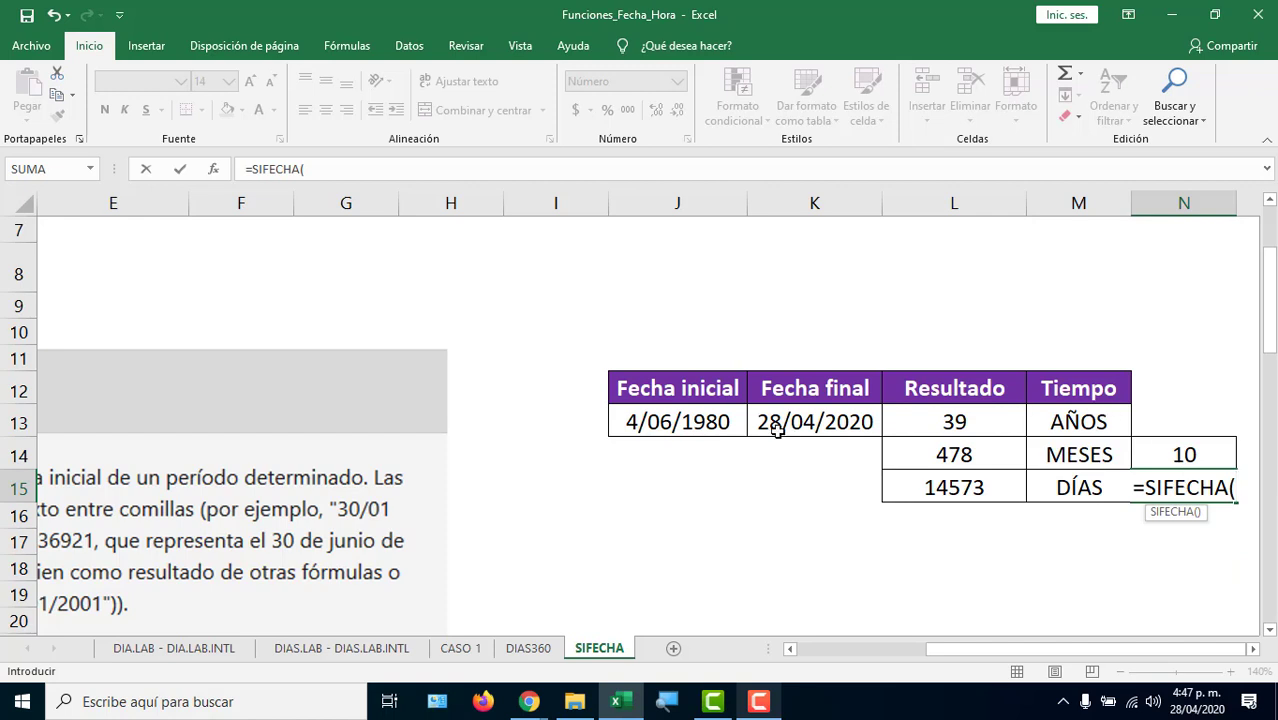
pyautogui.click(704, 416)
pyautogui.write(';')
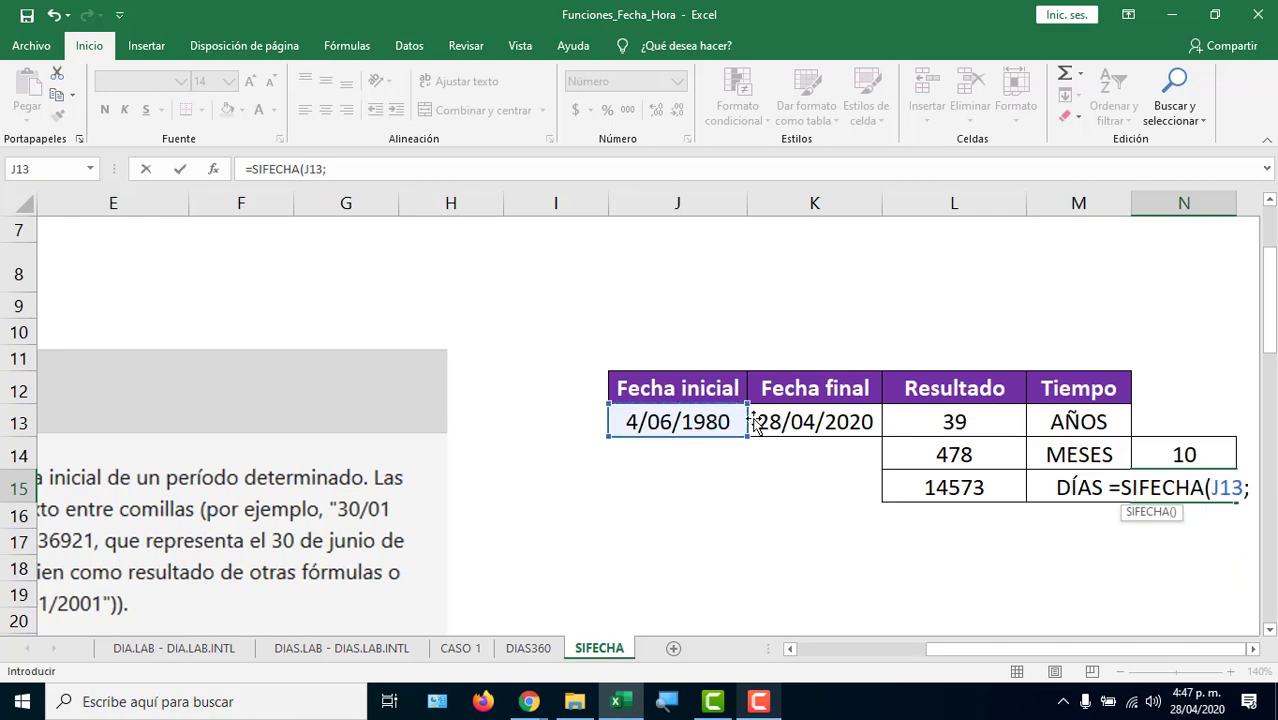
pyautogui.click(784, 420)
pyautogui.write(';2YD"')
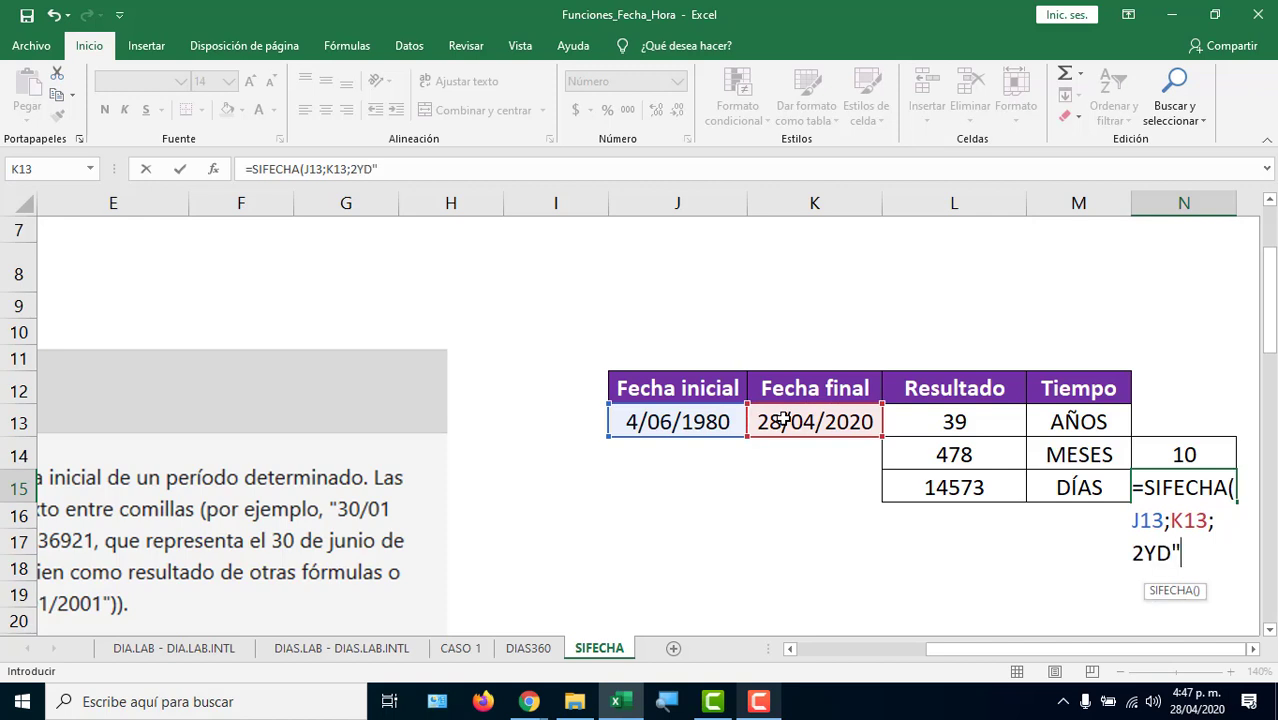
pyautogui.press('BackSpace')
pyautogui.press('BackSpace')
pyautogui.press('BackSpace')
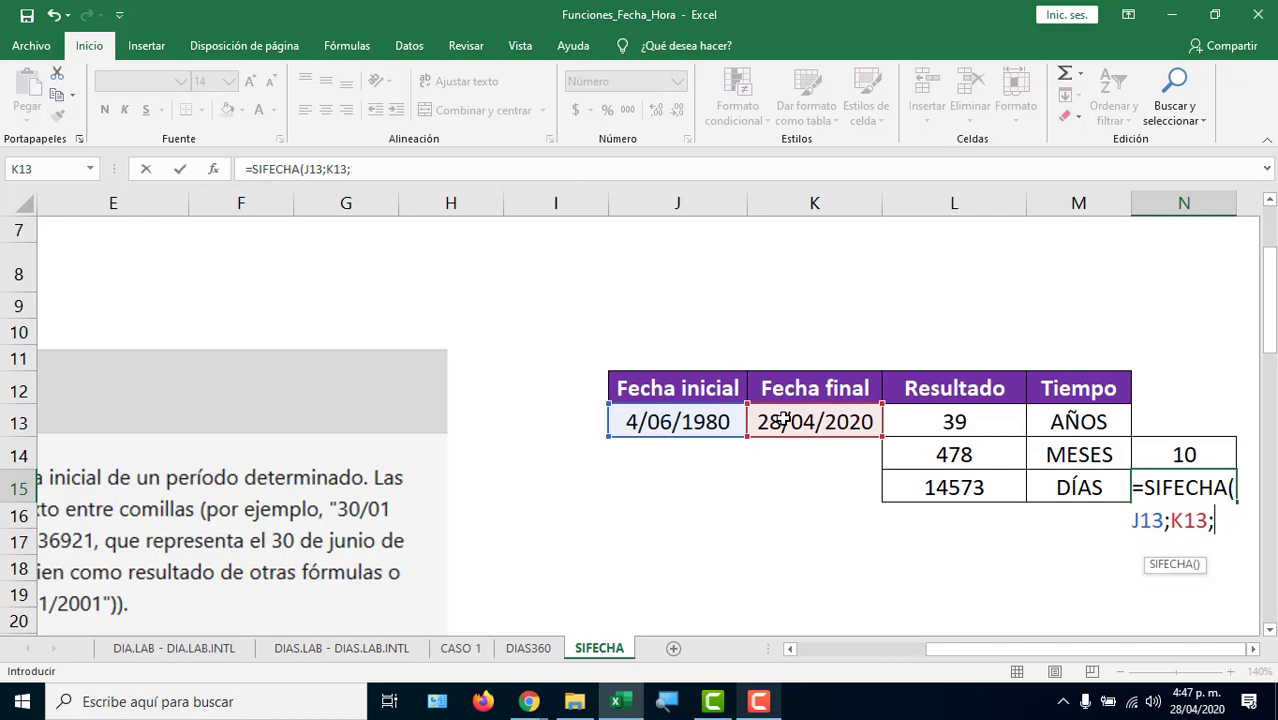
pyautogui.write('"YD')
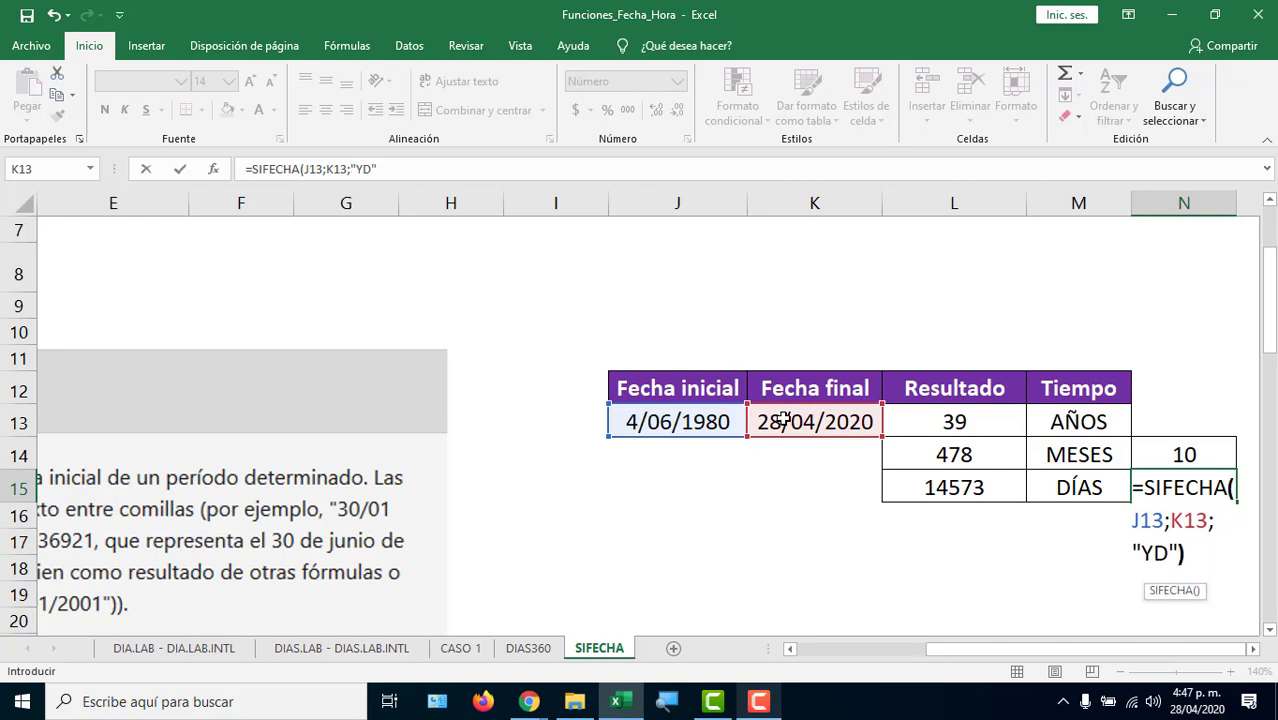
pyautogui.write(')')
pyautogui.press('Return')
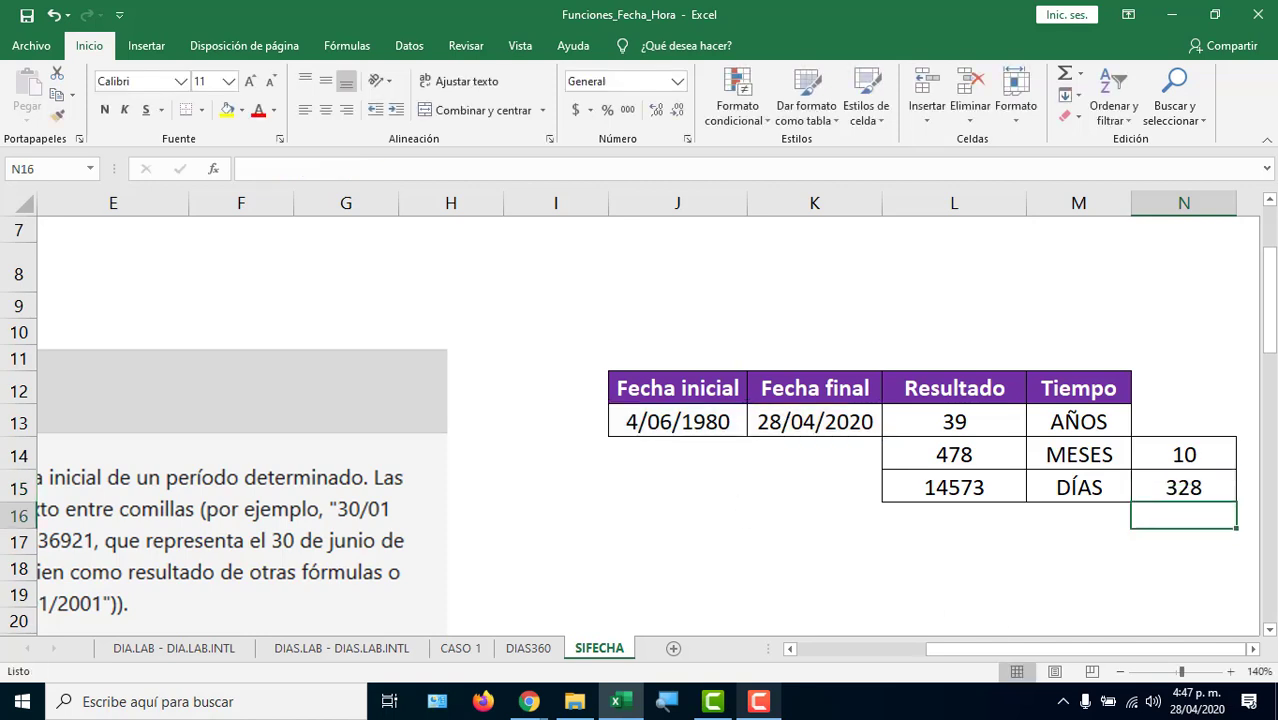
# Inspect the "YD" days formula in N15 and the "YM" months formula in N14.
pyautogui.click(1252, 649)
pyautogui.click(1252, 649)
pyautogui.click(936, 485)
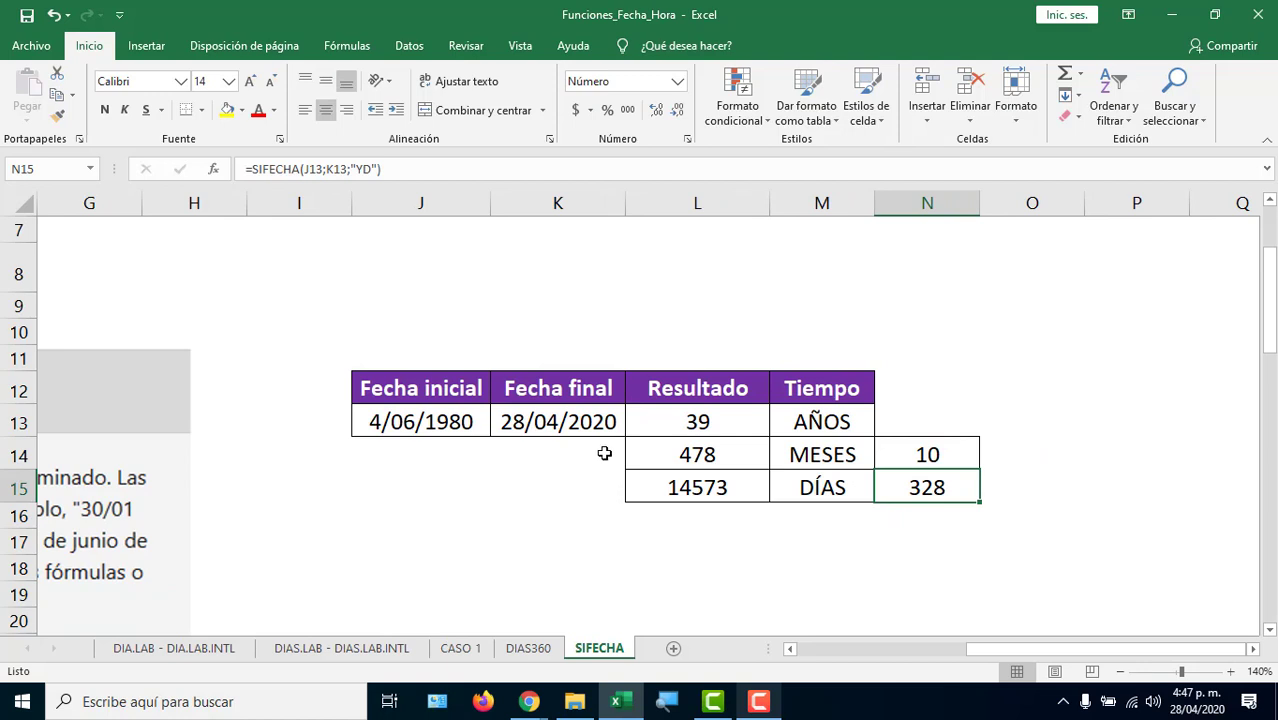
pyautogui.click(926, 455)
# Inspect the years formula in L13, highlighting the SIFECHA function name, its arguments and the "Y" unit.
pyautogui.click(704, 425)
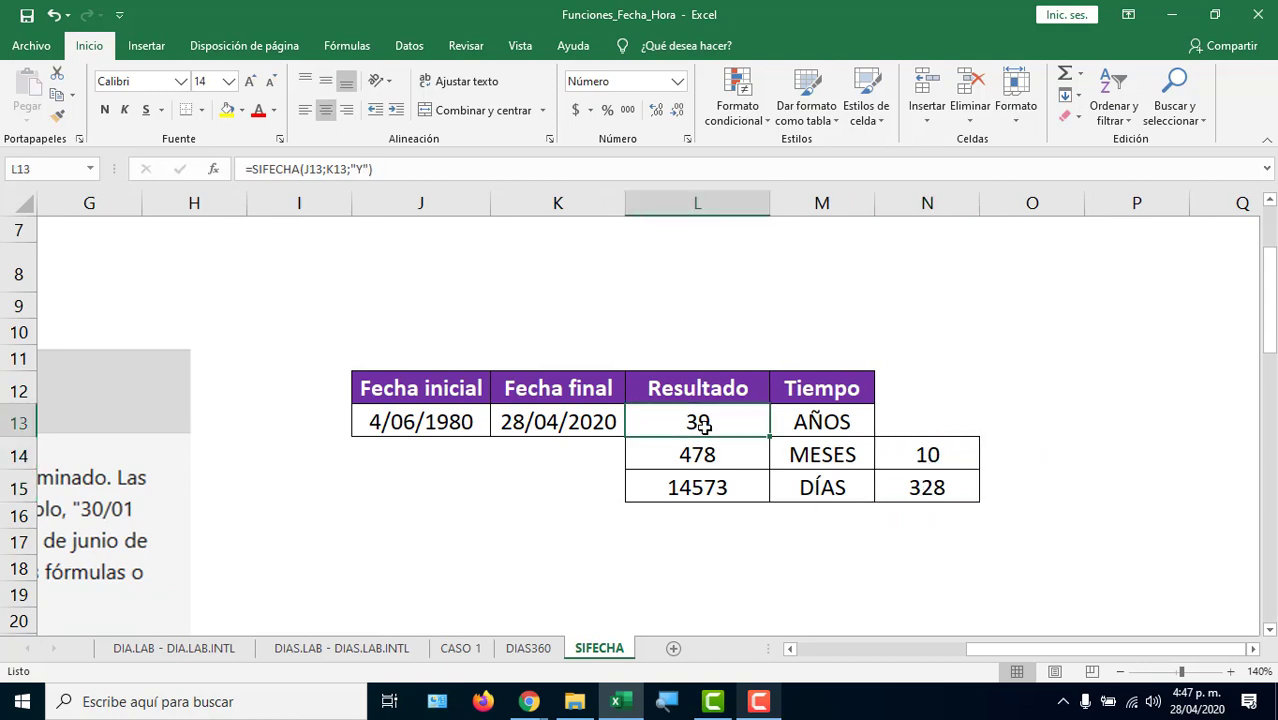
pyautogui.doubleClick(704, 425)
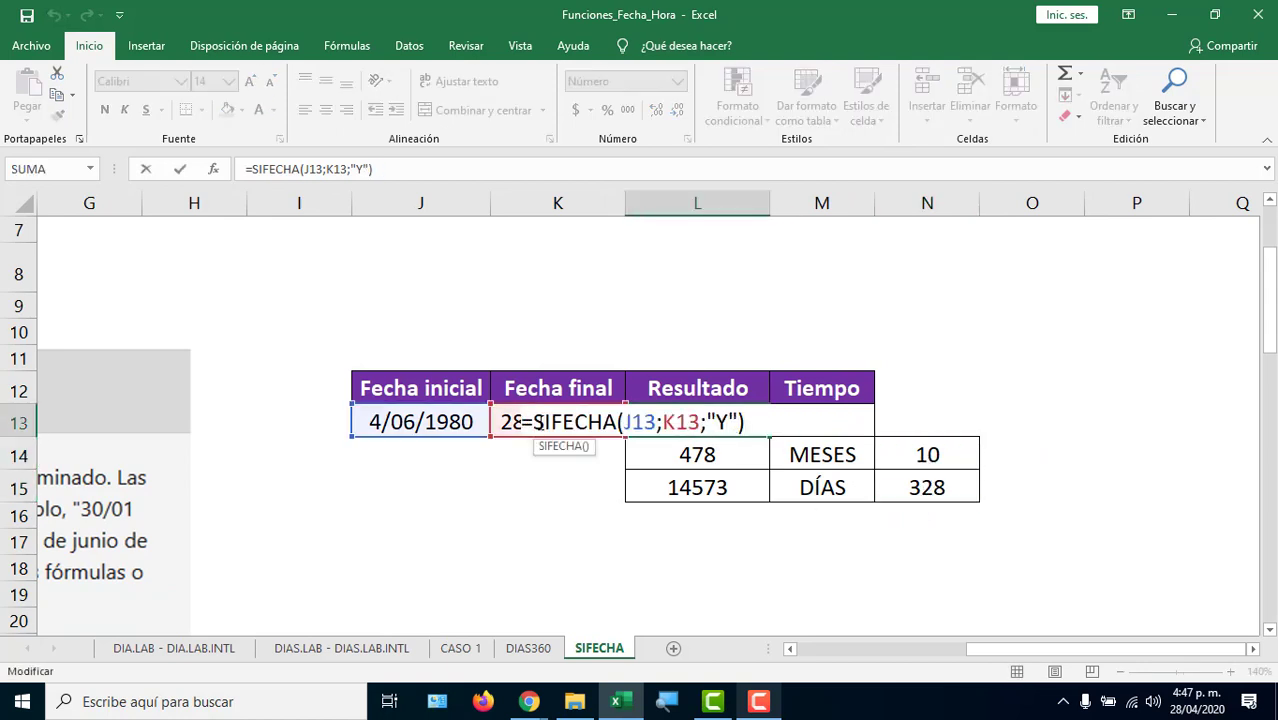
pyautogui.moveTo(536, 422); pyautogui.dragTo(623, 422)
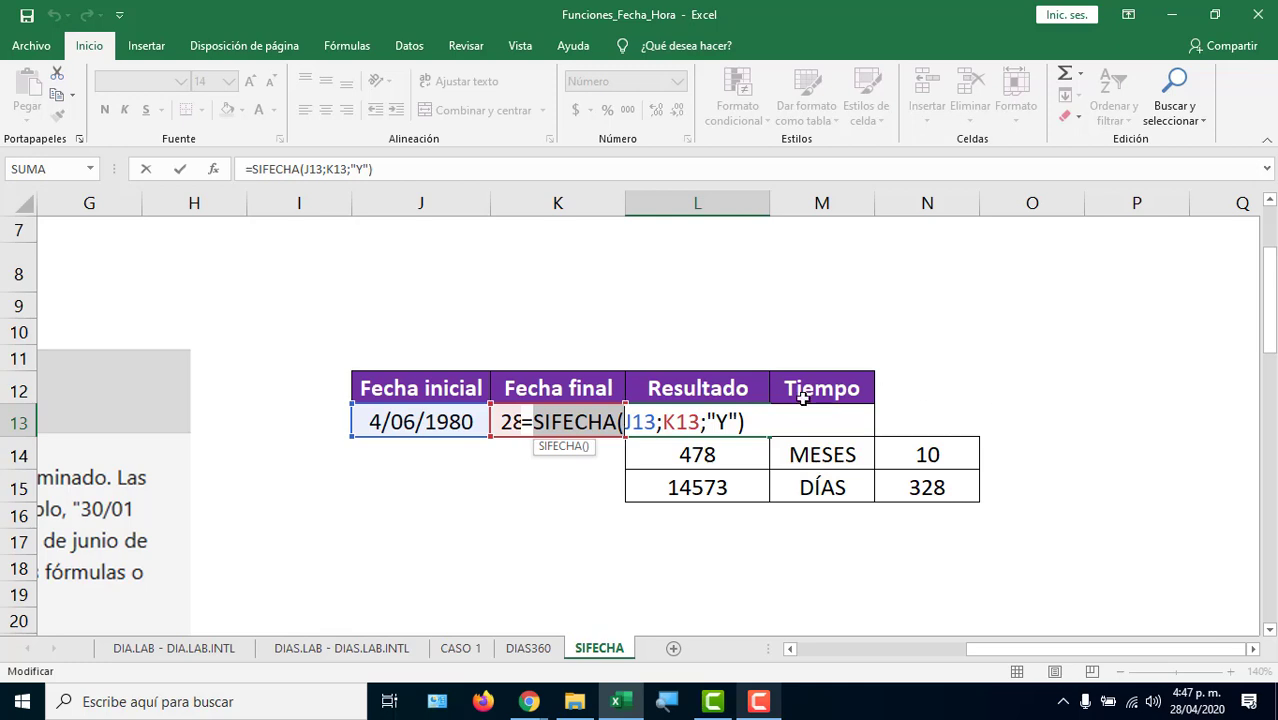
pyautogui.click(639, 421)
pyautogui.moveTo(640, 421); pyautogui.dragTo(738, 421)
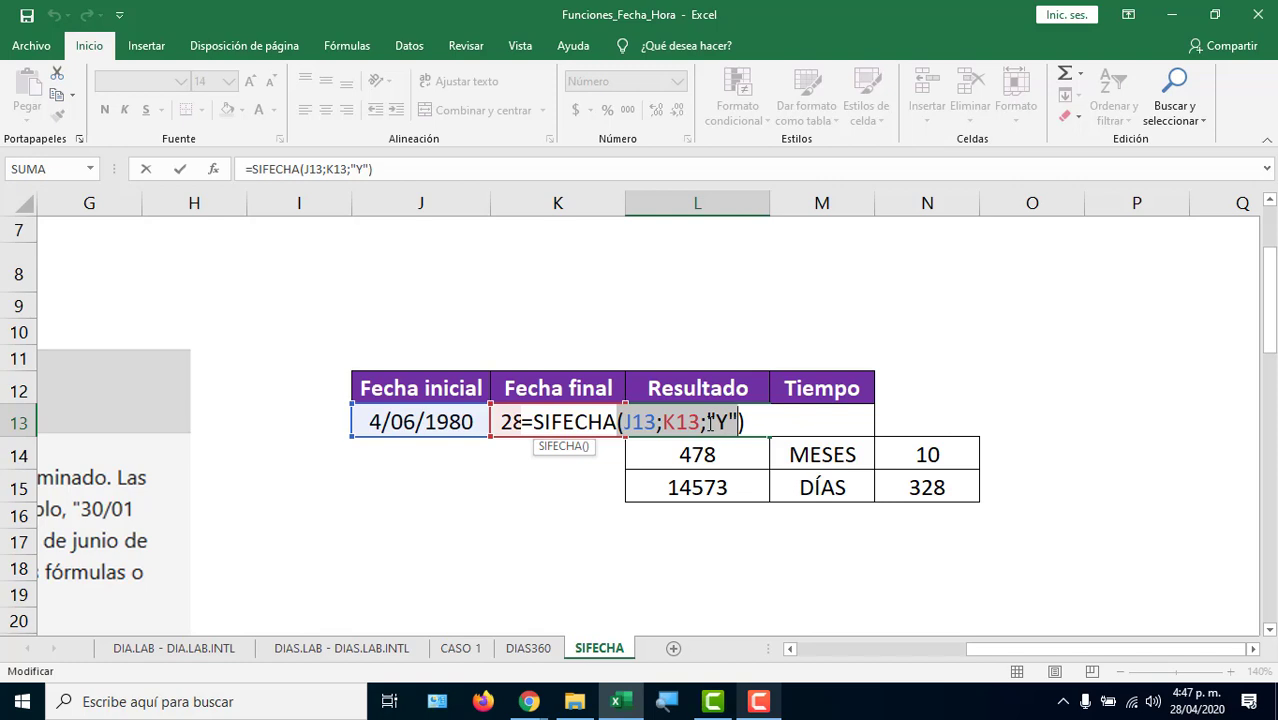
pyautogui.moveTo(706, 421); pyautogui.dragTo(741, 422)
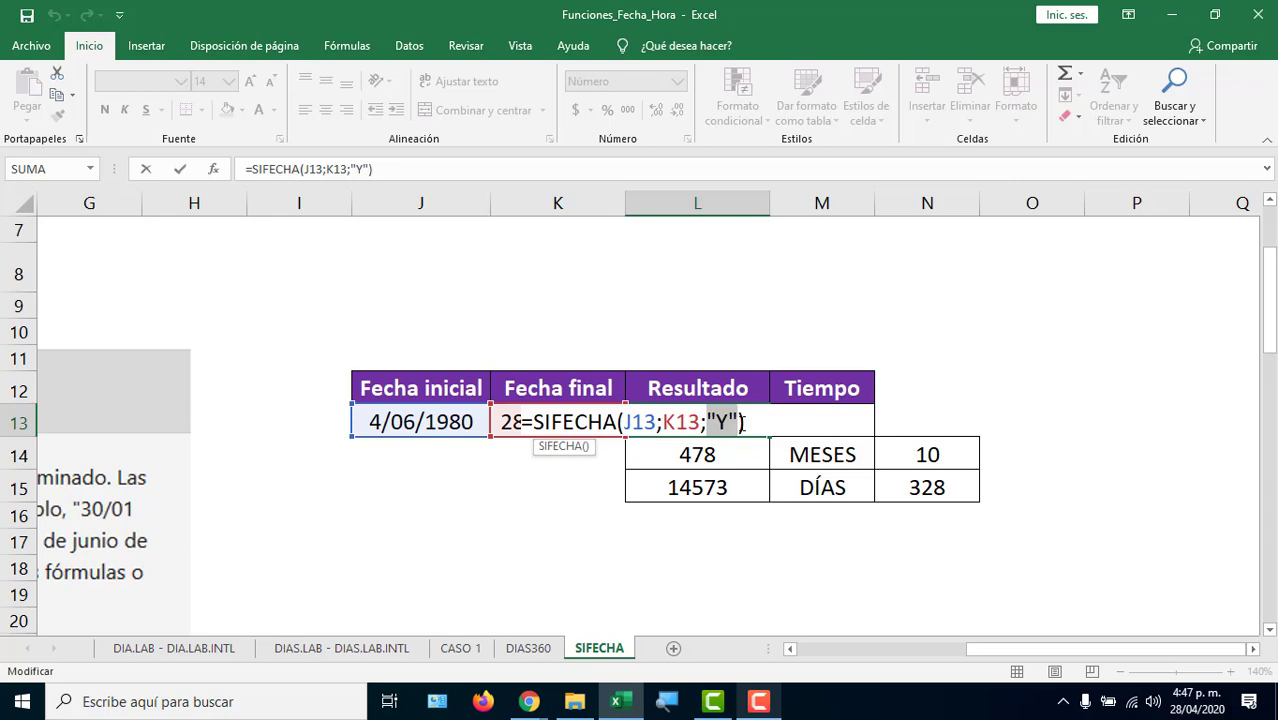
# Review the SIFECHA syntax, argument descriptions and unit codes, return to the results table and close the L13 formula.
pyautogui.moveTo(1000, 648); pyautogui.dragTo(830, 648)
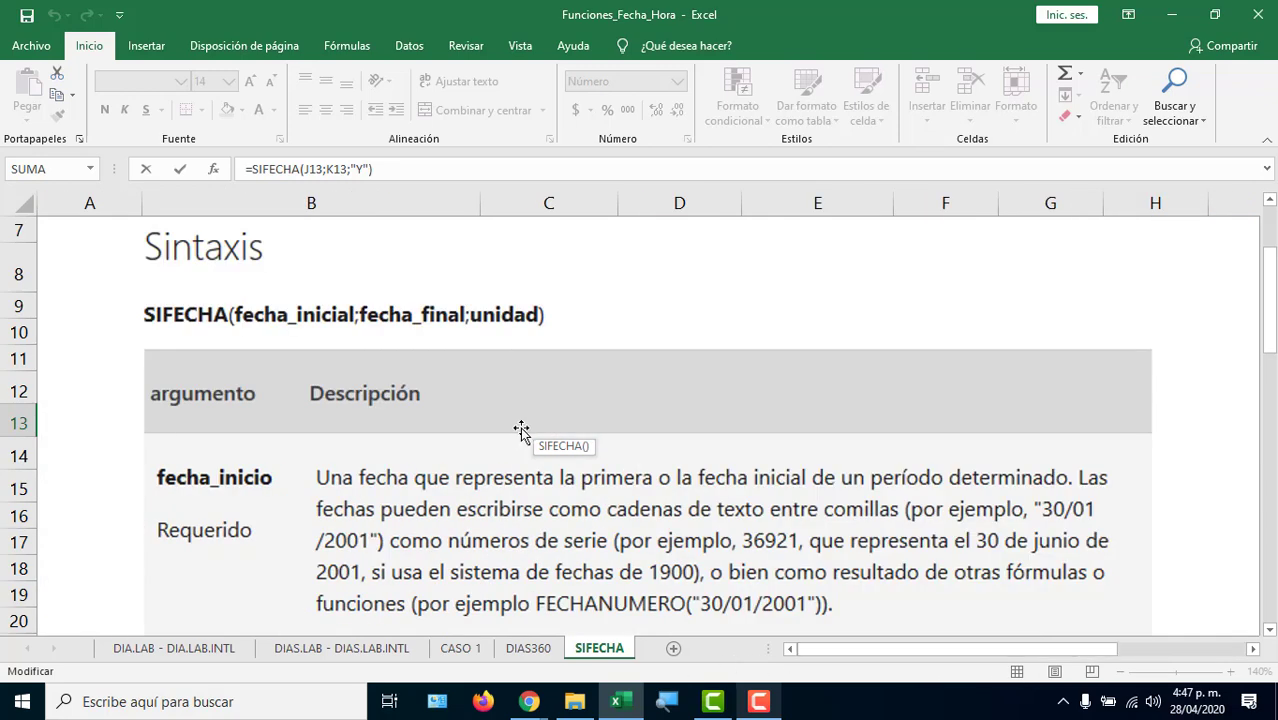
pyautogui.scroll(-3, 521, 430)
pyautogui.scroll(1, 408, 362)
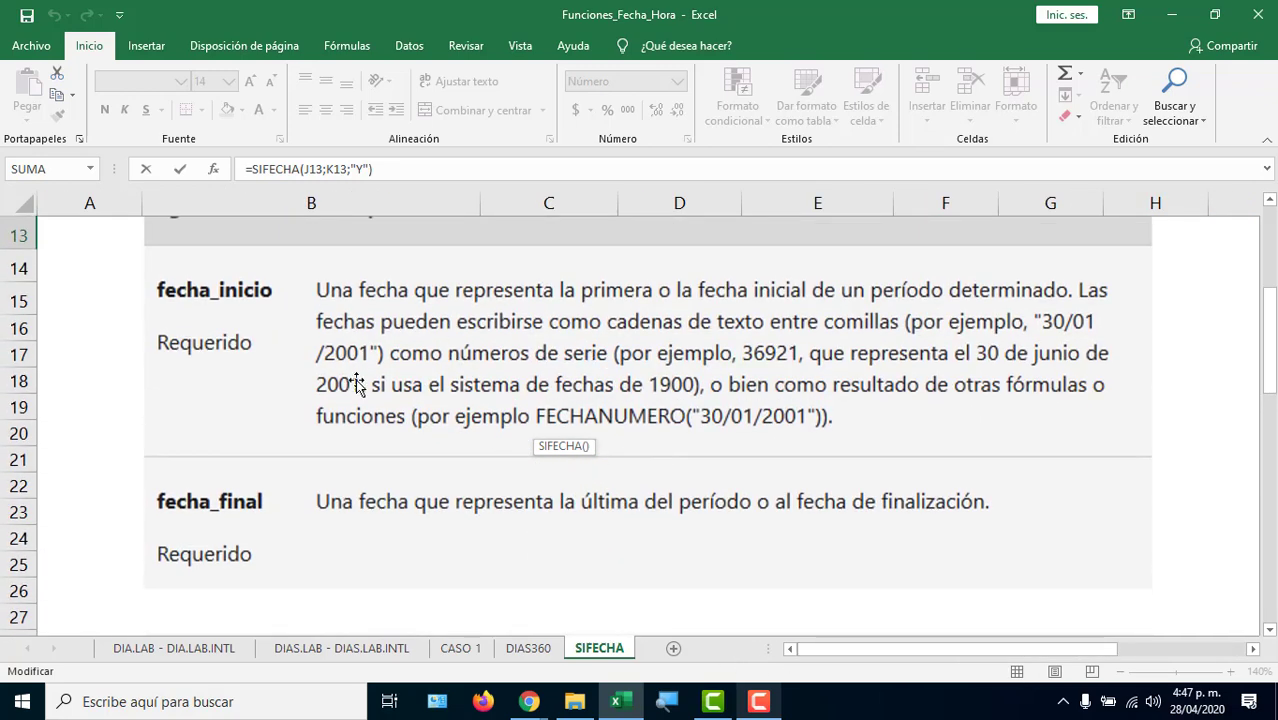
pyautogui.scroll(-1, 393, 447)
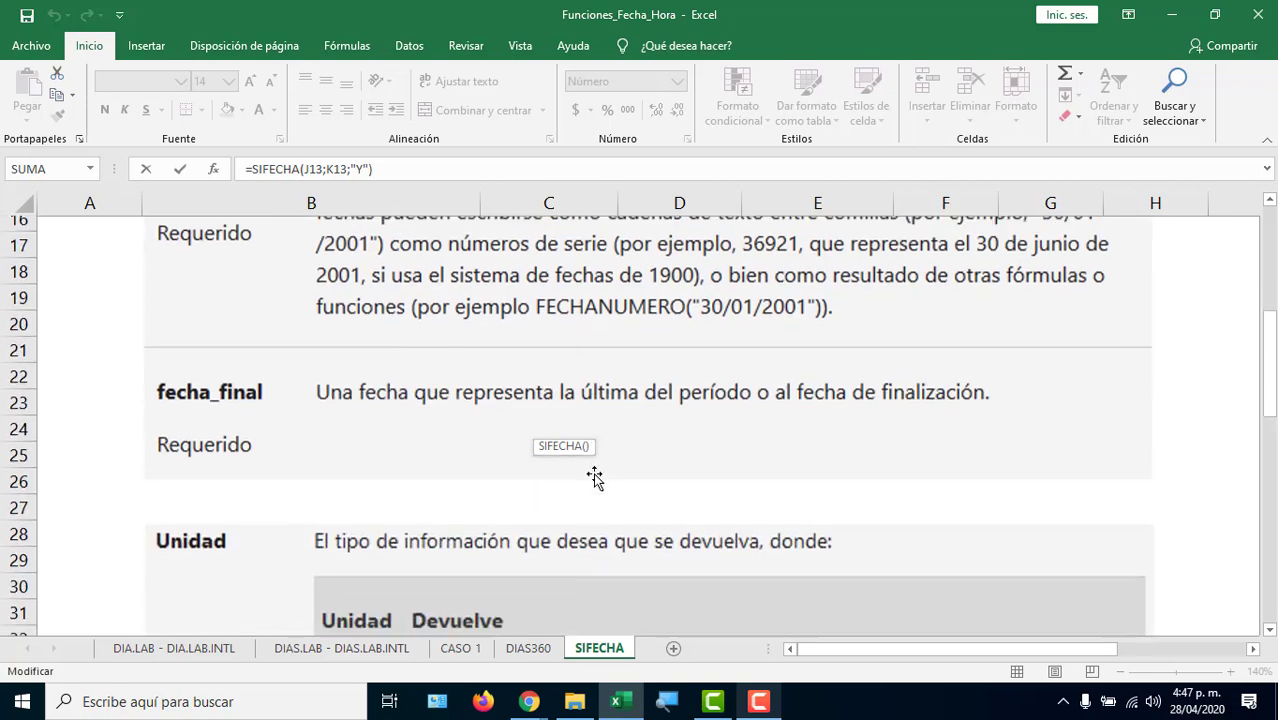
pyautogui.scroll(-12, 595, 478)
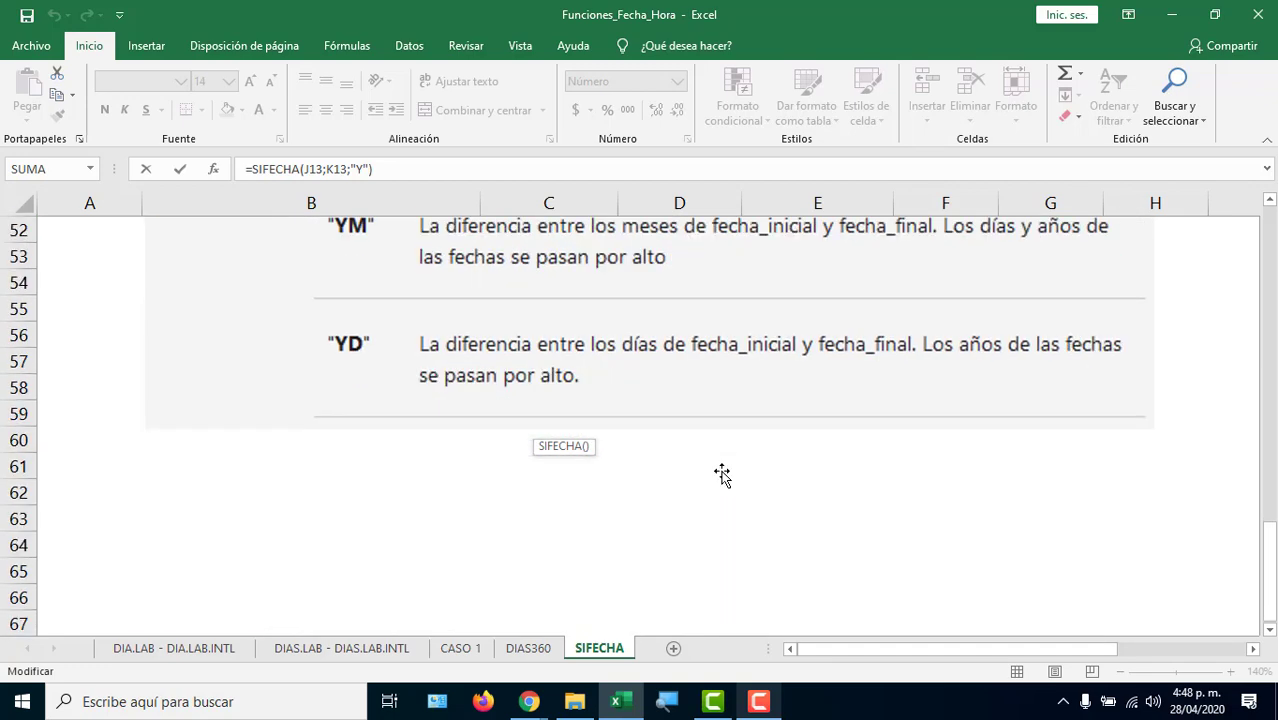
pyautogui.scroll(17, 722, 474)
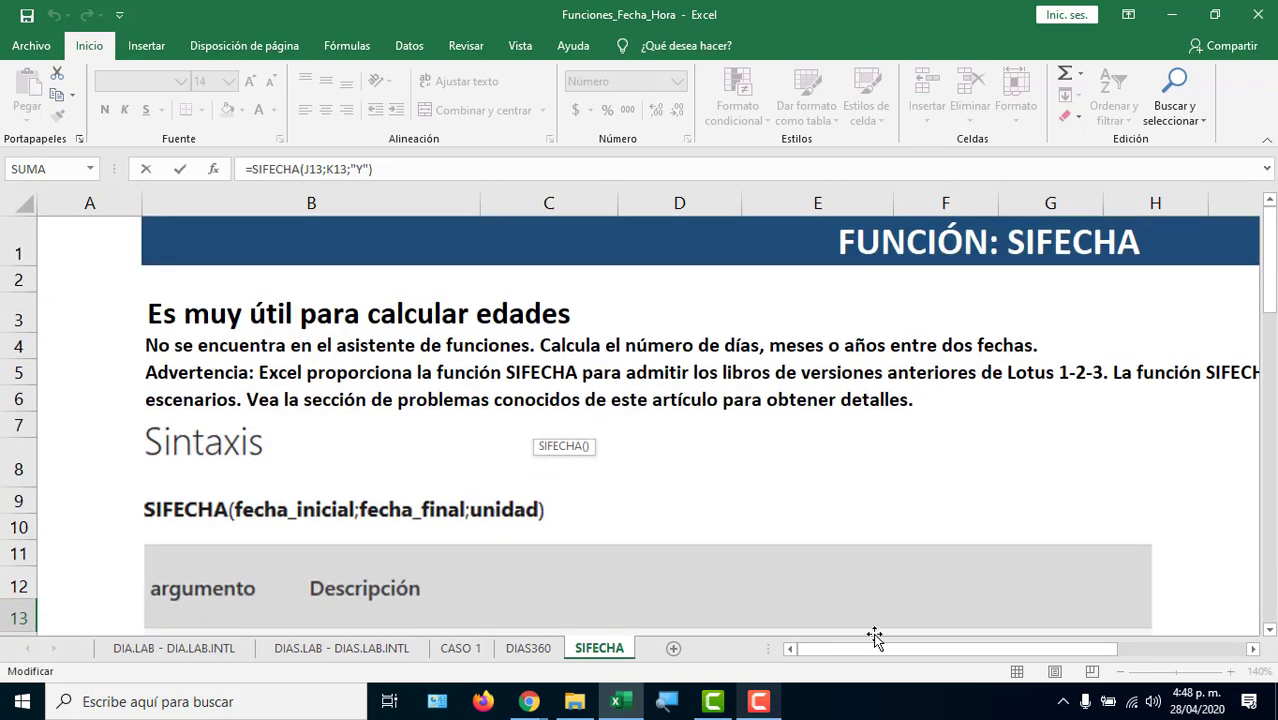
pyautogui.moveTo(875, 645); pyautogui.dragTo(1003, 648)
pyautogui.scroll(-2, 1190, 554)
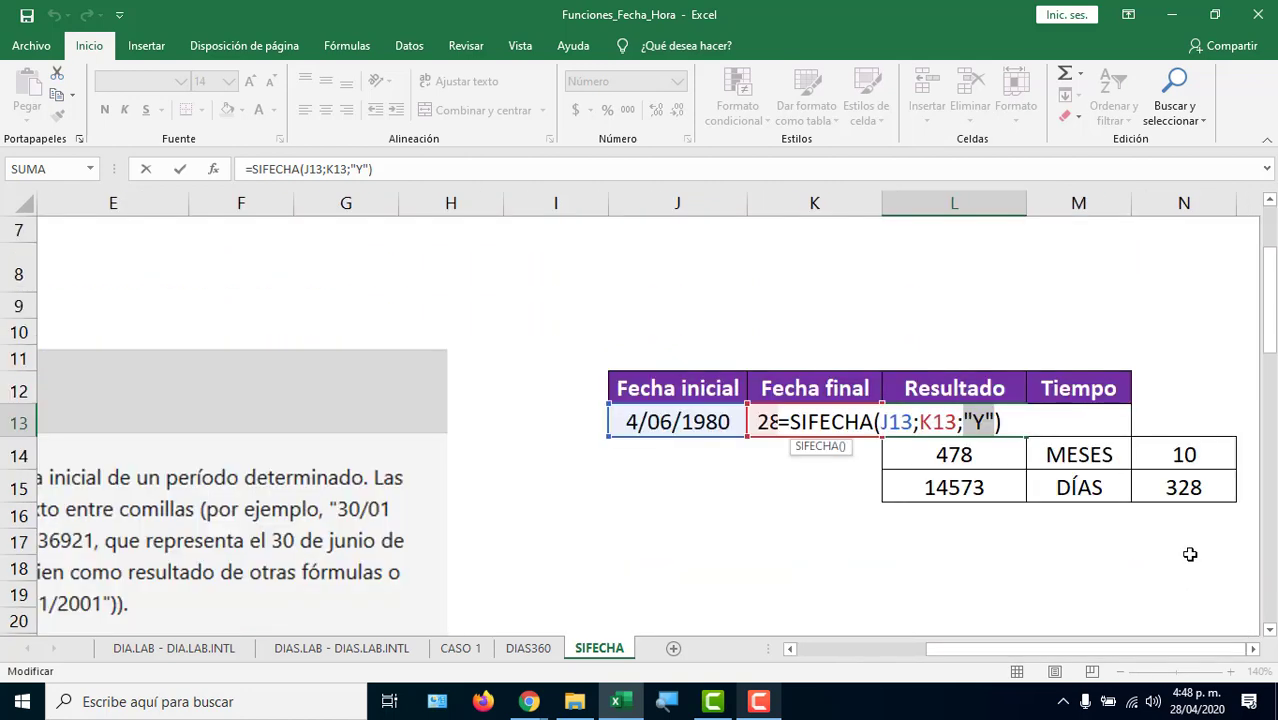
pyautogui.press('Return')
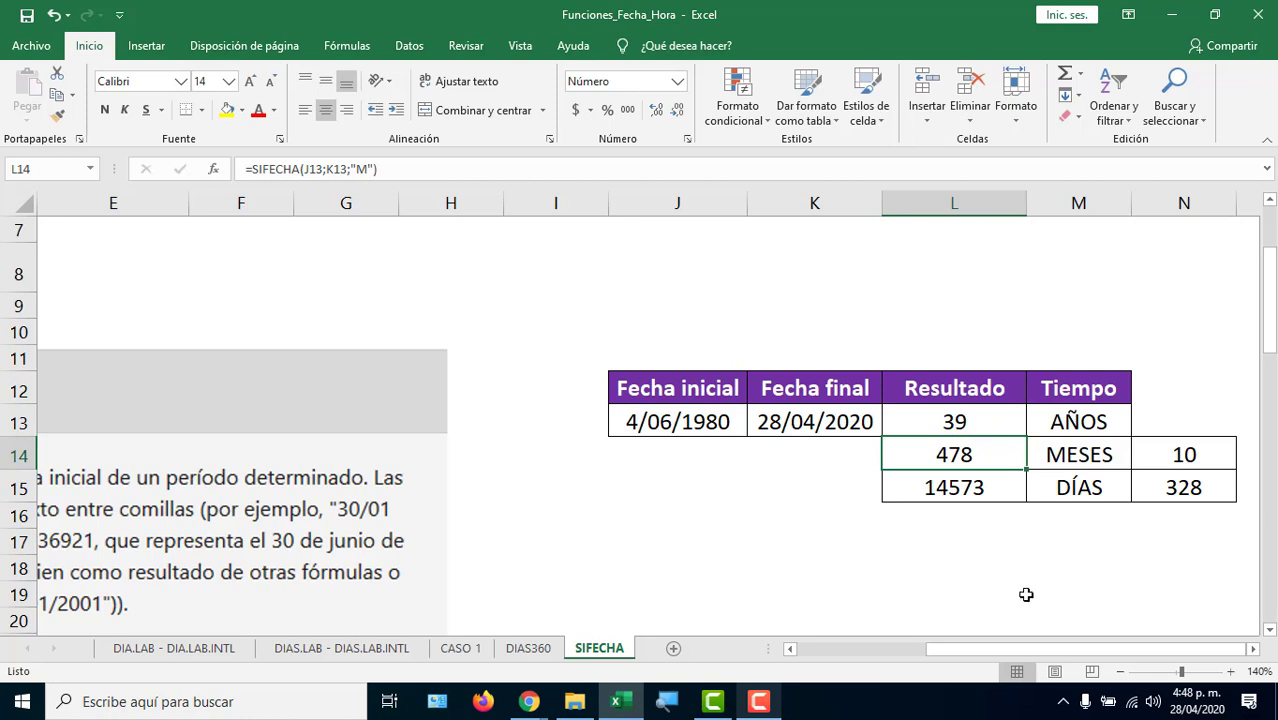
# Enter the current date in L17 with the formula =HOY().
pyautogui.click(1256, 652)
pyautogui.click(1256, 652)
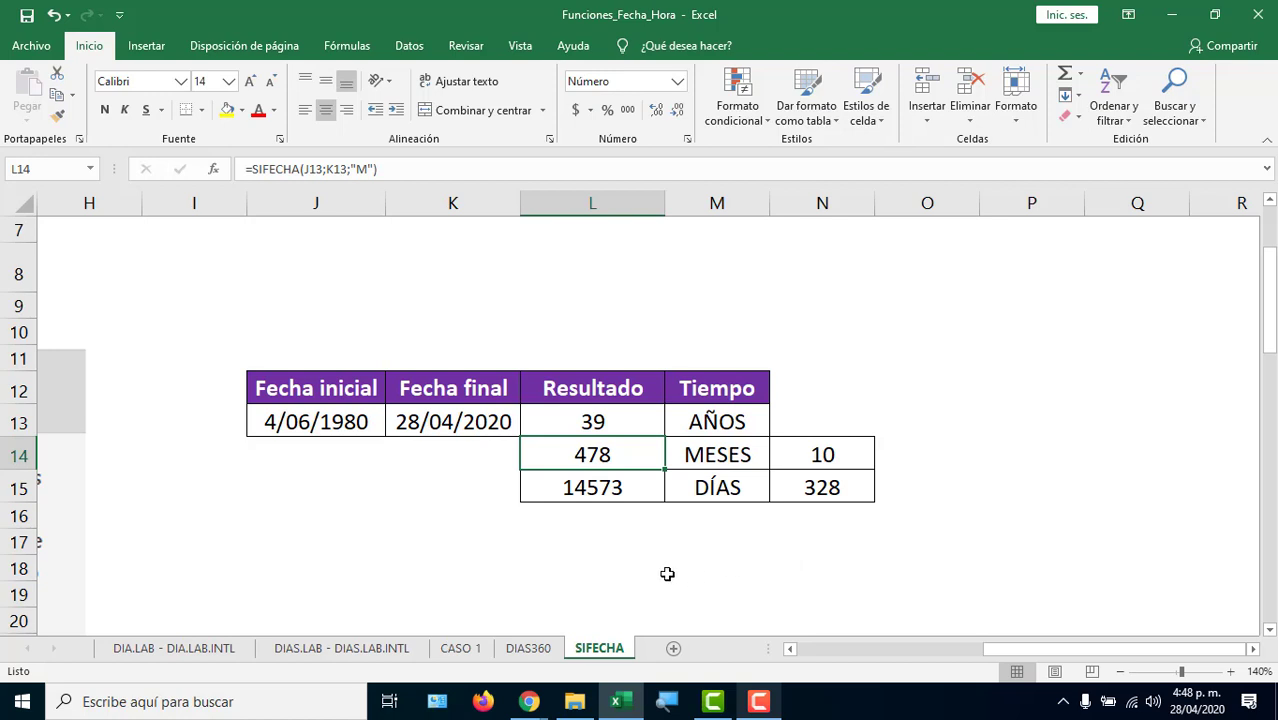
pyautogui.click(587, 569)
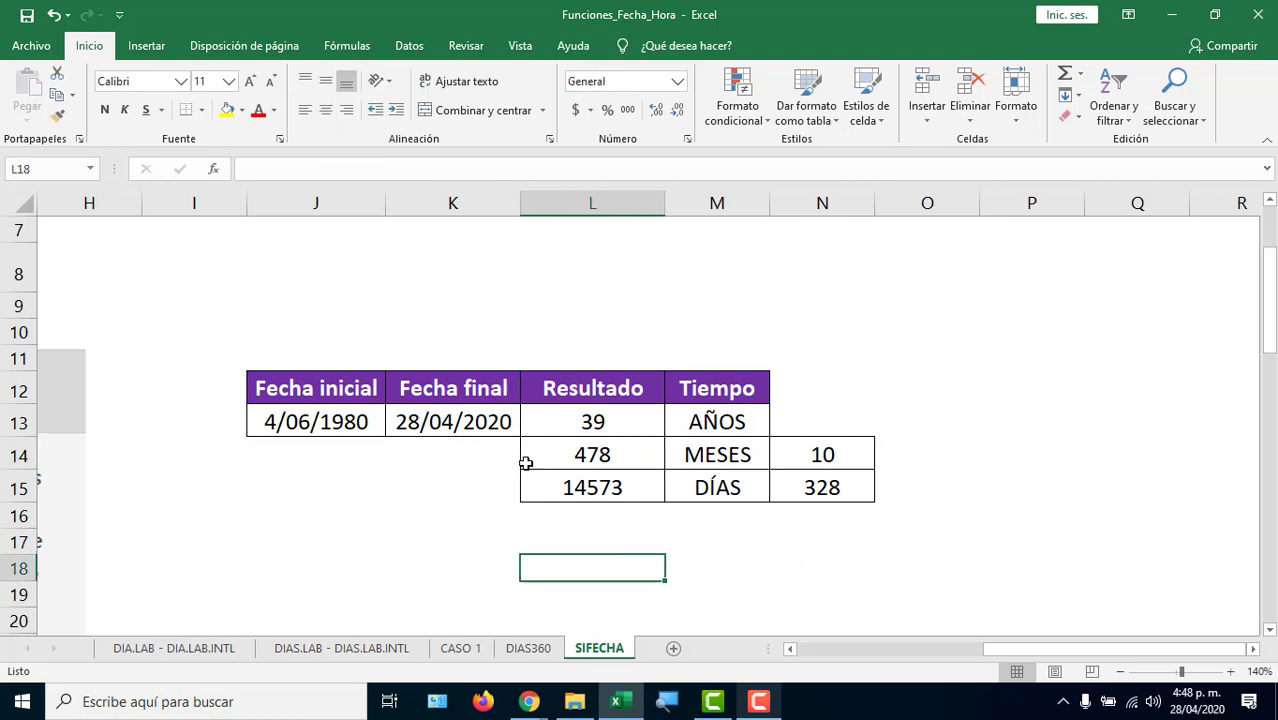
pyautogui.click(592, 540)
pyautogui.write('=HOY(')
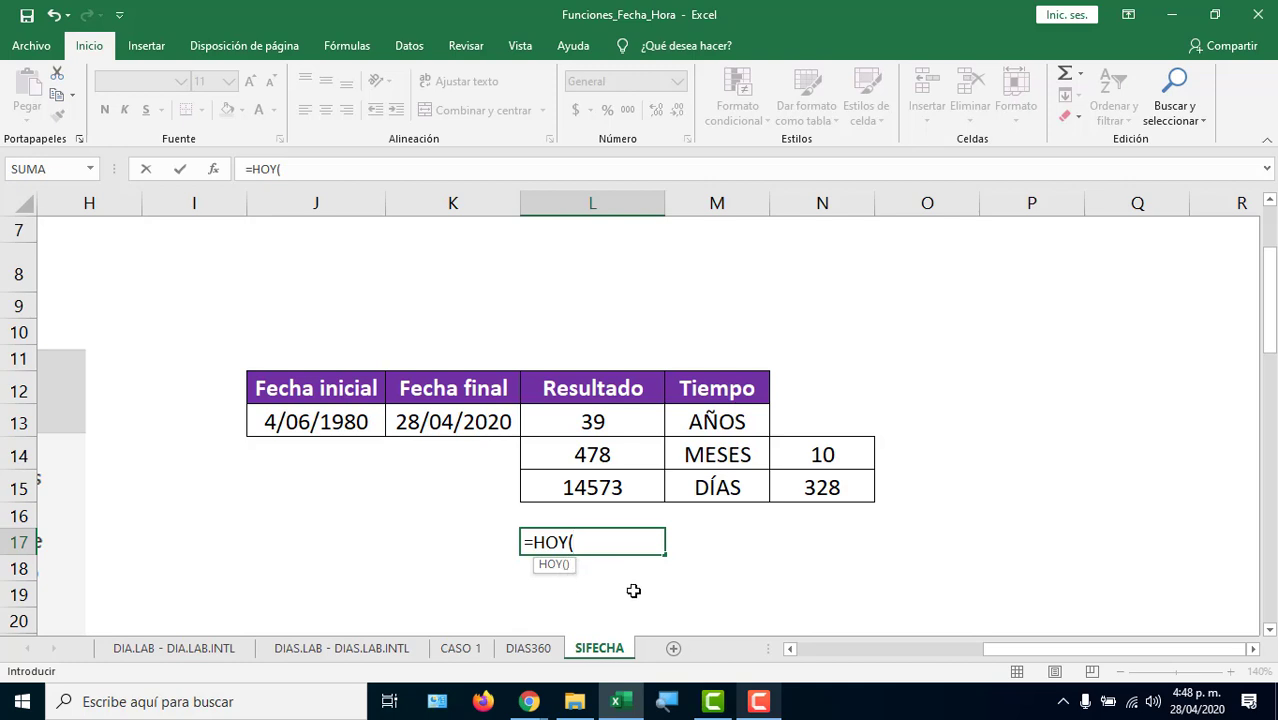
pyautogui.write(')')
pyautogui.press('Return')
# Increase the font size of the date in L17 to 20.
pyautogui.click(588, 540)
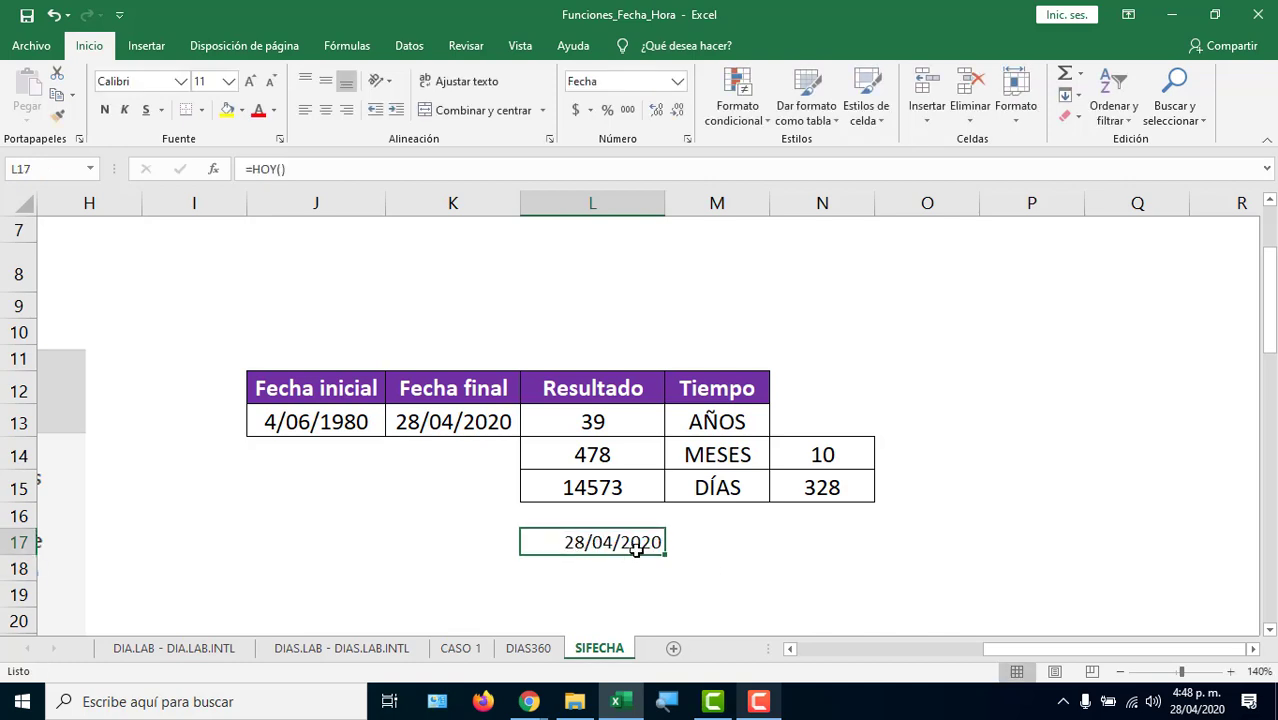
pyautogui.click(250, 81)
pyautogui.click(250, 81)
pyautogui.click(250, 81)
pyautogui.click(250, 81)
pyautogui.click(250, 81)
# Remove and re-enter the empty parentheses of the HOY formula in L17.
pyautogui.doubleClick(630, 556)
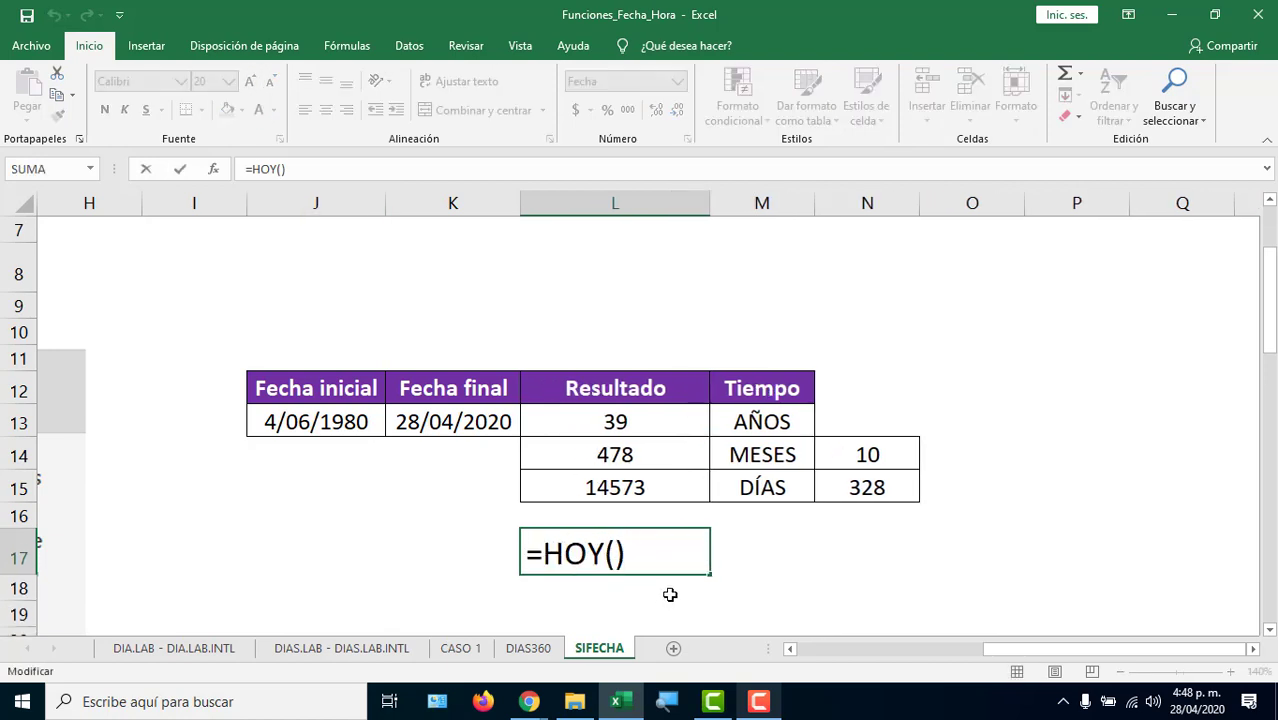
pyautogui.press('BackSpace')
pyautogui.press('BackSpace')
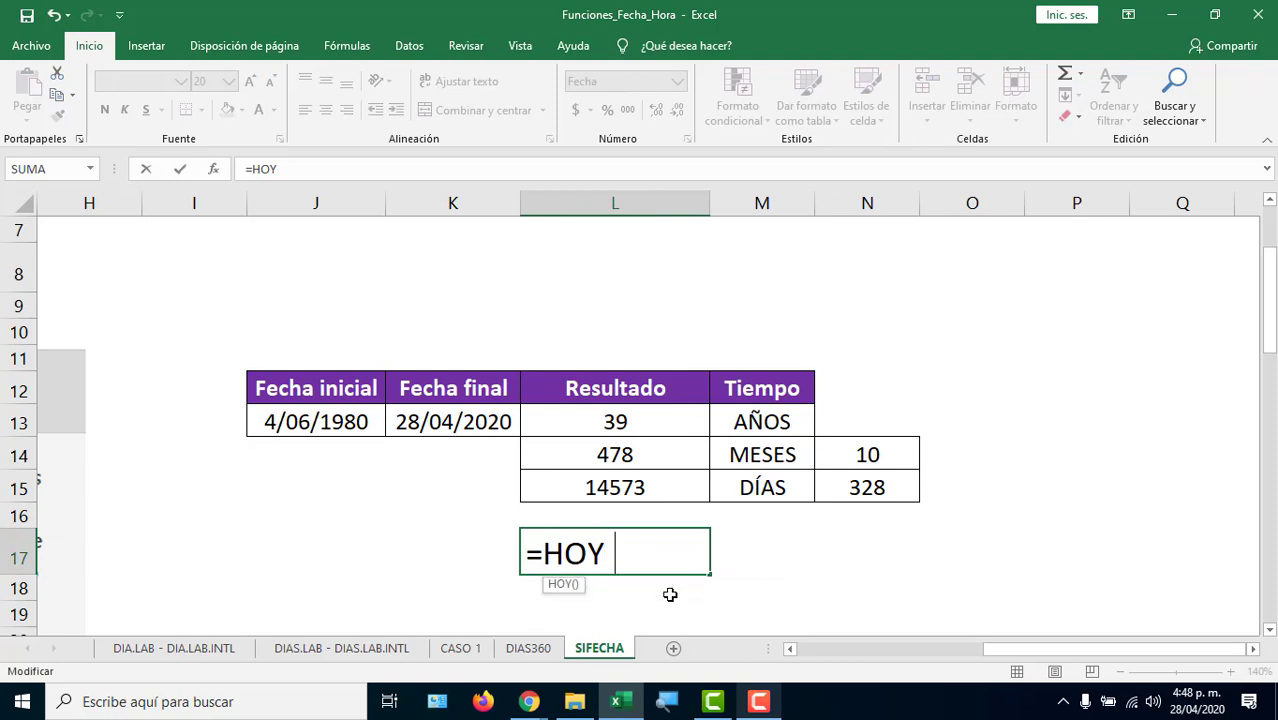
pyautogui.write(')')
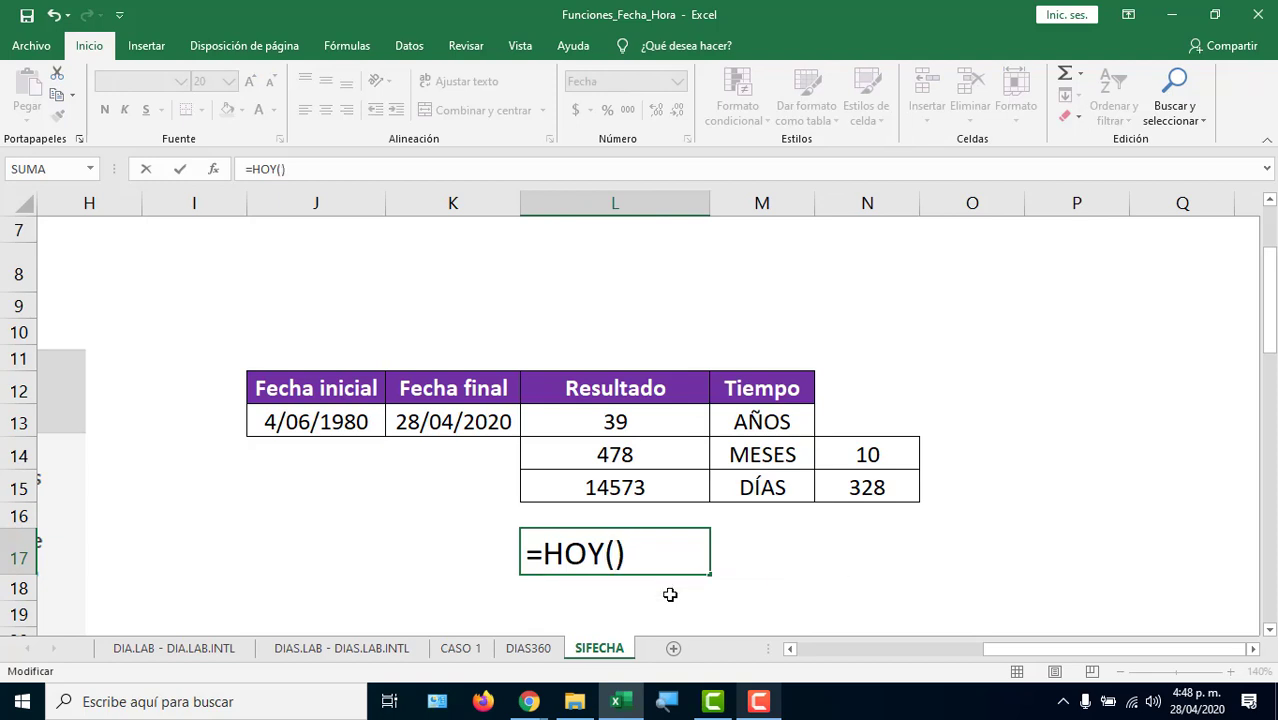
pyautogui.press('Return')
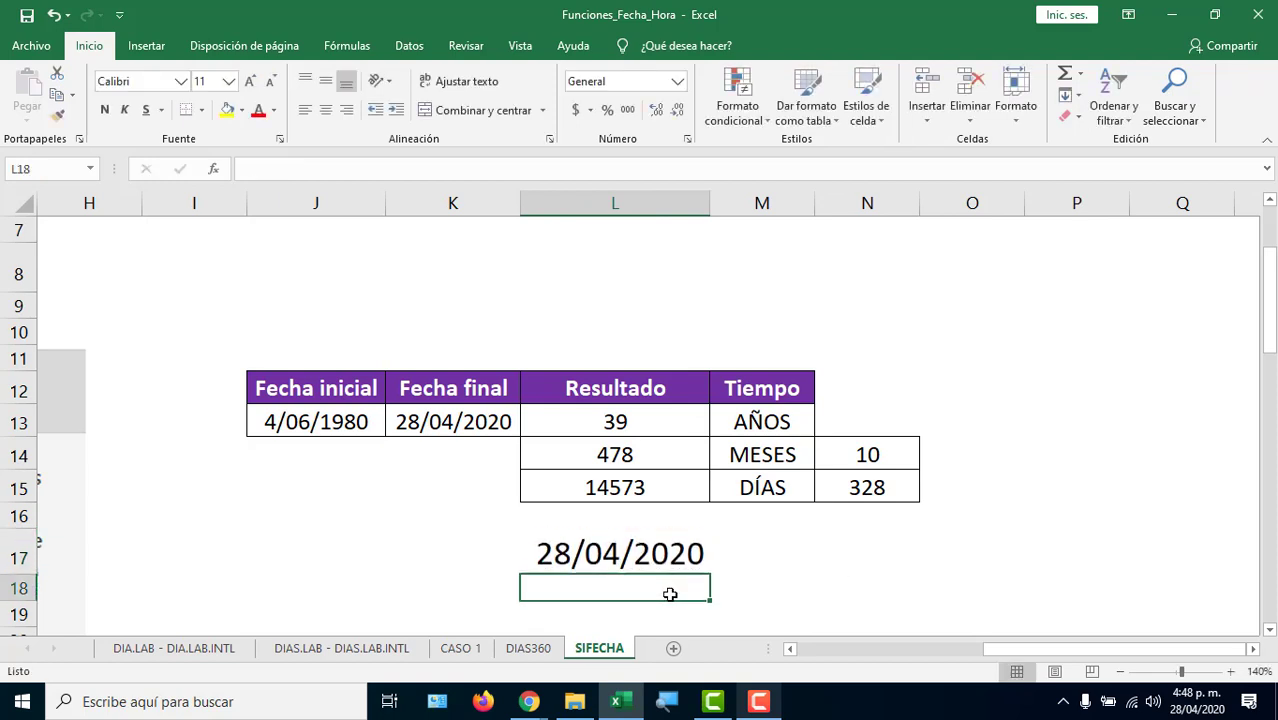
# Enter the current date and time in L18 with the formula =AHORA().
pyautogui.write('=AHOR')
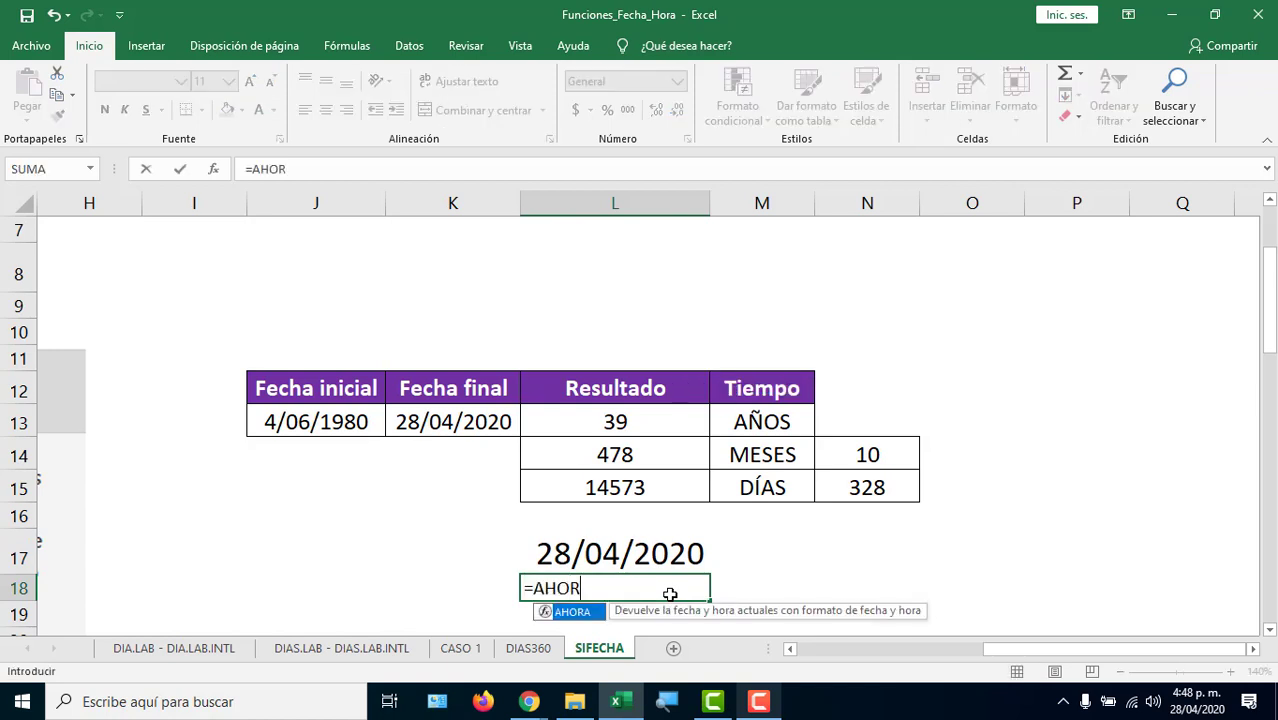
pyautogui.write('A()')
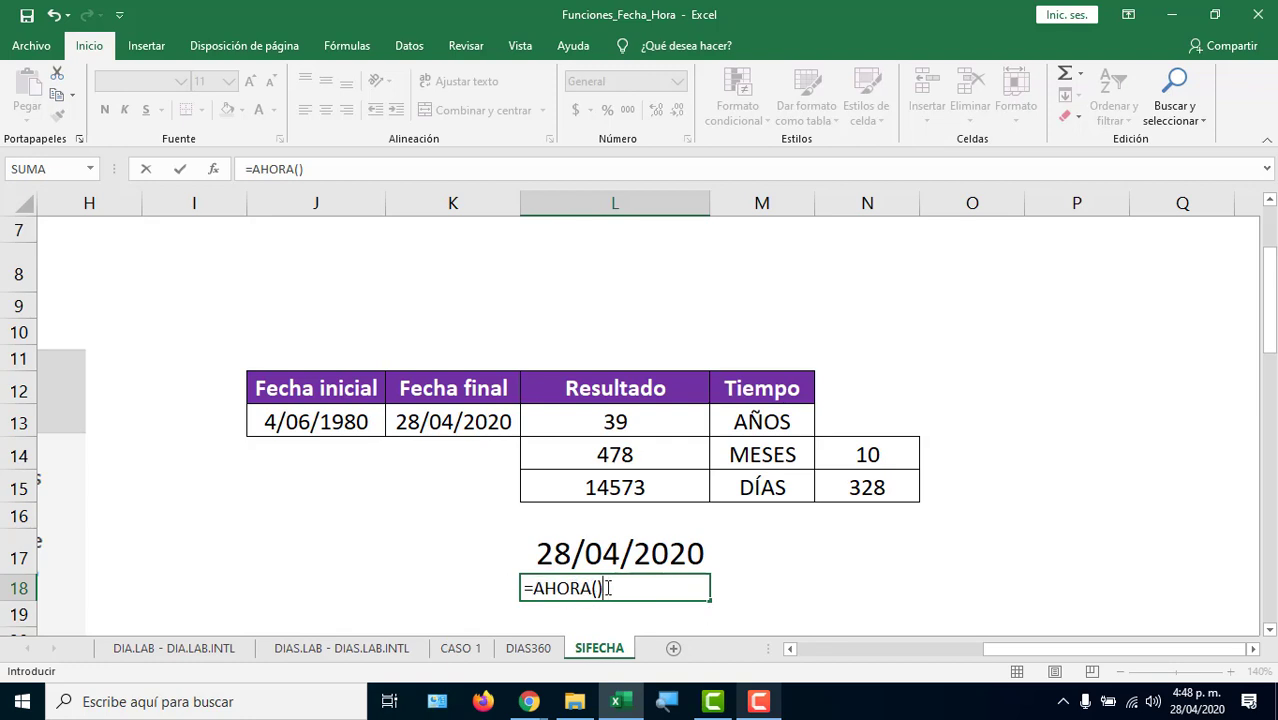
pyautogui.press('Return')
# Try copying L17's formatting to L18 with column L widened, and undo both changes.
pyautogui.click(655, 562)
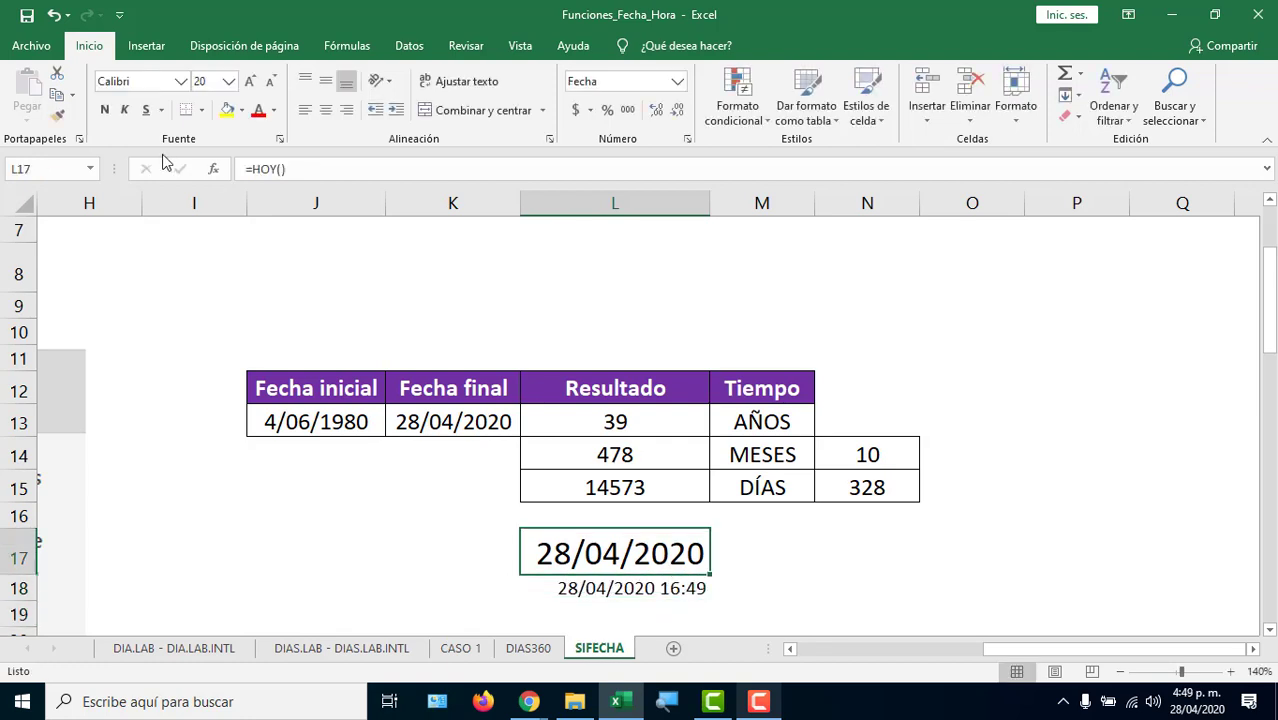
pyautogui.click(57, 115)
pyautogui.click(650, 588)
pyautogui.scroll(-2, 792, 543)
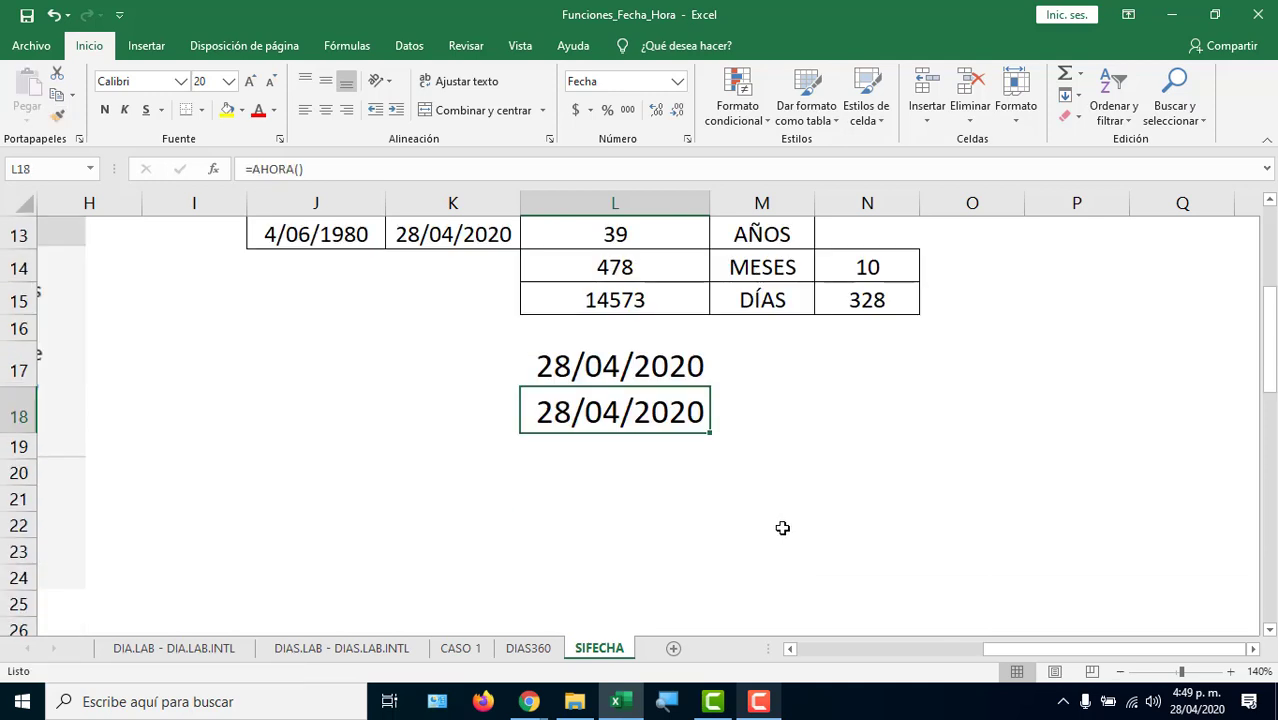
pyautogui.moveTo(710, 203); pyautogui.dragTo(825, 197)
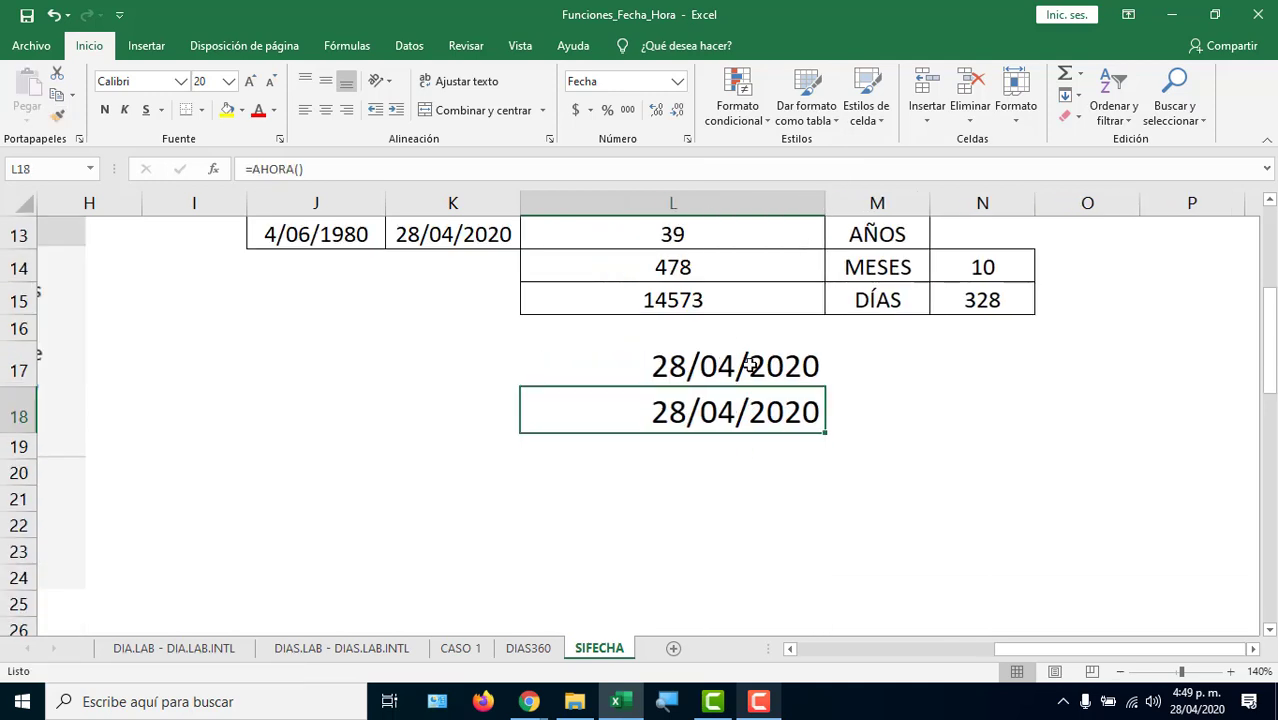
pyautogui.doubleClick(758, 405)
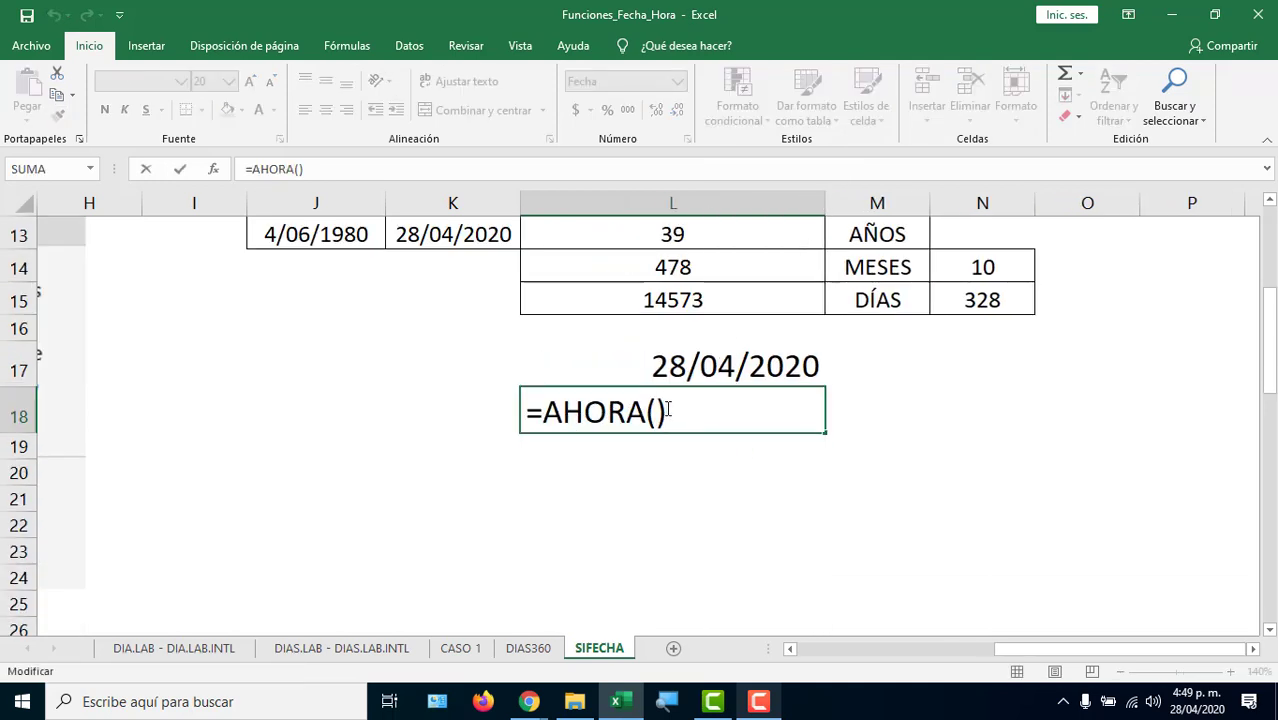
pyautogui.press('Return')
pyautogui.click(660, 407)
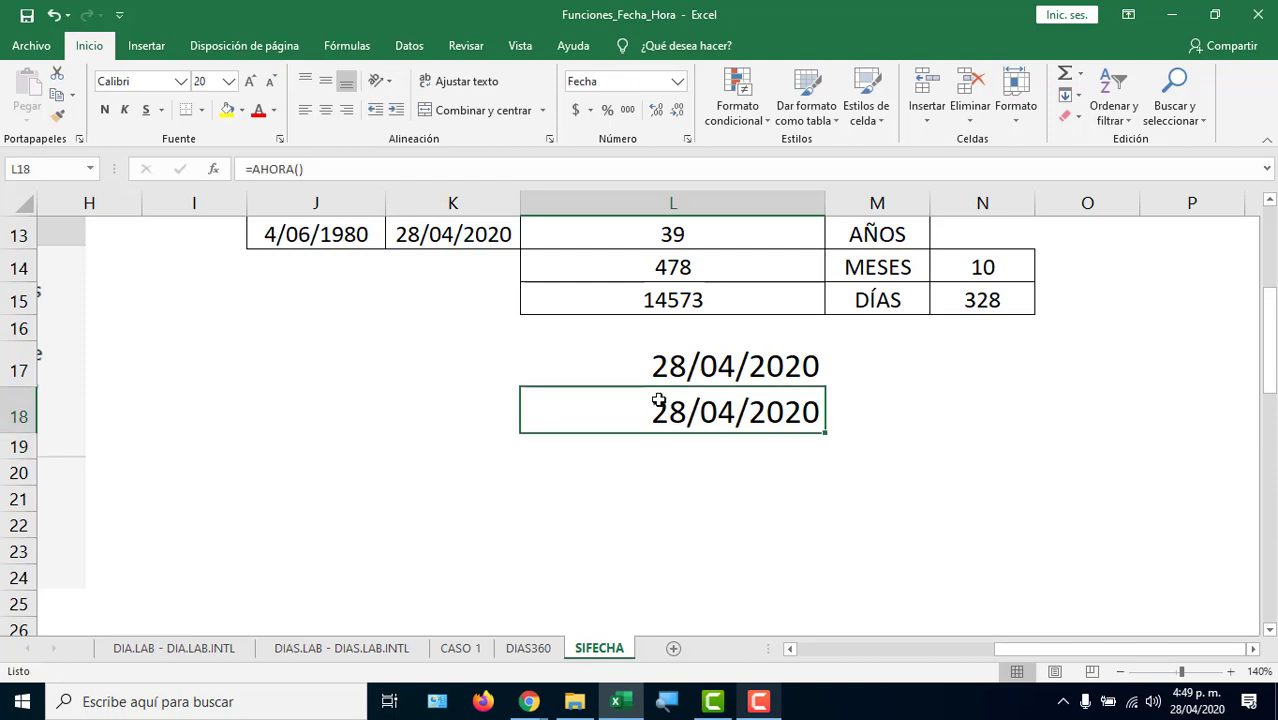
pyautogui.click(53, 15)
pyautogui.click(53, 15)
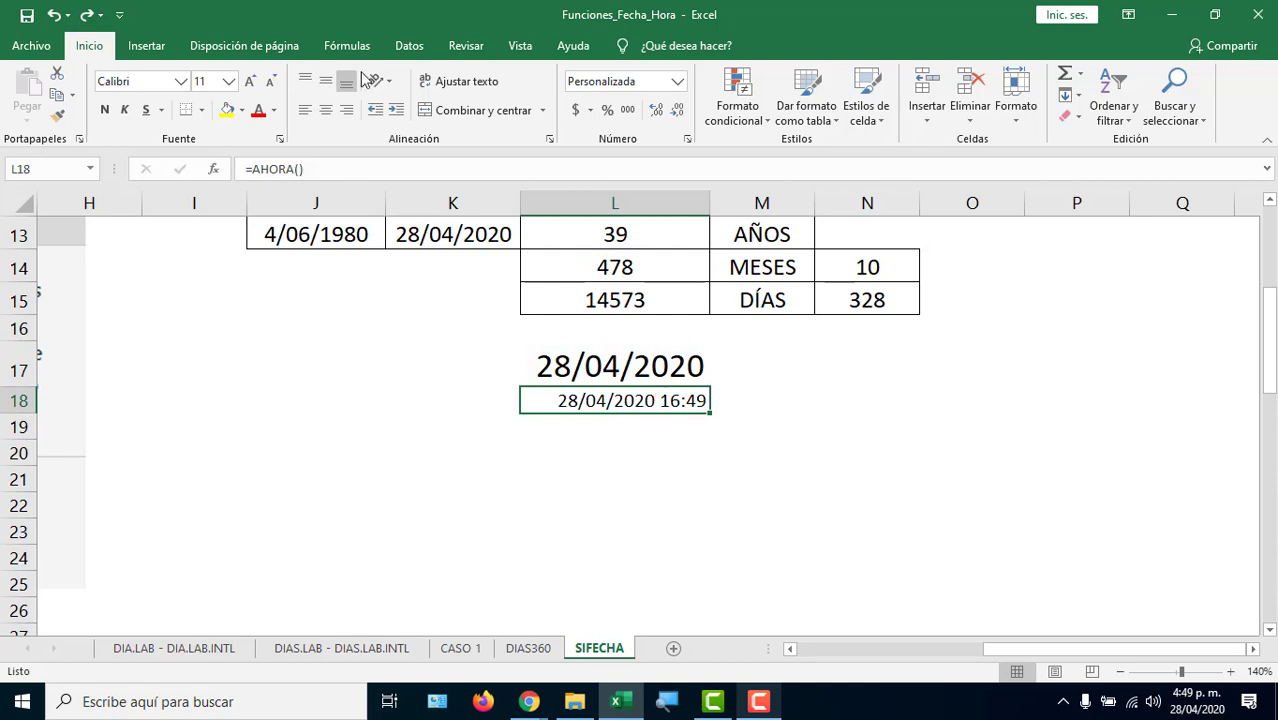
# Format the date and time in L18 as bold at font size 20 and widen column L to fit.
pyautogui.click(250, 81)
pyautogui.click(250, 81)
pyautogui.click(250, 81)
pyautogui.click(250, 81)
pyautogui.click(250, 81)
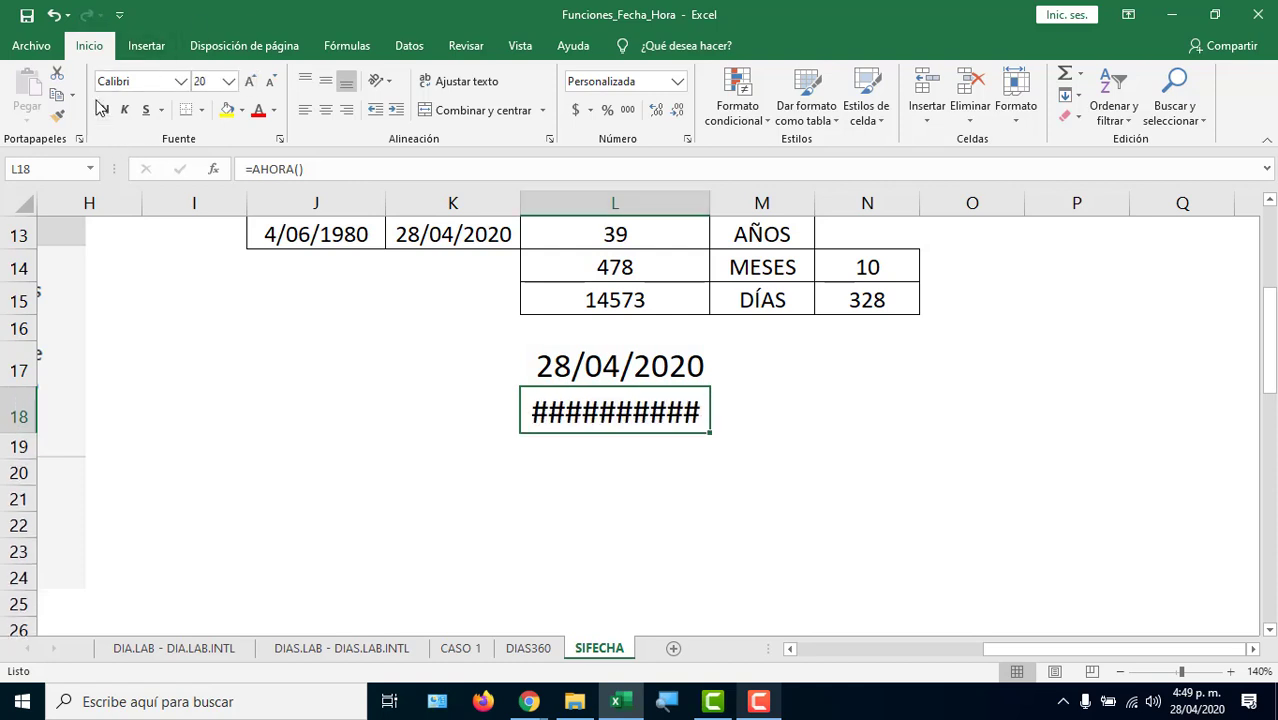
pyautogui.click(104, 109)
pyautogui.moveTo(711, 203); pyautogui.dragTo(808, 205)
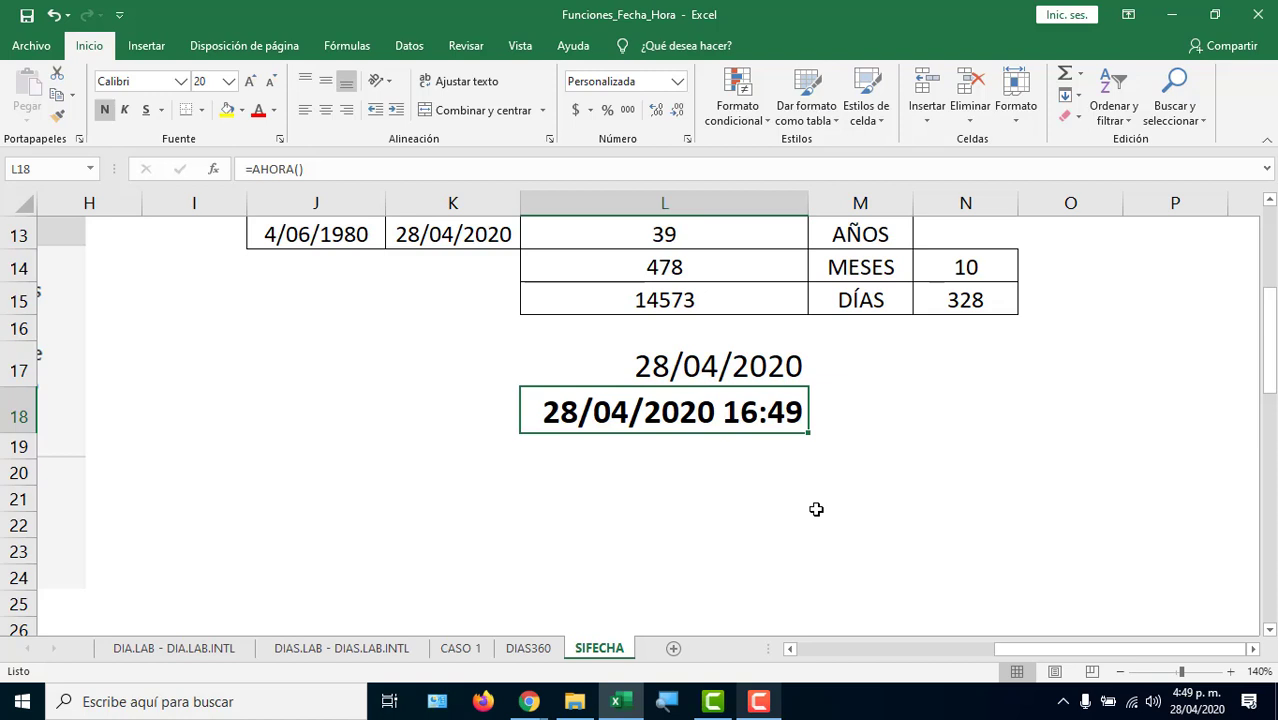
# Inspect the AHORA formula in L18 and compare its date and time with the system clock.
pyautogui.doubleClick(620, 414)
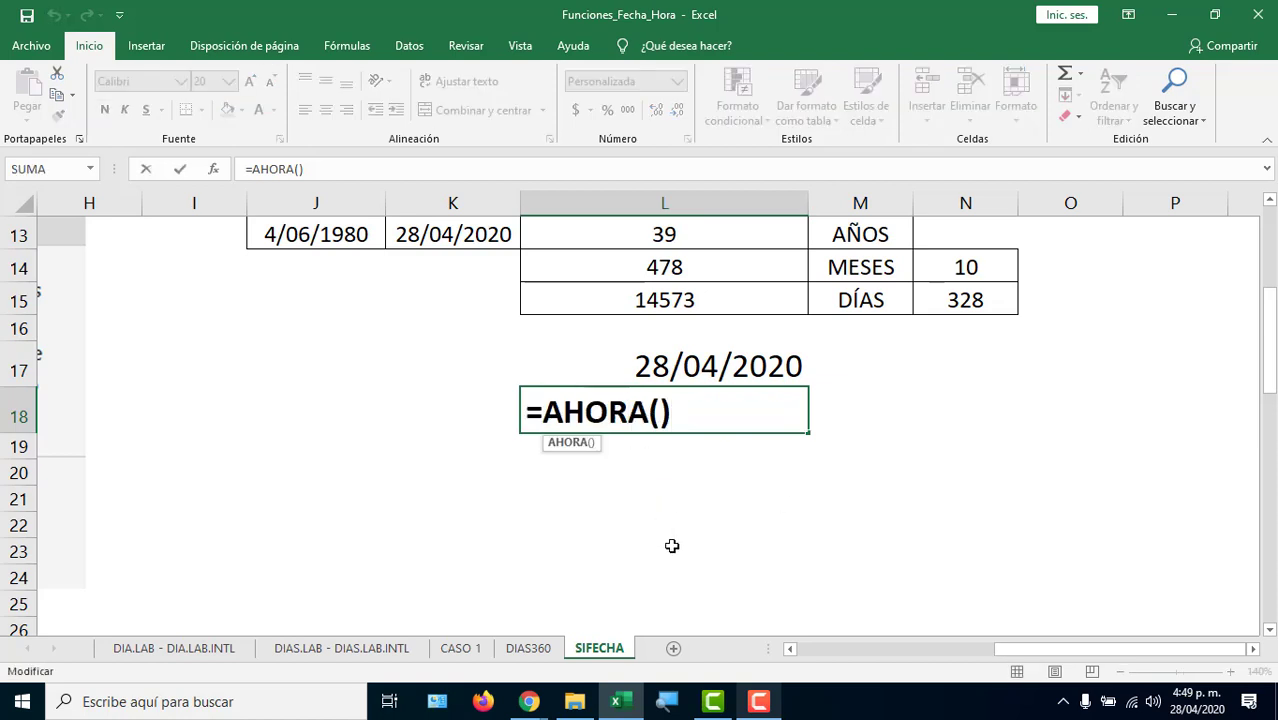
pyautogui.press('Return')
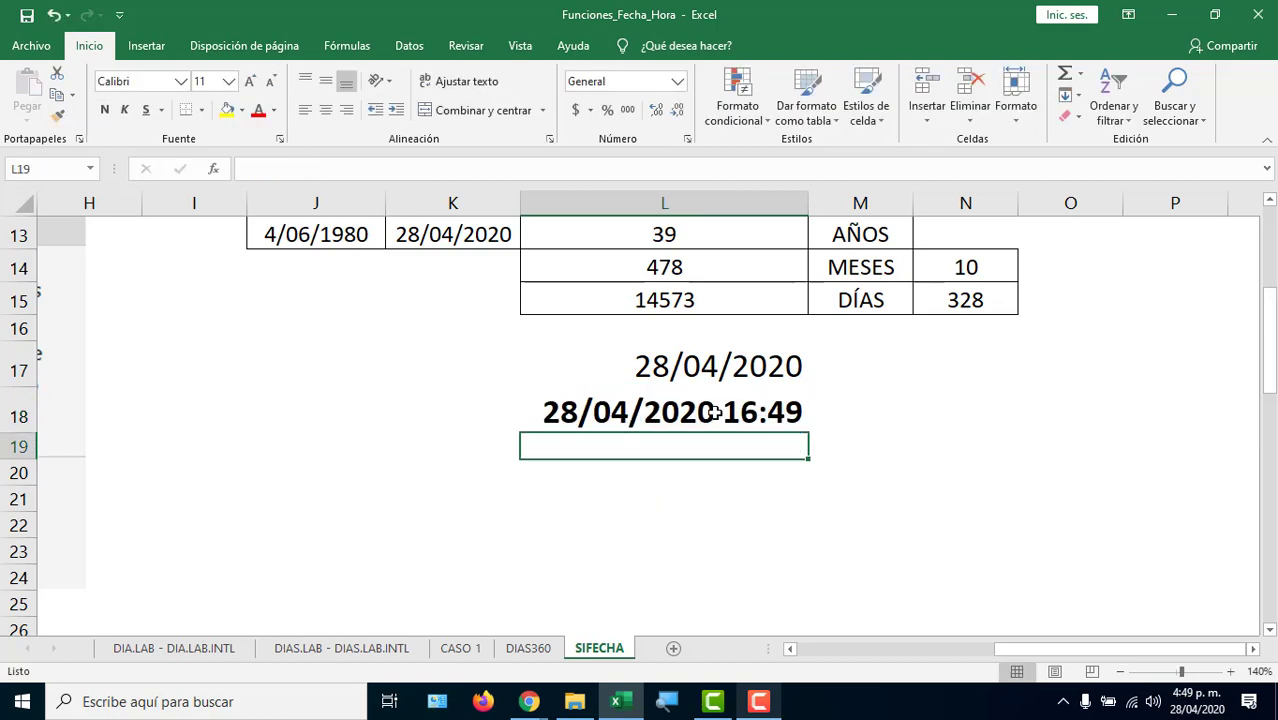
pyautogui.click(757, 412)
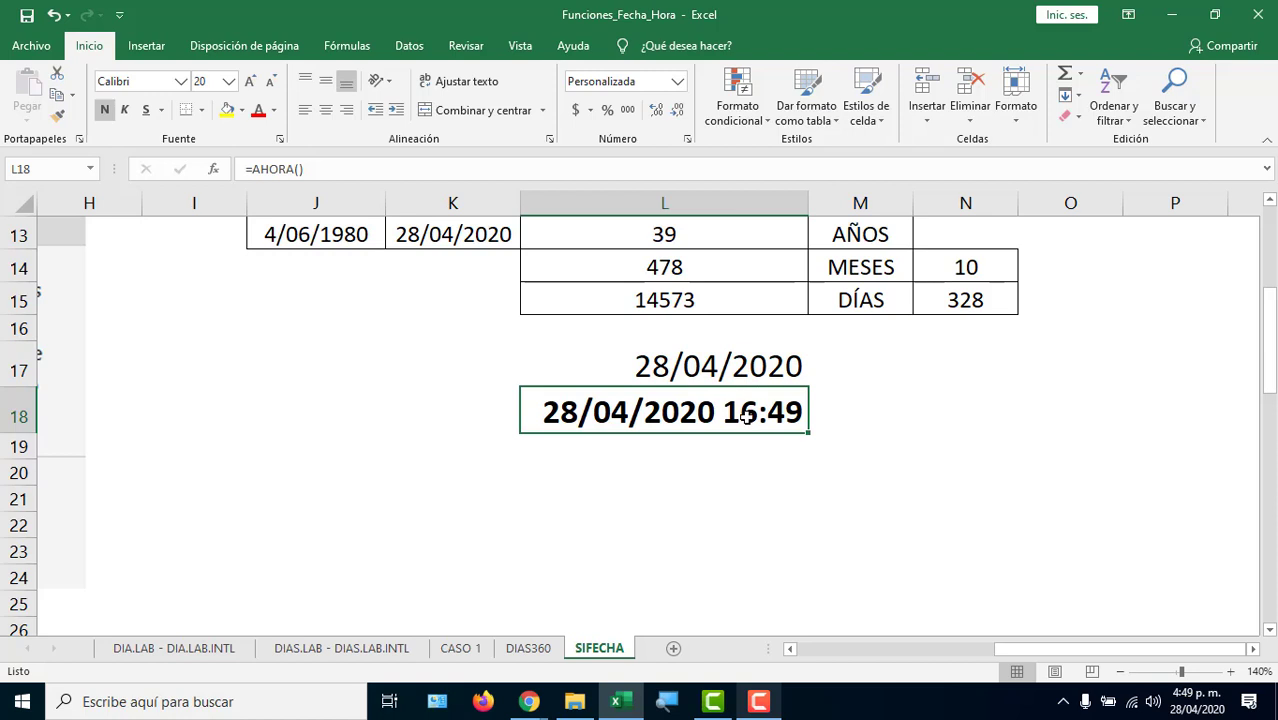
pyautogui.moveTo(1188, 704)
# Inspect the "YM" months formula in N14 of the results table.
pyautogui.scroll(1, 736, 405)
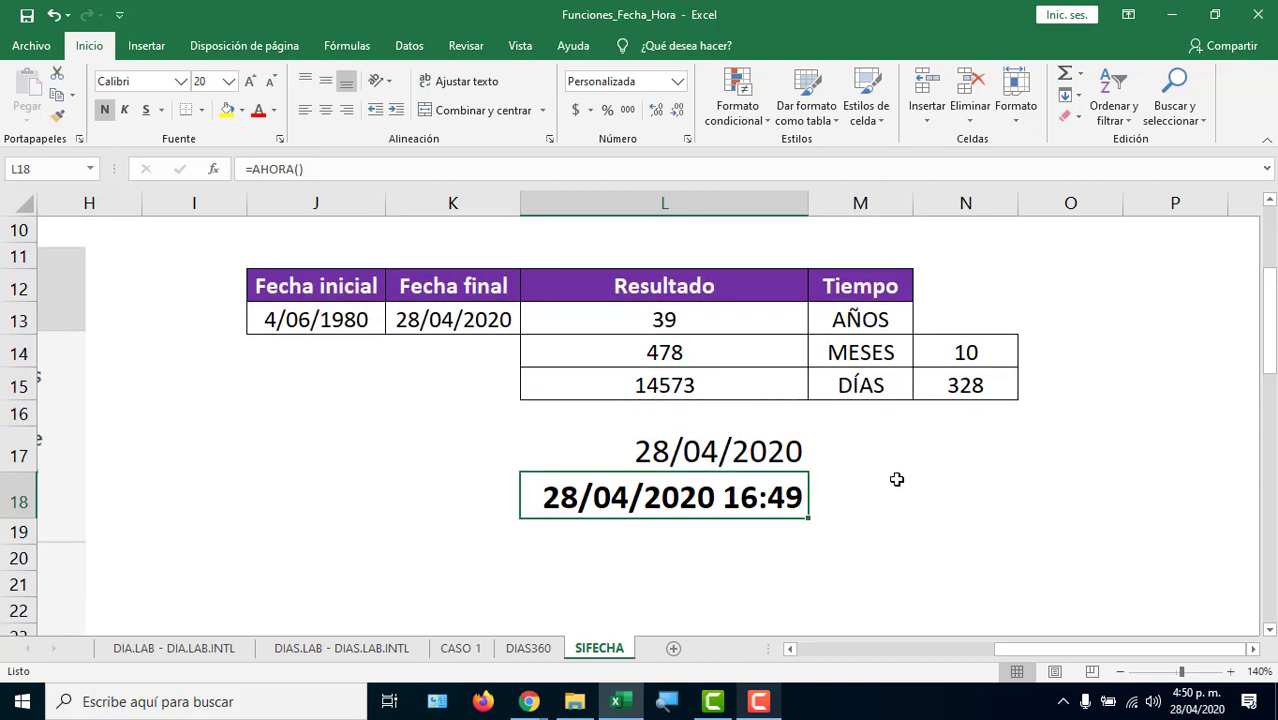
pyautogui.click(975, 354)
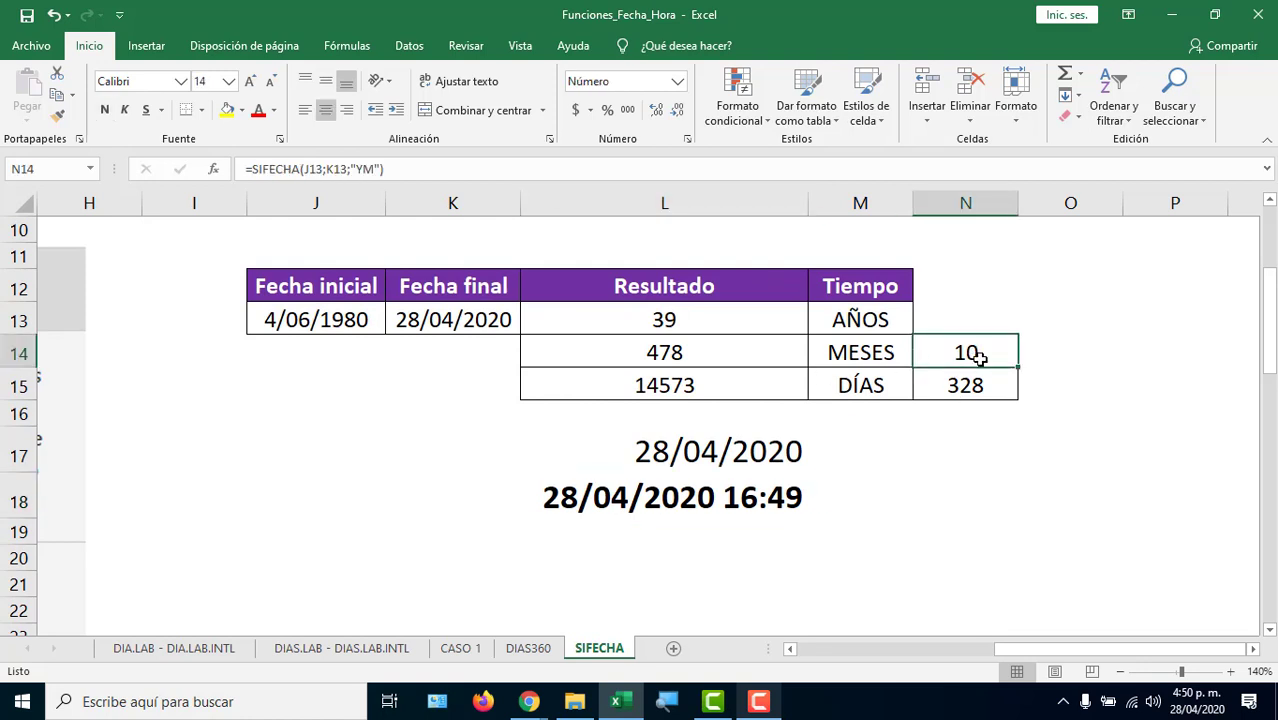
pyautogui.click(950, 447)
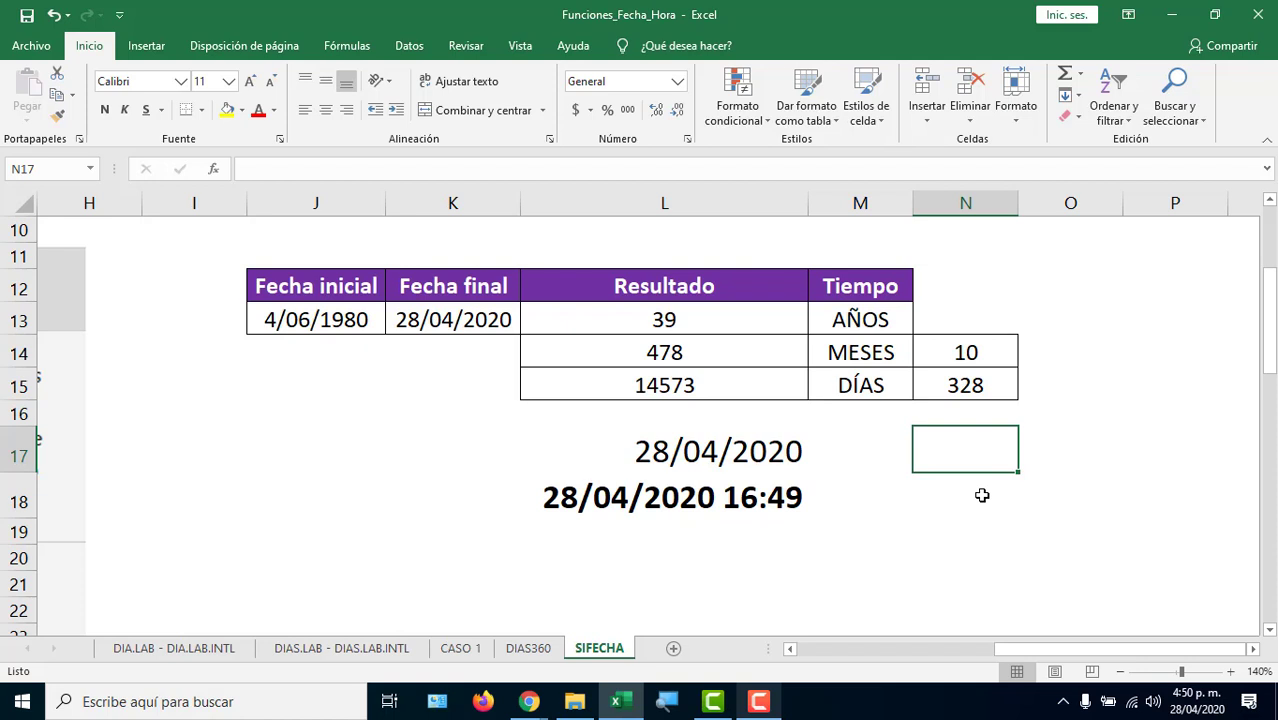
pyautogui.write('JUN')
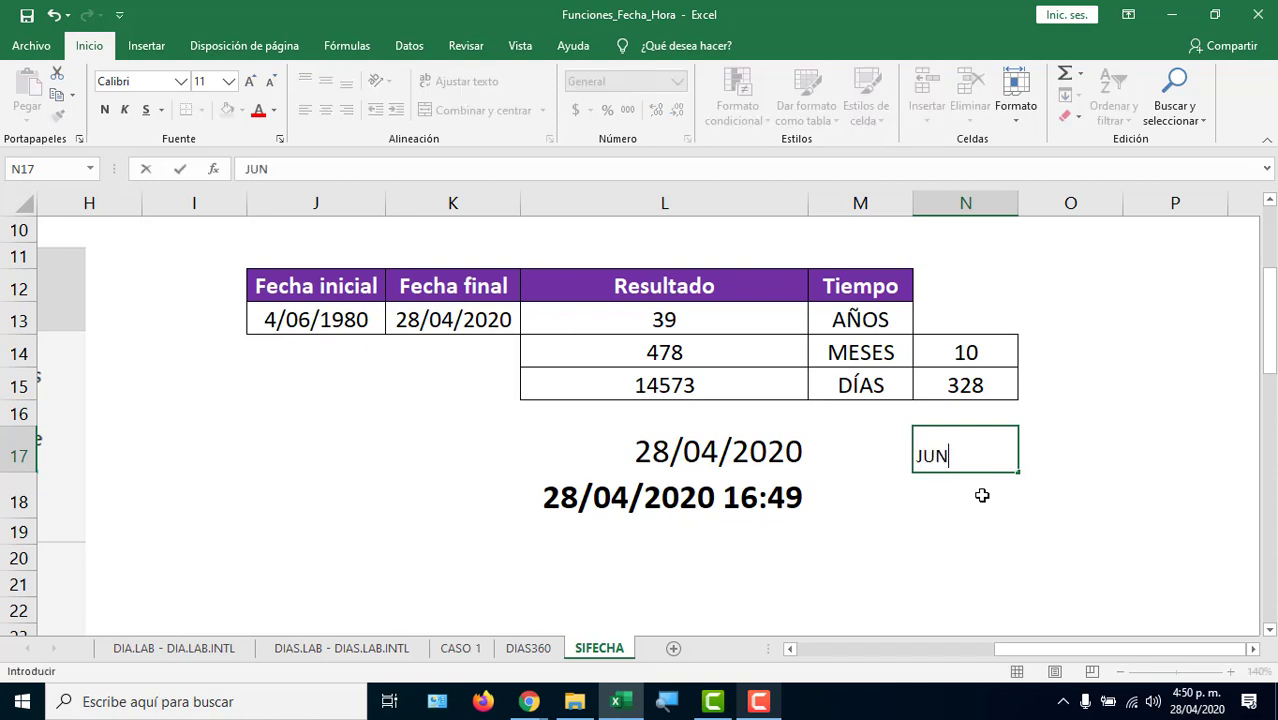
pyautogui.press('Escape')
# Enter the note "Junio - Abril" in O14 beside the "YM" months result and select both cells.
pyautogui.click(1051, 350)
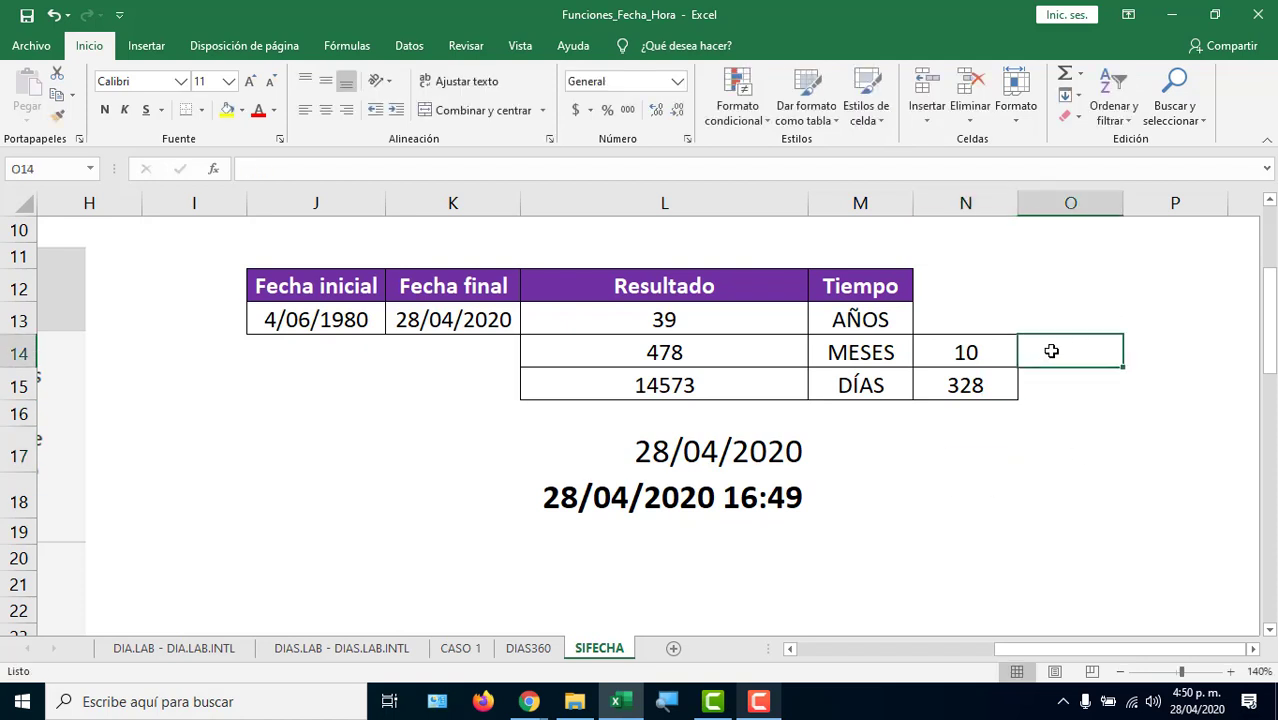
pyautogui.write('junio -')
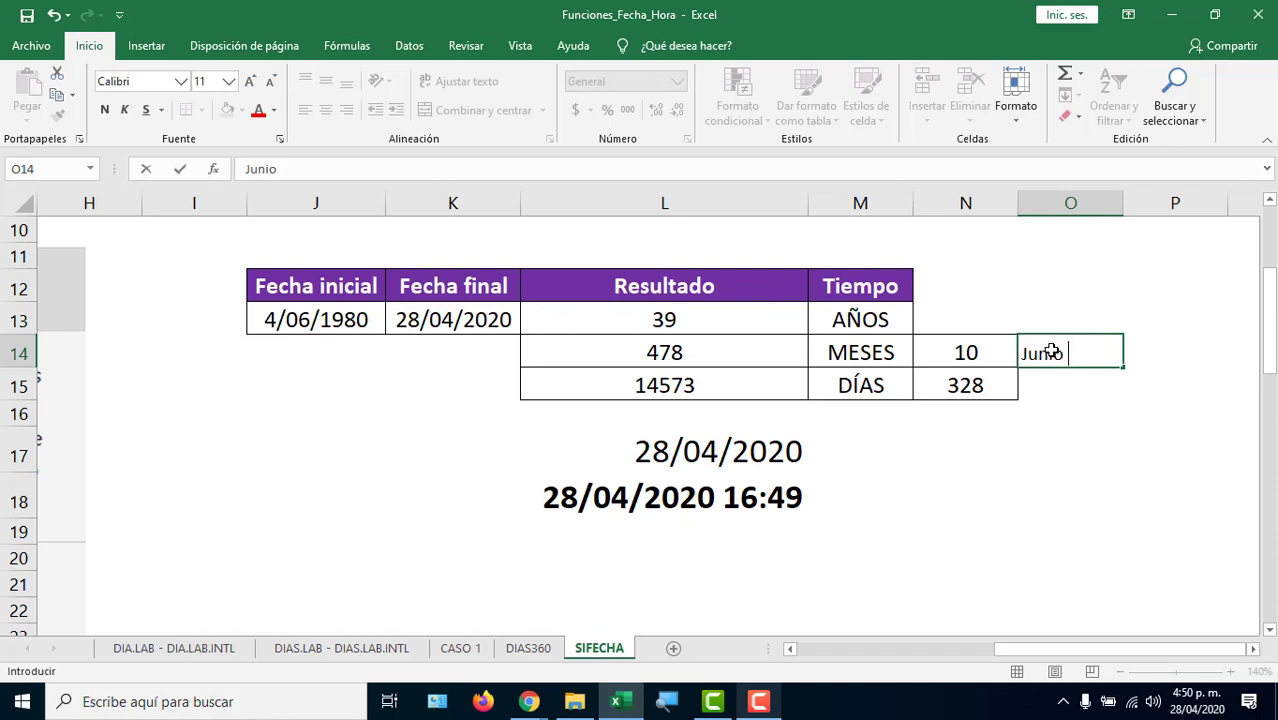
pyautogui.write(' Abril')
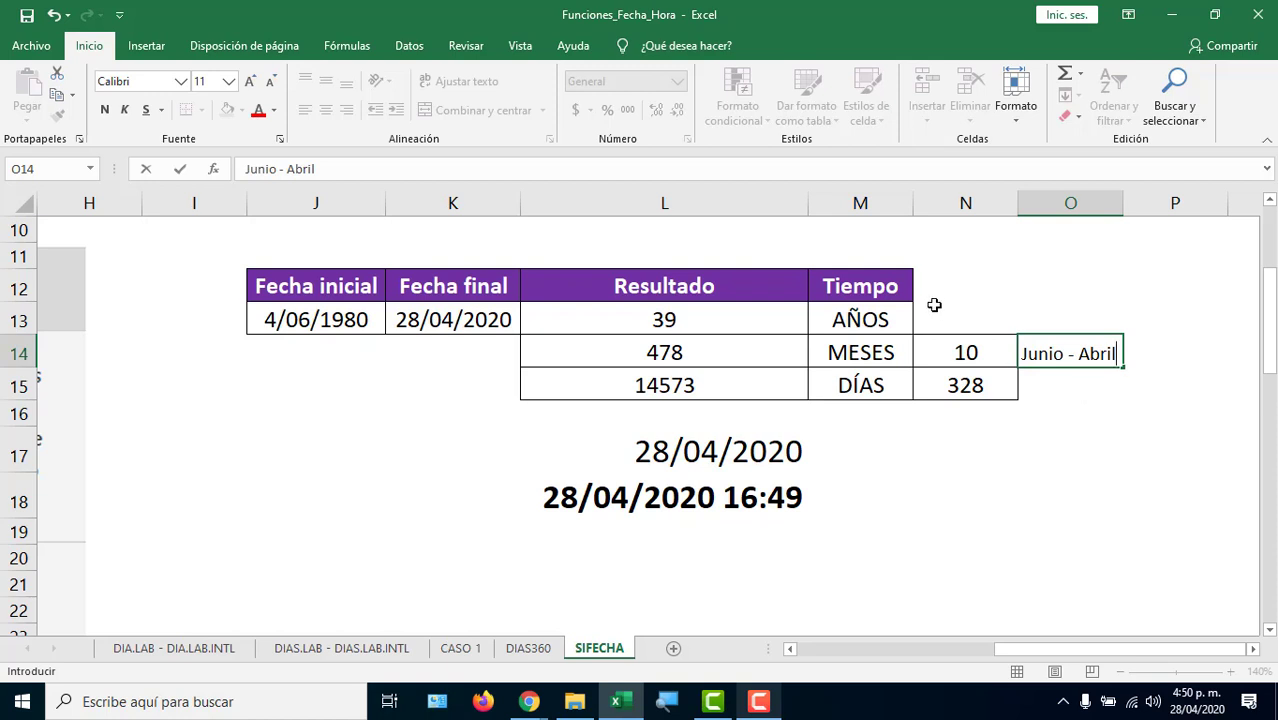
pyautogui.click(993, 352)
pyautogui.moveTo(993, 352); pyautogui.dragTo(1075, 356)
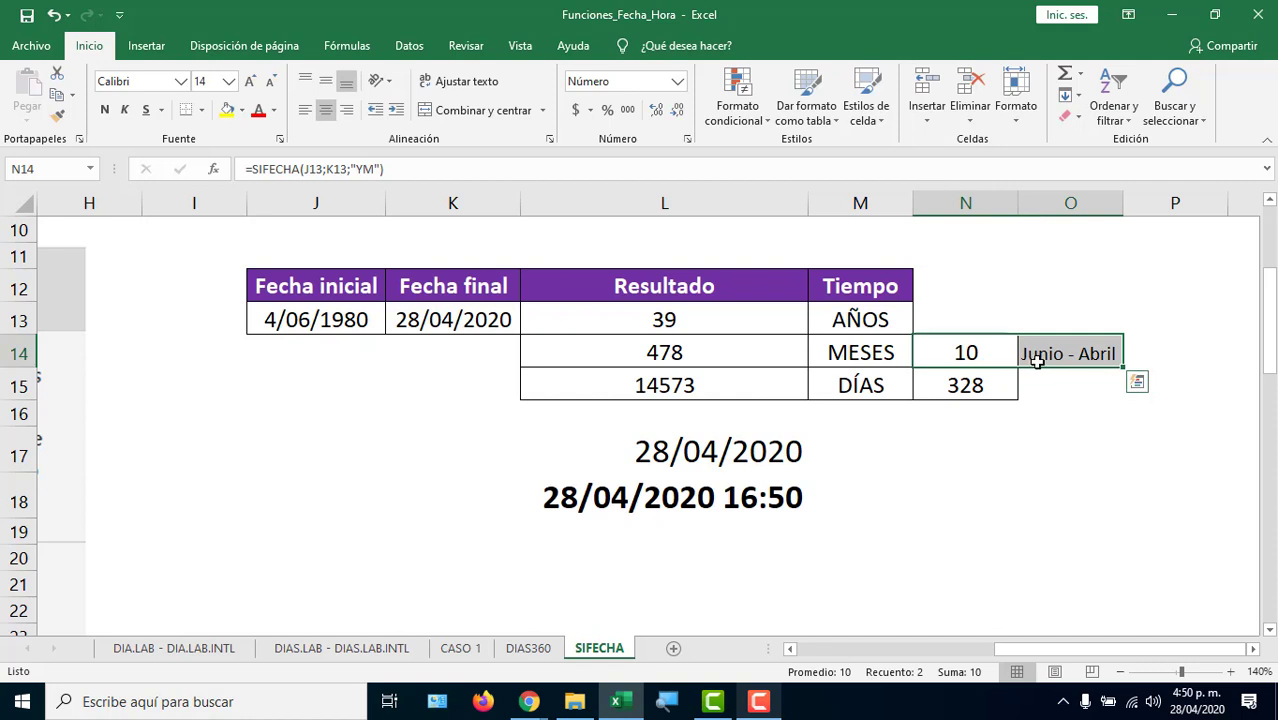
# Inspect the unit codes "YM" and "YD" in the SIFECHA formulas in N14 and N15.
pyautogui.doubleClick(1000, 342)
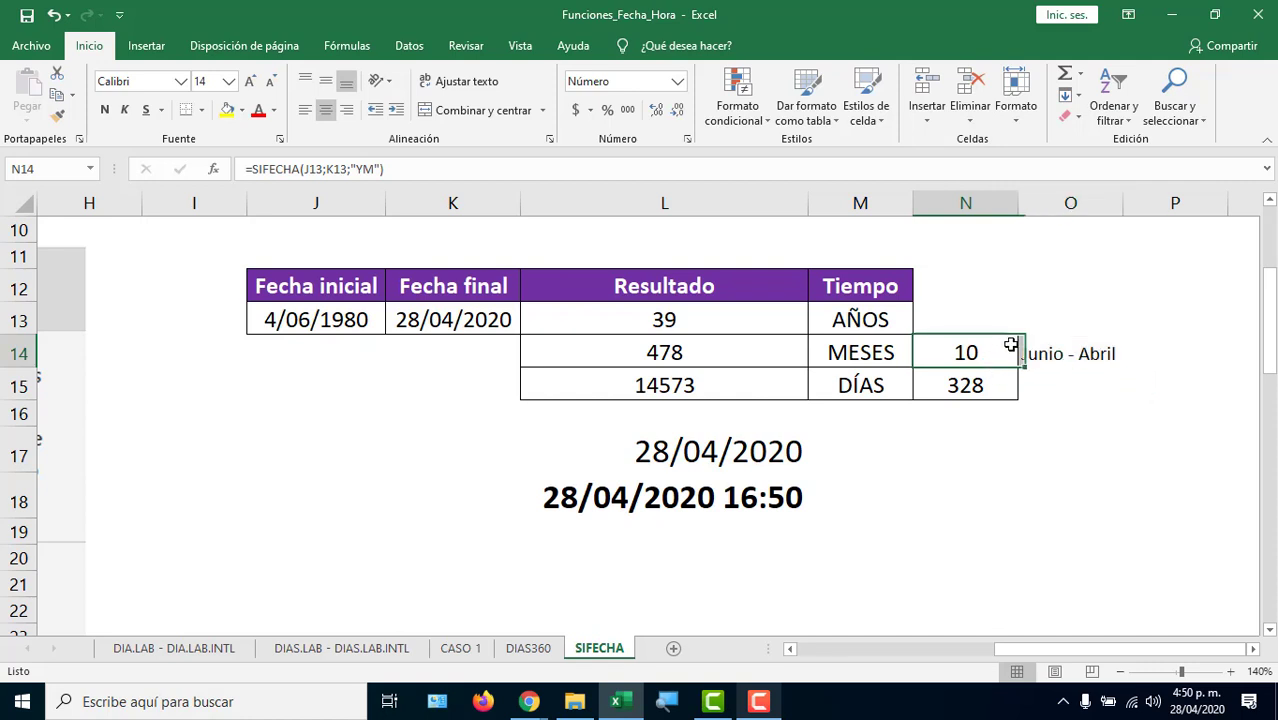
pyautogui.moveTo(1002, 352); pyautogui.dragTo(1040, 360)
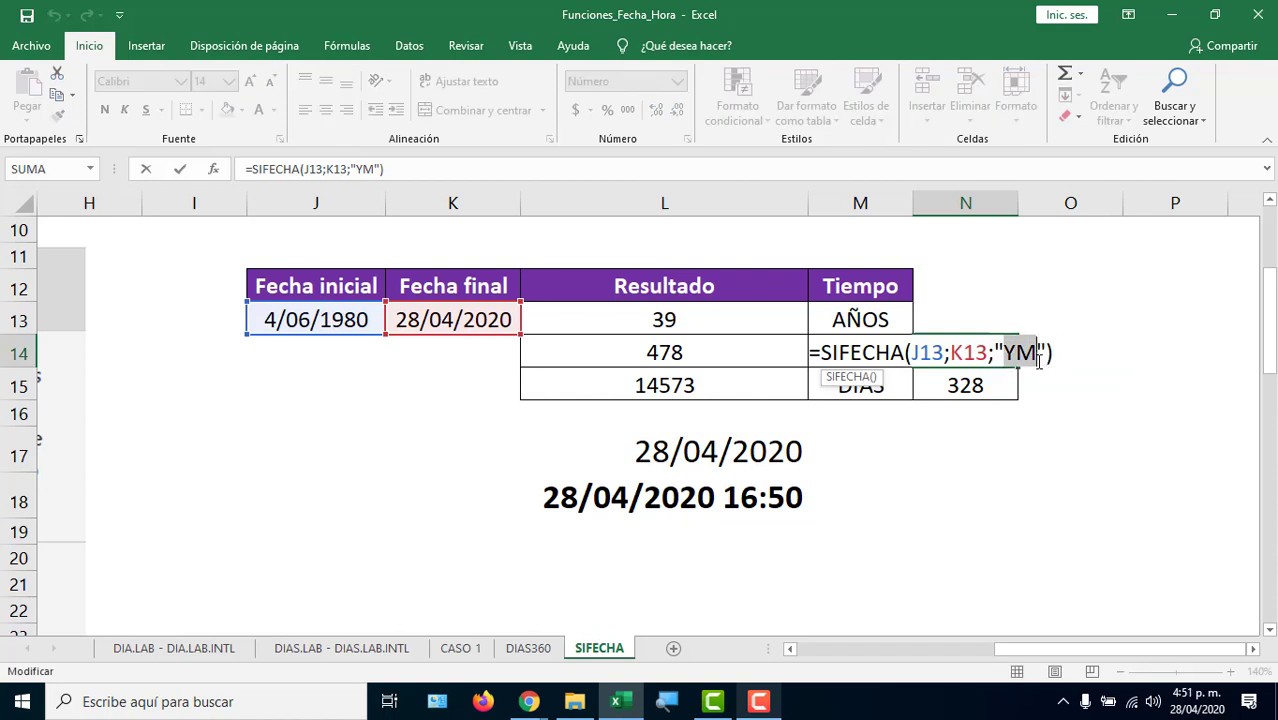
pyautogui.press('Return')
pyautogui.doubleClick(1004, 380)
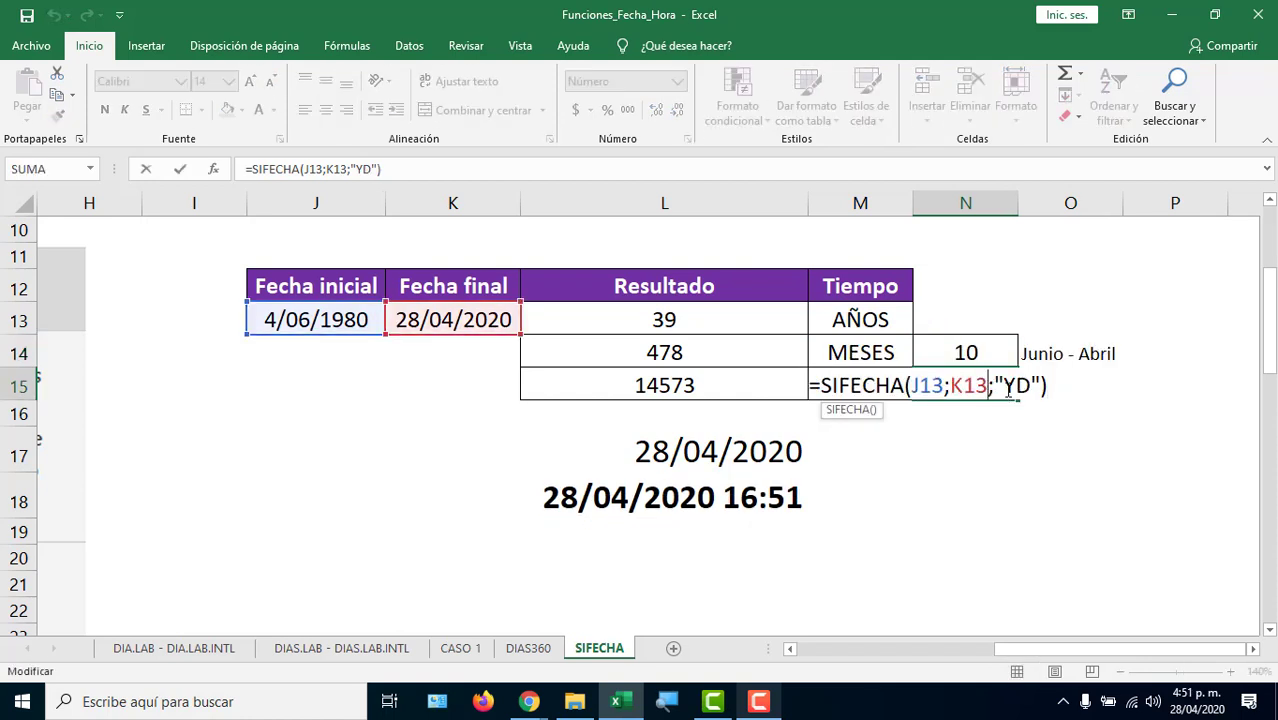
pyautogui.moveTo(1003, 395); pyautogui.dragTo(1029, 449)
pyautogui.press('Return')
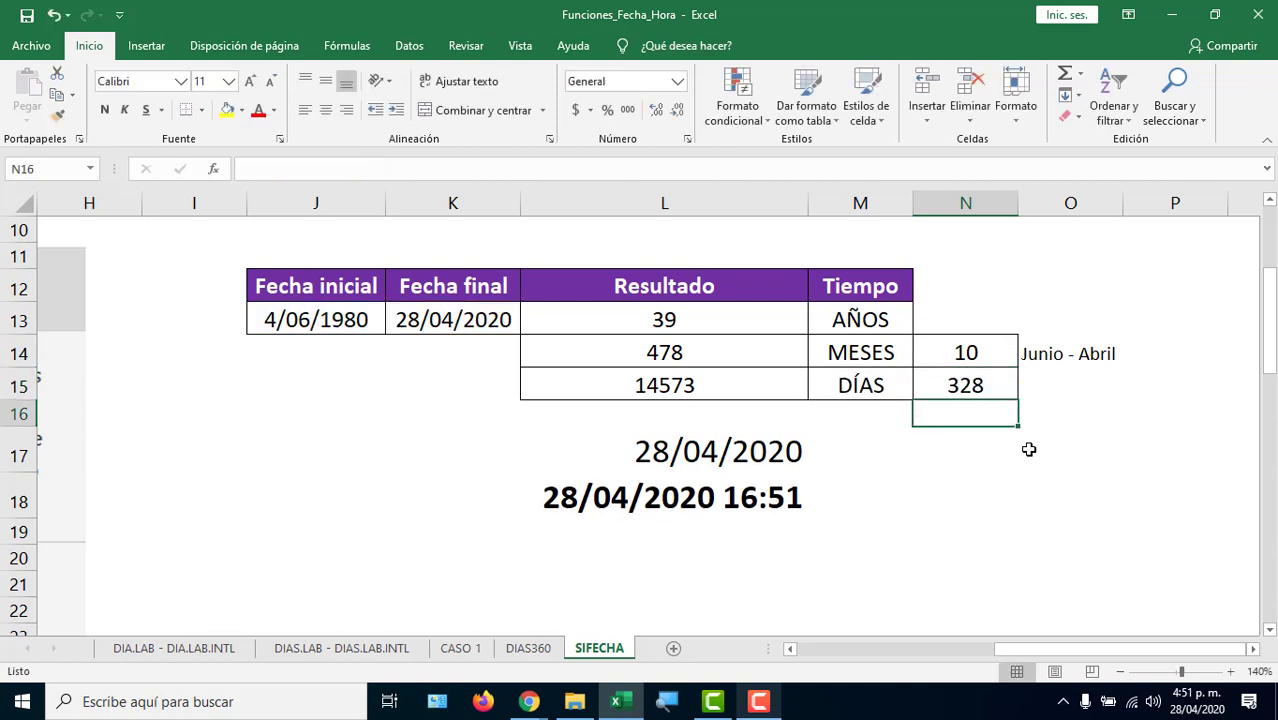
# Inspect the AHORA formula in L18 and the HOY formula in L17.
pyautogui.doubleClick(452, 320)
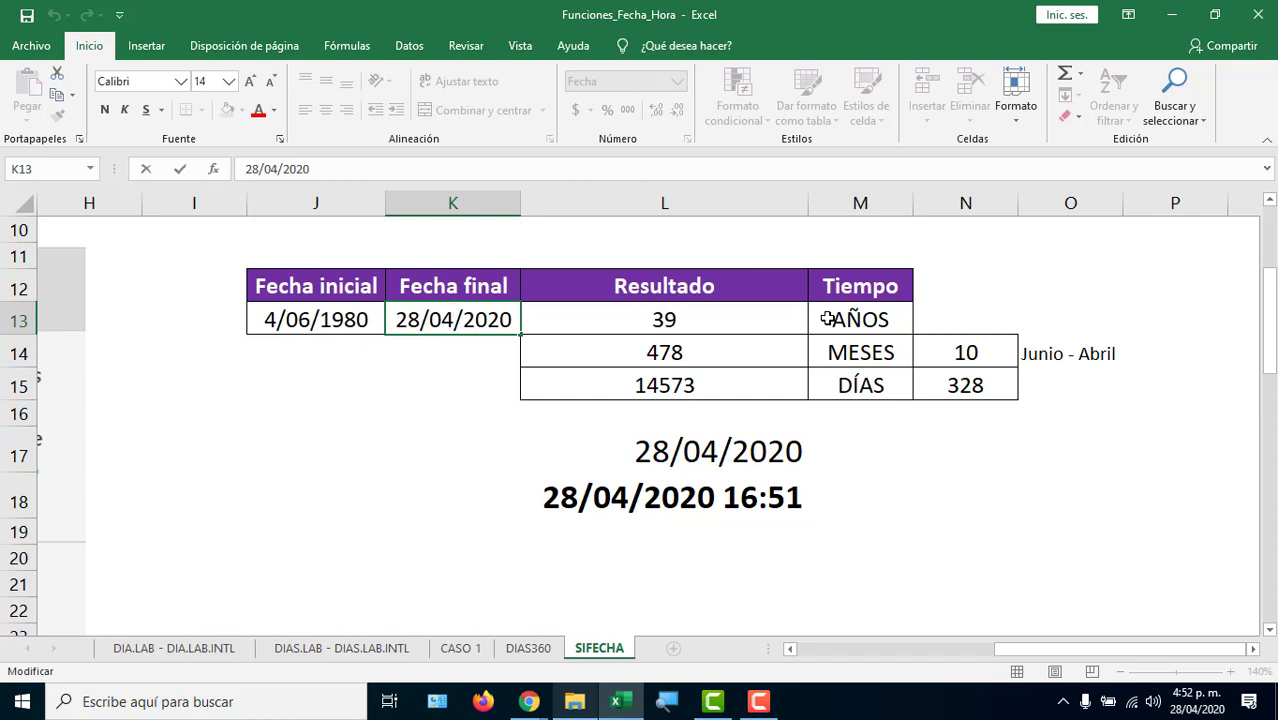
pyautogui.click(785, 500)
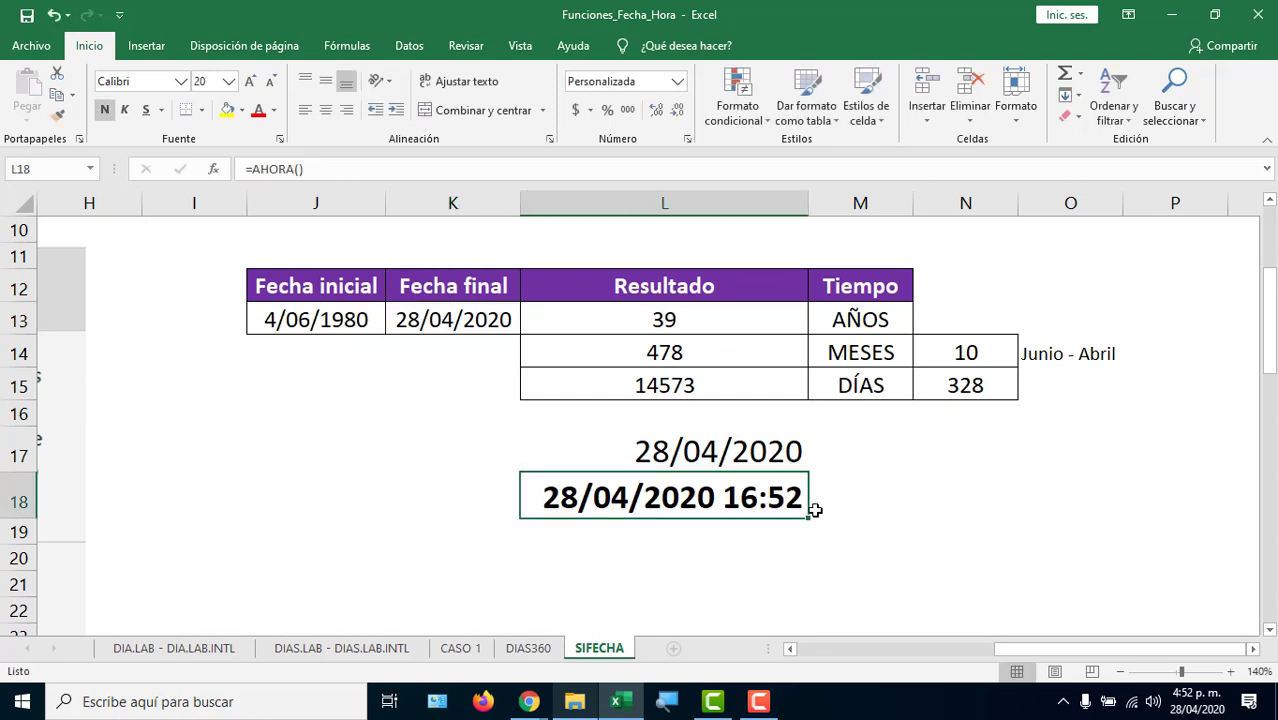
pyautogui.doubleClick(776, 503)
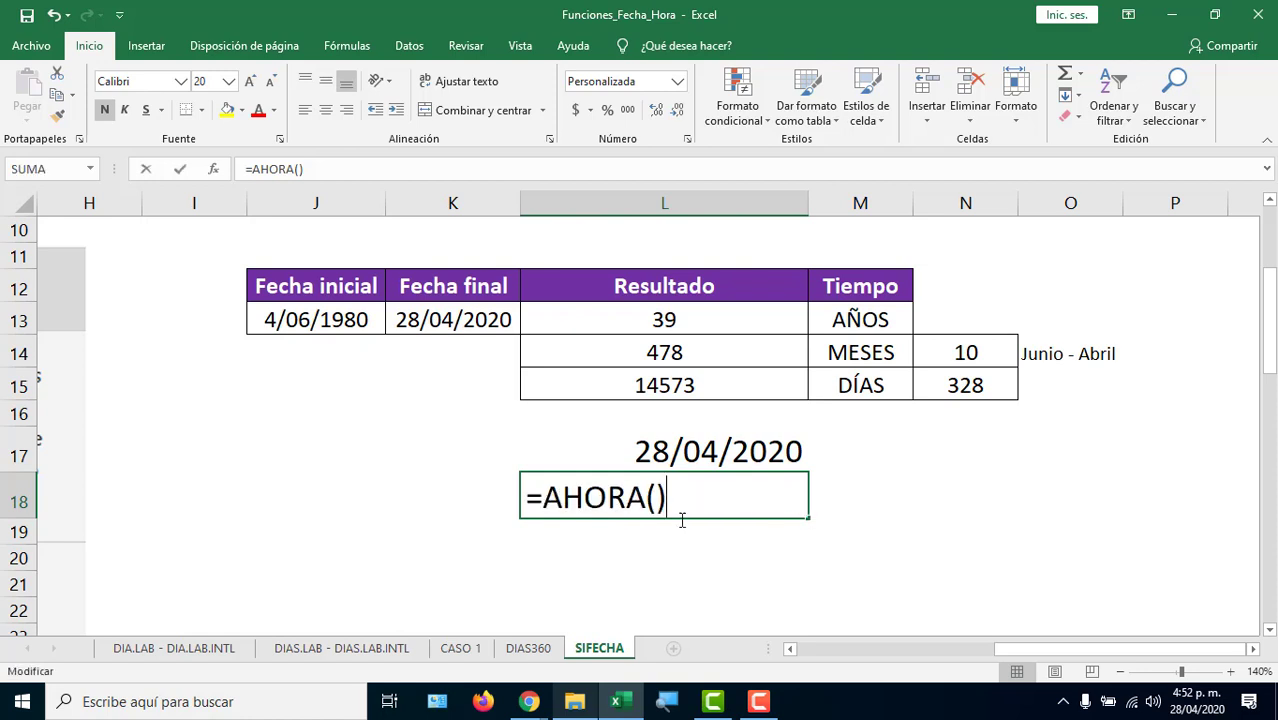
pyautogui.click(697, 455)
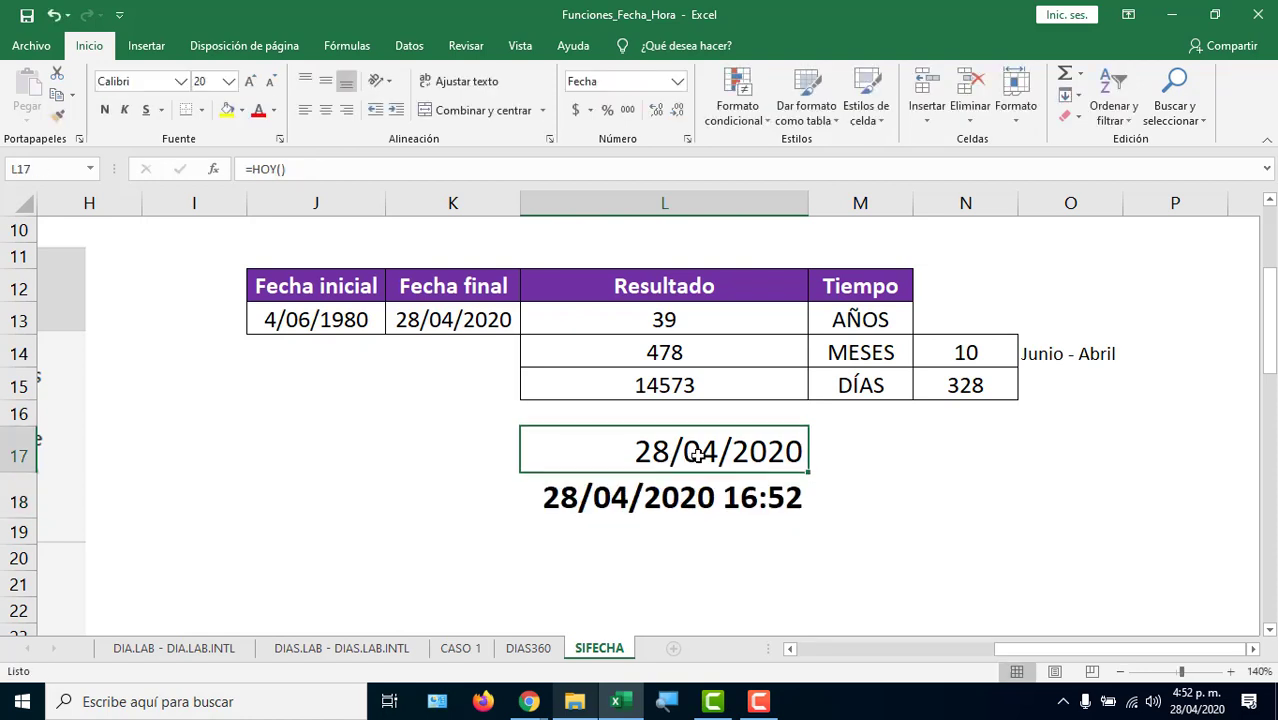
pyautogui.doubleClick(697, 455)
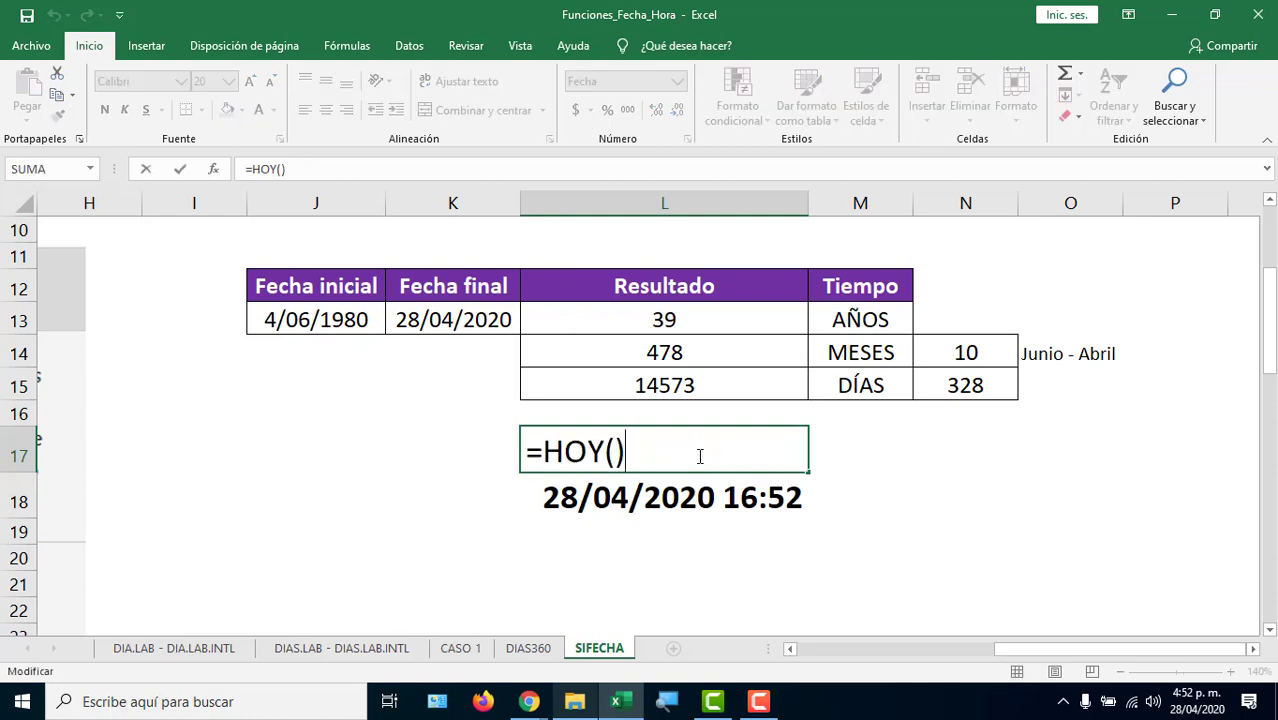
pyautogui.press('Return')
pyautogui.click(677, 451)
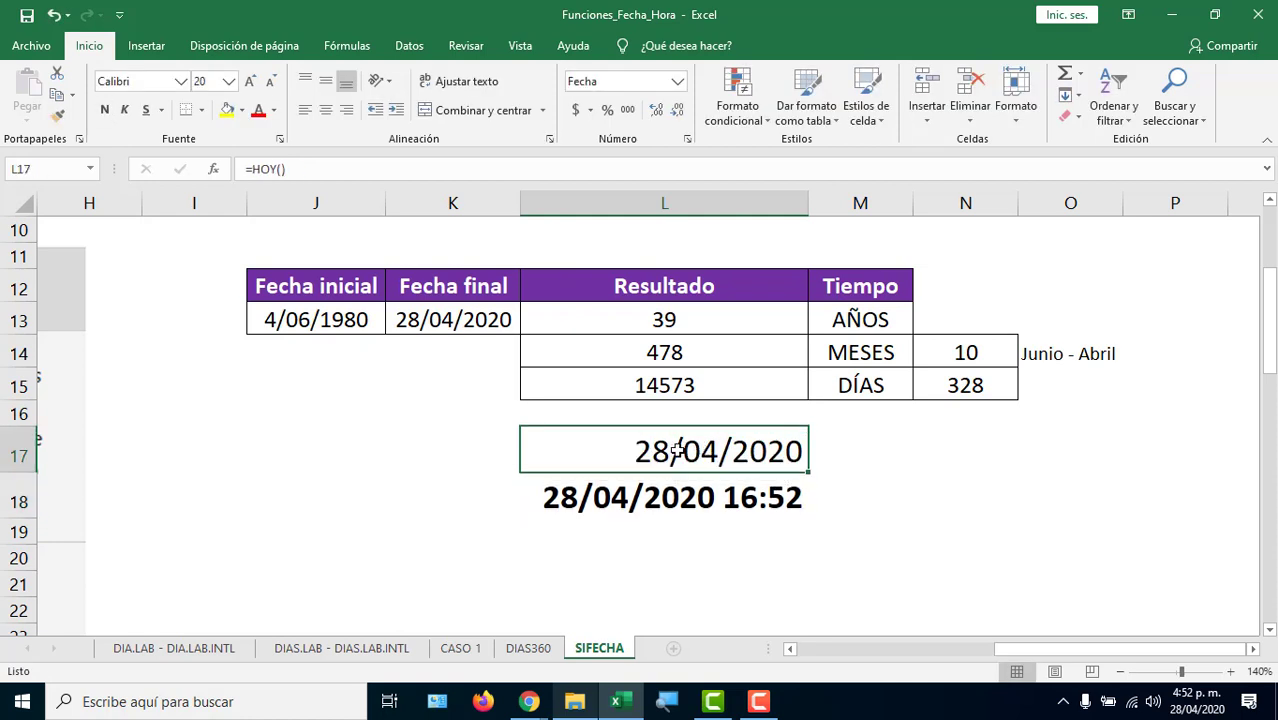
# Set the Fecha final date in K13 to 3/06/2020.
pyautogui.doubleClick(443, 319)
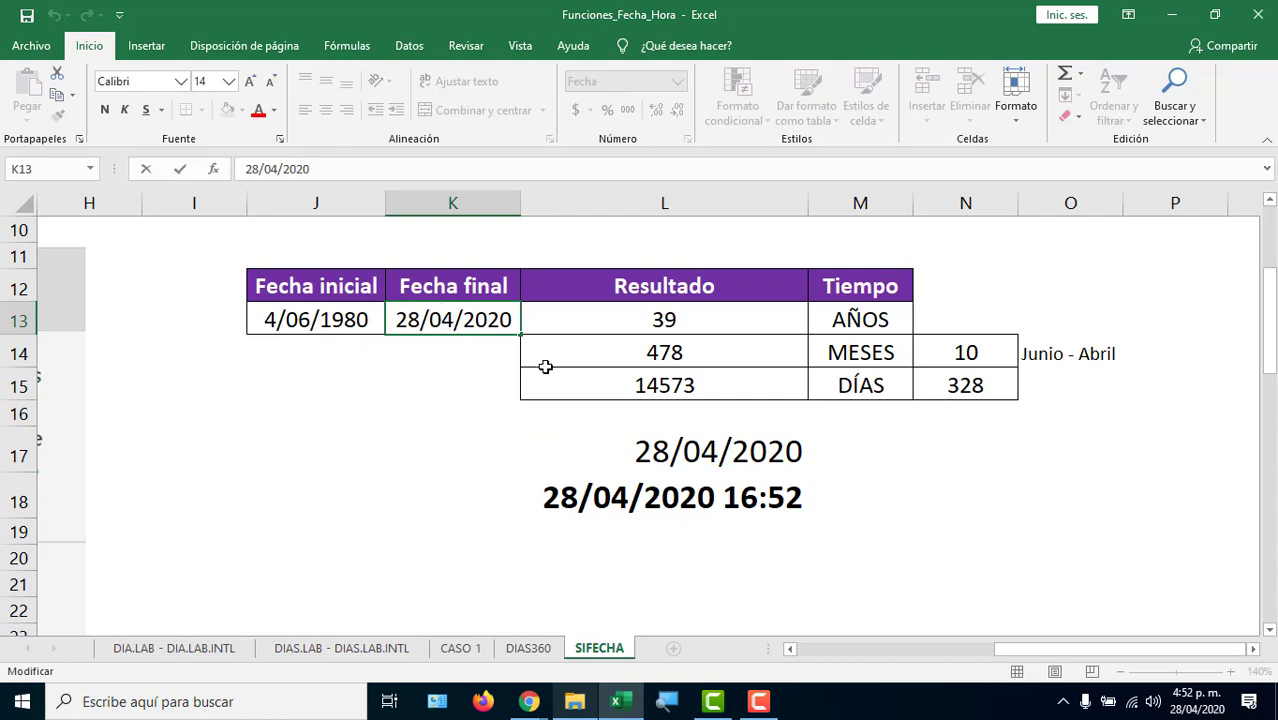
pyautogui.press('BackSpace')
pyautogui.write('6')
pyautogui.doubleClick(408, 319)
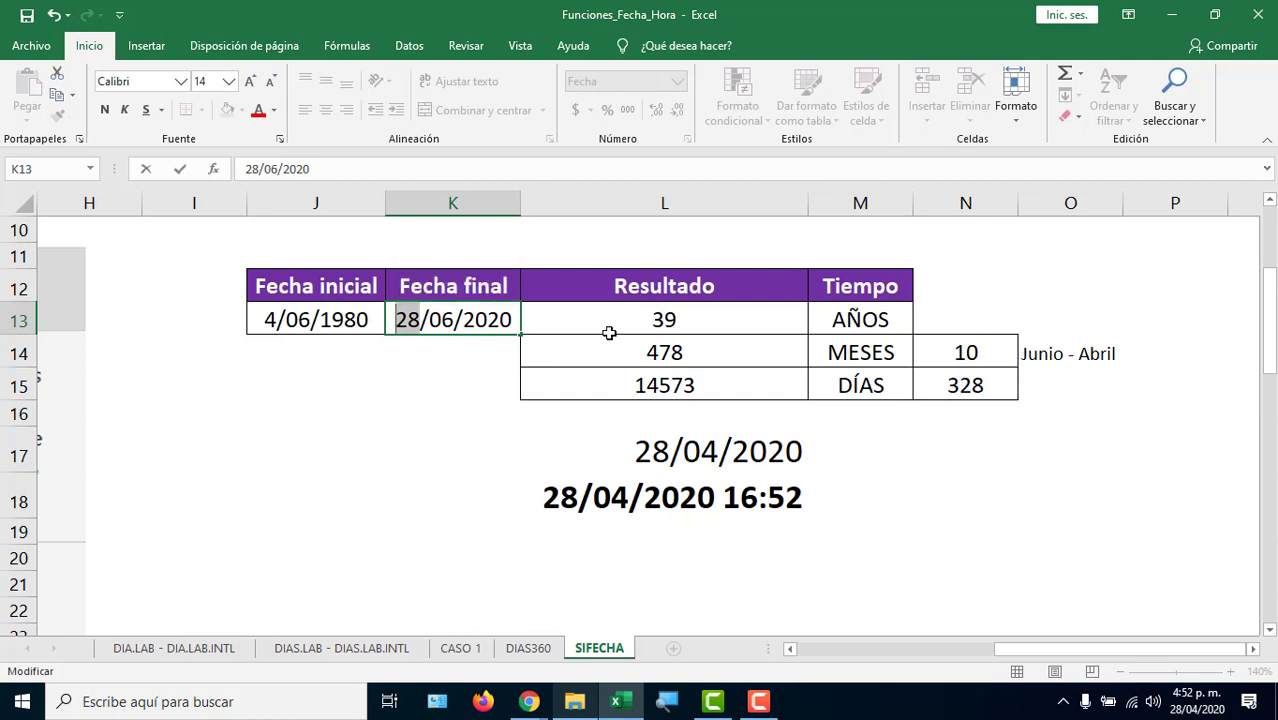
pyautogui.press('BackSpace')
pyautogui.write('3')
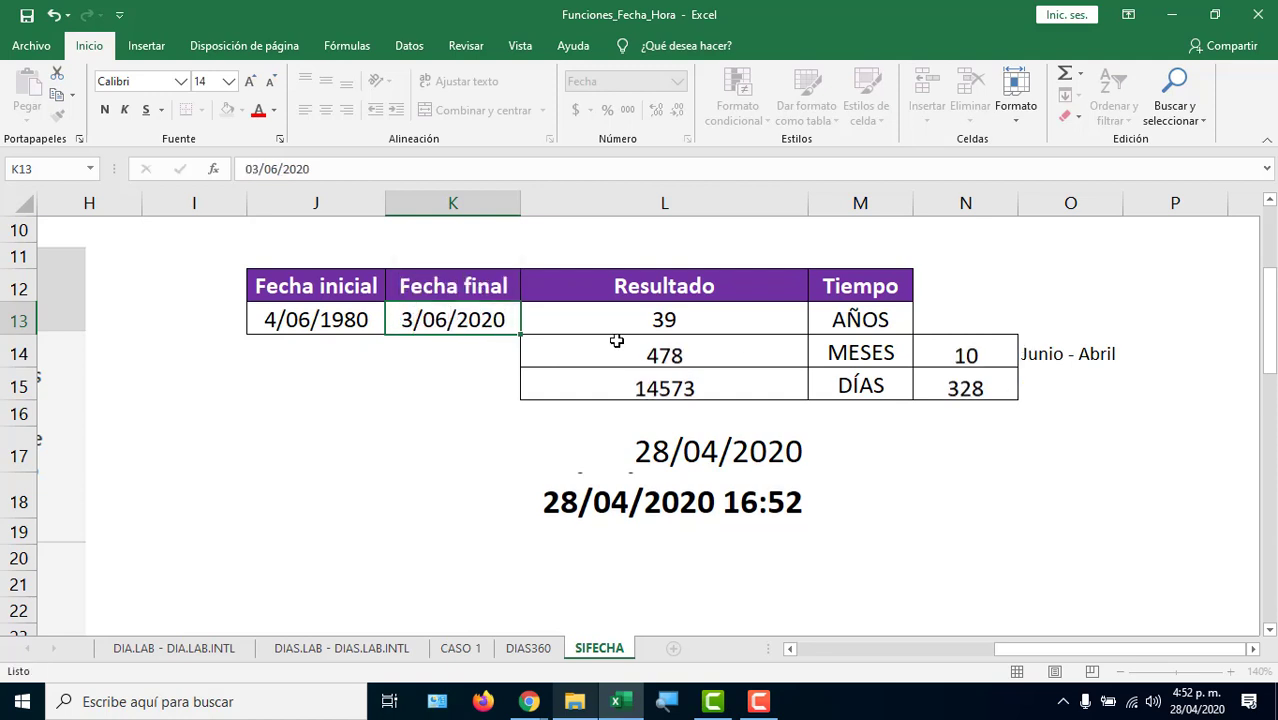
pyautogui.press('Return')
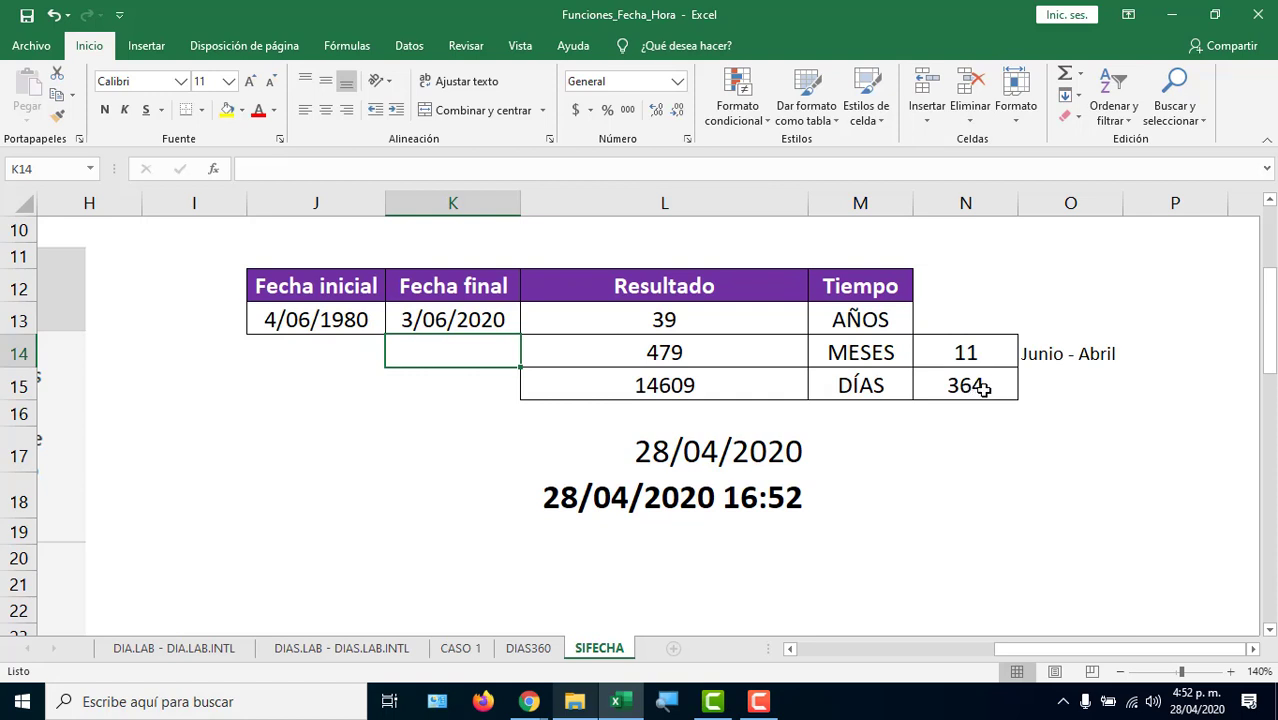
# Check the months result in N14 and the "YD" days formula in N15 against the new final date.
pyautogui.click(985, 354)
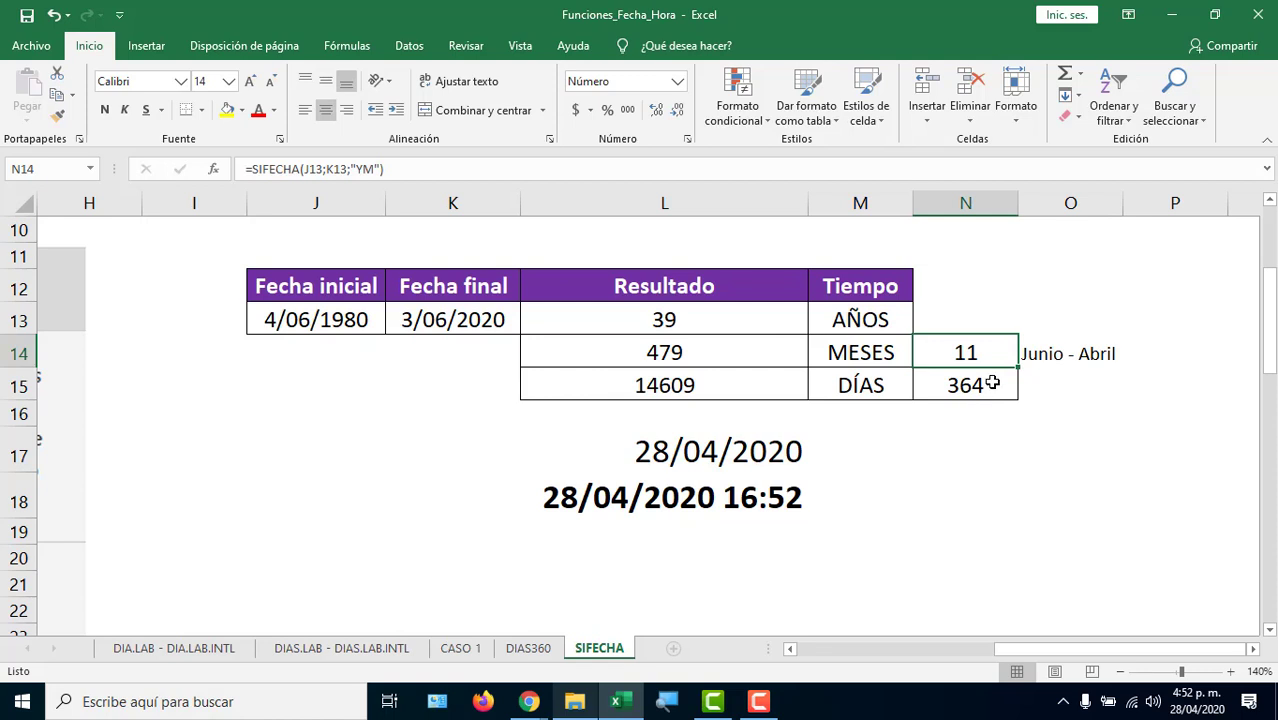
pyautogui.doubleClick(985, 386)
pyautogui.doubleClick(1012, 386)
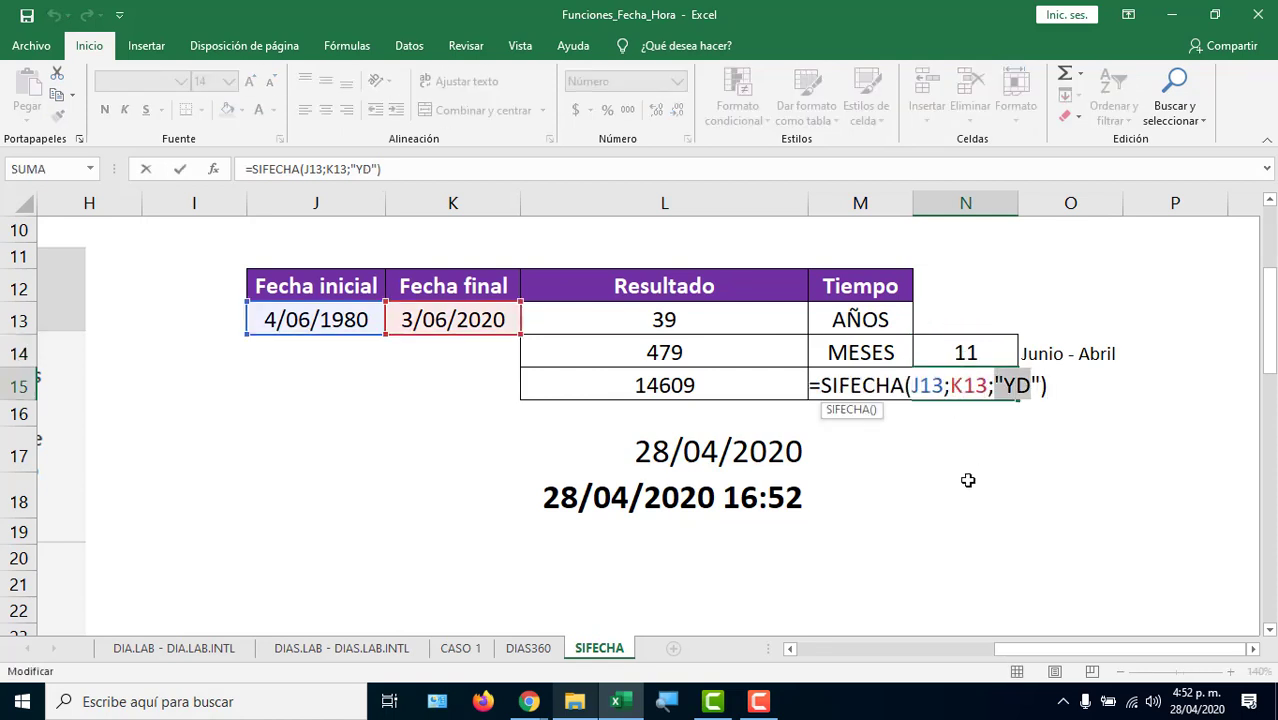
pyautogui.press('Return')
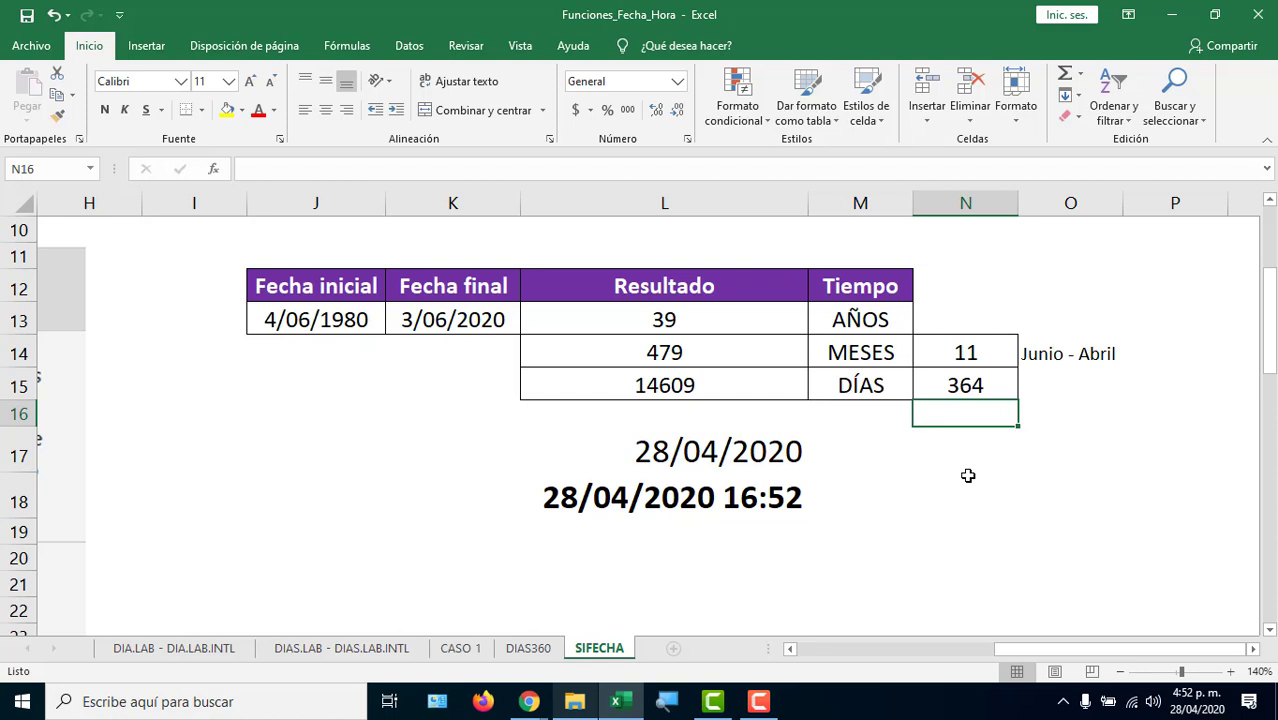
# Inspect the full HOY formula in L17 again.
pyautogui.doubleClick(704, 447)
pyautogui.moveTo(632, 445); pyautogui.dragTo(518, 450)
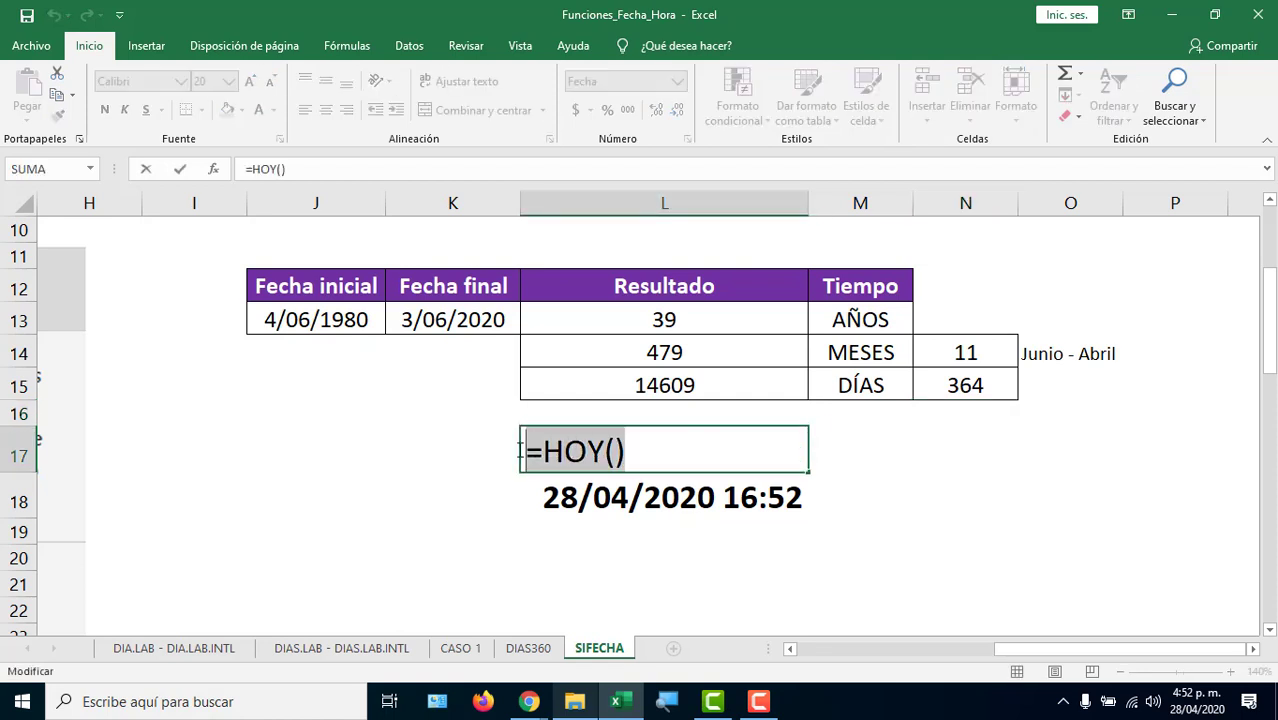
pyautogui.click(652, 448)
pyautogui.moveTo(657, 448); pyautogui.dragTo(511, 452)
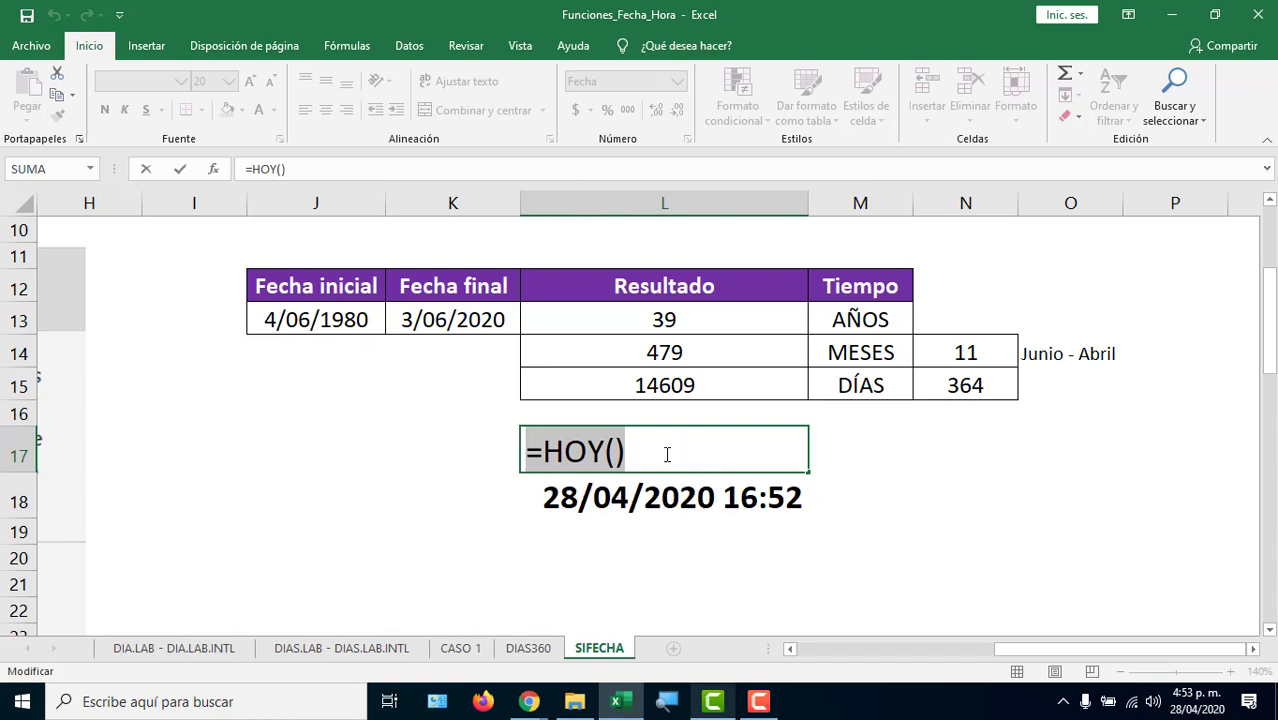
pyautogui.press('Return')
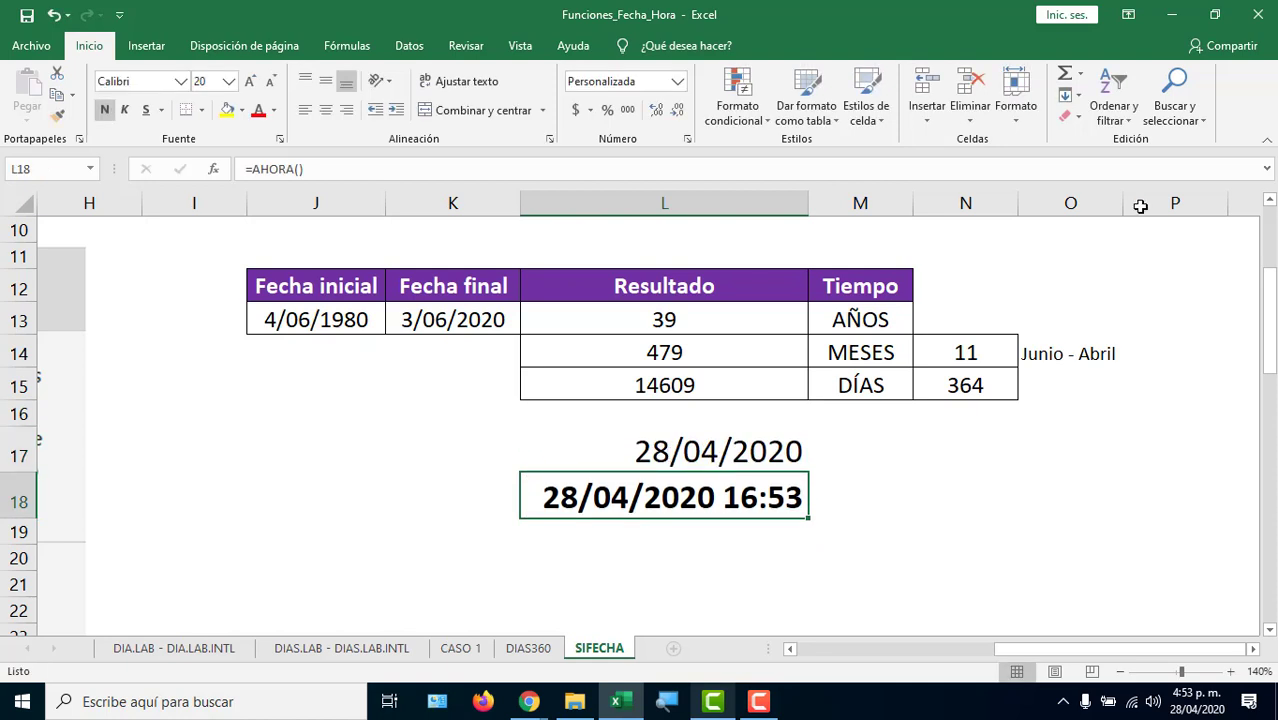
# Close the Funciones_Fecha_Hora workbook without saving and switch to the Jitsi Meet call in Chrome.
pyautogui.click(1255, 14)
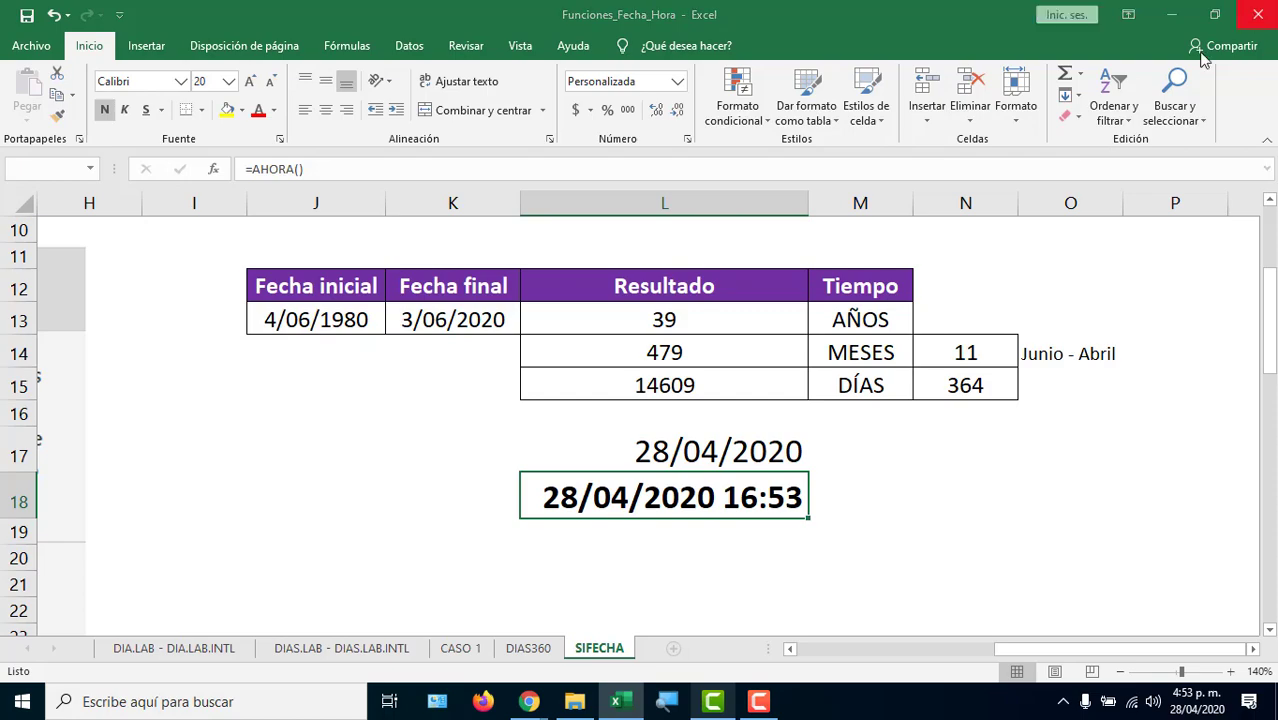
pyautogui.click(651, 392)
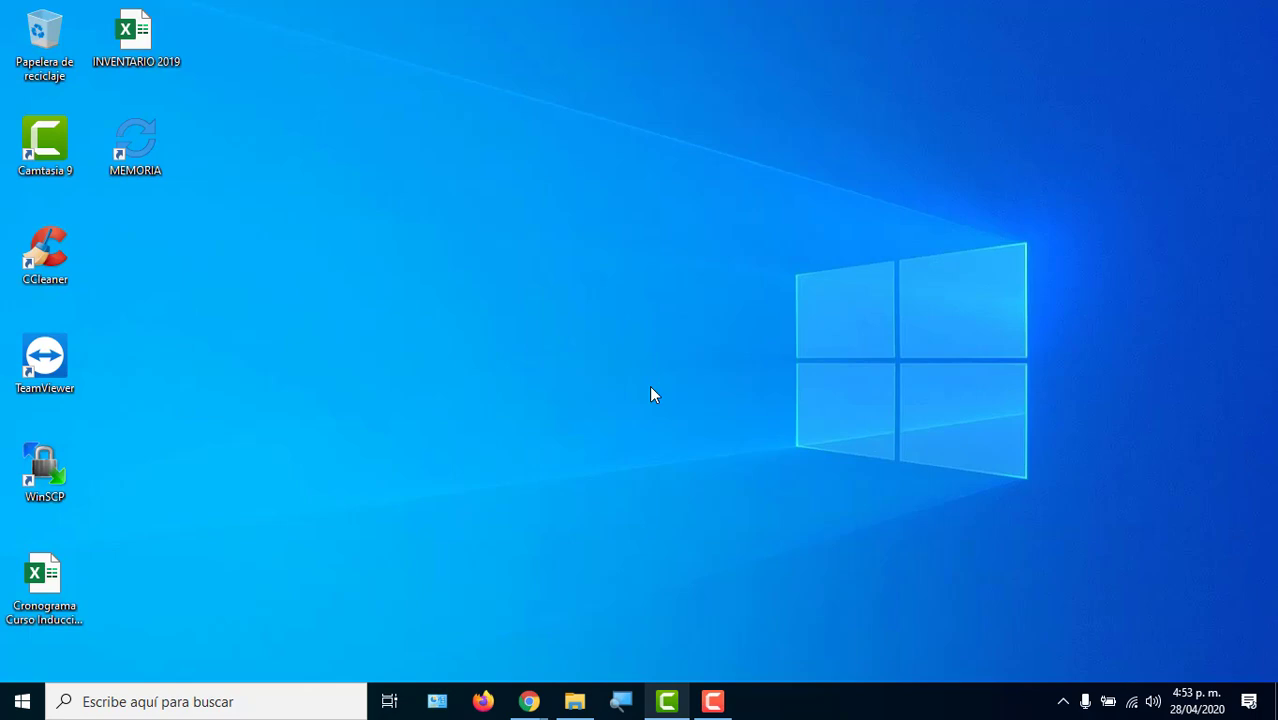
pyautogui.moveTo(529, 701)
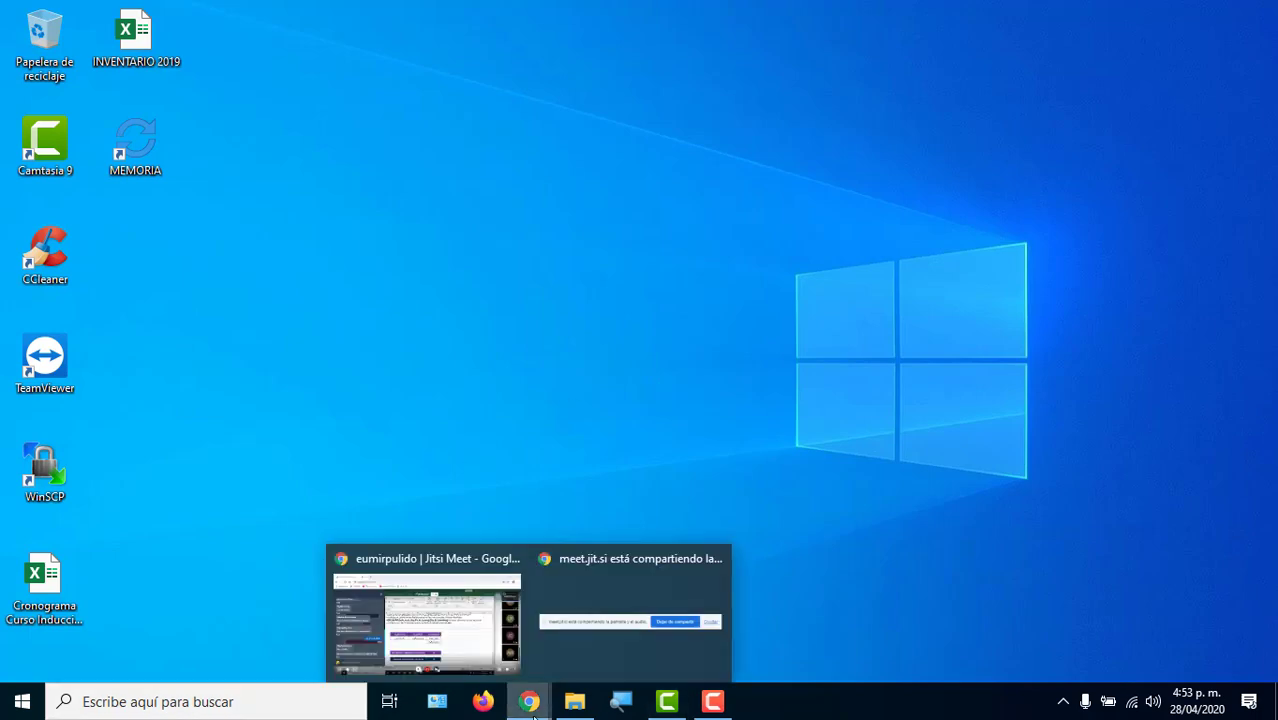
pyautogui.click(468, 645)
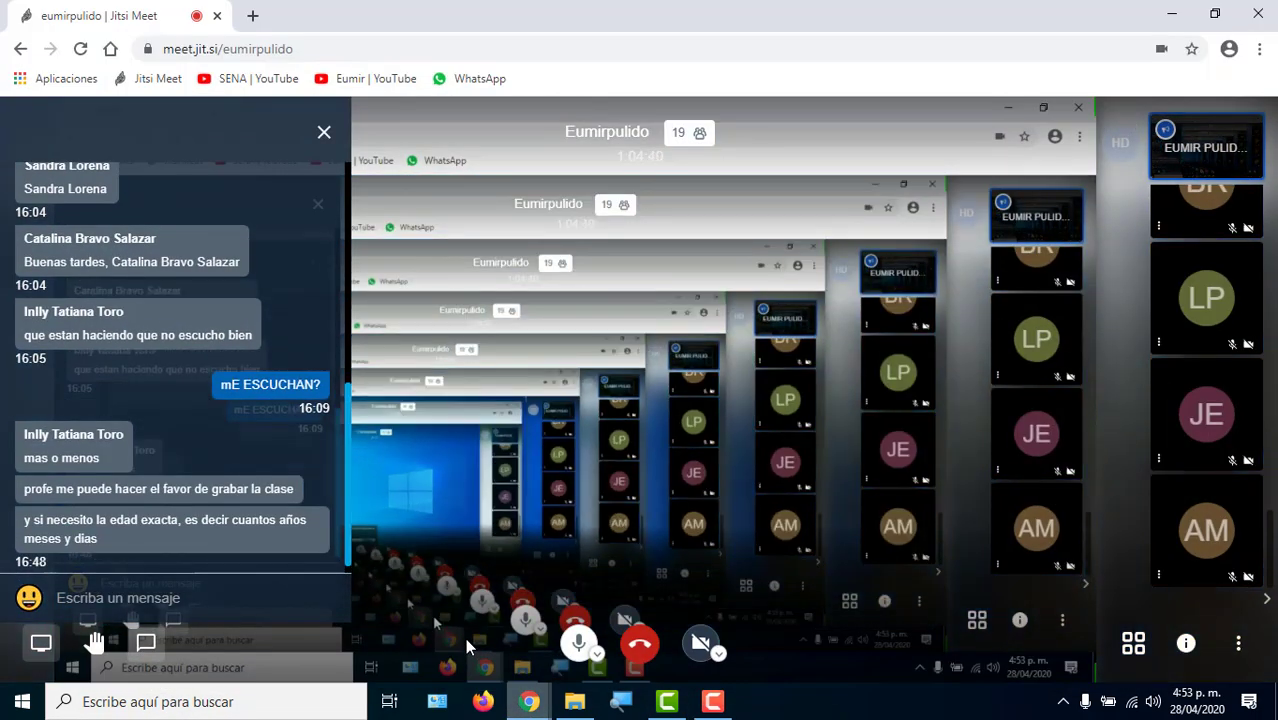
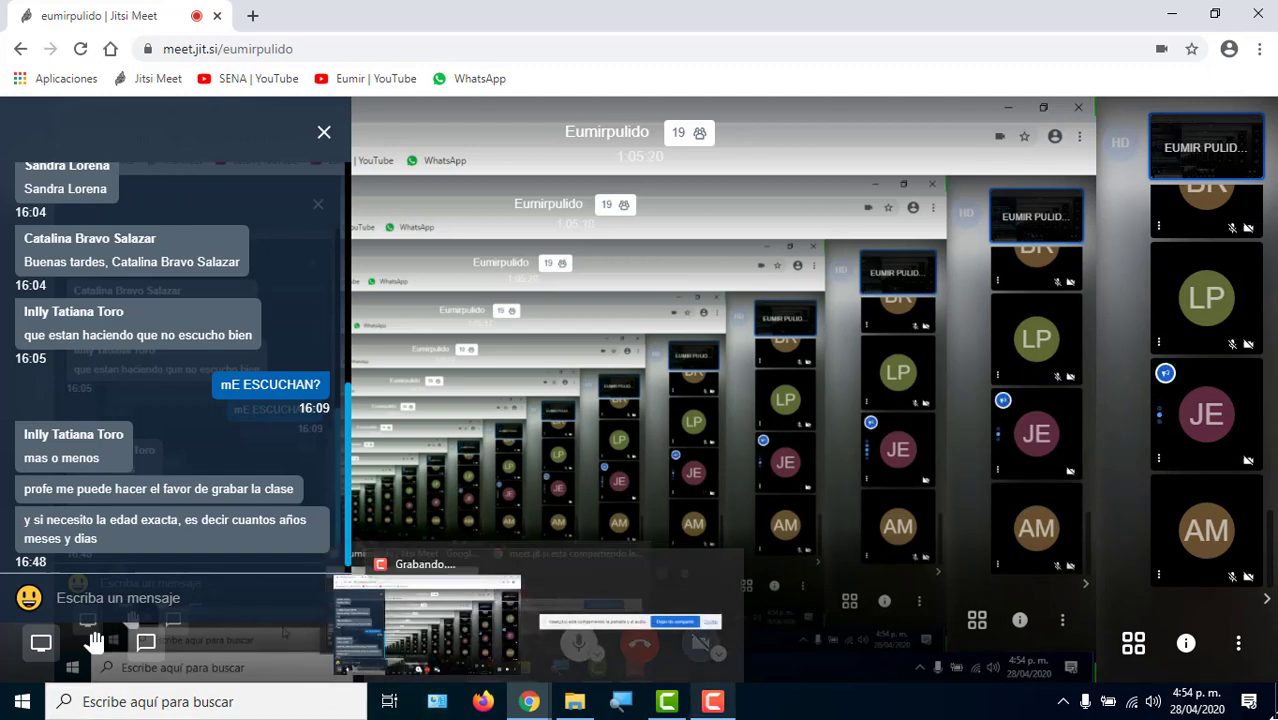
# Switch to File Explorer and open the workbook Funciones_Estadisticas_1 from the EXCEL MATERIAL folder.
pyautogui.click(568, 706)
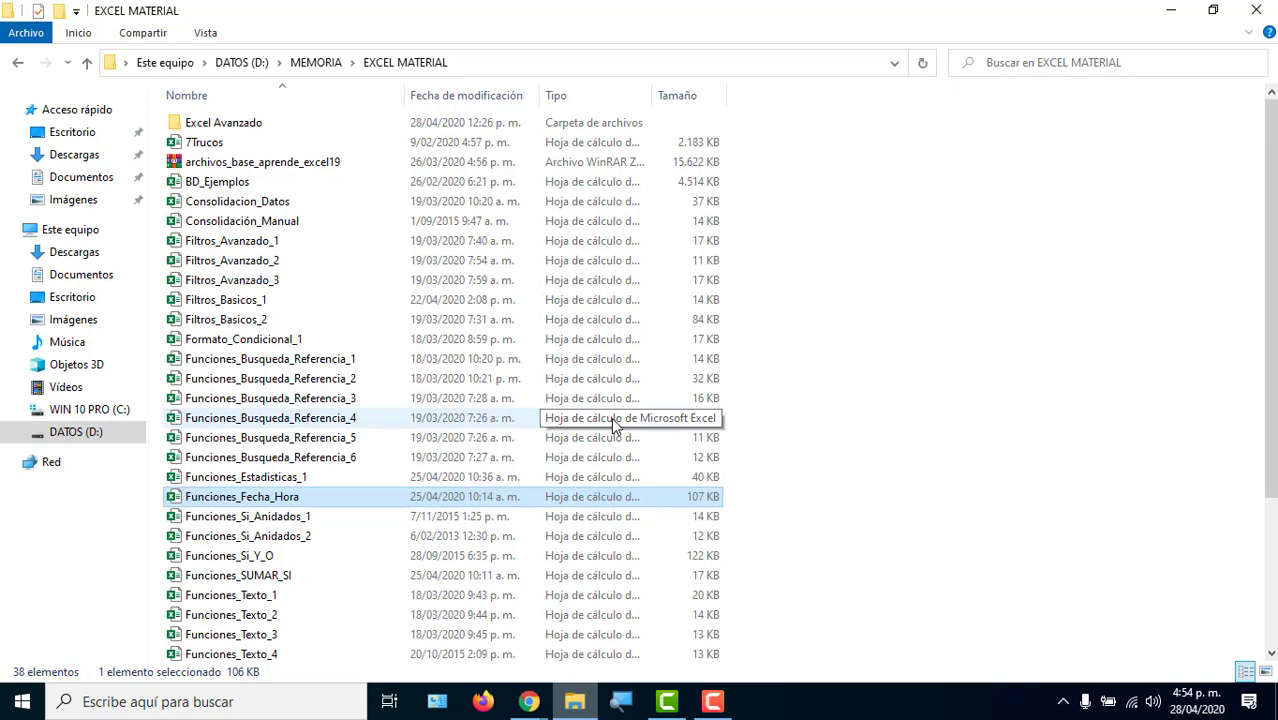
pyautogui.click(290, 577)
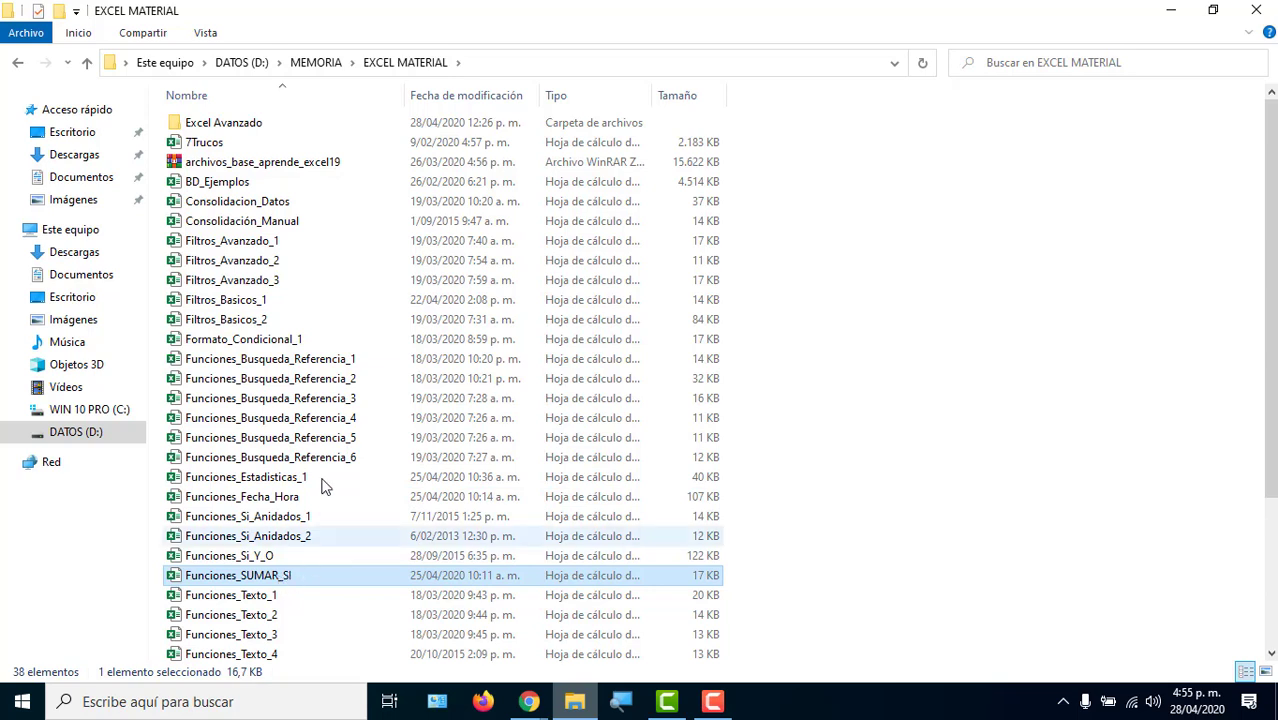
pyautogui.click(250, 479)
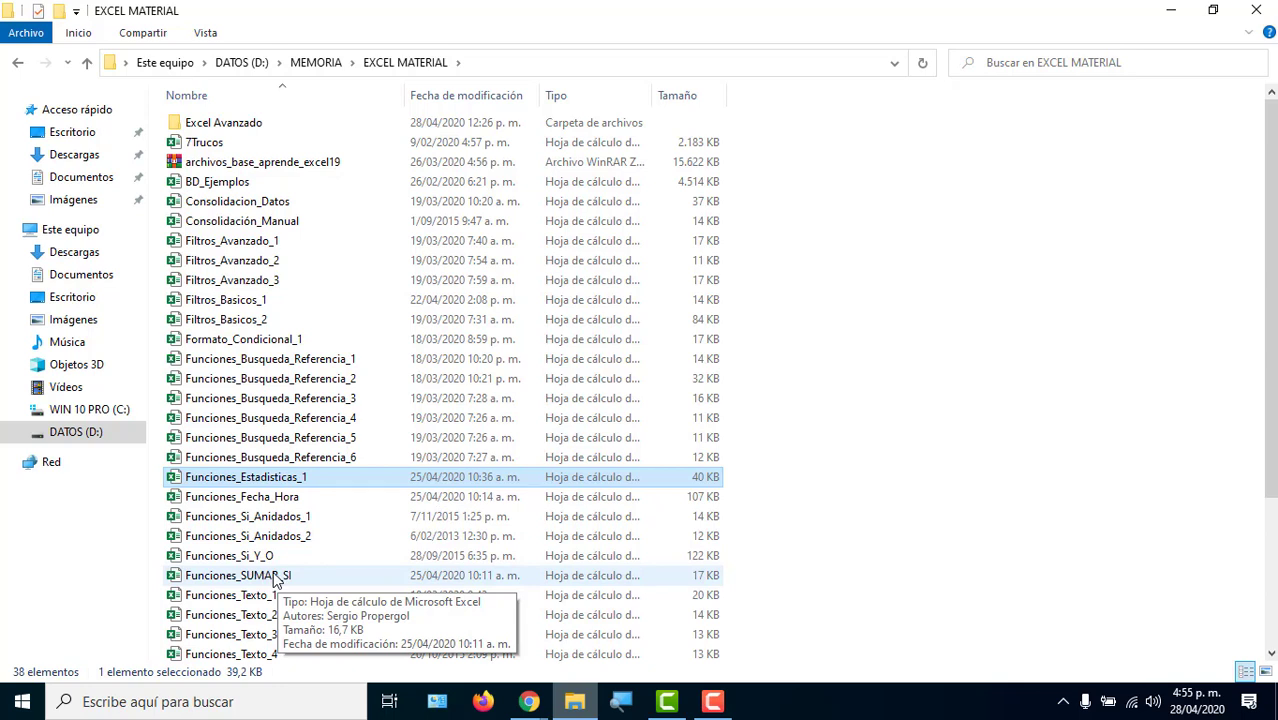
pyautogui.doubleClick(258, 480)
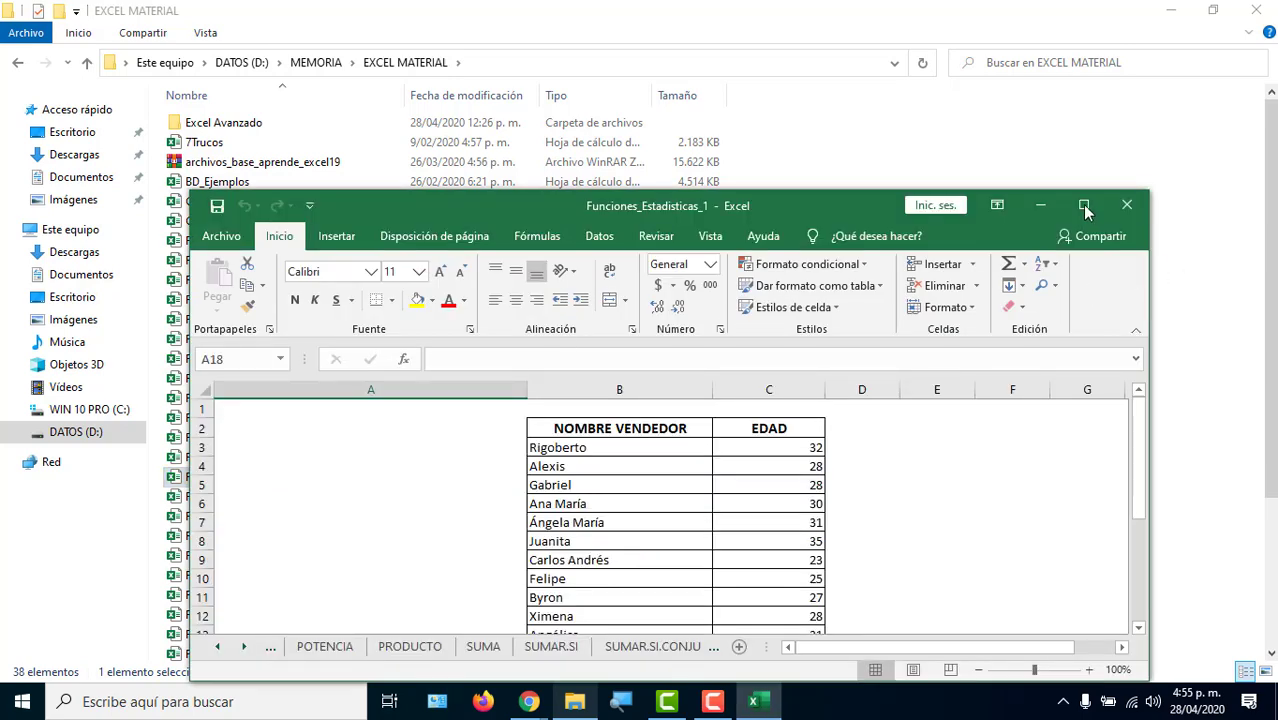
# Maximize the Funciones_Estadisticas_1 window, select the merged answer cell B14 and bring the earlier sheet tabs into view.
pyautogui.click(1083, 204)
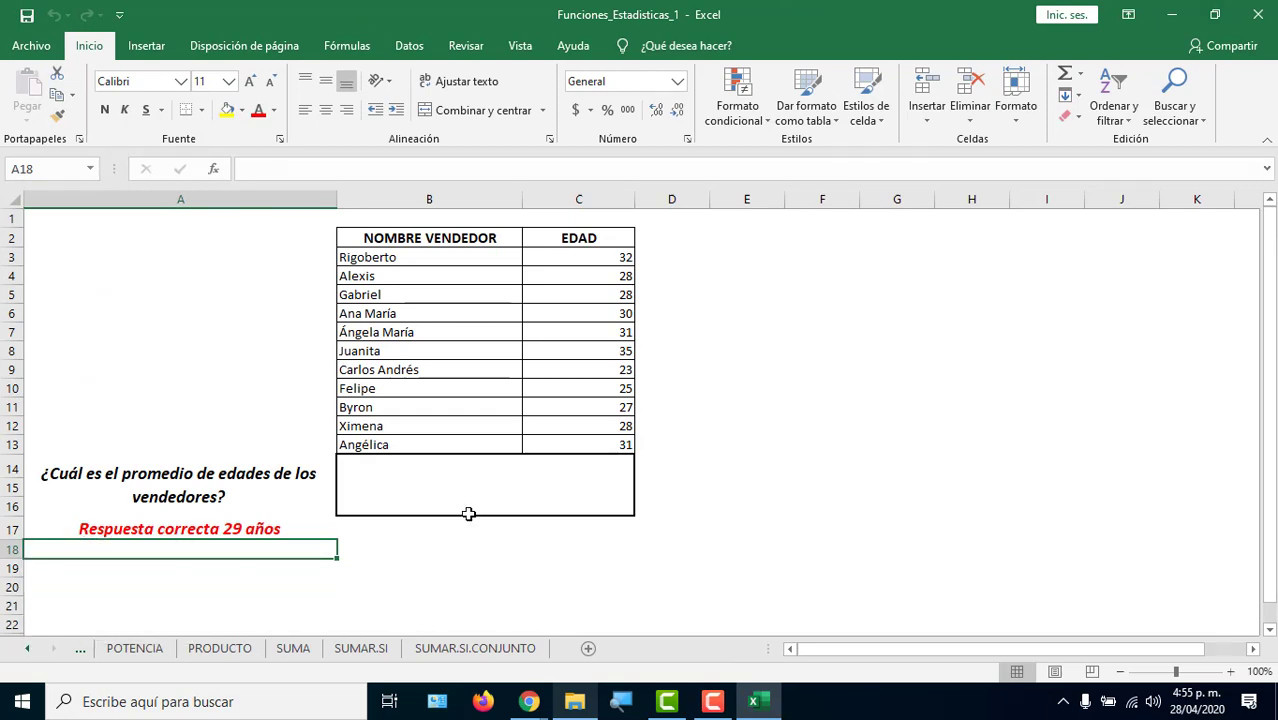
pyautogui.click(716, 580)
pyautogui.click(534, 486)
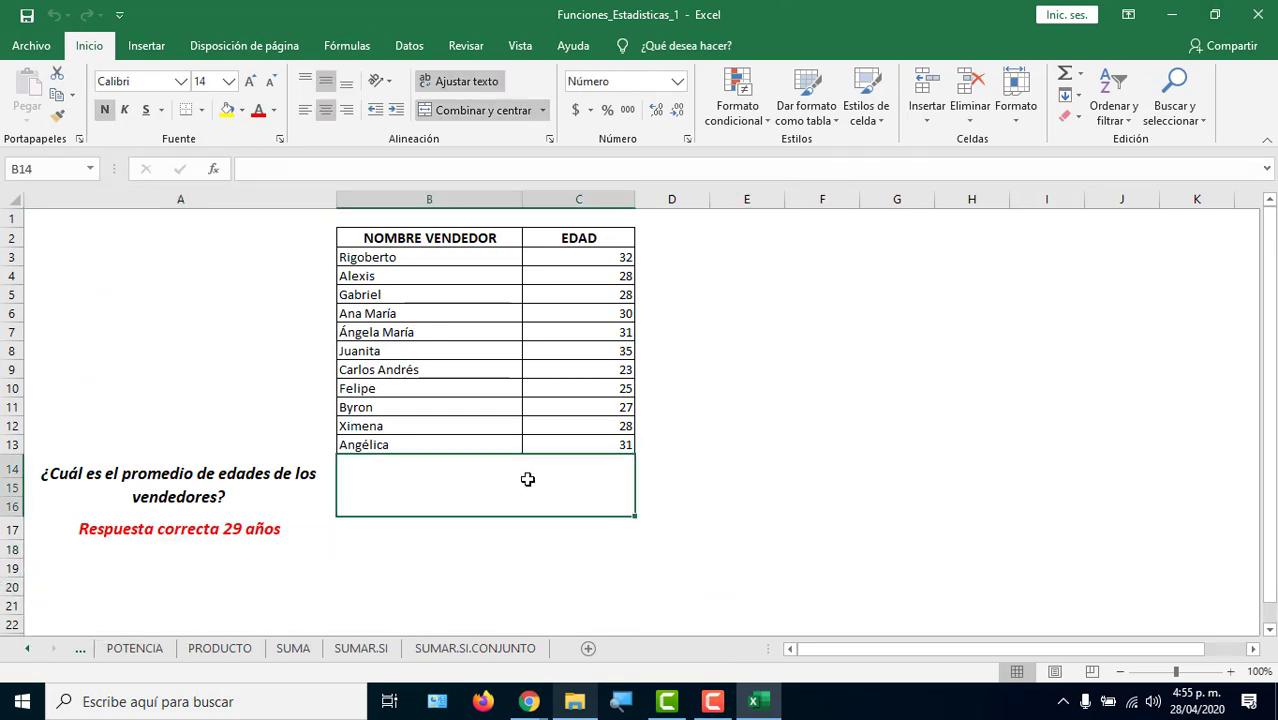
pyautogui.click(25, 657)
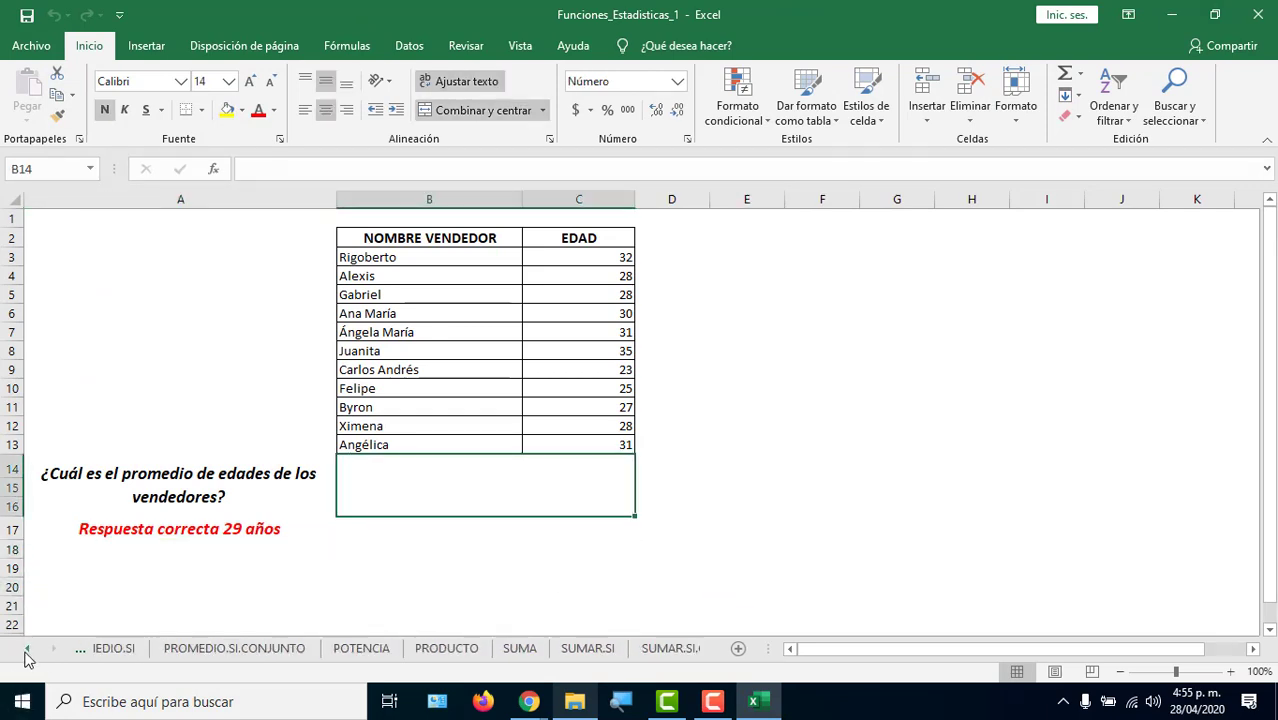
pyautogui.click(25, 657)
pyautogui.click(25, 657)
pyautogui.click(25, 657)
pyautogui.click(25, 657)
# Browse the list of statistical functions in the function library through to its final entries.
pyautogui.click(347, 47)
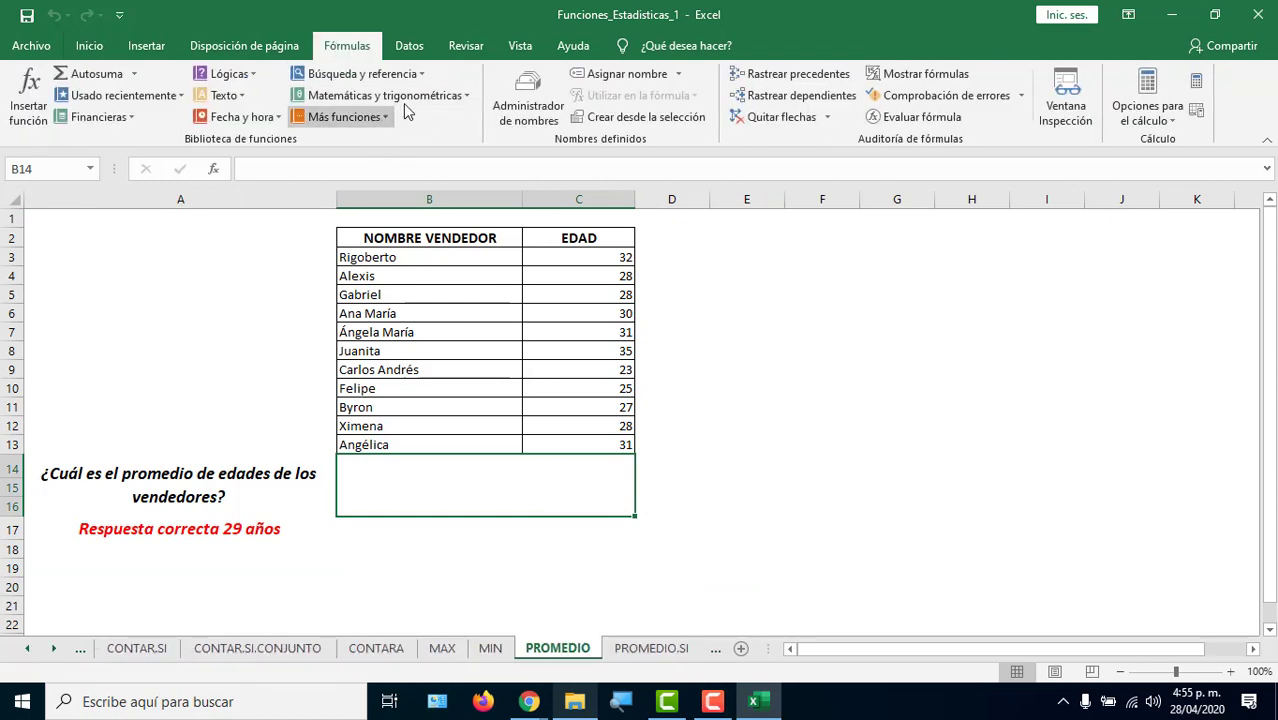
pyautogui.click(371, 117)
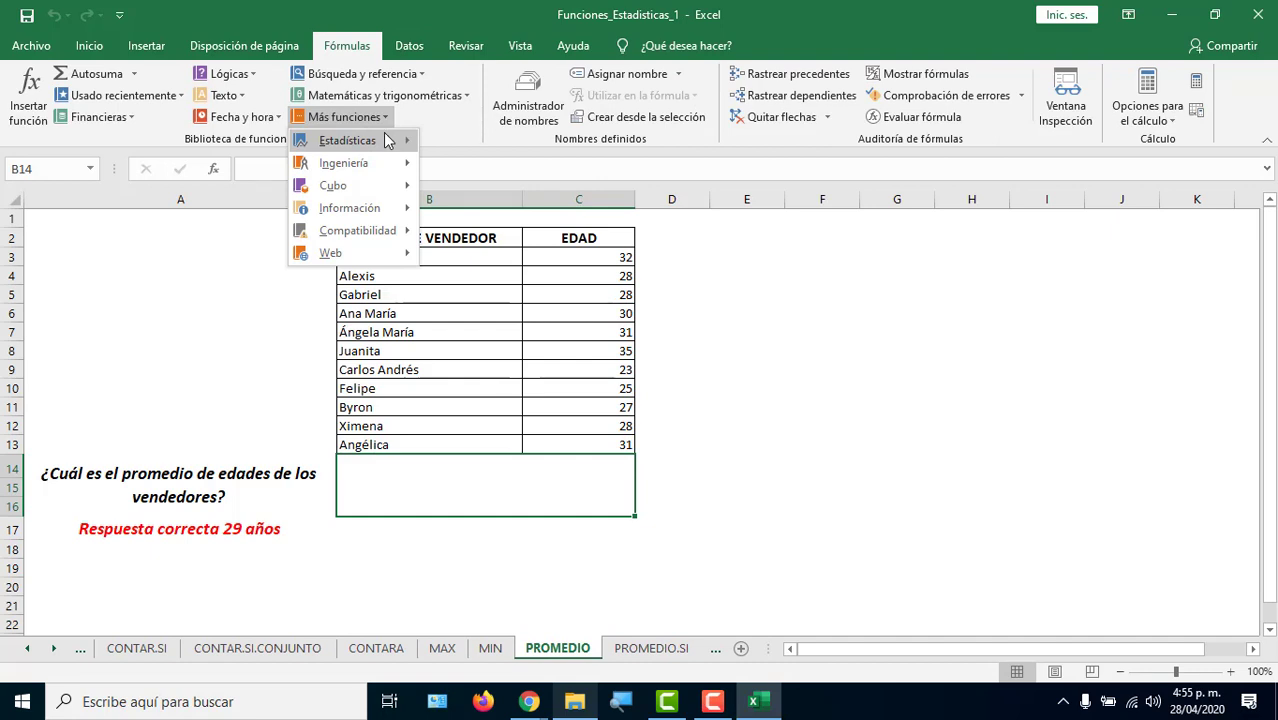
pyautogui.moveTo(390, 137)
pyautogui.moveTo(641, 165)
pyautogui.mouseDown()
pyautogui.moveTo(643, 540)
pyautogui.moveTo(743, 497)
pyautogui.mouseUp()
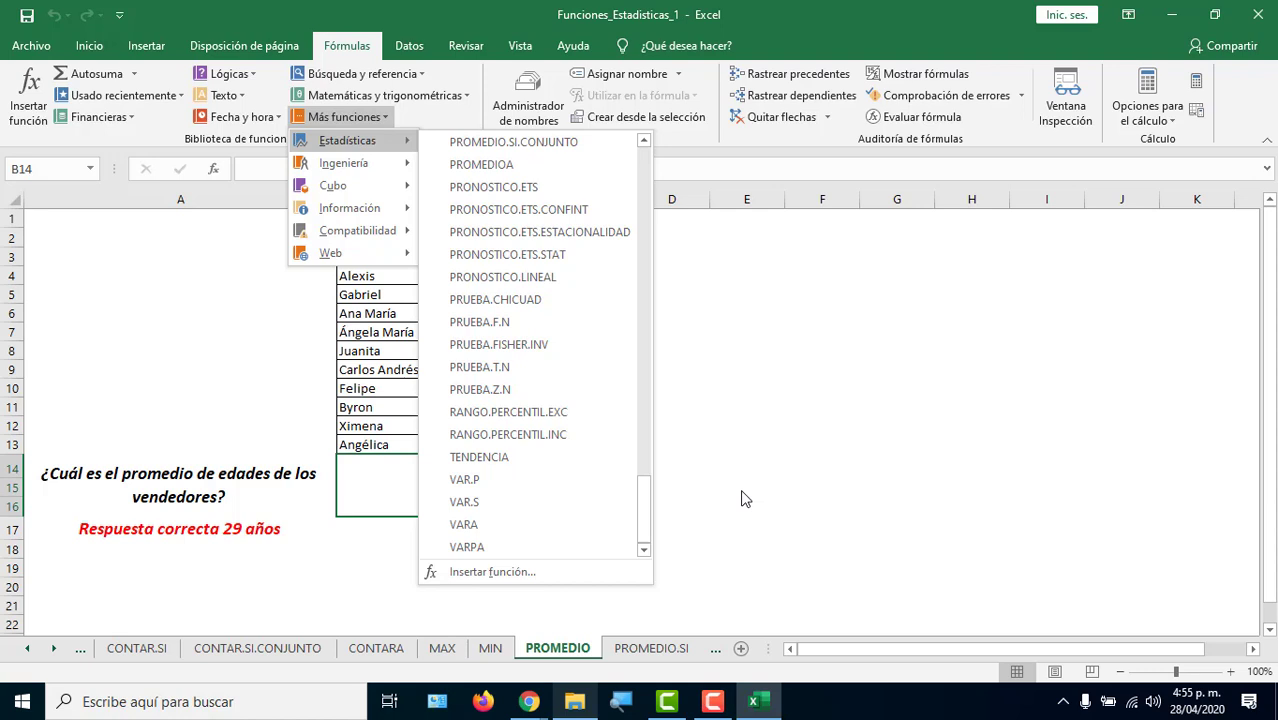
pyautogui.click(137, 652)
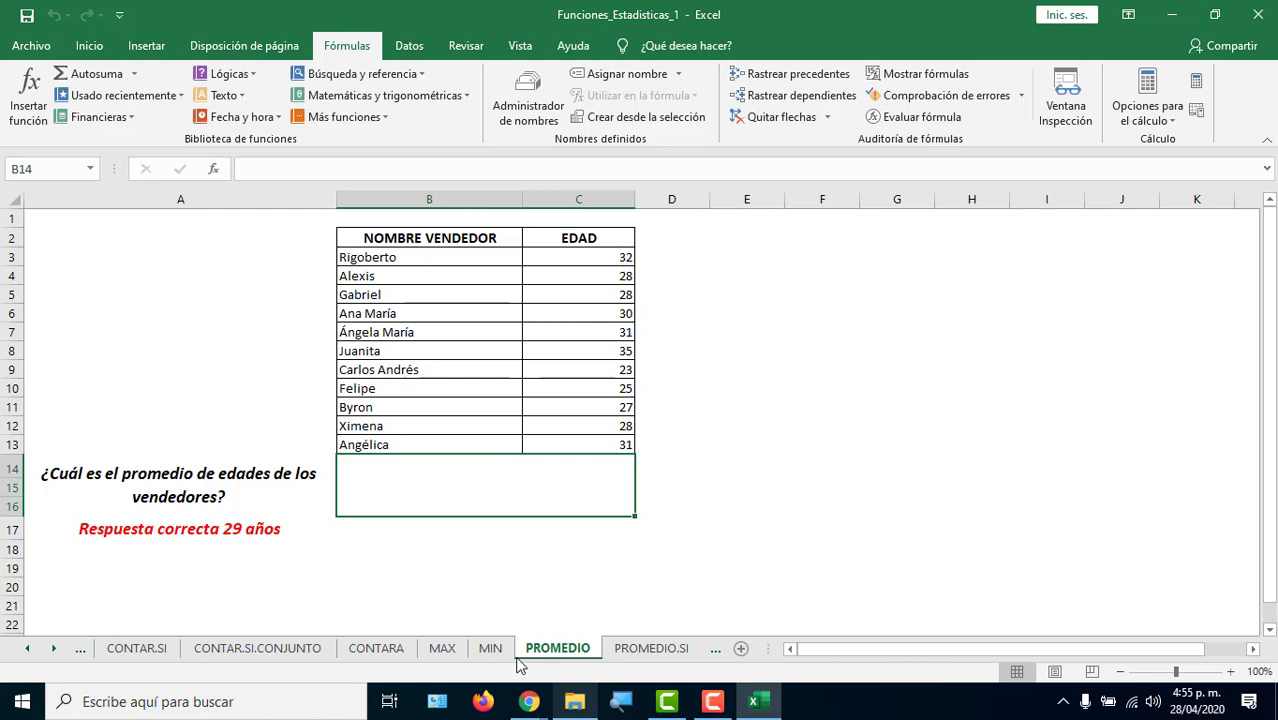
pyautogui.click(380, 117)
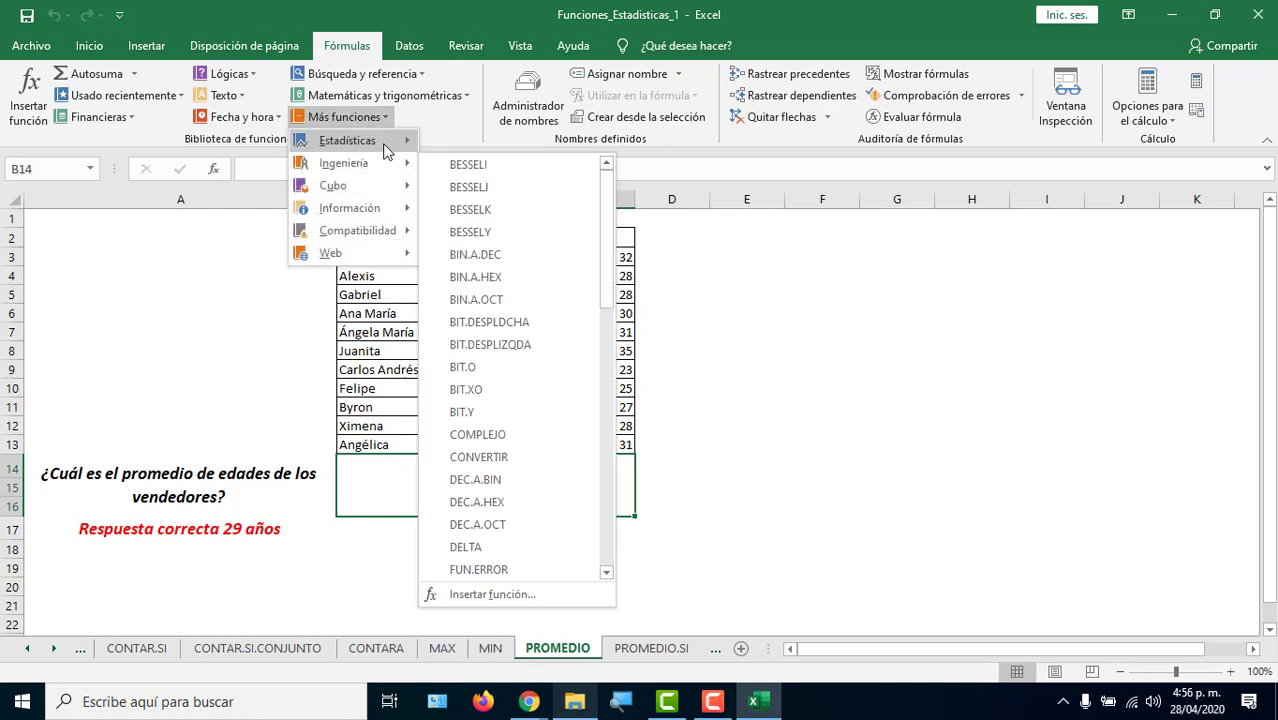
pyautogui.moveTo(385, 142)
pyautogui.scroll(-1, 645, 203)
pyautogui.scroll(-4, 645, 203)
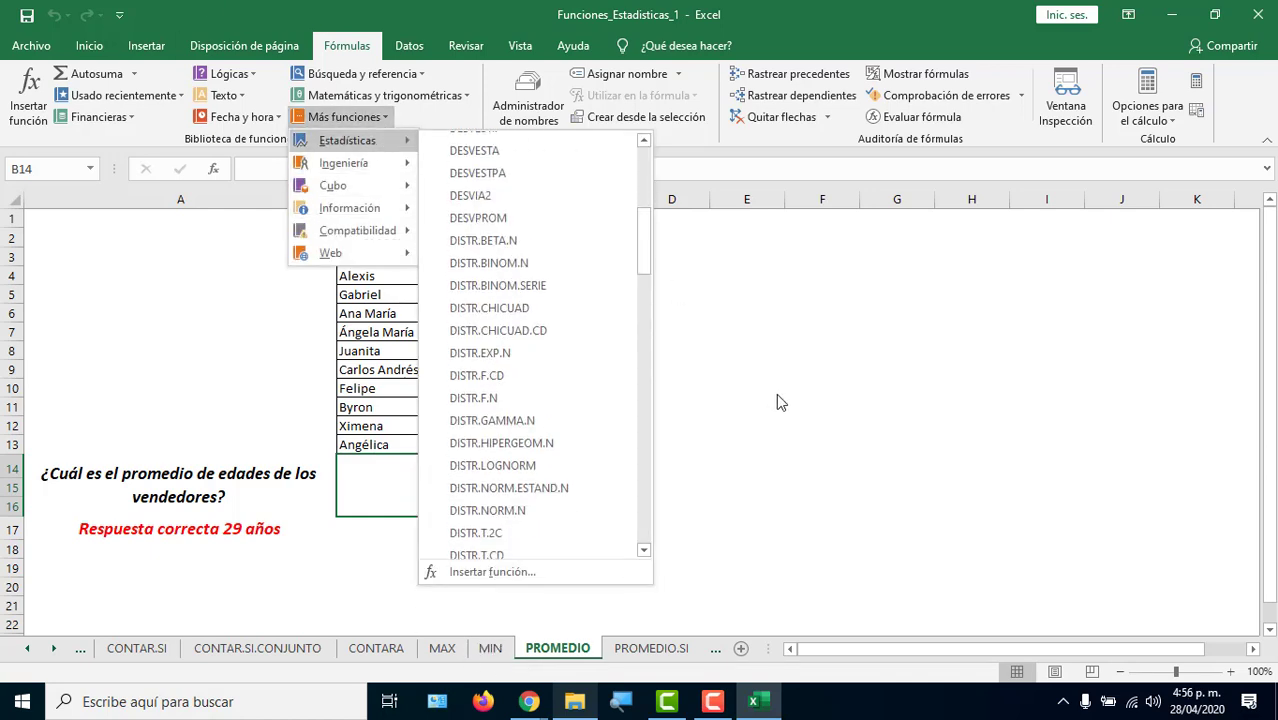
pyautogui.click(408, 491)
# Open the CONTAR sheet and enlarge its view to 150%.
pyautogui.click(33, 653)
pyautogui.click(33, 653)
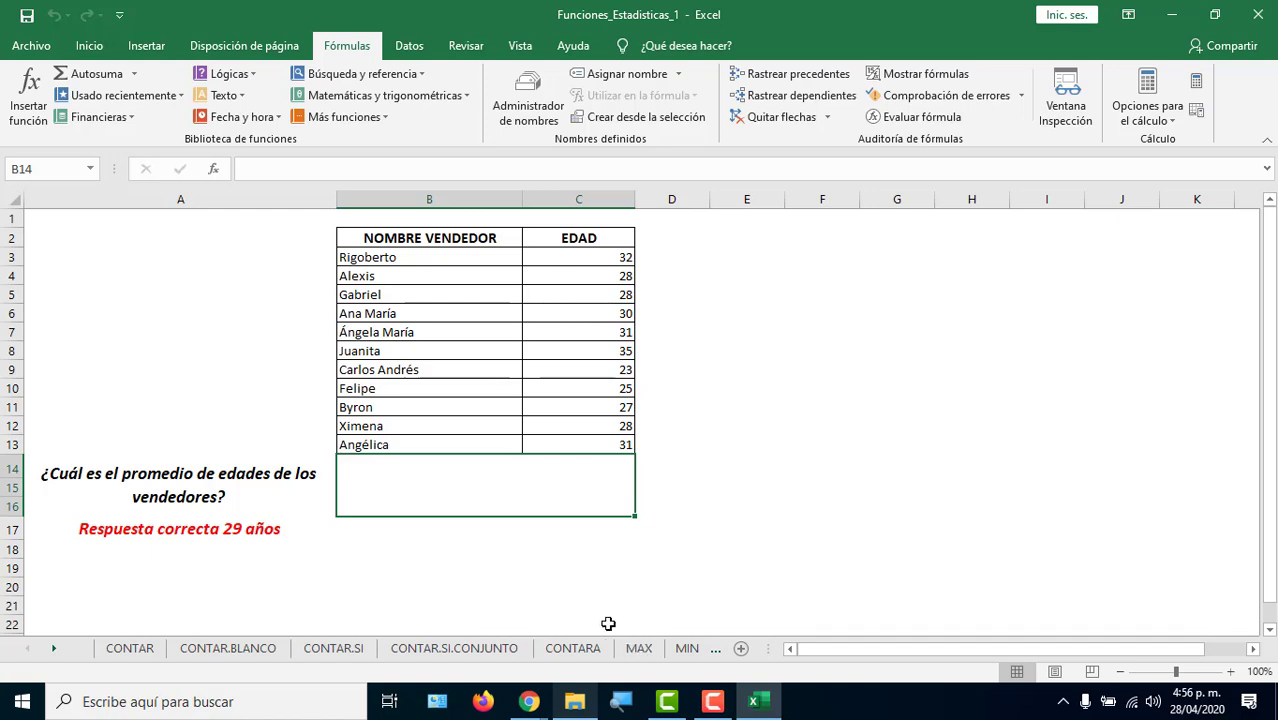
pyautogui.click(130, 648)
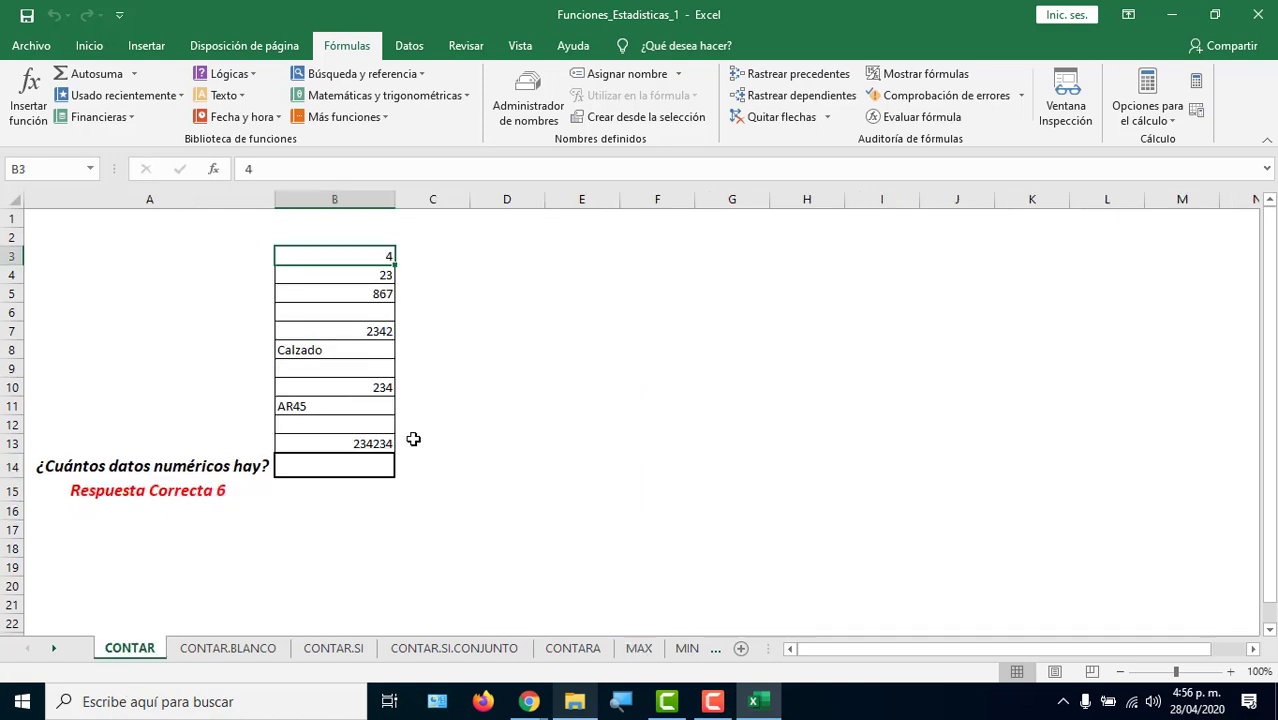
pyautogui.click(1231, 673)
pyautogui.click(1231, 673)
pyautogui.click(1231, 673)
pyautogui.click(1231, 673)
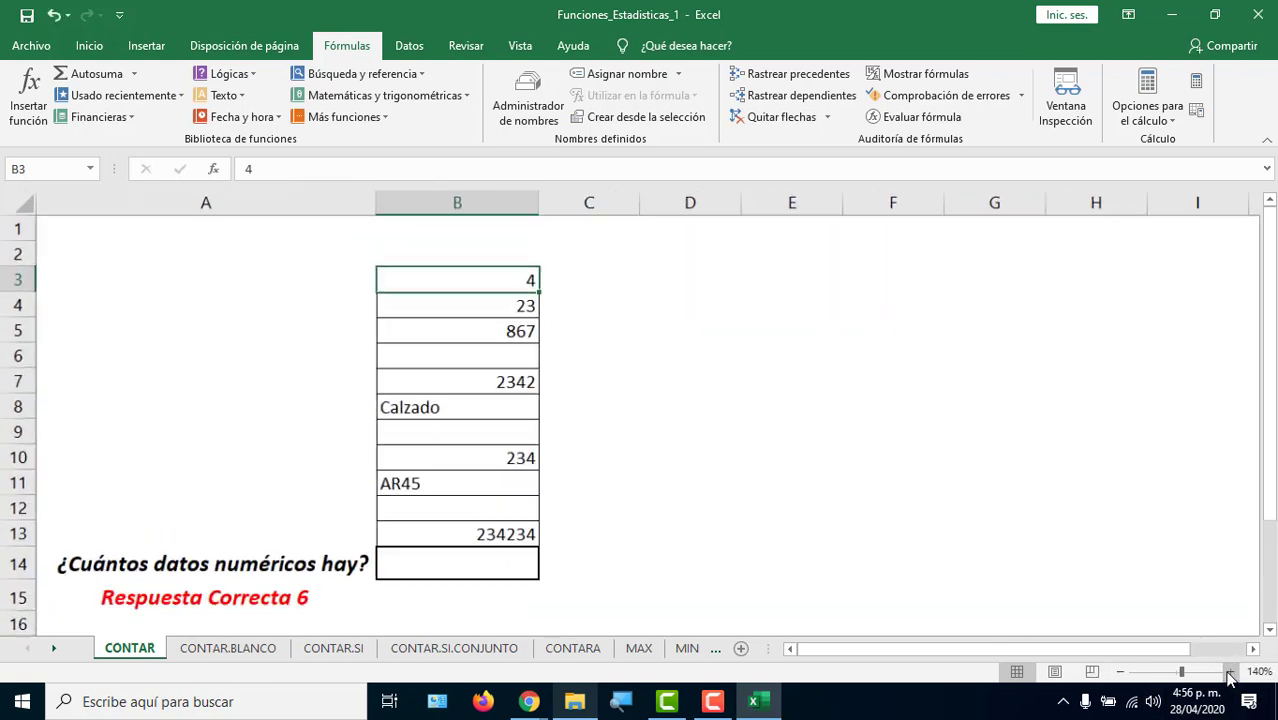
pyautogui.click(1231, 673)
# Examine the numeric-data question in row 14 and the mixed values in B3:B13.
pyautogui.scroll(-2, 528, 457)
pyautogui.scroll(1, 528, 460)
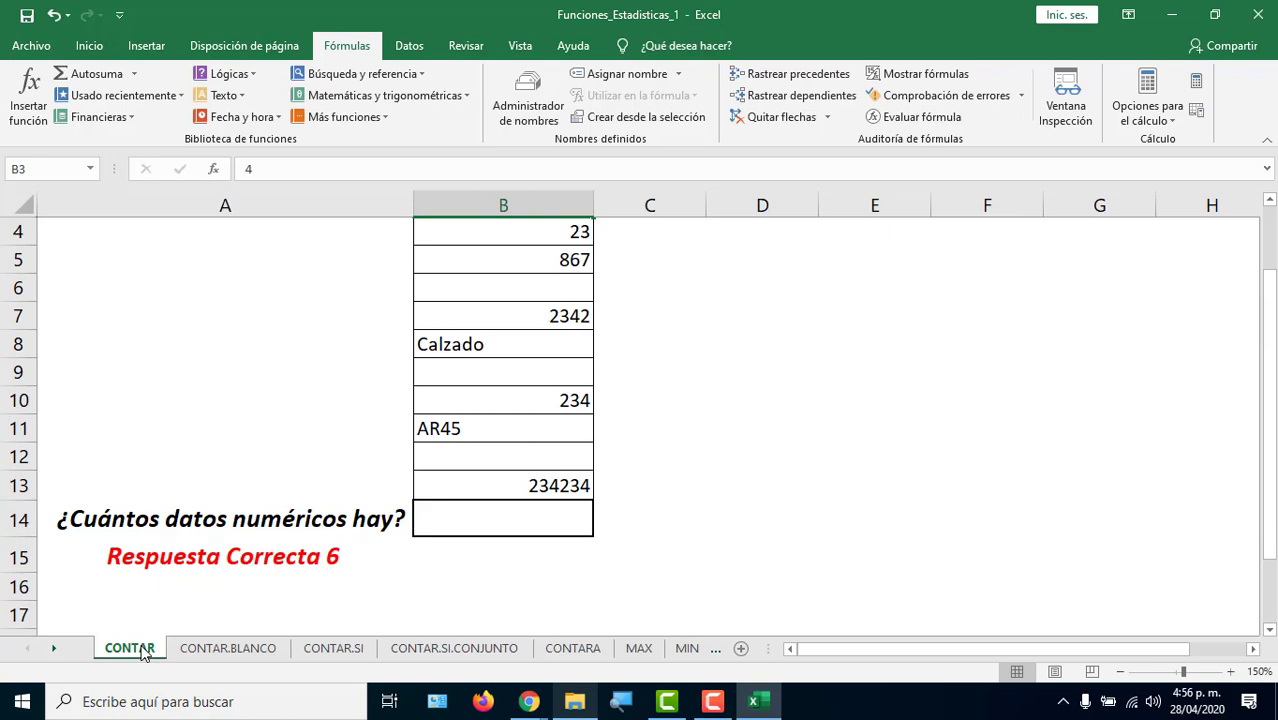
pyautogui.scroll(1, 622, 557)
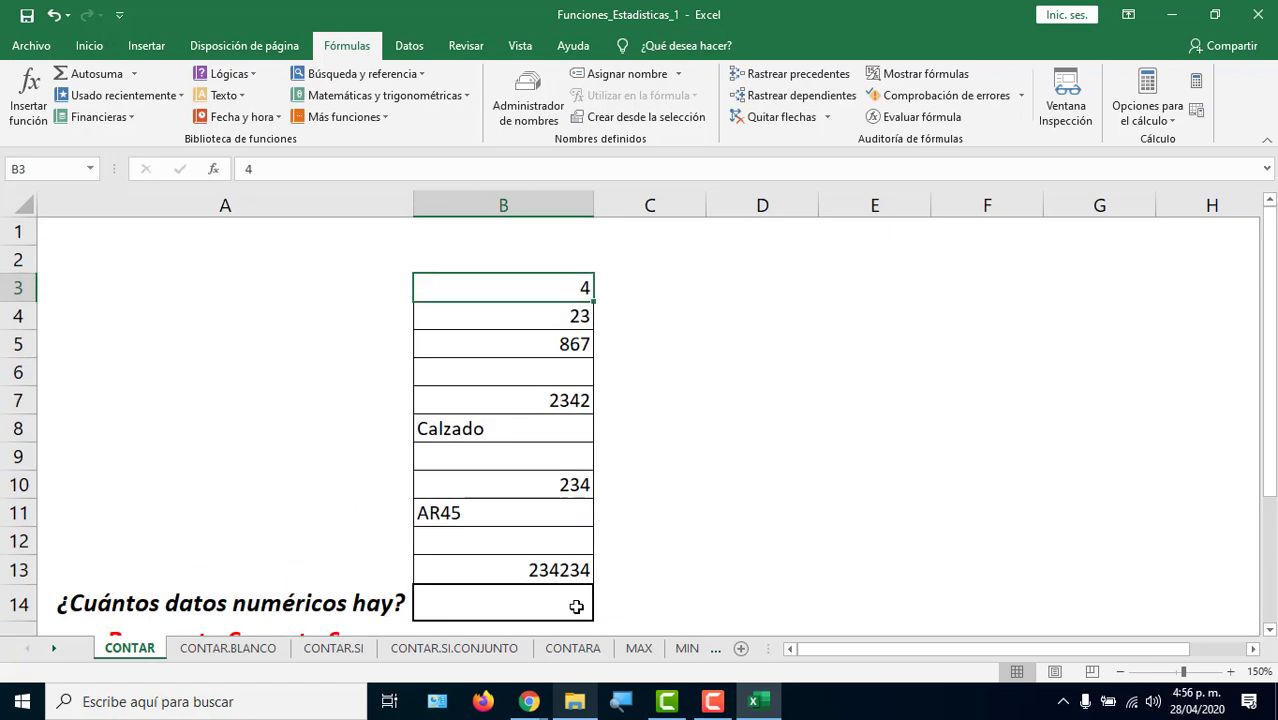
pyautogui.scroll(-1, 576, 606)
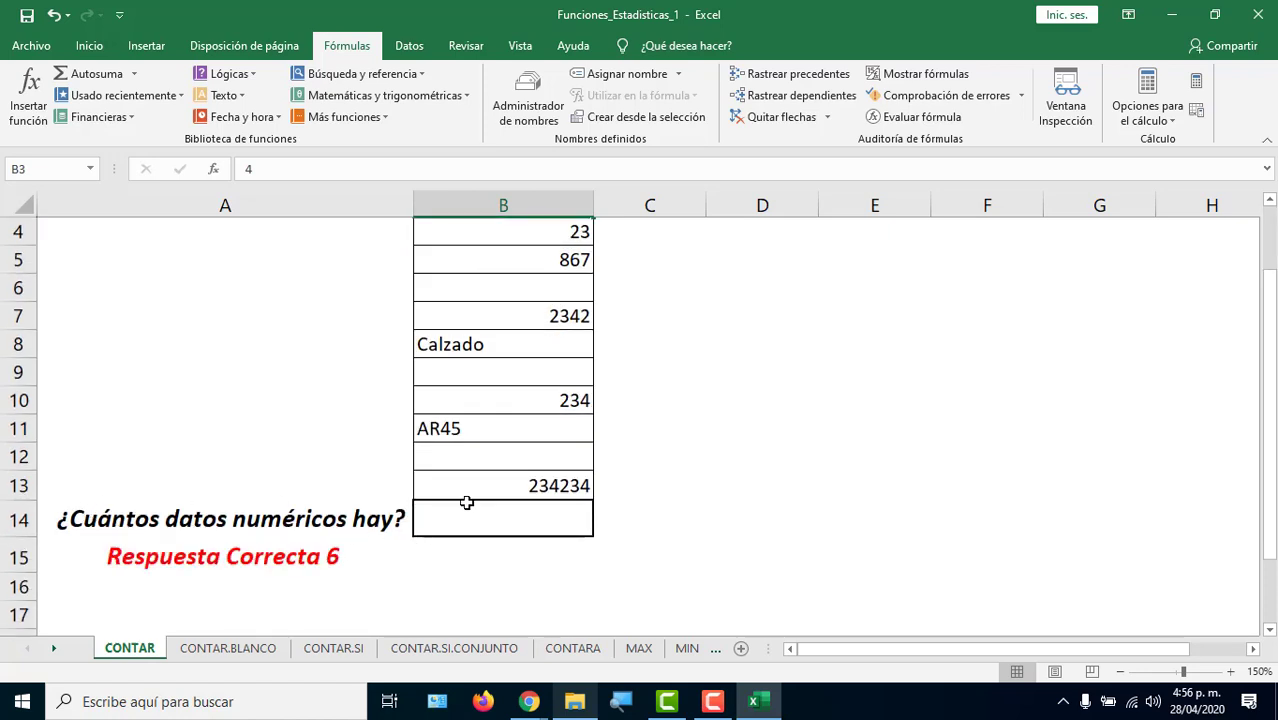
pyautogui.scroll(1, 515, 482)
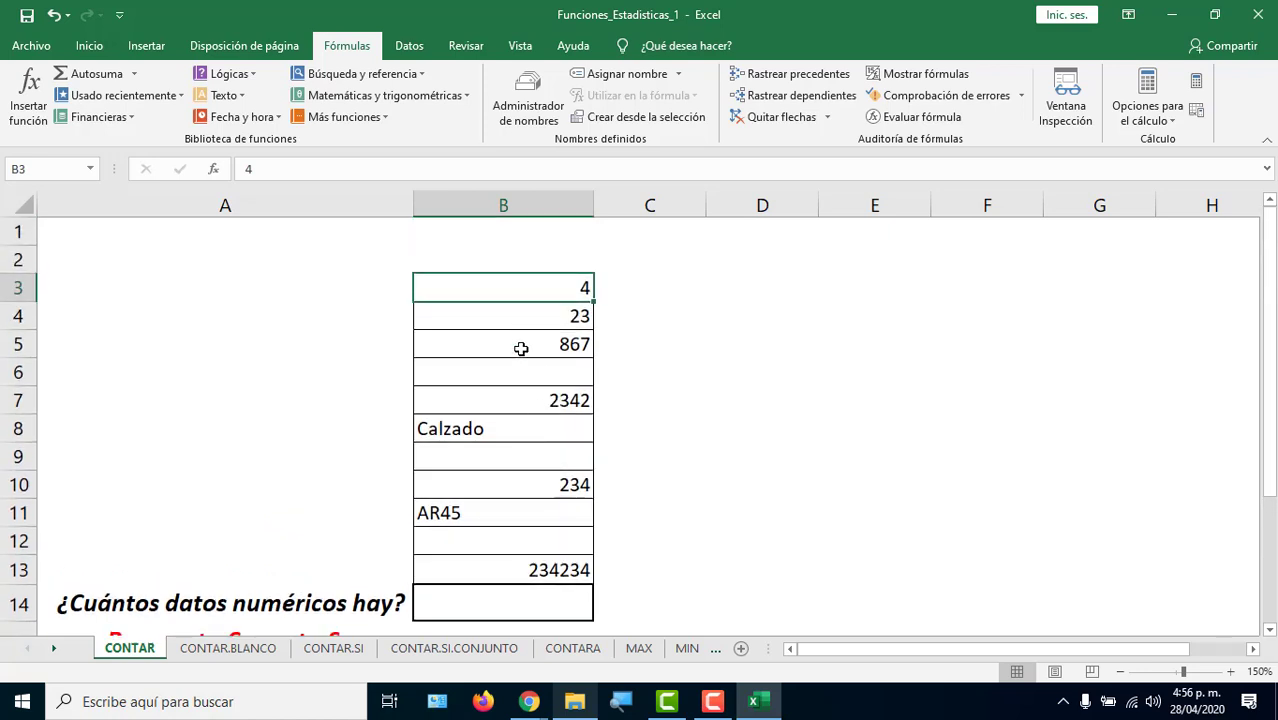
pyautogui.moveTo(521, 348); pyautogui.dragTo(520, 570)
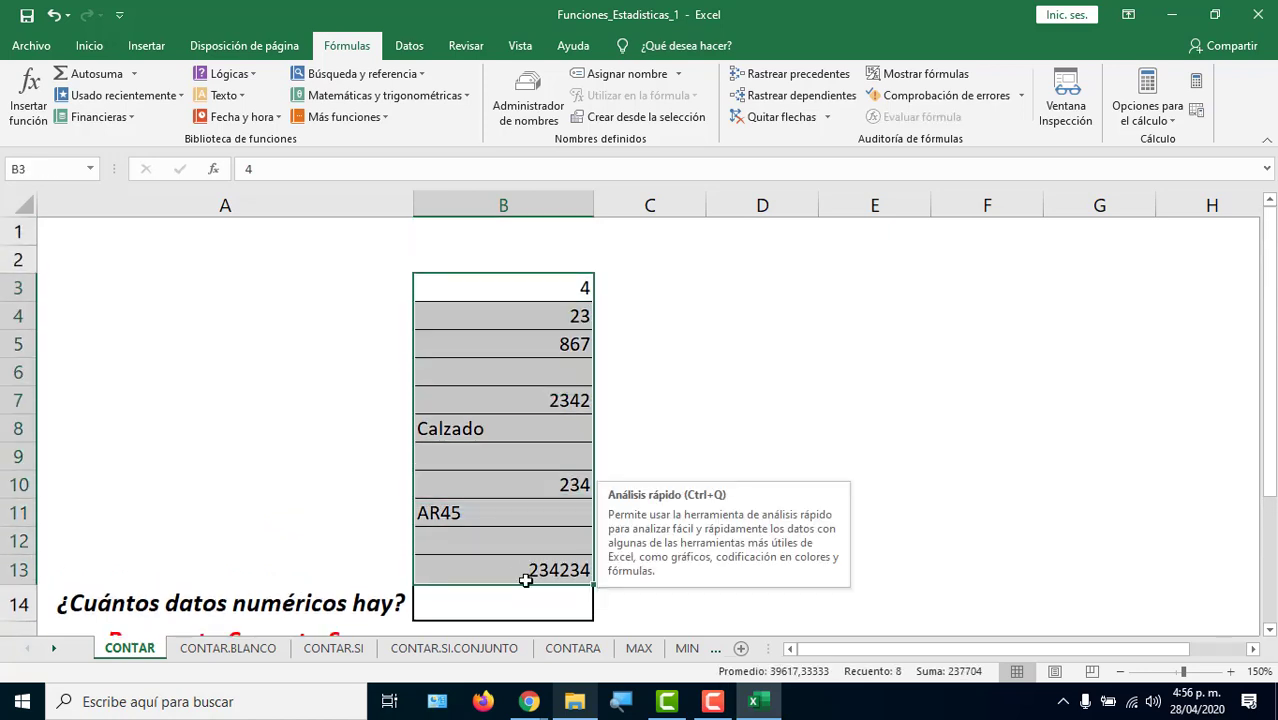
# Enter the formula =CONTAR(B3:B13) in B14 to count the numeric cells.
pyautogui.scroll(-1, 521, 545)
pyautogui.click(519, 519)
pyautogui.write('=contar')
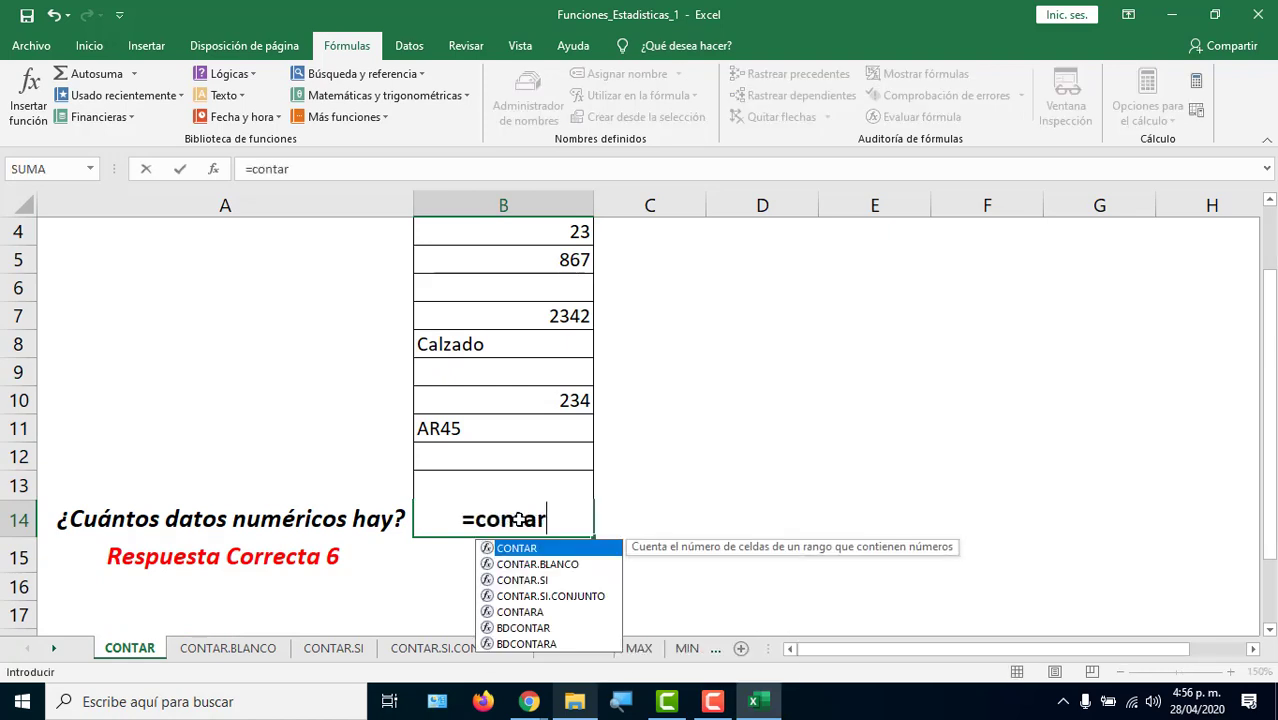
pyautogui.press('Tab')
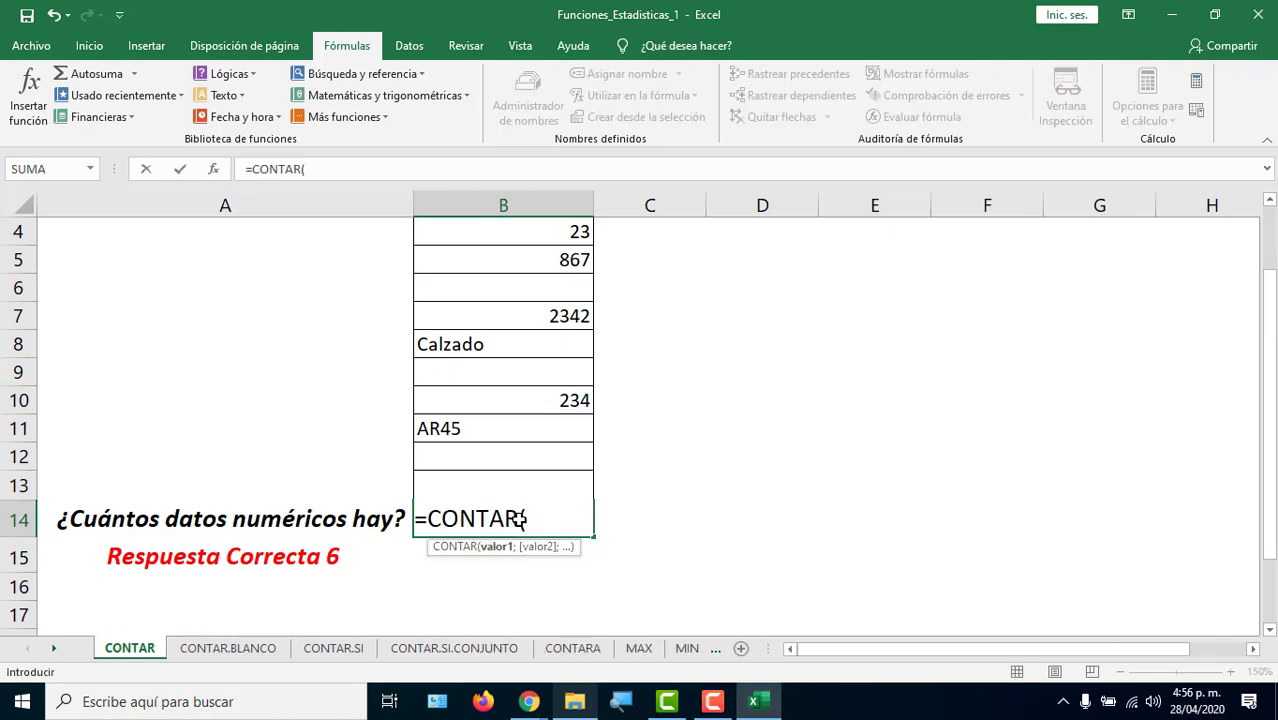
pyautogui.scroll(1, 528, 297)
pyautogui.moveTo(541, 288); pyautogui.dragTo(530, 541)
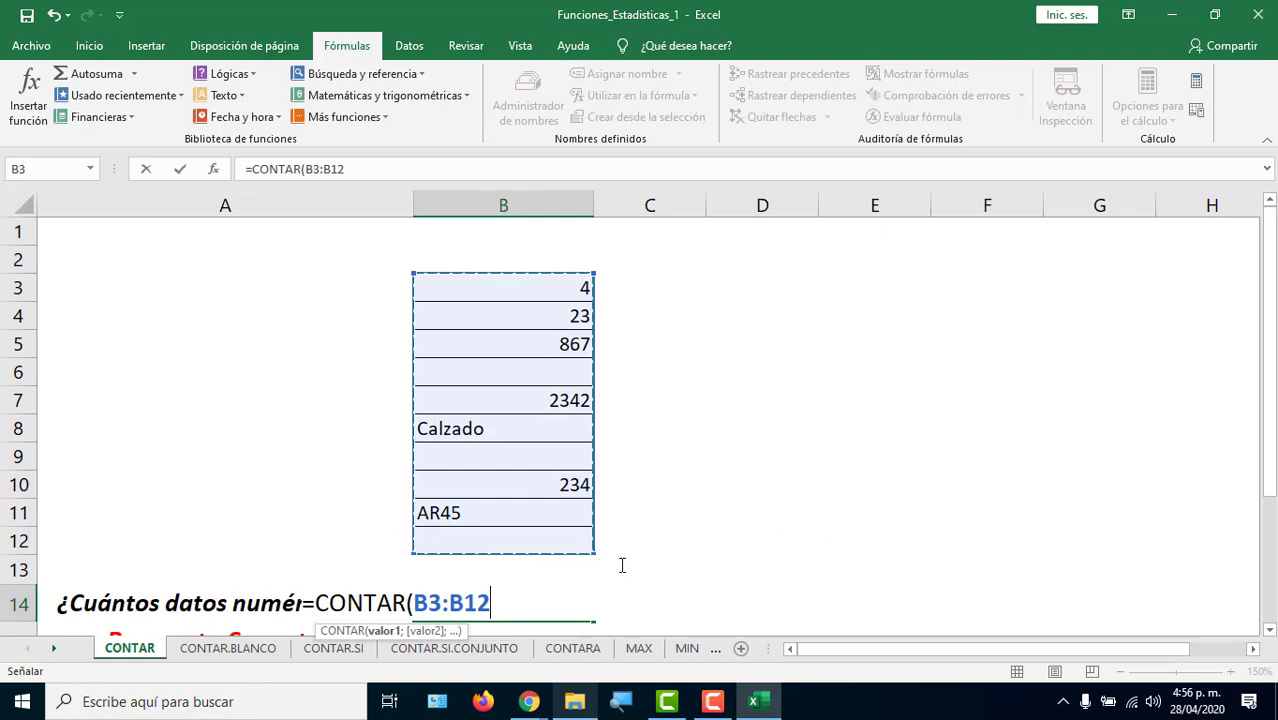
pyautogui.scroll(-1, 622, 565)
pyautogui.scroll(-1, 622, 555)
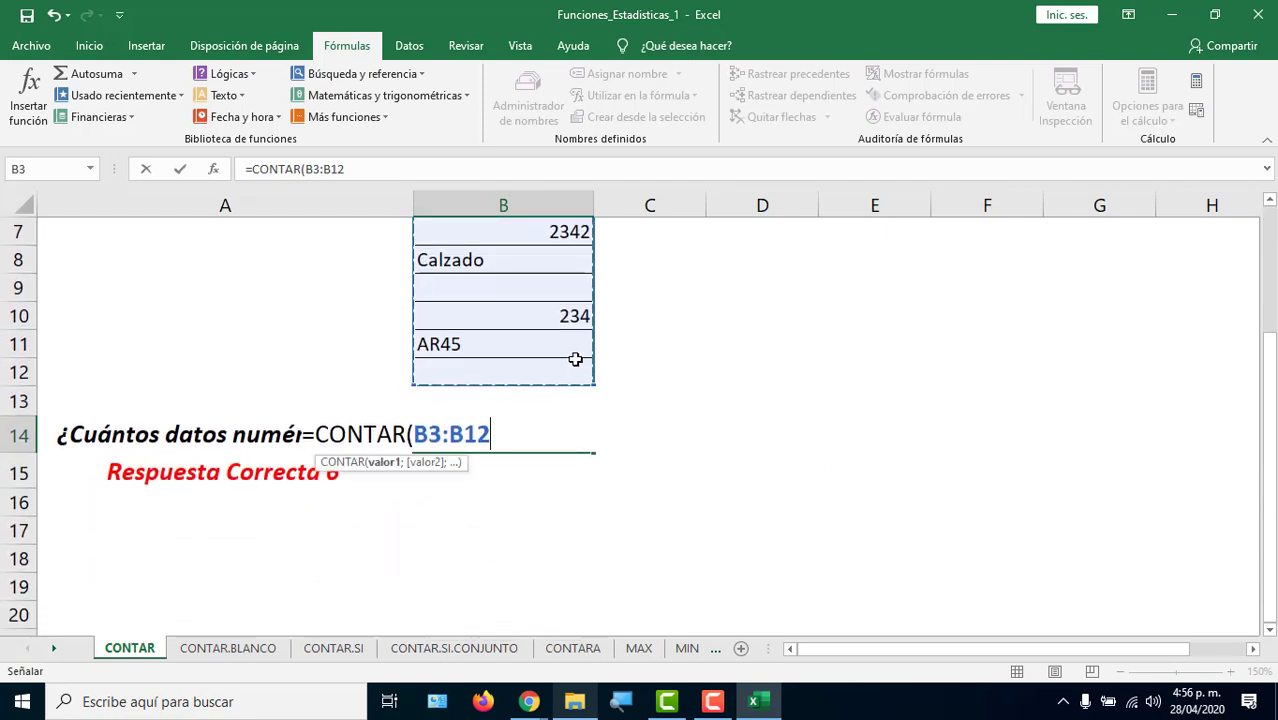
pyautogui.moveTo(575, 359); pyautogui.dragTo(571, 359)
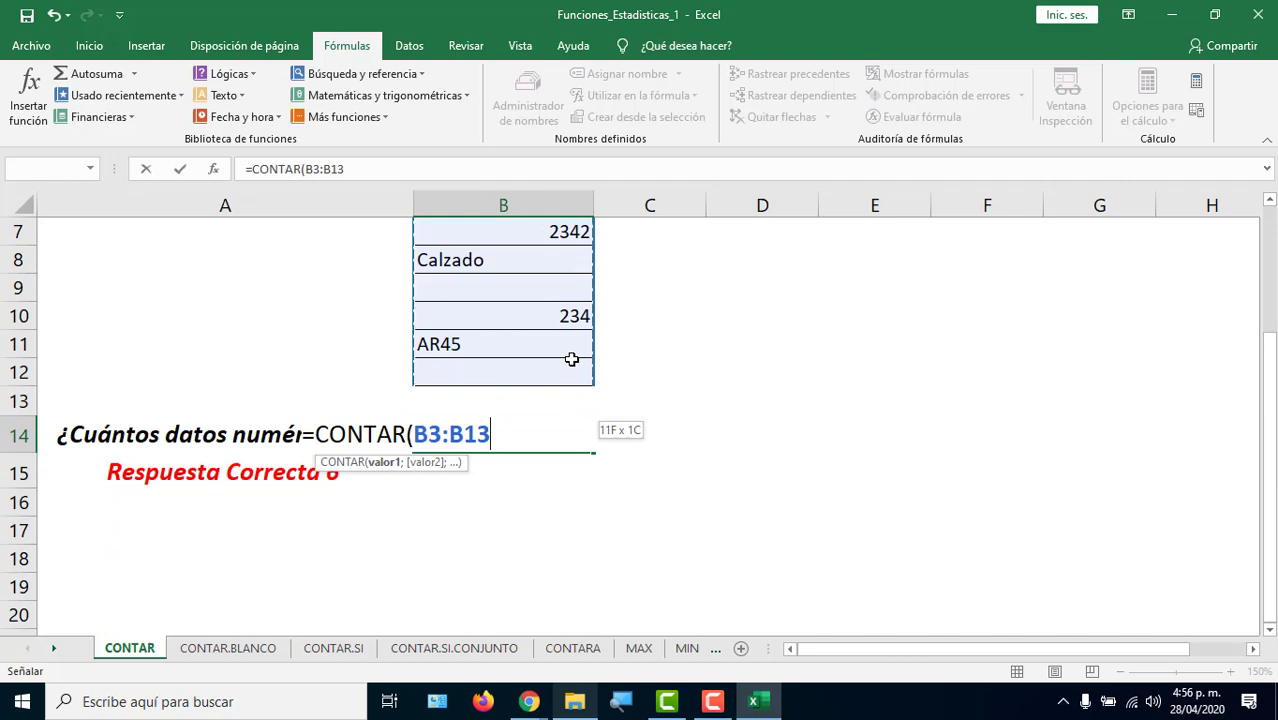
pyautogui.write(')')
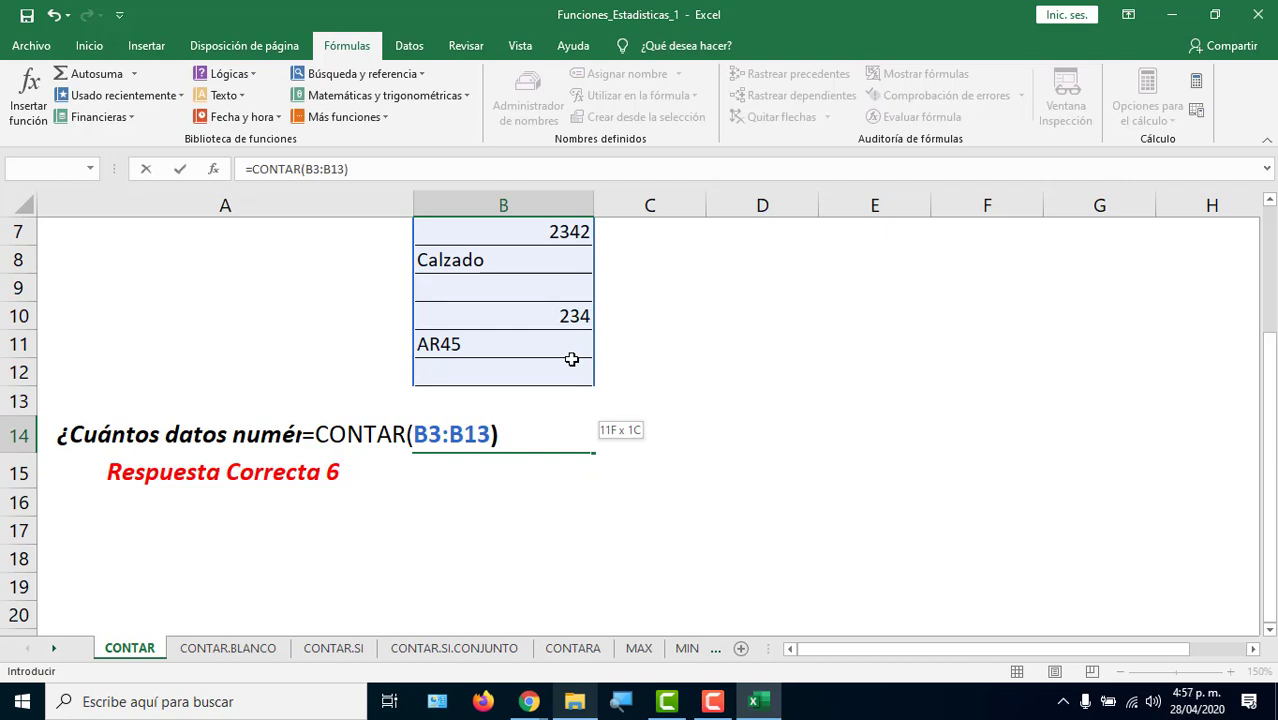
pyautogui.press('Return')
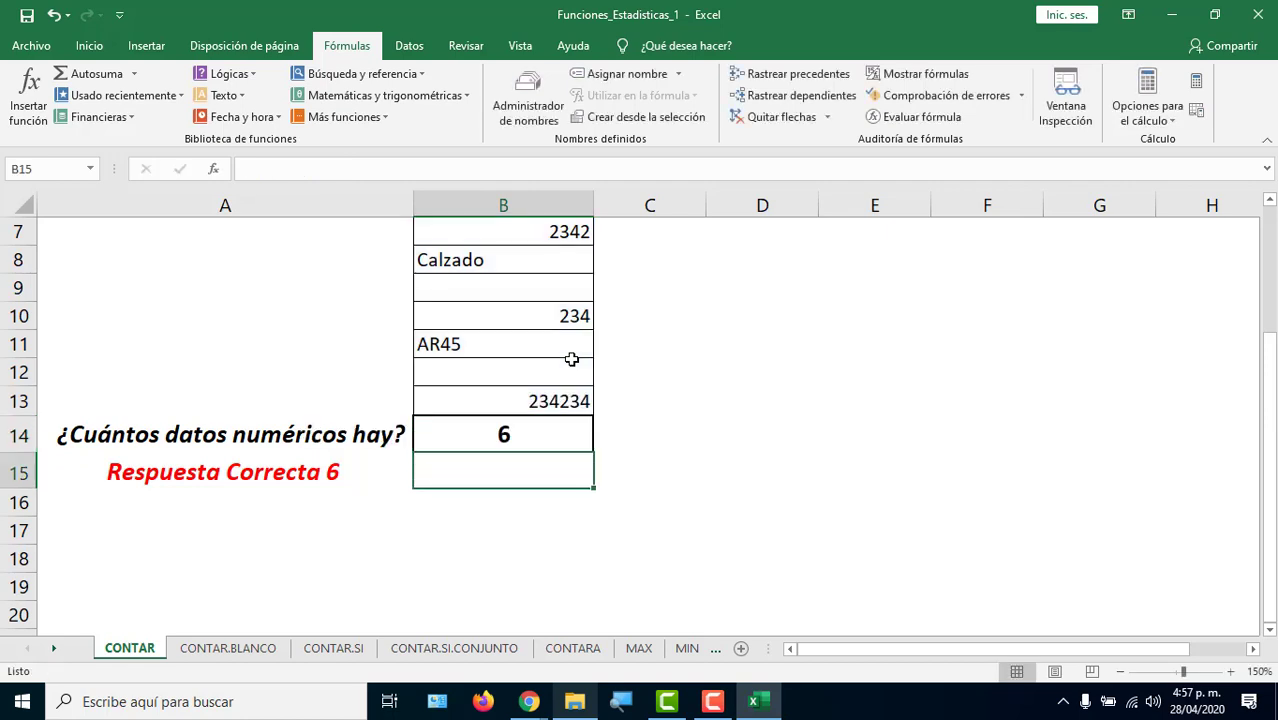
# Remove the argument from the CONTAR formula in B14 and re-enter it with the range B3:B13.
pyautogui.click(522, 439)
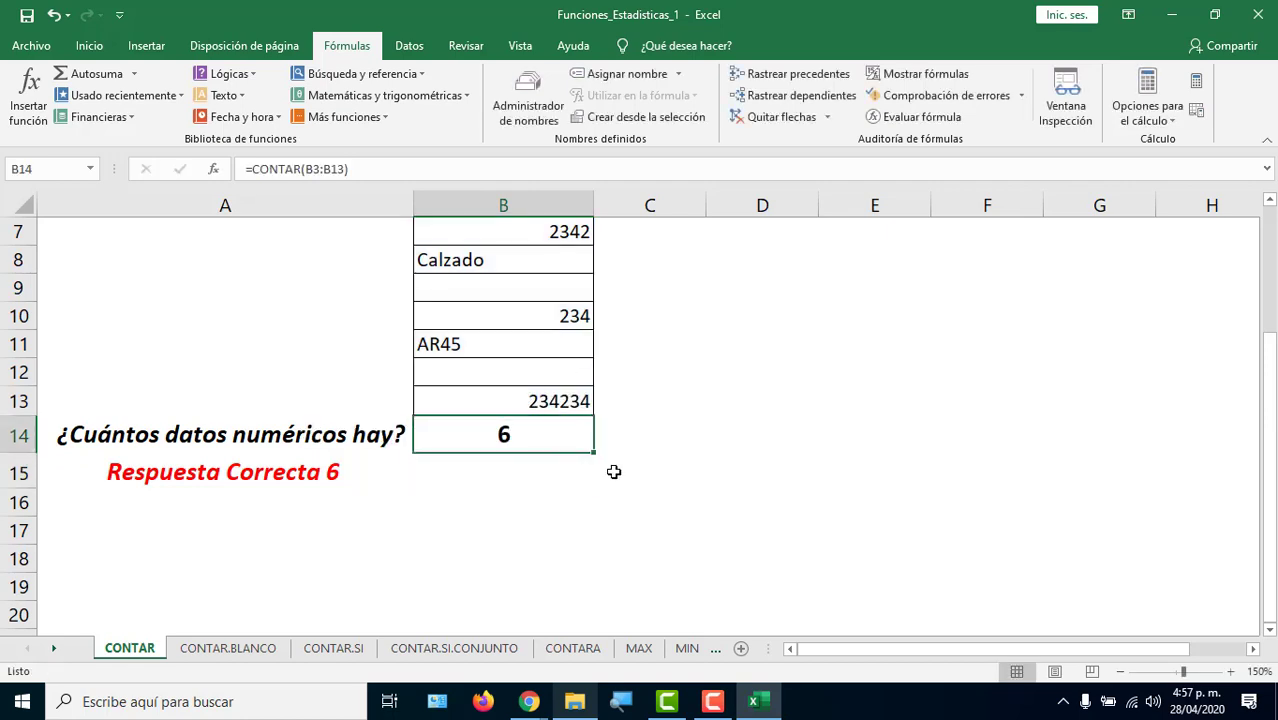
pyautogui.scroll(1, 614, 472)
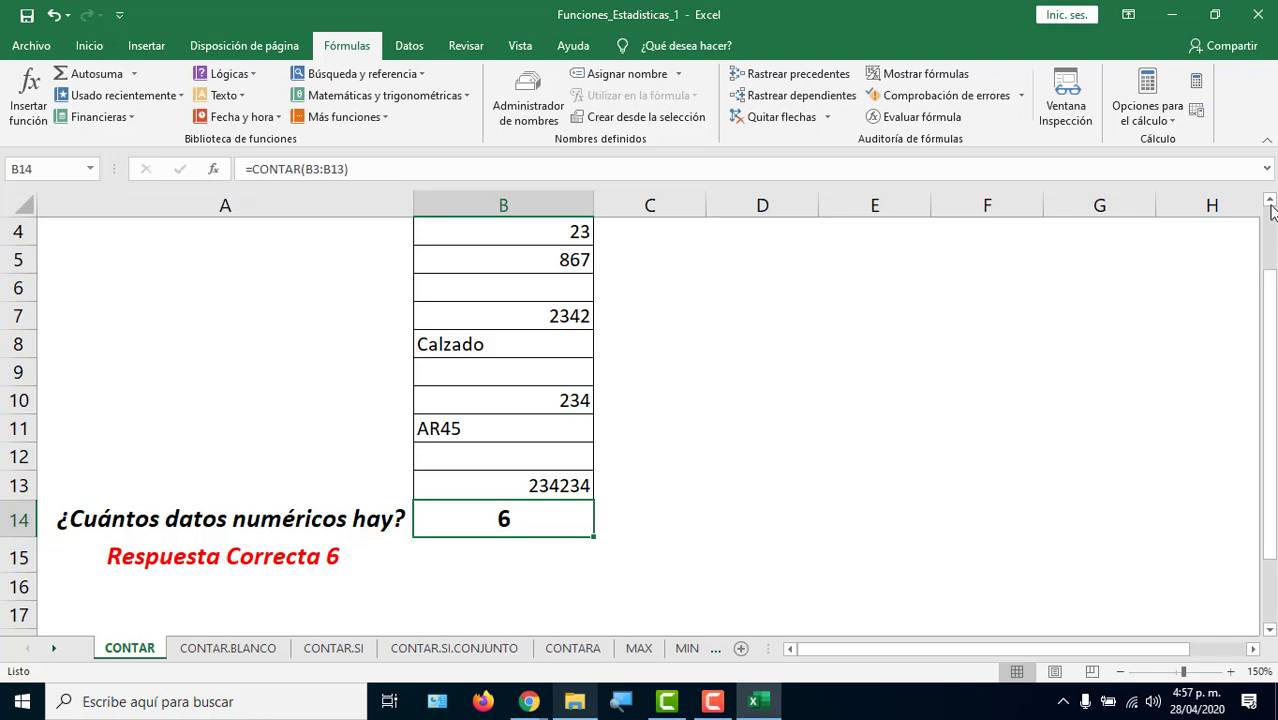
pyautogui.doubleClick(582, 519)
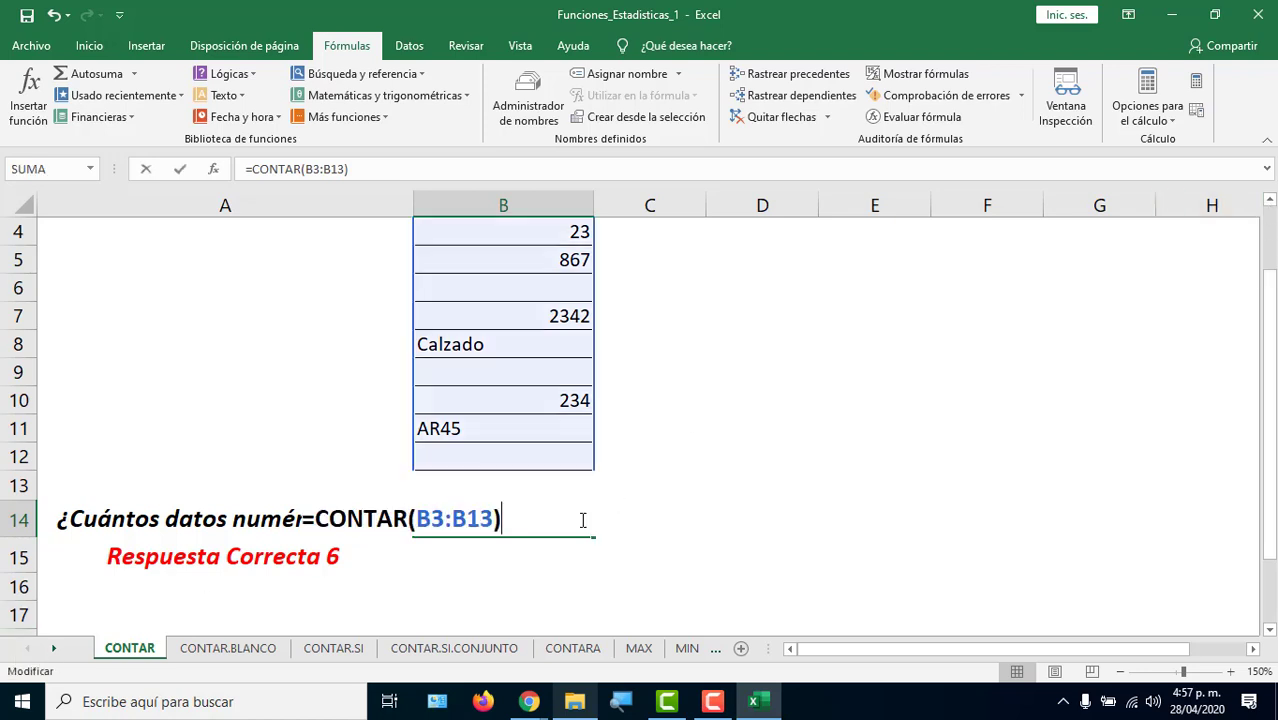
pyautogui.click(413, 519)
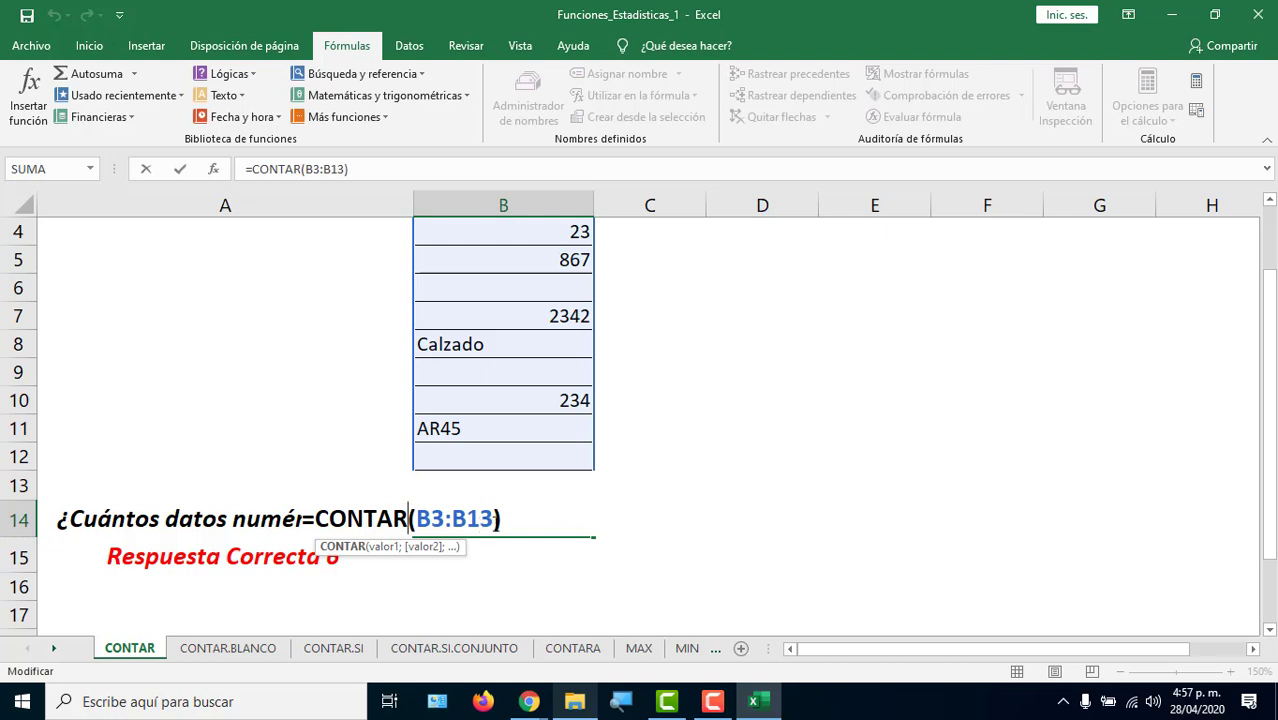
pyautogui.moveTo(500, 519); pyautogui.dragTo(408, 525)
pyautogui.press('BackSpace')
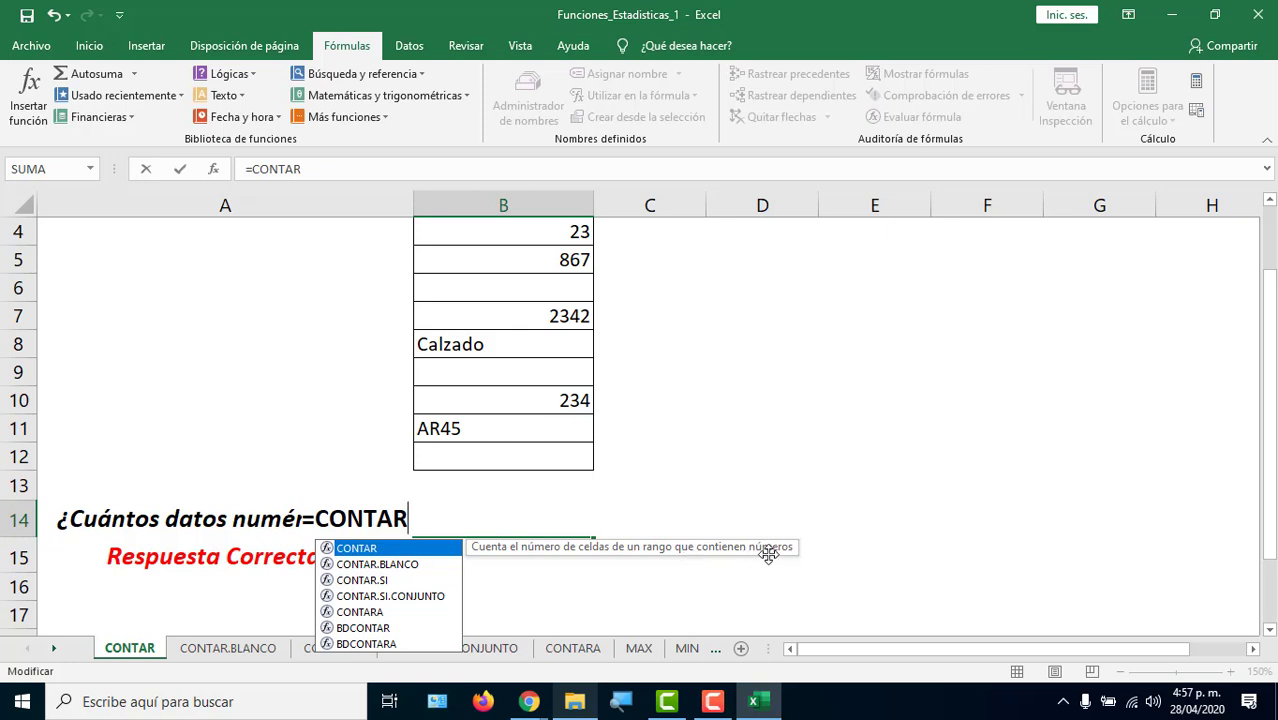
pyautogui.write('(')
pyautogui.scroll(1, 474, 374)
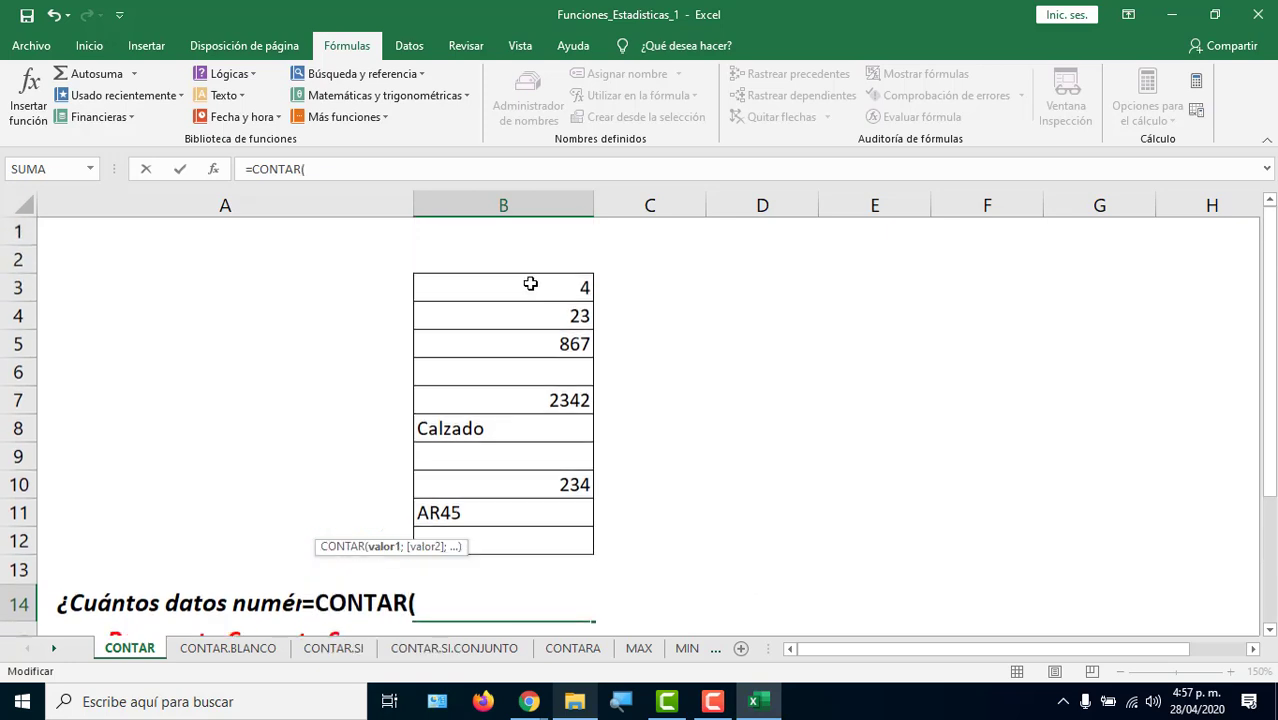
pyautogui.moveTo(529, 280); pyautogui.dragTo(519, 572)
pyautogui.write(')')
pyautogui.press('Return')
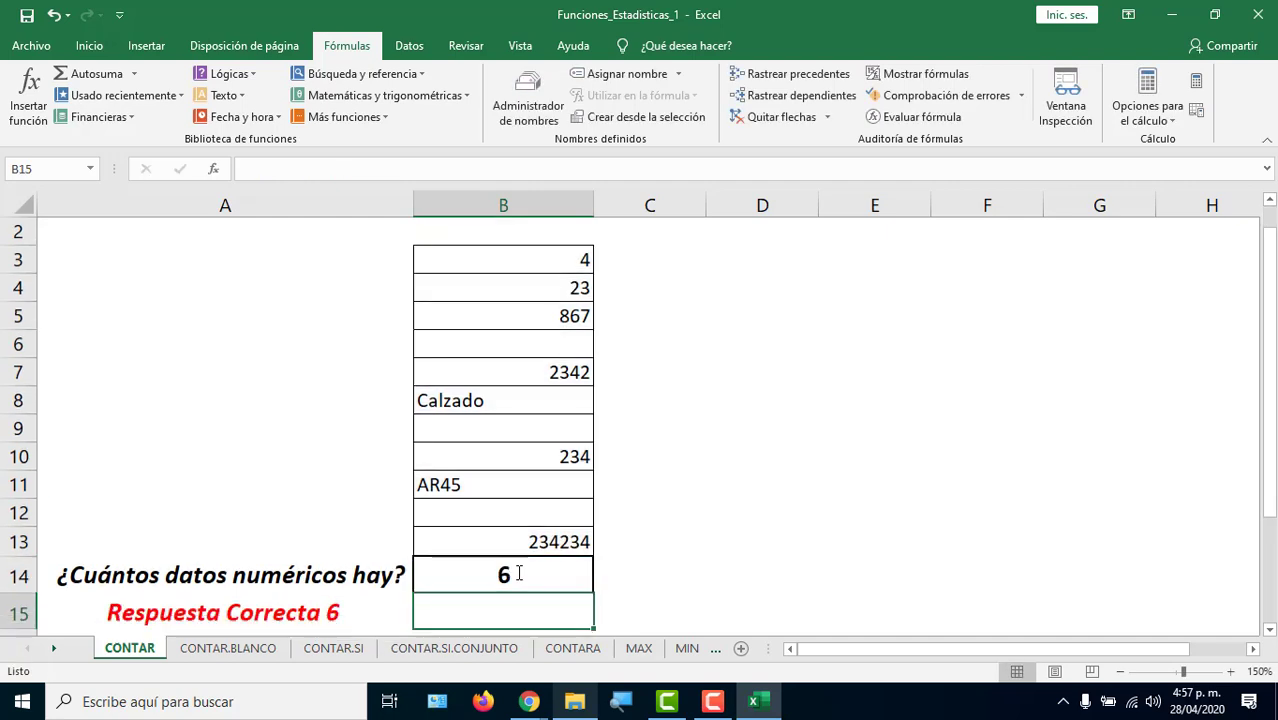
pyautogui.click(539, 582)
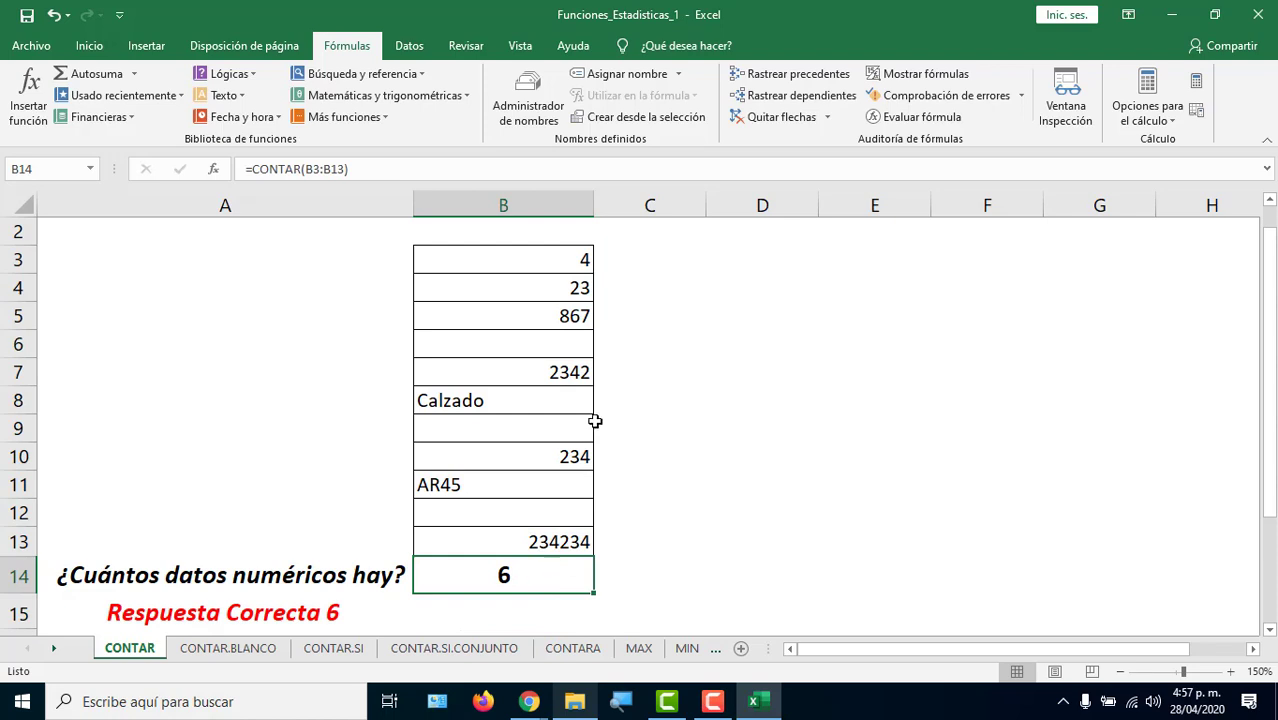
# Number the numeric cells B3:B5 as 1, 2 and 3 in column C and mark the empty row 6 with x.
pyautogui.moveTo(453, 267); pyautogui.dragTo(534, 536)
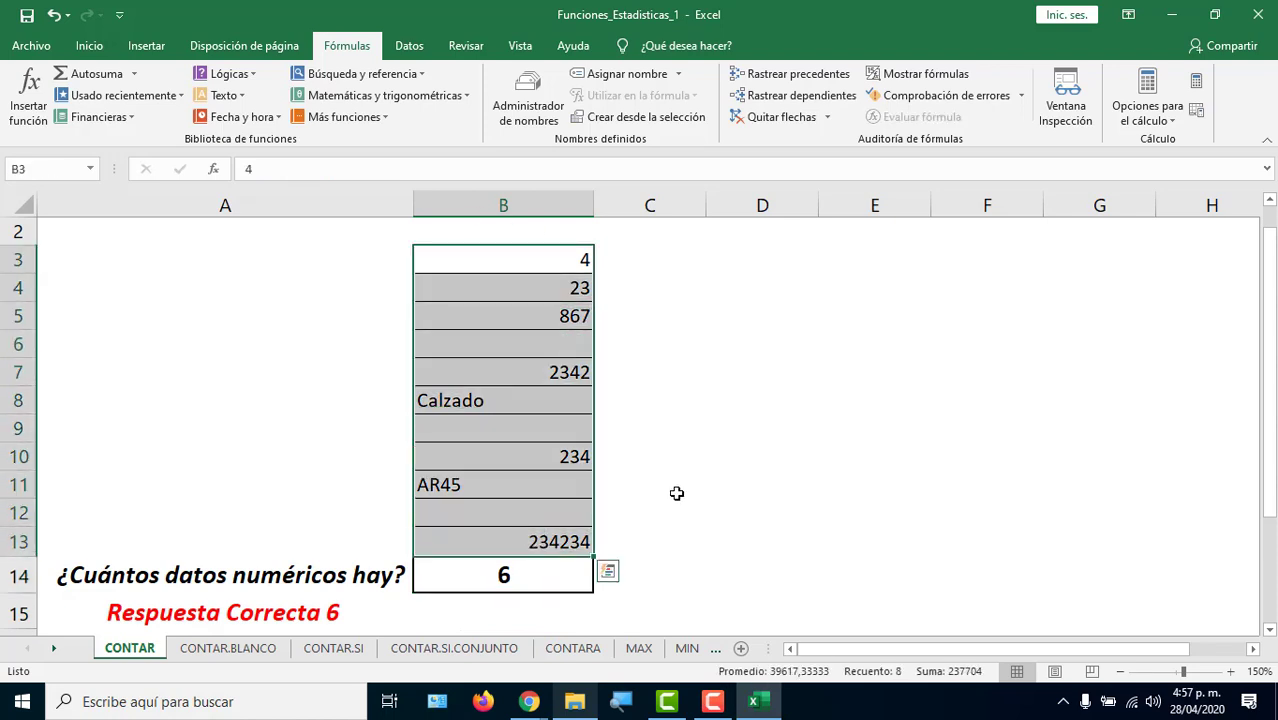
pyautogui.click(495, 262)
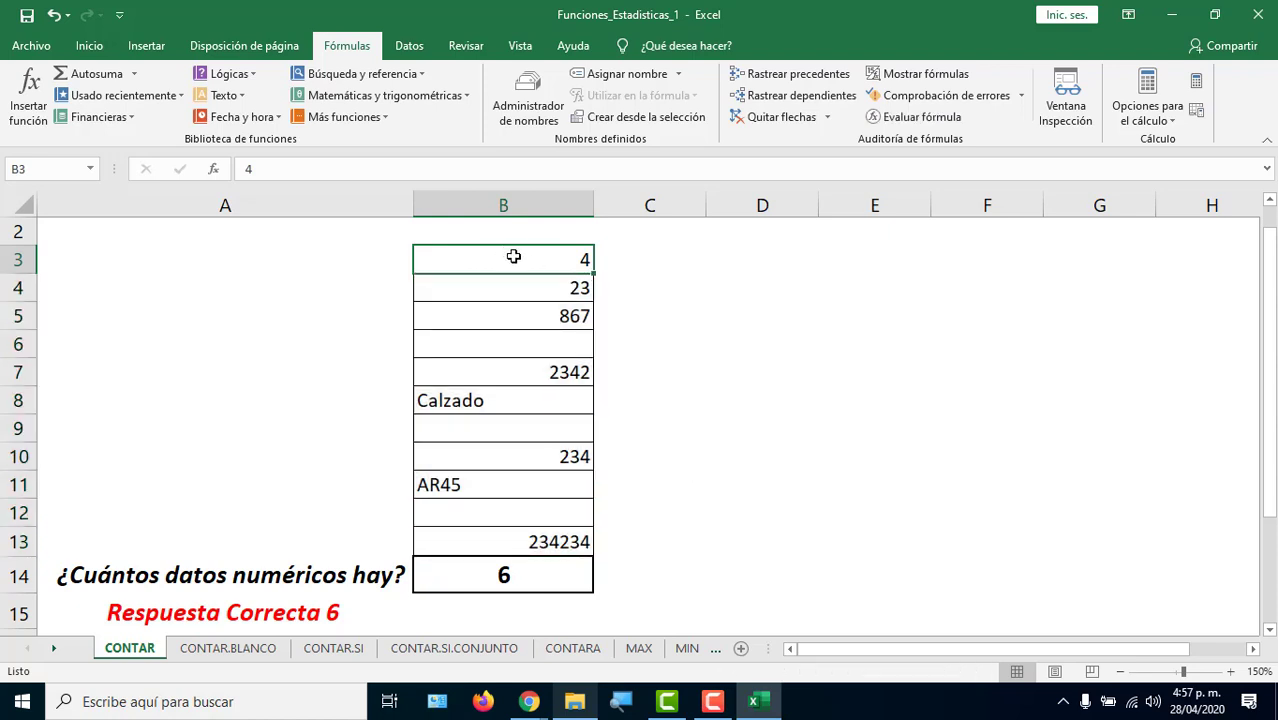
pyautogui.click(628, 265)
pyautogui.write('1')
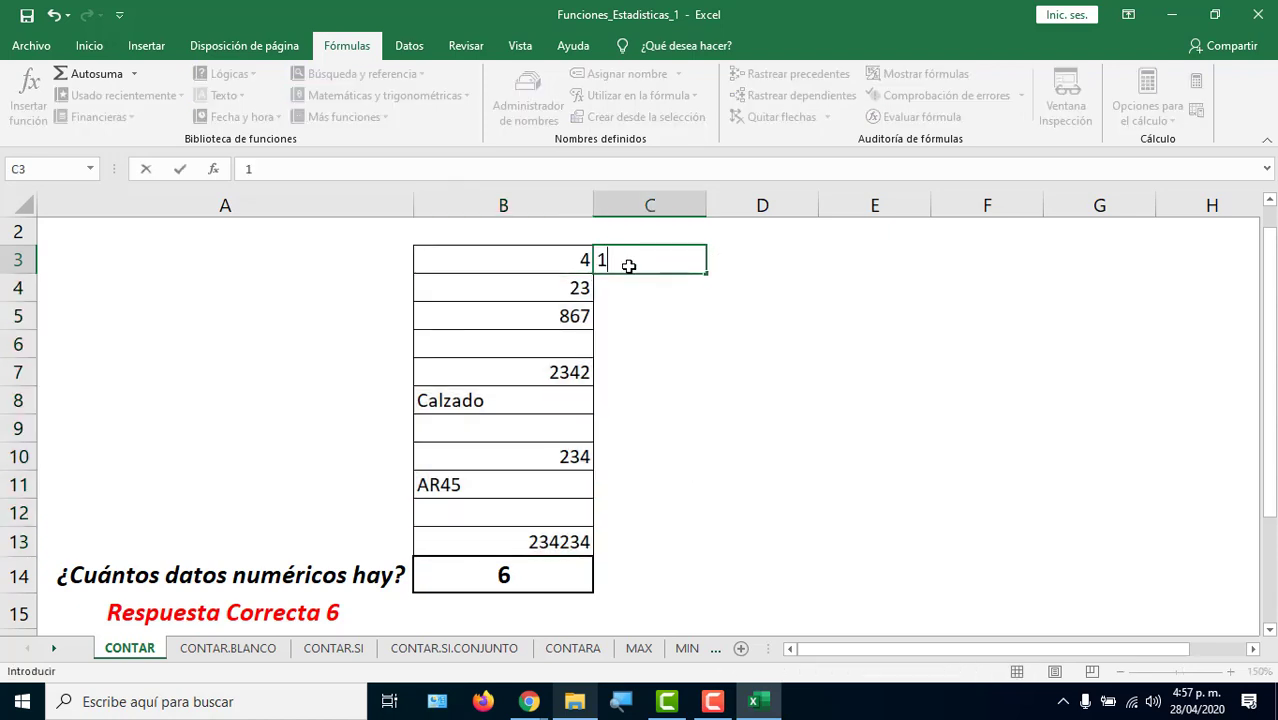
pyautogui.press('Return')
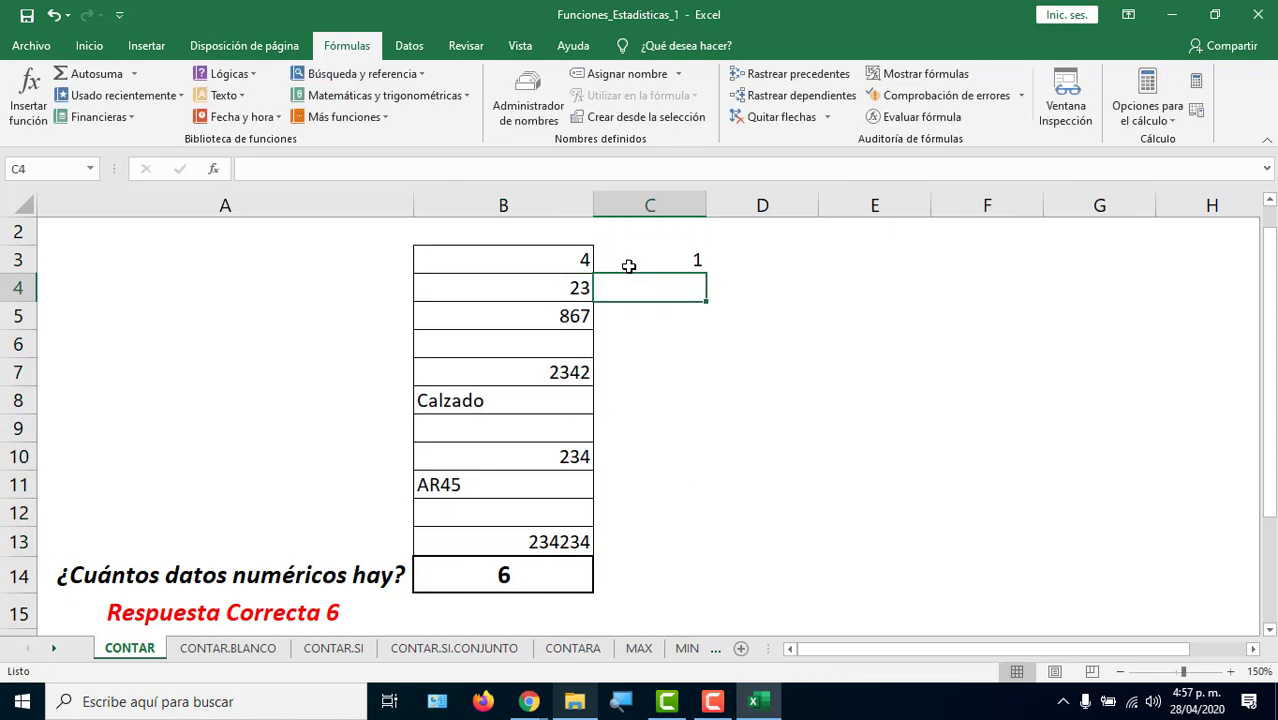
pyautogui.write('2')
pyautogui.press('Return')
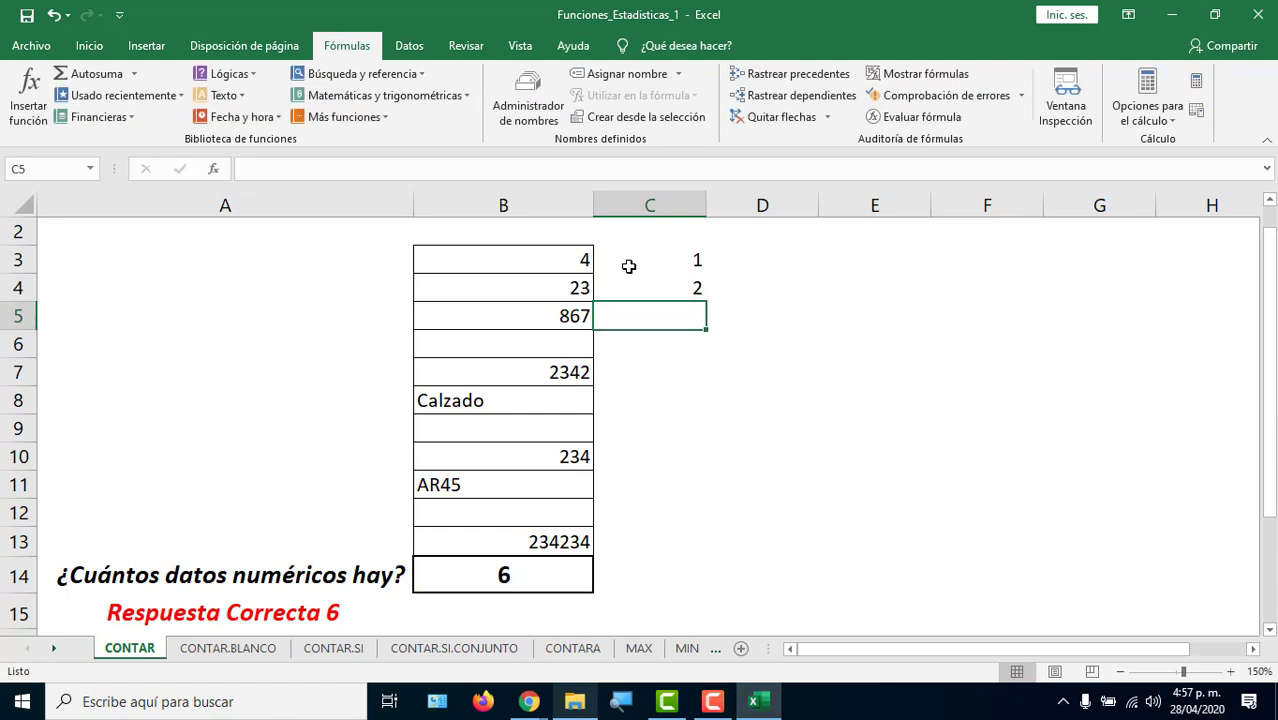
pyautogui.write('3')
pyautogui.press('Return')
pyautogui.write('x')
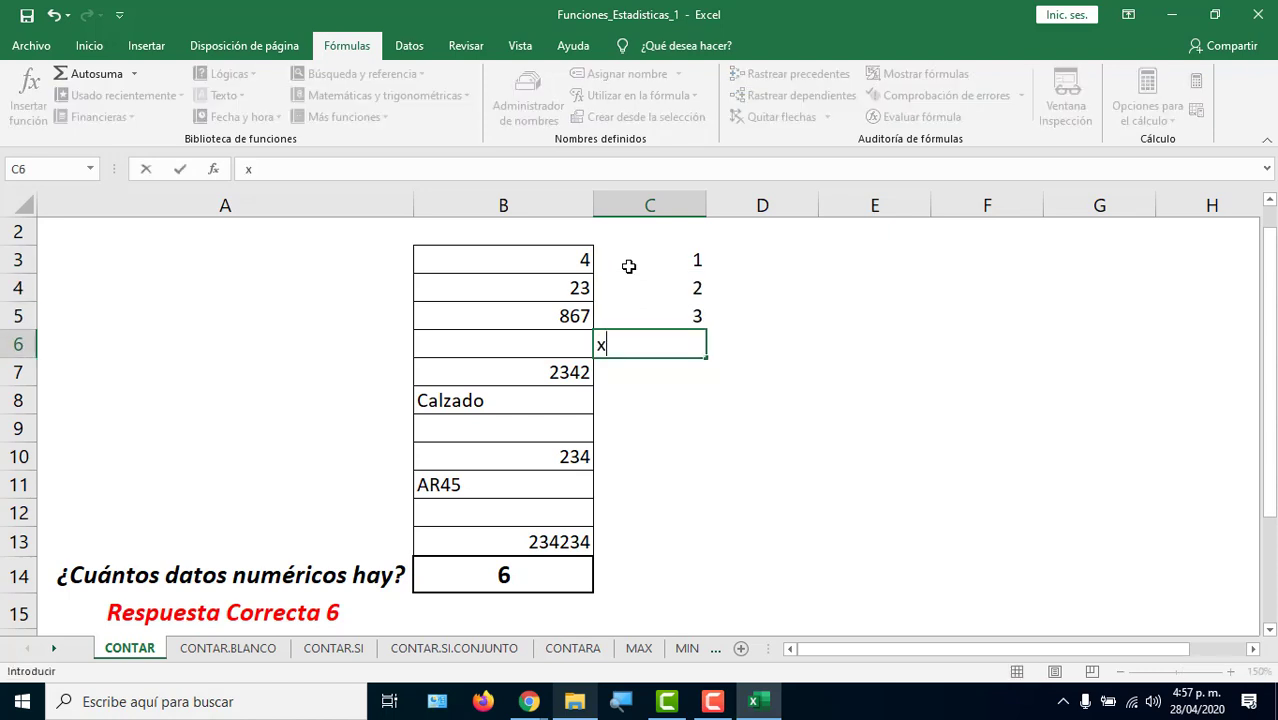
pyautogui.press('Return')
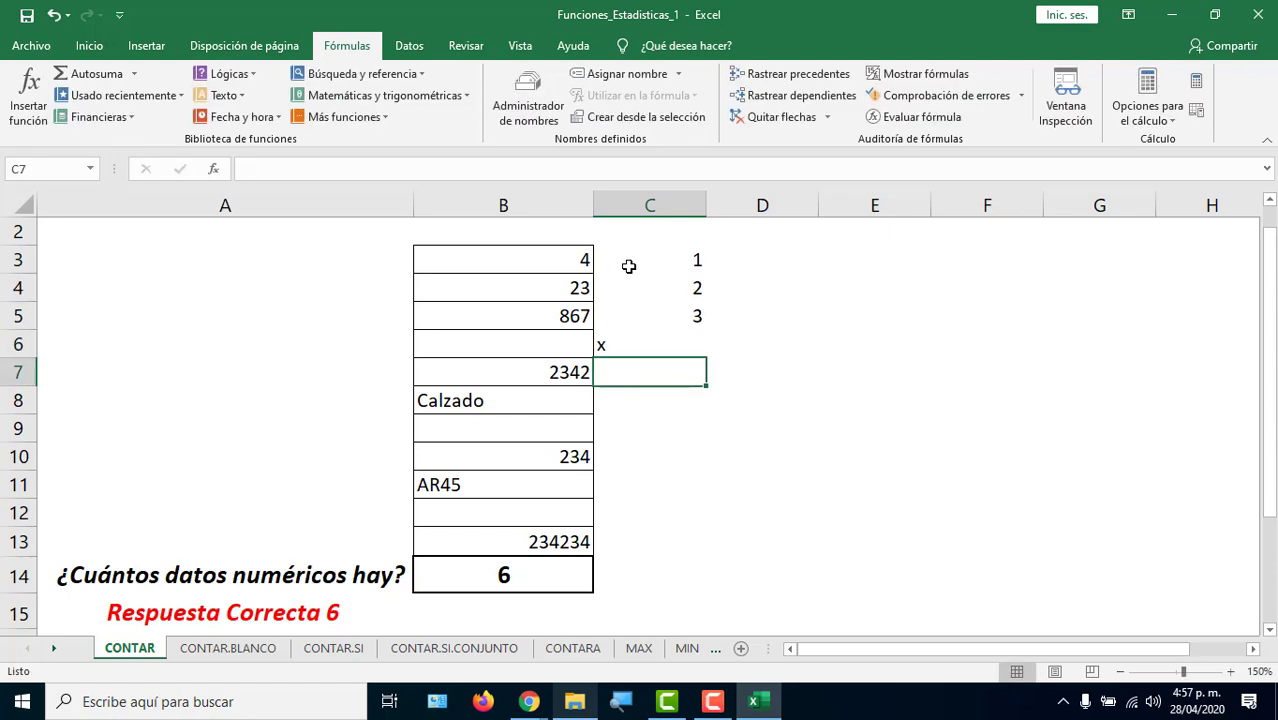
# Enter 4 in C7 for the next numeric value and mark the non-numeric rows 8 and 9 with x in column C.
pyautogui.click(536, 350)
pyautogui.click(653, 365)
pyautogui.press('F2')
pyautogui.write('4')
pyautogui.press('Return')
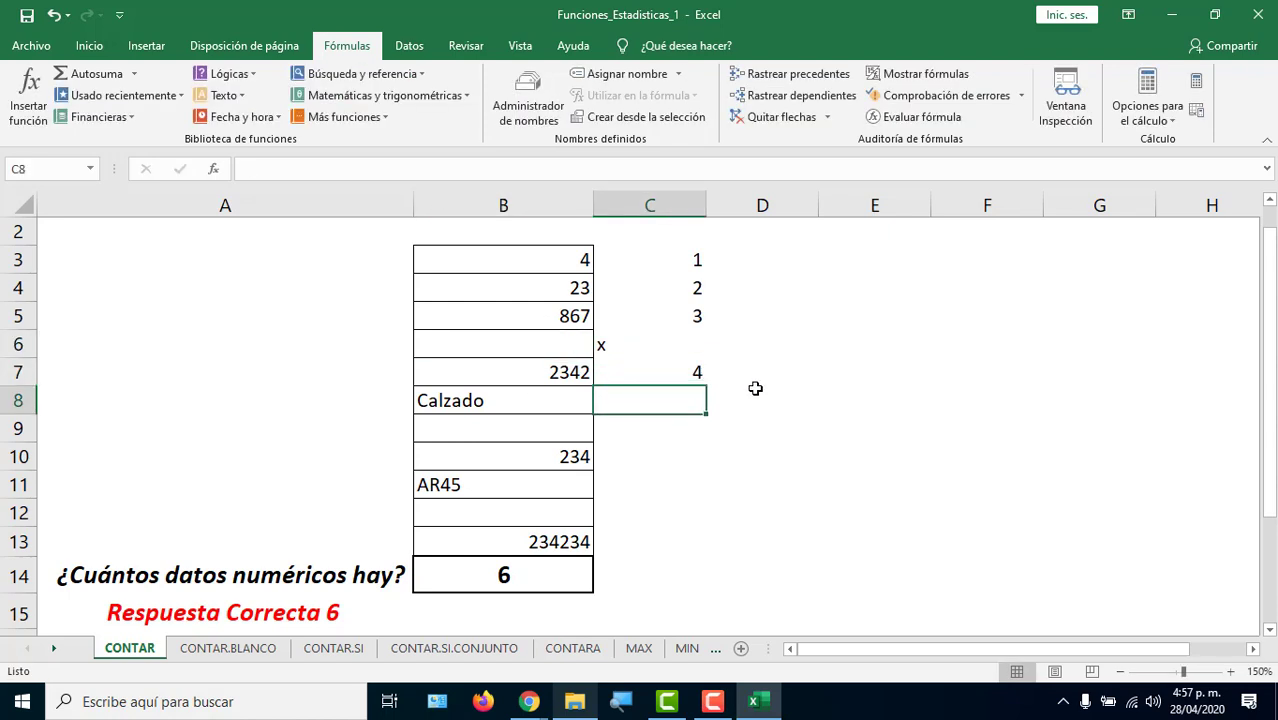
pyautogui.write('x')
pyautogui.press('Return')
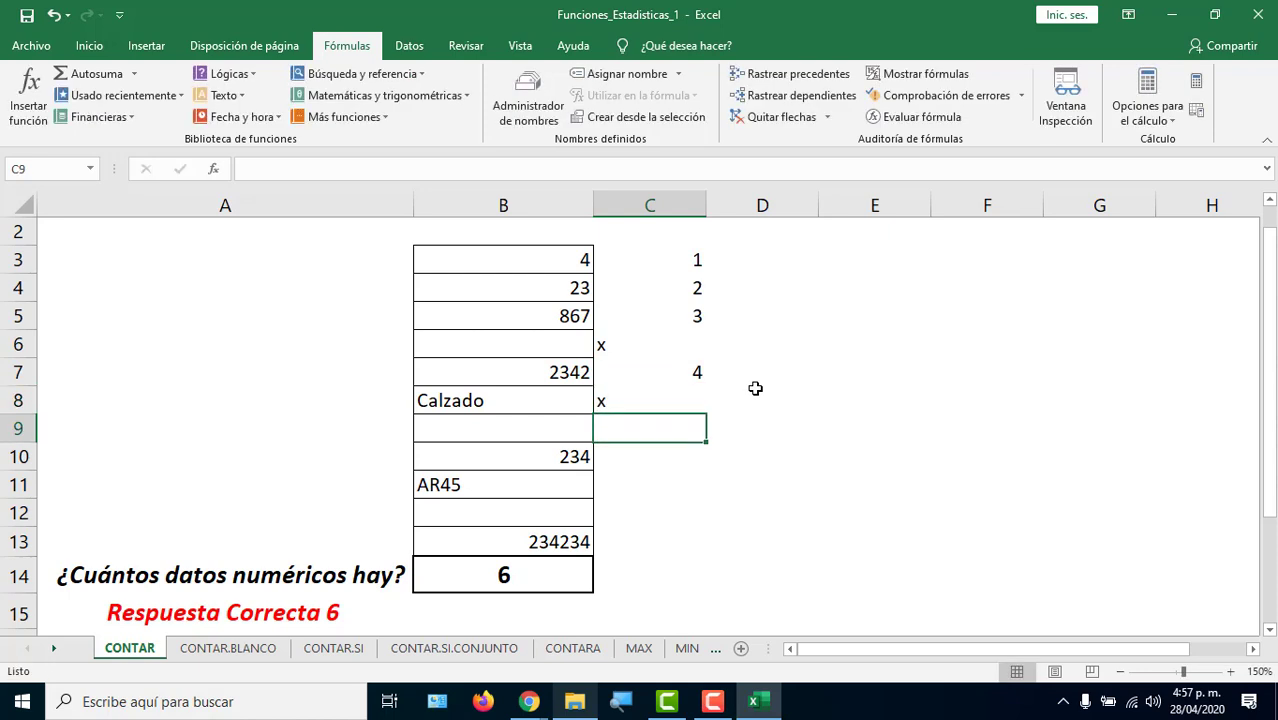
pyautogui.press('F2')
pyautogui.write('x')
pyautogui.press('Return')
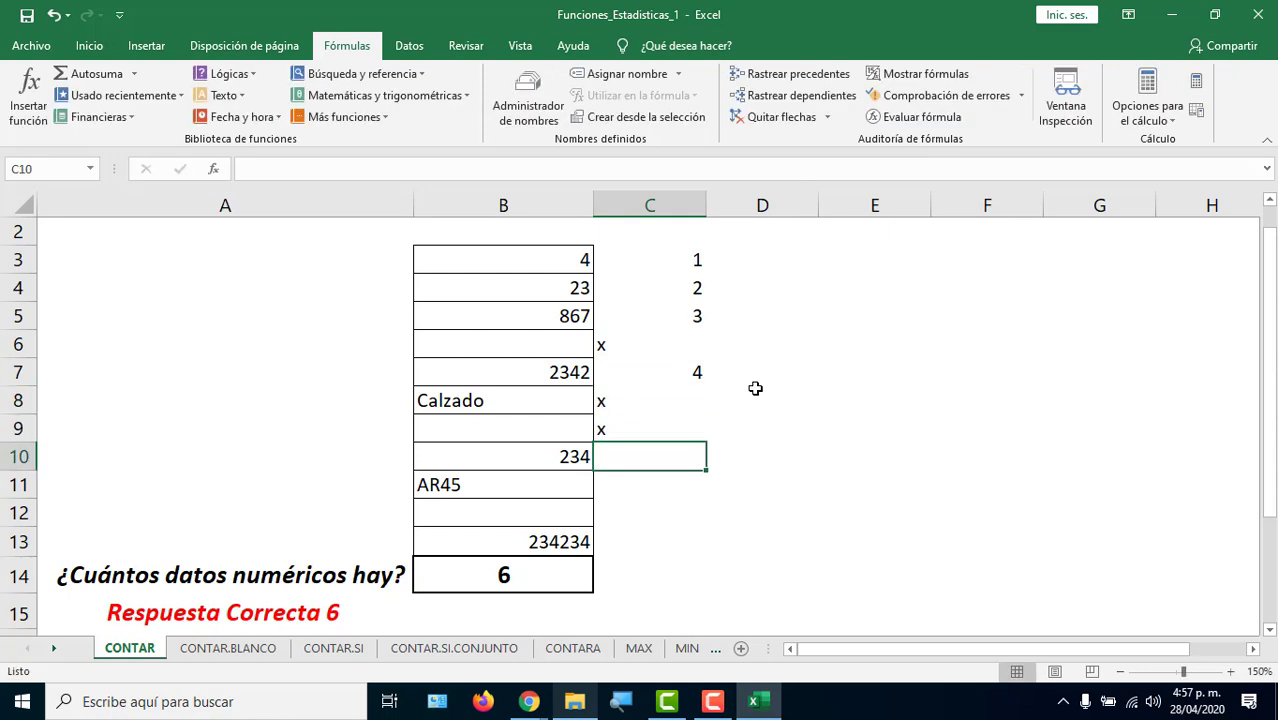
# Complete the manual count in column C with 5 in C10, x in C11 and C12, and 6 in C13.
pyautogui.write('5')
pyautogui.press('Return')
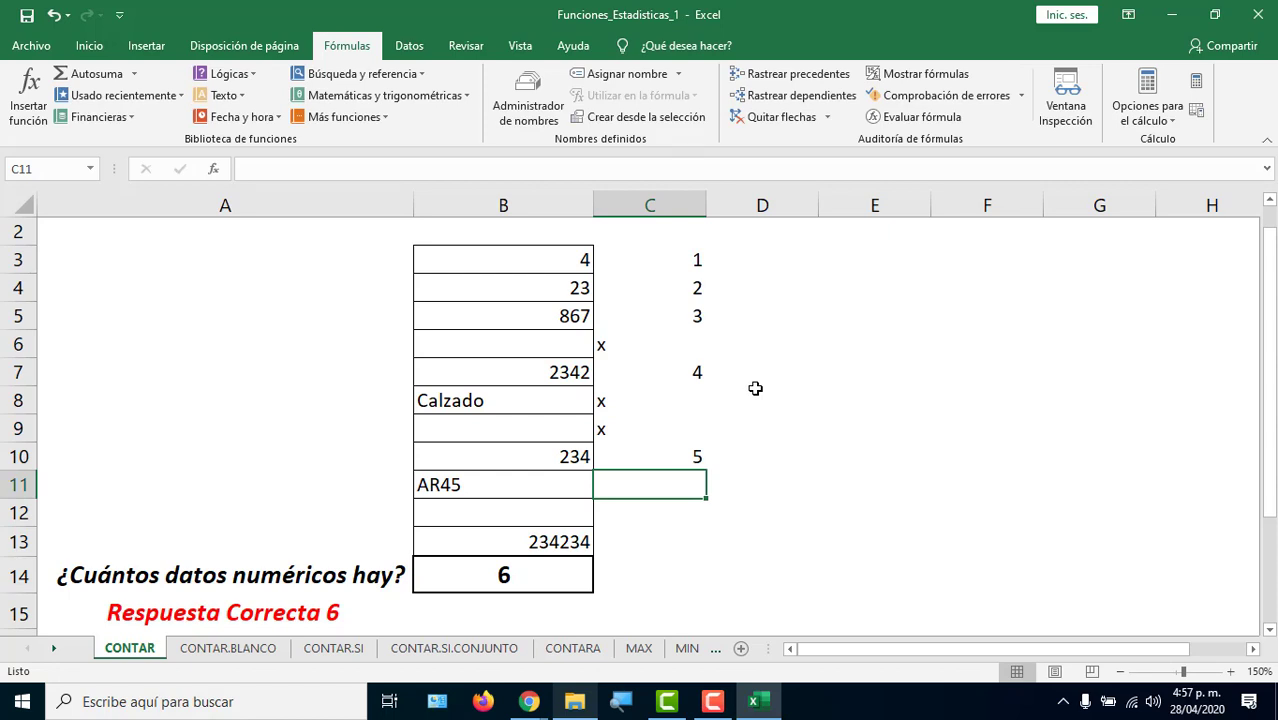
pyautogui.write('x')
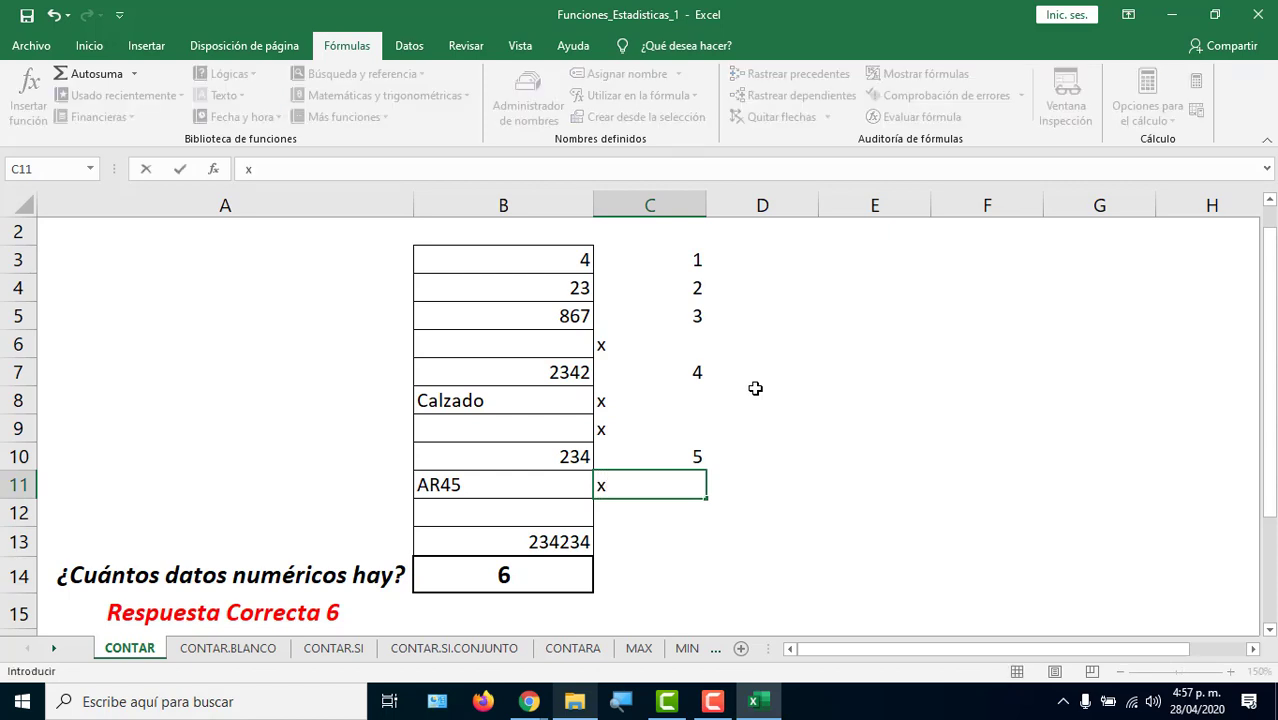
pyautogui.press('Return')
pyautogui.write('x')
pyautogui.press('Return')
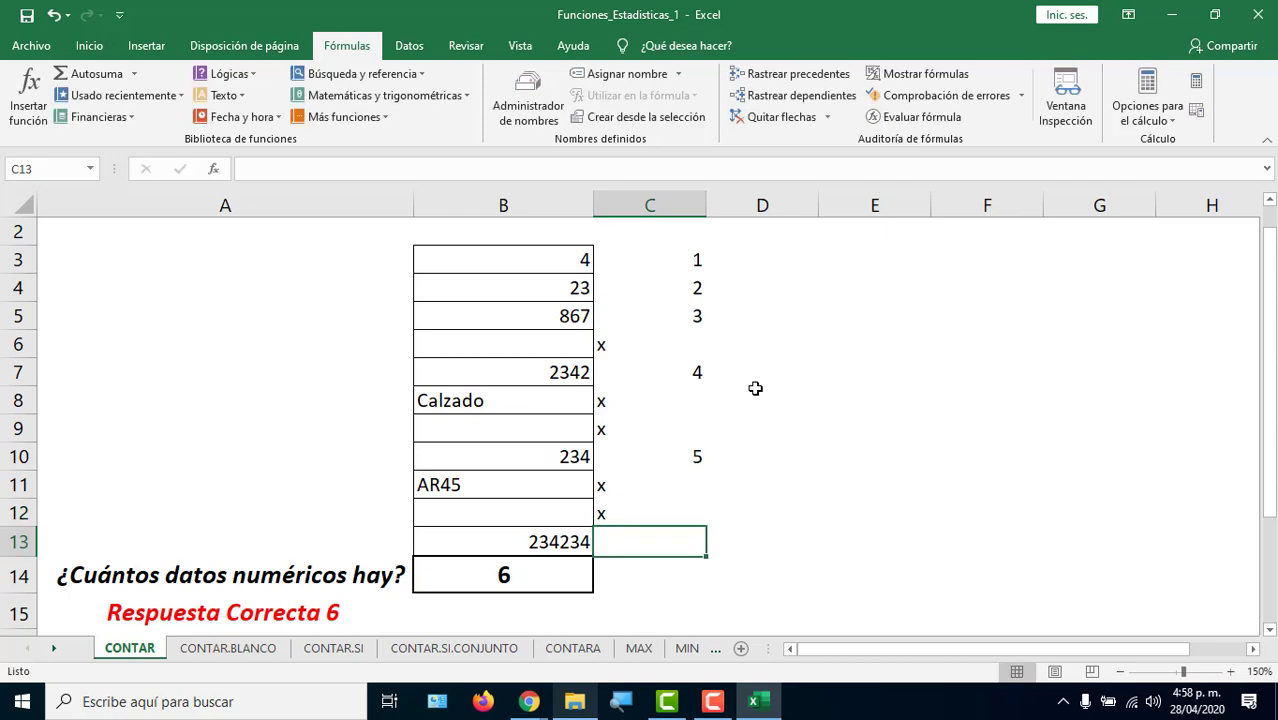
pyautogui.write('6')
pyautogui.press('Return')
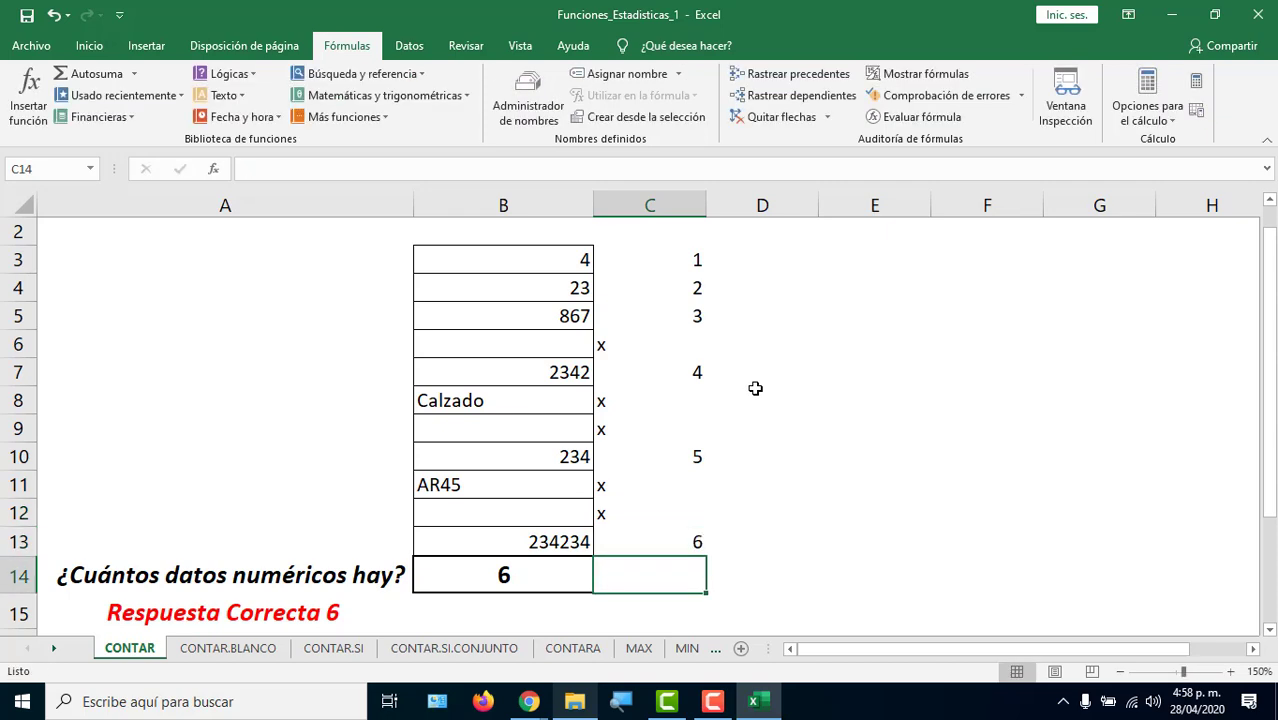
pyautogui.click(542, 580)
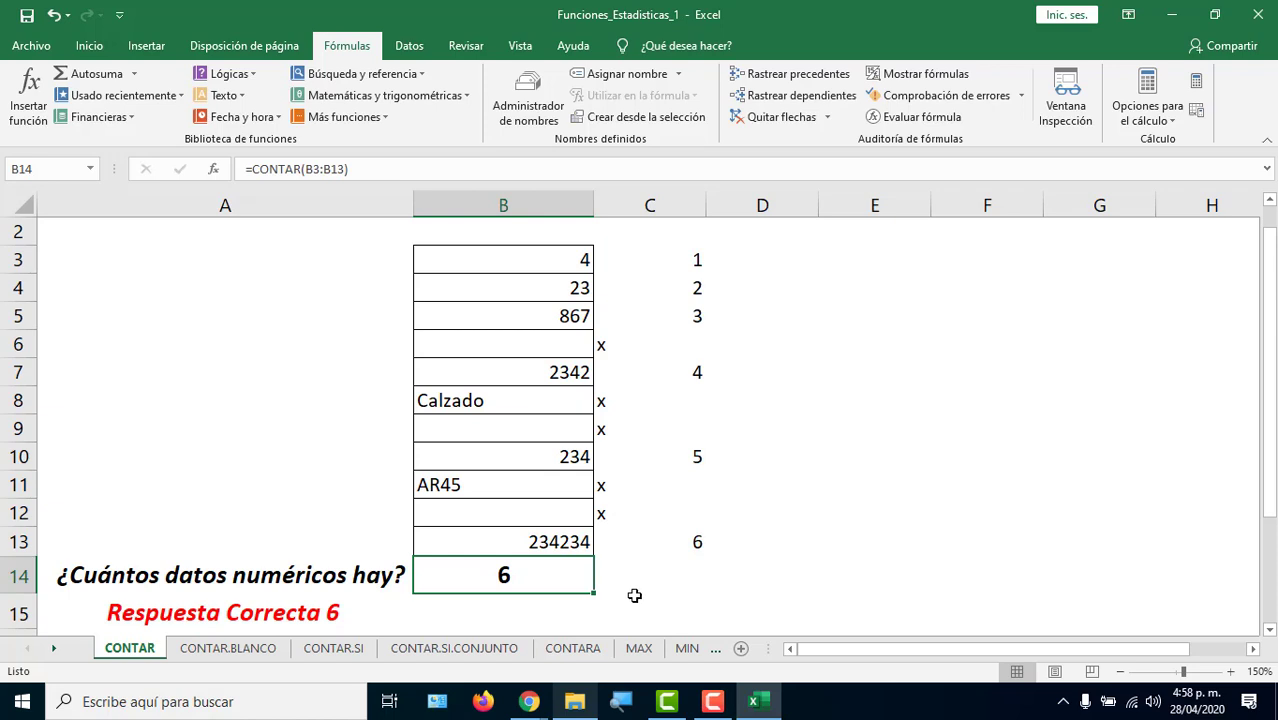
# Format B3:B13 with the $ accounting number format and remove both decimal places.
pyautogui.moveTo(496, 268); pyautogui.dragTo(491, 536)
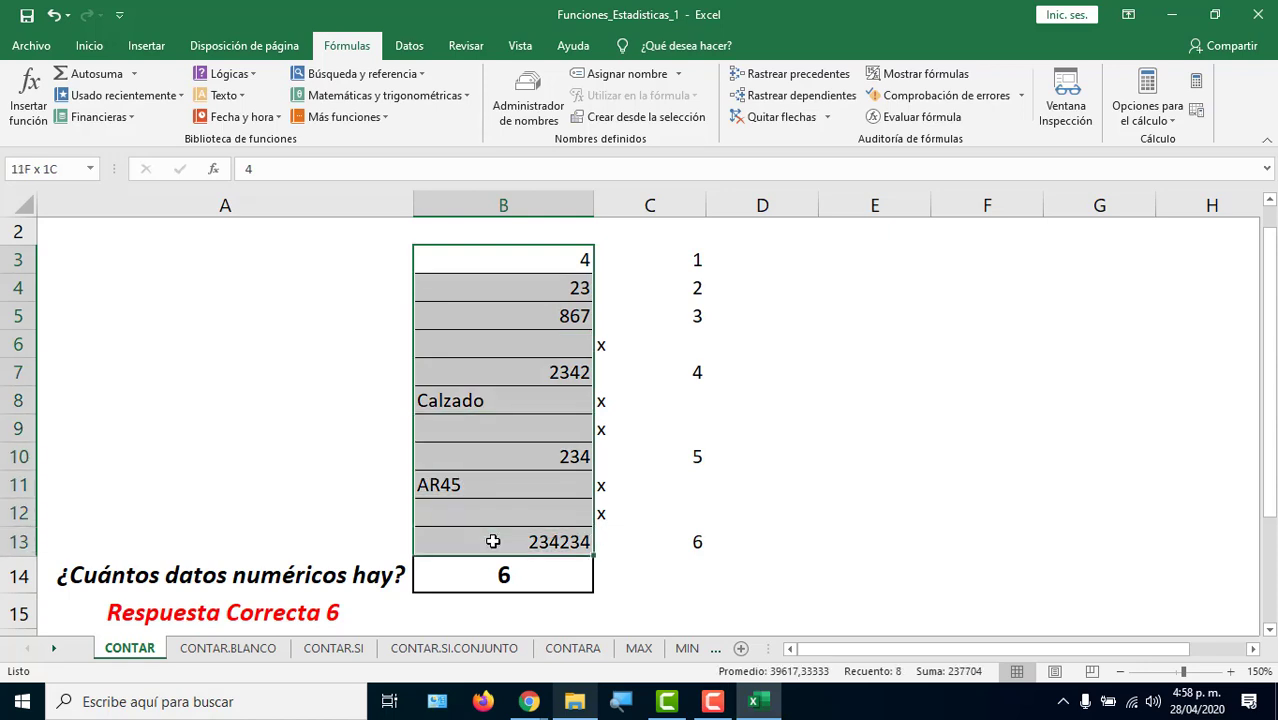
pyautogui.click(104, 50)
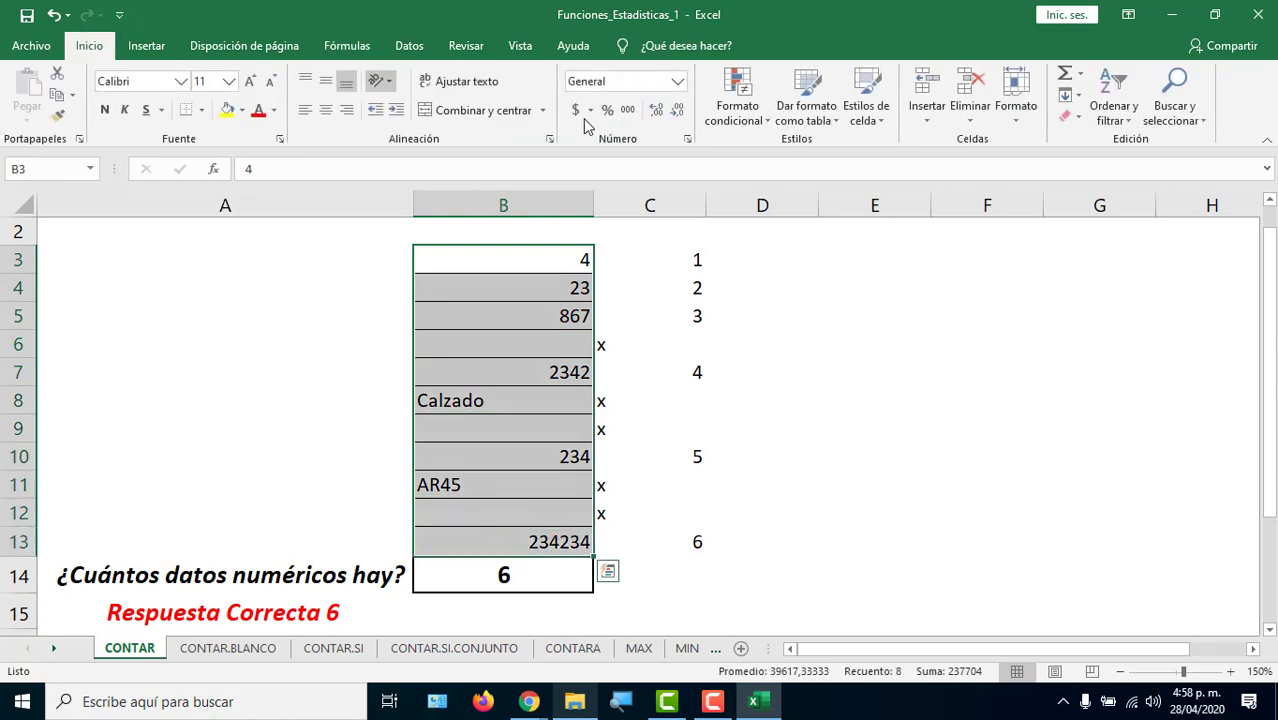
pyautogui.click(575, 112)
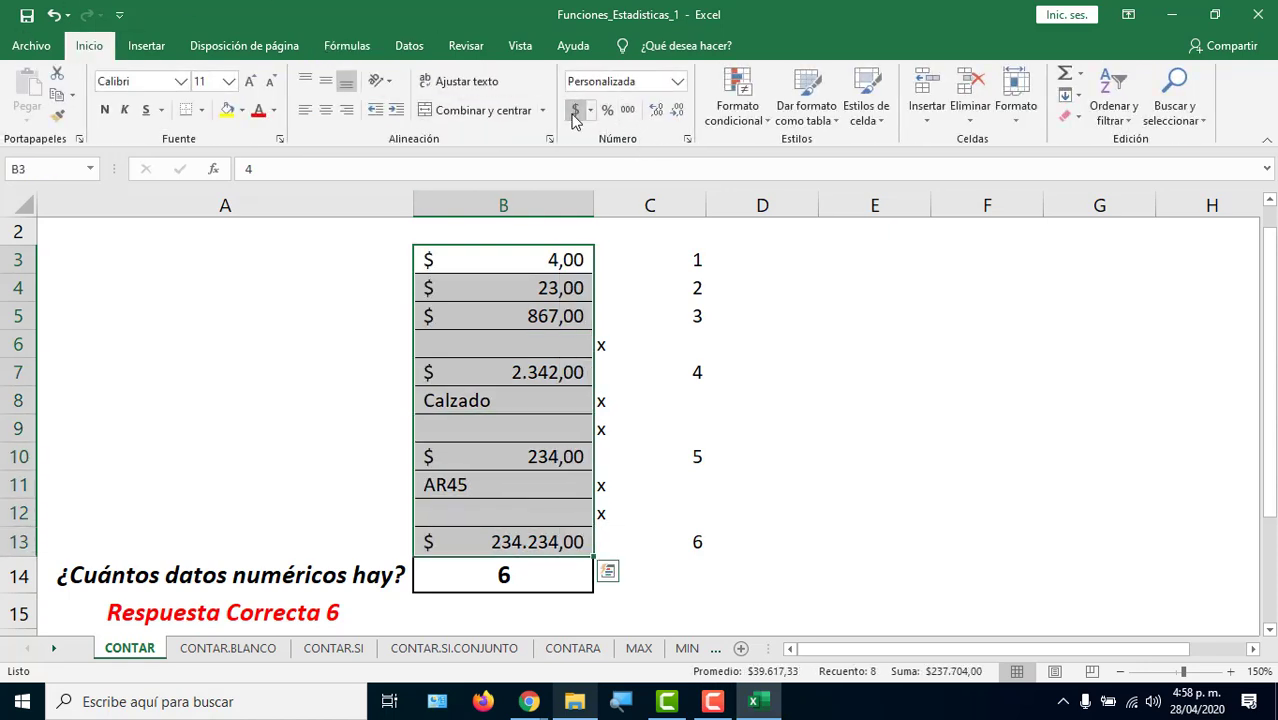
pyautogui.click(677, 109)
pyautogui.click(677, 109)
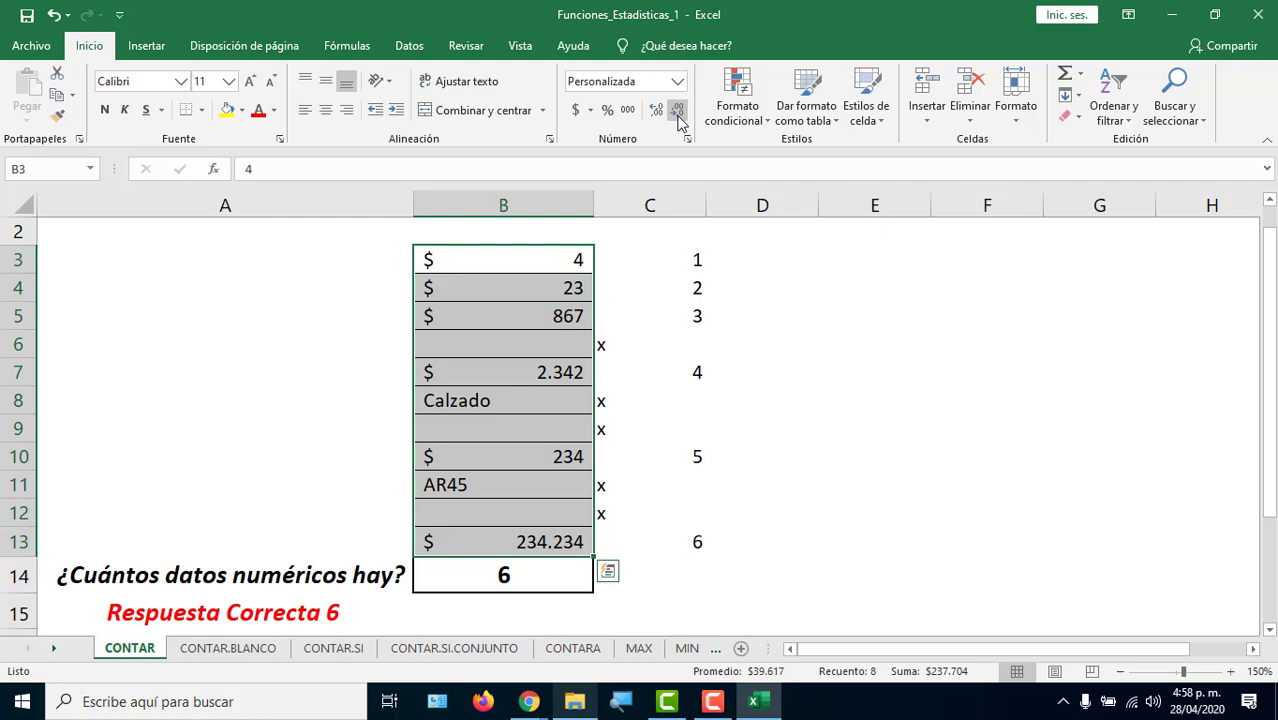
pyautogui.click(848, 434)
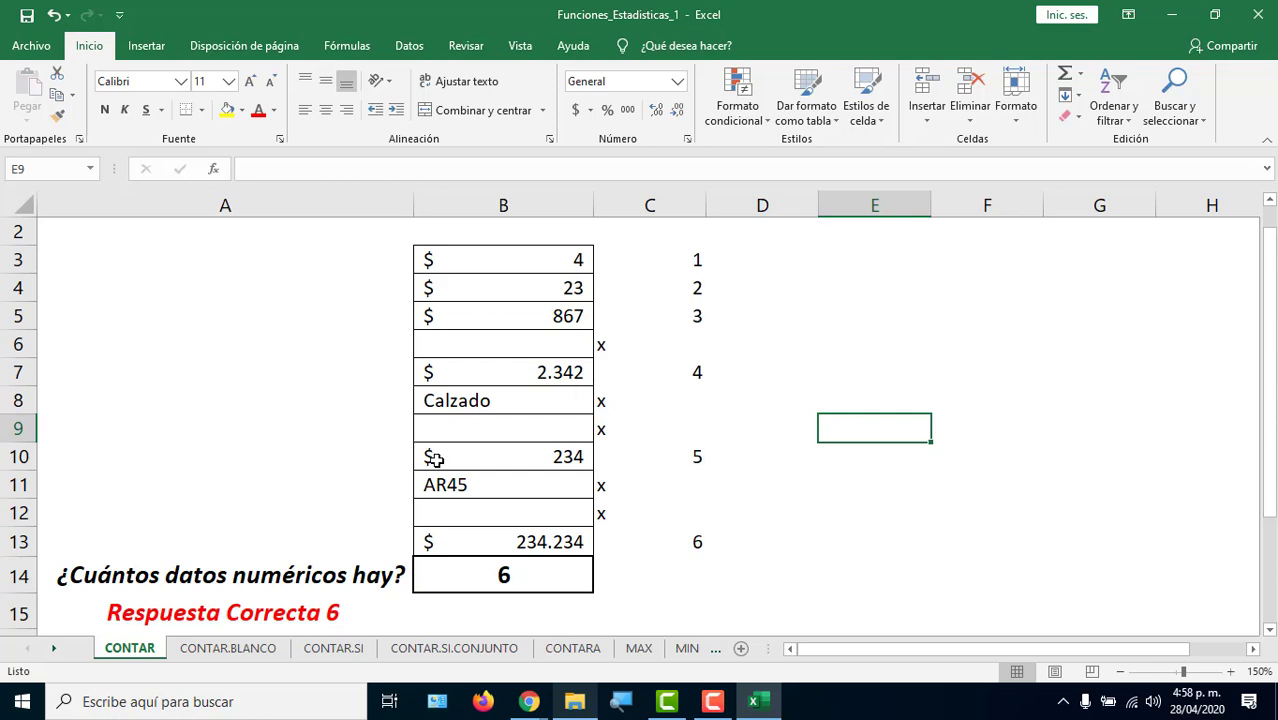
# Insert 45 before the code in B11 so it reads 45AR45.
pyautogui.doubleClick(420, 484)
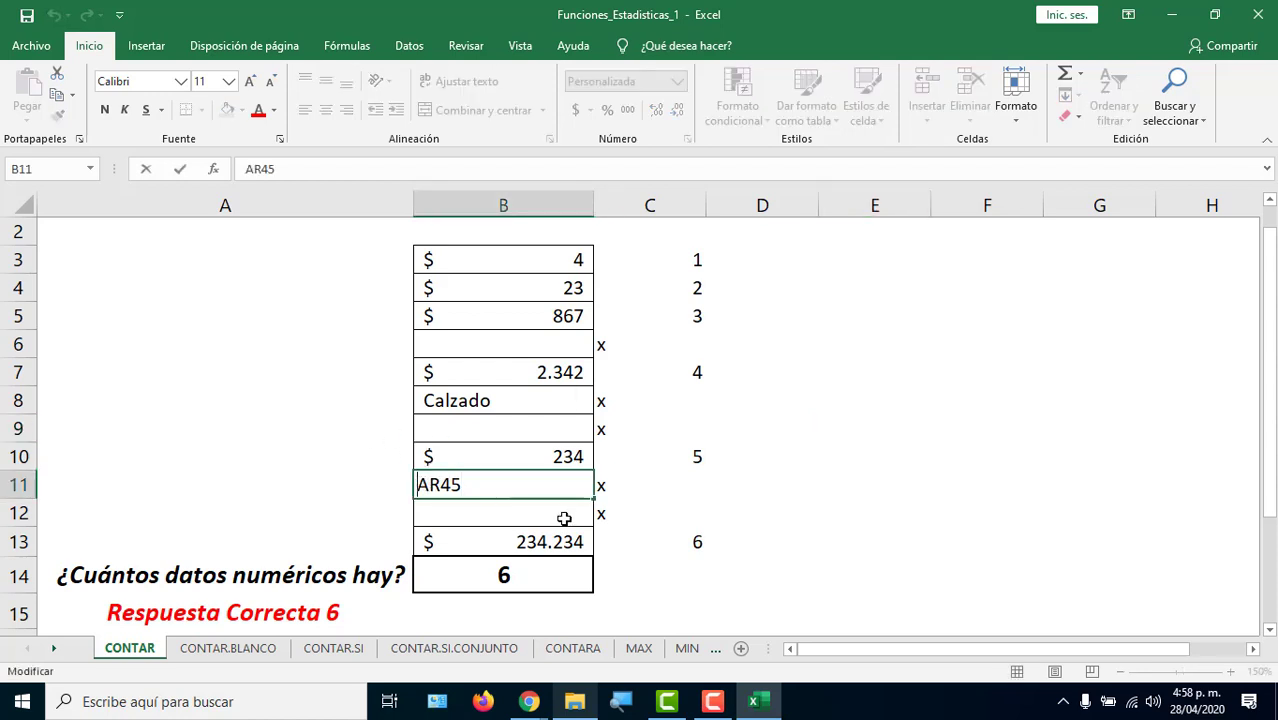
pyautogui.write('45')
pyautogui.press('Return')
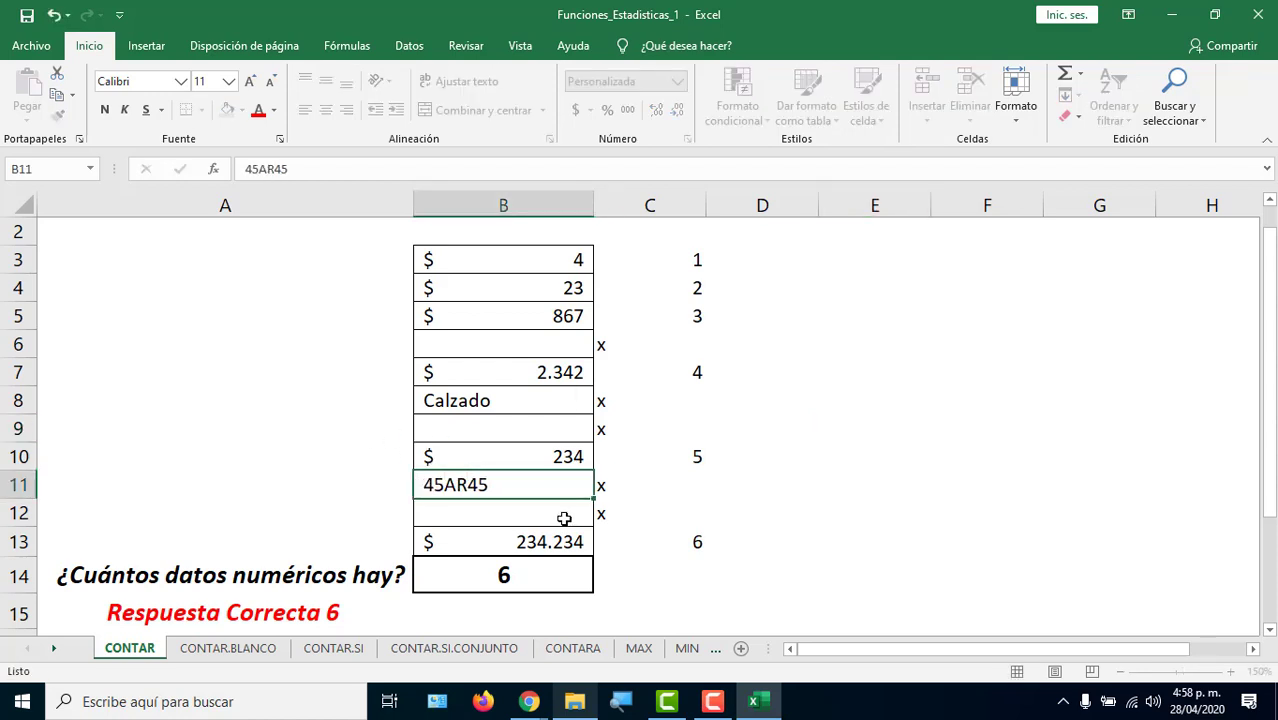
# Shorten the code in B11 to 45A.
pyautogui.doubleClick(540, 479)
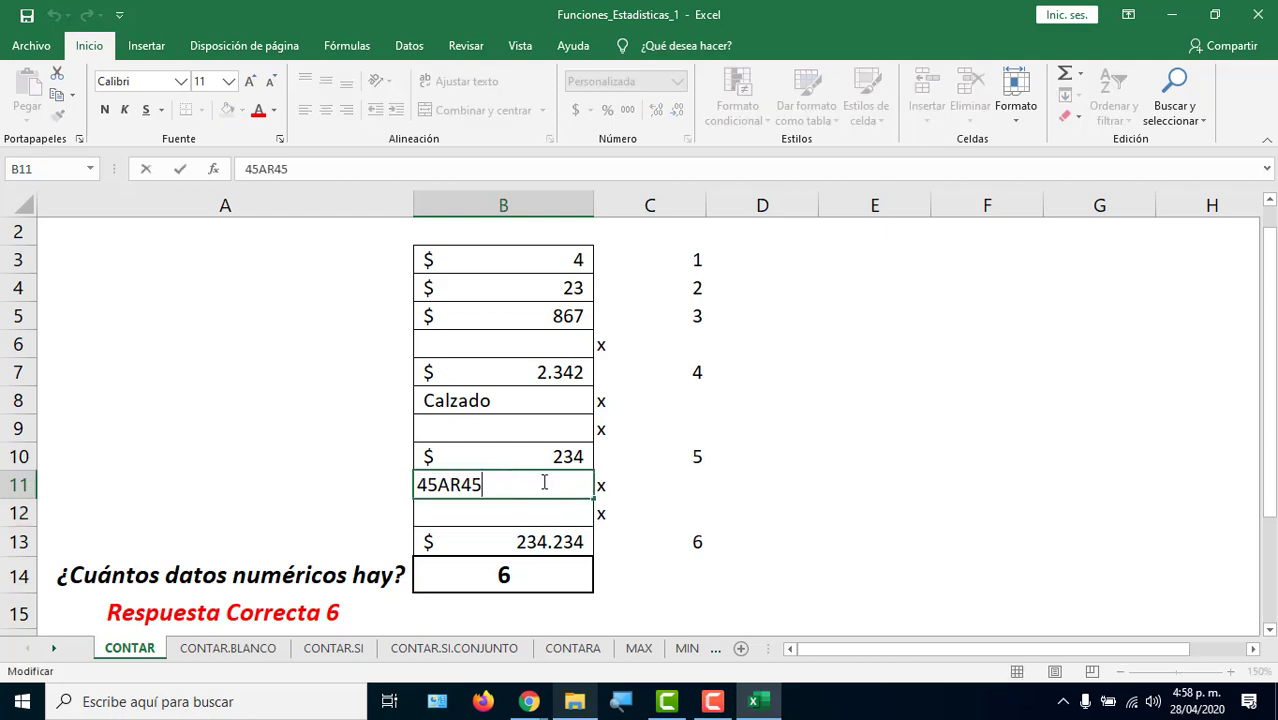
pyautogui.press('BackSpace')
pyautogui.press('BackSpace')
pyautogui.press('BackSpace')
pyautogui.press('Return')
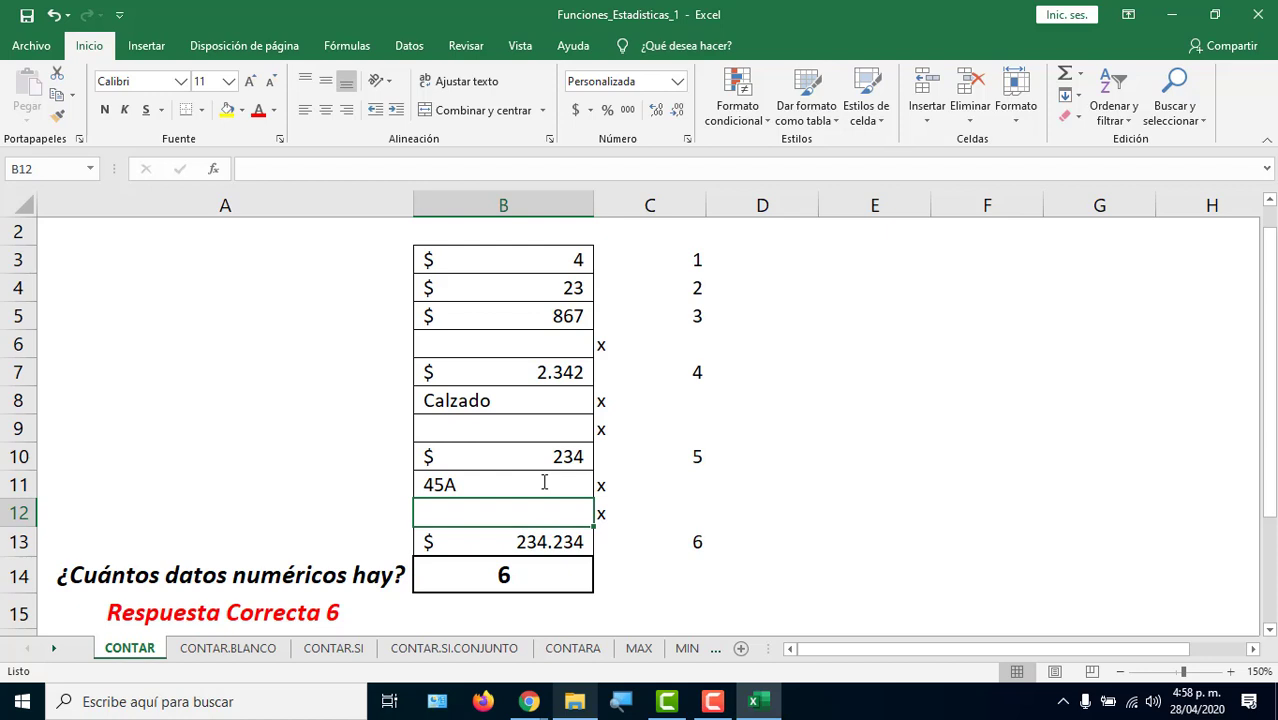
pyautogui.doubleClick(474, 481)
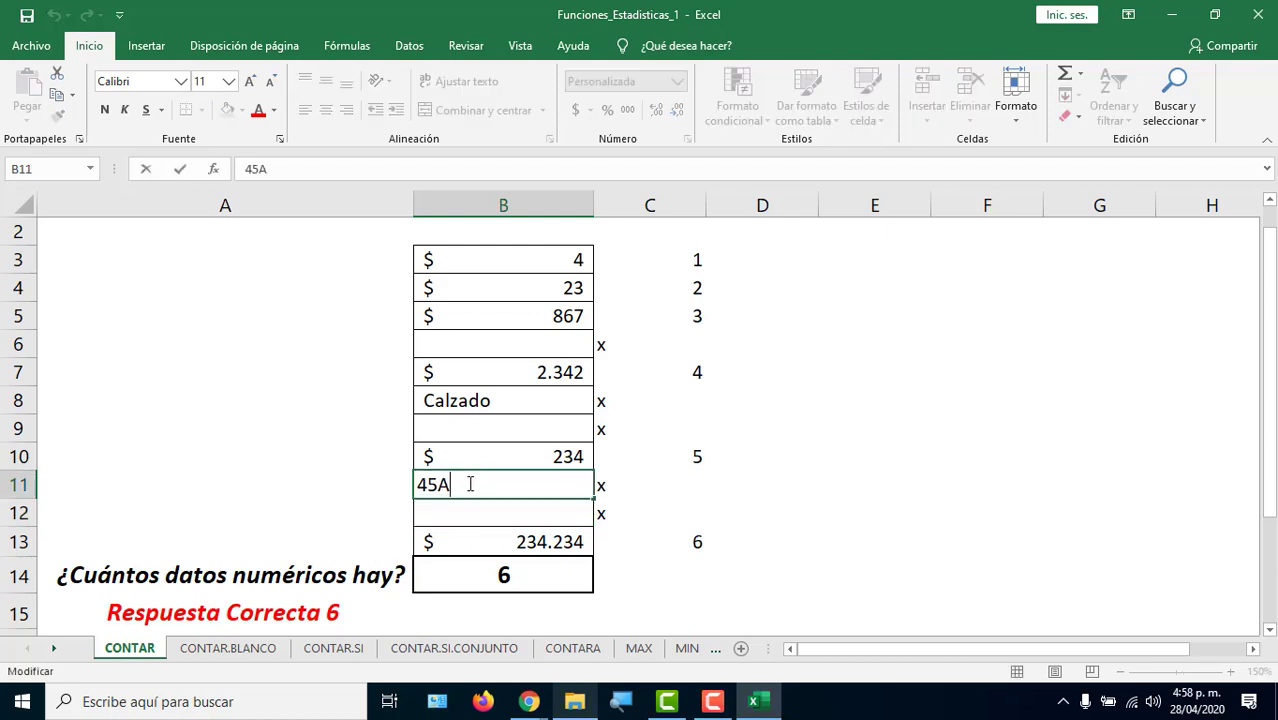
pyautogui.moveTo(470, 484)
pyautogui.mouseDown()
pyautogui.moveTo(422, 482)
pyautogui.moveTo(462, 484)
pyautogui.mouseUp()
pyautogui.click(430, 485)
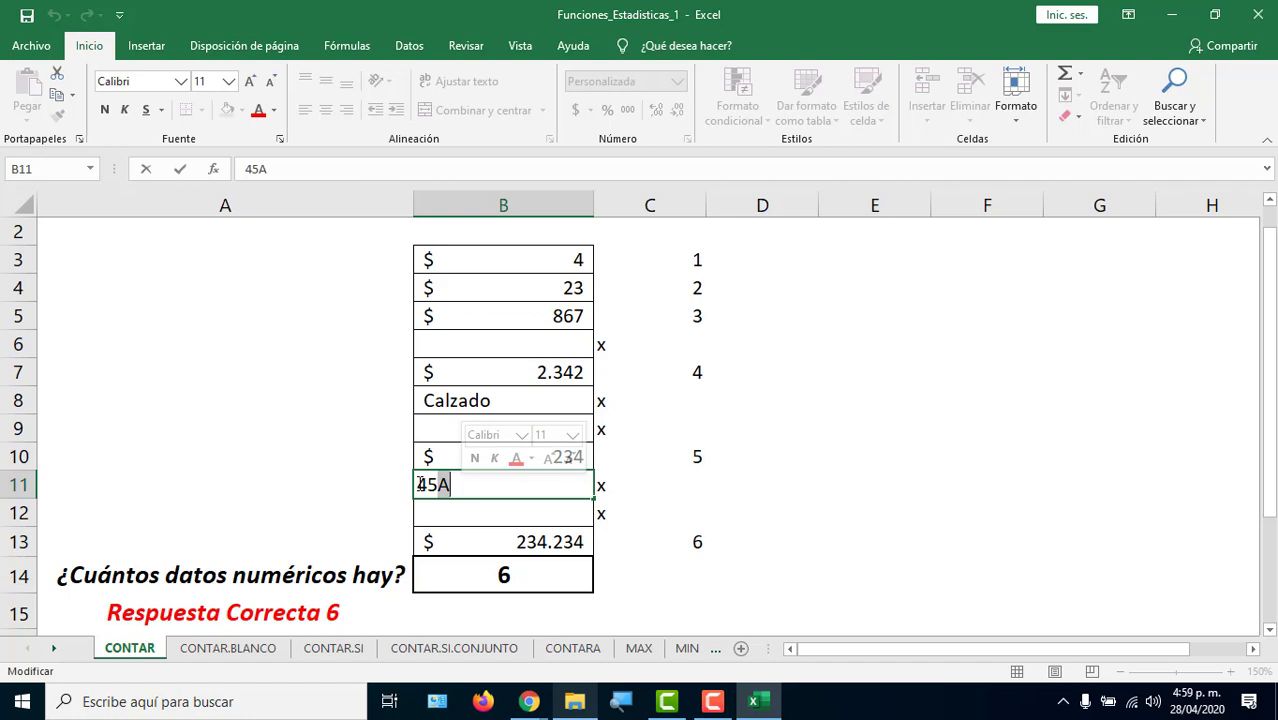
pyautogui.press('Return')
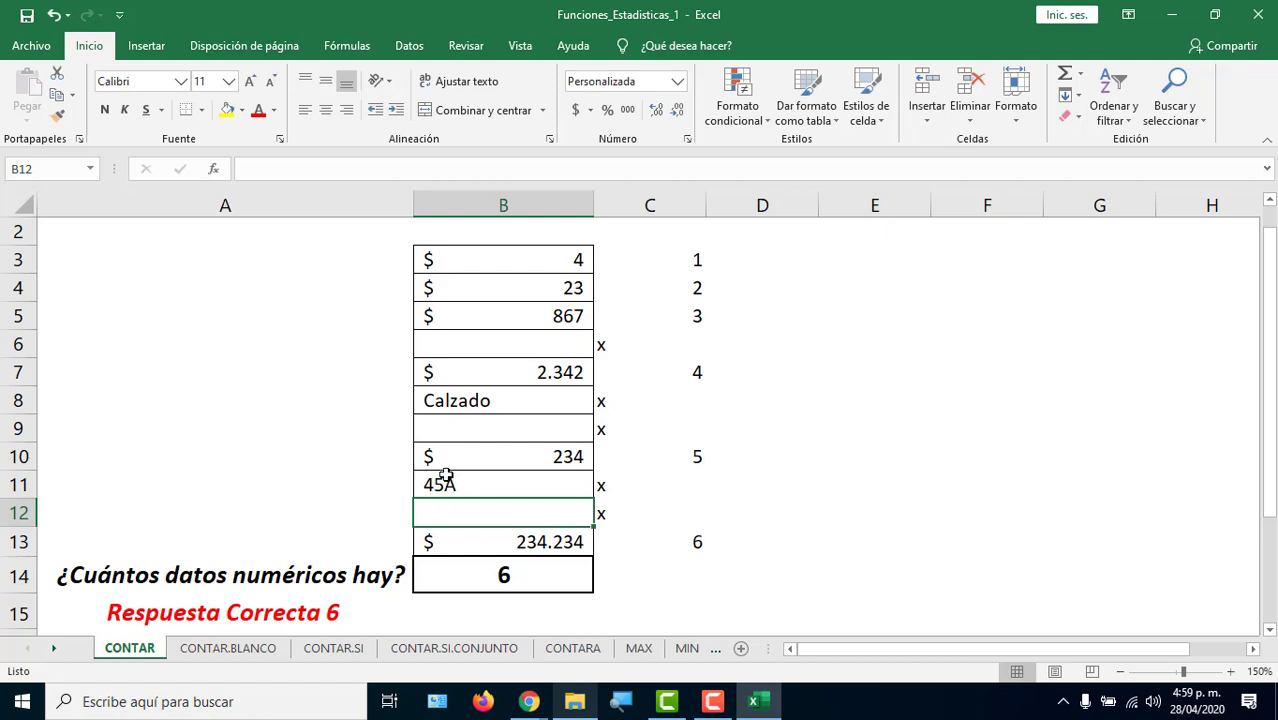
# Replace the content of B11 with the number 58.
pyautogui.click(460, 486)
pyautogui.write('58')
pyautogui.press('Return')
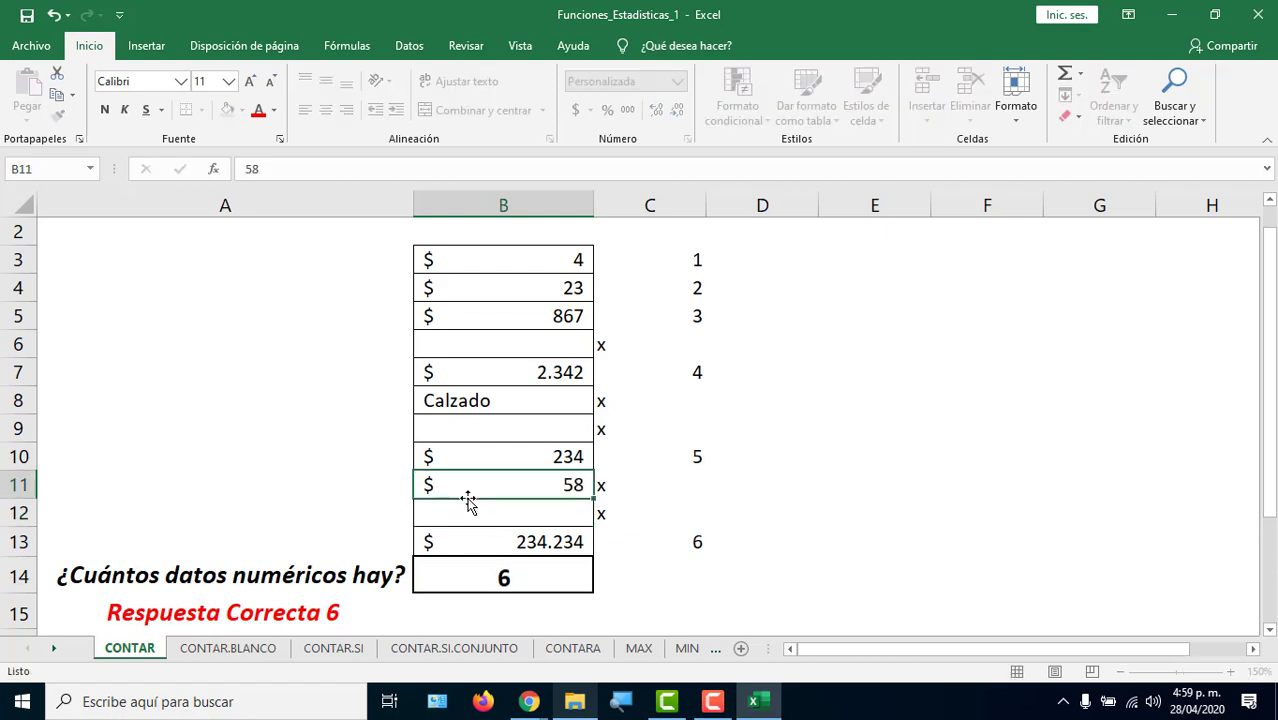
# Replace the number in B11 with the alphanumeric value 454545R.
pyautogui.click(468, 497)
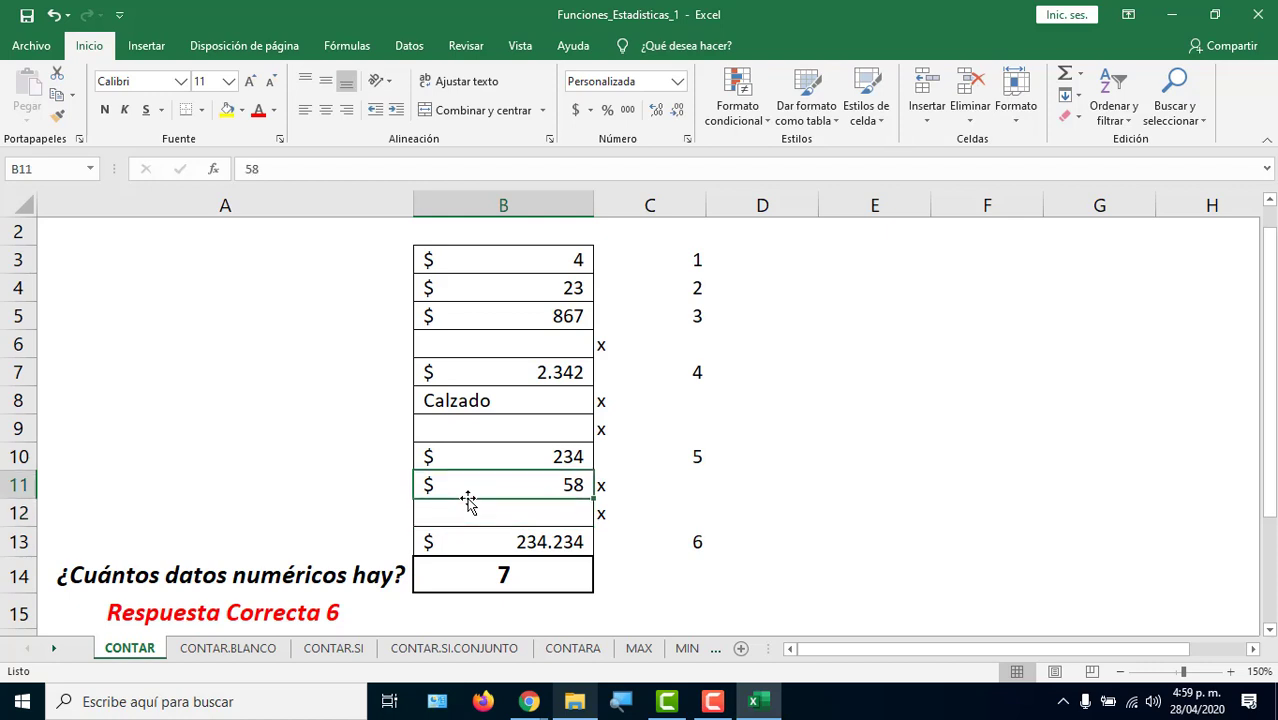
pyautogui.write('ag')
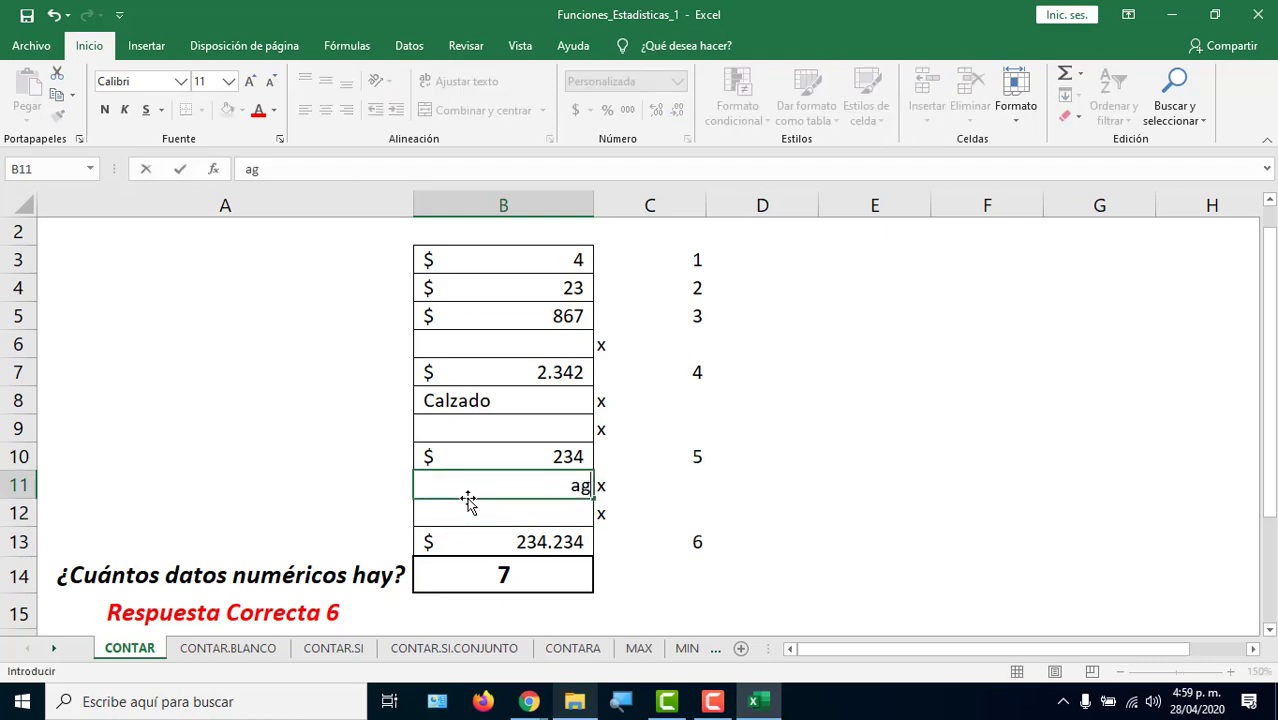
pyautogui.press('BackSpace')
pyautogui.press('BackSpace')
pyautogui.write('454545')
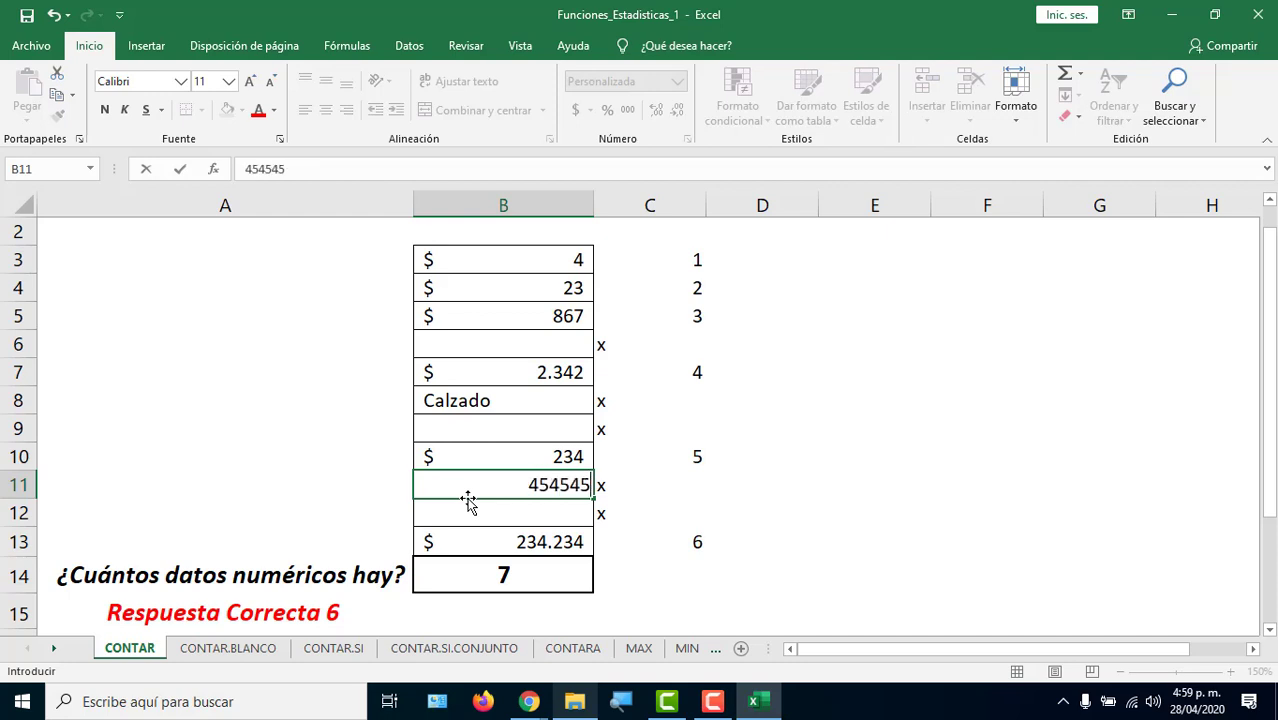
pyautogui.write('R')
pyautogui.press('Return')
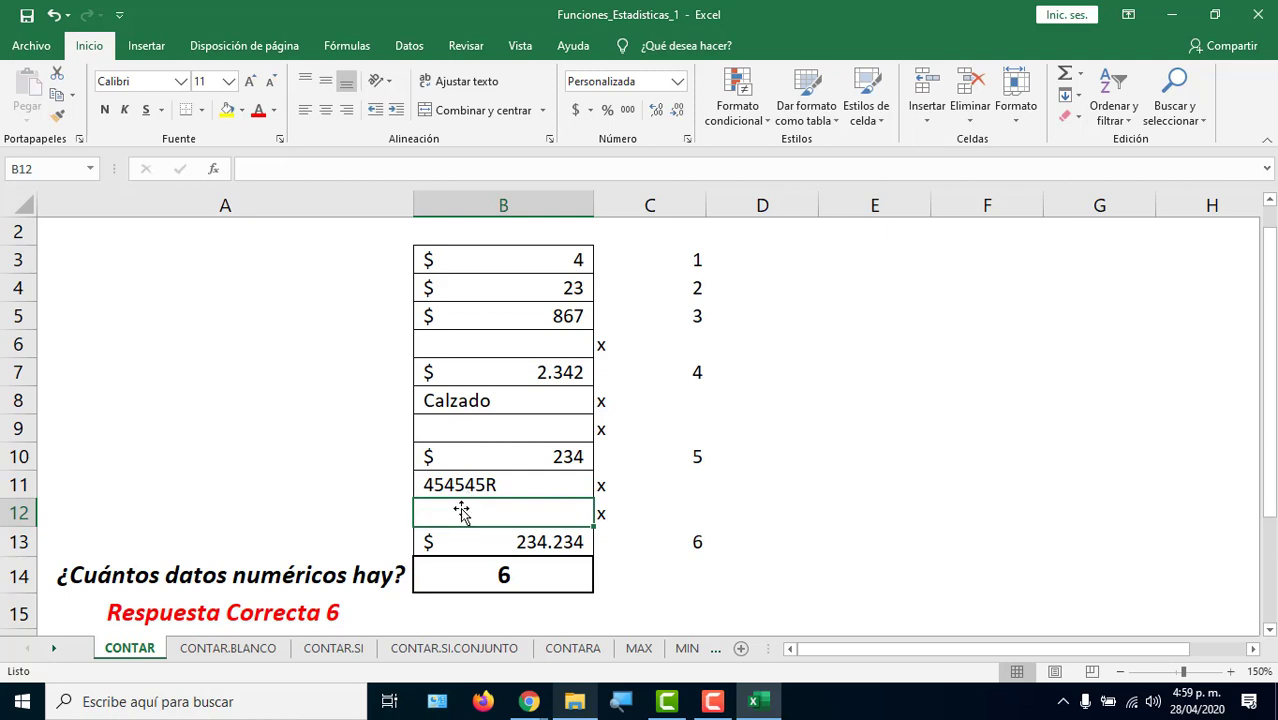
# Remove the B3:B13 range from the CONTAR formula in B14 of the CONTAR sheet, leaving =CONTAR( open for editing.
pyautogui.click(254, 647)
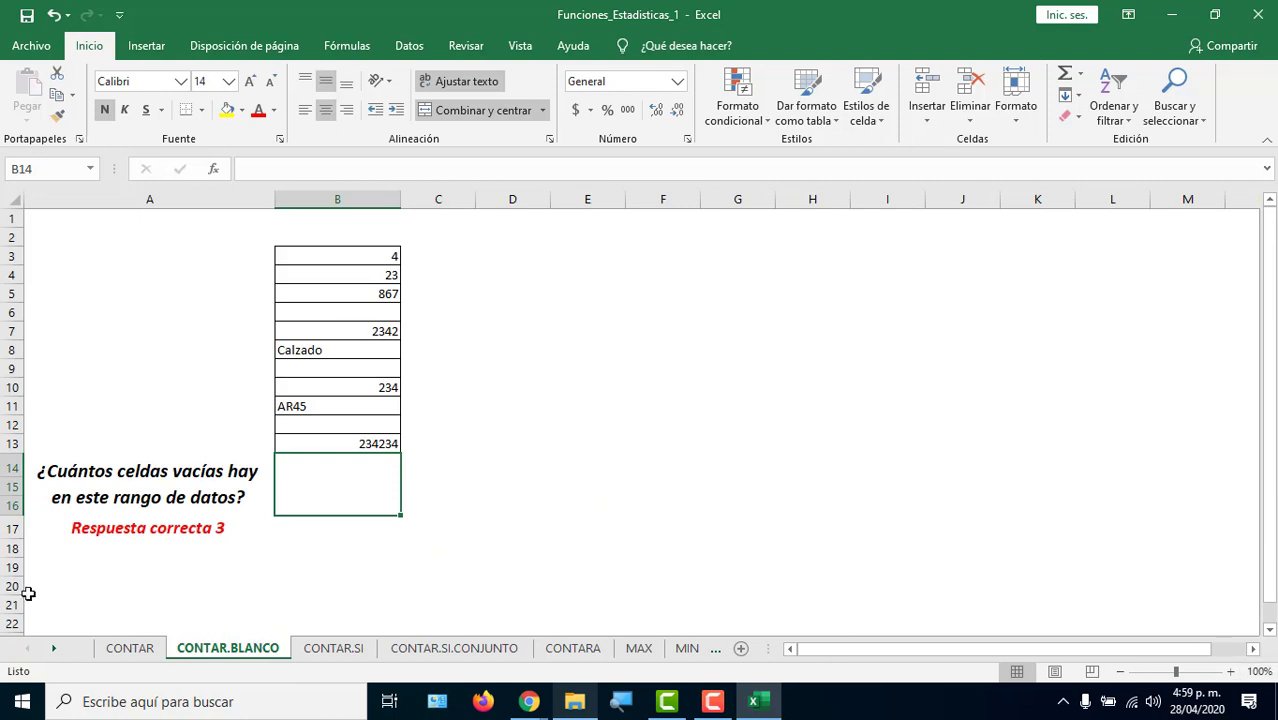
pyautogui.click(140, 655)
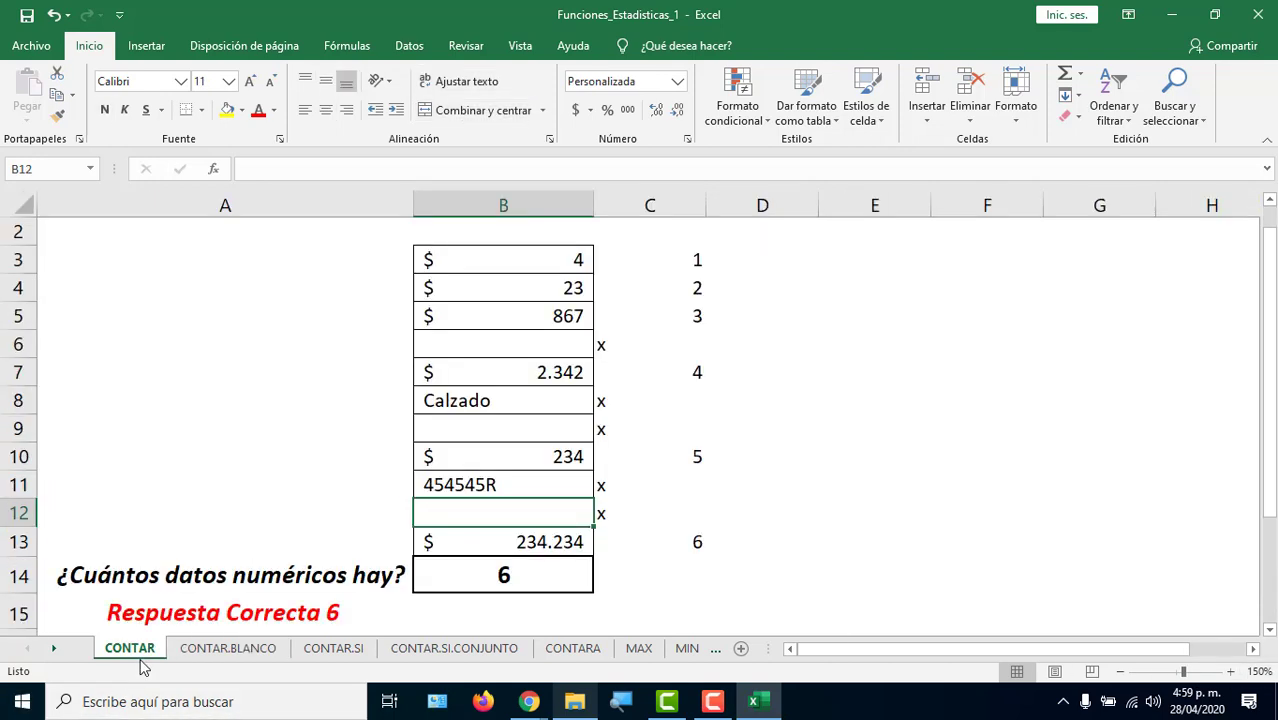
pyautogui.doubleClick(558, 574)
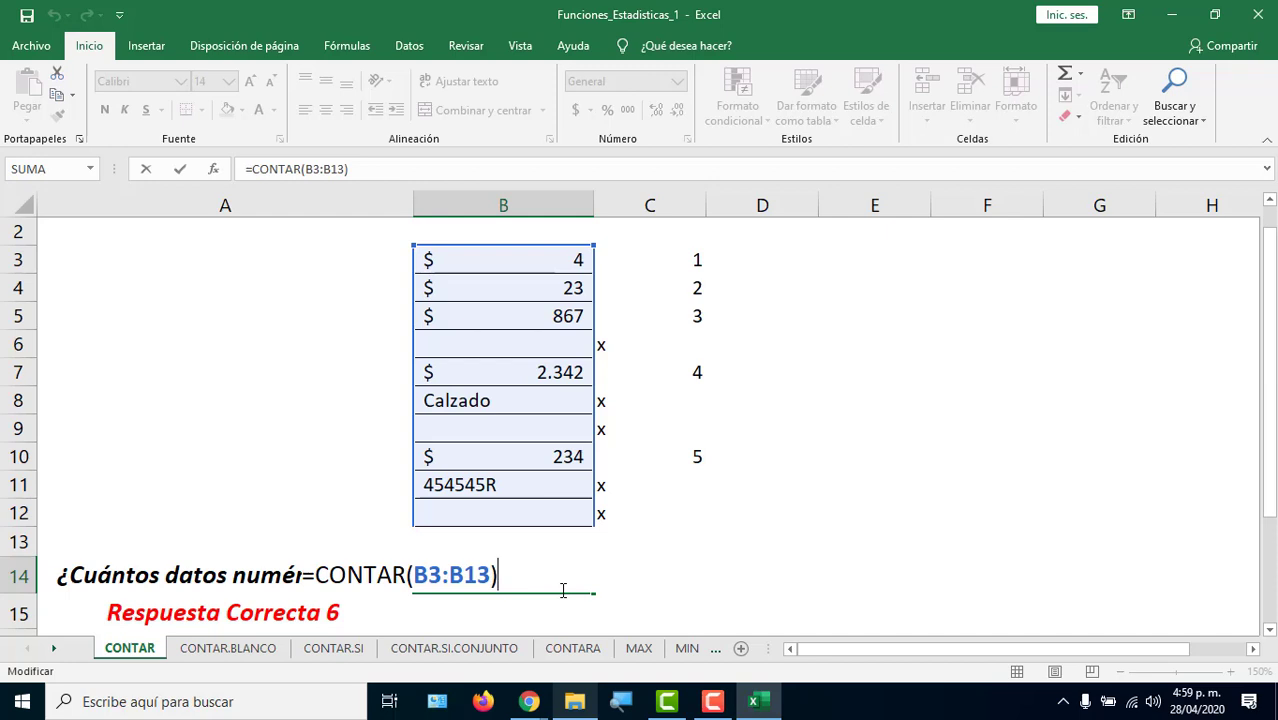
pyautogui.press('BackSpace')
pyautogui.press('BackSpace')
pyautogui.press('BackSpace')
pyautogui.press('BackSpace')
pyautogui.press('BackSpace')
pyautogui.press('BackSpace')
pyautogui.press('BackSpace')
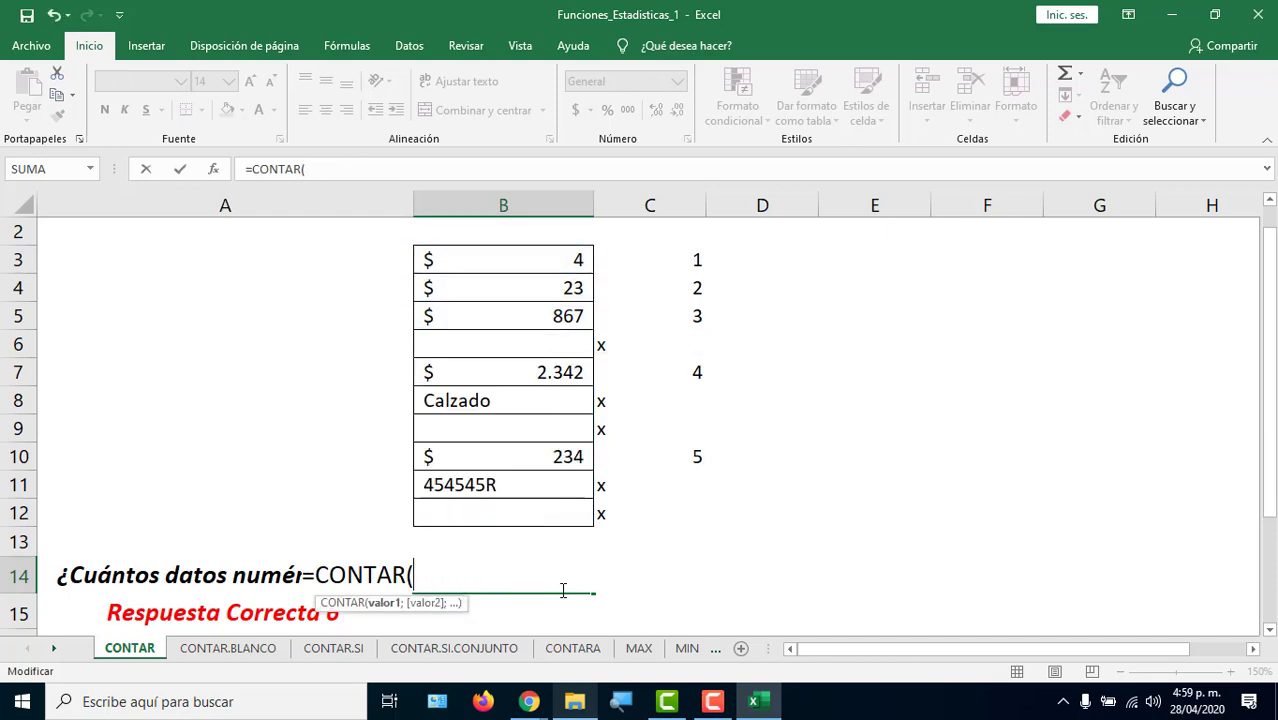
# Examine the CONTAR argument syntax at B14 with the Lupa magnifier at 200%, and close the magnifier.
pyautogui.click(620, 701)
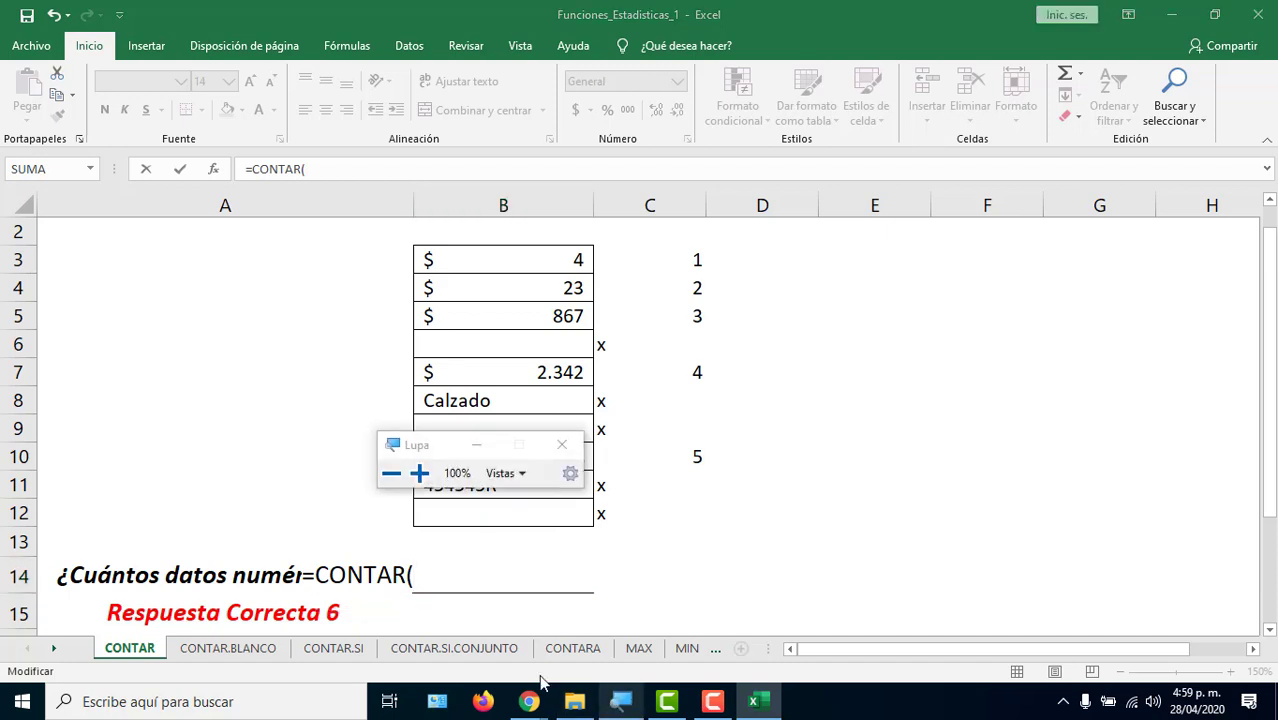
pyautogui.click(418, 473)
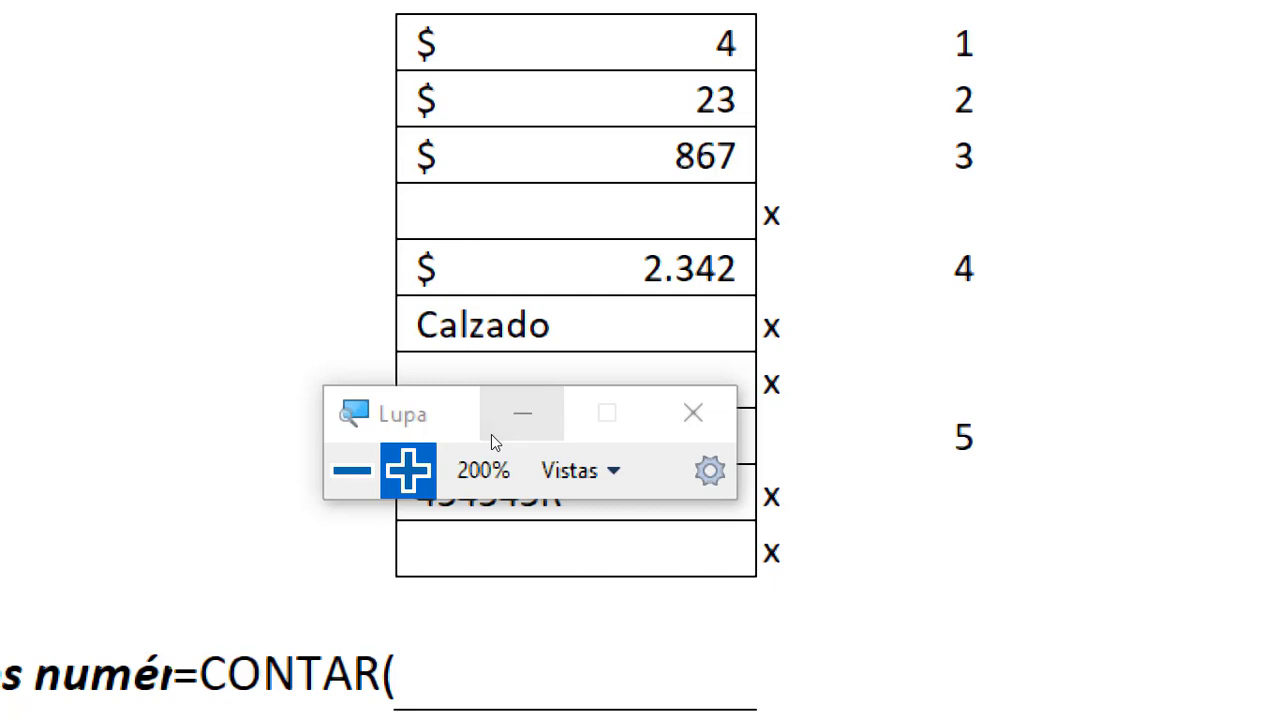
pyautogui.click(492, 436)
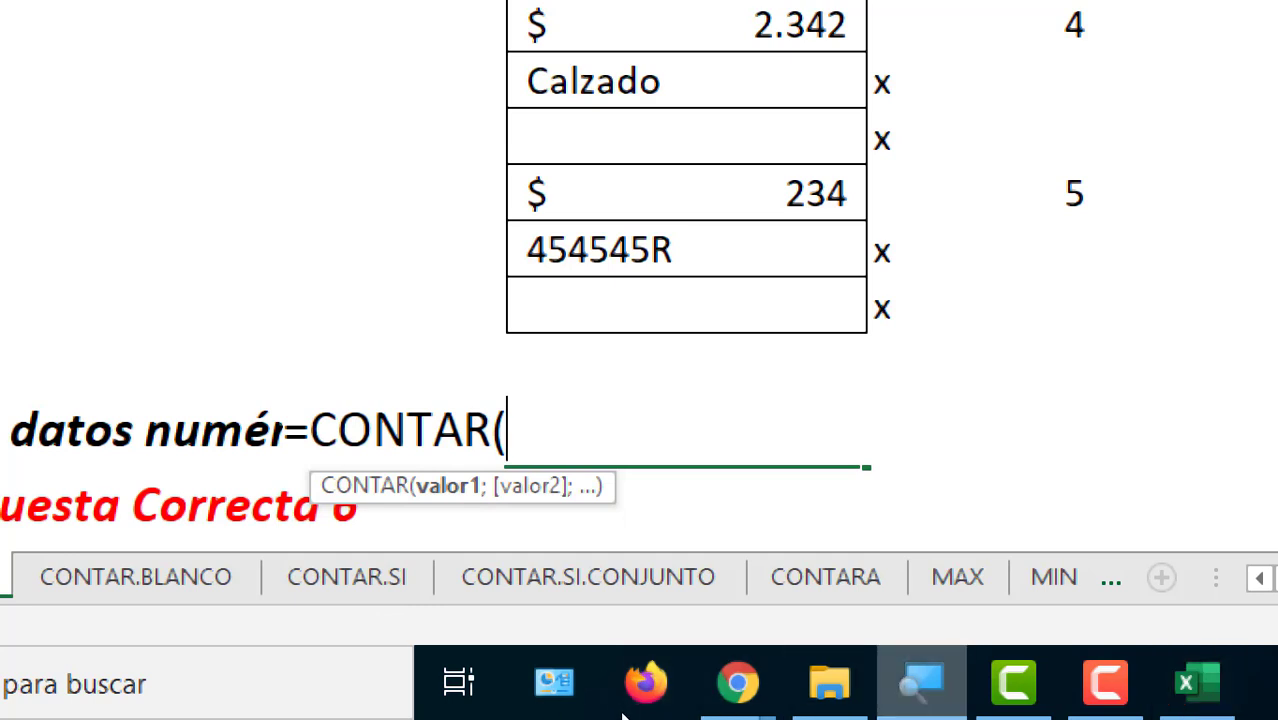
pyautogui.click(921, 682)
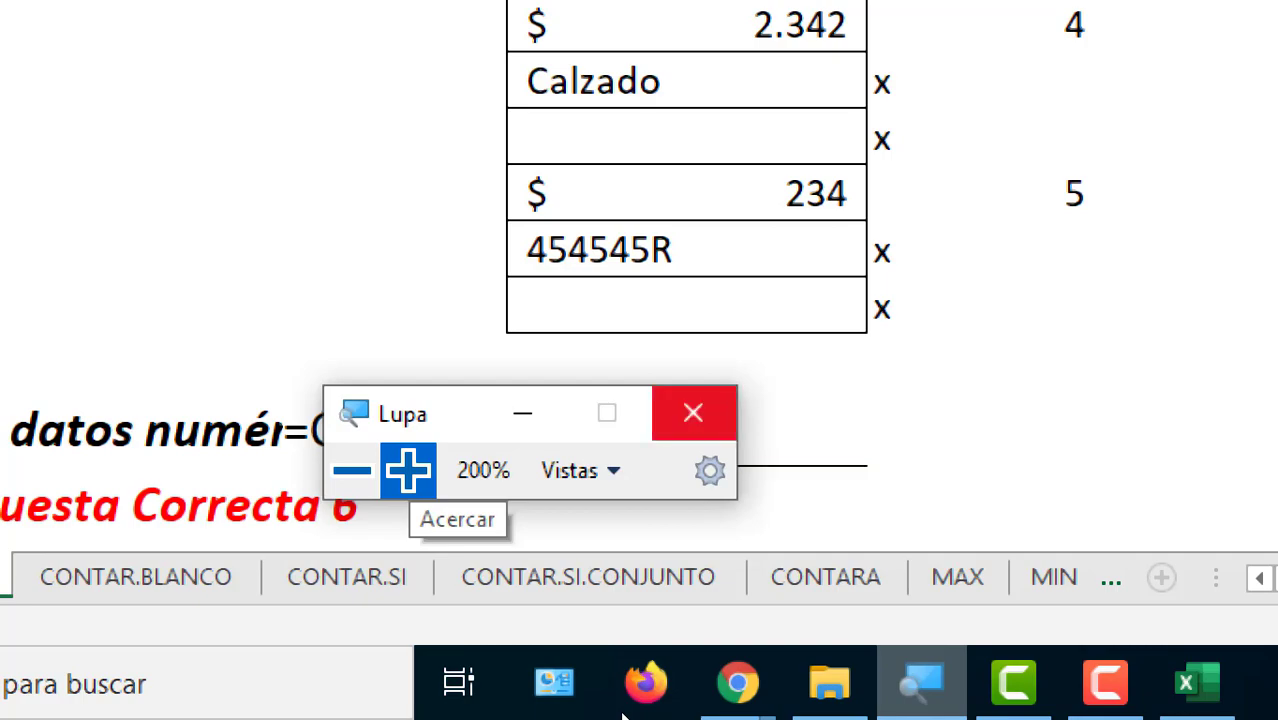
pyautogui.click(693, 413)
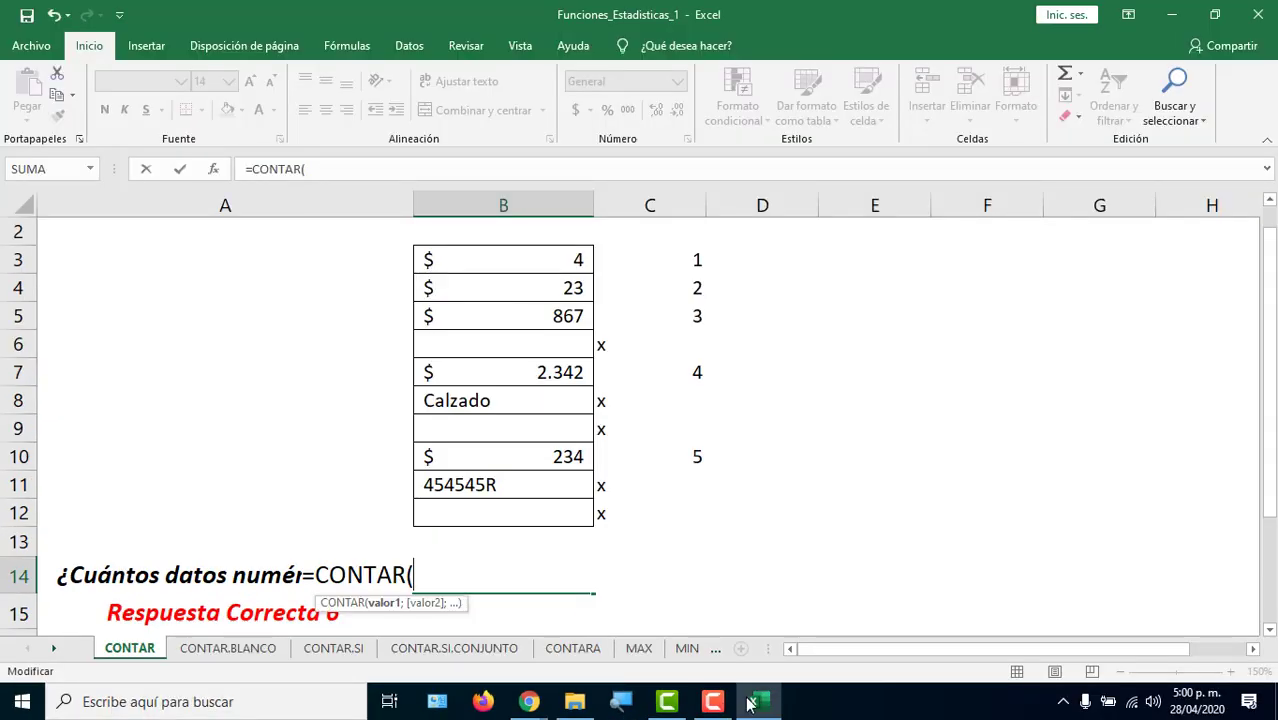
pyautogui.moveTo(545, 706)
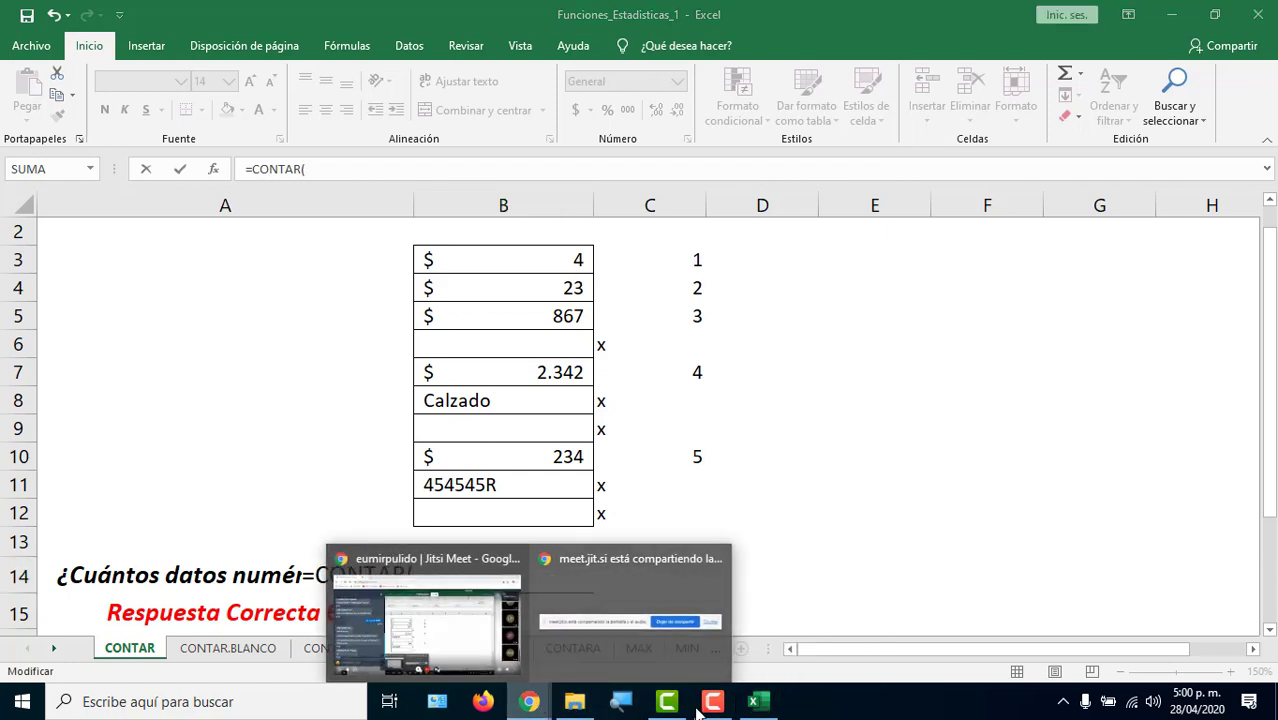
pyautogui.click(447, 573)
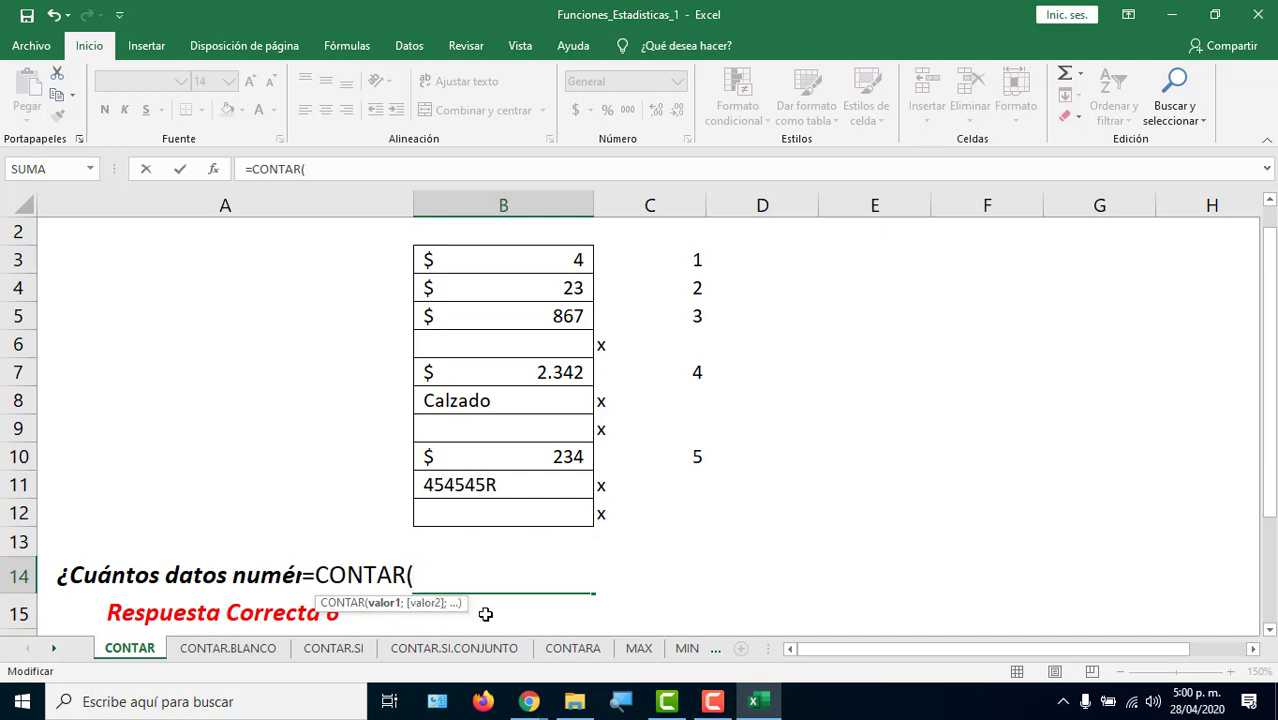
# Add the cells B3, B4, B5, B6 and B7 as separate semicolon-delimited arguments of the CONTAR formula in B14.
pyautogui.click(523, 261)
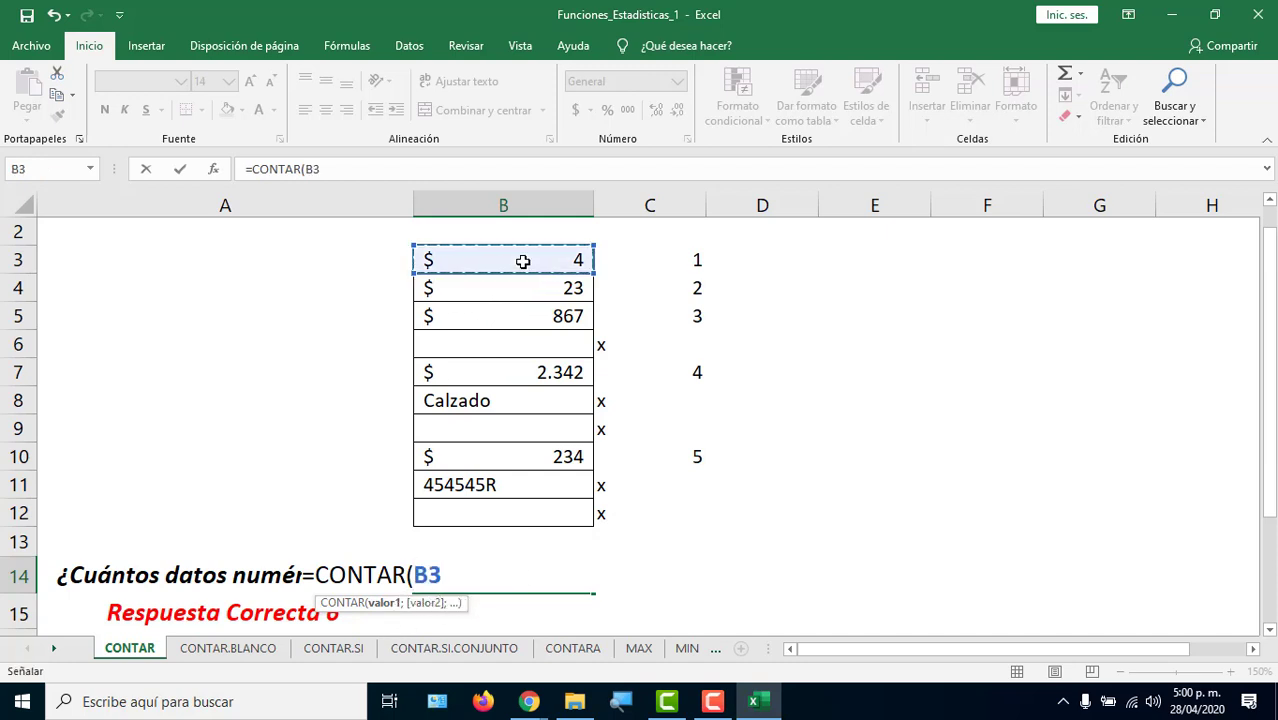
pyautogui.write(';')
pyautogui.click(517, 287)
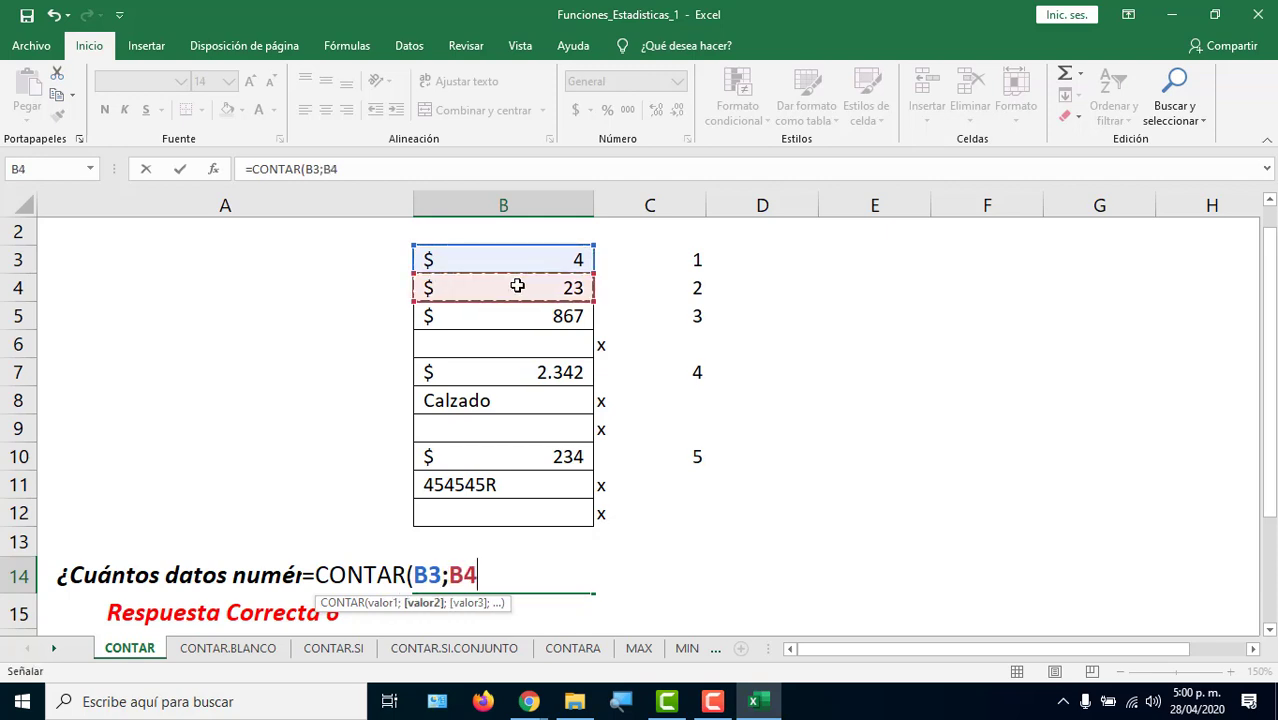
pyautogui.write(';')
pyautogui.click(484, 322)
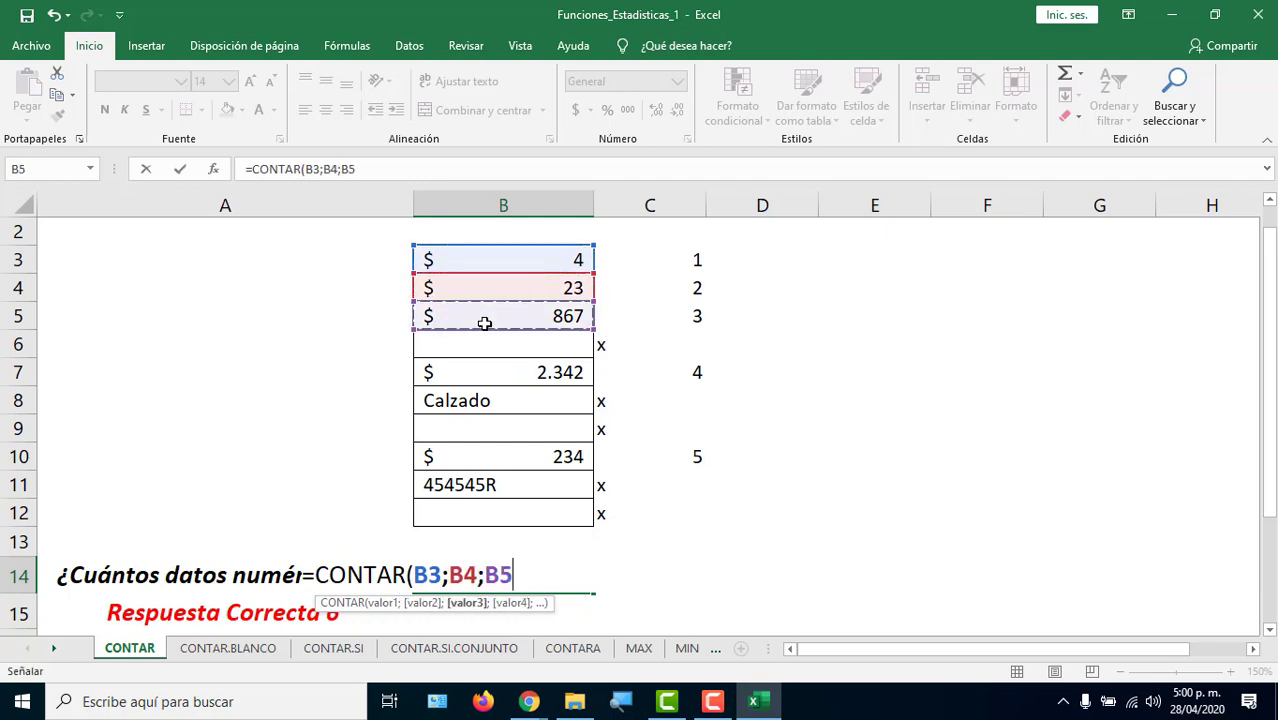
pyautogui.write(';')
pyautogui.click(489, 343)
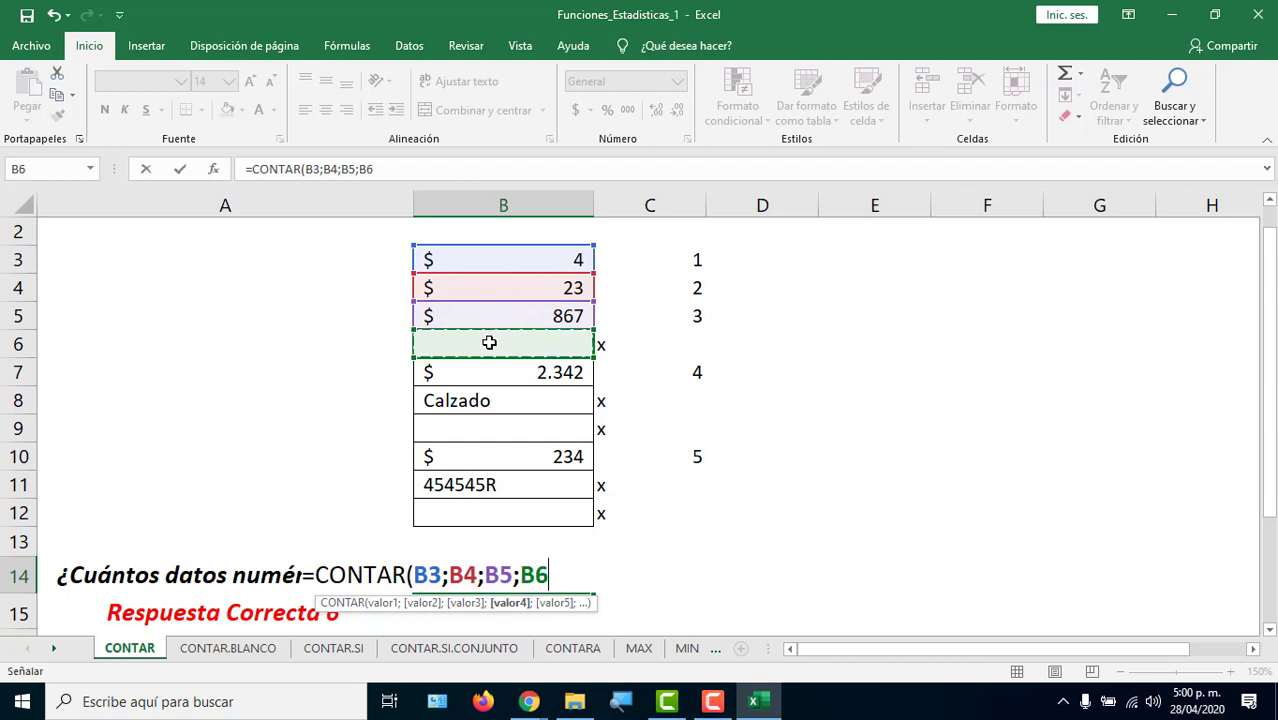
pyautogui.write(';')
pyautogui.click(511, 366)
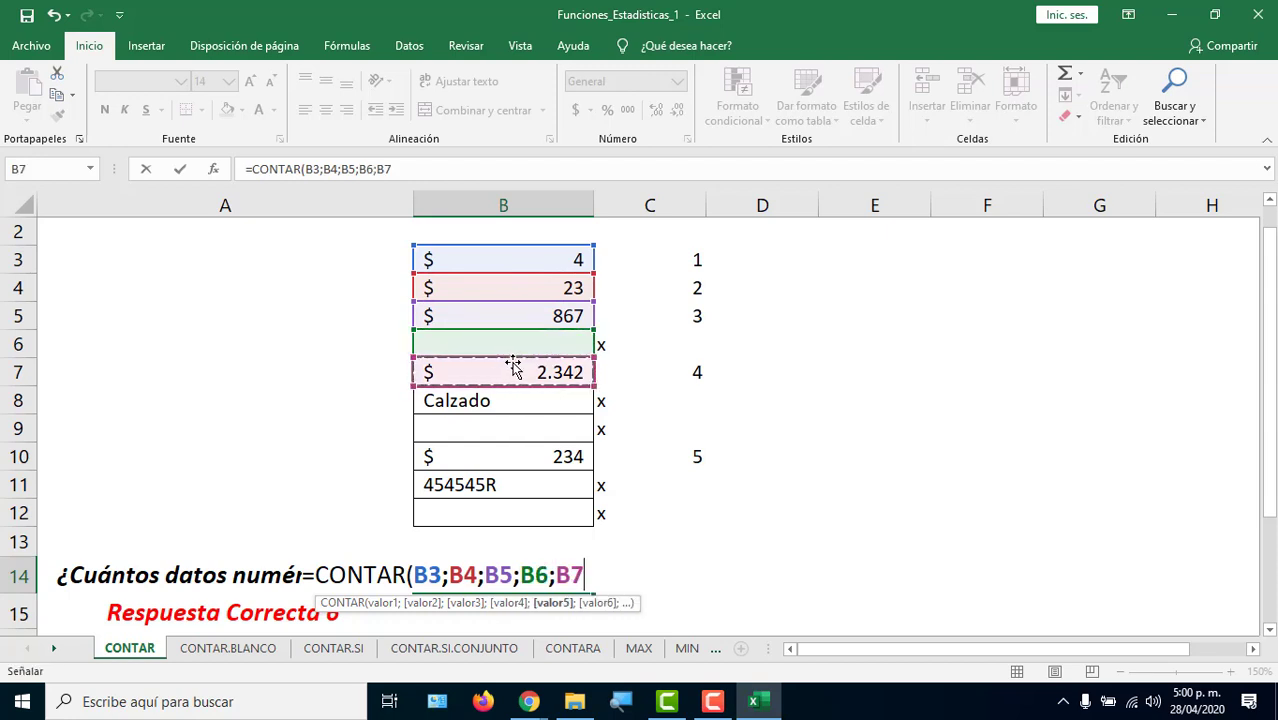
pyautogui.write(';')
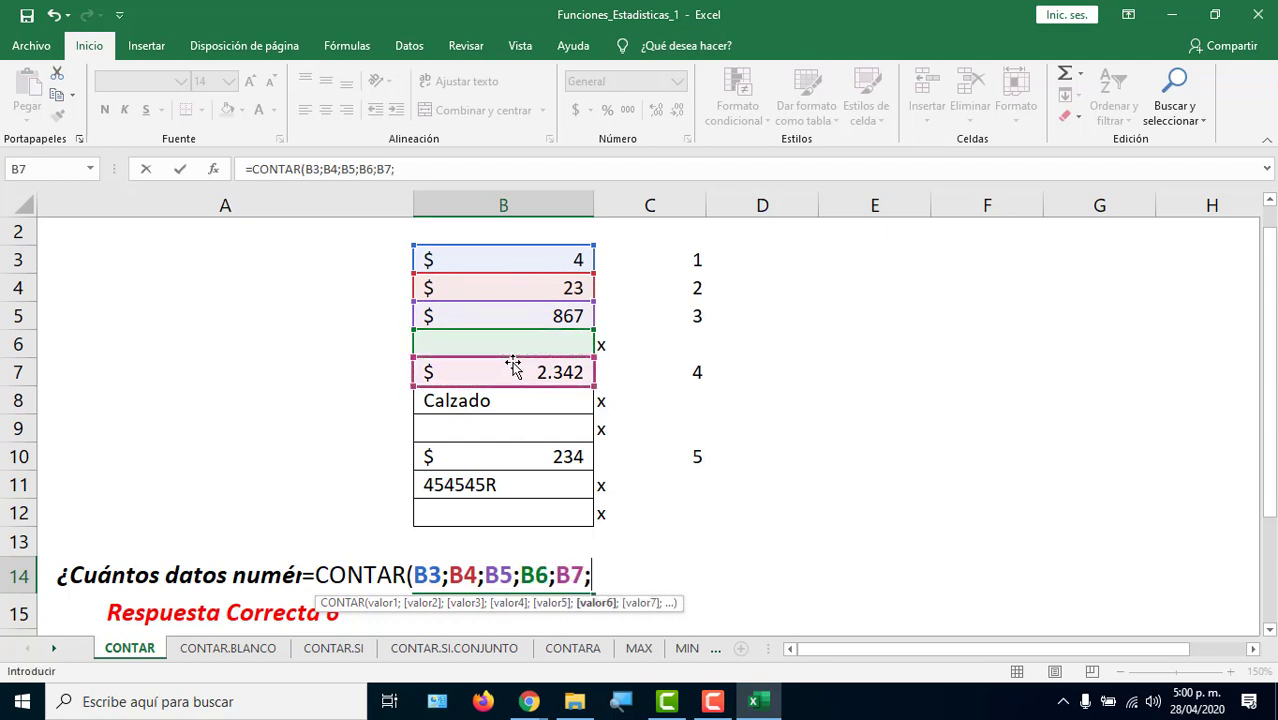
# Replace the individual consecutive cell references in the CONTAR formula with the single range B3:B13.
pyautogui.press('BackSpace')
pyautogui.press('BackSpace')
pyautogui.press('BackSpace')
pyautogui.press('BackSpace')
pyautogui.press('BackSpace')
pyautogui.press('BackSpace')
pyautogui.press('BackSpace')
pyautogui.press('BackSpace')
pyautogui.press('BackSpace')
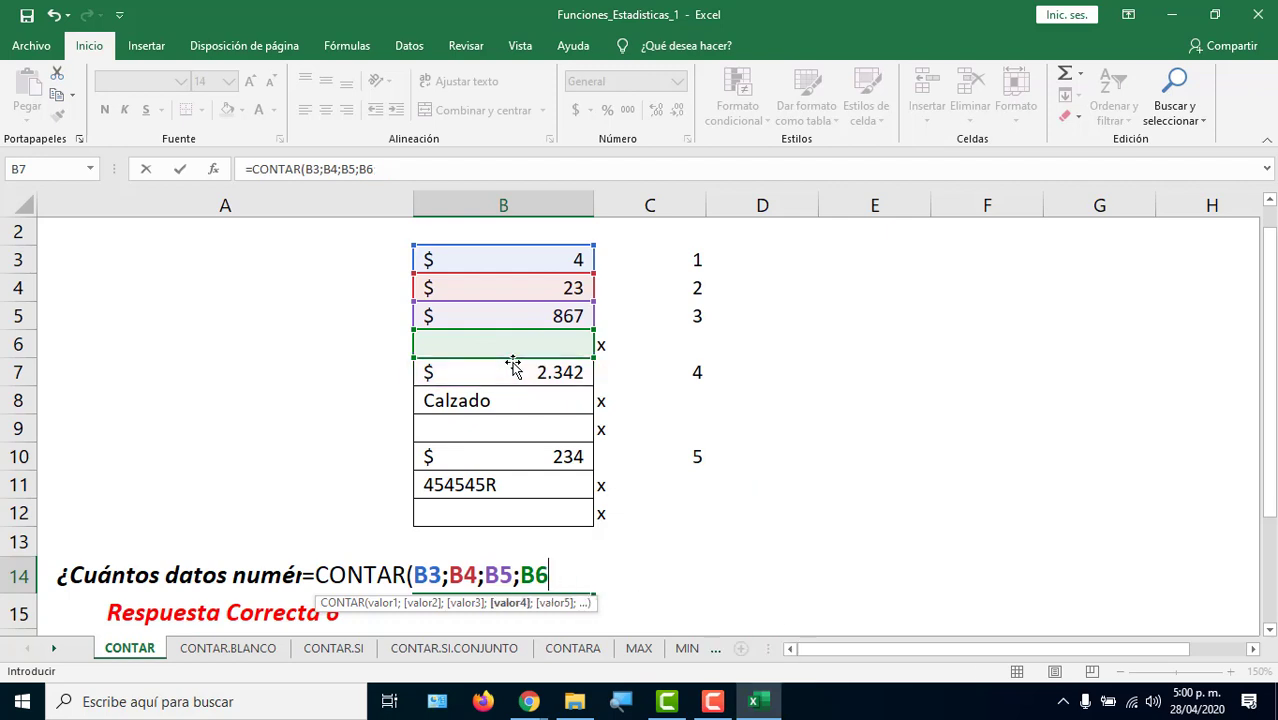
pyautogui.press('BackSpace')
pyautogui.press('BackSpace')
pyautogui.press('BackSpace')
pyautogui.press('BackSpace')
pyautogui.press('BackSpace')
pyautogui.press('BackSpace')
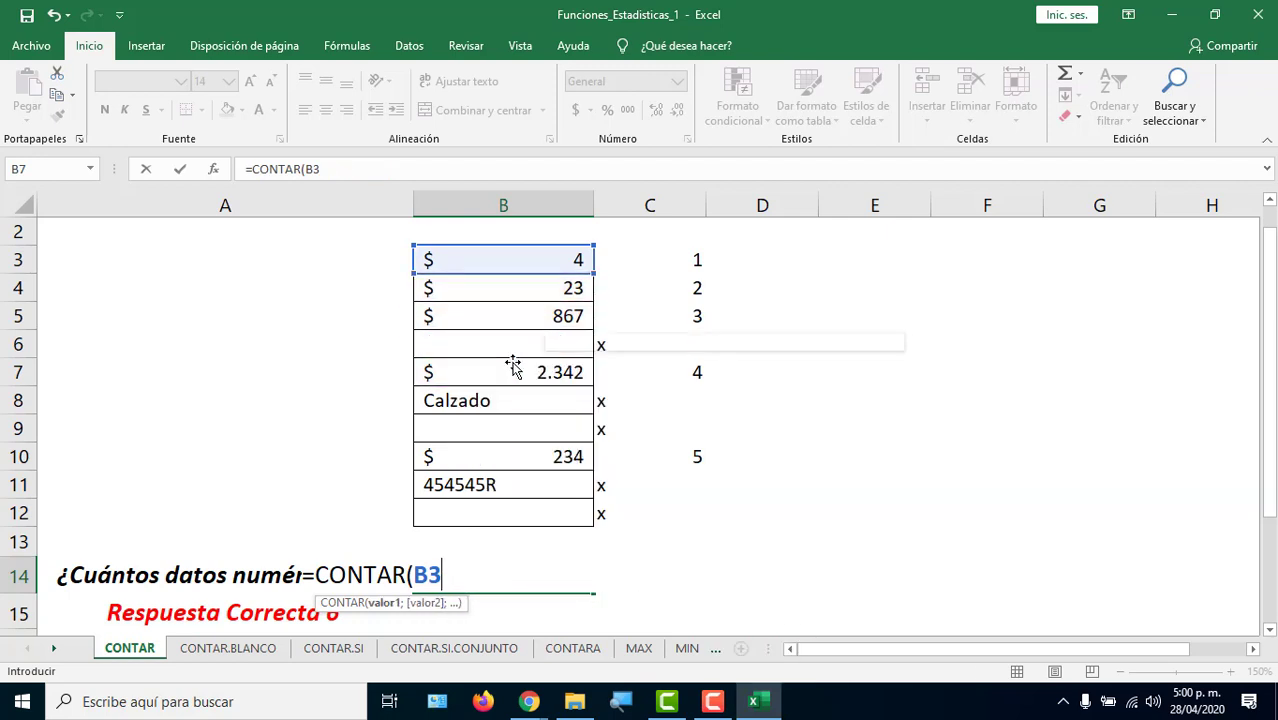
pyautogui.moveTo(493, 257); pyautogui.dragTo(472, 552)
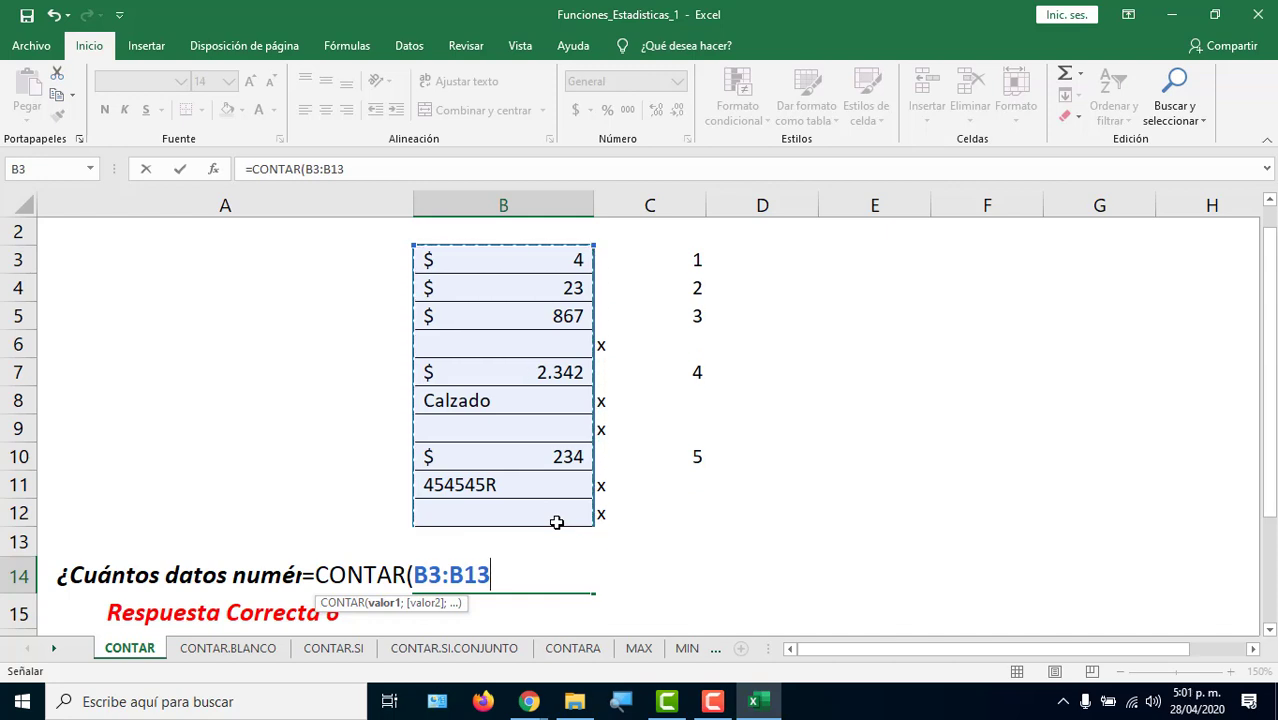
# Swap the range in the CONTAR formula for the non-adjacent cells B3, F6, D9, F12 and A6.
pyautogui.press('BackSpace')
pyautogui.press('BackSpace')
pyautogui.press('BackSpace')
pyautogui.press('BackSpace')
pyautogui.press('BackSpace')
pyautogui.press('BackSpace')
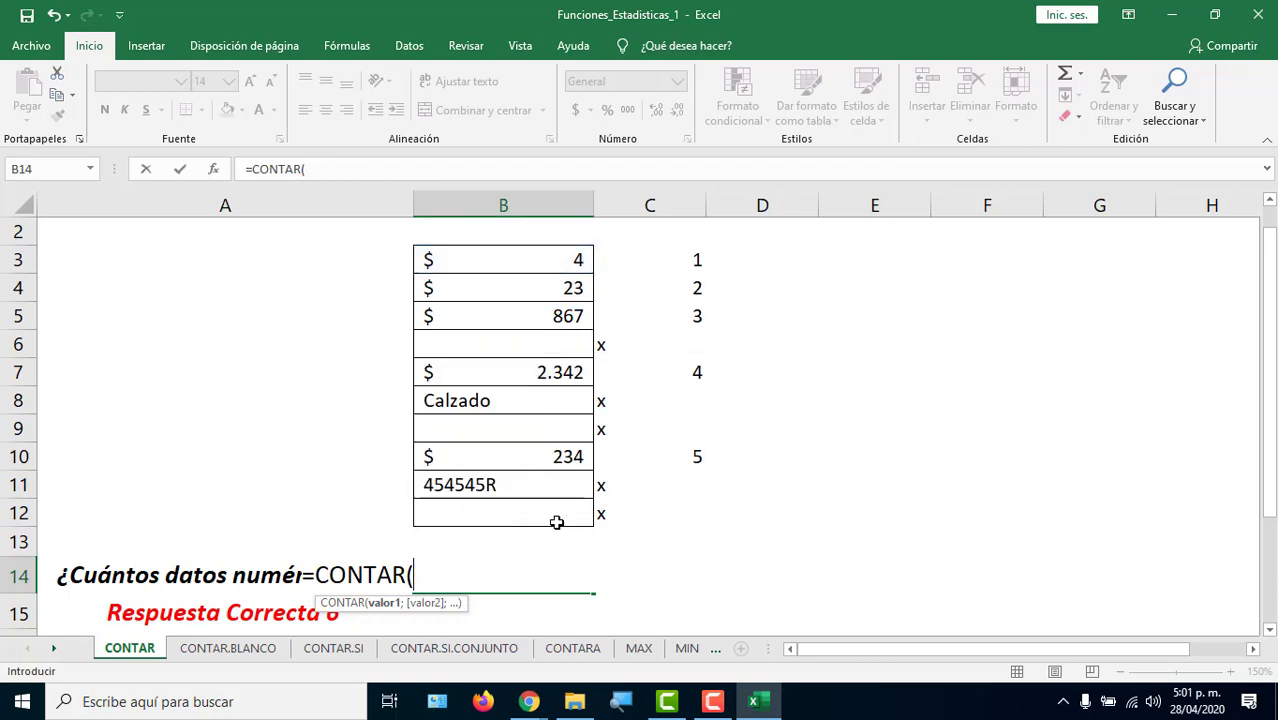
pyautogui.click(500, 261)
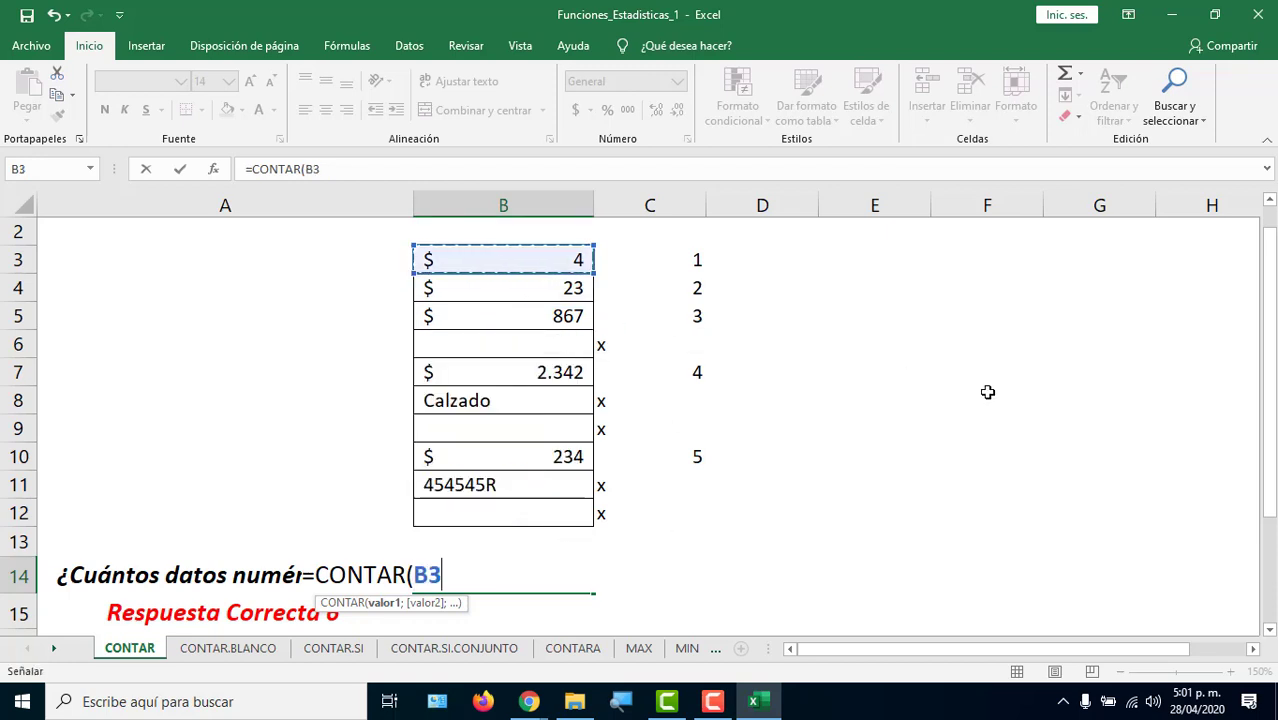
pyautogui.keyDown('ctrl'); pyautogui.click(1002, 346); pyautogui.keyUp('ctrl')
pyautogui.keyDown('ctrl'); pyautogui.click(742, 438); pyautogui.keyUp('ctrl')
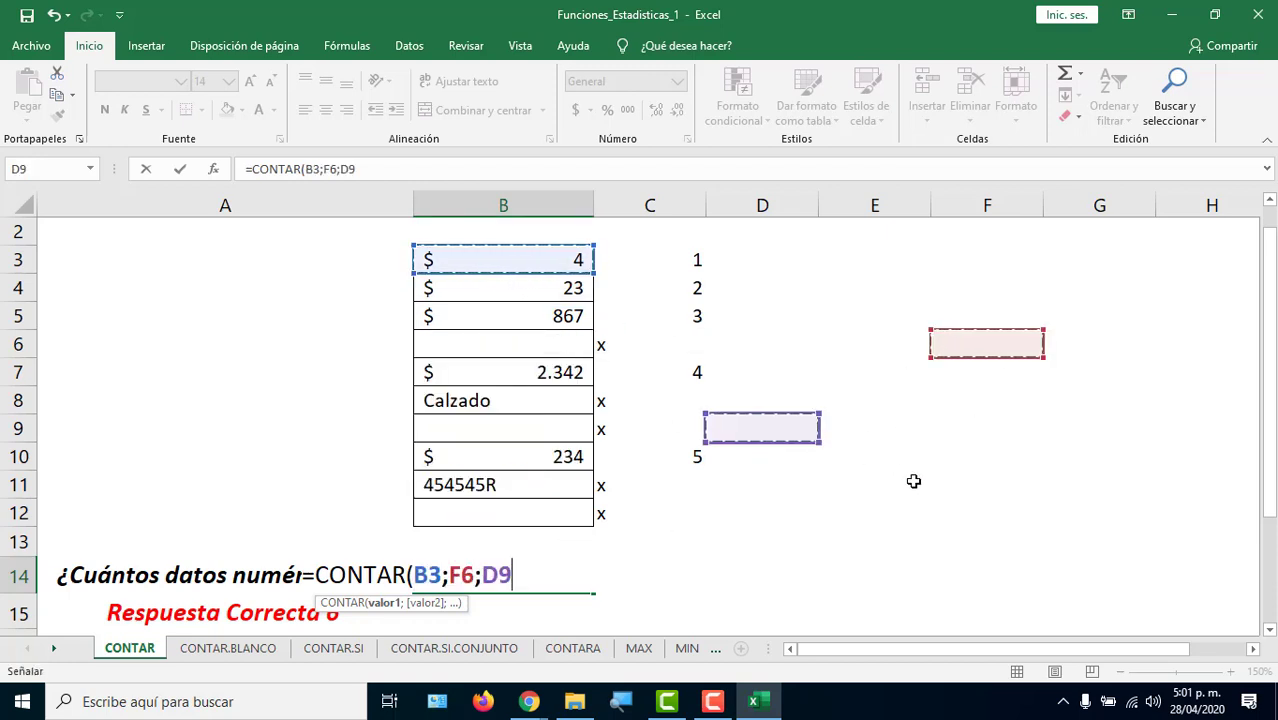
pyautogui.keyDown('ctrl'); pyautogui.click(1030, 522); pyautogui.keyUp('ctrl')
pyautogui.keyDown('ctrl'); pyautogui.click(158, 340); pyautogui.keyUp('ctrl')
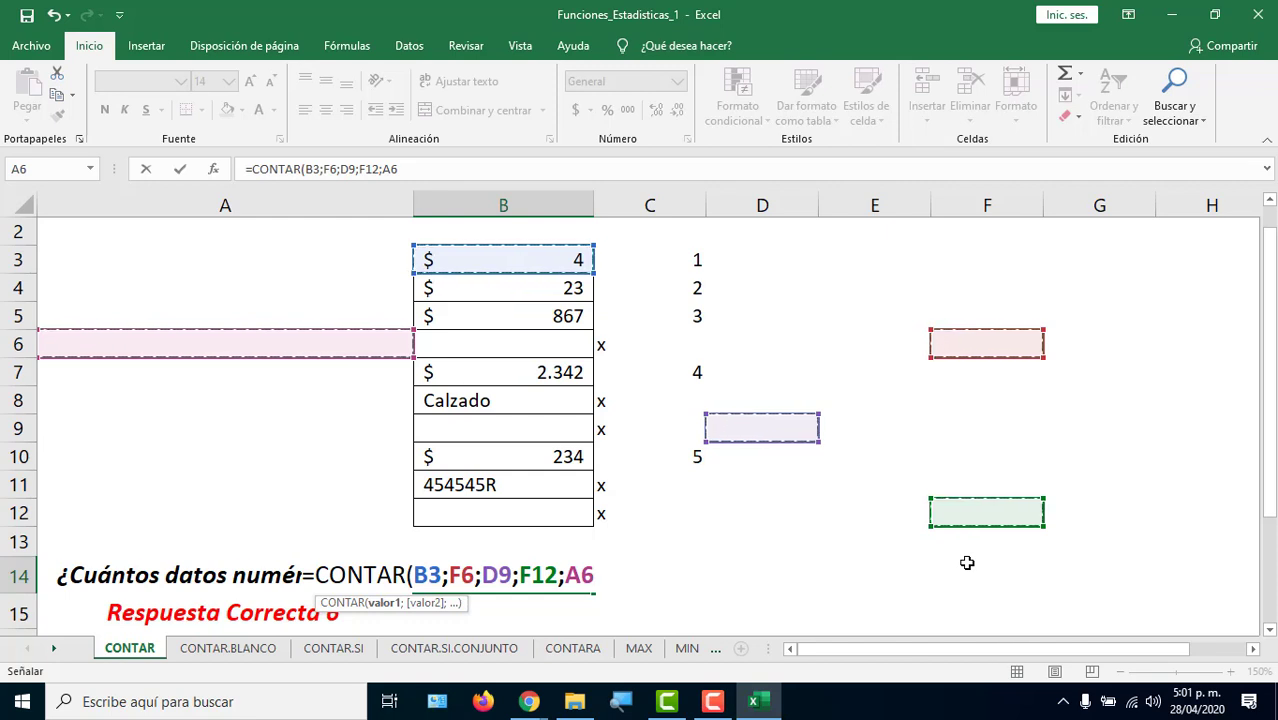
# Clear the scattered cell references and complete the formula in B14 as =CONTAR(B3:B13).
pyautogui.press('BackSpace')
pyautogui.press('BackSpace')
pyautogui.press('BackSpace')
pyautogui.press('BackSpace')
pyautogui.press('BackSpace')
pyautogui.press('BackSpace')
pyautogui.press('BackSpace')
pyautogui.press('BackSpace')
pyautogui.press('BackSpace')
pyautogui.press('BackSpace')
pyautogui.press('BackSpace')
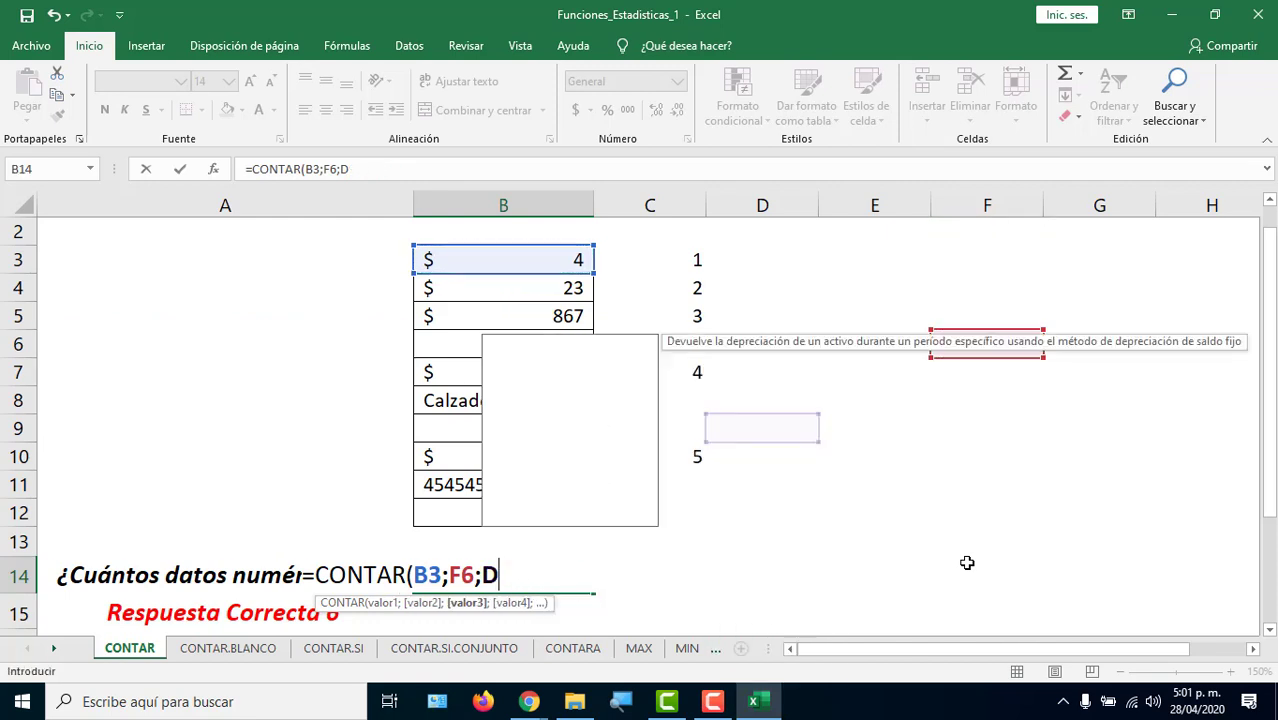
pyautogui.press('BackSpace')
pyautogui.press('BackSpace')
pyautogui.press('BackSpace')
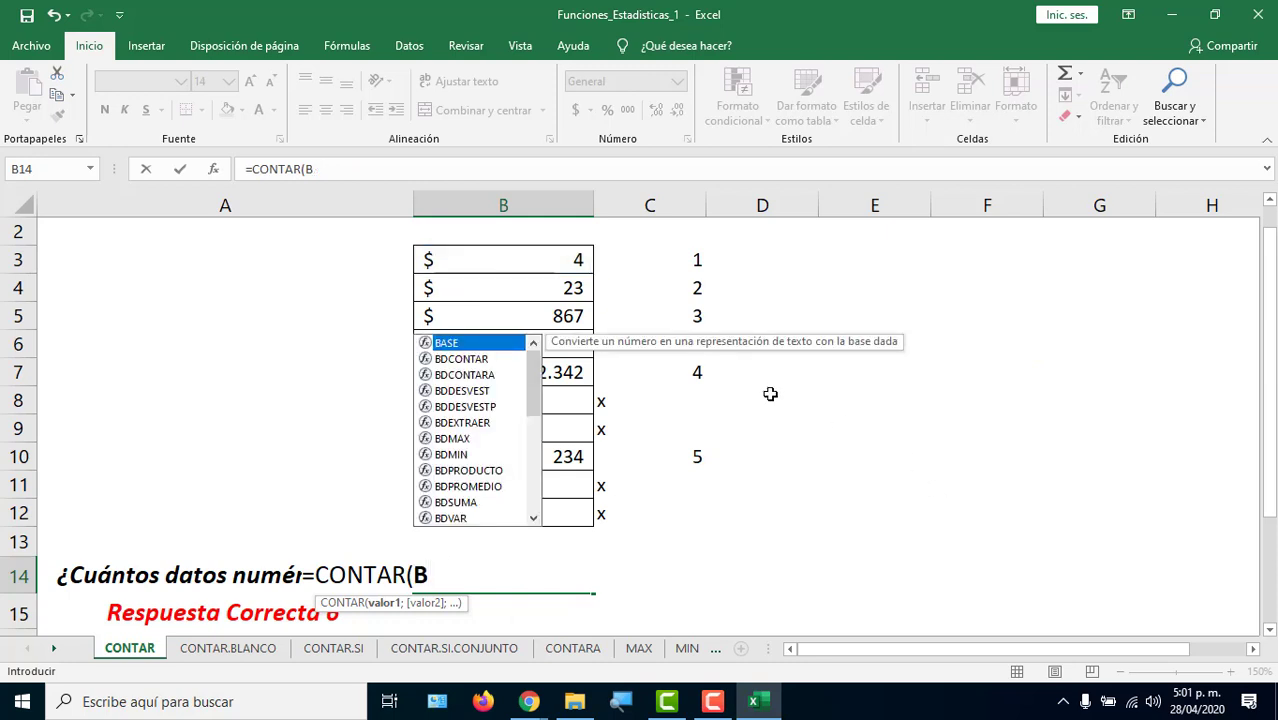
pyautogui.press('BackSpace')
pyautogui.moveTo(570, 262); pyautogui.dragTo(511, 553)
pyautogui.write(')')
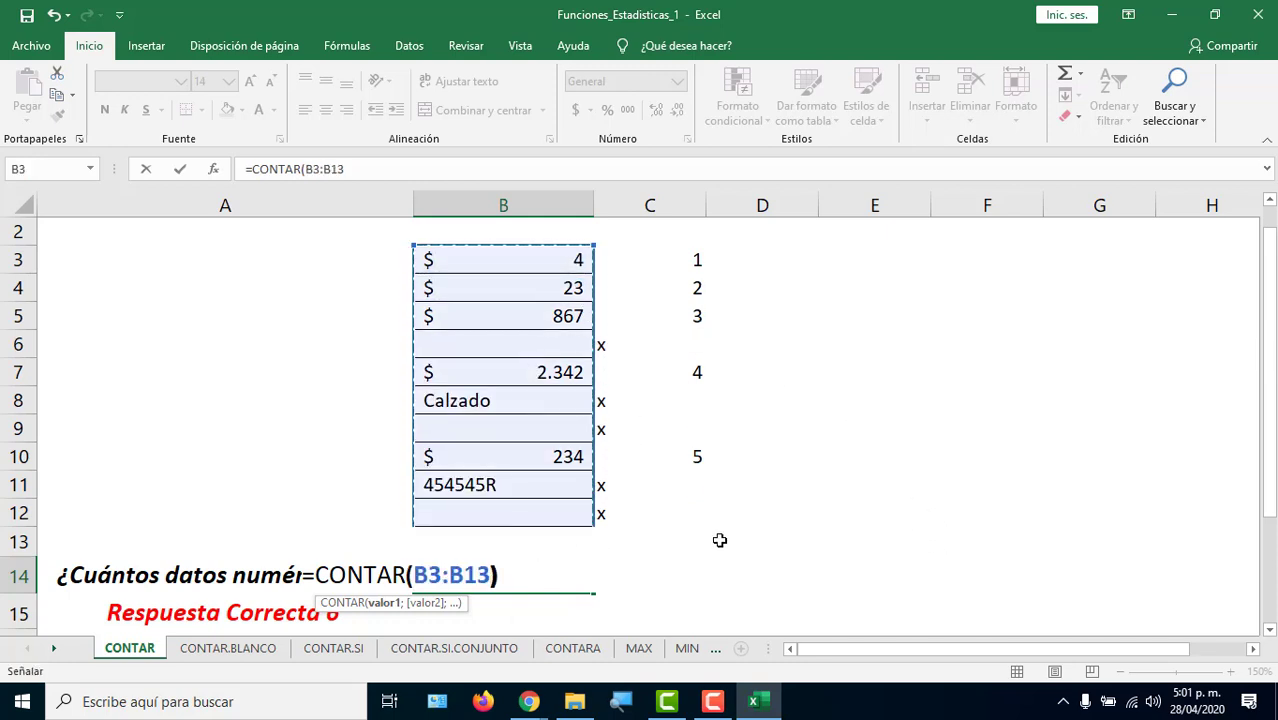
pyautogui.press('Return')
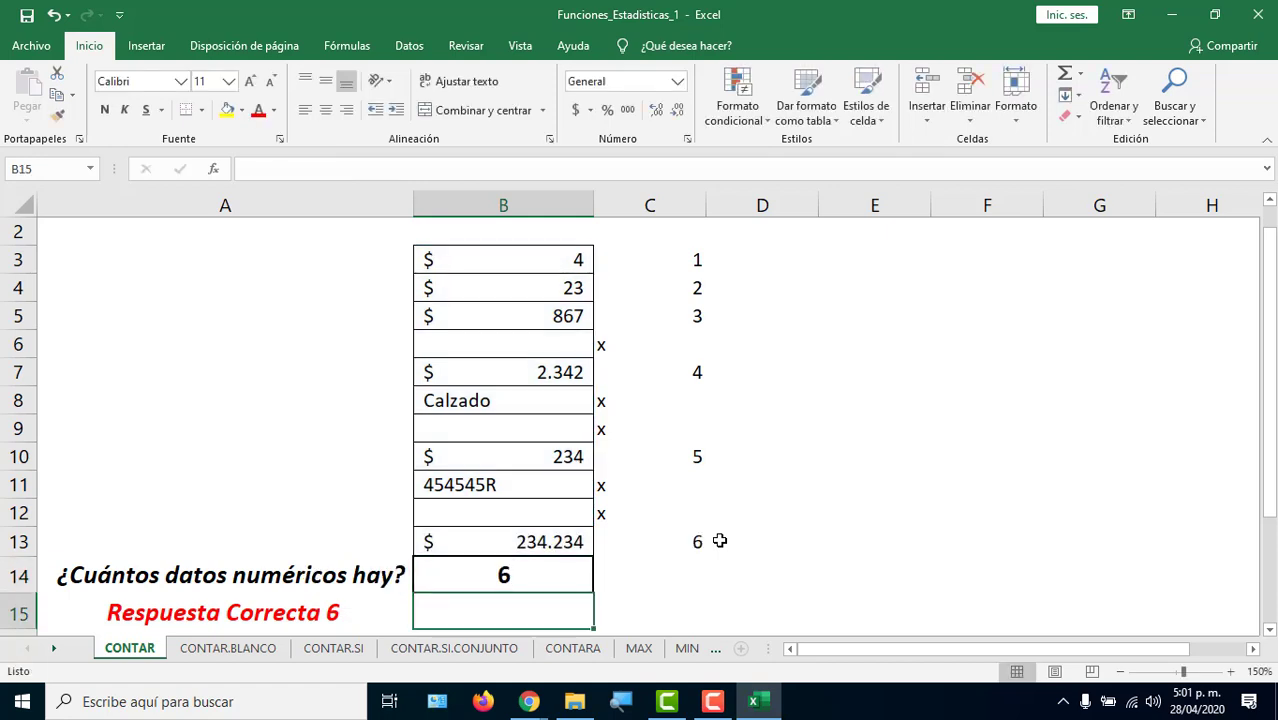
# Write the formula =CONTAR.BLANCO(B3:B13) in the merged answer cell B14 of the CONTAR.BLANCO sheet.
pyautogui.click(238, 652)
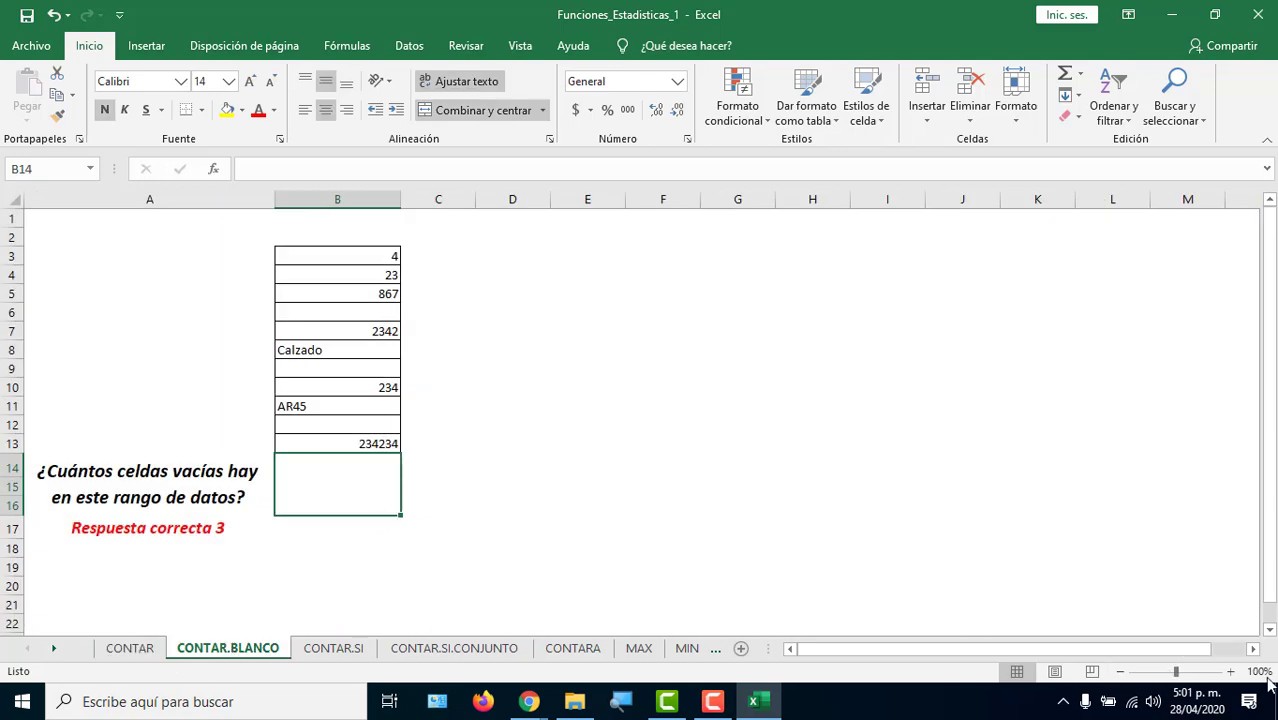
pyautogui.click(1231, 672)
pyautogui.click(1231, 672)
pyautogui.click(1231, 672)
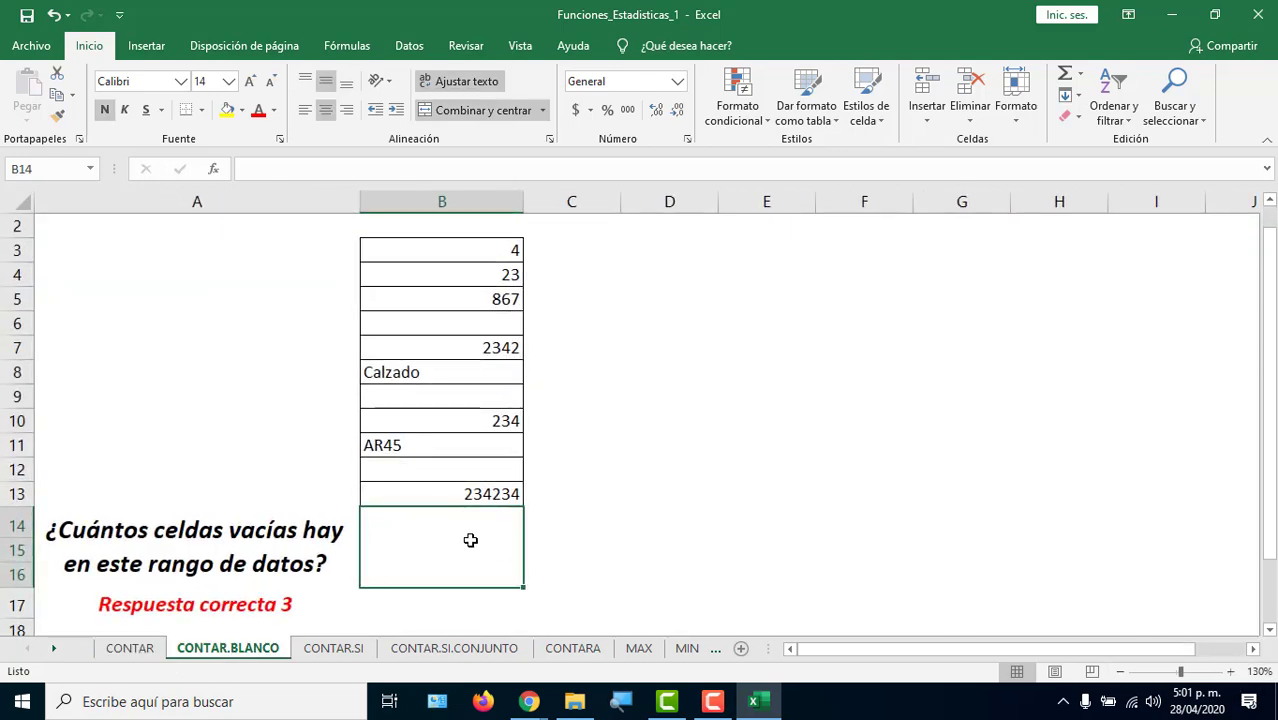
pyautogui.doubleClick(468, 539)
pyautogui.write('=')
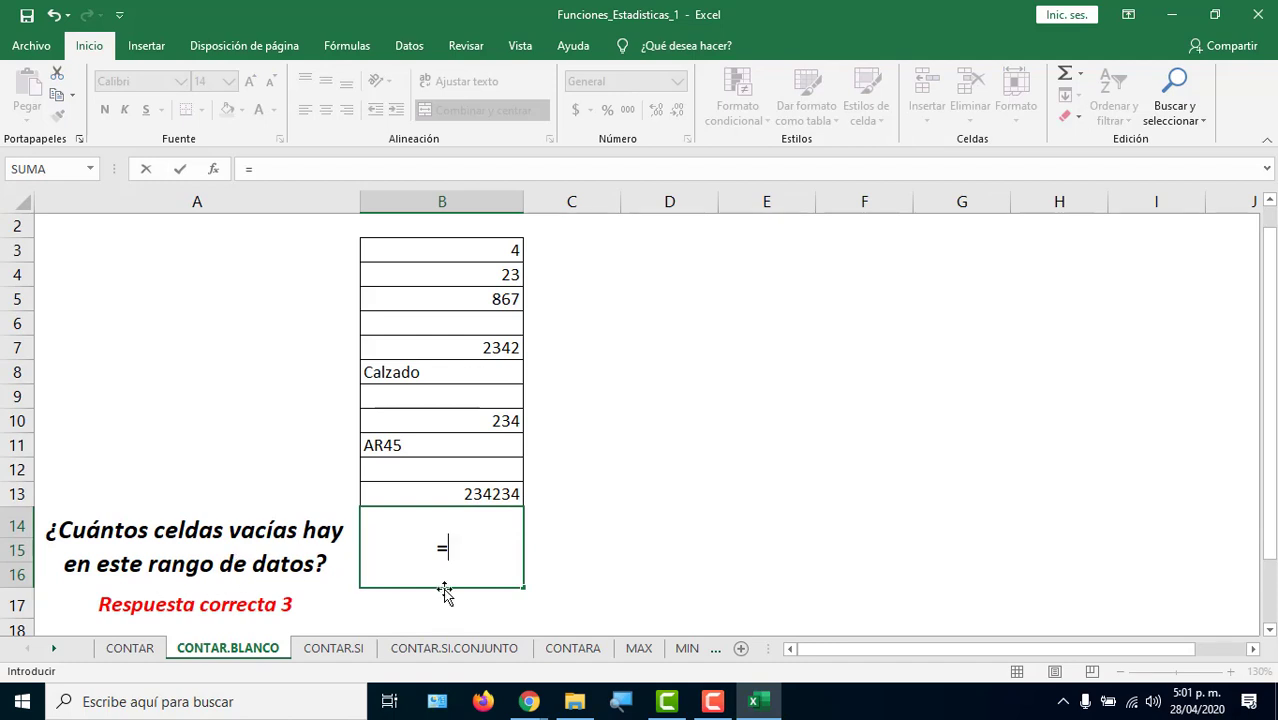
pyautogui.write('CONTAR')
pyautogui.press('Down')
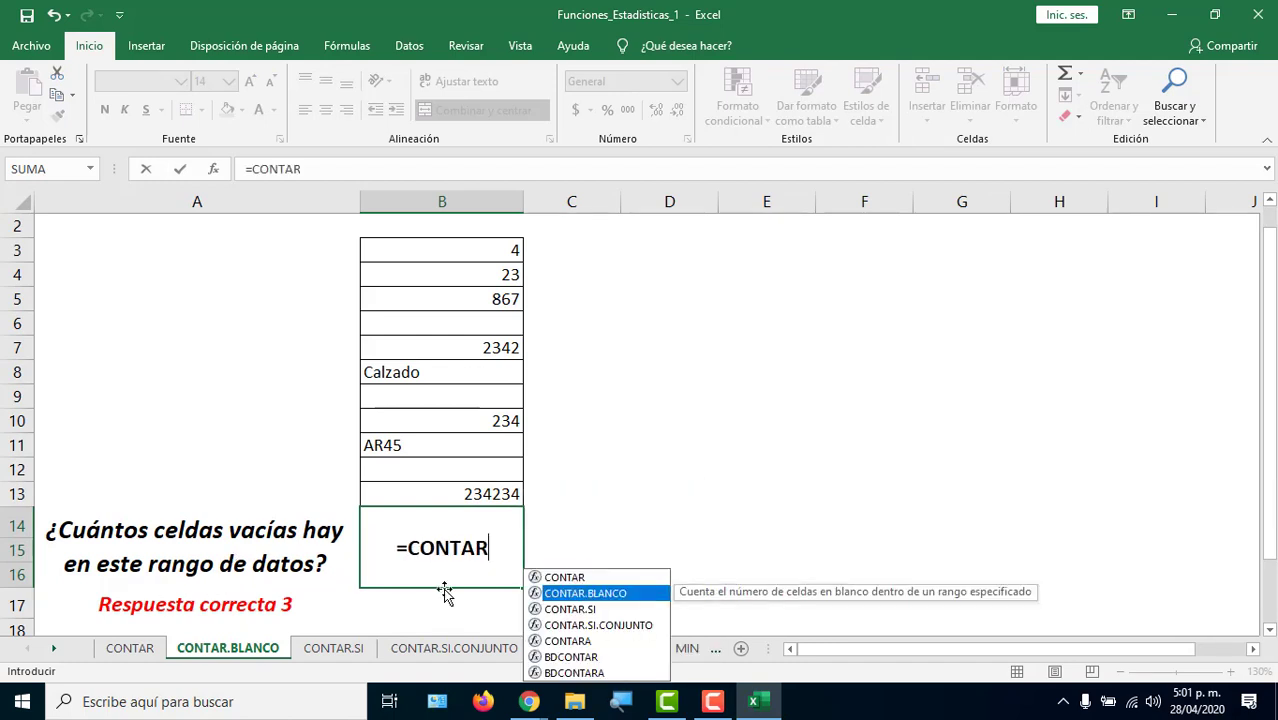
pyautogui.press('Tab')
pyautogui.moveTo(448, 254); pyautogui.dragTo(417, 500)
pyautogui.write(')')
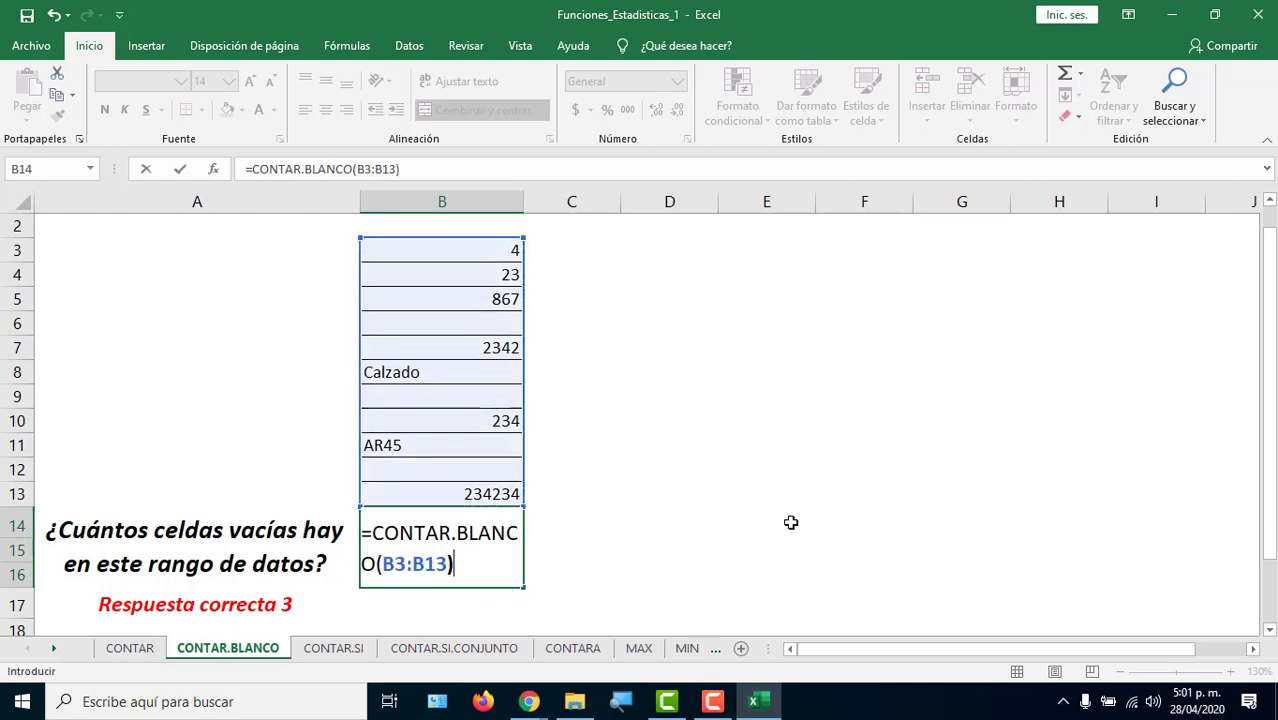
# Enter the formula =CONTAR.BLANCO(B3:B13) in merged cell B14 and check it against the empty cells B6, B9 and B12.
pyautogui.press('Return')
pyautogui.click(460, 324)
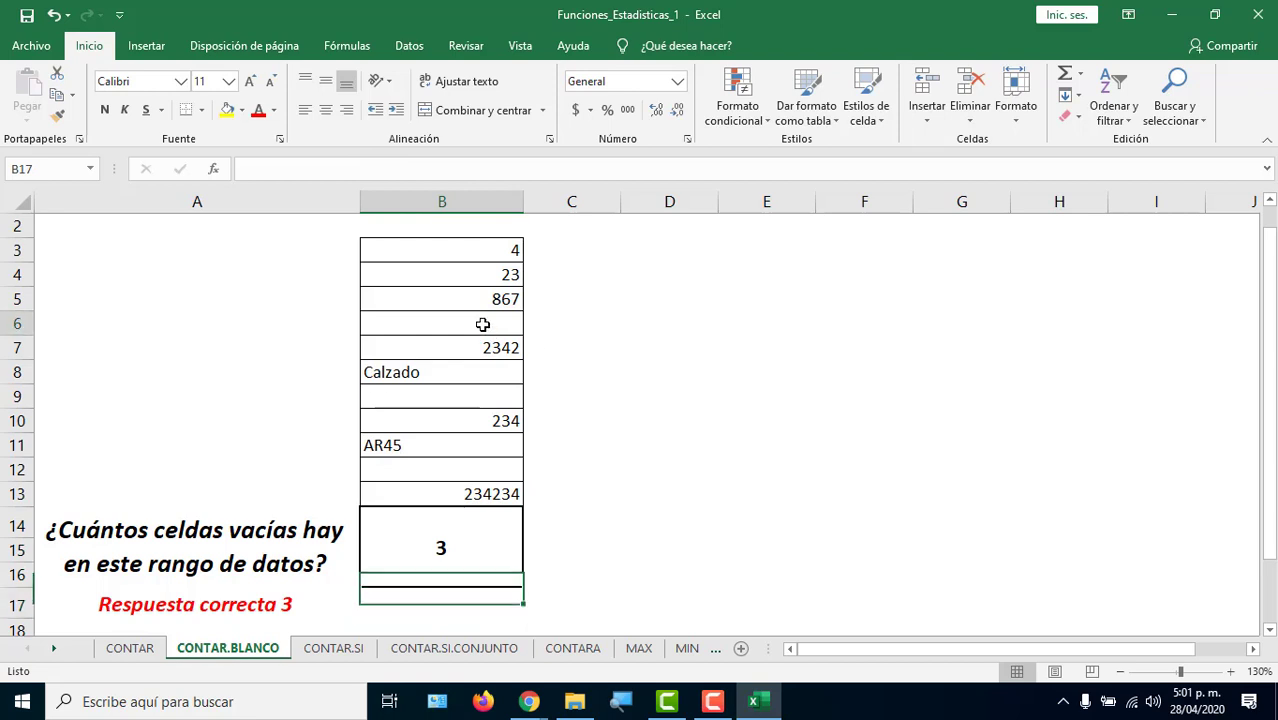
pyautogui.click(466, 396)
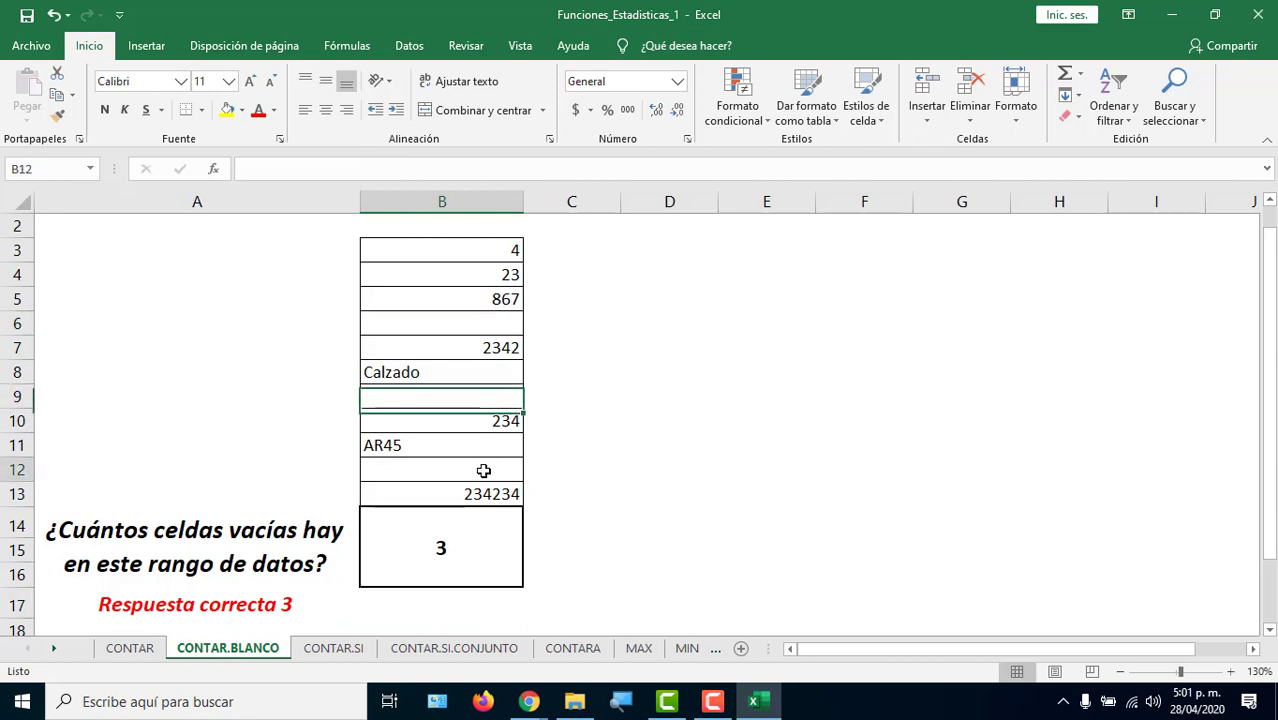
pyautogui.click(484, 470)
# Examine which cells of the range B3:B13 hold data and which are empty, comparing columns A and B.
pyautogui.click(510, 250)
pyautogui.moveTo(510, 273); pyautogui.dragTo(480, 327)
pyautogui.click(480, 327)
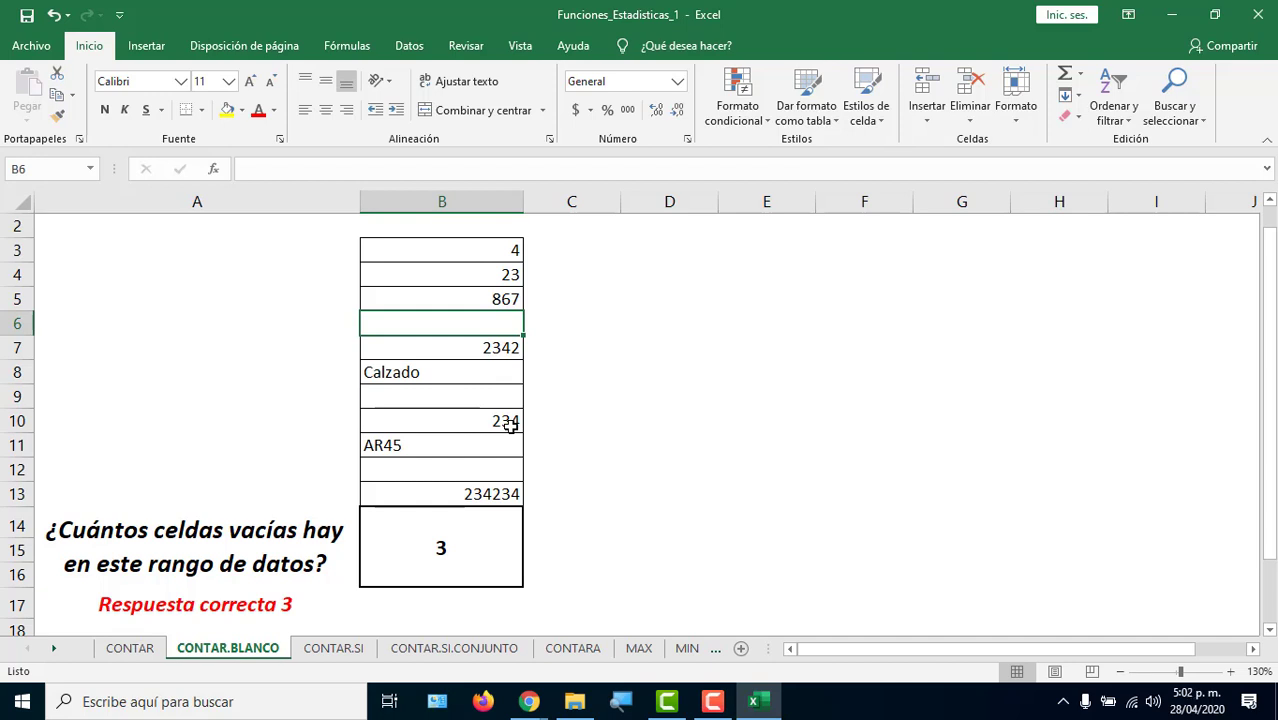
pyautogui.click(476, 470)
pyautogui.click(493, 327)
pyautogui.click(489, 396)
pyautogui.click(477, 470)
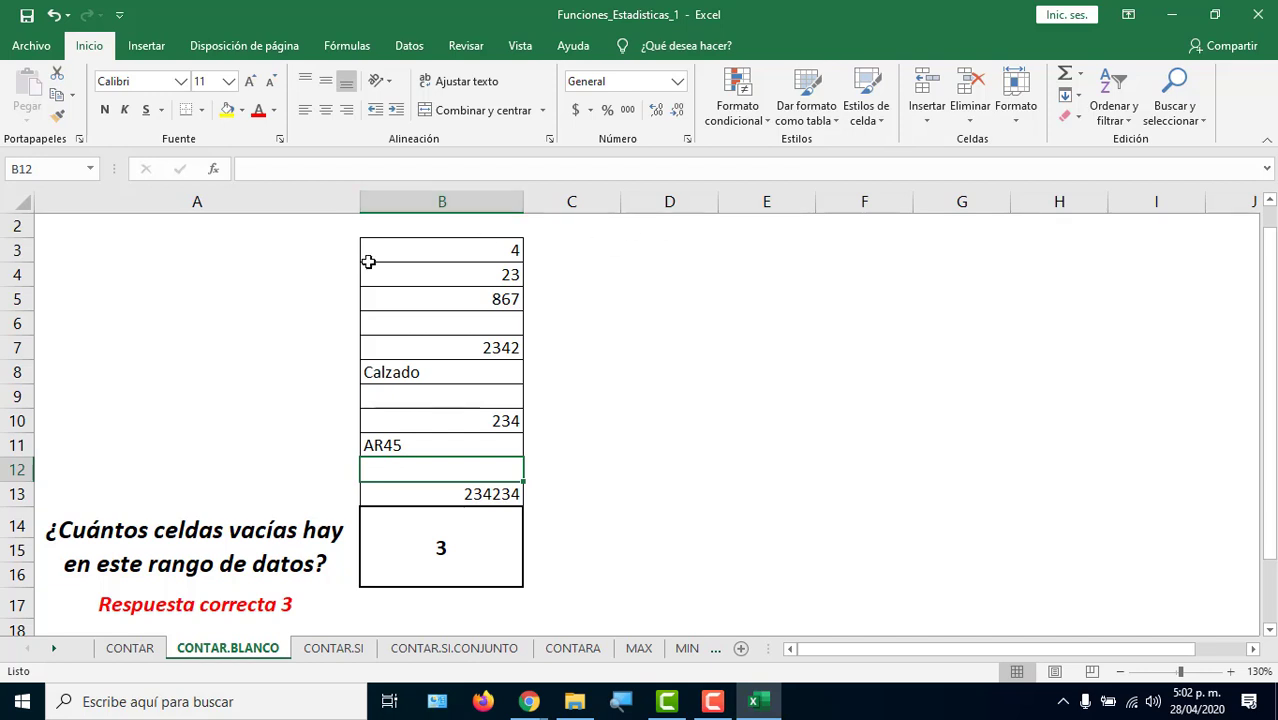
pyautogui.moveTo(346, 230); pyautogui.dragTo(301, 532)
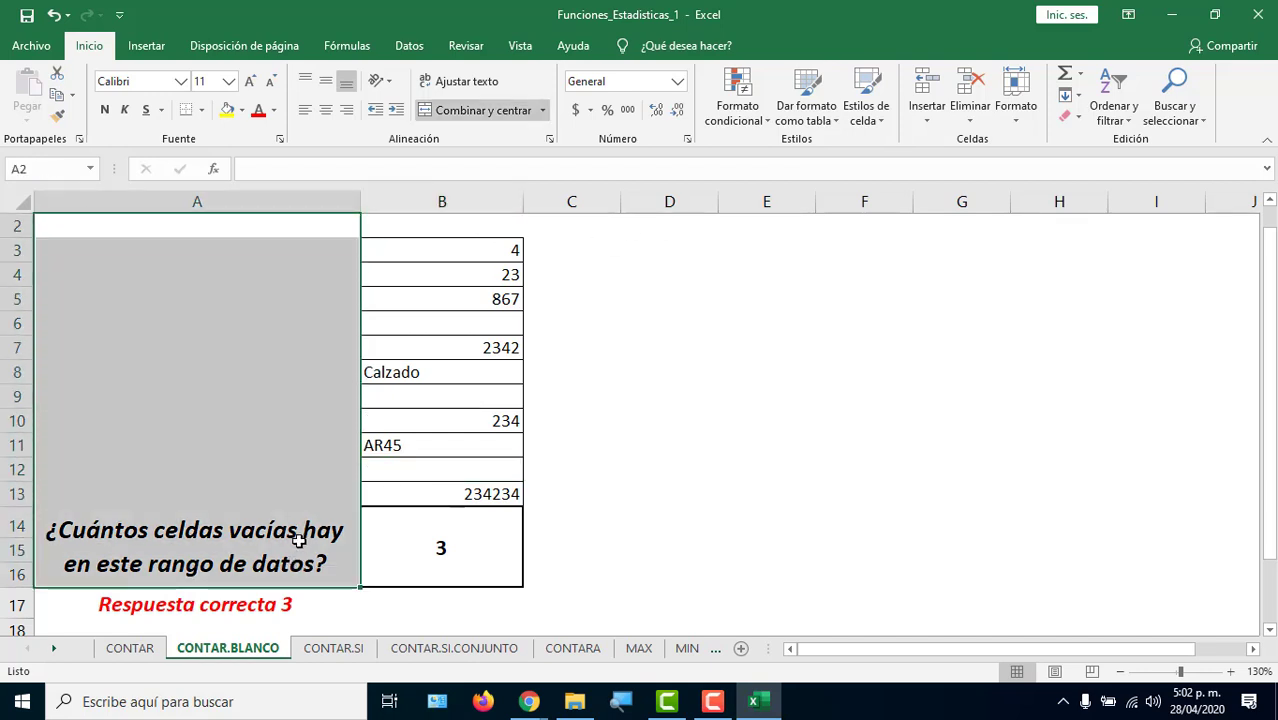
pyautogui.click(479, 202)
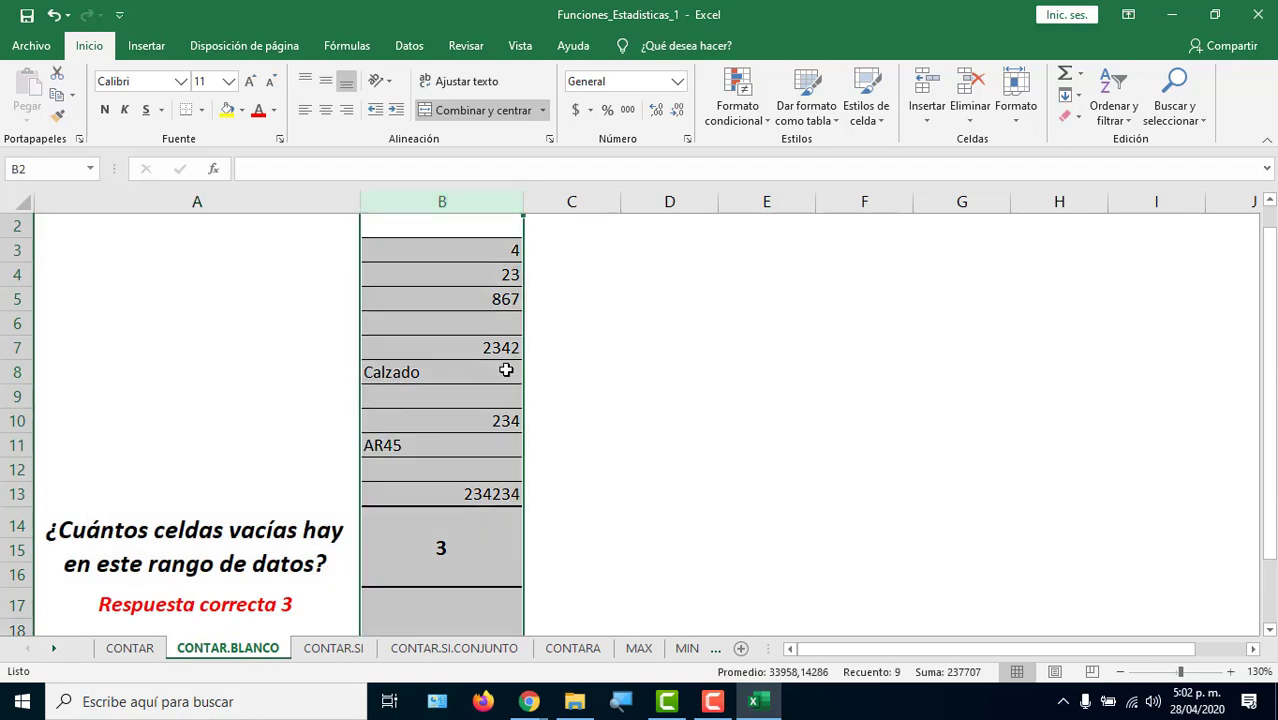
pyautogui.click(482, 221)
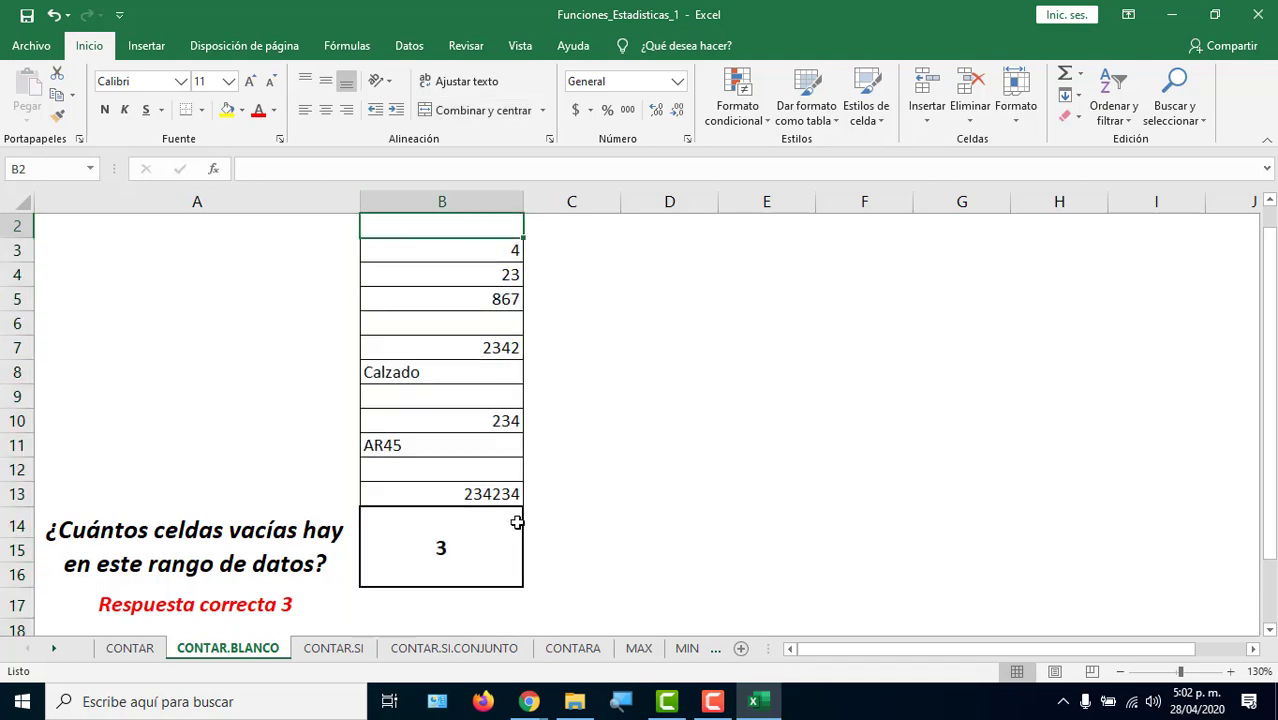
pyautogui.scroll(-2, 466, 590)
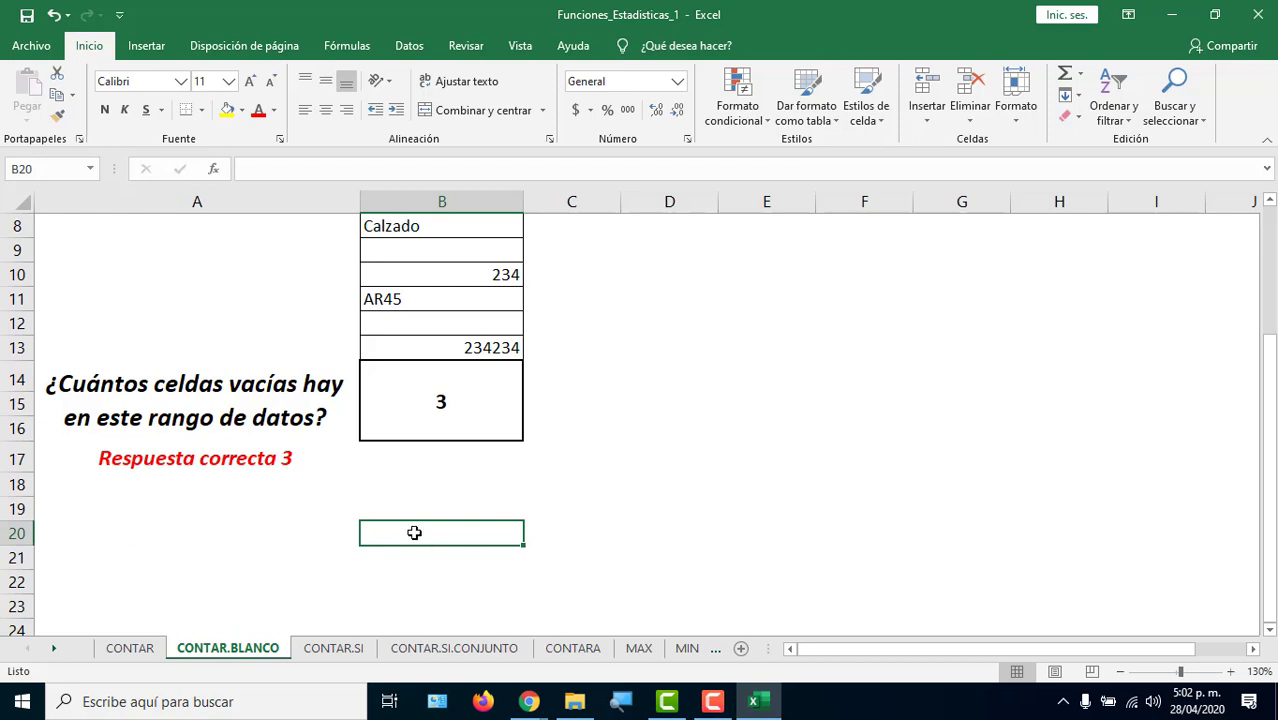
pyautogui.write('cO')
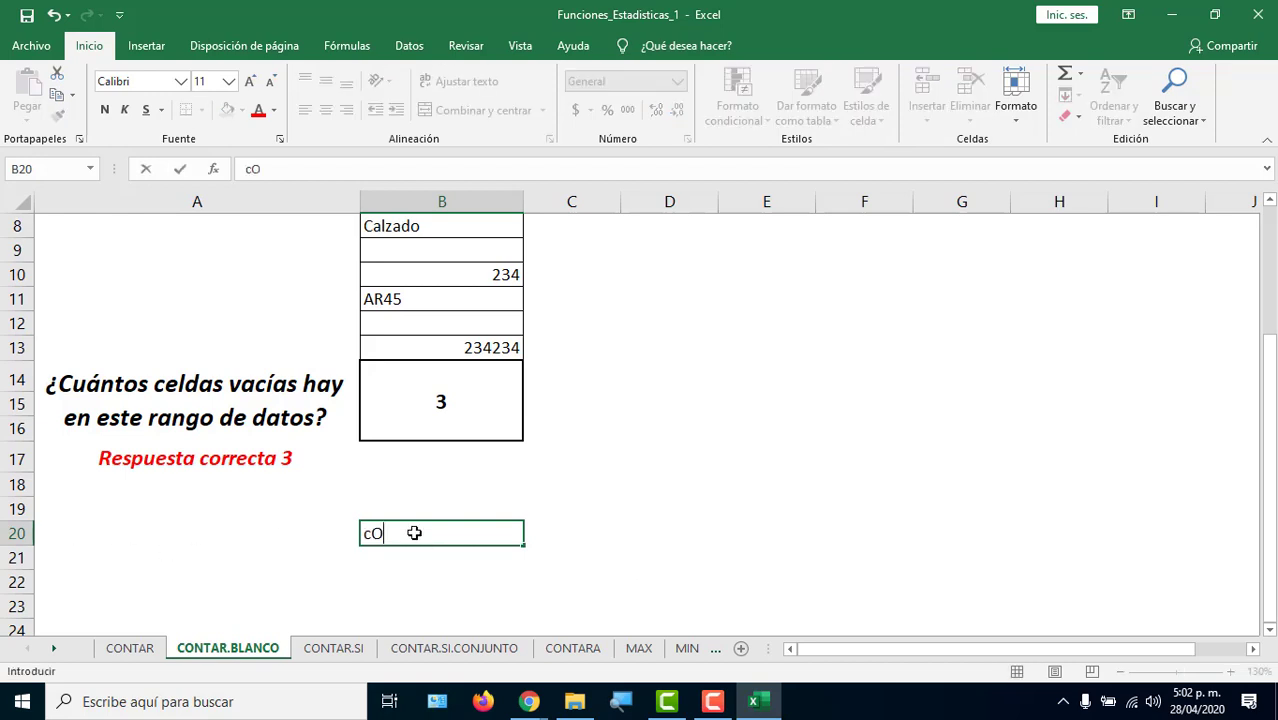
pyautogui.write('NTAR.bla')
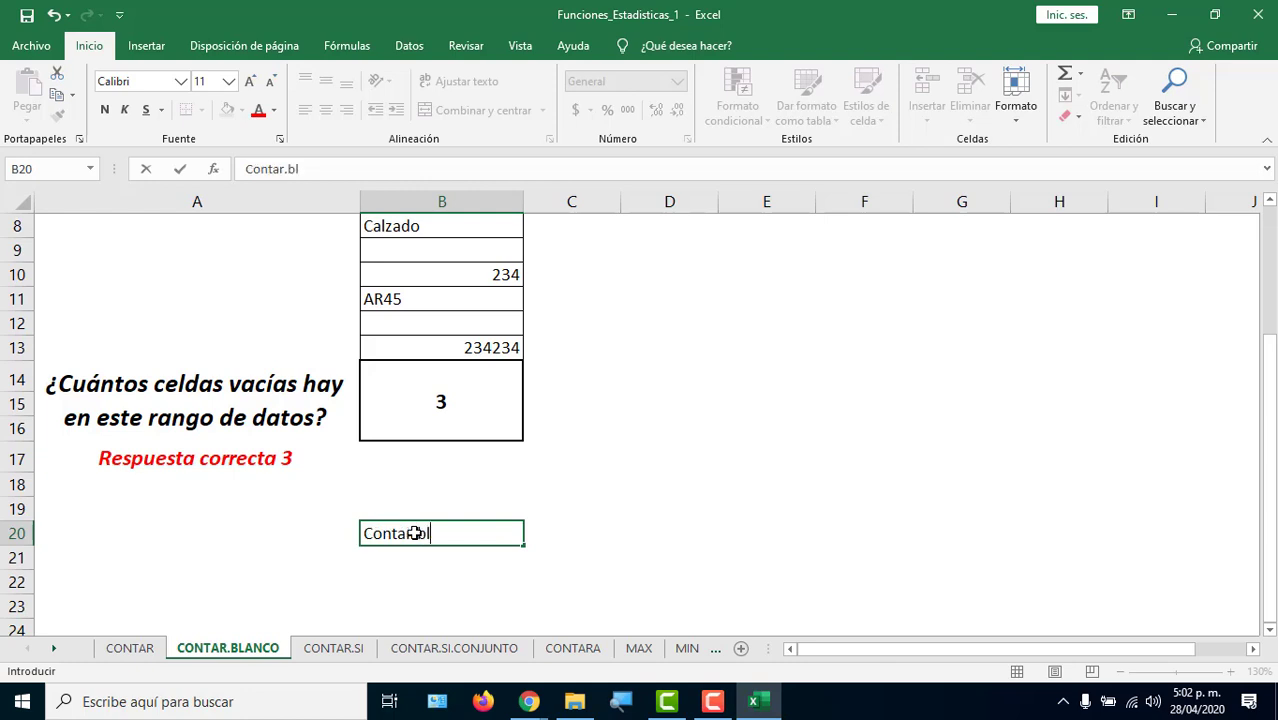
pyautogui.press('BackSpace')
pyautogui.press('BackSpace')
pyautogui.press('BackSpace')
pyautogui.press('BackSpace')
pyautogui.press('BackSpace')
pyautogui.press('BackSpace')
pyautogui.press('BackSpace')
pyautogui.press('BackSpace')
pyautogui.press('BackSpace')
pyautogui.press('BackSpace')
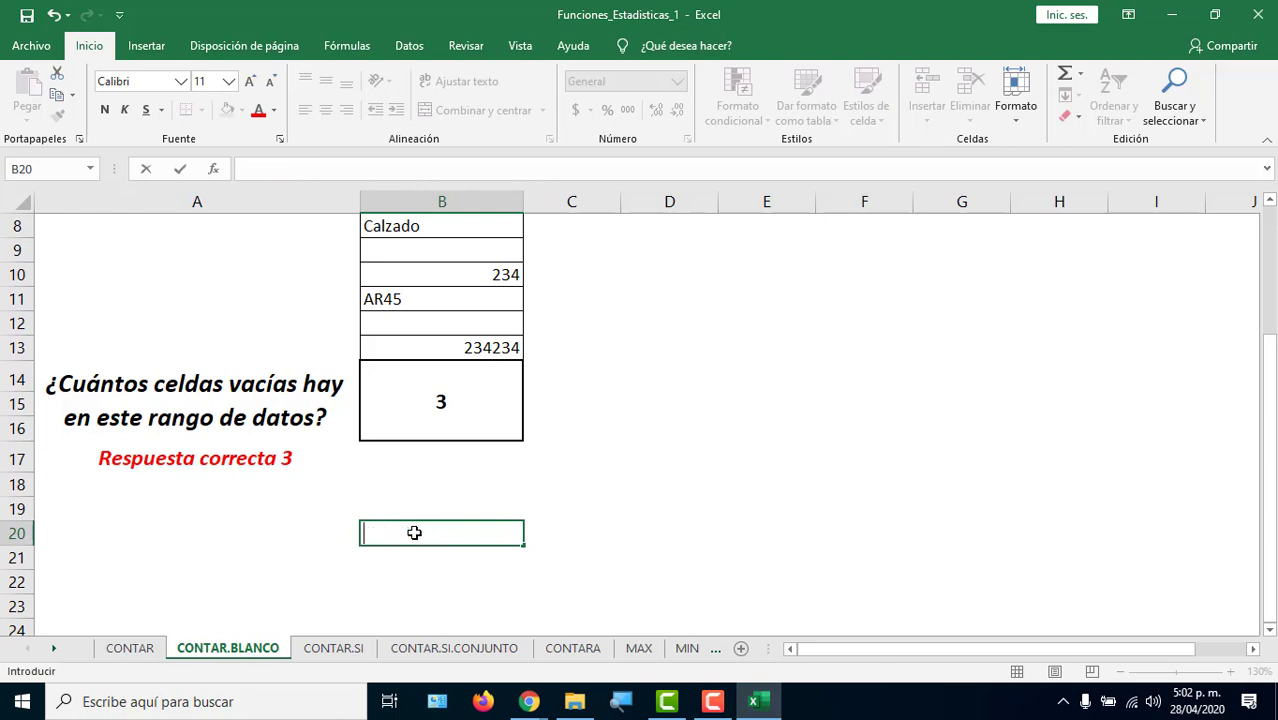
pyautogui.write('=con')
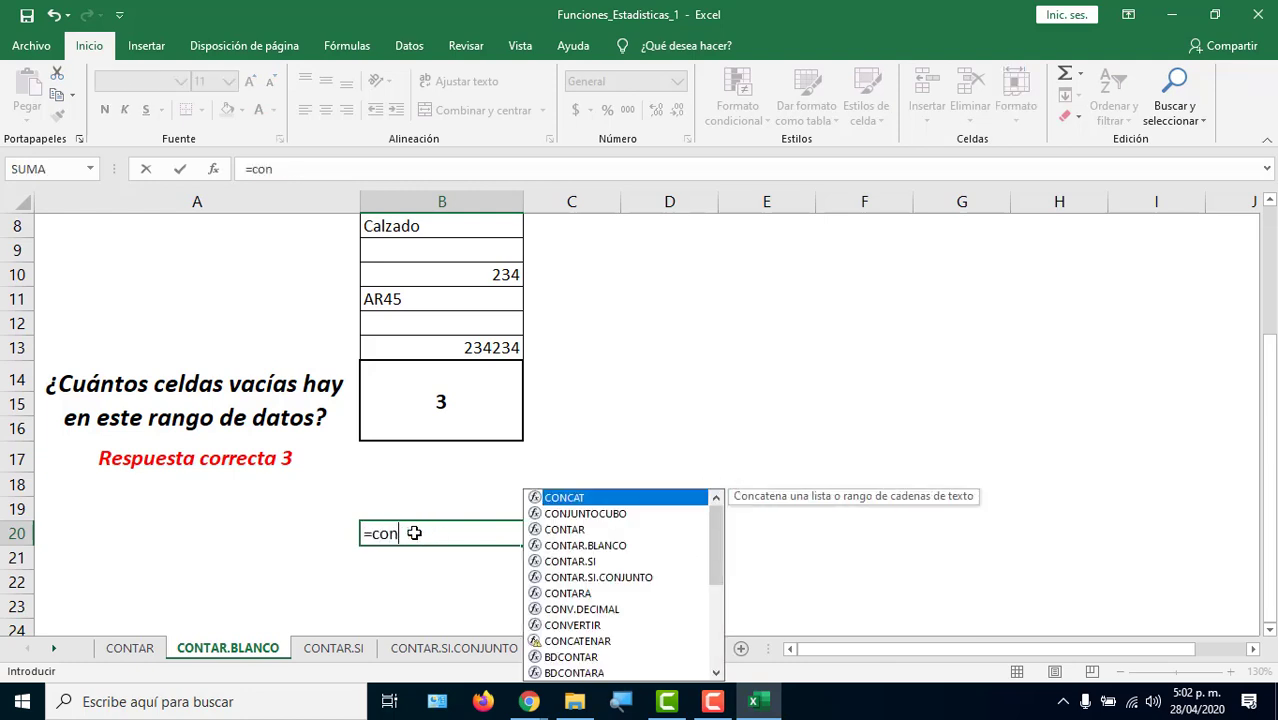
pyautogui.press('Down')
pyautogui.press('Down')
pyautogui.press('Down')
pyautogui.press('Tab')
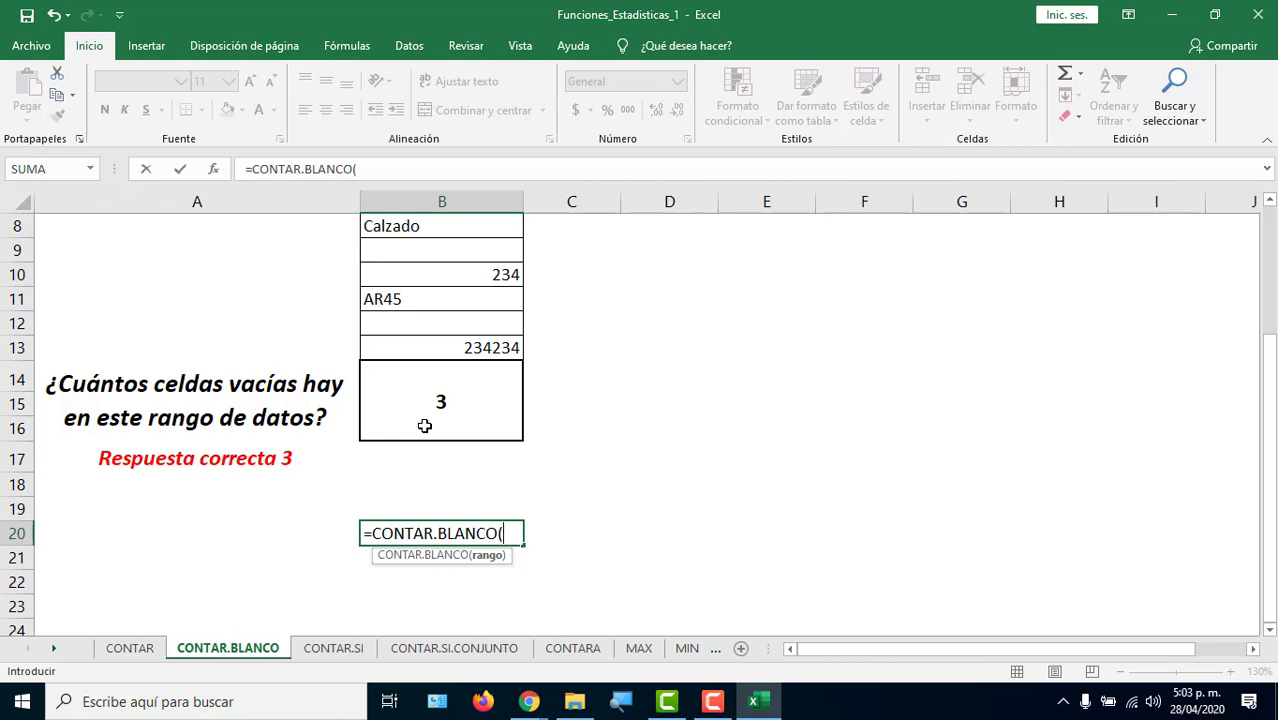
pyautogui.press('Escape')
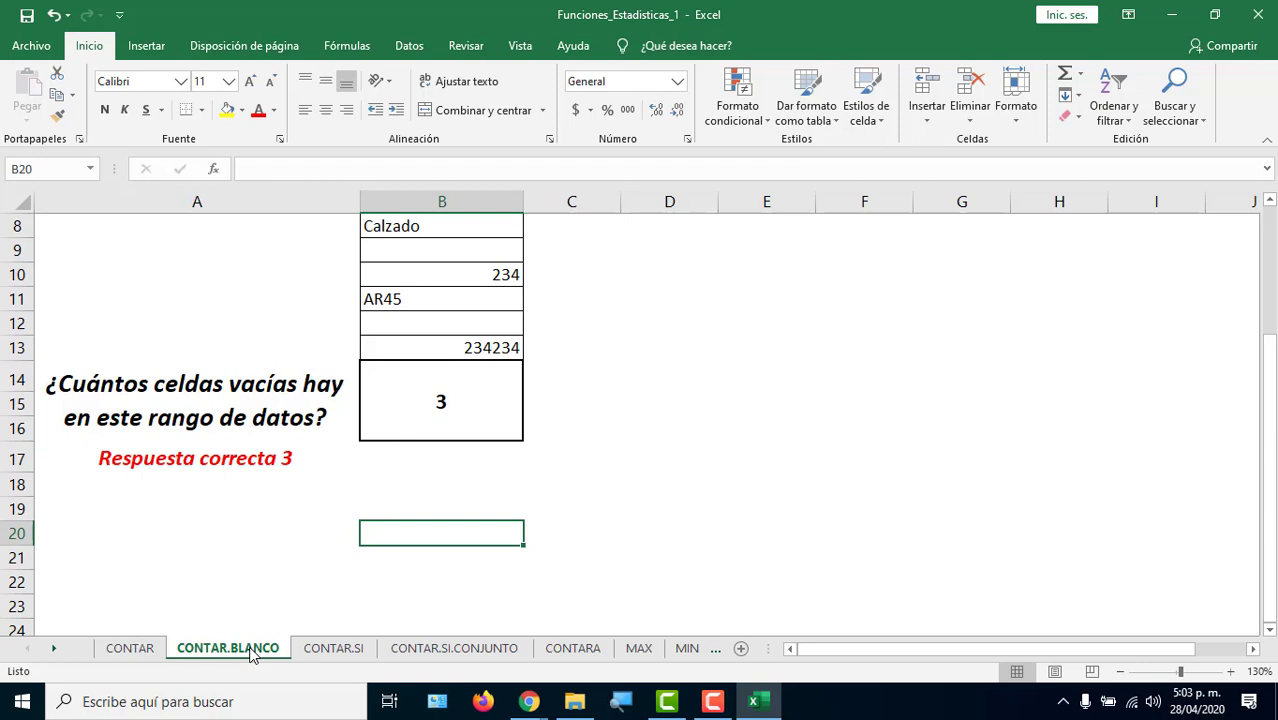
# Open the CONTAR.SI sheet and read the question in A14 about how often Zapato R4 appears in the inventory.
pyautogui.click(336, 649)
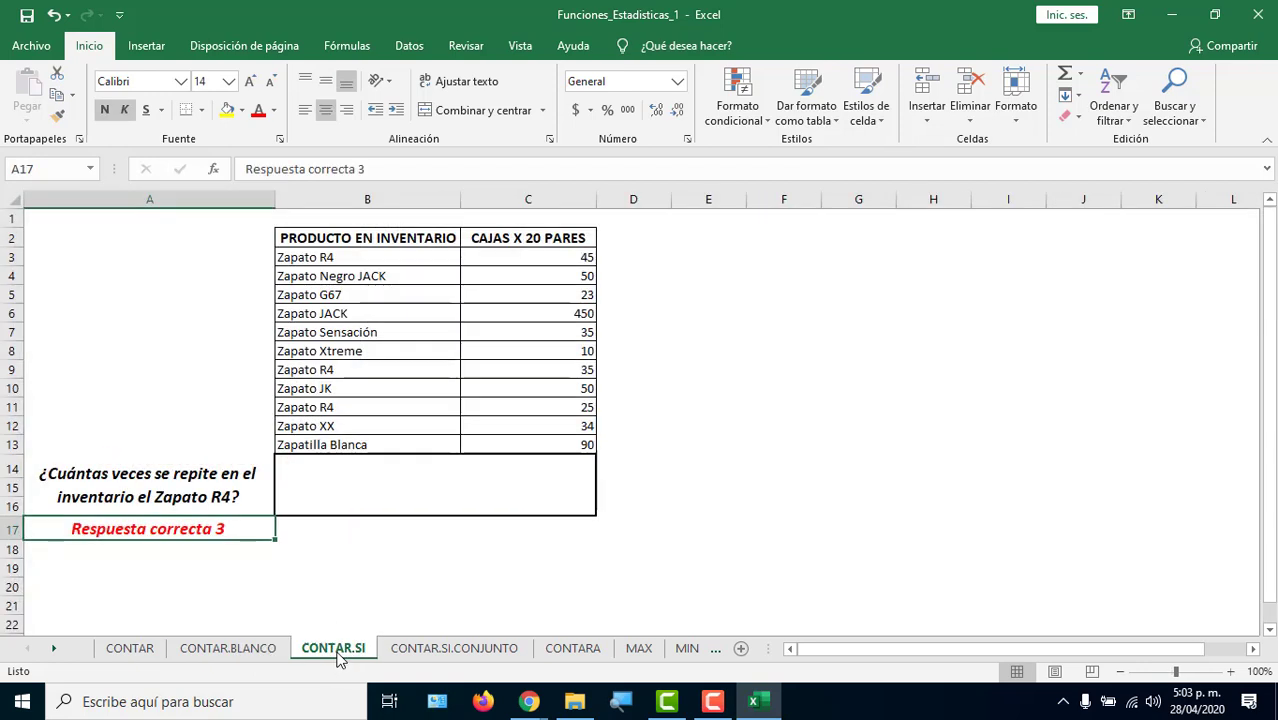
pyautogui.click(462, 477)
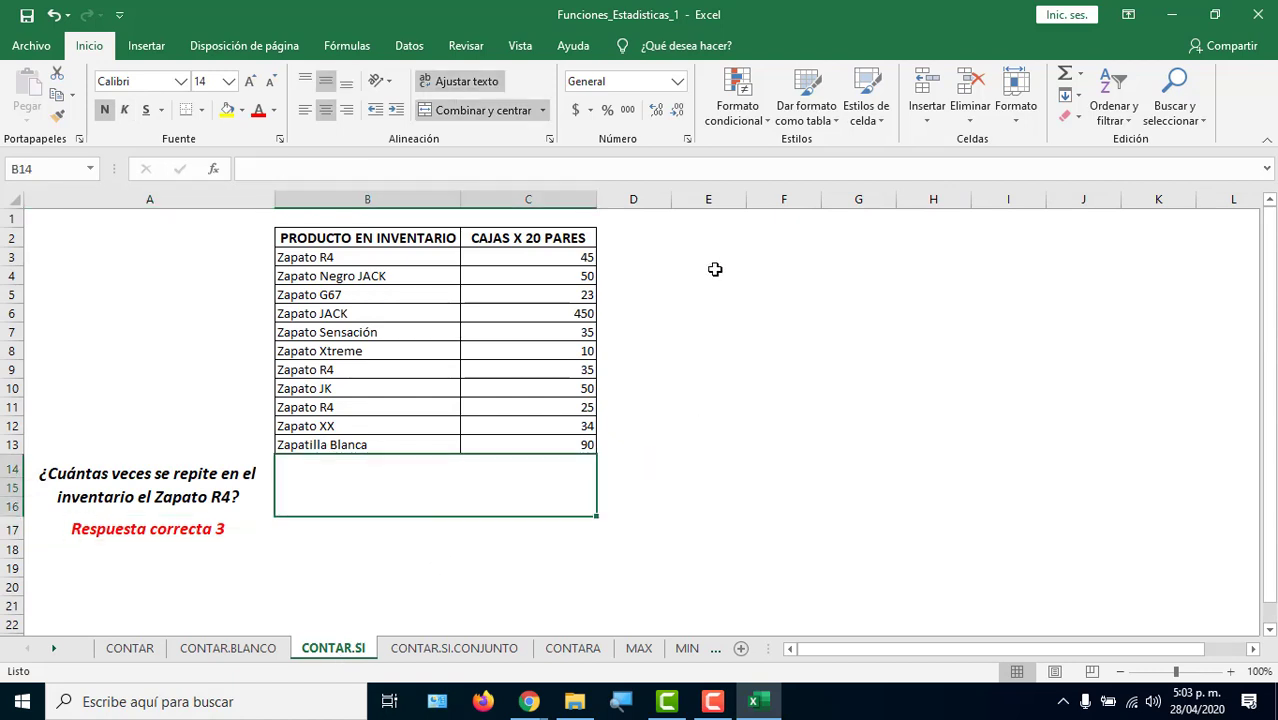
pyautogui.click(1231, 672)
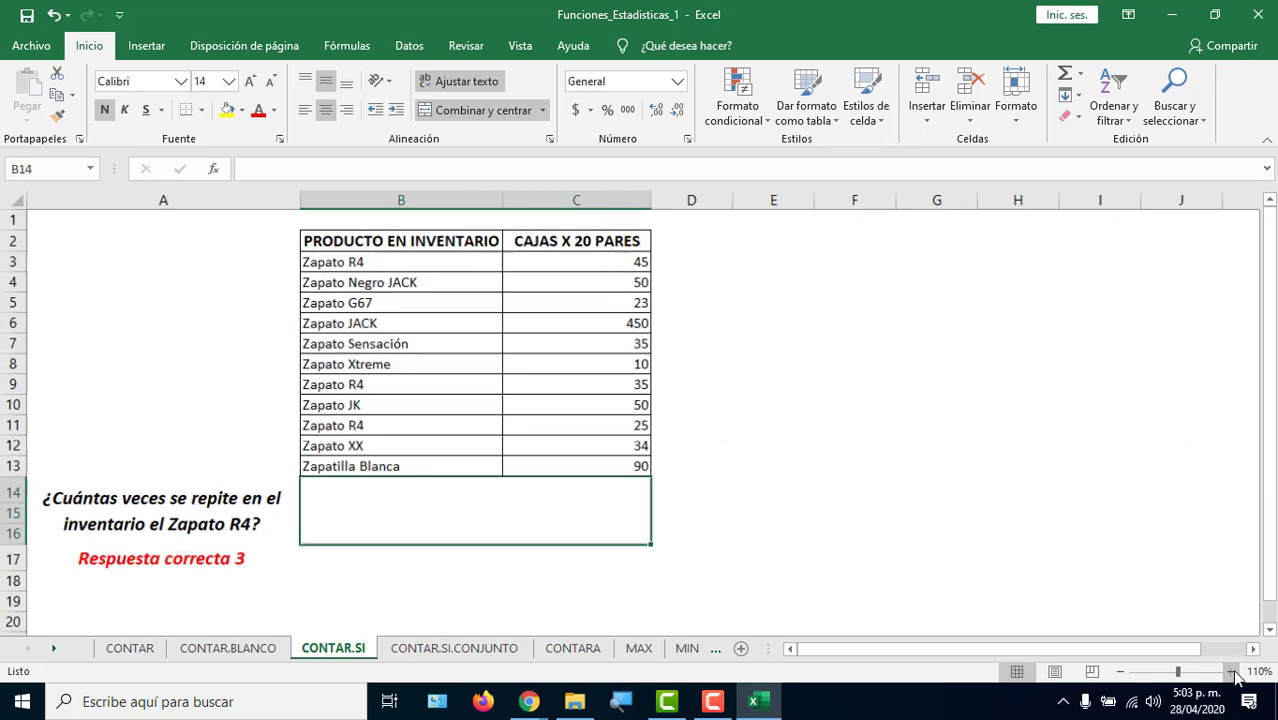
pyautogui.click(1231, 672)
pyautogui.click(1231, 672)
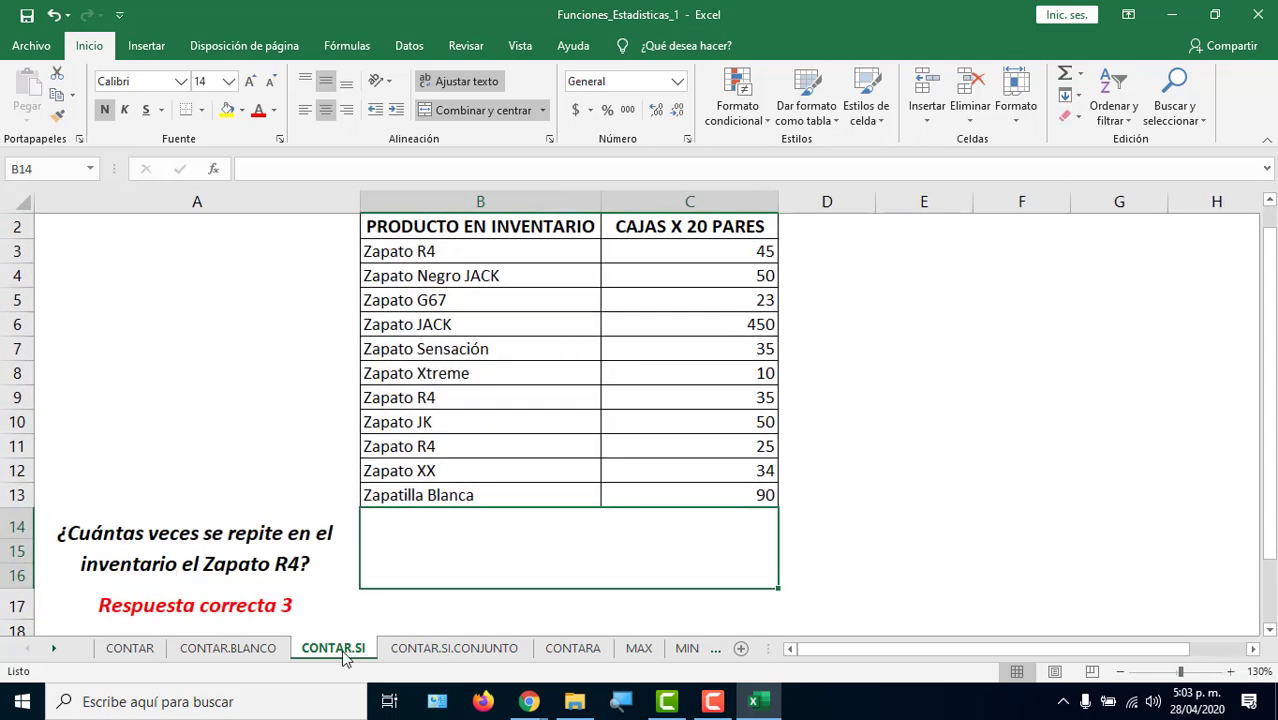
pyautogui.click(155, 540)
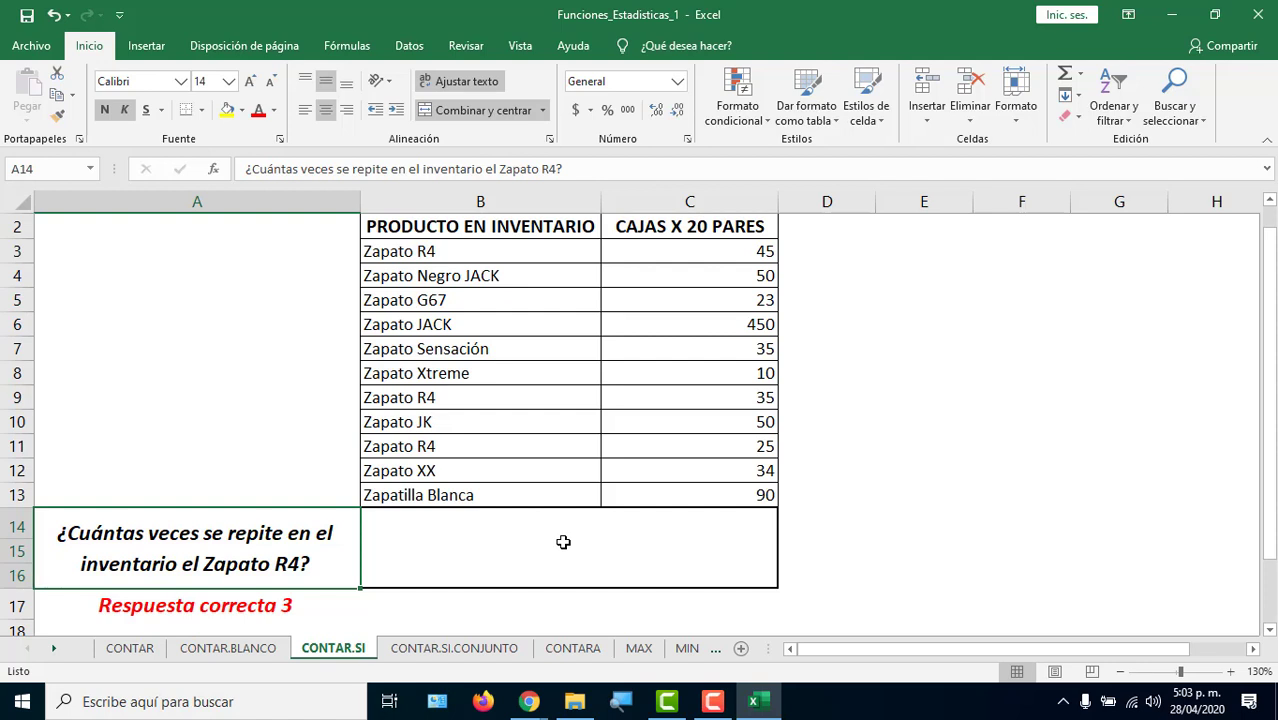
# Enter =CONTAR.SI(B3:B13;"zapato r4") in merged cell B14 to count the Zapato R4 entries in the inventory.
pyautogui.click(533, 516)
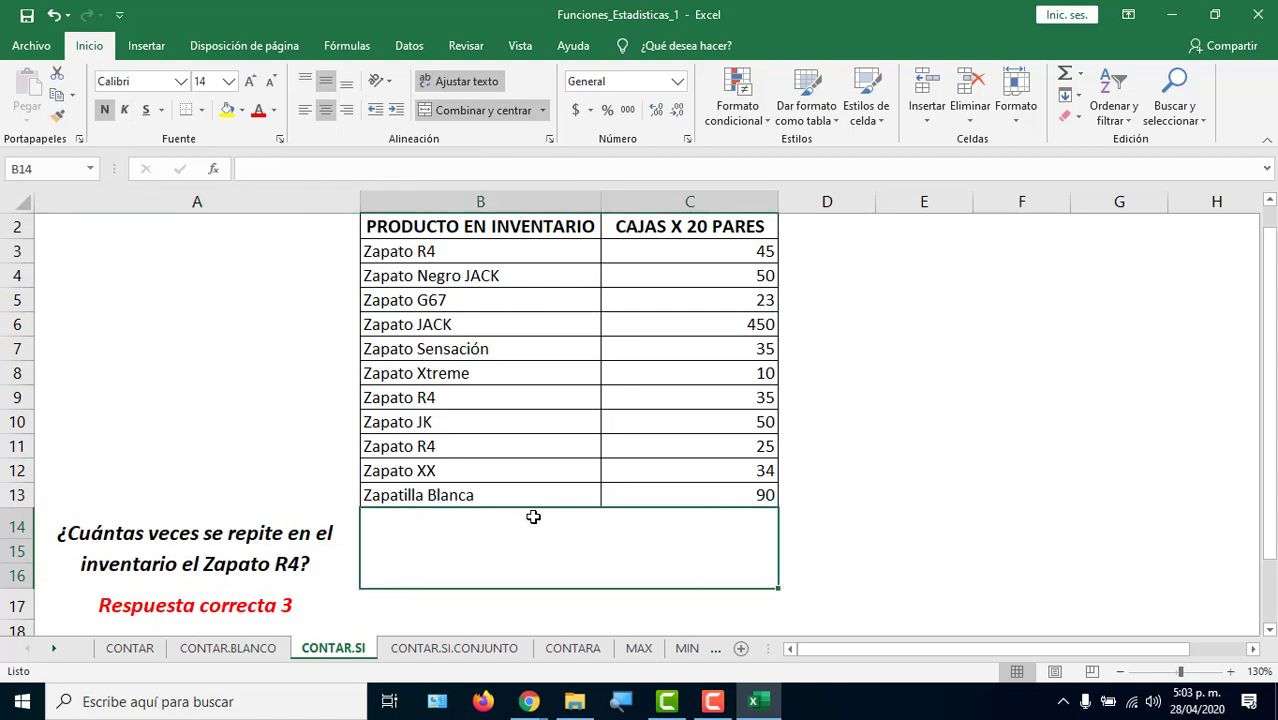
pyautogui.write('=cont')
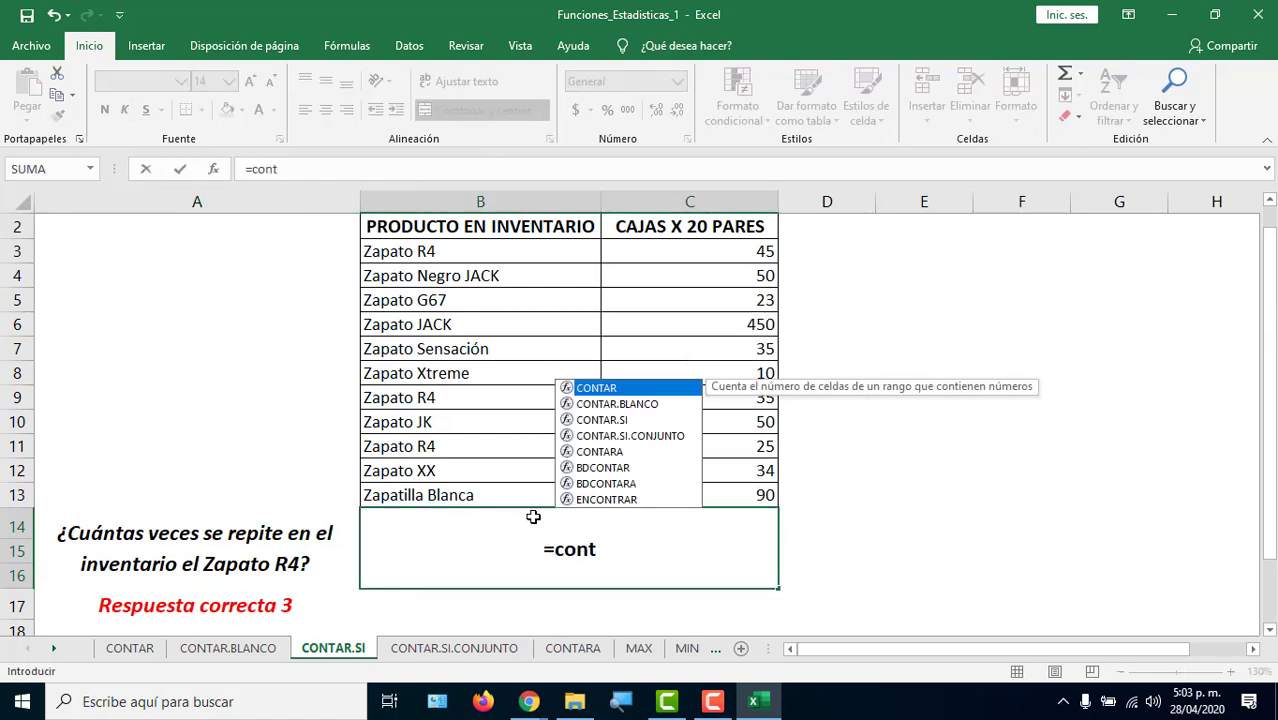
pyautogui.press('Down')
pyautogui.press('Down')
pyautogui.press('Tab')
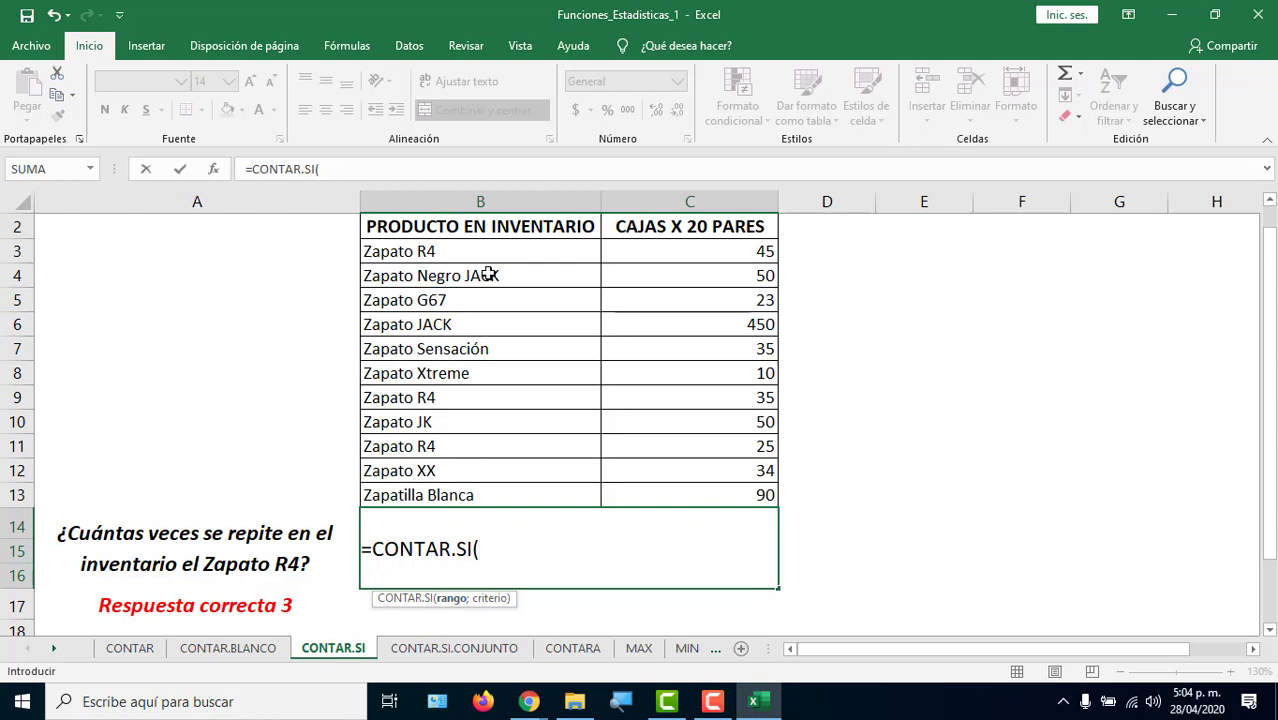
pyautogui.moveTo(484, 252); pyautogui.dragTo(462, 493)
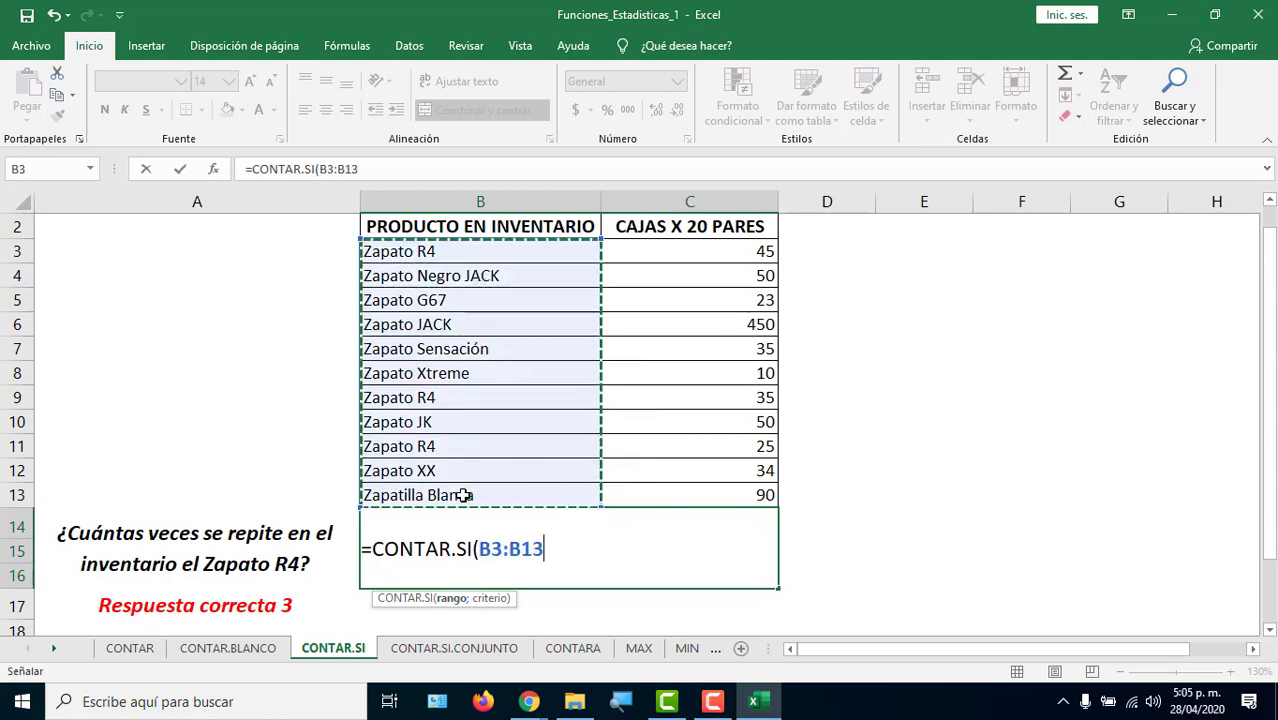
pyautogui.write(';')
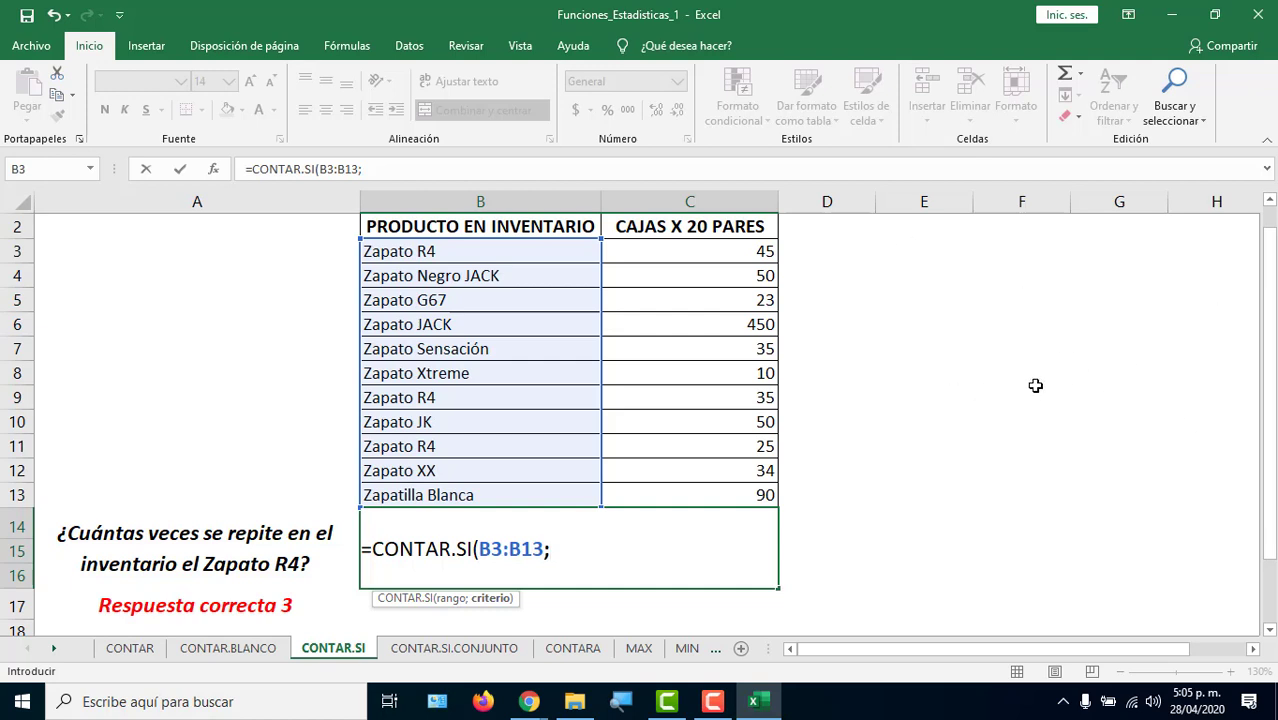
pyautogui.write('"zapato r4')
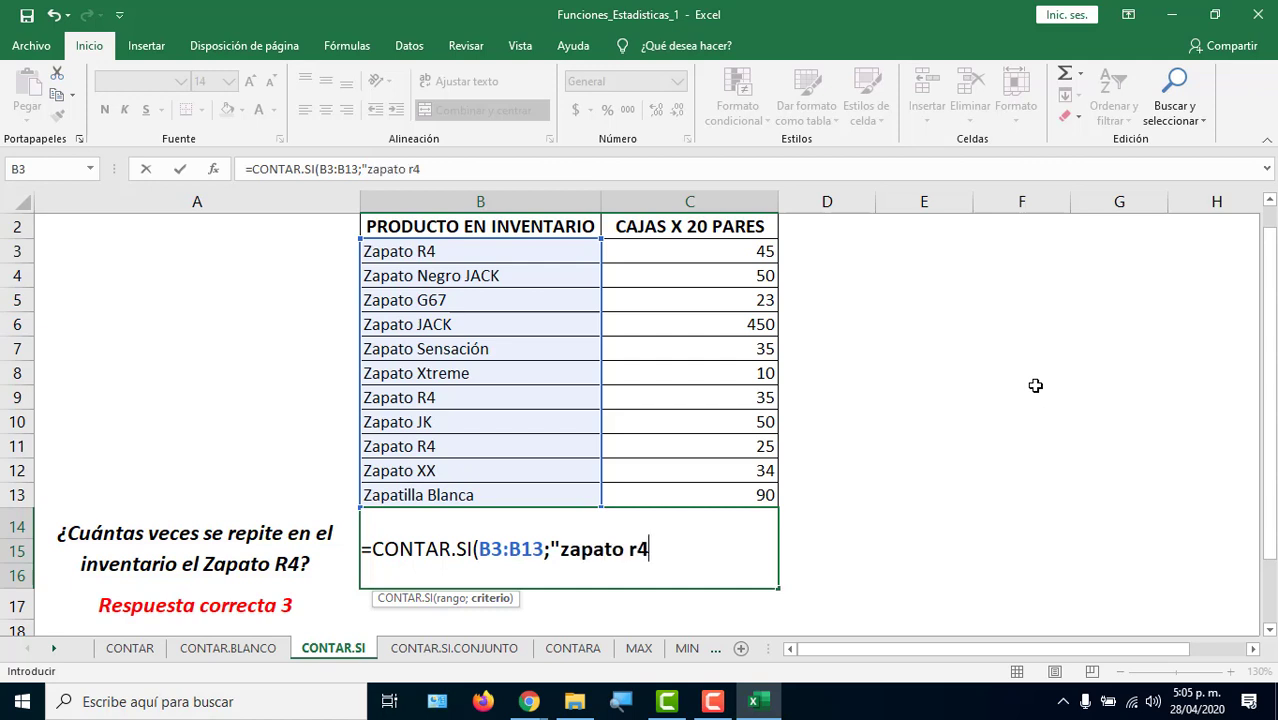
pyautogui.write('")')
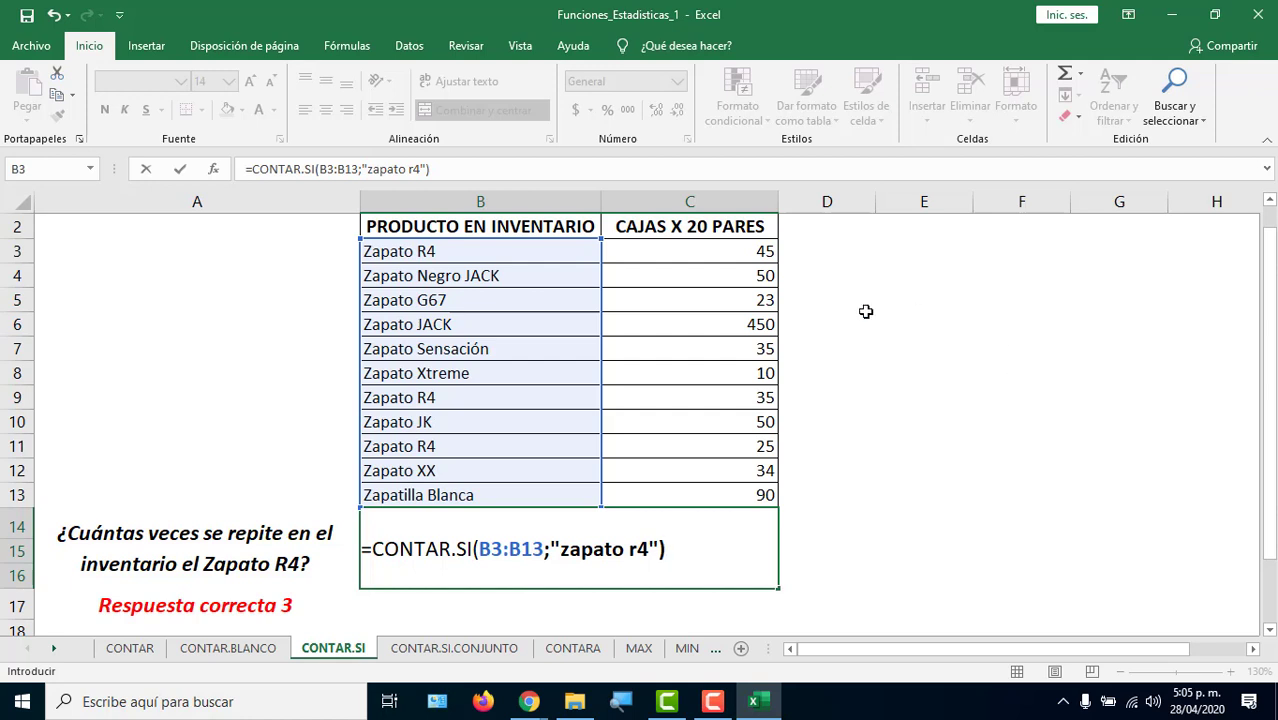
pyautogui.moveTo(480, 548); pyautogui.dragTo(542, 548)
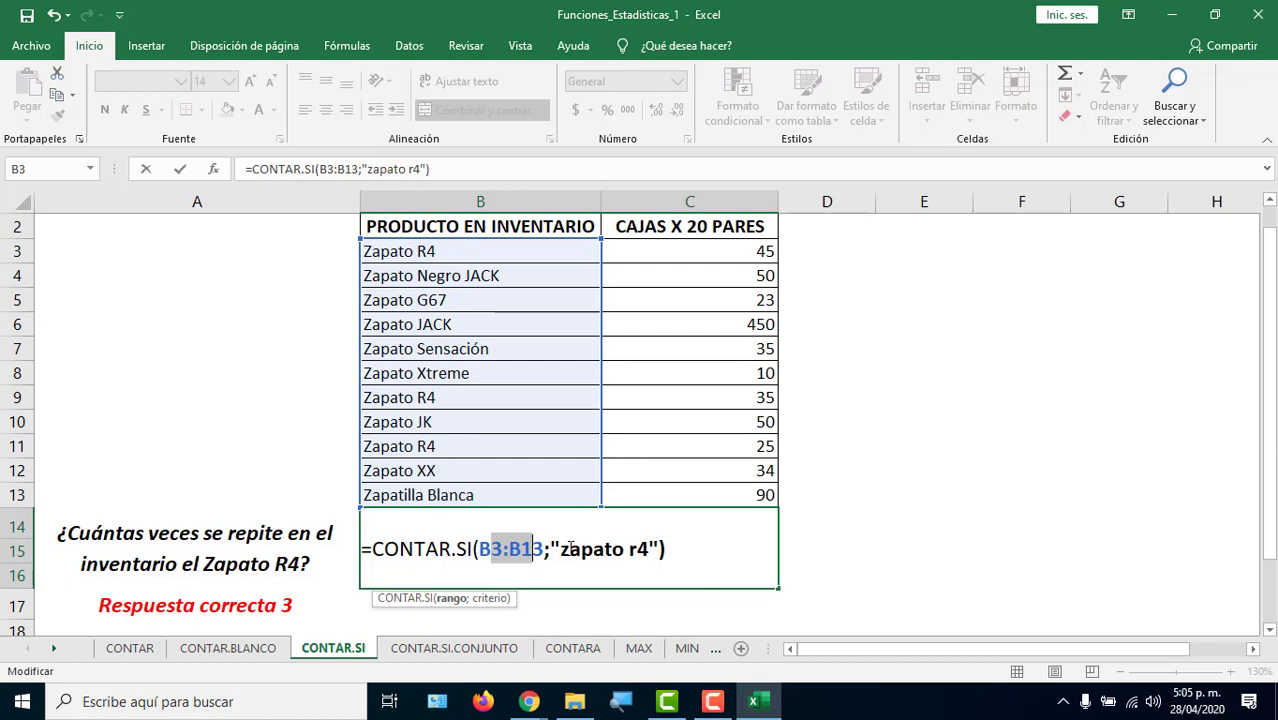
pyautogui.moveTo(560, 548); pyautogui.dragTo(651, 548)
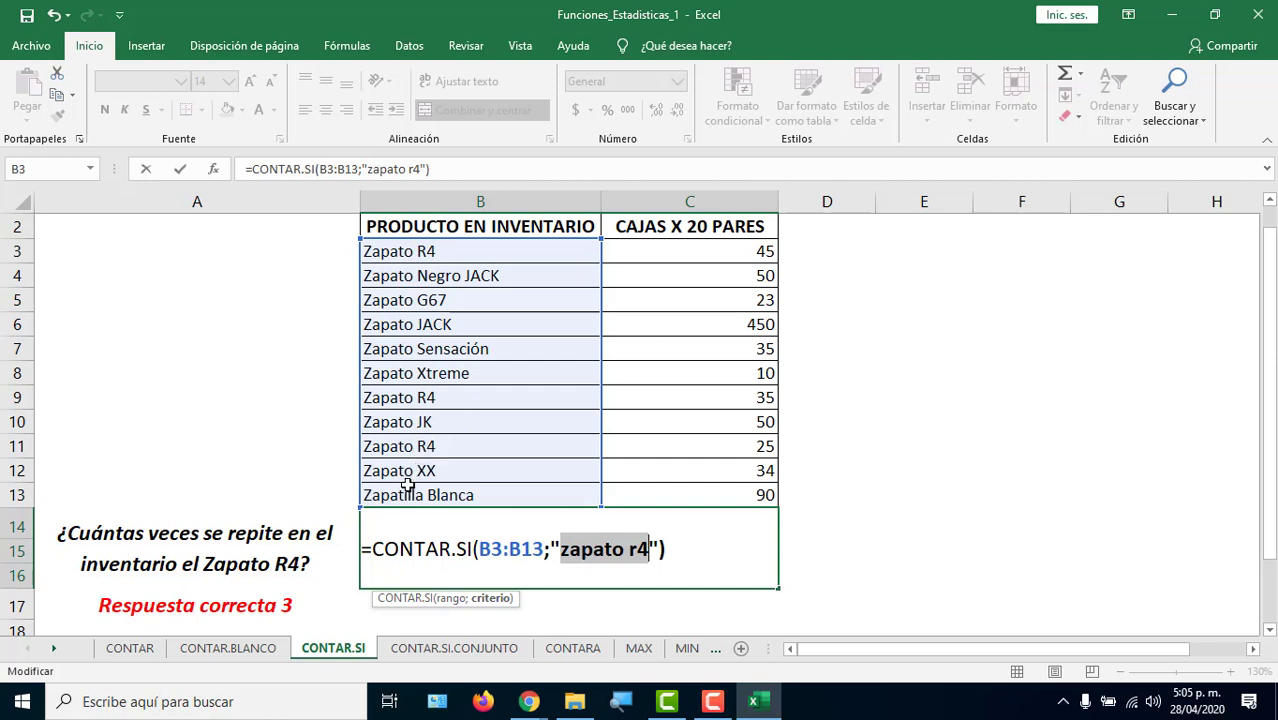
pyautogui.press('Return')
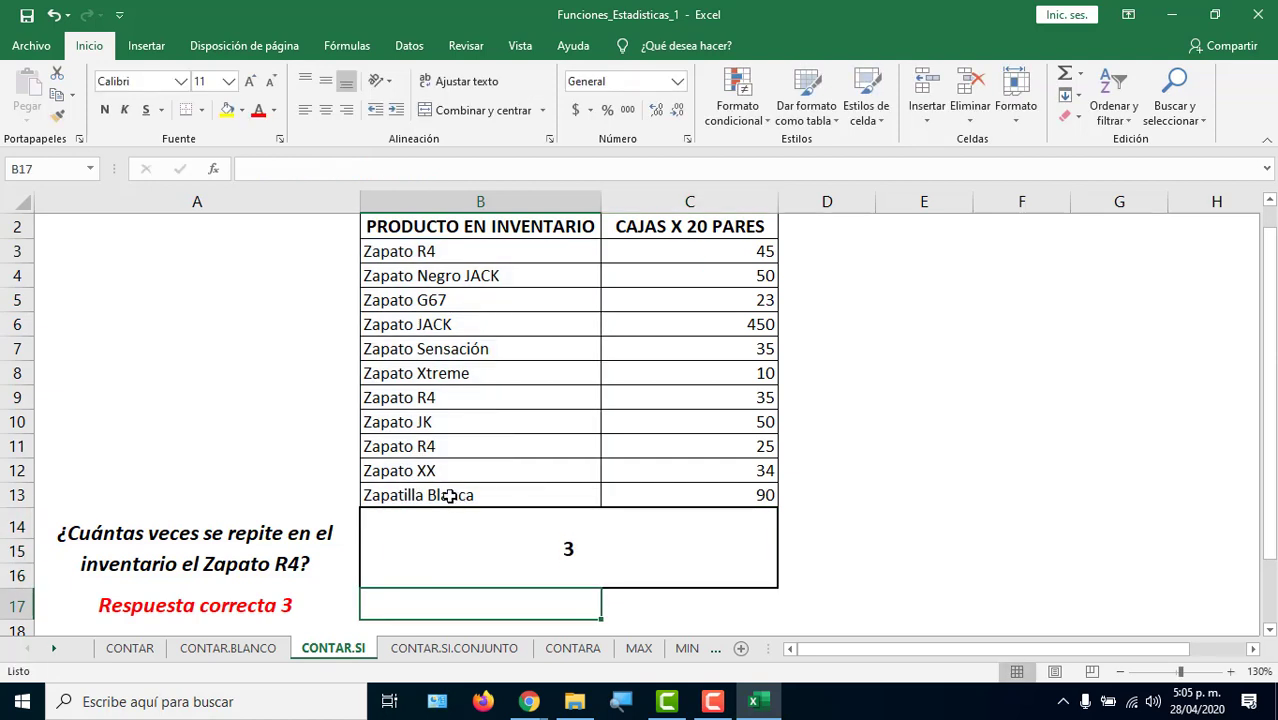
# Add a trailing space to the B14 criterion so the formula reads =CONTAR.SI(B3:B13;"zapato r4 ").
pyautogui.click(651, 549)
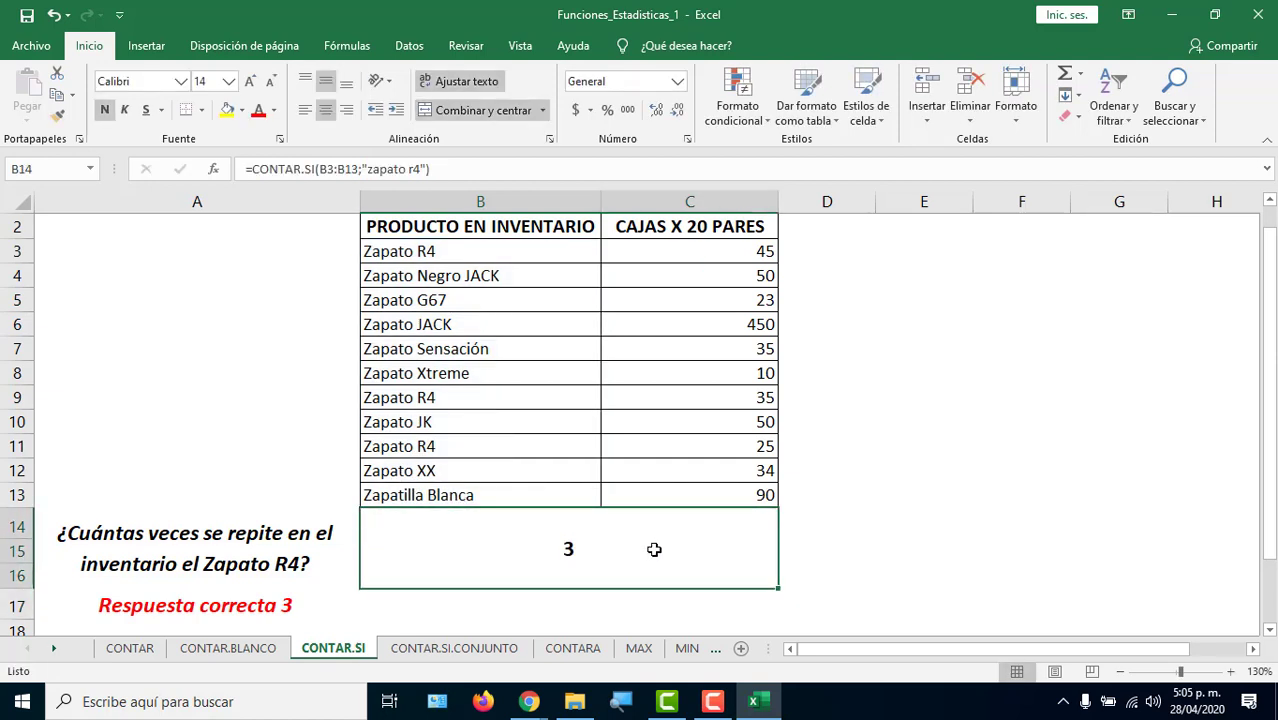
pyautogui.doubleClick(651, 549)
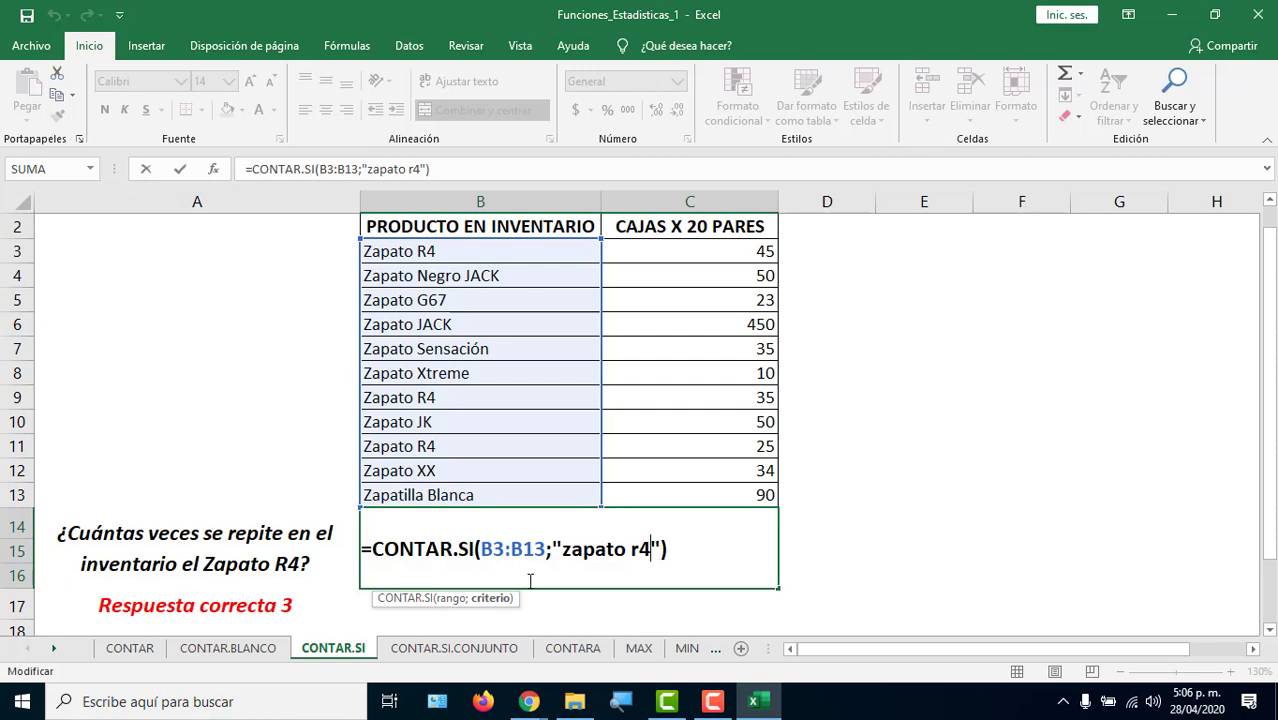
pyautogui.moveTo(556, 541); pyautogui.dragTo(652, 564)
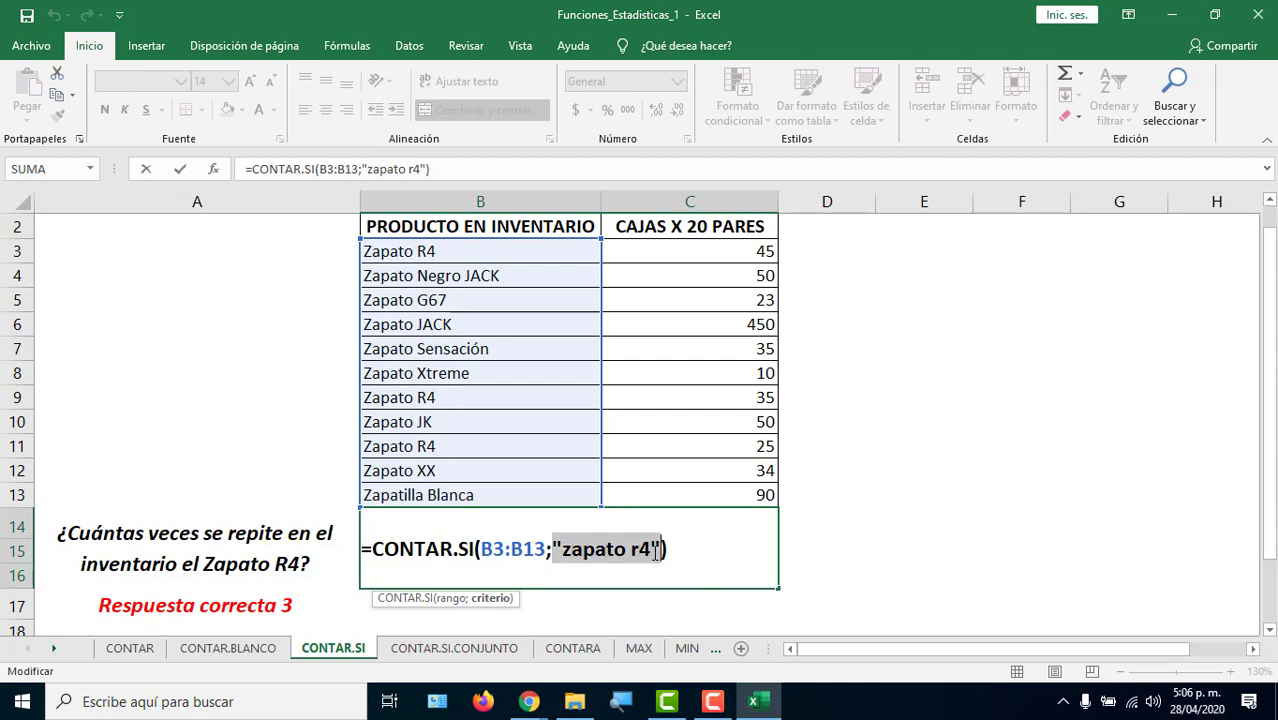
pyautogui.click(652, 564)
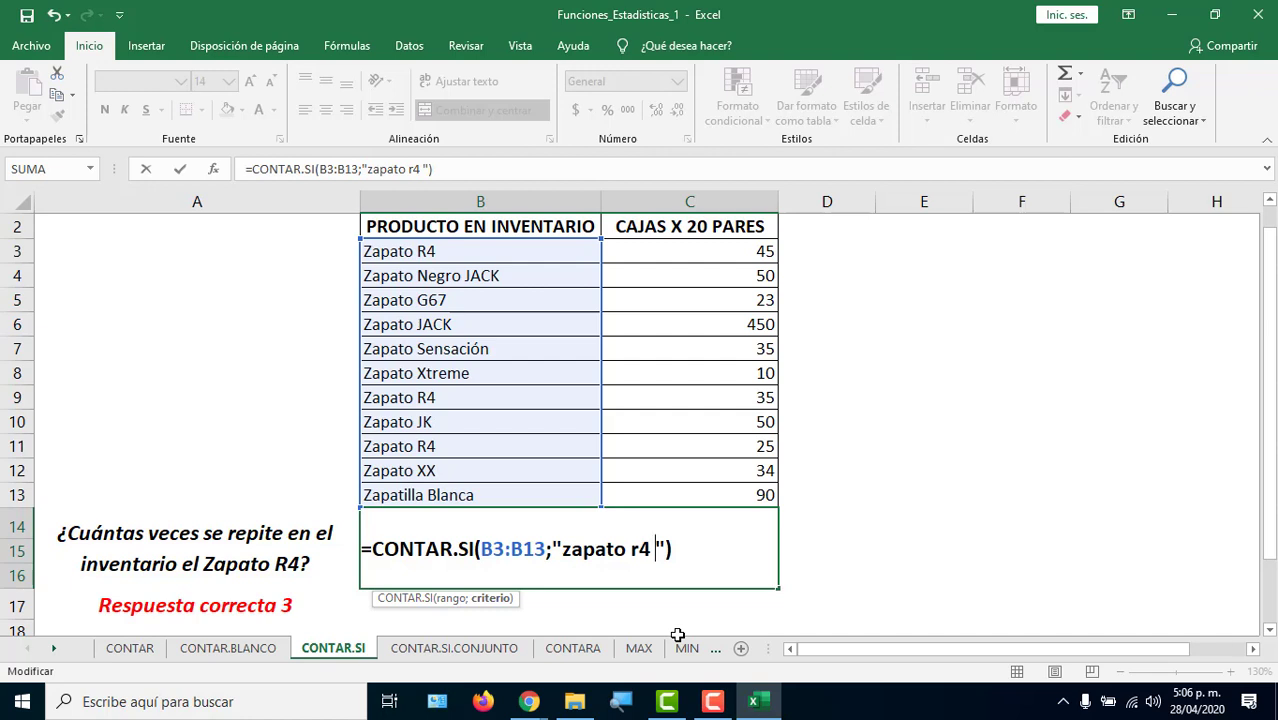
pyautogui.press('Return')
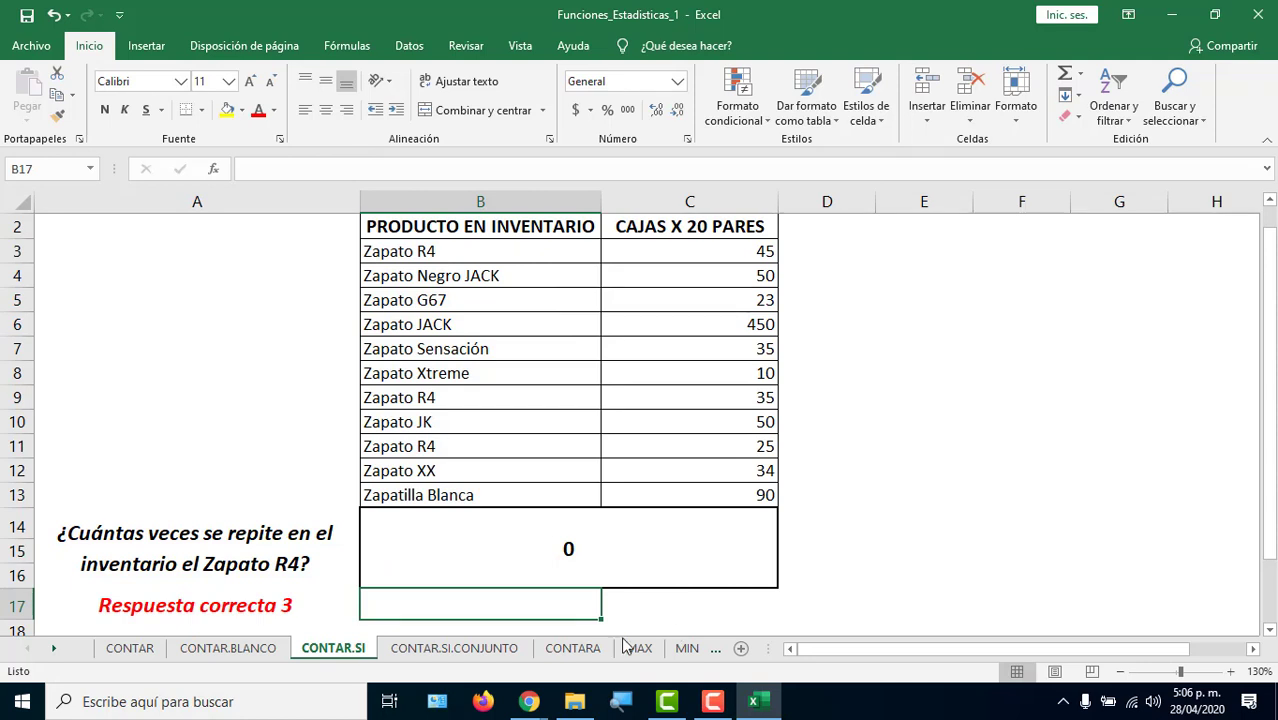
# Remove the trailing space from the B14 criterion so the formula reads =CONTAR.SI(B3:B13;"zapato r4").
pyautogui.doubleClick(571, 548)
pyautogui.moveTo(566, 552); pyautogui.dragTo(648, 574)
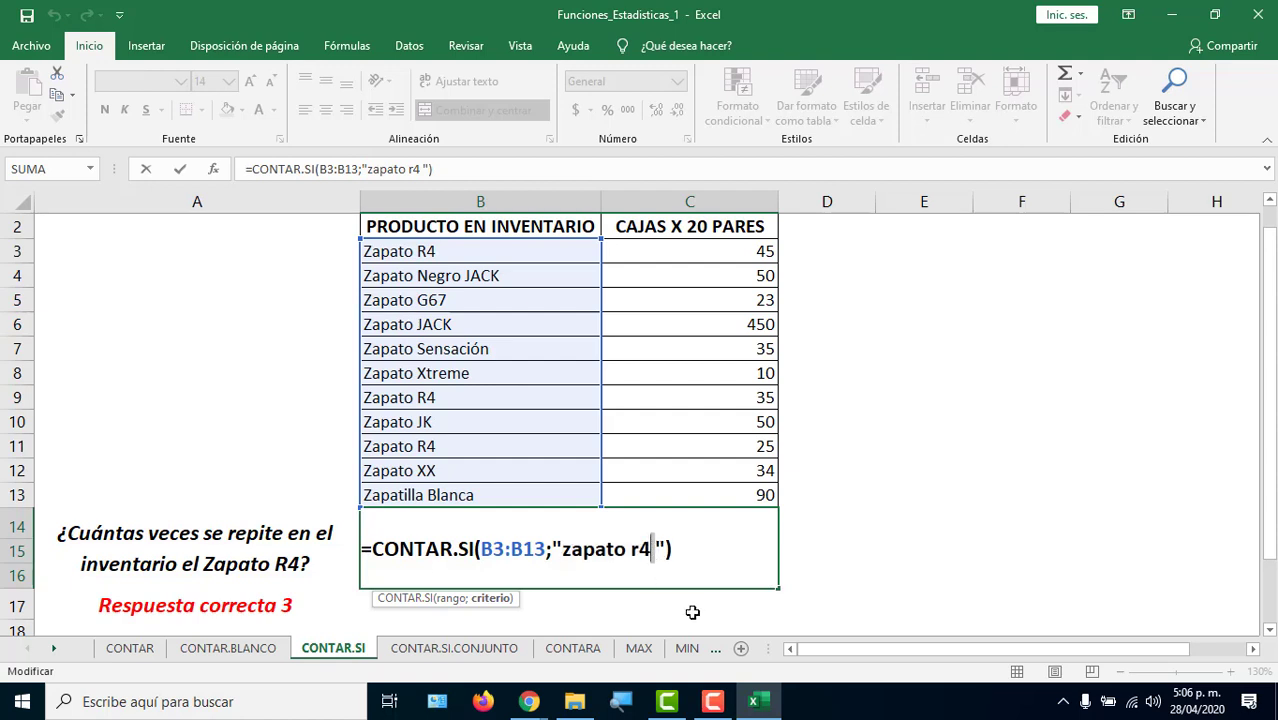
pyautogui.press('BackSpace')
pyautogui.press('Return')
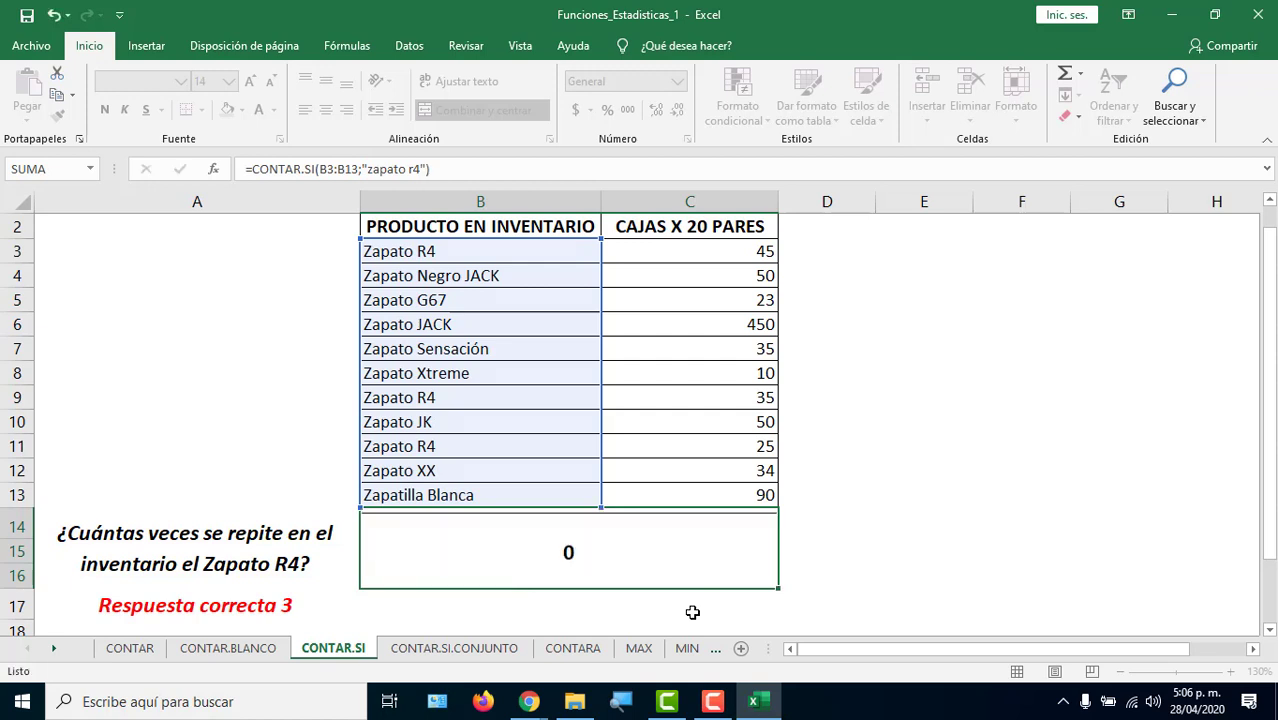
# Remove both quotation marks around the B14 criterion so the formula reads =CONTAR.SI(B3:B13;zapato r4).
pyautogui.click(631, 545)
pyautogui.doubleClick(631, 545)
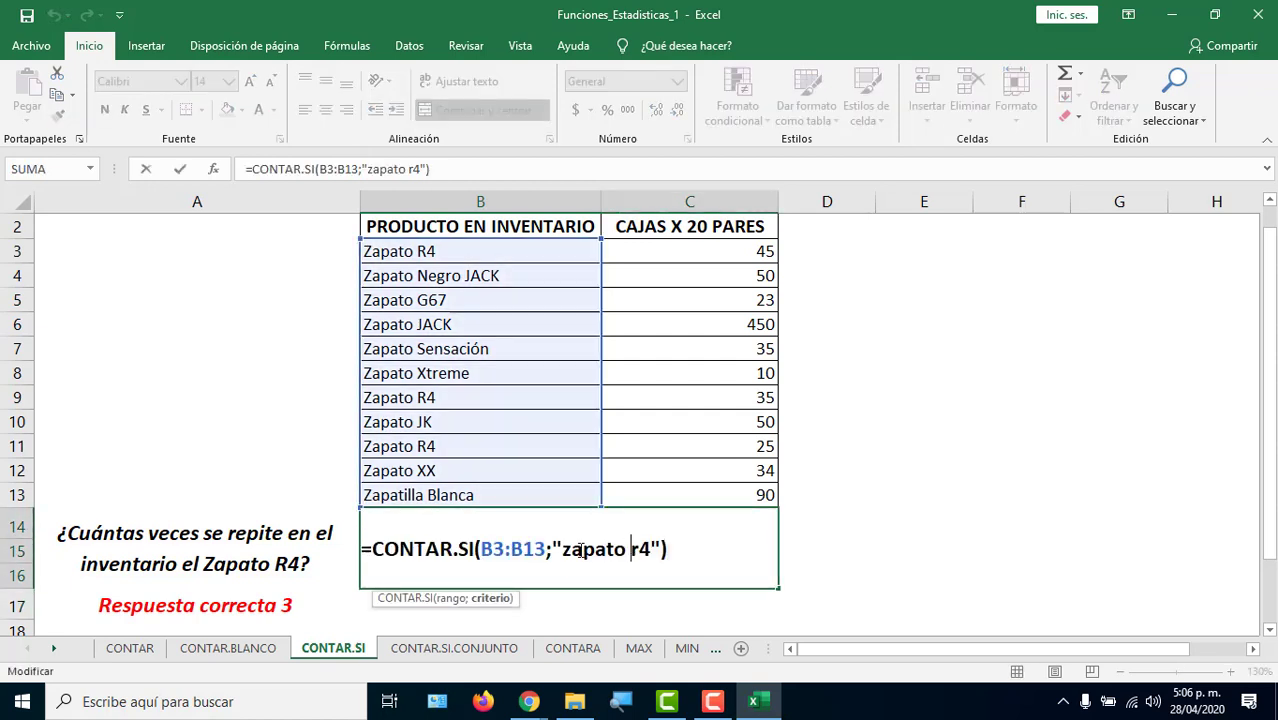
pyautogui.click(555, 548)
pyautogui.press('BackSpace')
pyautogui.click(652, 548)
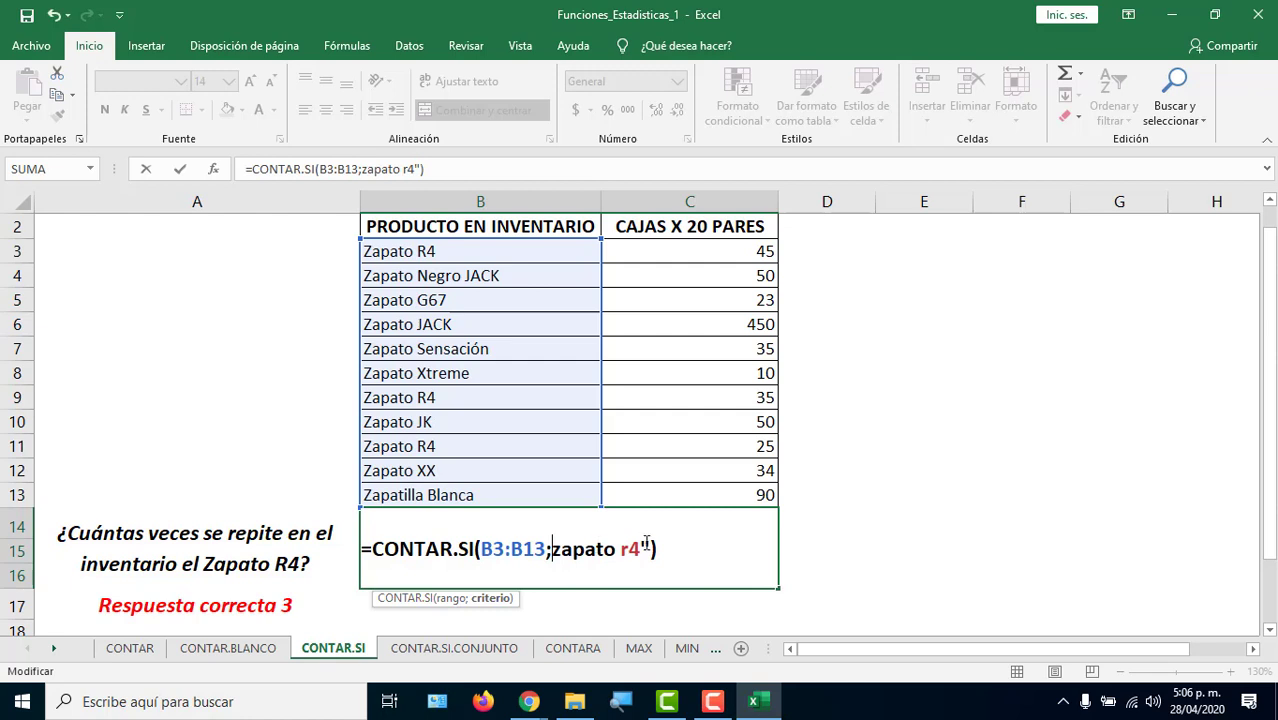
pyautogui.press('BackSpace')
pyautogui.press('Return')
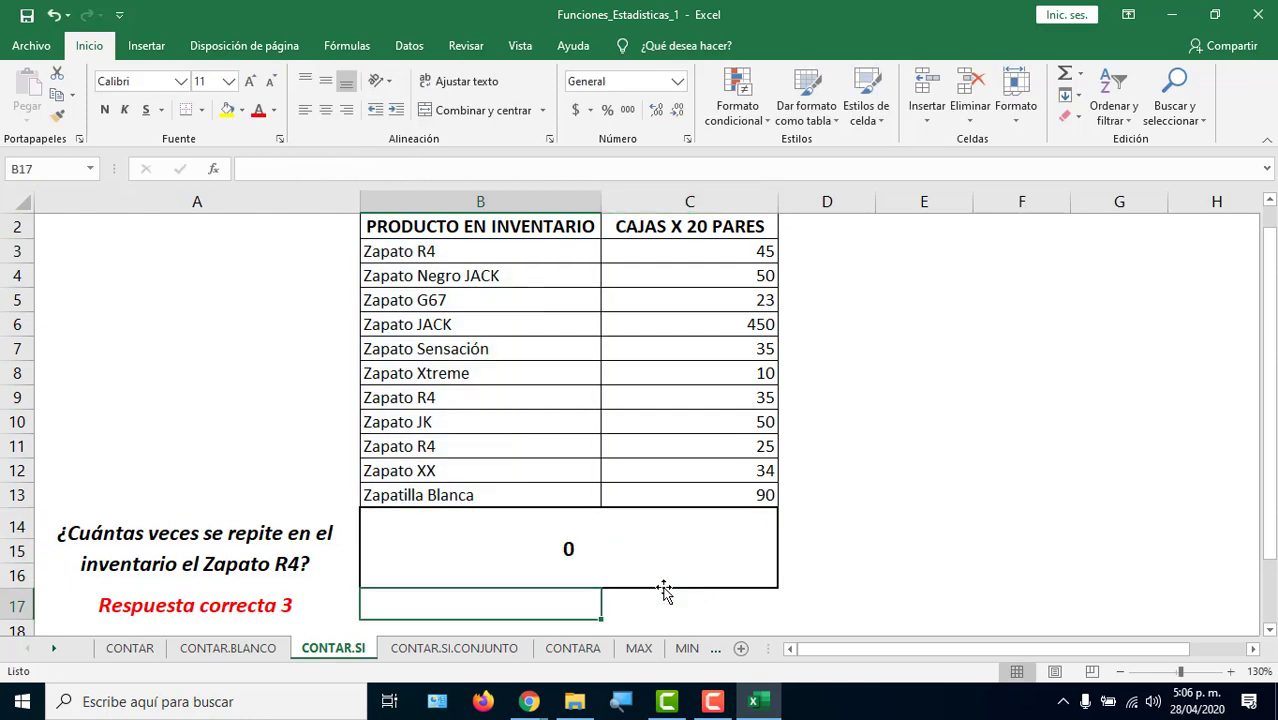
# Put the quotation marks back around the B14 criterion so the formula reads =CONTAR.SI(B3:B13;"zapato R4").
pyautogui.click(645, 560)
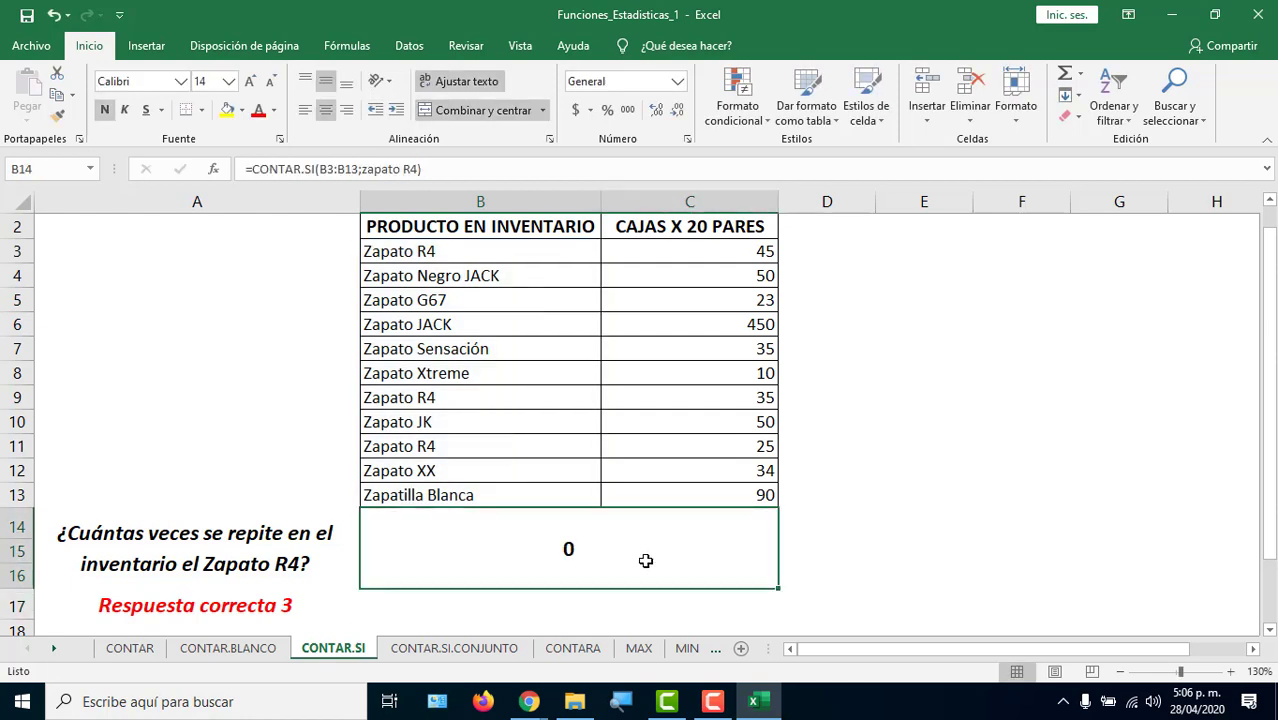
pyautogui.doubleClick(645, 560)
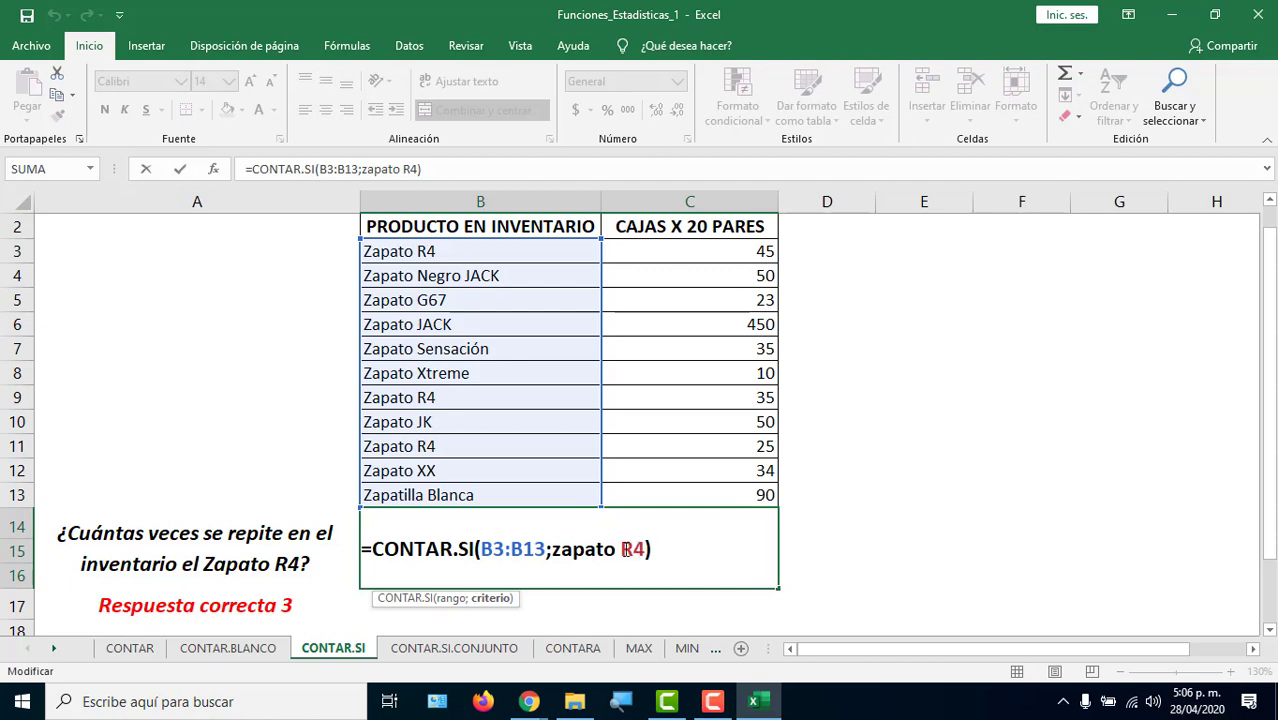
pyautogui.click(552, 551)
pyautogui.write('"')
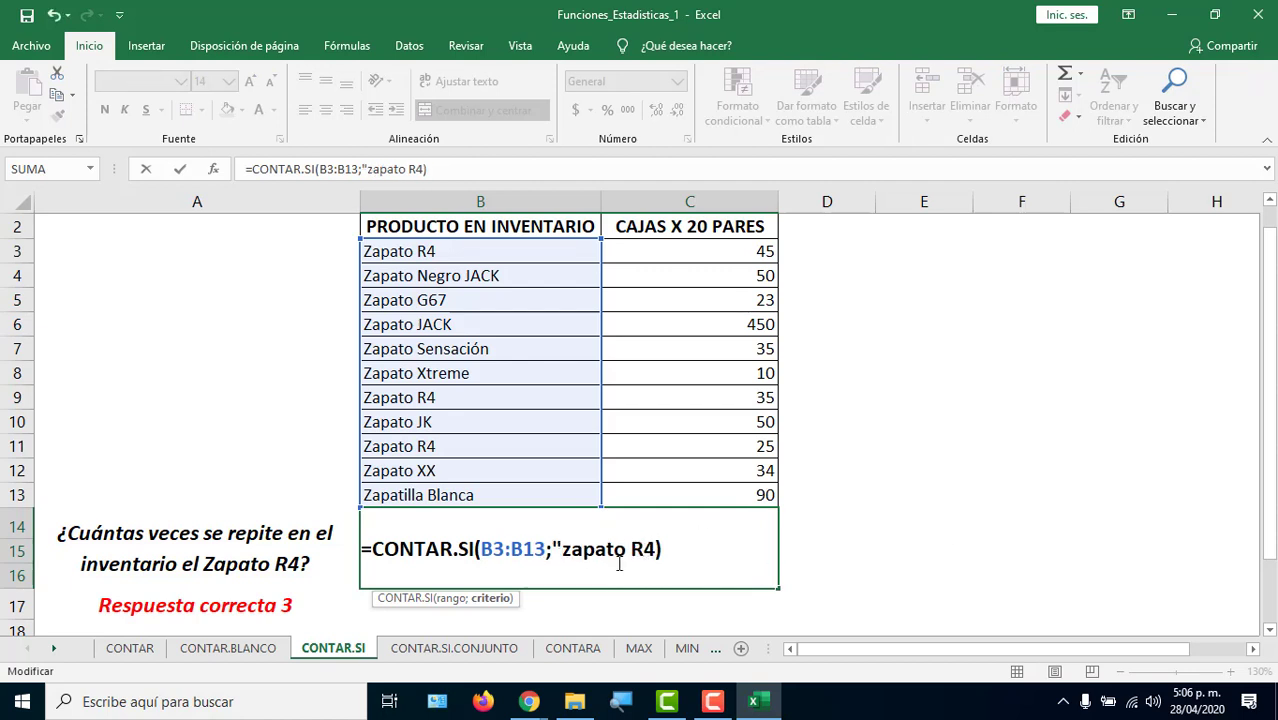
pyautogui.click(657, 549)
pyautogui.write('"')
pyautogui.press('Return')
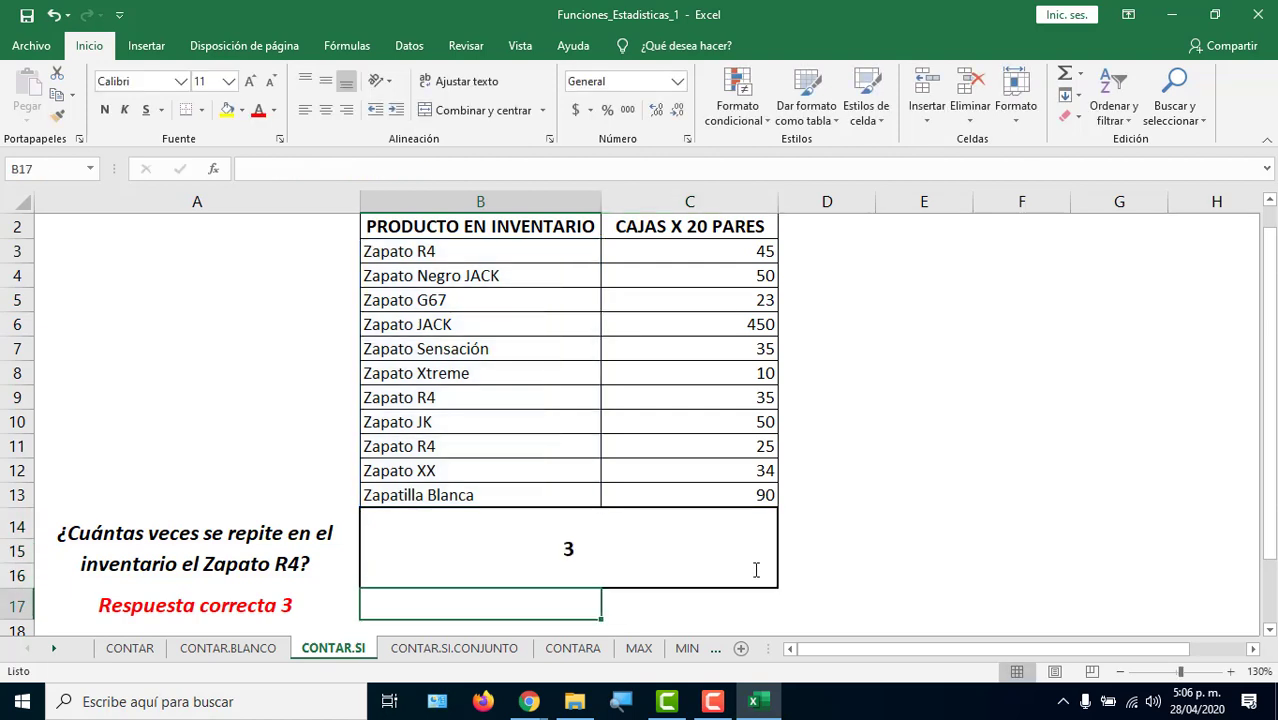
# Clear the arguments of the CONTAR.SI formula in B14 and set C3:C13 as its range.
pyautogui.click(656, 551)
pyautogui.doubleClick(586, 556)
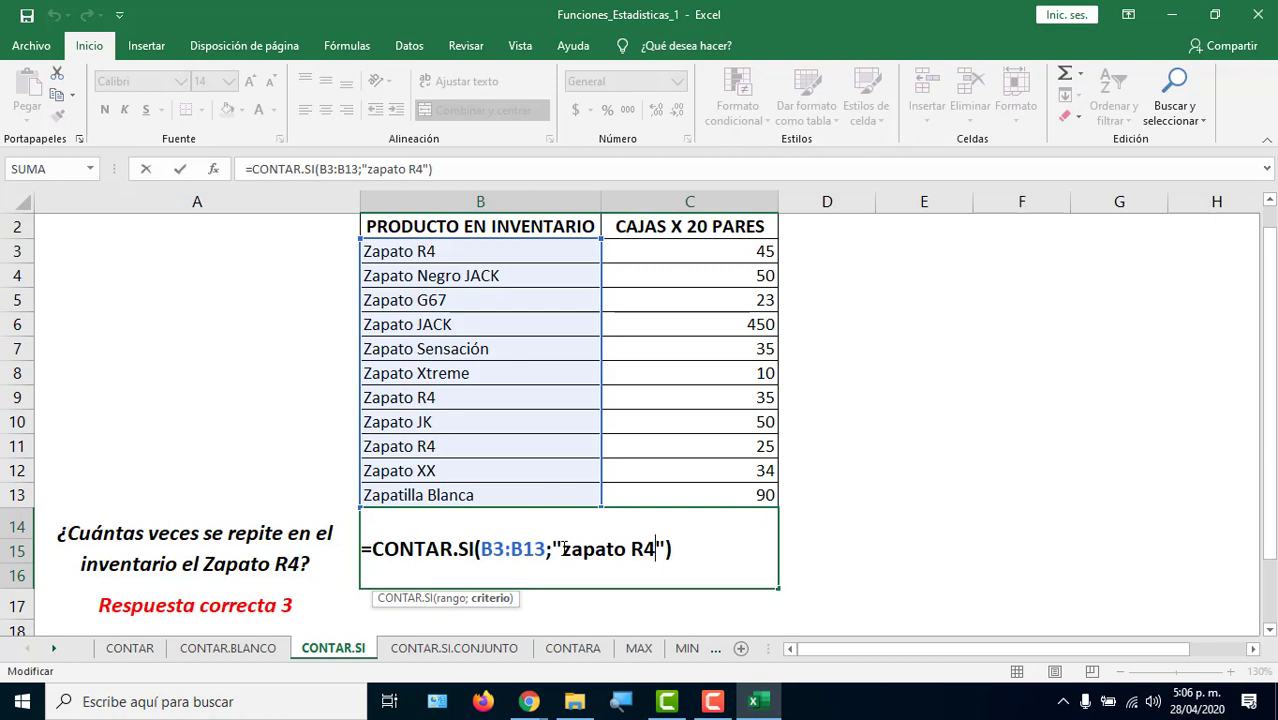
pyautogui.moveTo(563, 549); pyautogui.dragTo(656, 549)
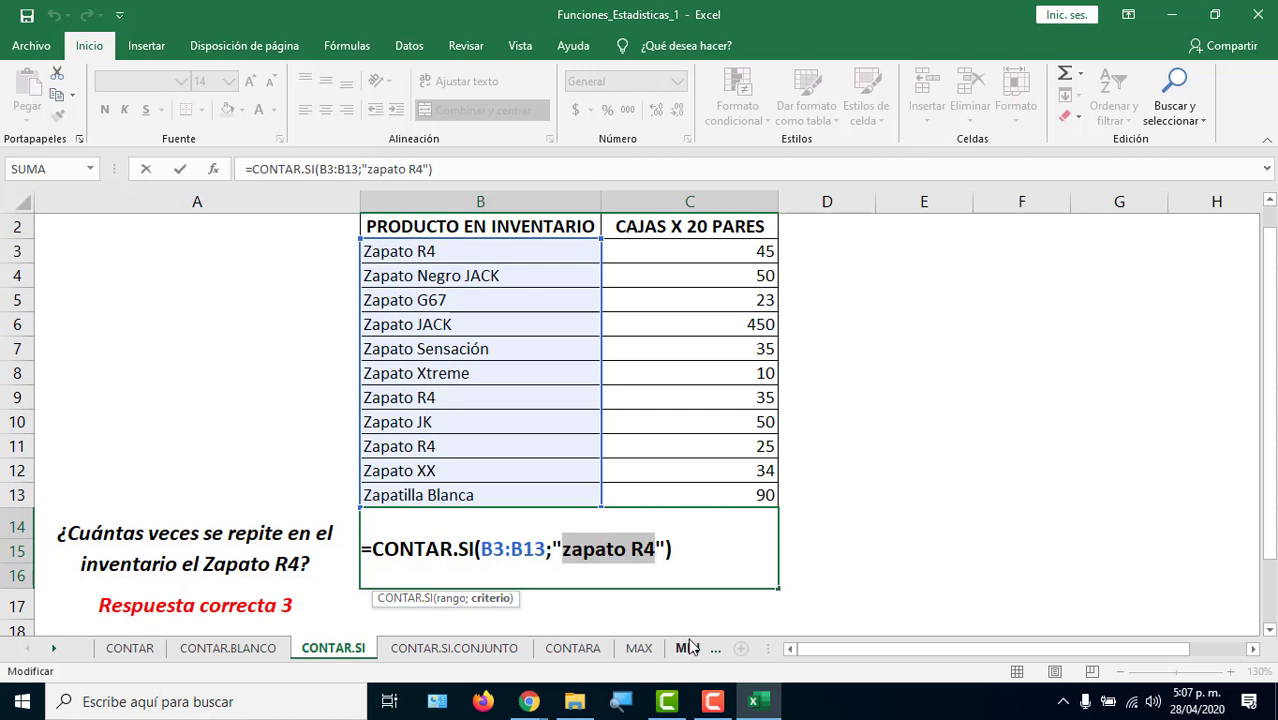
pyautogui.click(680, 548)
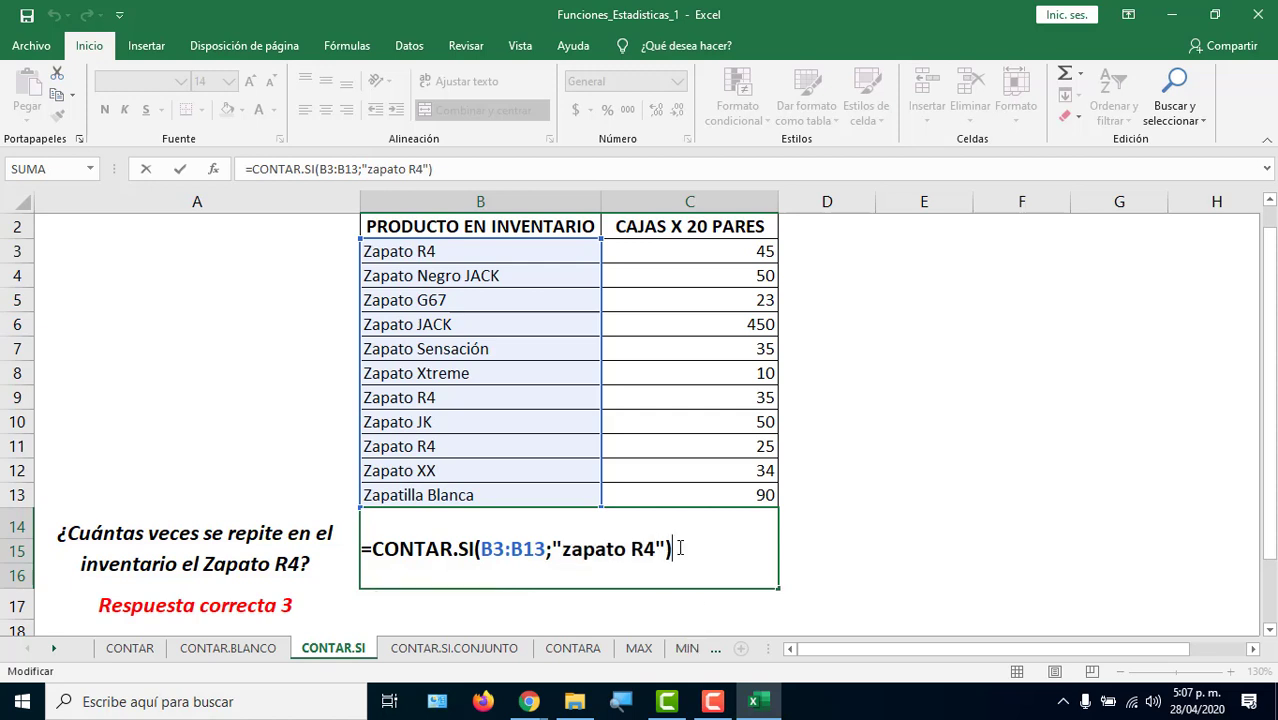
pyautogui.click(556, 550)
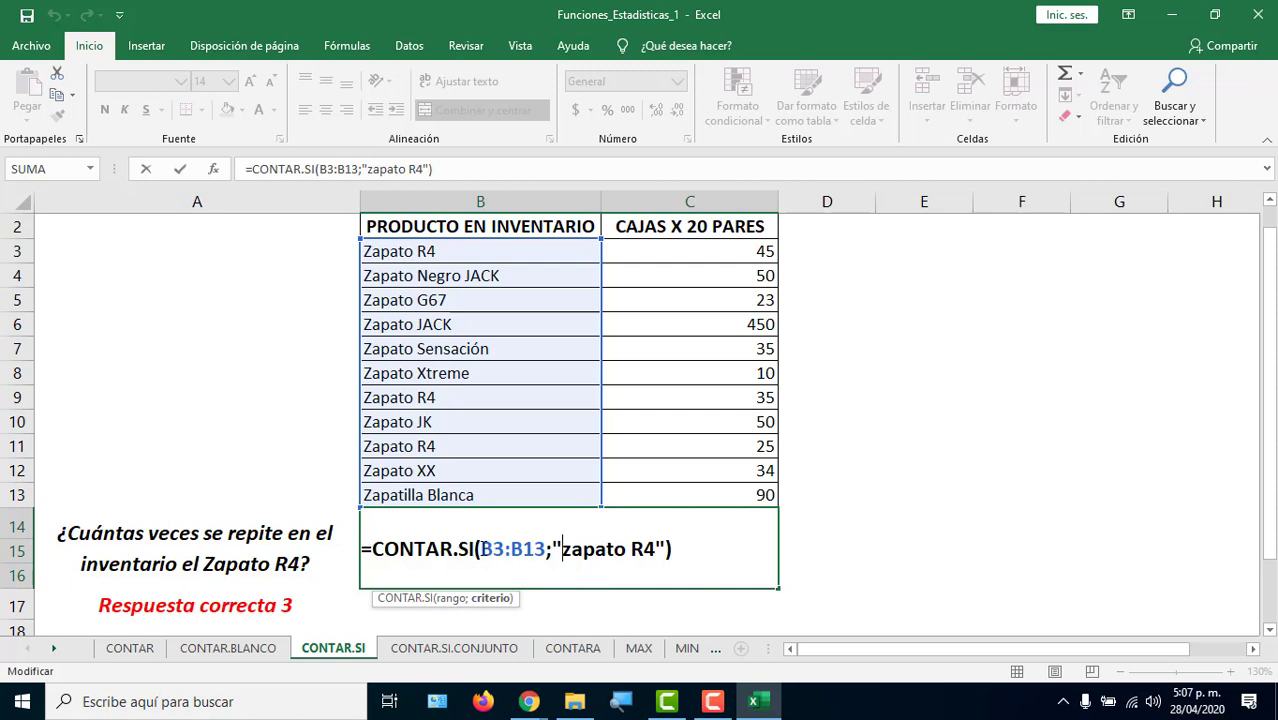
pyautogui.moveTo(480, 549); pyautogui.dragTo(668, 543)
pyautogui.press('BackSpace')
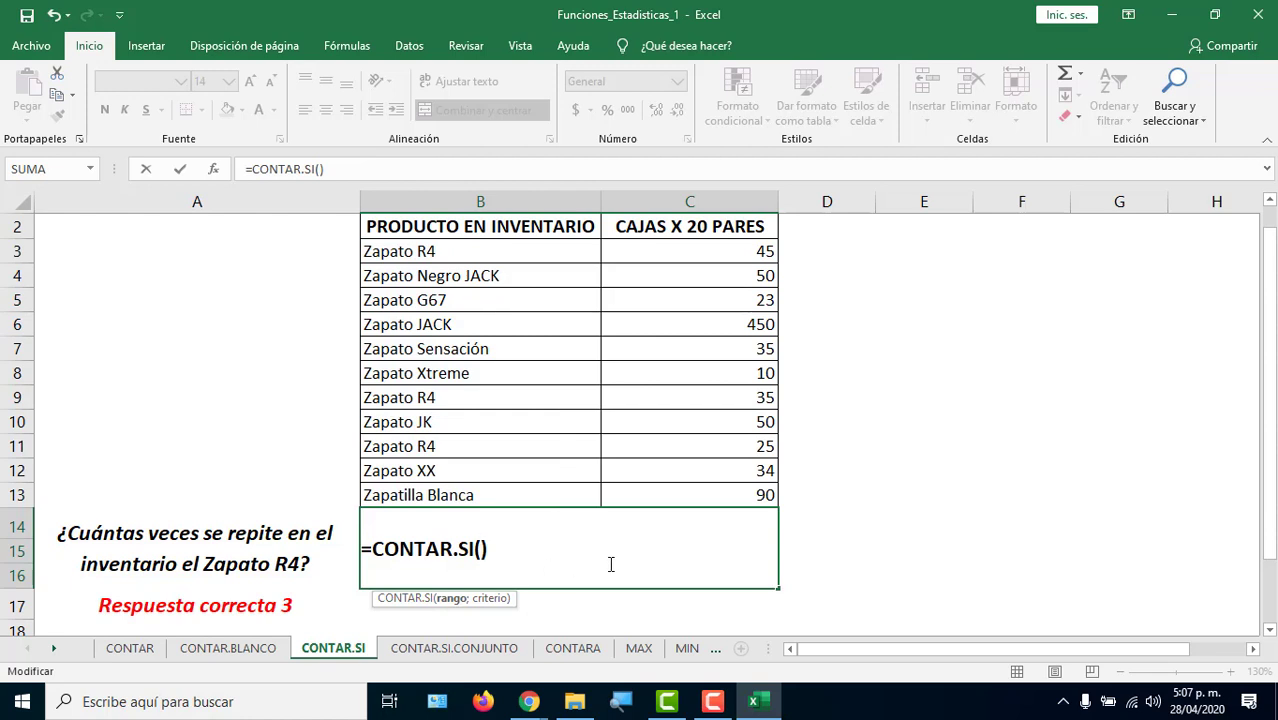
pyautogui.moveTo(719, 254); pyautogui.dragTo(727, 495)
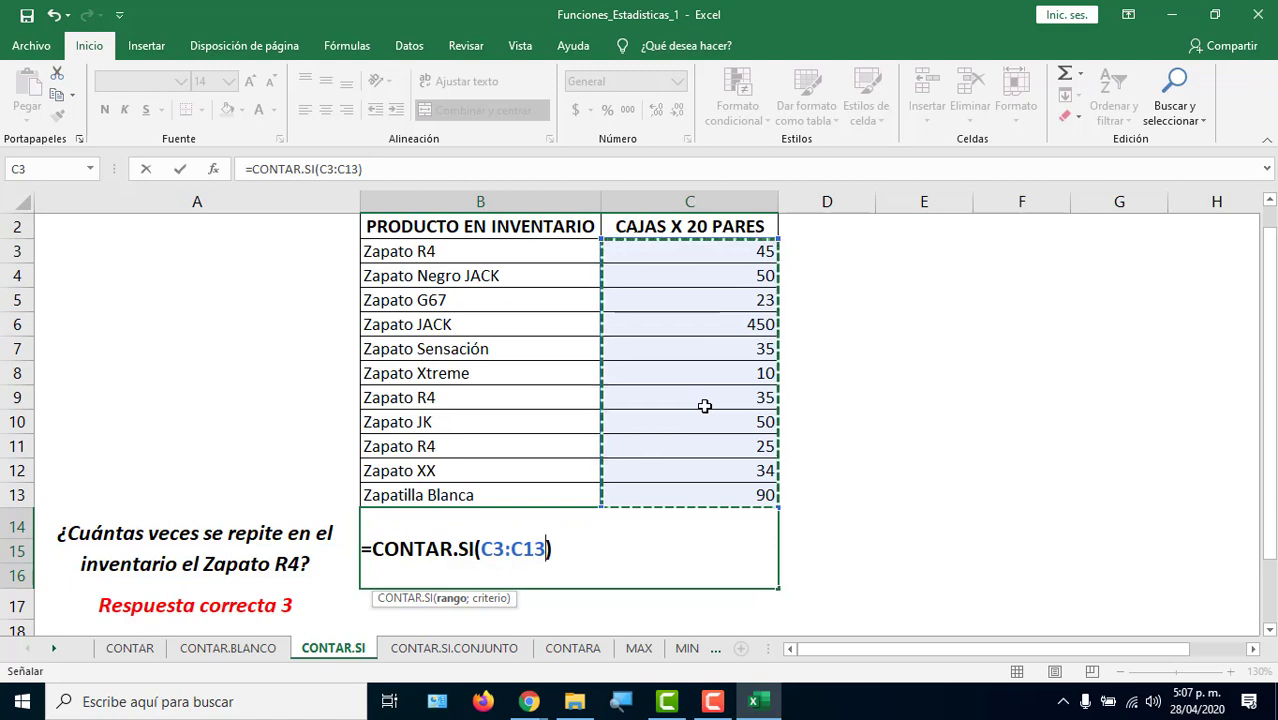
pyautogui.write(';')
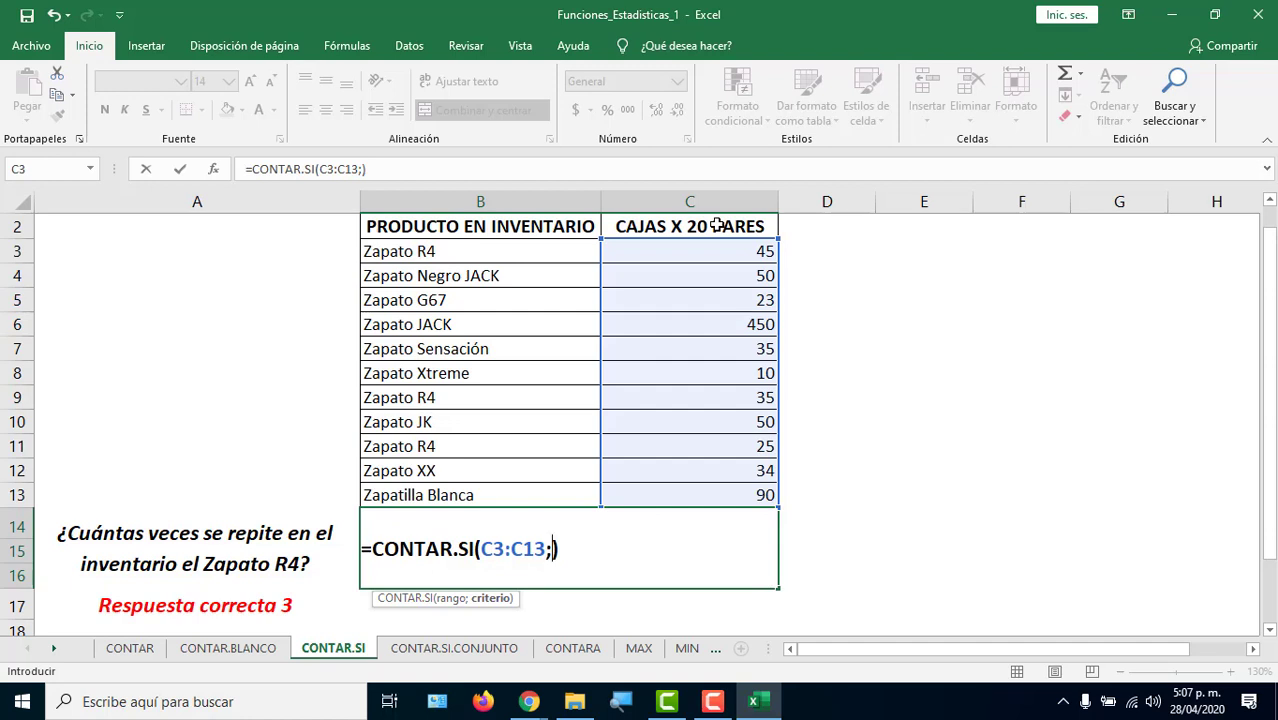
# Set the criterion to the unquoted number 50 so the B14 formula reads =CONTAR.SI(C3:C13;50).
pyautogui.write('"')
pyautogui.press('BackSpace')
pyautogui.write('""')
pyautogui.press('BackSpace')
pyautogui.press('BackSpace')
pyautogui.write('50')
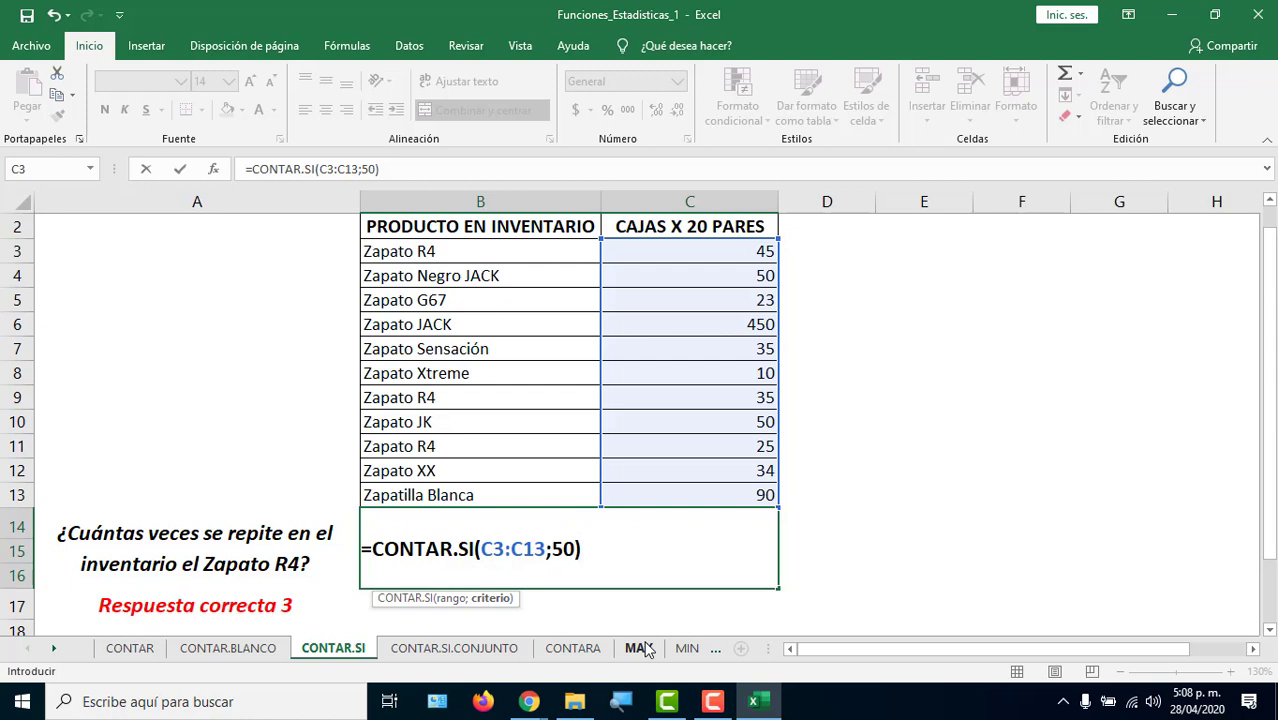
# Rewrite the criterion in quotation marks so the B14 formula reads =CONTAR.SI(C3:C13;"50").
pyautogui.press('BackSpace')
pyautogui.press('BackSpace')
pyautogui.write('"50"')
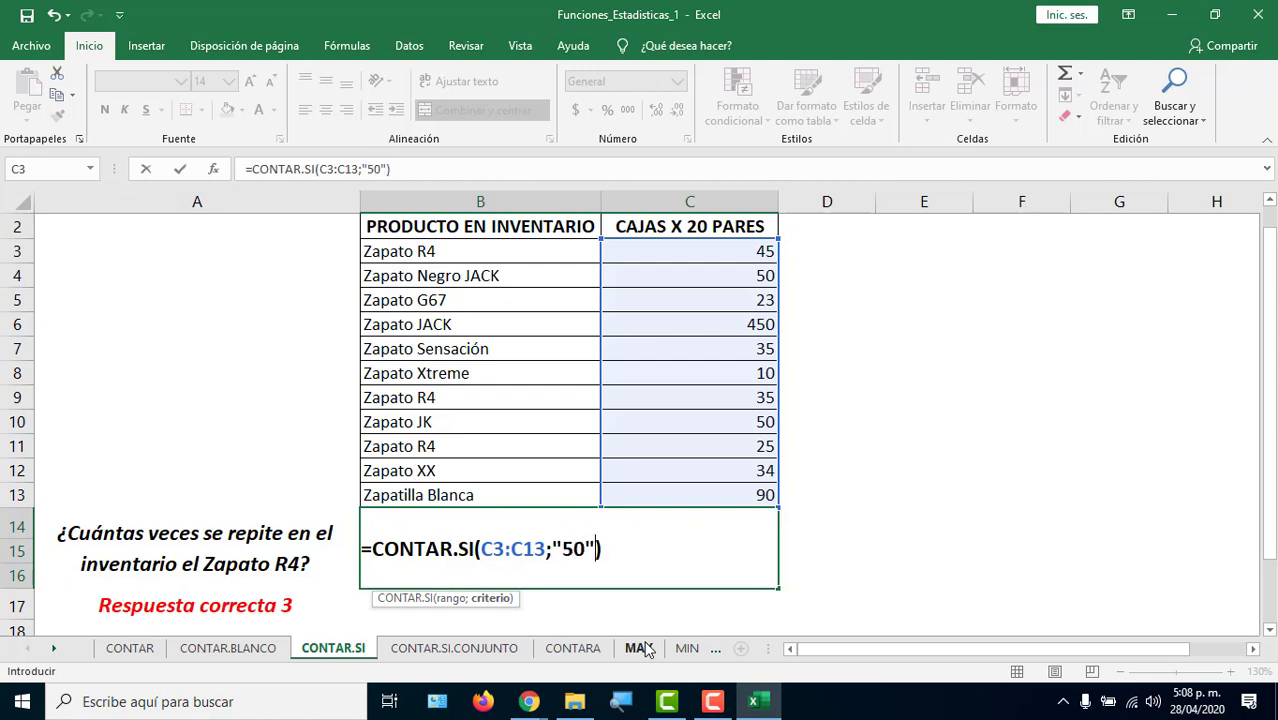
pyautogui.moveTo(562, 546); pyautogui.dragTo(597, 546)
pyautogui.click(556, 546)
# Replace the B14 formula's arguments with the range B3:B13, followed by a semicolon and an opening quotation mark.
pyautogui.moveTo(491, 548); pyautogui.dragTo(593, 545)
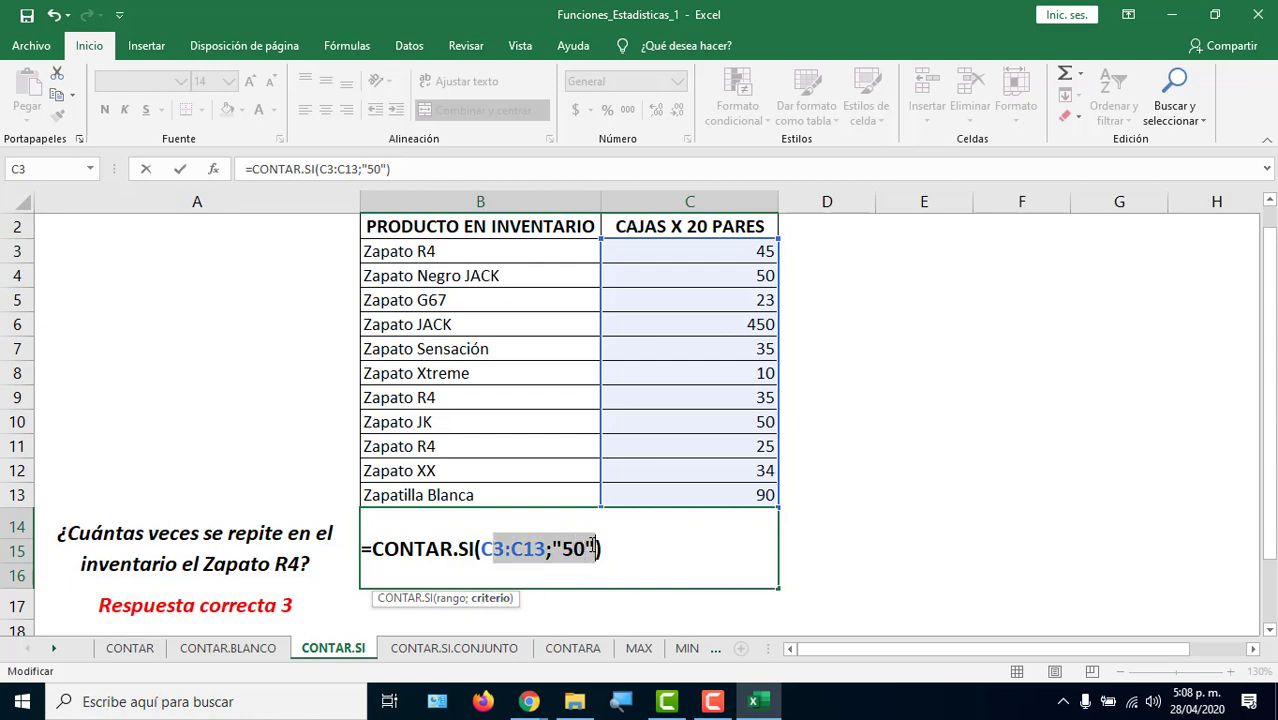
pyautogui.press('BackSpace')
pyautogui.press('BackSpace')
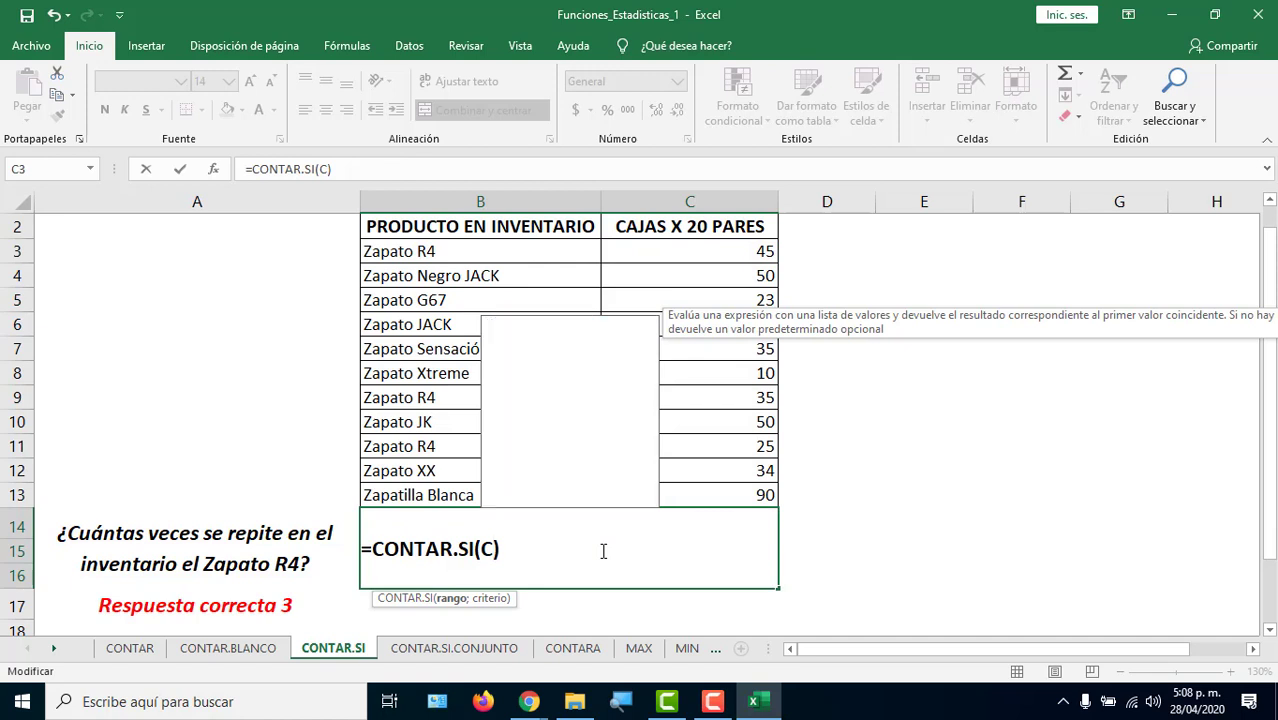
pyautogui.moveTo(496, 251); pyautogui.dragTo(499, 496)
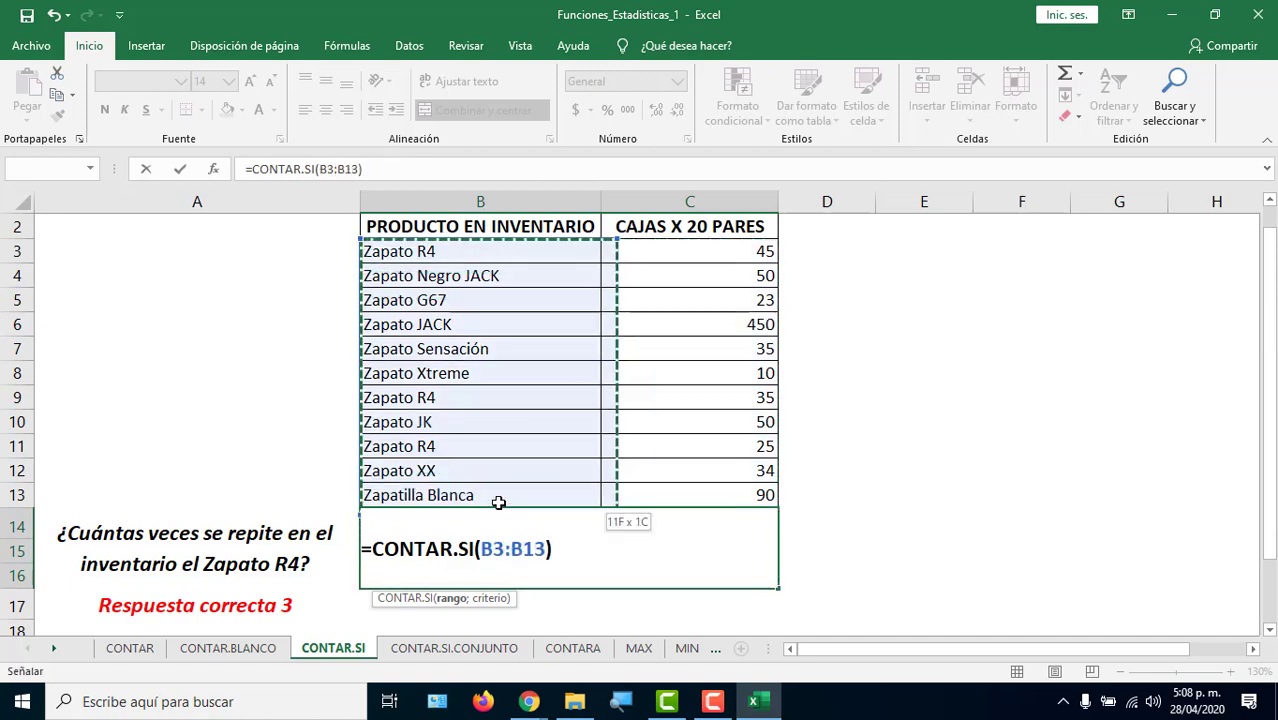
pyautogui.write(';"')
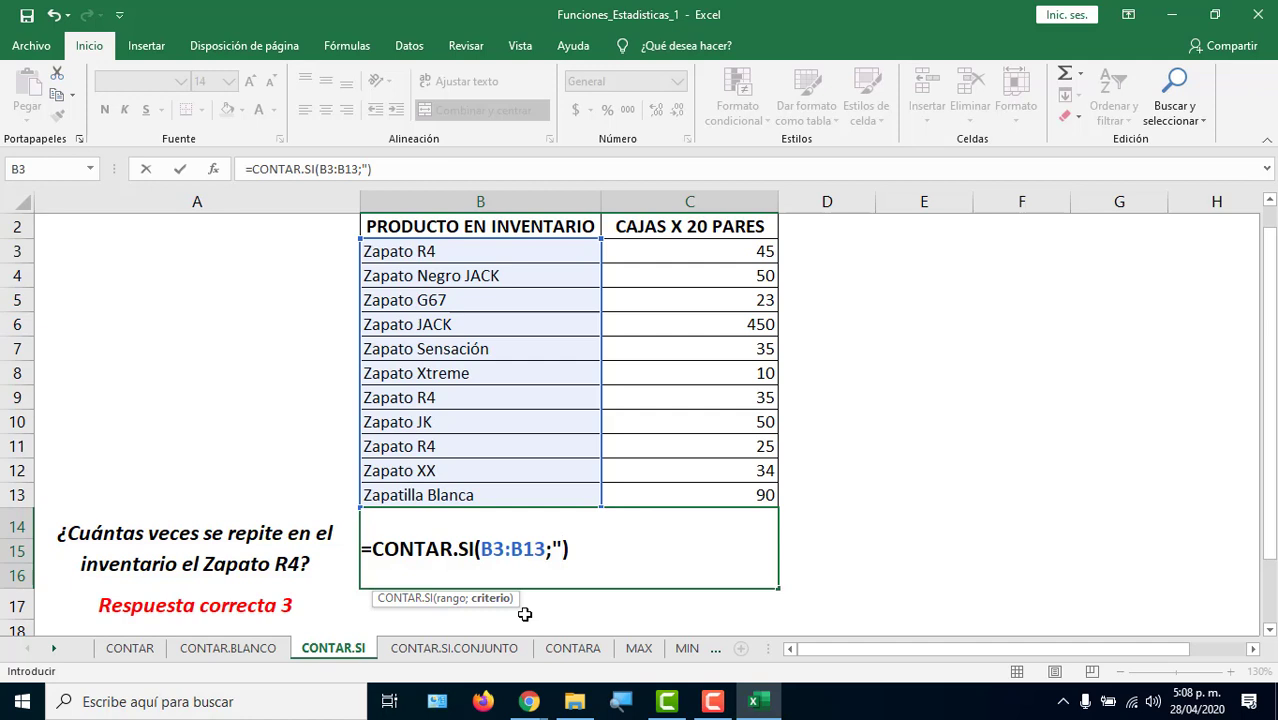
# Try the comparison operators >, >=, <= and <> in the criterion of the B14 formula, removing each one.
pyautogui.write('>')
pyautogui.write('=')
pyautogui.press('BackSpace')
pyautogui.press('BackSpace')
pyautogui.write('<=')
pyautogui.press('BackSpace')
pyautogui.write('>')
pyautogui.press('BackSpace')
pyautogui.press('BackSpace')
# Complete the B14 criterion with zapato r4 and enter the formula =CONTAR.SI(B3:B13;"zapato r4").
pyautogui.write('zapat')
pyautogui.write('o r4')
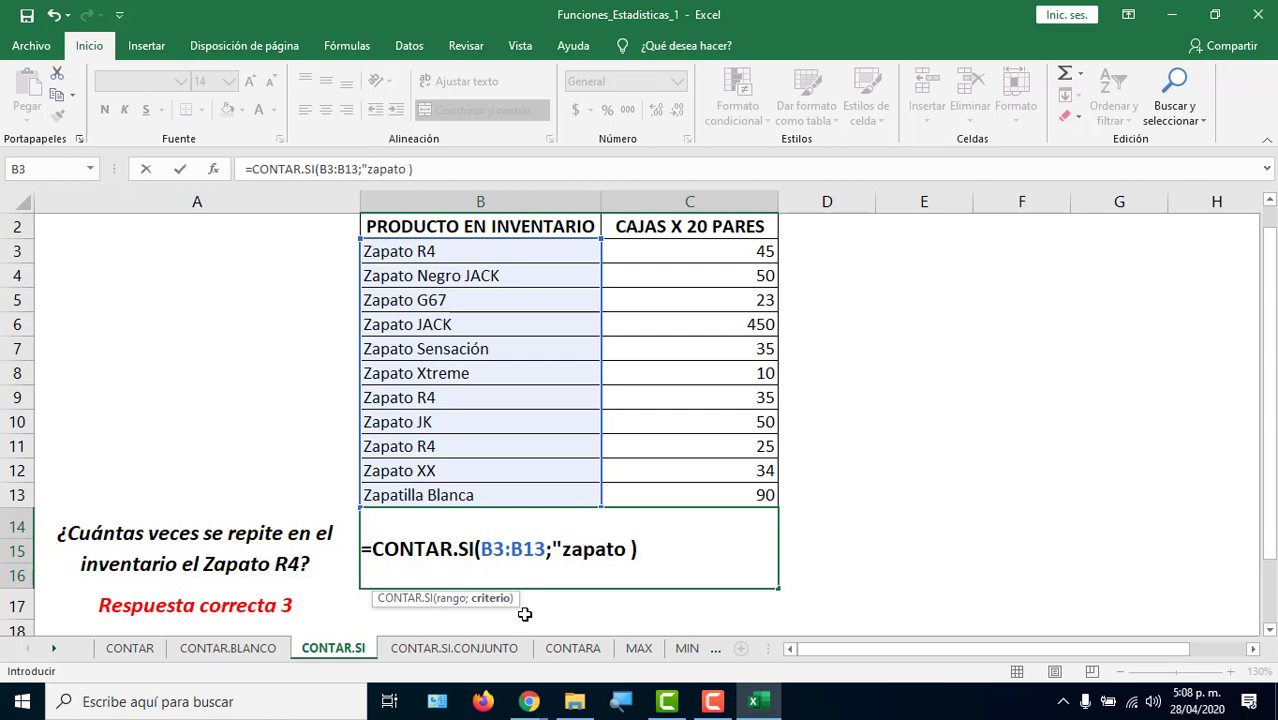
pyautogui.write('"')
pyautogui.press('Return')
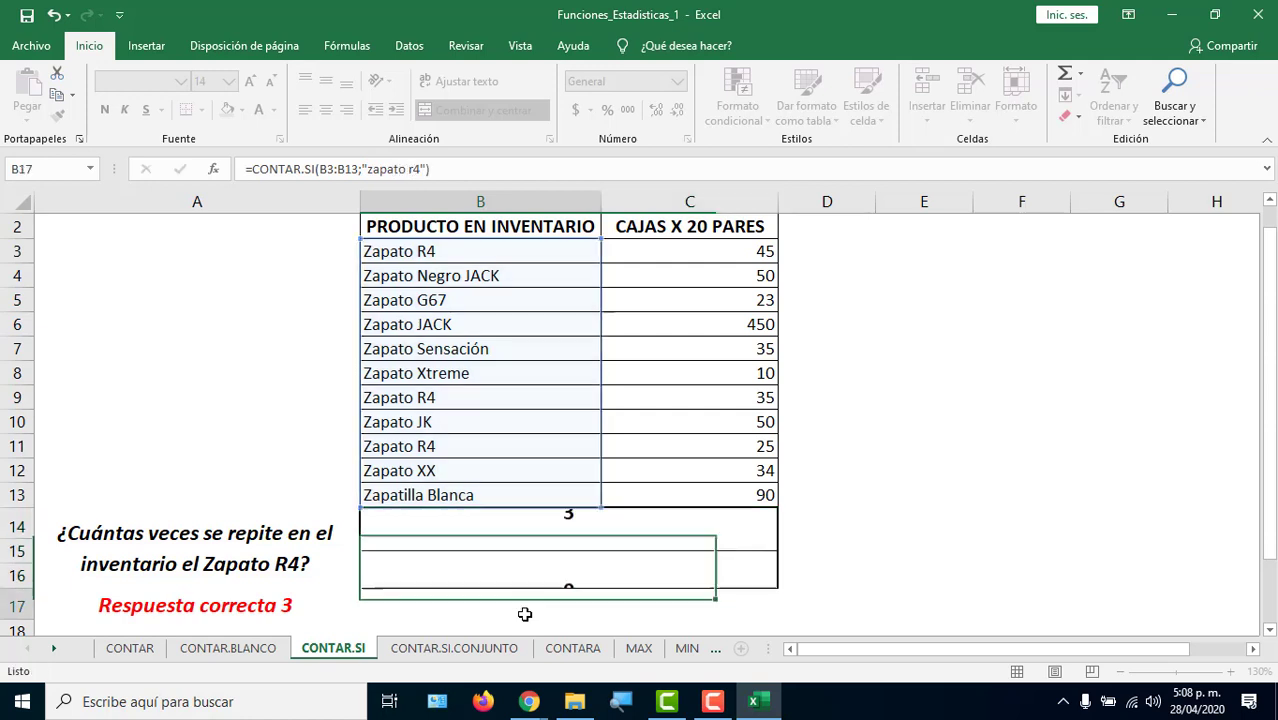
pyautogui.click(617, 568)
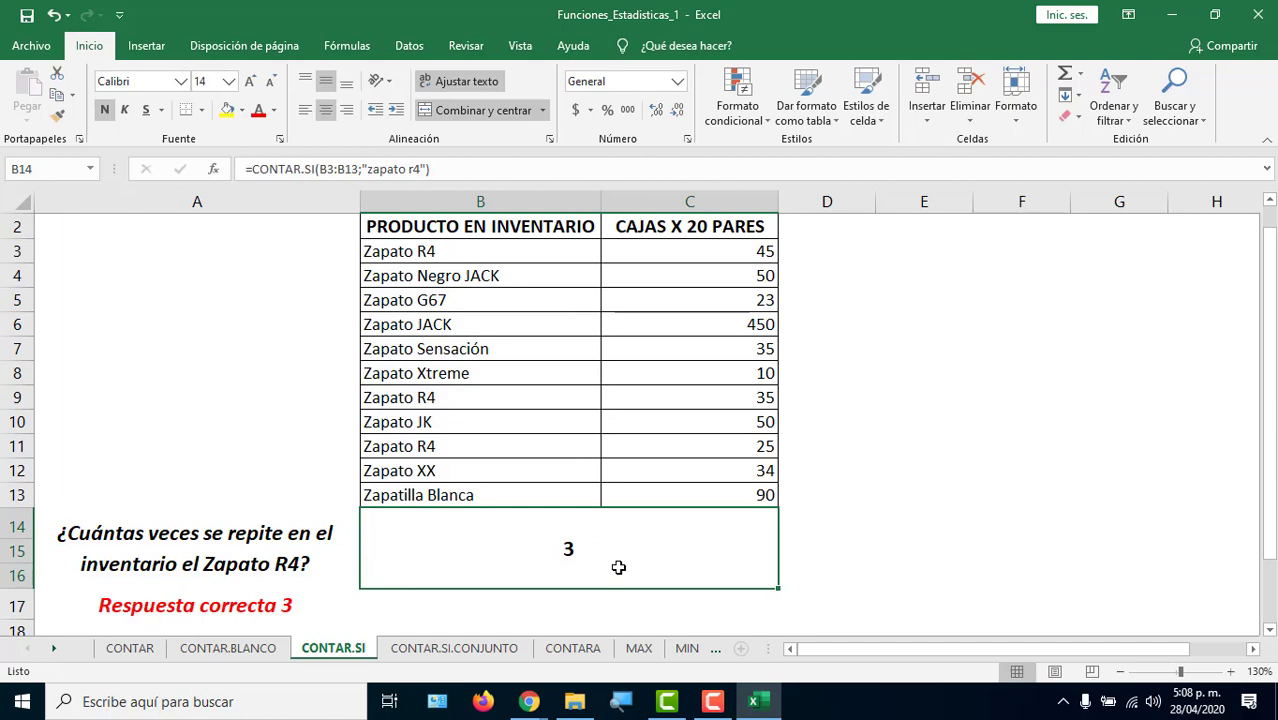
# Compare the question on the CONTAR.SI.CONJUNTO sheet with the single criterion used in the CONTAR.SI sheet's B14 formula.
pyautogui.click(475, 652)
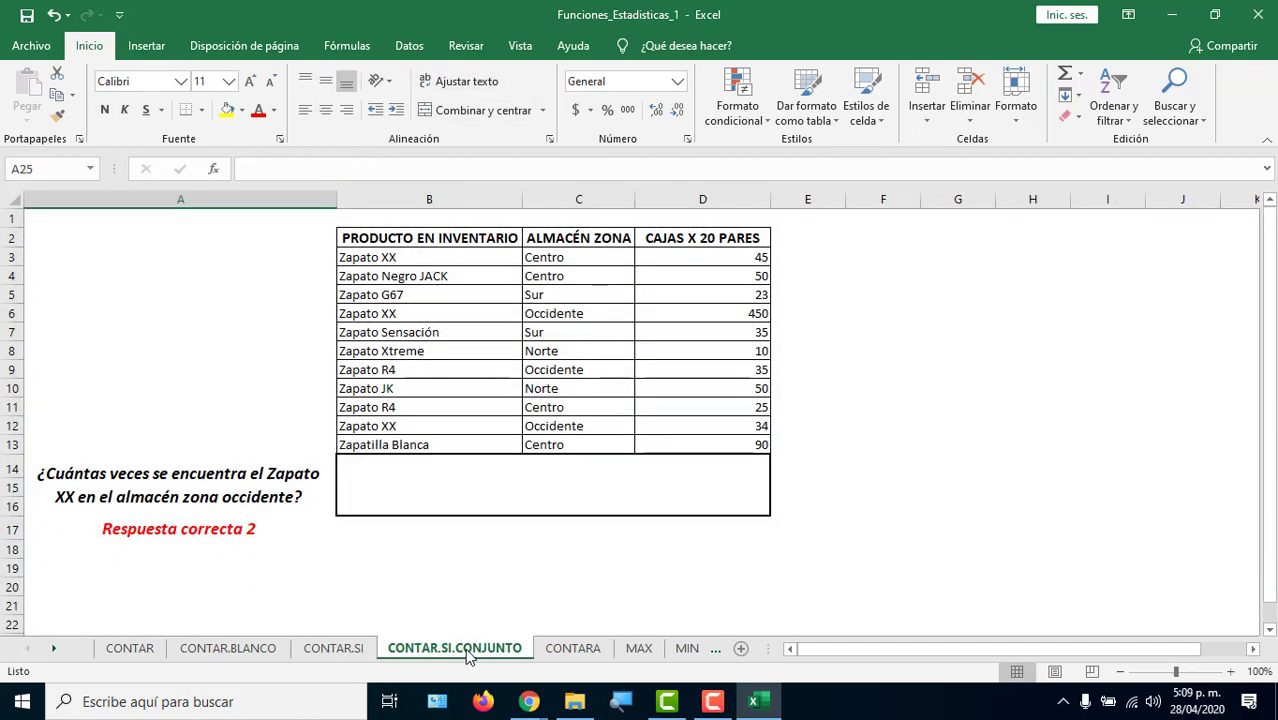
pyautogui.click(340, 650)
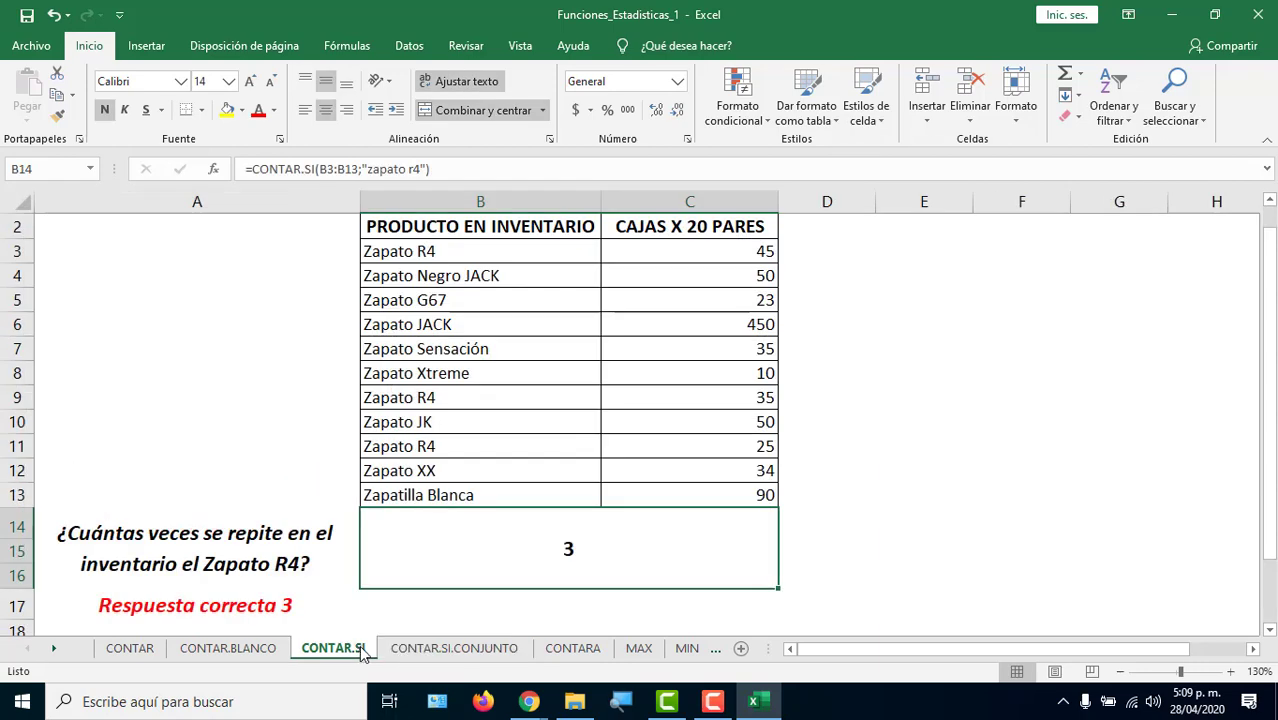
pyautogui.click(455, 652)
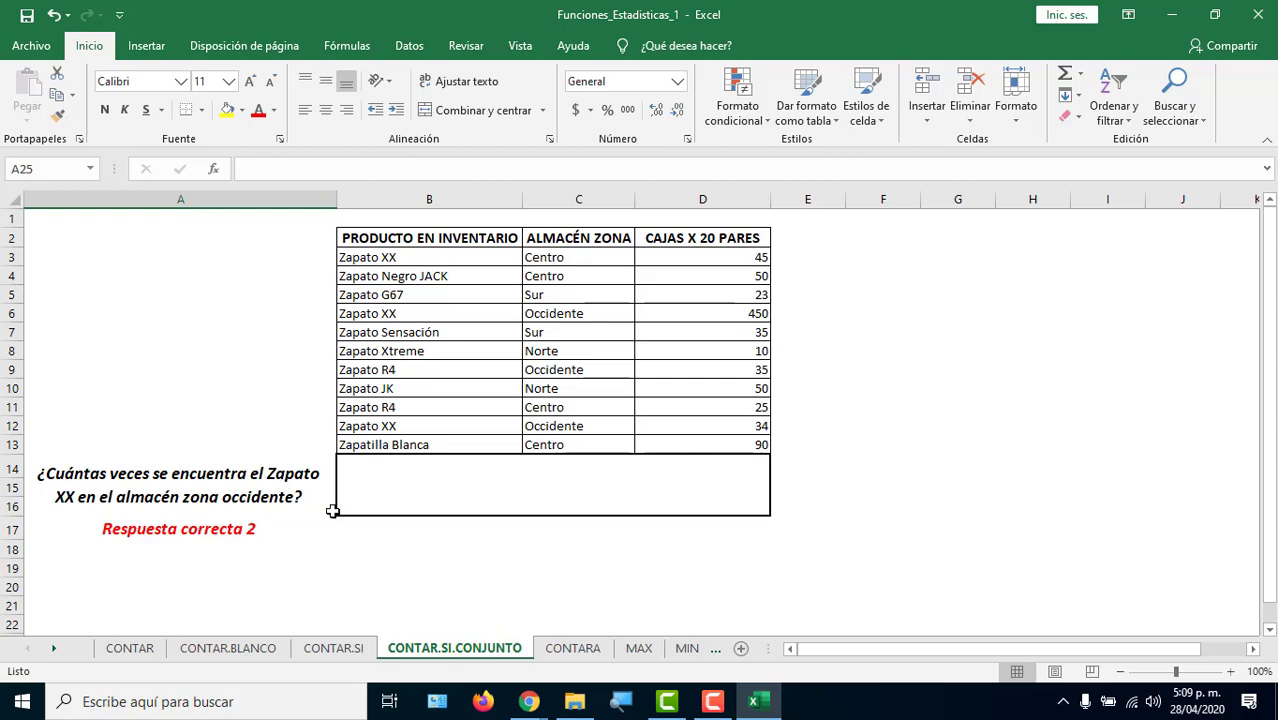
pyautogui.click(310, 648)
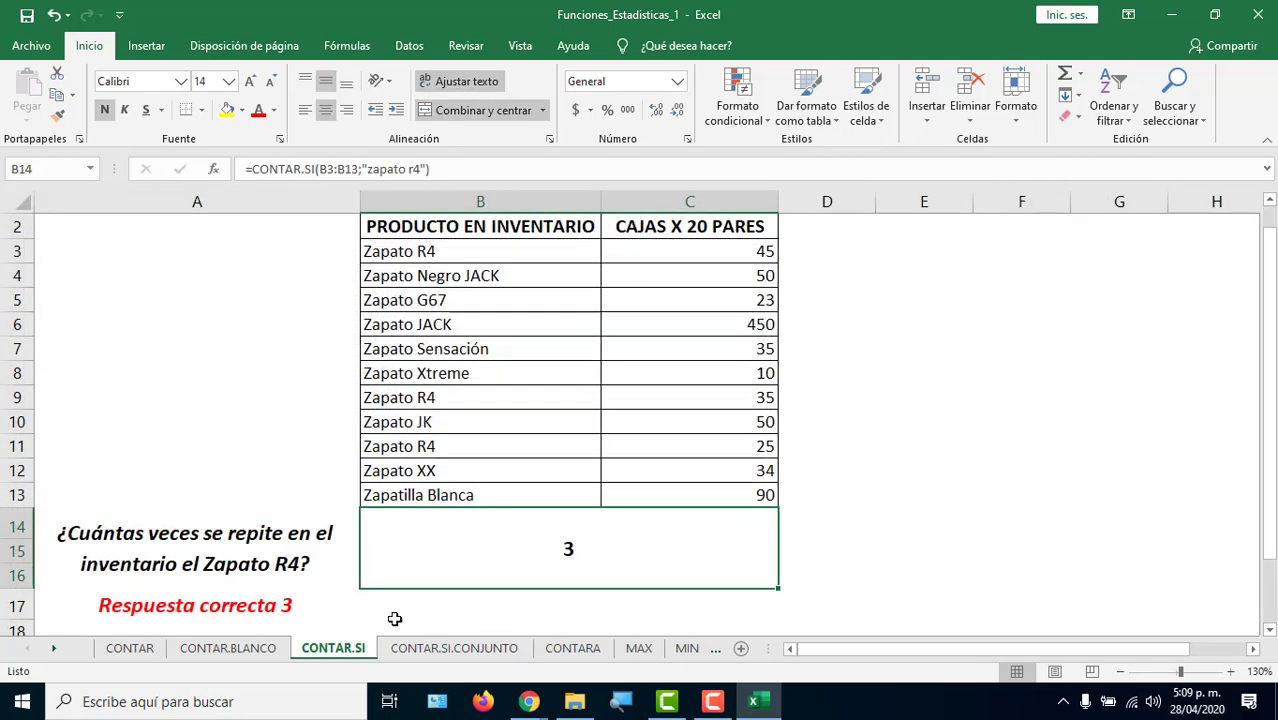
pyautogui.doubleClick(541, 553)
pyautogui.moveTo(563, 549); pyautogui.dragTo(651, 549)
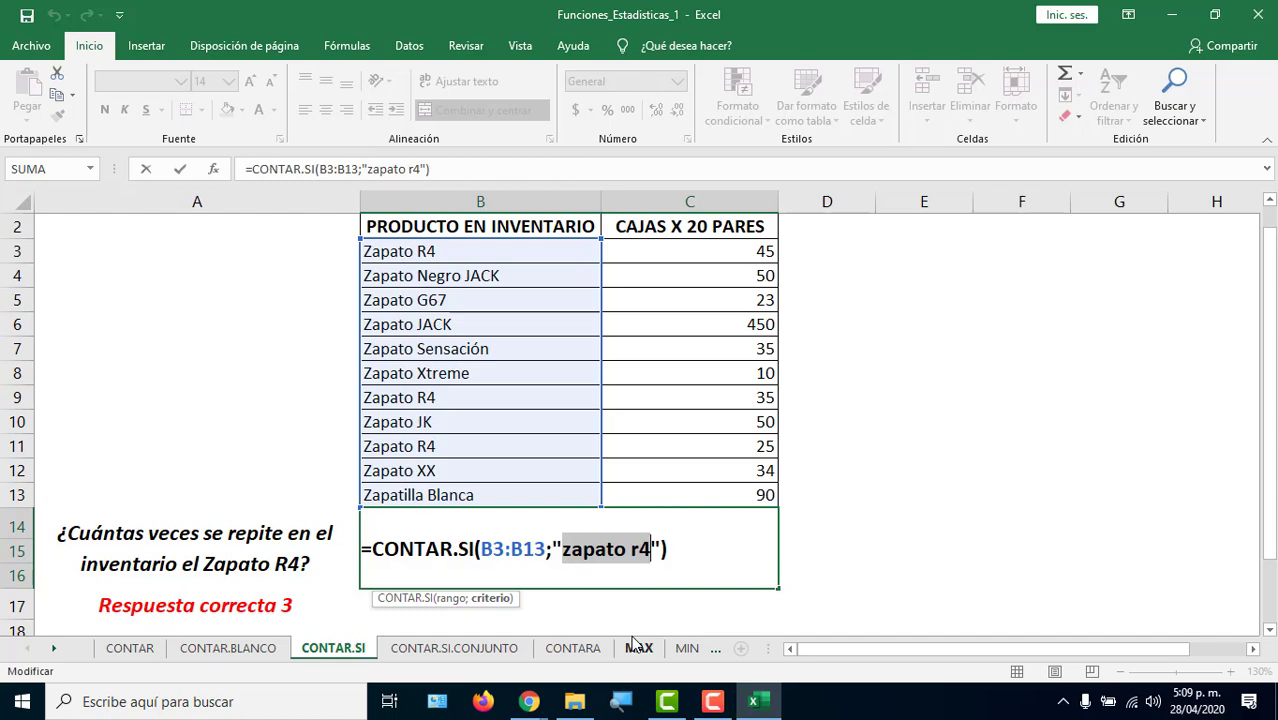
# Switch to the CONTAR.SI.CONJUNTO sheet.
pyautogui.click(454, 648)
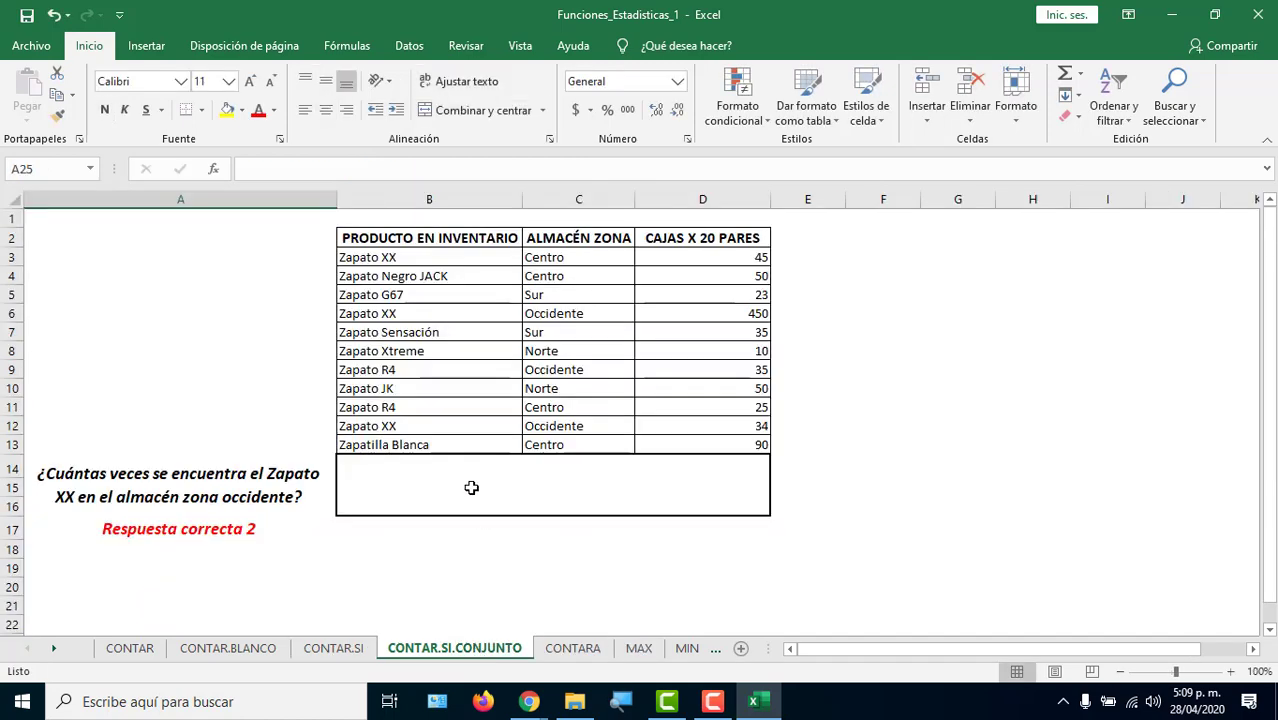
pyautogui.doubleClick(471, 487)
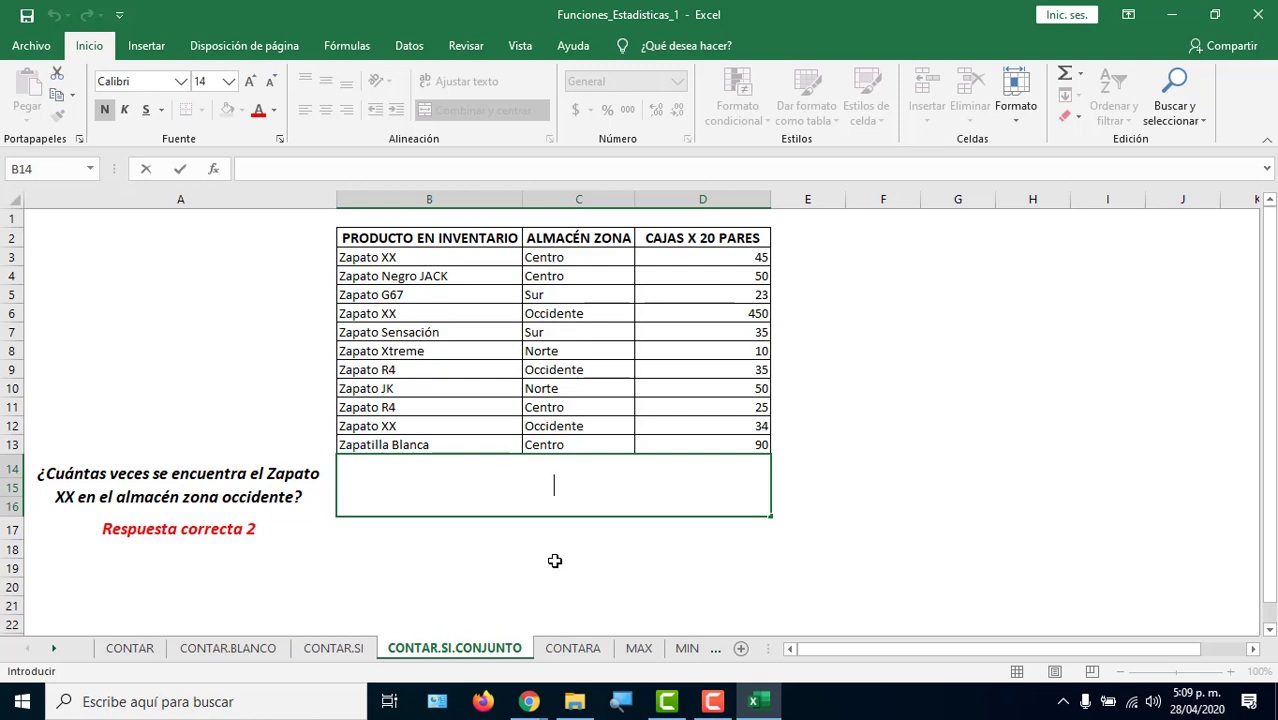
pyautogui.write('=contar')
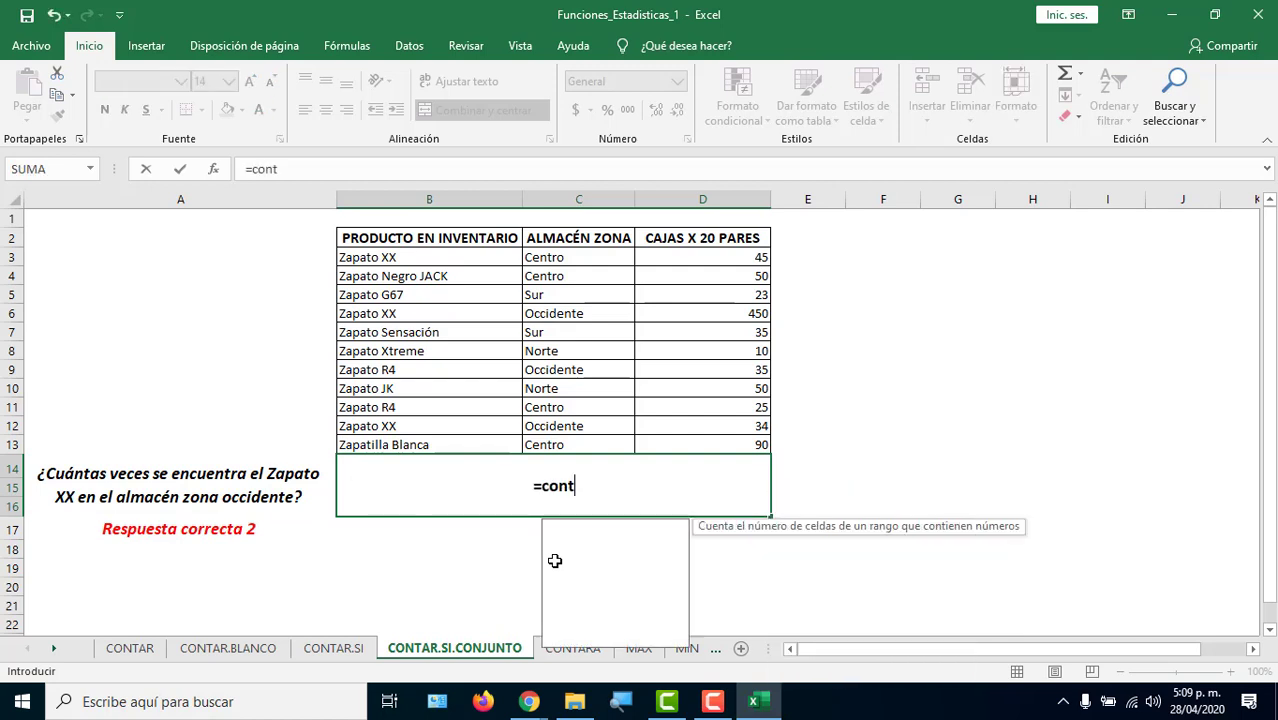
pyautogui.press('Down')
pyautogui.press('Down')
pyautogui.press('Down')
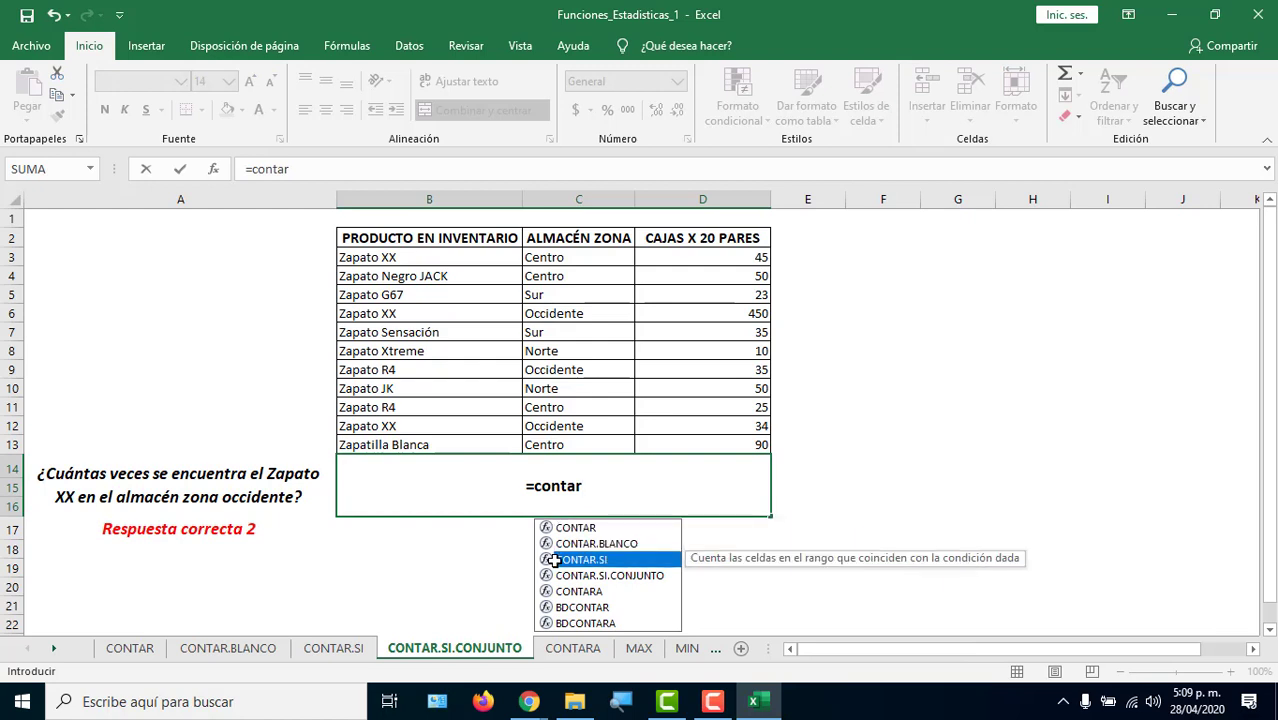
pyautogui.press('Up')
pyautogui.press('Down')
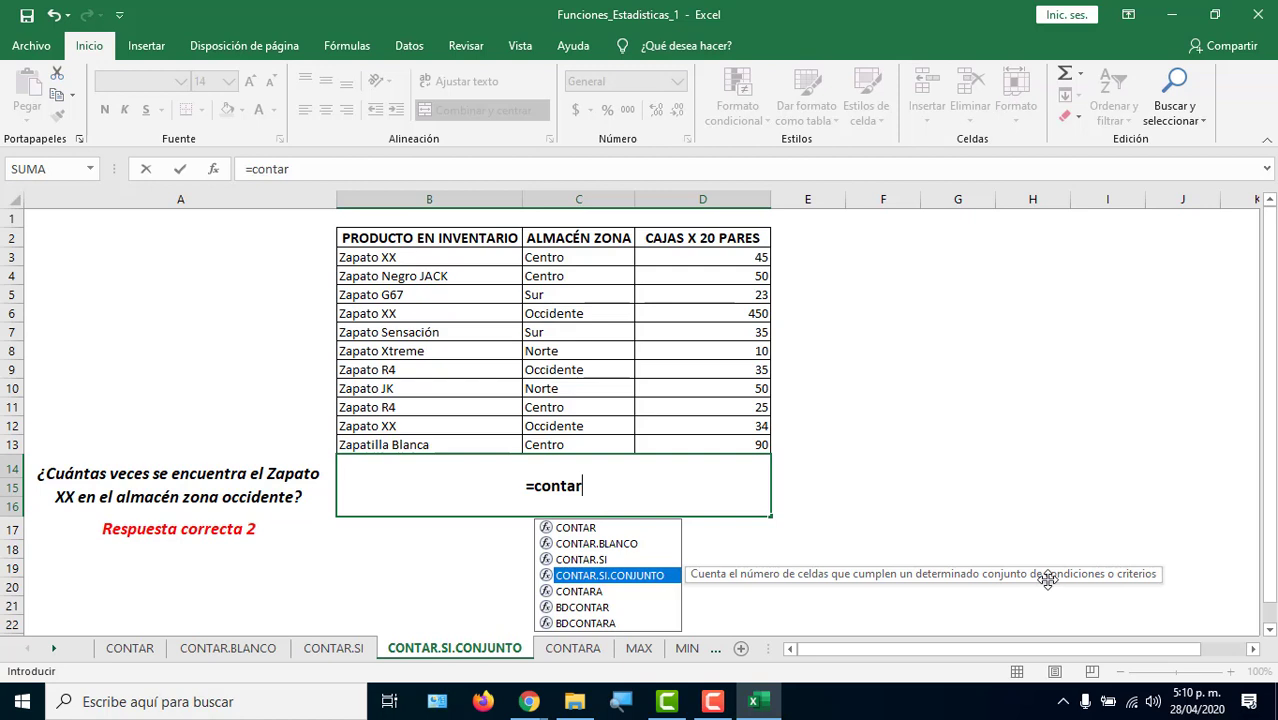
pyautogui.press('Tab')
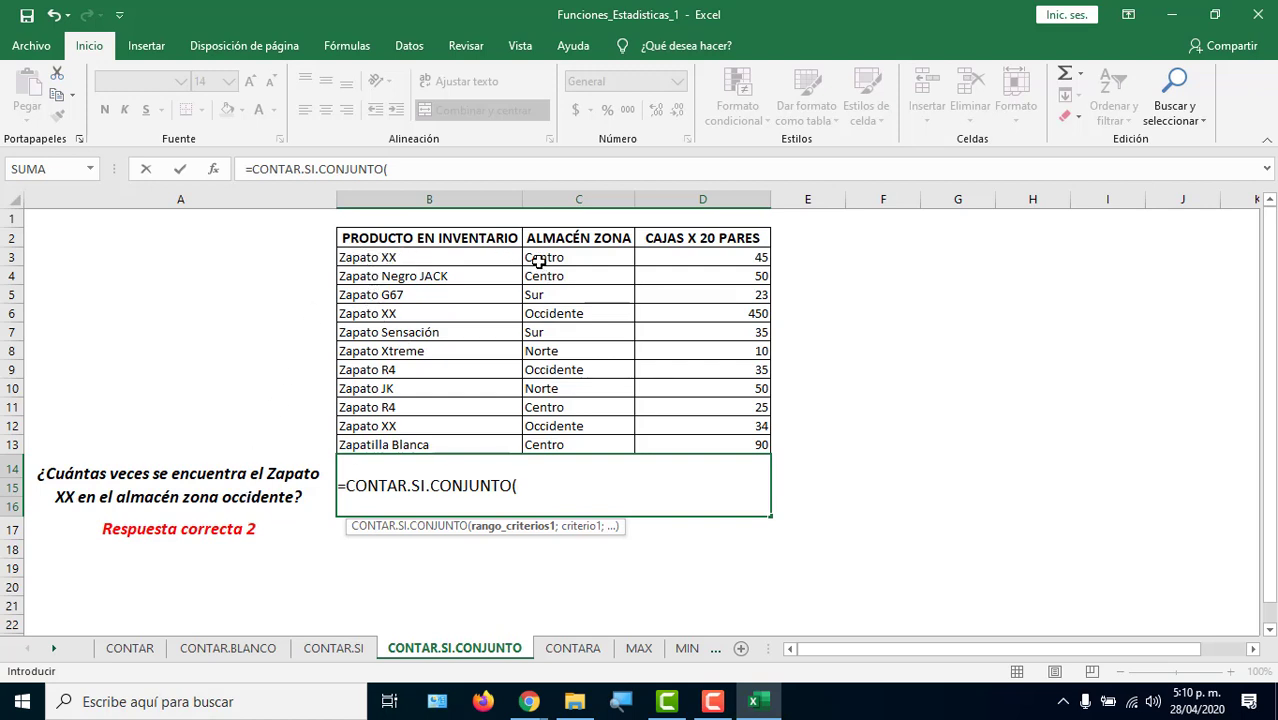
pyautogui.press('Escape')
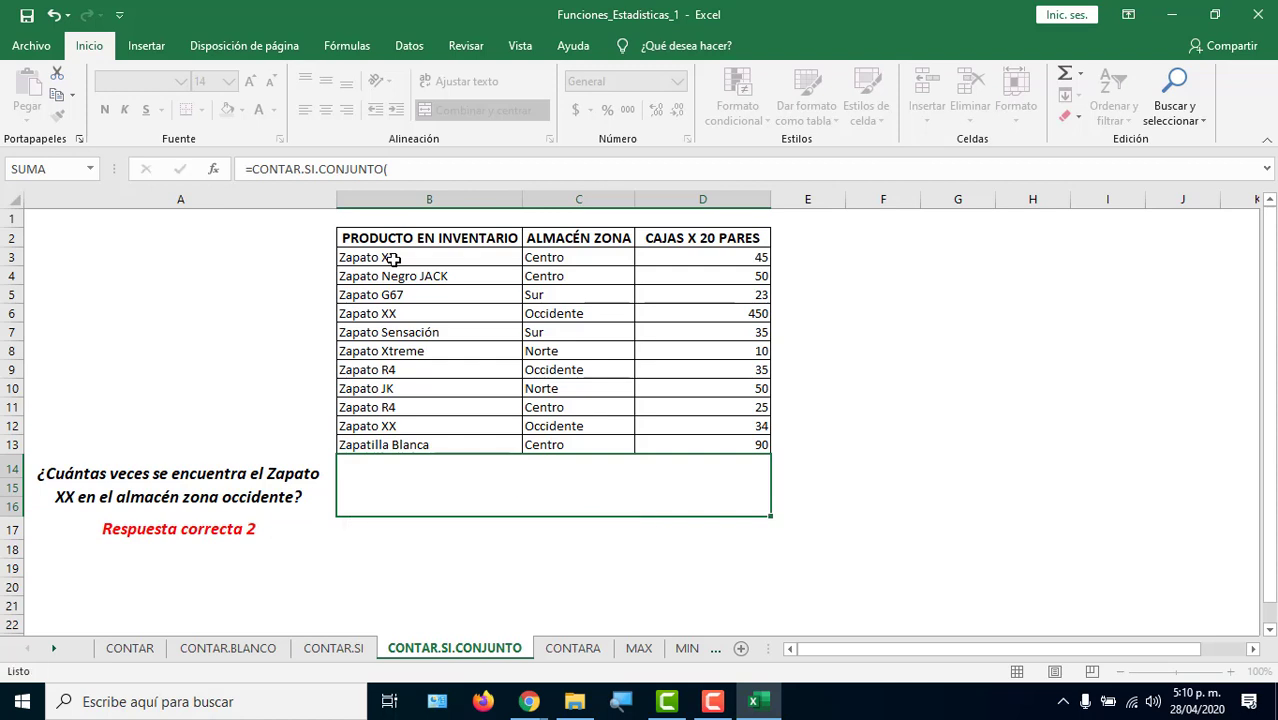
# Highlight the cells that pair Zapato XX with Occidente, B6:C6 and B12:C12, with a yellow fill.
pyautogui.moveTo(388, 255); pyautogui.dragTo(548, 258)
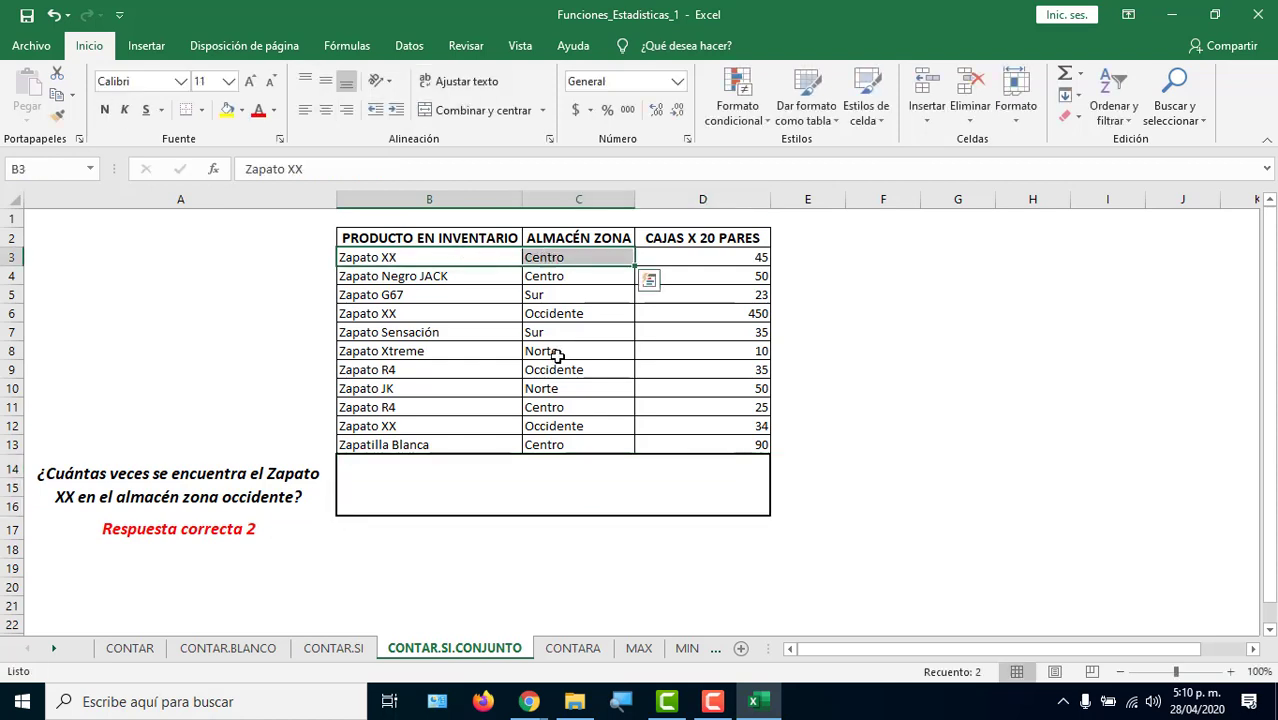
pyautogui.moveTo(415, 312); pyautogui.dragTo(511, 243)
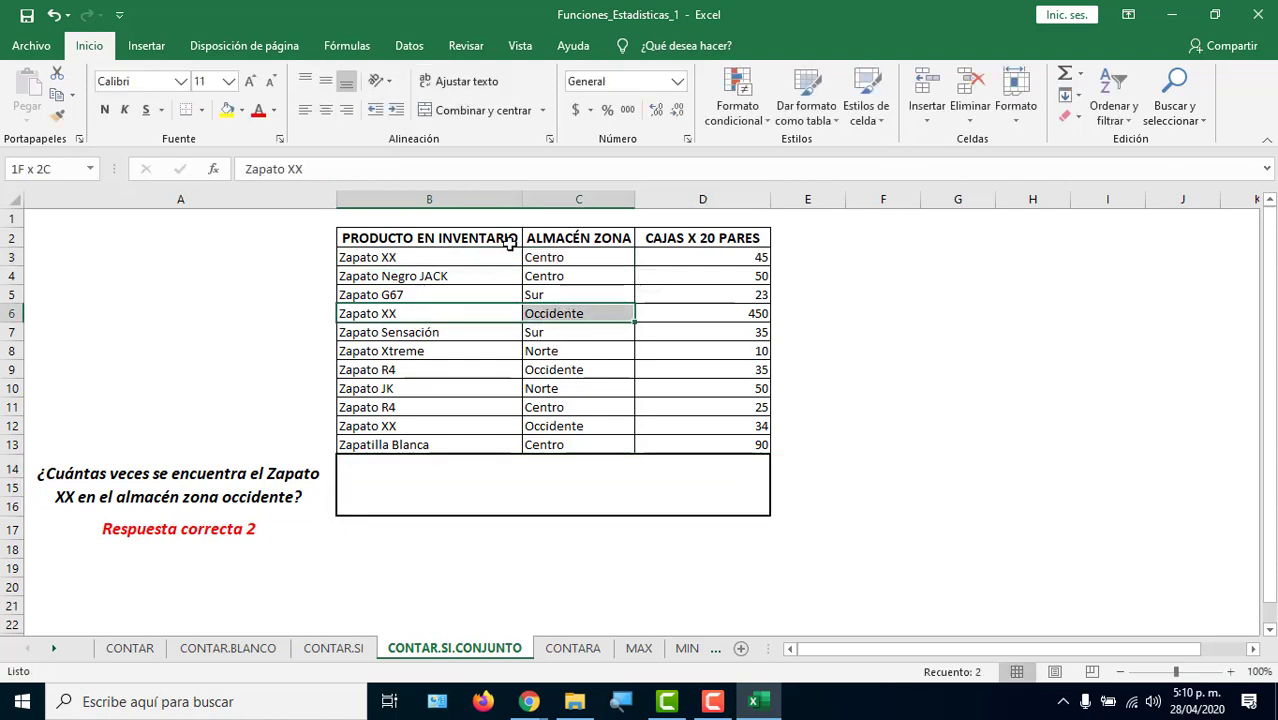
pyautogui.click(227, 110)
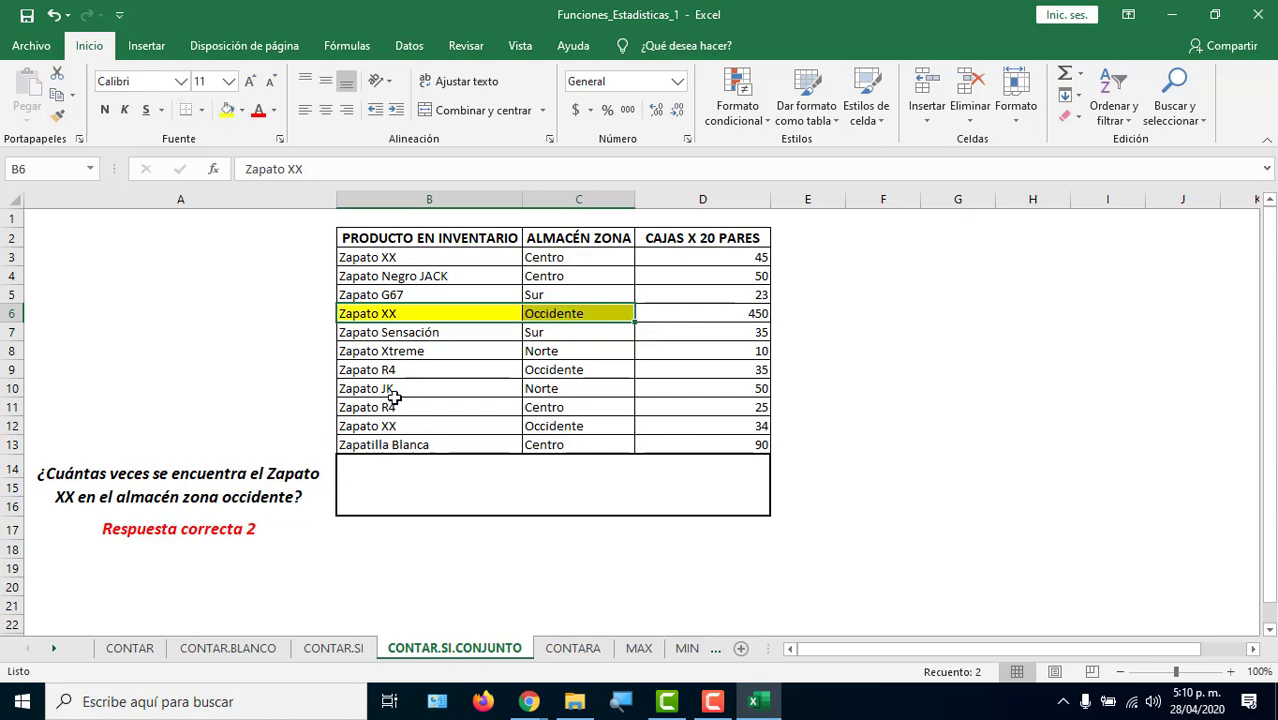
pyautogui.moveTo(385, 425); pyautogui.dragTo(582, 422)
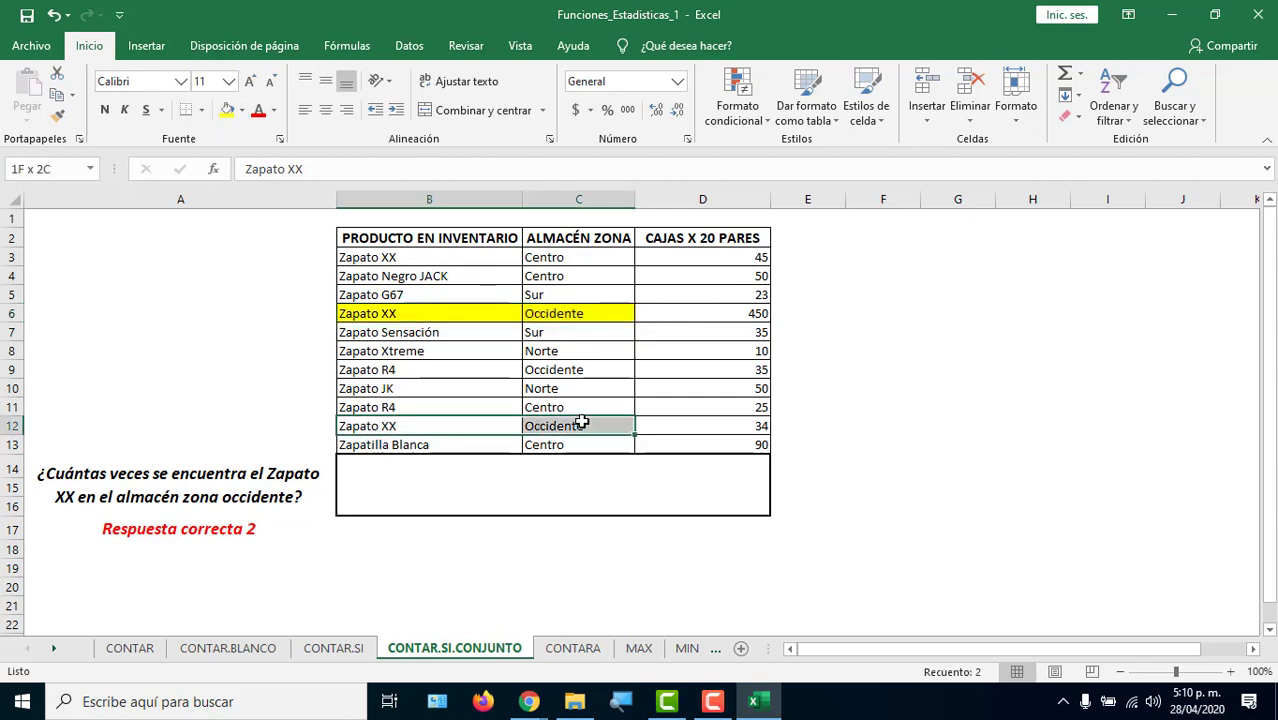
pyautogui.click(227, 110)
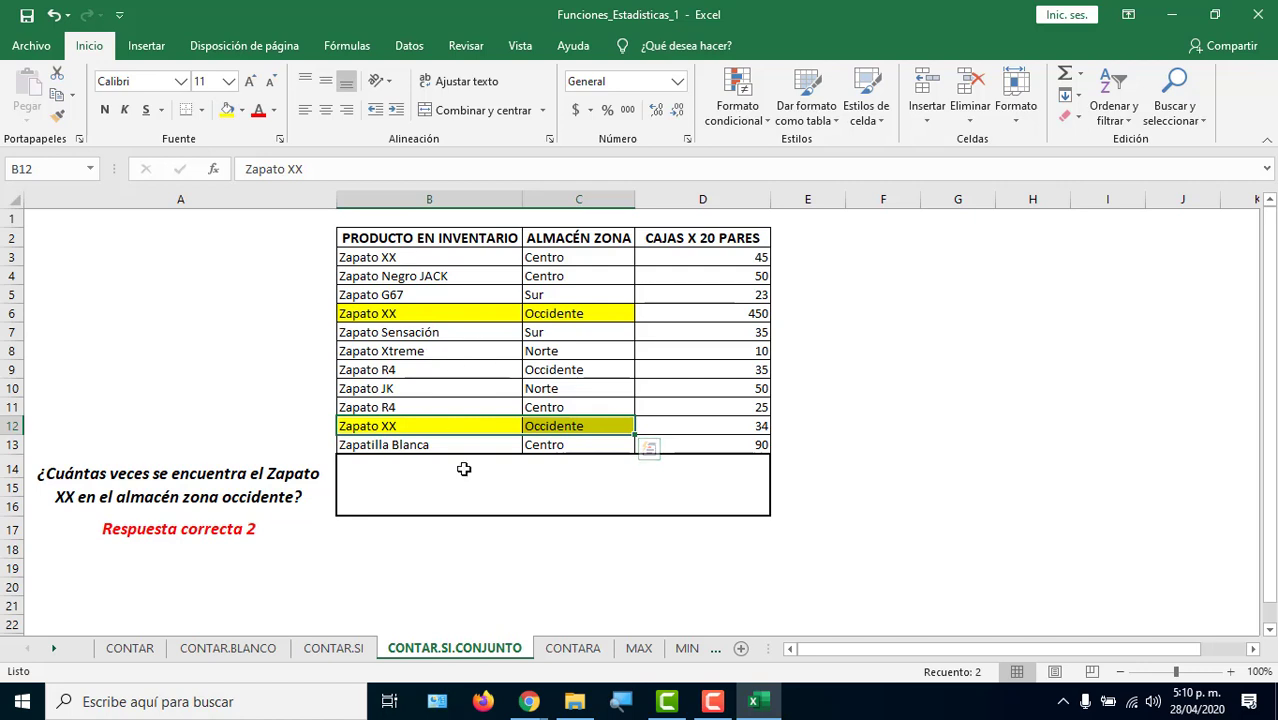
pyautogui.moveTo(420, 256); pyautogui.dragTo(566, 253)
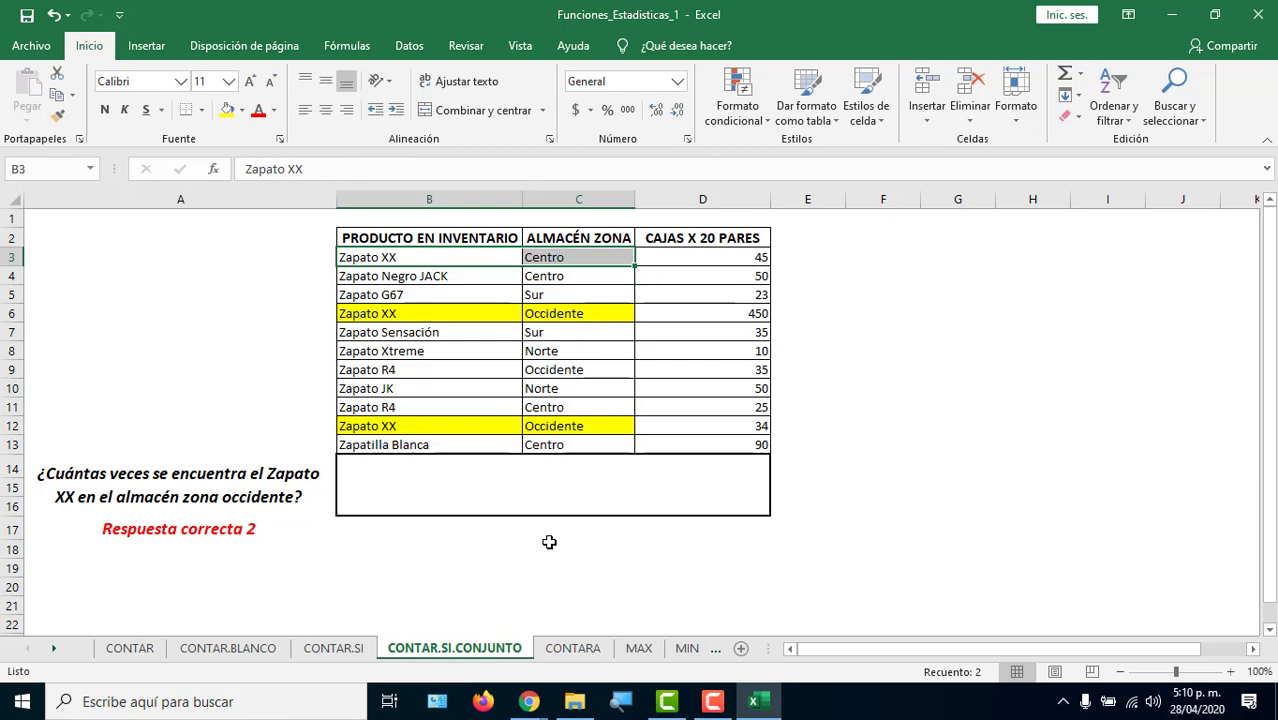
# Start a CONTAR.SI.CONJUNTO formula in the merged answer cell B14.
pyautogui.click(551, 489)
pyautogui.write('=contar')
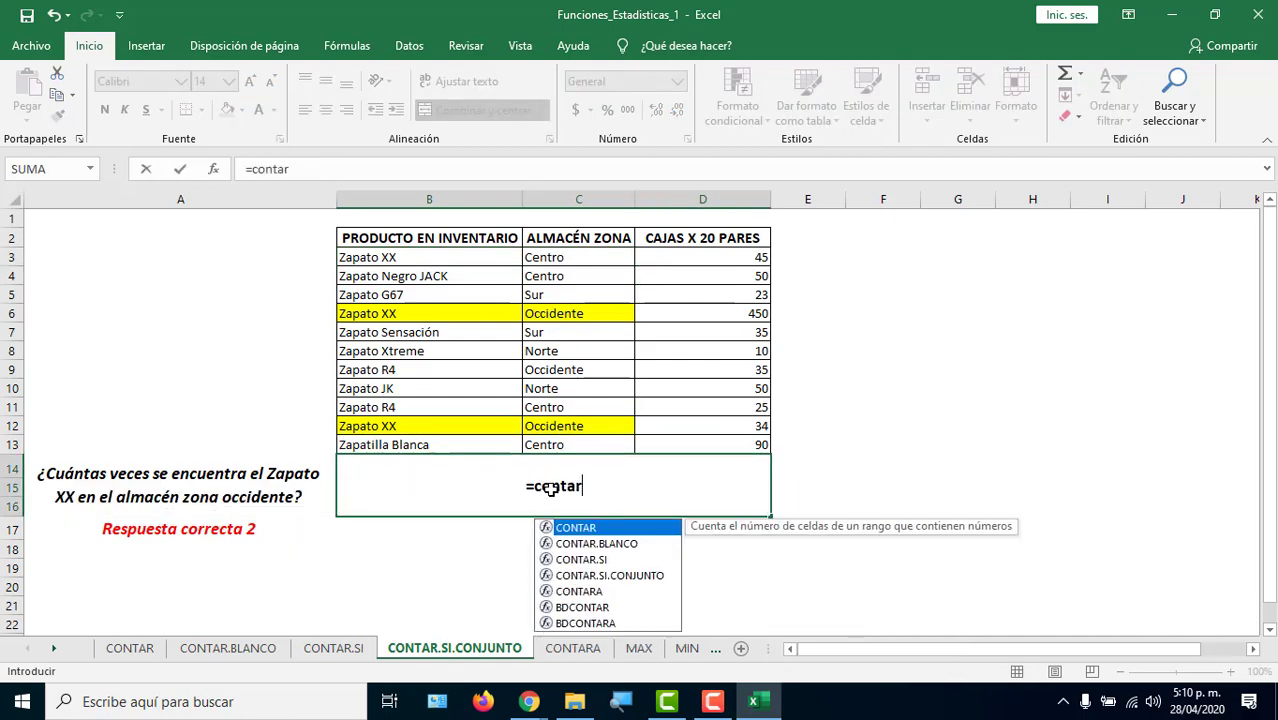
pyautogui.press('Down')
pyautogui.press('Tab')
pyautogui.press('Down')
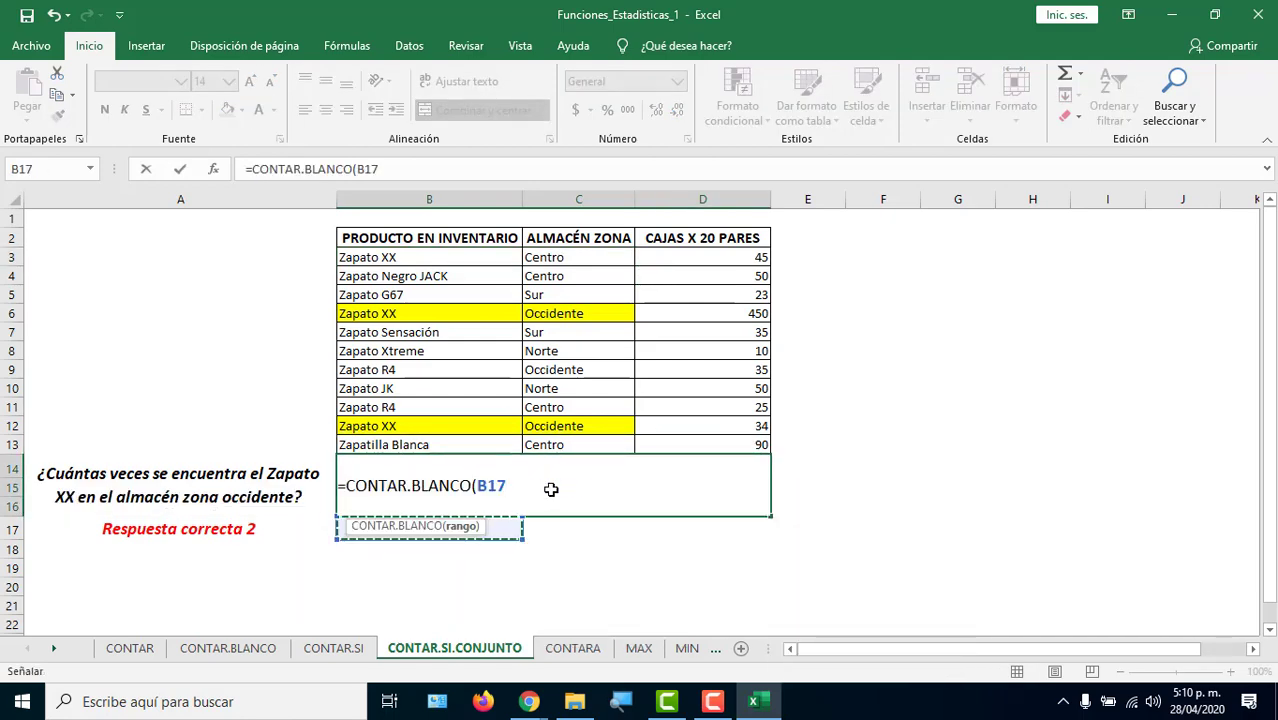
pyautogui.press('BackSpace')
pyautogui.press('BackSpace')
pyautogui.press('BackSpace')
pyautogui.press('BackSpace')
pyautogui.press('BackSpace')
pyautogui.press('BackSpace')
pyautogui.press('BackSpace')
pyautogui.press('BackSpace')
pyautogui.press('BackSpace')
pyautogui.press('BackSpace')
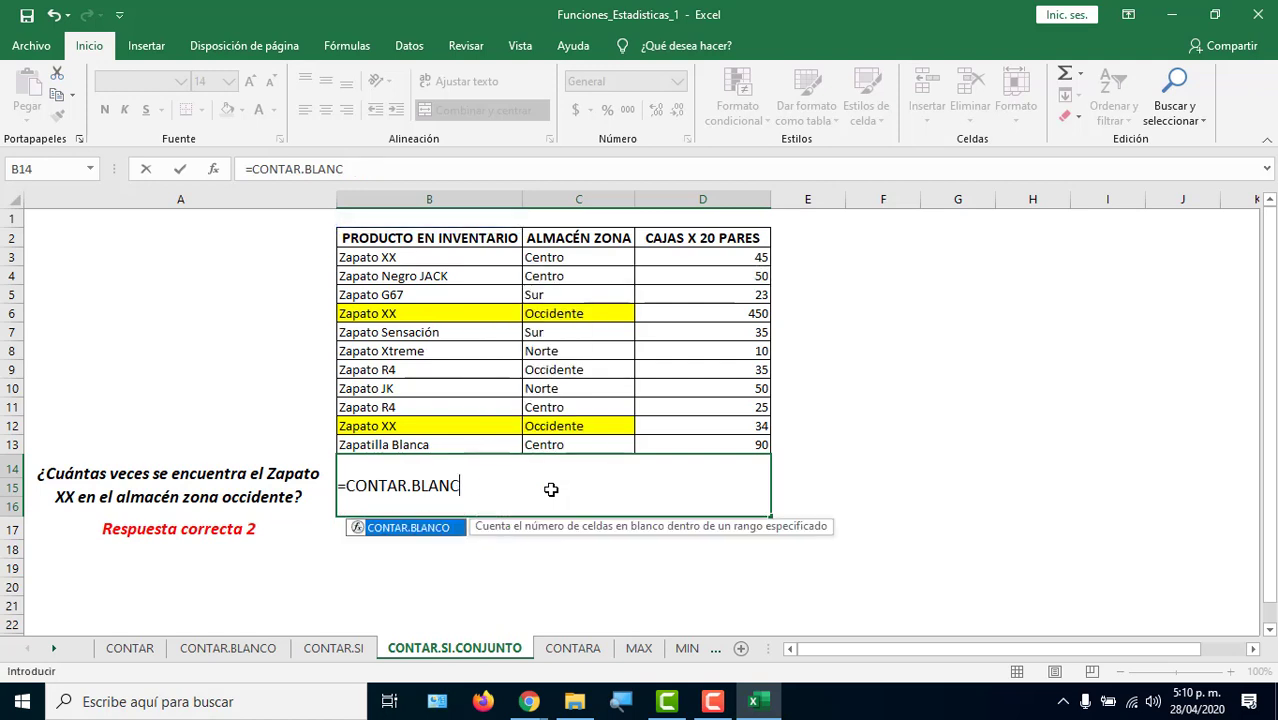
pyautogui.write('si')
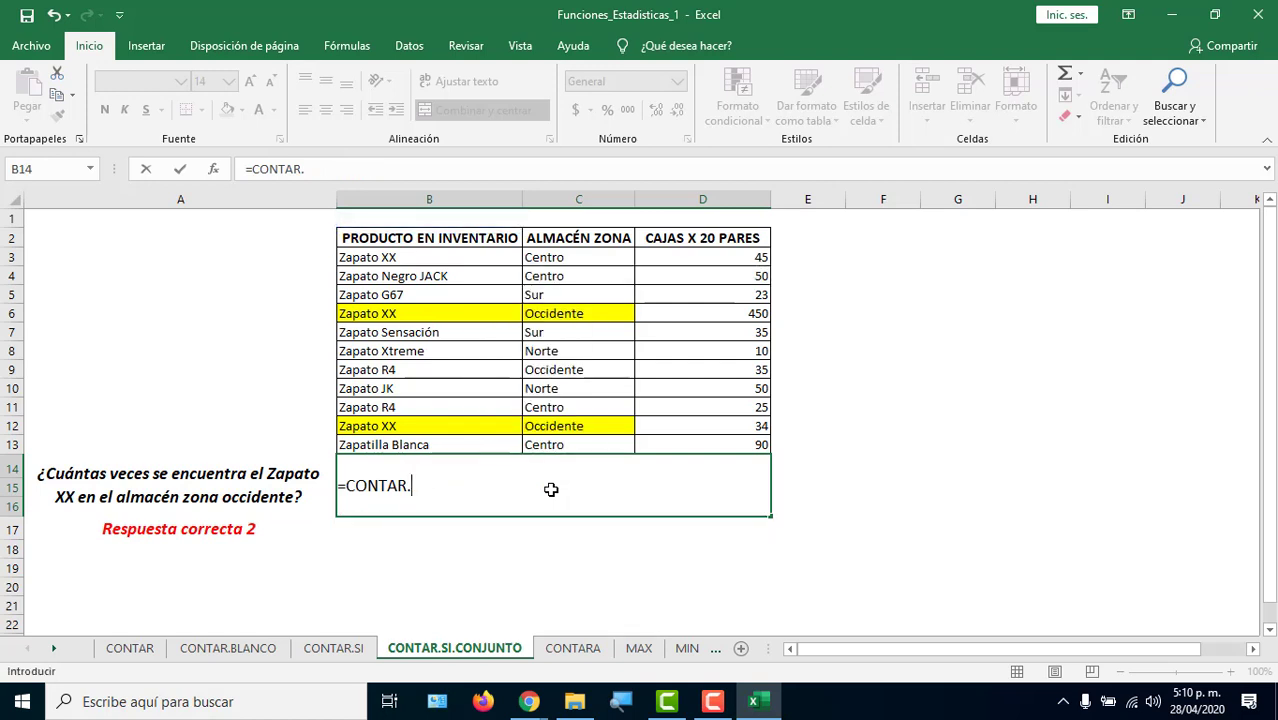
pyautogui.press('Down')
pyautogui.press('Tab')
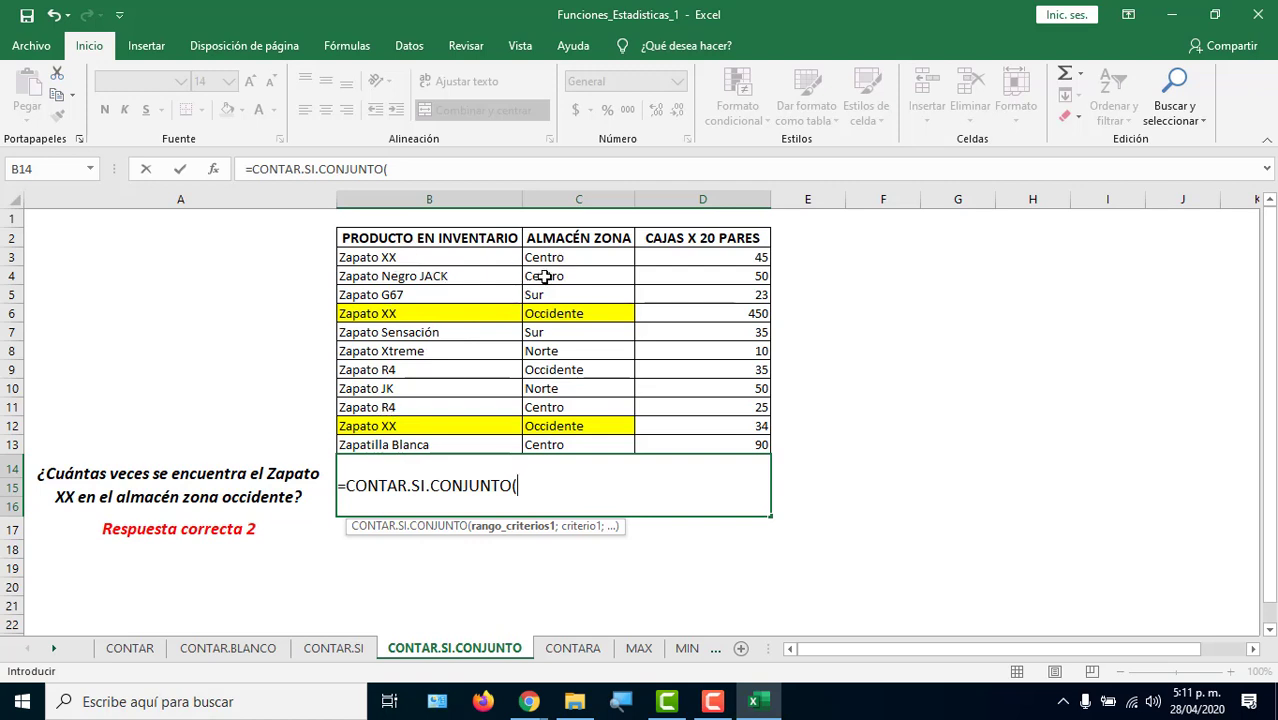
# Set the formula's first criteria range to C3:C13 and its first criterion to "zapato xx".
pyautogui.moveTo(564, 258); pyautogui.dragTo(563, 448)
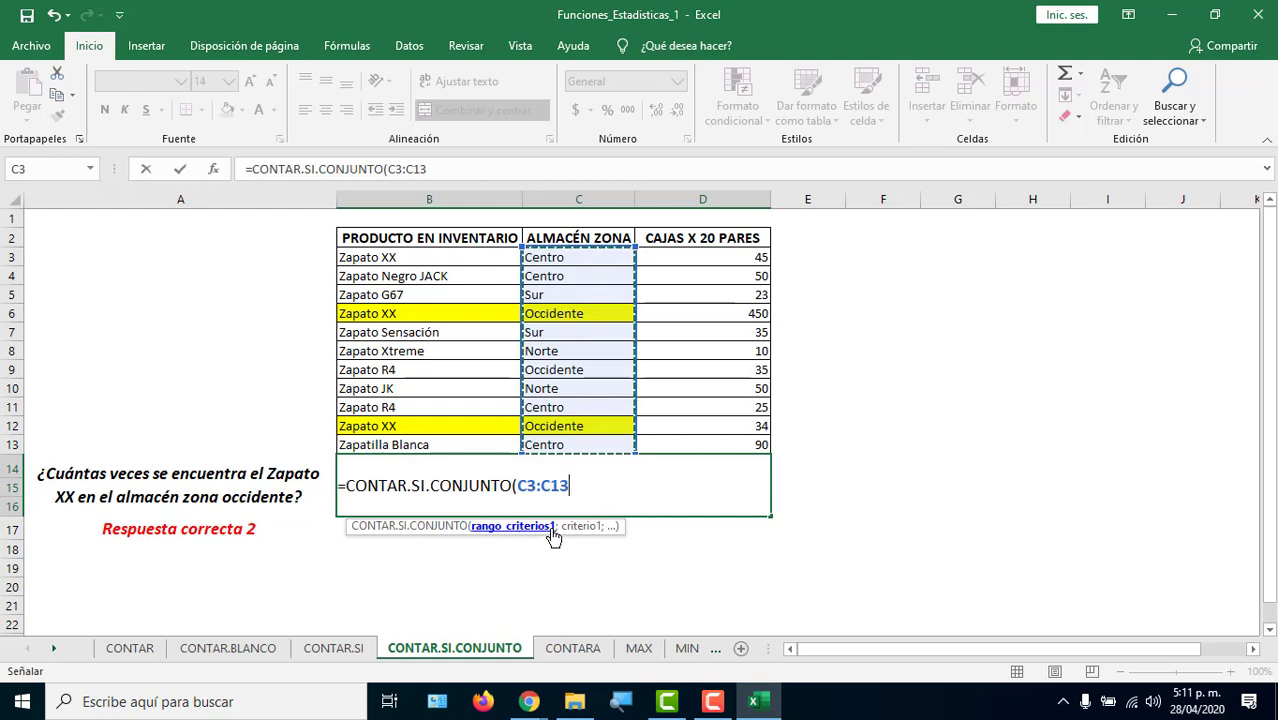
pyautogui.write(';')
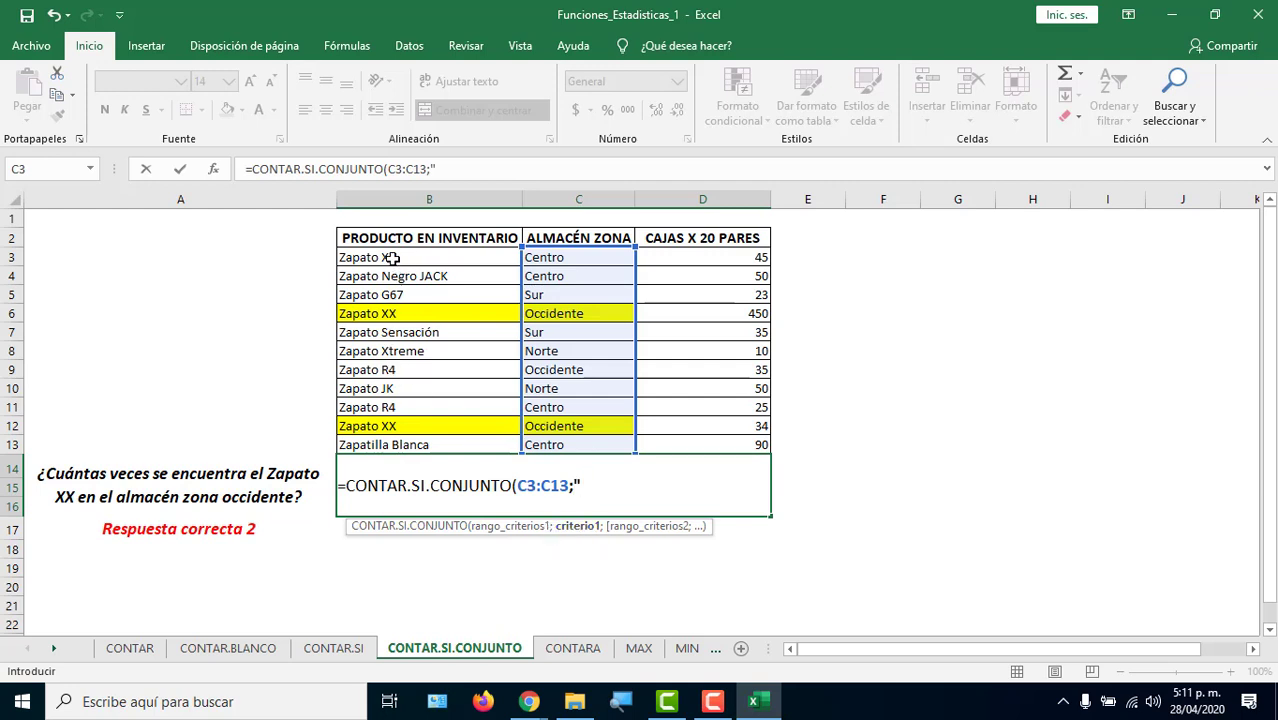
pyautogui.write('"zapata')
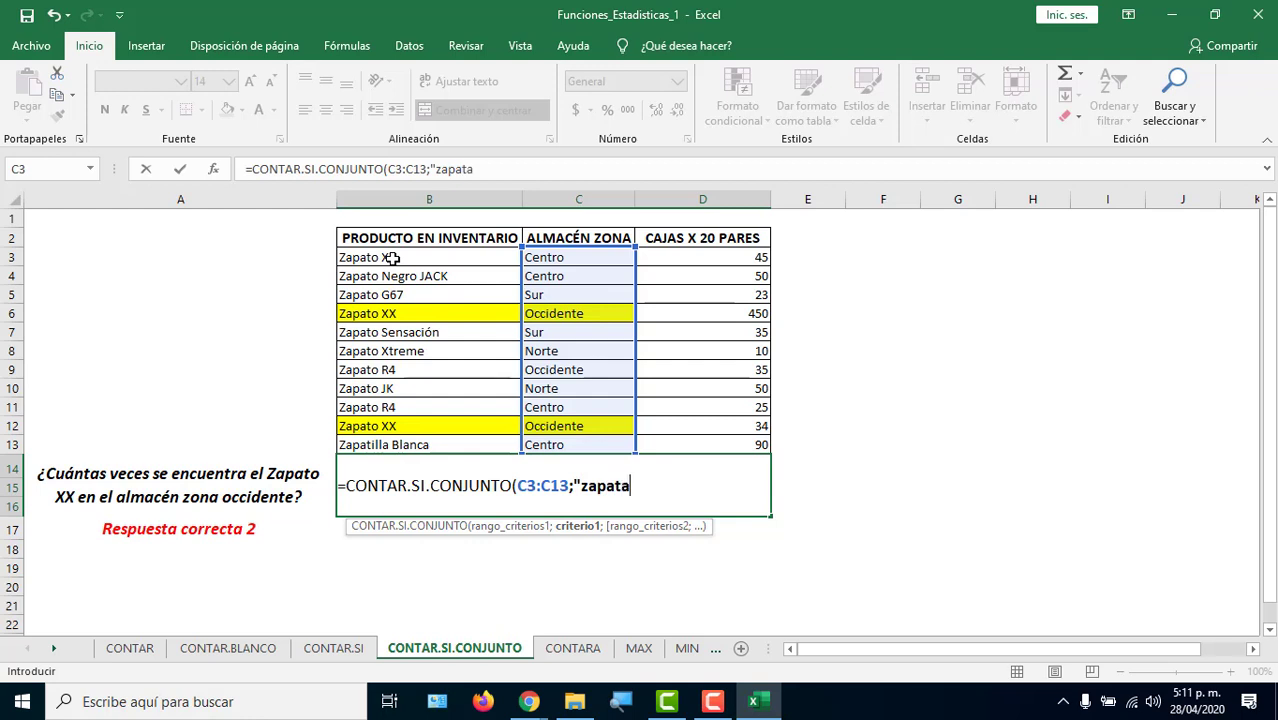
pyautogui.press('BackSpace')
pyautogui.write('o xx')
pyautogui.moveTo(518, 487); pyautogui.dragTo(568, 487)
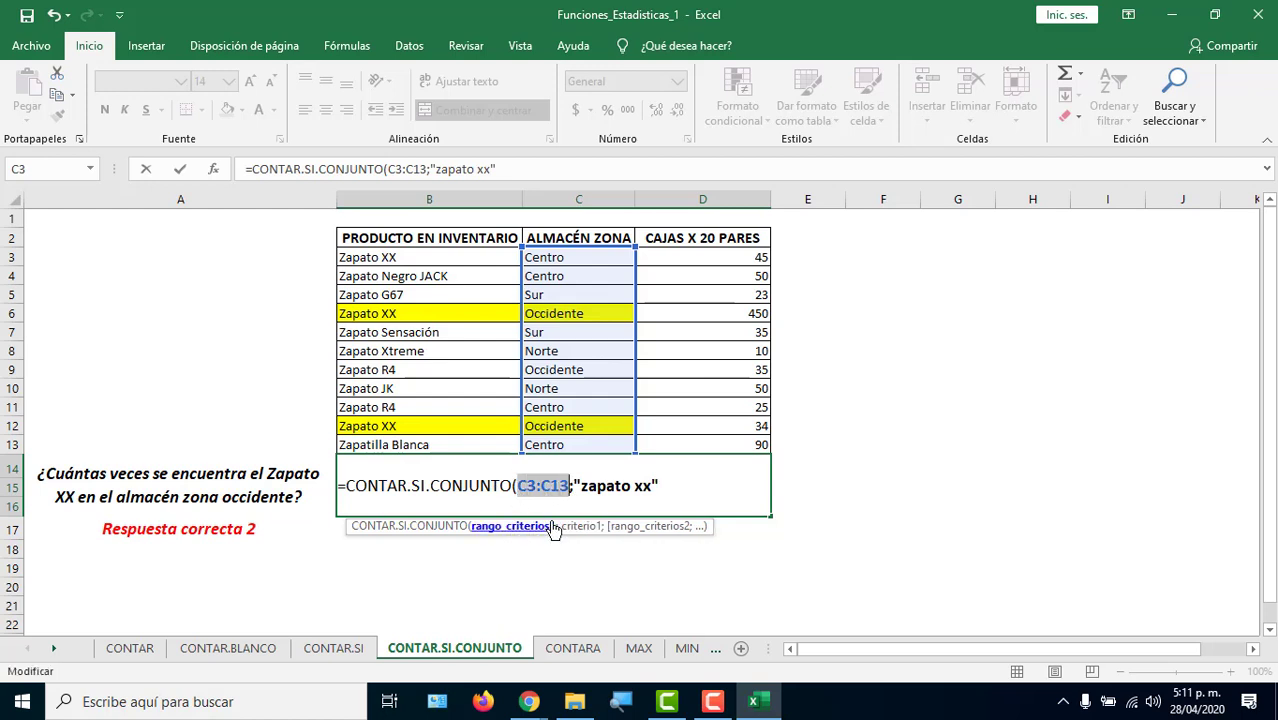
pyautogui.moveTo(576, 486); pyautogui.dragTo(658, 487)
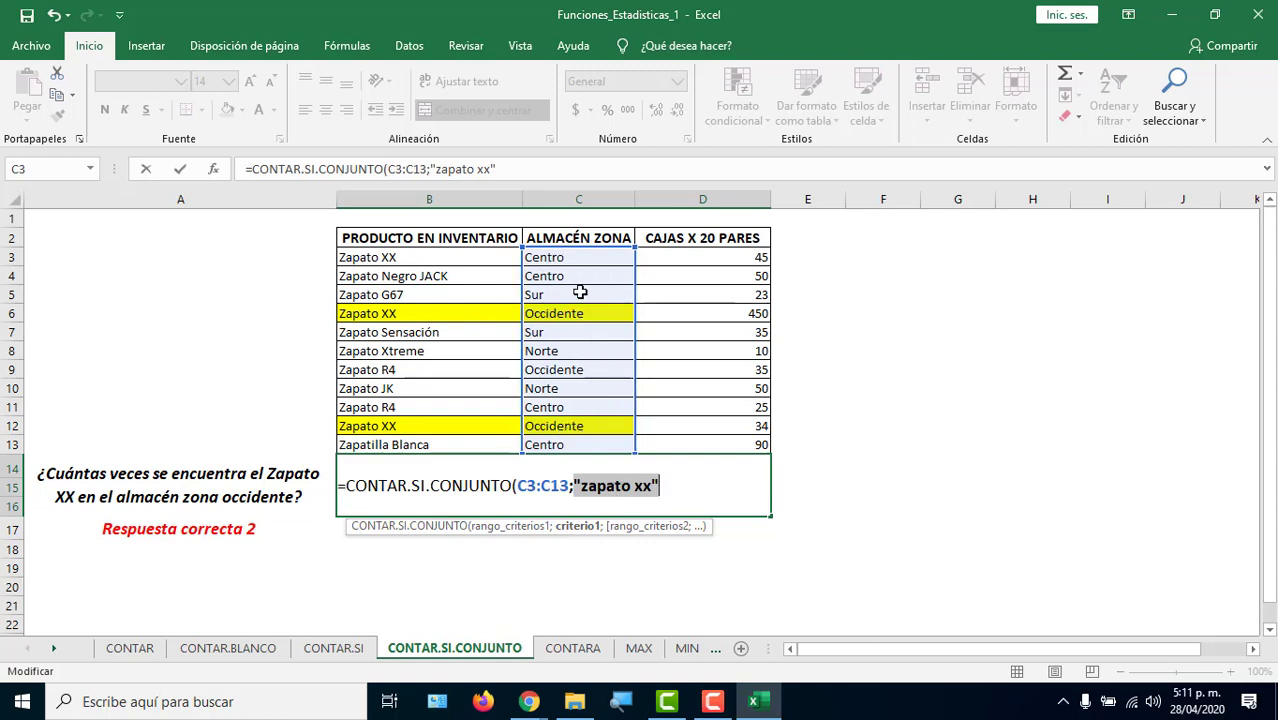
# Replace the first criterion in the B14 formula with "occidente".
pyautogui.click(598, 487)
pyautogui.moveTo(580, 487); pyautogui.dragTo(652, 487)
pyautogui.write('occidente"')
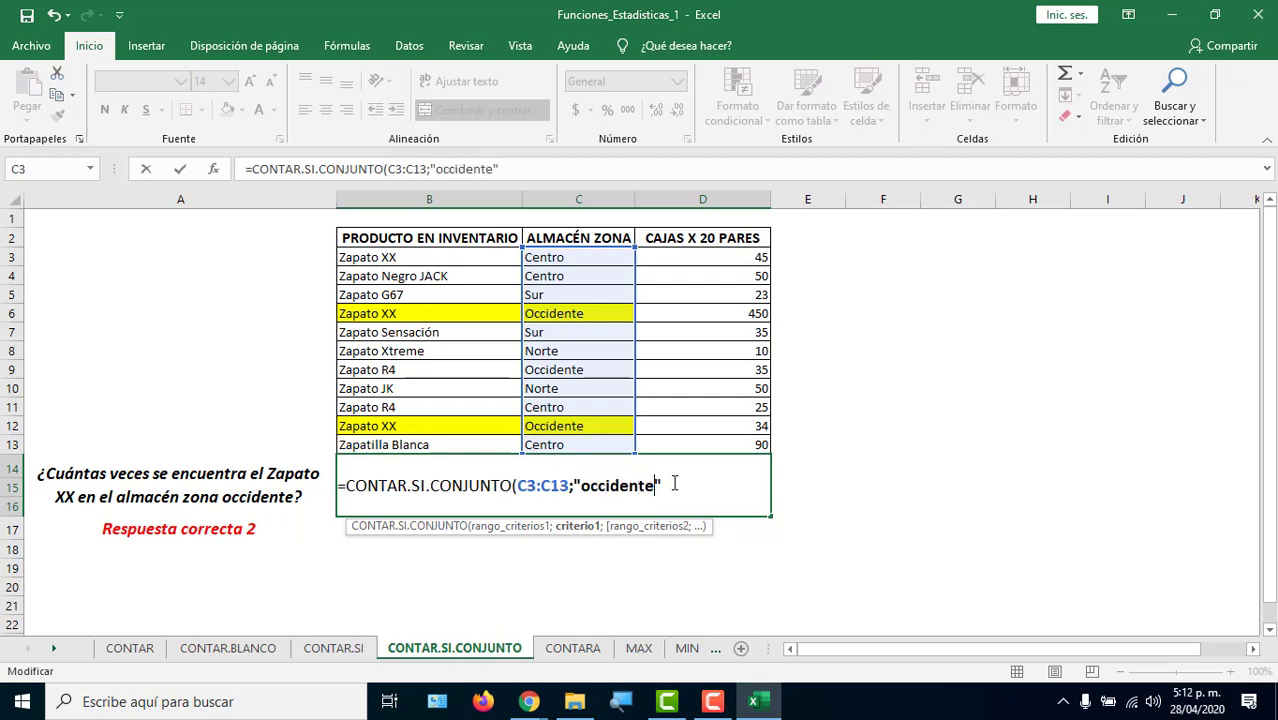
# Add B3:B13 as the second criteria range with the criterion "zapato xx", close the parenthesis and enter the B14 formula.
pyautogui.write(';')
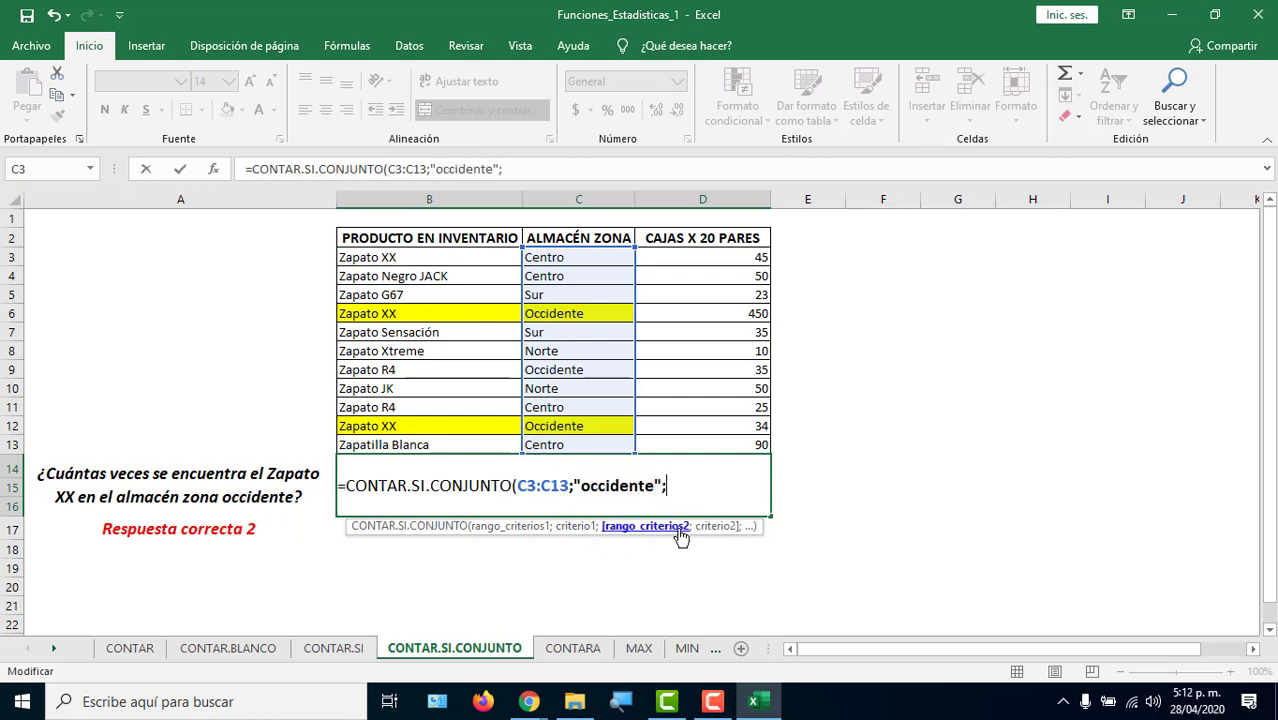
pyautogui.moveTo(430, 260); pyautogui.dragTo(437, 444)
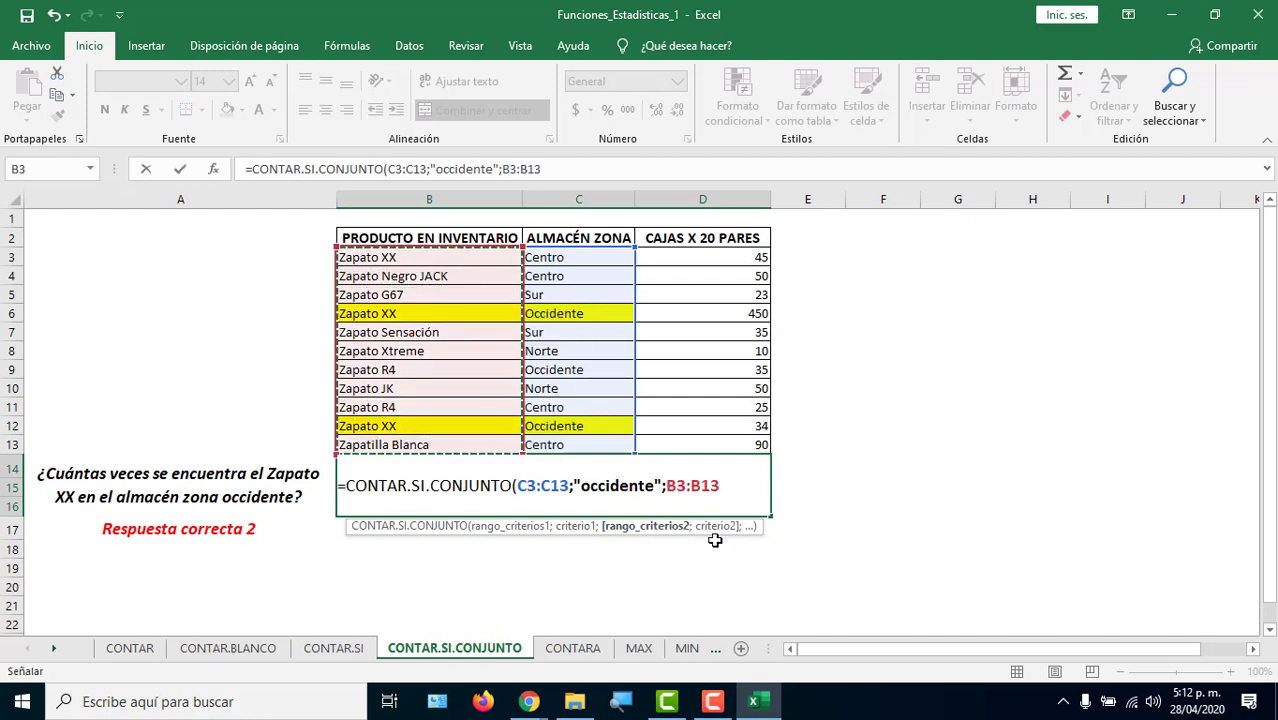
pyautogui.write(';"')
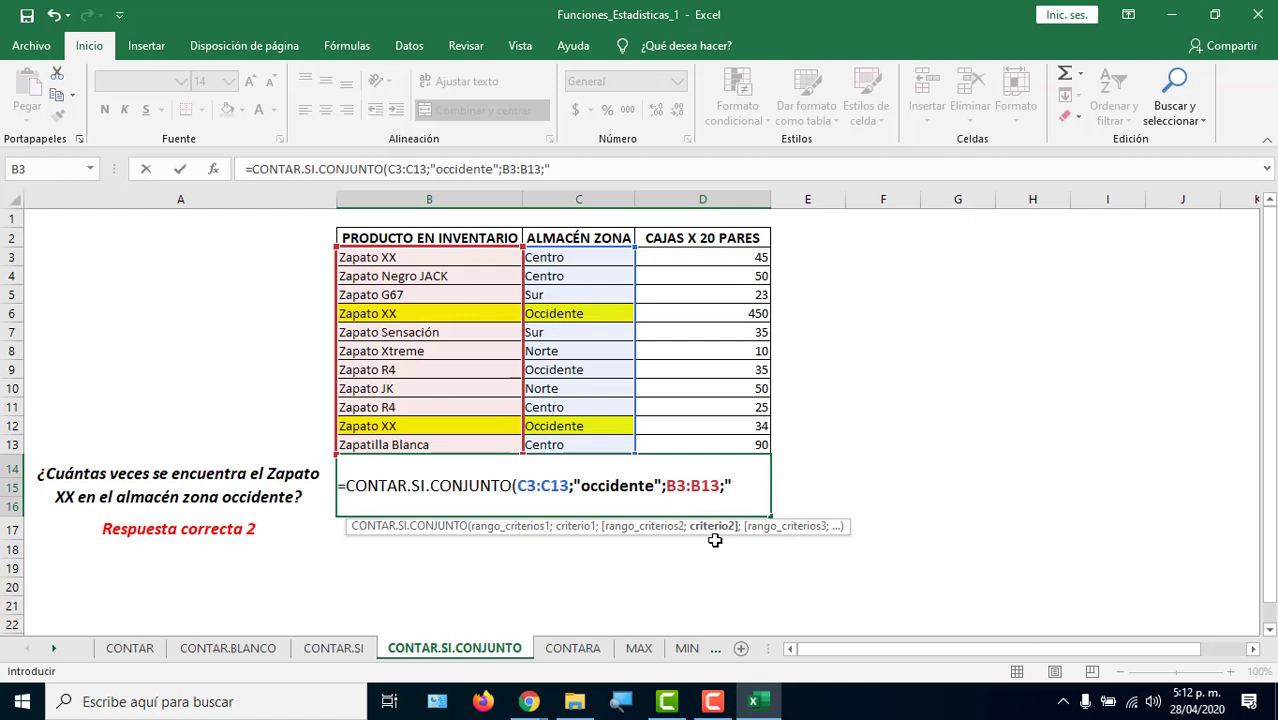
pyautogui.write('zapato')
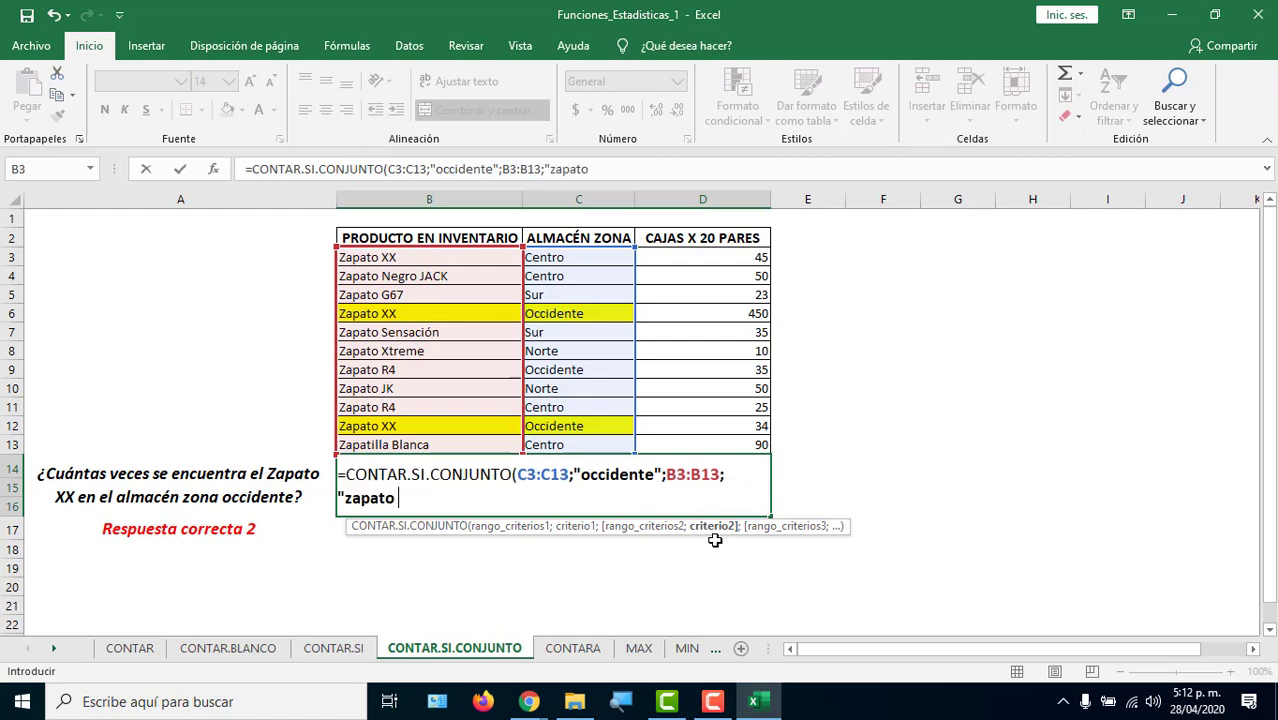
pyautogui.write(' xx")')
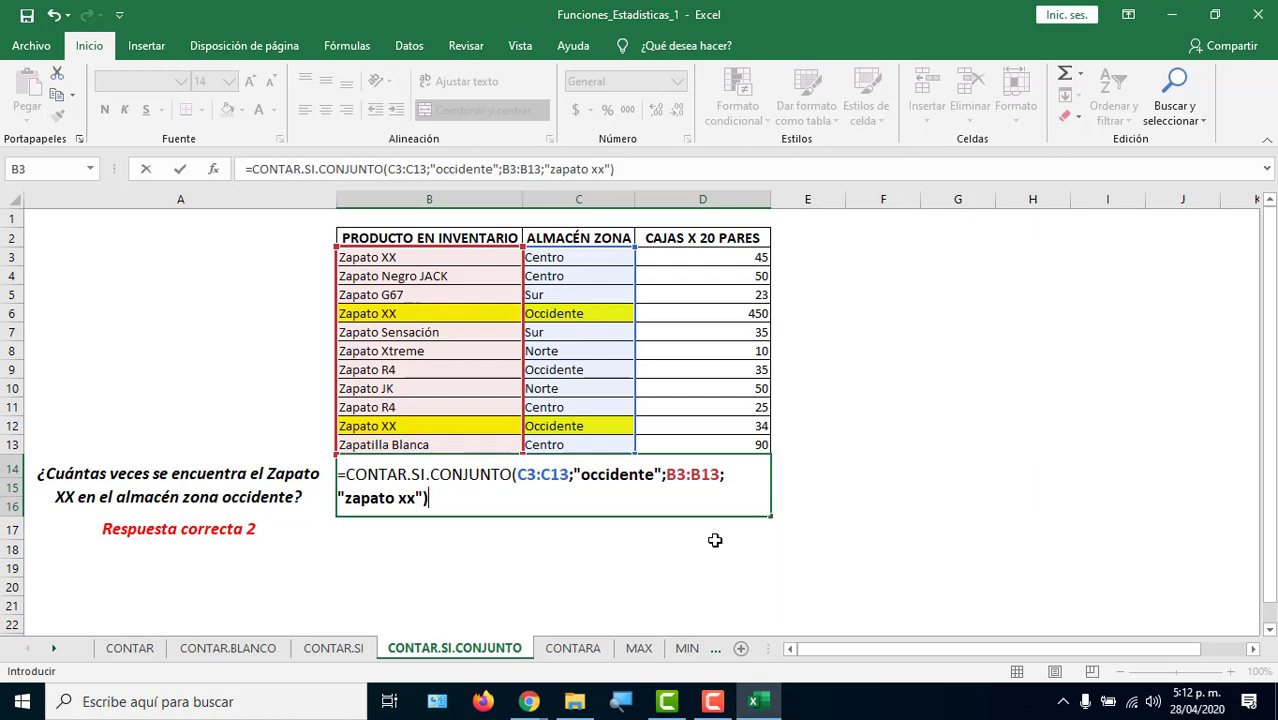
pyautogui.press('Return')
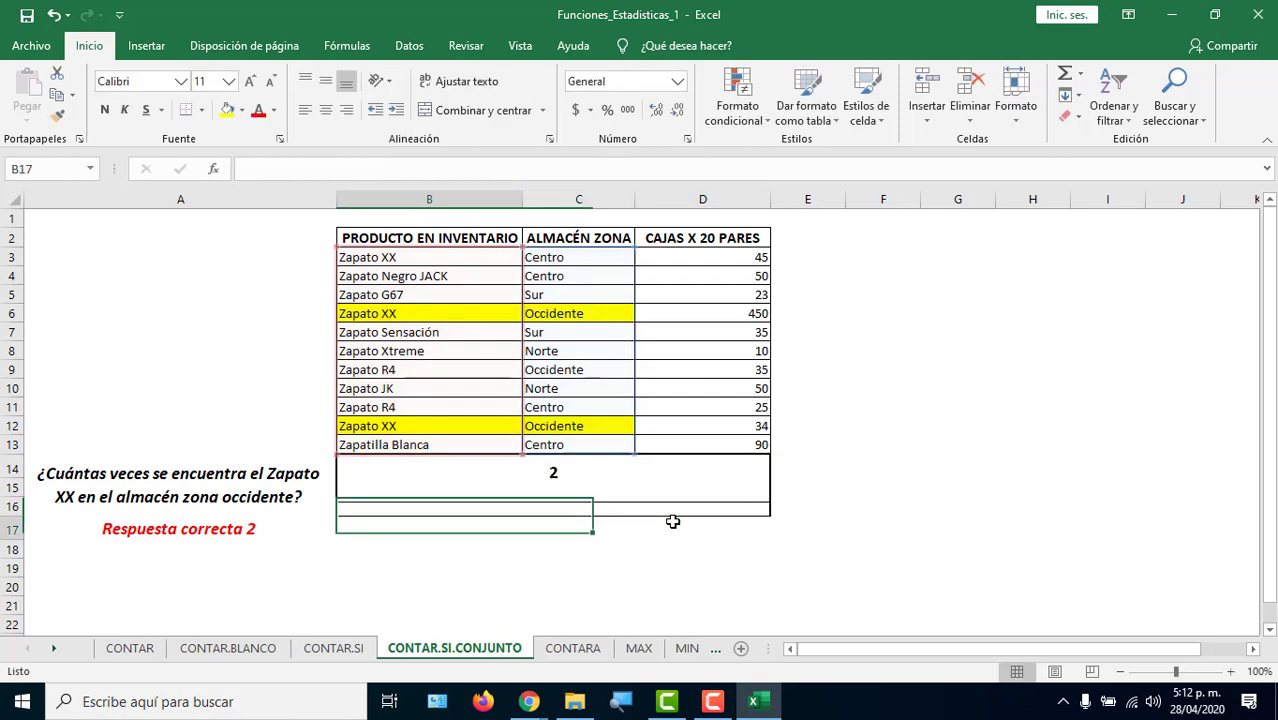
# Reorder the B14 formula so B3:B13 with "zapato xx" comes first and C3:C13 with "occidente" second, removing the extra semicolon.
pyautogui.doubleClick(593, 490)
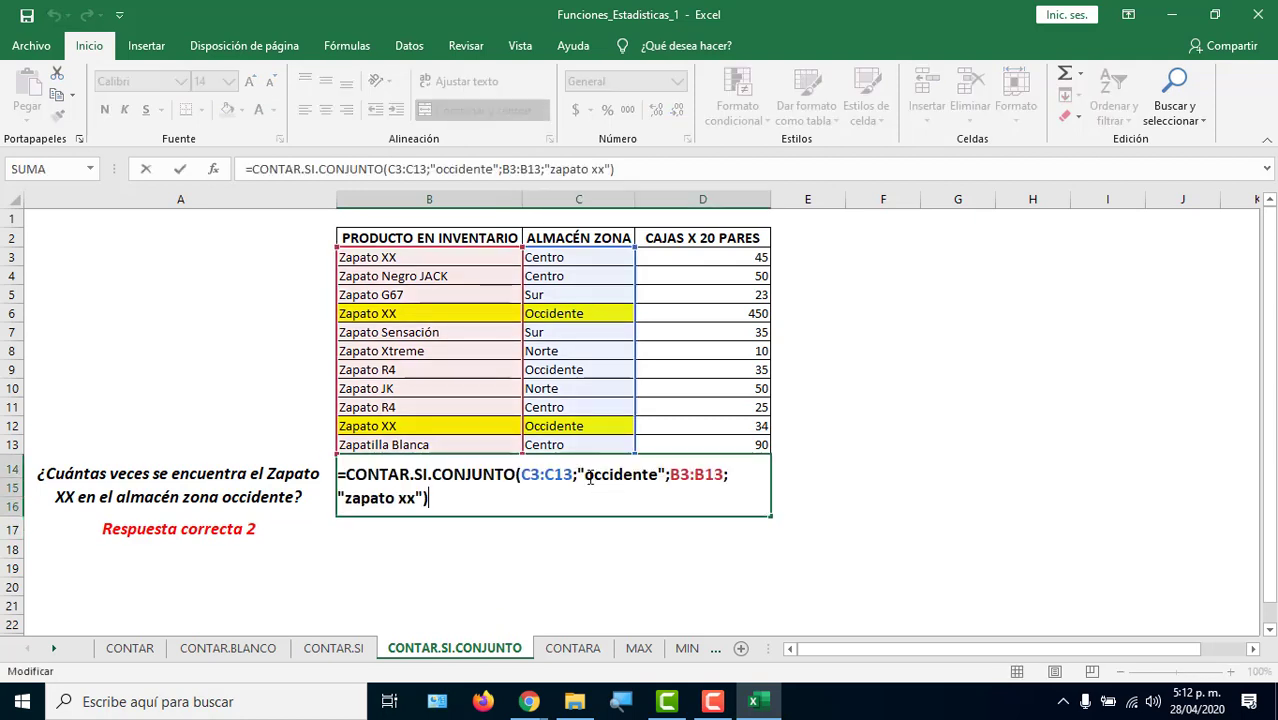
pyautogui.doubleClick(680, 490)
pyautogui.moveTo(680, 490); pyautogui.dragTo(428, 497)
pyautogui.press('BackSpace')
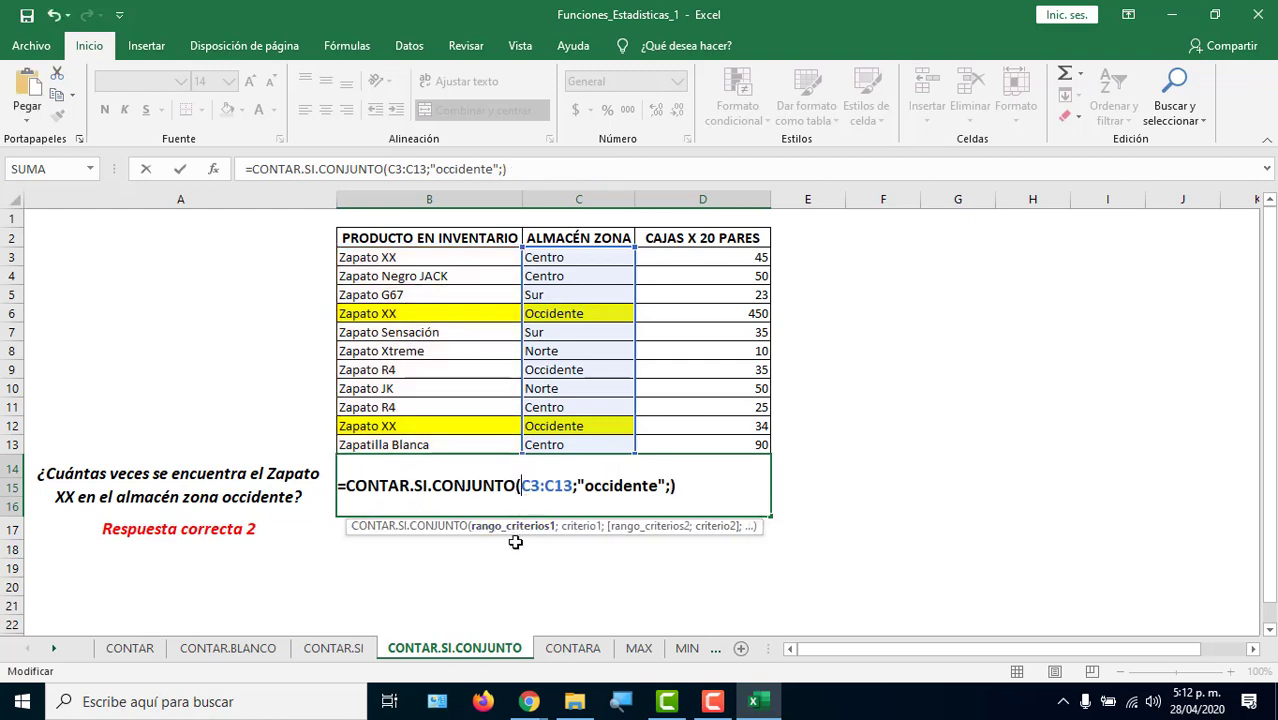
pyautogui.hotkey('ctrl', 'v')
pyautogui.write(';')
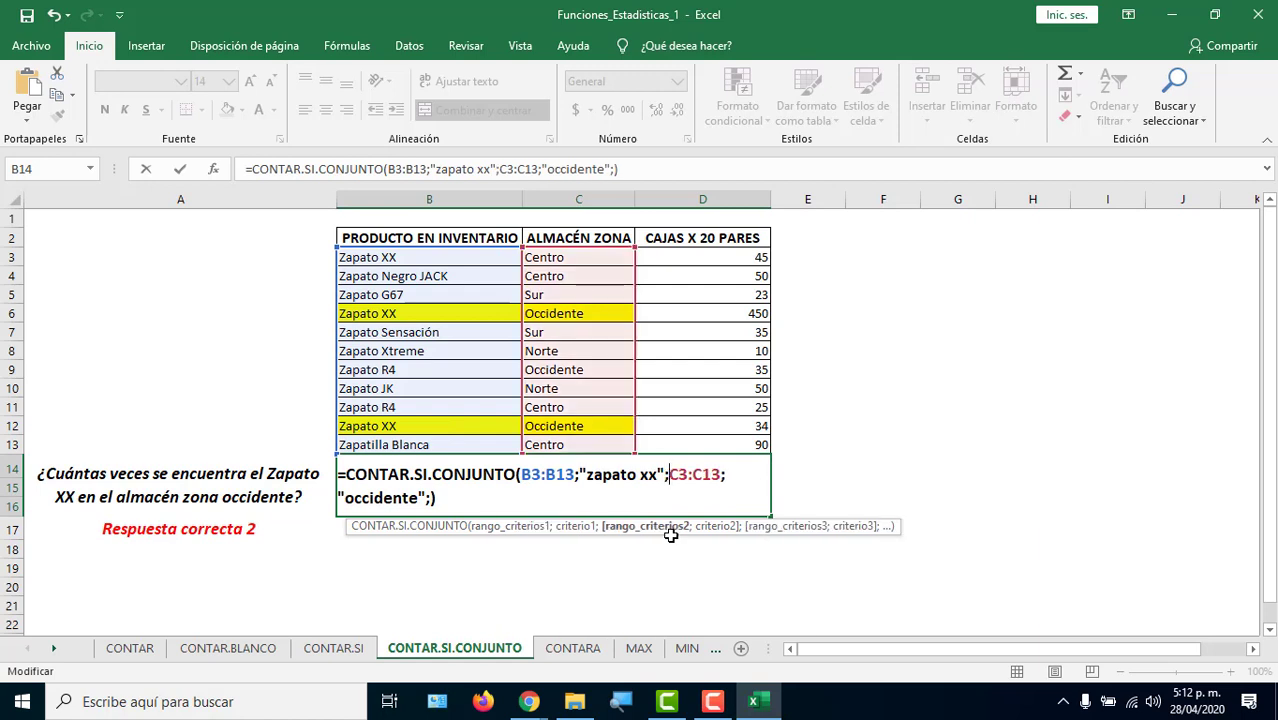
pyautogui.click(431, 498)
pyautogui.press('BackSpace')
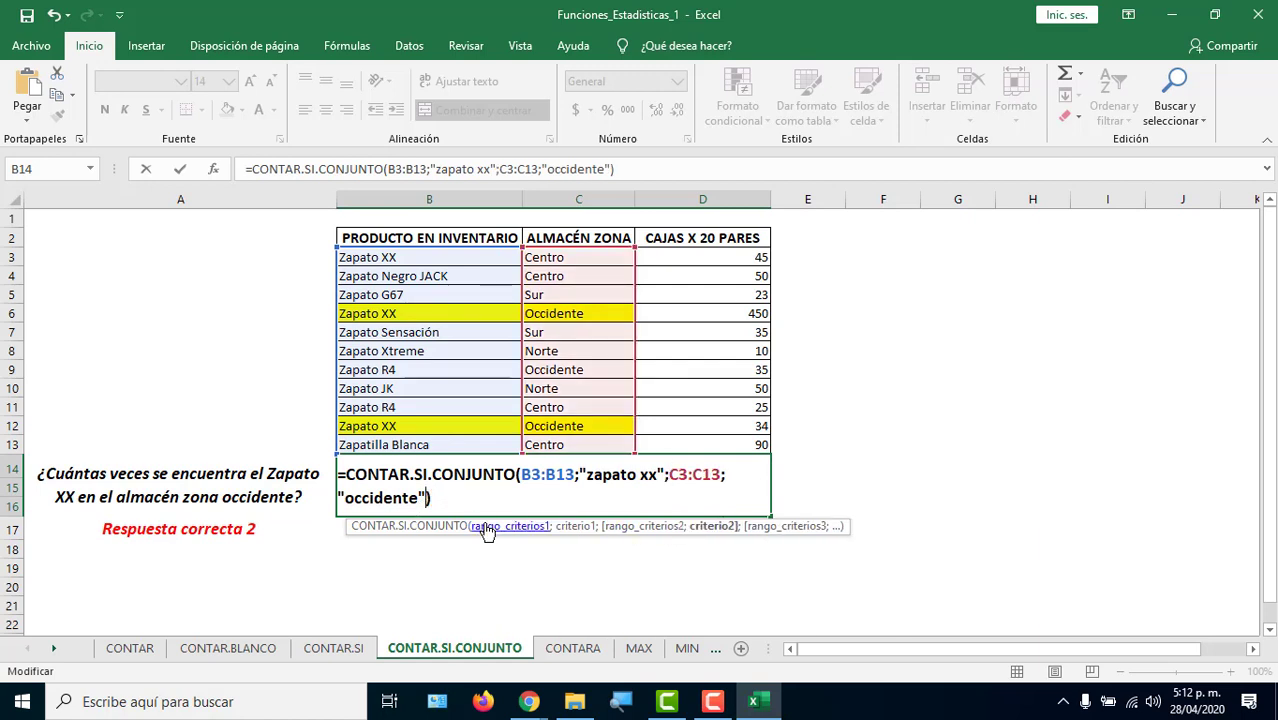
# Review each range and criterion of the reordered CONTAR.SI.CONJUNTO formula in B14 and enter it.
pyautogui.moveTo(521, 474); pyautogui.dragTo(576, 474)
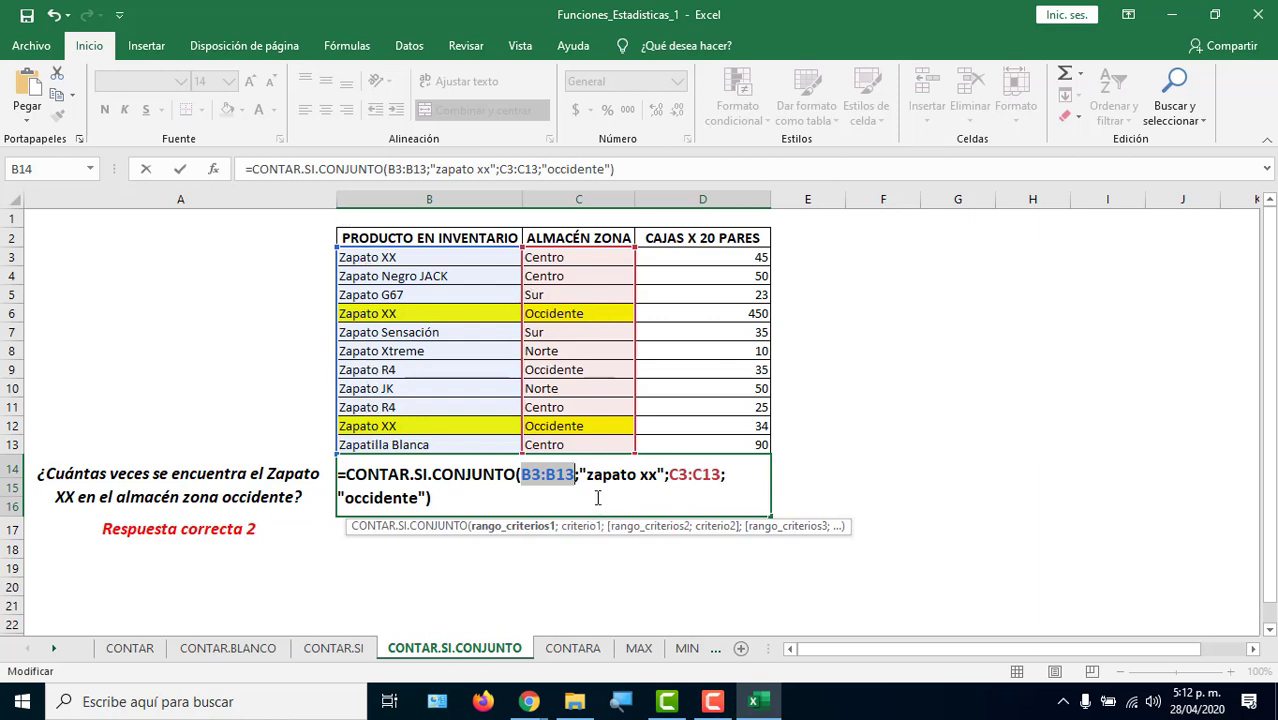
pyautogui.moveTo(587, 474); pyautogui.dragTo(657, 474)
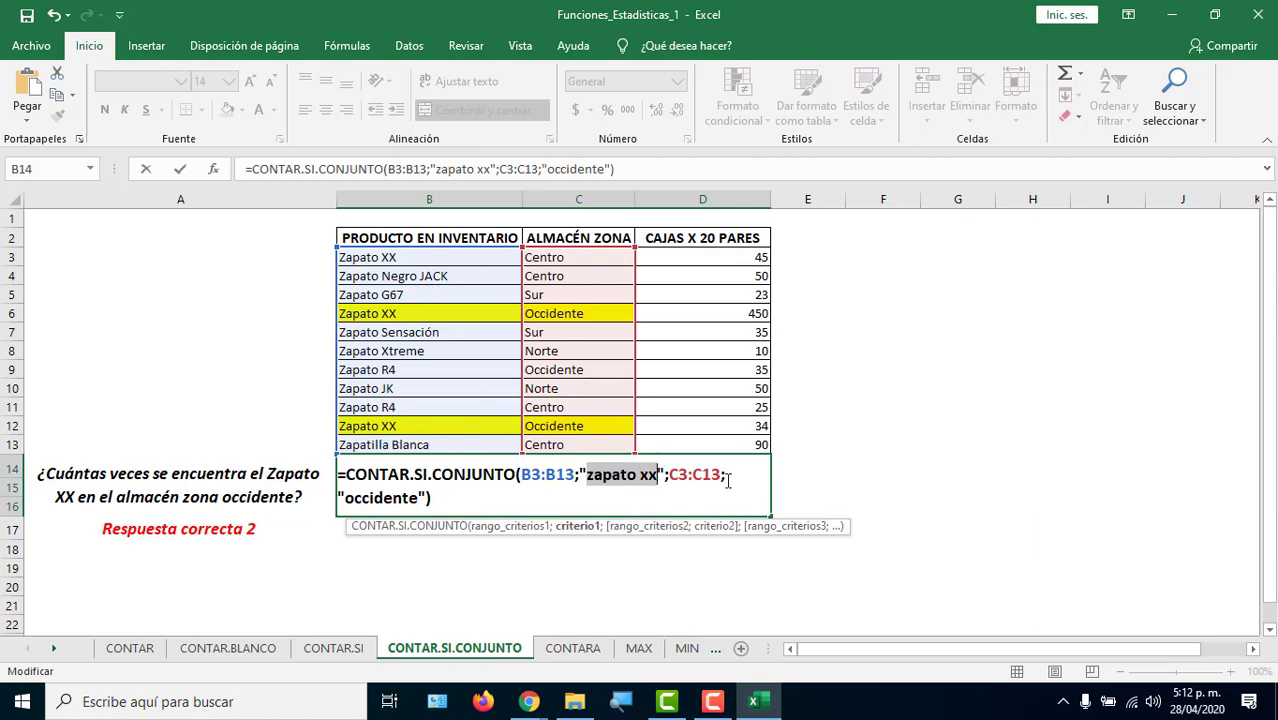
pyautogui.moveTo(669, 474); pyautogui.dragTo(721, 474)
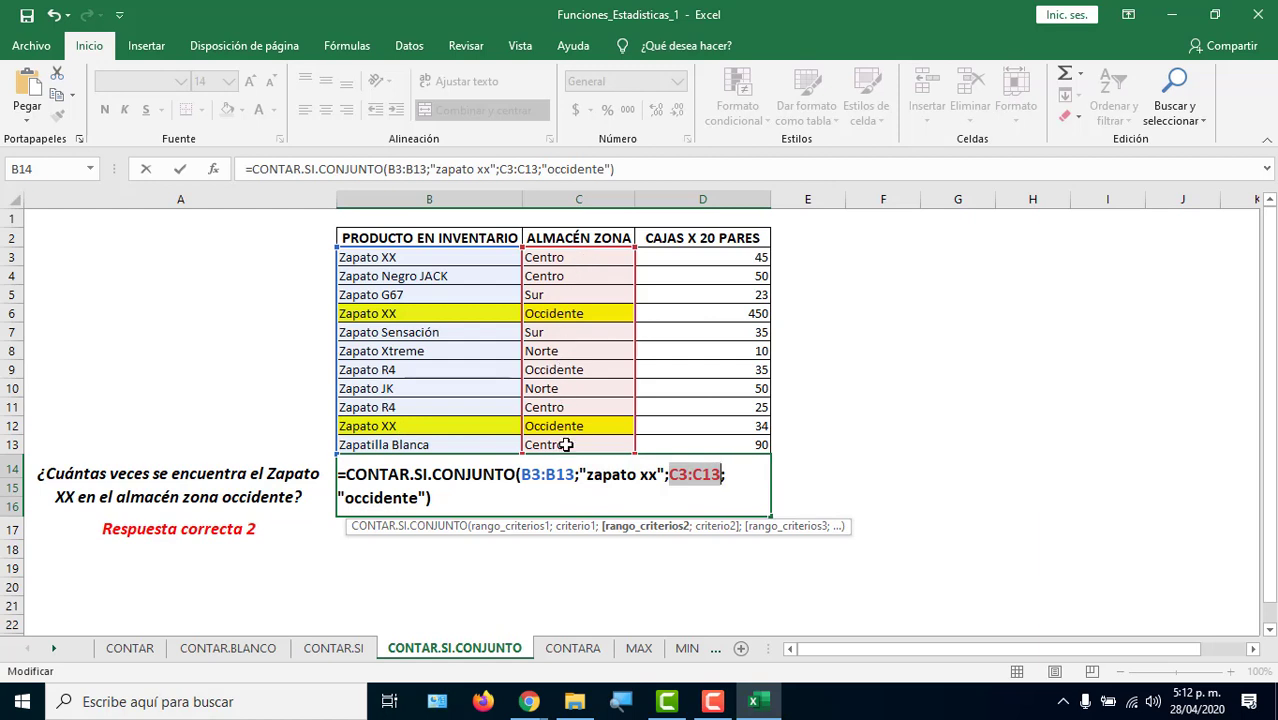
pyautogui.moveTo(345, 498); pyautogui.dragTo(418, 498)
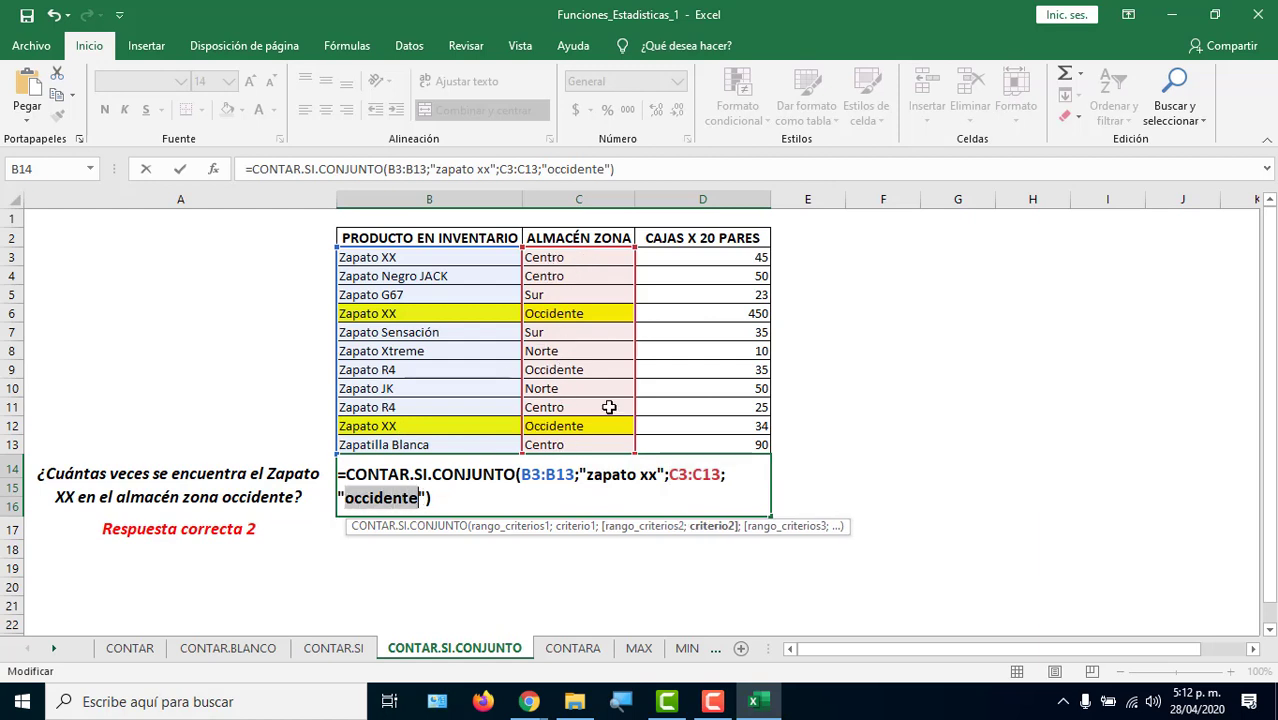
pyautogui.press('Return')
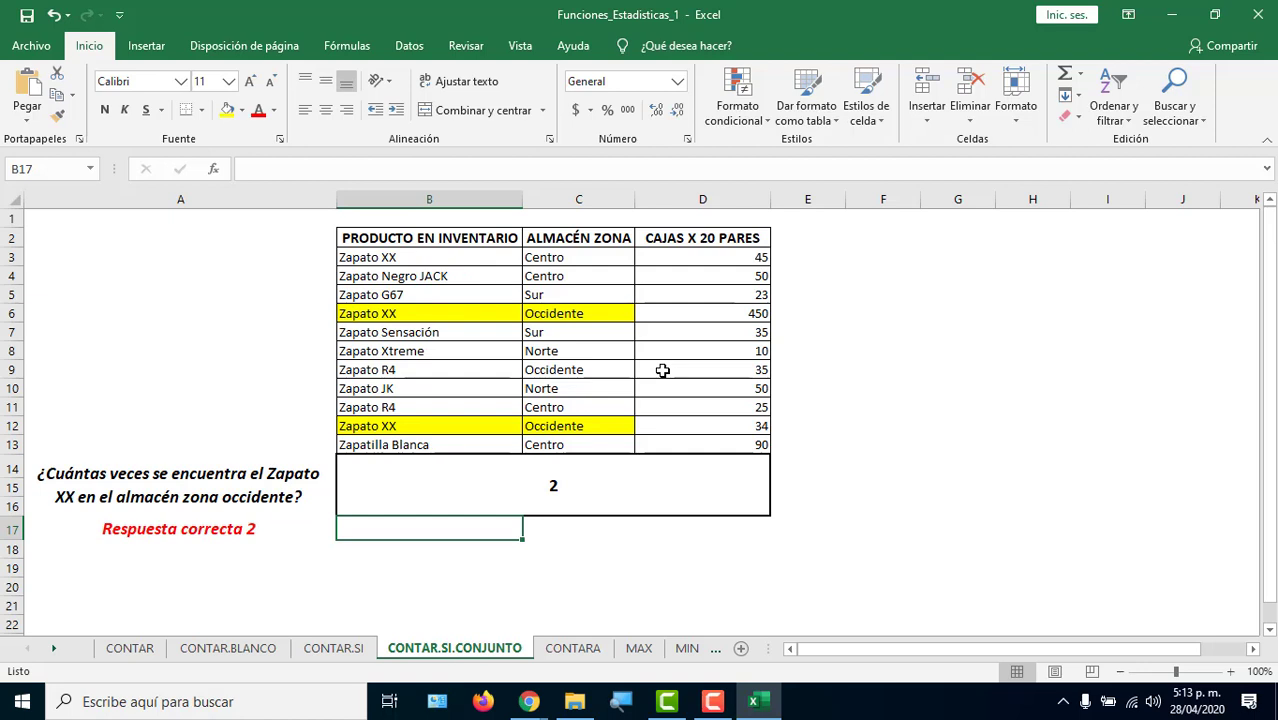
# Shorten the first criterion in the B14 formula to "xx" and enter it.
pyautogui.doubleClick(578, 490)
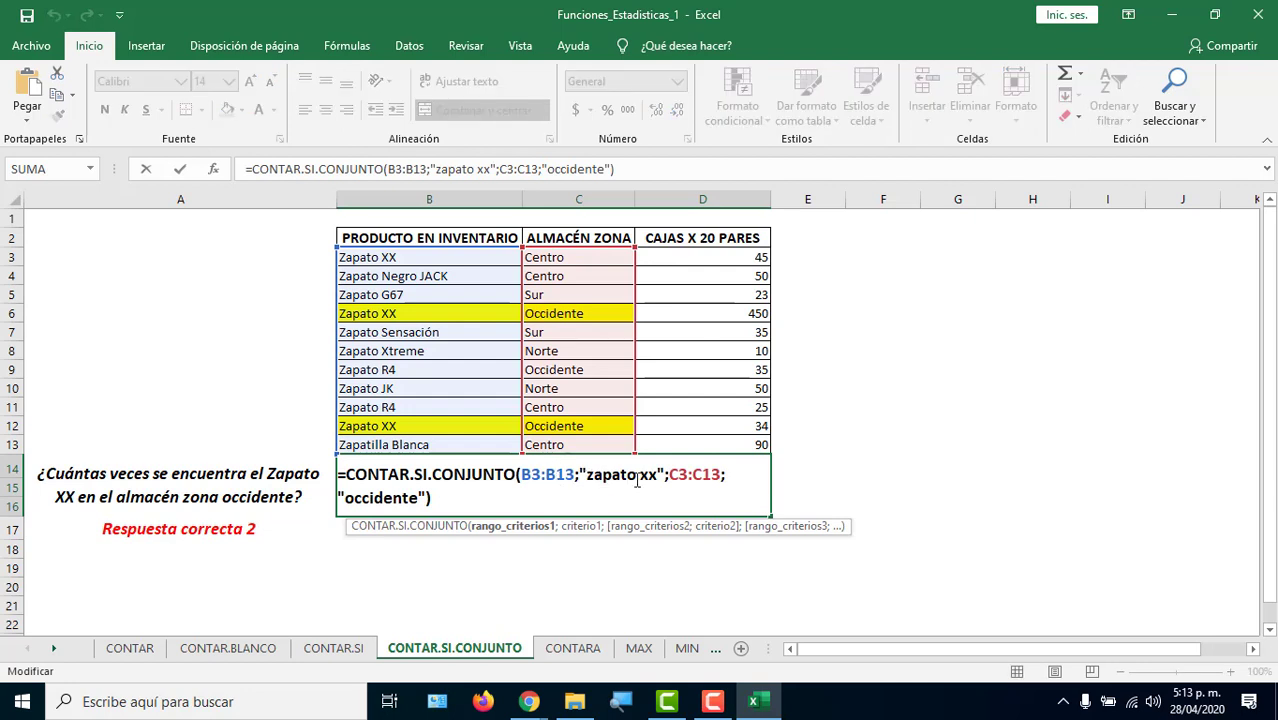
pyautogui.doubleClick(612, 475)
pyautogui.press('BackSpace')
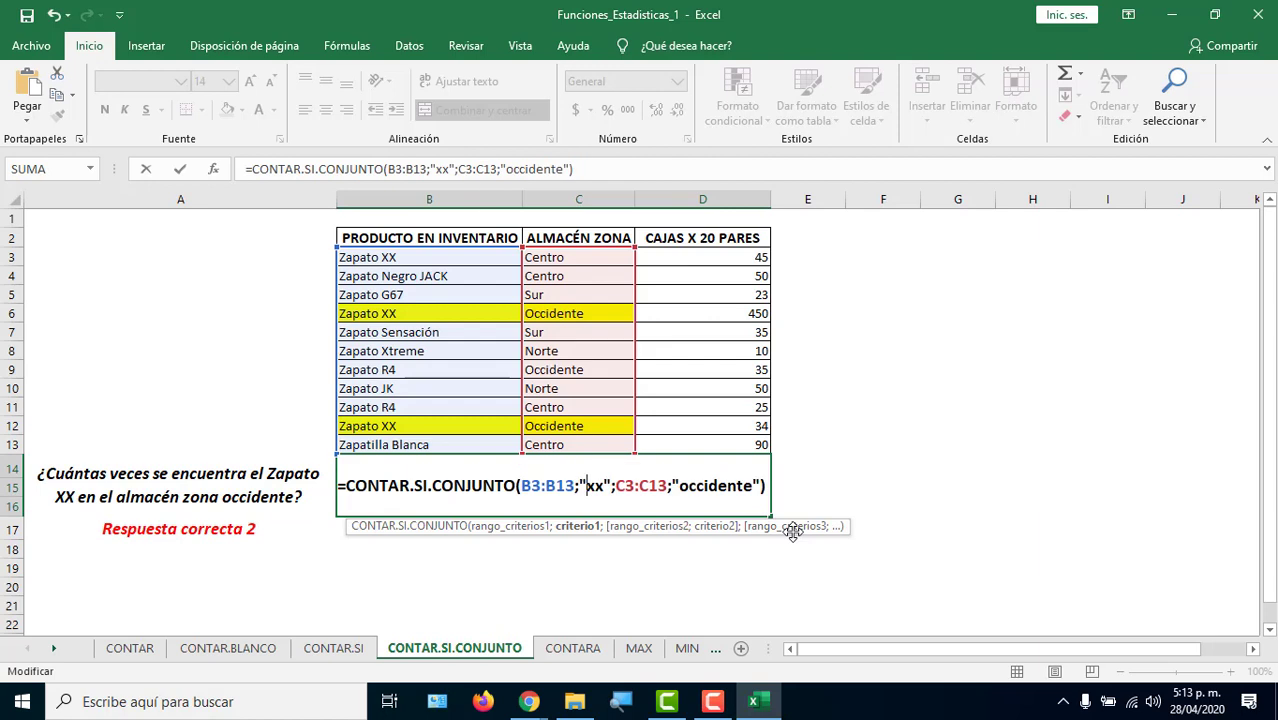
pyautogui.press('Return')
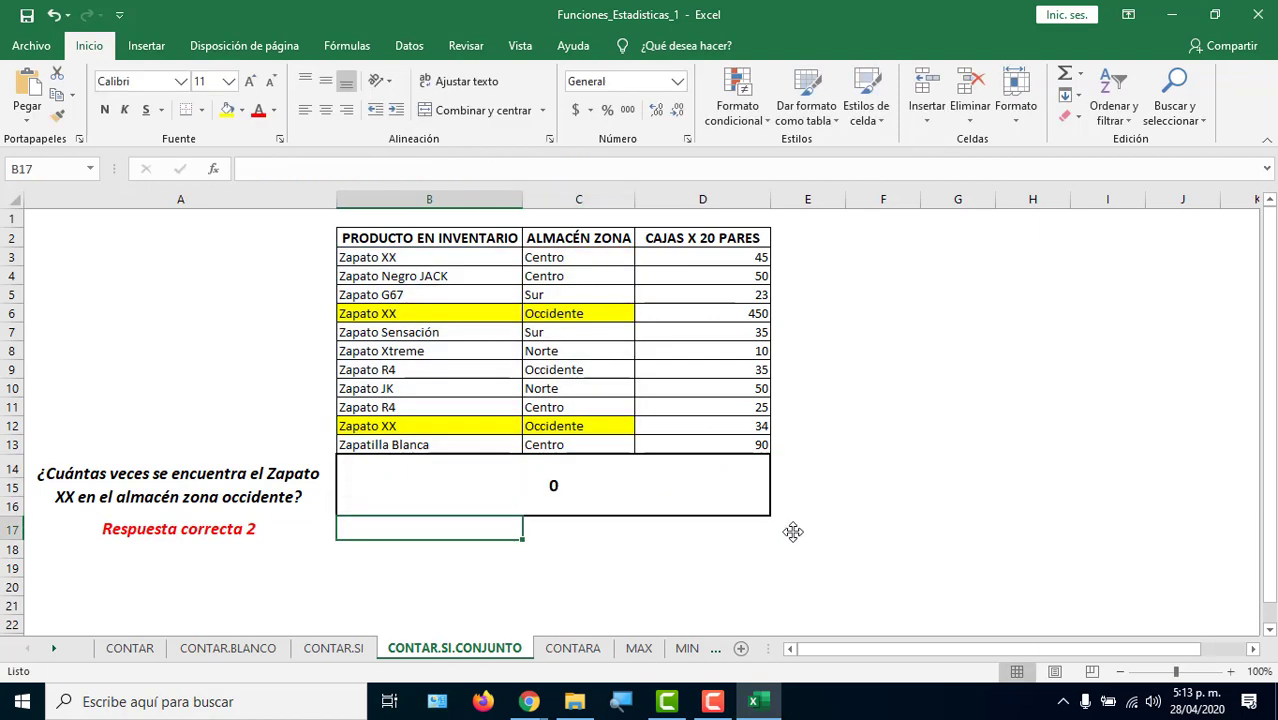
# Rewrite the first criterion in the B14 formula in capitals as "XX" and enter it.
pyautogui.doubleClick(473, 463)
pyautogui.click(604, 485)
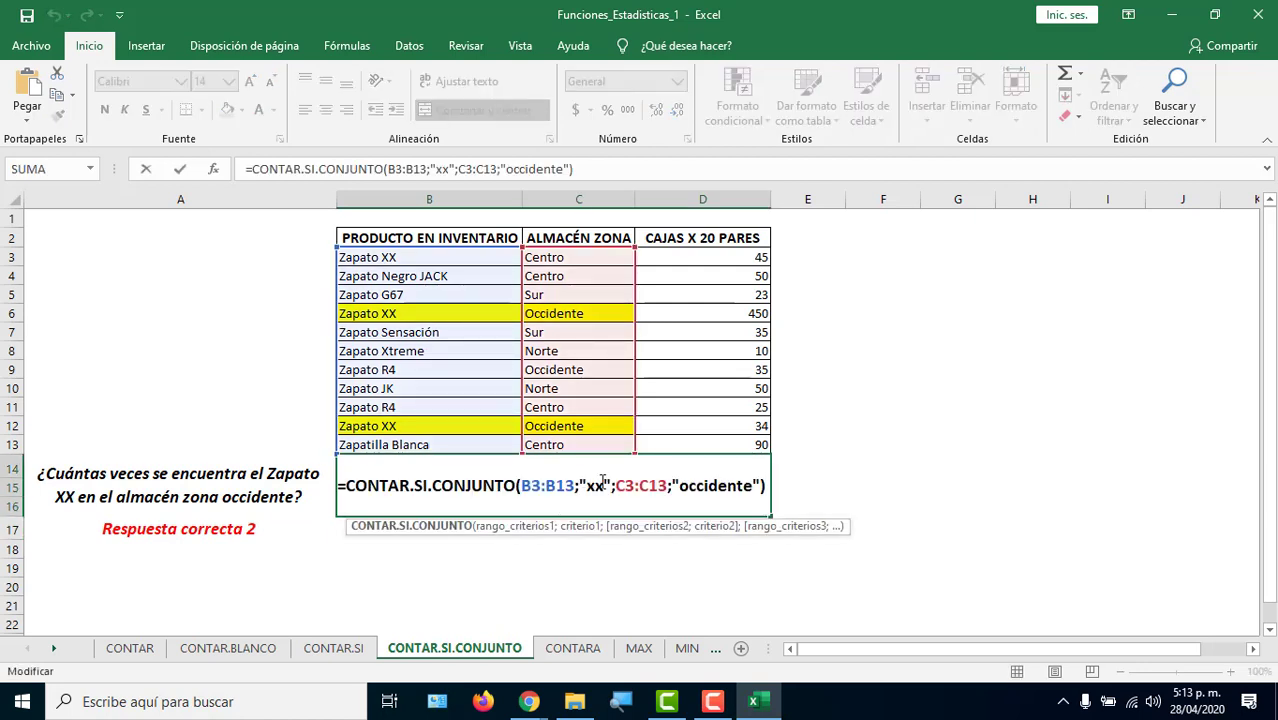
pyautogui.press('BackSpace')
pyautogui.press('BackSpace')
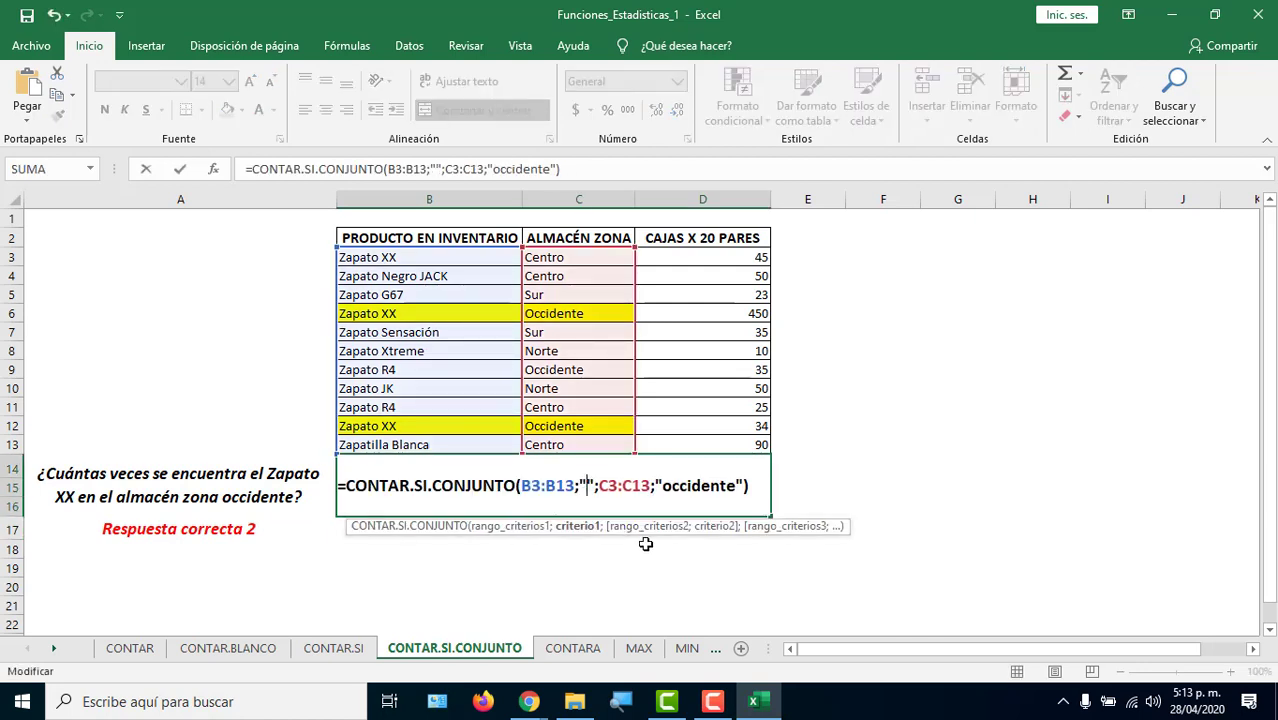
pyautogui.write('XX')
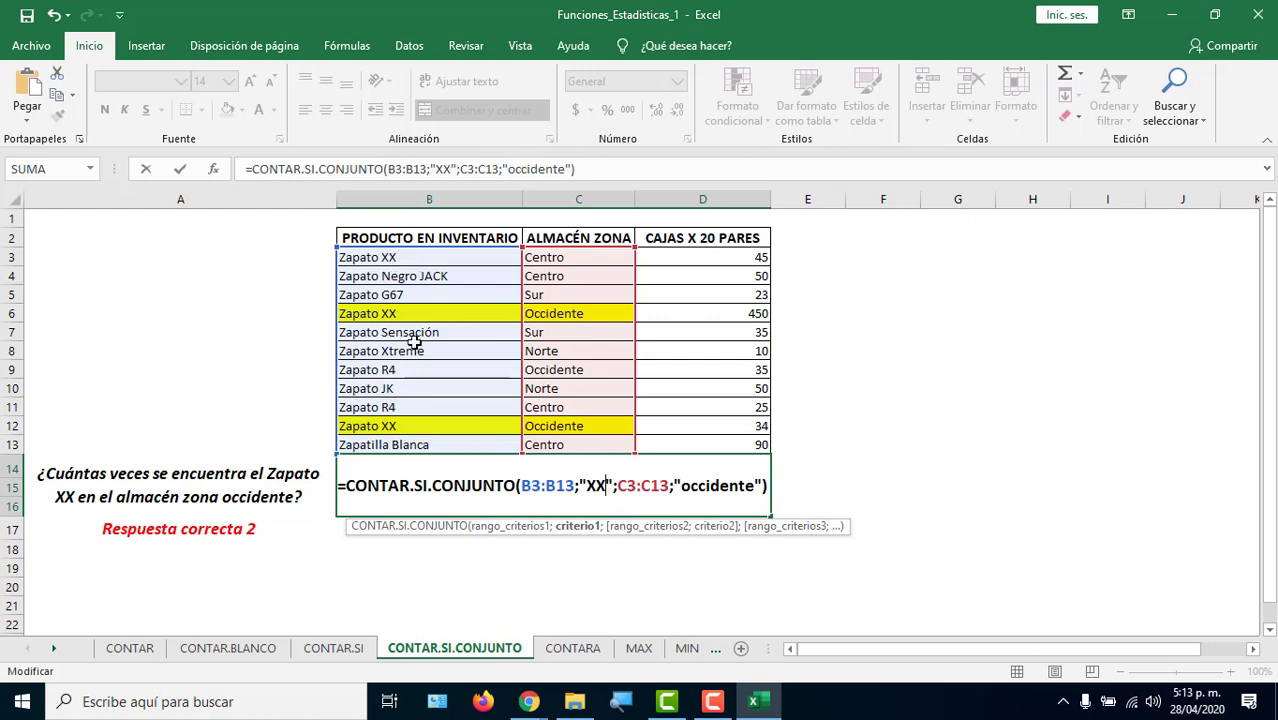
pyautogui.press('Return')
# Add an asterisk wildcard before the first criterion in B14, making it "*XX", and enter the formula.
pyautogui.click(502, 473)
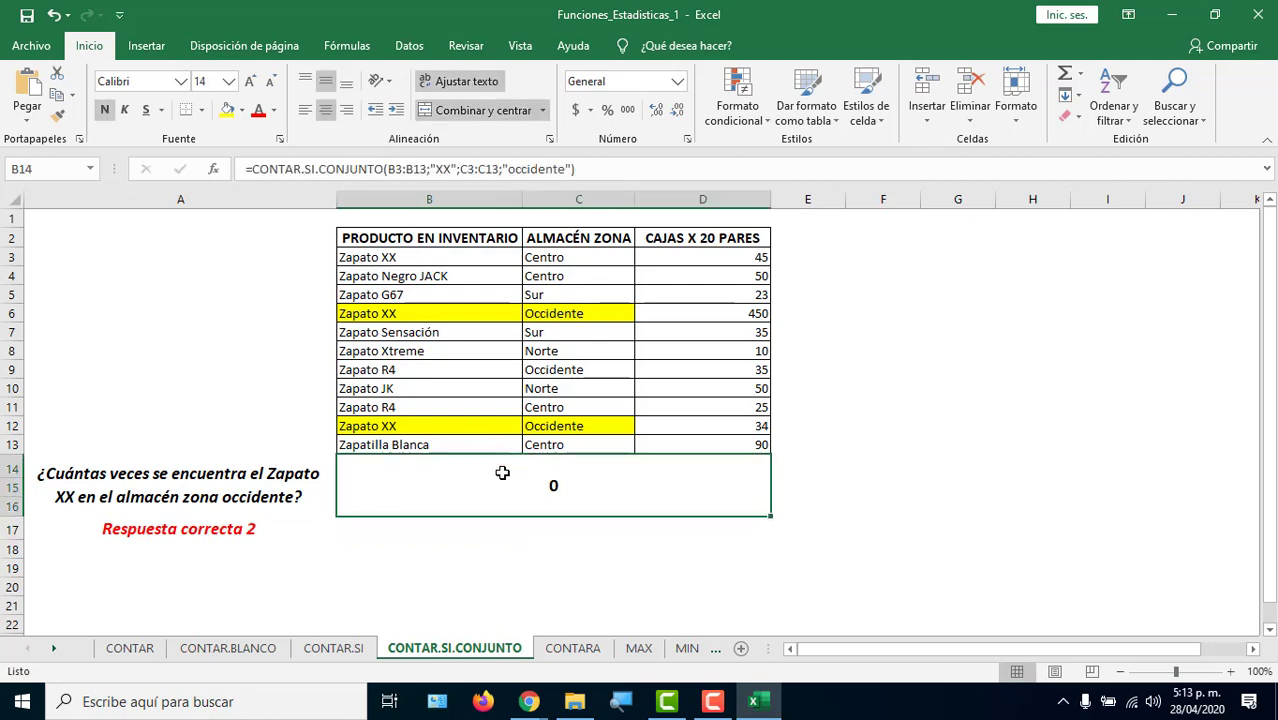
pyautogui.doubleClick(502, 473)
pyautogui.moveTo(580, 485); pyautogui.dragTo(614, 482)
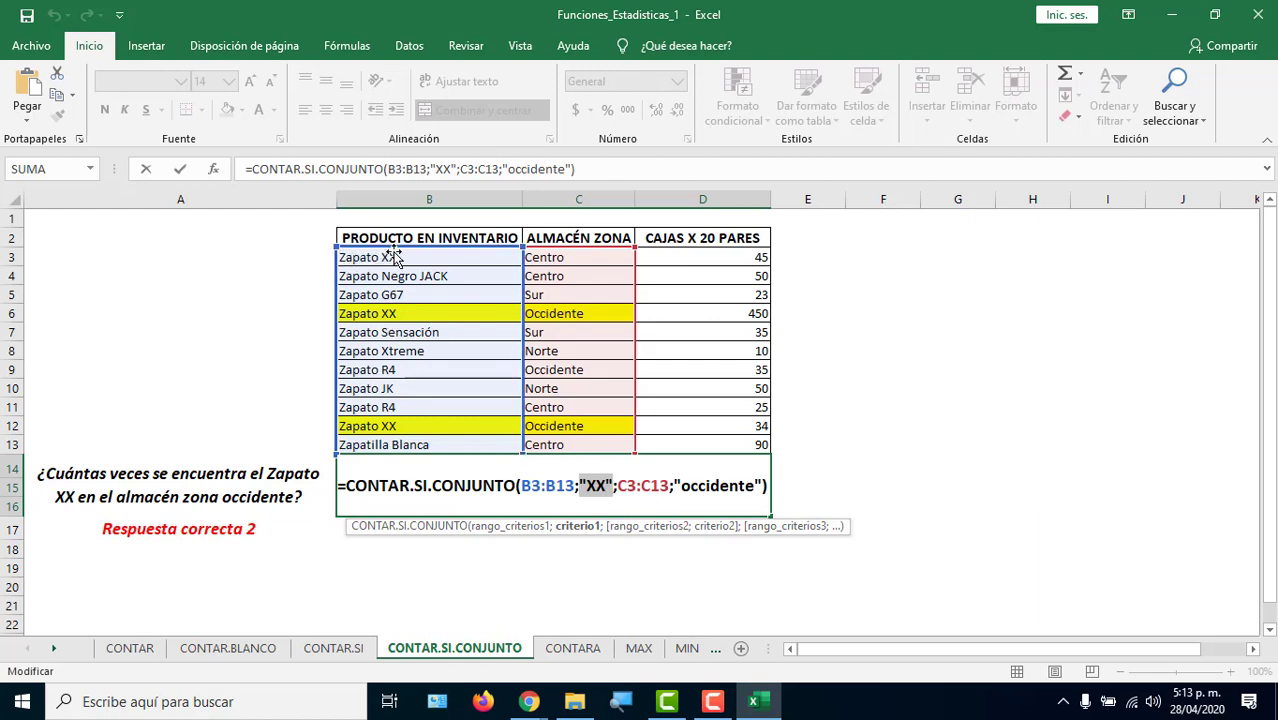
pyautogui.click(588, 487)
pyautogui.write('*')
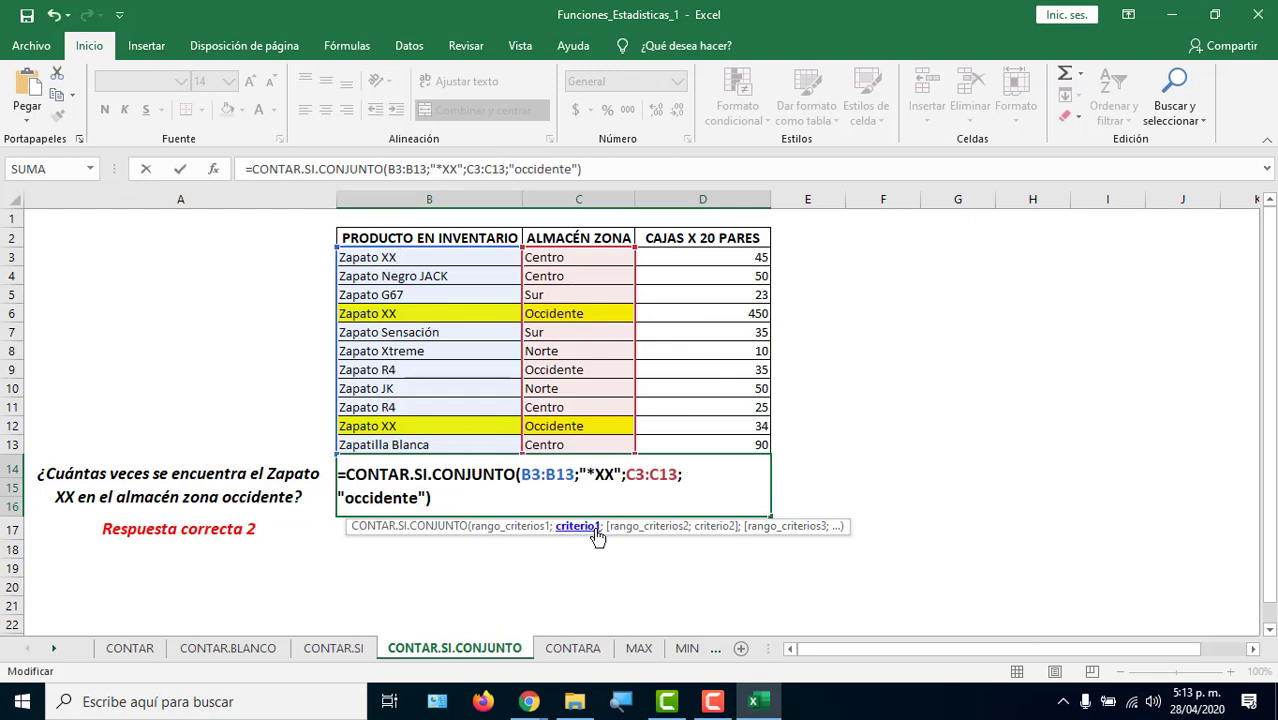
pyautogui.press('Return')
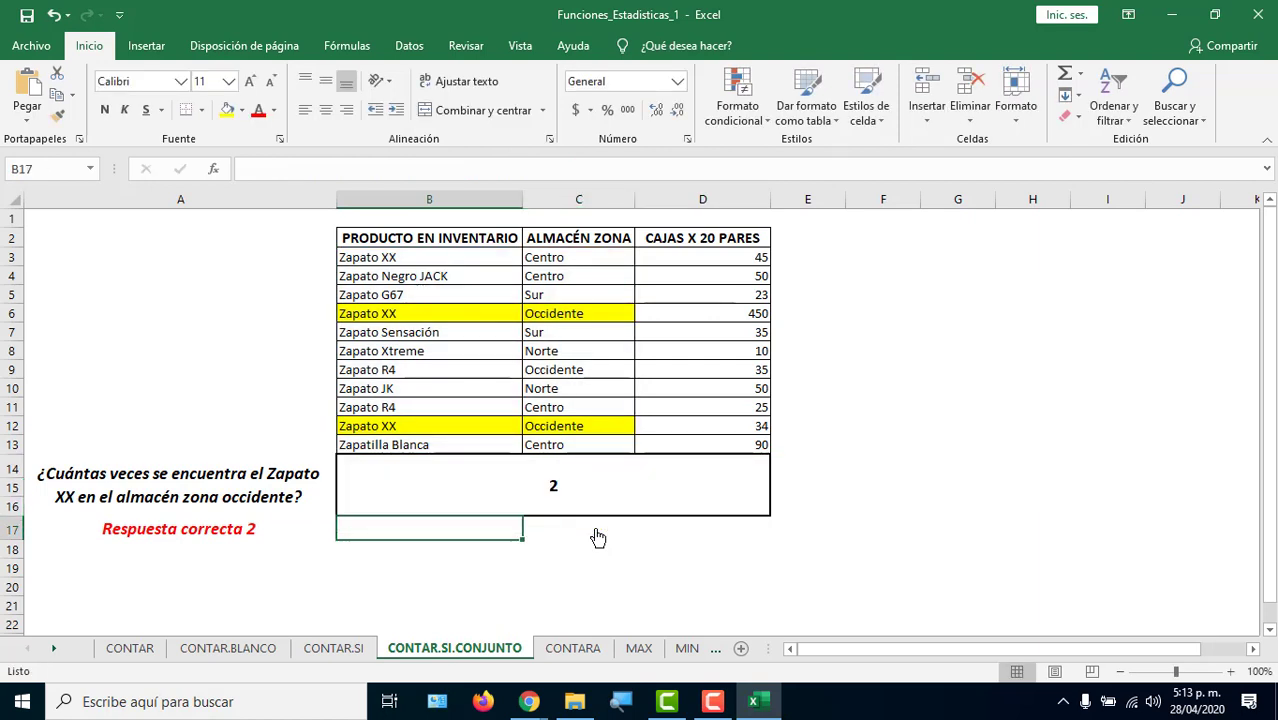
# Write the wildcard characters * in G4 and ? in G5 as an illustration and clear both cells.
pyautogui.click(596, 496)
pyautogui.doubleClick(596, 490)
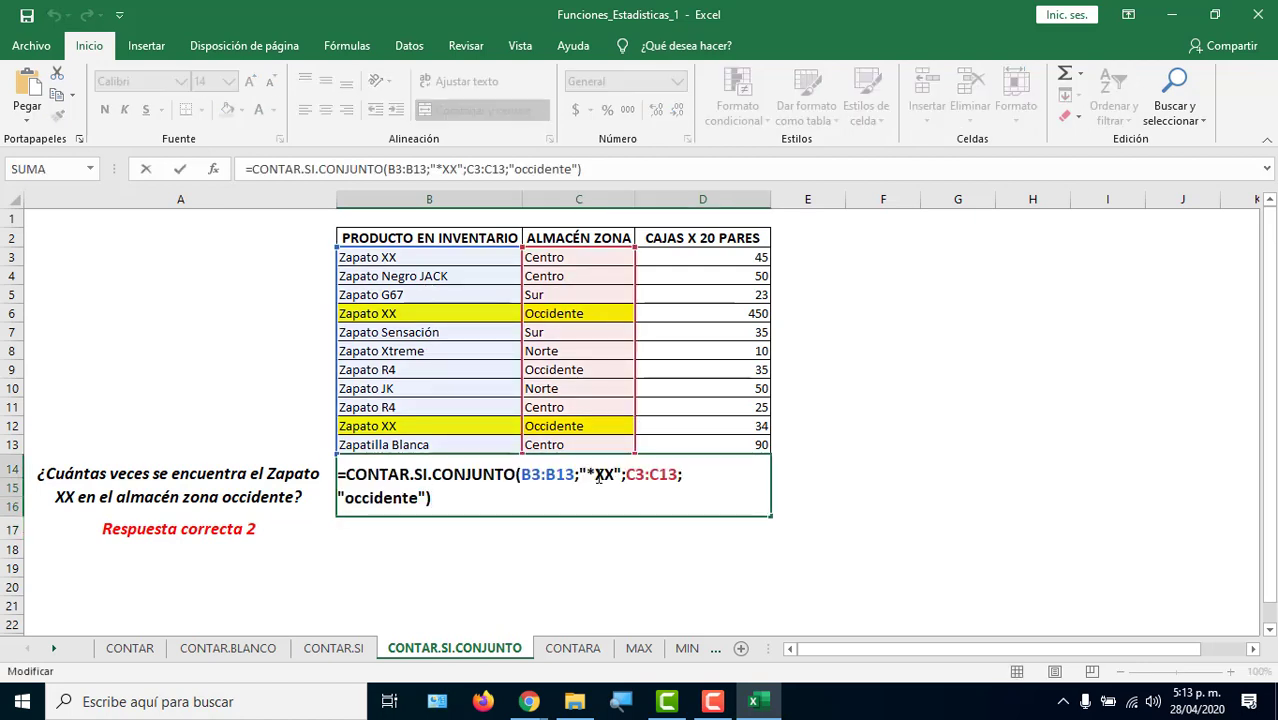
pyautogui.click(590, 474)
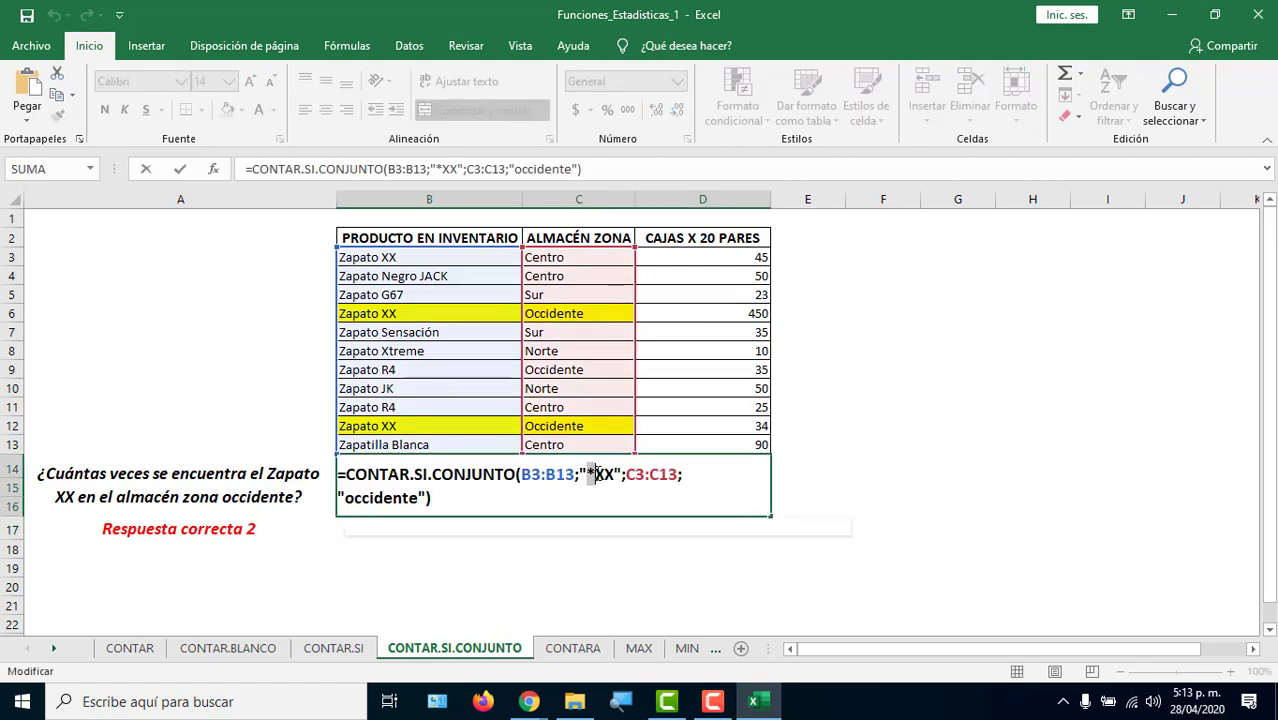
pyautogui.click(936, 274)
pyautogui.write('*')
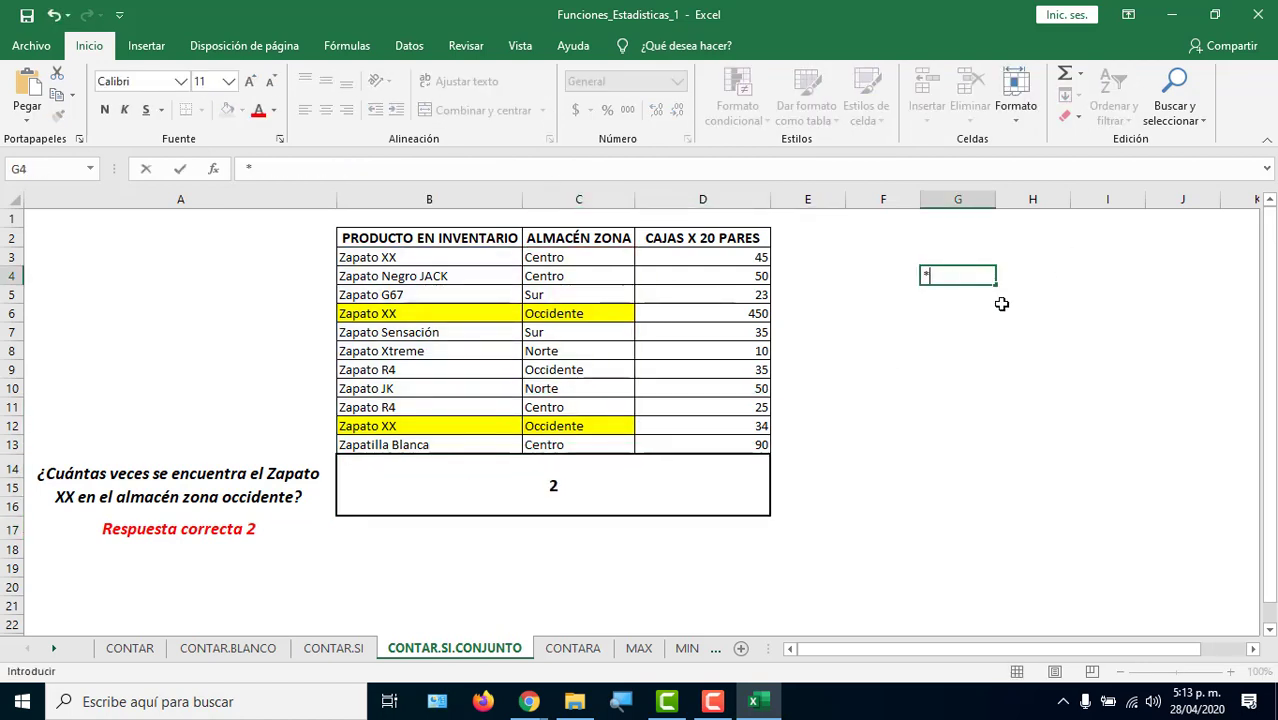
pyautogui.hotkey('ctrl', 'Return')
pyautogui.press('Return')
pyautogui.write('?')
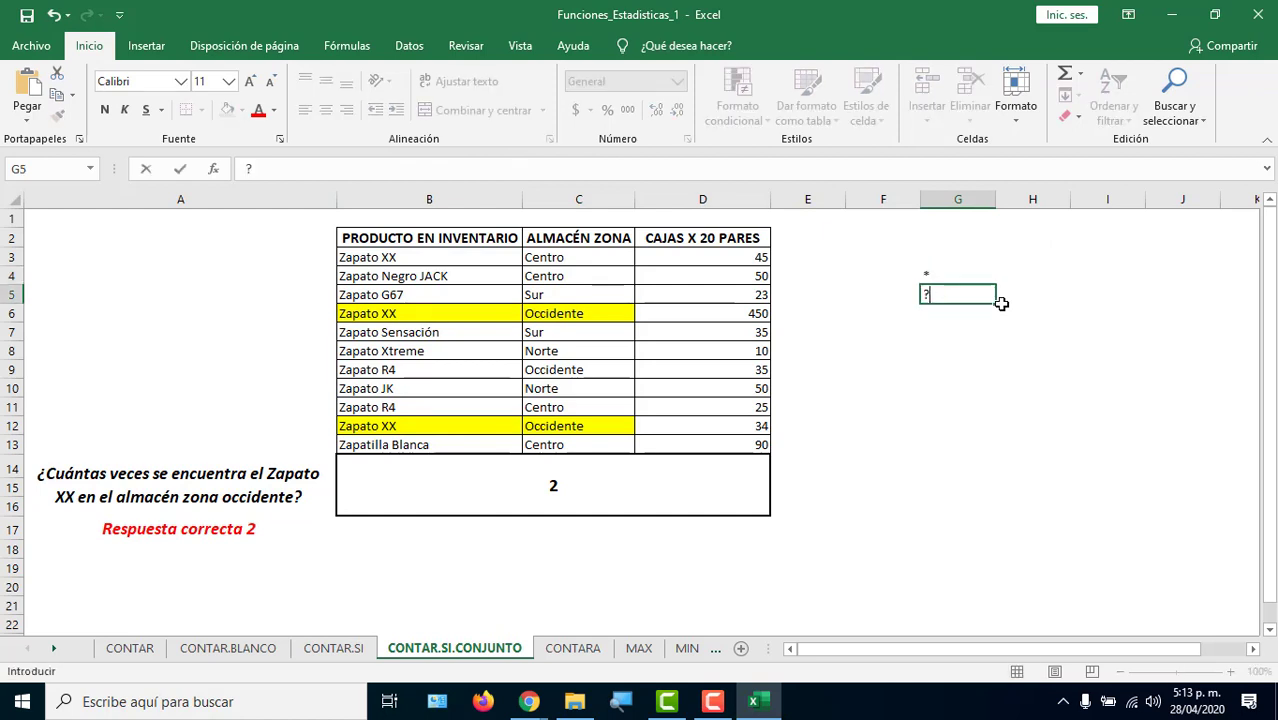
pyautogui.press('Return')
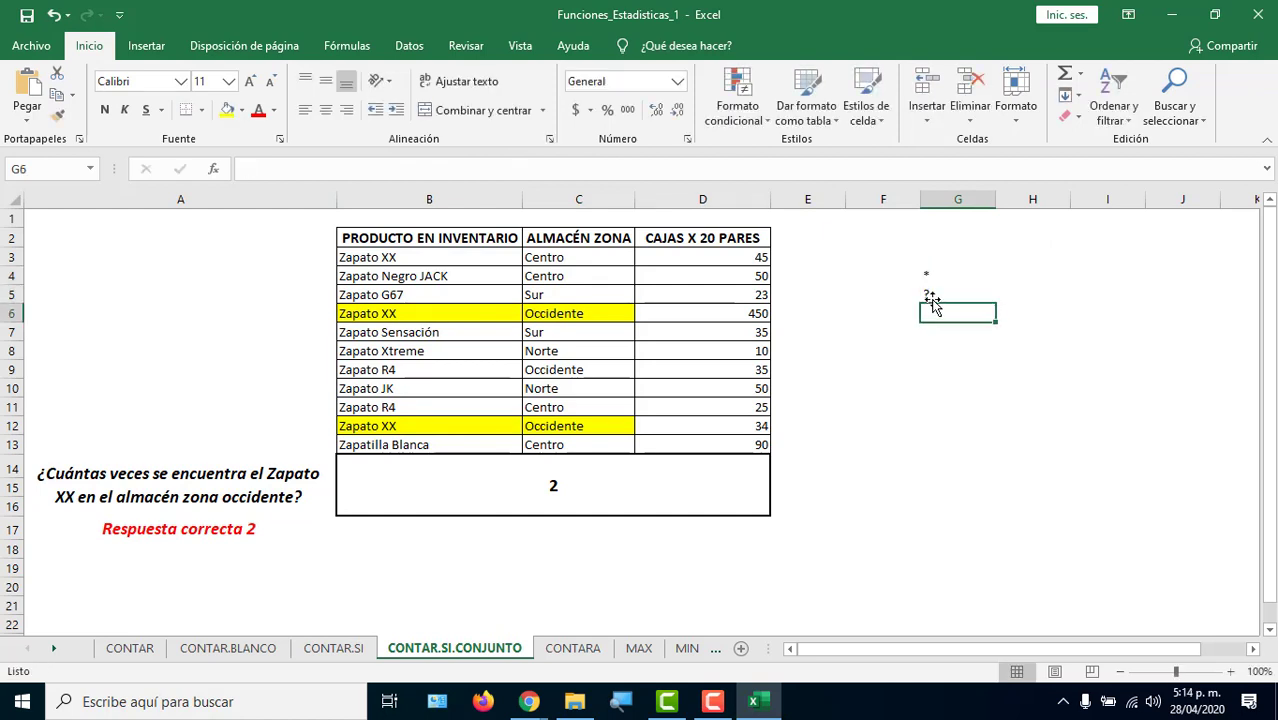
pyautogui.moveTo(936, 275); pyautogui.dragTo(938, 298)
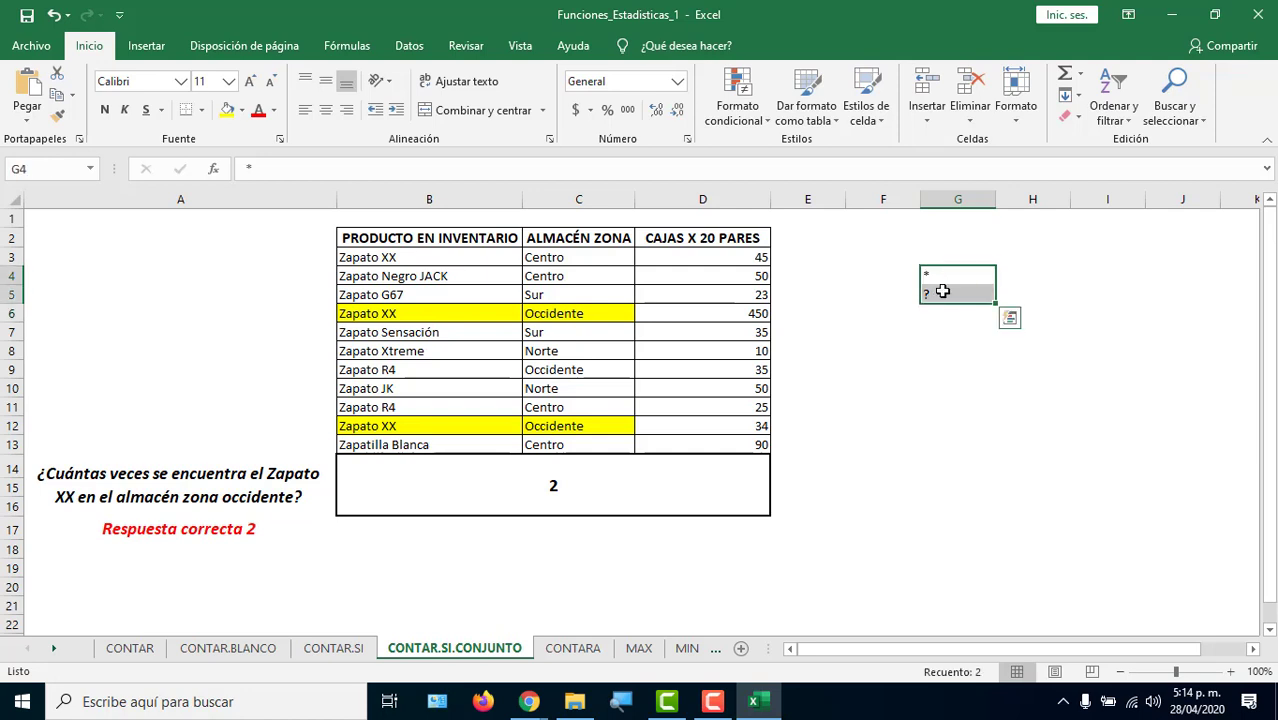
# Examine the asterisk and the XX text in the first criterion of the B14 formula.
pyautogui.doubleClick(585, 490)
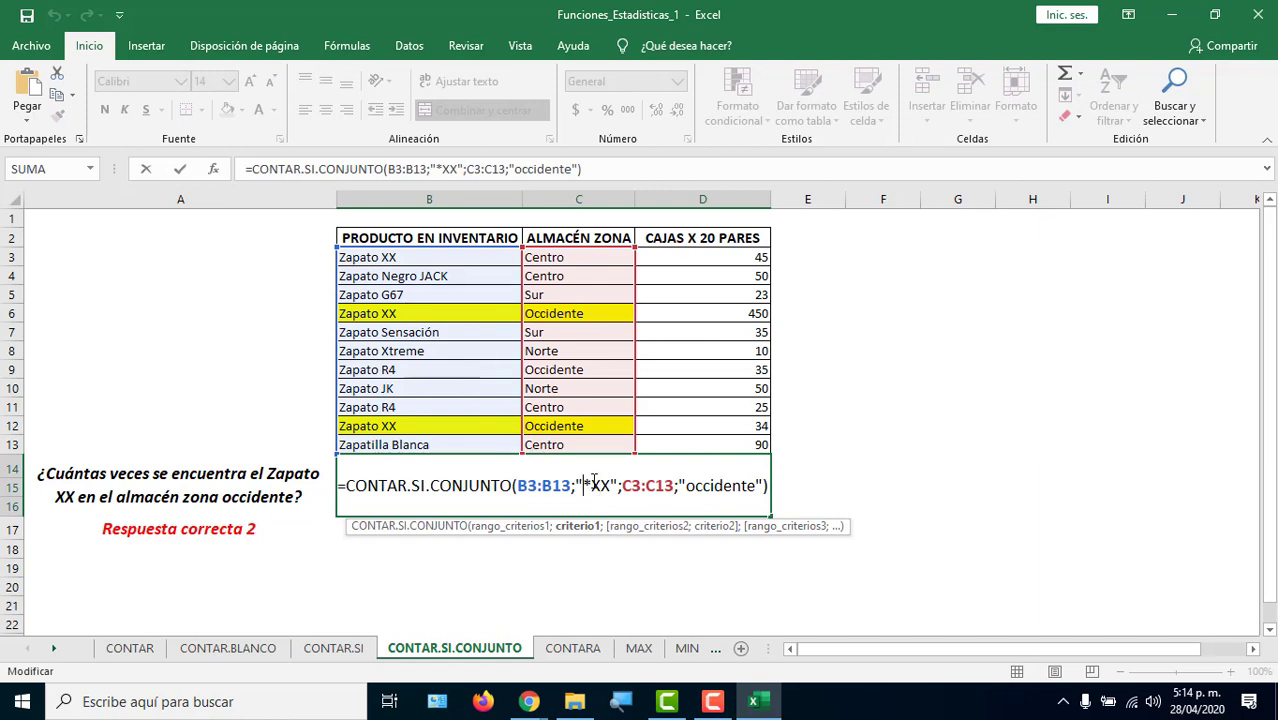
pyautogui.moveTo(590, 486); pyautogui.dragTo(613, 486)
pyautogui.click(587, 484)
pyautogui.moveTo(575, 701)
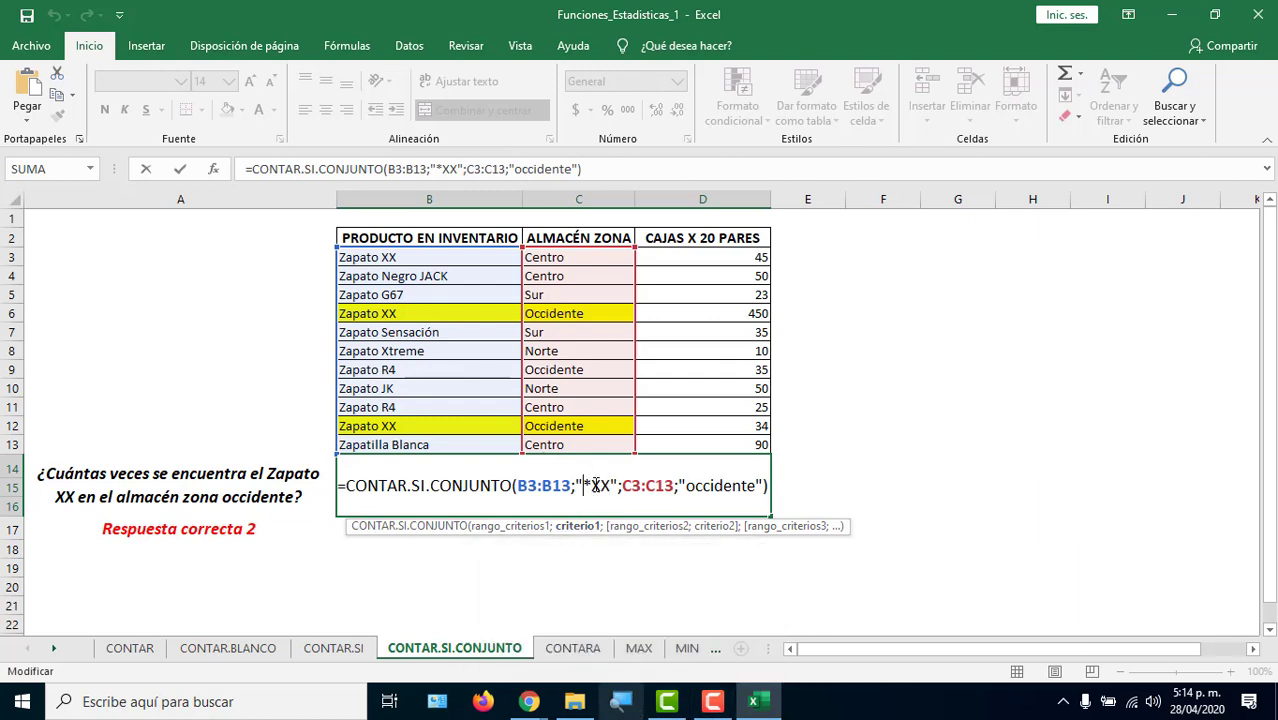
pyautogui.moveTo(584, 484); pyautogui.dragTo(593, 485)
pyautogui.moveTo(591, 485)
pyautogui.mouseDown()
pyautogui.moveTo(611, 485)
pyautogui.moveTo(591, 486)
pyautogui.mouseUp()
pyautogui.click(588, 486)
pyautogui.doubleClick(589, 486)
pyautogui.moveTo(592, 486); pyautogui.dragTo(611, 485)
pyautogui.press('Return')
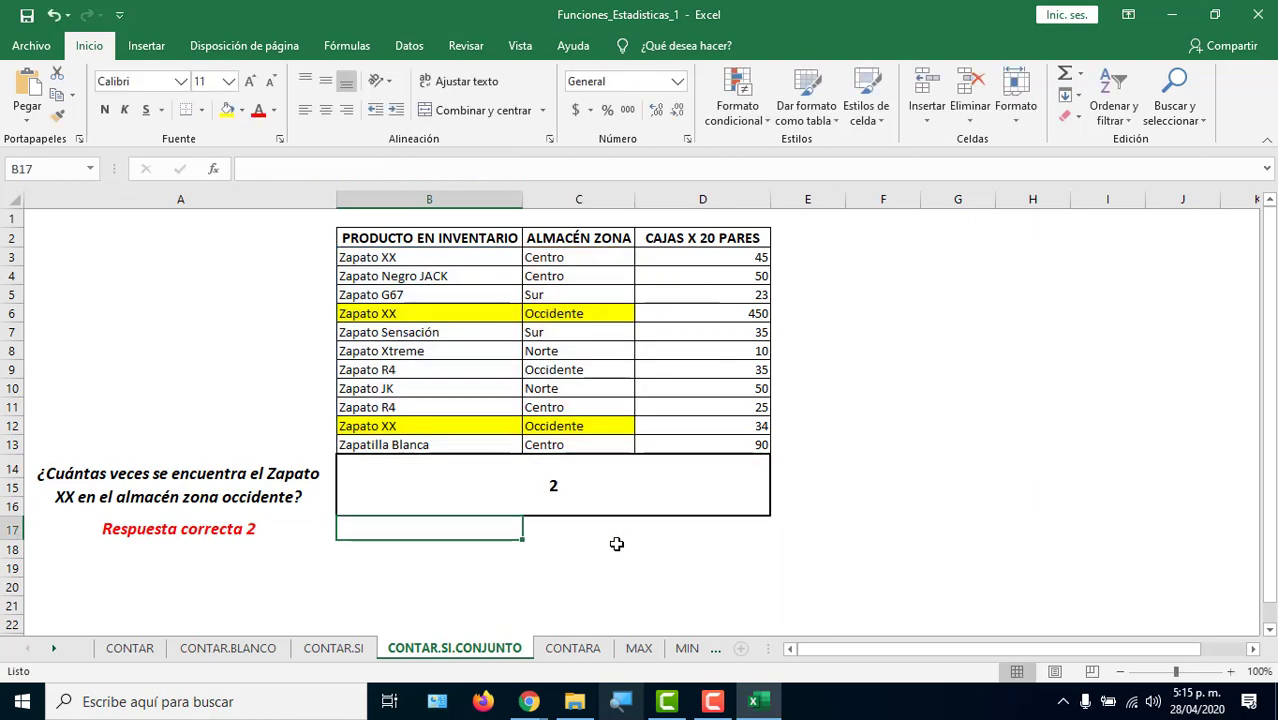
# Replace the first criterion in the B14 formula with "ZAPATO XX" and enter it.
pyautogui.click(590, 500)
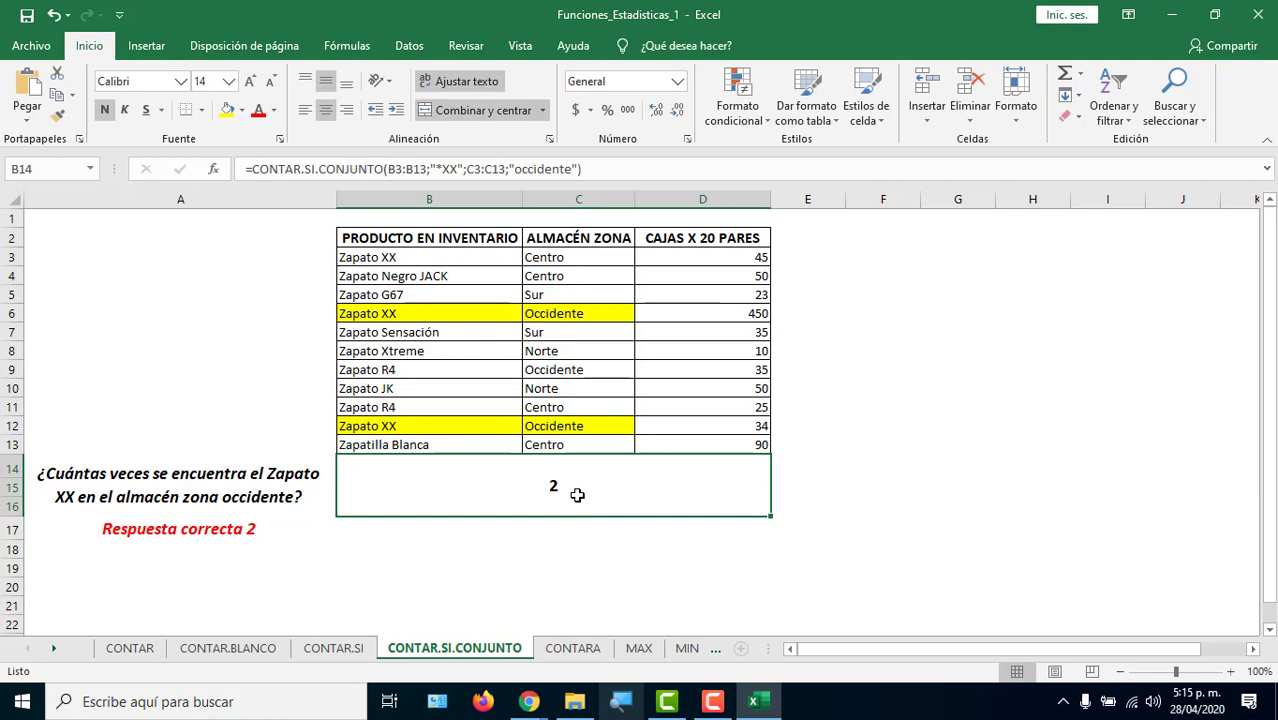
pyautogui.doubleClick(577, 495)
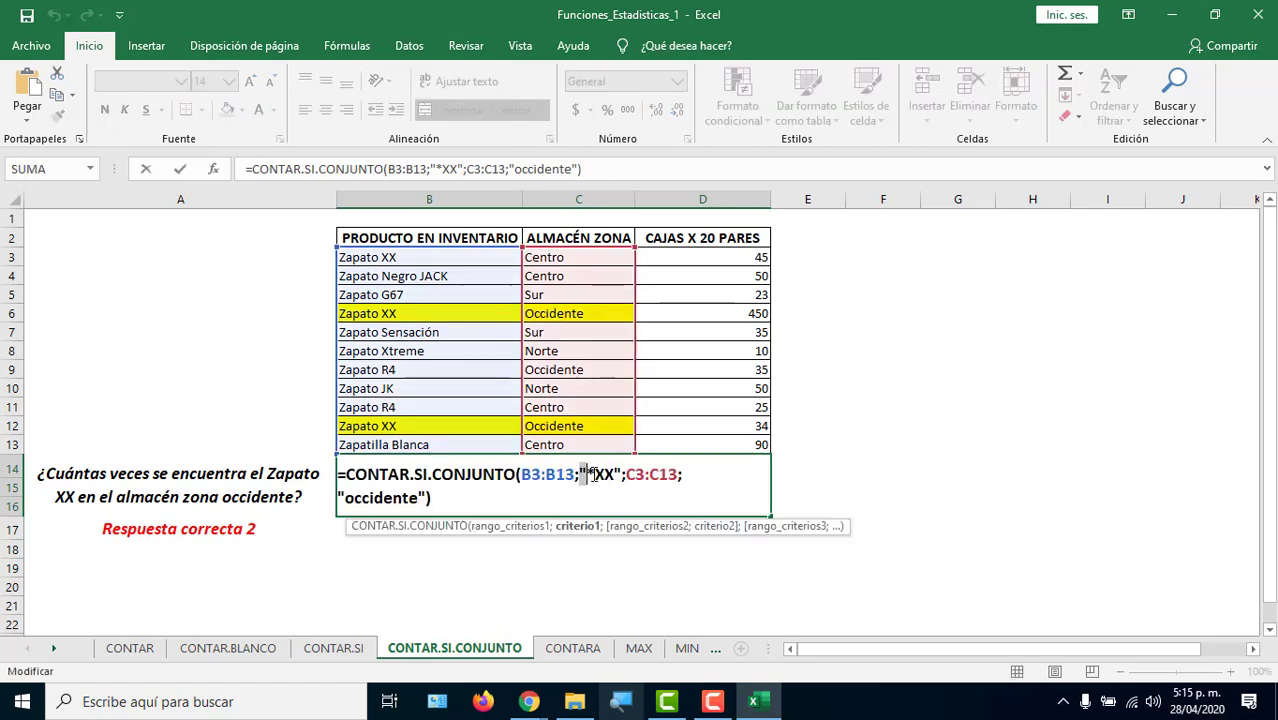
pyautogui.moveTo(587, 474); pyautogui.dragTo(614, 474)
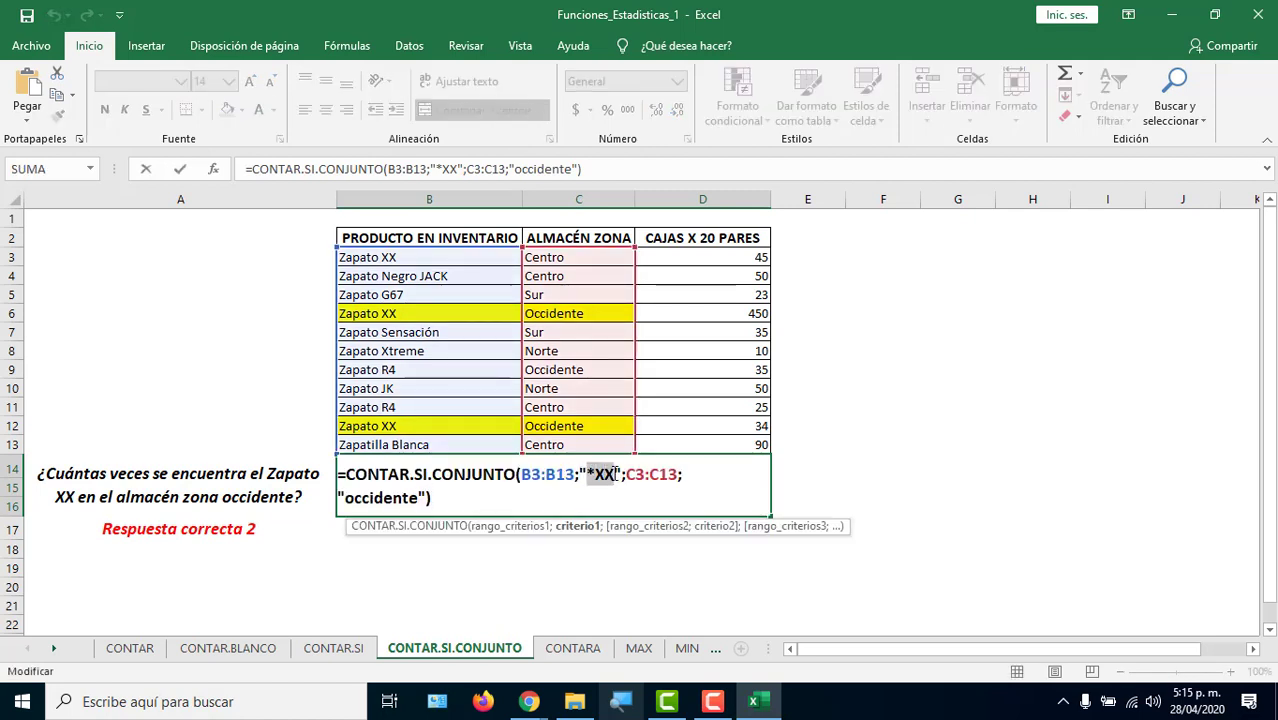
pyautogui.write('ZAPATO XX')
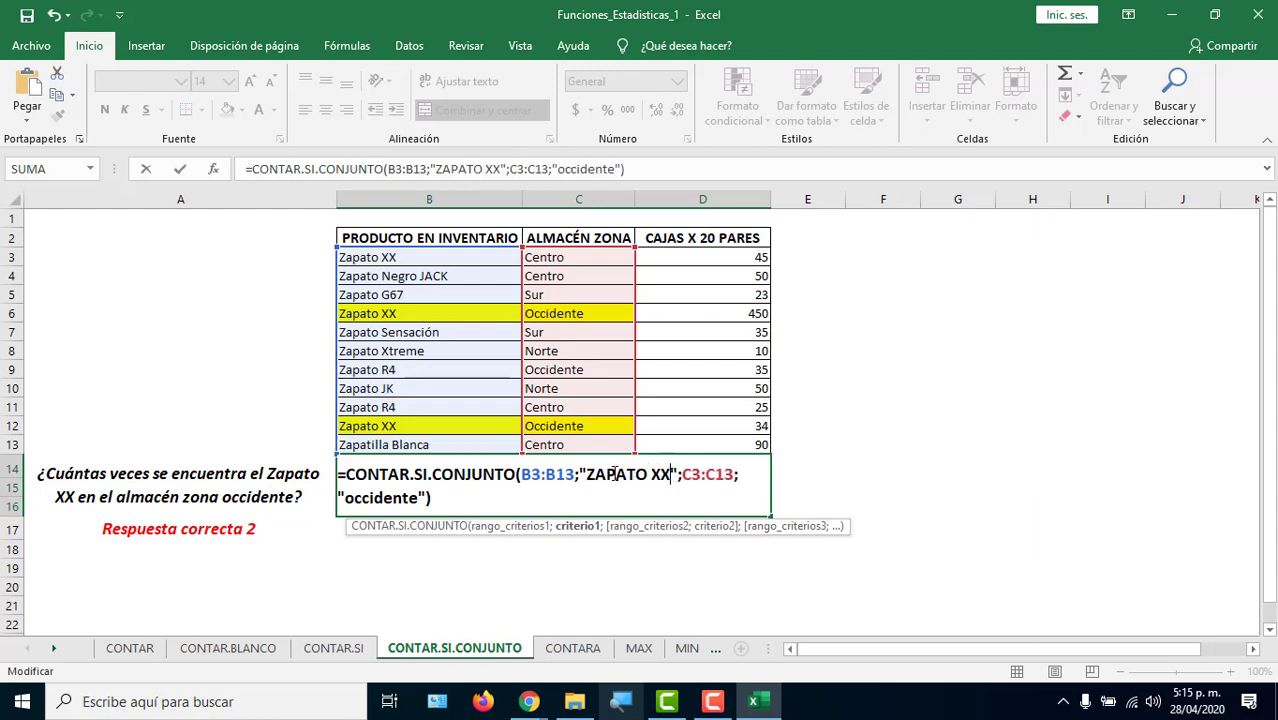
pyautogui.press('Return')
pyautogui.click(613, 473)
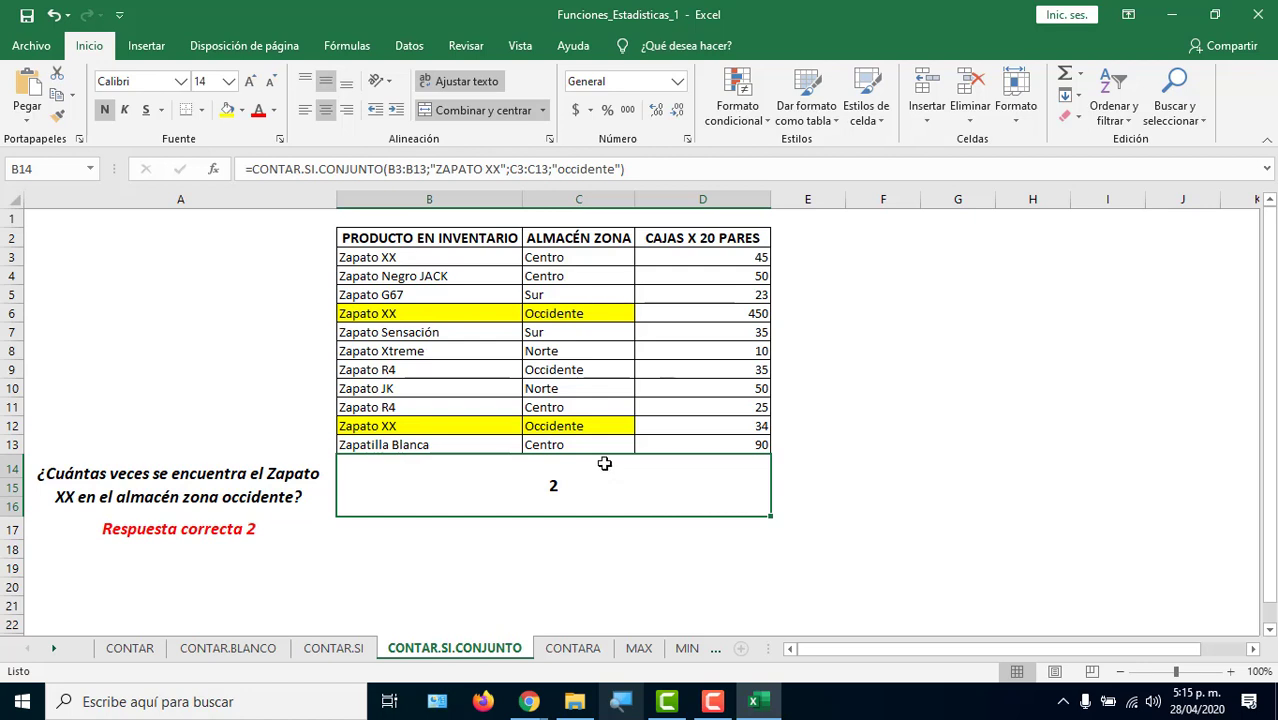
# Change the product in B6 to "XX Zapato" so that the word Zapato follows XX.
pyautogui.click(377, 257)
pyautogui.doubleClick(377, 257)
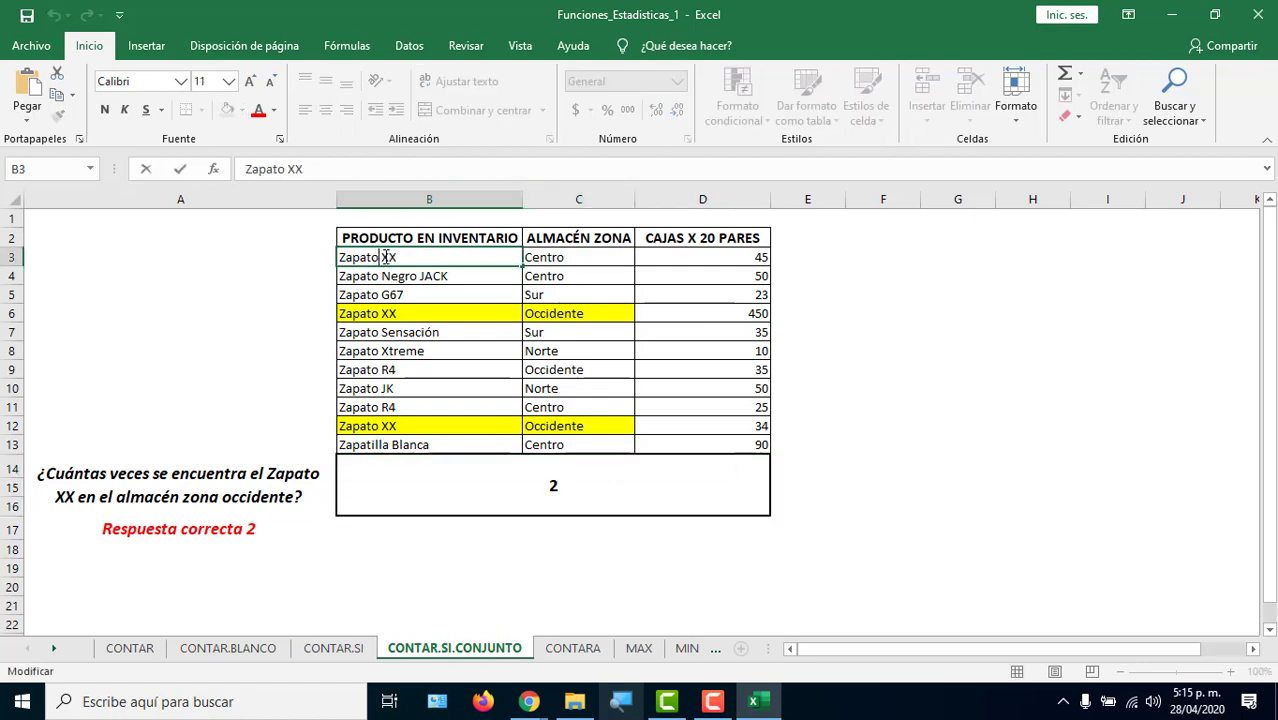
pyautogui.moveTo(380, 257); pyautogui.dragTo(339, 257)
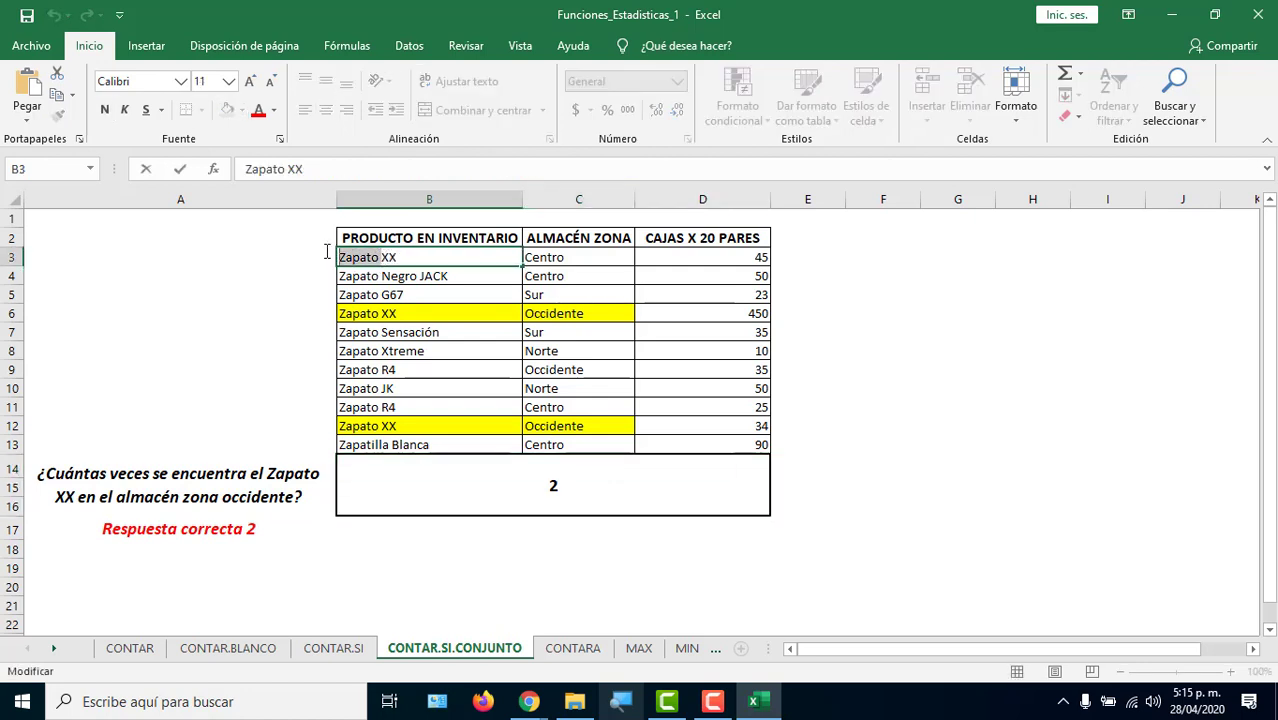
pyautogui.click(374, 313)
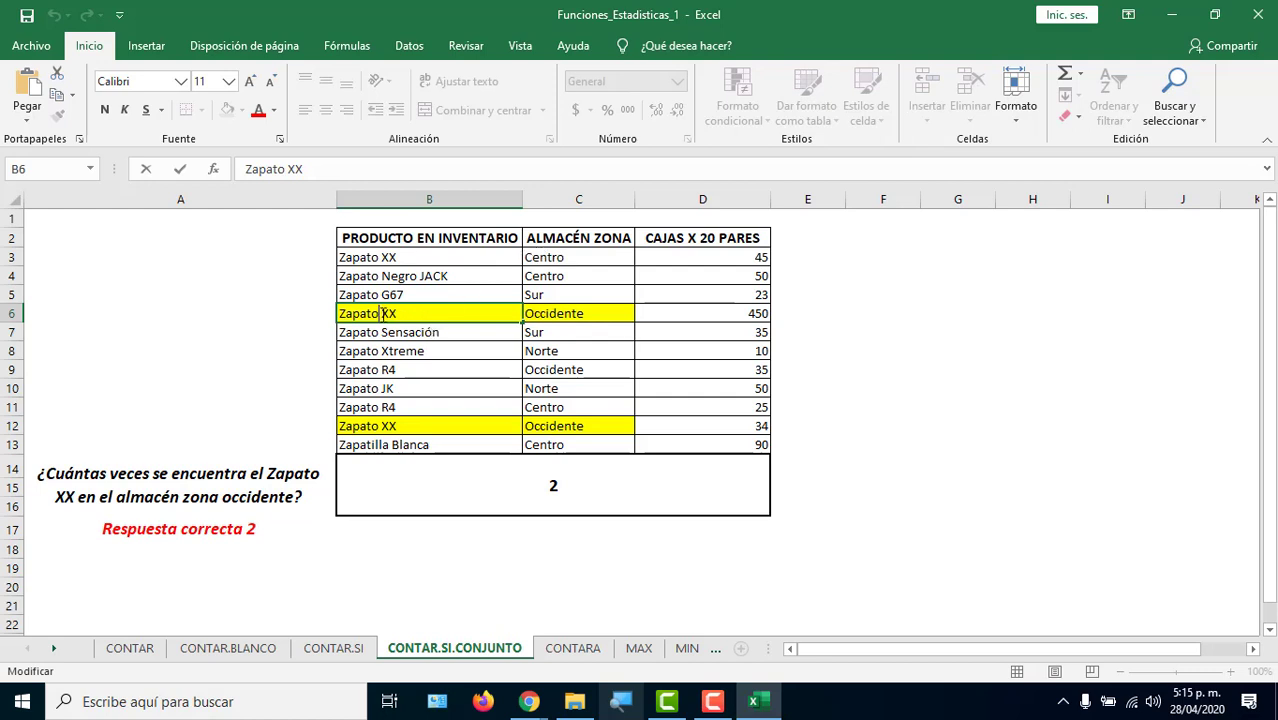
pyautogui.moveTo(378, 313); pyautogui.dragTo(323, 311)
pyautogui.press('BackSpace')
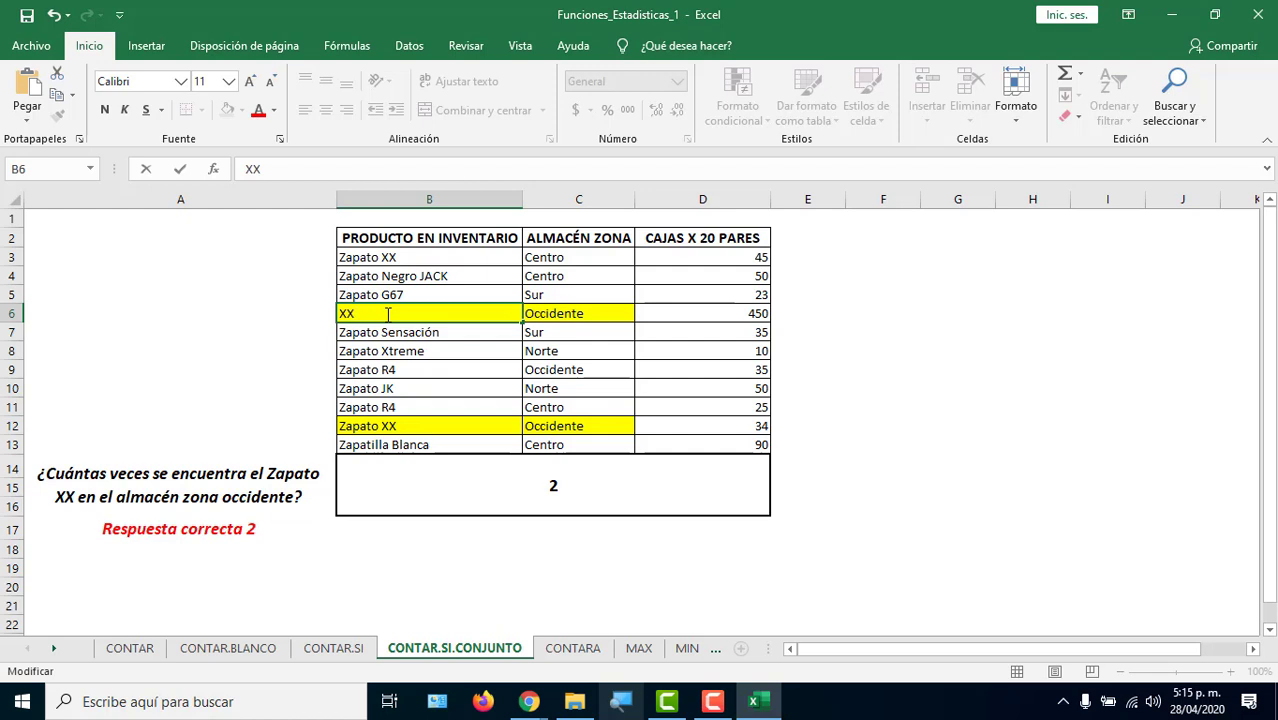
pyautogui.write('Zapato')
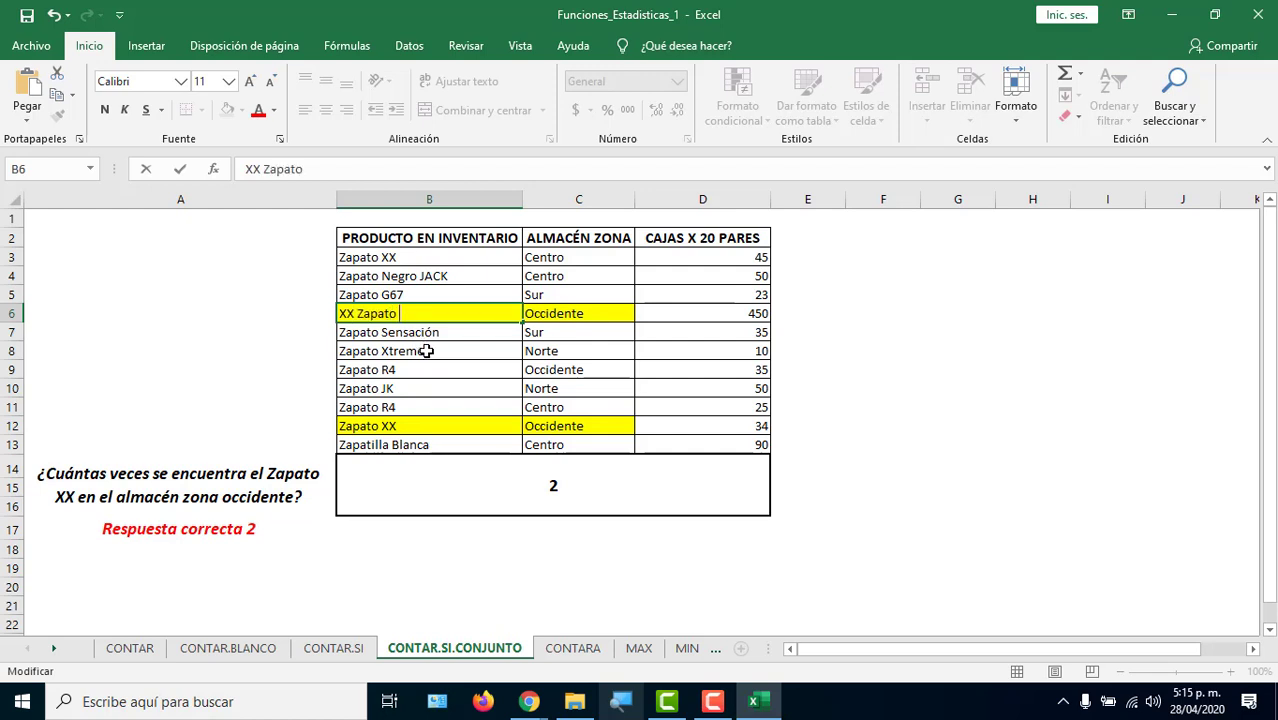
pyautogui.press('Return')
# Examine the "ZAPATO XX" criterion in the B14 formula without changing it.
pyautogui.click(540, 493)
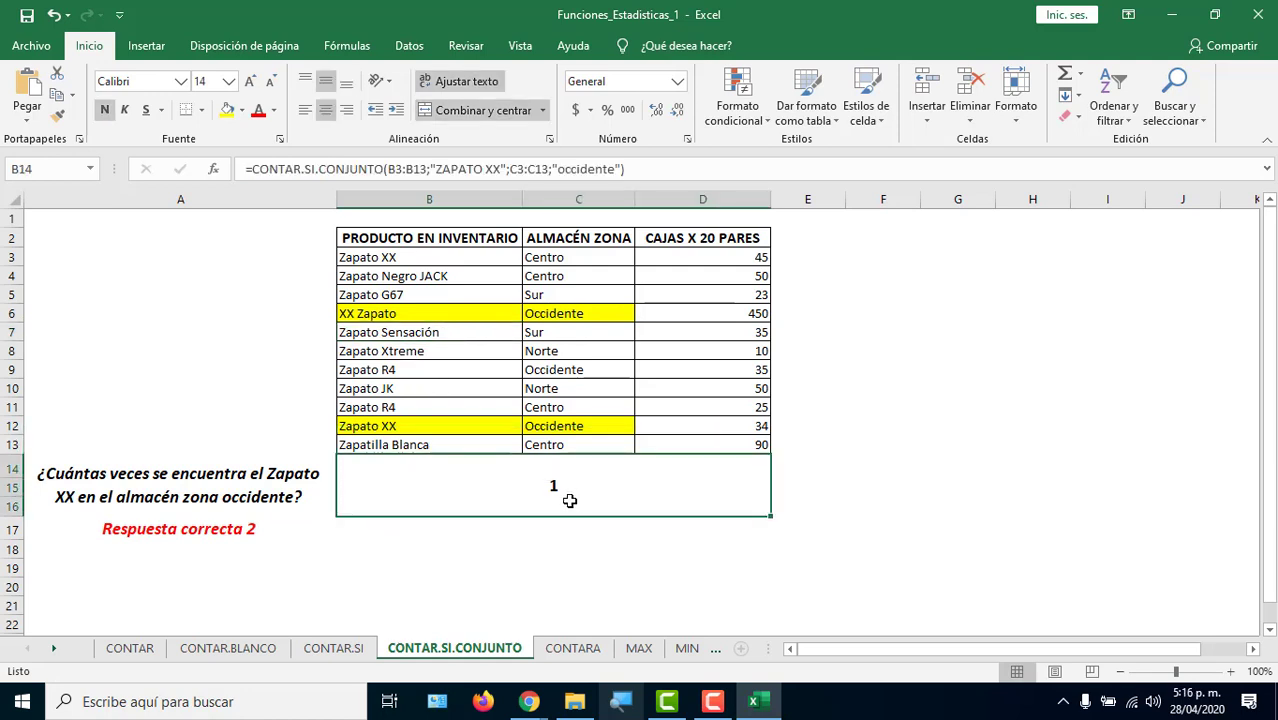
pyautogui.doubleClick(569, 500)
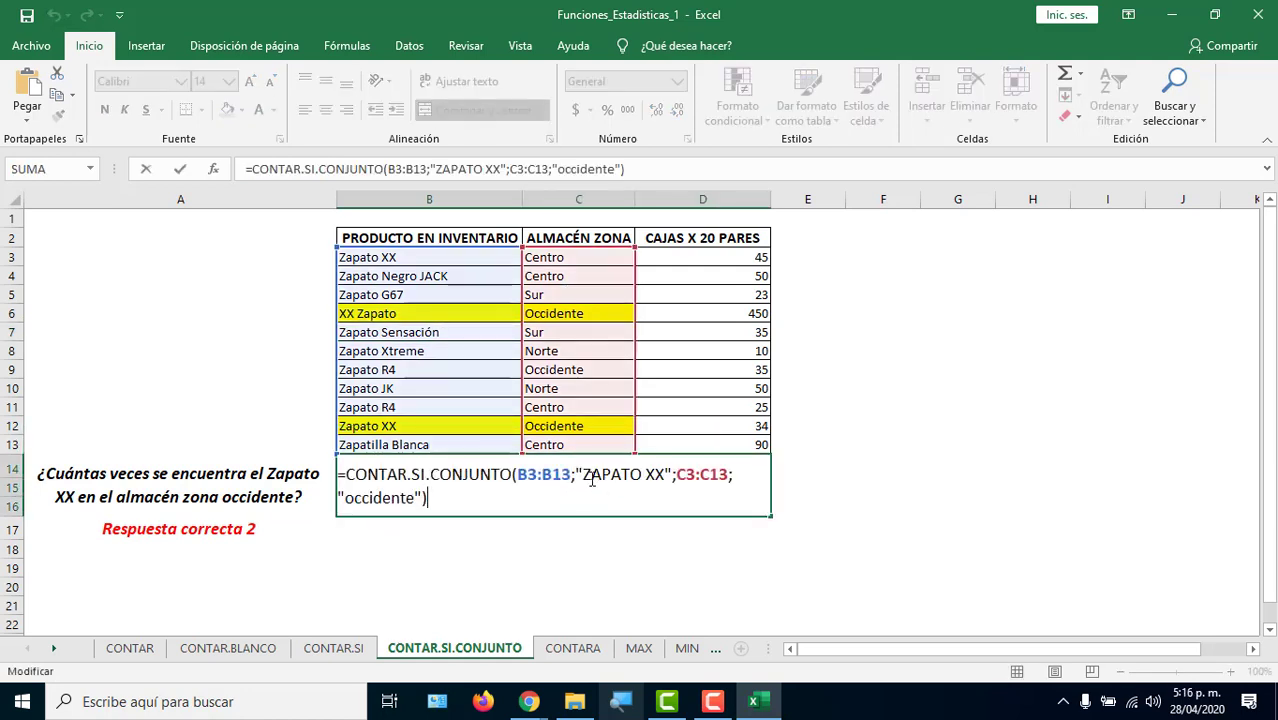
pyautogui.moveTo(583, 474); pyautogui.dragTo(666, 474)
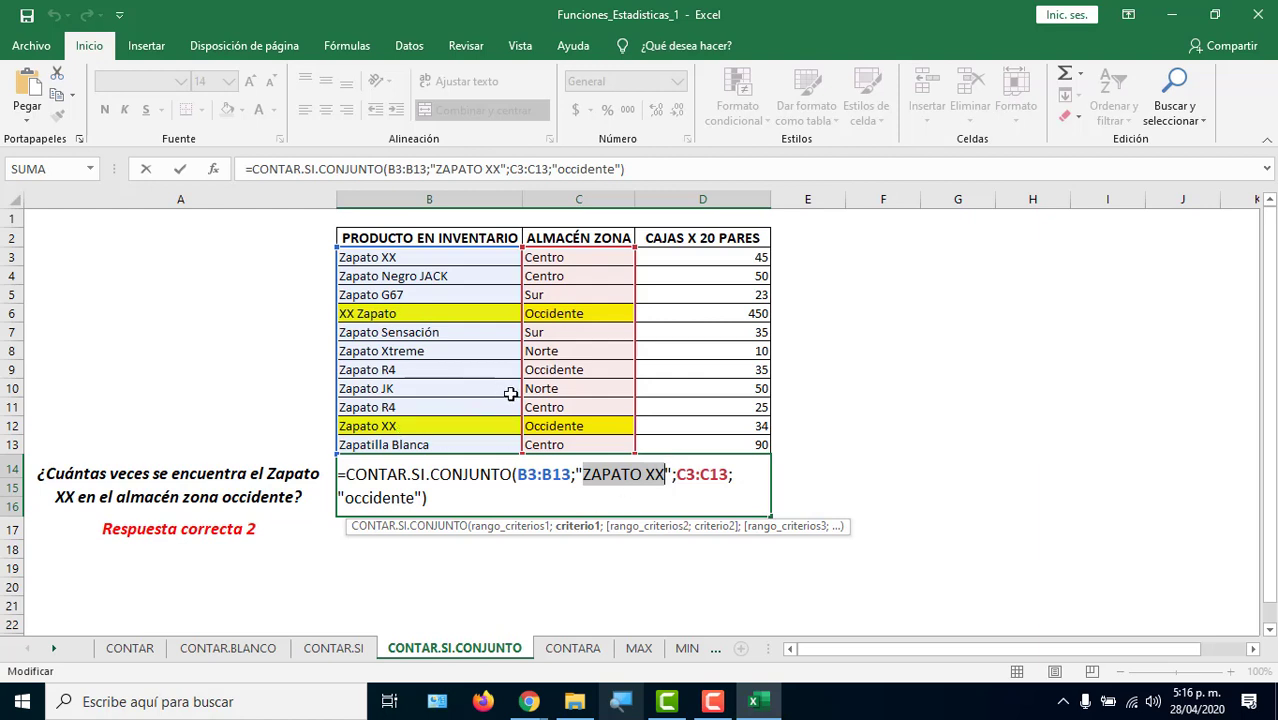
pyautogui.press('Return')
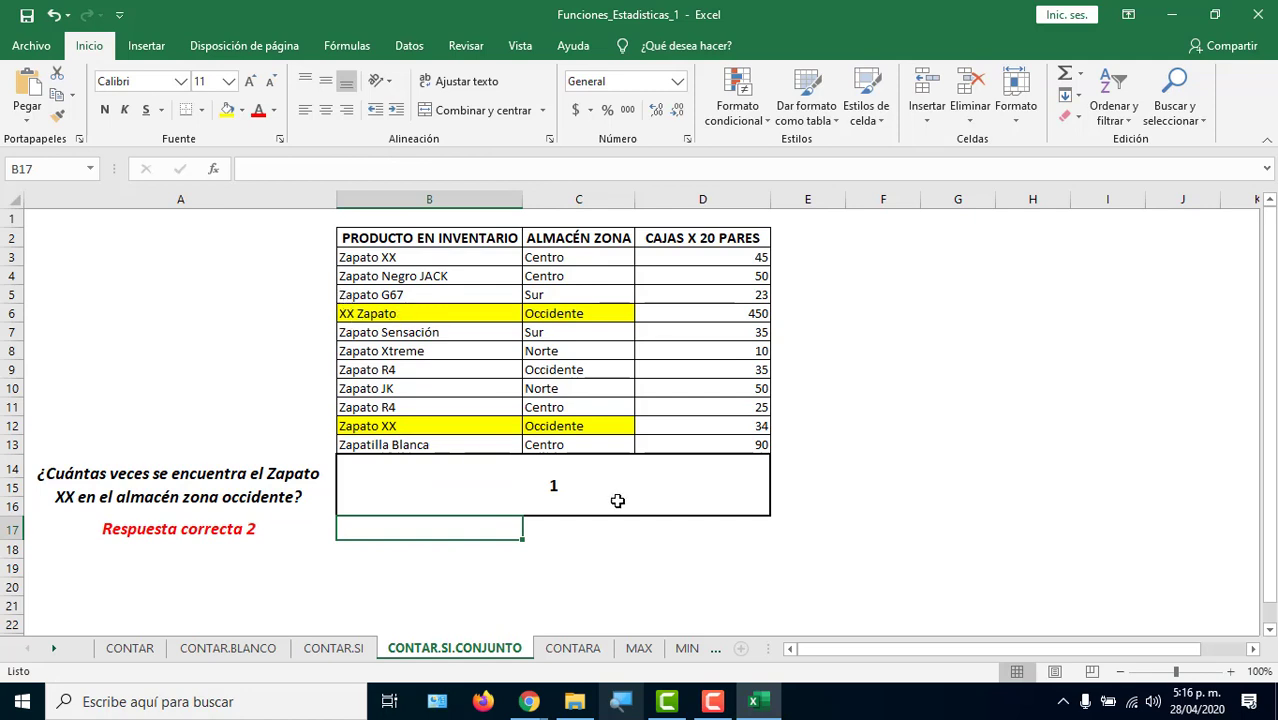
# Replace the first criterion in the B14 formula with "XX*" and enter it.
pyautogui.click(562, 480)
pyautogui.doubleClick(591, 482)
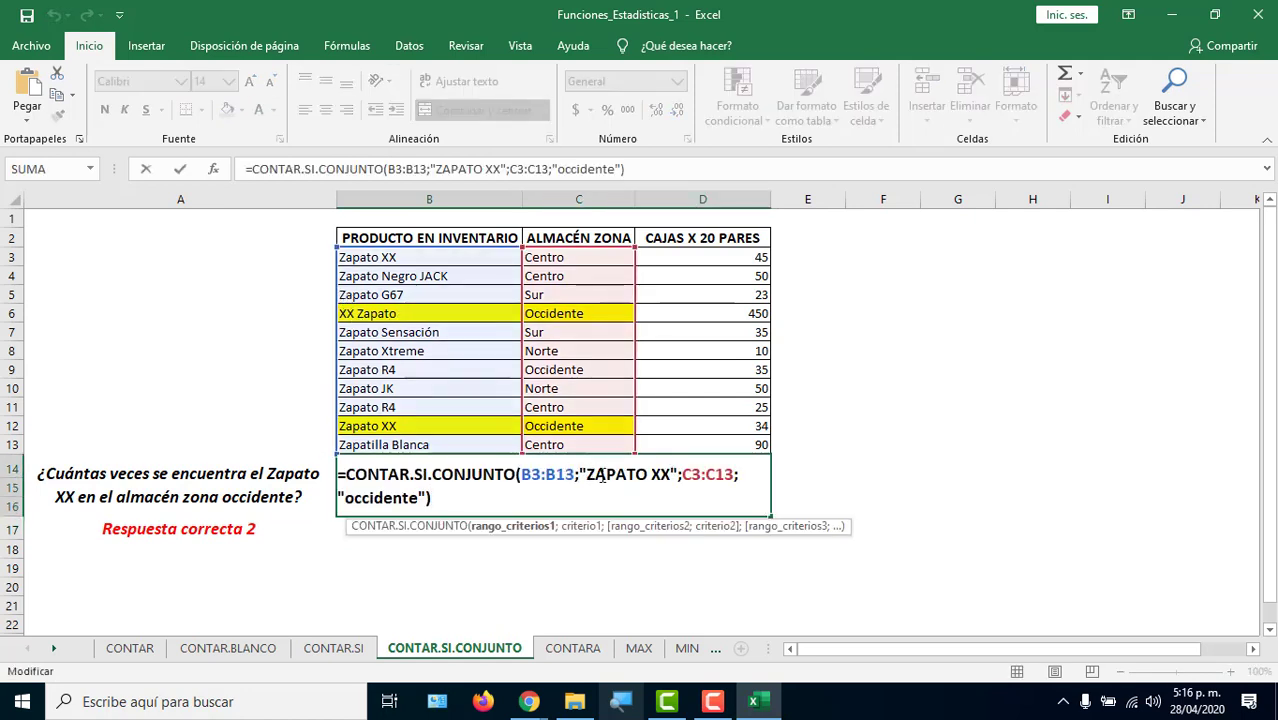
pyautogui.moveTo(586, 476); pyautogui.dragTo(651, 474)
pyautogui.press('BackSpace')
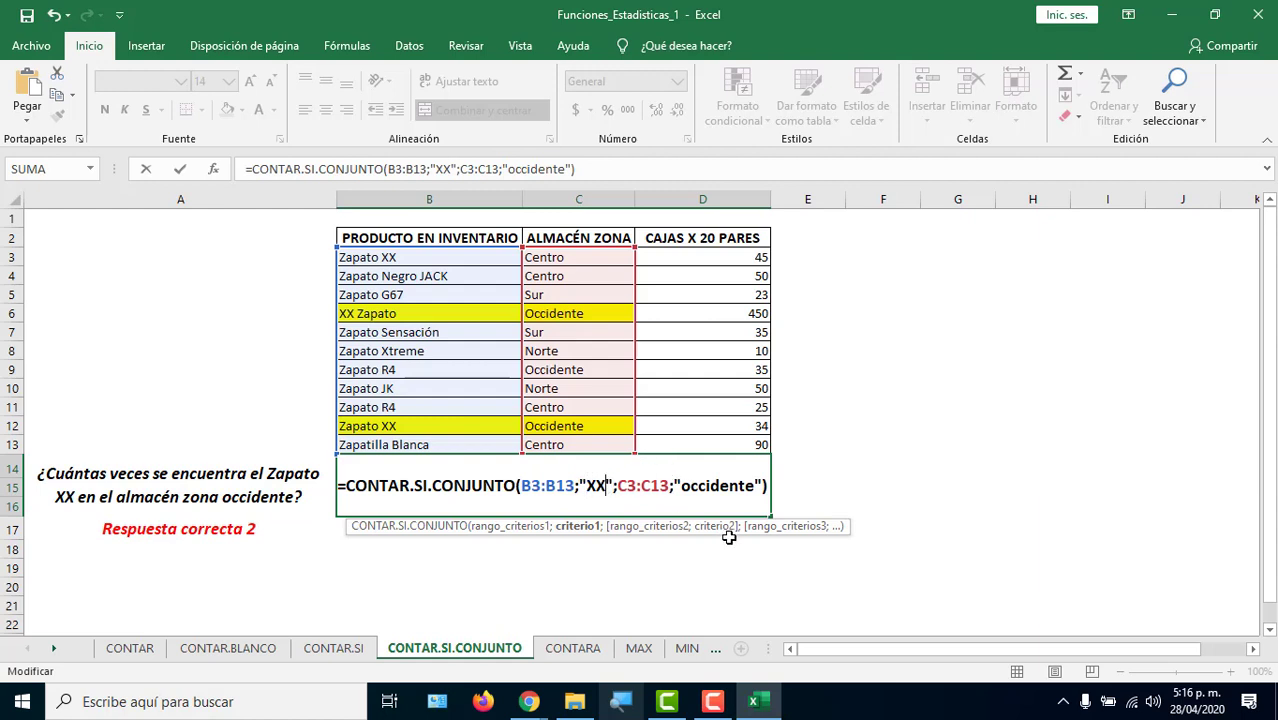
pyautogui.write('*')
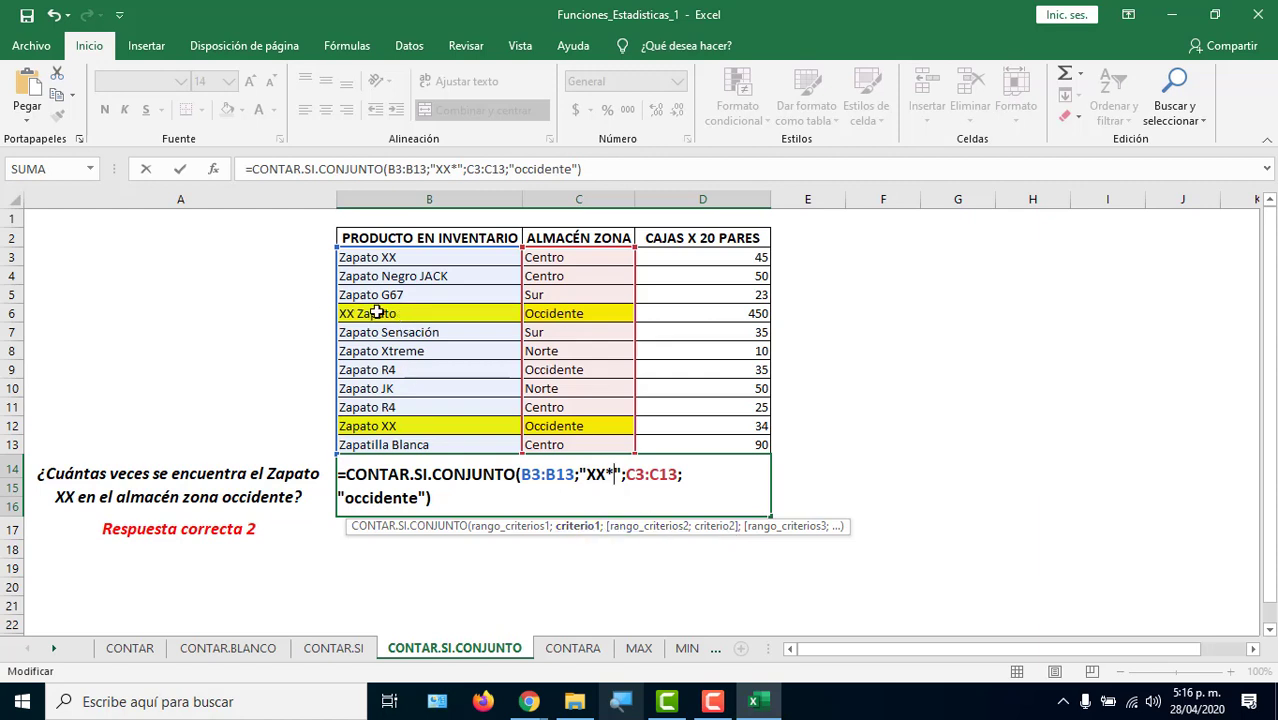
pyautogui.moveTo(587, 474); pyautogui.dragTo(605, 474)
pyautogui.click(606, 473)
pyautogui.press('Return')
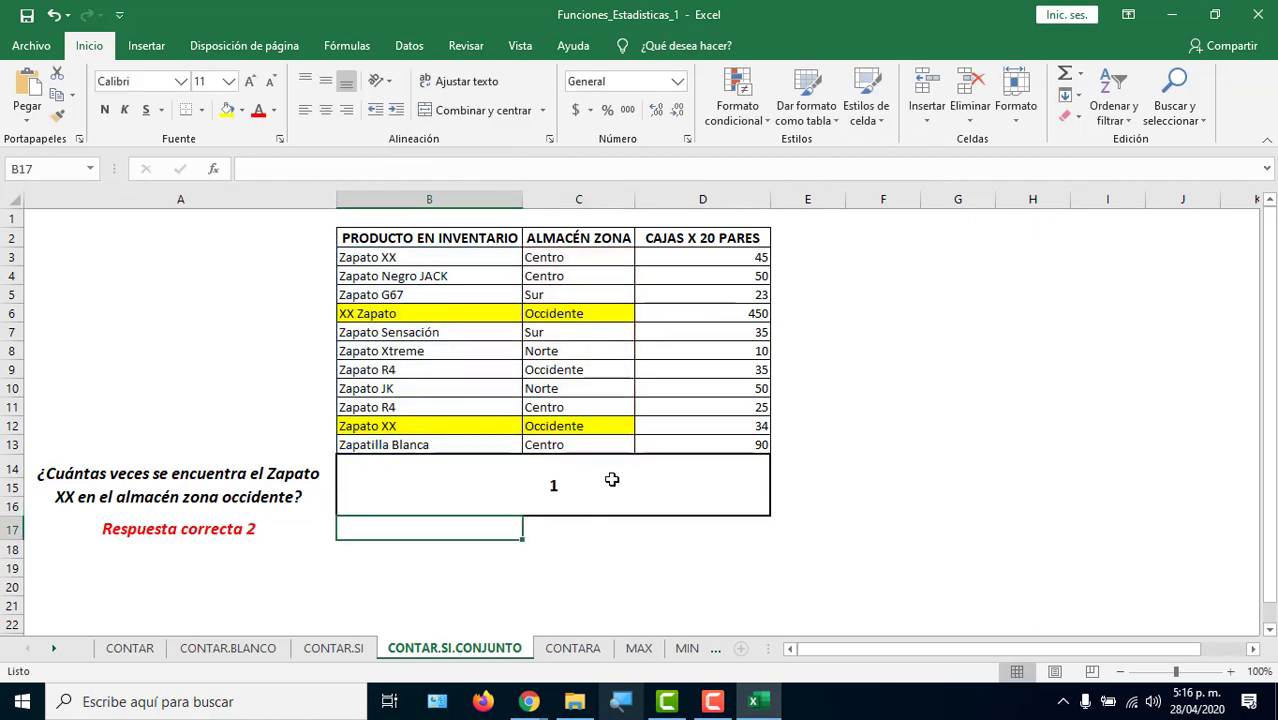
# Restore the first criterion in B14 to "ZAPATO XX" and the product in B6 to "Zapato XX".
pyautogui.click(612, 480)
pyautogui.doubleClick(628, 486)
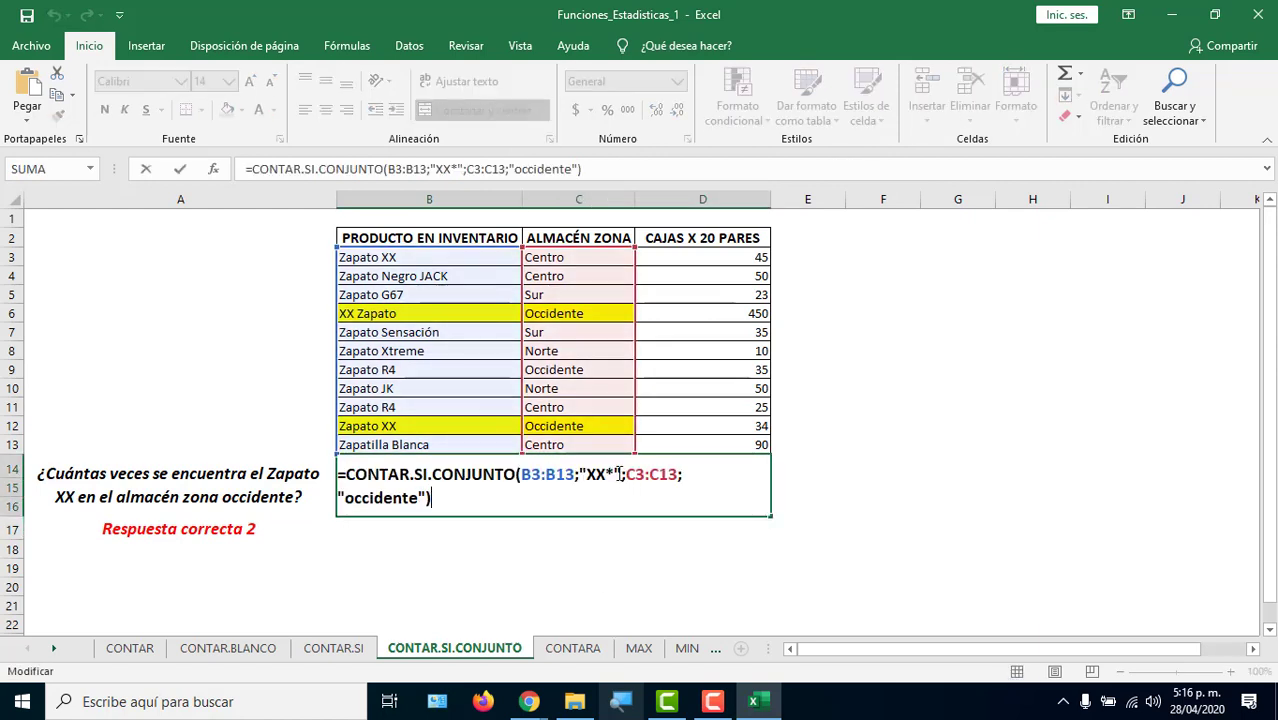
pyautogui.moveTo(613, 474); pyautogui.dragTo(606, 474)
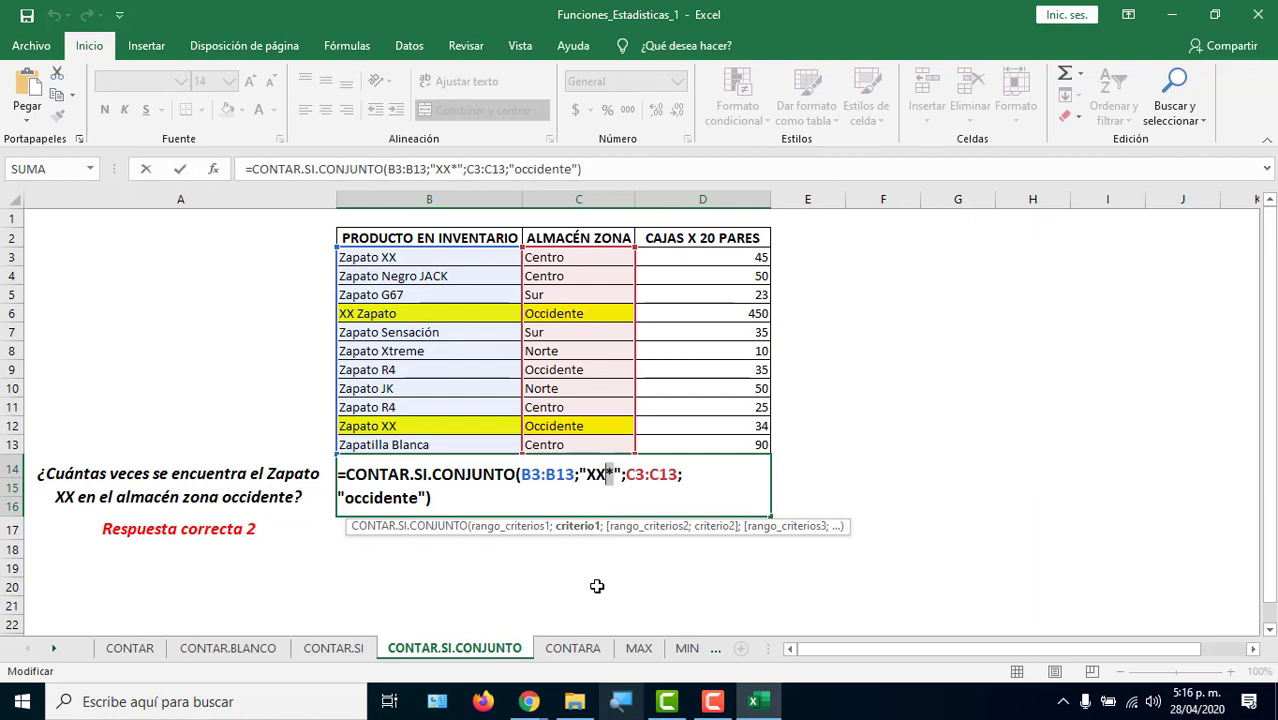
pyautogui.press('BackSpace')
pyautogui.press('BackSpace')
pyautogui.press('BackSpace')
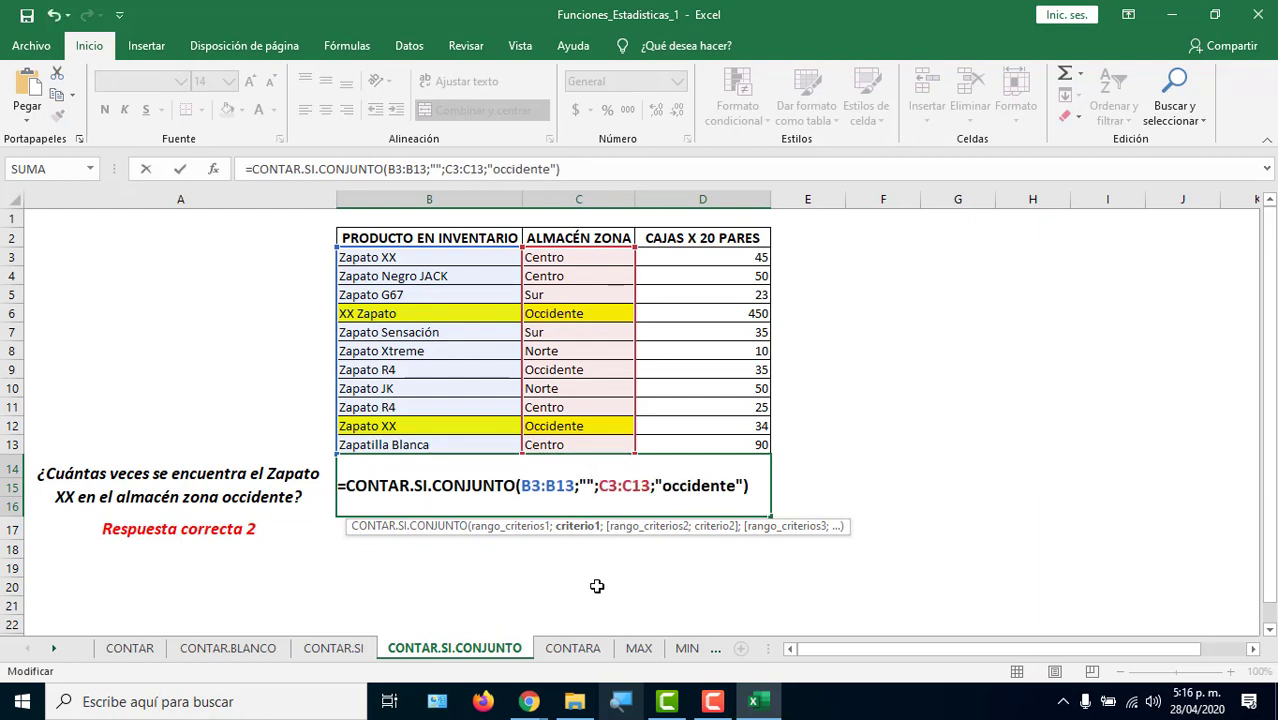
pyautogui.write('ZAPATO XX')
pyautogui.press('Return')
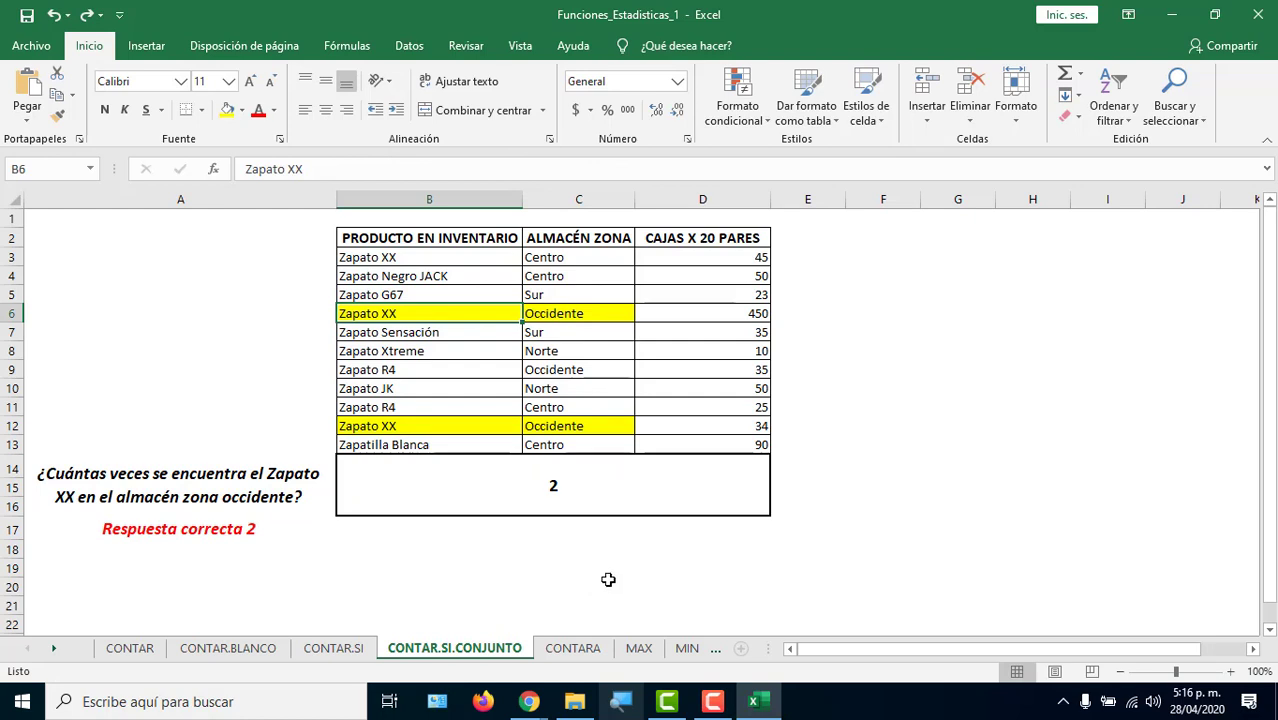
# Examine the B14 formula, the question in A14, and the product, zone and box columns of the inventory table.
pyautogui.click(608, 482)
pyautogui.doubleClick(607, 478)
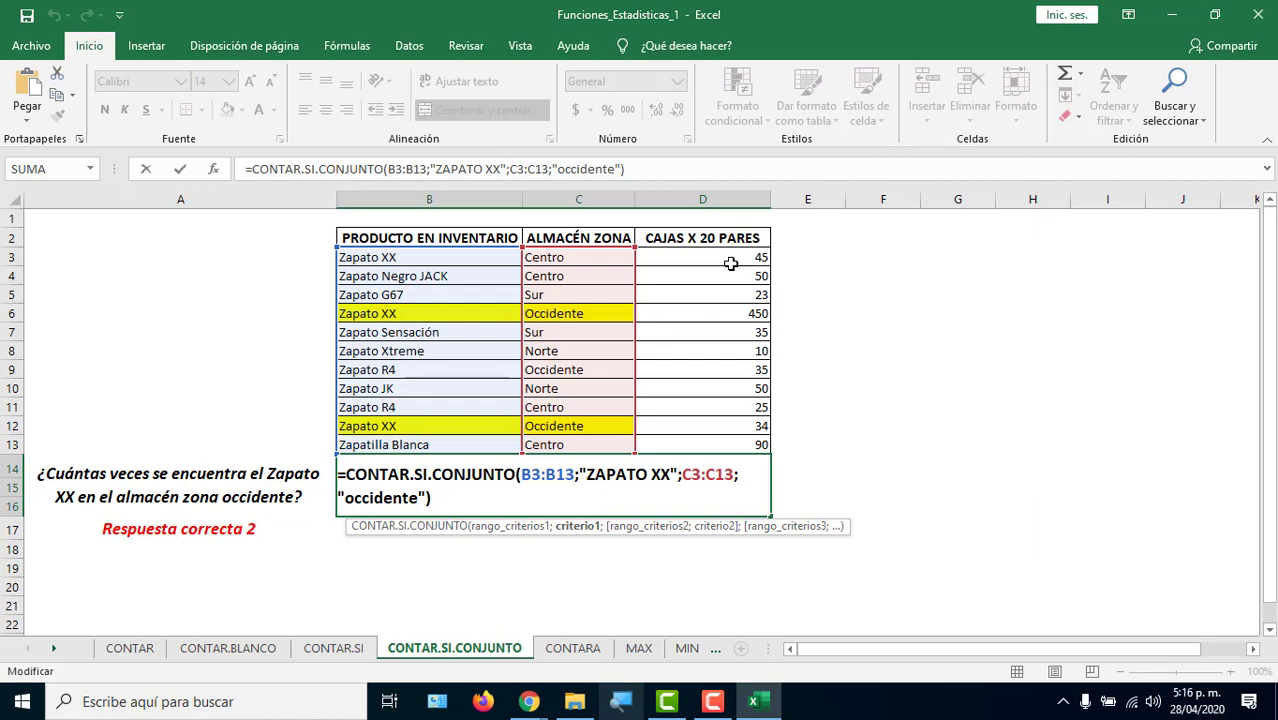
pyautogui.click(208, 488)
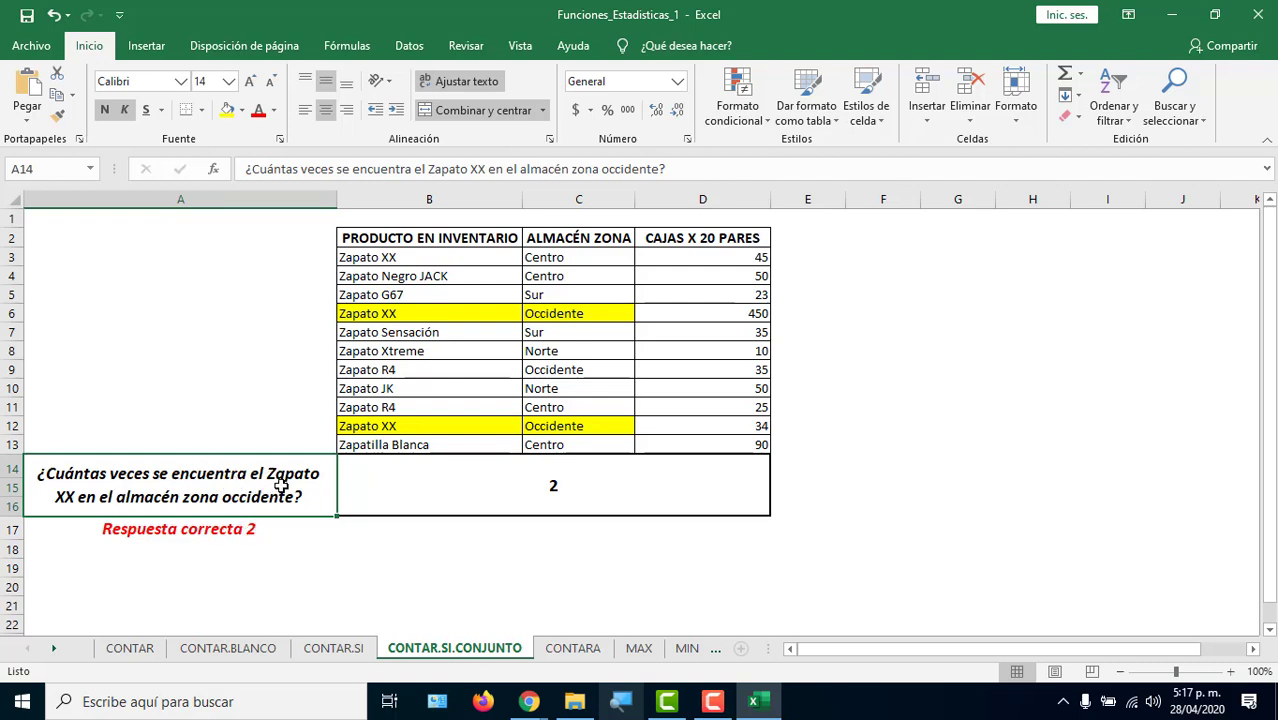
pyautogui.moveTo(418, 260); pyautogui.dragTo(420, 442)
pyautogui.moveTo(555, 262); pyautogui.dragTo(551, 446)
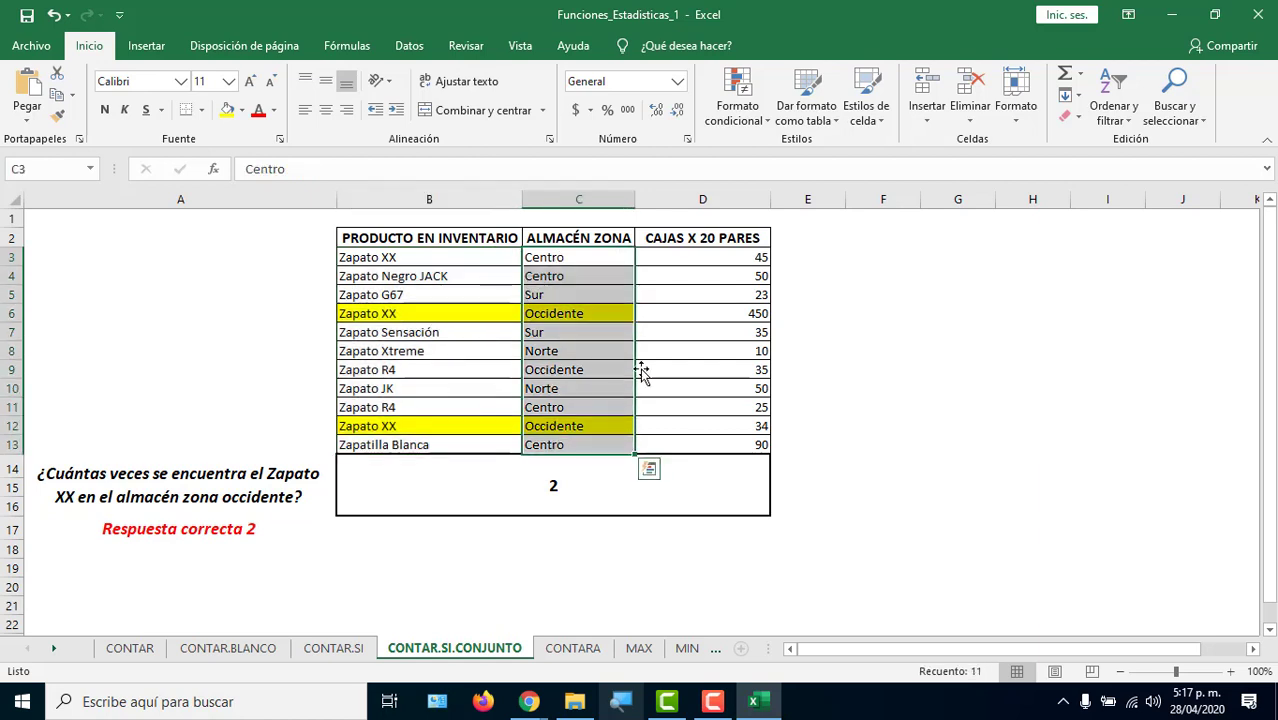
pyautogui.click(381, 314)
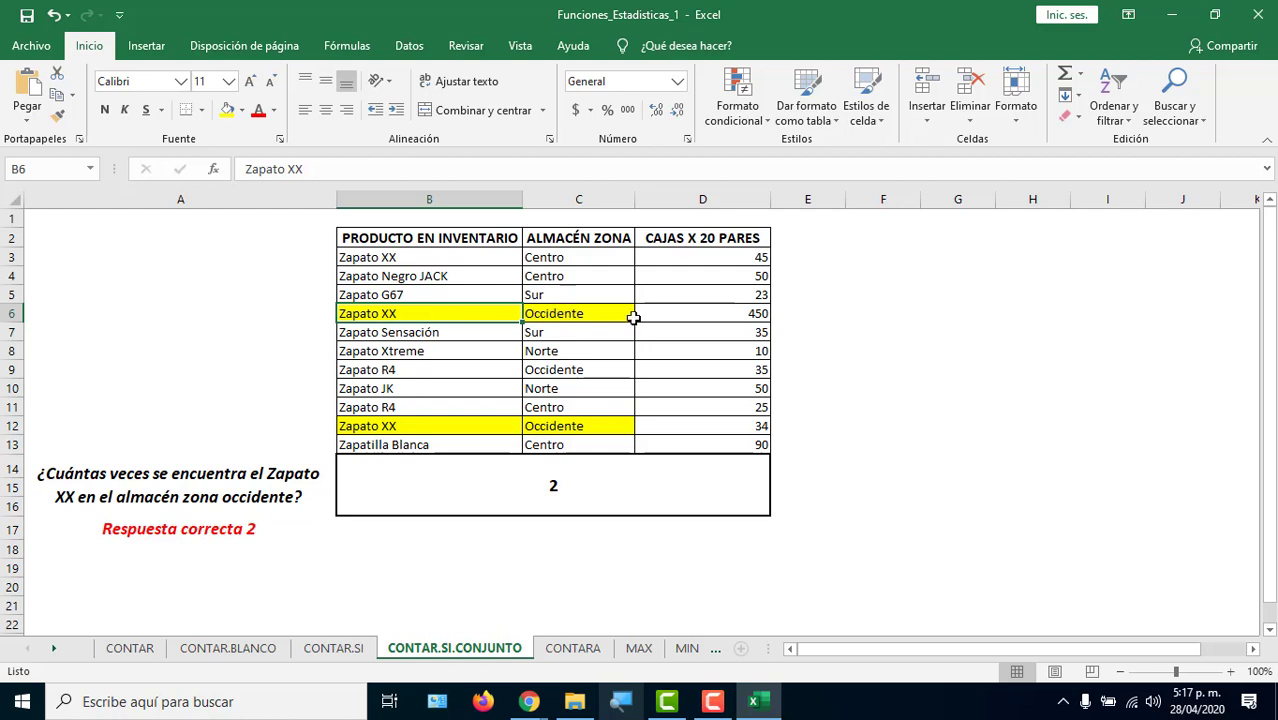
pyautogui.click(703, 313)
pyautogui.moveTo(696, 253); pyautogui.dragTo(701, 444)
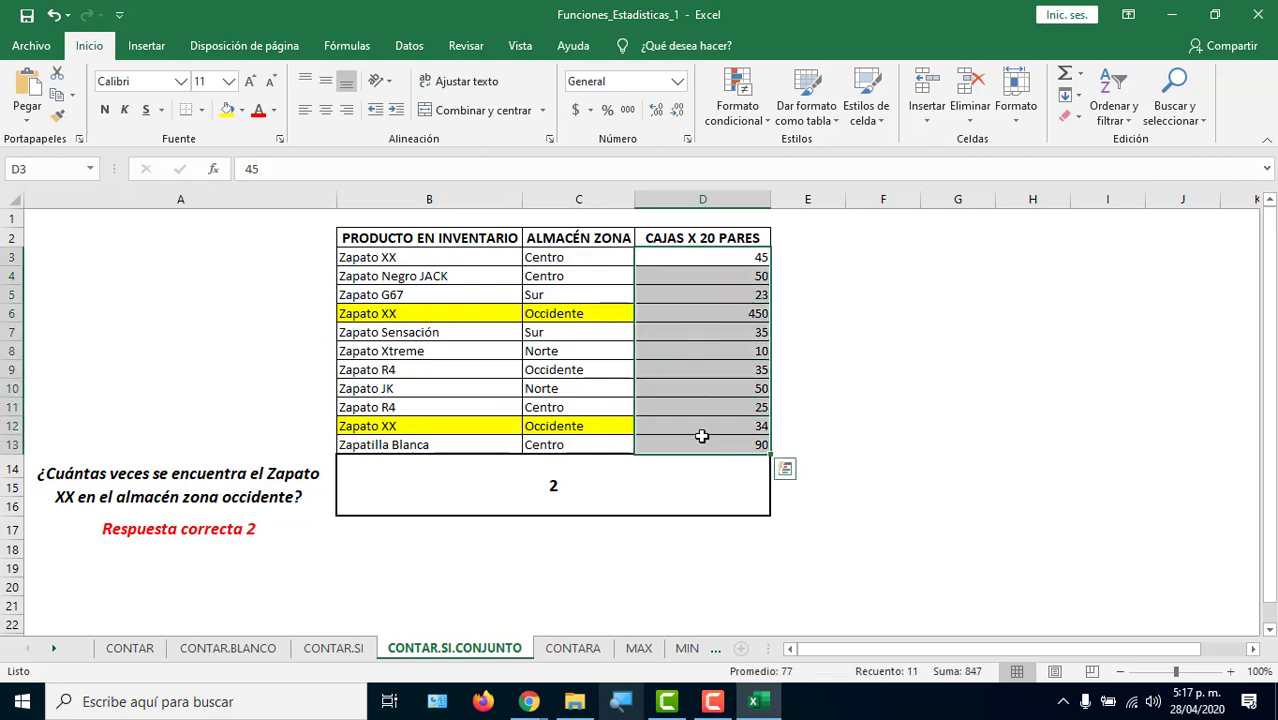
pyautogui.click(685, 313)
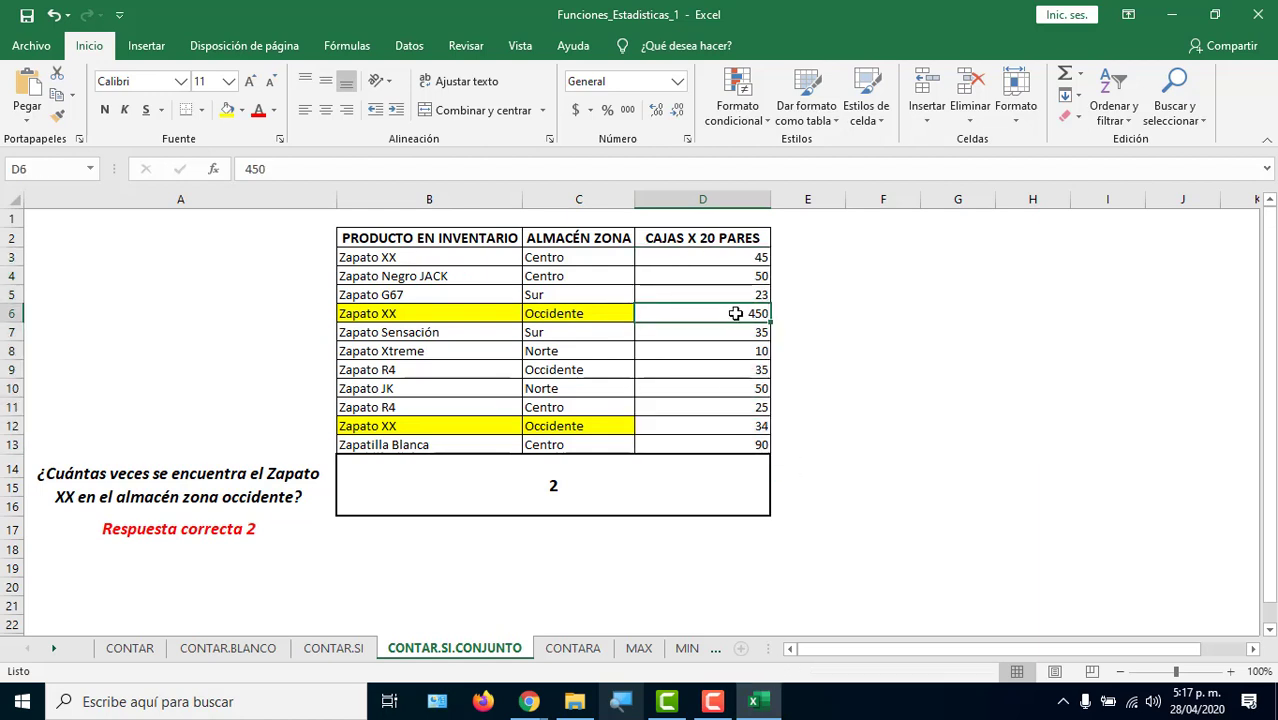
pyautogui.click(700, 428)
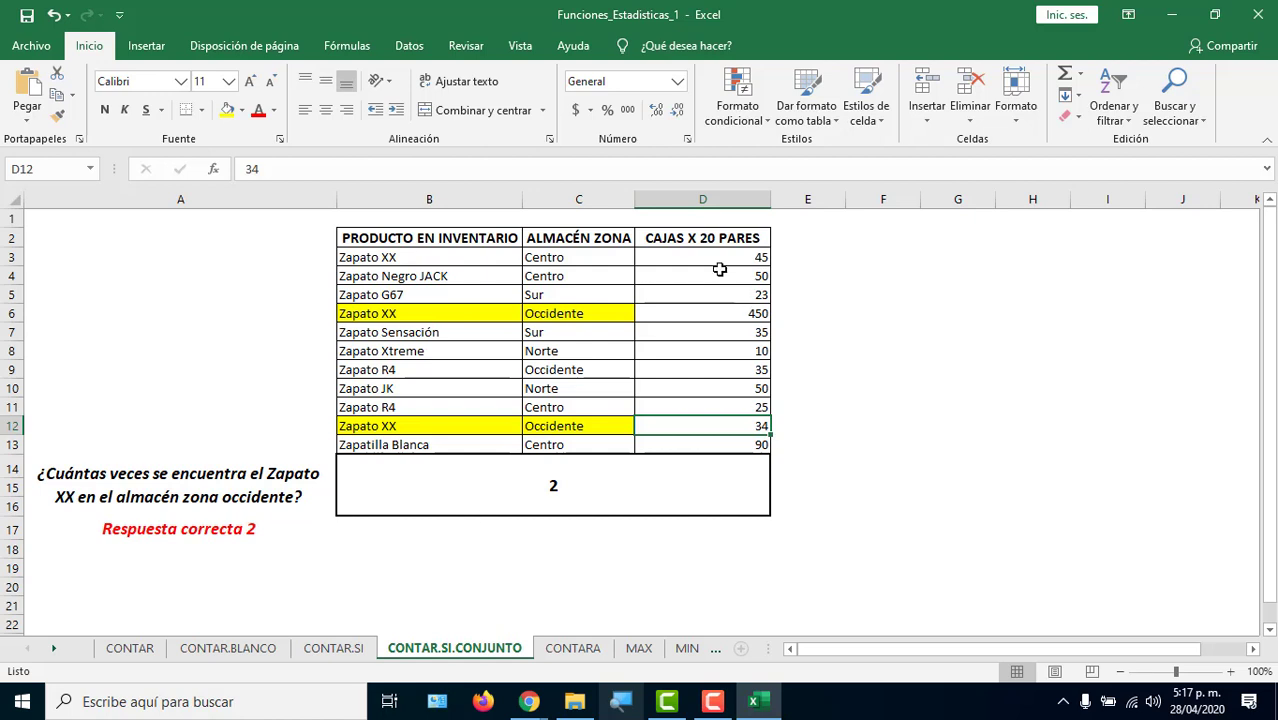
pyautogui.moveTo(730, 257); pyautogui.dragTo(731, 443)
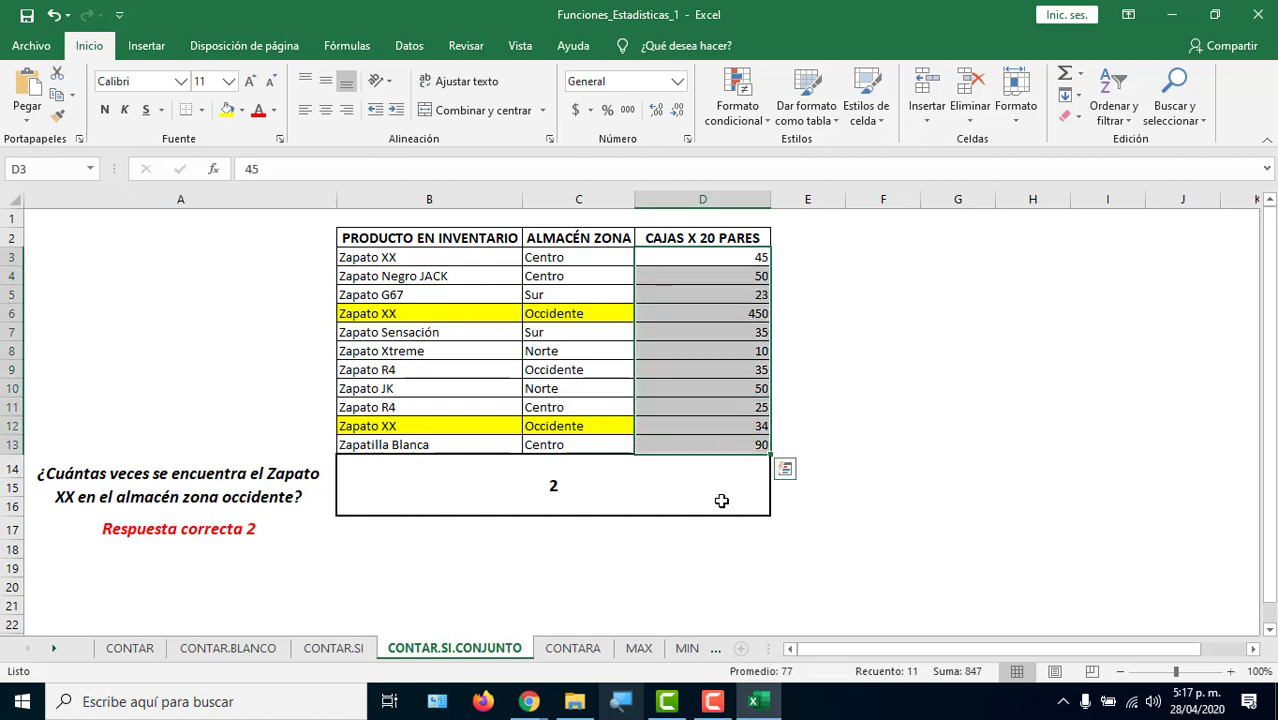
# Examine the single "zapato r4" criterion in the B14 formula on the CONTAR.SI sheet for comparison.
pyautogui.click(586, 652)
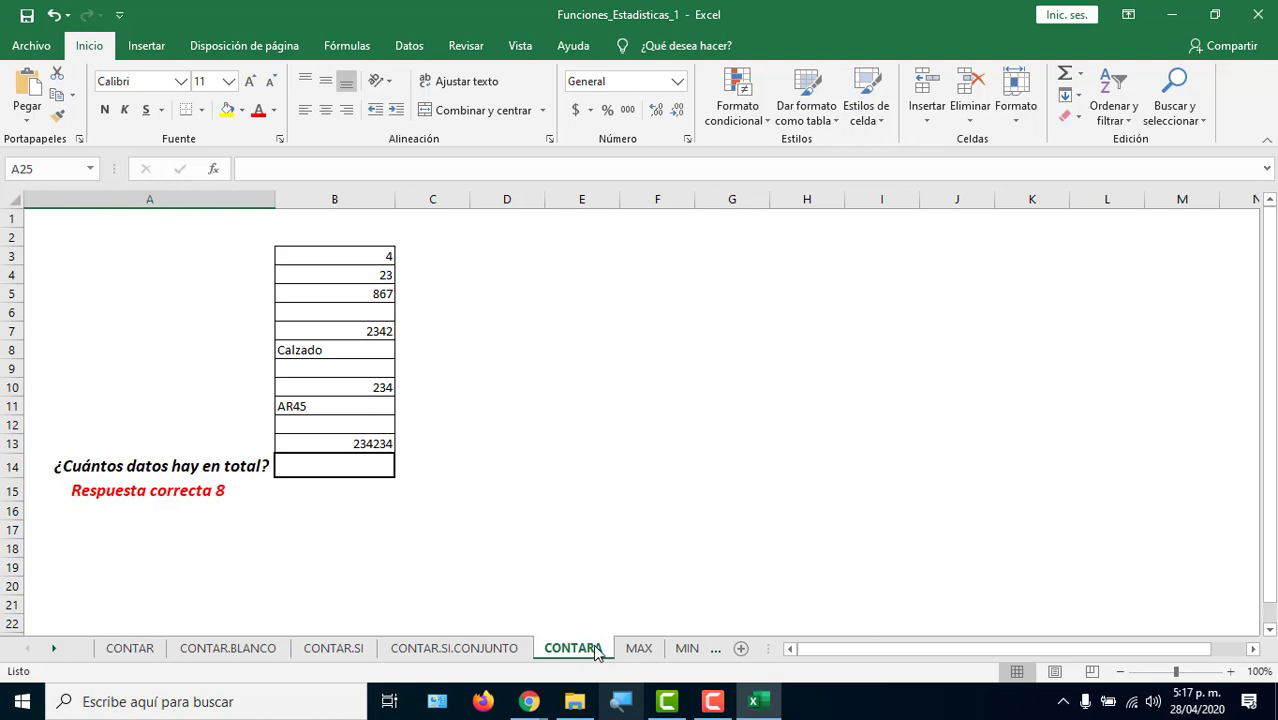
pyautogui.click(480, 650)
pyautogui.click(333, 648)
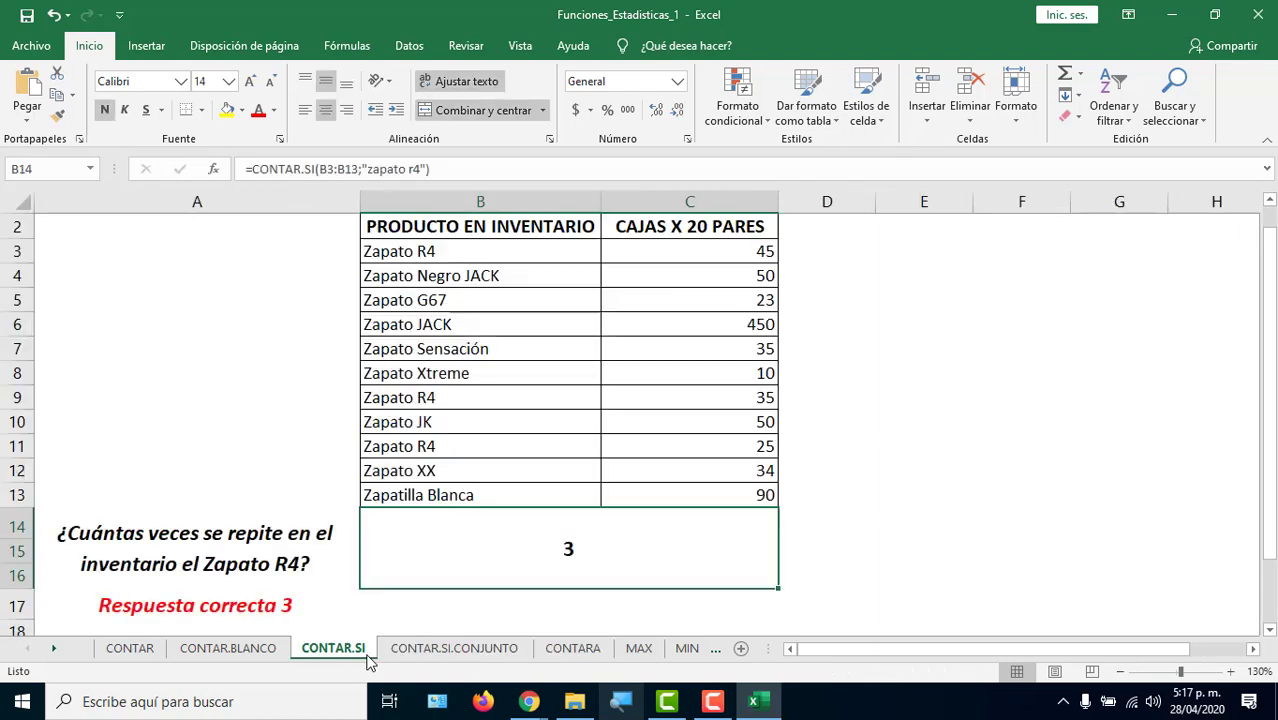
pyautogui.doubleClick(610, 553)
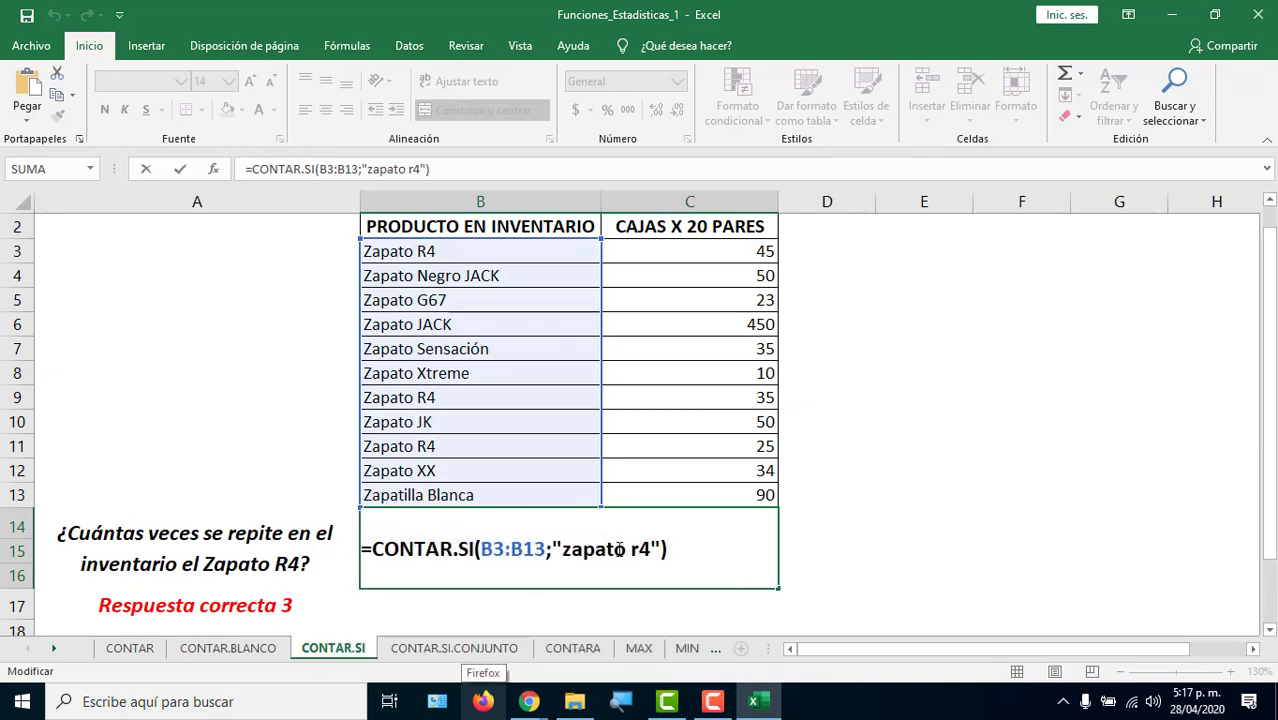
pyautogui.moveTo(553, 548); pyautogui.dragTo(660, 548)
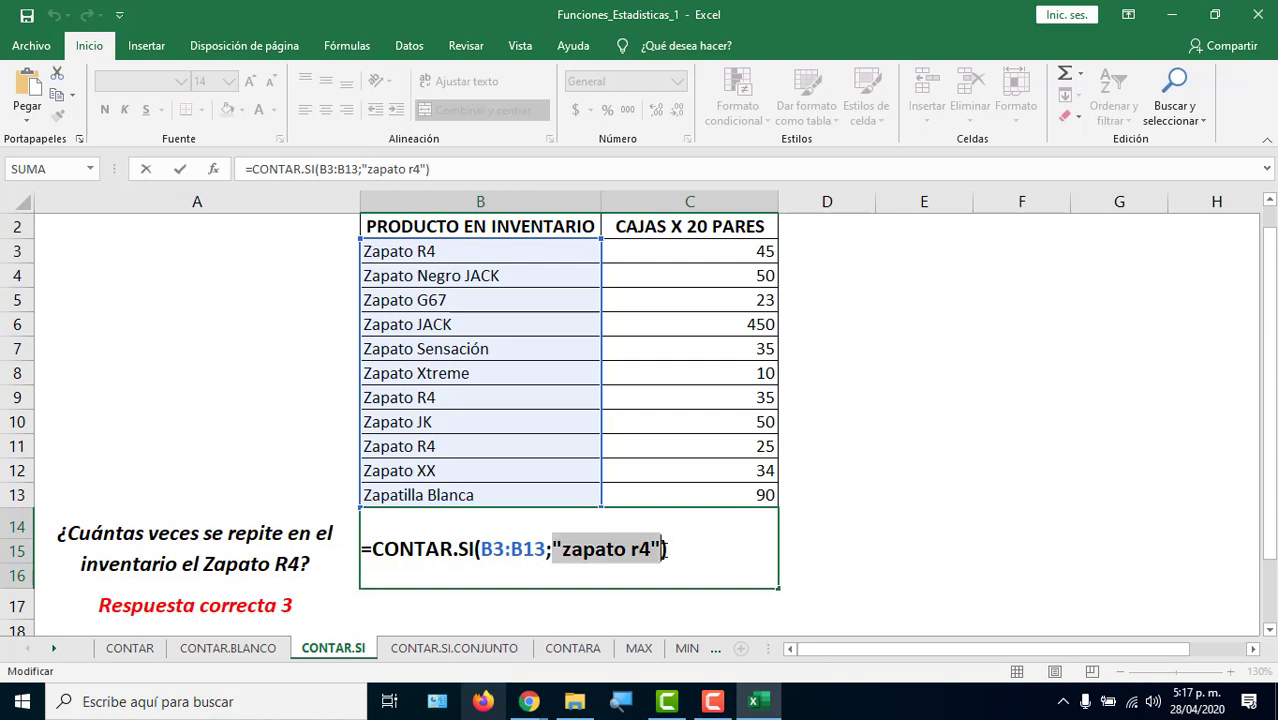
pyautogui.moveTo(675, 690)
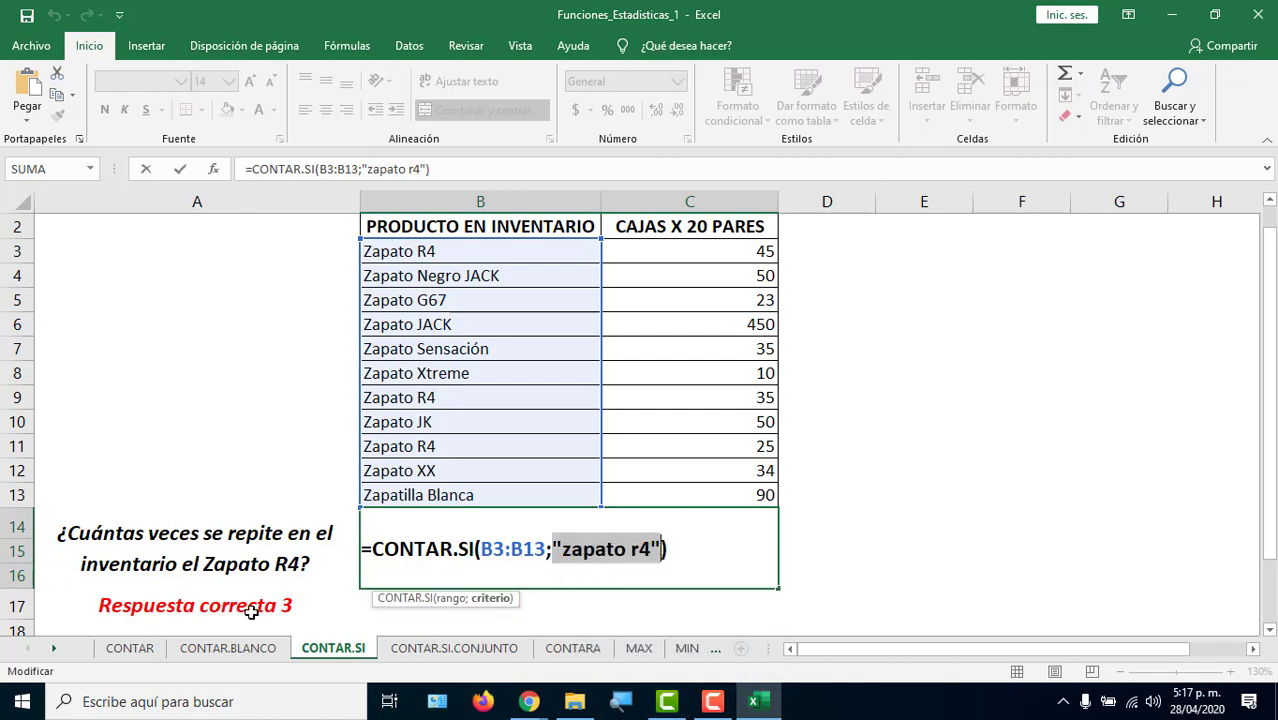
pyautogui.press('Return')
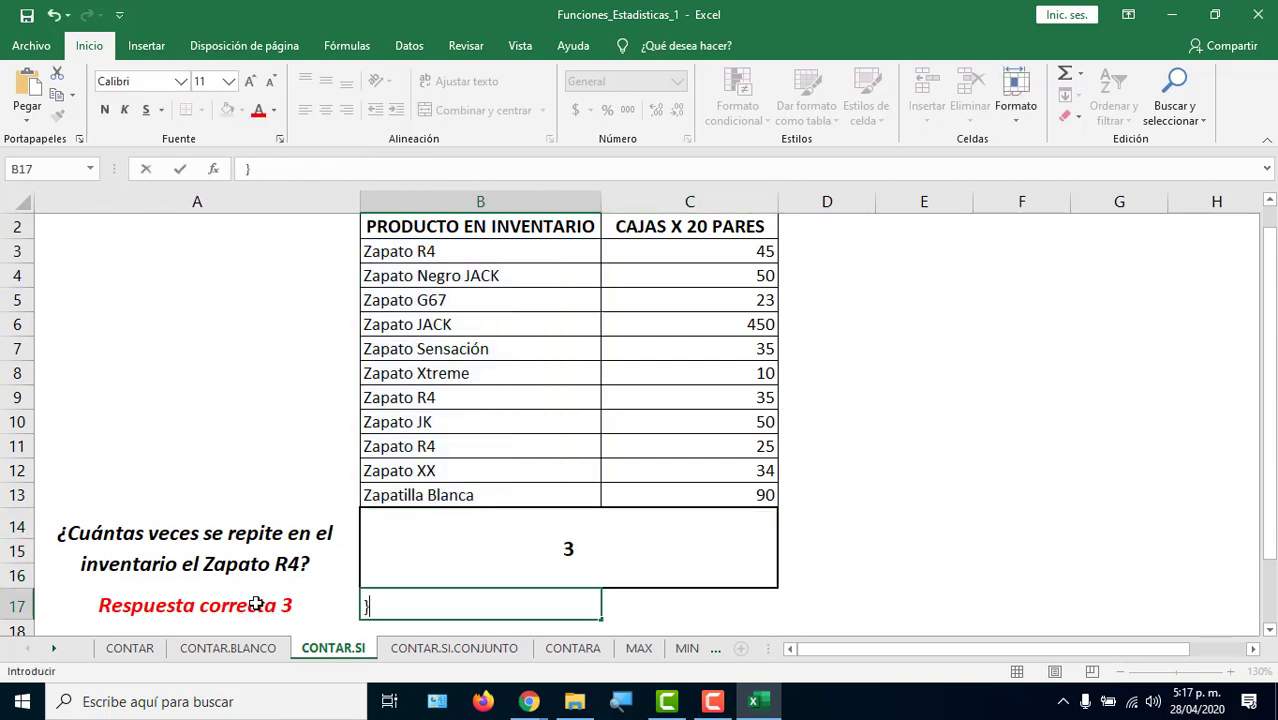
# On the CONTAR.SI.CONJUNTO sheet, try CONTAR.SI in the B14 formula with both ranges and criteria kept, and discard the edit.
pyautogui.click(455, 648)
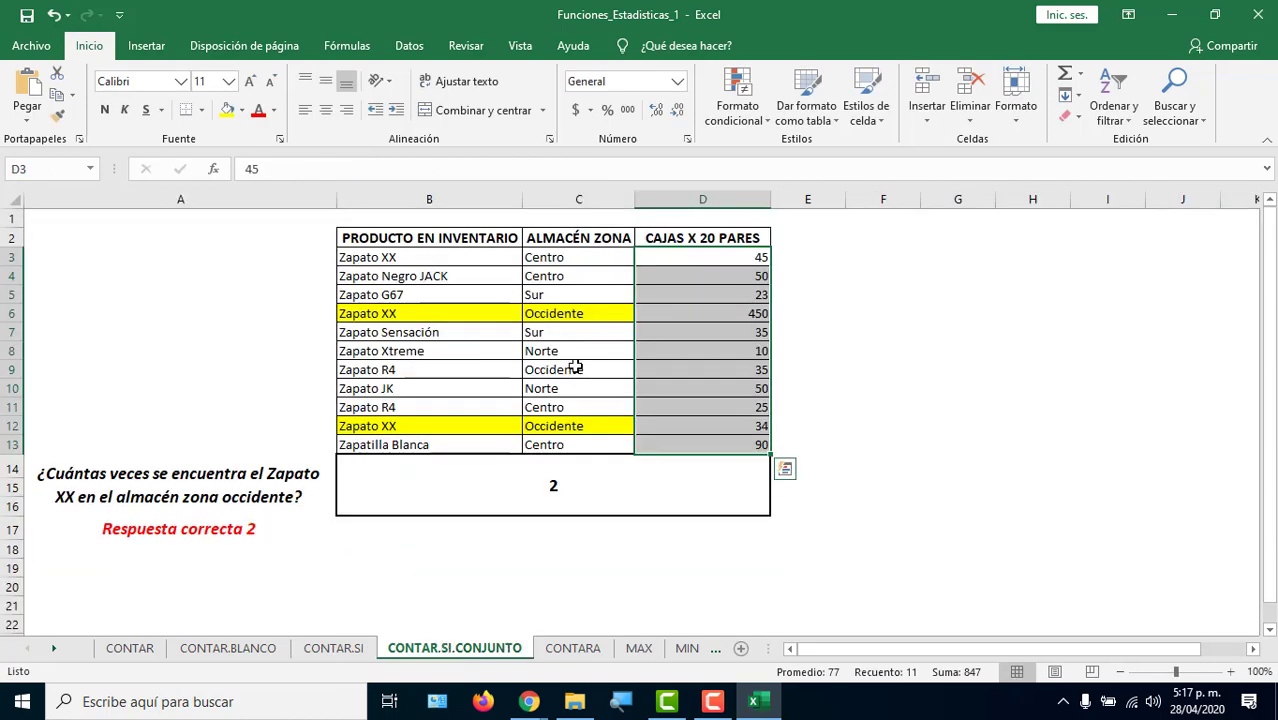
pyautogui.doubleClick(648, 495)
pyautogui.moveTo(428, 474); pyautogui.dragTo(513, 474)
pyautogui.press('BackSpace')
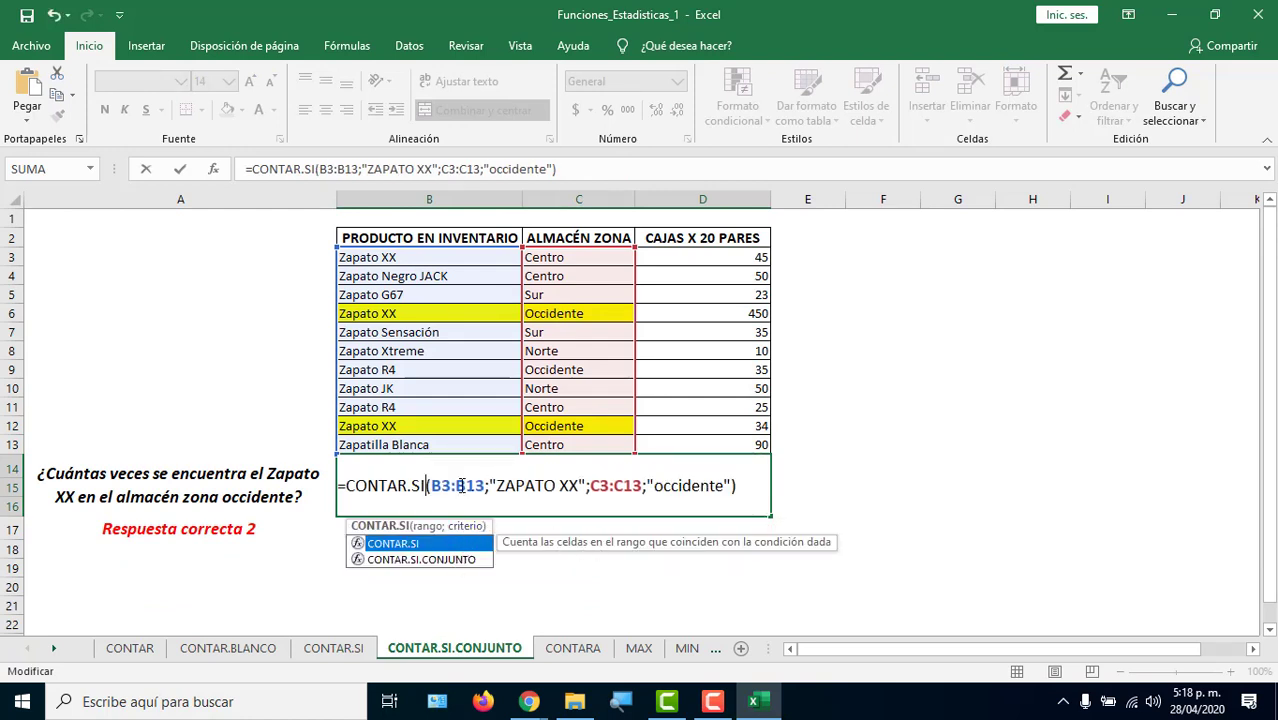
pyautogui.click(460, 485)
pyautogui.click(533, 484)
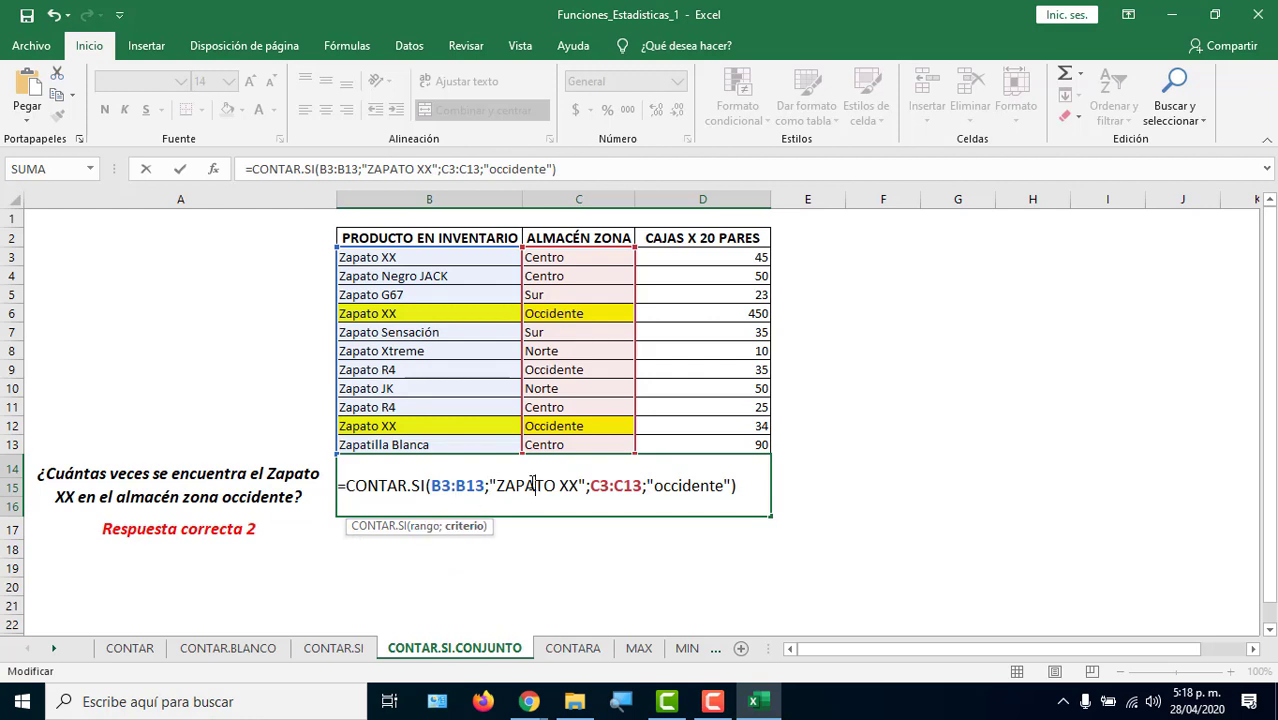
pyautogui.moveTo(586, 486); pyautogui.dragTo(751, 495)
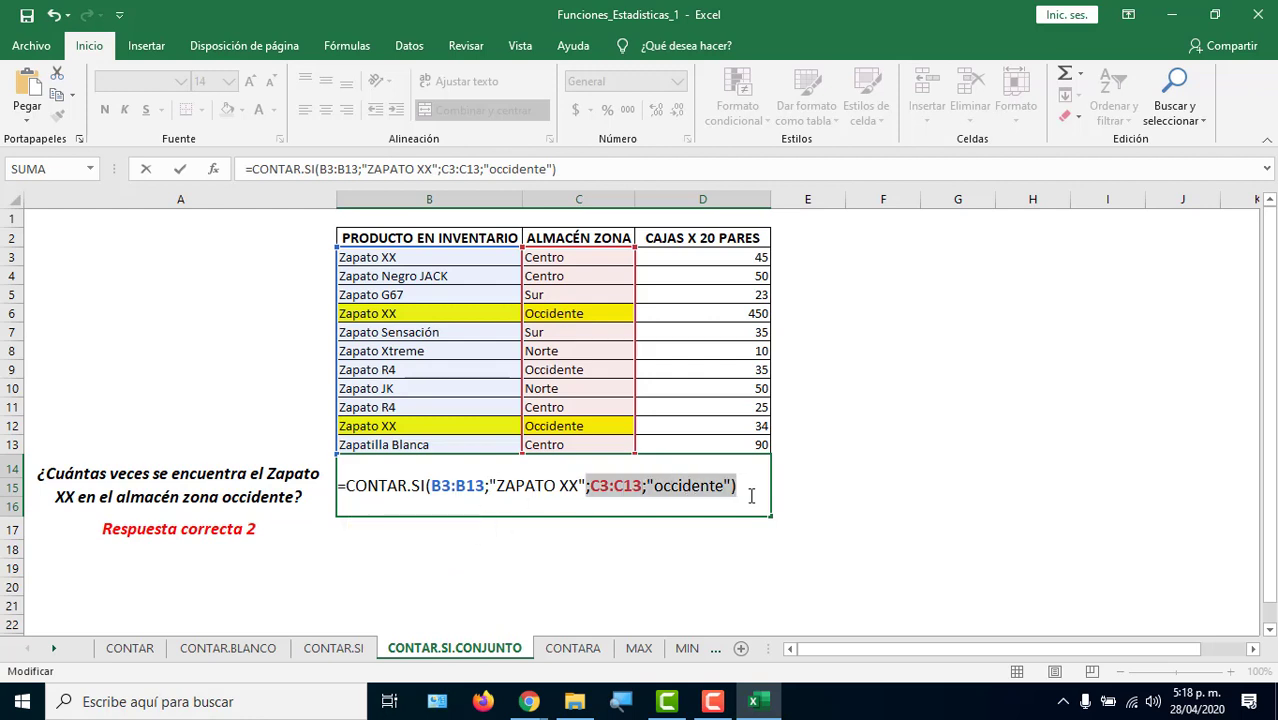
pyautogui.press('Return')
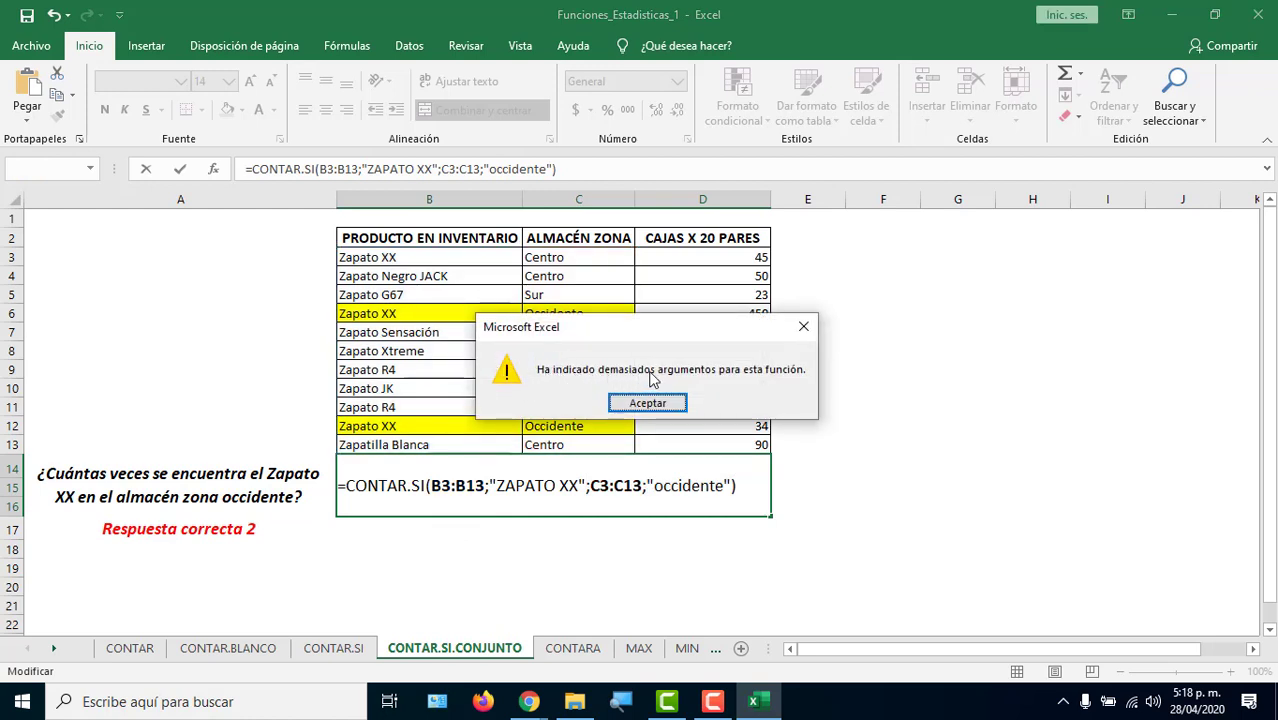
pyautogui.click(648, 403)
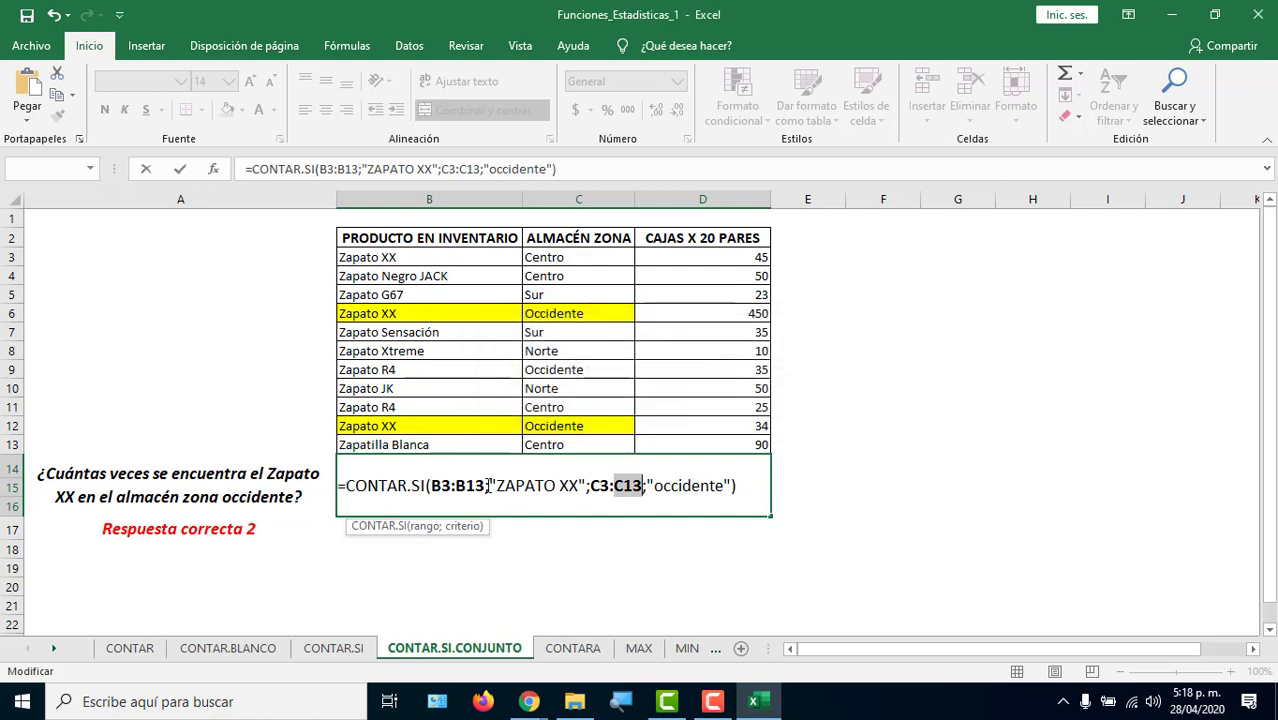
pyautogui.click(486, 487)
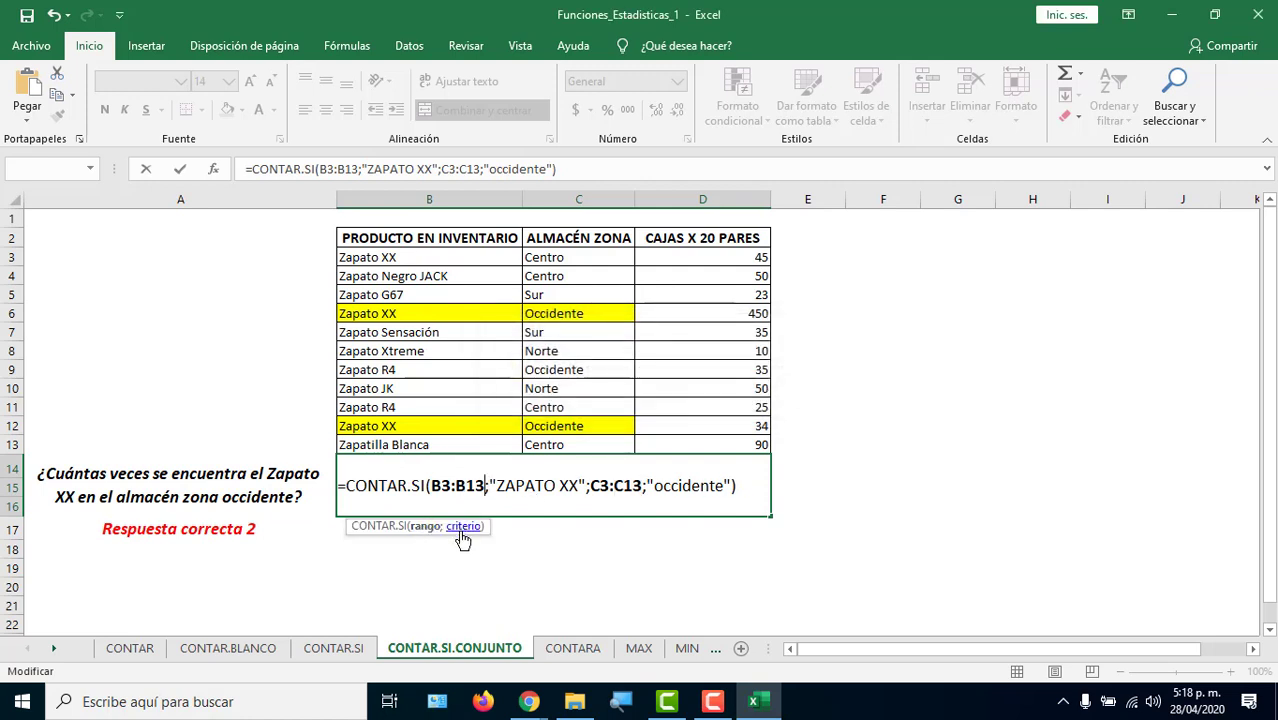
pyautogui.moveTo(434, 486); pyautogui.dragTo(727, 486)
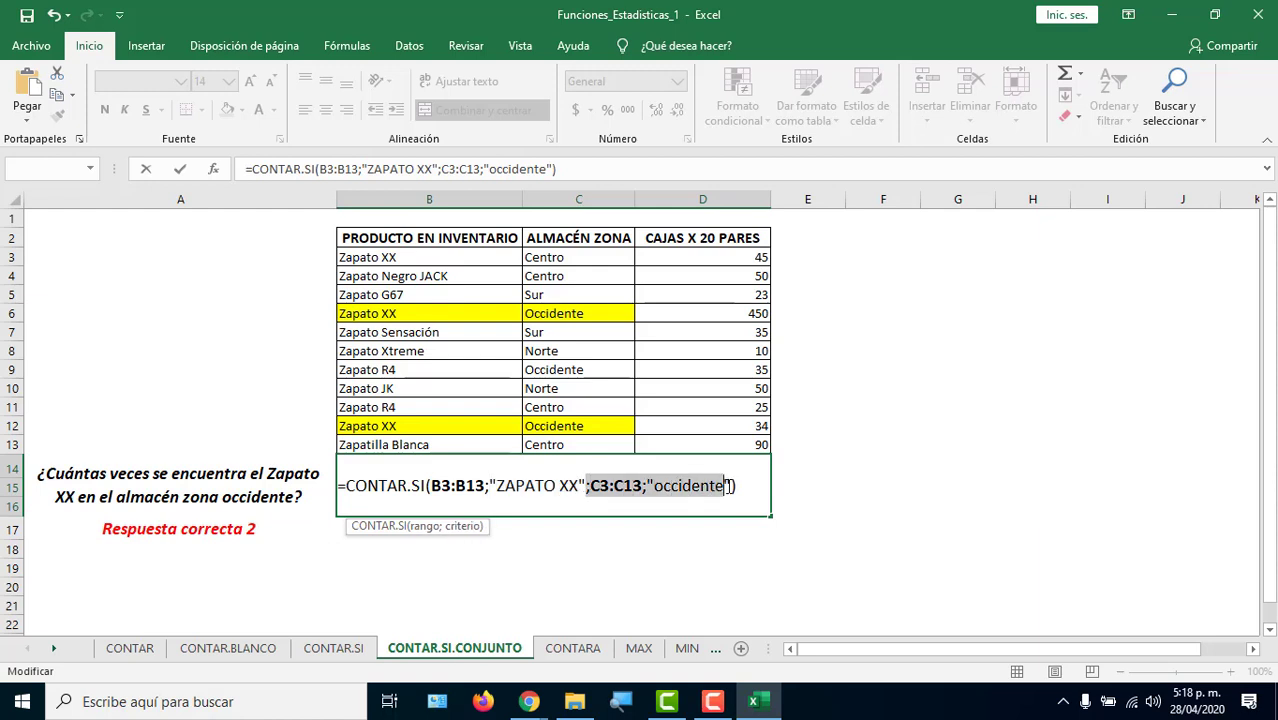
pyautogui.press('Escape')
# Examine the CONTAR.SI.CONJUNTO function name and its argument syntax in the B14 formula.
pyautogui.doubleClick(644, 486)
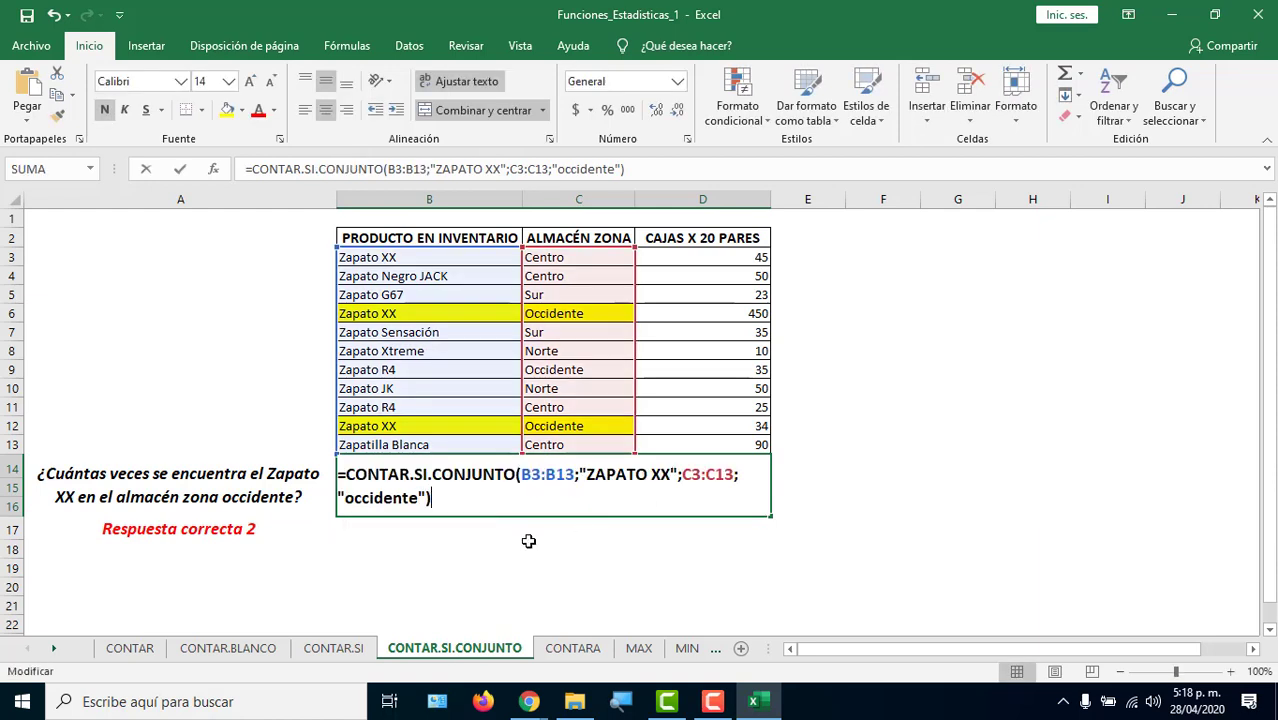
pyautogui.moveTo(346, 474); pyautogui.dragTo(518, 474)
pyautogui.click(427, 474)
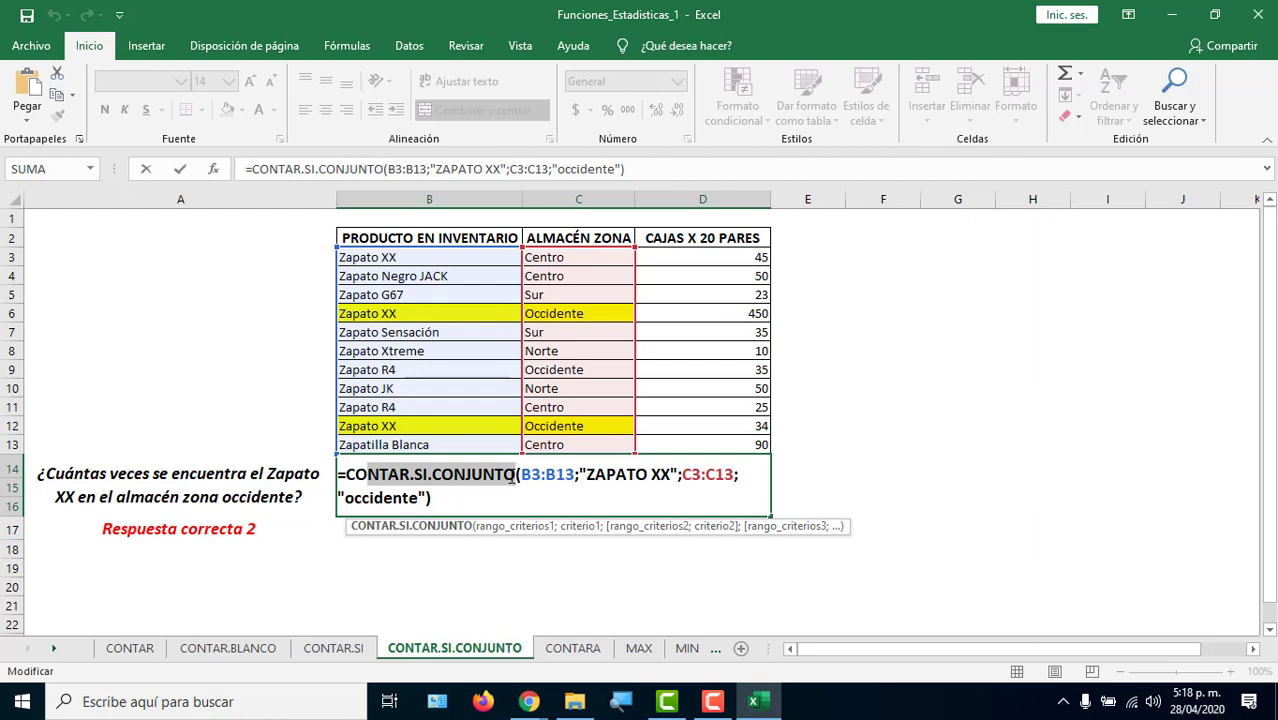
pyautogui.press('Return')
# On the CONTARA sheet, increase the font size of answer cell B14 to 28.
pyautogui.click(573, 648)
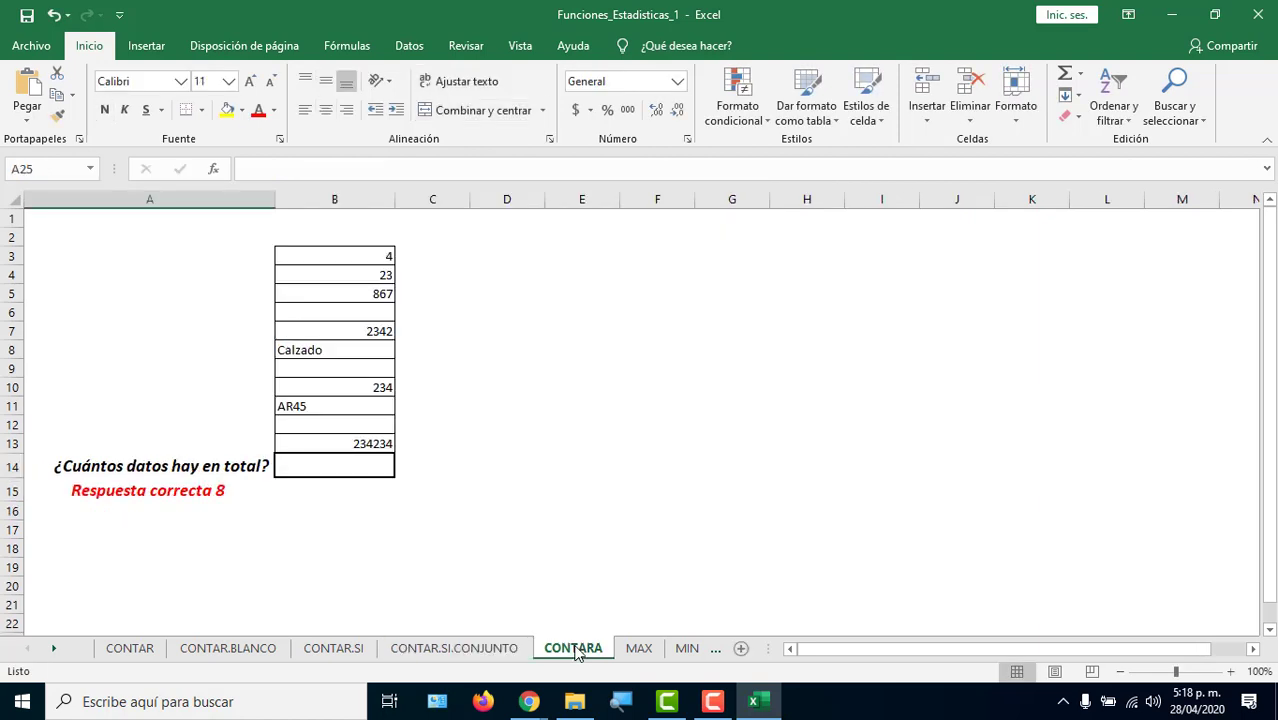
pyautogui.click(256, 84)
pyautogui.scroll(4, 379, 399)
pyautogui.click(366, 420)
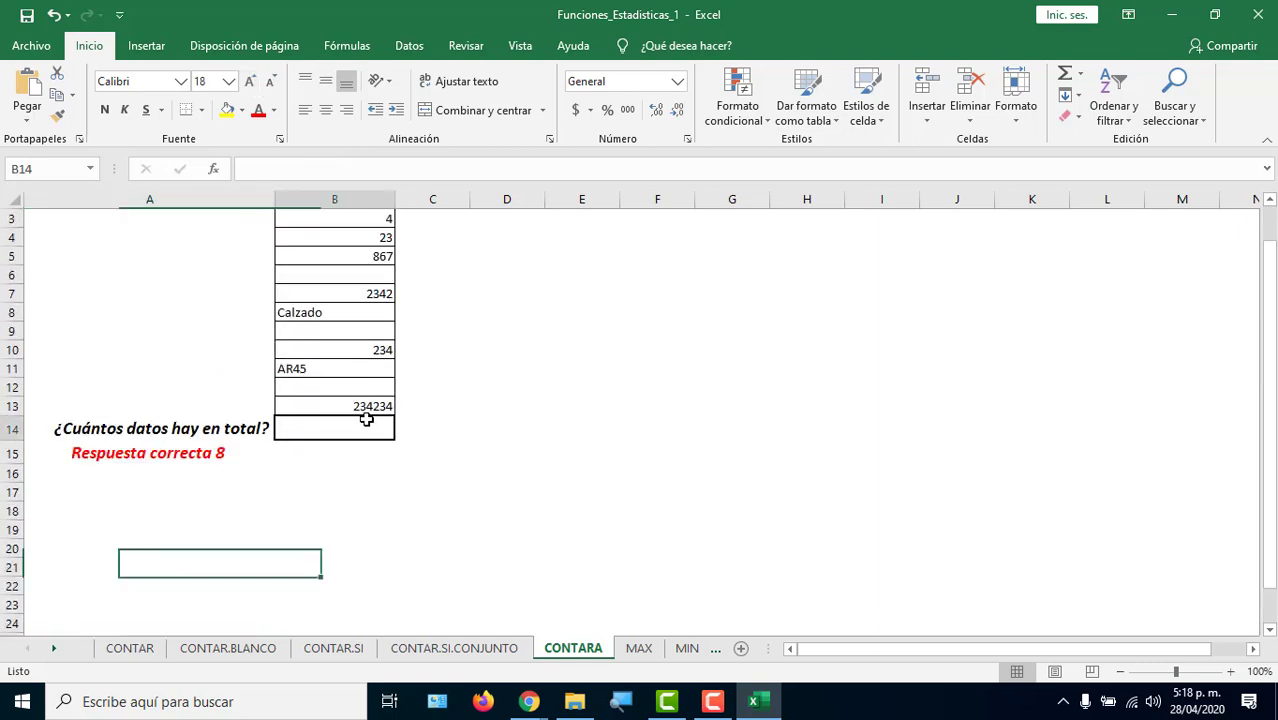
pyautogui.click(251, 84)
pyautogui.click(251, 84)
pyautogui.click(251, 84)
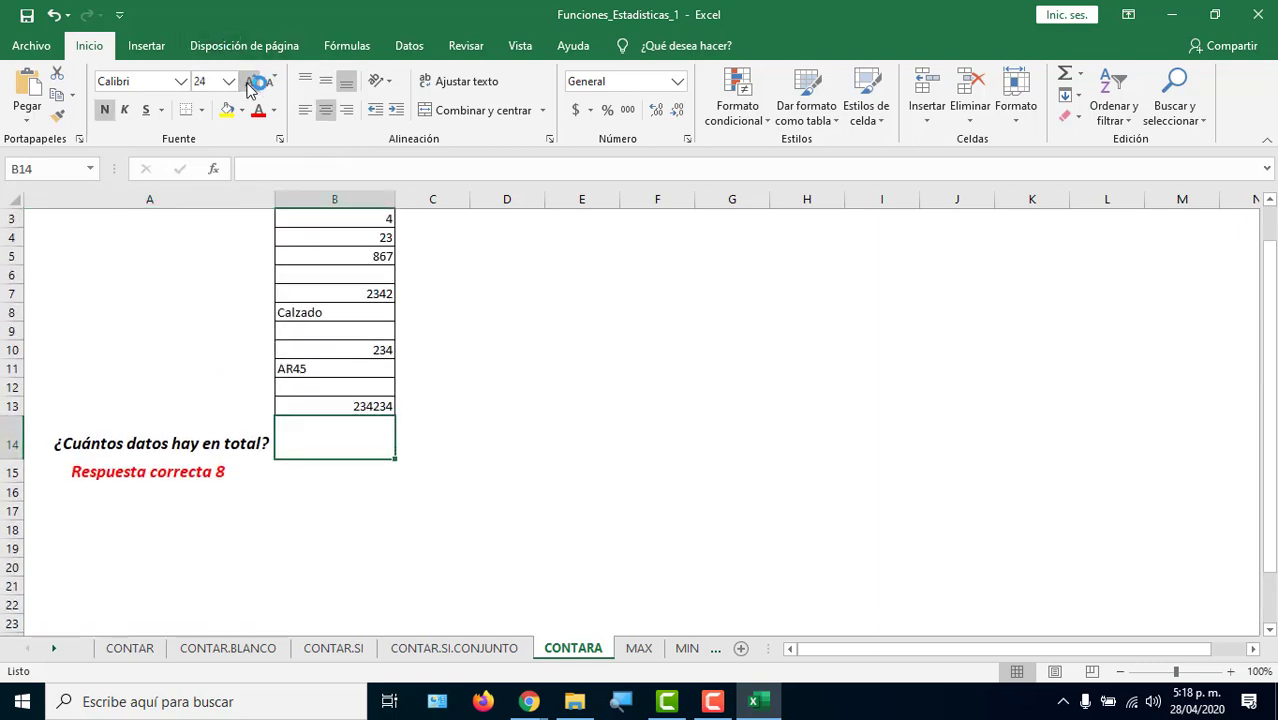
pyautogui.click(251, 84)
# Enter =CONTARA(B3:B13) in B14 to count all the data, and widen column B to roughly double its width.
pyautogui.write('=CON')
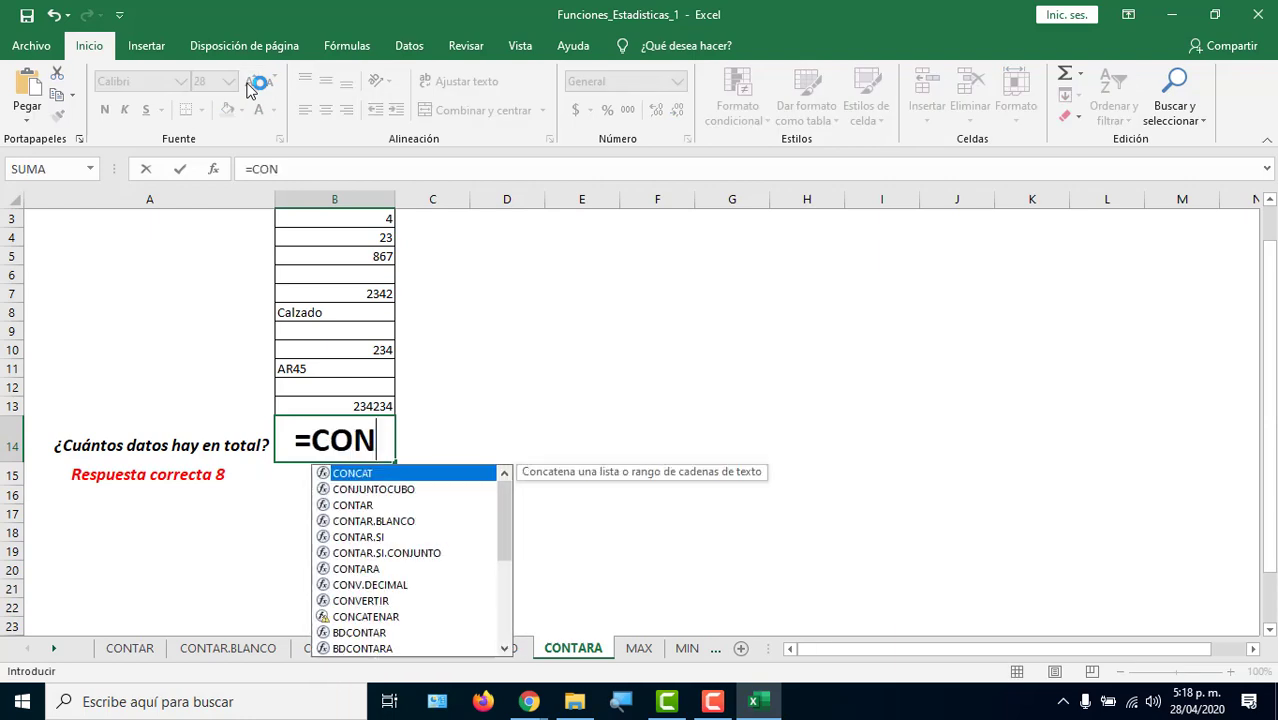
pyautogui.write('TARA(')
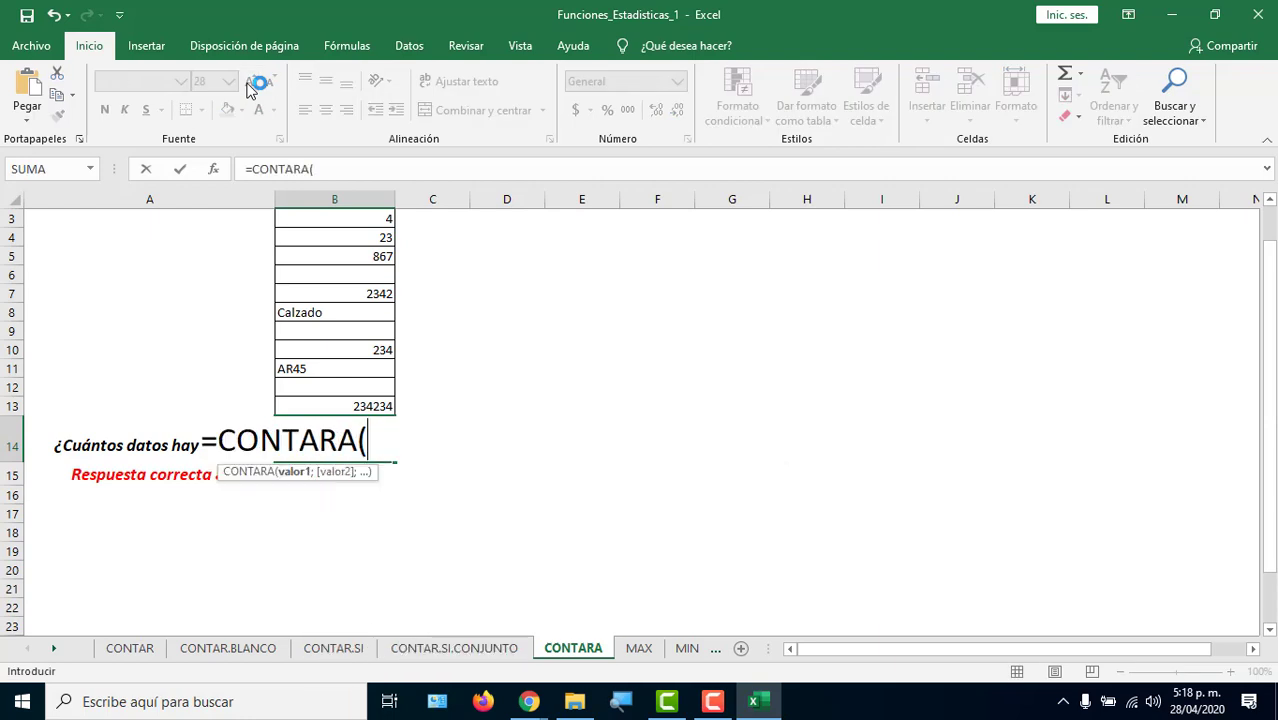
pyautogui.press('BackSpace')
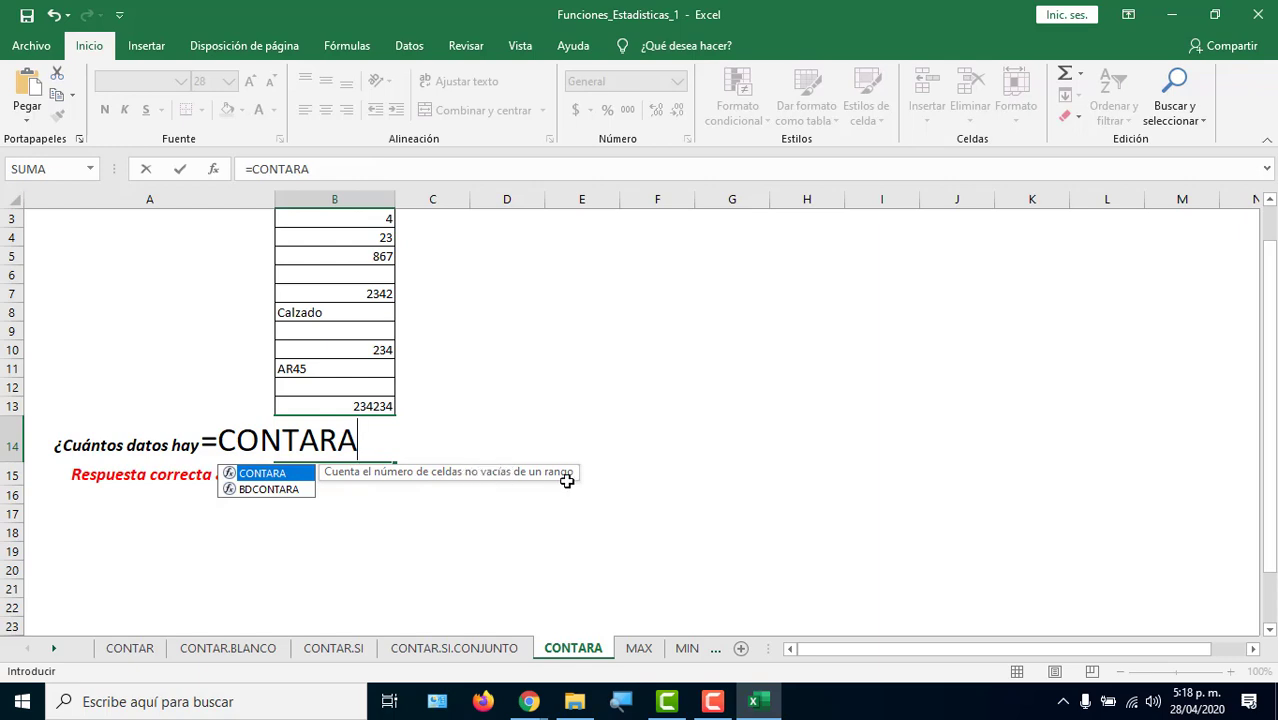
pyautogui.write('(')
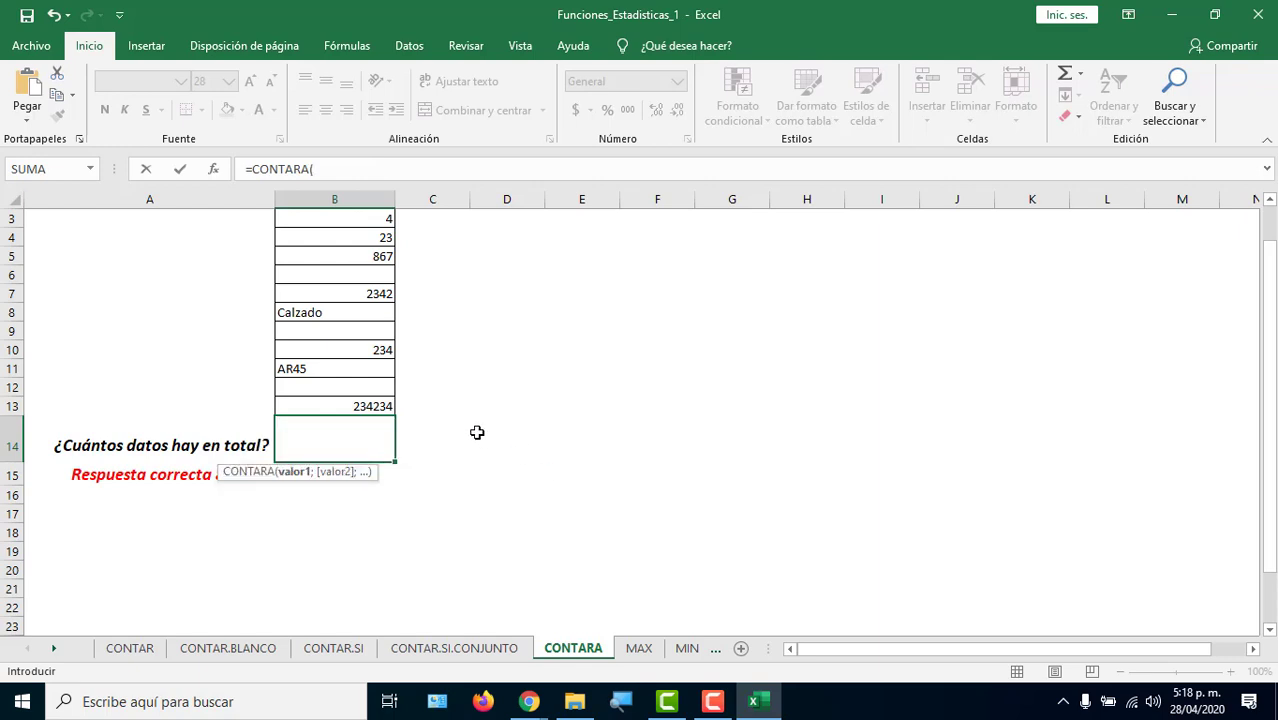
pyautogui.scroll(1, 470, 420)
pyautogui.click(373, 260)
pyautogui.moveTo(373, 268); pyautogui.dragTo(375, 445)
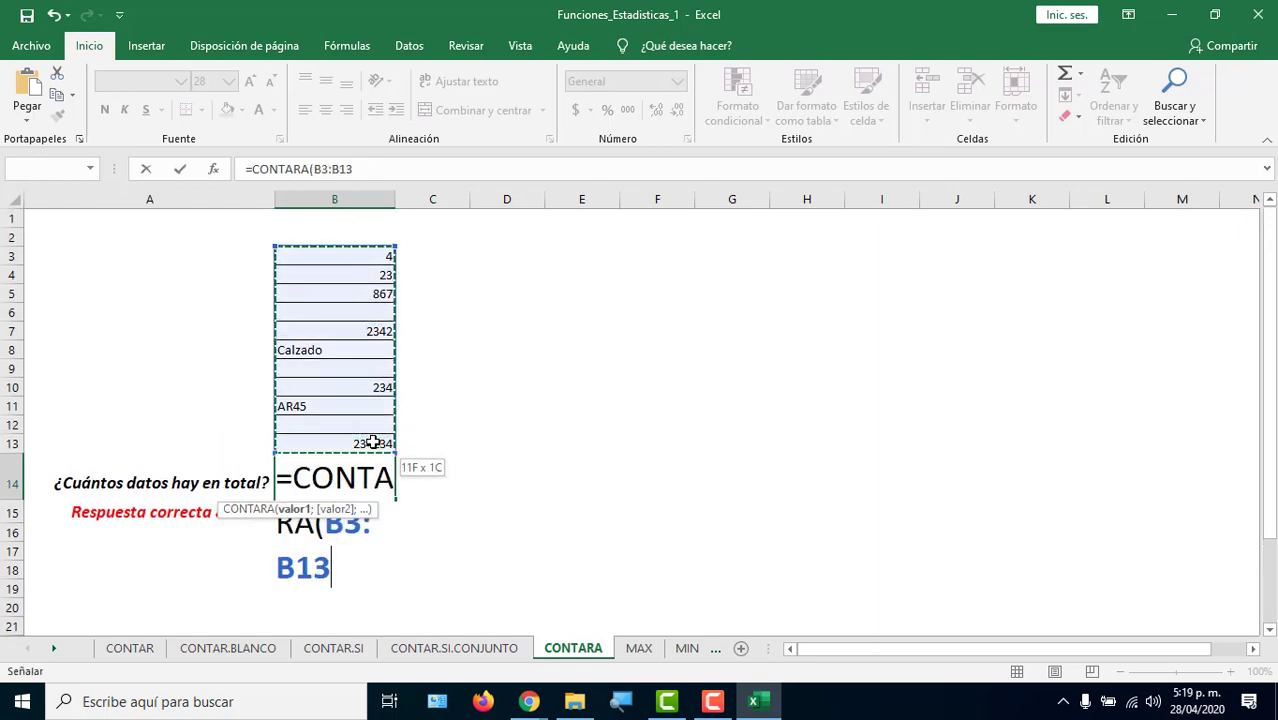
pyautogui.write(')')
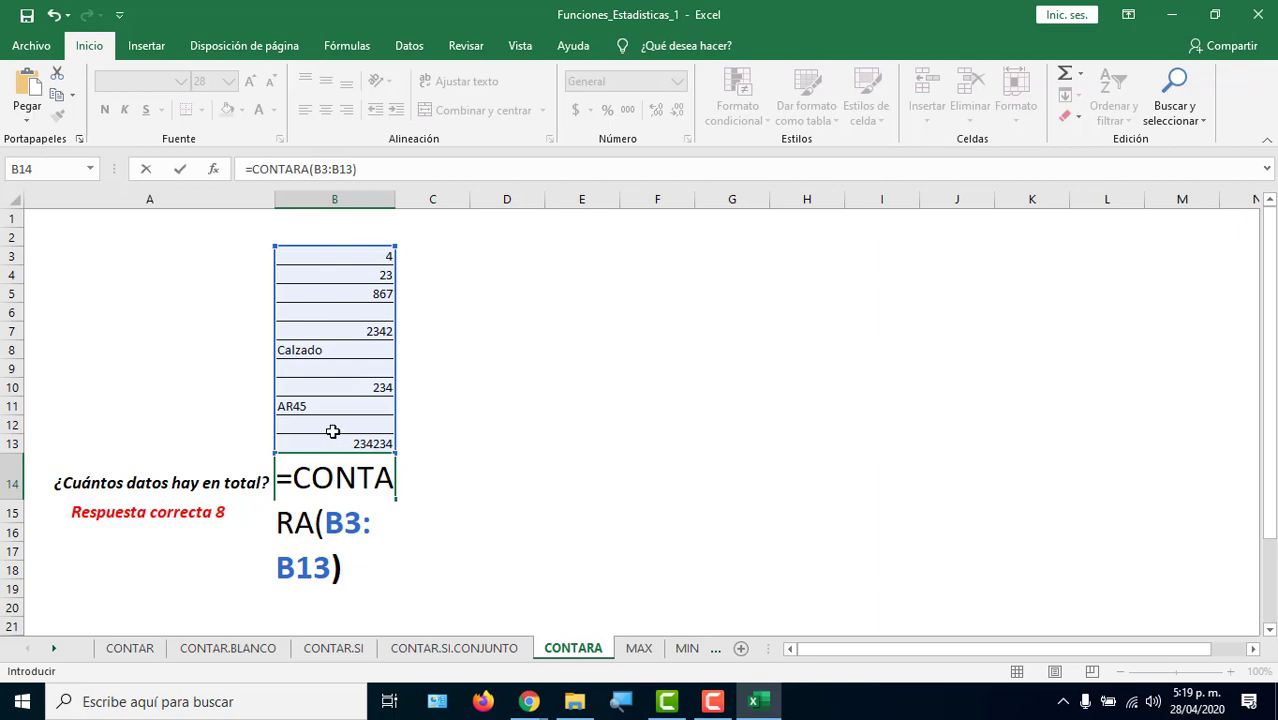
pyautogui.press('Return')
pyautogui.click(340, 480)
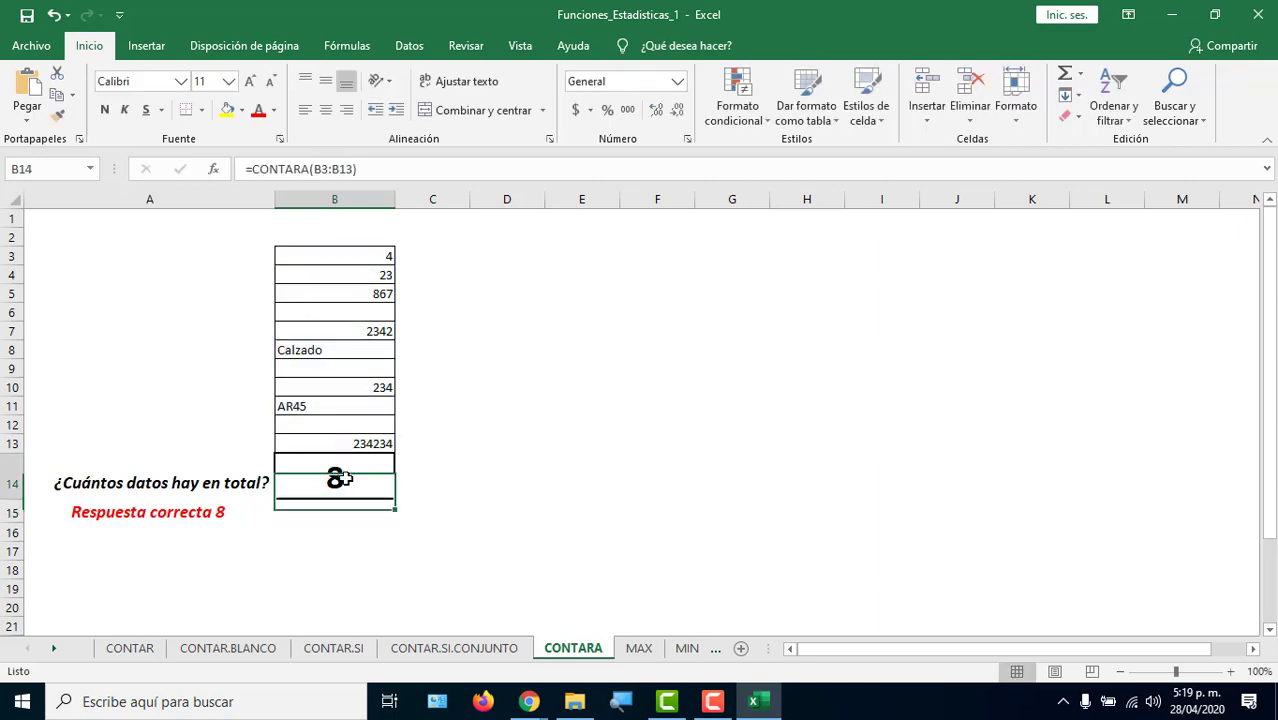
pyautogui.moveTo(395, 200); pyautogui.dragTo(518, 210)
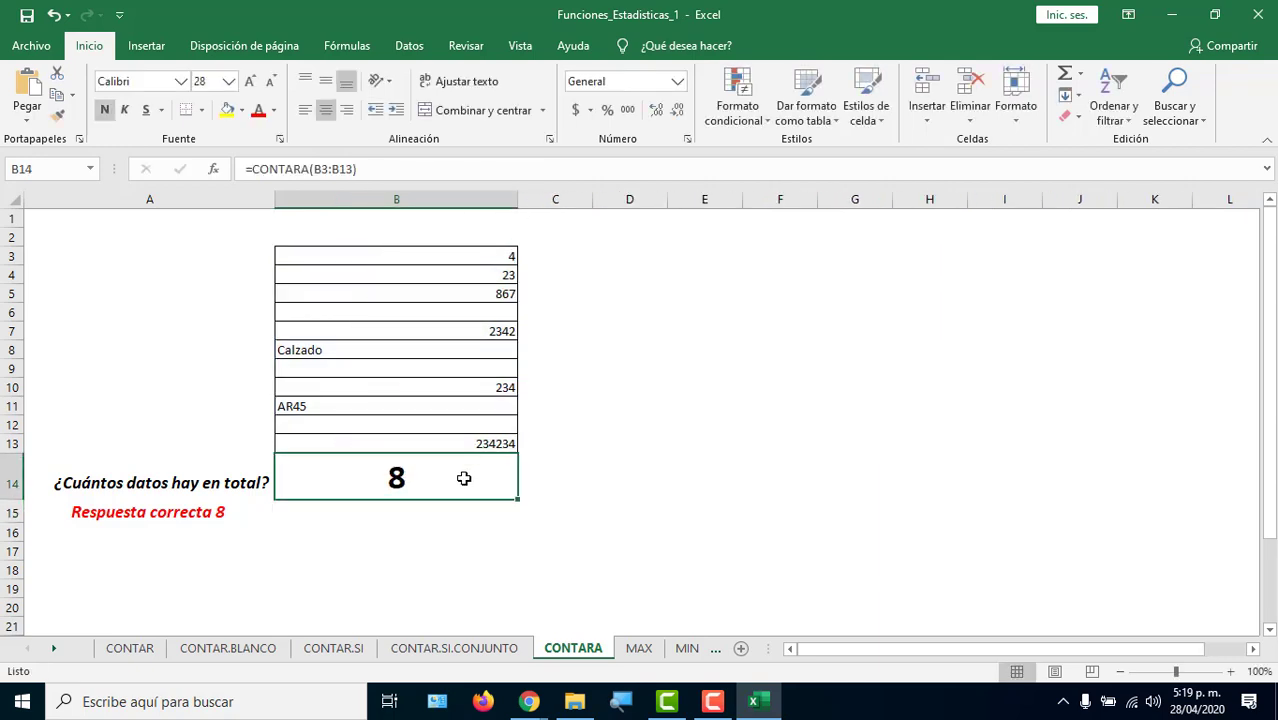
# Go through the list cells B3 to B13 one by one and examine the CONTARA formula in B14.
pyautogui.click(448, 255)
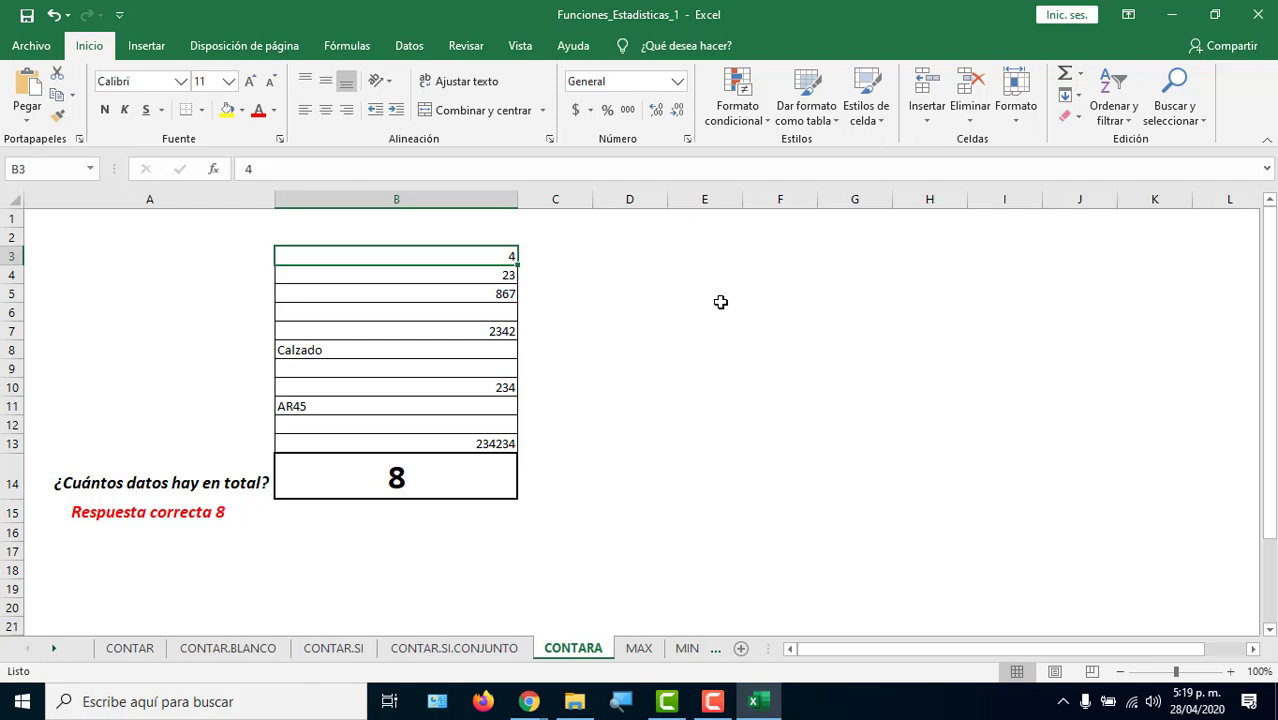
pyautogui.press('Down')
pyautogui.press('Down')
pyautogui.press('Down')
pyautogui.press('Down')
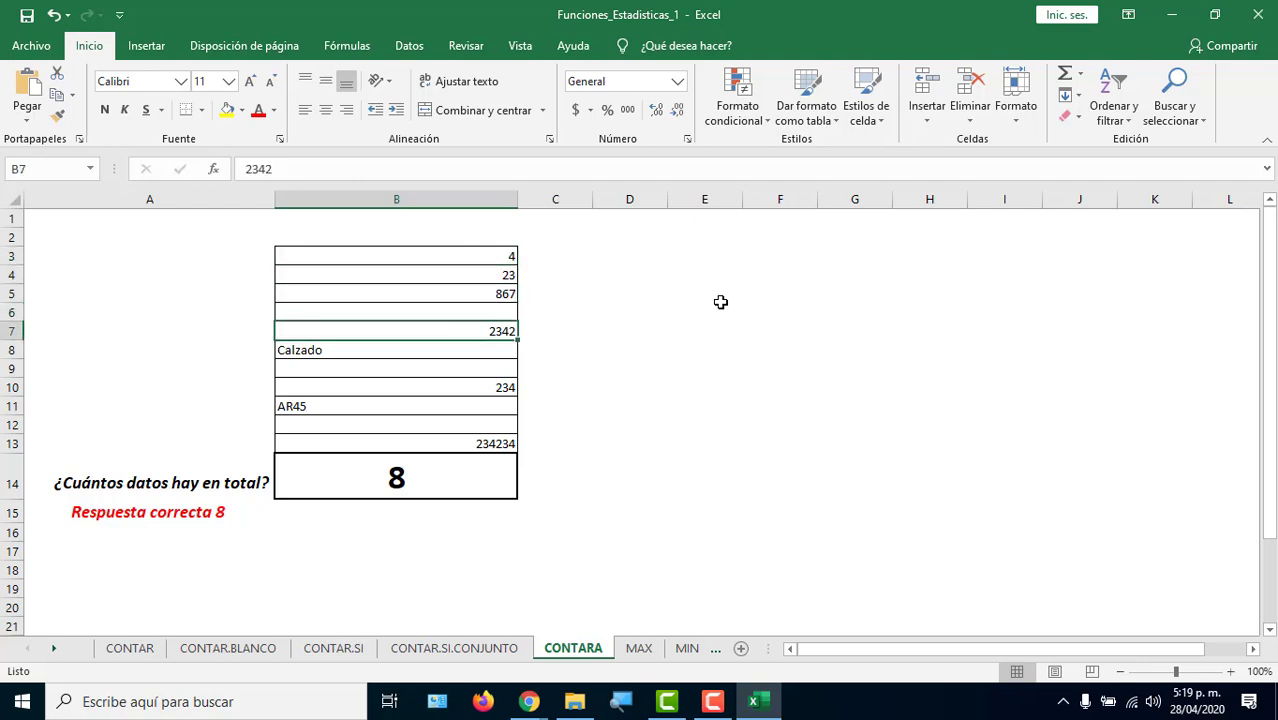
pyautogui.press('Down')
pyautogui.press('Down')
pyautogui.press('Down')
pyautogui.press('Down')
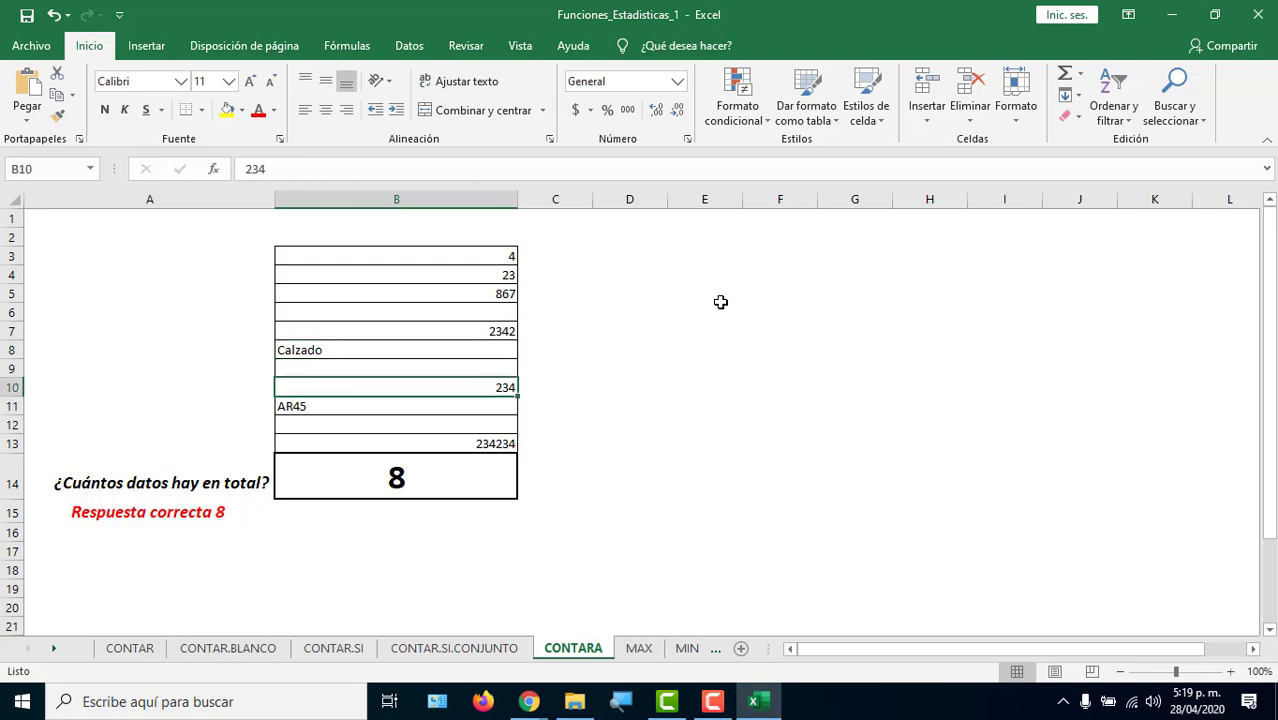
pyautogui.press('Down')
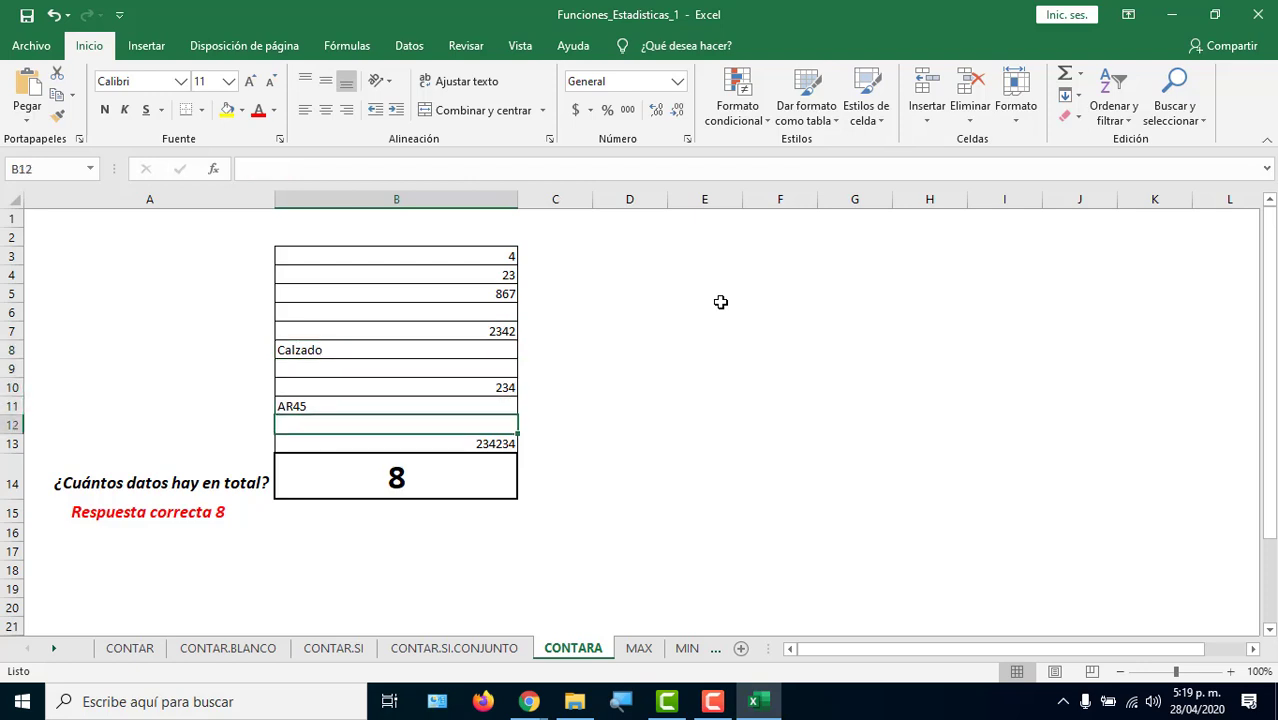
pyautogui.press('Down')
pyautogui.press('Down')
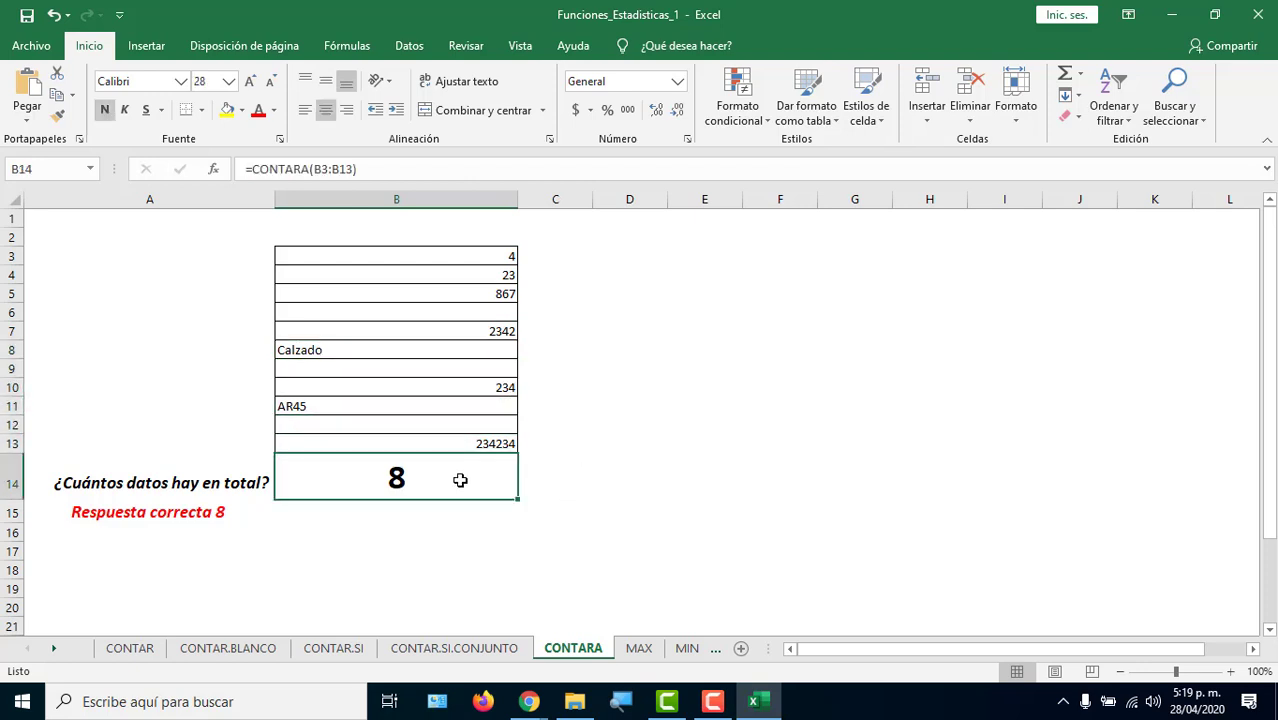
pyautogui.doubleClick(460, 480)
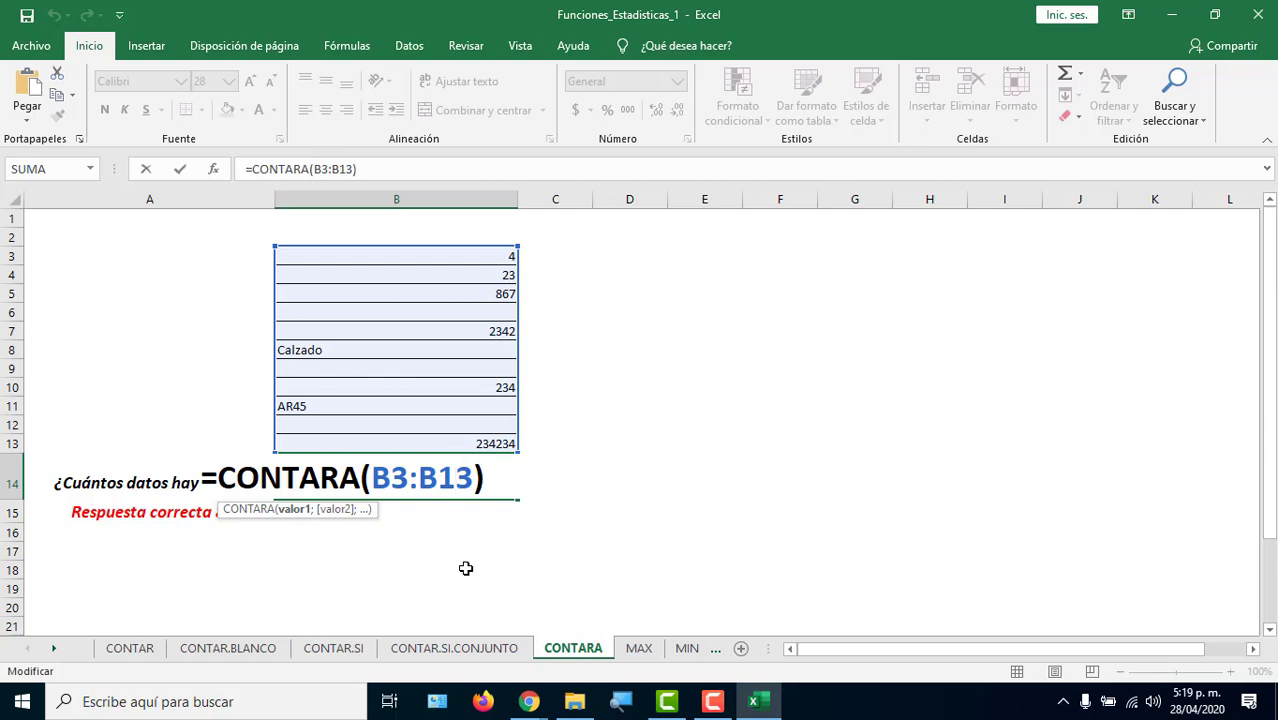
pyautogui.press('Return')
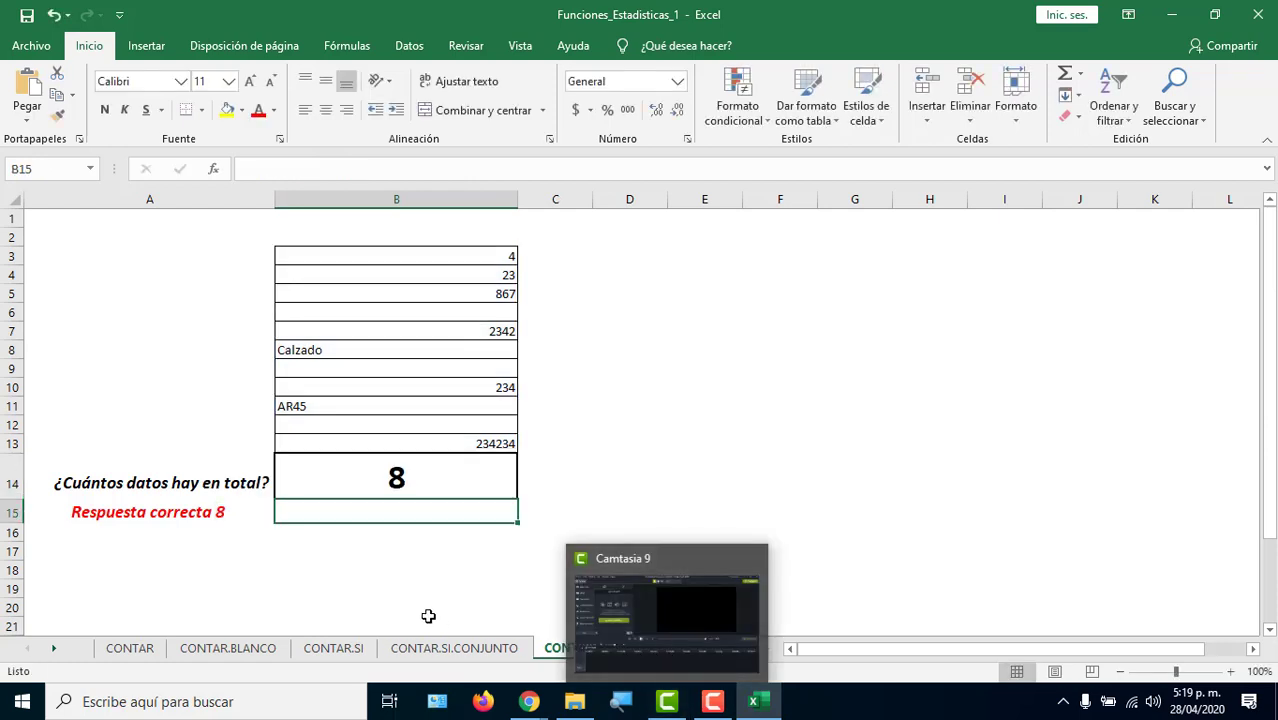
# Switch to the MAX sheet.
pyautogui.click(640, 649)
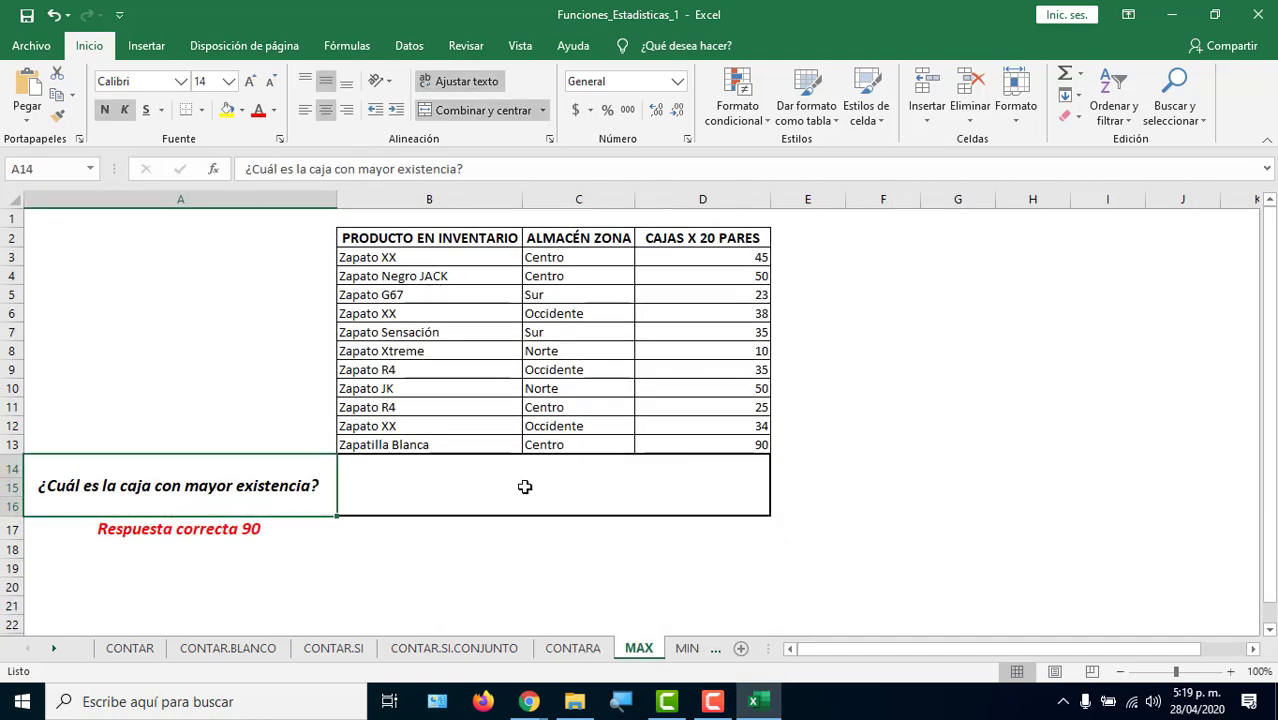
pyautogui.write('=MAX')
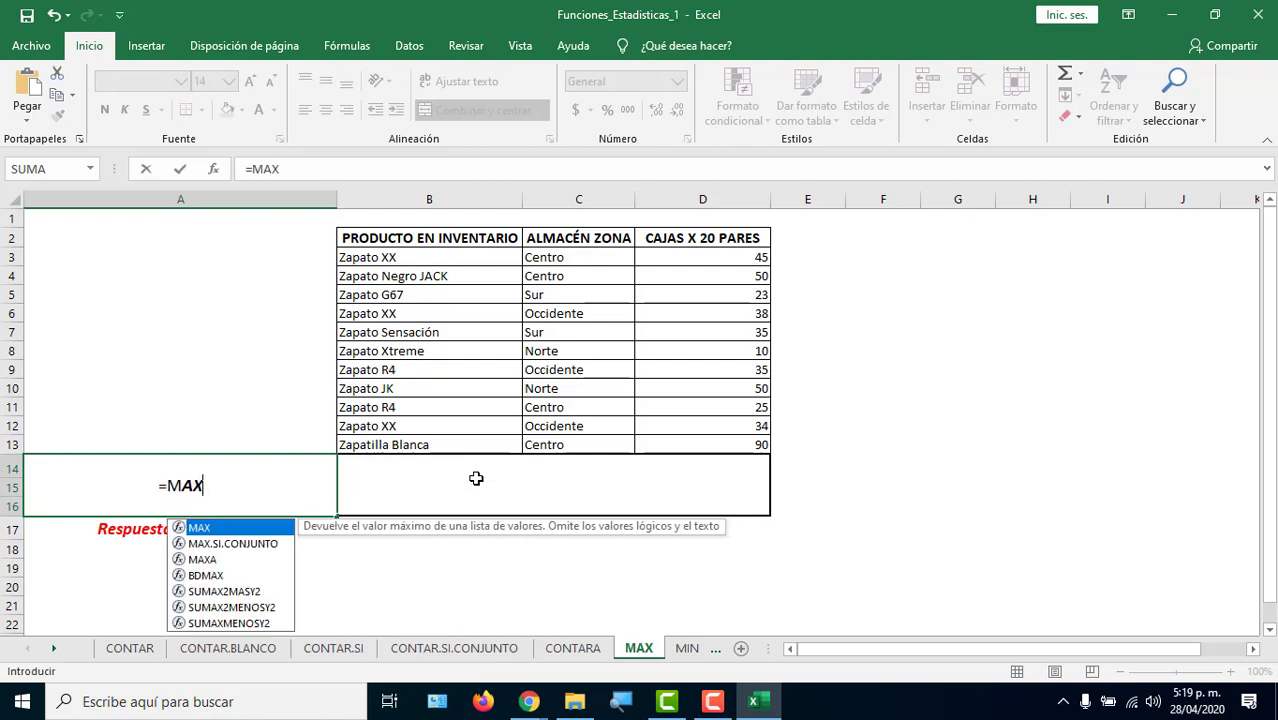
pyautogui.press('Escape')
pyautogui.press('Escape')
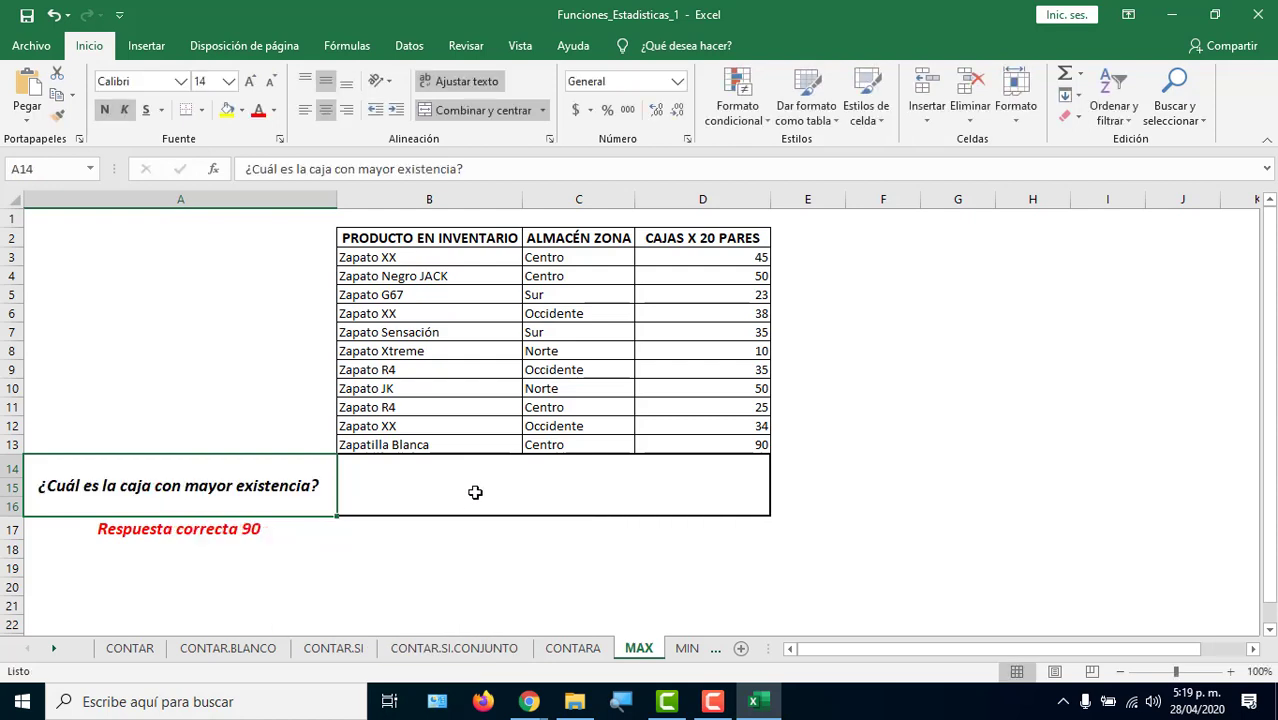
# Enter =MAX(D3:D13) in B14 to find the largest value in the CAJAS X 20 PARES column.
pyautogui.click(477, 488)
pyautogui.write('=MAX(')
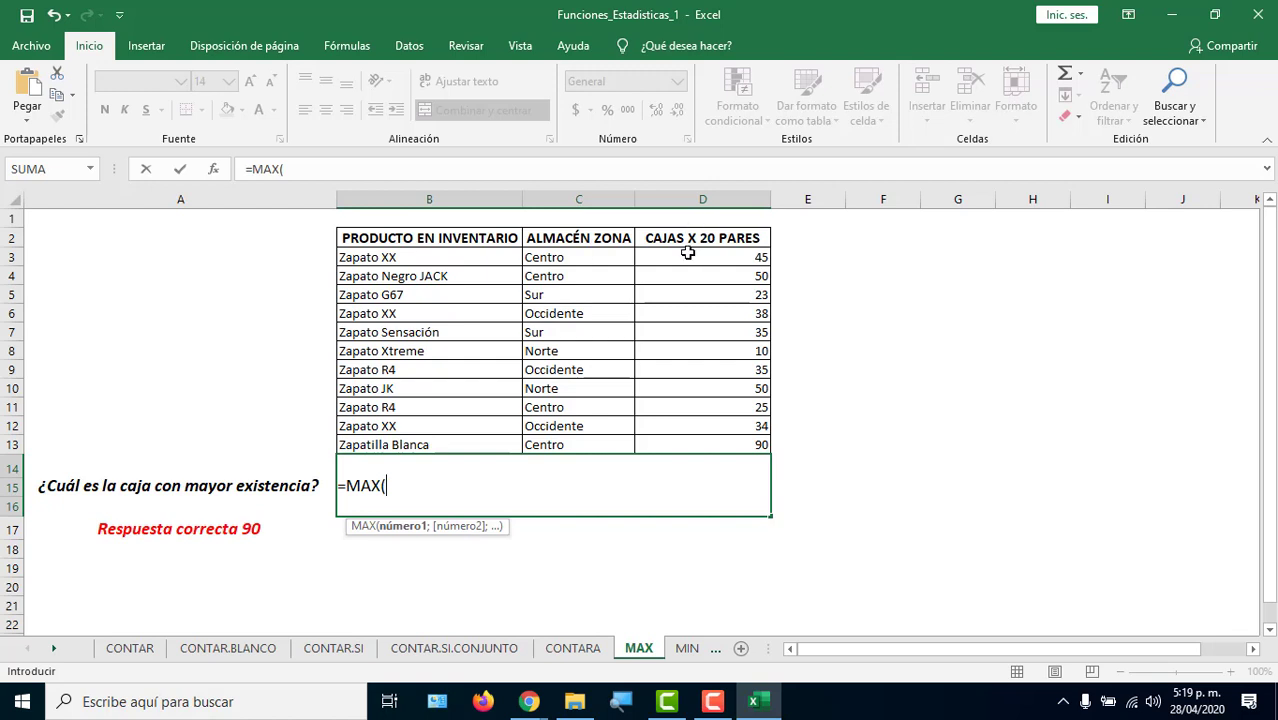
pyautogui.moveTo(688, 254); pyautogui.dragTo(680, 443)
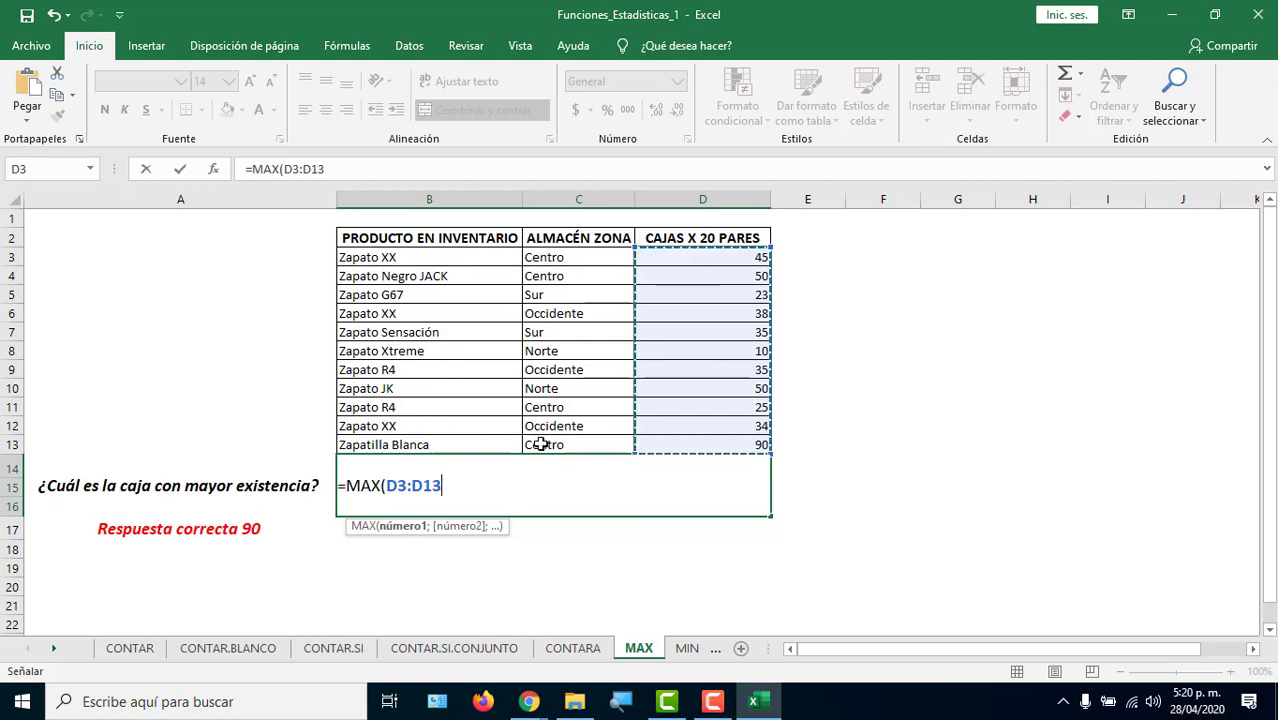
pyautogui.write(')')
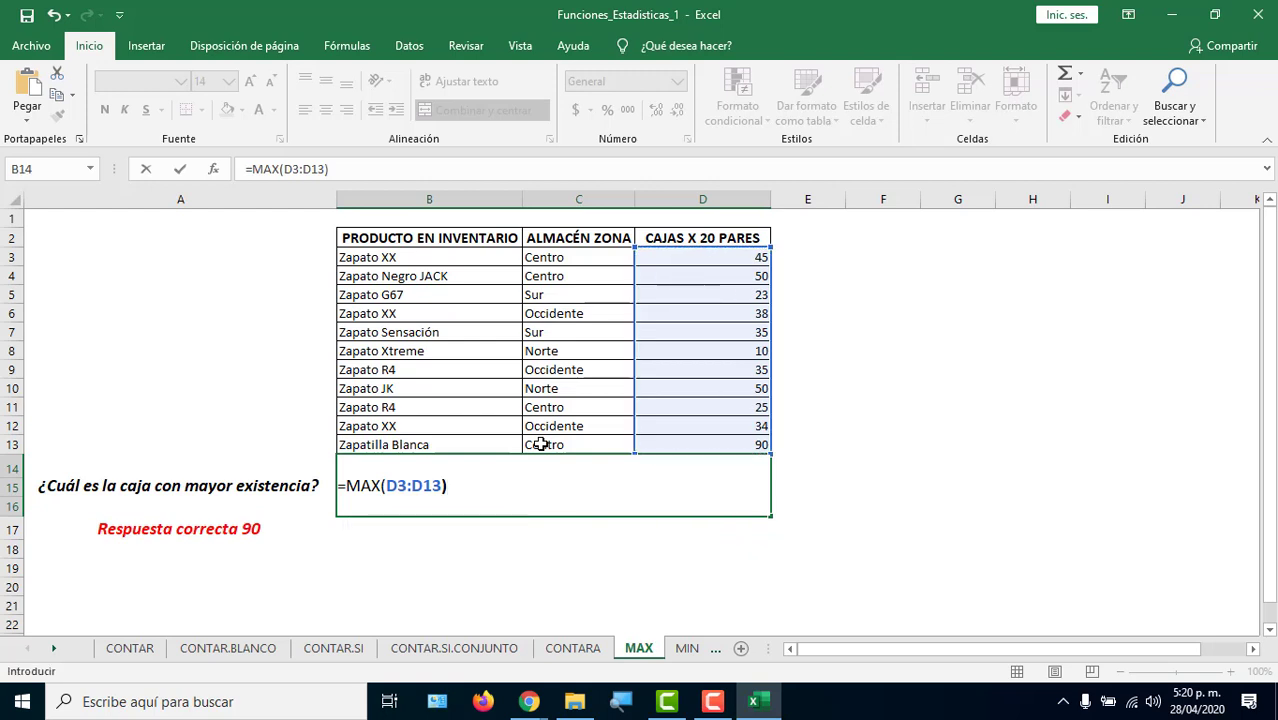
pyautogui.press('Return')
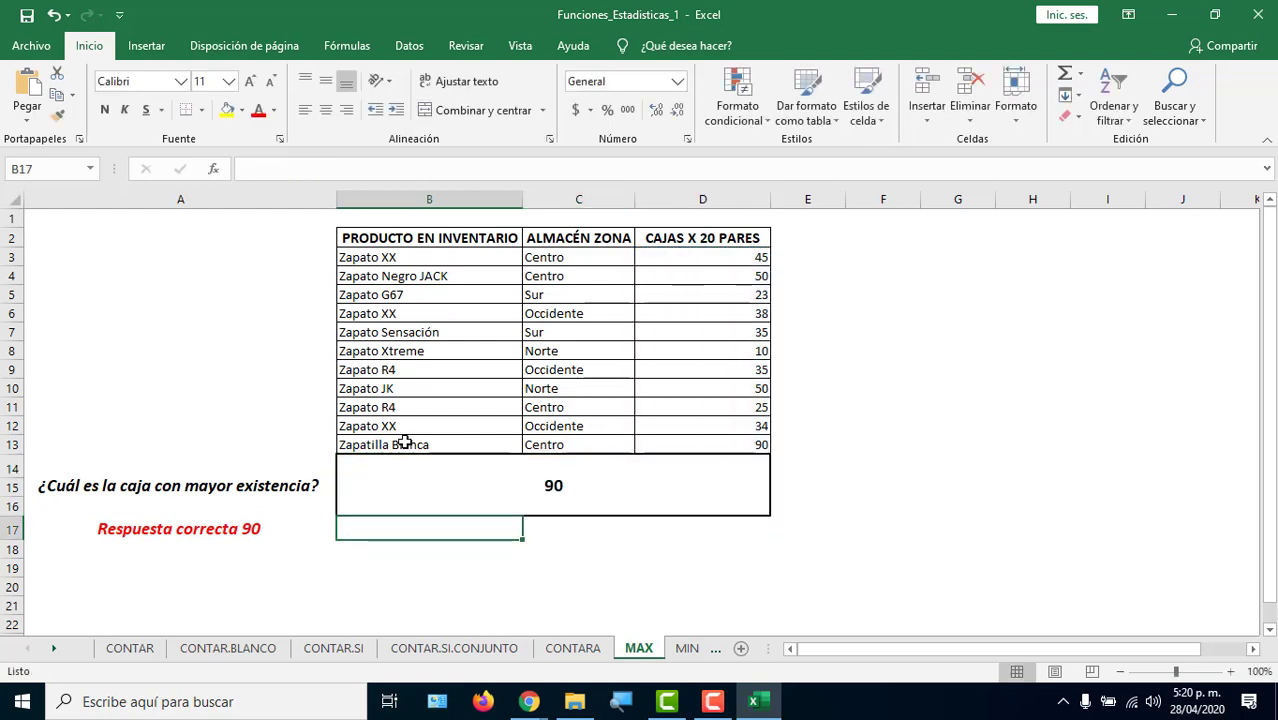
# Open the MAX formula in B14 and examine its D3:D13 range.
pyautogui.click(460, 502)
pyautogui.doubleClick(476, 492)
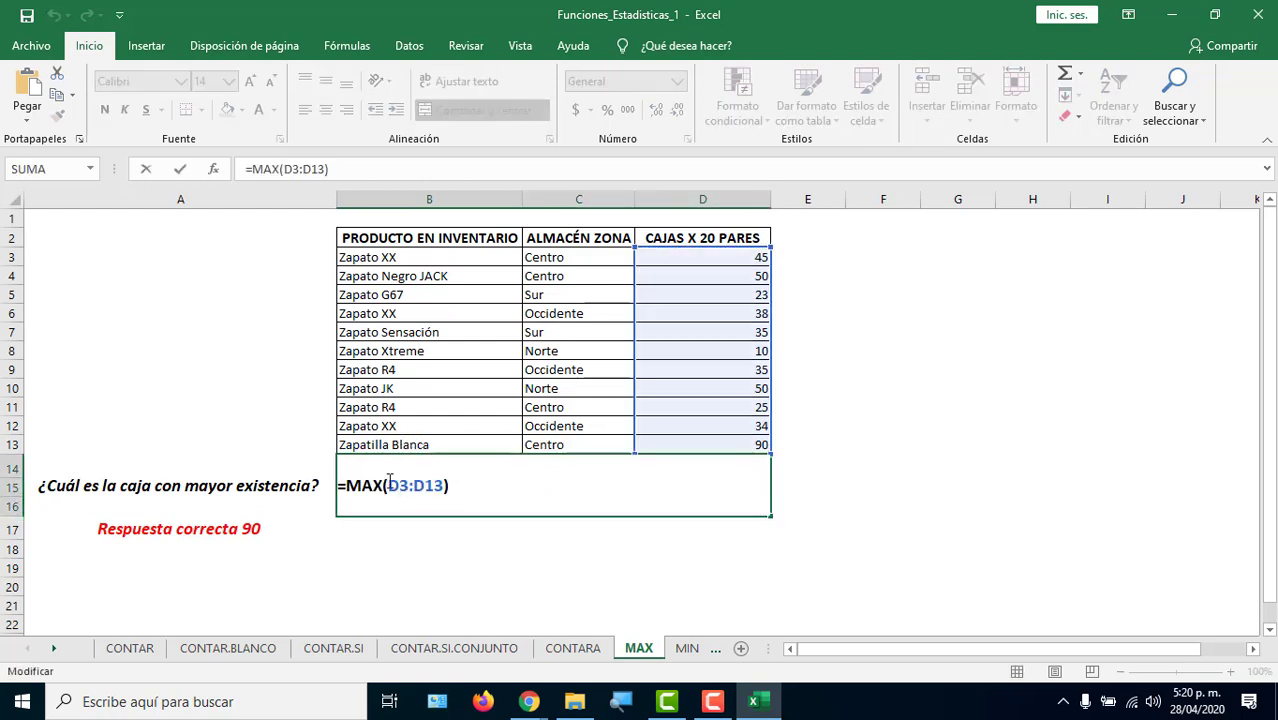
pyautogui.moveTo(388, 484); pyautogui.dragTo(442, 484)
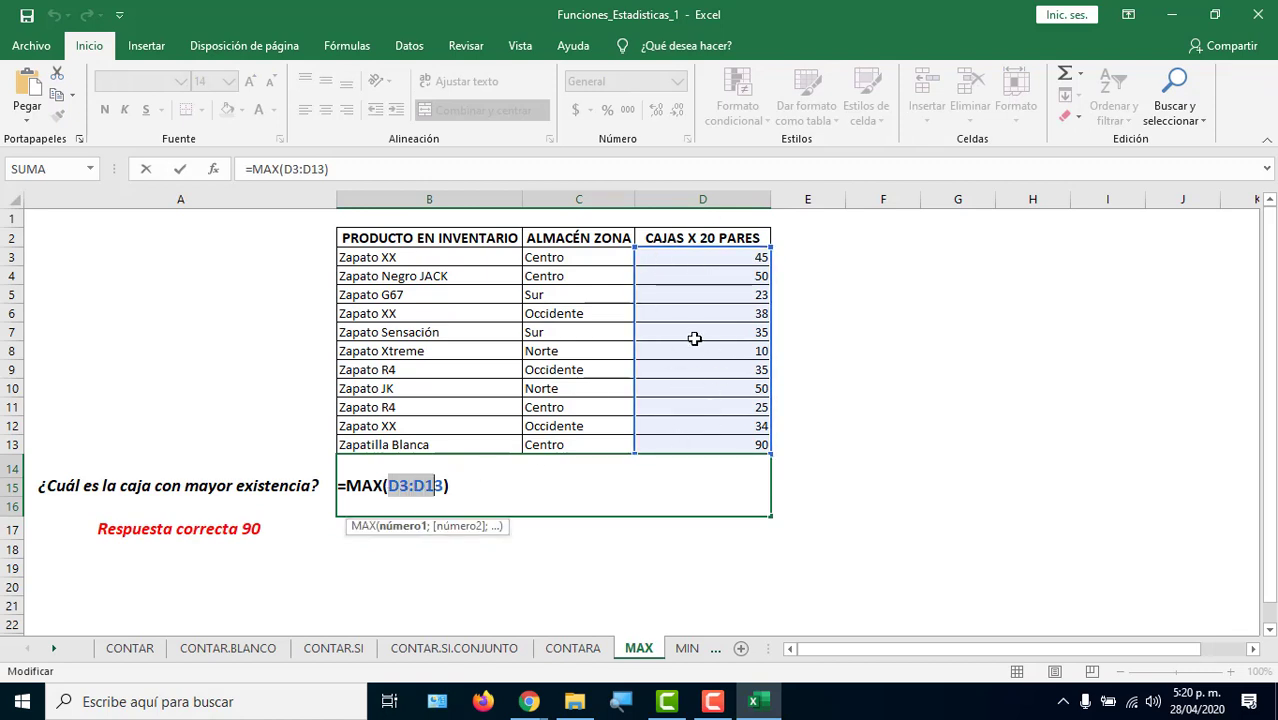
pyautogui.press('Return')
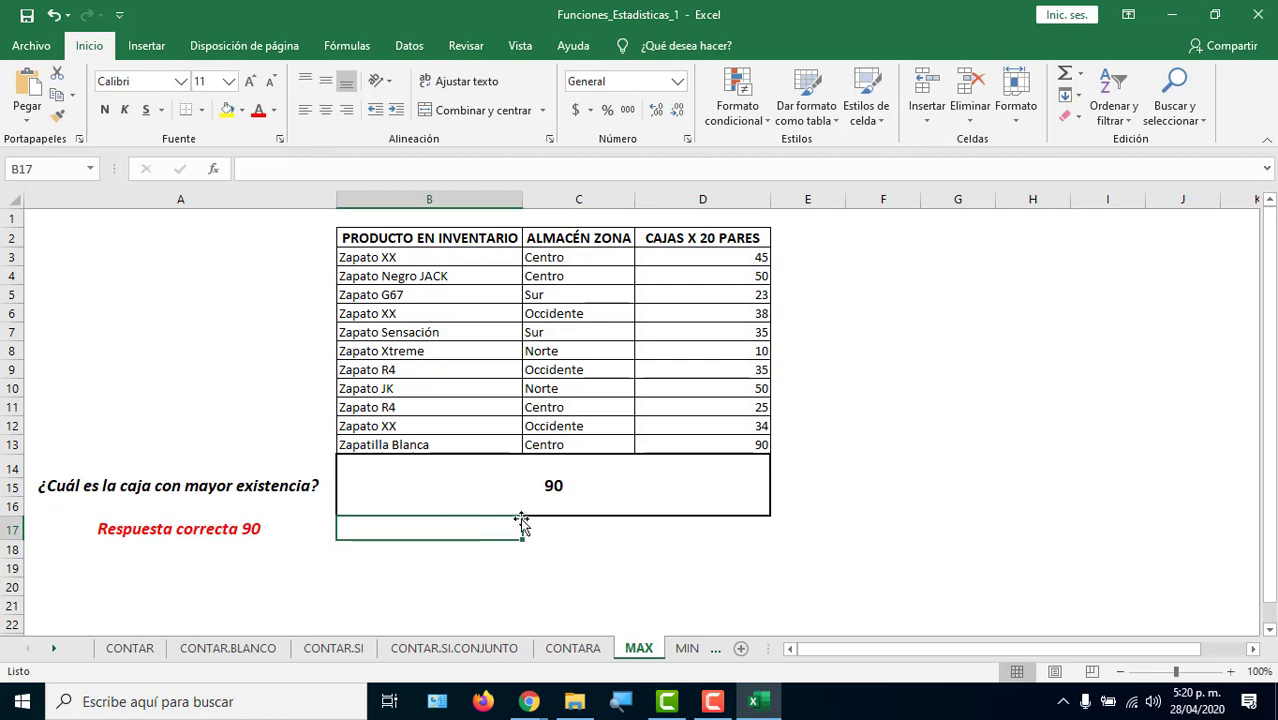
pyautogui.click(515, 486)
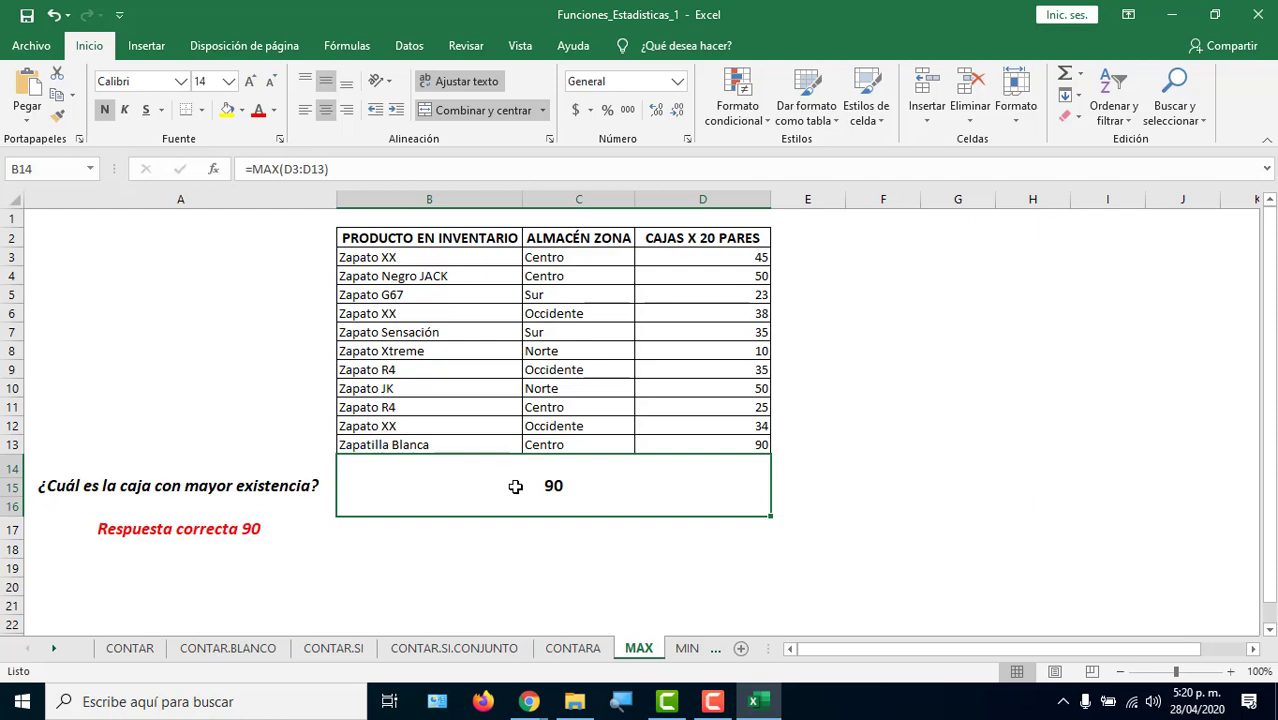
# On the MIN sheet, enter =MIN(D3:D13) in B14 to find the smallest CAJAS X 20 PARES value, and review the formula.
pyautogui.click(686, 648)
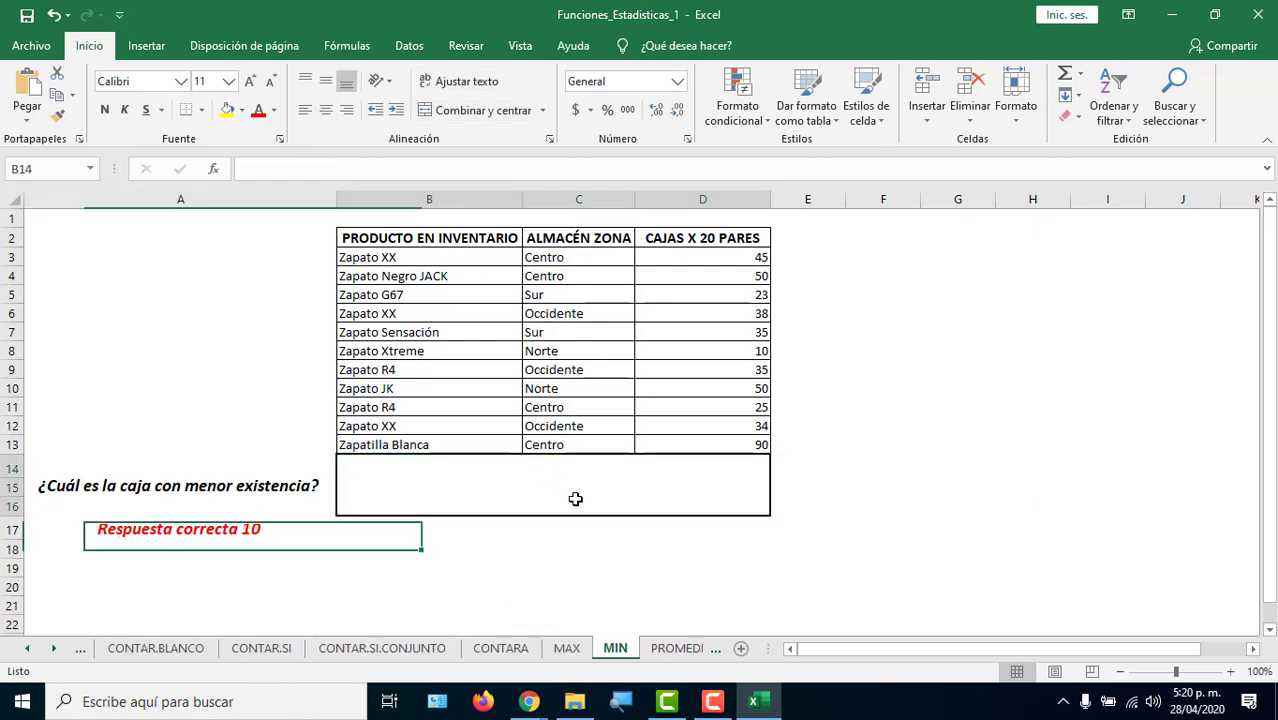
pyautogui.write('=MIN(')
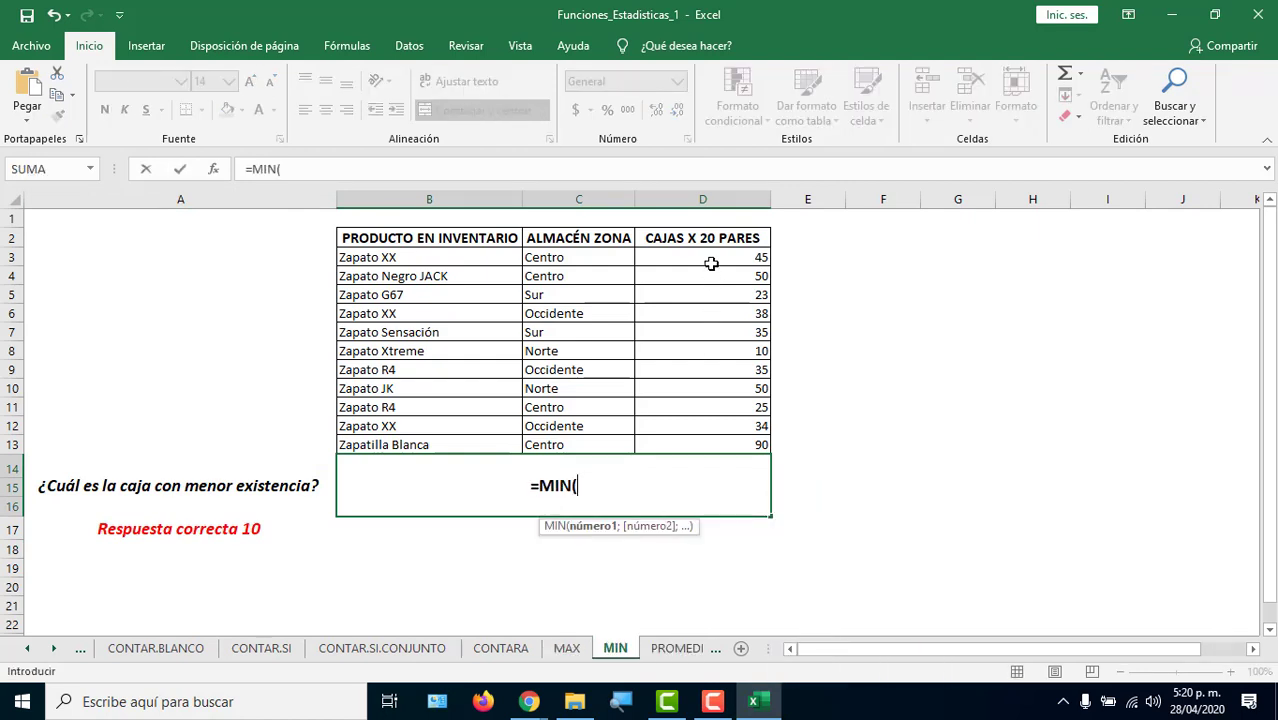
pyautogui.moveTo(710, 258); pyautogui.dragTo(707, 441)
pyautogui.write(')')
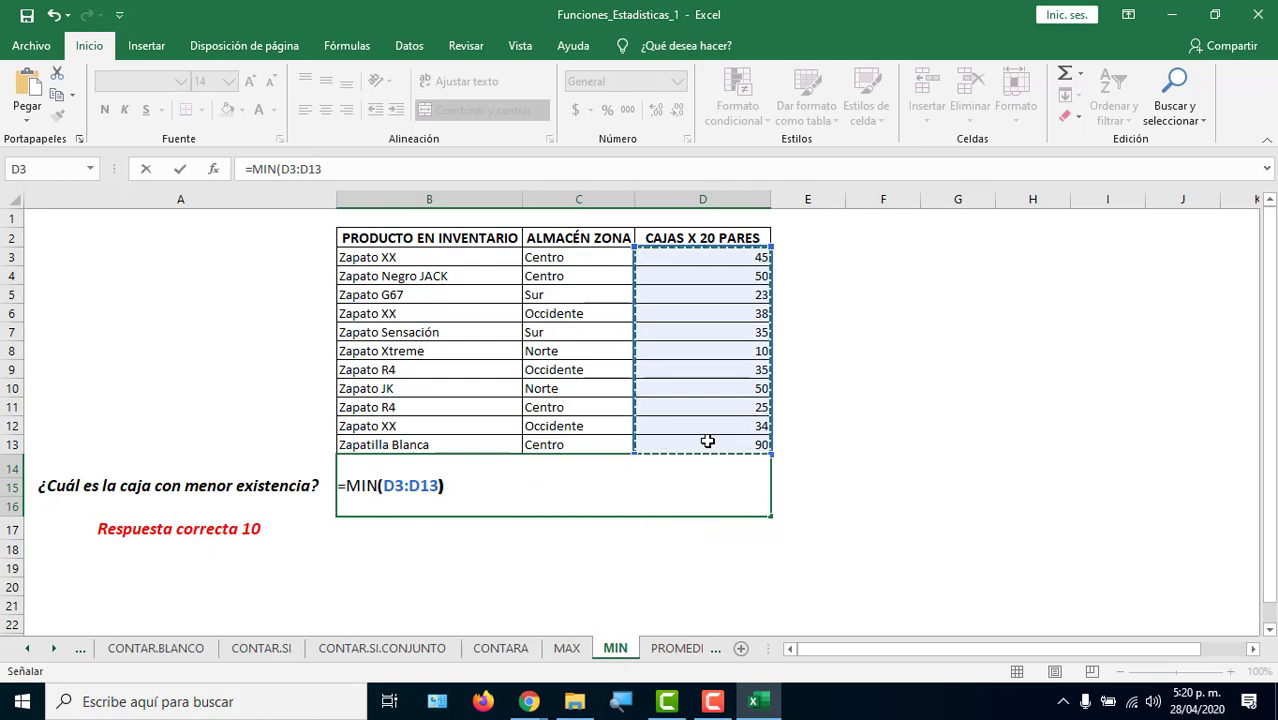
pyautogui.press('Return')
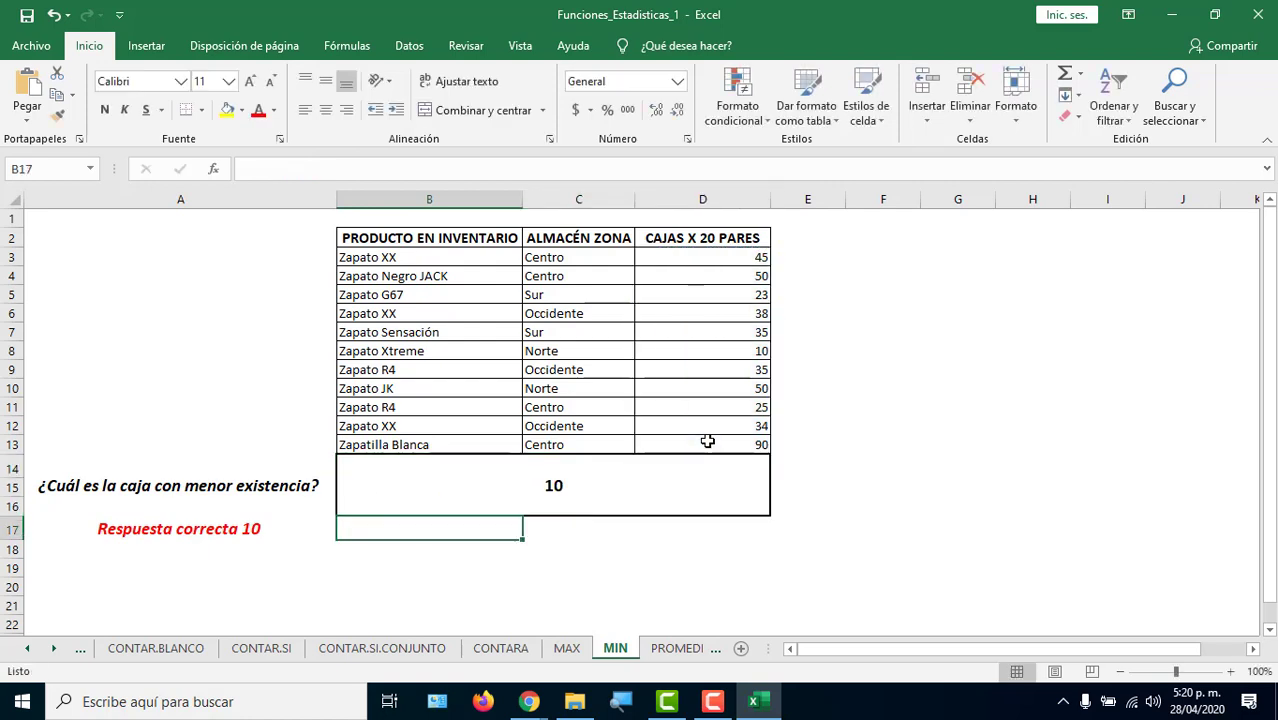
pyautogui.doubleClick(680, 485)
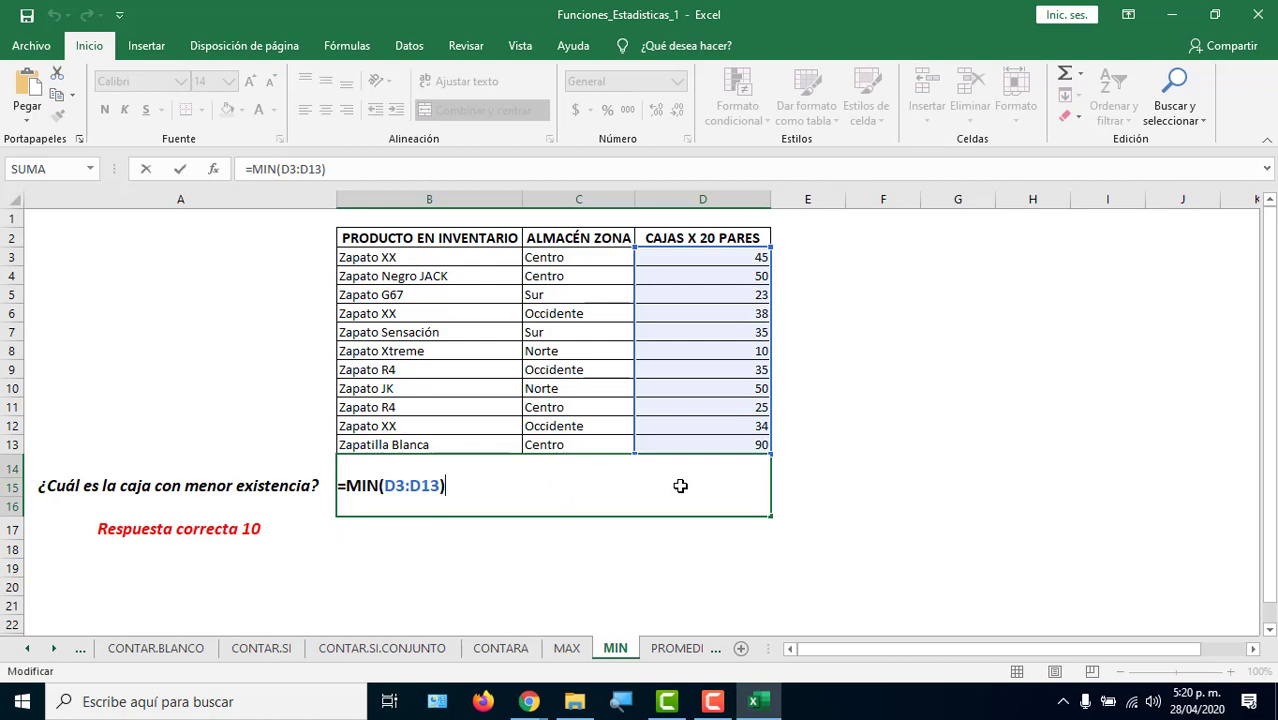
pyautogui.press('Escape')
# On the PROMEDIO sheet, enter =PROMEDIO(C3:C13) in B14 to average the sellers' ages.
pyautogui.click(670, 650)
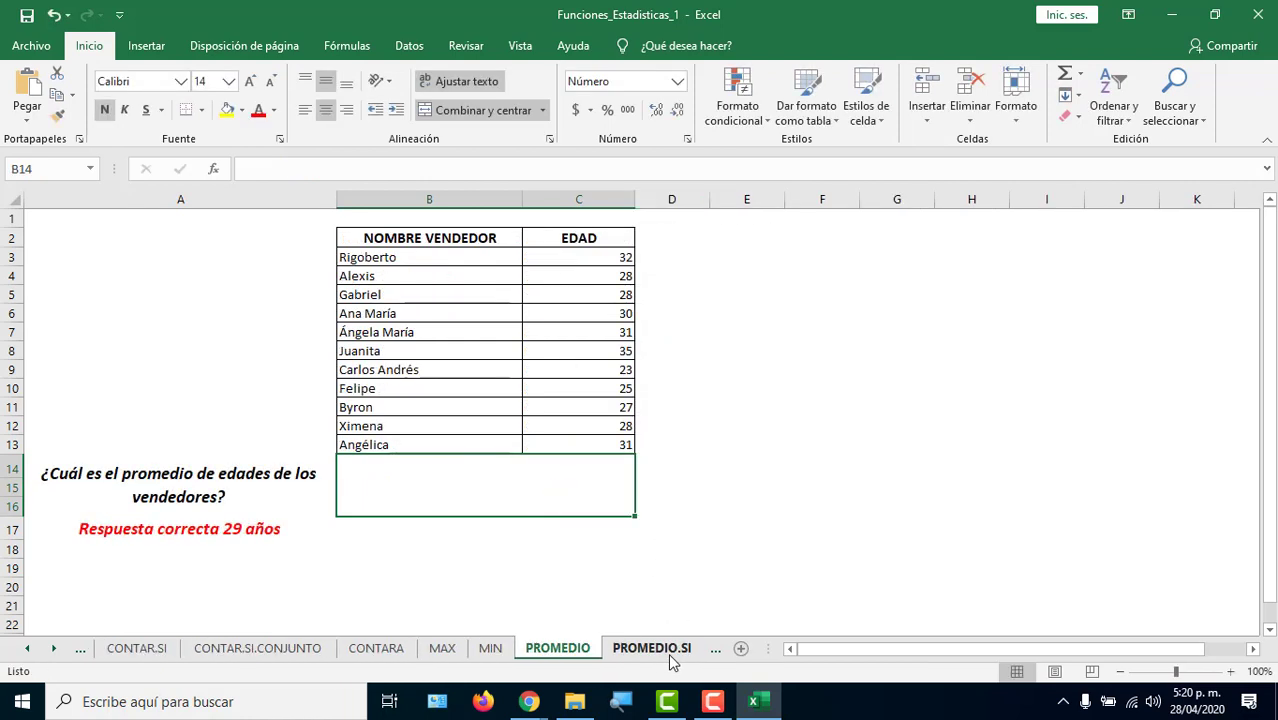
pyautogui.doubleClick(551, 508)
pyautogui.write('=PRO')
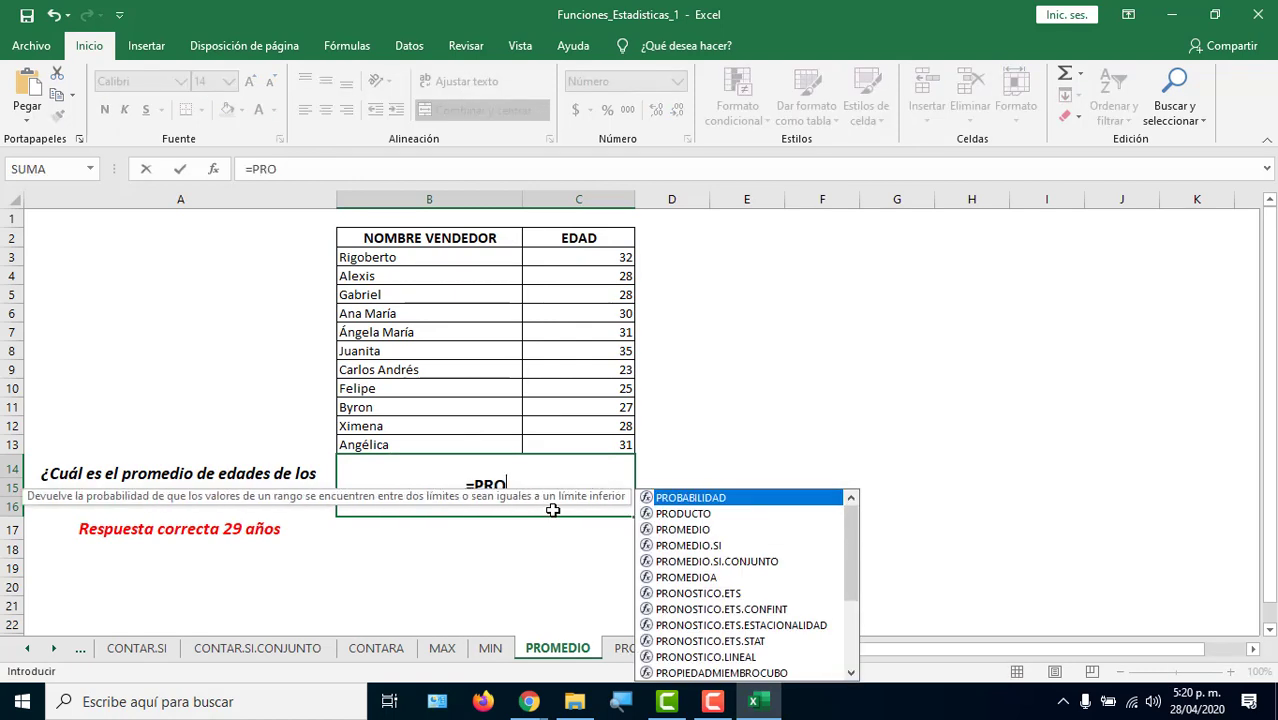
pyautogui.write('ME')
pyautogui.press('Tab')
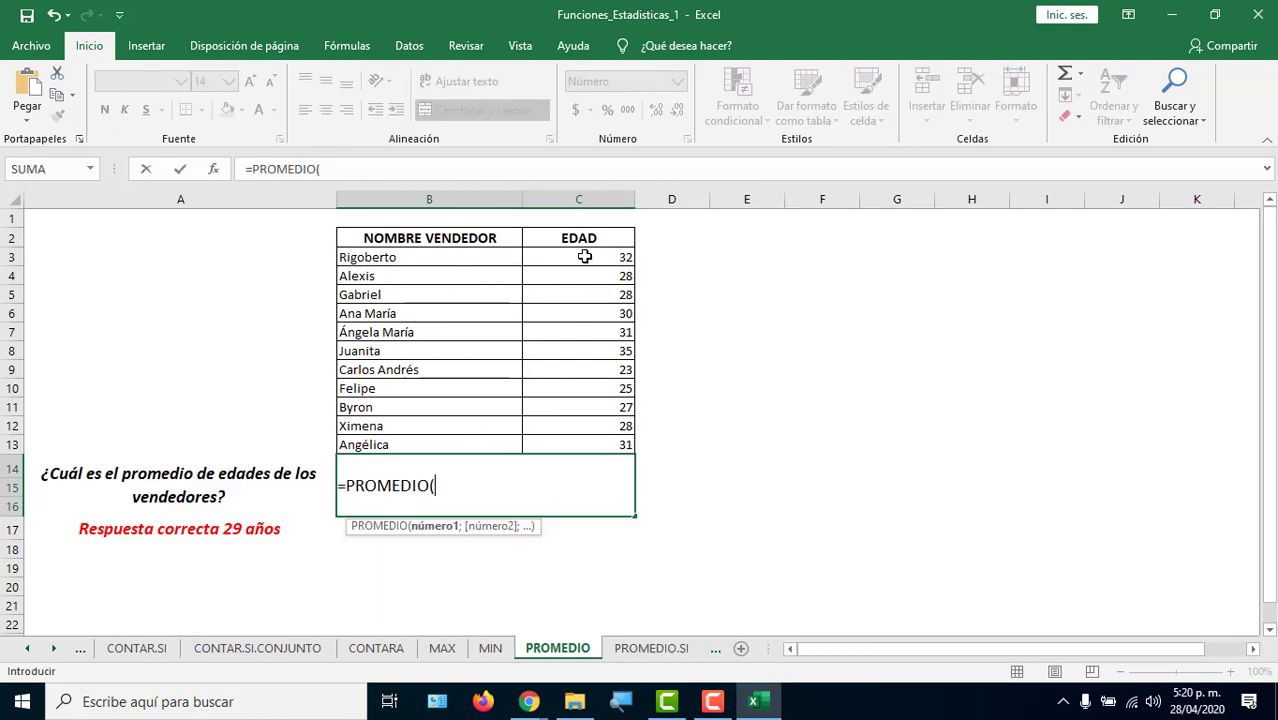
pyautogui.moveTo(585, 257); pyautogui.dragTo(585, 448)
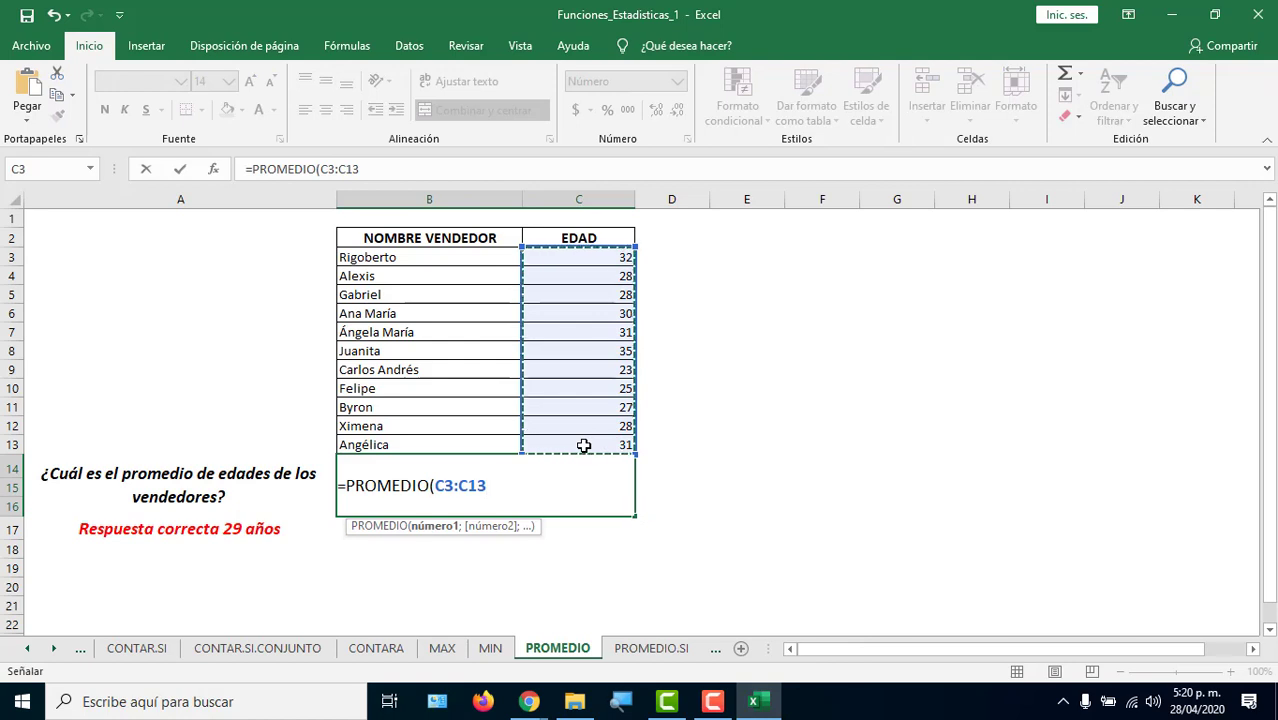
pyautogui.write(')')
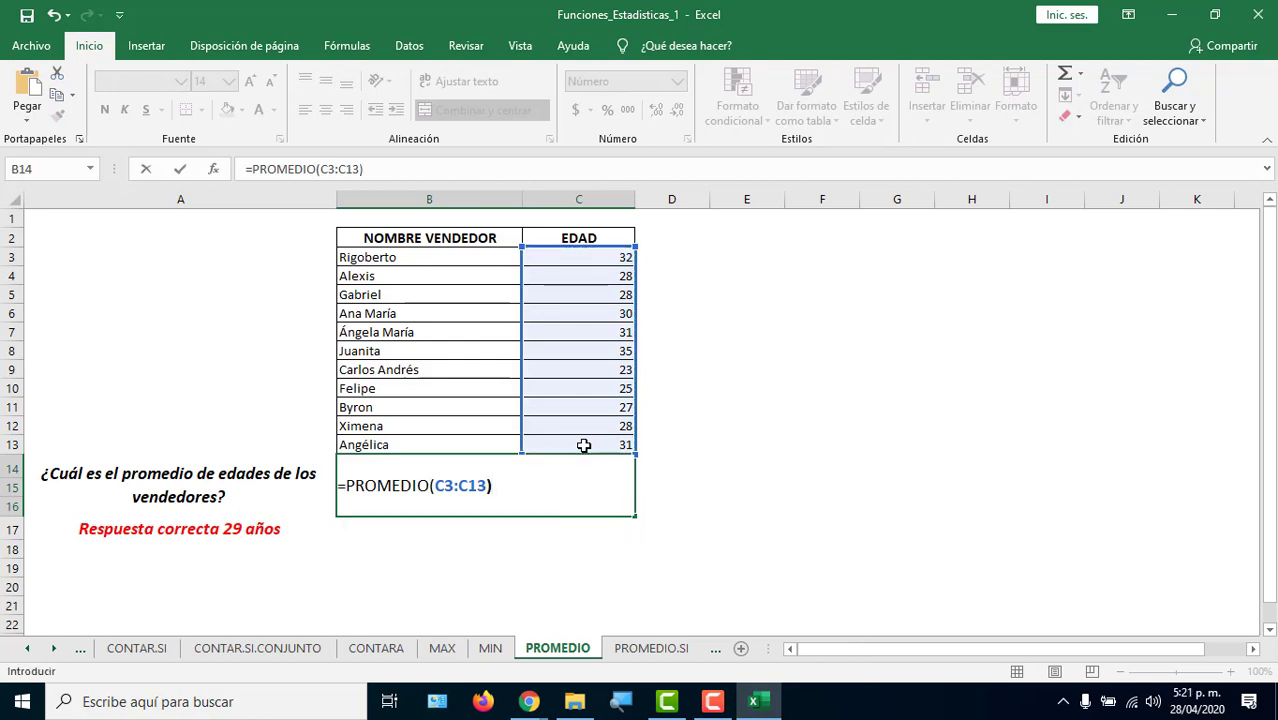
pyautogui.press('Return')
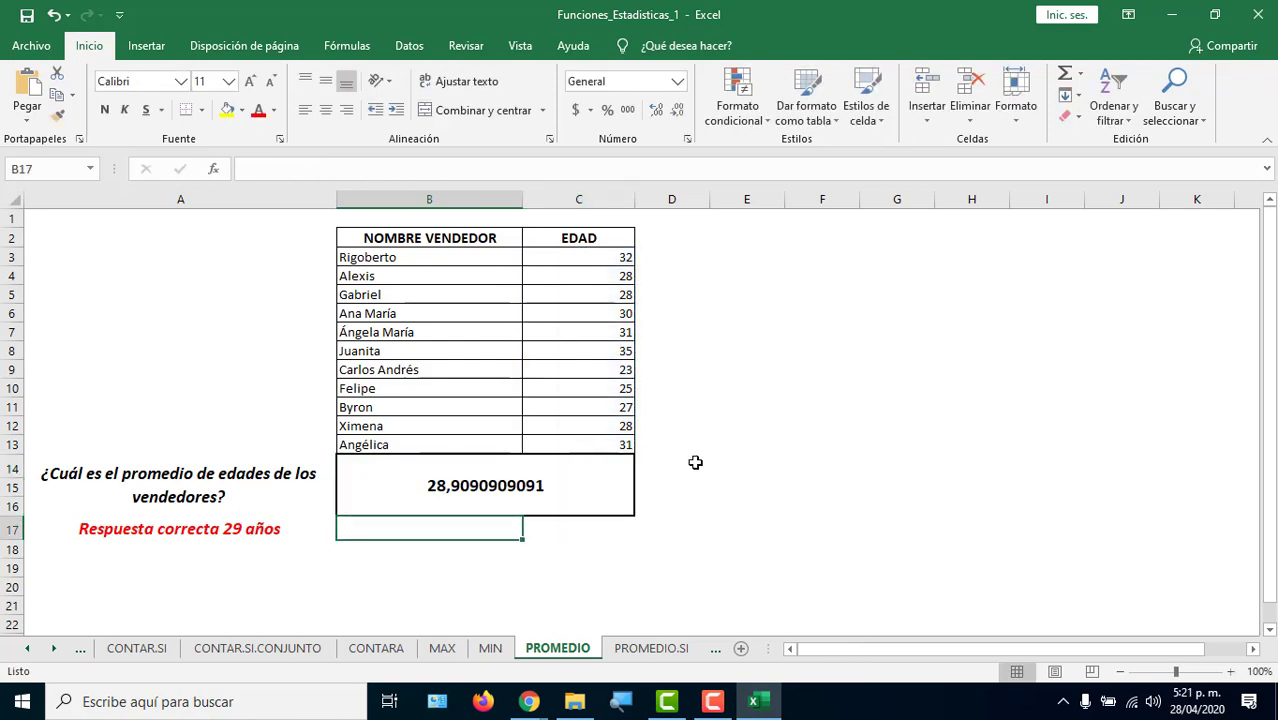
# Reduce the number format of the average in B14 to zero decimal places.
pyautogui.click(524, 457)
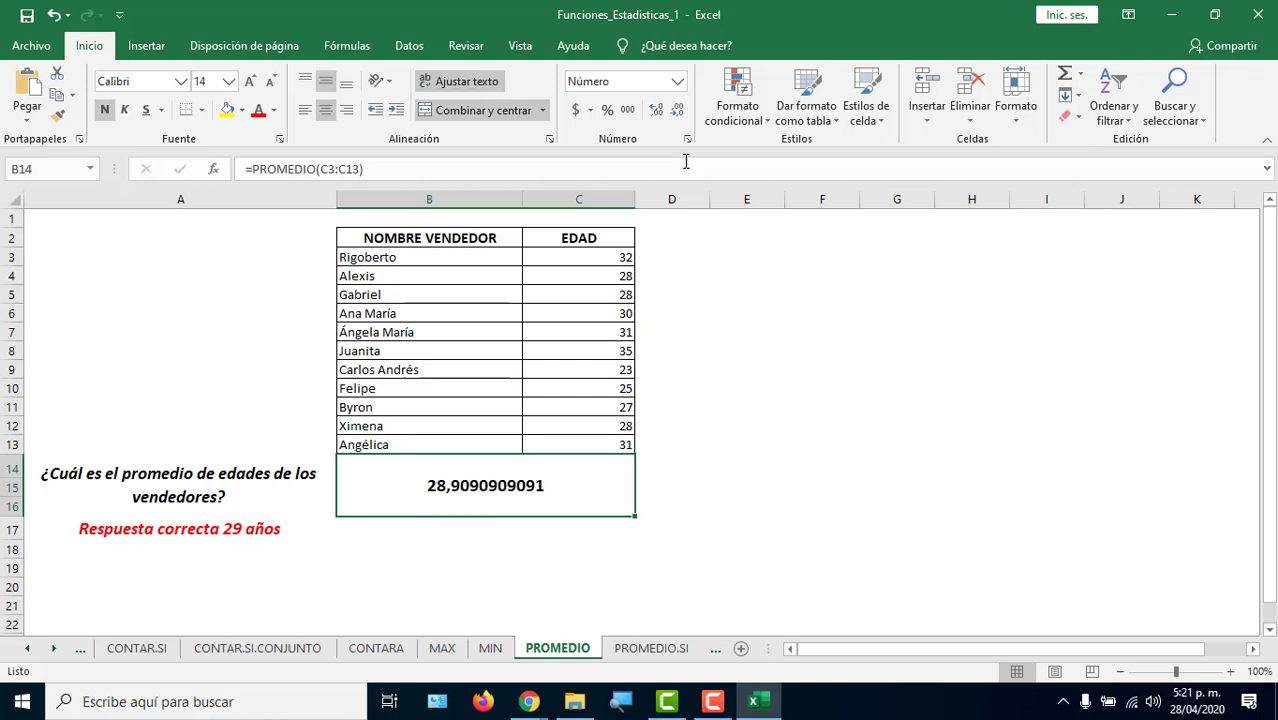
pyautogui.click(677, 112)
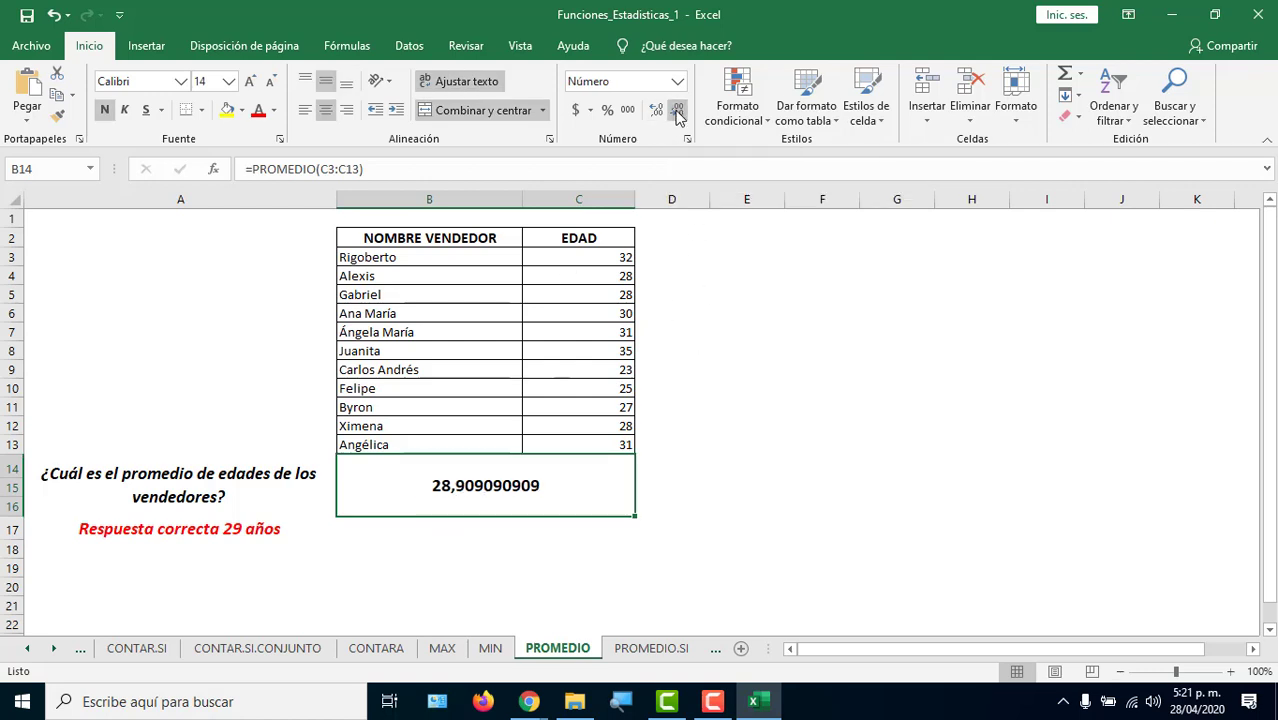
pyautogui.click(677, 112)
pyautogui.click(677, 112)
pyautogui.click(677, 112)
pyautogui.click(677, 112)
pyautogui.click(677, 112)
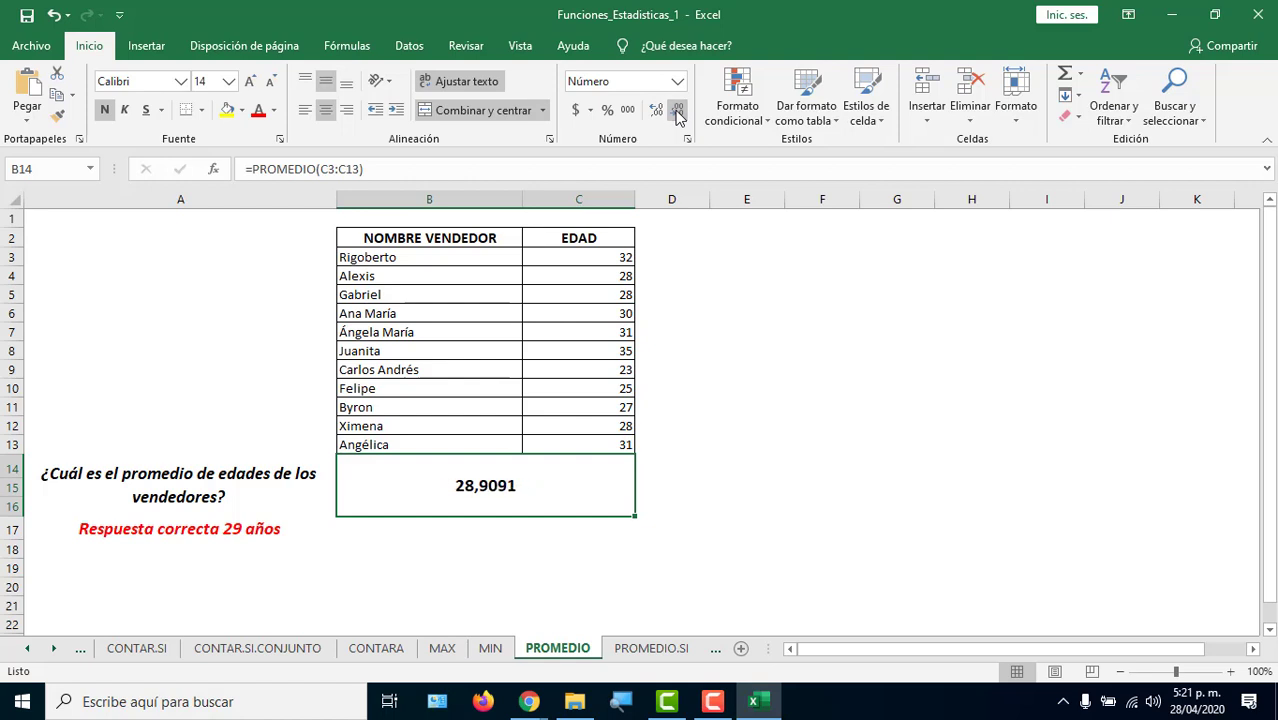
pyautogui.click(677, 112)
pyautogui.click(677, 112)
pyautogui.click(677, 112)
pyautogui.click(677, 112)
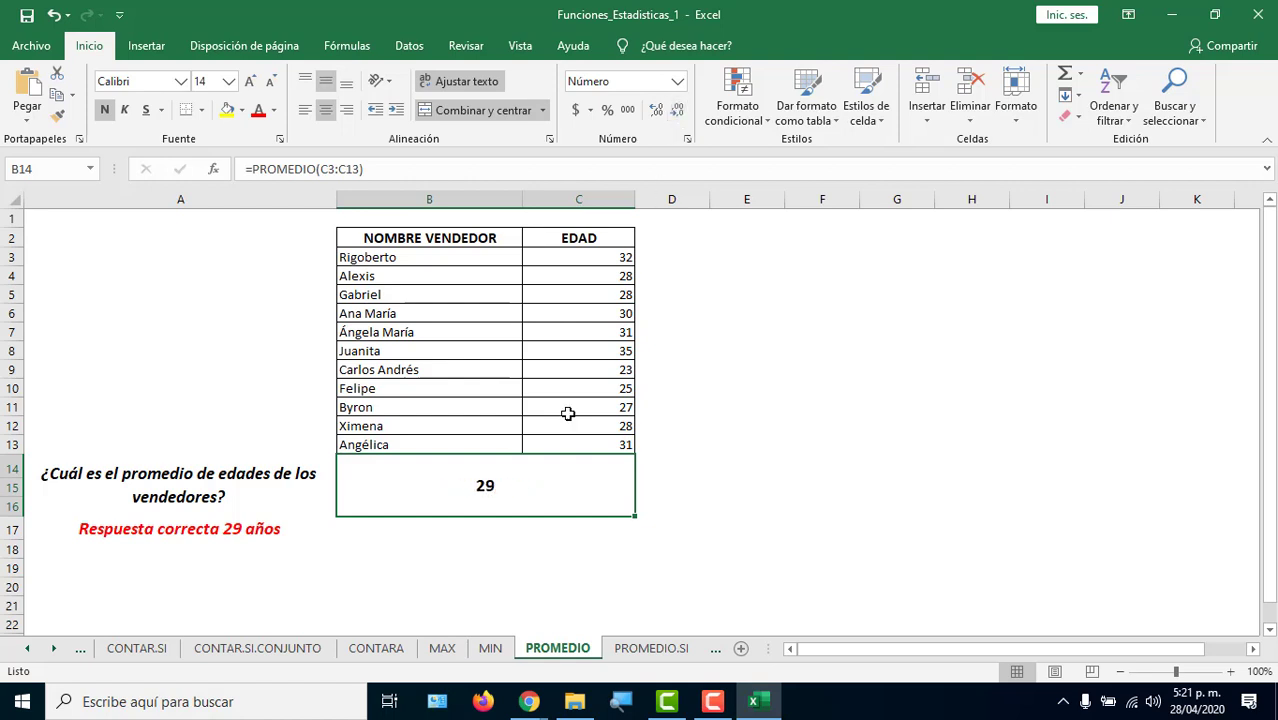
# Enlarge the font of B14 to 22 and open its PROMEDIO formula for review.
pyautogui.click(251, 82)
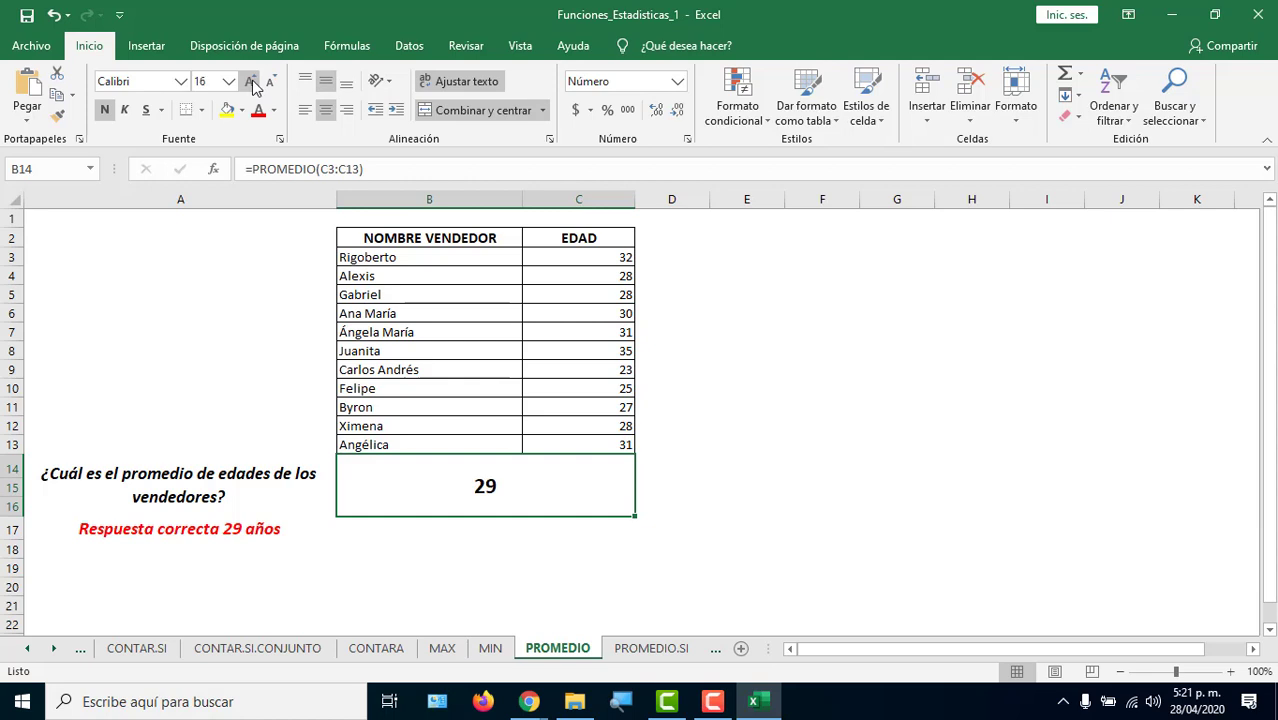
pyautogui.click(251, 82)
pyautogui.click(251, 82)
pyautogui.click(251, 82)
pyautogui.doubleClick(544, 490)
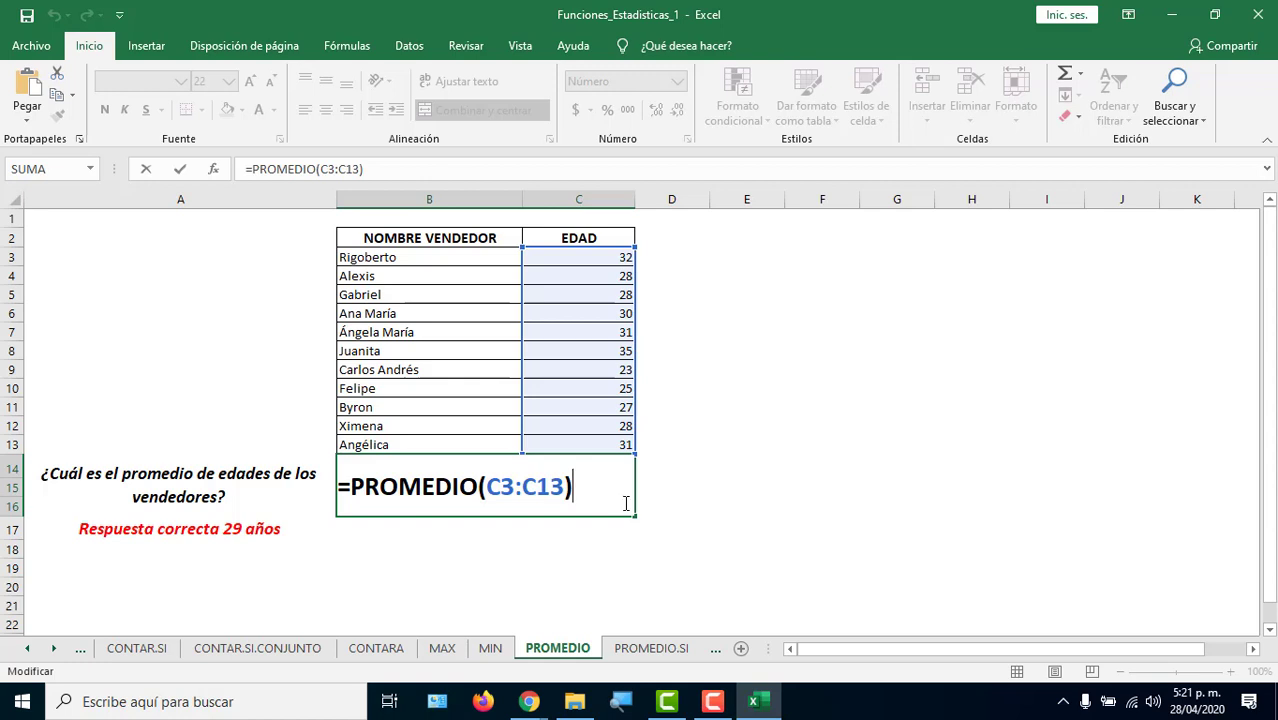
# Switch to the PROMEDIO.SI sheet and centre the ages in D3:D13 horizontally.
pyautogui.click(638, 655)
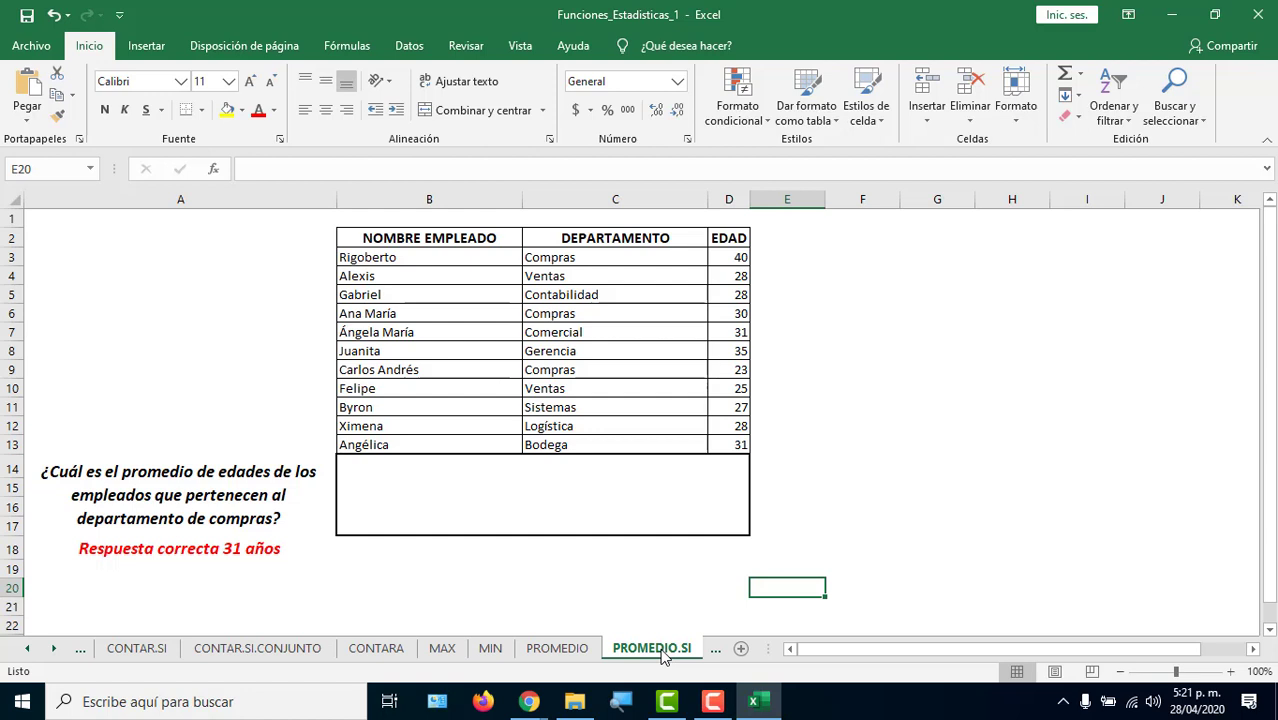
pyautogui.click(240, 500)
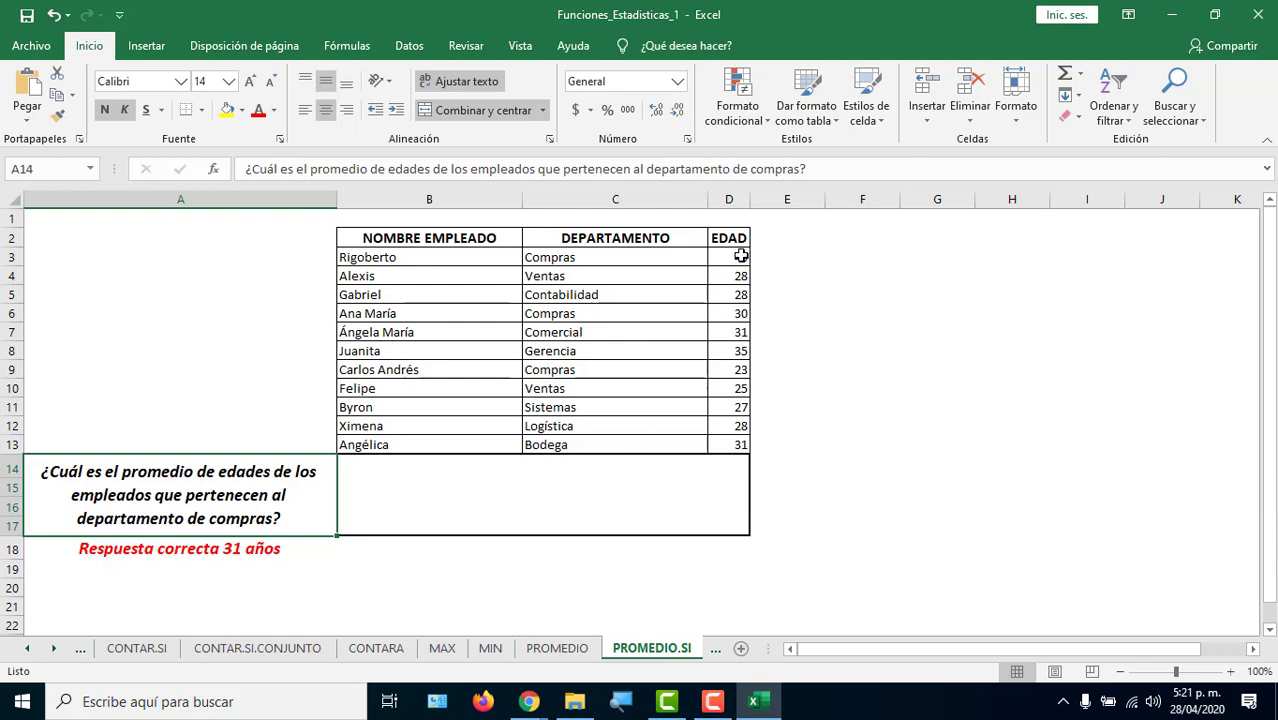
pyautogui.moveTo(740, 257); pyautogui.dragTo(728, 443)
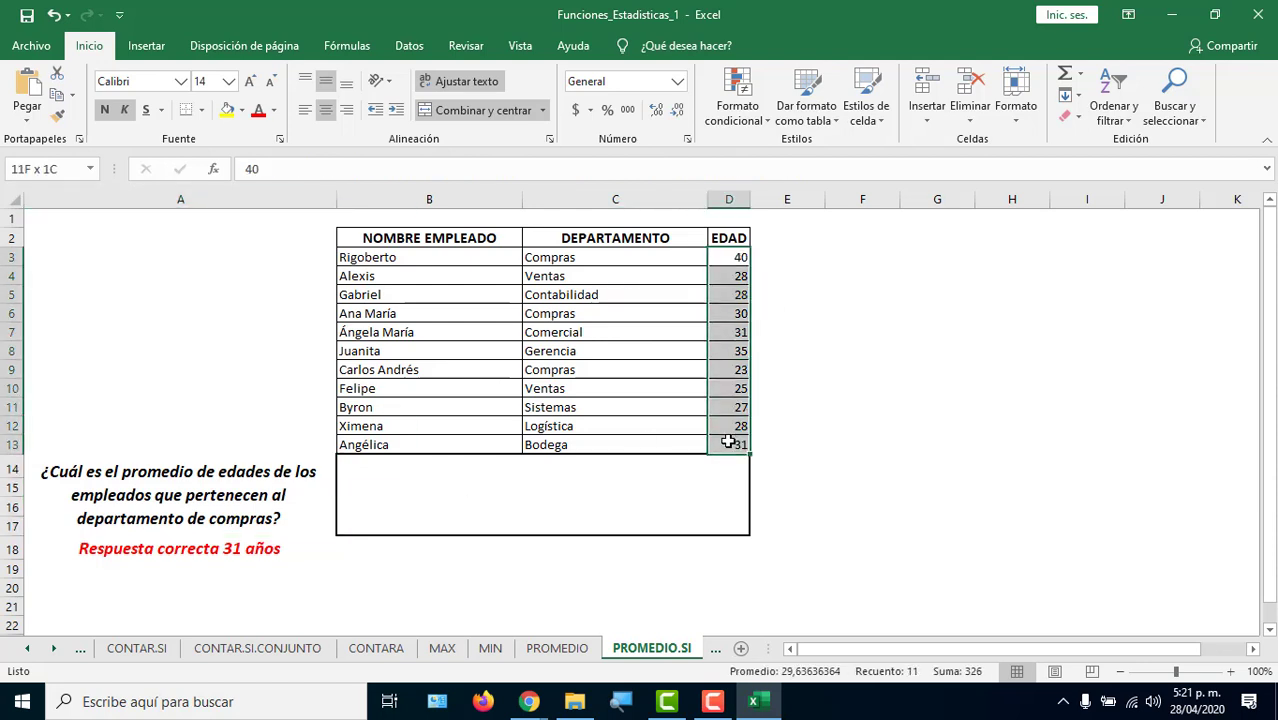
pyautogui.click(325, 110)
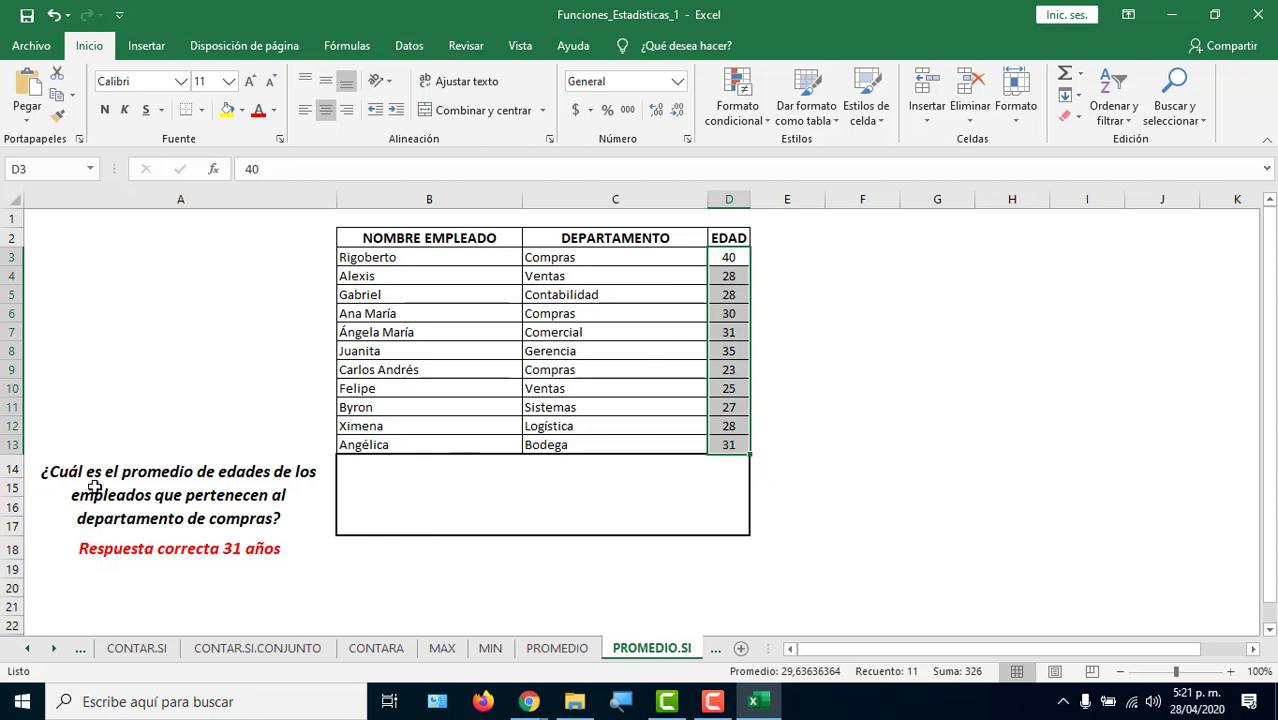
# Select the Compras cells C3, C6 and C9, and check the average of their ages in D3, D6 and D9.
pyautogui.click(560, 258)
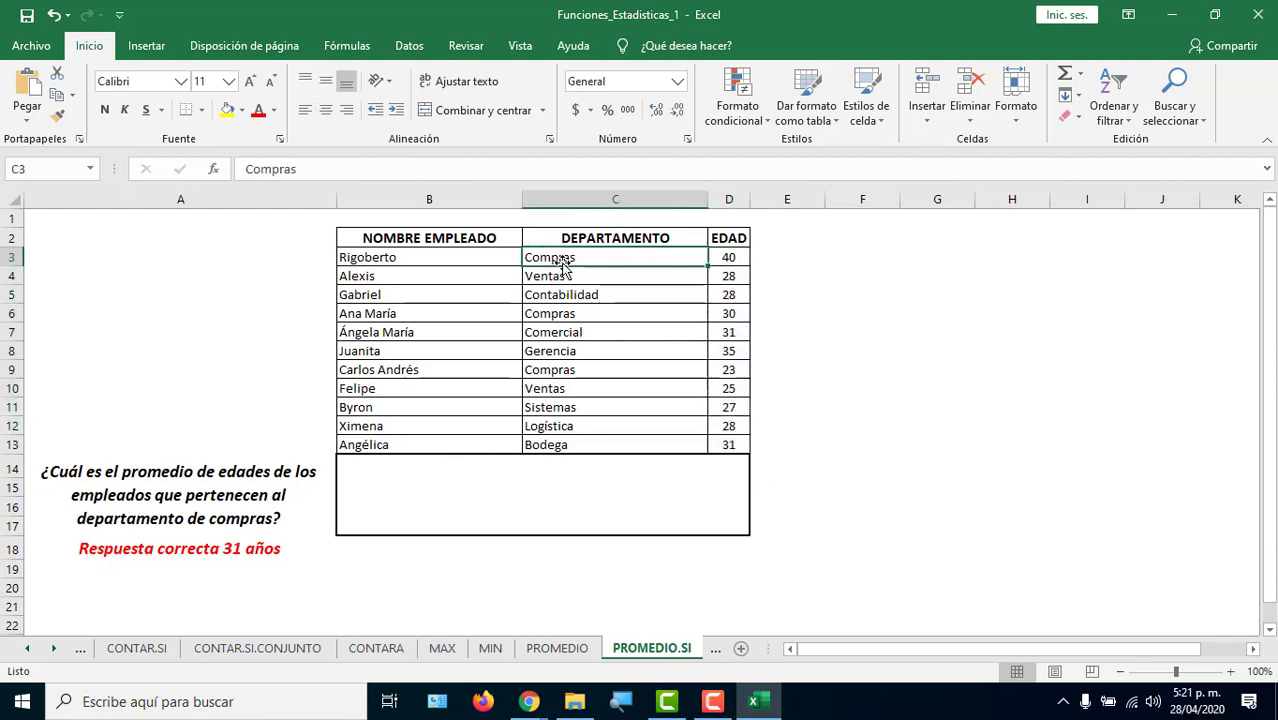
pyautogui.keyDown('ctrl'); pyautogui.click(560, 313); pyautogui.keyUp('ctrl')
pyautogui.keyDown('ctrl'); pyautogui.click(563, 370); pyautogui.keyUp('ctrl')
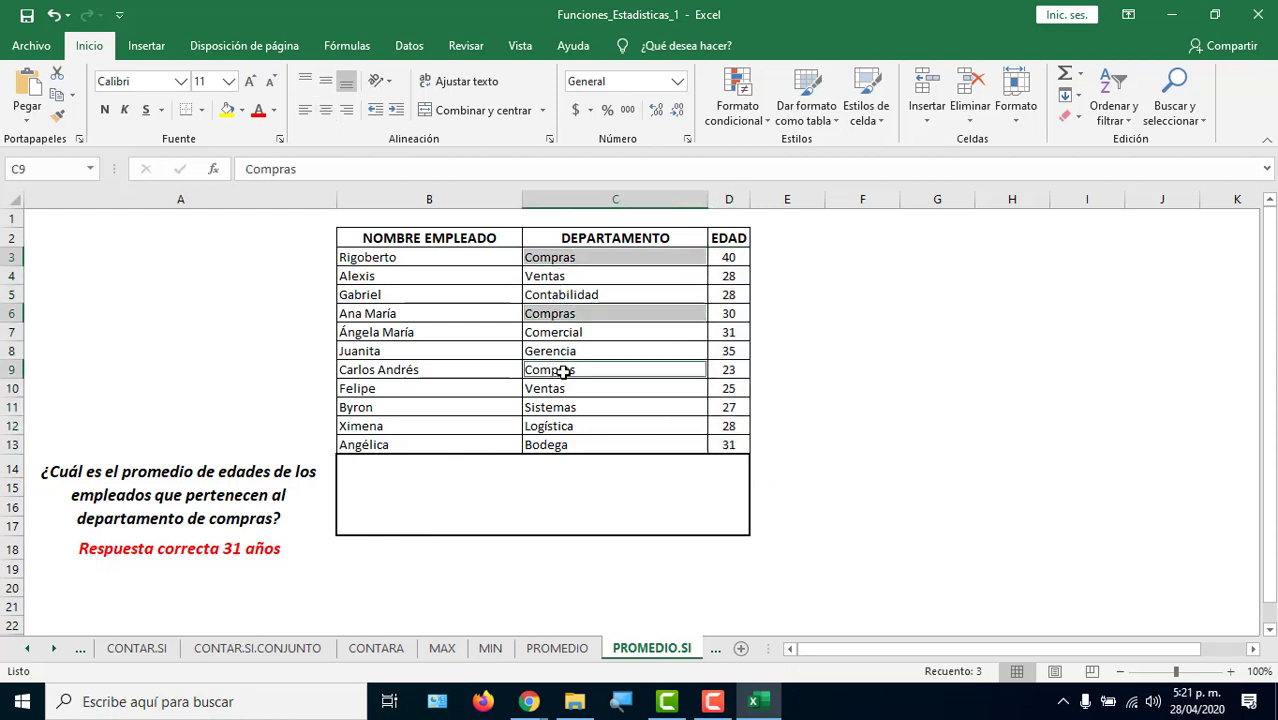
pyautogui.click(733, 257)
pyautogui.keyDown('ctrl'); pyautogui.click(728, 314); pyautogui.keyUp('ctrl')
pyautogui.keyDown('ctrl'); pyautogui.click(728, 369); pyautogui.keyUp('ctrl')
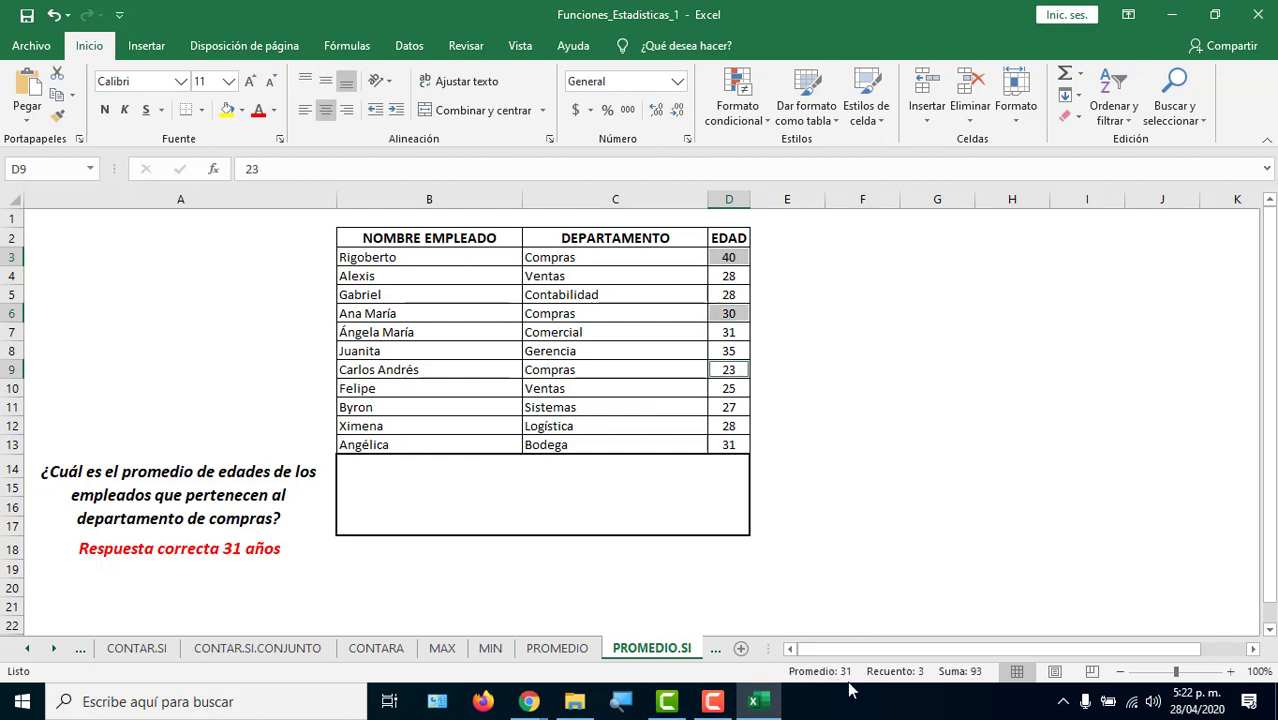
pyautogui.click(609, 503)
pyautogui.write('=PROME')
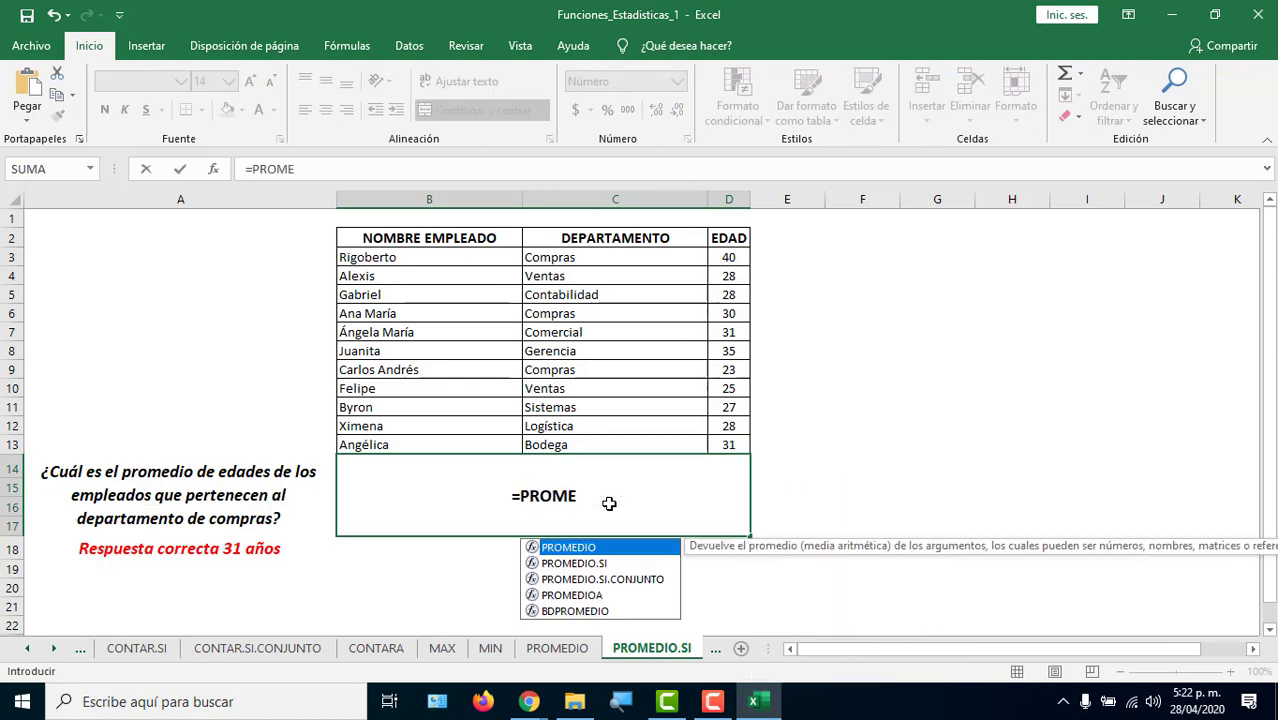
pyautogui.press('Down')
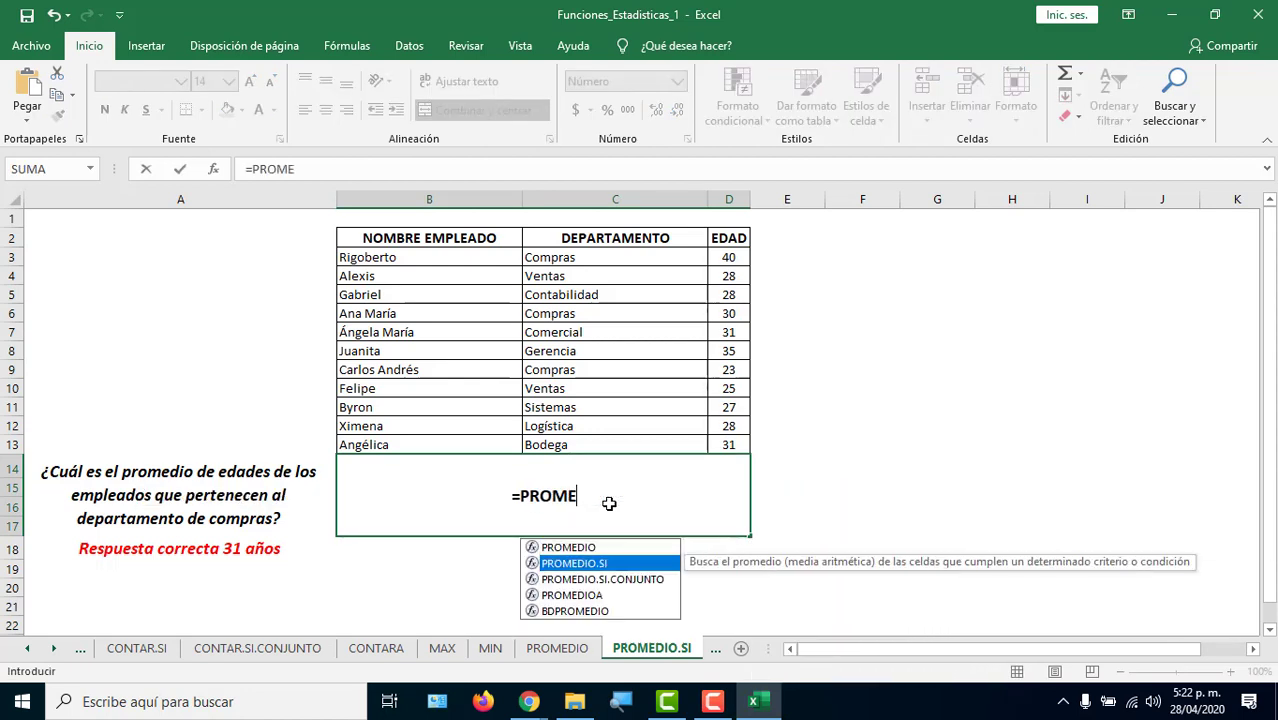
pyautogui.press('Tab')
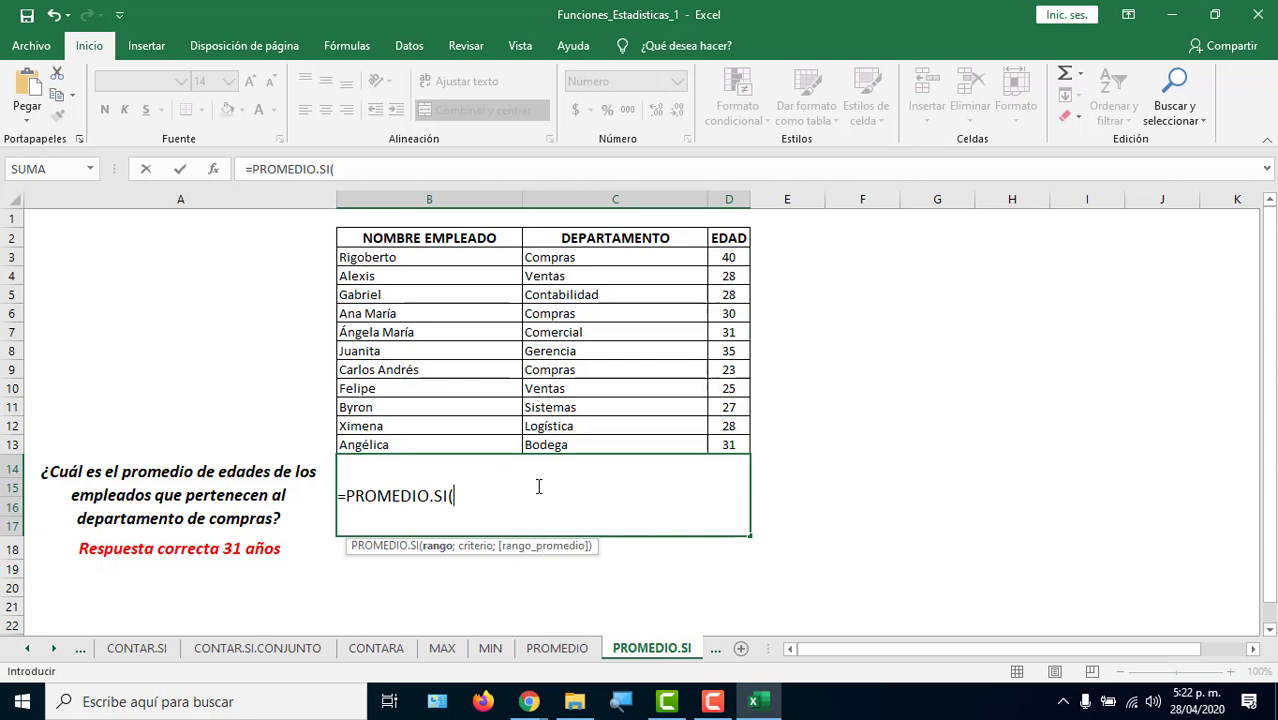
pyautogui.press('Escape')
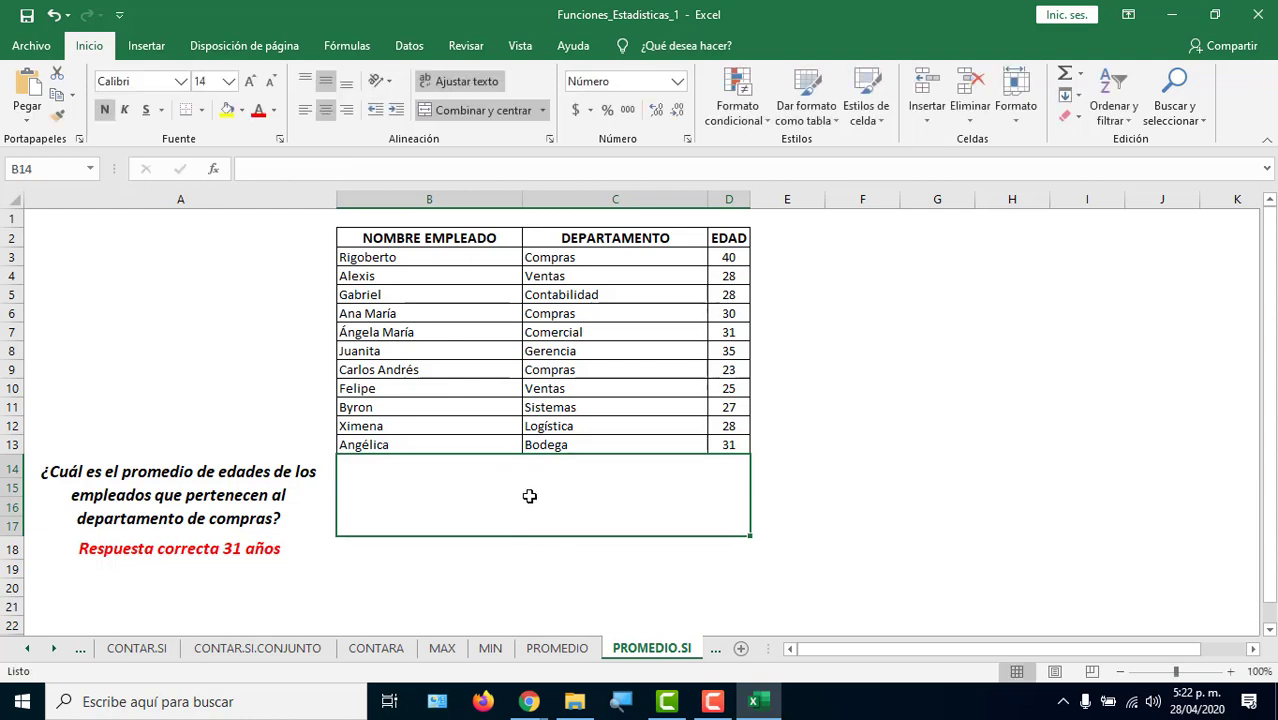
# Enlarge the font of B14 to 24 and enter =PROMEDIO.SI(C3:C13;"COMPRAS";D3:D13) in it.
pyautogui.click(251, 81)
pyautogui.write('=PROME')
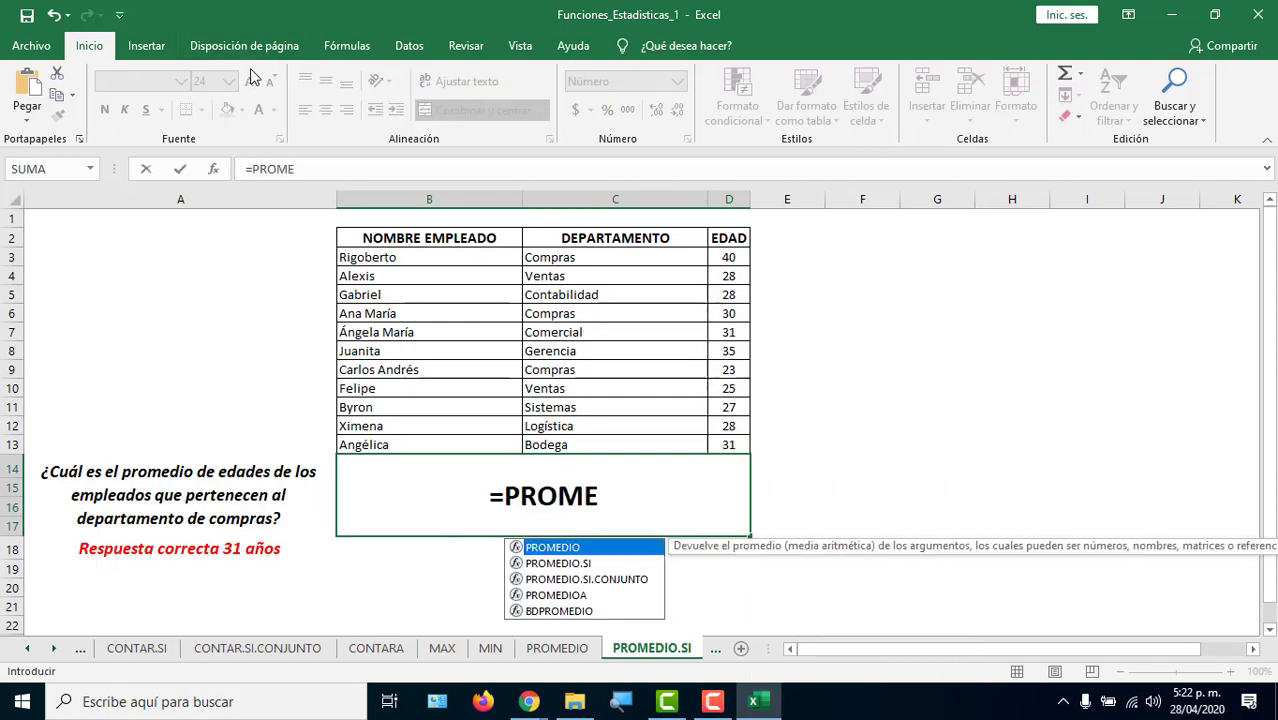
pyautogui.press('Down')
pyautogui.press('Tab')
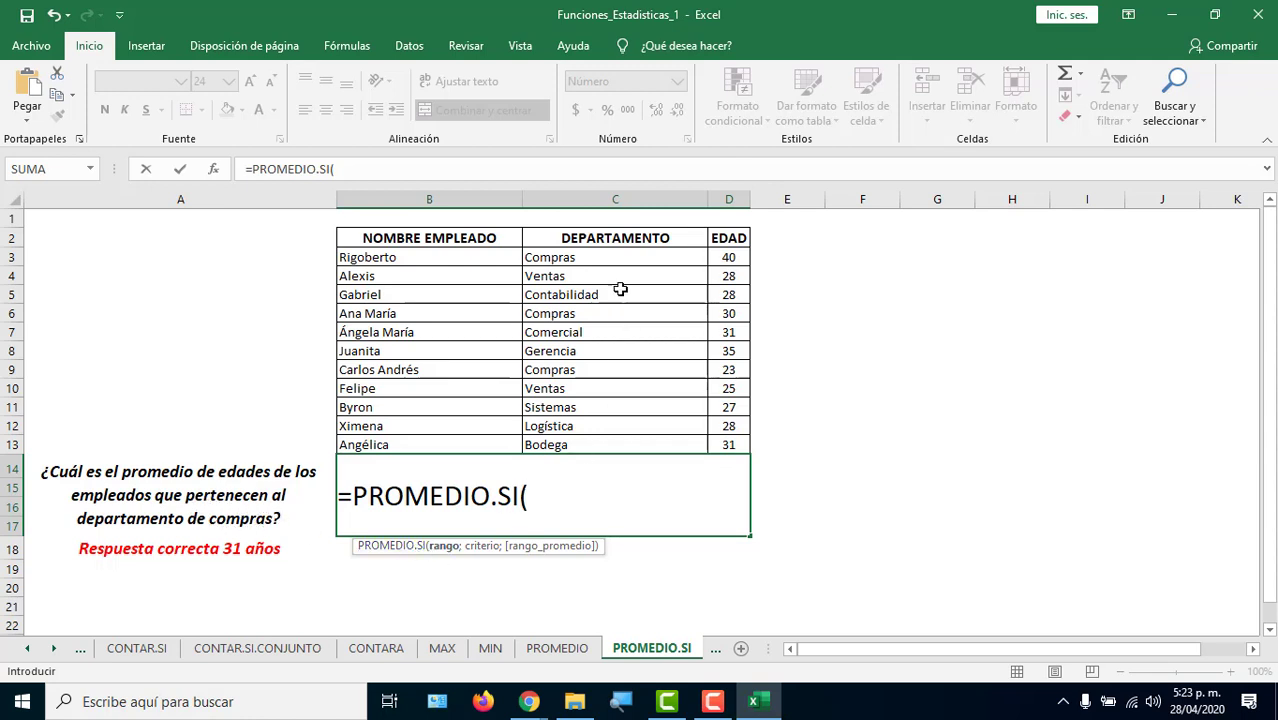
pyautogui.moveTo(578, 260); pyautogui.dragTo(579, 446)
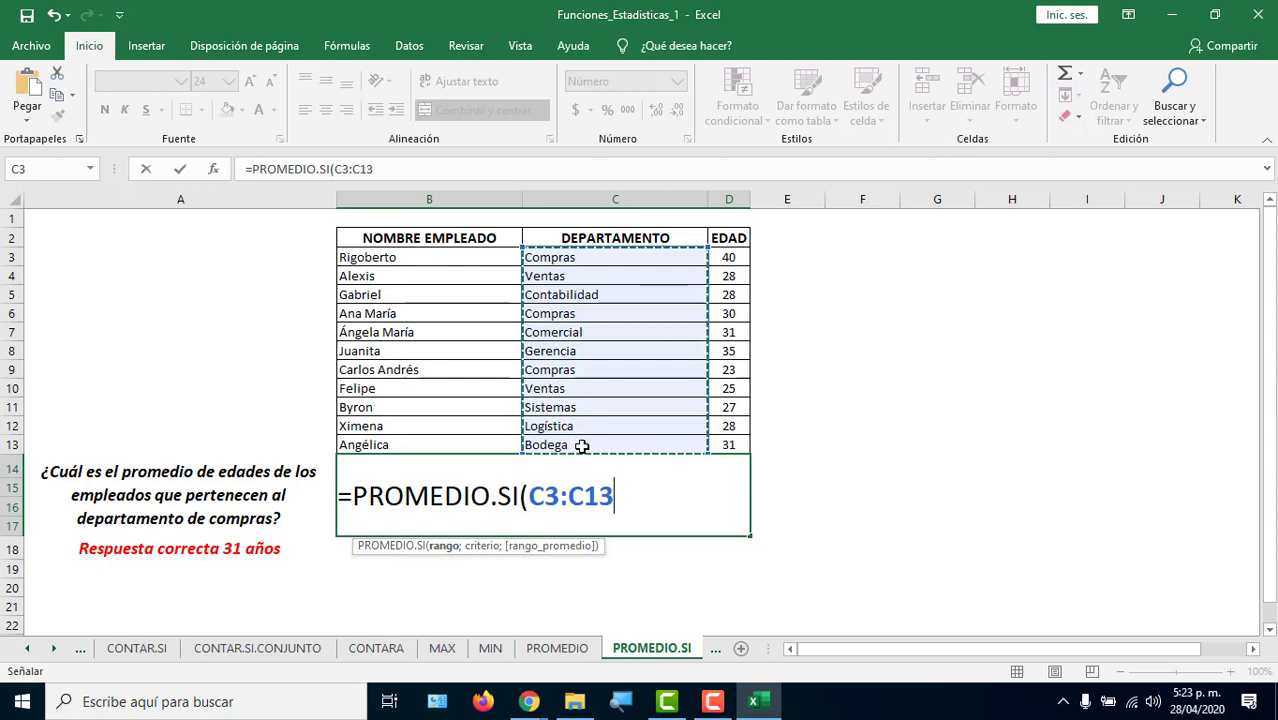
pyautogui.write(';')
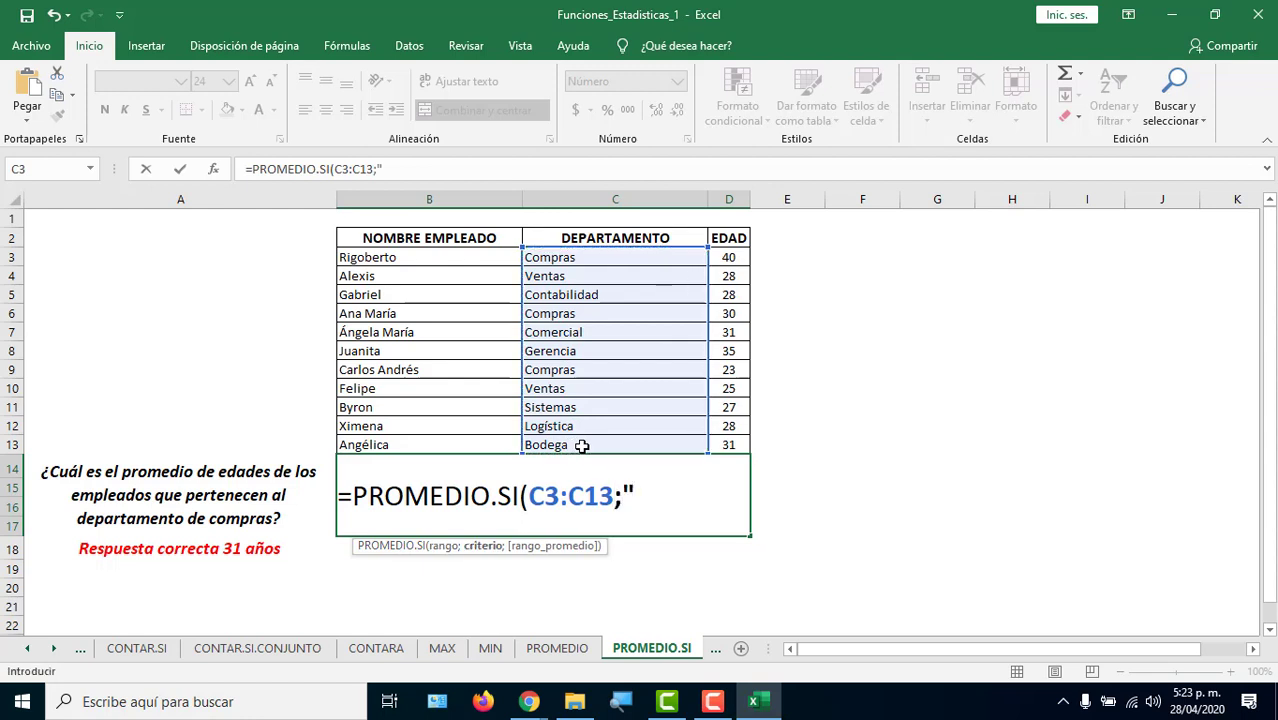
pyautogui.write('"COMPRAS')
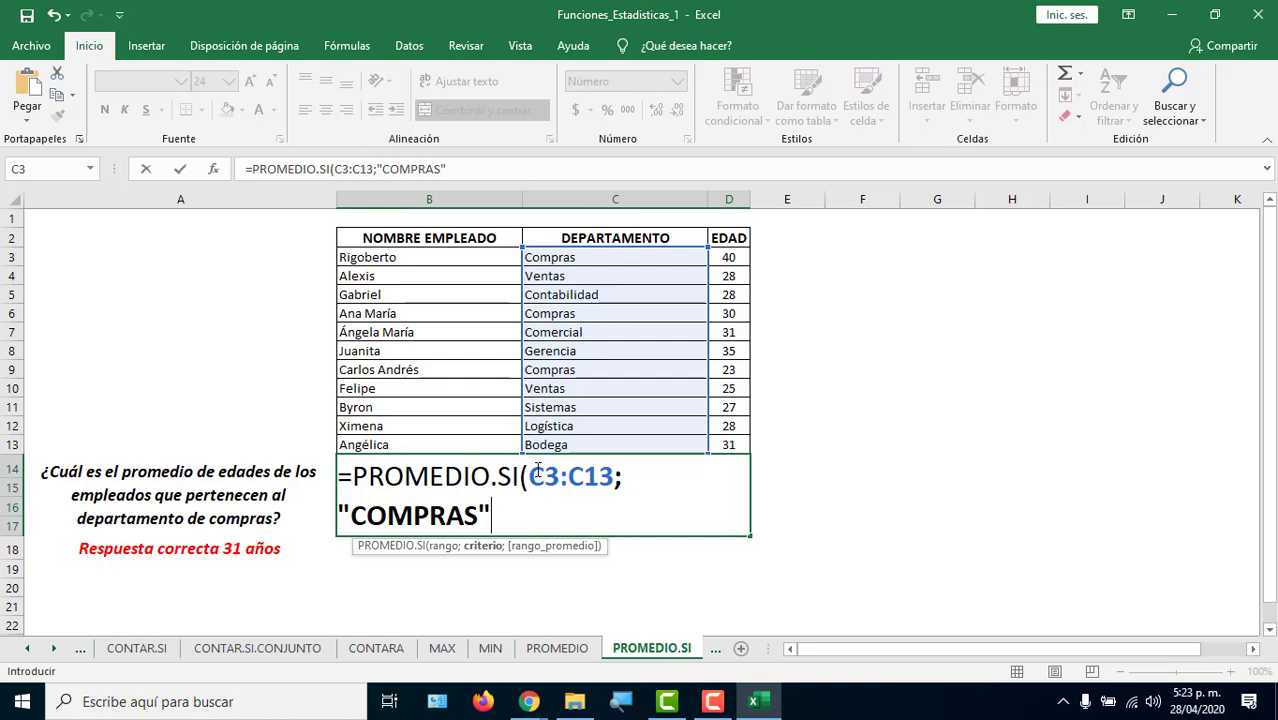
pyautogui.write(';')
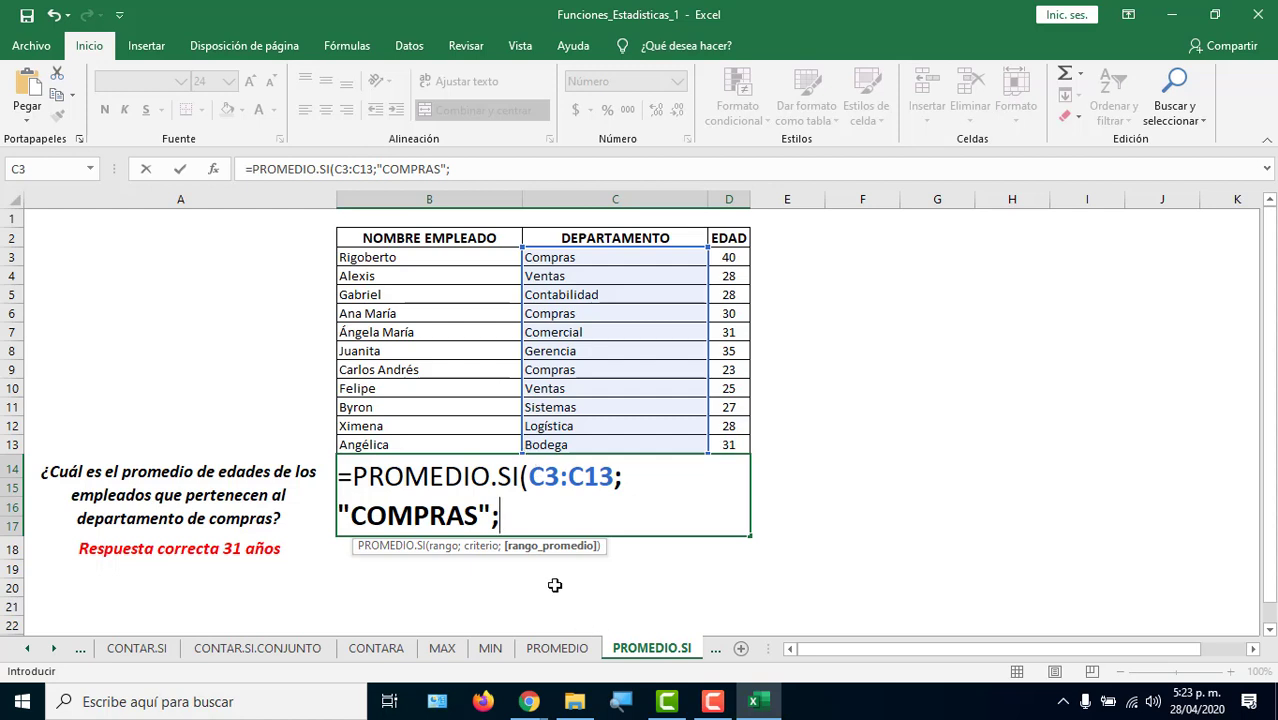
pyautogui.moveTo(727, 257); pyautogui.dragTo(731, 446)
pyautogui.write(')')
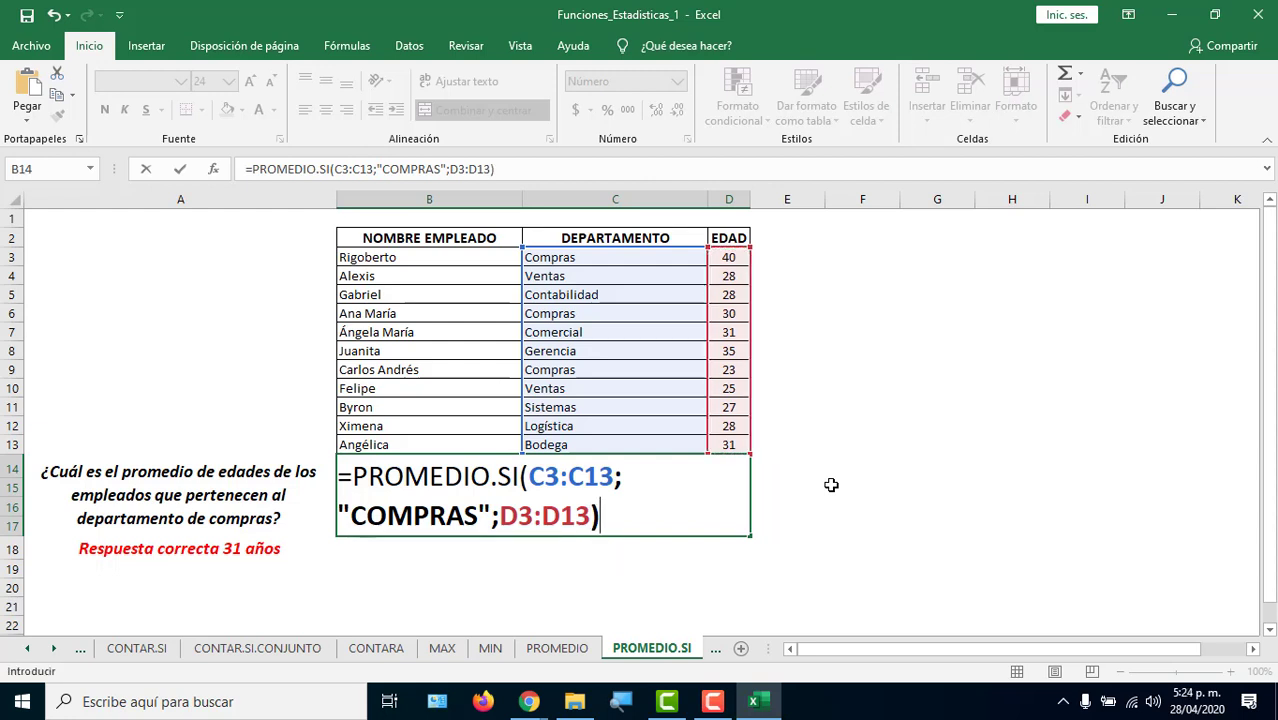
pyautogui.press('Return')
# Reduce the number format of the Compras age average in B14 to zero decimal places.
pyautogui.press('Up')
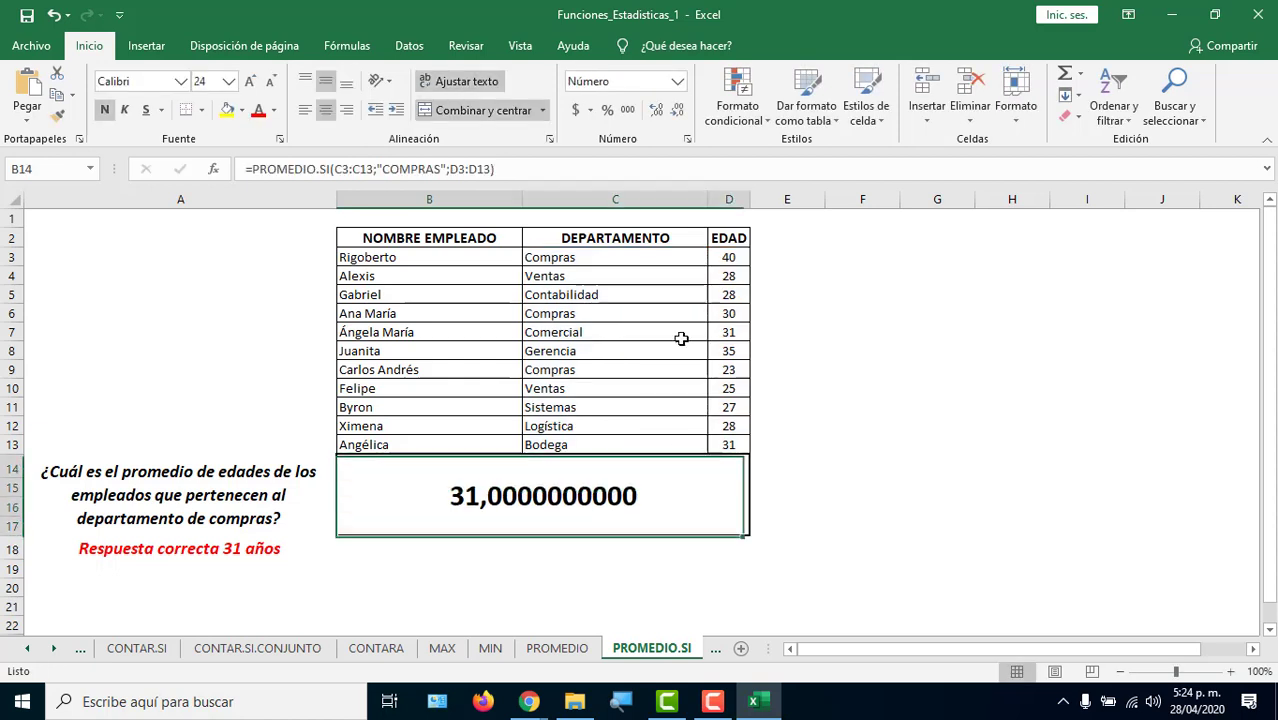
pyautogui.click(678, 110)
pyautogui.click(678, 110)
pyautogui.click(678, 110)
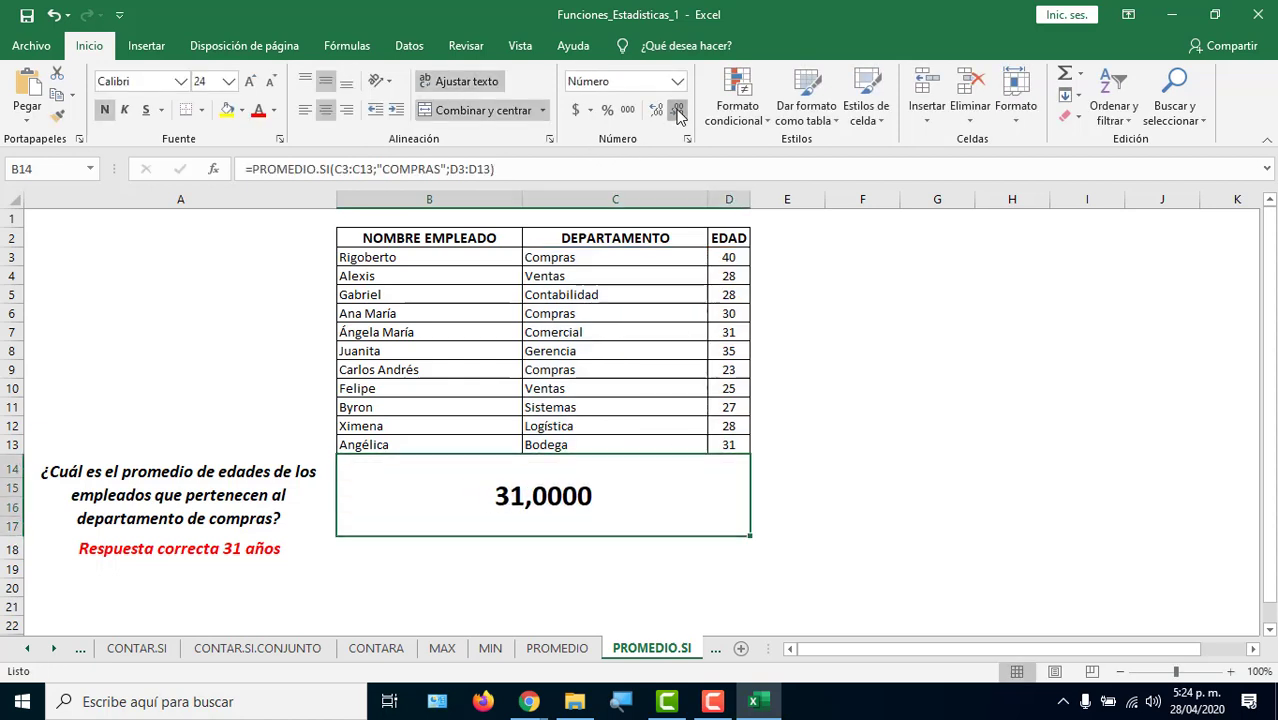
pyautogui.click(678, 110)
pyautogui.click(678, 112)
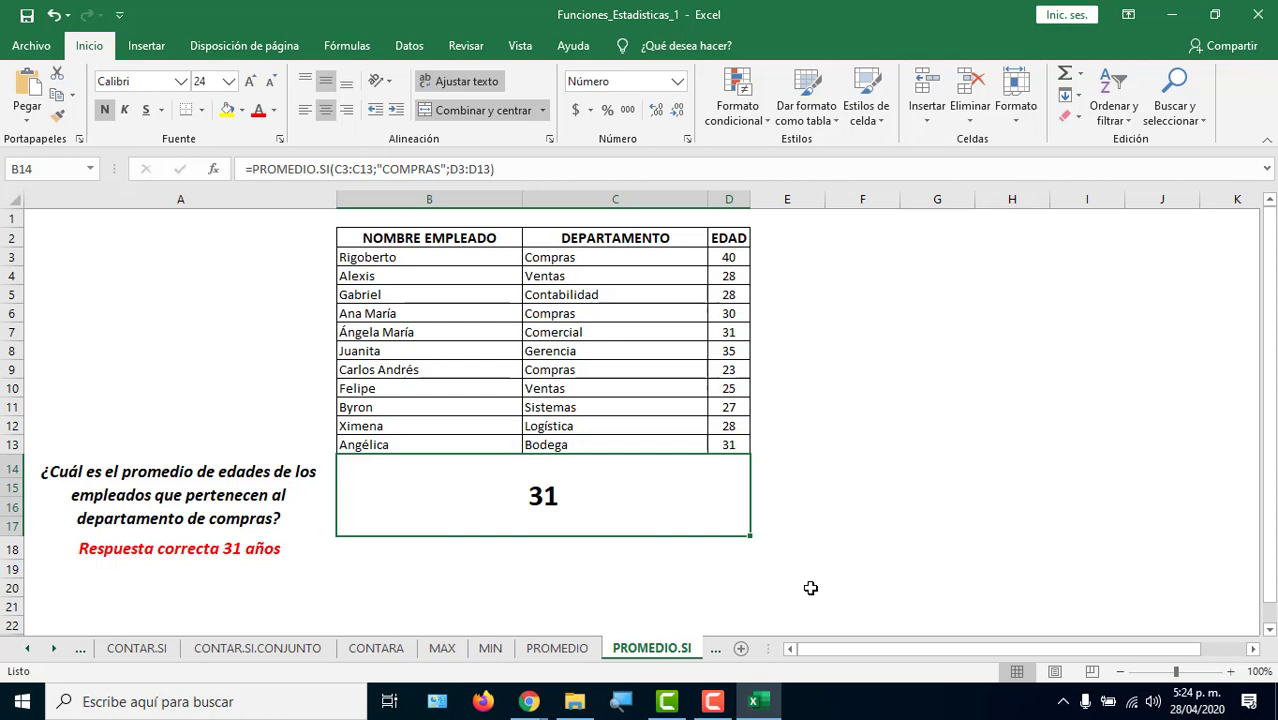
# Copy the formatting of the question cell A14 to E14 and widen column E.
pyautogui.click(838, 488)
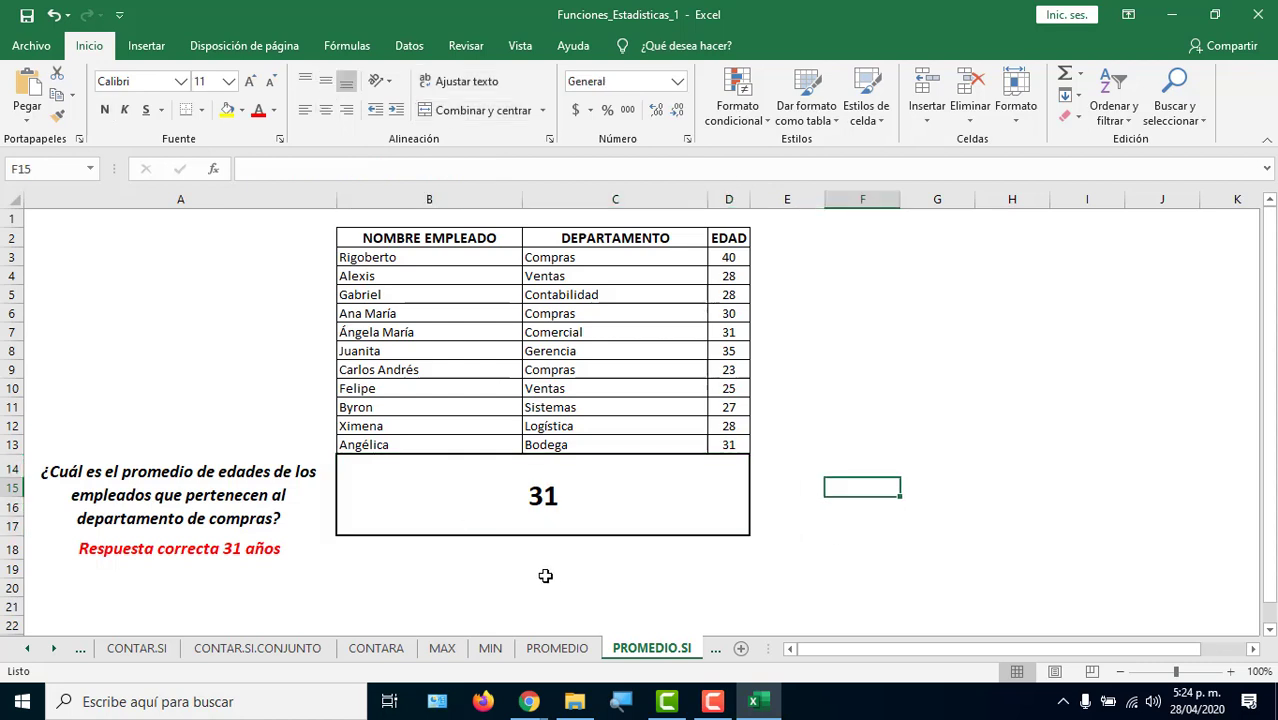
pyautogui.moveTo(813, 459); pyautogui.dragTo(1047, 510)
pyautogui.click(290, 492)
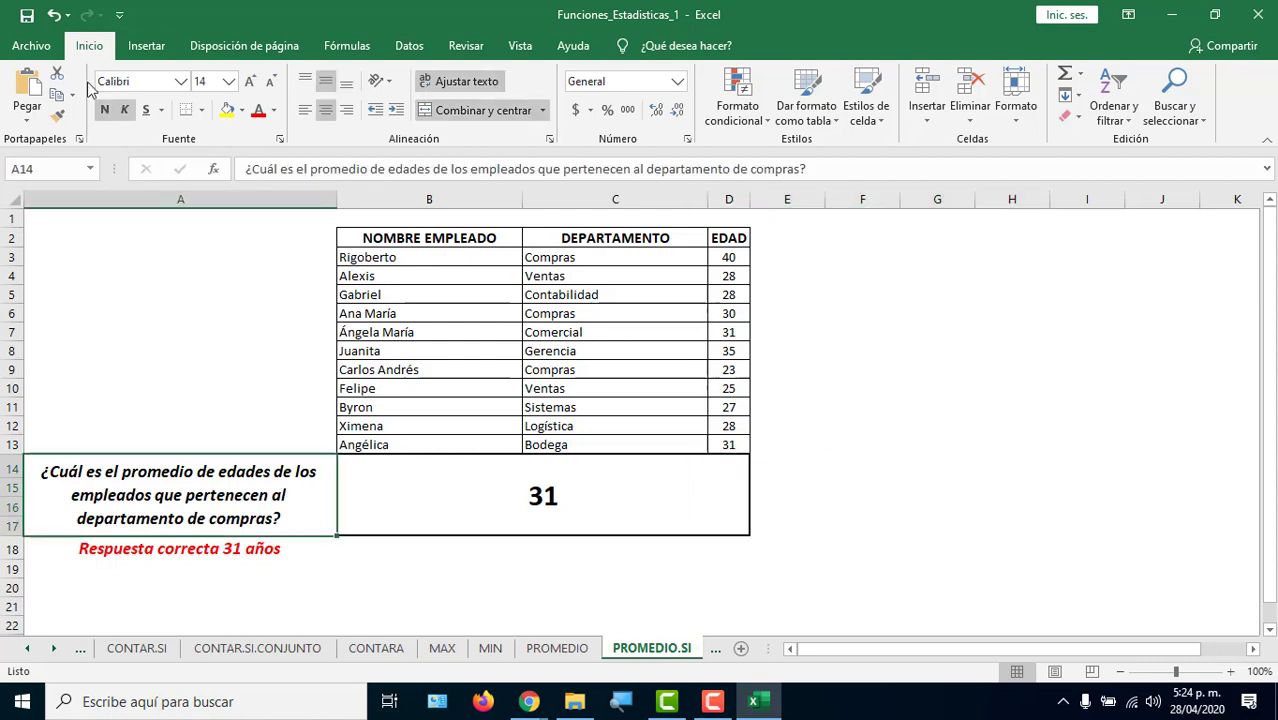
pyautogui.click(59, 118)
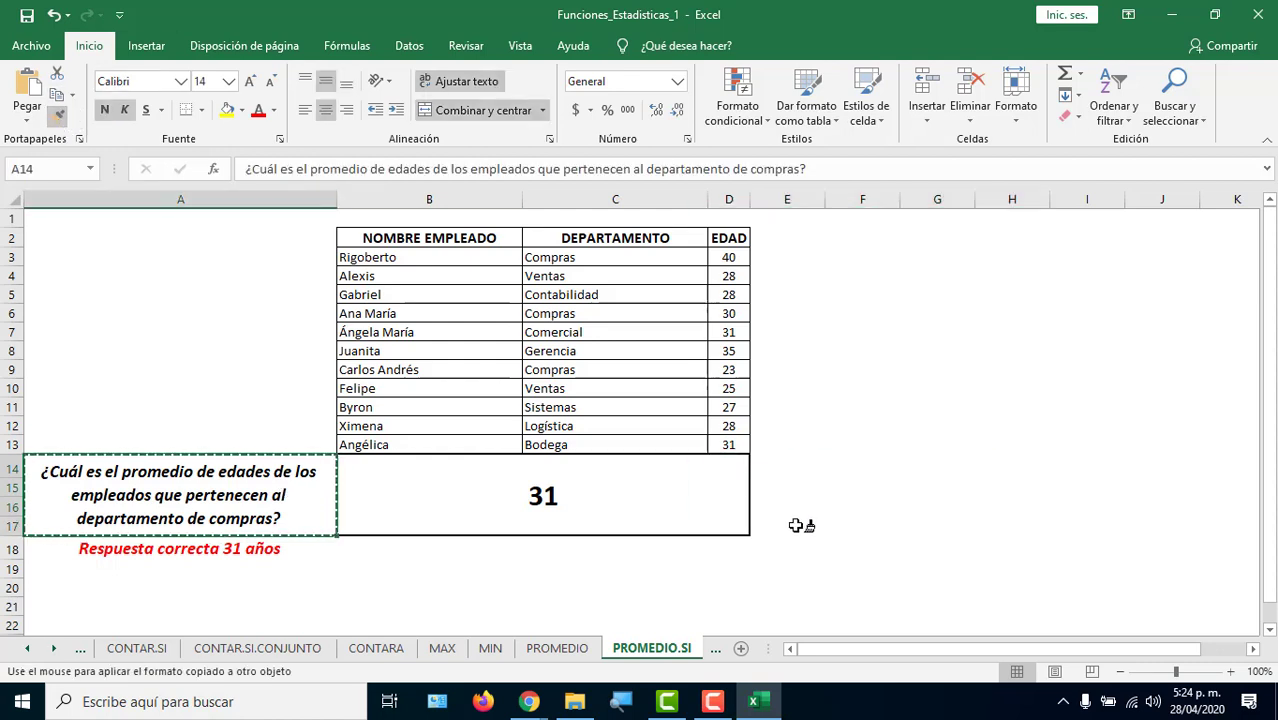
pyautogui.click(807, 460)
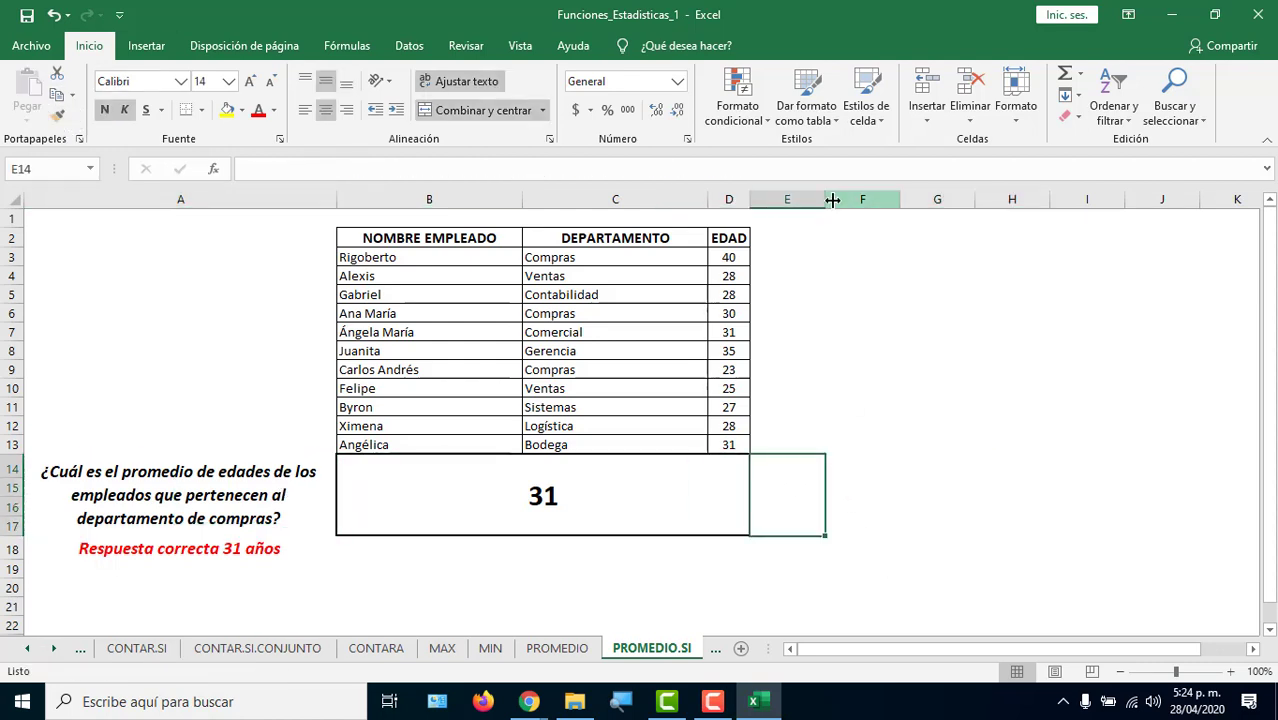
pyautogui.moveTo(825, 200); pyautogui.dragTo(948, 205)
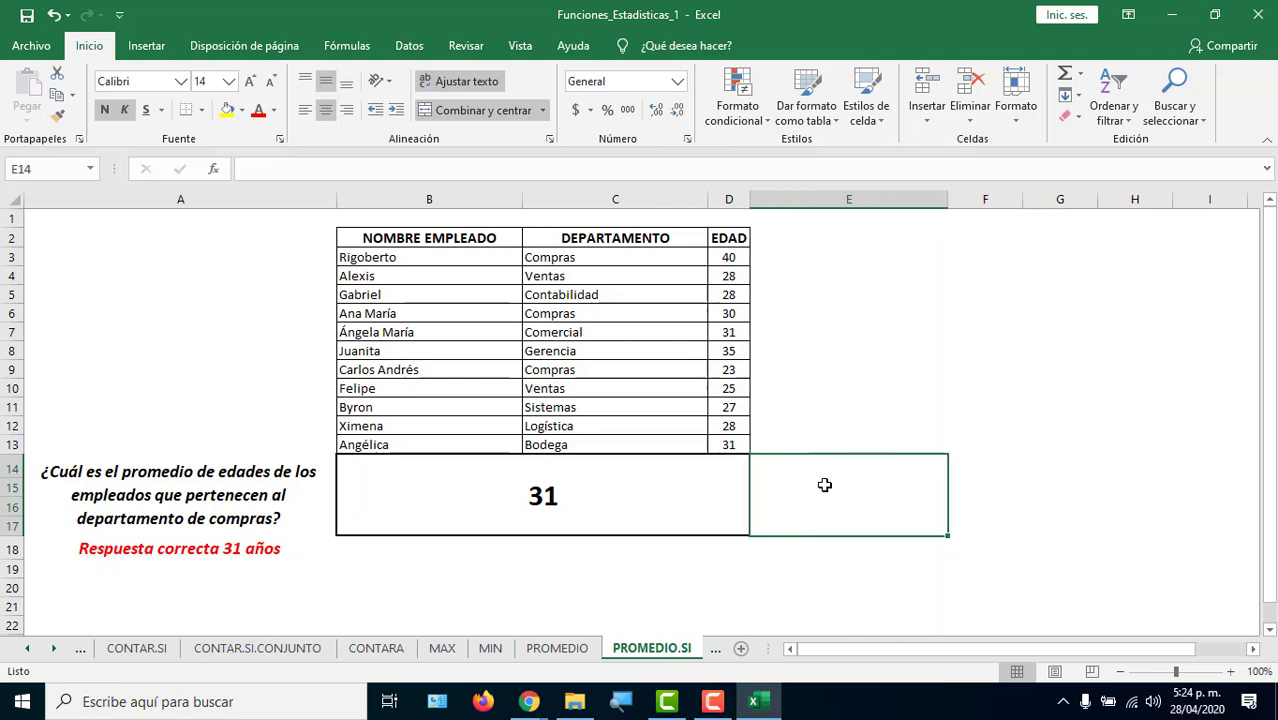
# Enter "¿Cuál es el promedio de edades de las personas con más de 30 años de edad?" in E14 and widen column E to fit it.
pyautogui.write('i')
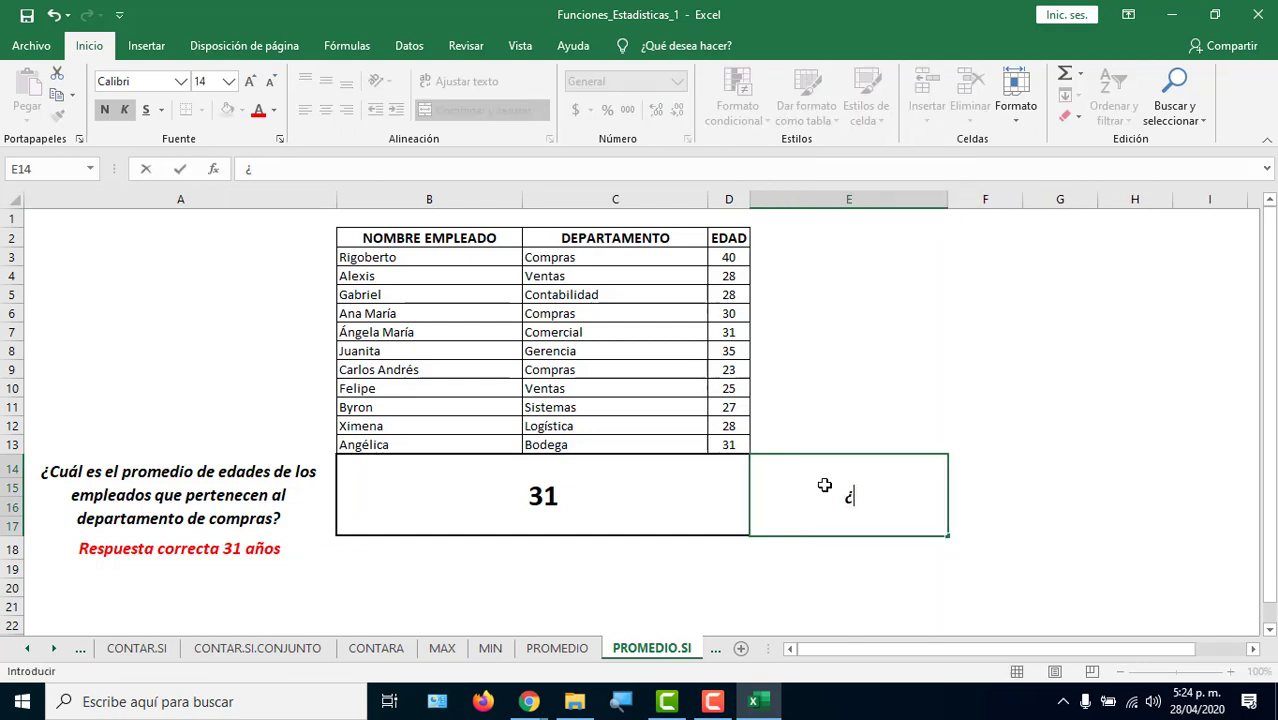
pyautogui.write('Cuál es')
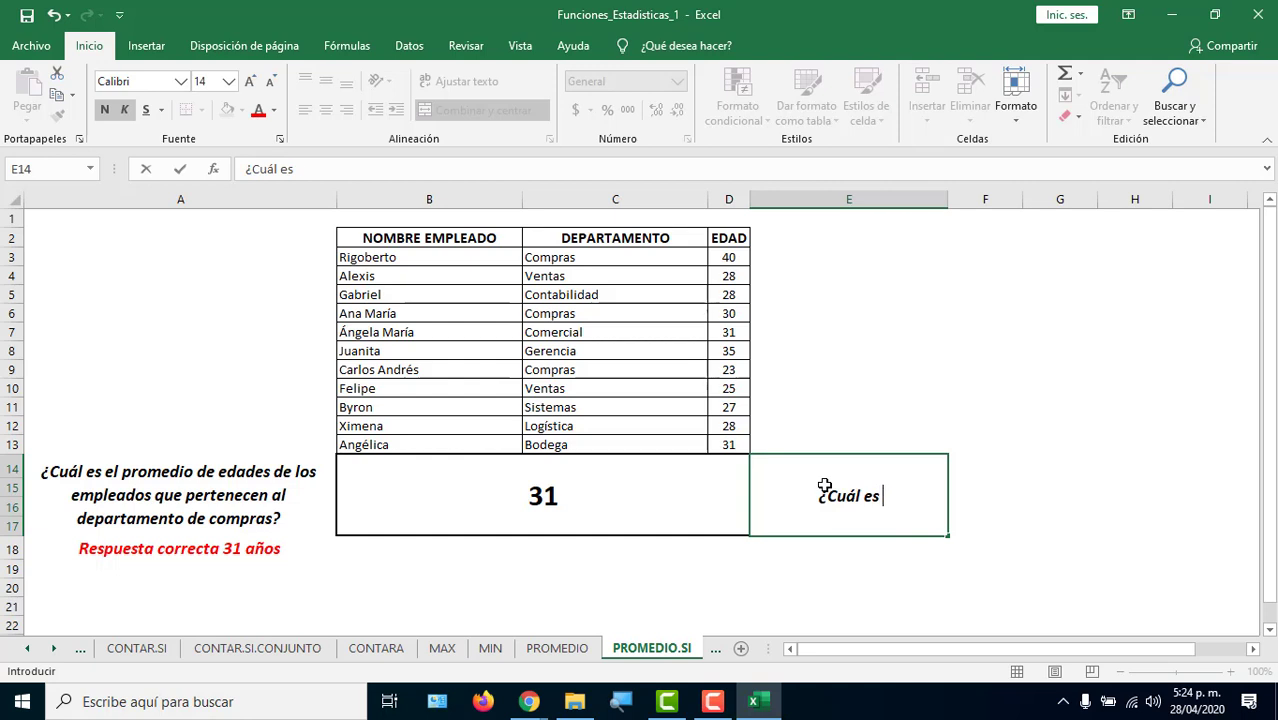
pyautogui.write(' el promedio d')
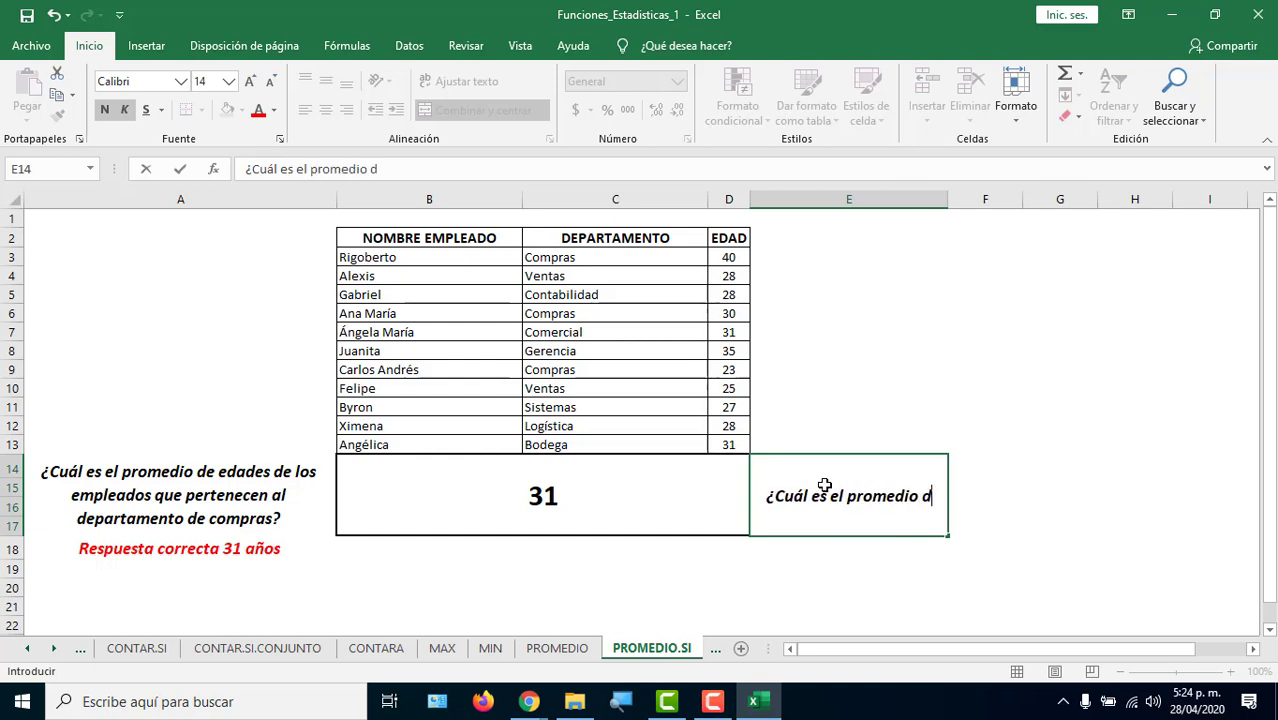
pyautogui.write('e edades')
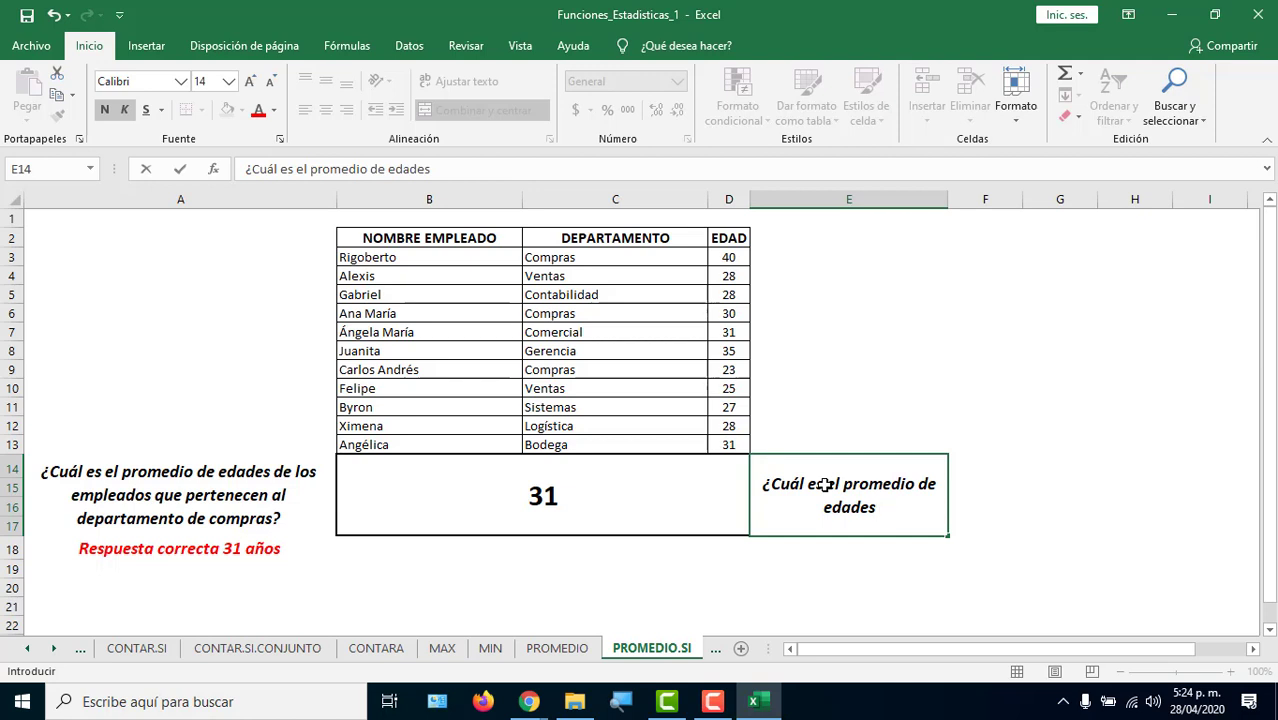
pyautogui.write(' de')
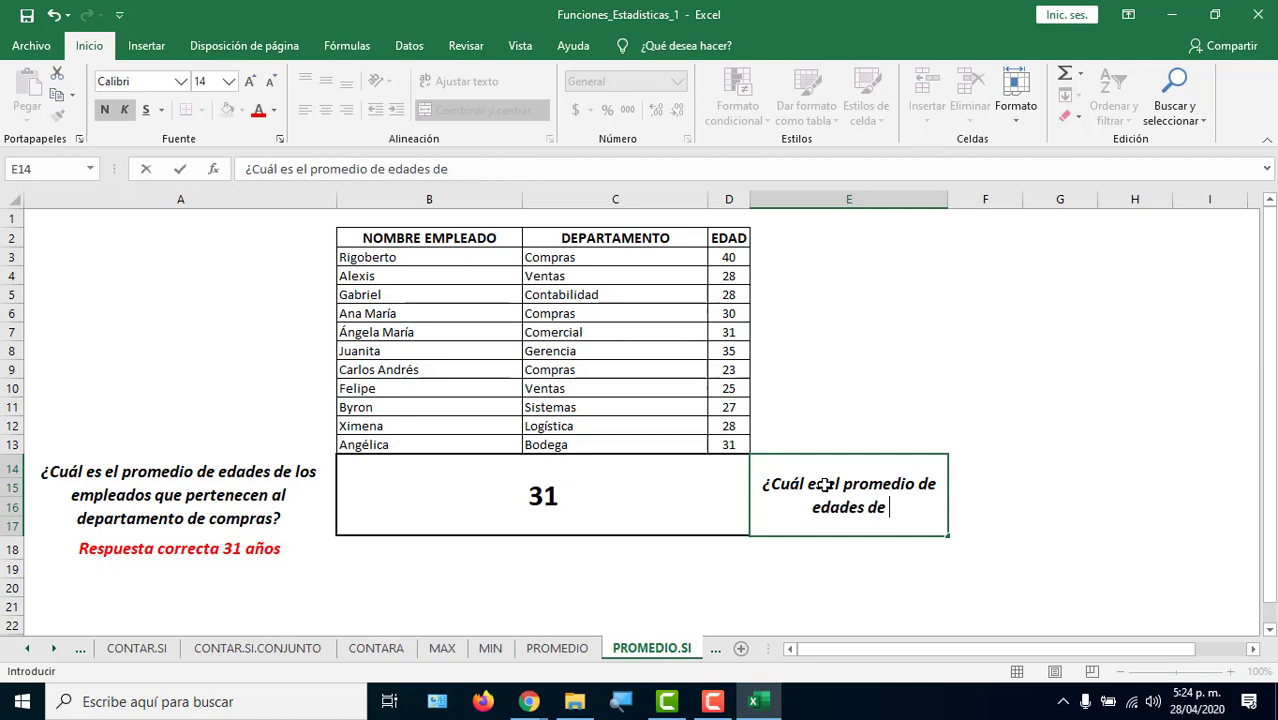
pyautogui.write(' las persona')
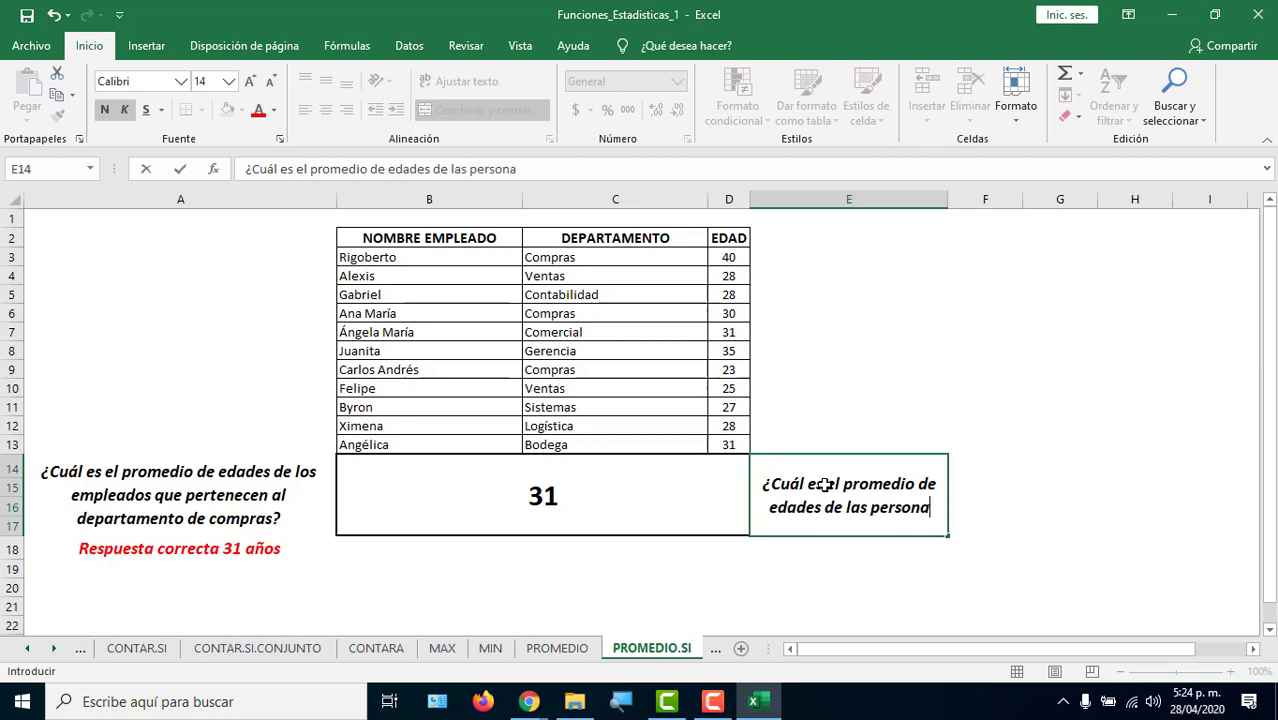
pyautogui.write('s ')
pyautogui.write('con')
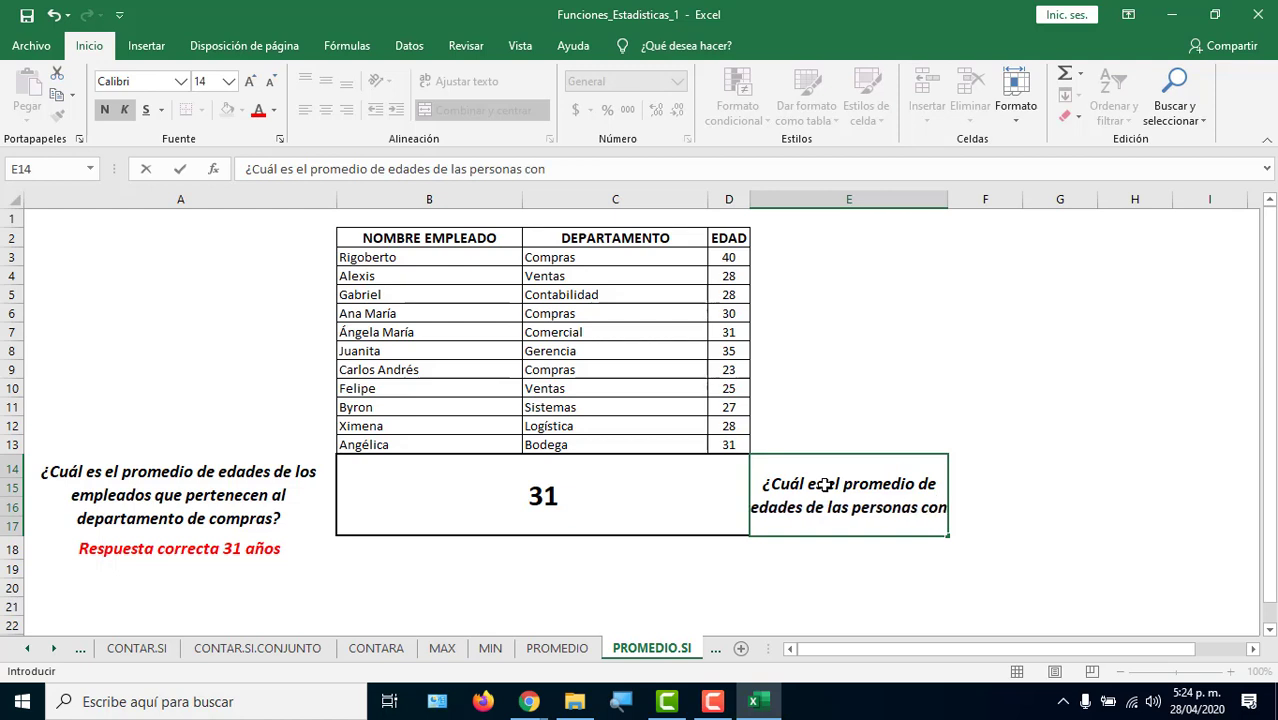
pyautogui.write(' más de ')
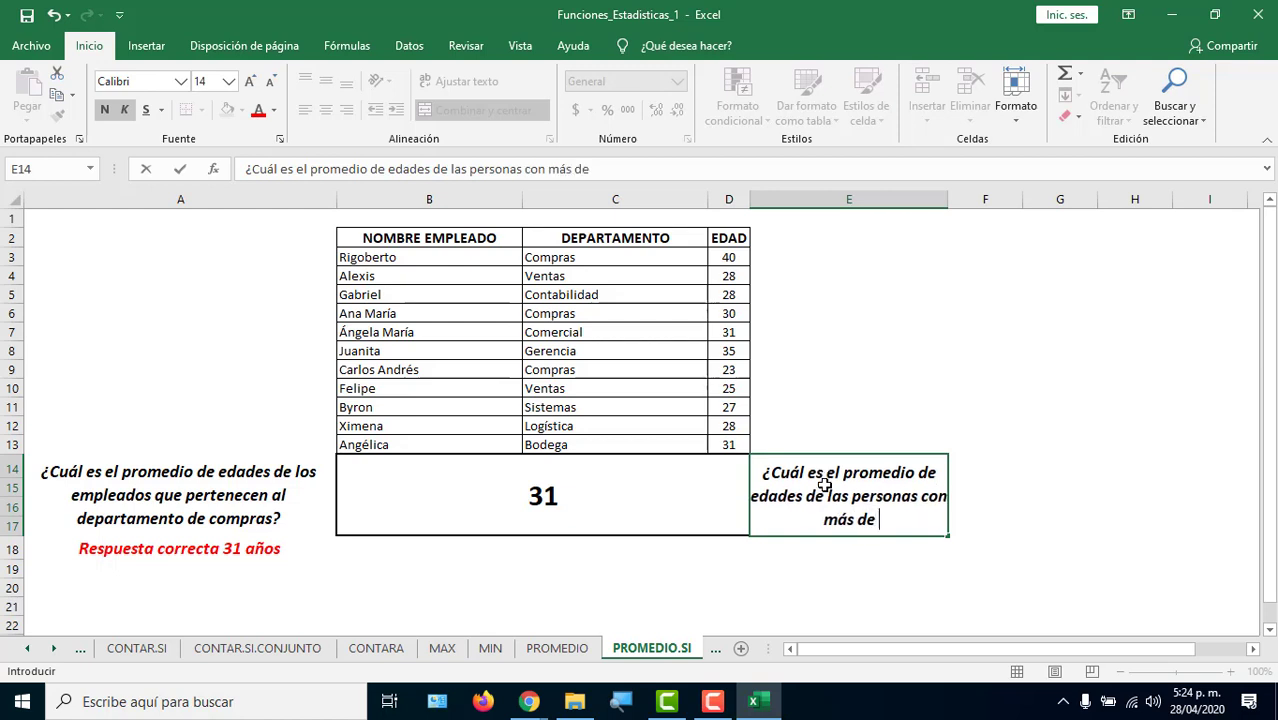
pyautogui.write('30 ')
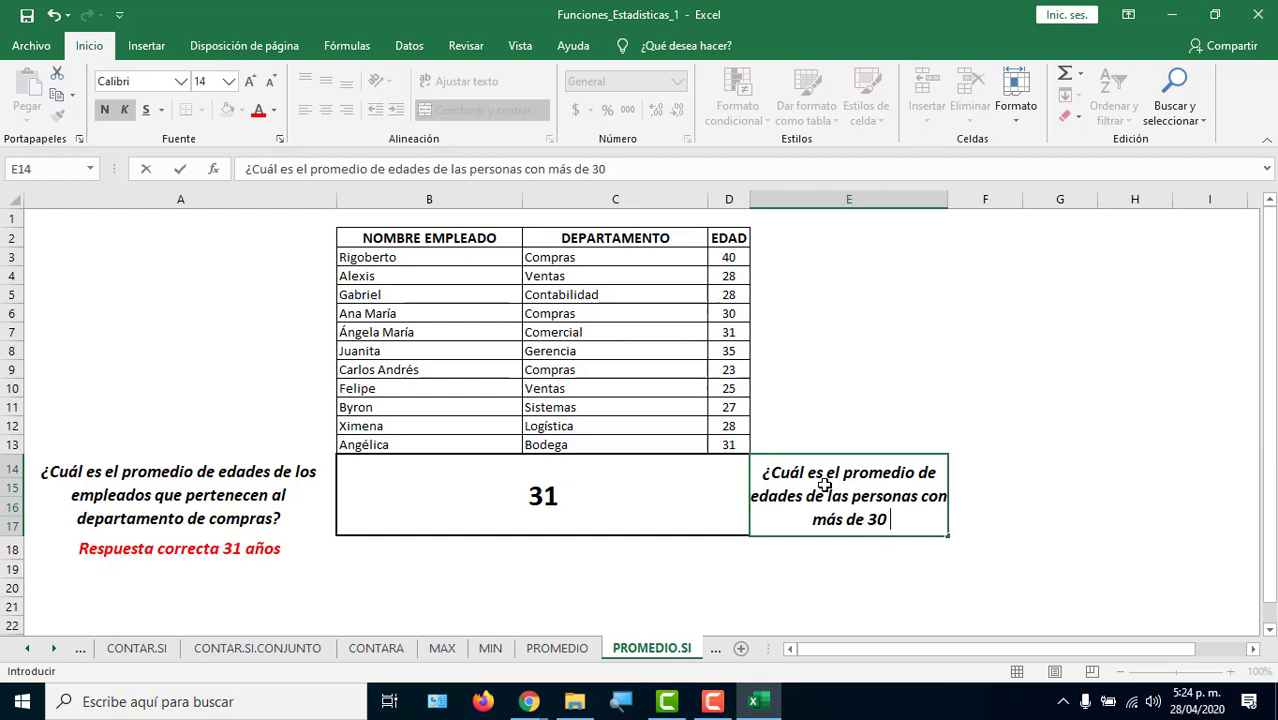
pyautogui.write('años de edad?')
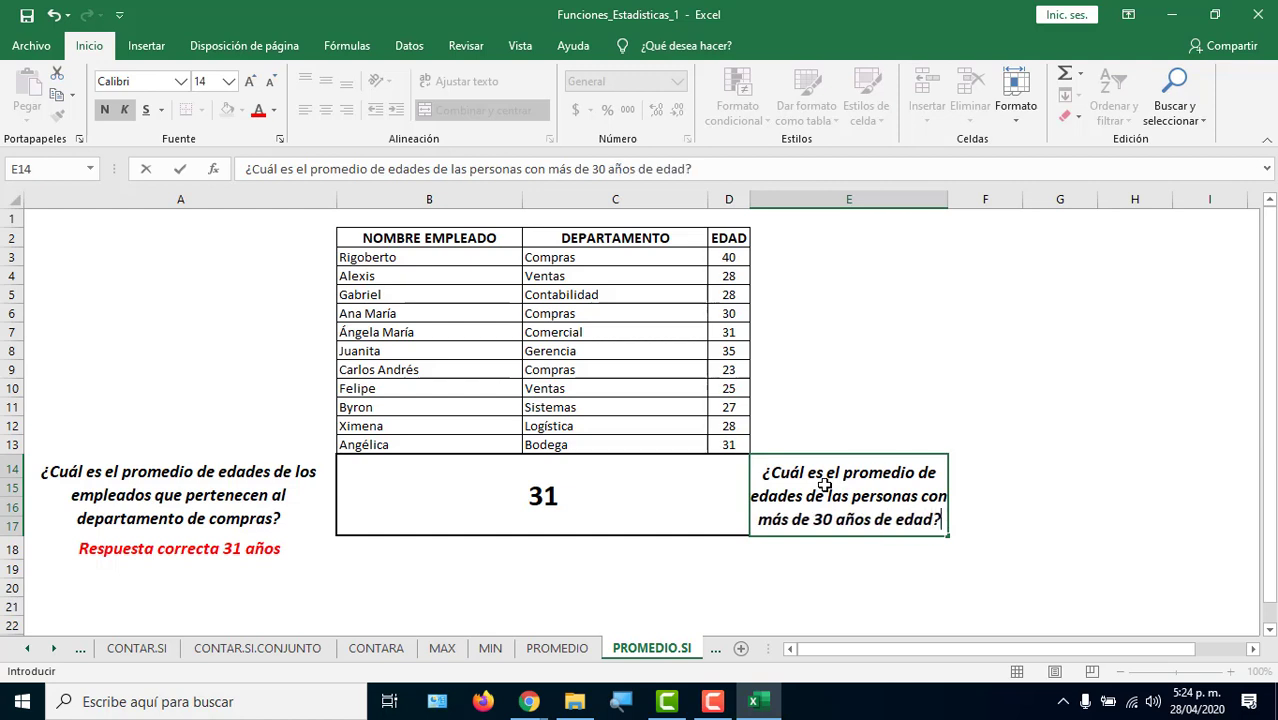
pyautogui.press('Return')
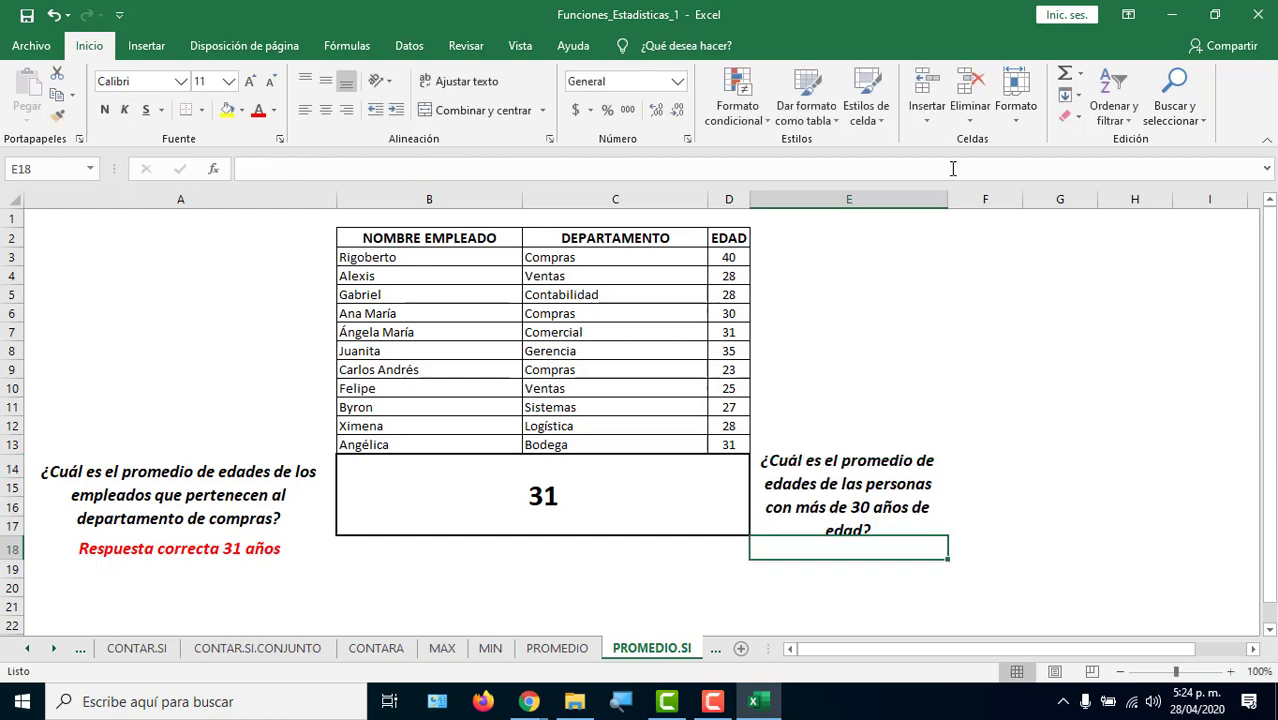
pyautogui.moveTo(946, 199); pyautogui.dragTo(1003, 199)
# Widen columns C and D to give the PROMEDIO.SI formula in B14 more room.
pyautogui.doubleClick(606, 462)
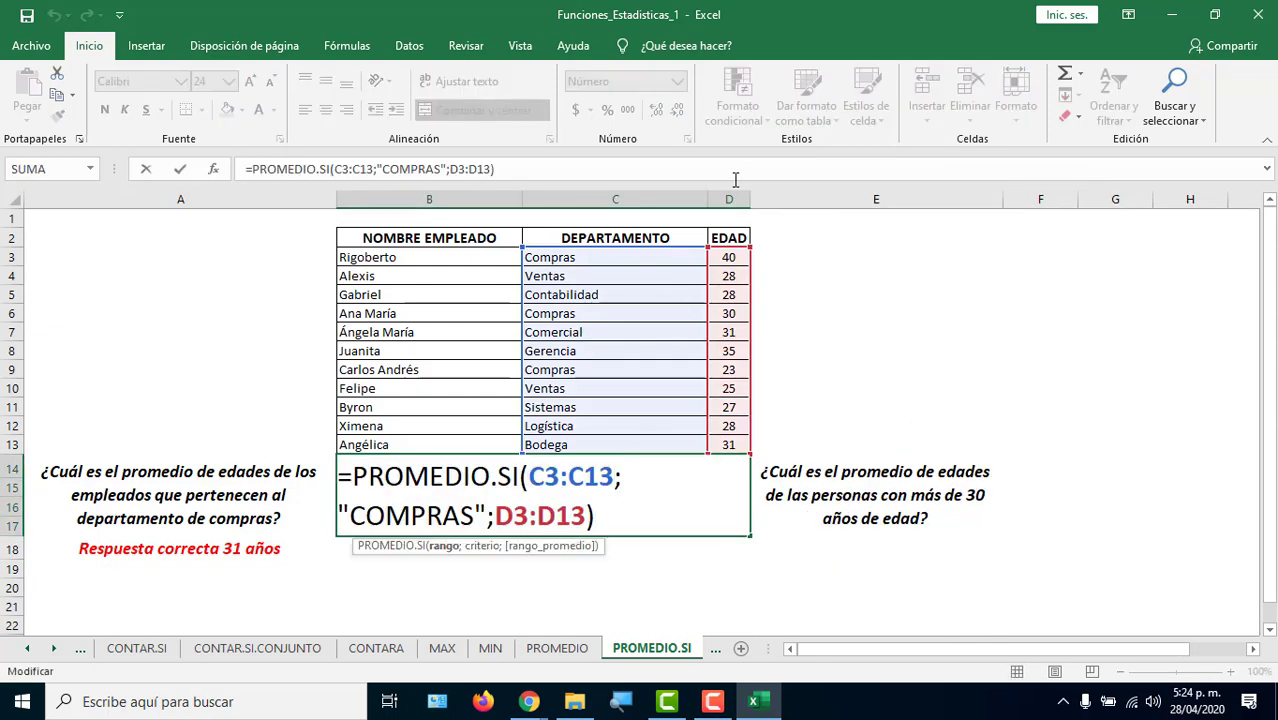
pyautogui.hotkey('ctrl', 'Return')
pyautogui.moveTo(752, 203); pyautogui.dragTo(855, 200)
# Review the arguments of the B14 formula and try it without the average range, as =PROMEDIO.SI(C3:C13;"COMPRAS").
pyautogui.doubleClick(681, 490)
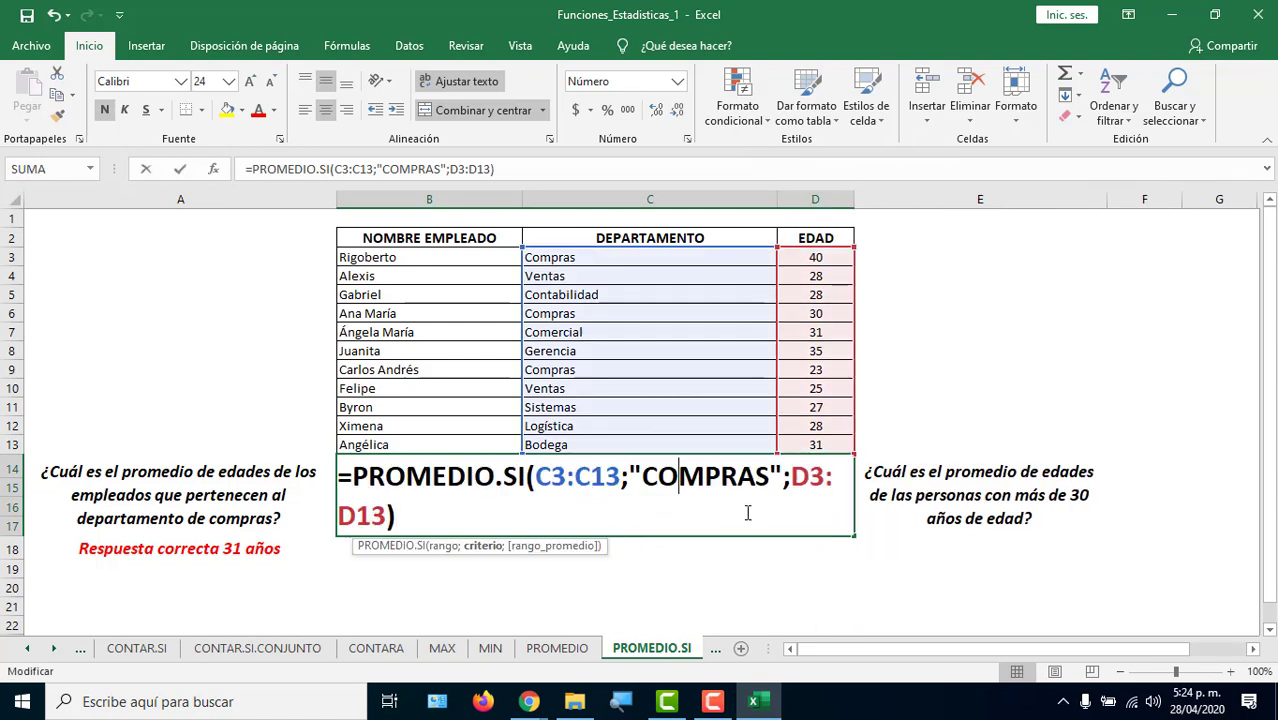
pyautogui.moveTo(540, 477); pyautogui.dragTo(575, 498)
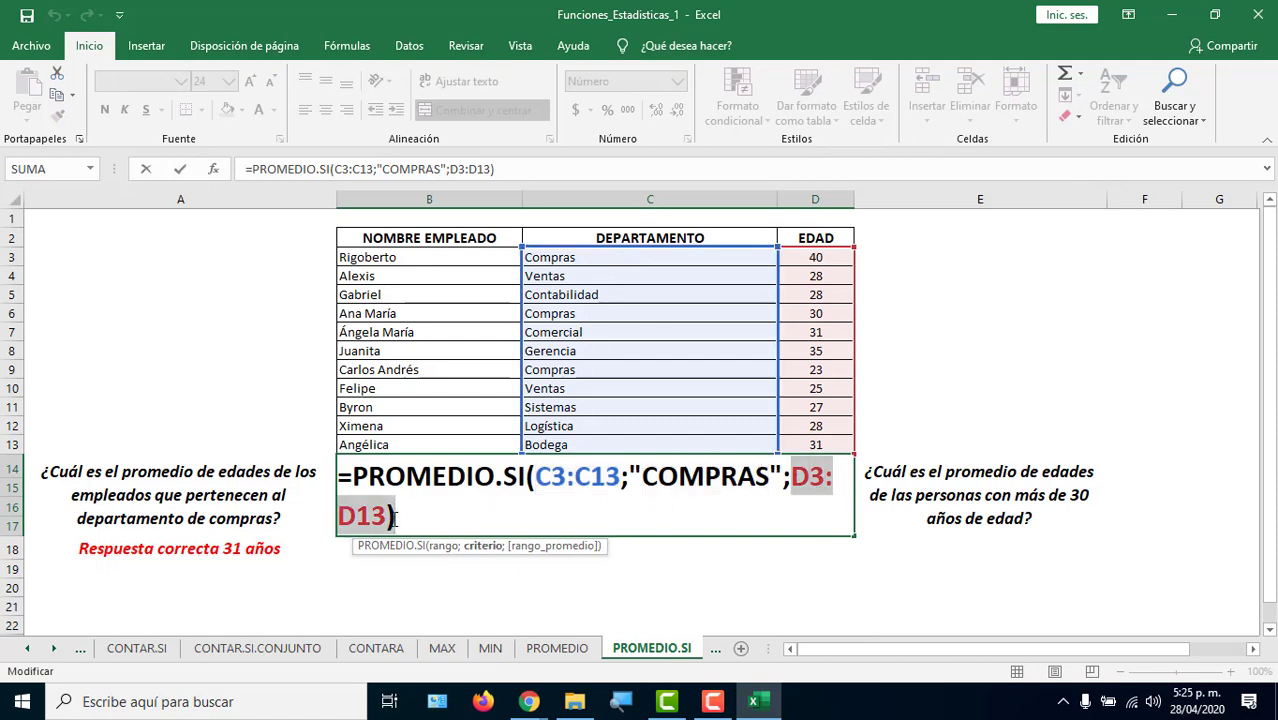
pyautogui.click(556, 545)
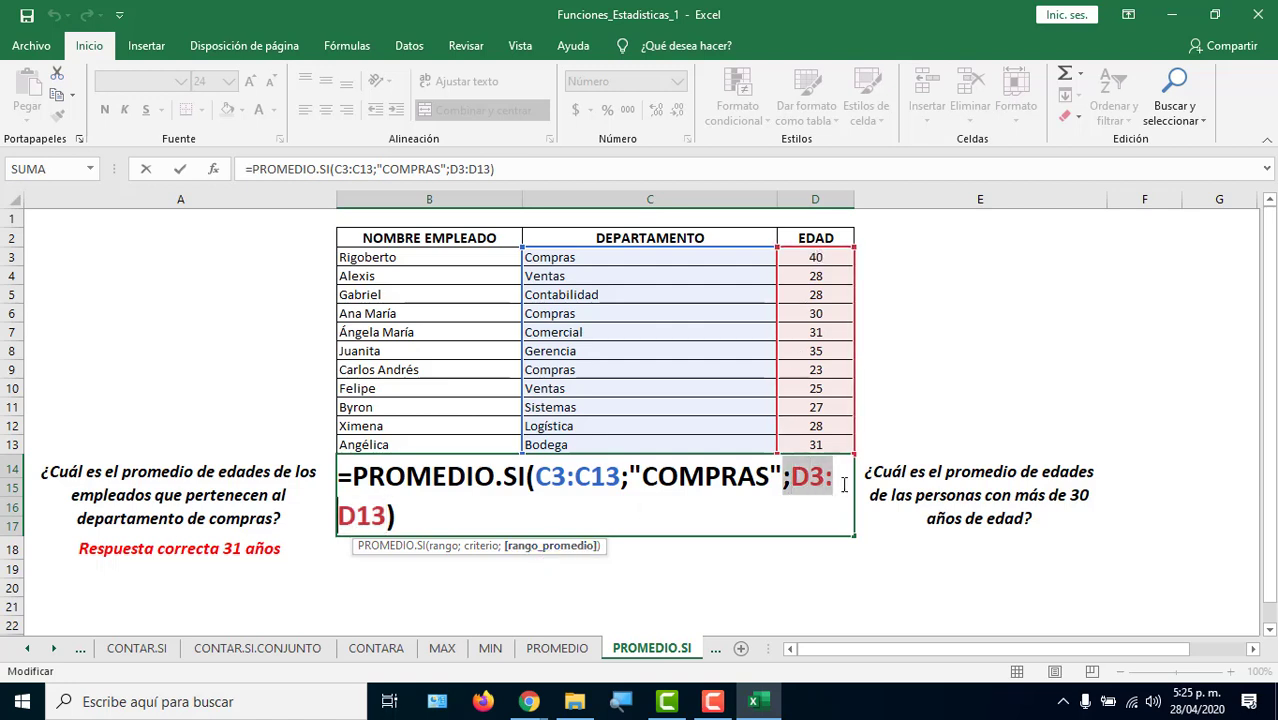
pyautogui.press('BackSpace')
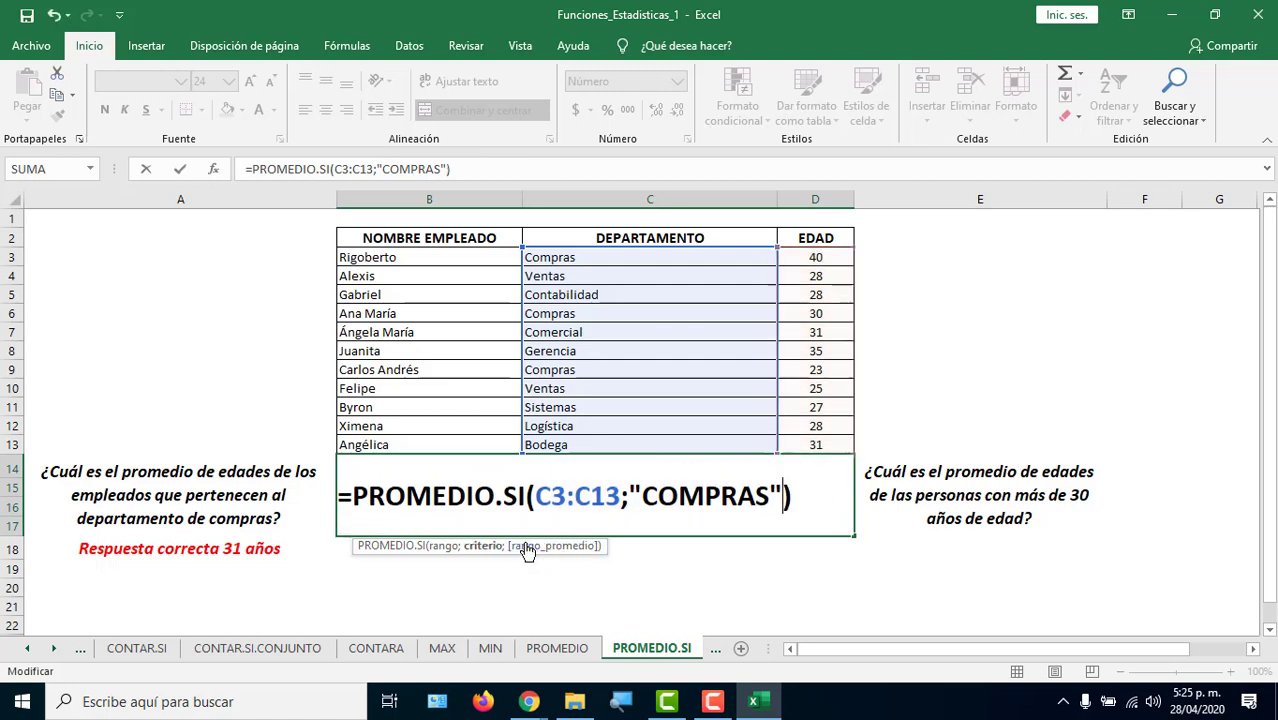
pyautogui.press('Return')
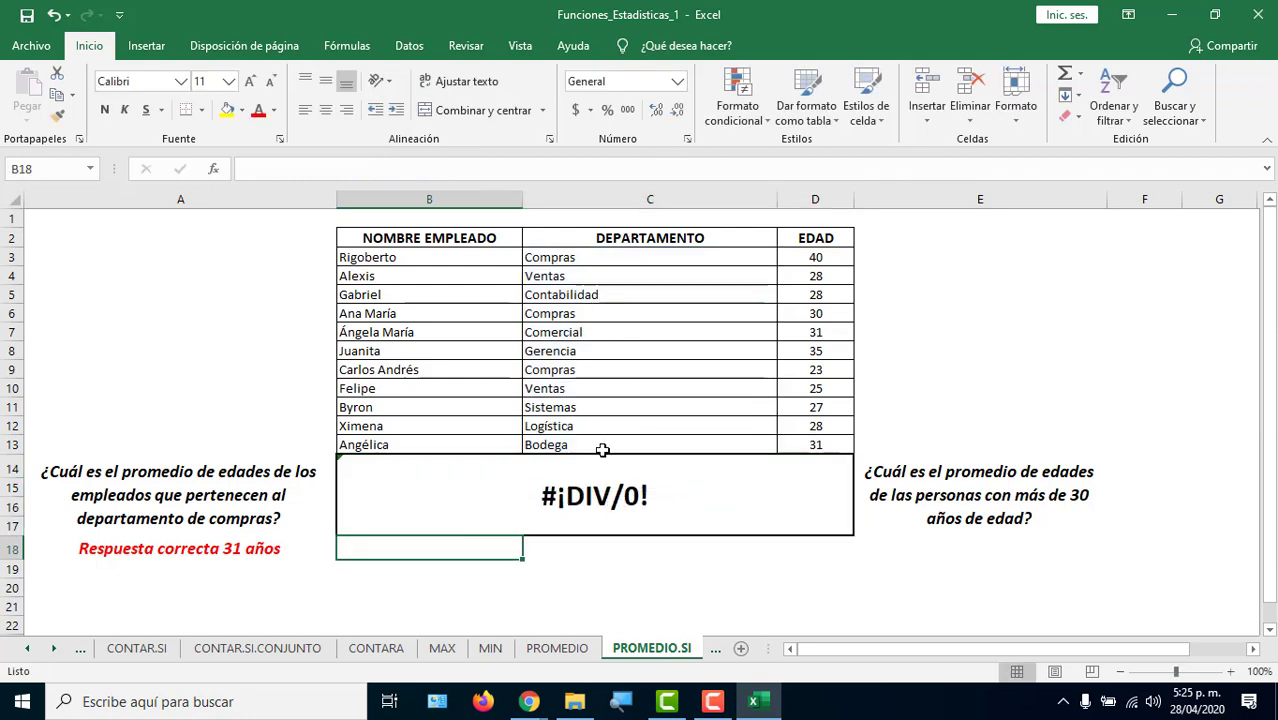
# Restore the average range in the B14 formula so it is =PROMEDIO.SI(C3:C13;"COMPRAS";D3:D13).
pyautogui.doubleClick(607, 495)
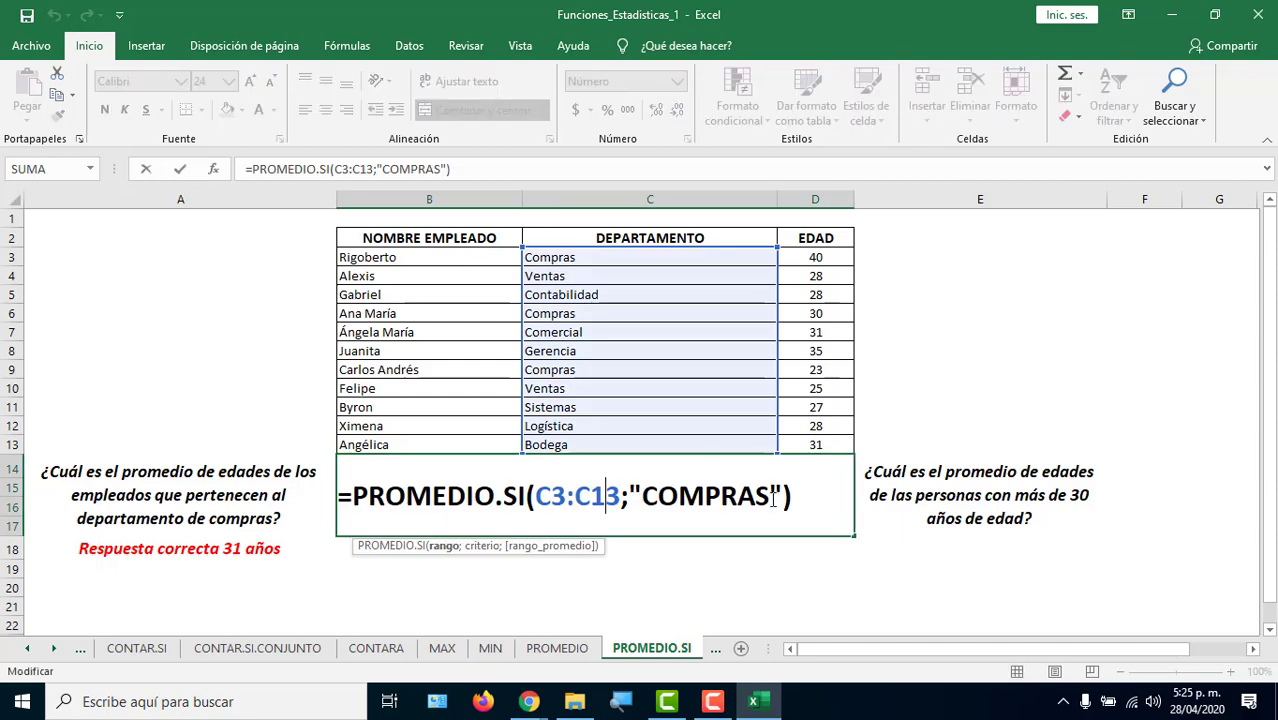
pyautogui.press('End')
pyautogui.press('Left')
pyautogui.write(';')
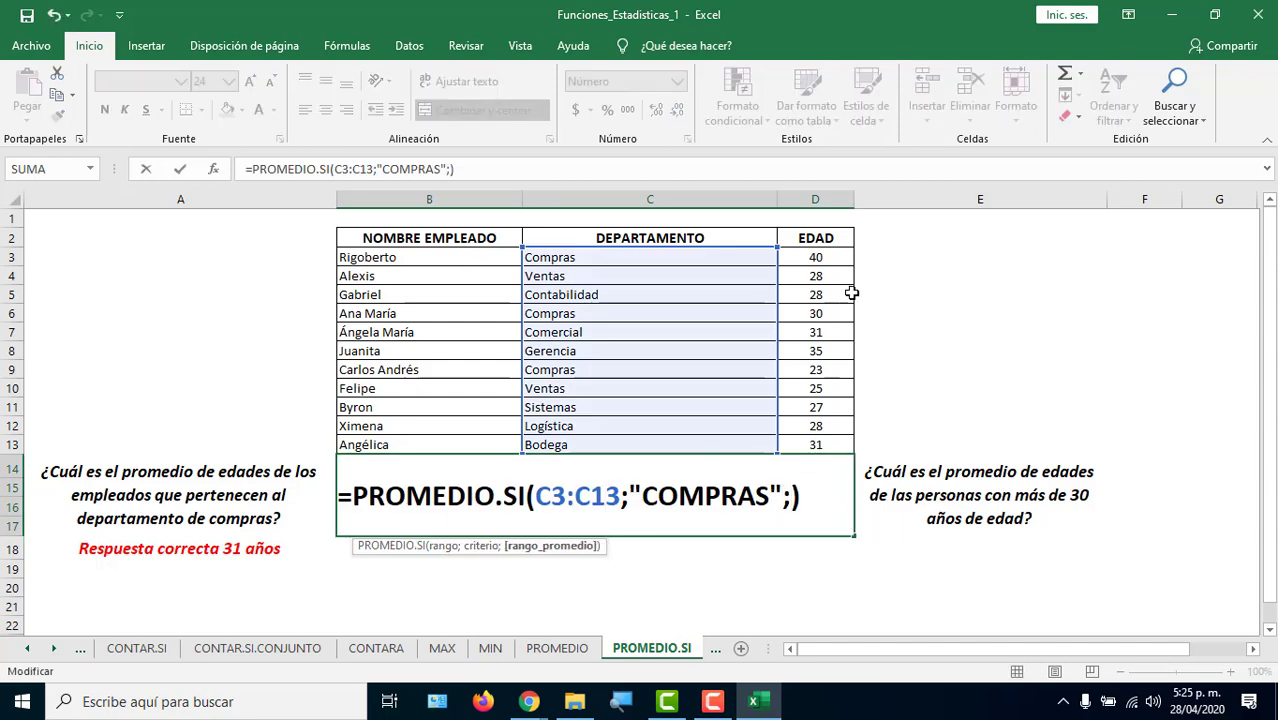
pyautogui.moveTo(820, 256); pyautogui.dragTo(819, 443)
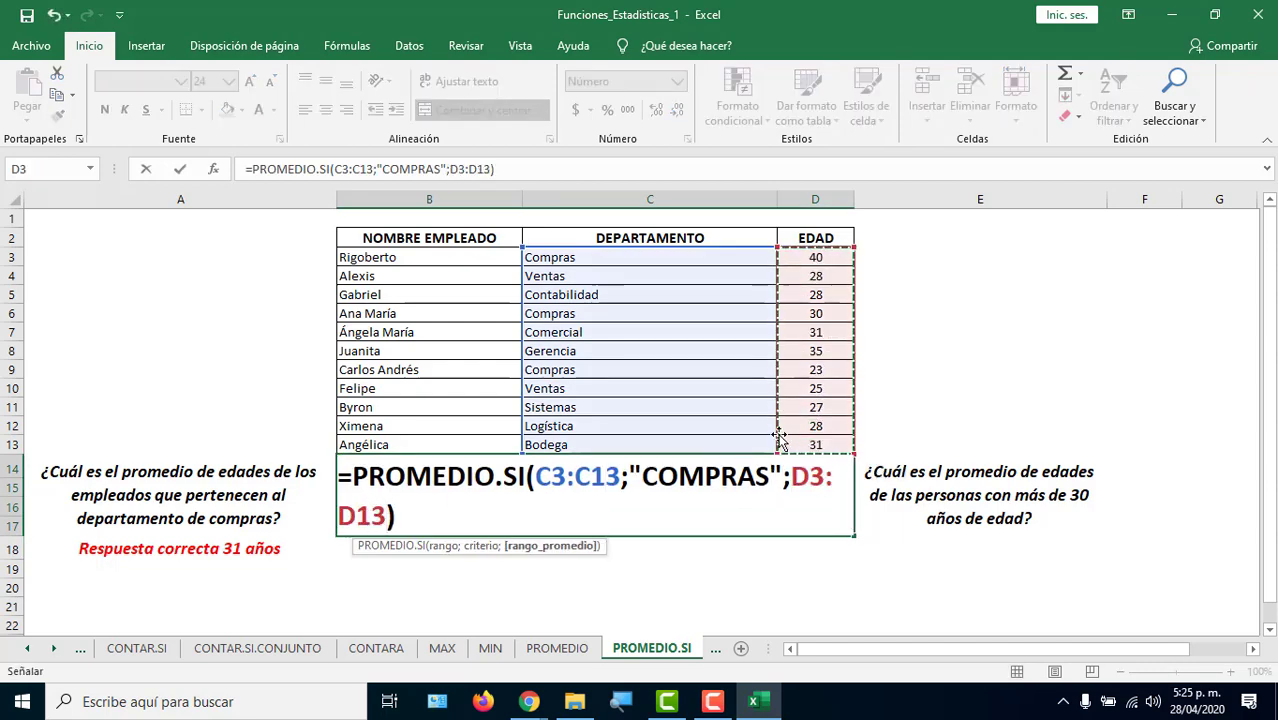
pyautogui.press('Return')
# Copy the formatting of the merged answer cell B14 to E18, below the question about people over 30.
pyautogui.click(969, 550)
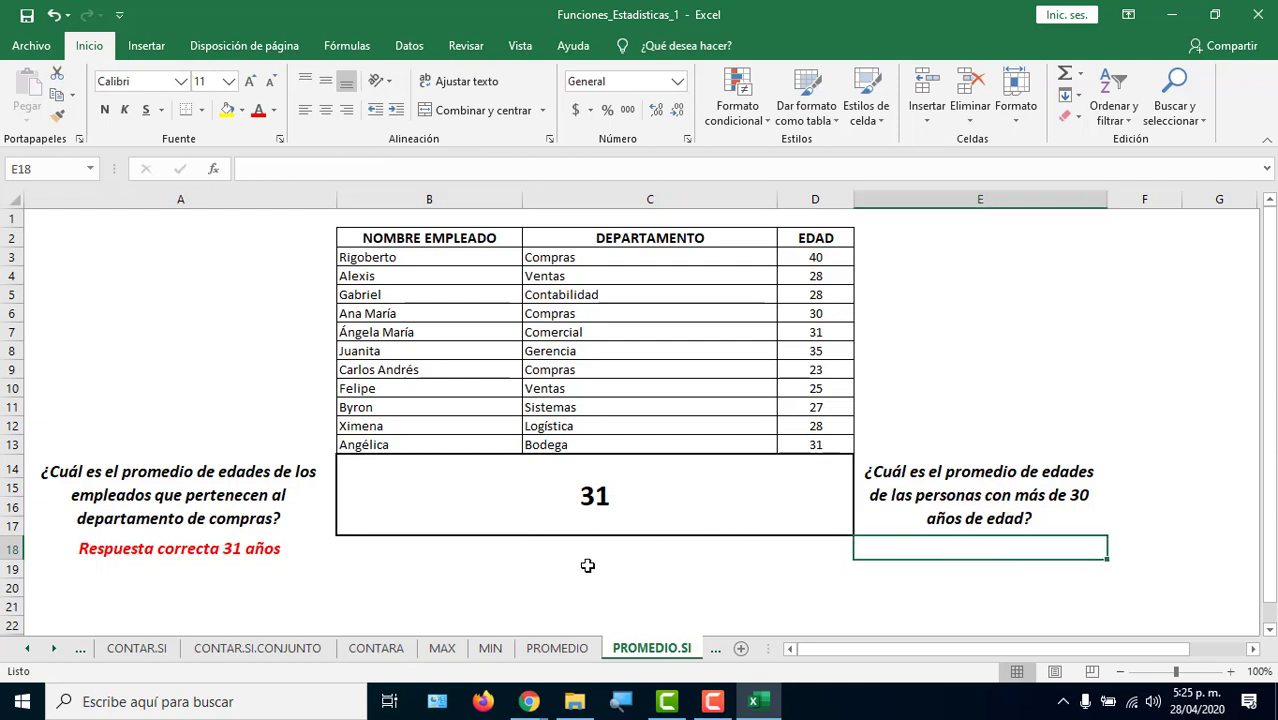
pyautogui.click(592, 500)
pyautogui.click(57, 115)
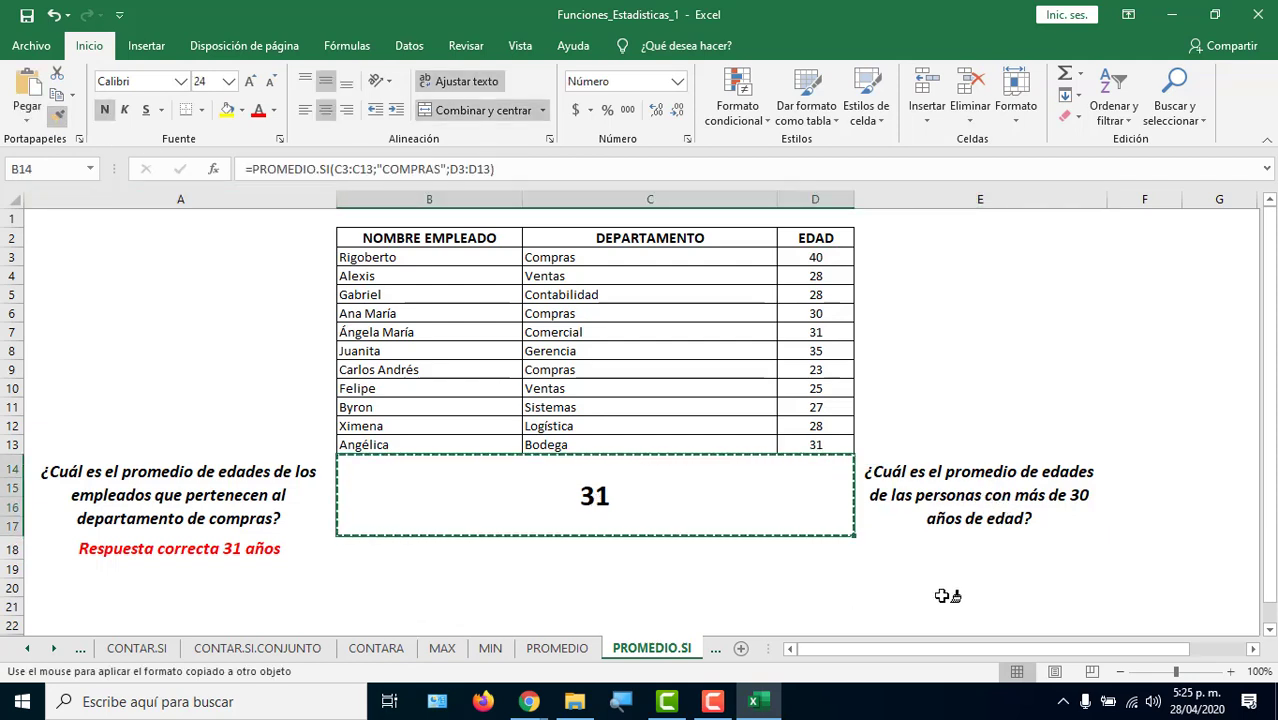
pyautogui.click(958, 558)
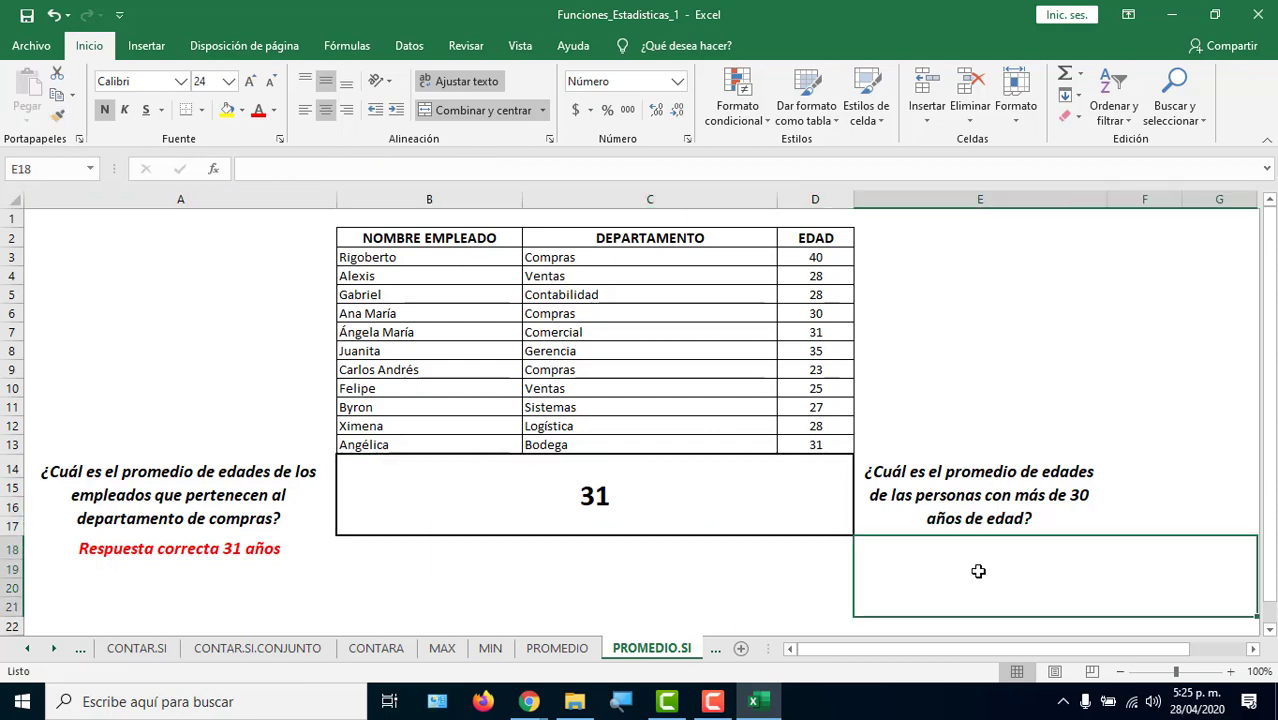
pyautogui.write('=prome')
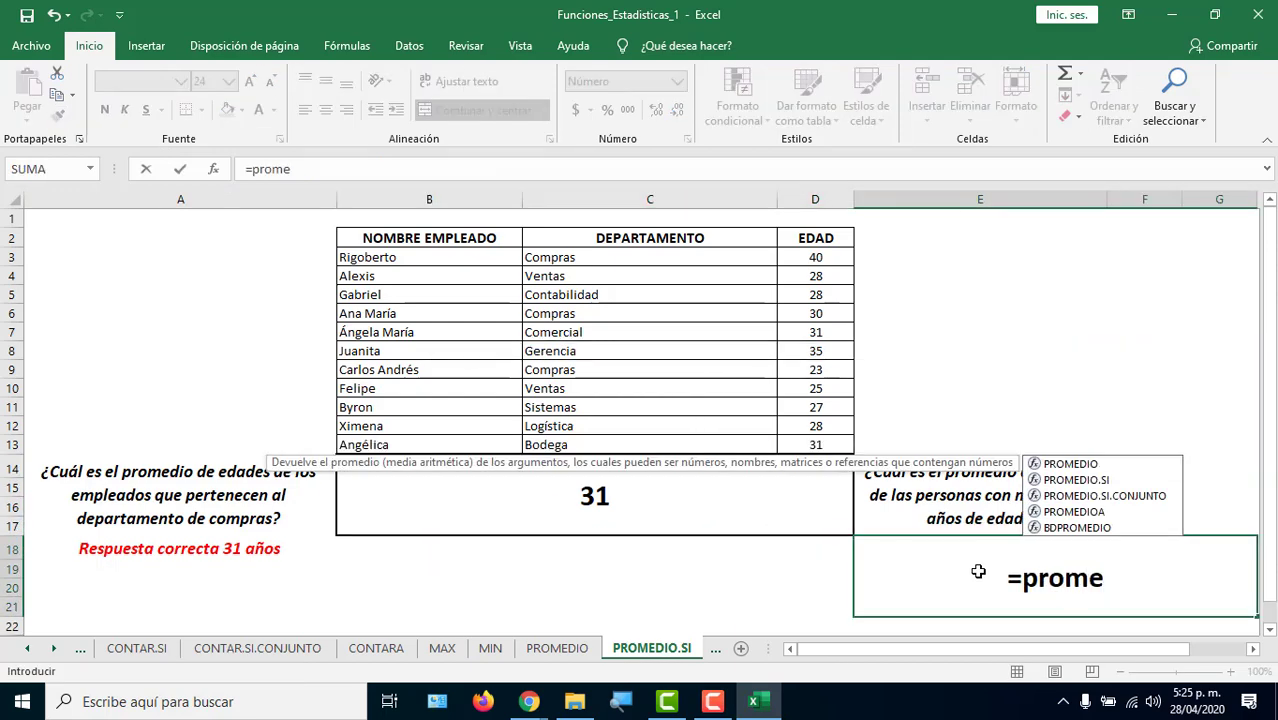
pyautogui.press('Down')
pyautogui.press('Tab')
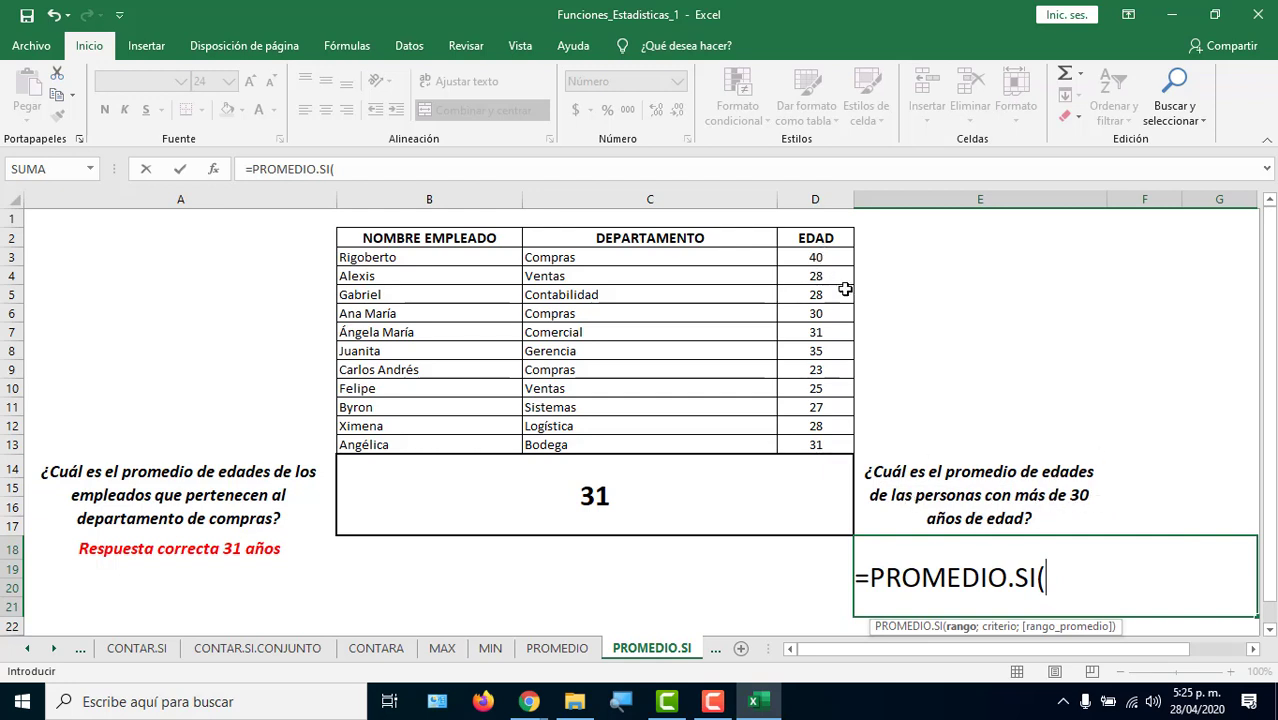
pyautogui.press('Escape')
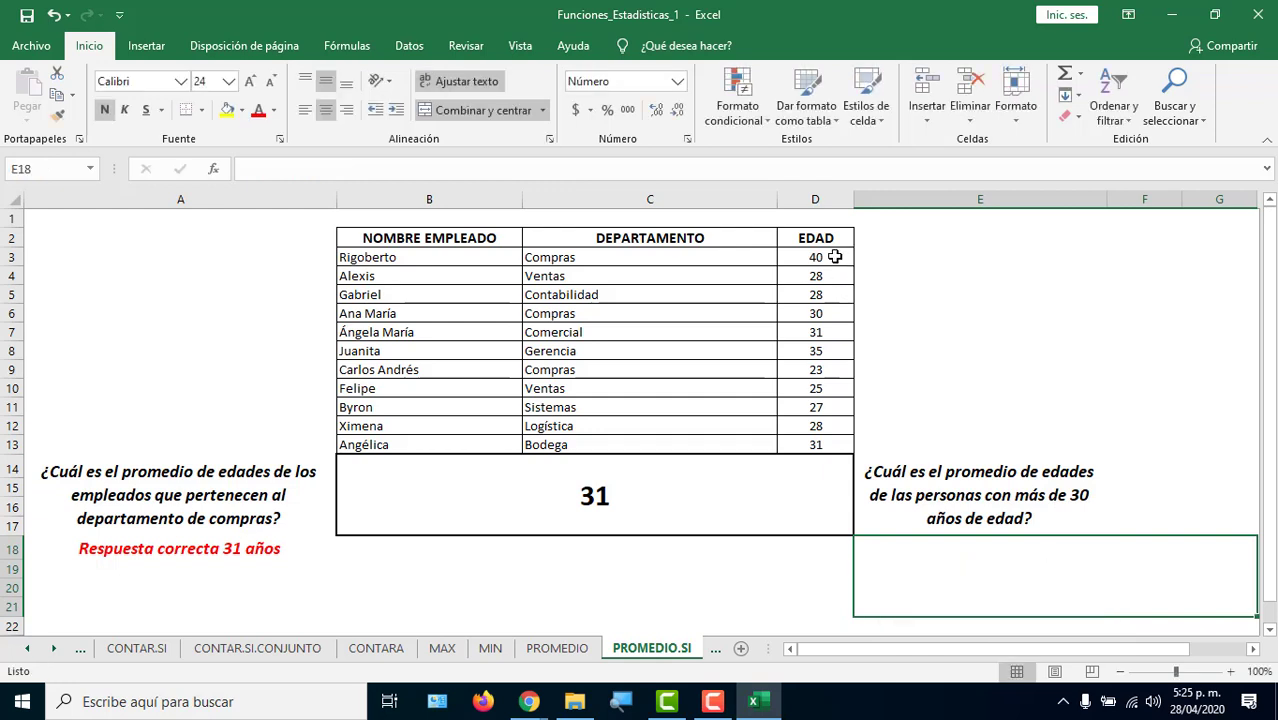
# Select the ages over 30 in D3, D7, D8 and D13 together to check their average.
pyautogui.click(835, 257)
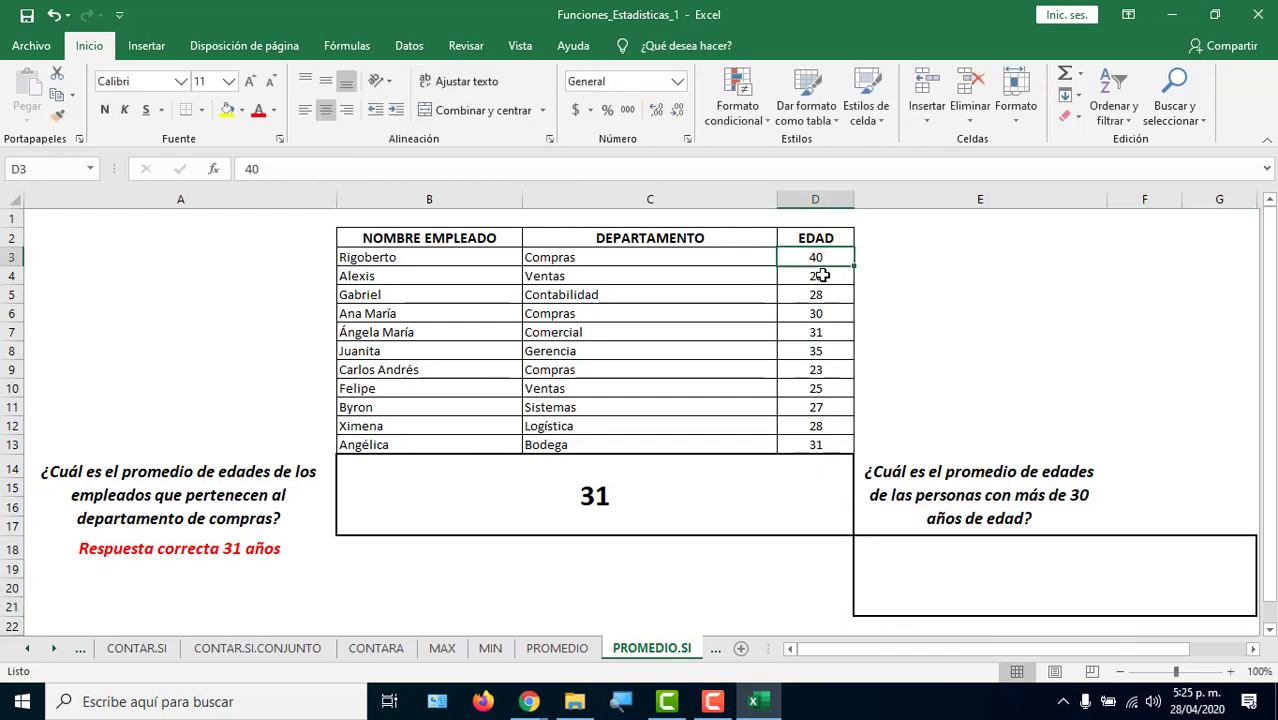
pyautogui.keyDown('ctrl'); pyautogui.click(824, 334); pyautogui.keyUp('ctrl')
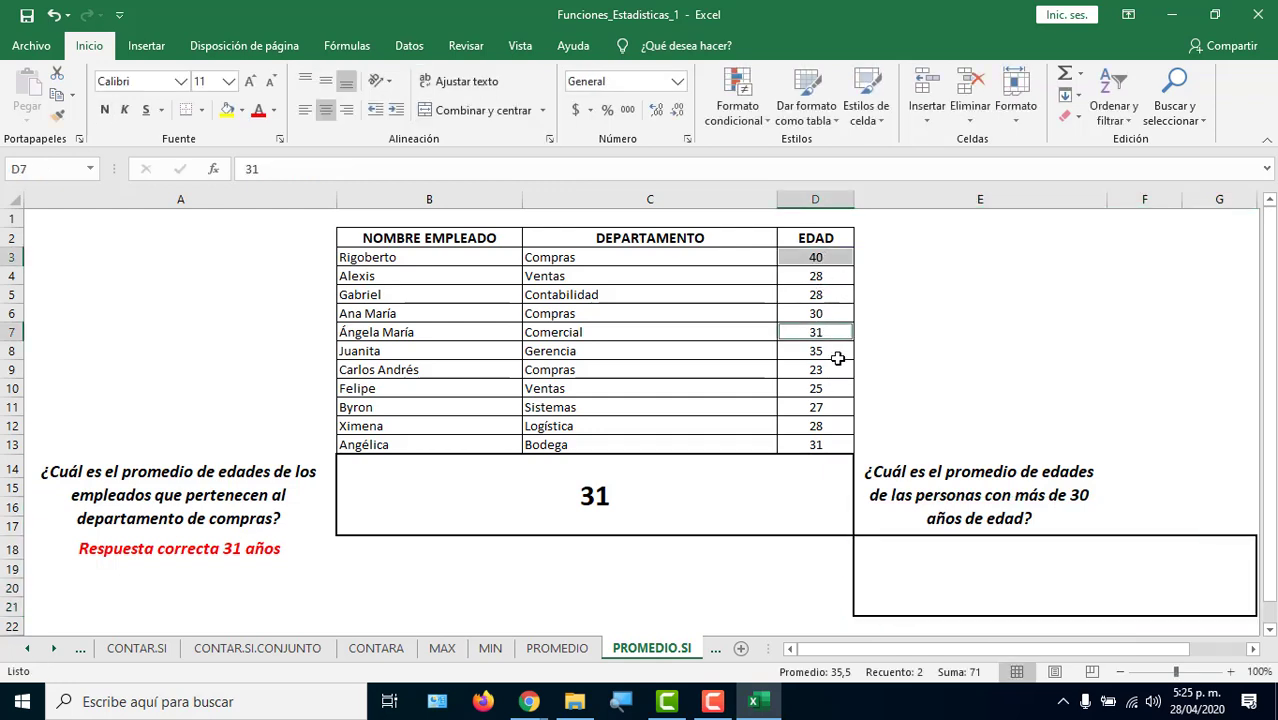
pyautogui.keyDown('ctrl'); pyautogui.click(835, 353); pyautogui.keyUp('ctrl')
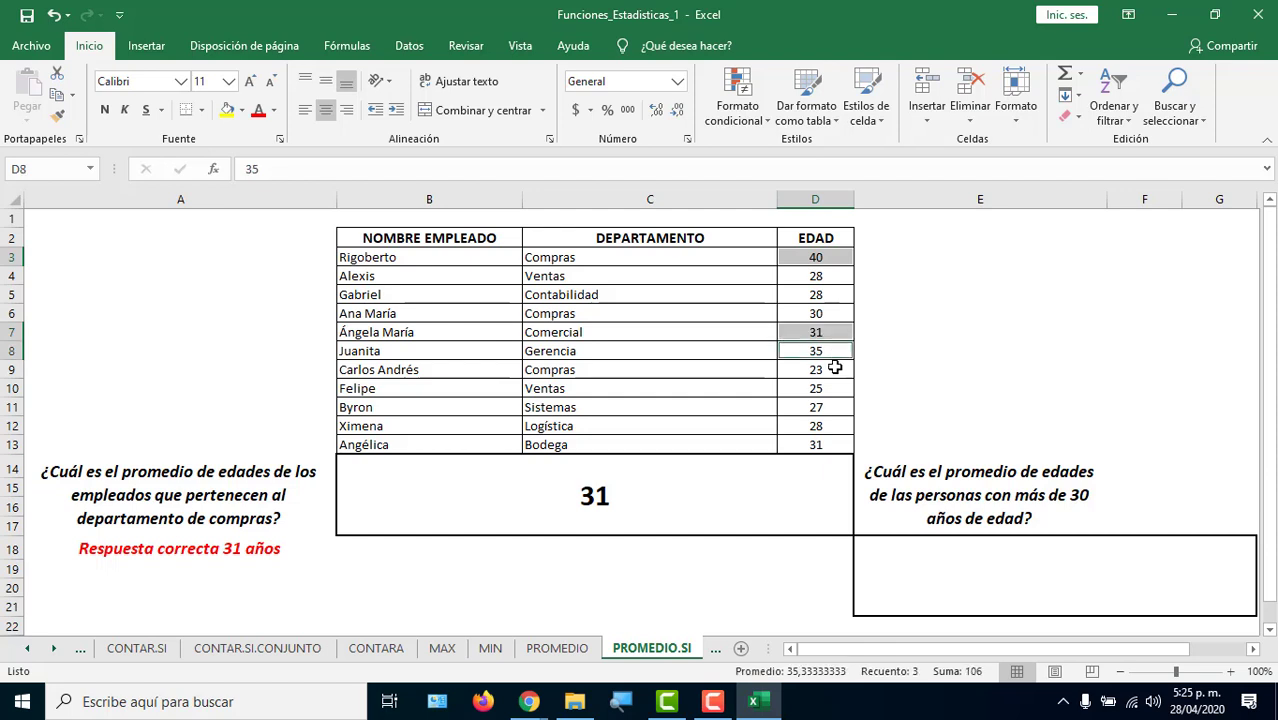
pyautogui.keyDown('ctrl'); pyautogui.click(831, 443); pyautogui.keyUp('ctrl')
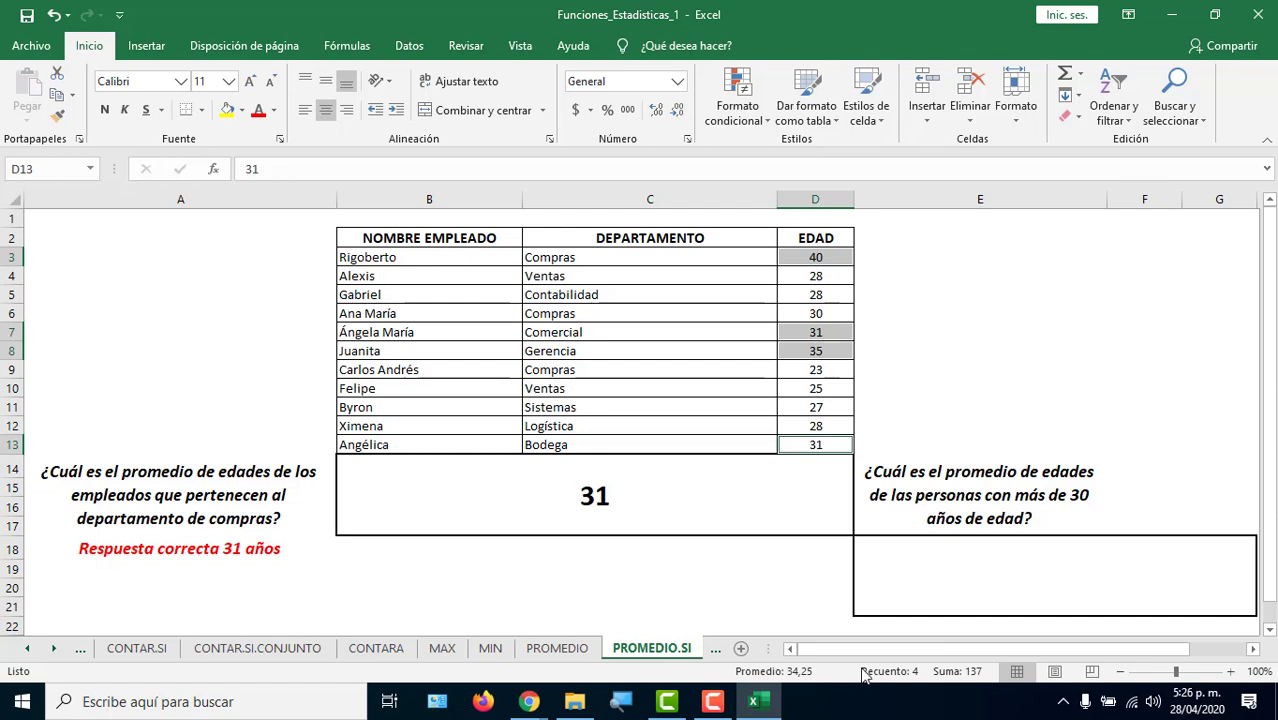
# Enter =PROMEDIO.SI(D3:D13;">30") in E18 to average the ages over 30.
pyautogui.doubleClick(888, 569)
pyautogui.write('=prome')
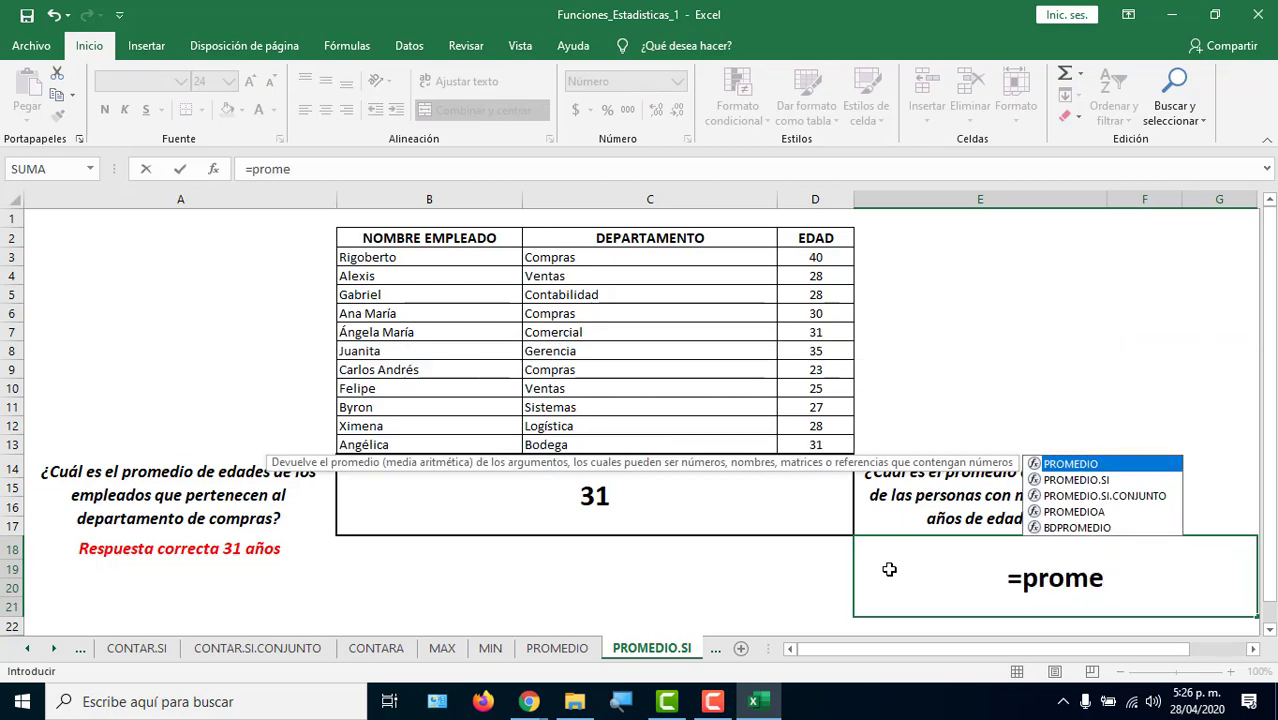
pyautogui.press('Down')
pyautogui.press('Tab')
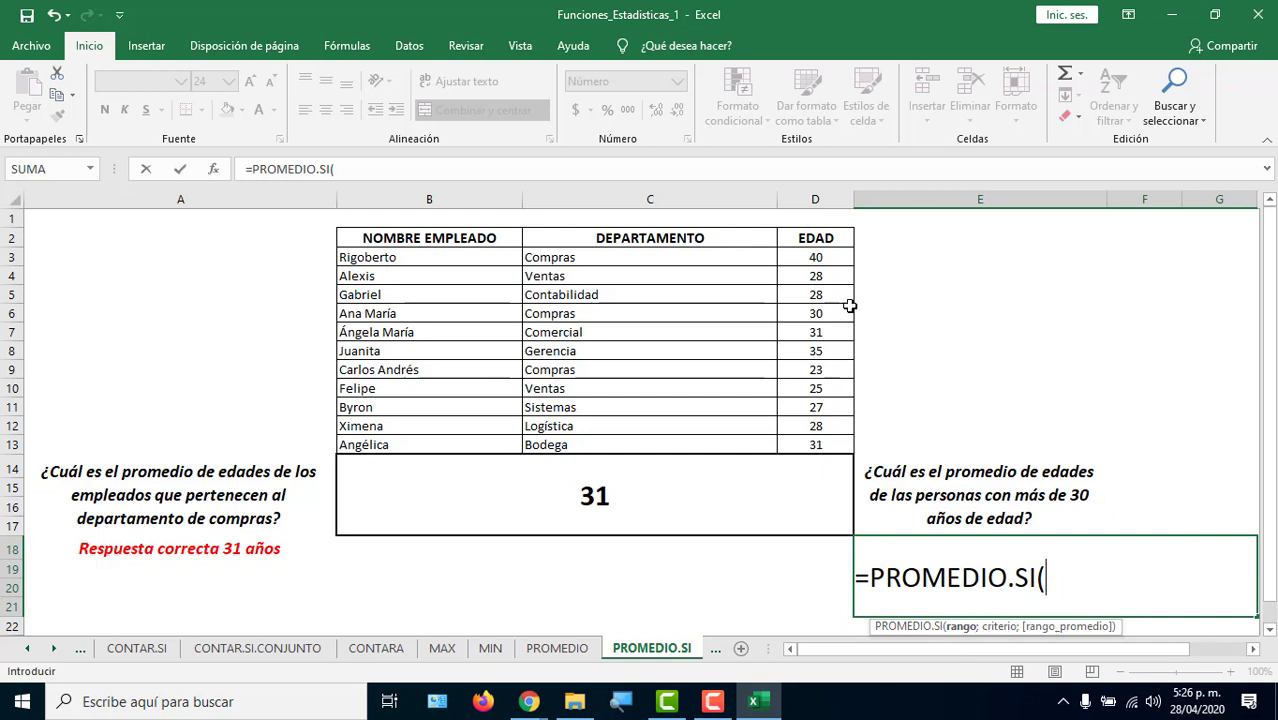
pyautogui.moveTo(820, 257); pyautogui.dragTo(818, 444)
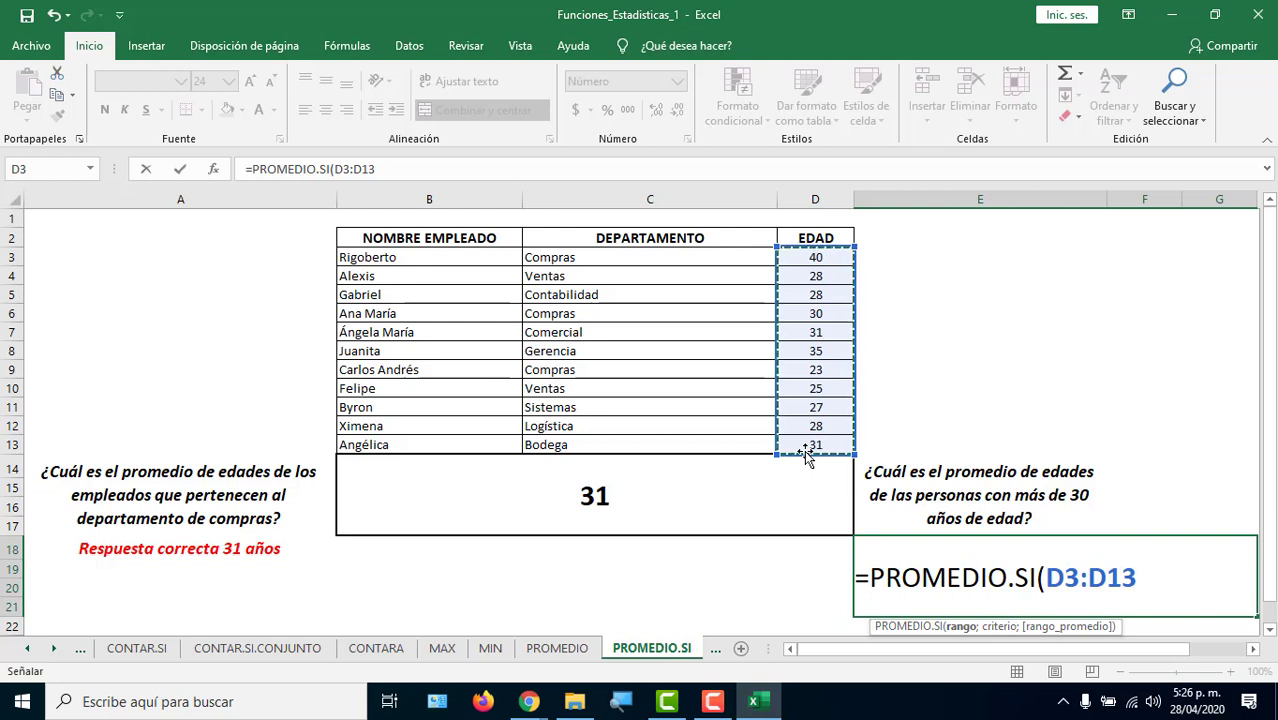
pyautogui.write(';')
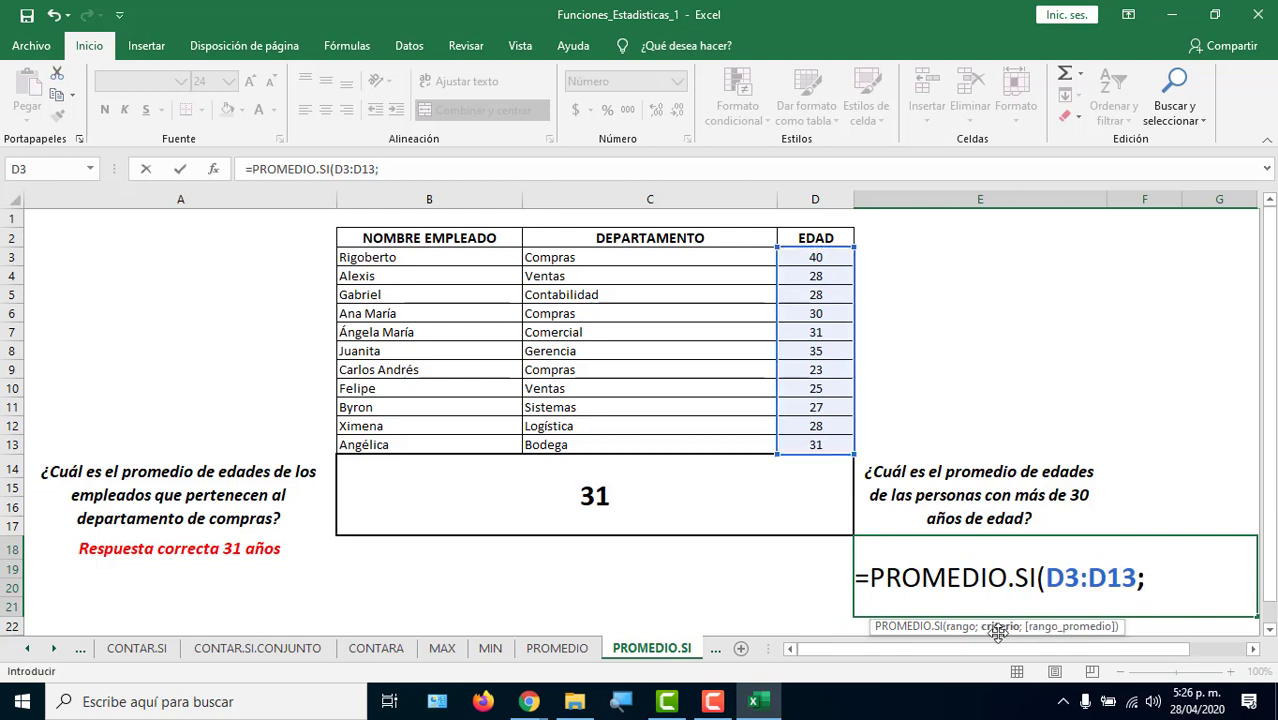
pyautogui.write('">30"')
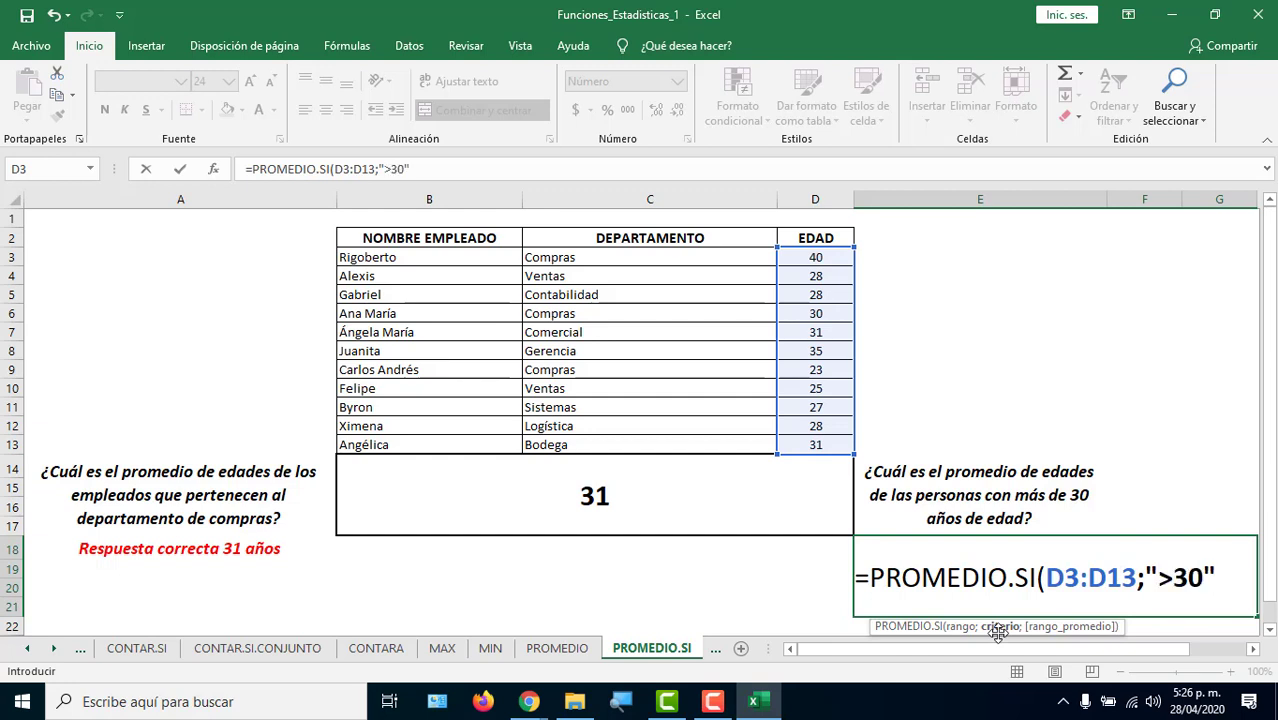
pyautogui.write(')')
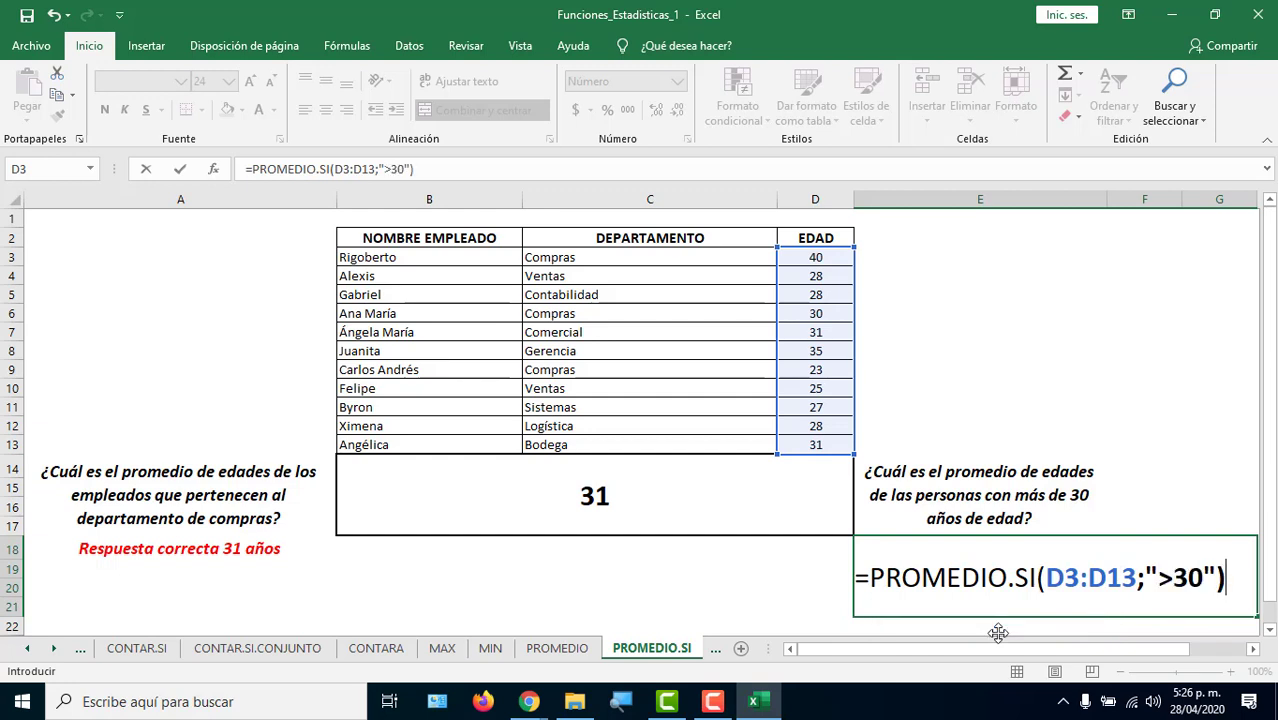
pyautogui.press('Return')
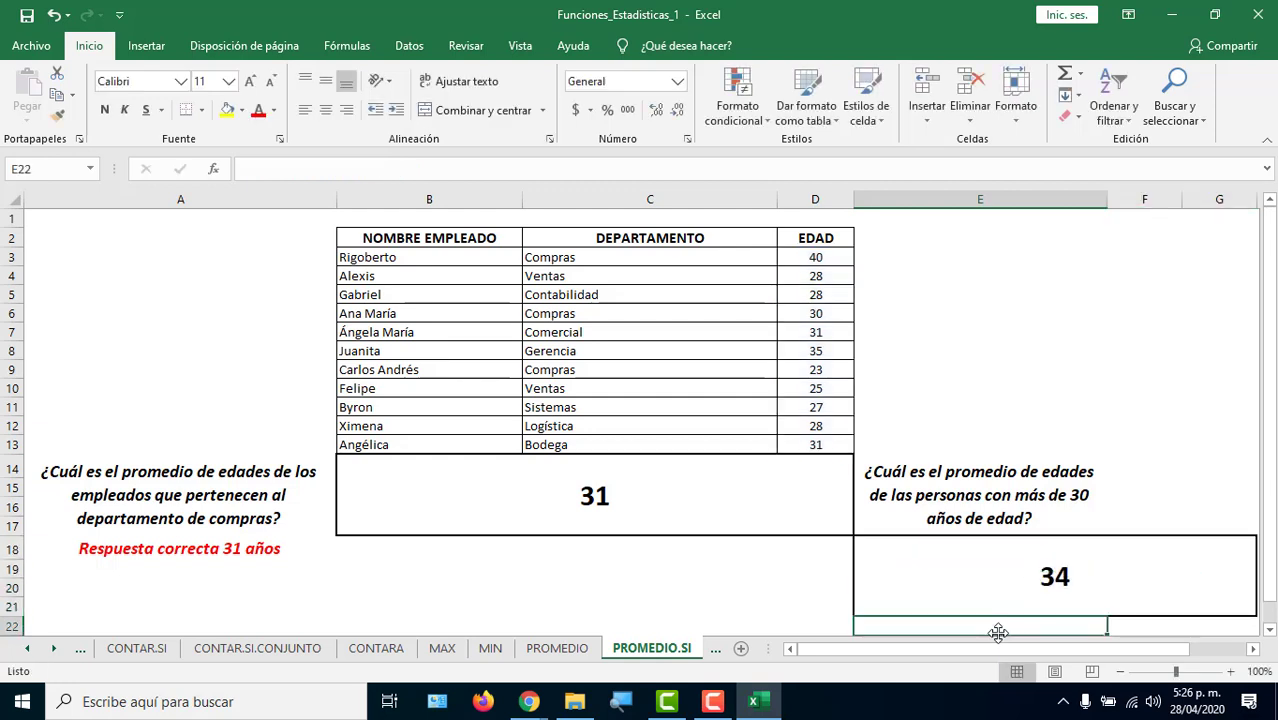
# Compare the E18 result with the average of the selected cells D3, D7, D8 and D13.
pyautogui.click(1055, 579)
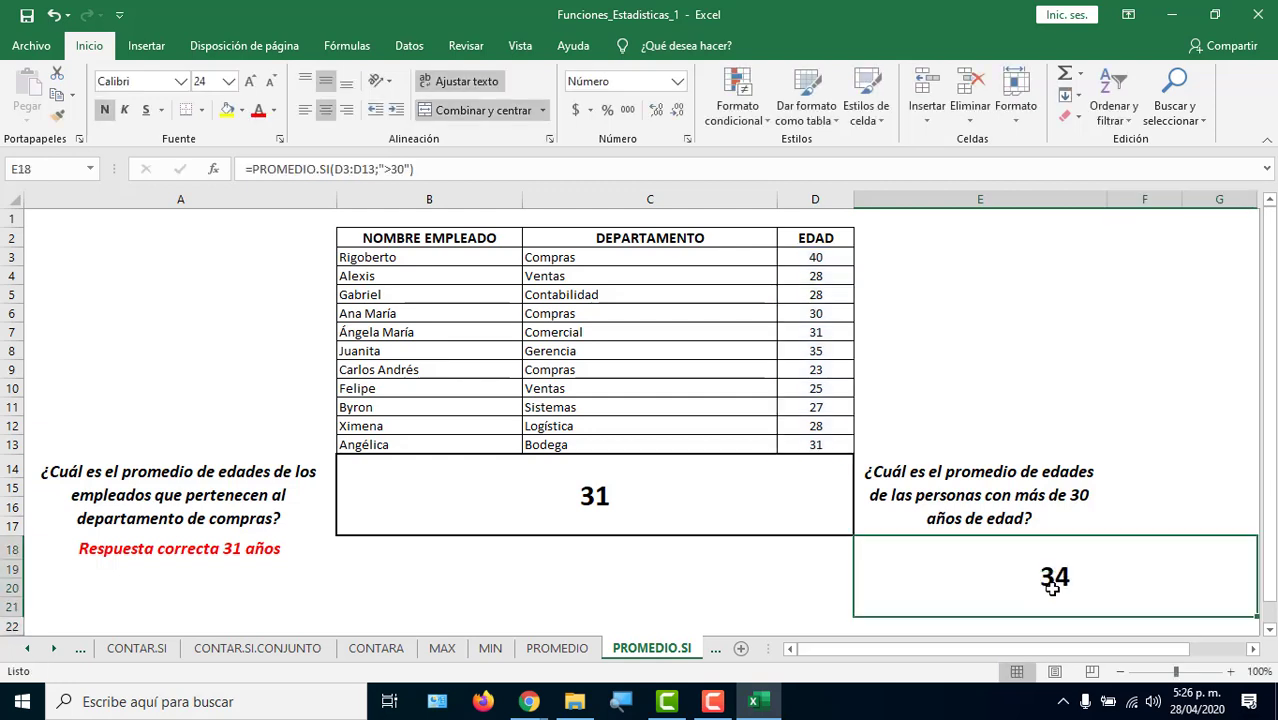
pyautogui.click(831, 258)
pyautogui.keyDown('ctrl'); pyautogui.click(818, 334); pyautogui.keyUp('ctrl')
pyautogui.keyDown('ctrl'); pyautogui.click(819, 352); pyautogui.keyUp('ctrl')
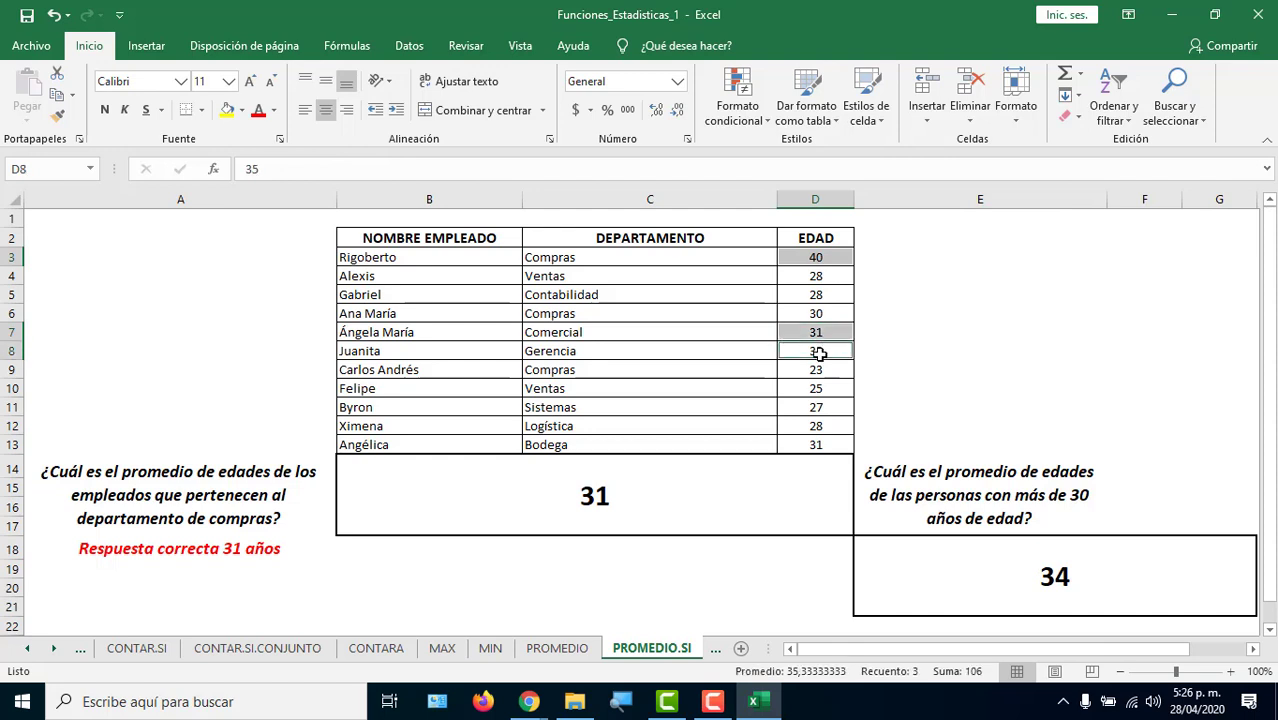
pyautogui.keyDown('ctrl'); pyautogui.click(826, 444); pyautogui.keyUp('ctrl')
pyautogui.moveTo(788, 678)
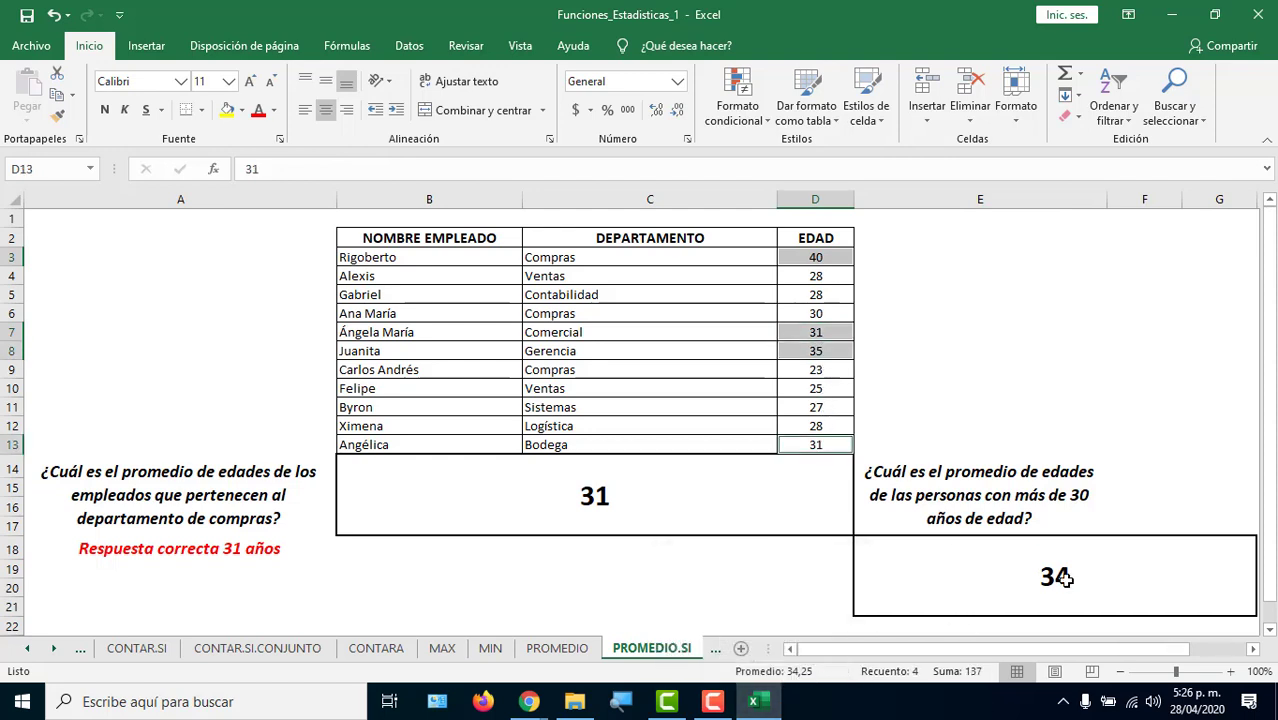
# Review the range and criterion arguments of the E18 formula and leave it as it is.
pyautogui.click(1108, 573)
pyautogui.doubleClick(1116, 573)
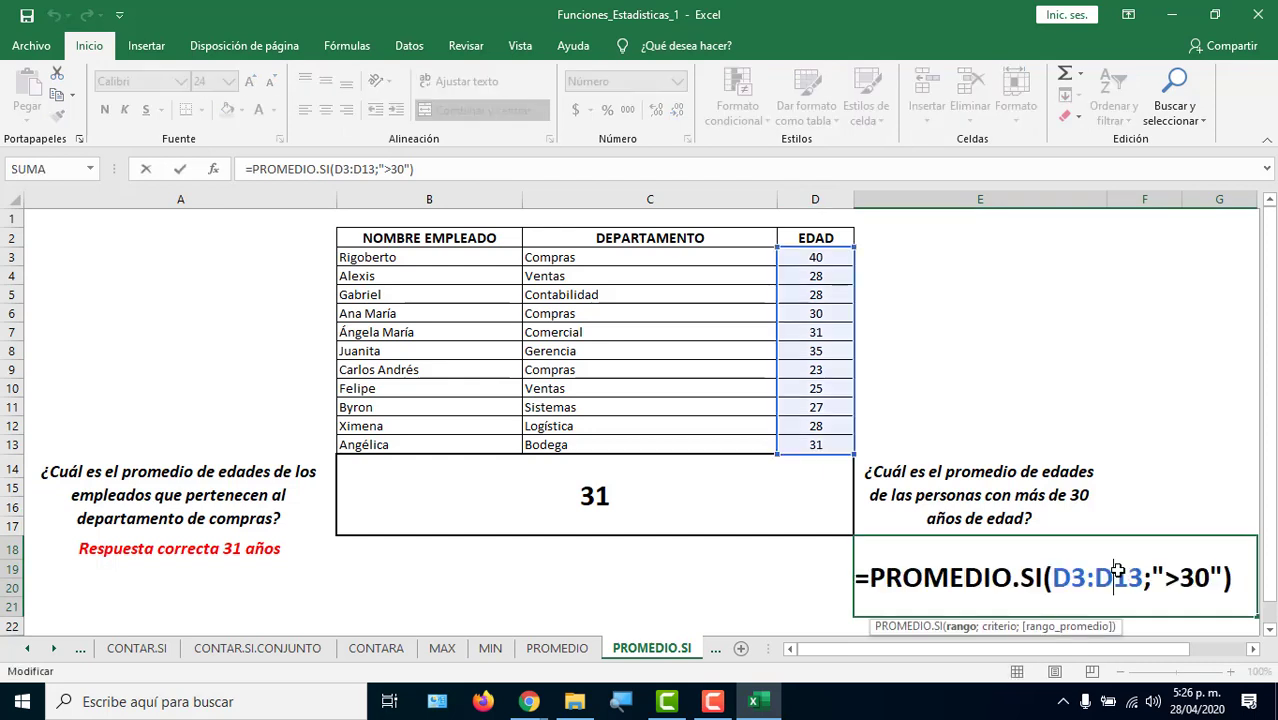
pyautogui.moveTo(1051, 577); pyautogui.dragTo(1222, 577)
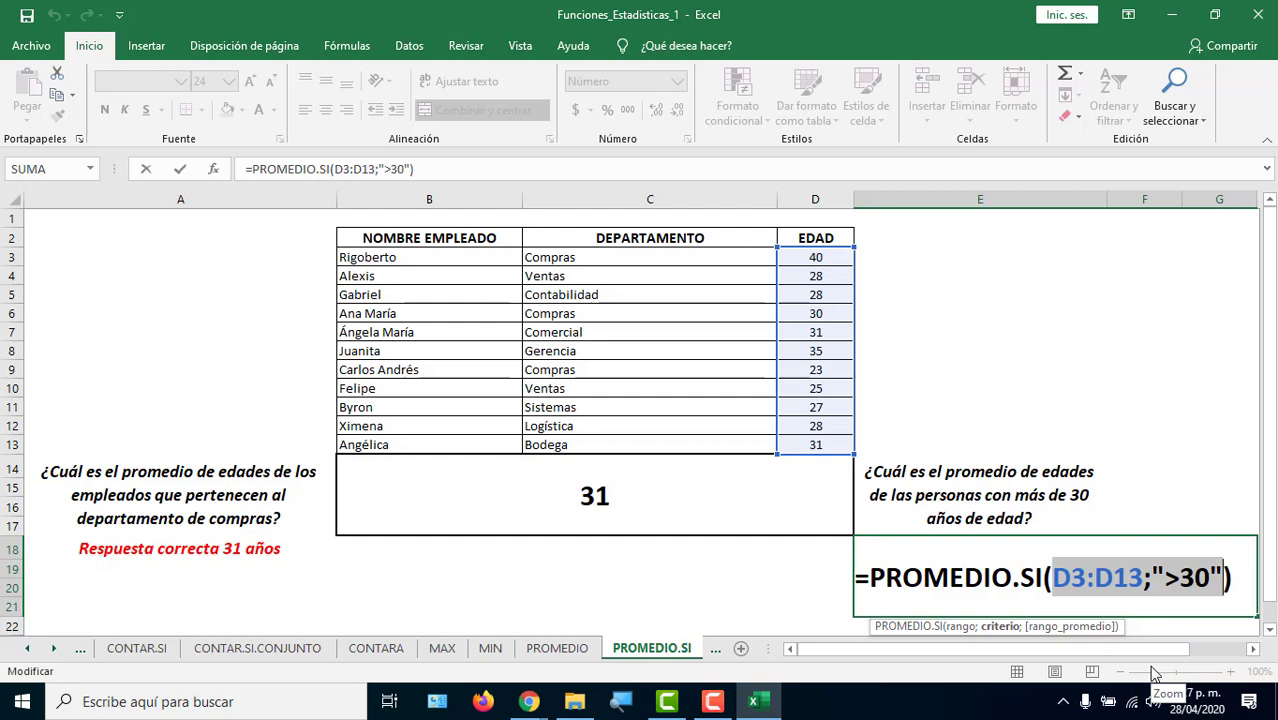
pyautogui.hotkey('ctrl', 'Return')
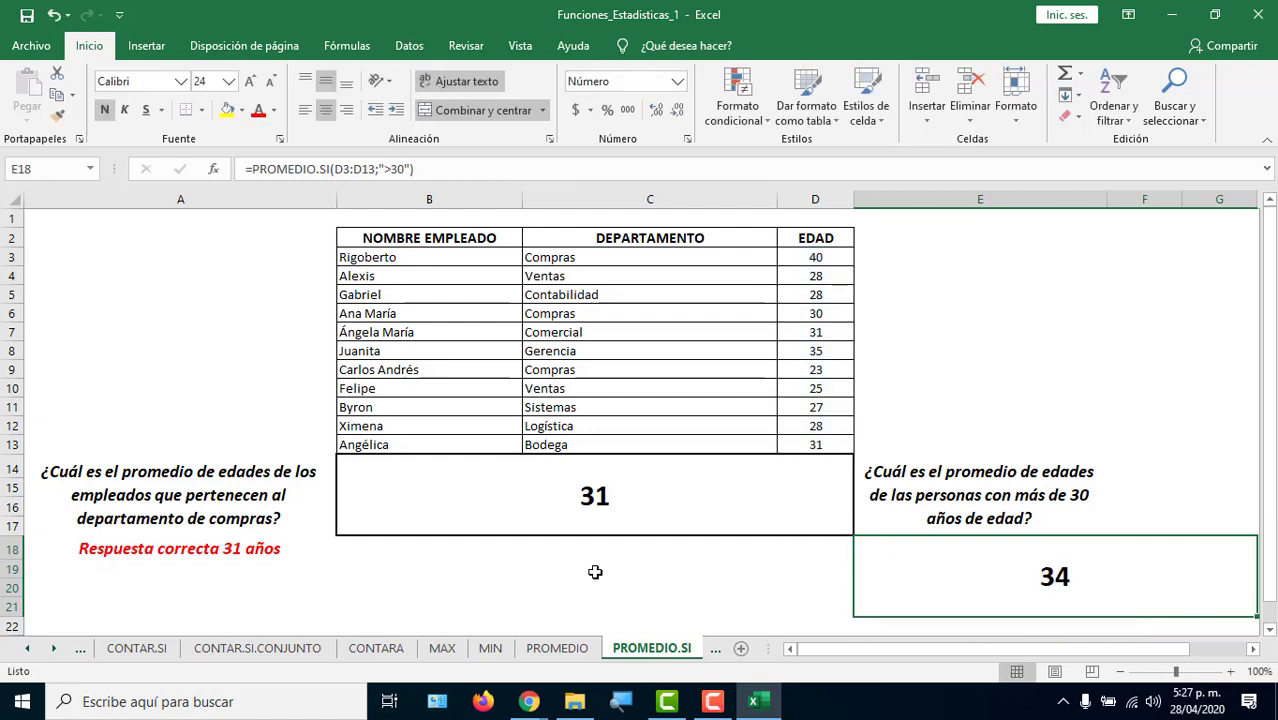
# Try the B14 formula with the ages as the criteria range and no average range, as =PROMEDIO.SI(D3:D13;"COMPRAS").
pyautogui.click(612, 486)
pyautogui.doubleClick(614, 484)
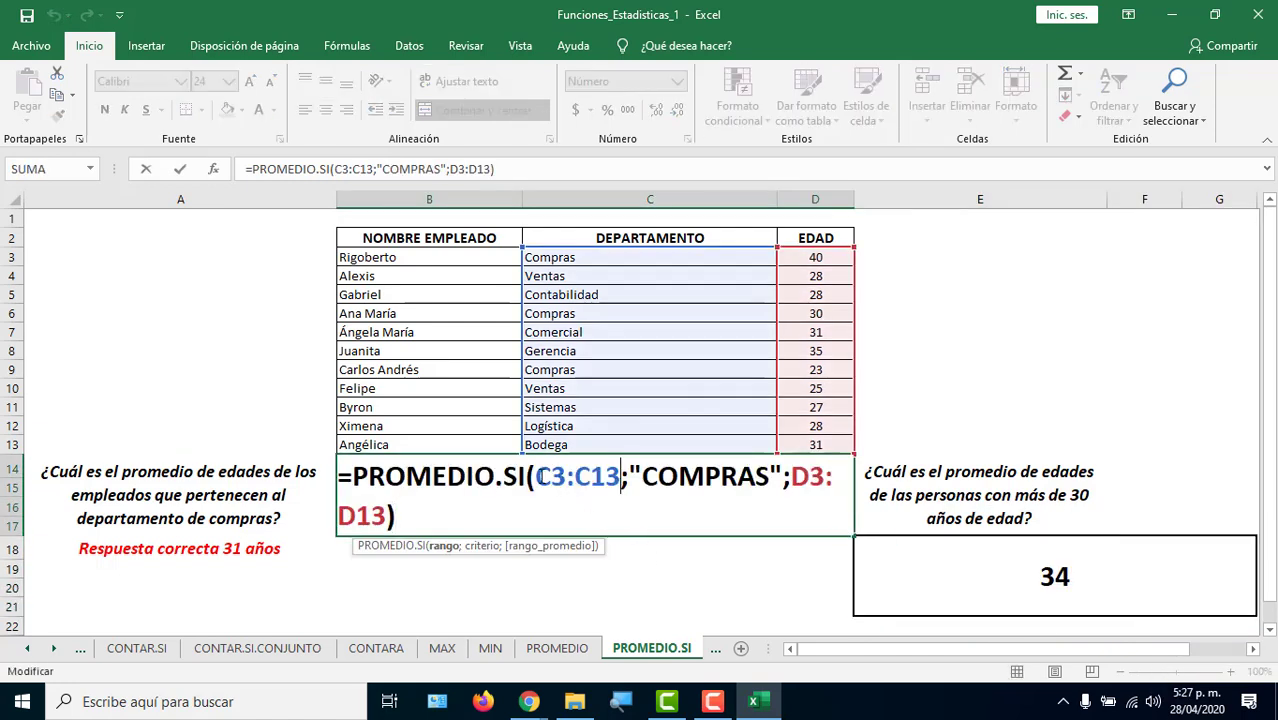
pyautogui.moveTo(538, 476); pyautogui.dragTo(621, 477)
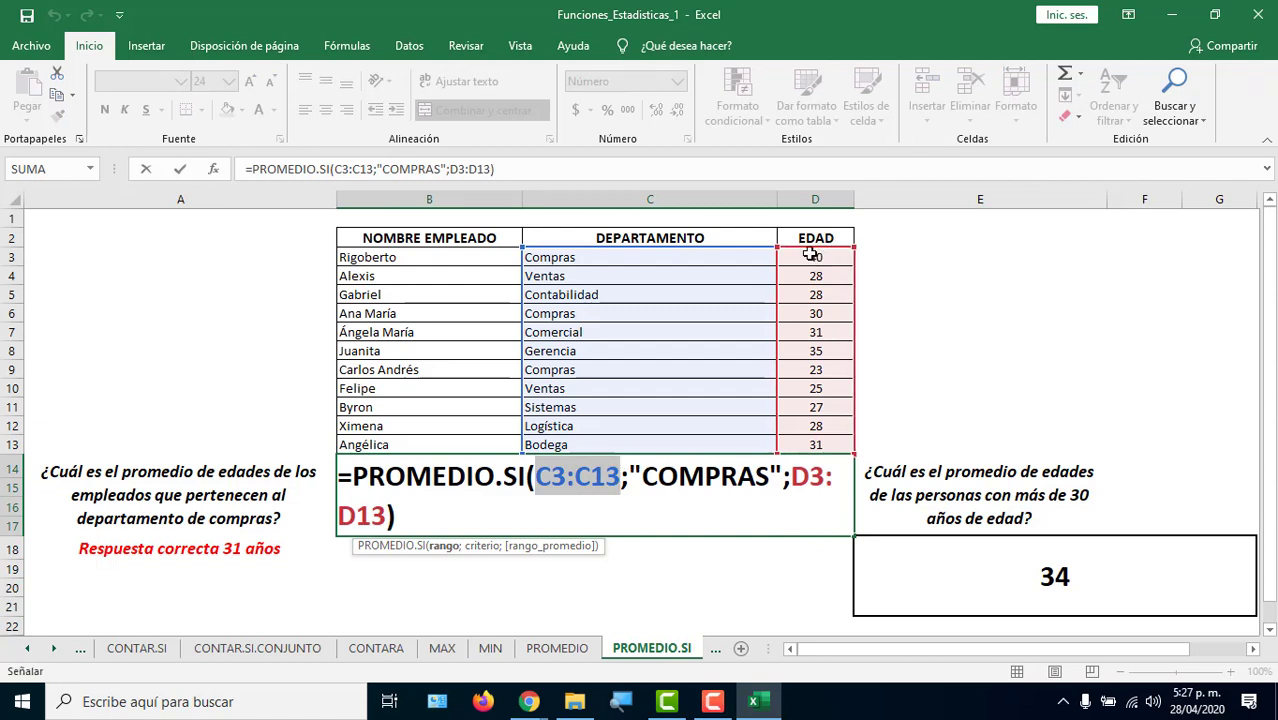
pyautogui.moveTo(818, 260); pyautogui.dragTo(815, 444)
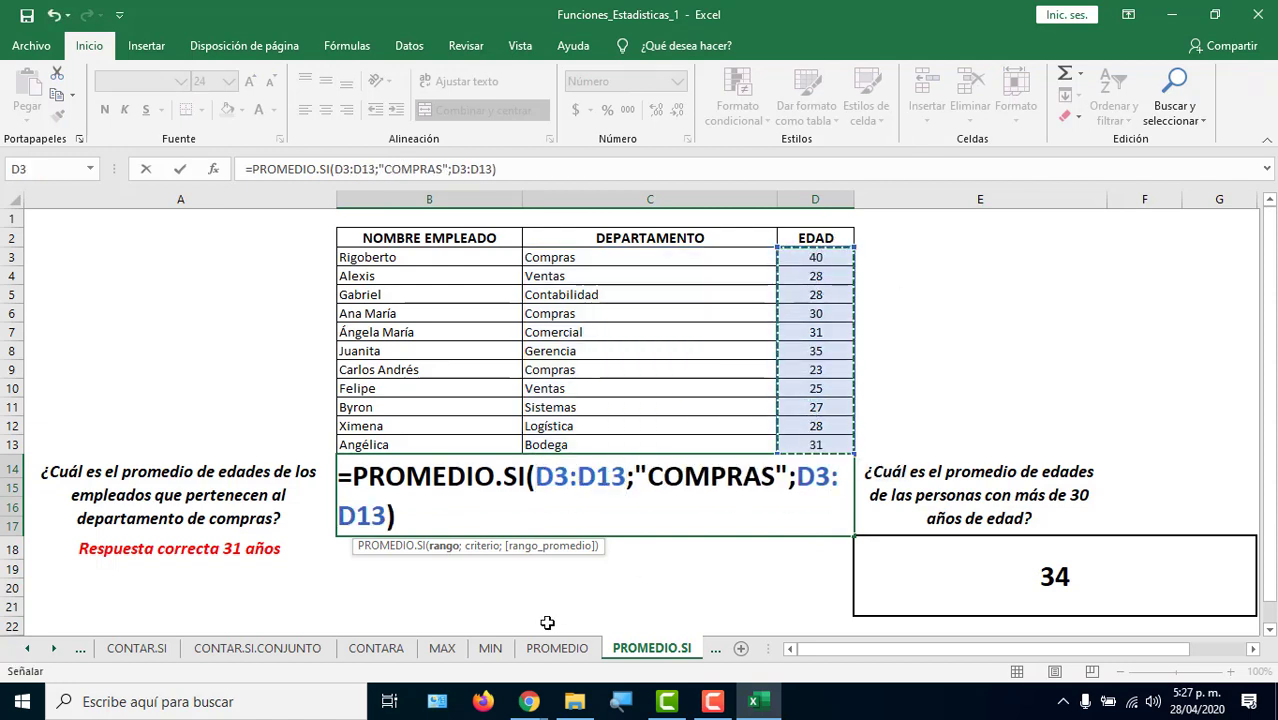
pyautogui.click(631, 484)
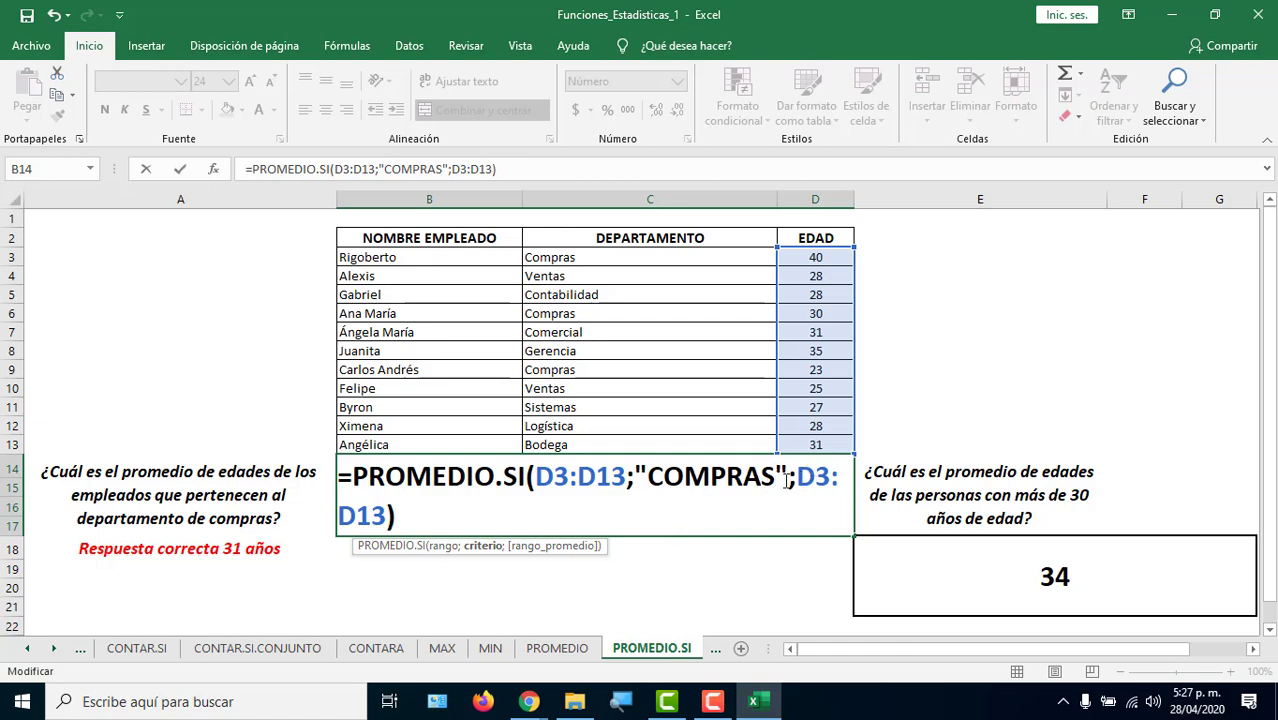
pyautogui.moveTo(786, 482); pyautogui.dragTo(390, 518)
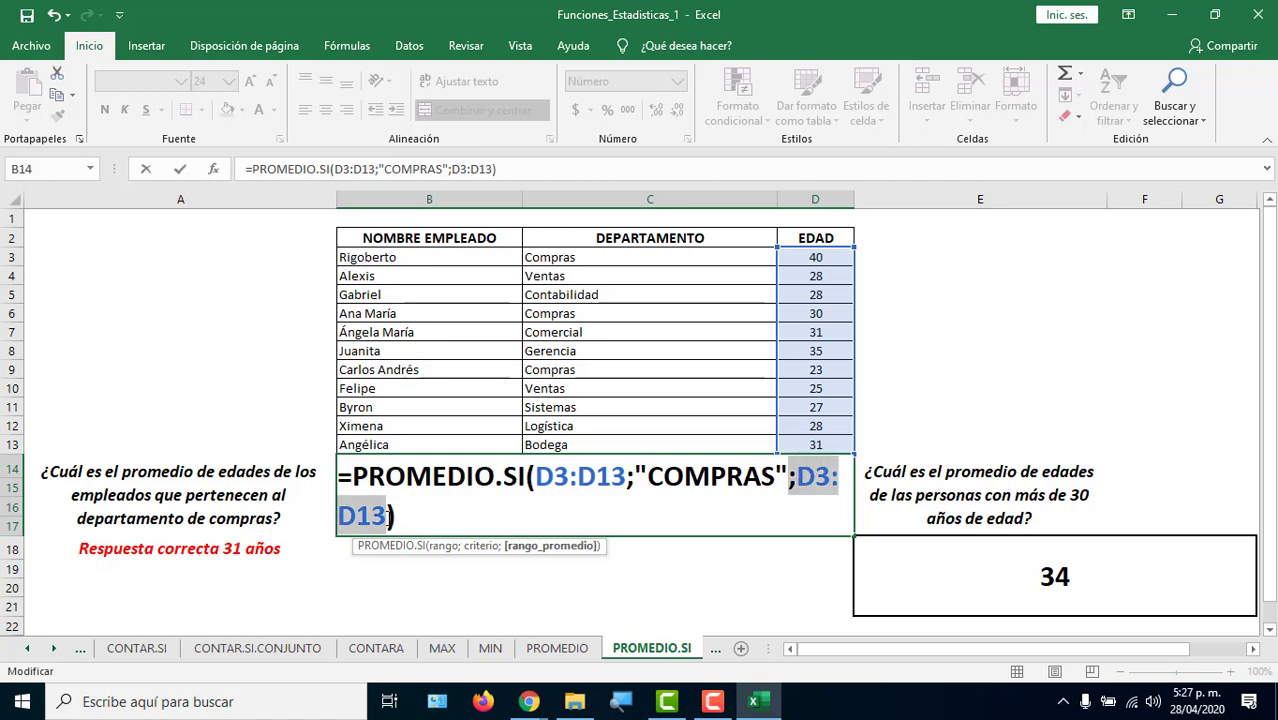
pyautogui.press('Delete')
pyautogui.press('Return')
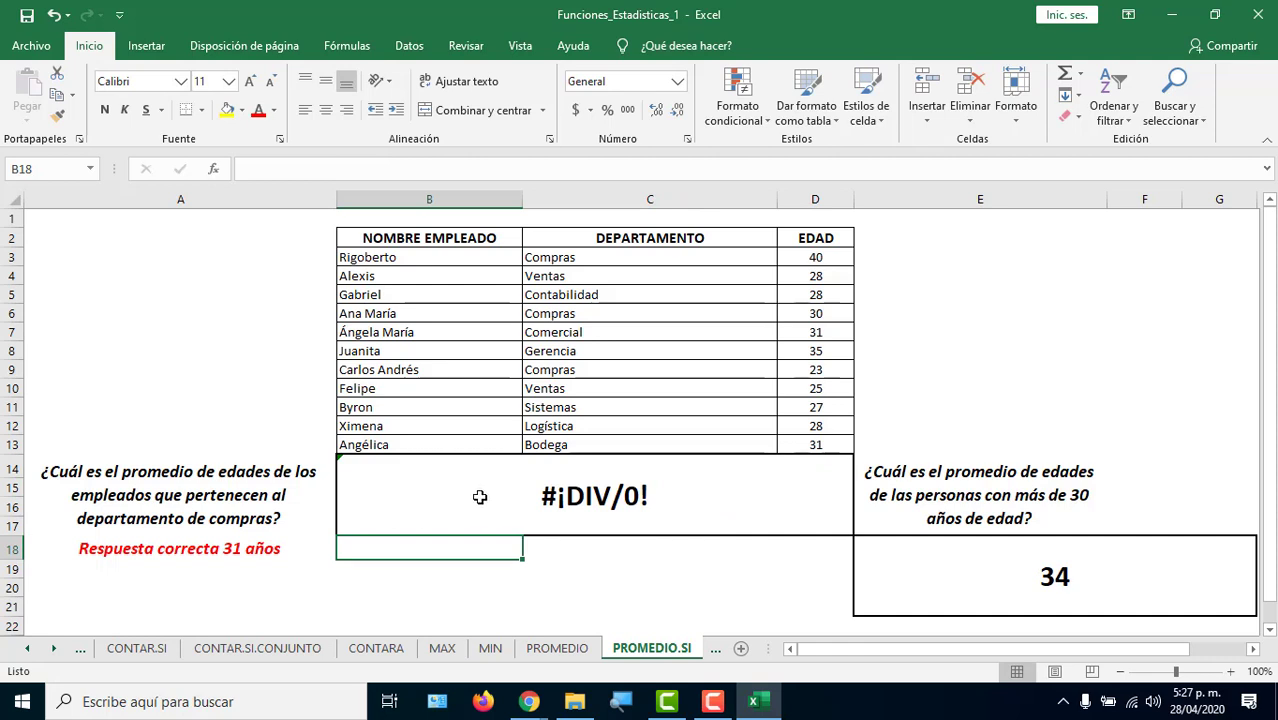
# Add the EDAD ages back as the average range after "COMPRAS" in the B14 formula.
pyautogui.doubleClick(637, 497)
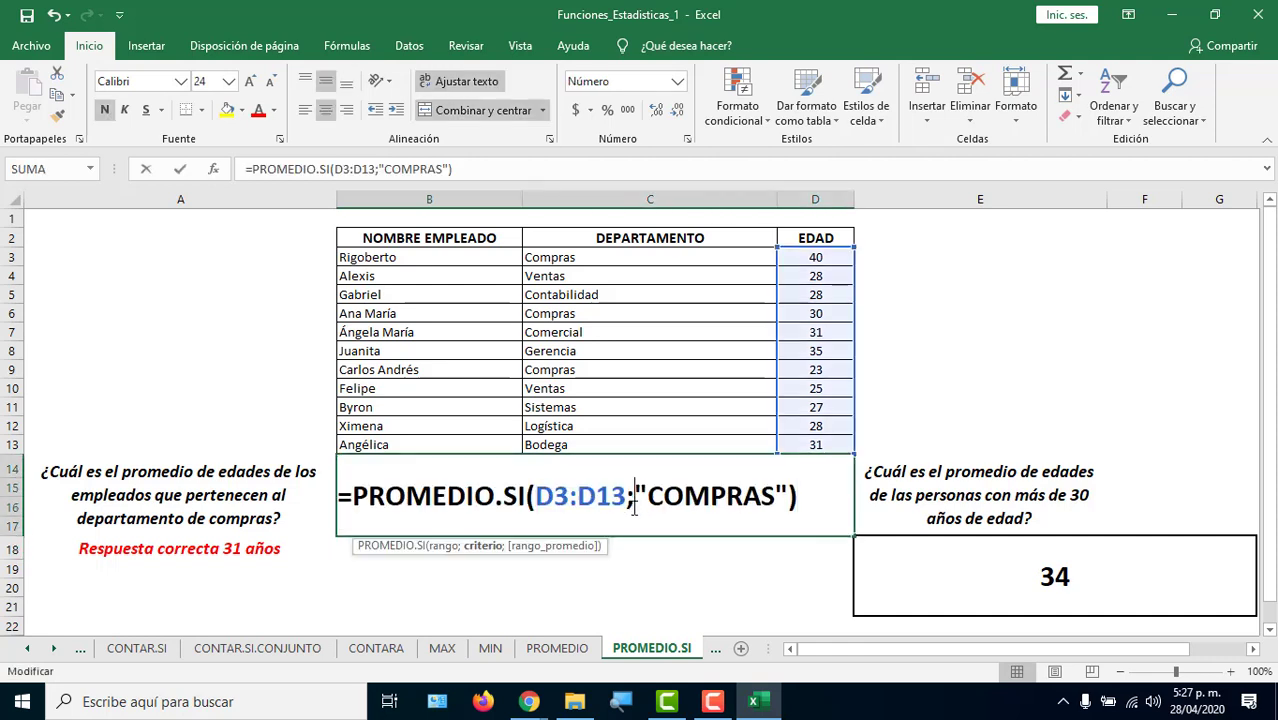
pyautogui.click(788, 497)
pyautogui.write(';')
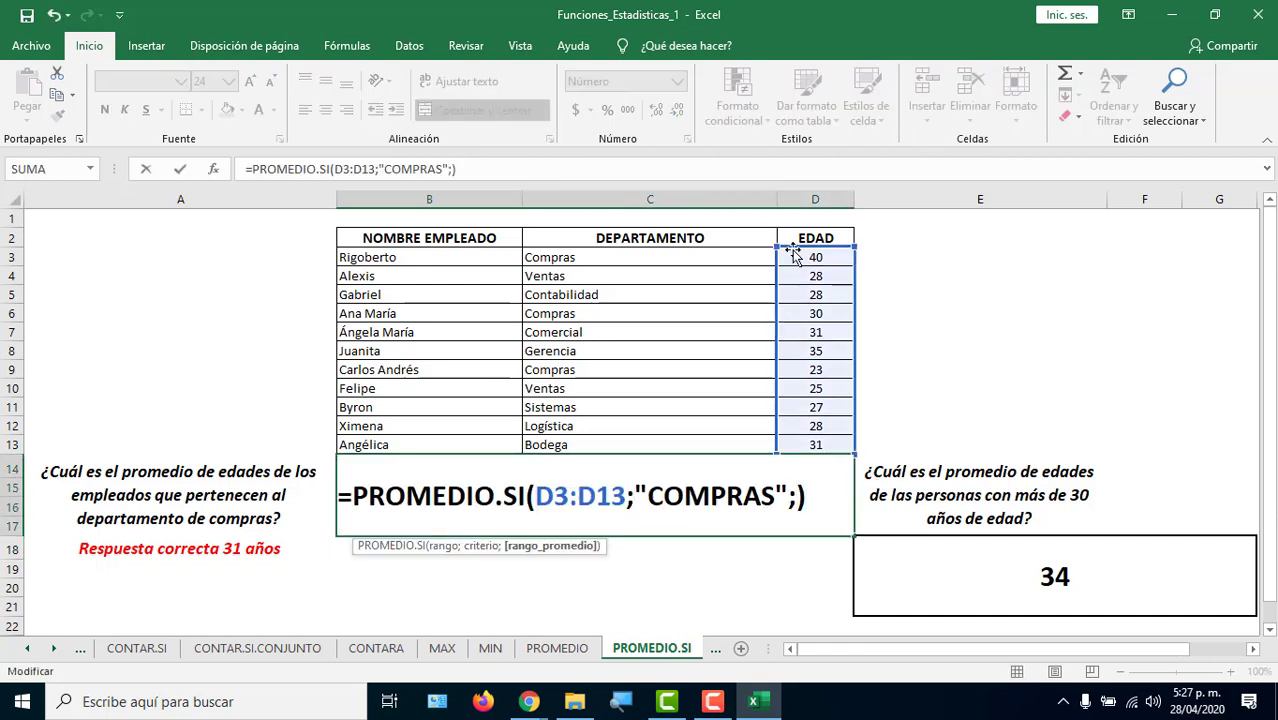
pyautogui.moveTo(797, 255); pyautogui.dragTo(852, 425)
pyautogui.press('Return')
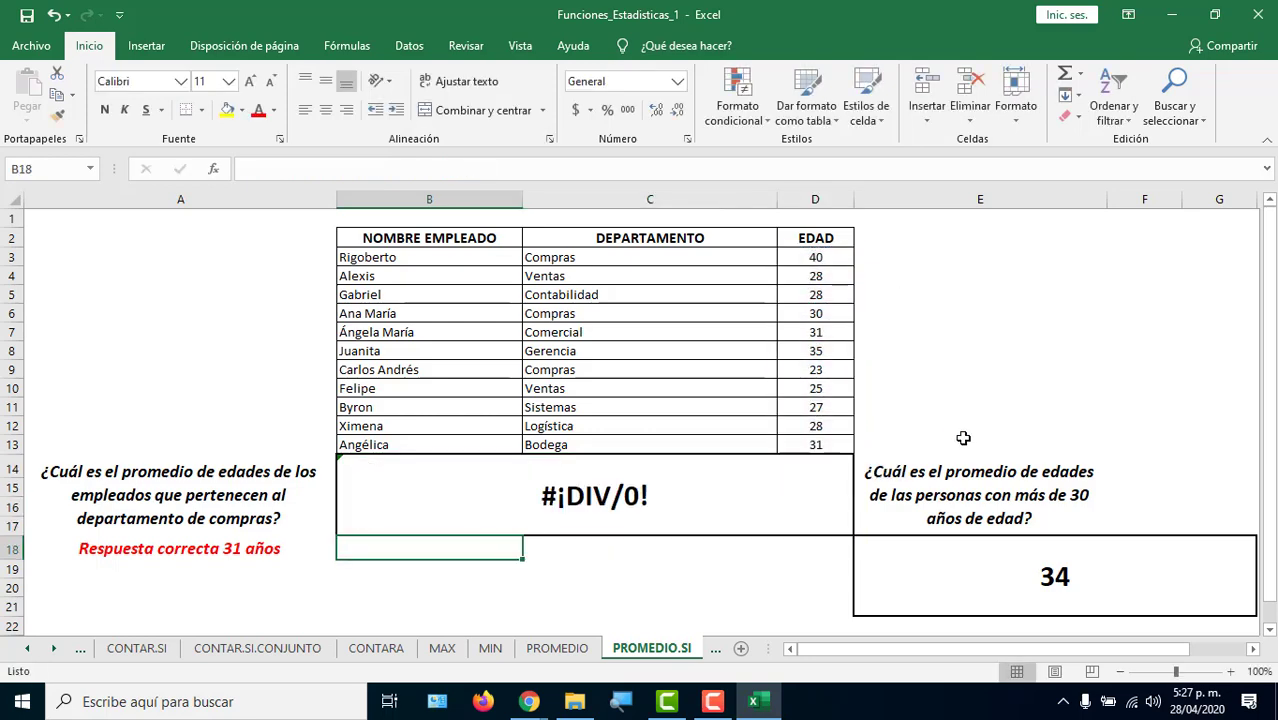
# Review the criteria range and "COMPRAS" criterion in the B14 formula and leave it as it is.
pyautogui.doubleClick(700, 505)
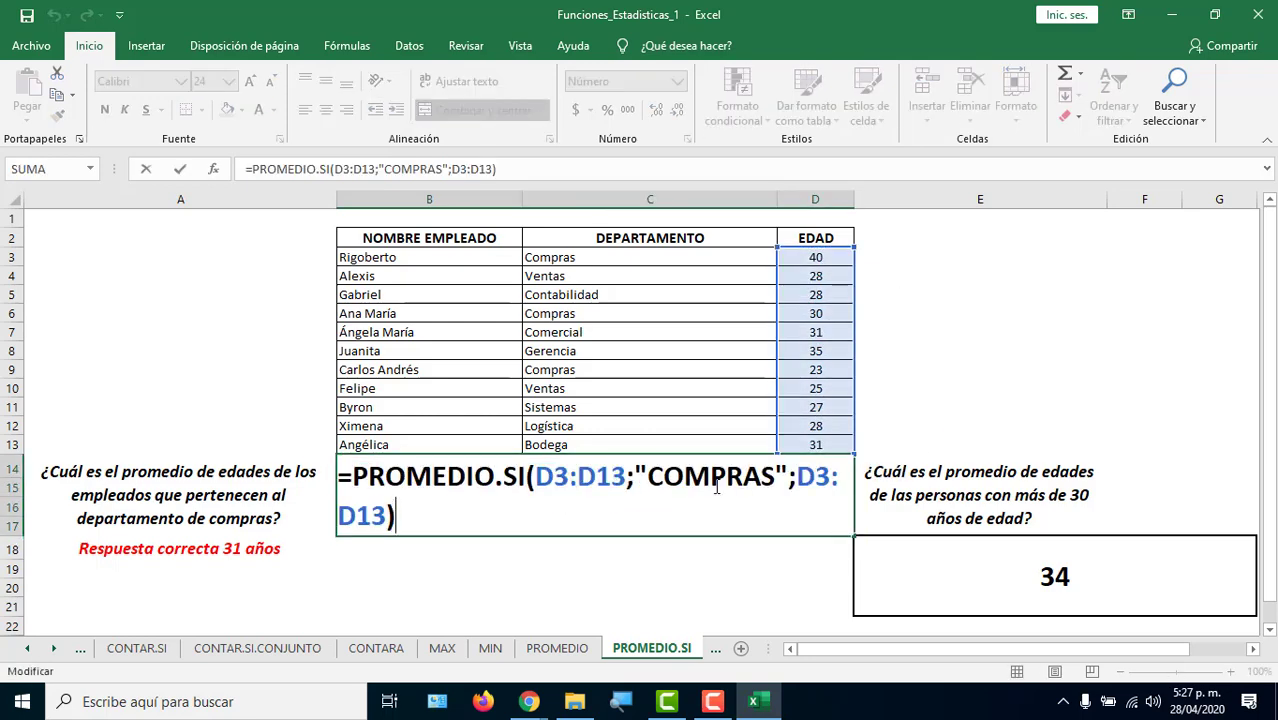
pyautogui.click(536, 476)
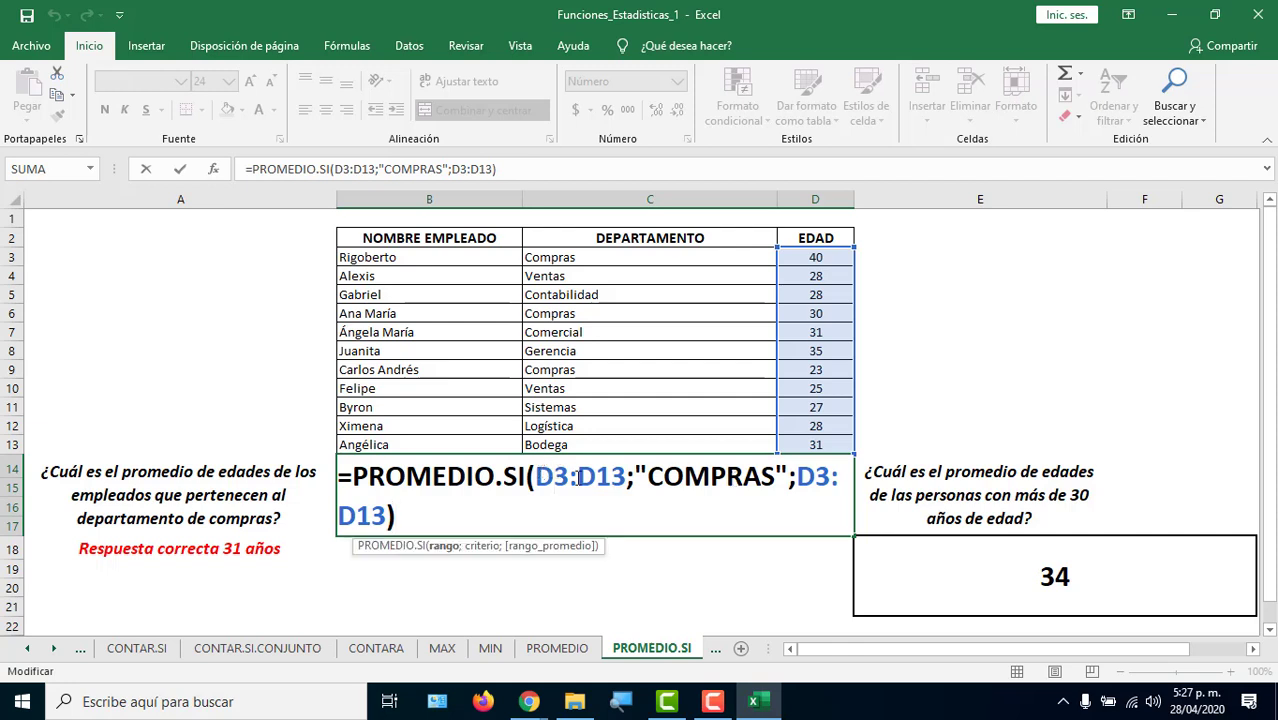
pyautogui.moveTo(536, 476); pyautogui.dragTo(776, 476)
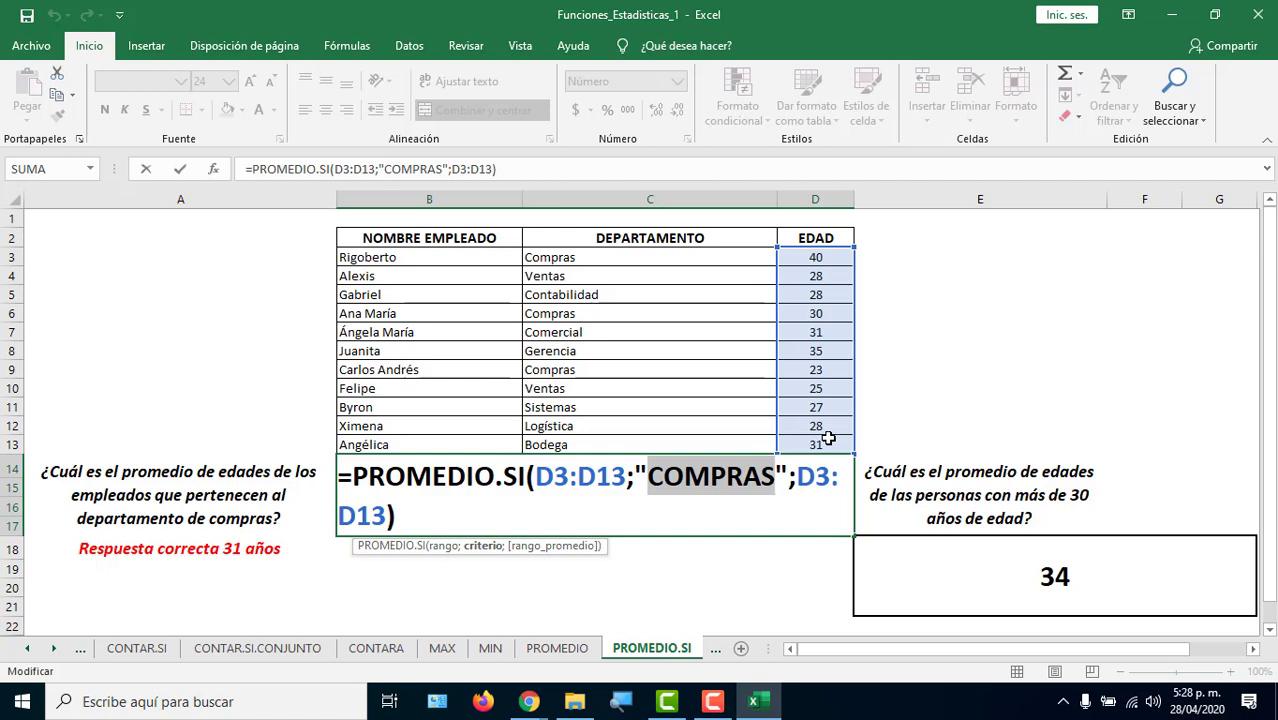
pyautogui.press('Return')
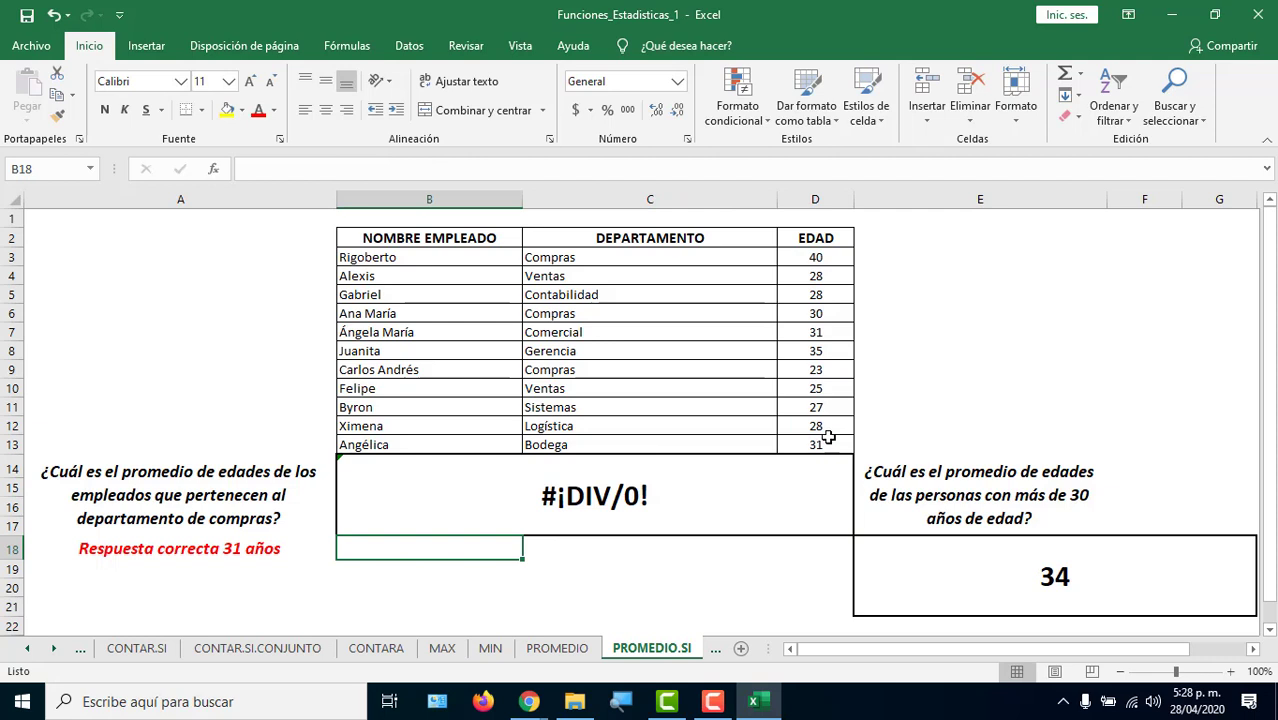
# Replace the criteria range in the B14 formula with the DEPARTAMENTO cells, giving =PROMEDIO.SI(C3:C13;"COMPRAS";D3:D13).
pyautogui.doubleClick(668, 478)
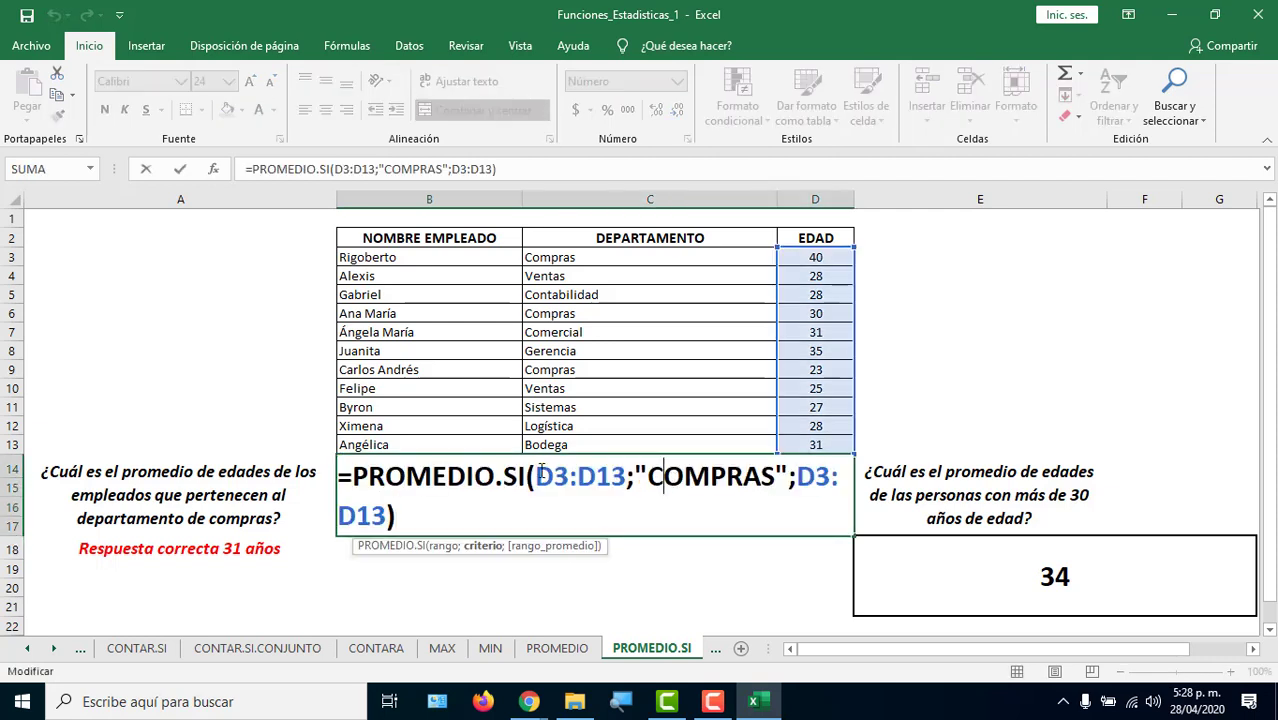
pyautogui.moveTo(537, 476); pyautogui.dragTo(790, 474)
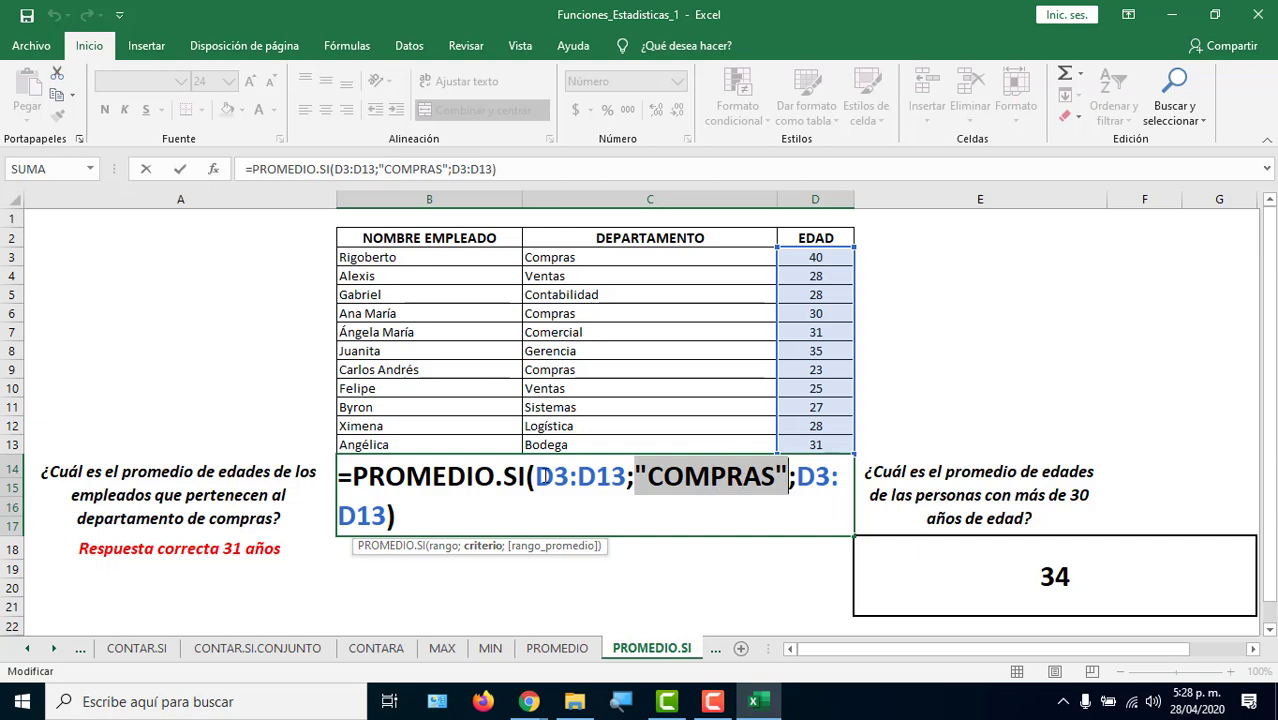
pyautogui.moveTo(537, 476); pyautogui.dragTo(628, 476)
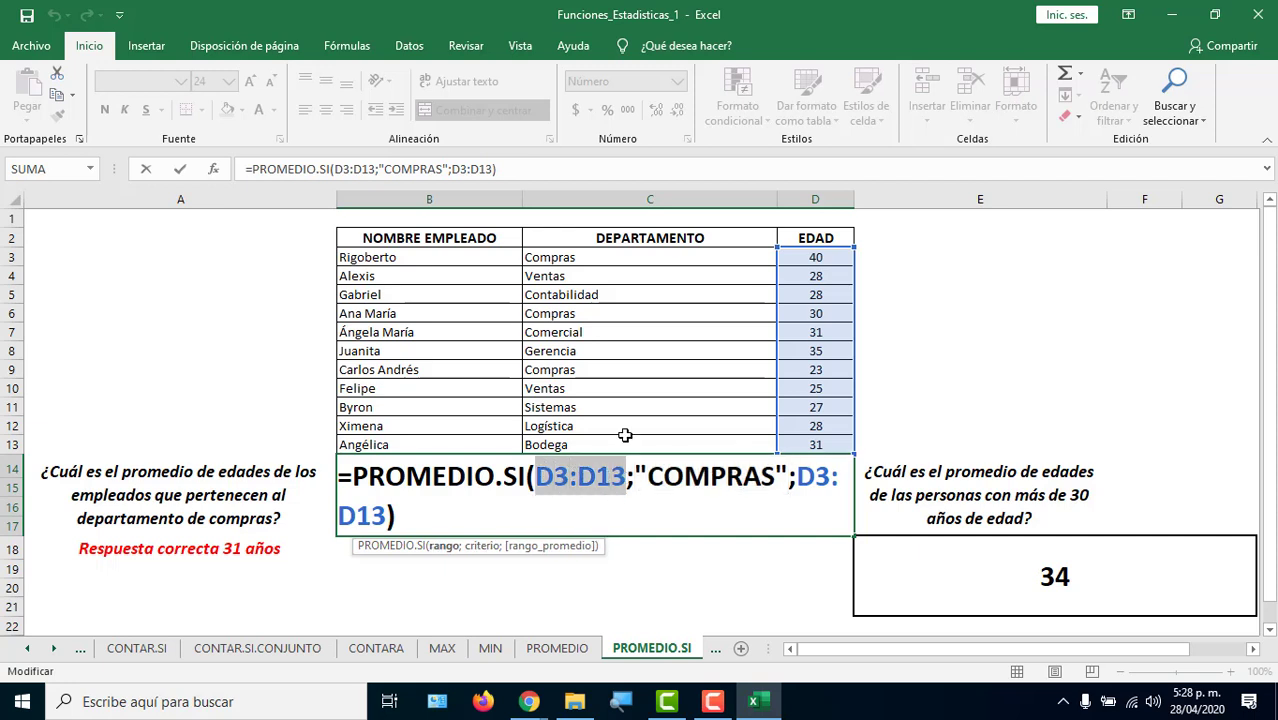
pyautogui.press('Delete')
pyautogui.moveTo(585, 257); pyautogui.dragTo(579, 439)
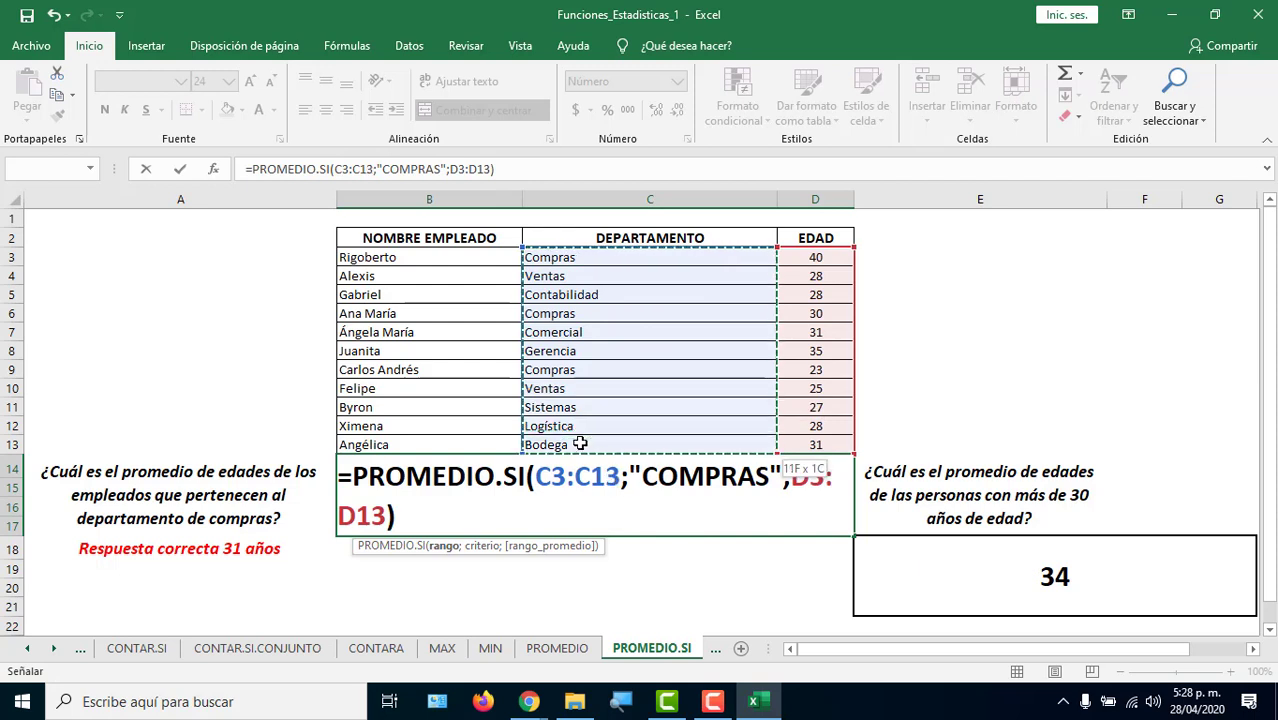
pyautogui.press('Return')
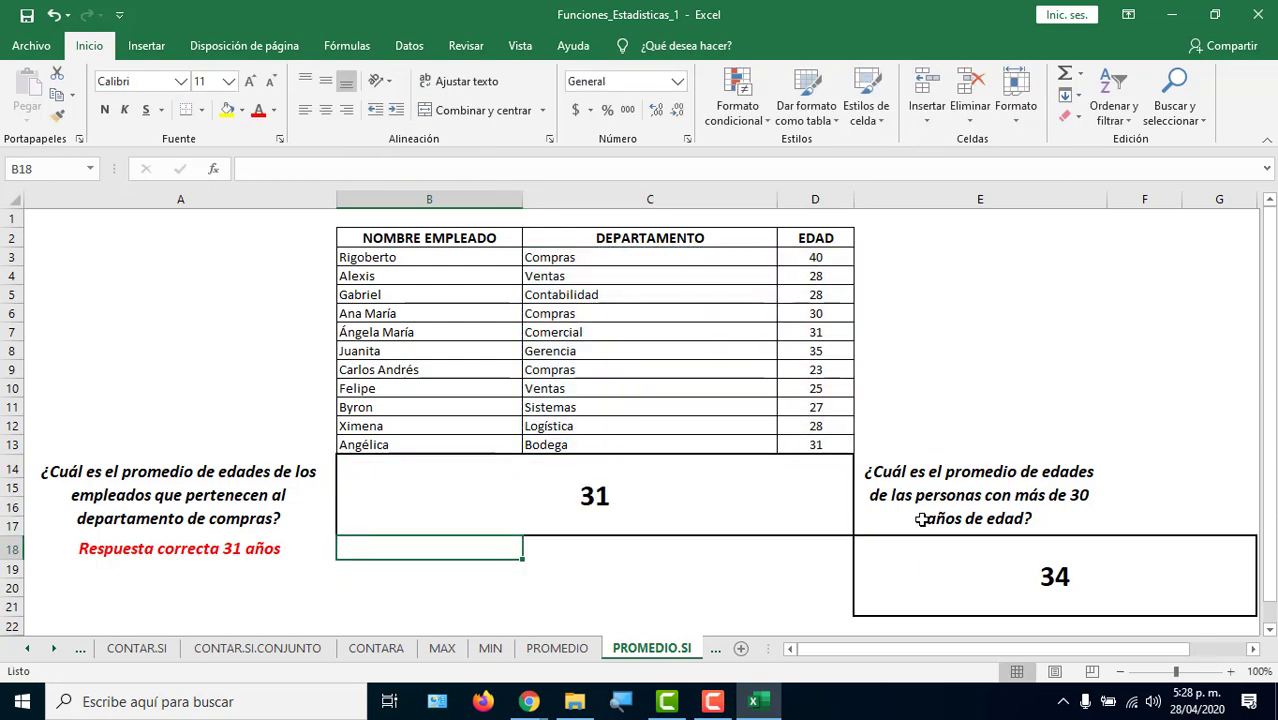
pyautogui.click(725, 524)
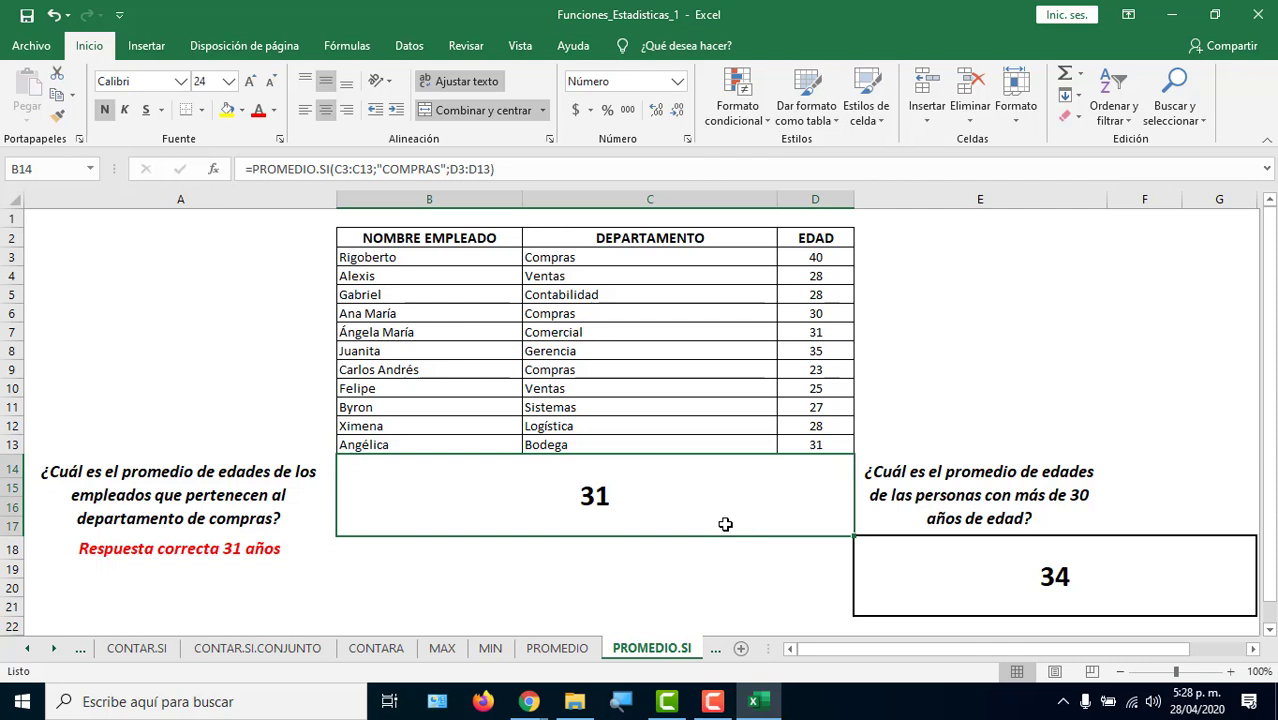
# Go to the PROMEDIO.SI.CONJUNTO sheet.
pyautogui.click(54, 649)
pyautogui.click(54, 649)
pyautogui.click(54, 649)
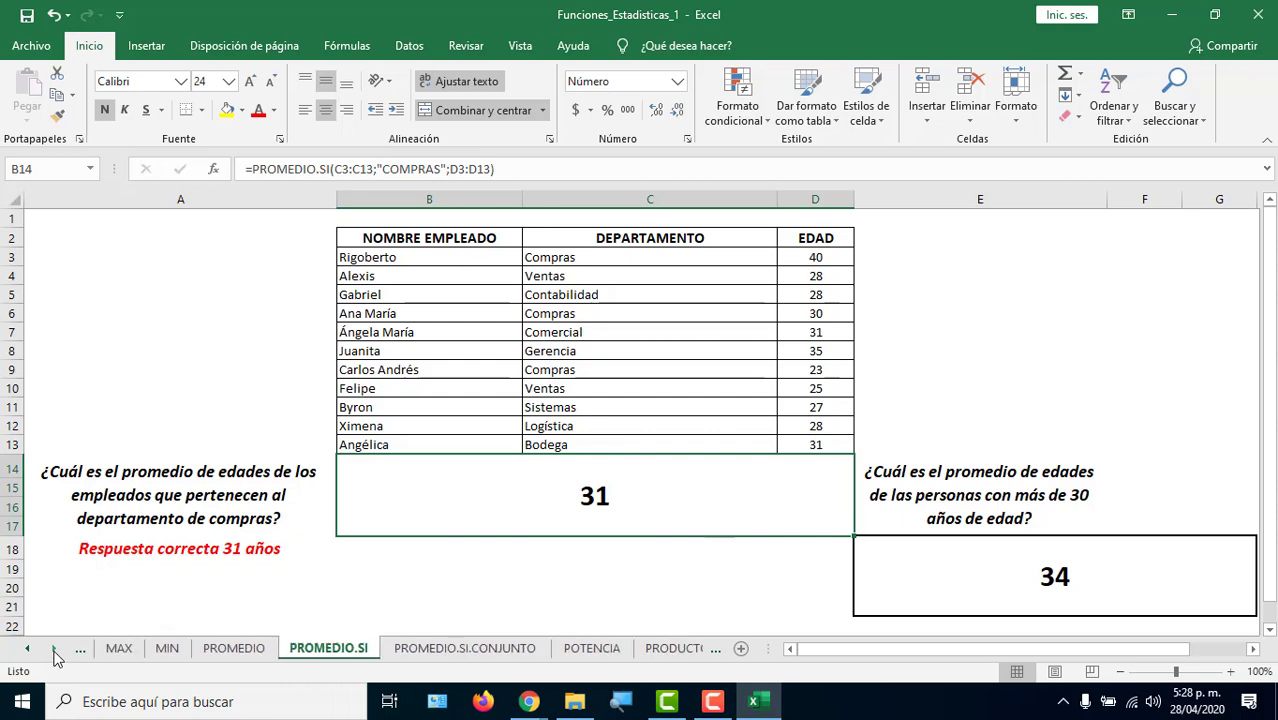
pyautogui.click(465, 649)
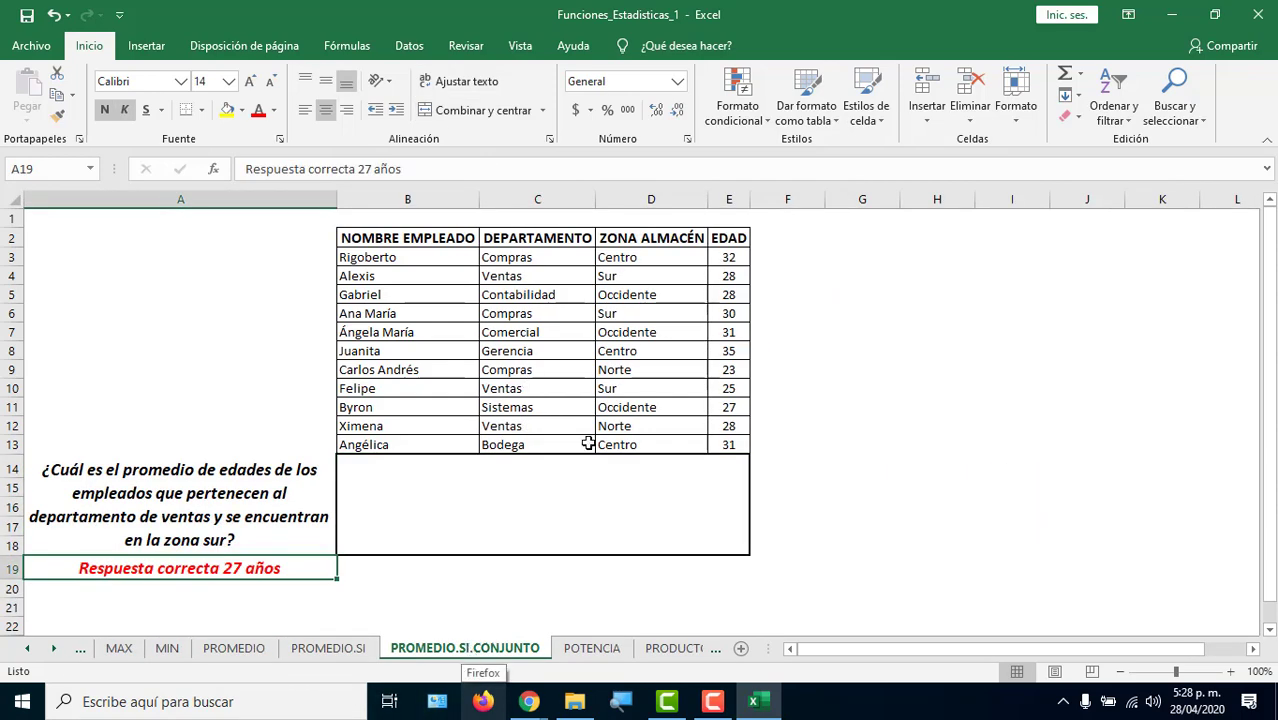
# Widen the EDAD and DEPARTAMENTO columns and set the empty answer cell B14 to font size 20.
pyautogui.click(586, 480)
pyautogui.moveTo(747, 210); pyautogui.dragTo(955, 211)
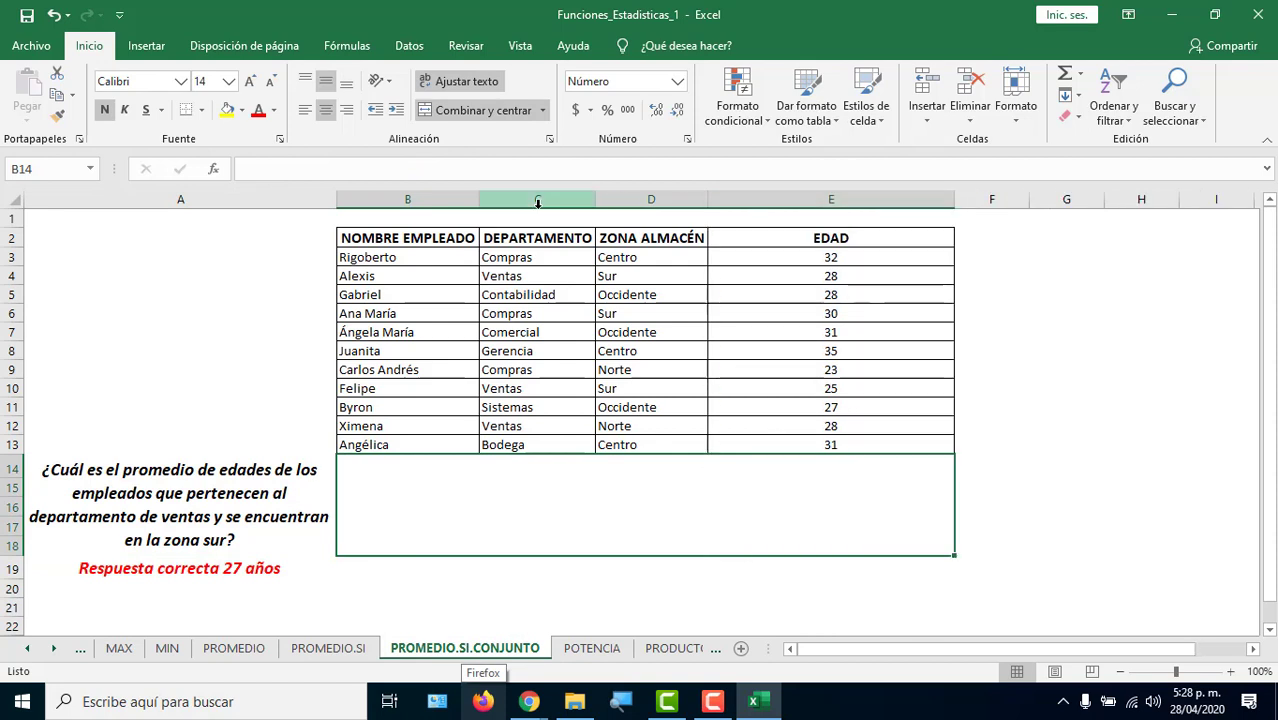
pyautogui.moveTo(596, 206); pyautogui.dragTo(716, 208)
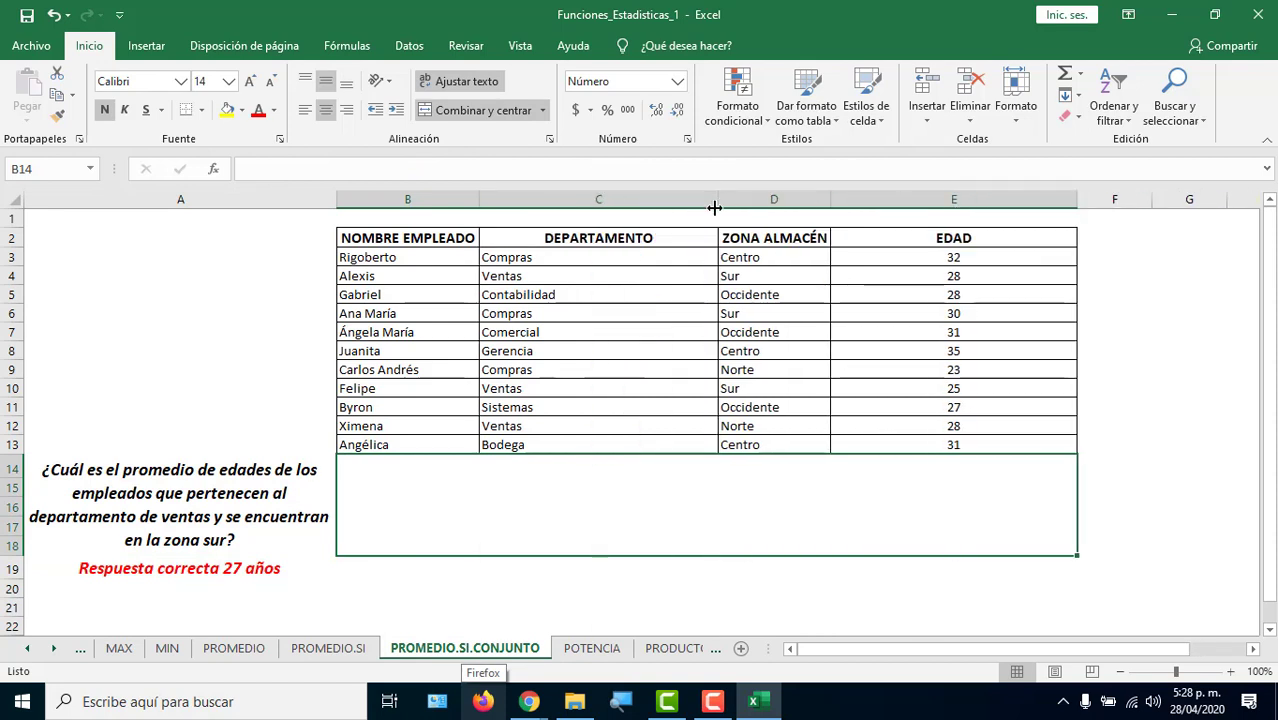
pyautogui.click(250, 81)
pyautogui.click(250, 81)
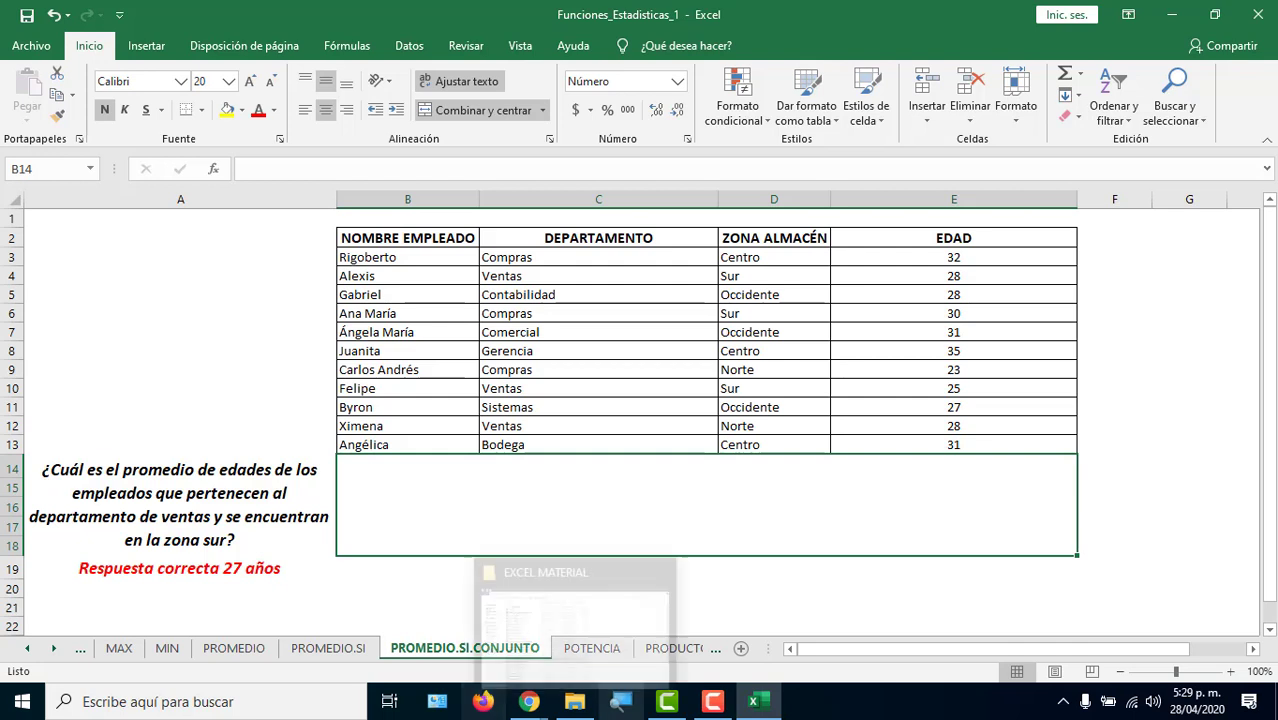
# Try the _ and ^ characters in the answer cell B14 and clear them again.
pyautogui.doubleClick(799, 485)
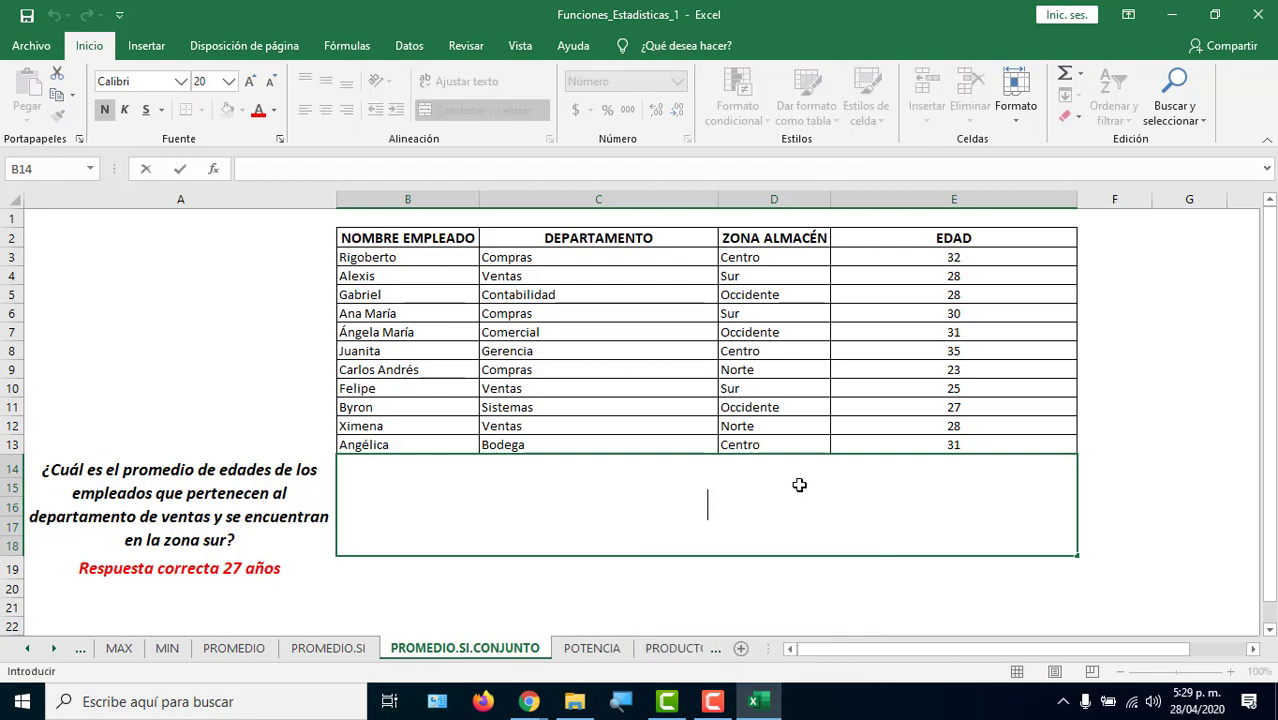
pyautogui.write('_')
pyautogui.press('BackSpace')
pyautogui.write('^')
pyautogui.write('T')
pyautogui.press('BackSpace')
pyautogui.press('Return')
# Switch to Firefox, search Google for "ascii" and view the ASCII character table among the image results.
pyautogui.click(534, 706)
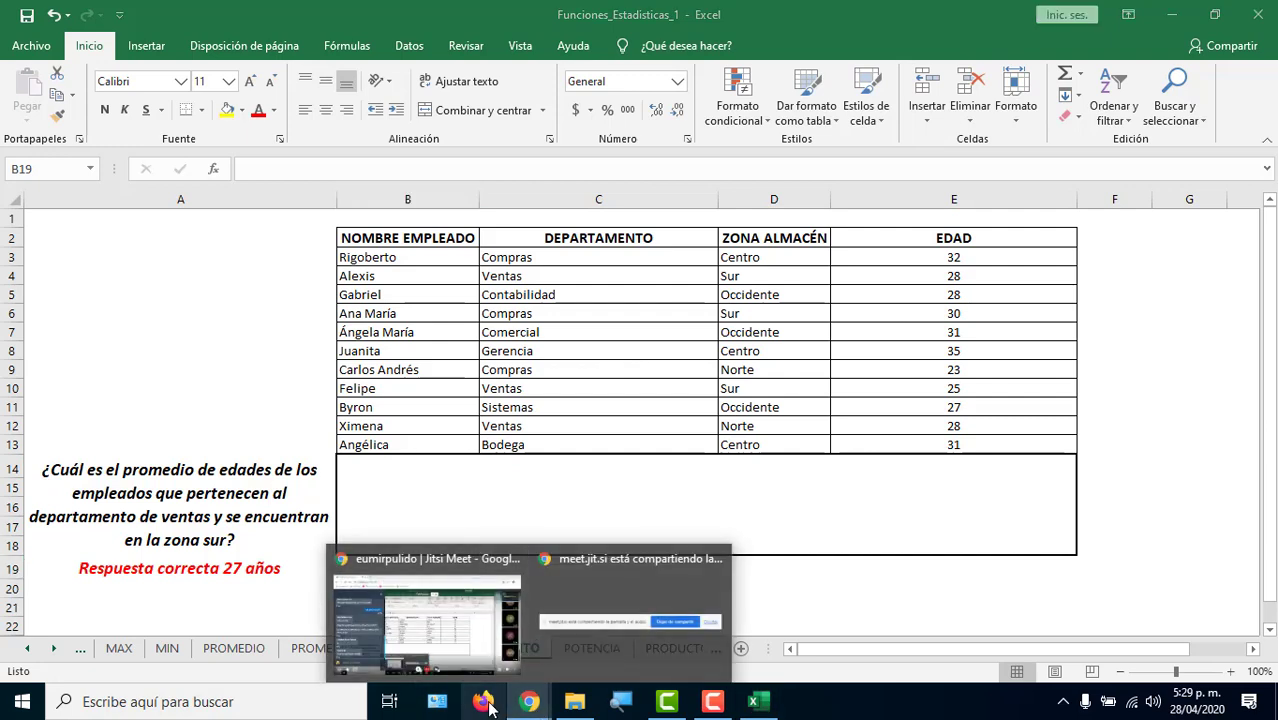
pyautogui.click(487, 706)
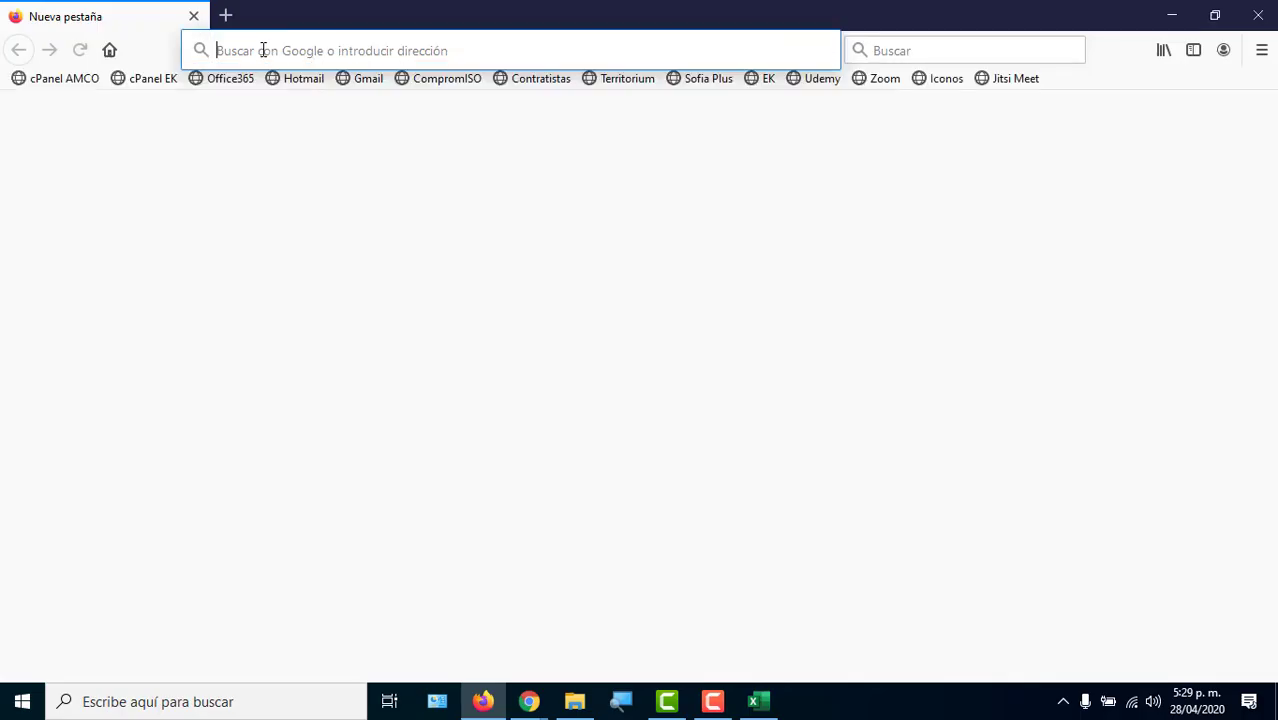
pyautogui.click(264, 50)
pyautogui.write('ascii')
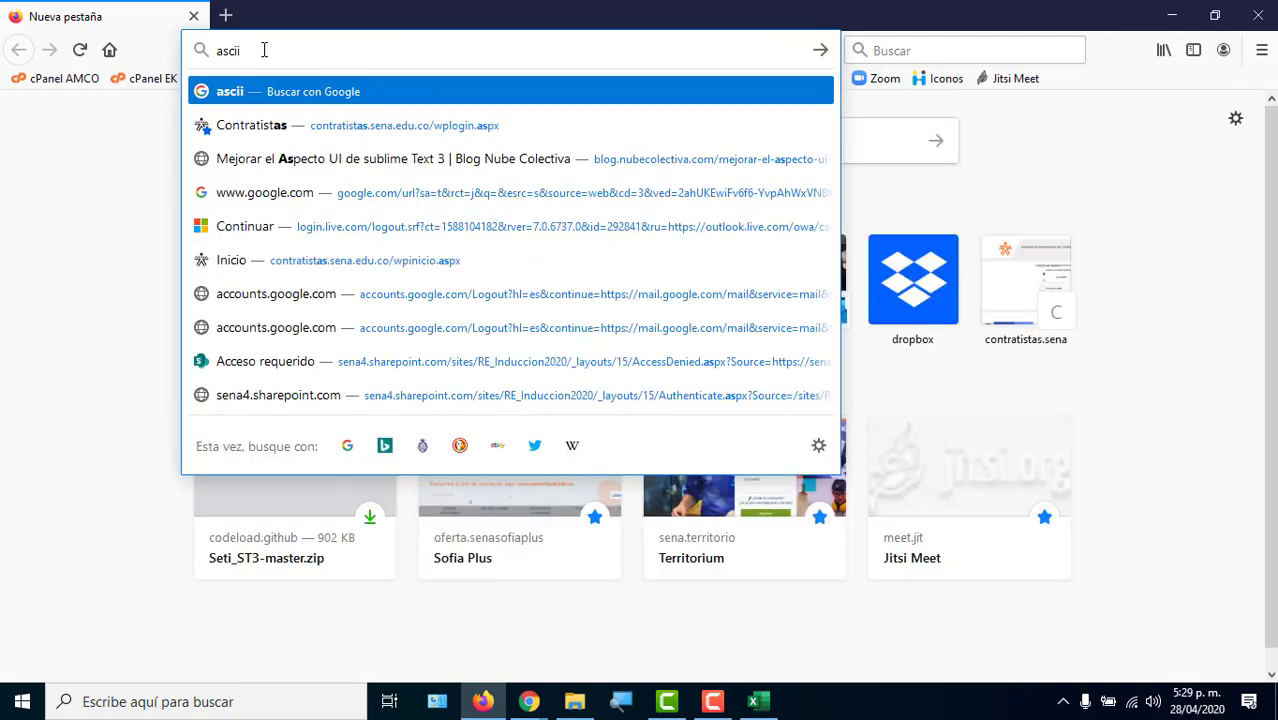
pyautogui.press('Return')
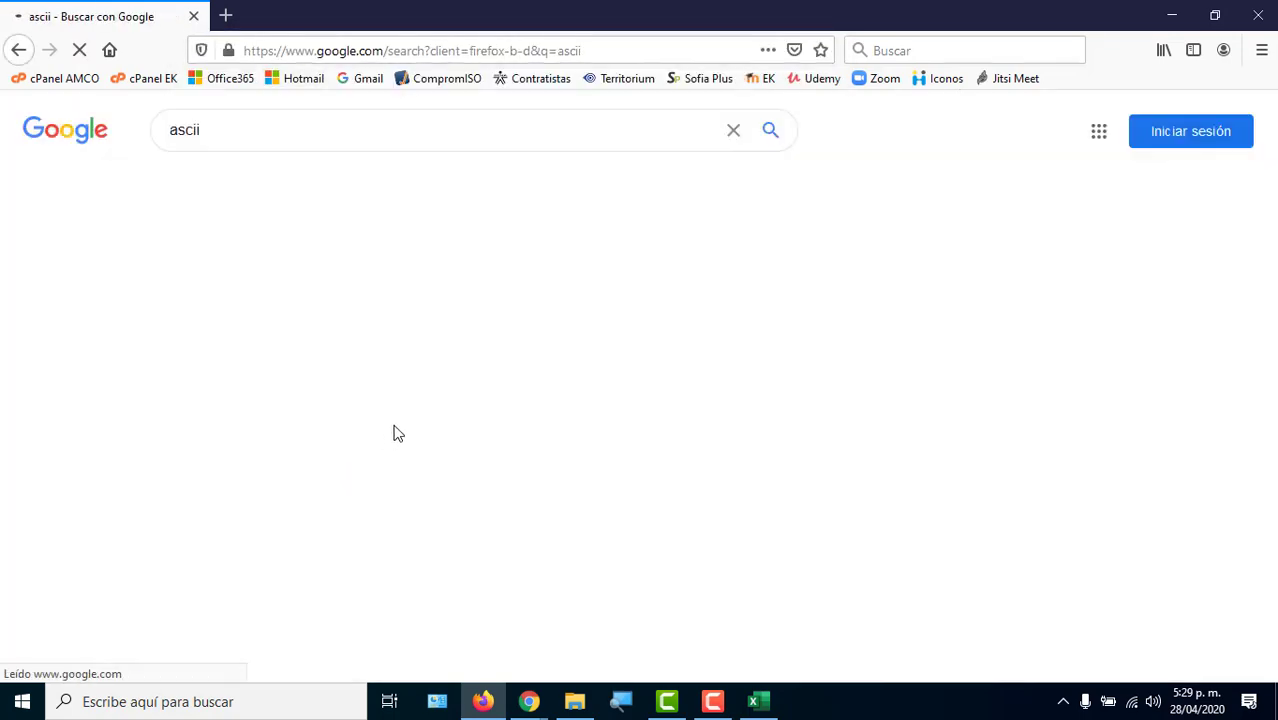
pyautogui.click(294, 186)
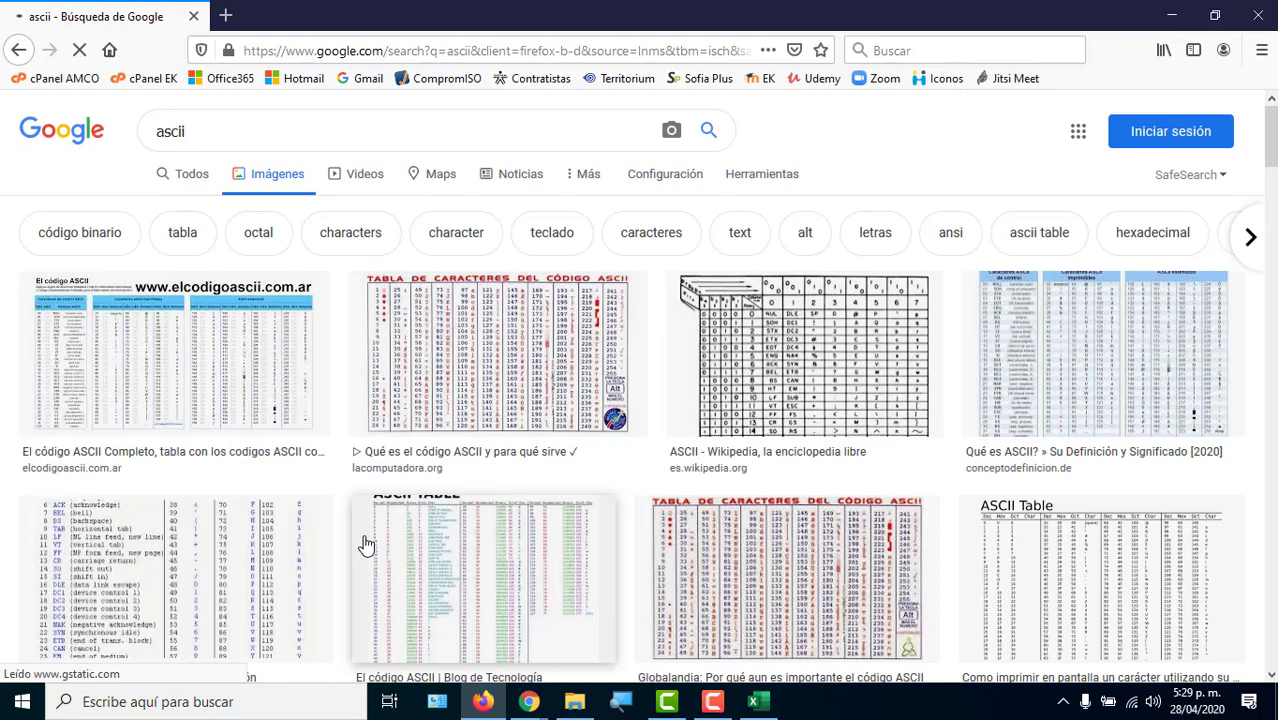
pyautogui.click(422, 360)
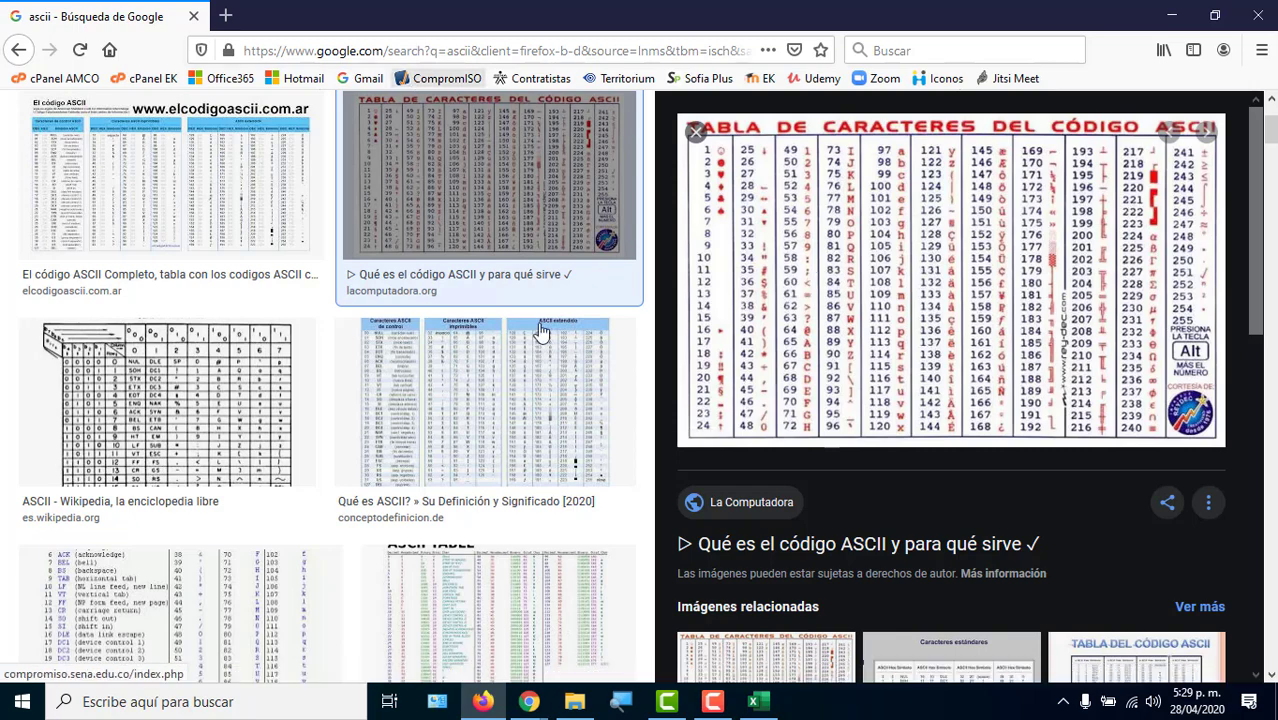
# Close the ASCII definition page and the browser to return to the Excel workbook.
pyautogui.moveTo(756, 702)
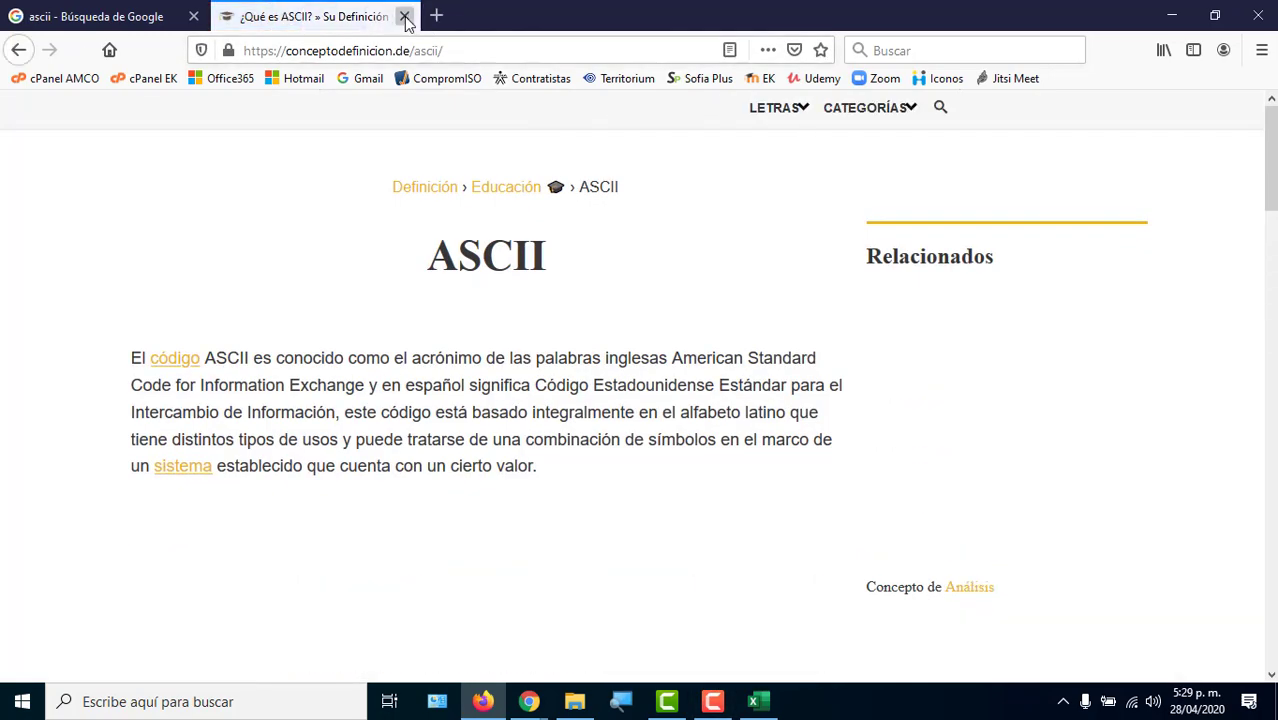
pyautogui.hotkey('ctrl', 'w')
pyautogui.click(1259, 15)
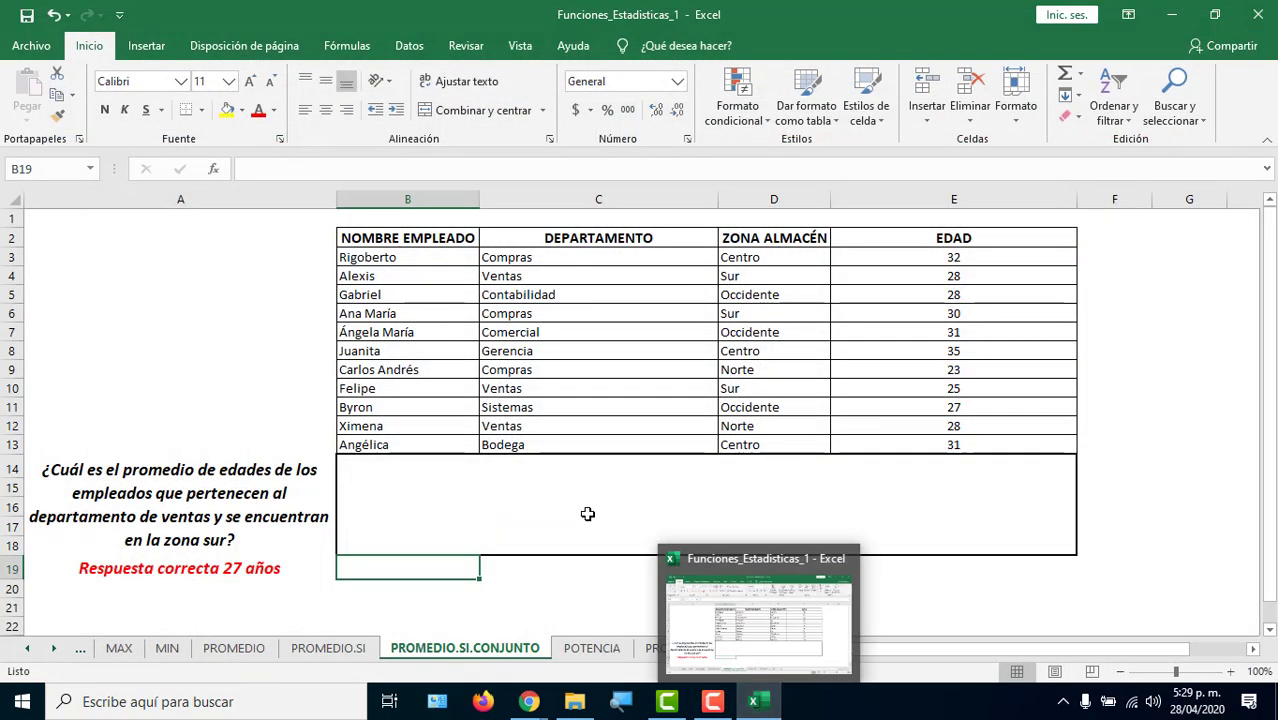
# Try the < and > characters in the answer cell B14 and clear them again.
pyautogui.click(587, 519)
pyautogui.write('<')
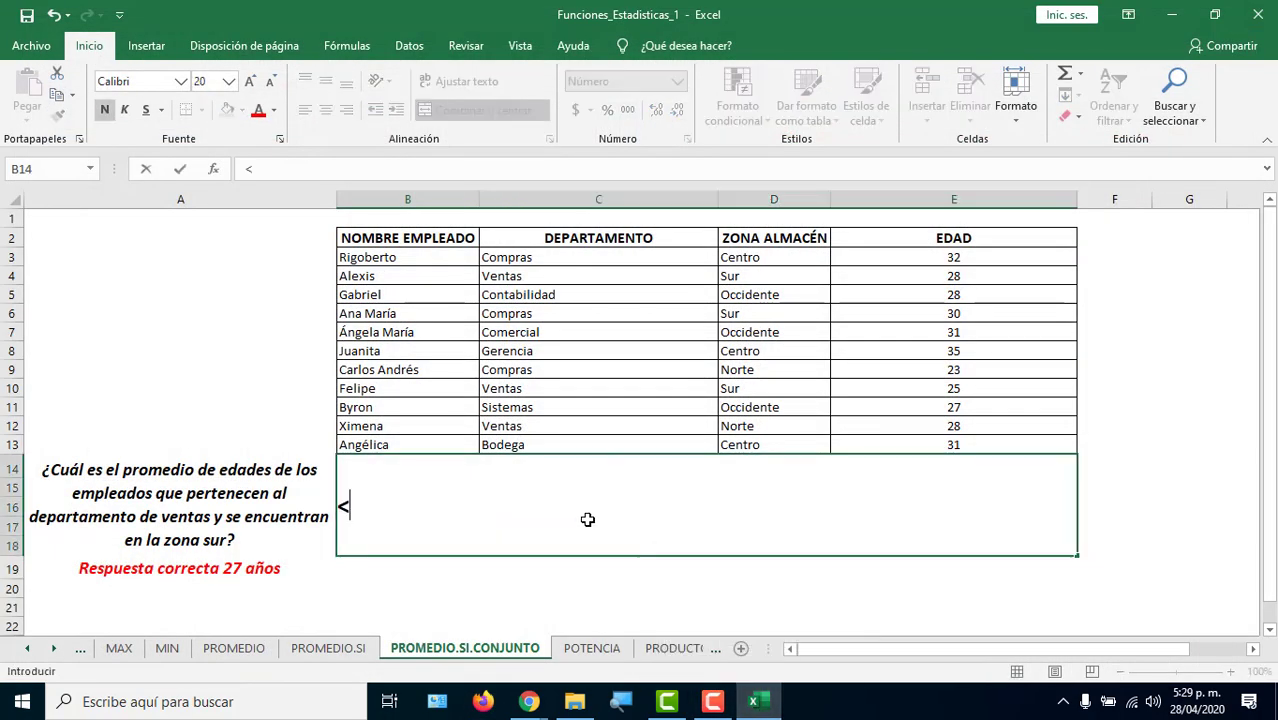
pyautogui.write('Z')
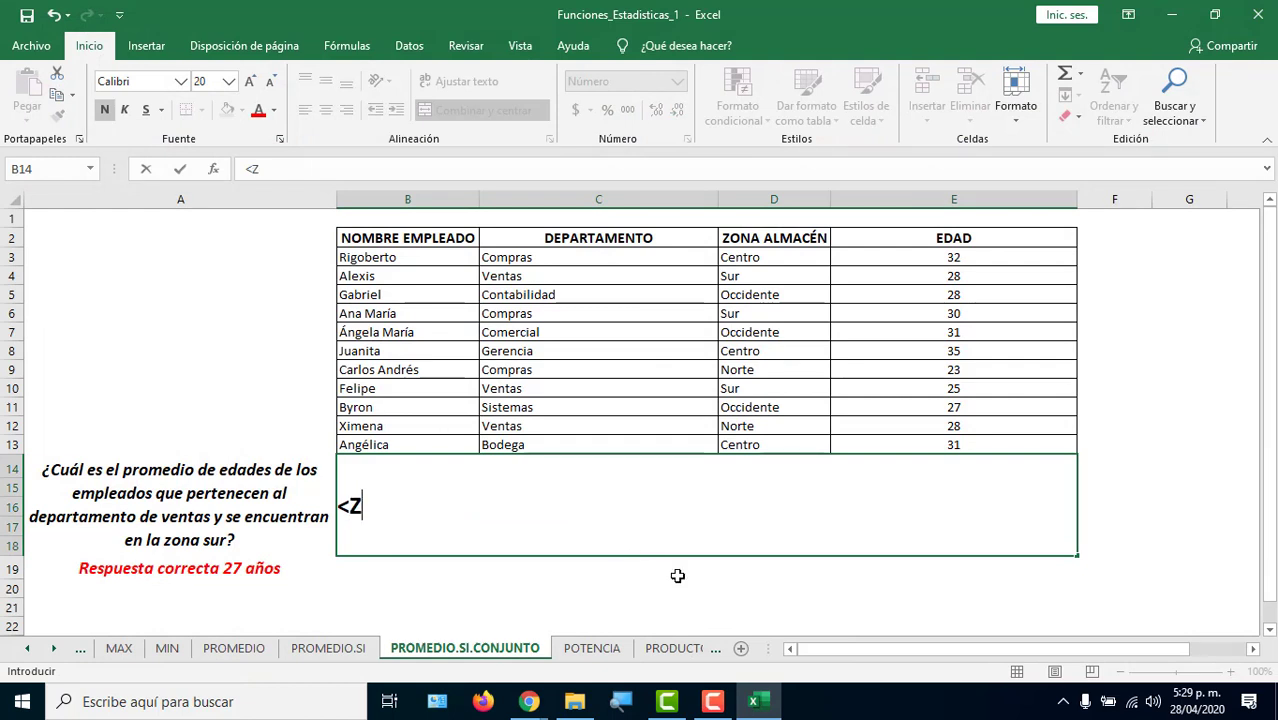
pyautogui.press('BackSpace')
pyautogui.write('>')
pyautogui.press('BackSpace')
pyautogui.press('BackSpace')
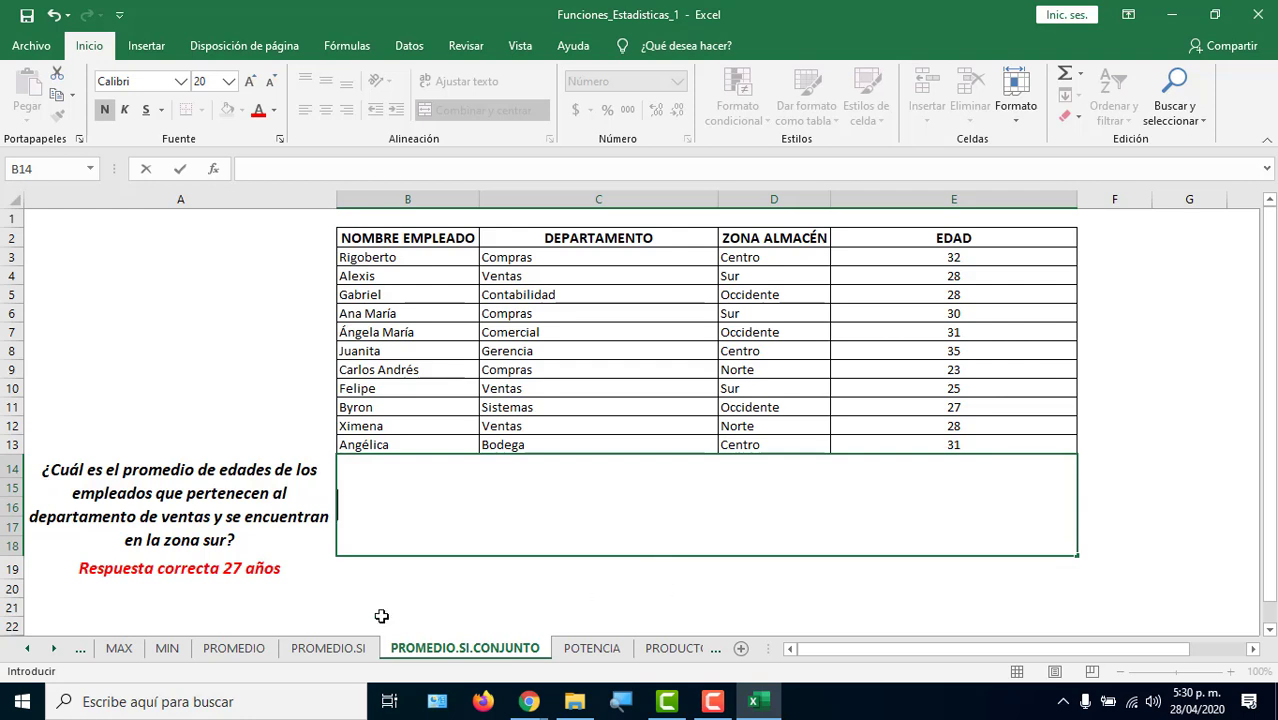
# Examine the question in A14 together with the DEPARTAMENTO and ZONA ALMACÉN columns it refers to.
pyautogui.click(205, 481)
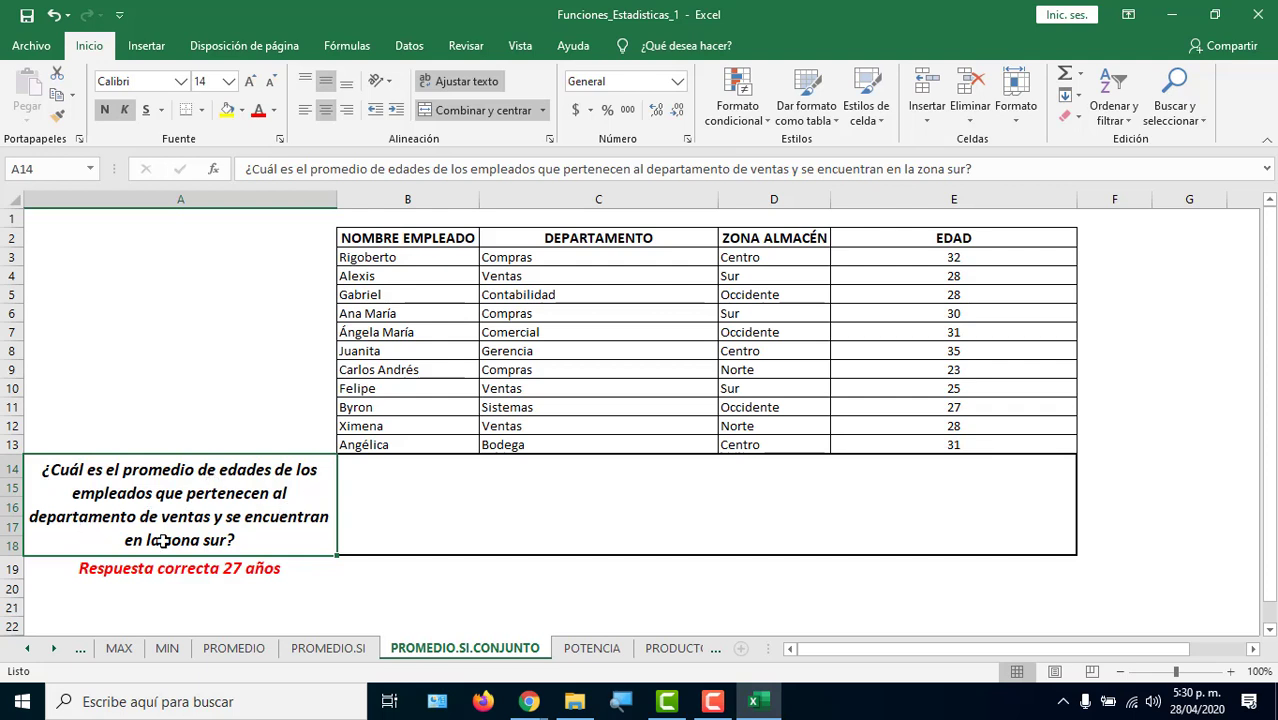
pyautogui.click(587, 199)
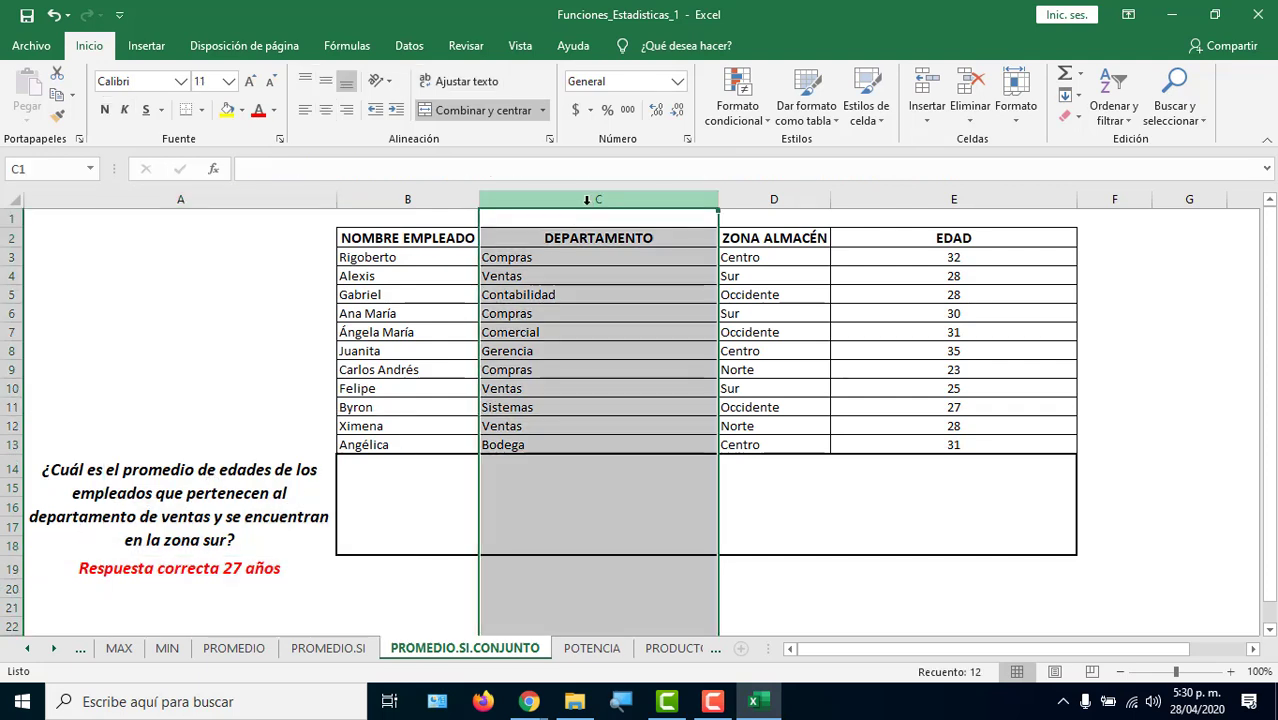
pyautogui.keyDown('ctrl'); pyautogui.click(768, 199); pyautogui.keyUp('ctrl')
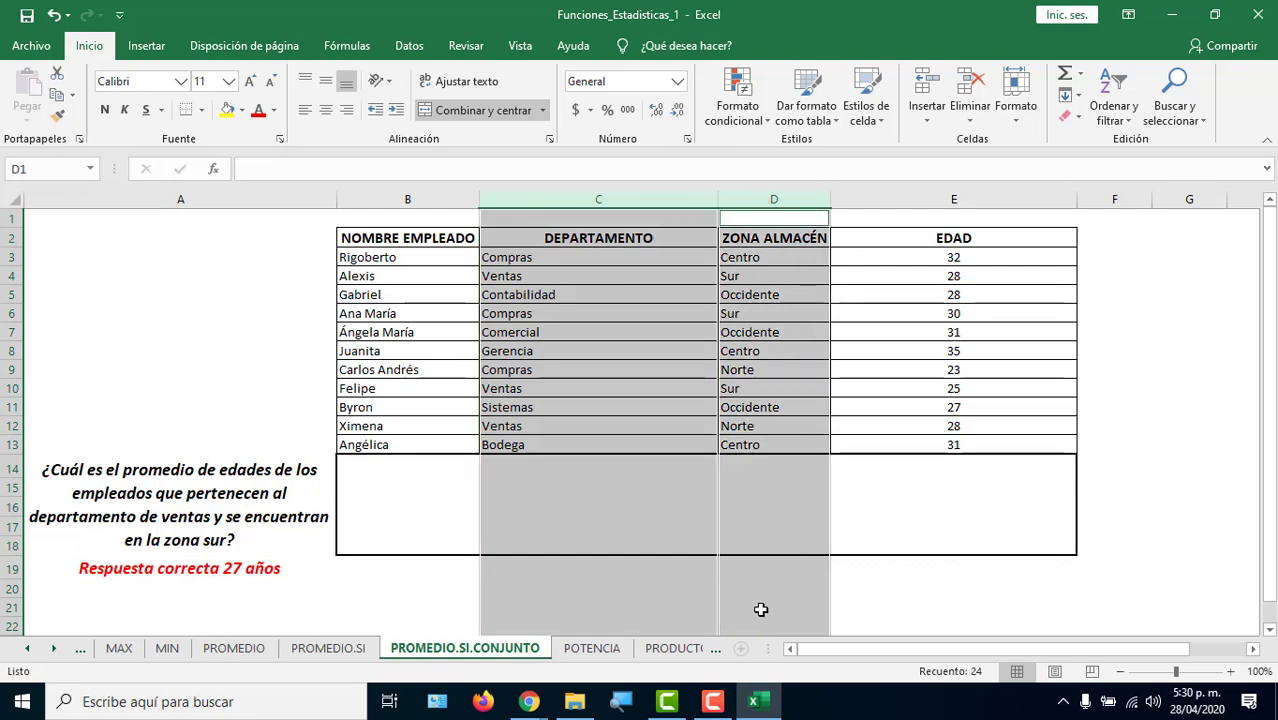
# Compare the DEPARTAMENTO and ZONA ALMACÉN cells of the Ventas employees in rows 4, 10 and 12 against both conditions.
pyautogui.click(555, 277)
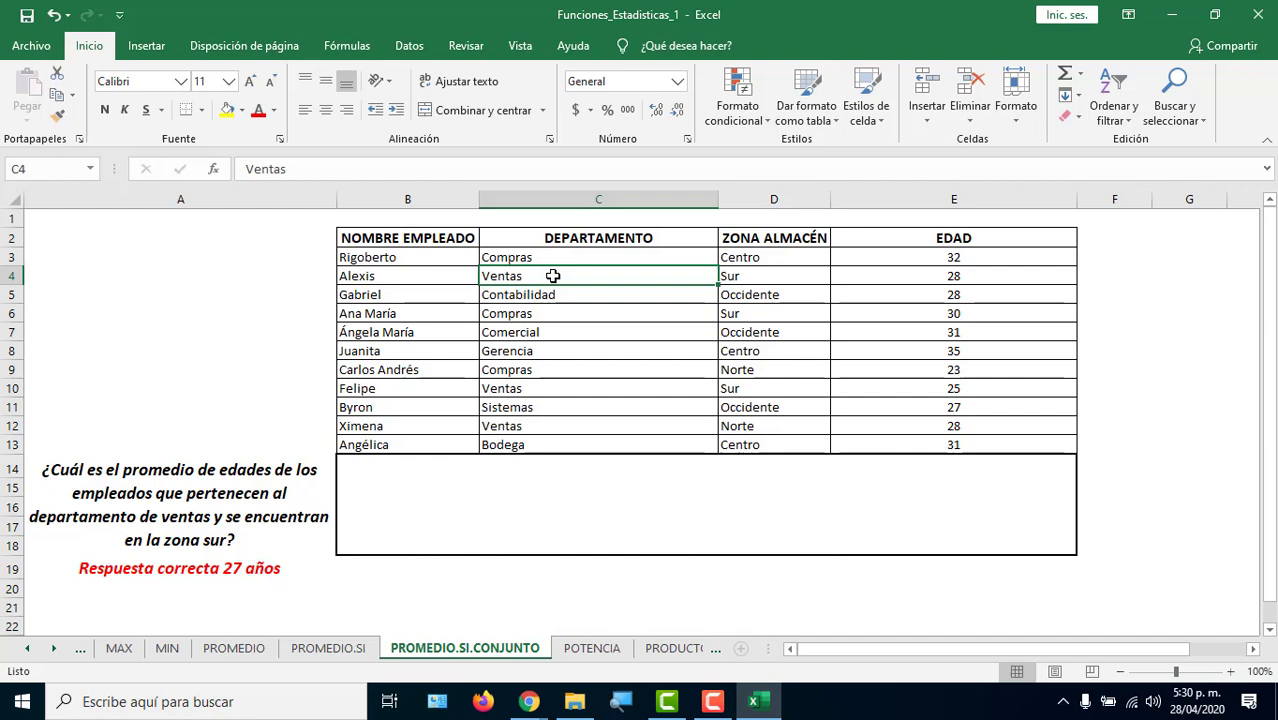
pyautogui.keyDown('ctrl'); pyautogui.click(735, 278); pyautogui.keyUp('ctrl')
pyautogui.keyDown('ctrl'); pyautogui.click(597, 386); pyautogui.keyUp('ctrl')
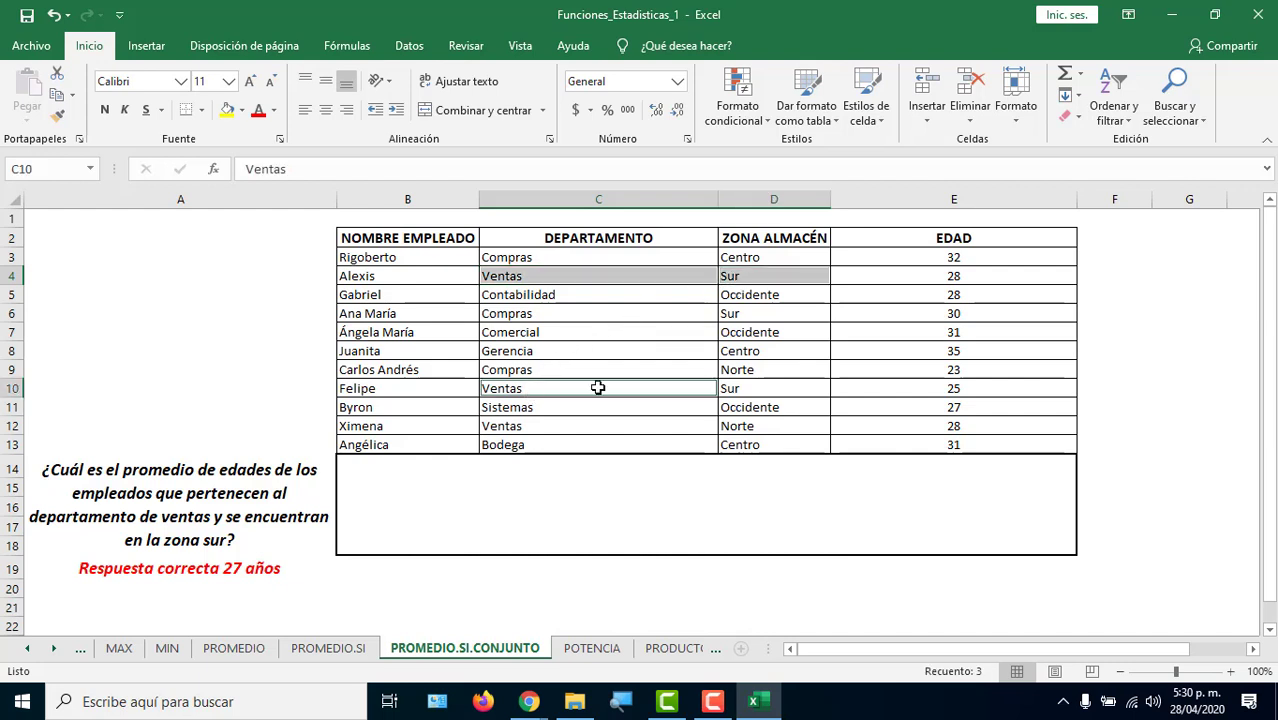
pyautogui.keyDown('ctrl'); pyautogui.click(737, 388); pyautogui.keyUp('ctrl')
pyautogui.keyDown('ctrl'); pyautogui.click(555, 428); pyautogui.keyUp('ctrl')
pyautogui.keyDown('ctrl'); pyautogui.click(739, 429); pyautogui.keyUp('ctrl')
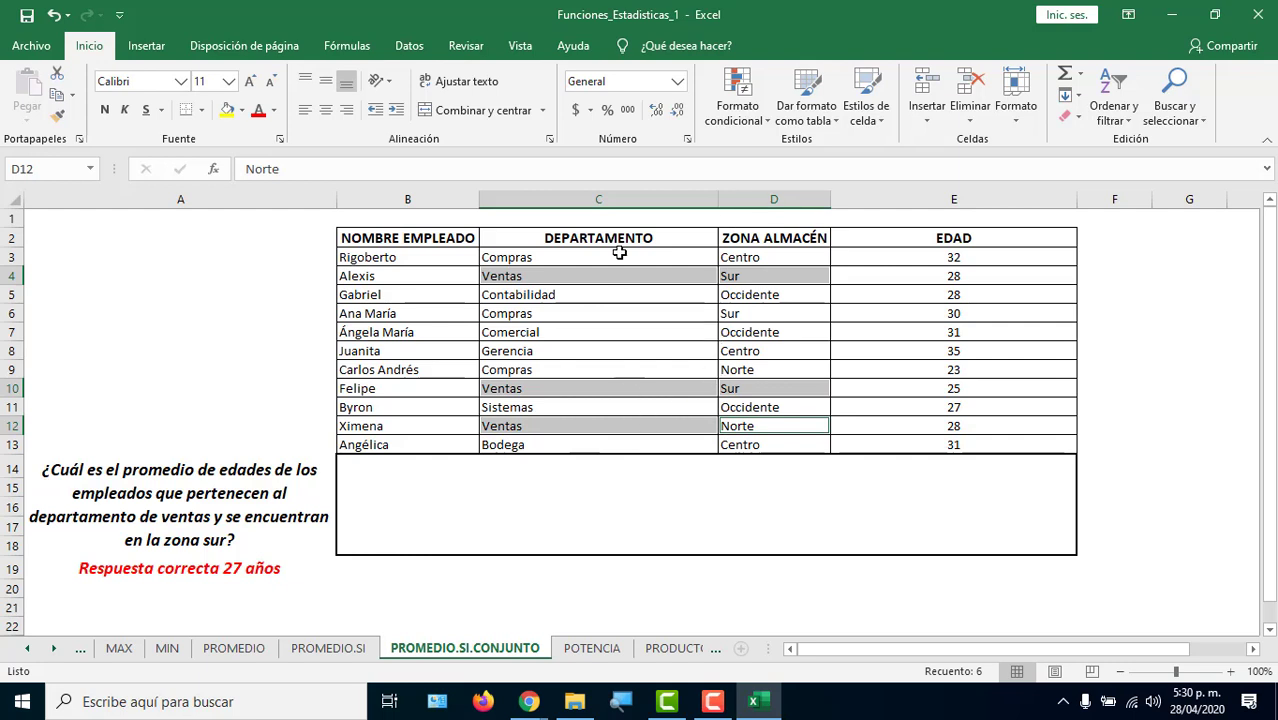
pyautogui.moveTo(593, 277); pyautogui.dragTo(736, 278)
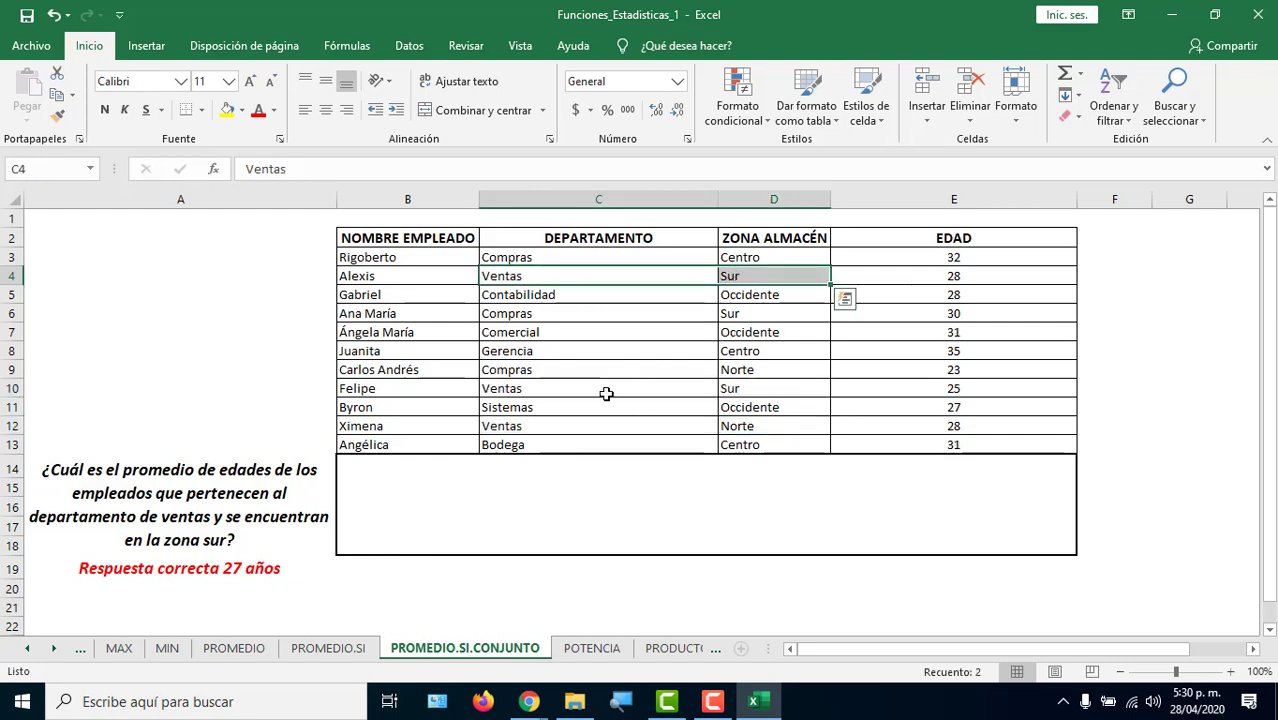
# Select the department and zone cells of the Ventas/Sur employees, and check the average of their ages in E4 and E10.
pyautogui.keyDown('ctrl'); pyautogui.moveTo(603, 390); pyautogui.dragTo(736, 389); pyautogui.keyUp('ctrl')
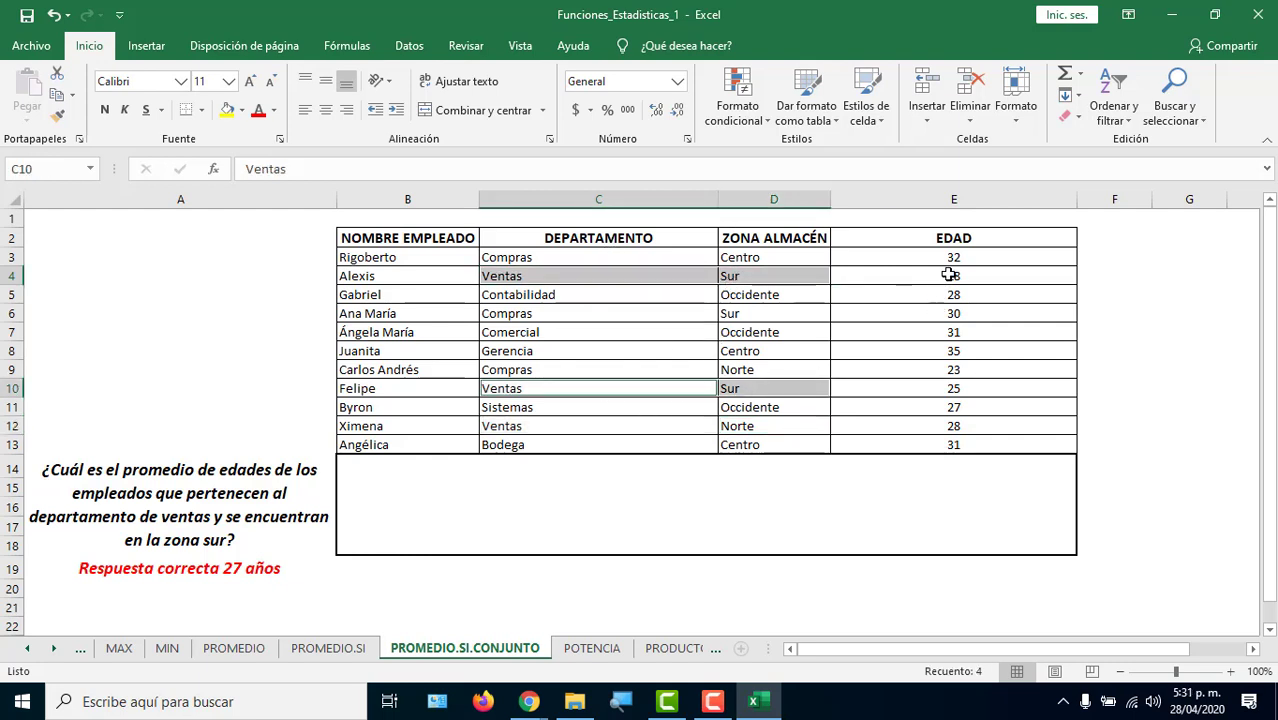
pyautogui.click(948, 275)
pyautogui.keyDown('ctrl'); pyautogui.click(936, 388); pyautogui.keyUp('ctrl')
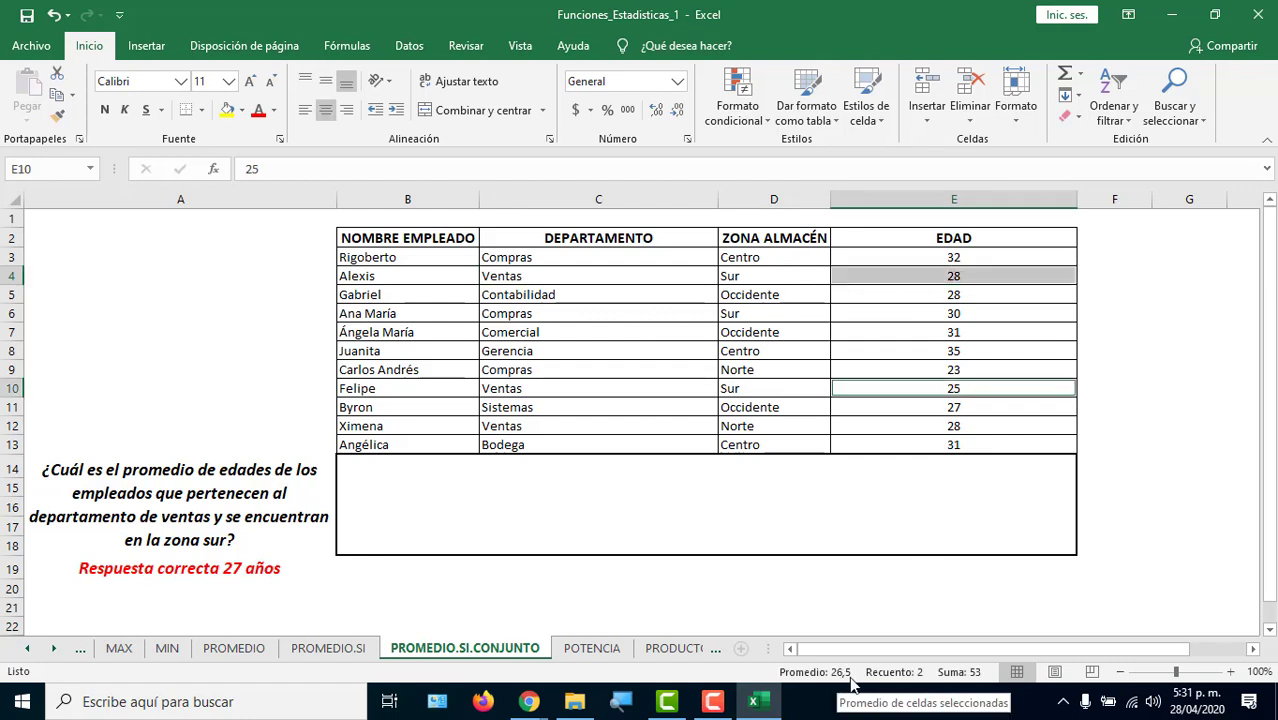
pyautogui.moveTo(753, 701)
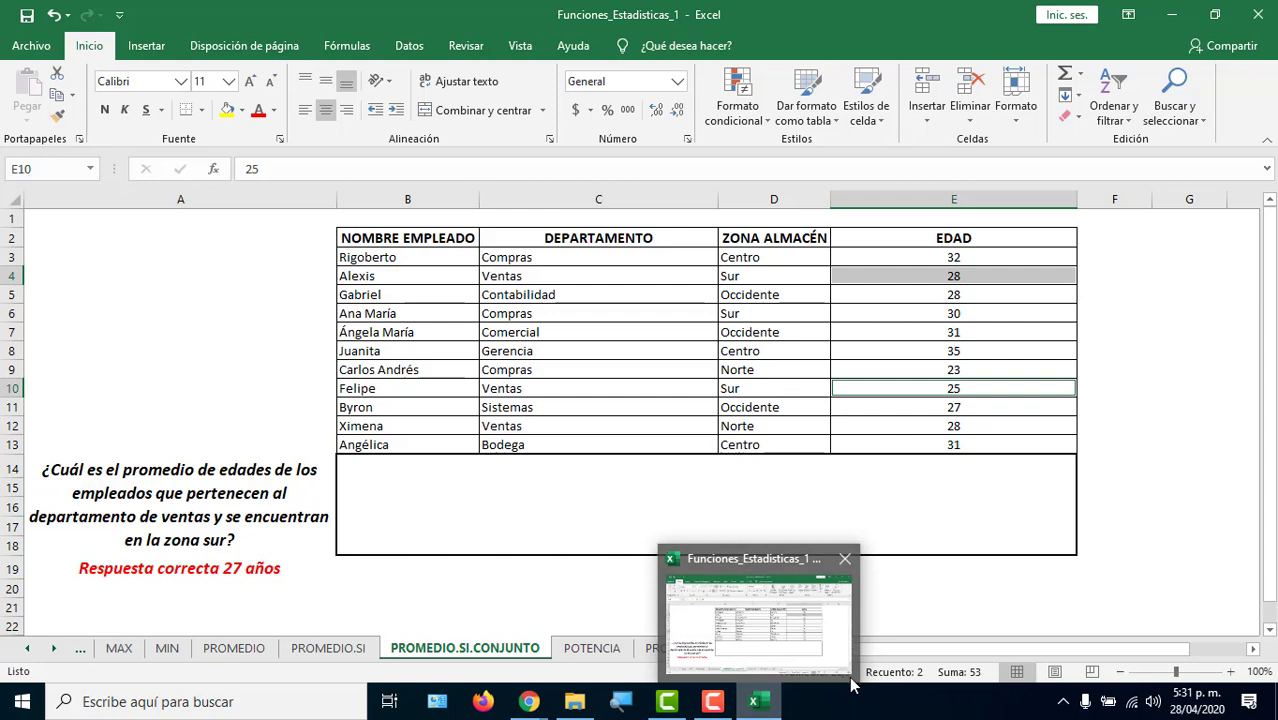
# Highlight the DEPARTAMENTO and ZONA ALMACÉN columns to review the two criteria ranges.
pyautogui.click(830, 496)
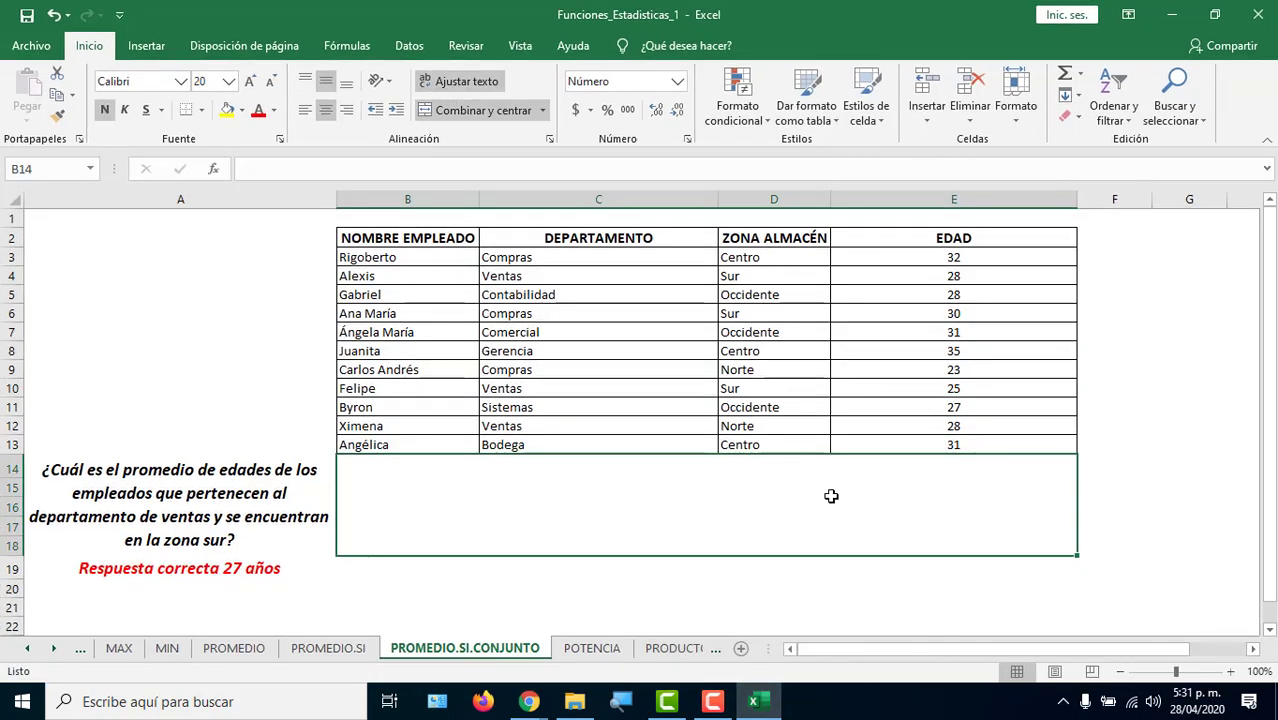
pyautogui.click(553, 199)
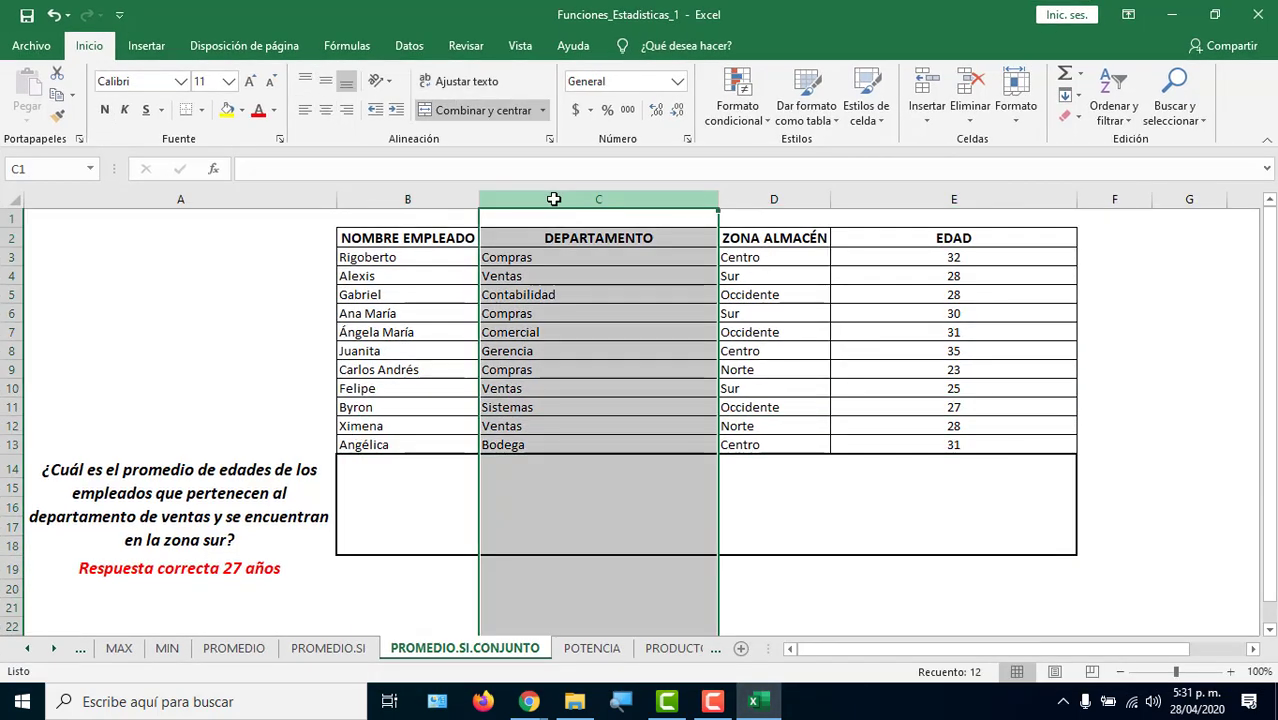
pyautogui.click(773, 199)
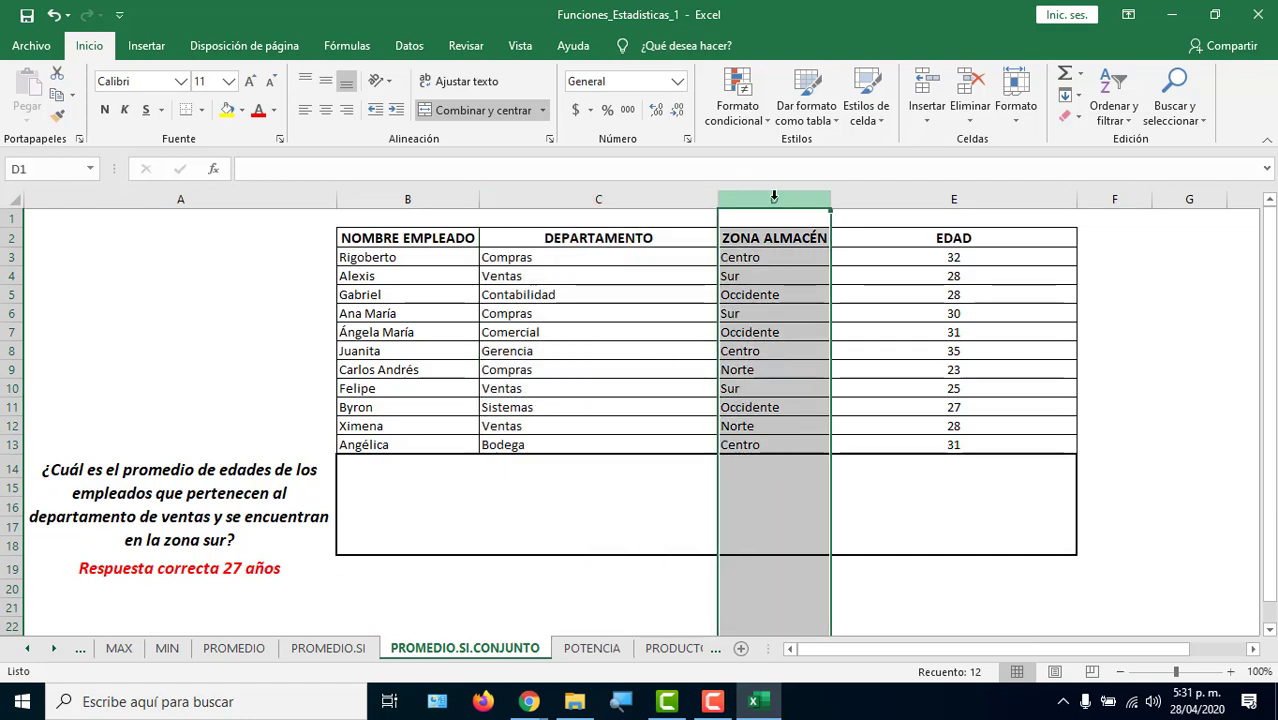
# Start a PROMEDIO.SI.CONJUNTO formula in the merged answer cell B14 with the ages E3:E13 as the average range.
pyautogui.click(679, 515)
pyautogui.write('=promed')
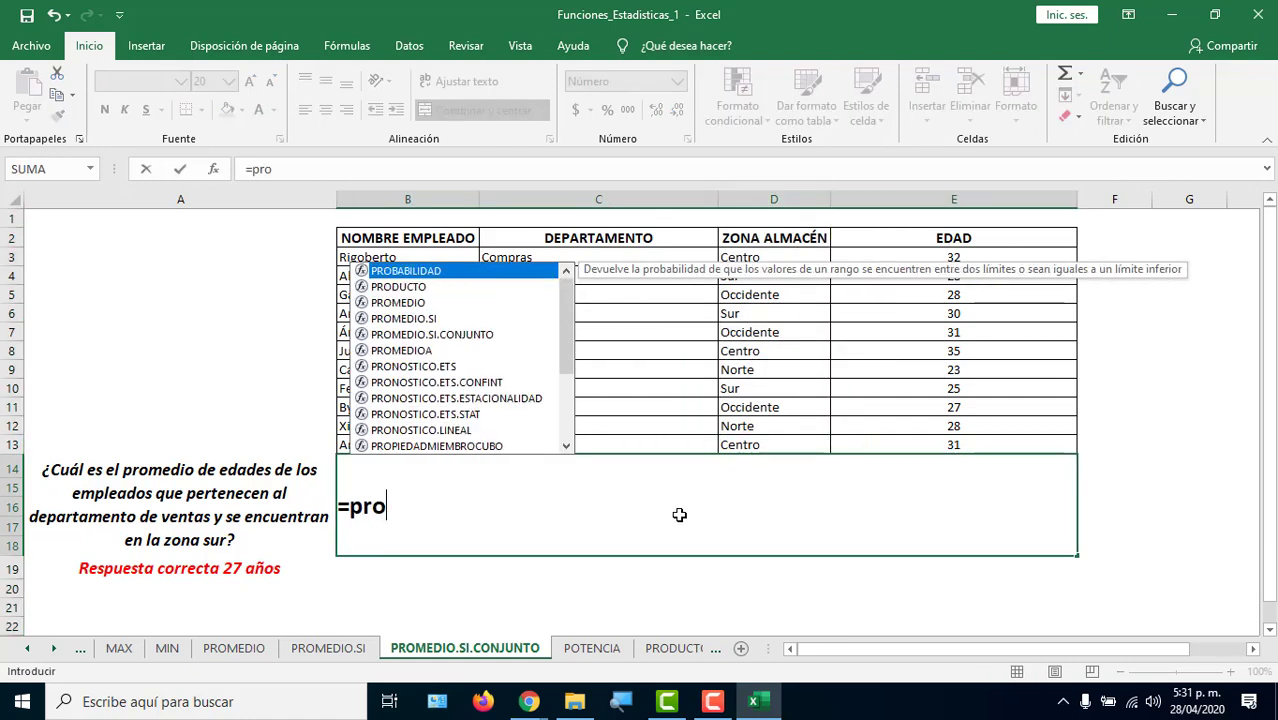
pyautogui.press('Down')
pyautogui.press('Down')
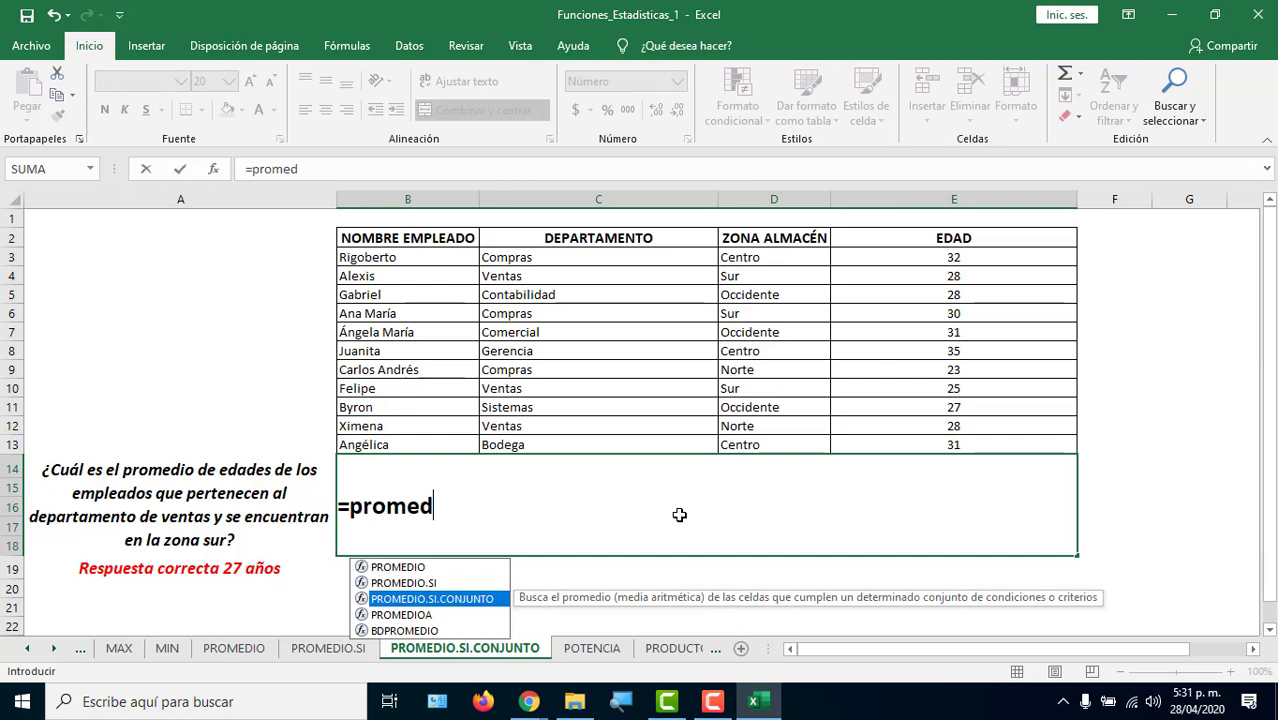
pyautogui.press('Tab')
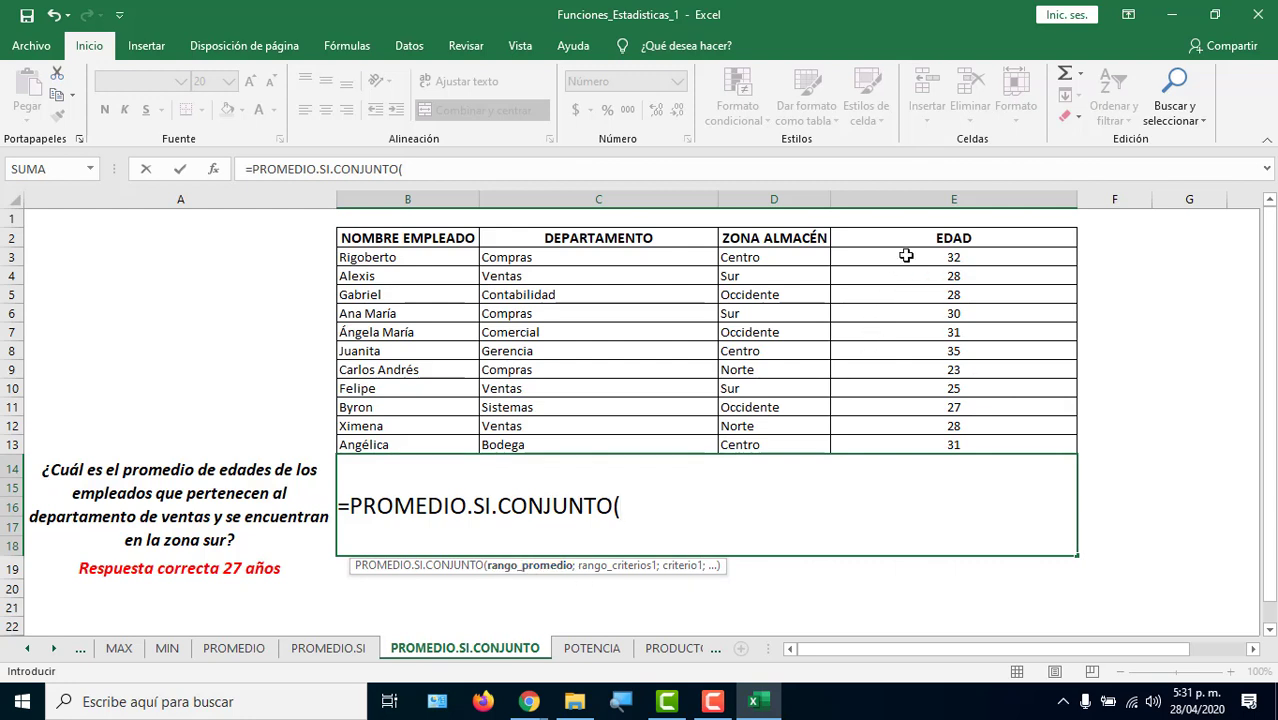
pyautogui.moveTo(905, 257); pyautogui.dragTo(893, 447)
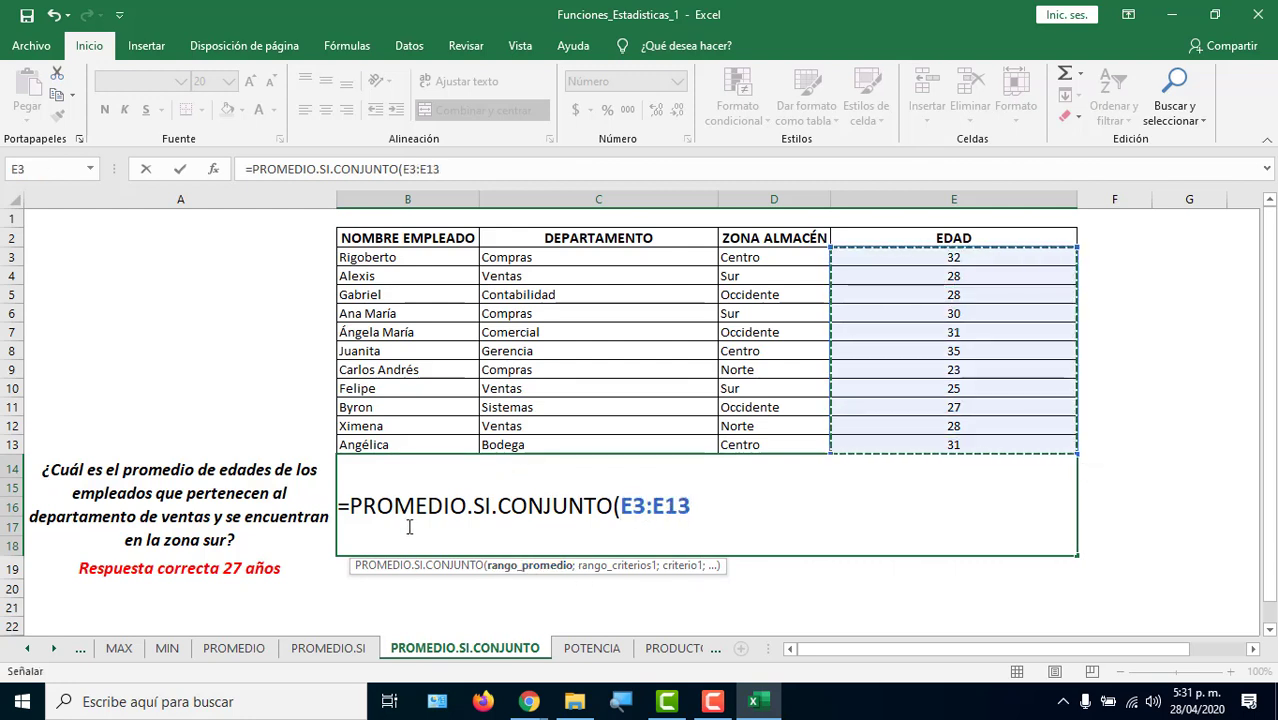
pyautogui.moveTo(376, 507); pyautogui.dragTo(567, 507)
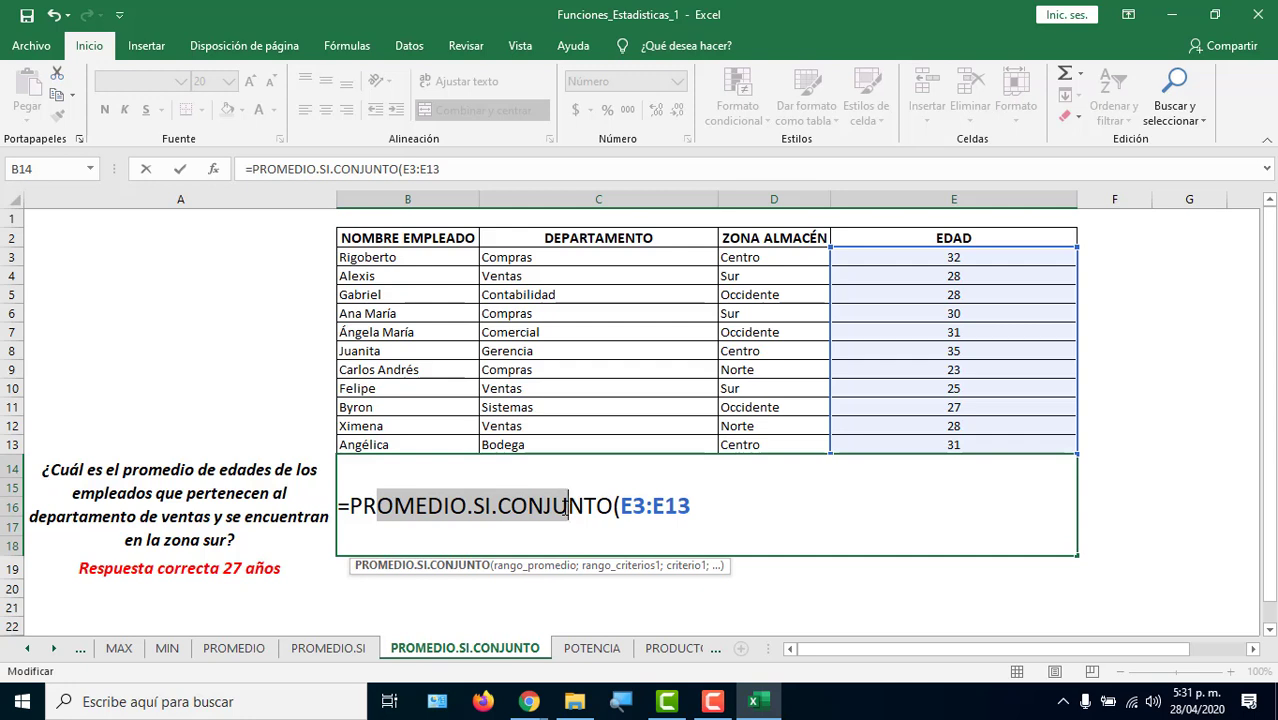
pyautogui.click(706, 497)
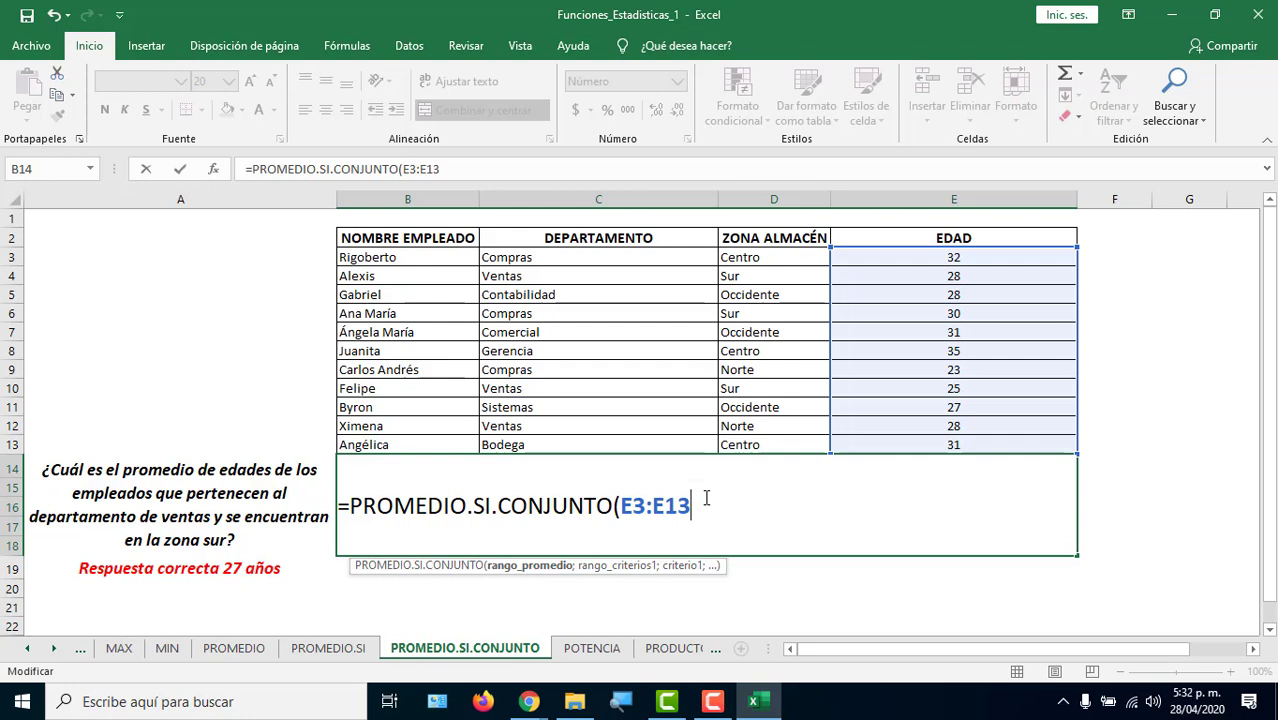
pyautogui.write(';')
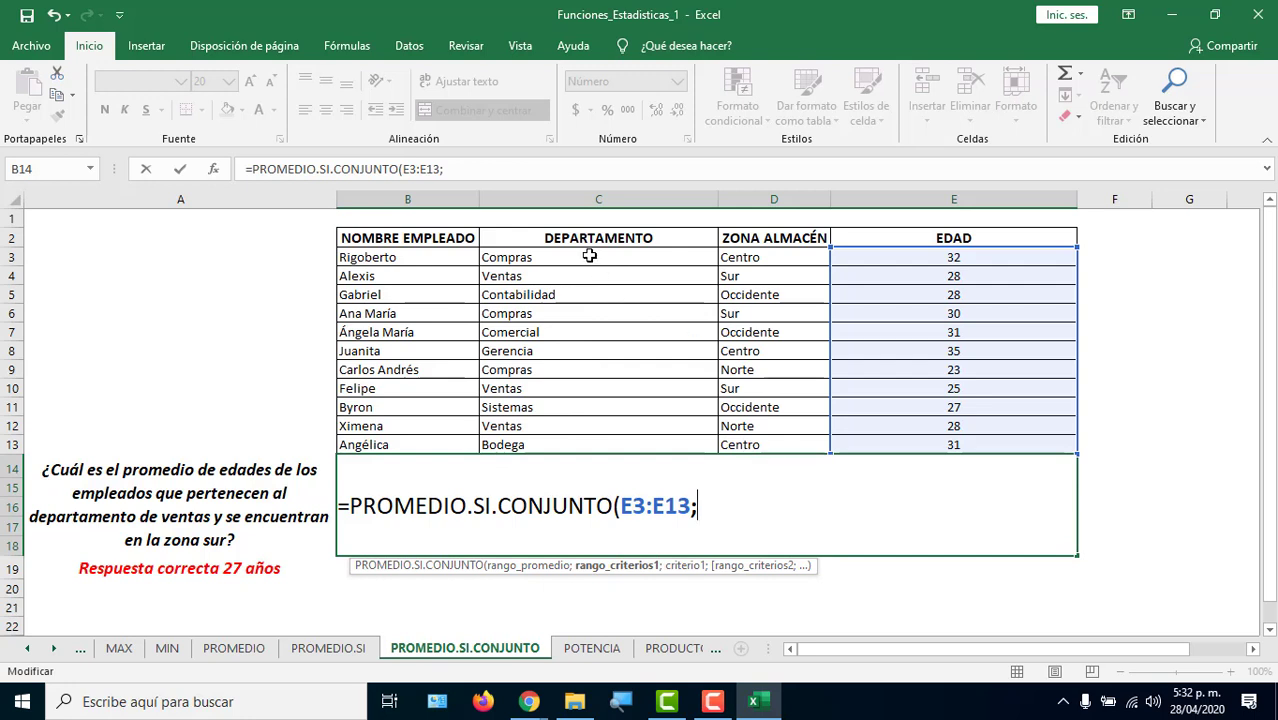
# Add the first criteria pair to the formula: department range C3:C13 with the criterion "ventas".
pyautogui.moveTo(588, 252); pyautogui.dragTo(588, 445)
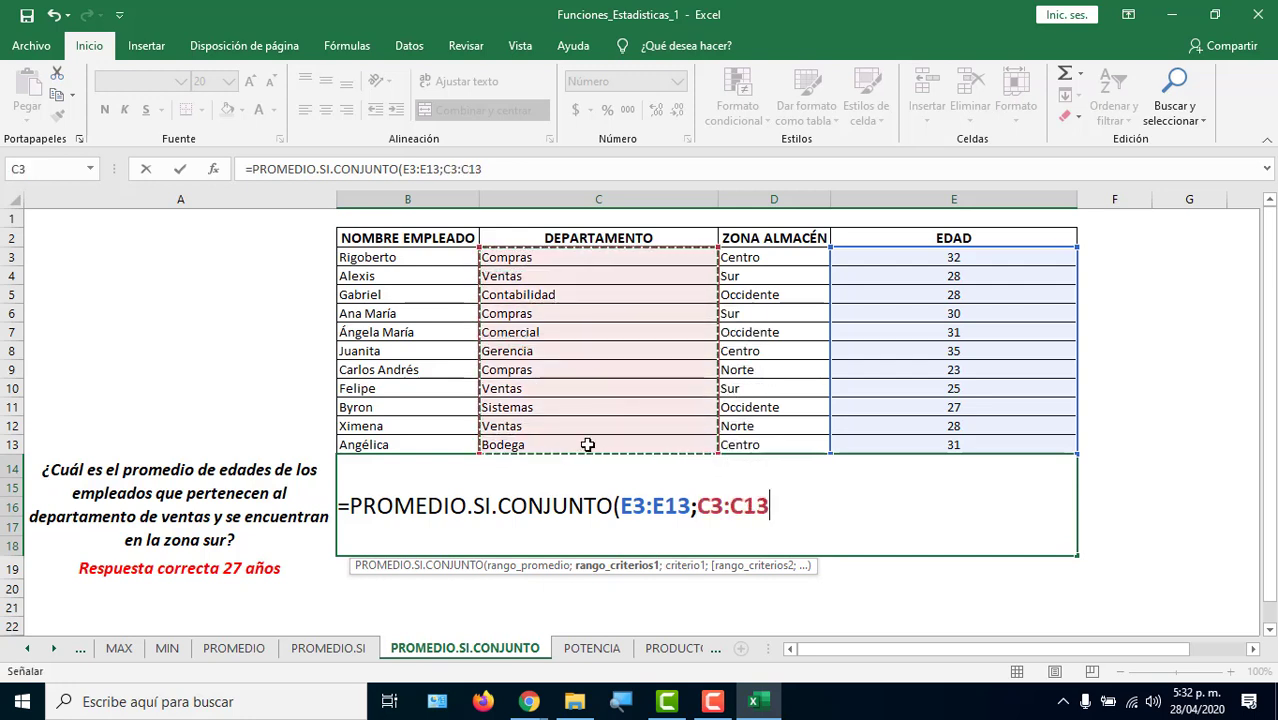
pyautogui.write(';')
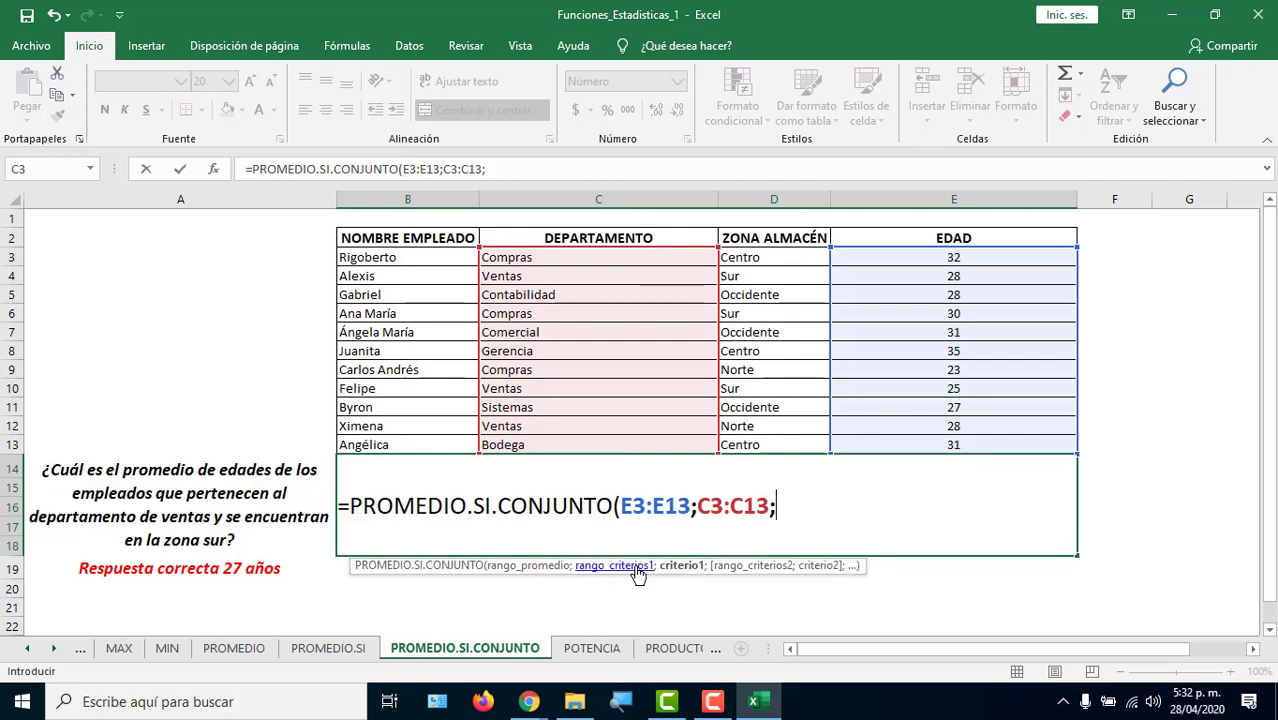
pyautogui.write('"')
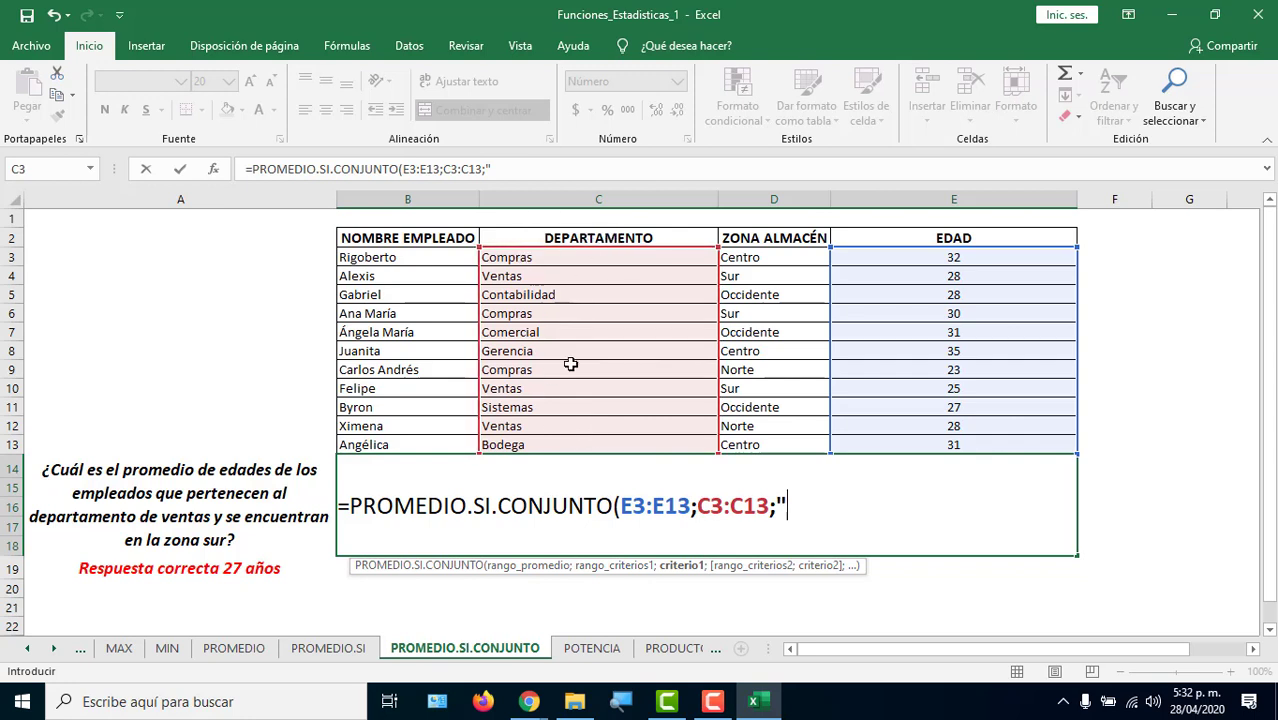
pyautogui.write('ventas')
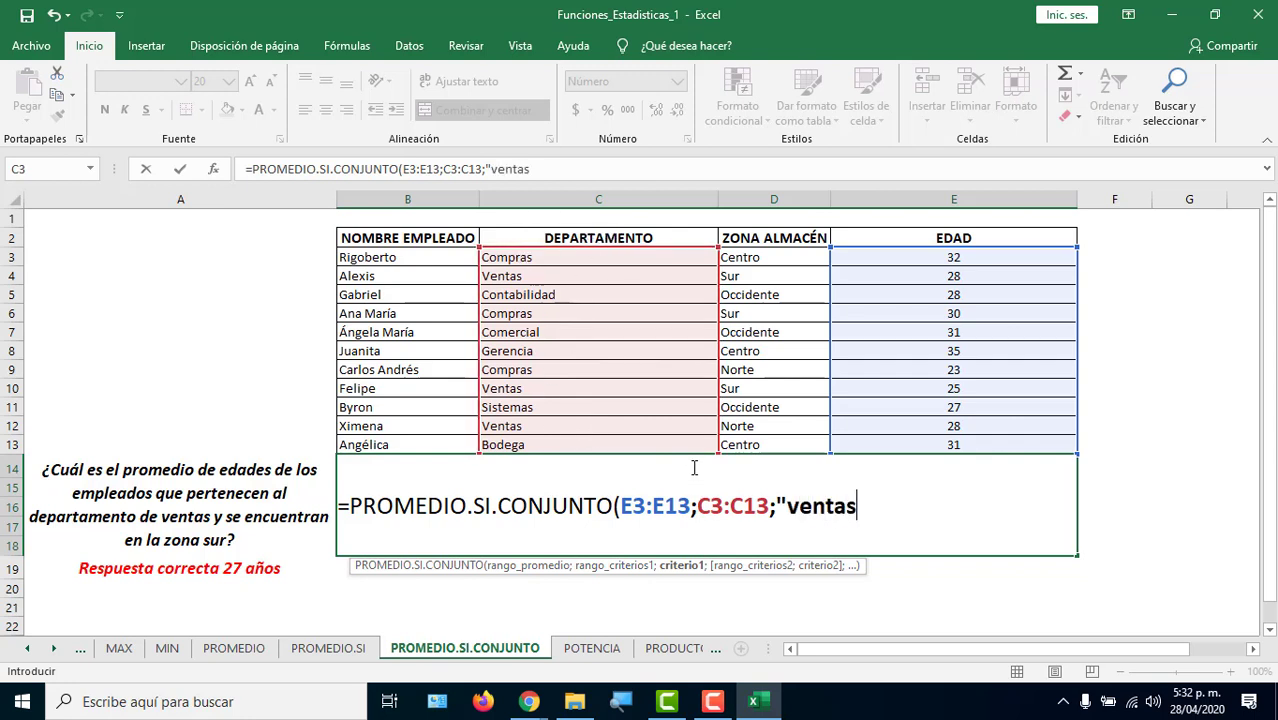
pyautogui.write('";')
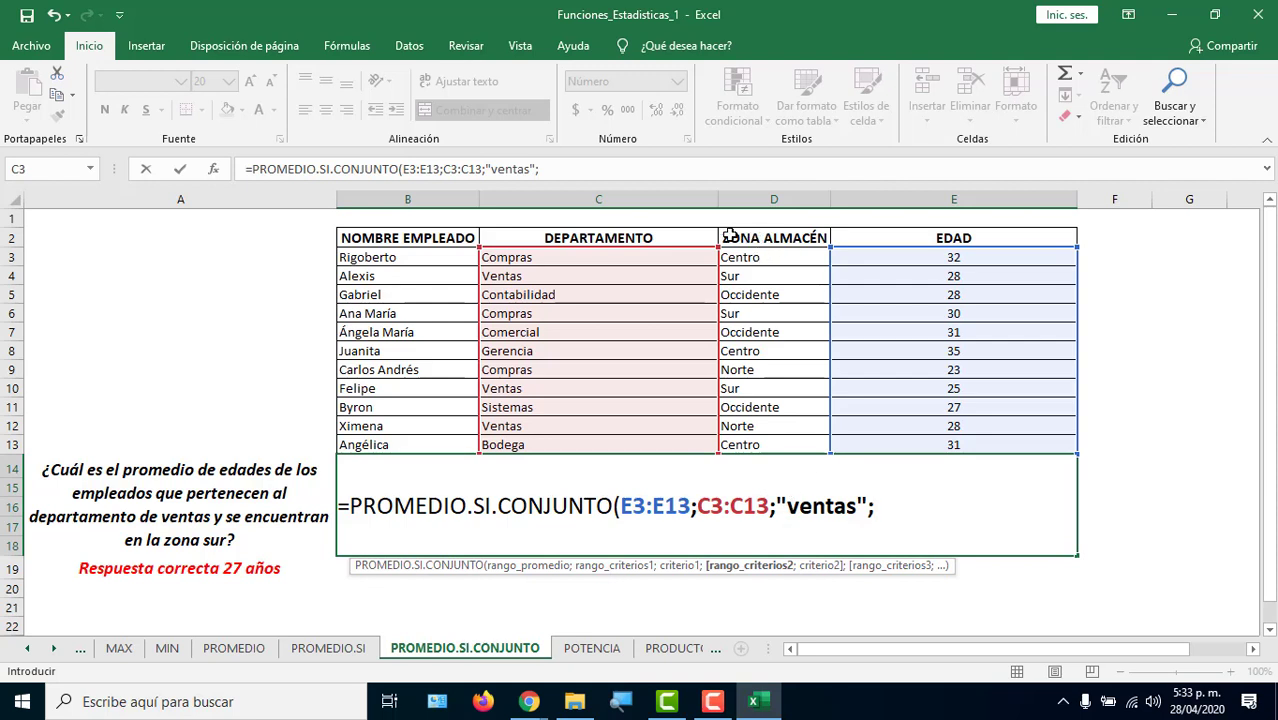
# Add the second criteria pair, zone range D3:D13 with the criterion "sur", and close the parenthesis.
pyautogui.moveTo(758, 256); pyautogui.dragTo(827, 446)
pyautogui.write(';')
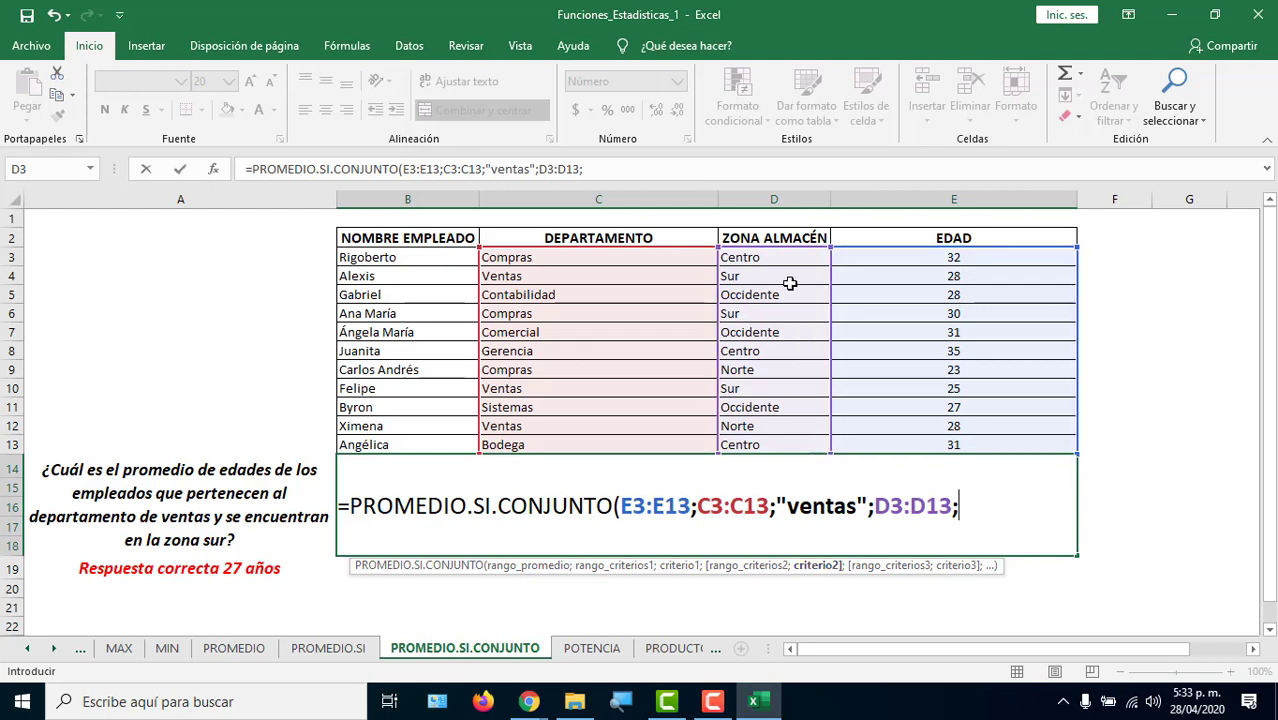
pyautogui.write('"sur')
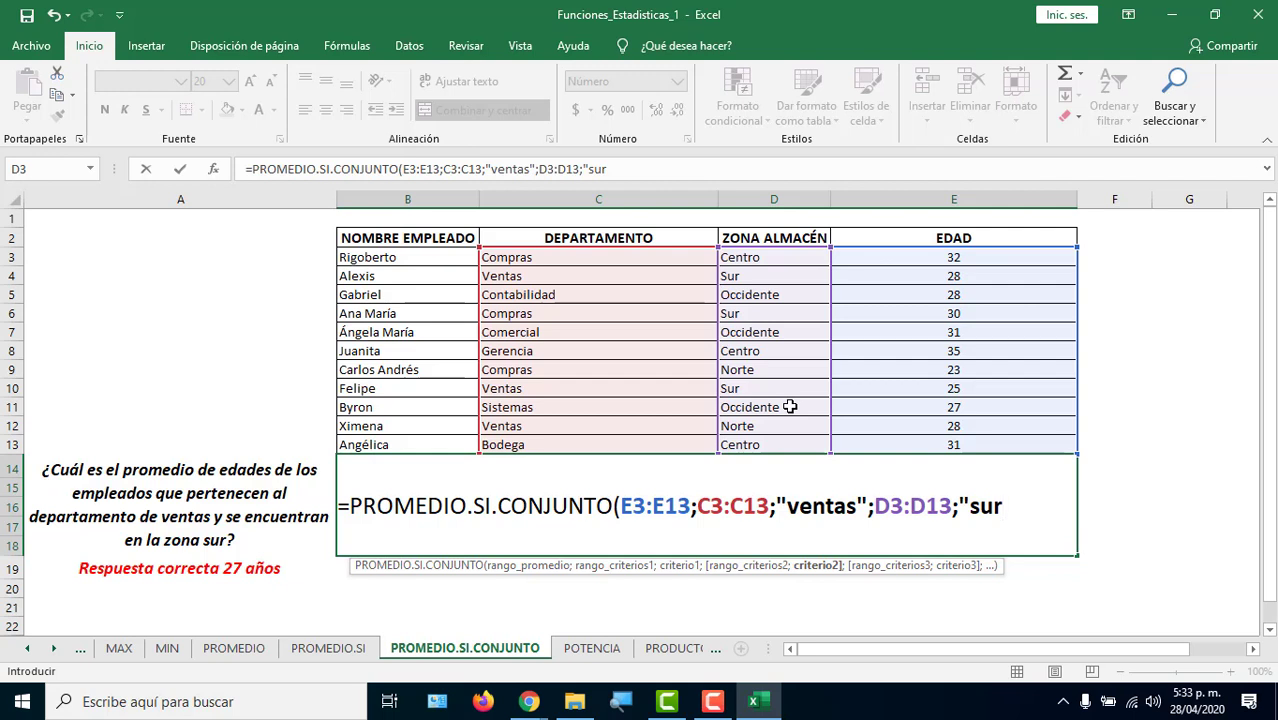
pyautogui.write('")')
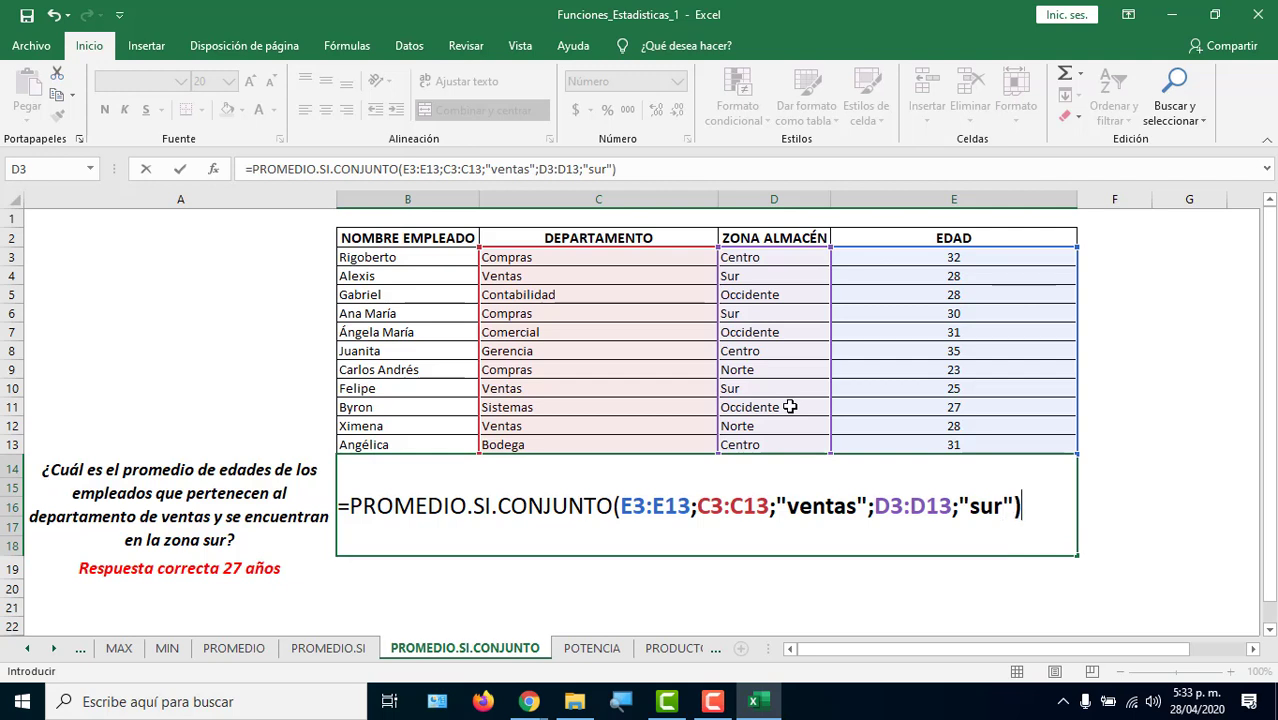
# Replace the closing parenthesis with a series of extra semicolons to view the function's further optional criteria pairs.
pyautogui.press('BackSpace')
pyautogui.write(';;;;;;')
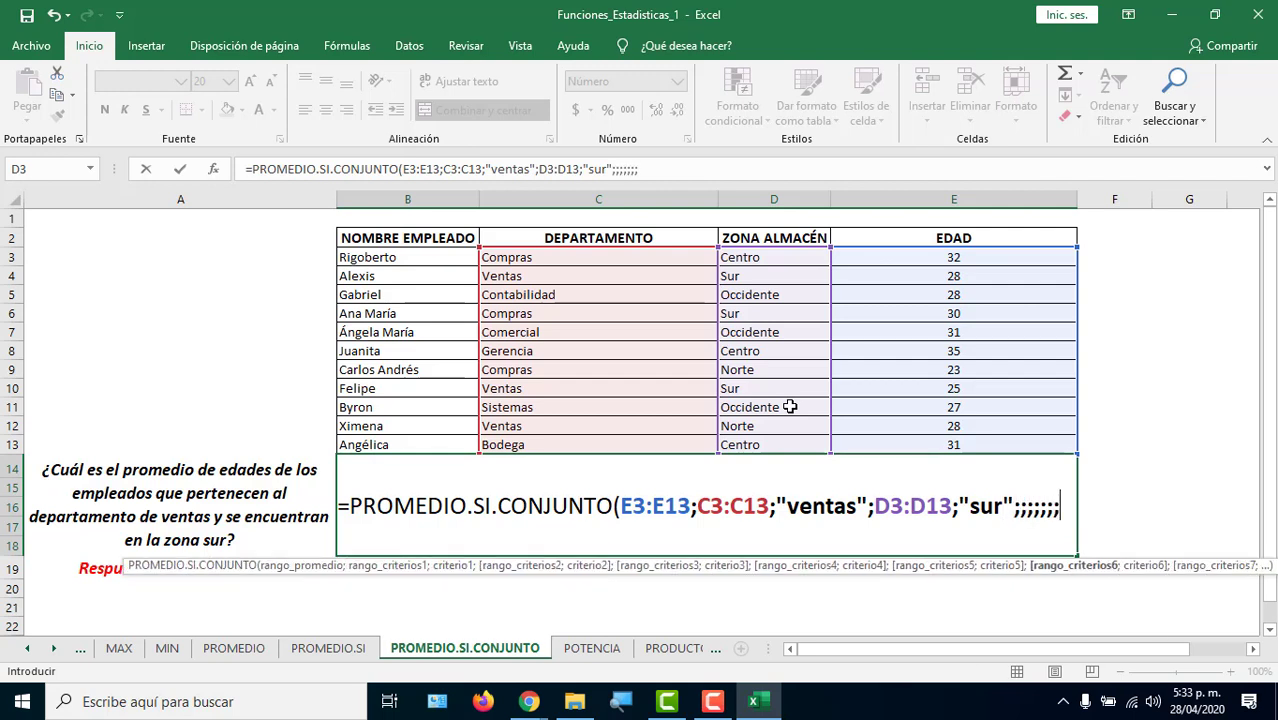
pyautogui.write(';;;;;;;;;')
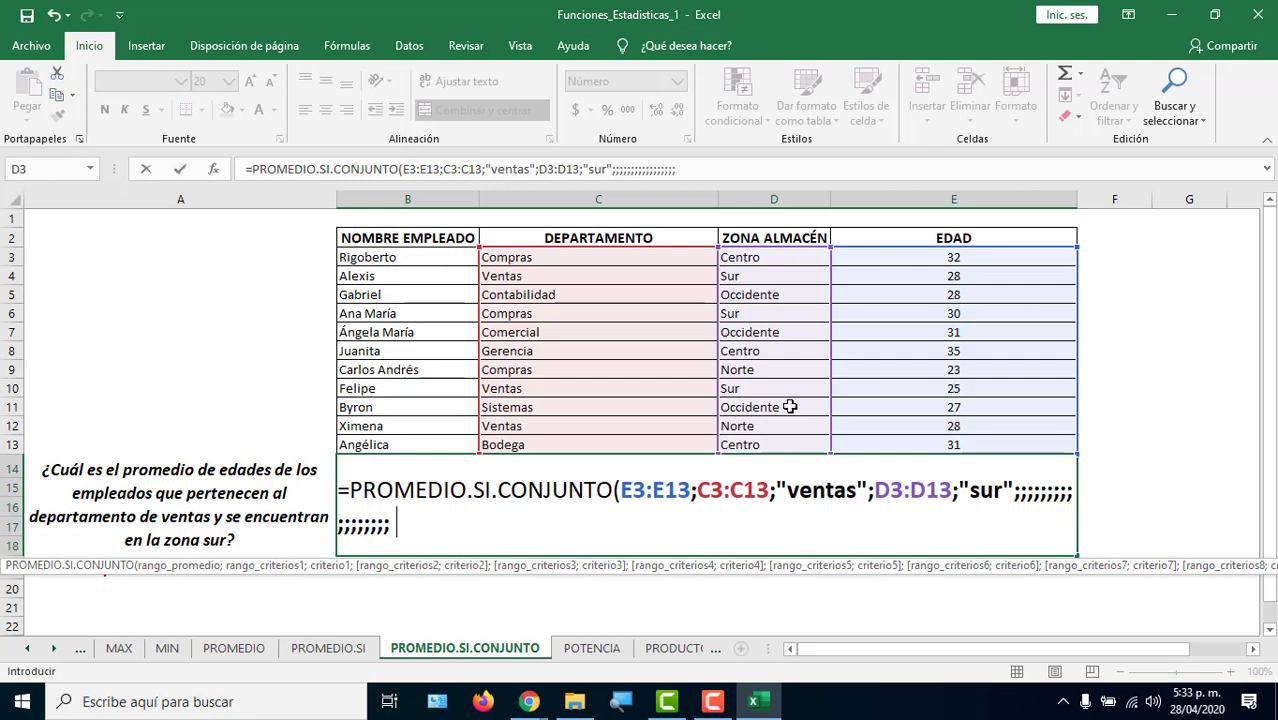
pyautogui.write(';;;;;;;;')
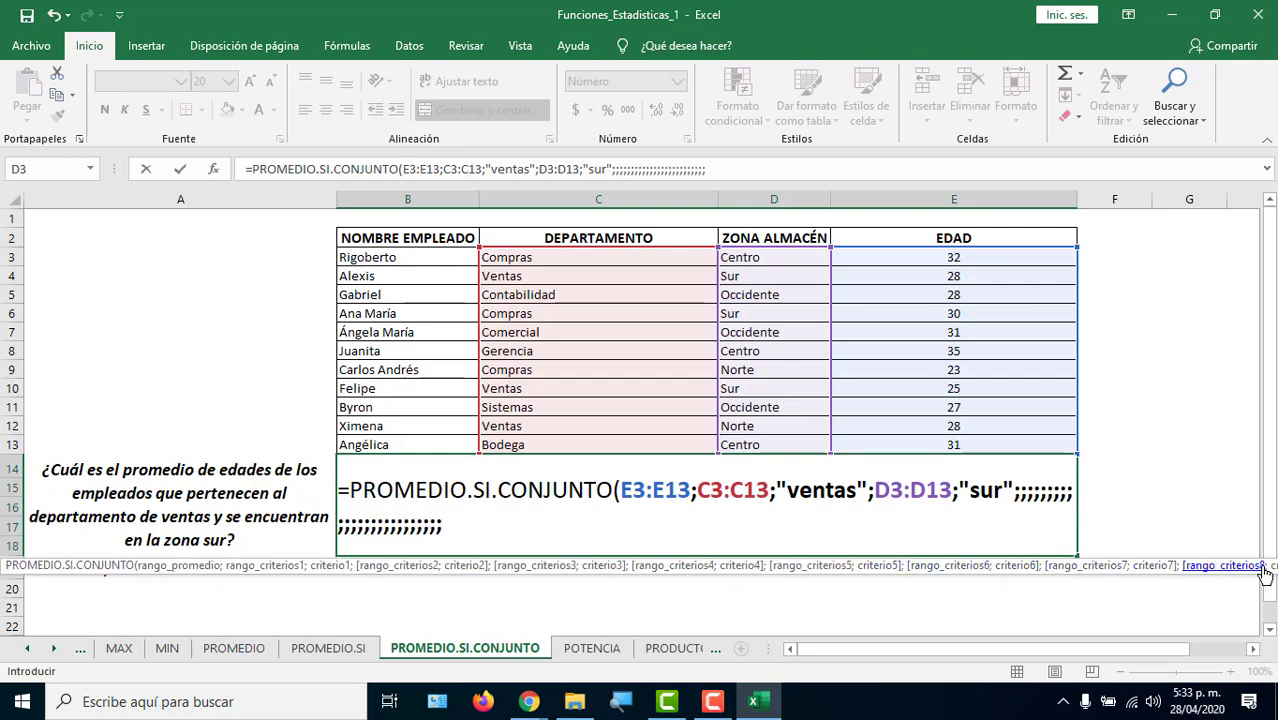
# Remove all the extra semicolons after "sur" from the formula.
pyautogui.press('BackSpace')
pyautogui.press('BackSpace')
pyautogui.press('BackSpace')
pyautogui.press('BackSpace')
pyautogui.press('BackSpace')
pyautogui.press('BackSpace')
pyautogui.press('BackSpace')
pyautogui.press('BackSpace')
pyautogui.press('BackSpace')
pyautogui.press('BackSpace')
pyautogui.press('BackSpace')
pyautogui.press('BackSpace')
pyautogui.press('BackSpace')
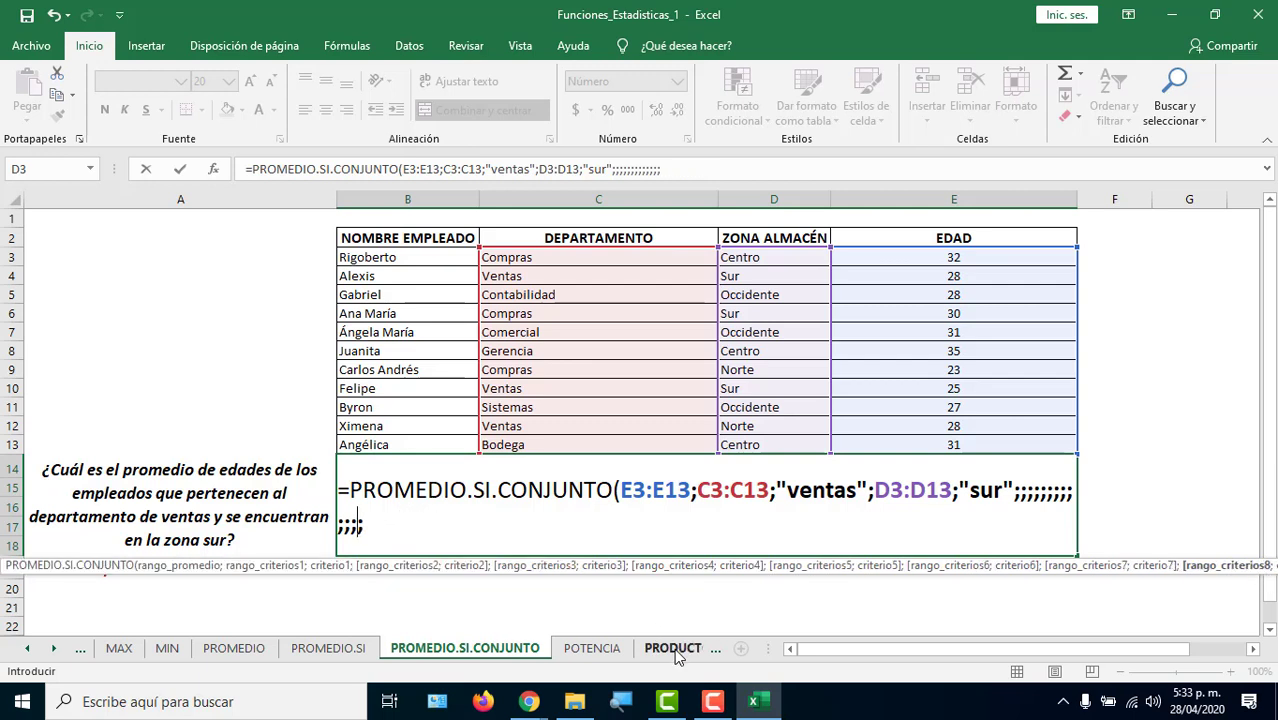
pyautogui.press('BackSpace')
pyautogui.press('BackSpace')
pyautogui.press('BackSpace')
pyautogui.press('BackSpace')
pyautogui.press('BackSpace')
pyautogui.press('BackSpace')
pyautogui.press('BackSpace')
pyautogui.press('BackSpace')
pyautogui.press('BackSpace')
pyautogui.press('BackSpace')
pyautogui.press('BackSpace')
pyautogui.press('BackSpace')
pyautogui.press('BackSpace')
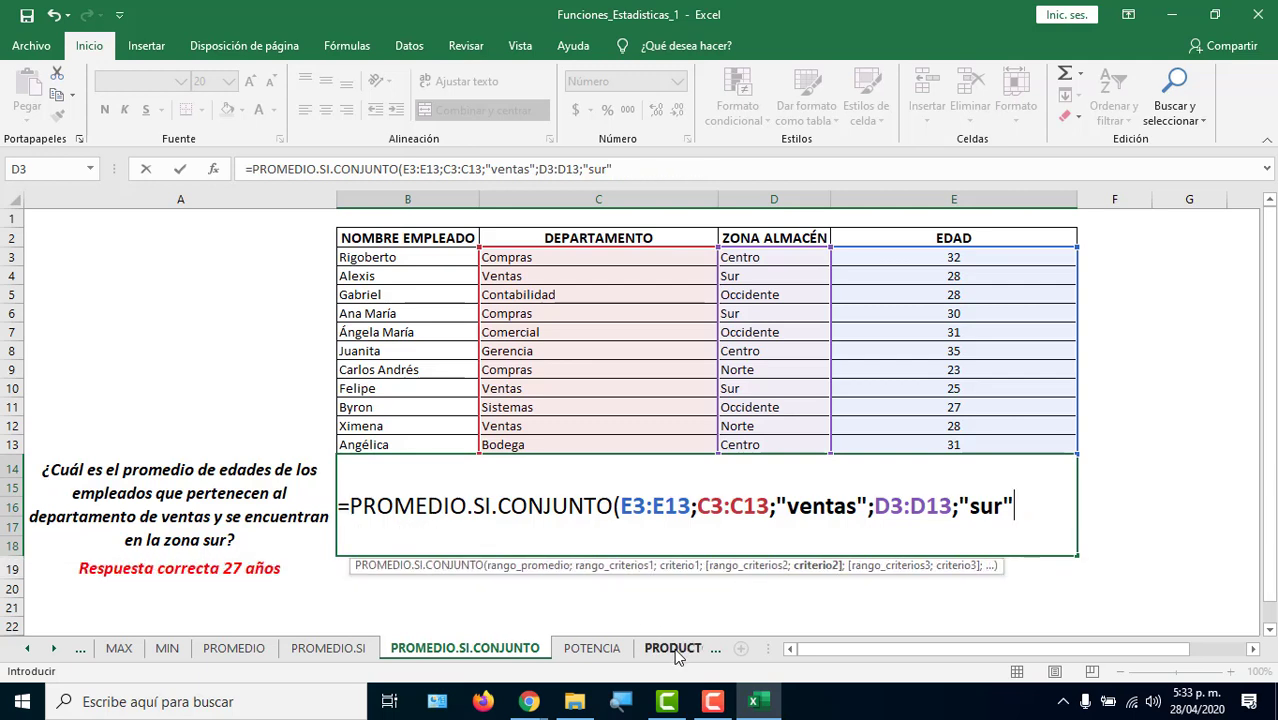
# Close the formula's parenthesis, enter it in B14 and reselect the answer cell.
pyautogui.write(')')
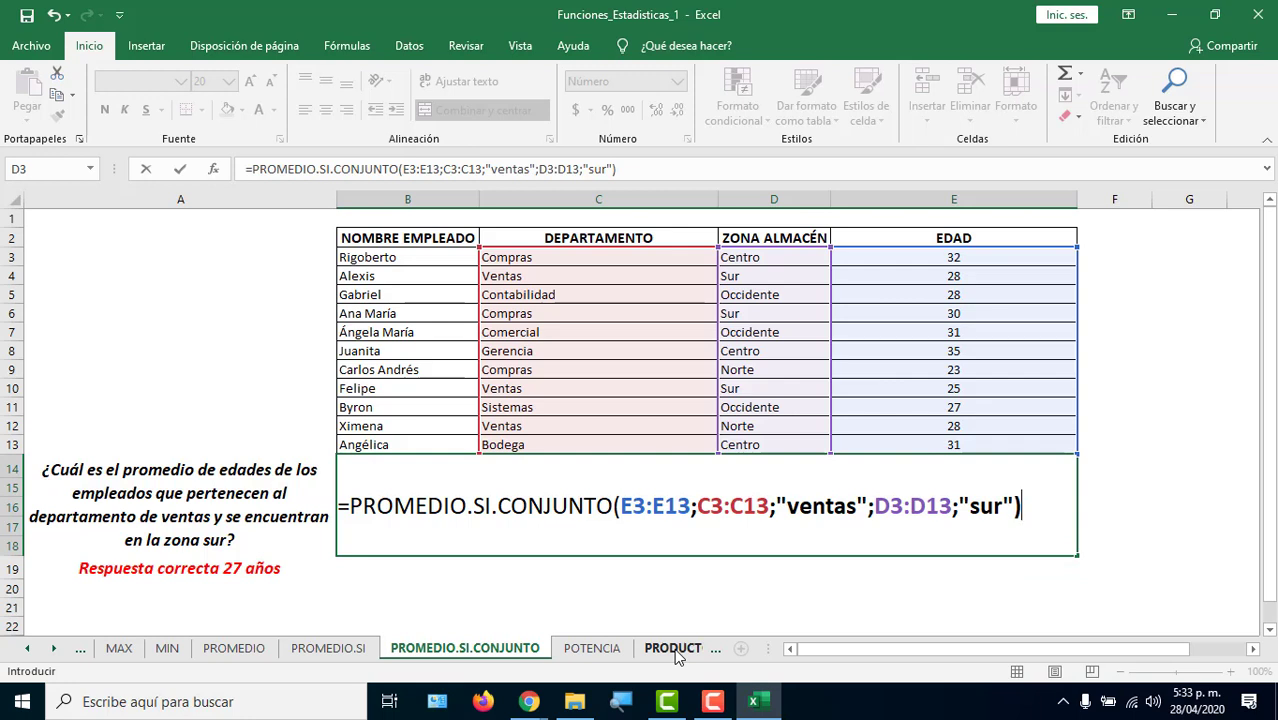
pyautogui.press('Return')
pyautogui.press('Up')
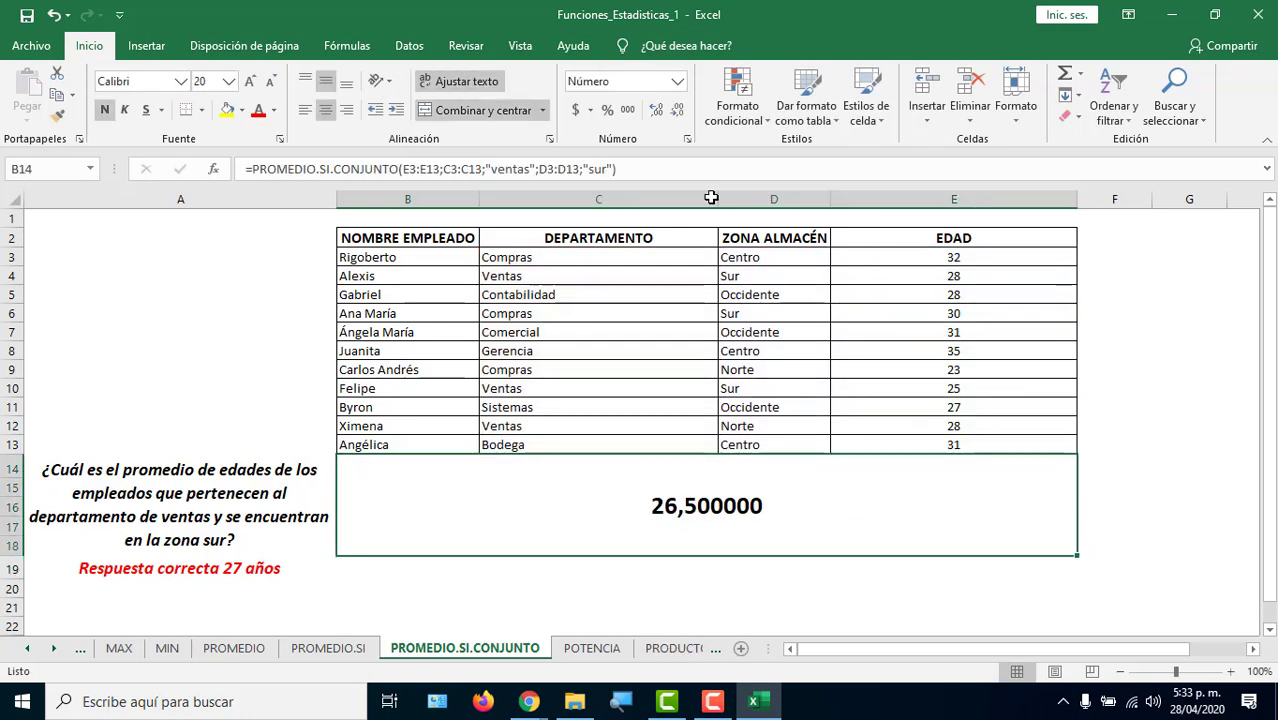
# Reduce the average in B14 to zero decimal places.
pyautogui.click(677, 112)
pyautogui.click(677, 112)
pyautogui.click(677, 112)
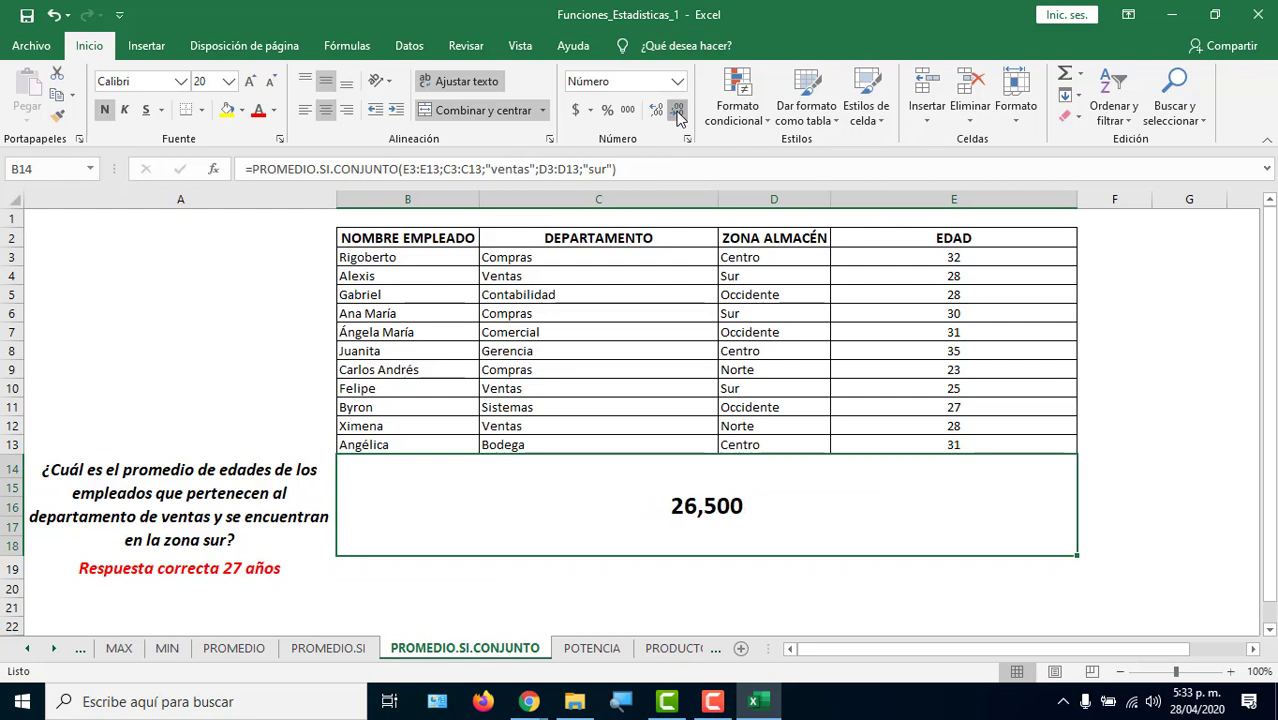
pyautogui.click(677, 113)
pyautogui.click(677, 113)
pyautogui.click(677, 113)
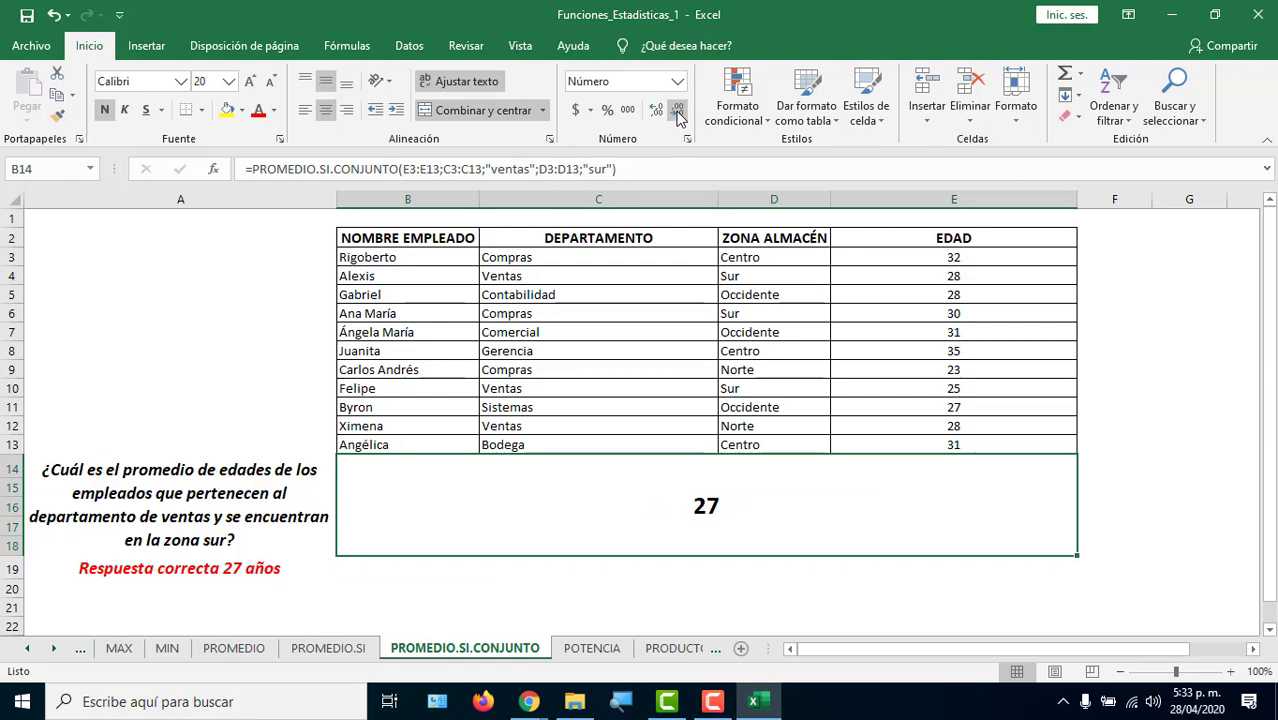
# Reorder the criteria in B14's formula so D3:D13;"sur" comes before C3:C13;"ventas", remove the duplicate semicolon and enter it.
pyautogui.doubleClick(564, 510)
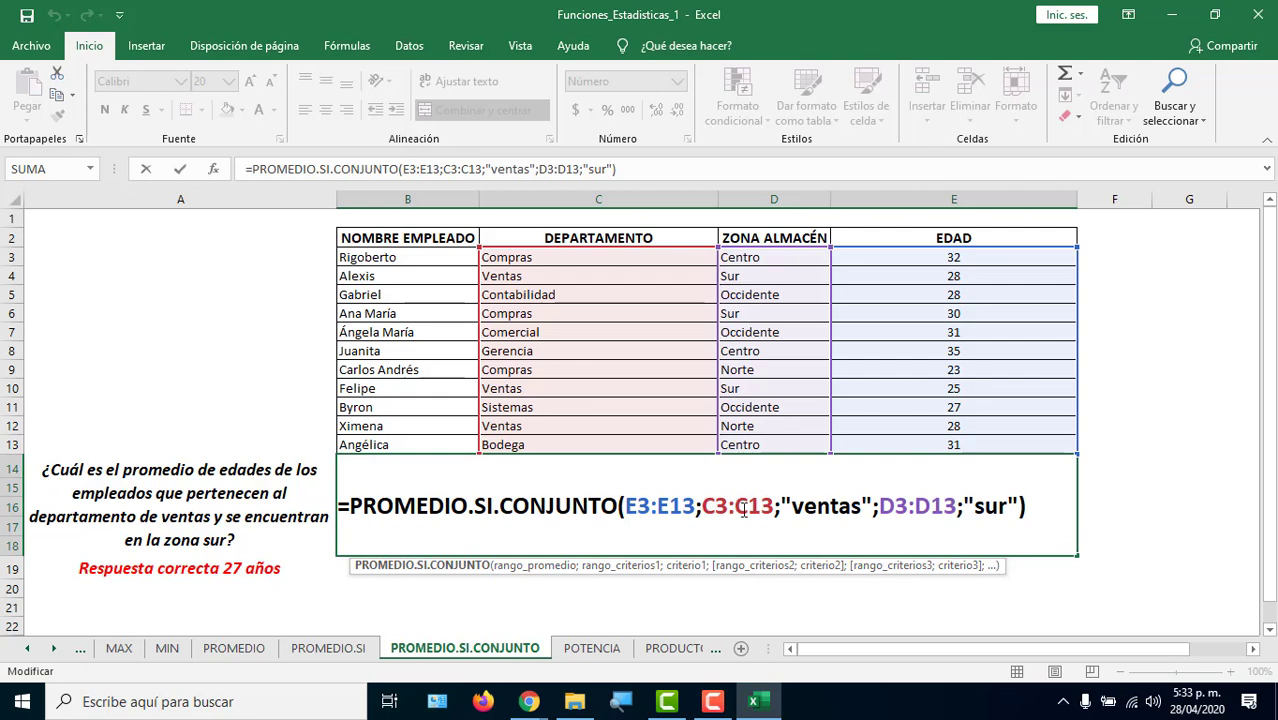
pyautogui.moveTo(701, 506); pyautogui.dragTo(873, 505)
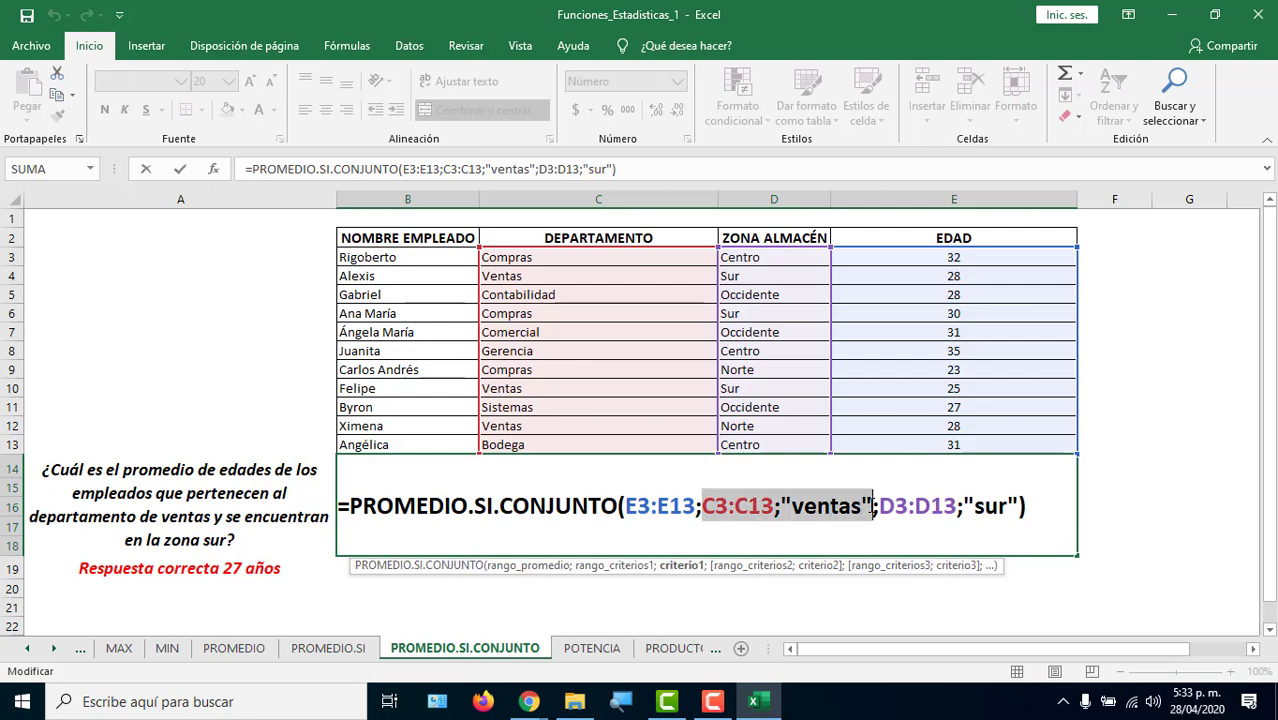
pyautogui.press('Delete')
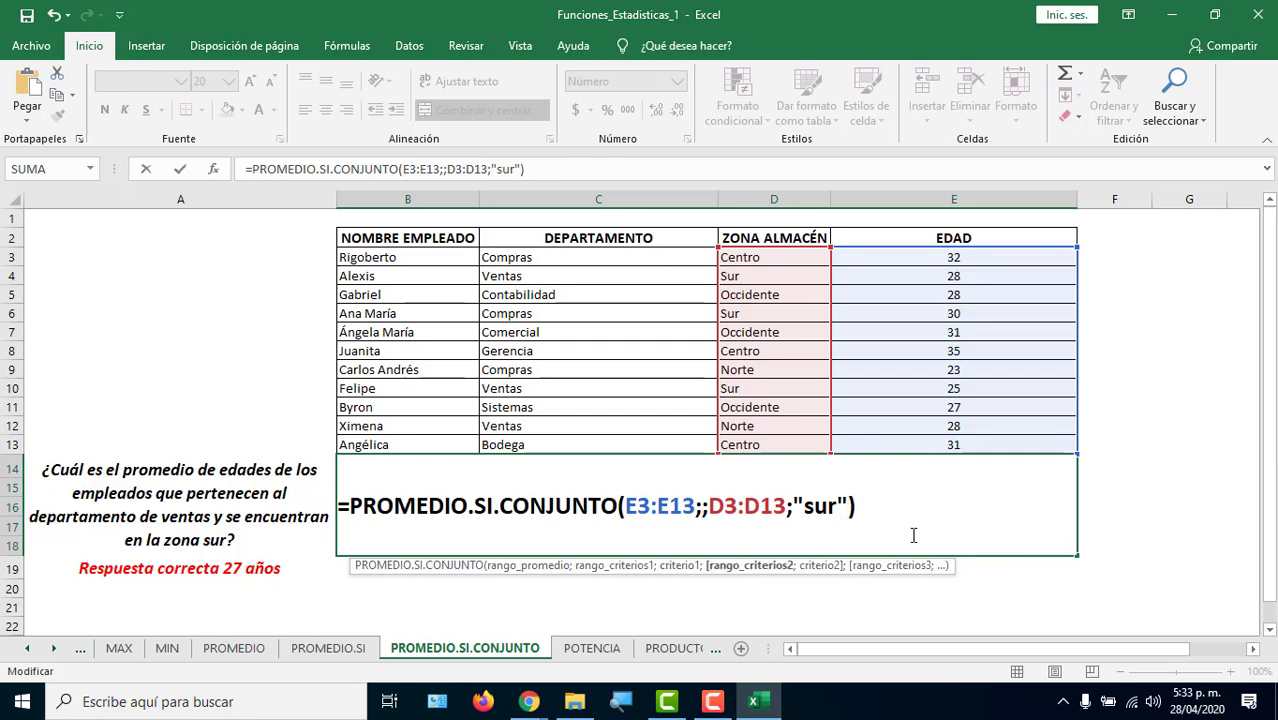
pyautogui.hotkey('ctrl', 'z')
pyautogui.hotkey('ctrl', 'z')
pyautogui.click(709, 506)
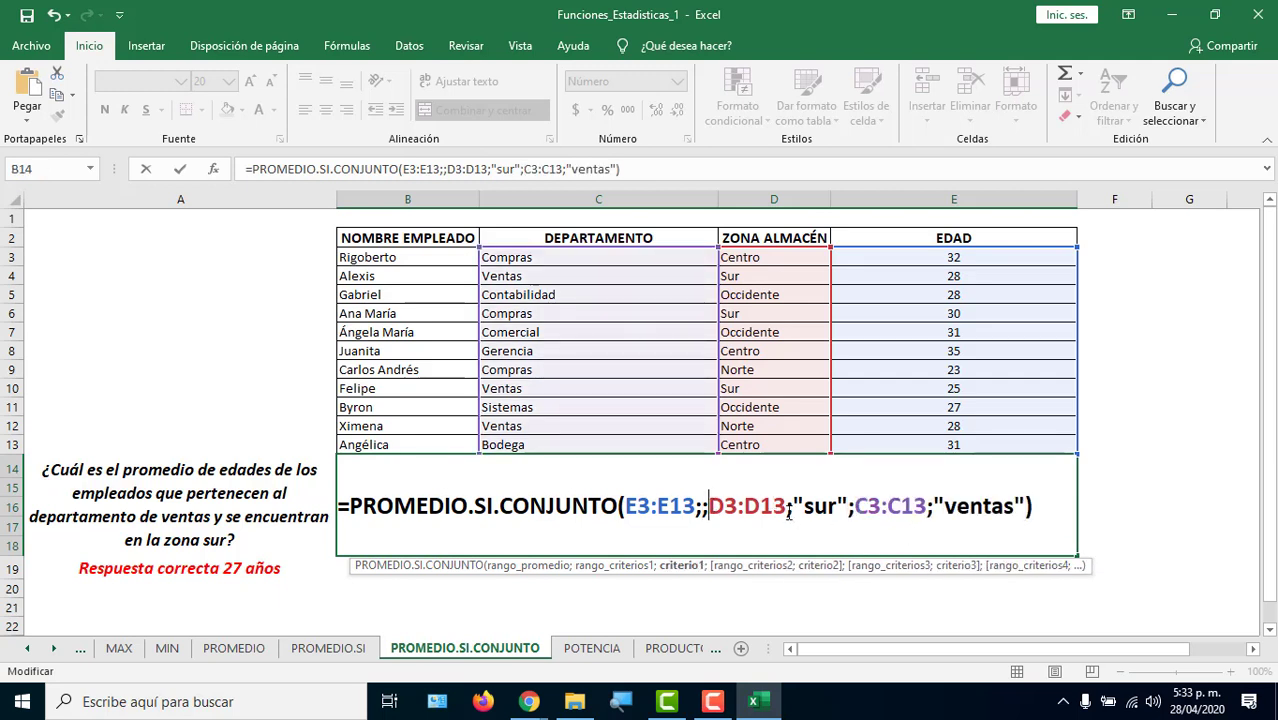
pyautogui.press('BackSpace')
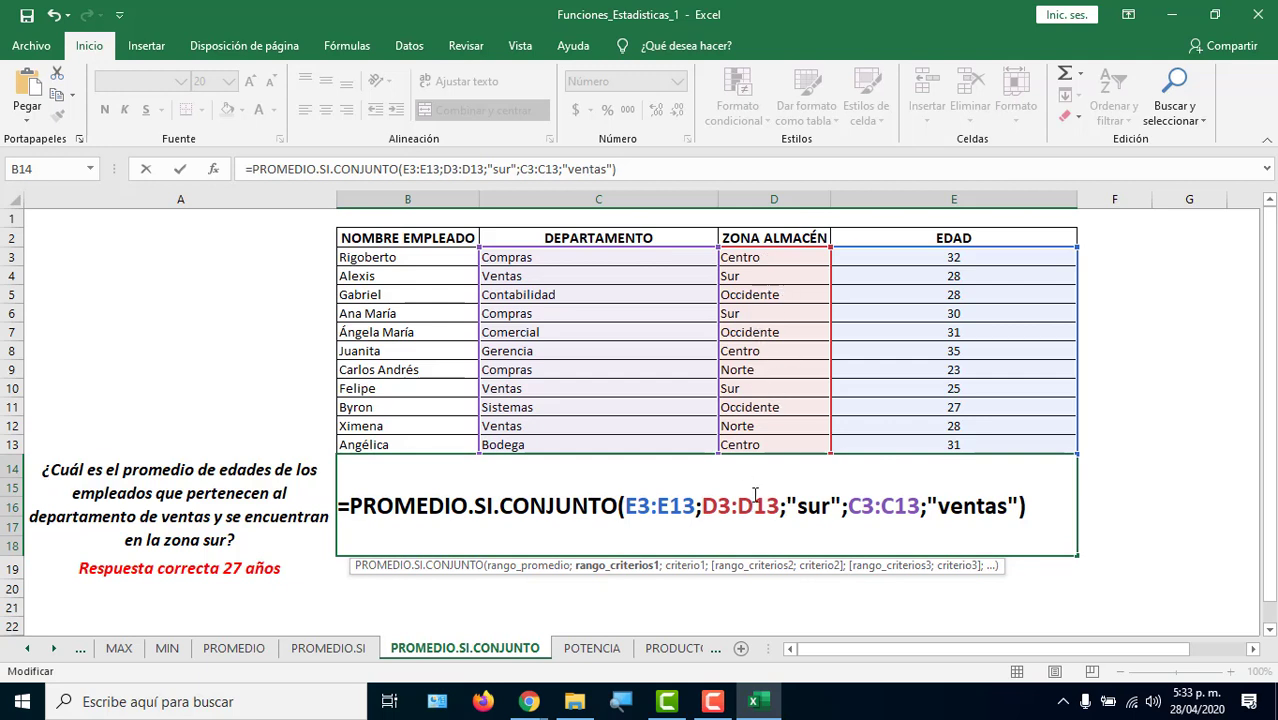
pyautogui.click(907, 506)
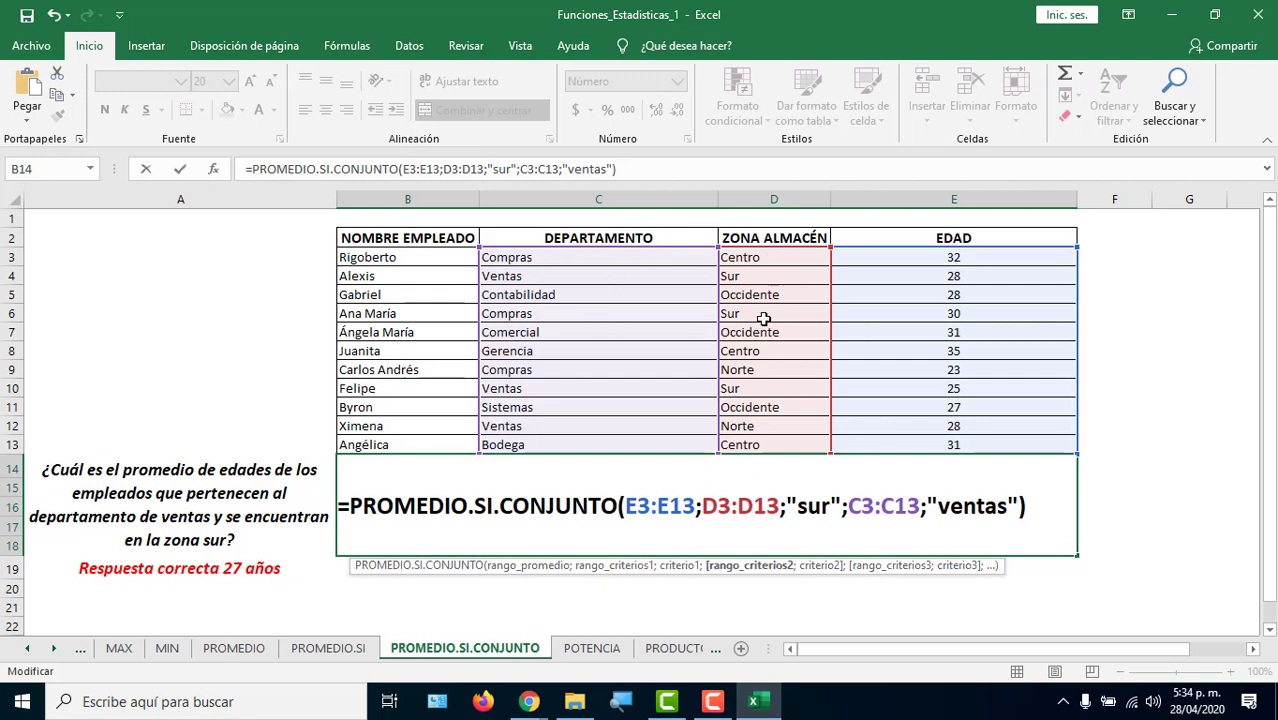
pyautogui.click(1048, 498)
pyautogui.press('Escape')
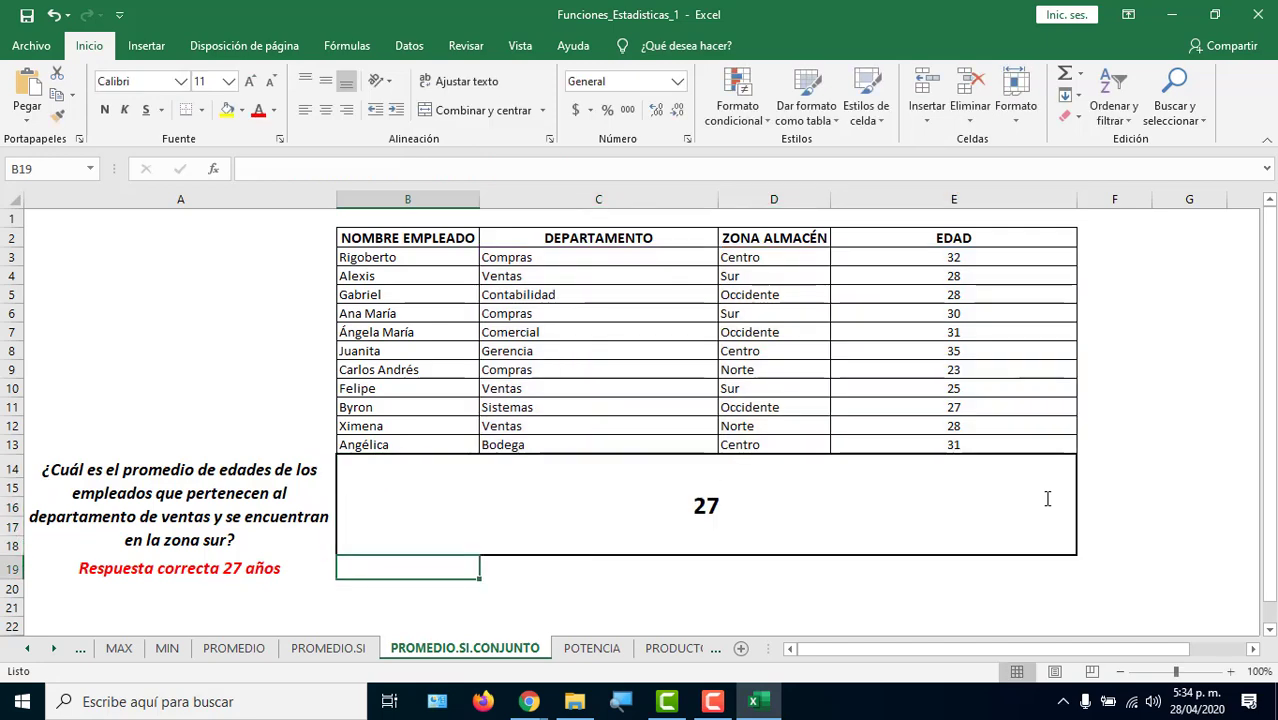
# Reopen the formula in B14 to review its criteria order and leave it as is.
pyautogui.doubleClick(812, 506)
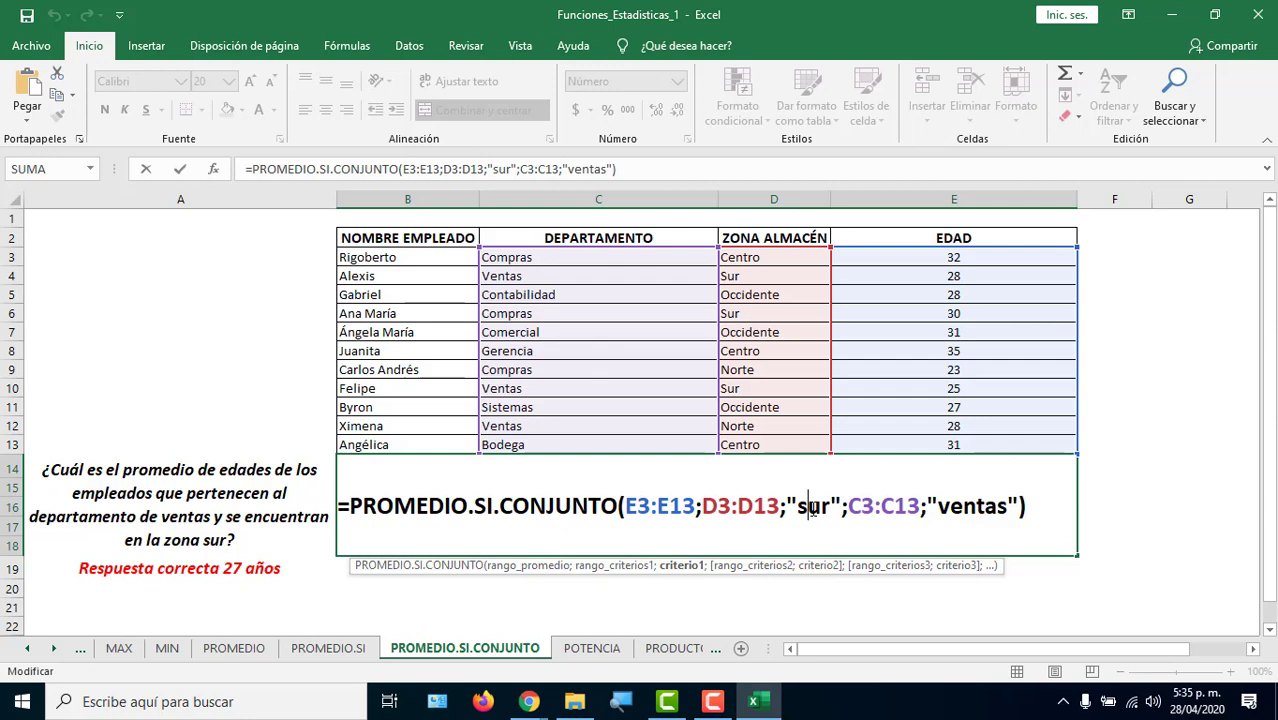
pyautogui.press('Return')
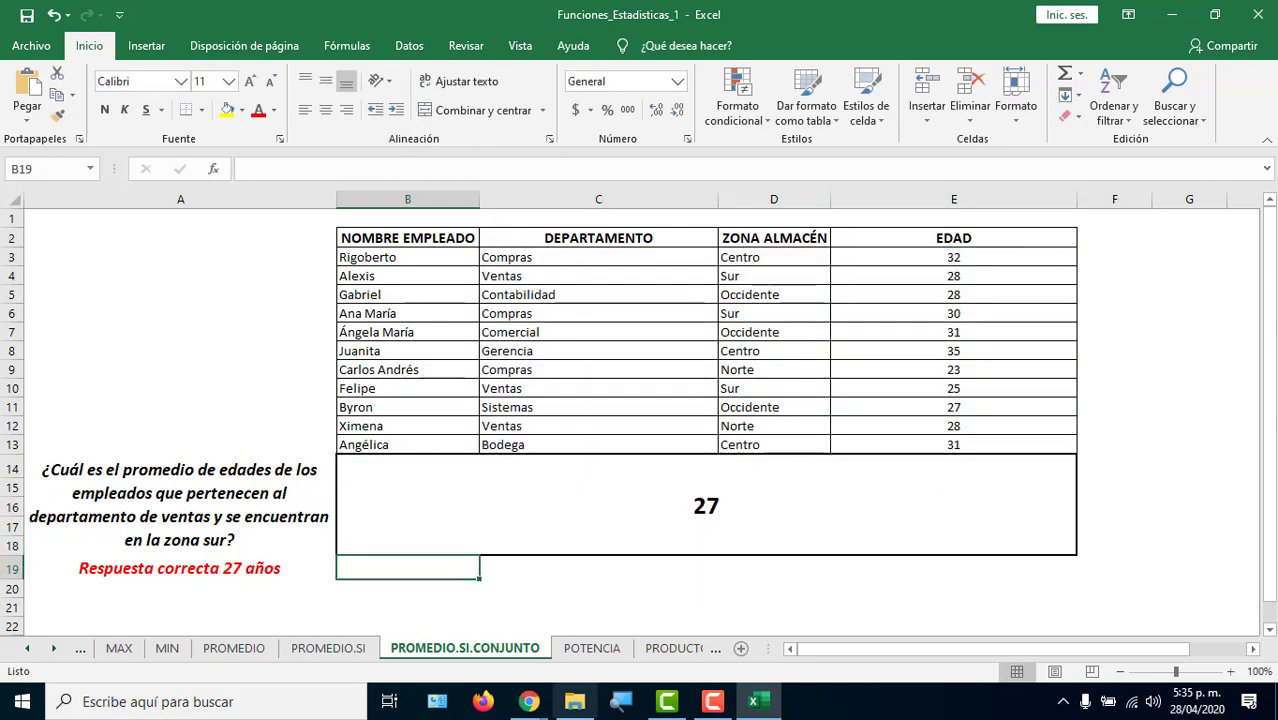
pyautogui.click(806, 605)
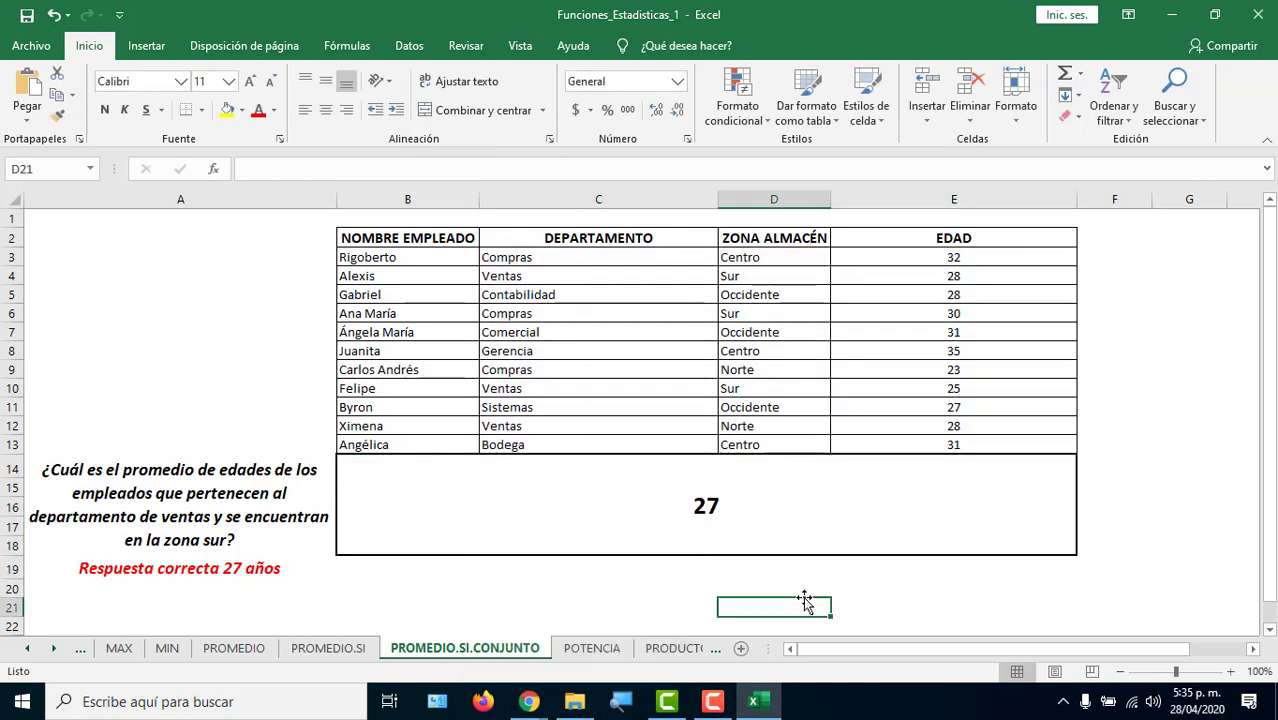
# Copy the formatting of the merged answer cell B14 to the cells directly below, starting at B19.
pyautogui.click(608, 590)
pyautogui.scroll(-1, 614, 590)
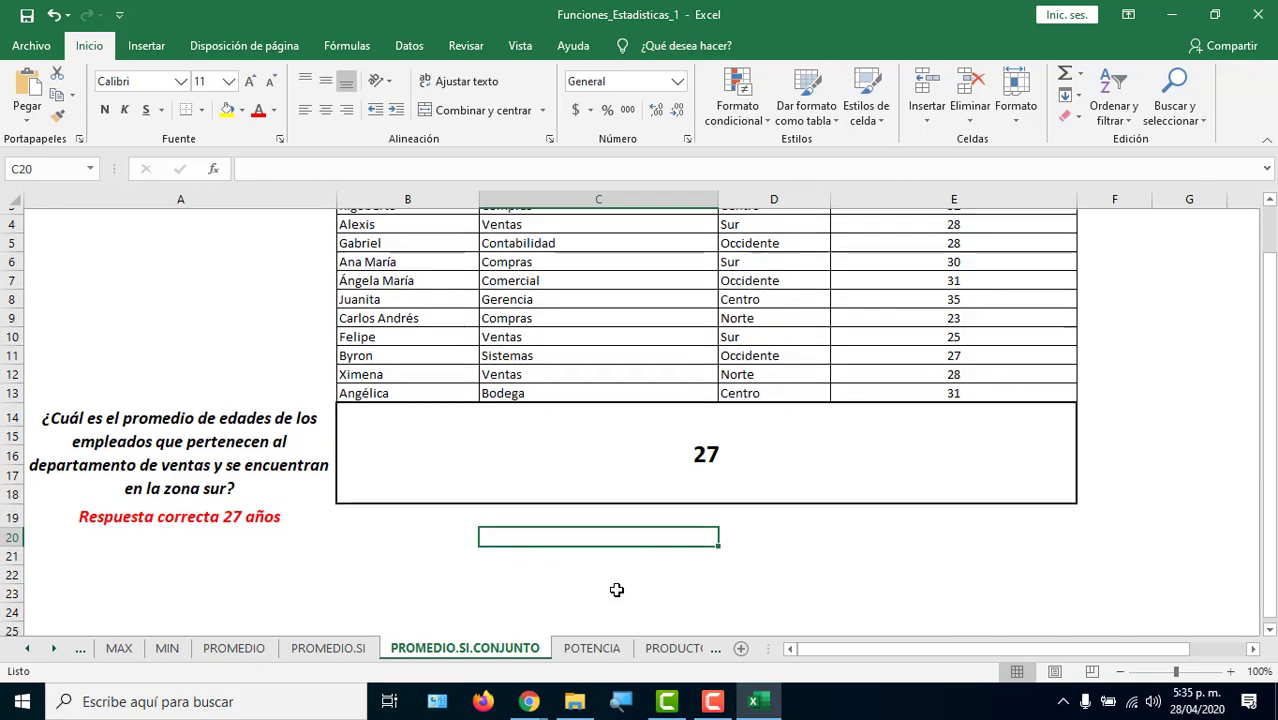
pyautogui.click(662, 474)
pyautogui.click(60, 117)
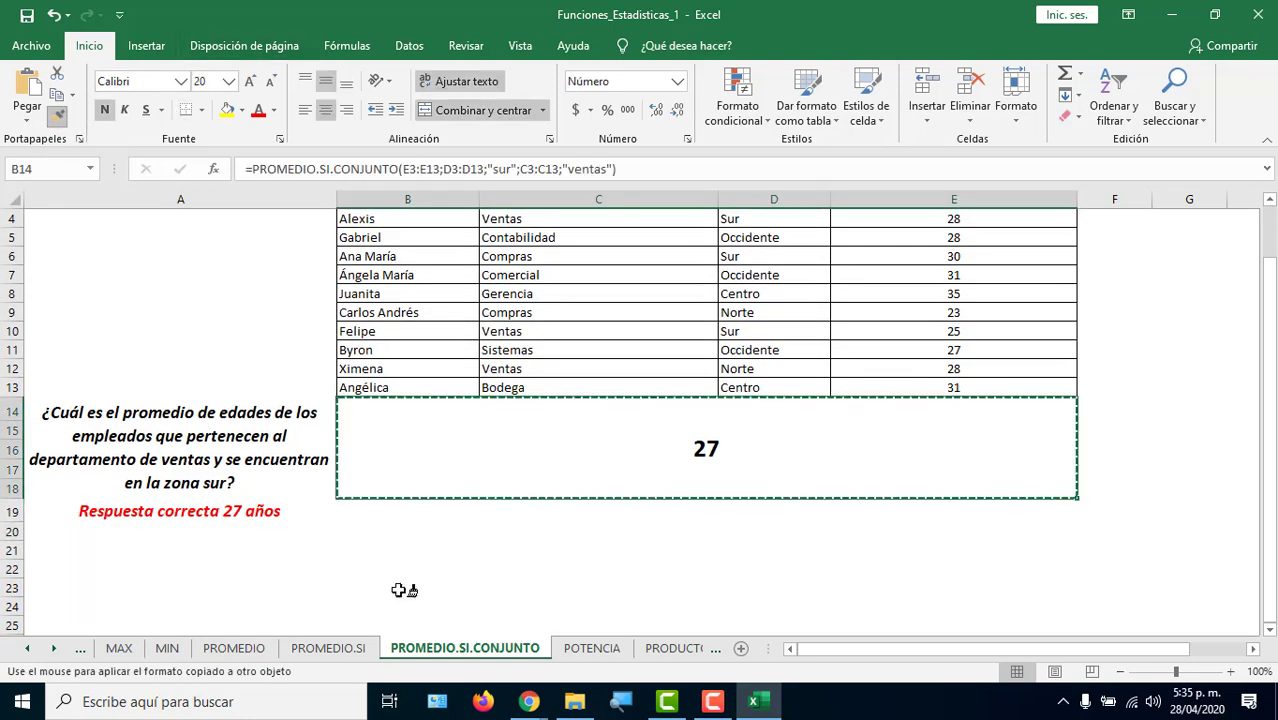
pyautogui.click(350, 517)
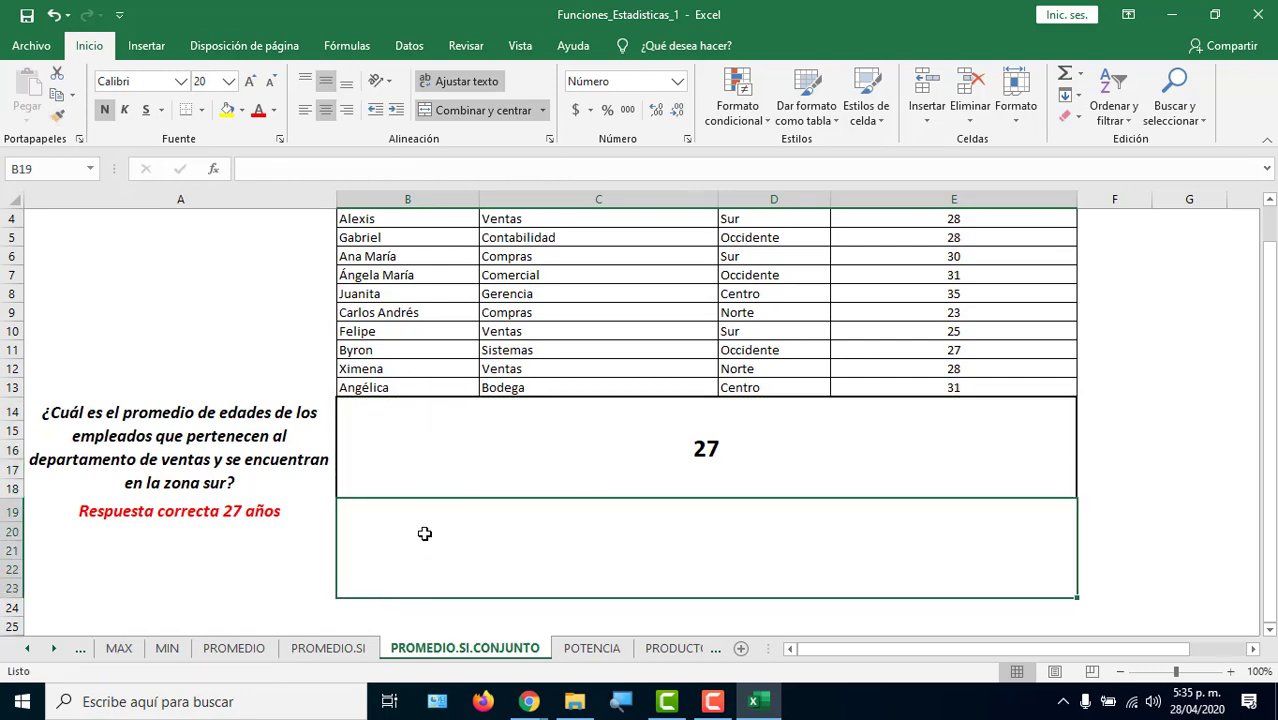
# Browse the function suggestions for "=ent" in B19 and discard the entry.
pyautogui.write('=')
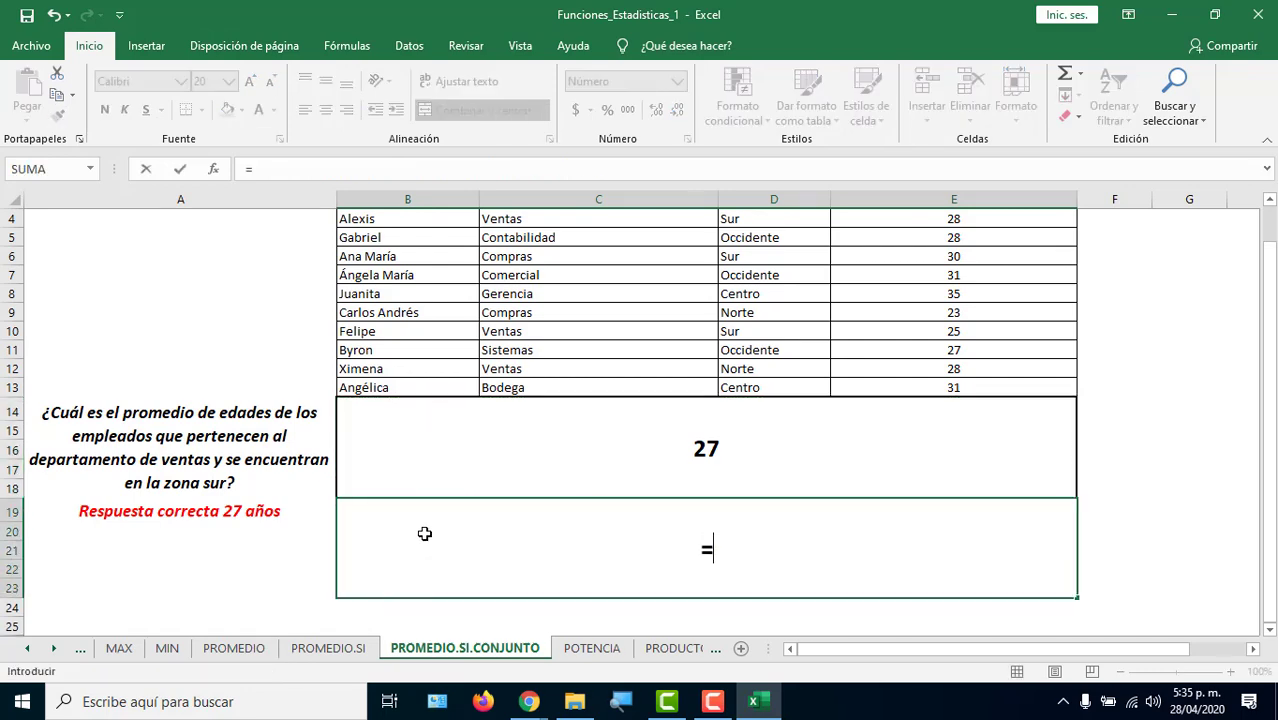
pyautogui.write('ent')
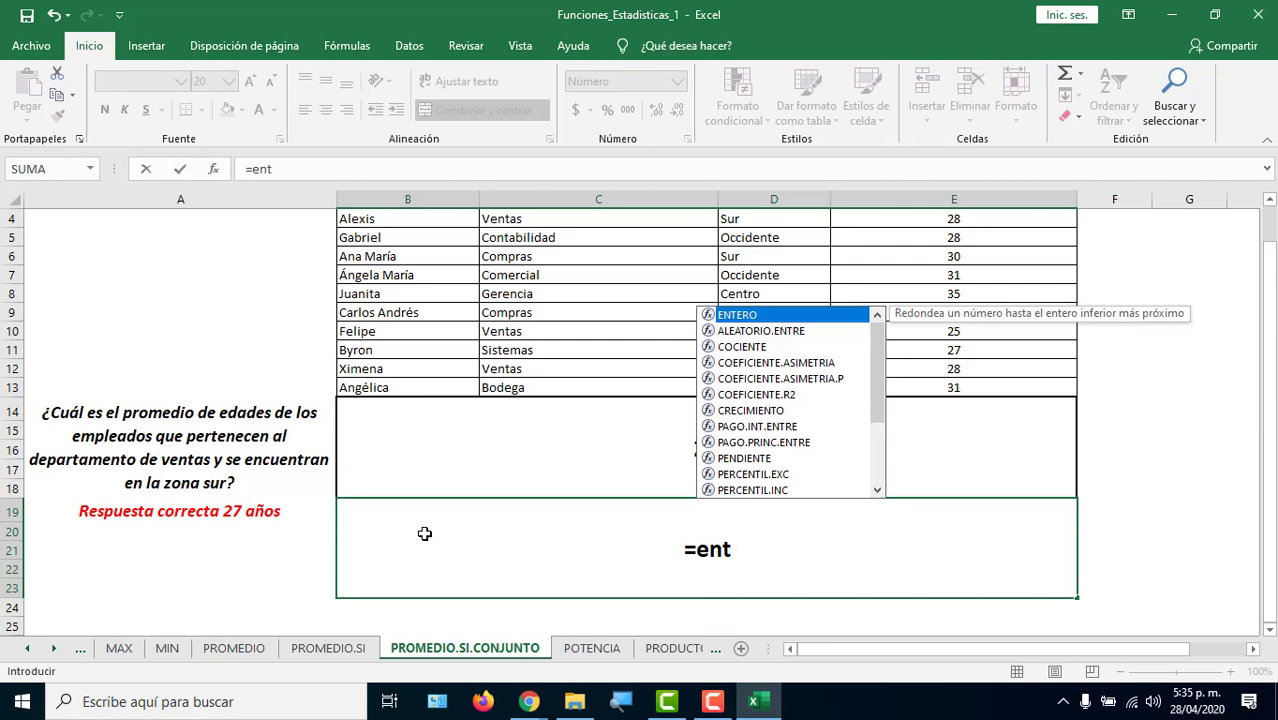
pyautogui.moveTo(874, 354)
pyautogui.mouseDown()
pyautogui.moveTo(880, 421)
pyautogui.moveTo(899, 351)
pyautogui.mouseUp()
pyautogui.moveTo(880, 372); pyautogui.dragTo(875, 432)
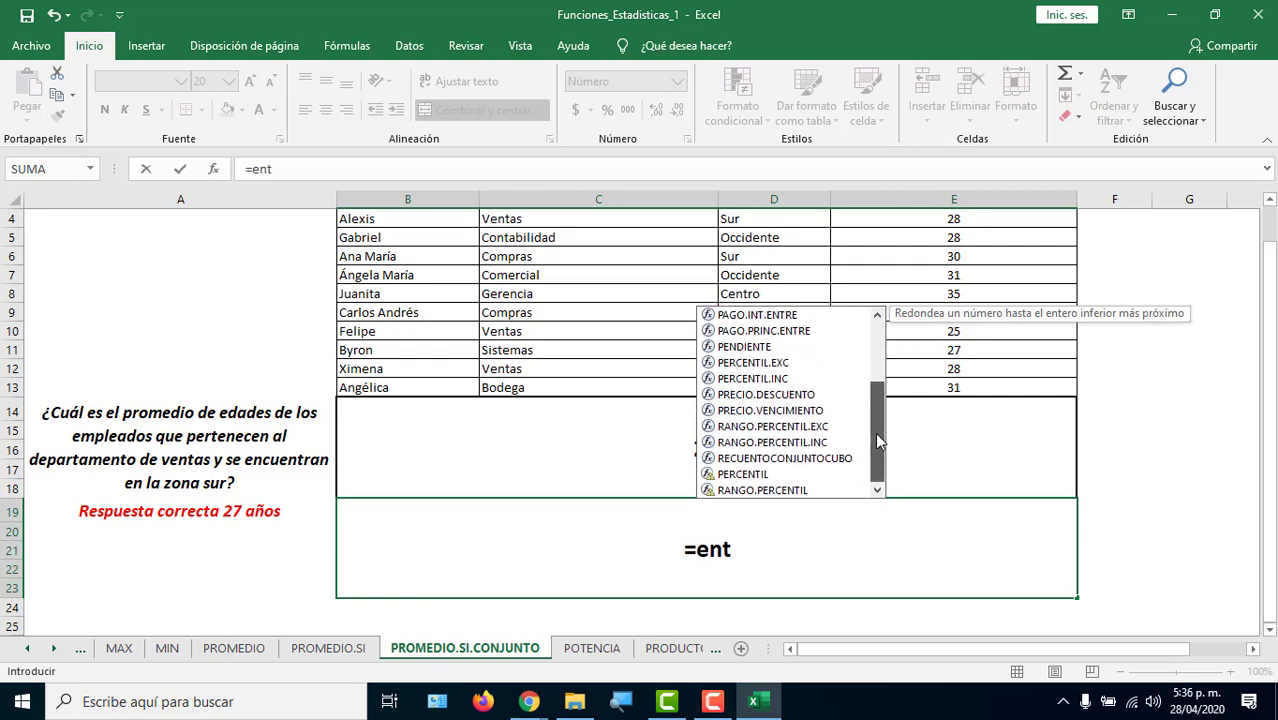
pyautogui.press('BackSpace')
pyautogui.press('BackSpace')
pyautogui.press('BackSpace')
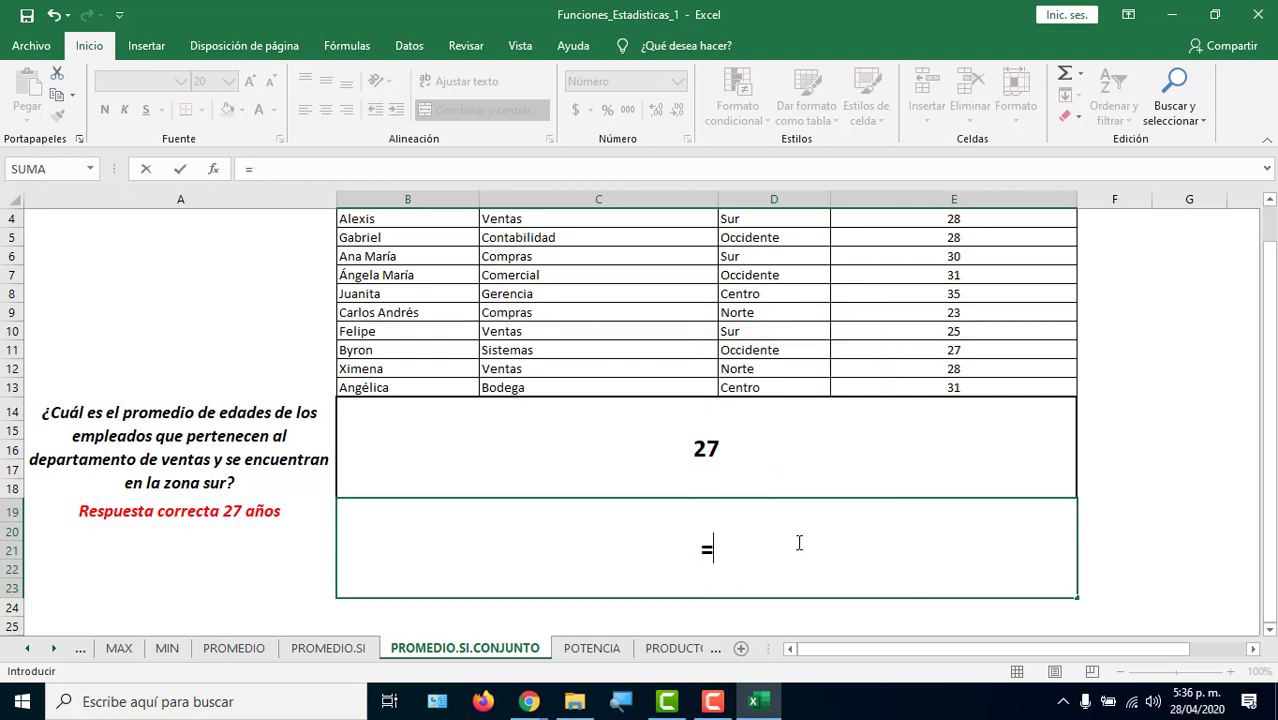
pyautogui.press('BackSpace')
pyautogui.press('Escape')
# Check the formula in B14 without editing it and show its average with two decimal places.
pyautogui.click(745, 445)
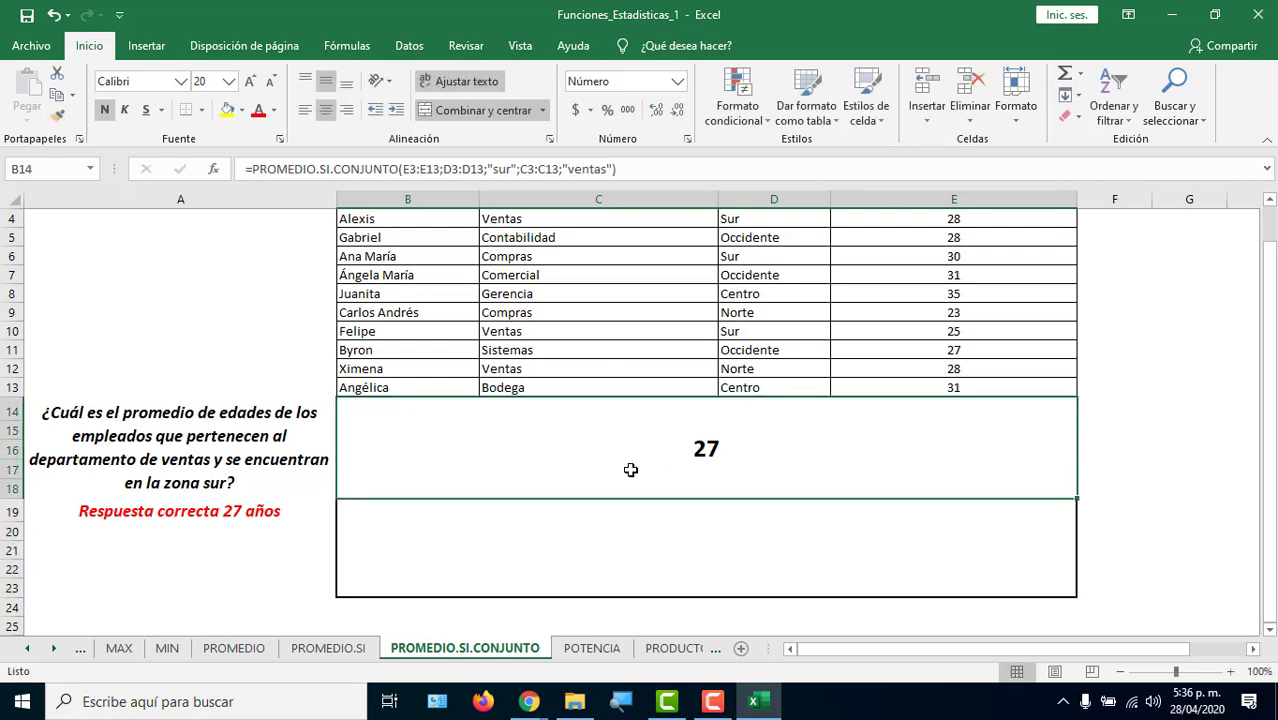
pyautogui.doubleClick(631, 470)
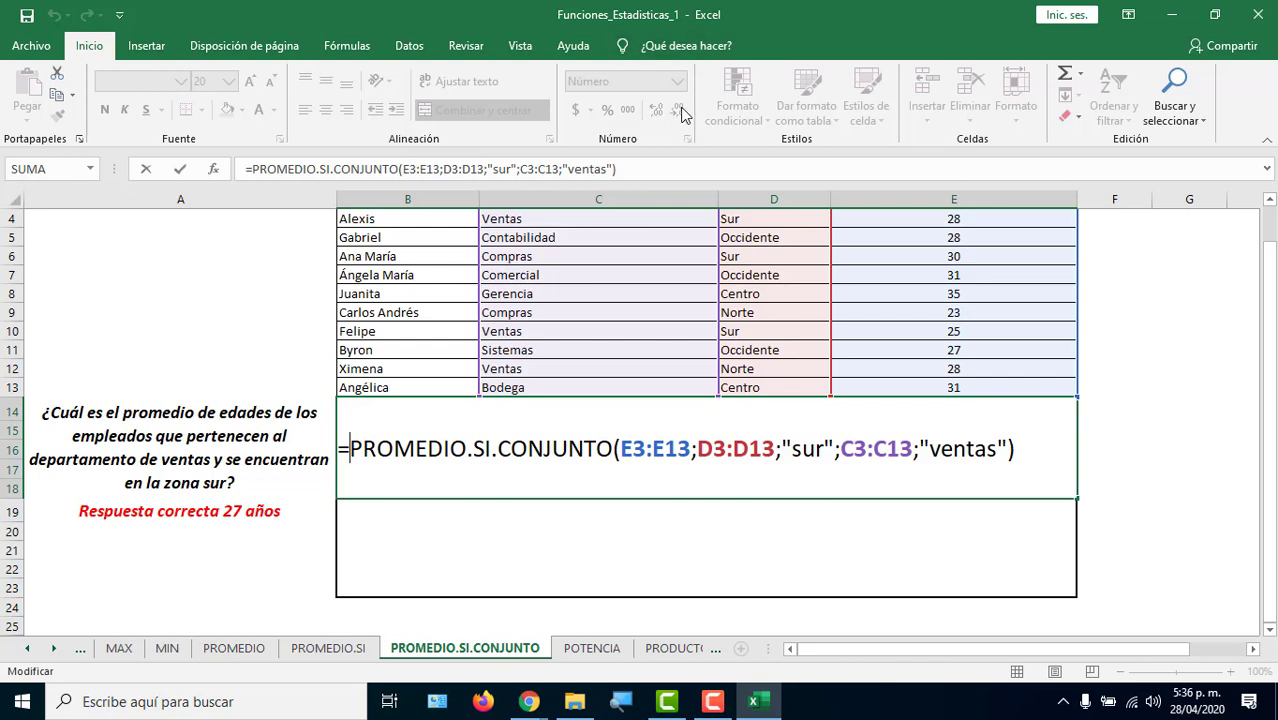
pyautogui.press('Return')
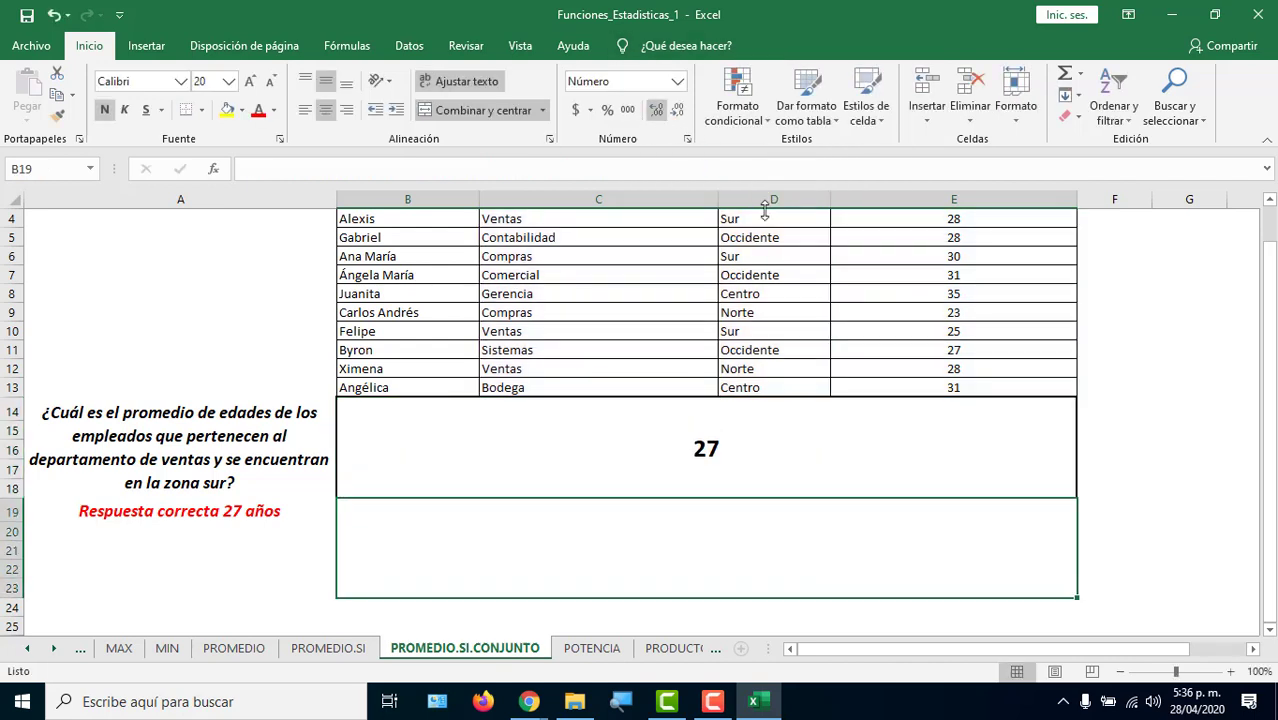
pyautogui.press('Up')
pyautogui.click(654, 112)
pyautogui.click(654, 112)
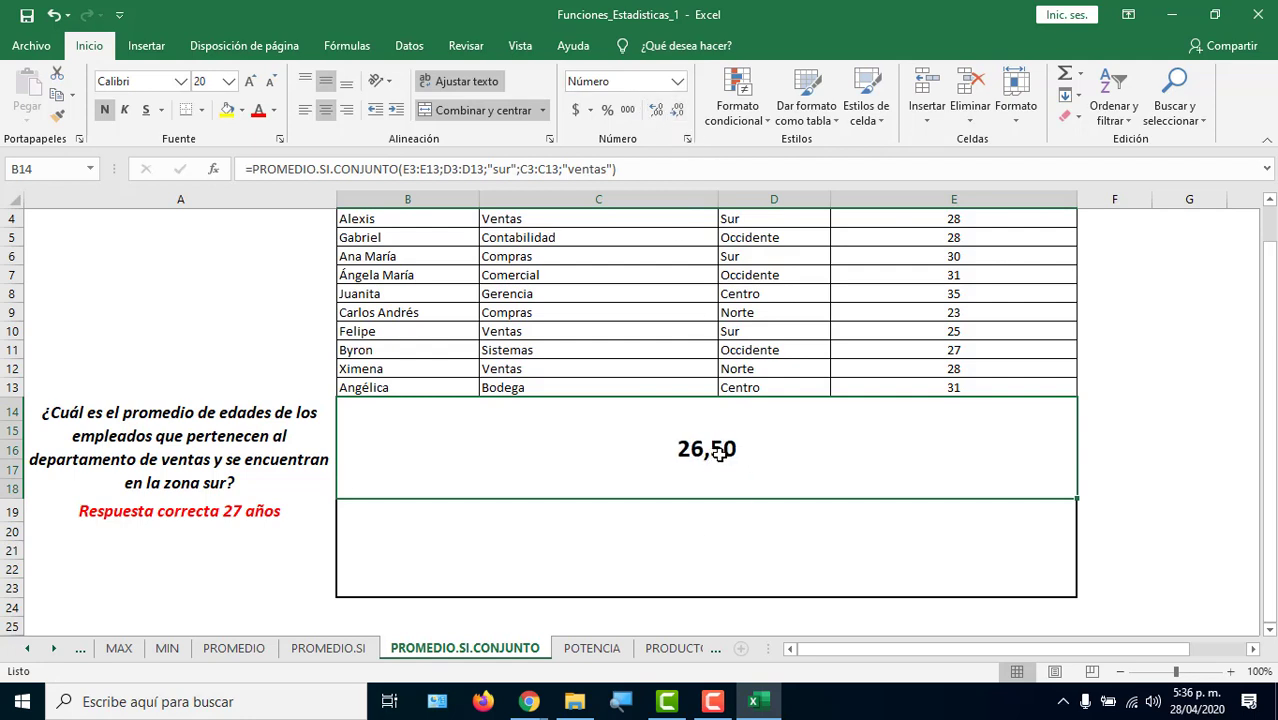
# Reduce the average in B14 to zero decimal places and restore it to two.
pyautogui.click(652, 112)
pyautogui.click(676, 111)
pyautogui.click(676, 111)
pyautogui.click(676, 111)
pyautogui.click(656, 112)
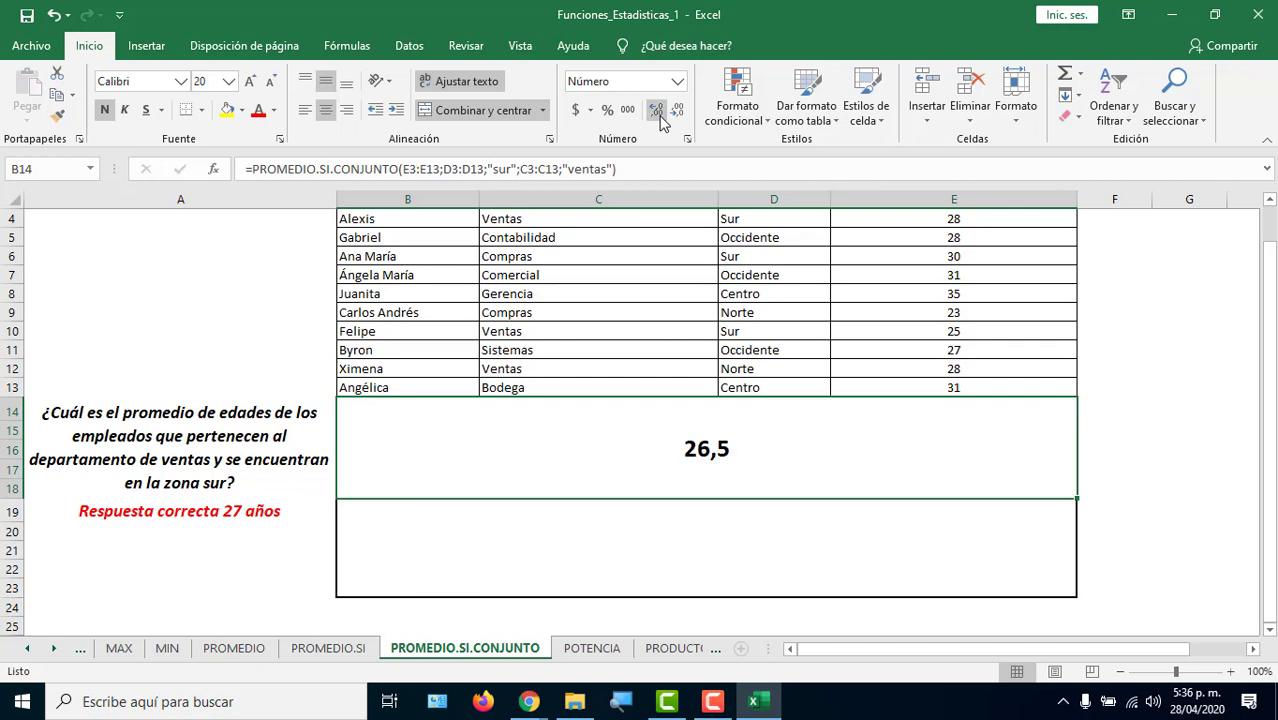
pyautogui.click(657, 113)
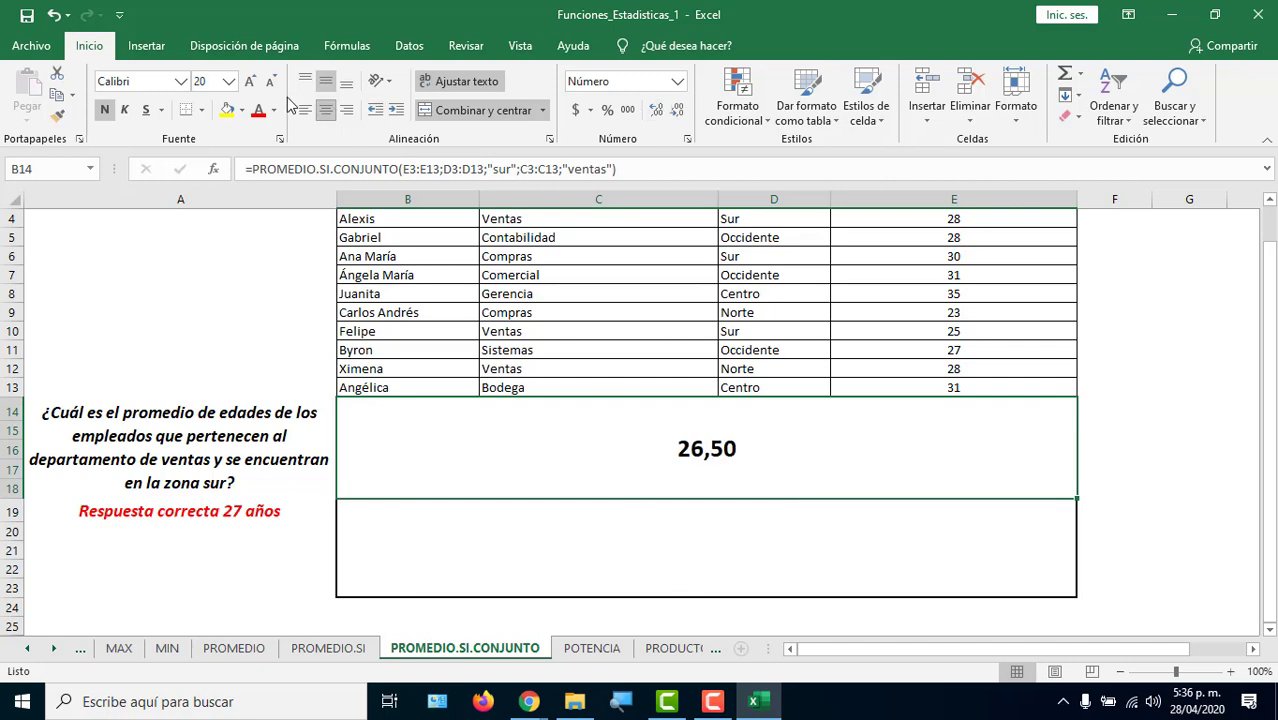
# Browse the library of statistical functions from COEF.DE.CORREL down to NEGBINOM.DIST.
pyautogui.click(347, 46)
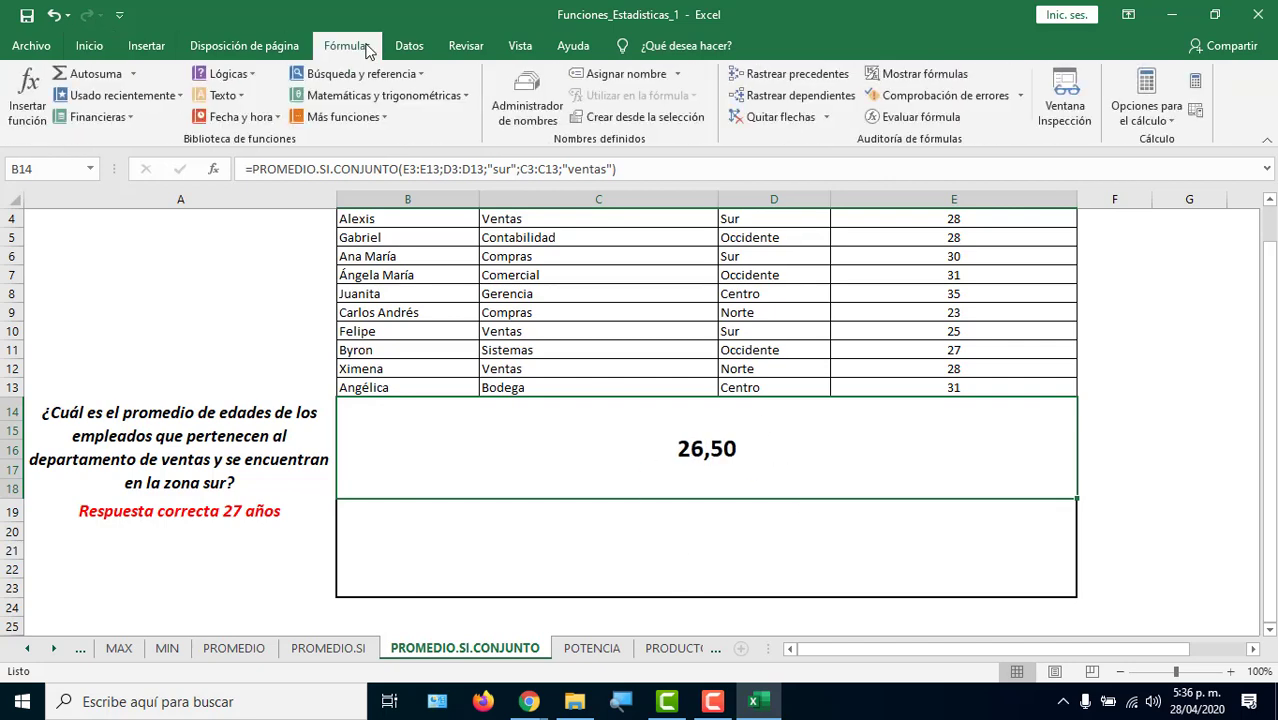
pyautogui.click(378, 117)
pyautogui.moveTo(376, 140)
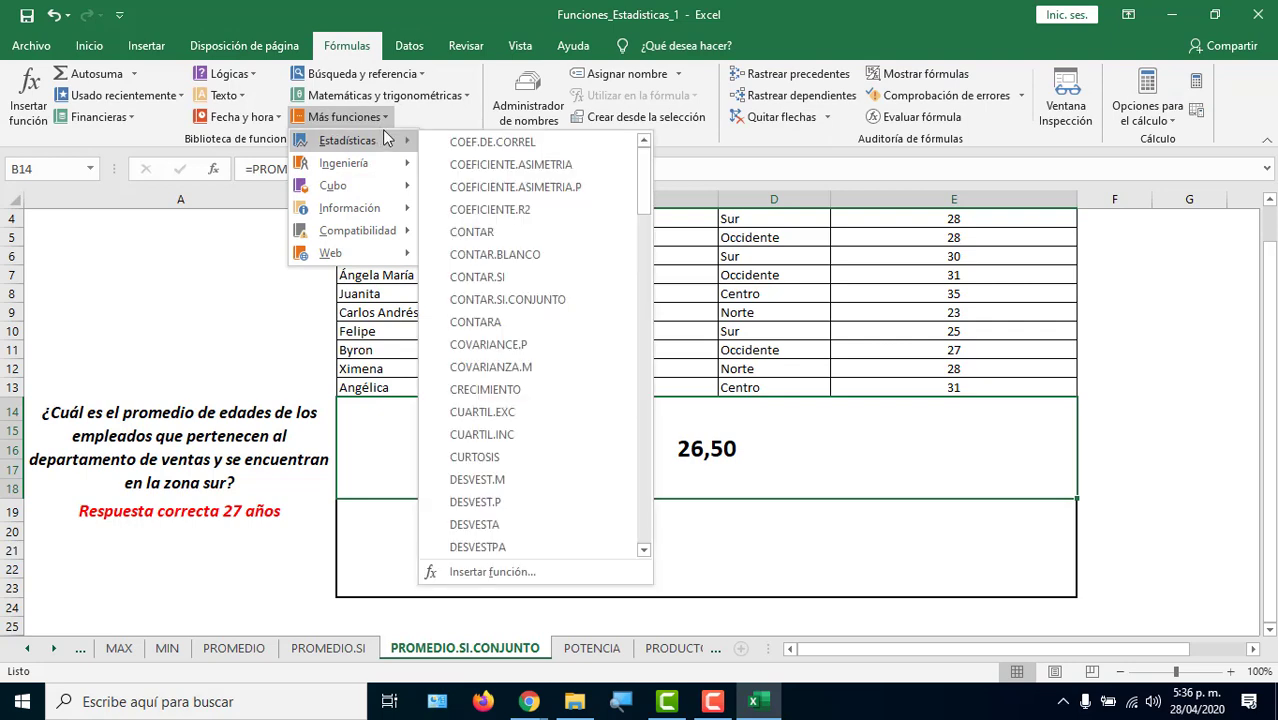
pyautogui.moveTo(648, 188); pyautogui.dragTo(655, 402)
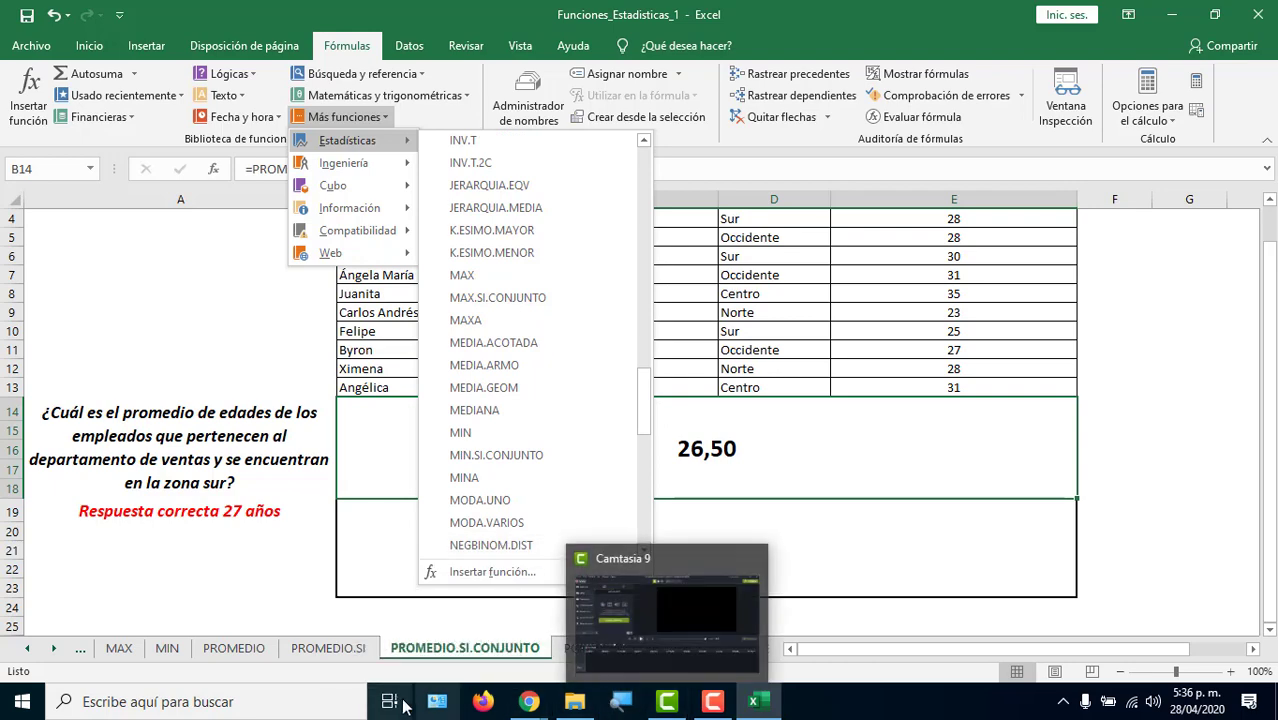
# Close the function list and switch to the EXCEL MATERIAL folder in File Explorer.
pyautogui.moveTo(580, 708)
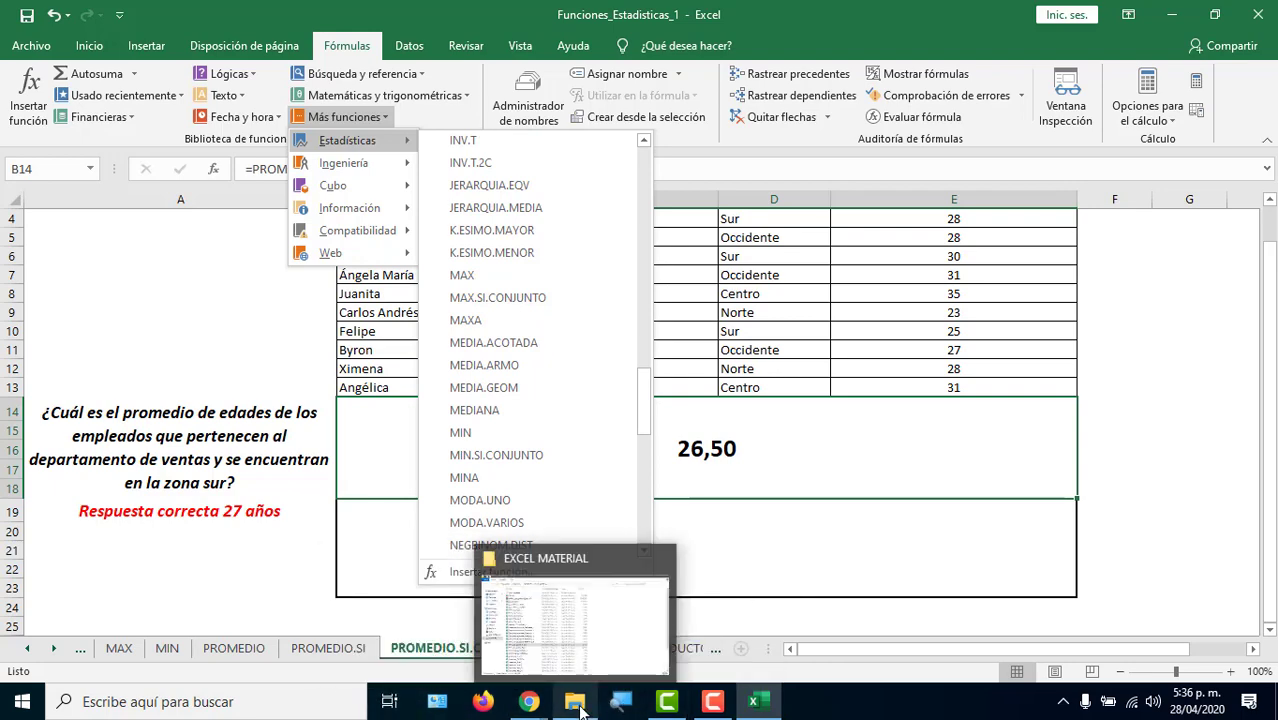
pyautogui.click(581, 678)
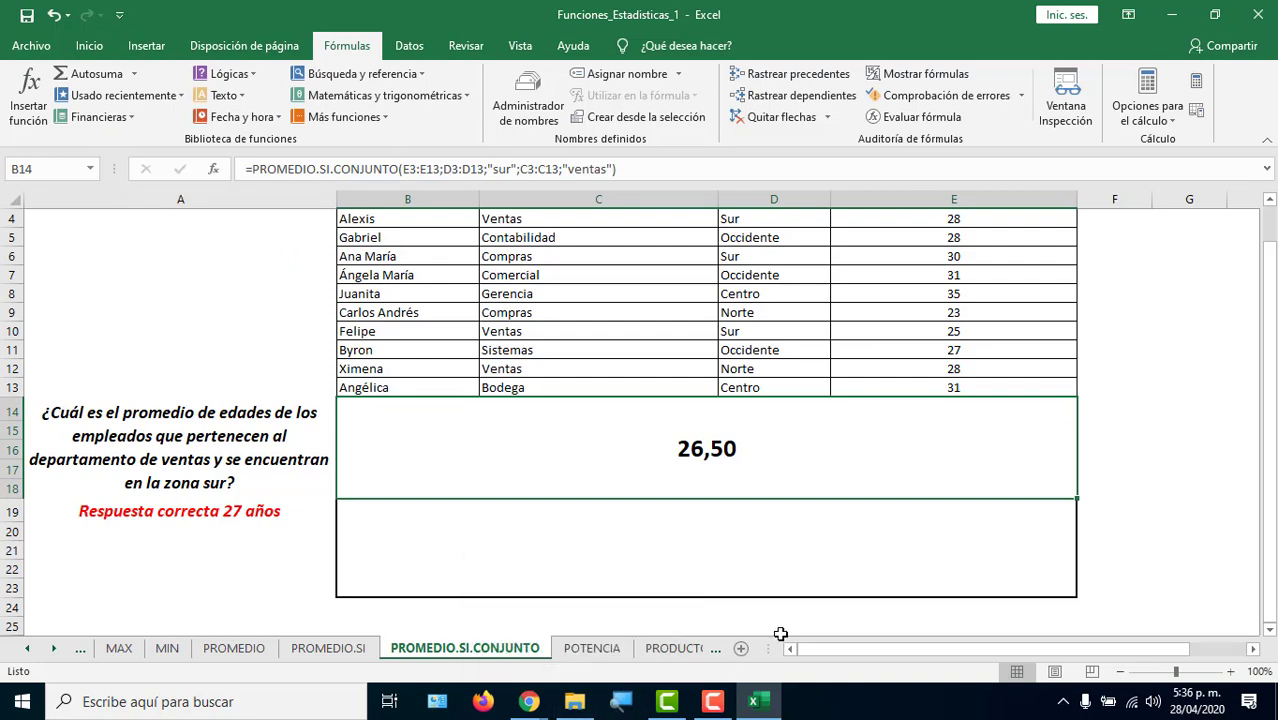
pyautogui.moveTo(578, 704)
pyautogui.click(612, 658)
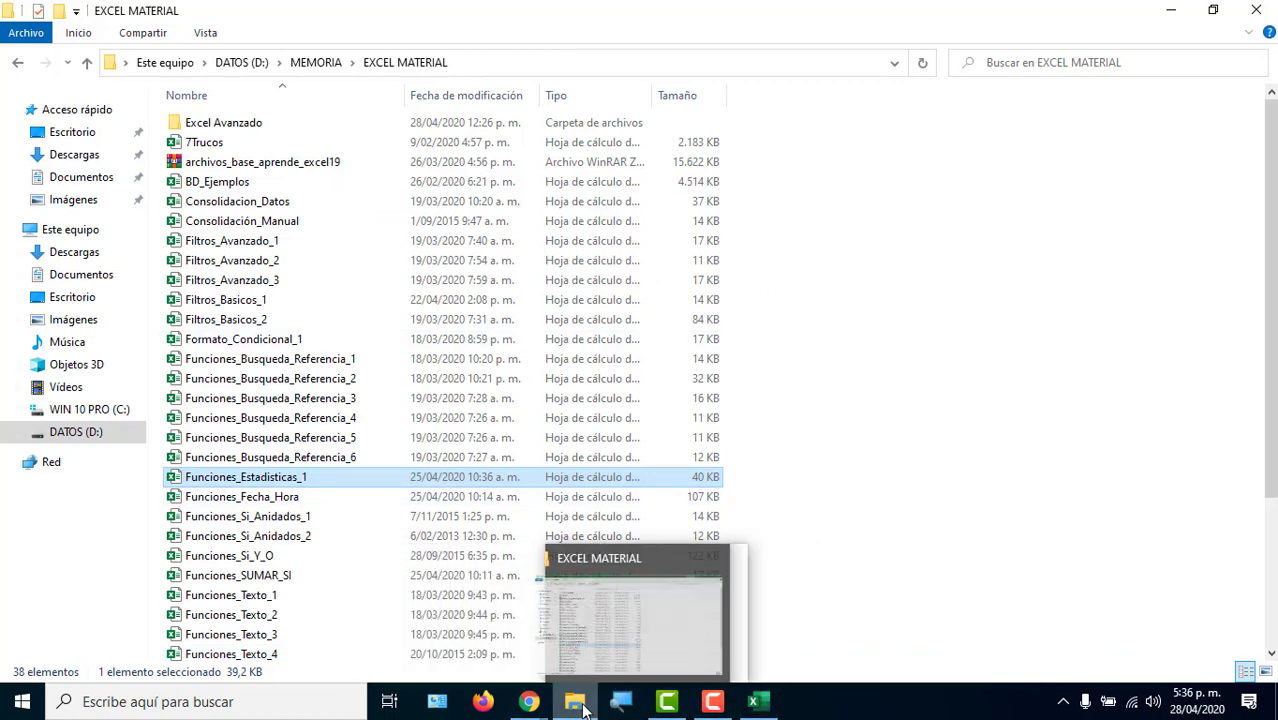
# Open and close Sublime Text, dismissing its settings error, and return to the Funciones_Estadisticas_1 workbook in Excel.
pyautogui.click(22, 701)
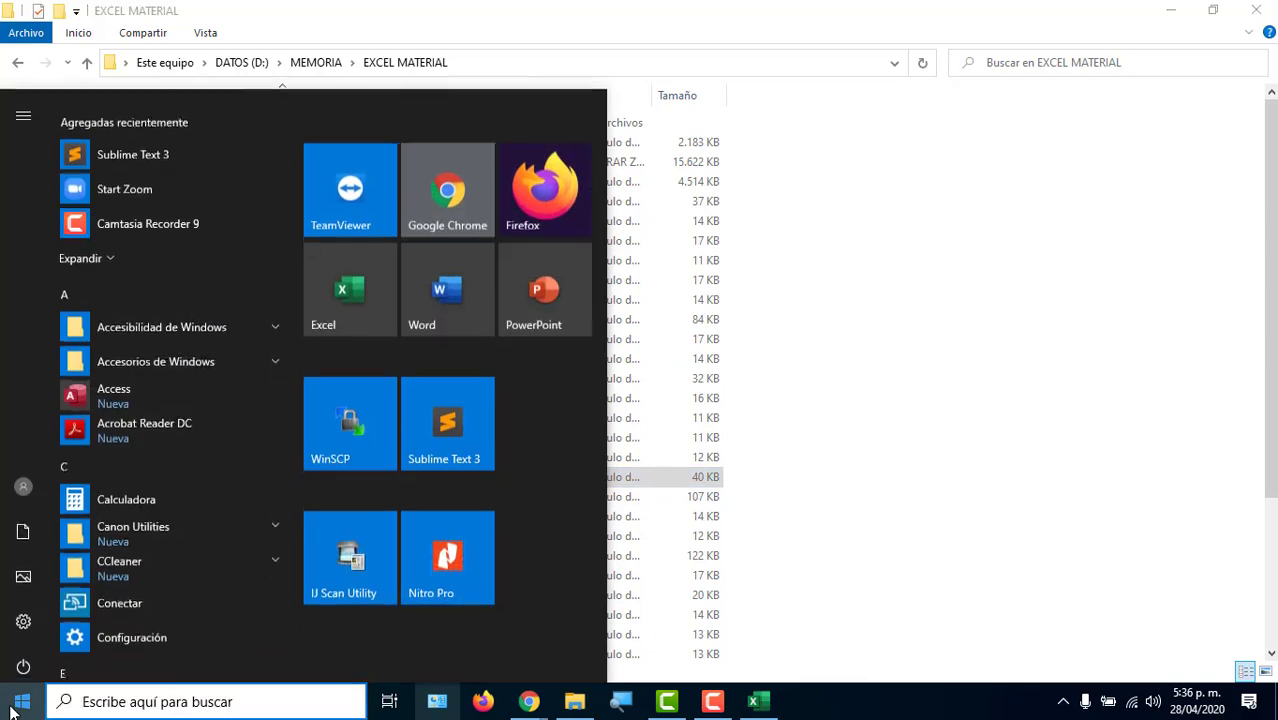
pyautogui.click(441, 390)
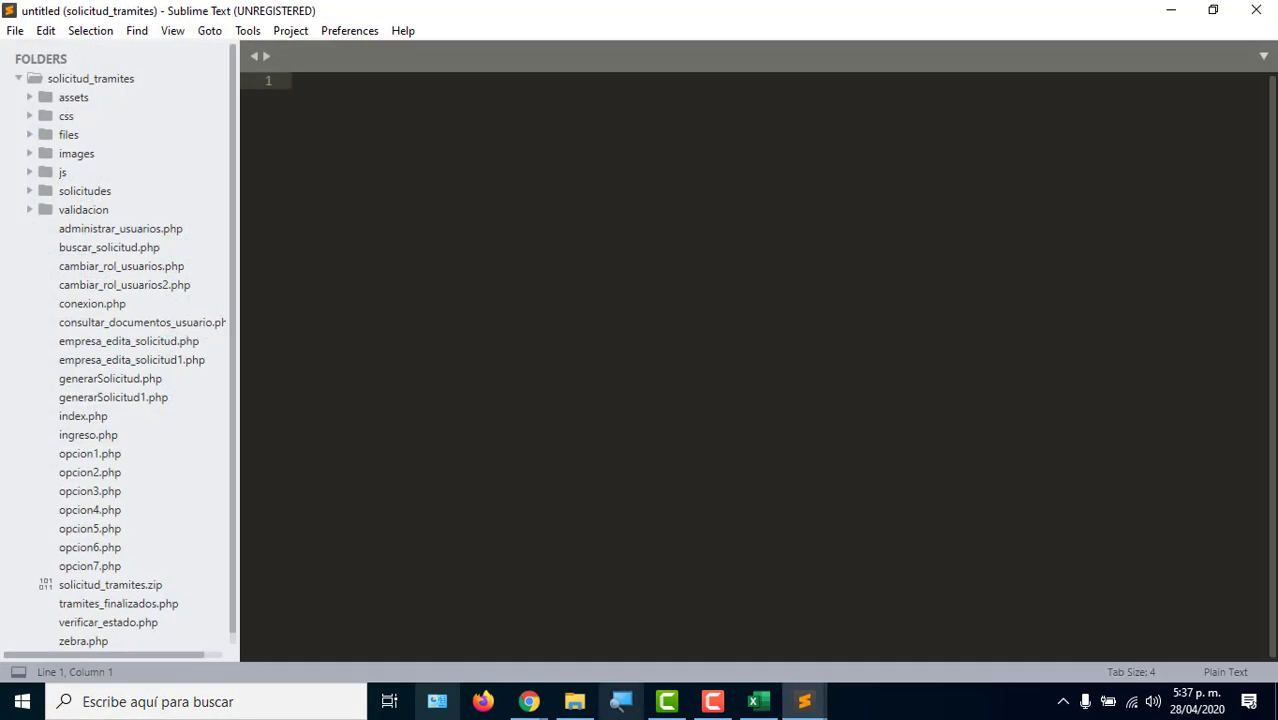
pyautogui.moveTo(804, 701)
pyautogui.click(662, 626)
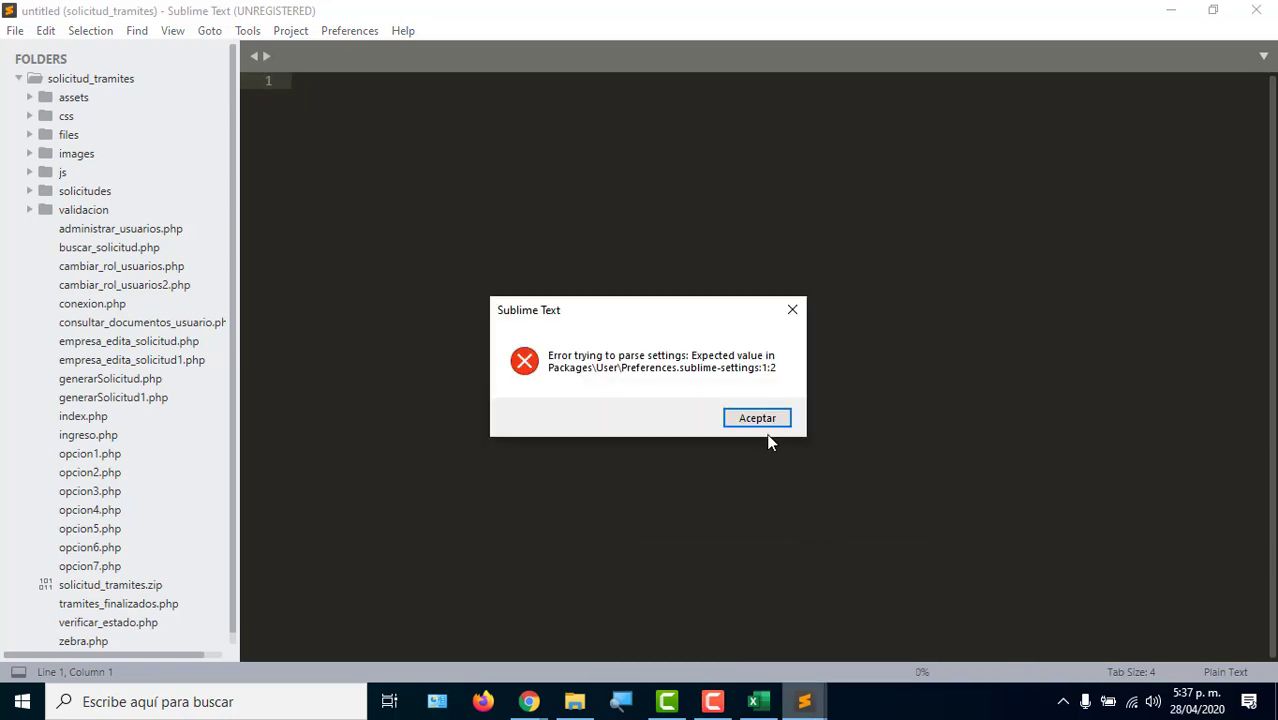
pyautogui.click(792, 309)
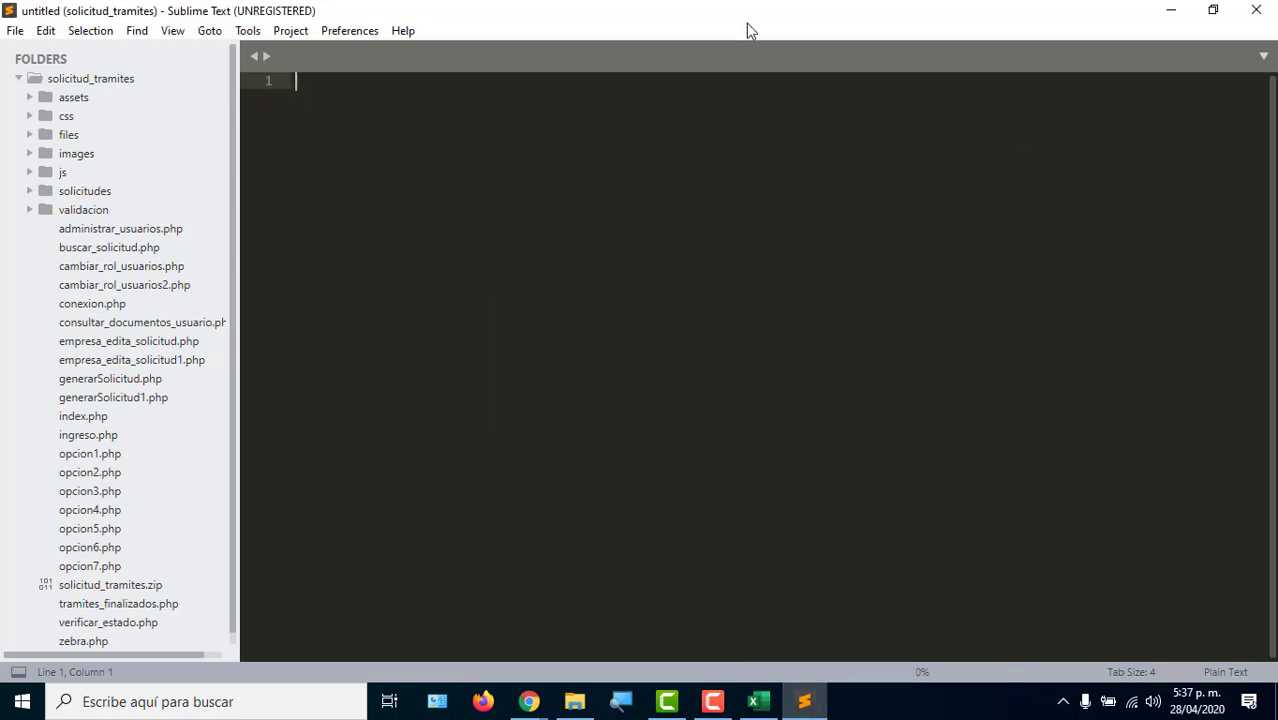
pyautogui.click(1256, 10)
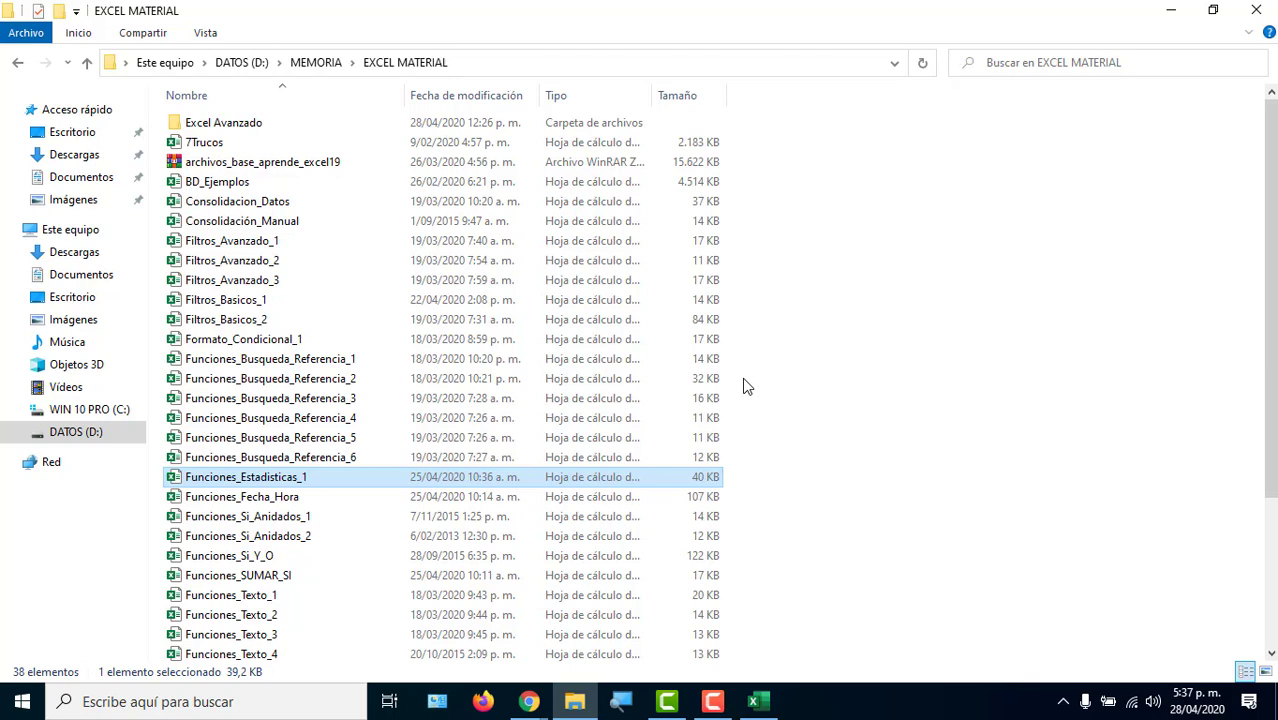
pyautogui.click(772, 704)
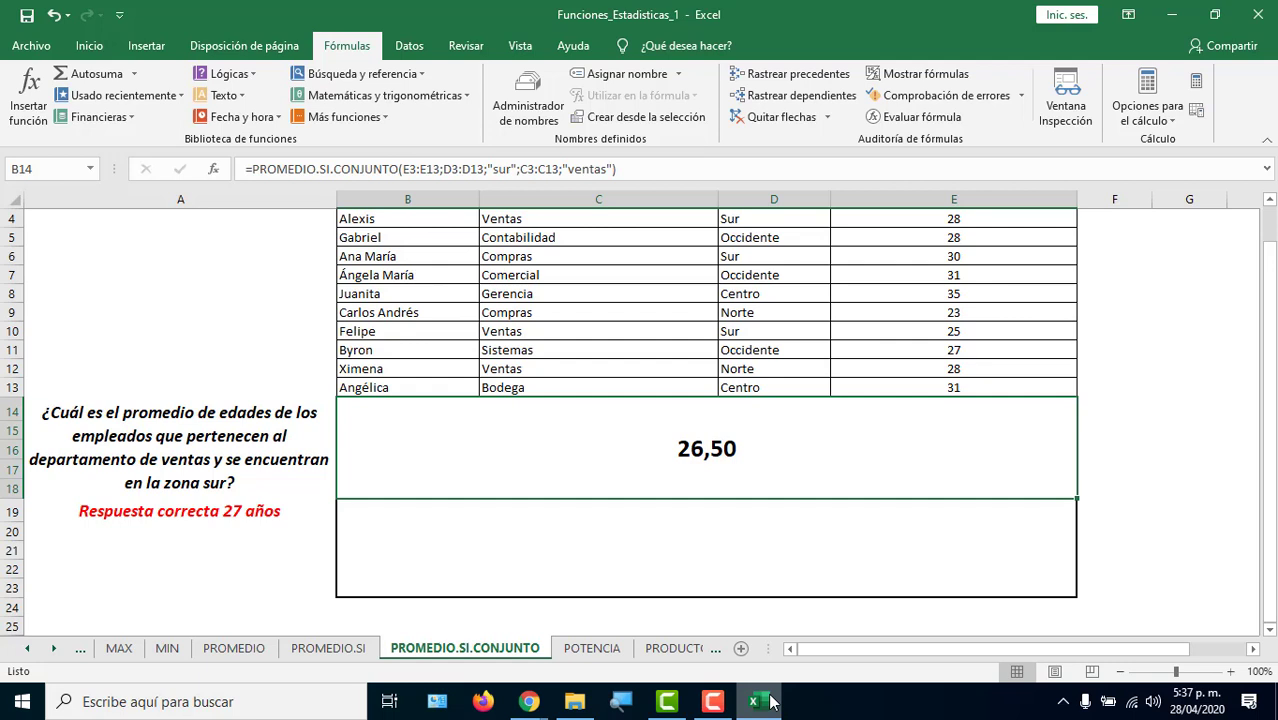
pyautogui.click(580, 555)
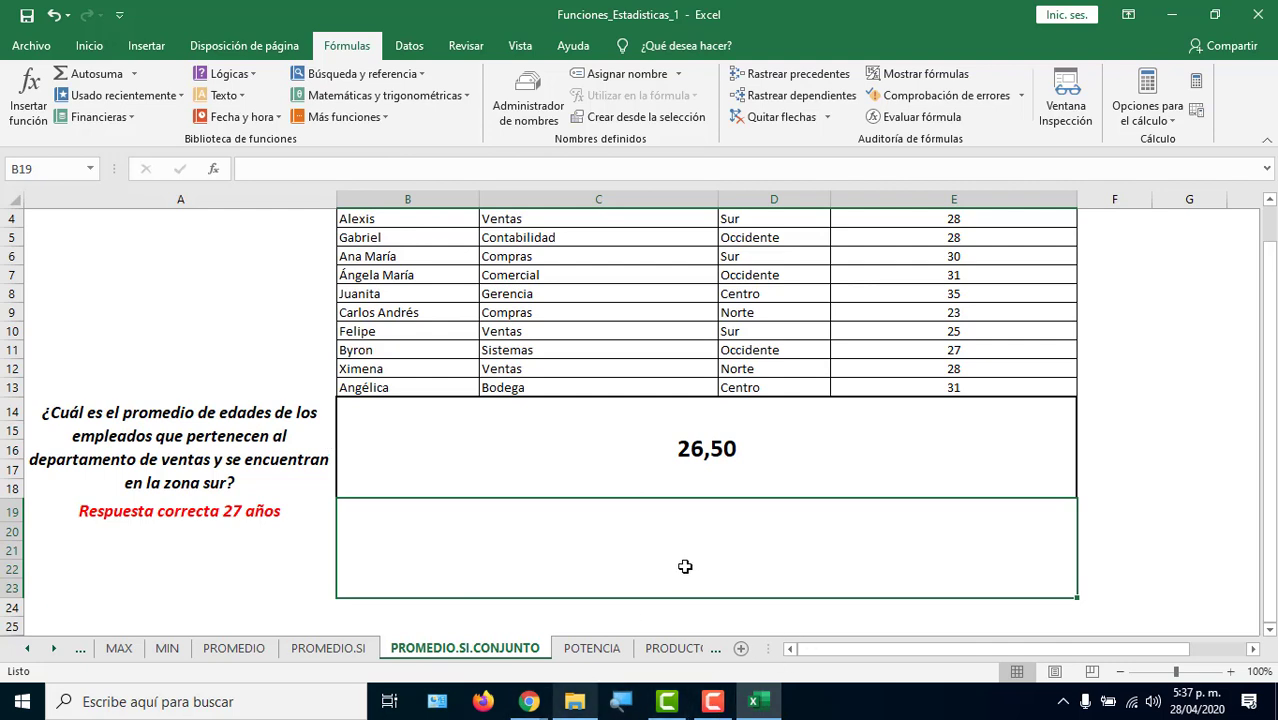
pyautogui.click(261, 555)
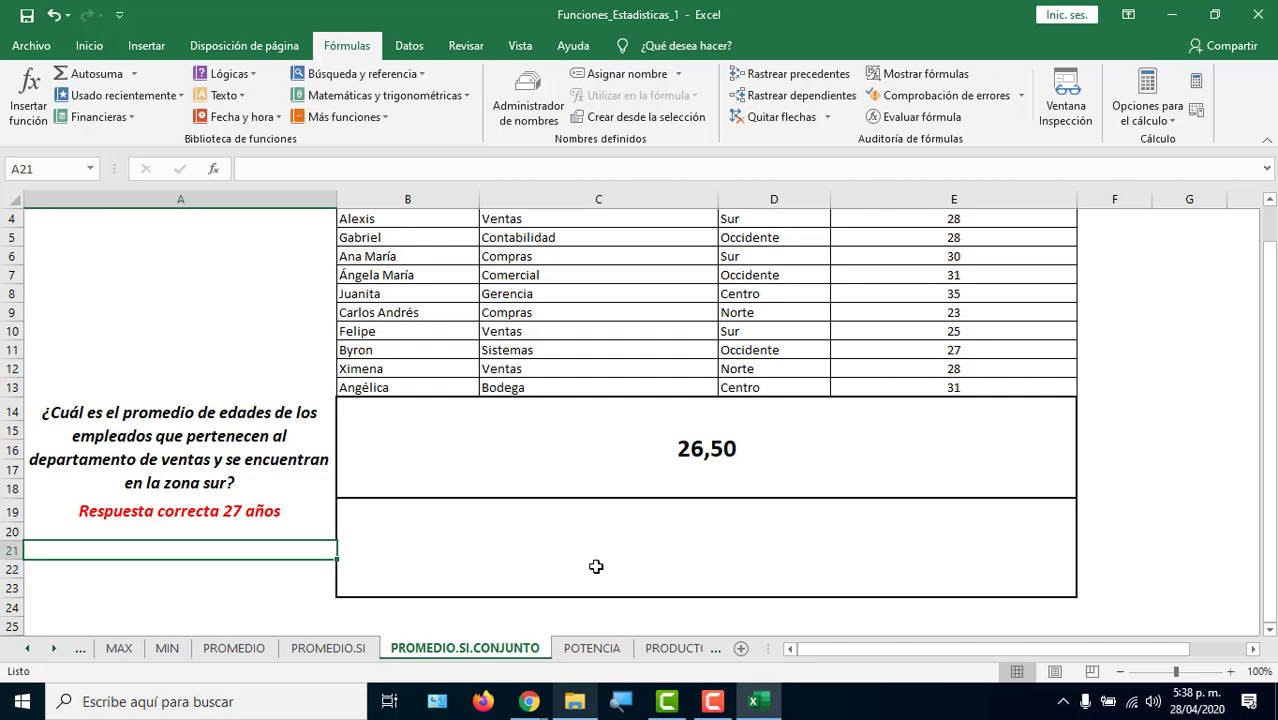
pyautogui.scroll(1, 595, 567)
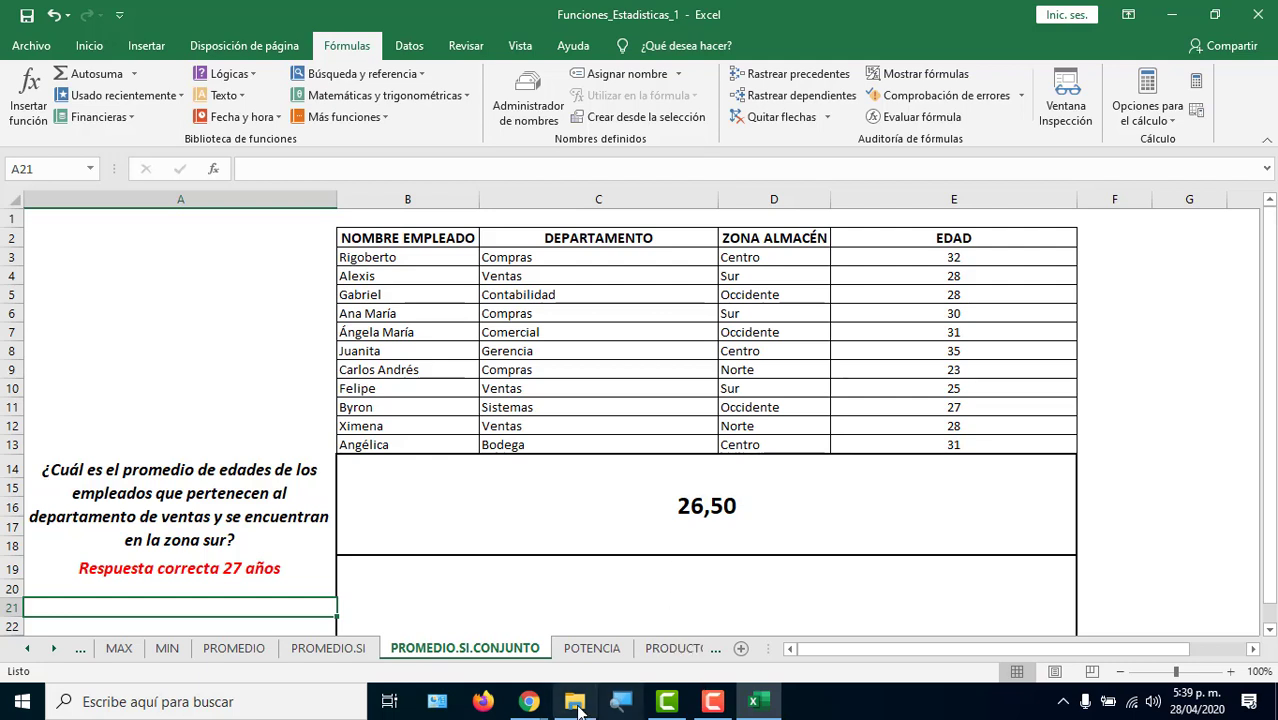
# Review the PROMEDIO.SI.CONJUNTO formula in B14, and compare it with the PROMEDIO.SI formula in B14 of the PROMEDIO.SI sheet.
pyautogui.click(867, 522)
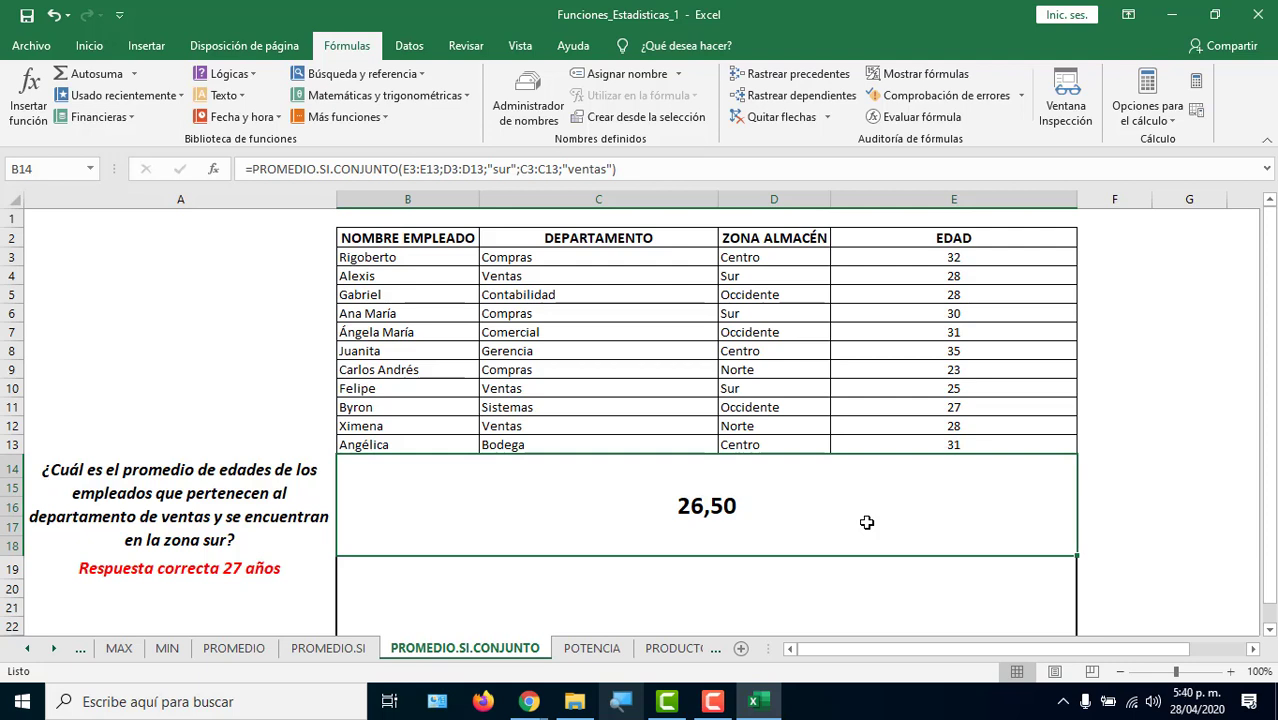
pyautogui.doubleClick(867, 522)
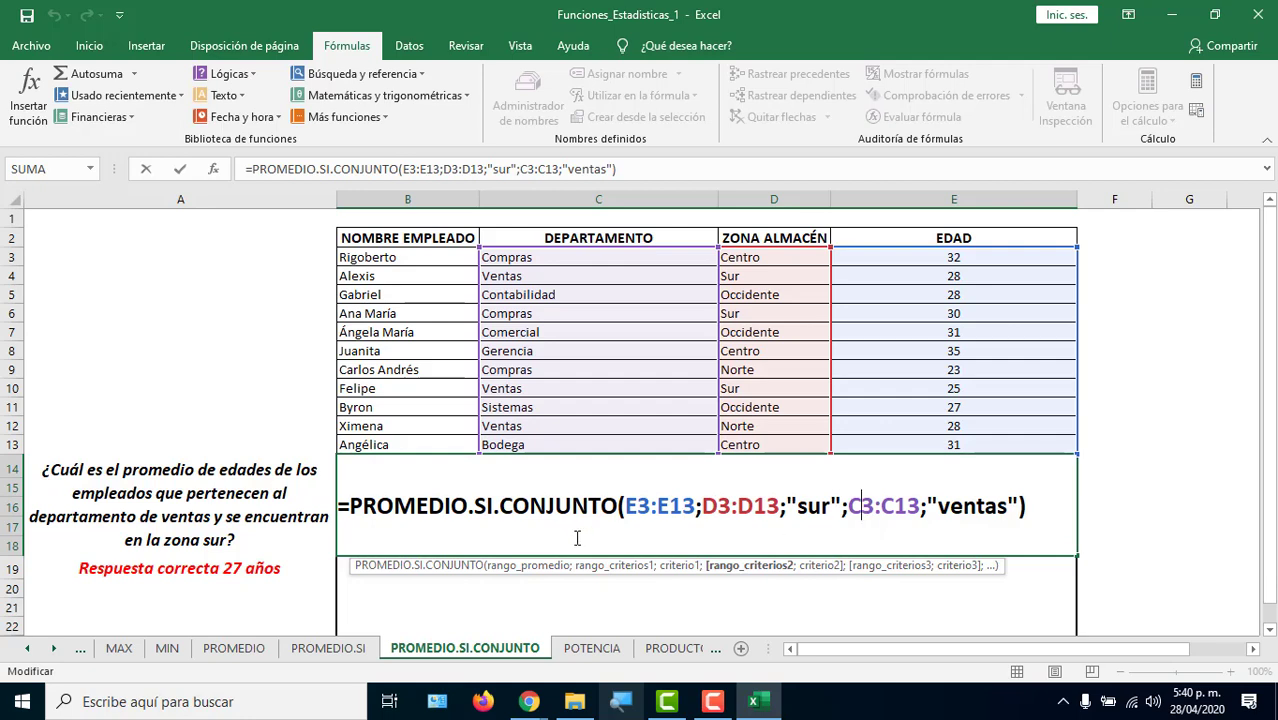
pyautogui.click(328, 648)
pyautogui.doubleClick(628, 512)
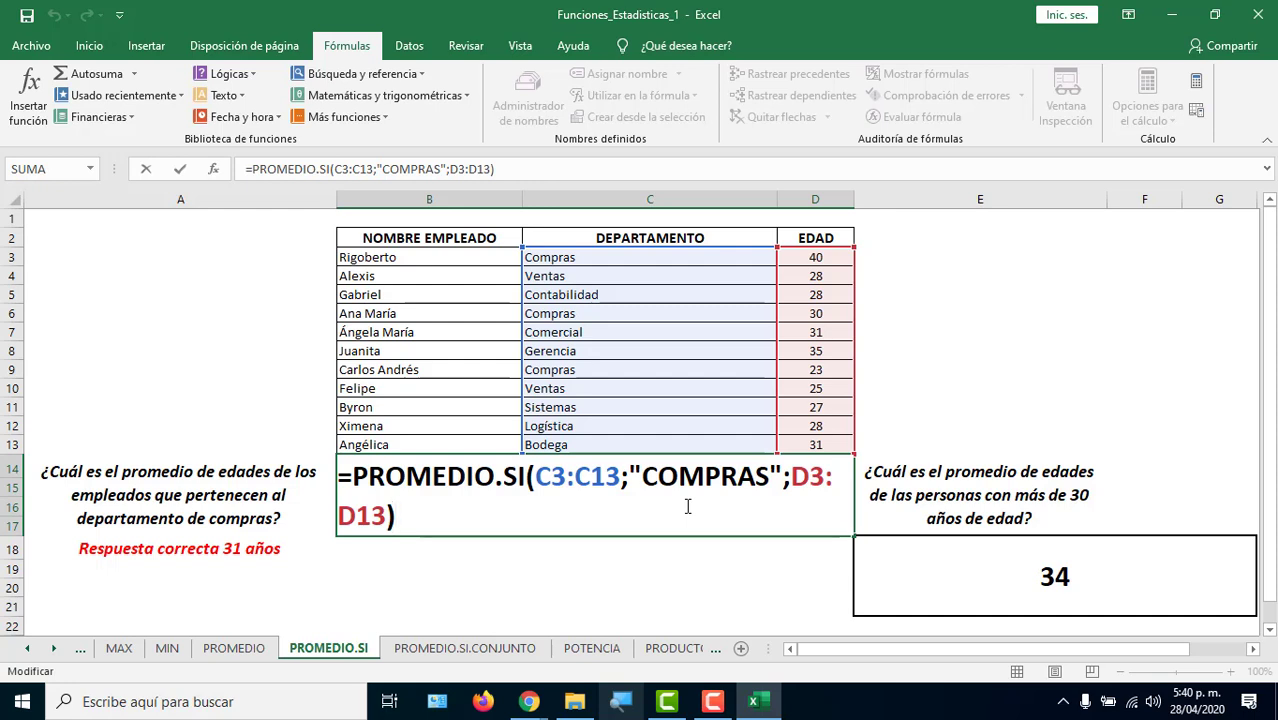
pyautogui.click(588, 477)
pyautogui.click(825, 477)
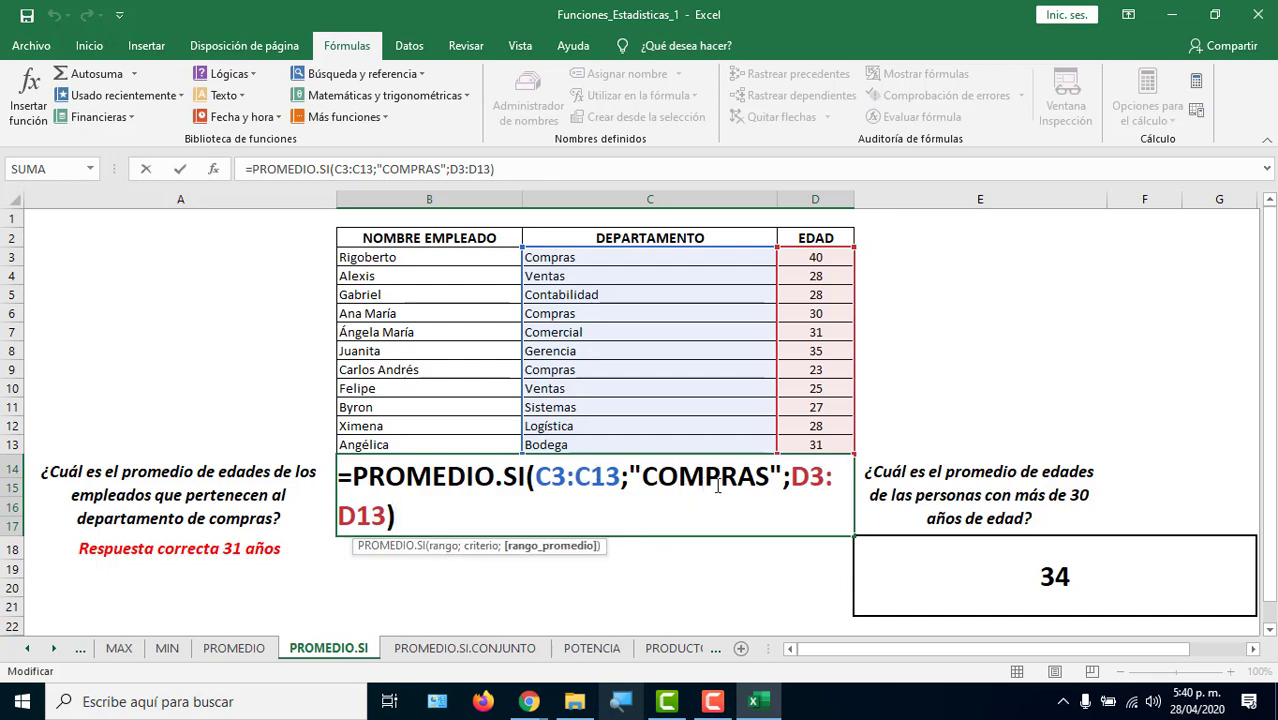
pyautogui.press('Return')
# Try adding D3:D13 as the average range to the ">30" PROMEDIO.SI formula in E18.
pyautogui.doubleClick(938, 603)
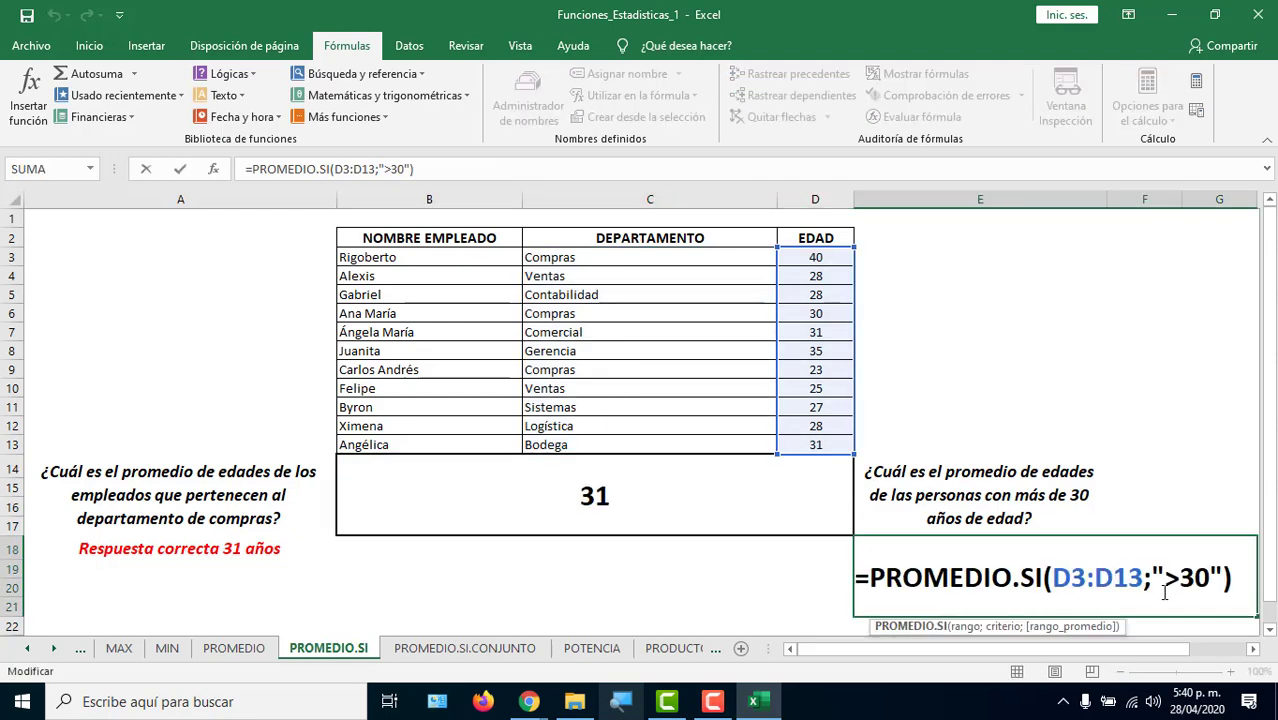
pyautogui.click(1221, 579)
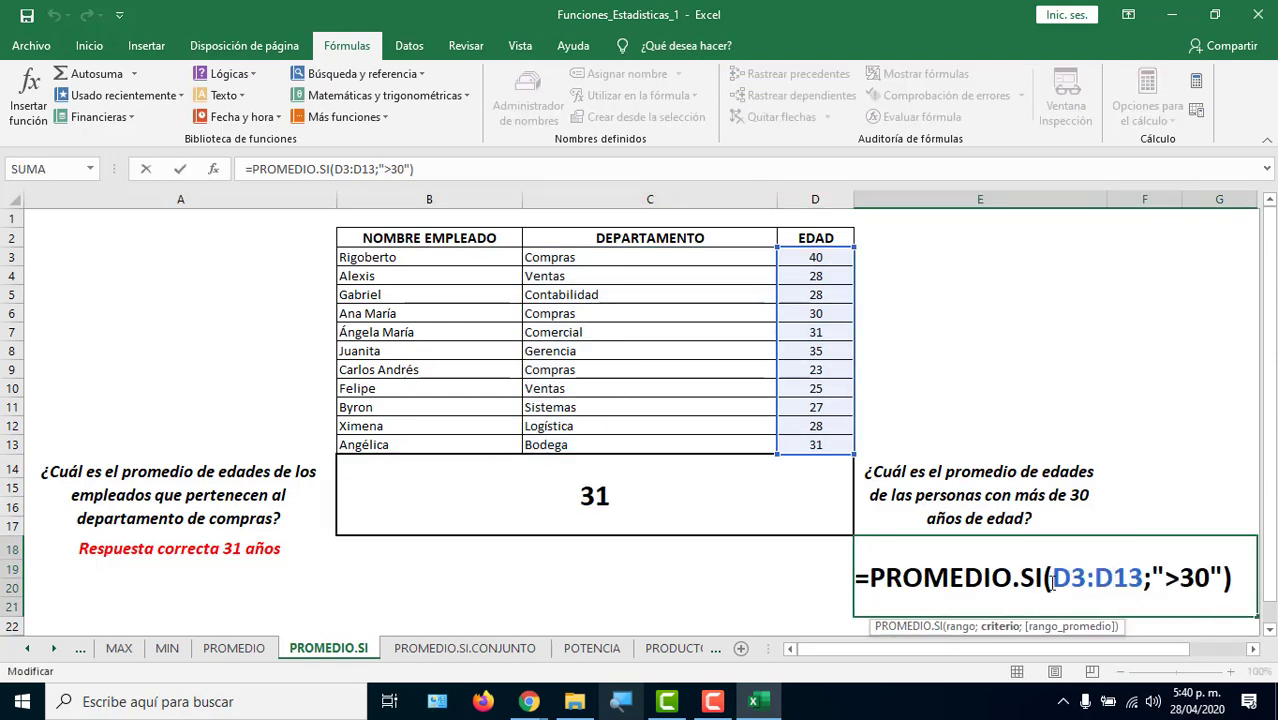
pyautogui.moveTo(1054, 578); pyautogui.dragTo(1143, 578)
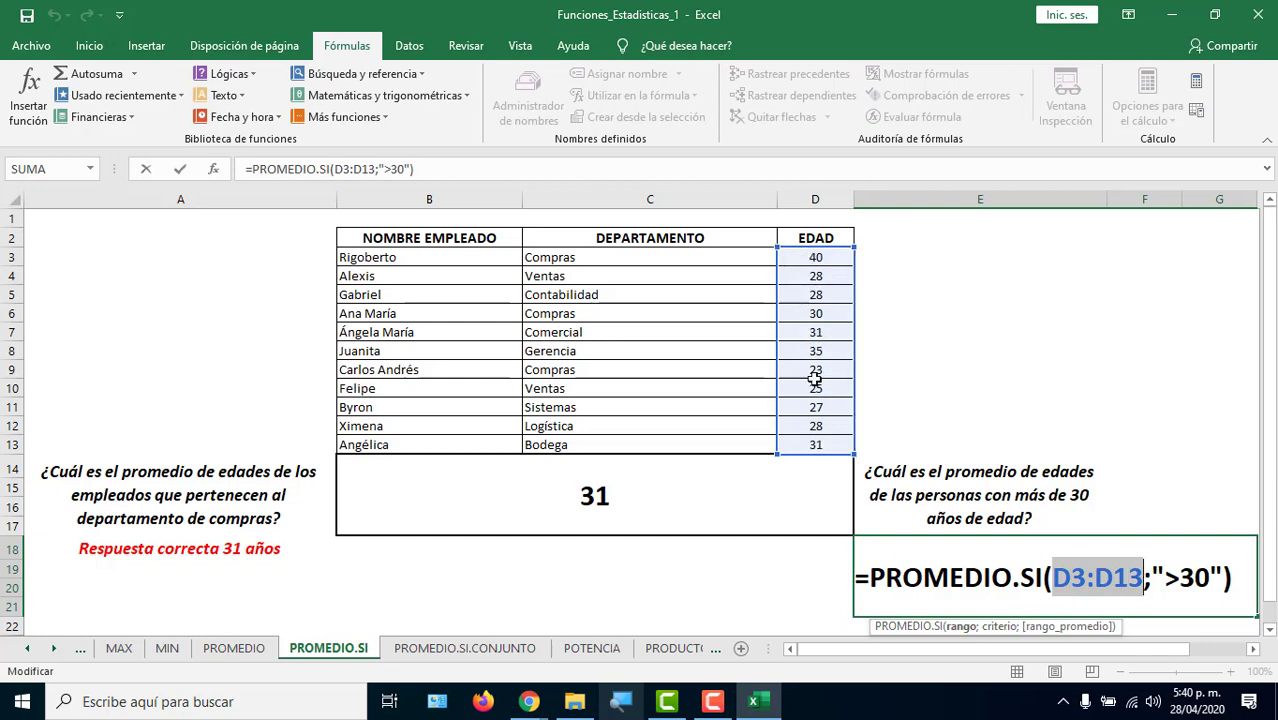
pyautogui.click(1219, 578)
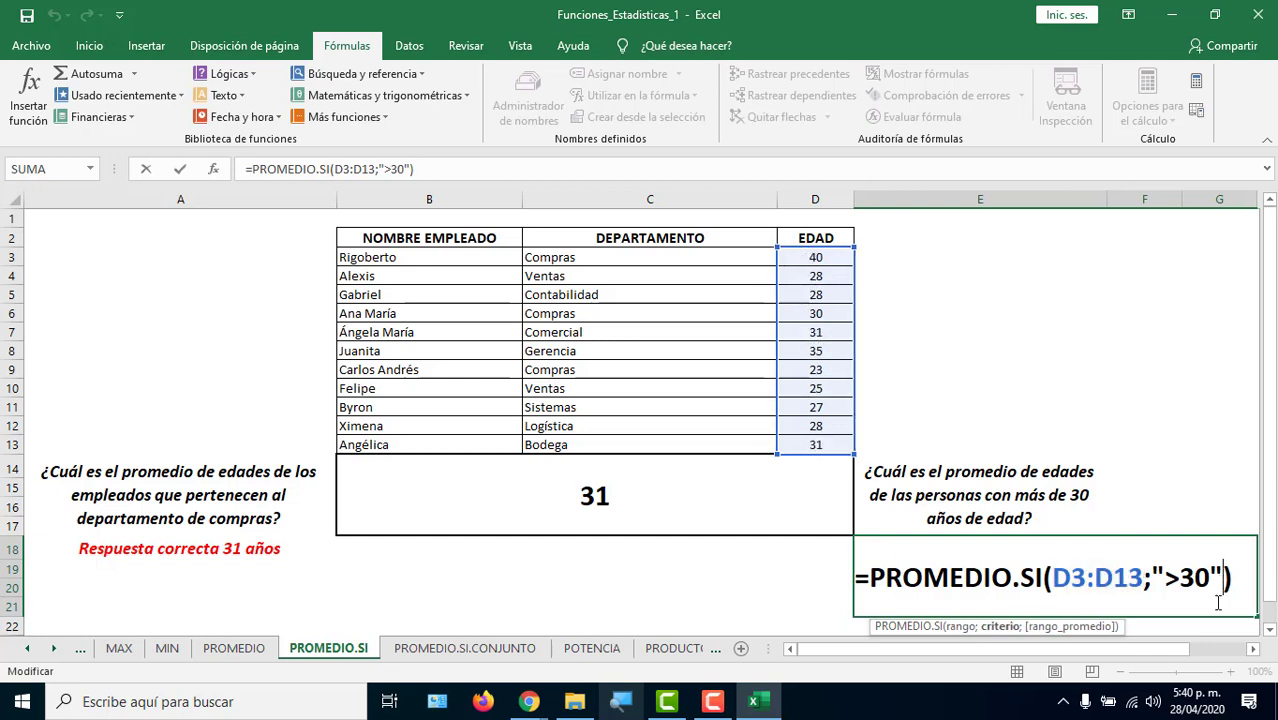
pyautogui.write(';')
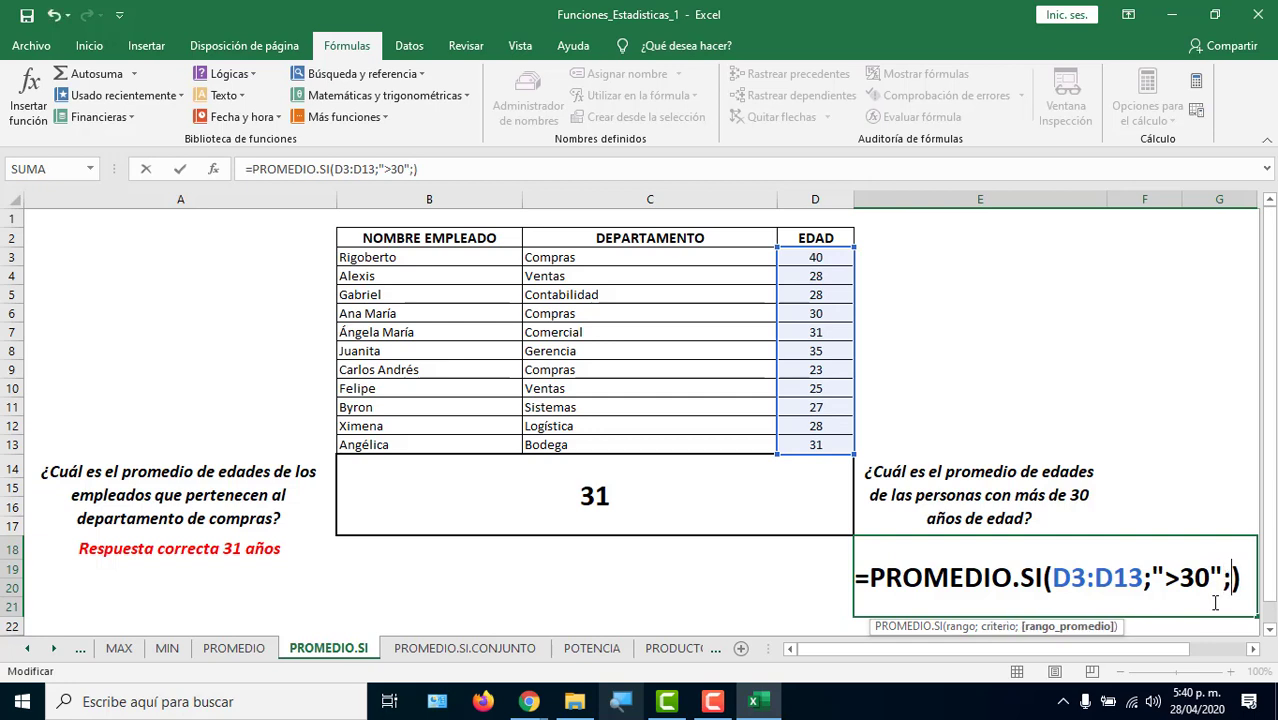
pyautogui.moveTo(820, 257); pyautogui.dragTo(842, 448)
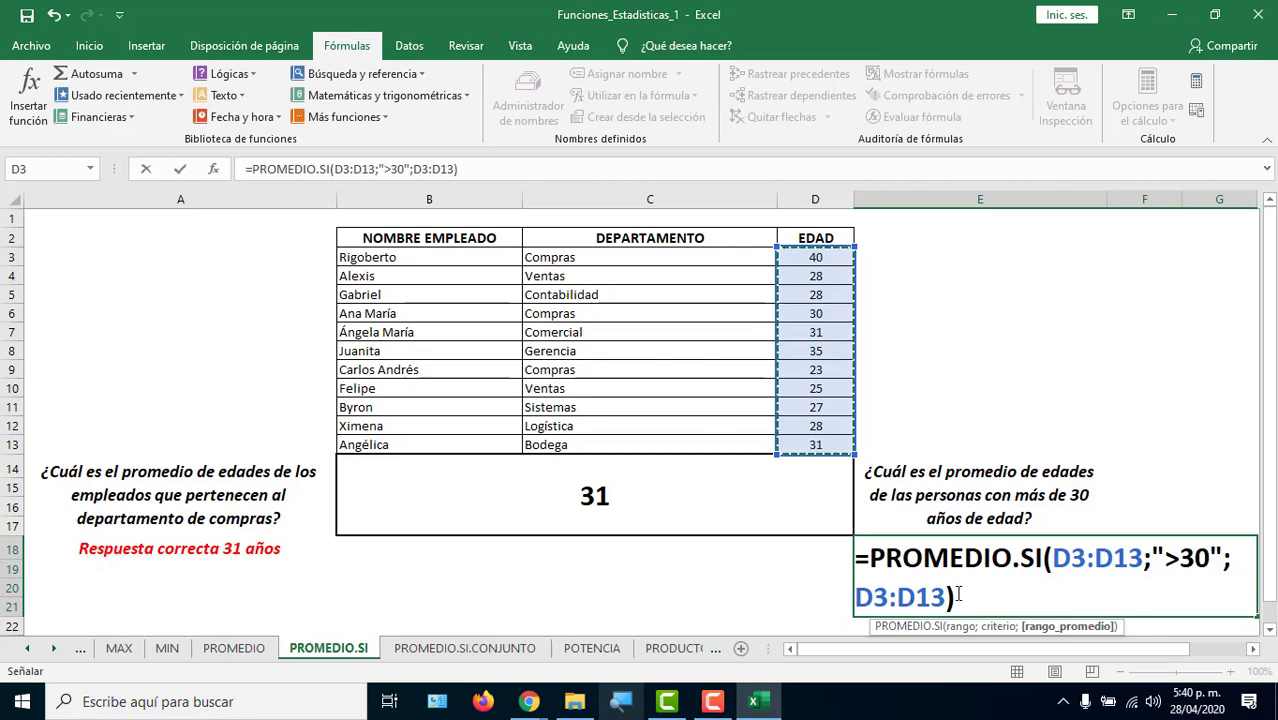
# Remove the added D3:D13 average range from the formula in E18 and enter it as =PROMEDIO.SI(D3:D13;">30").
pyautogui.press('BackSpace')
pyautogui.press('BackSpace')
pyautogui.press('BackSpace')
pyautogui.press('BackSpace')
pyautogui.press('BackSpace')
pyautogui.press('BackSpace')
pyautogui.press('BackSpace')
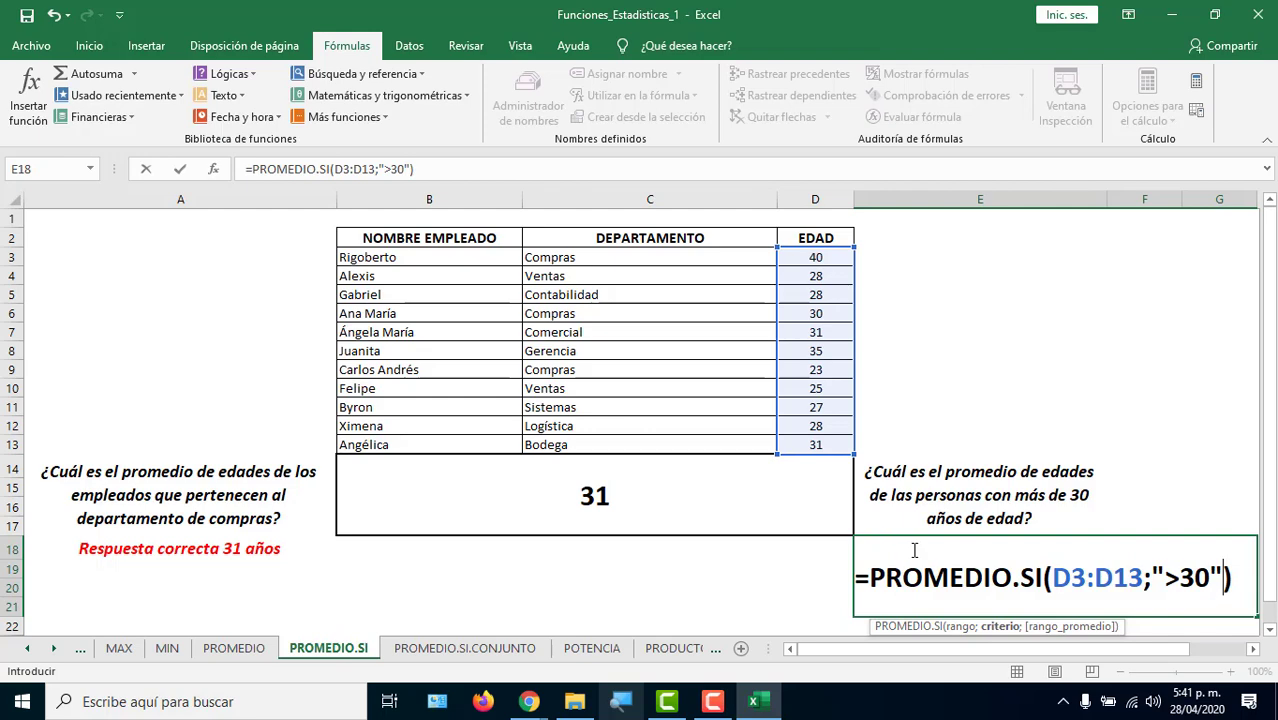
pyautogui.press('Return')
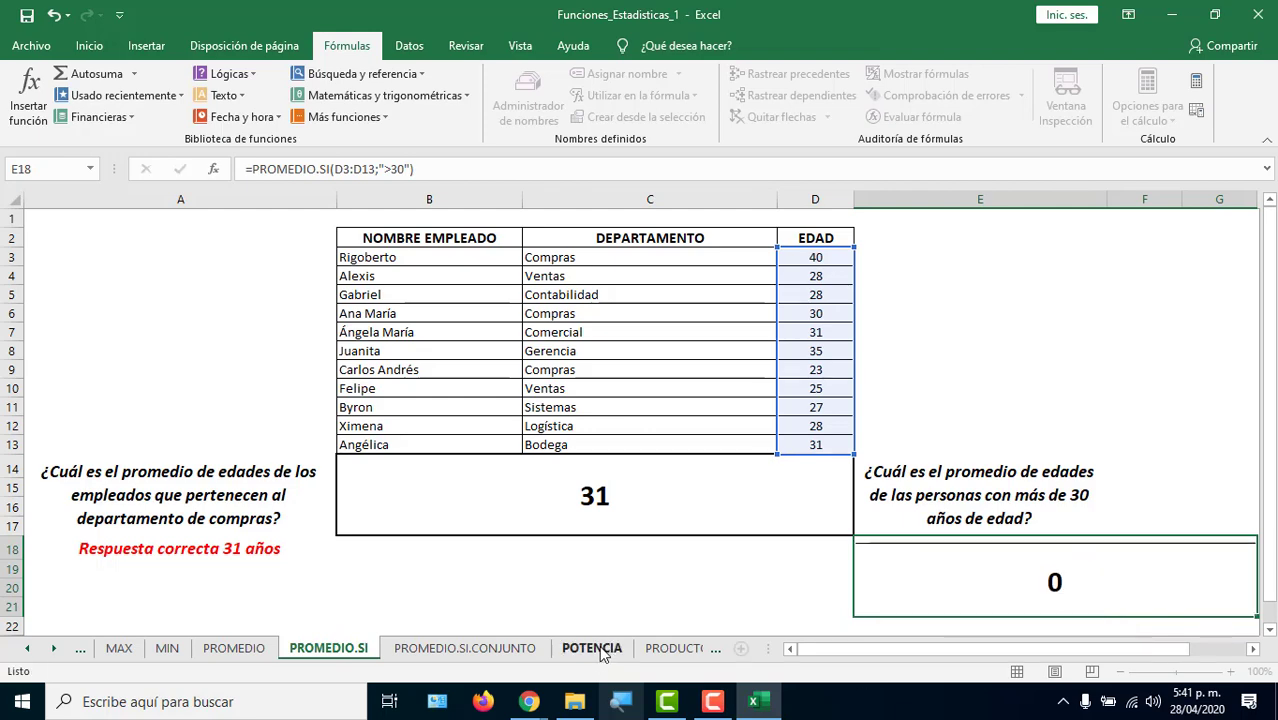
# On the POTENCIA sheet, calculate 3 raised to the fifth power in G3 with =3^5.
pyautogui.click(591, 648)
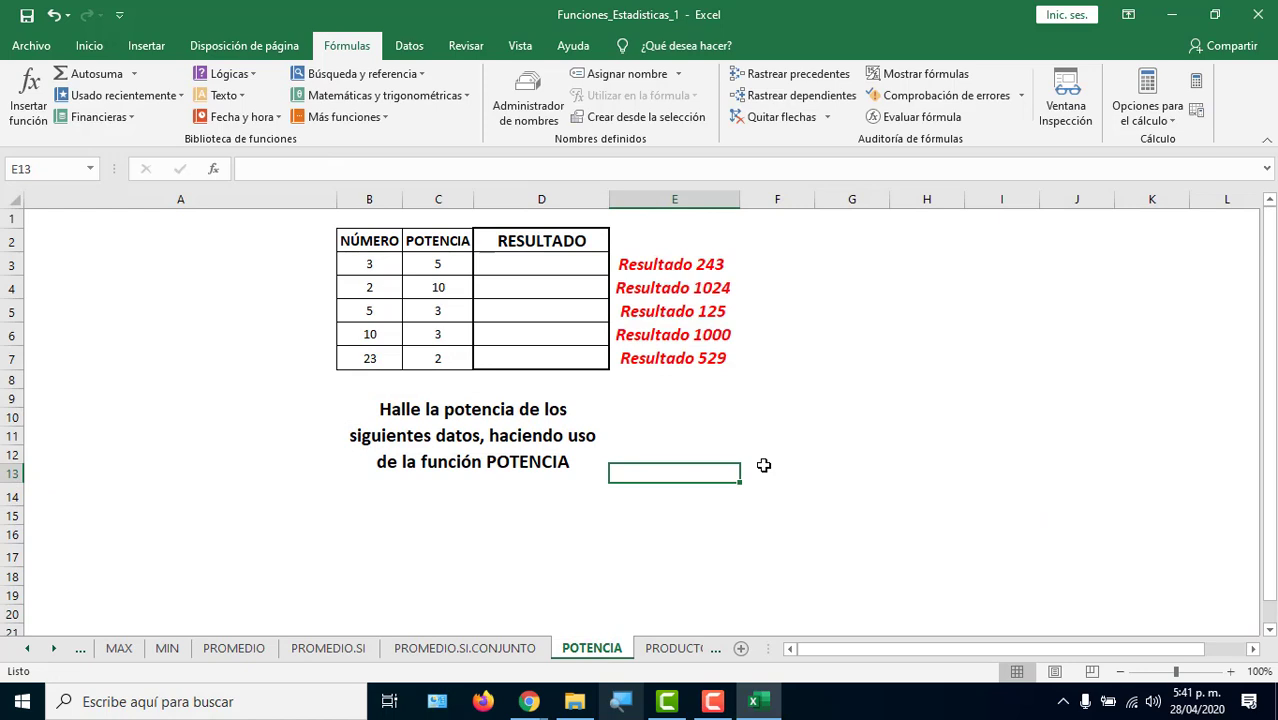
pyautogui.click(852, 271)
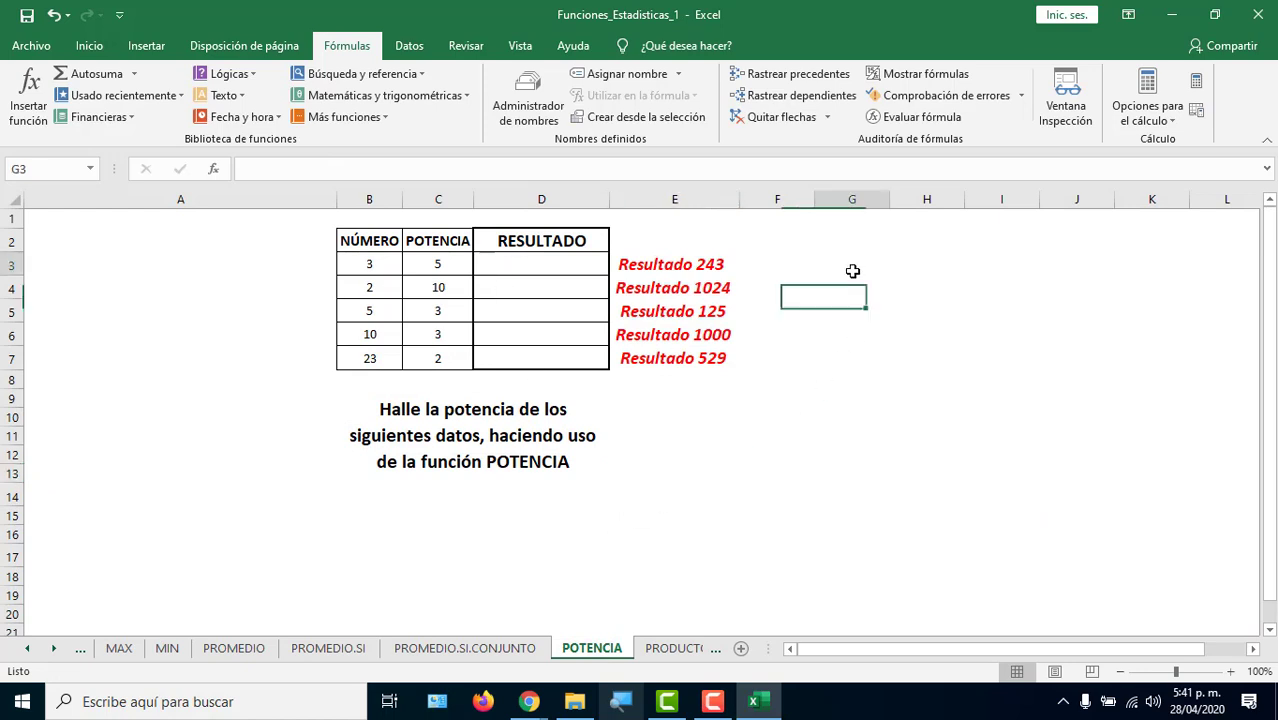
pyautogui.write('=')
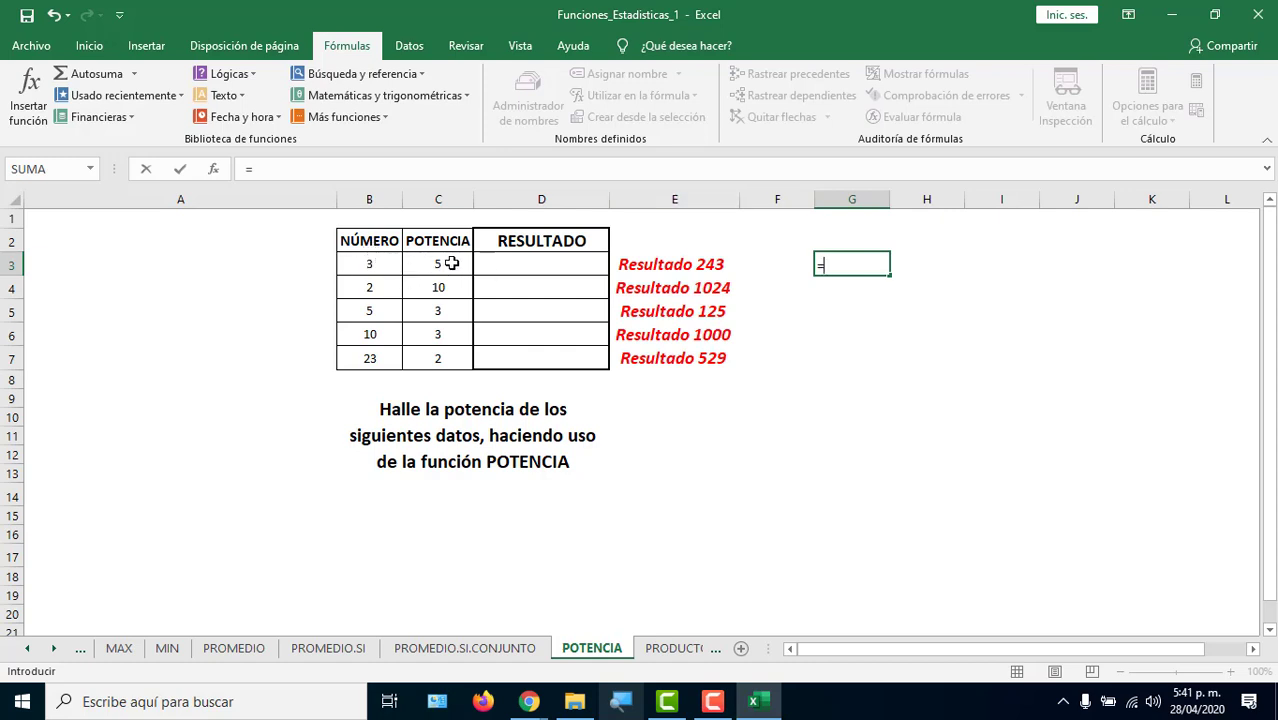
pyautogui.write('3')
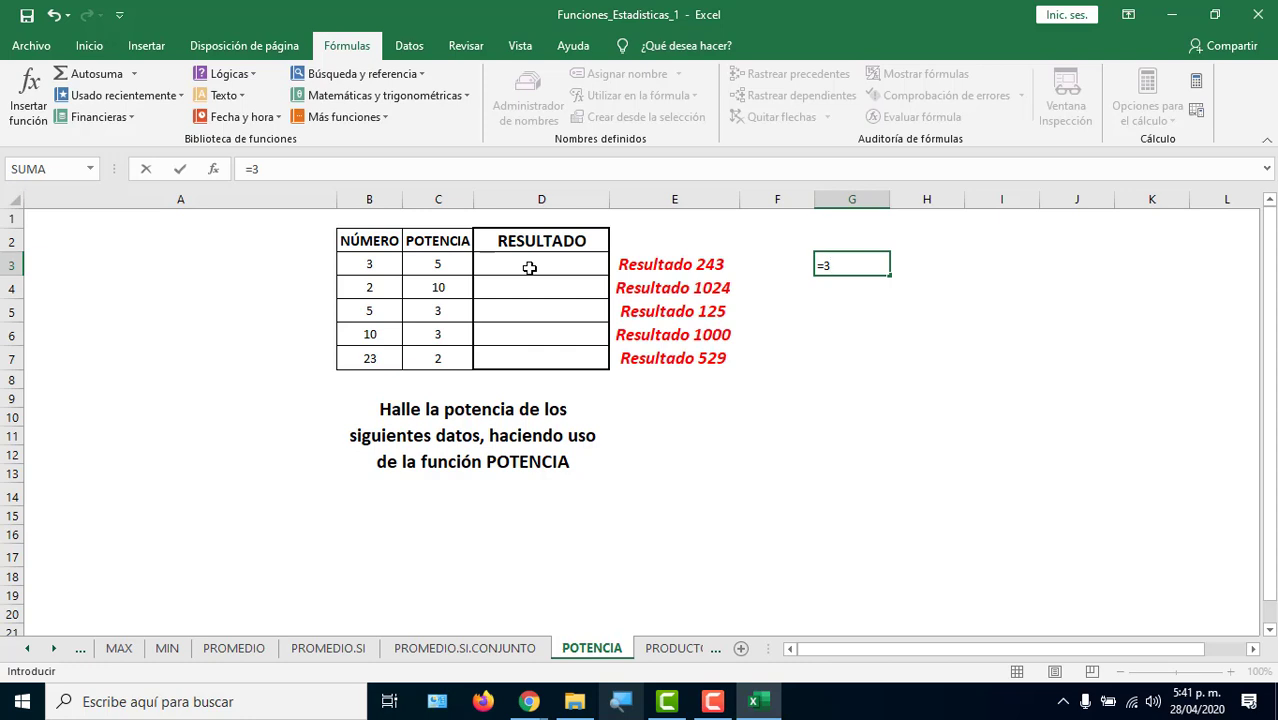
pyautogui.write('^5')
pyautogui.press('Return')
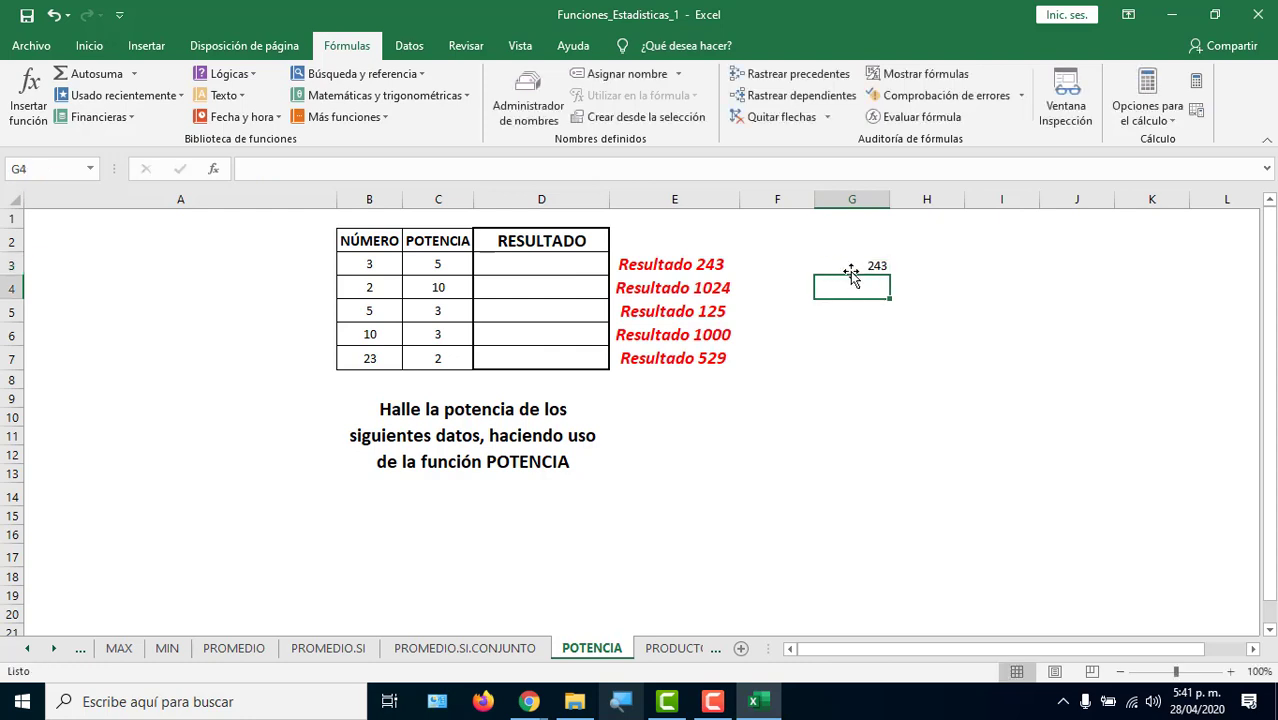
# Enlarge the font in G3 to 24 points and widen column G.
pyautogui.click(849, 265)
pyautogui.click(89, 45)
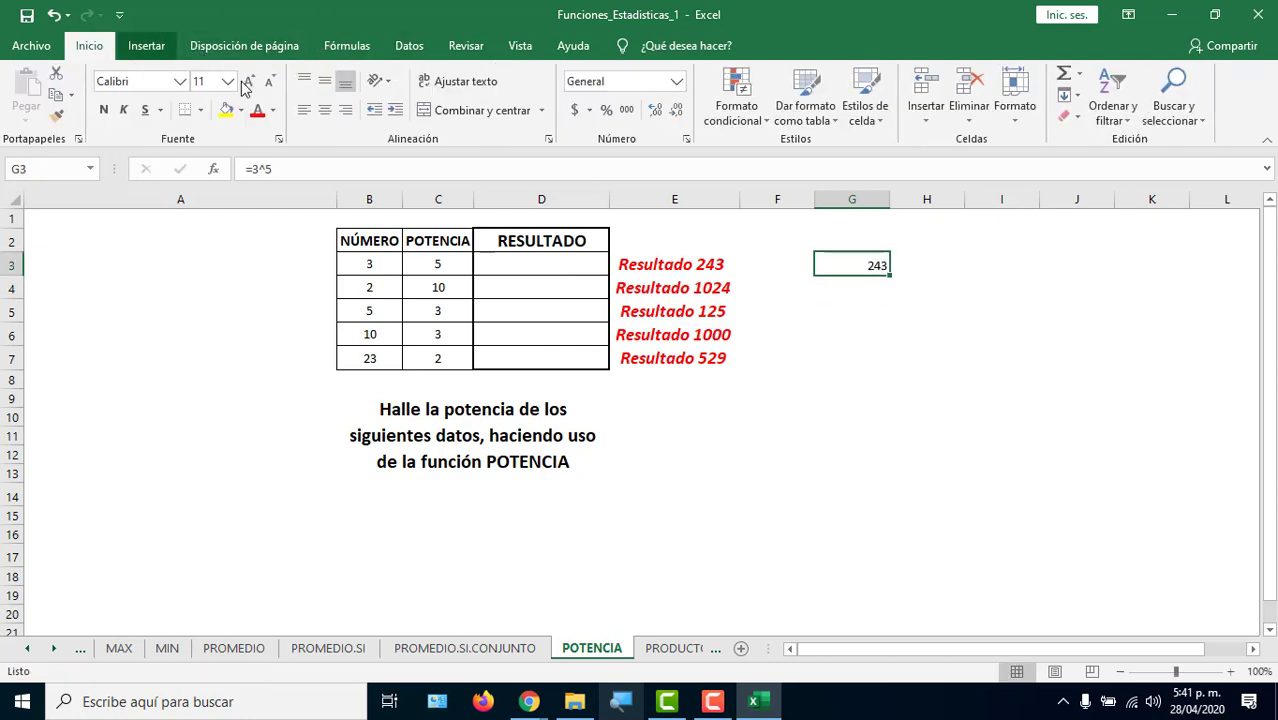
pyautogui.click(249, 81)
pyautogui.click(249, 81)
pyautogui.click(249, 81)
pyautogui.click(249, 81)
pyautogui.click(249, 81)
pyautogui.click(249, 81)
pyautogui.click(249, 81)
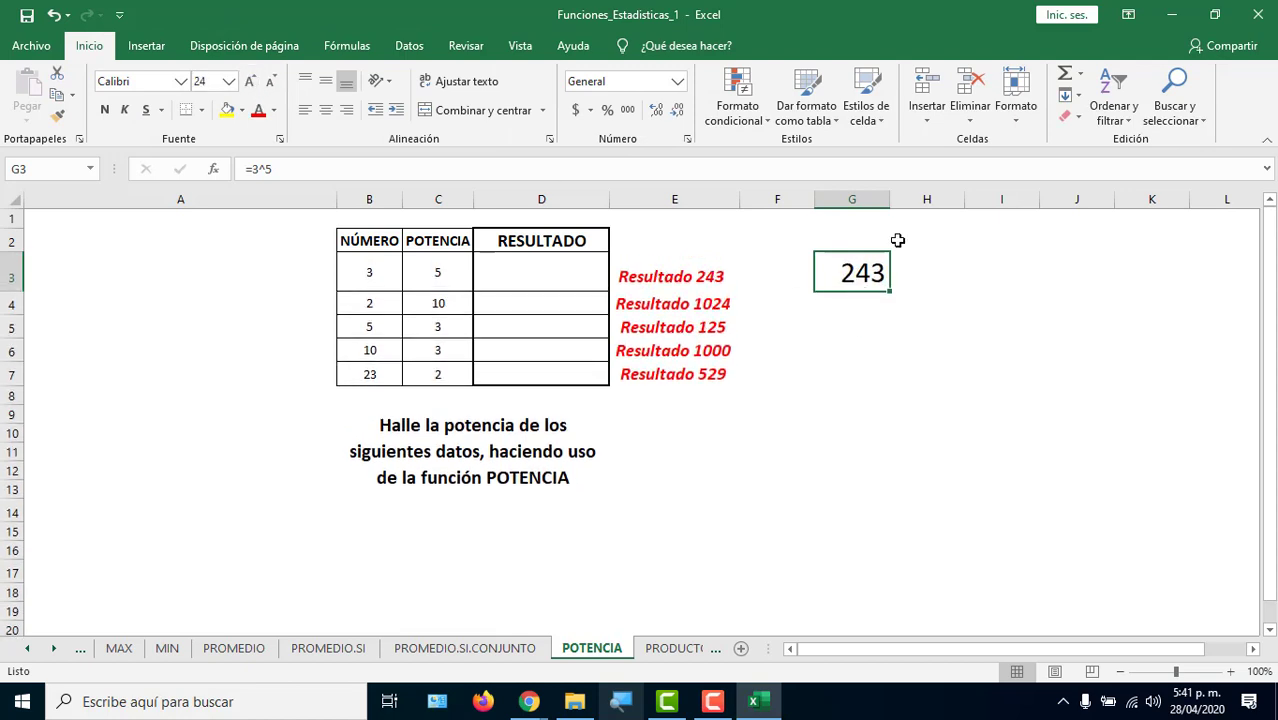
pyautogui.moveTo(890, 200); pyautogui.dragTo(953, 200)
# Examine the power-operator formula in G3 and cancel the cell edit.
pyautogui.doubleClick(900, 268)
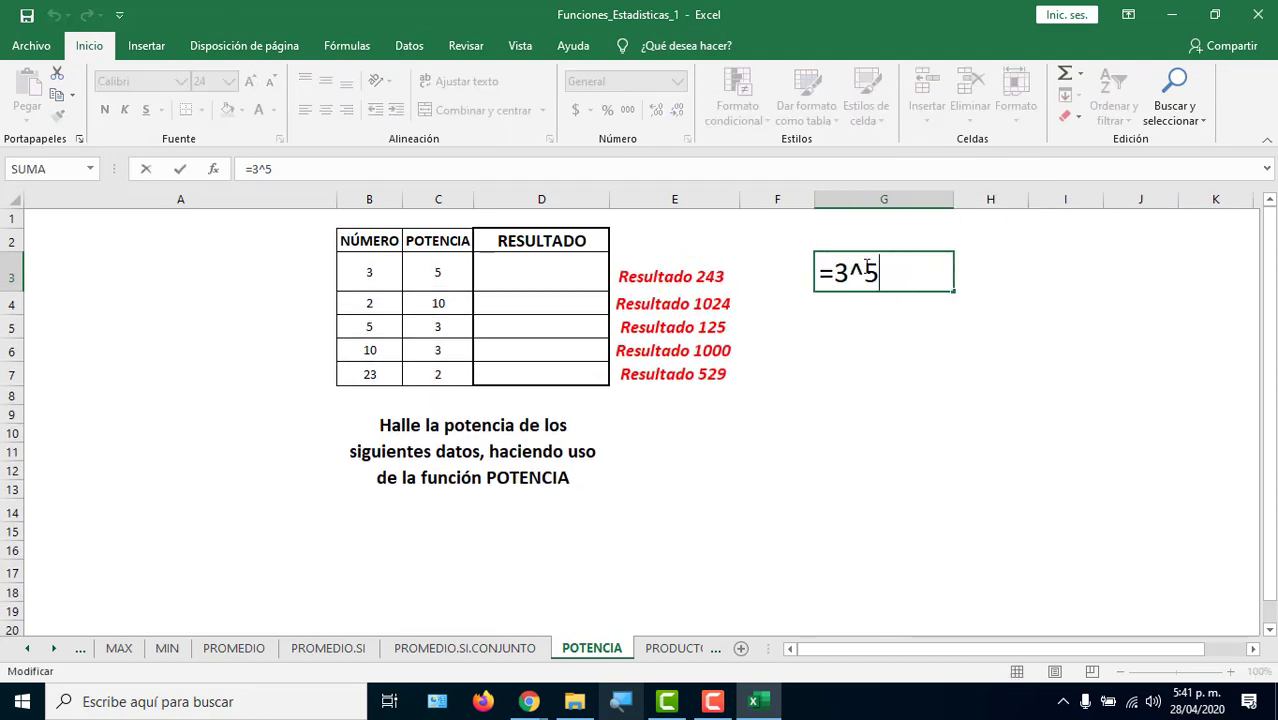
pyautogui.moveTo(880, 270); pyautogui.dragTo(834, 270)
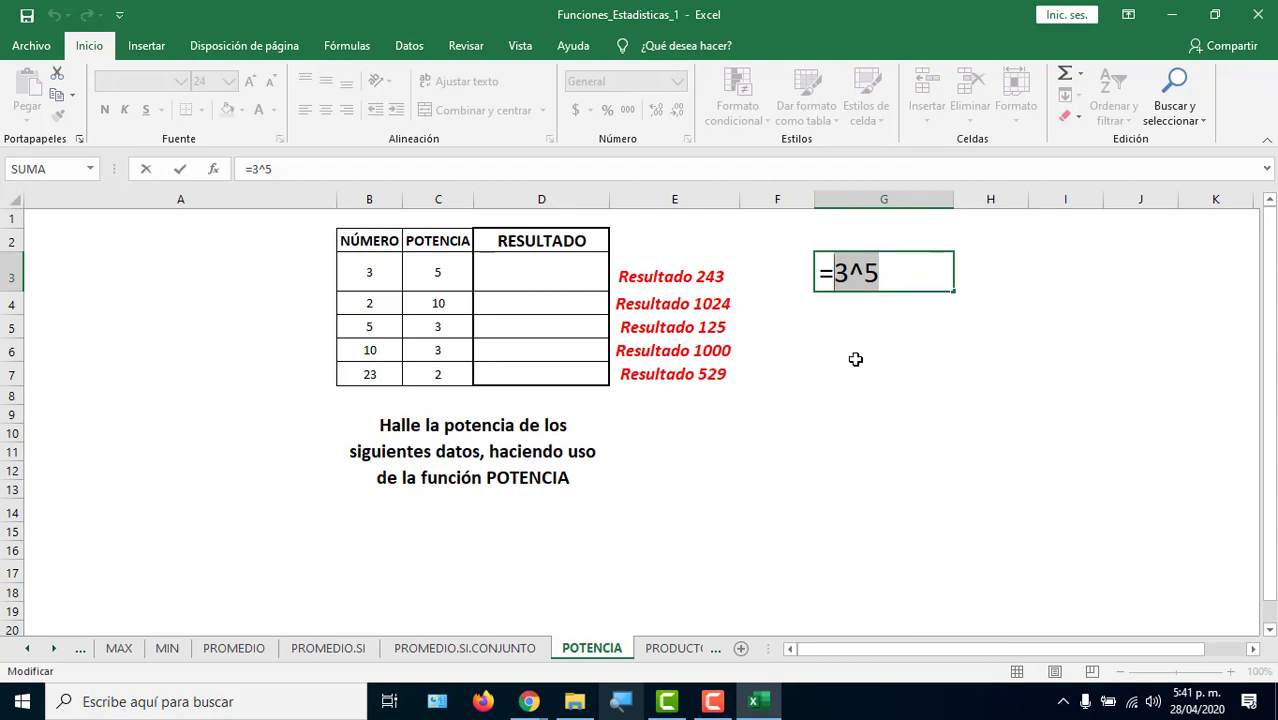
pyautogui.click(550, 270)
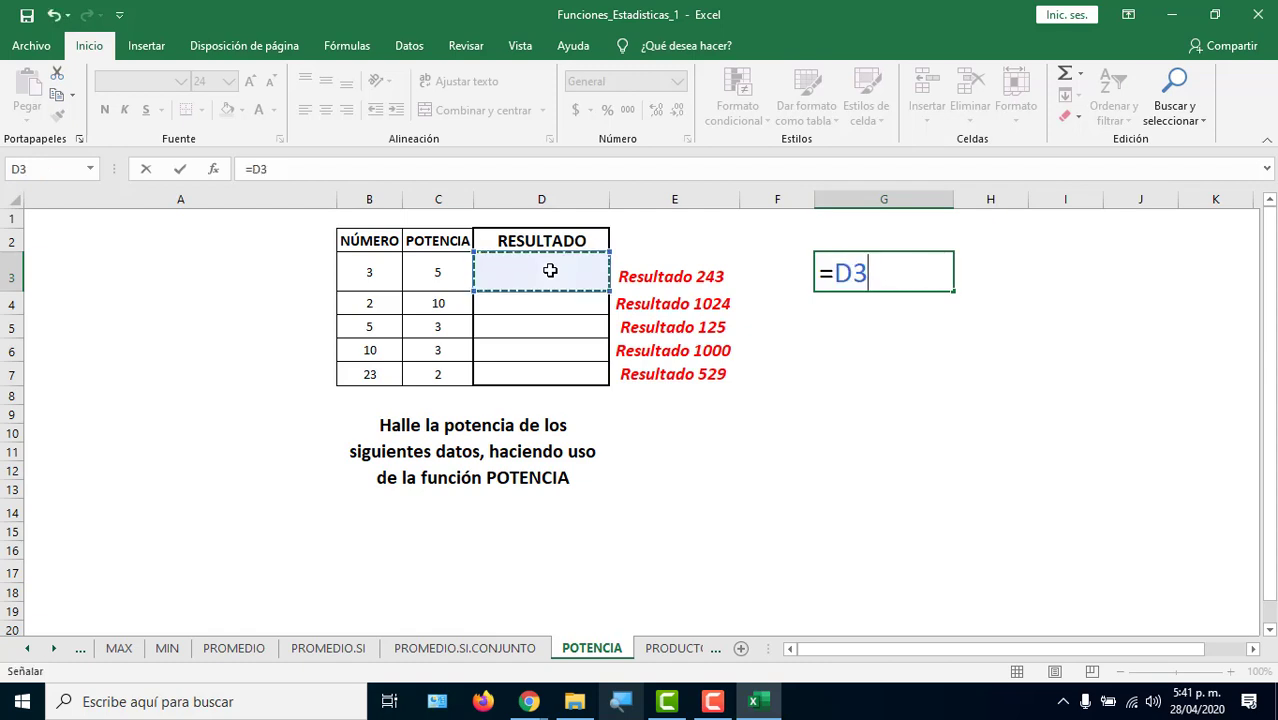
pyautogui.press('Escape')
# Enter =POTENCIA(B3;C3) in D3 to raise the first number to its power.
pyautogui.click(550, 270)
pyautogui.write('=potenc')
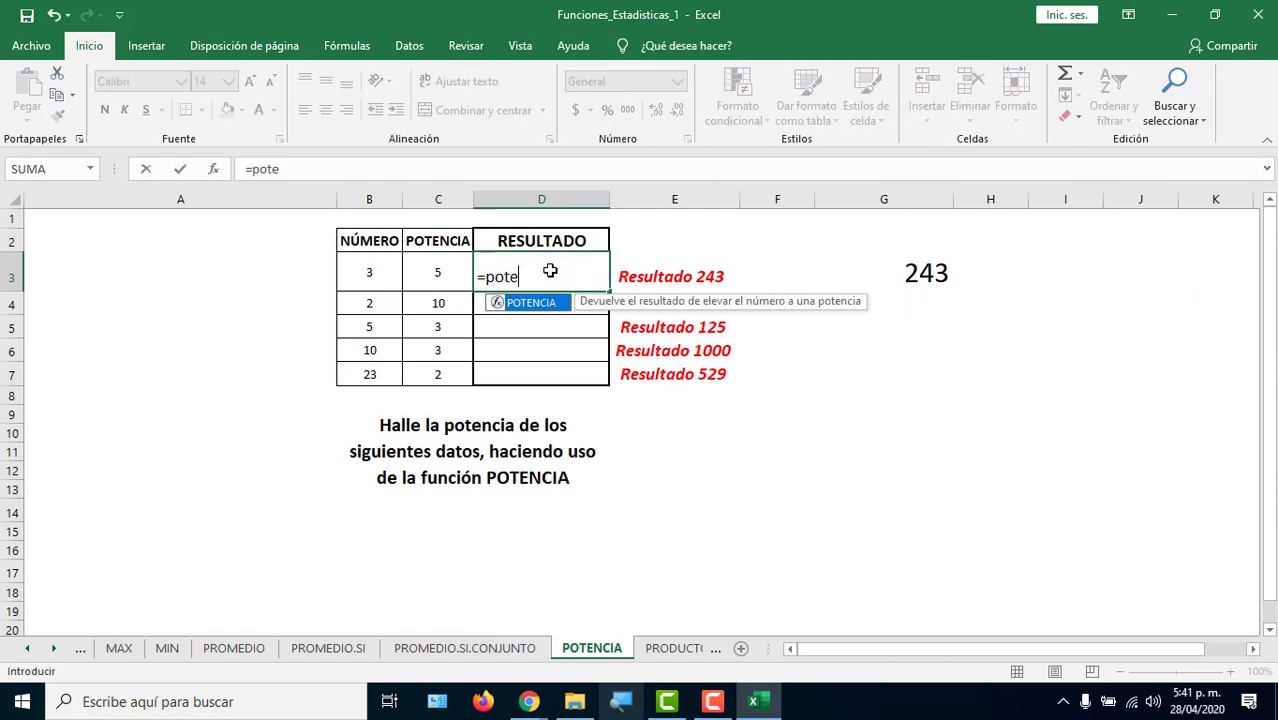
pyautogui.press('Tab')
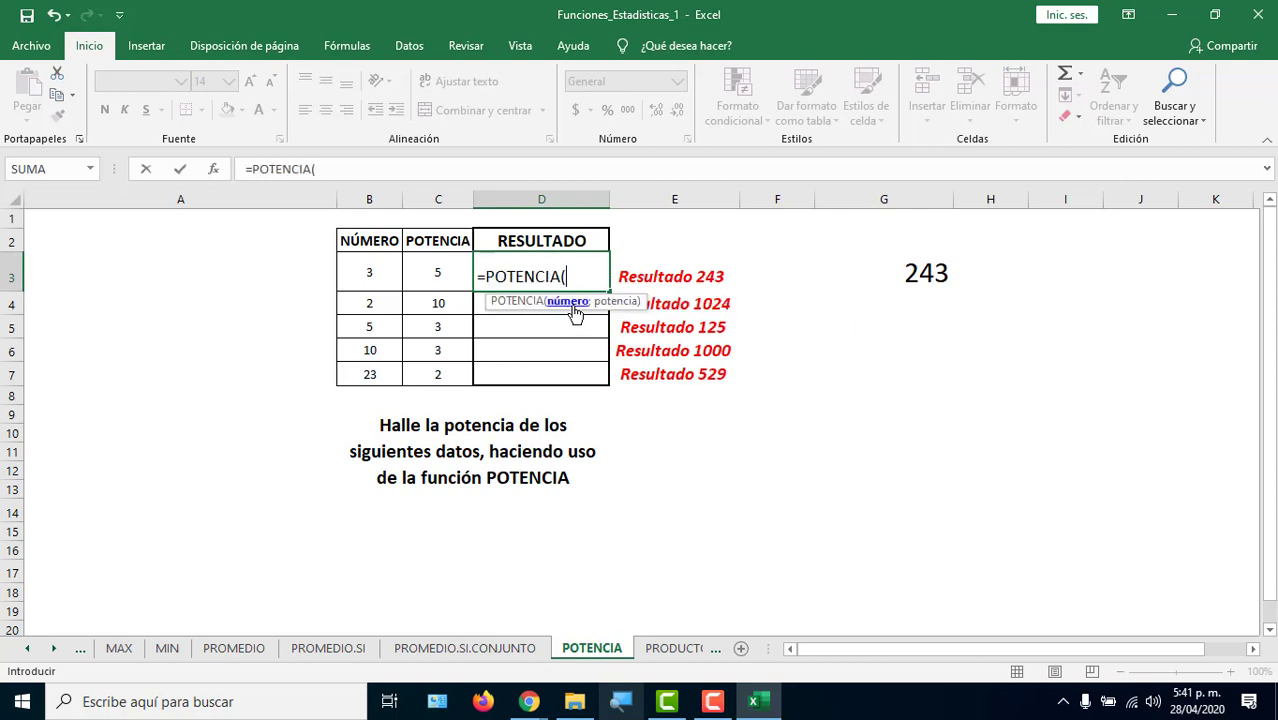
pyautogui.click(365, 272)
pyautogui.write(';')
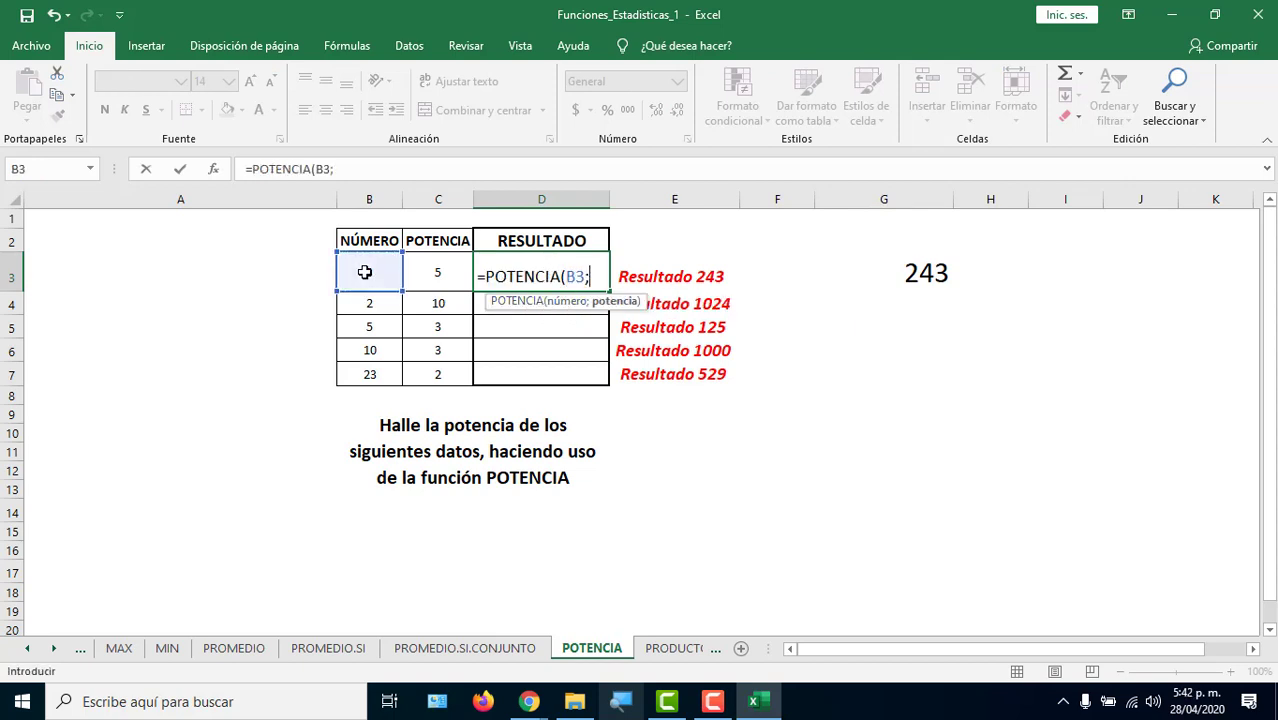
pyautogui.click(438, 277)
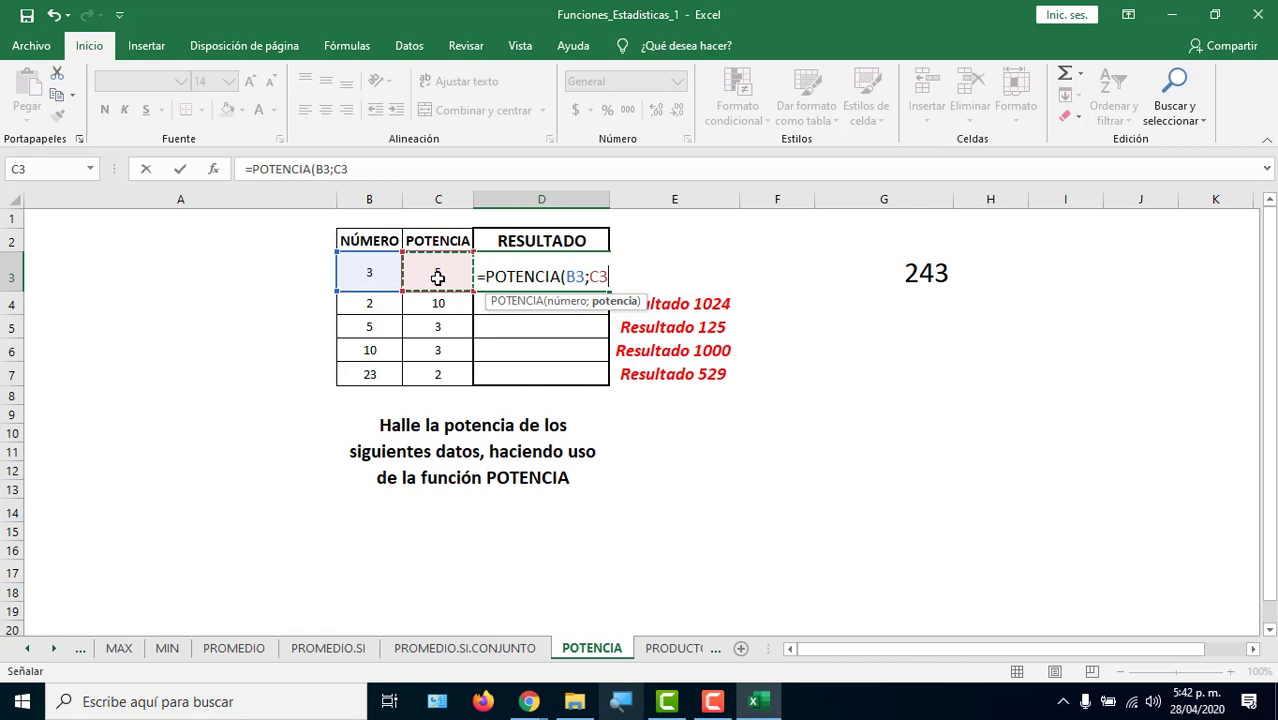
pyautogui.write(')')
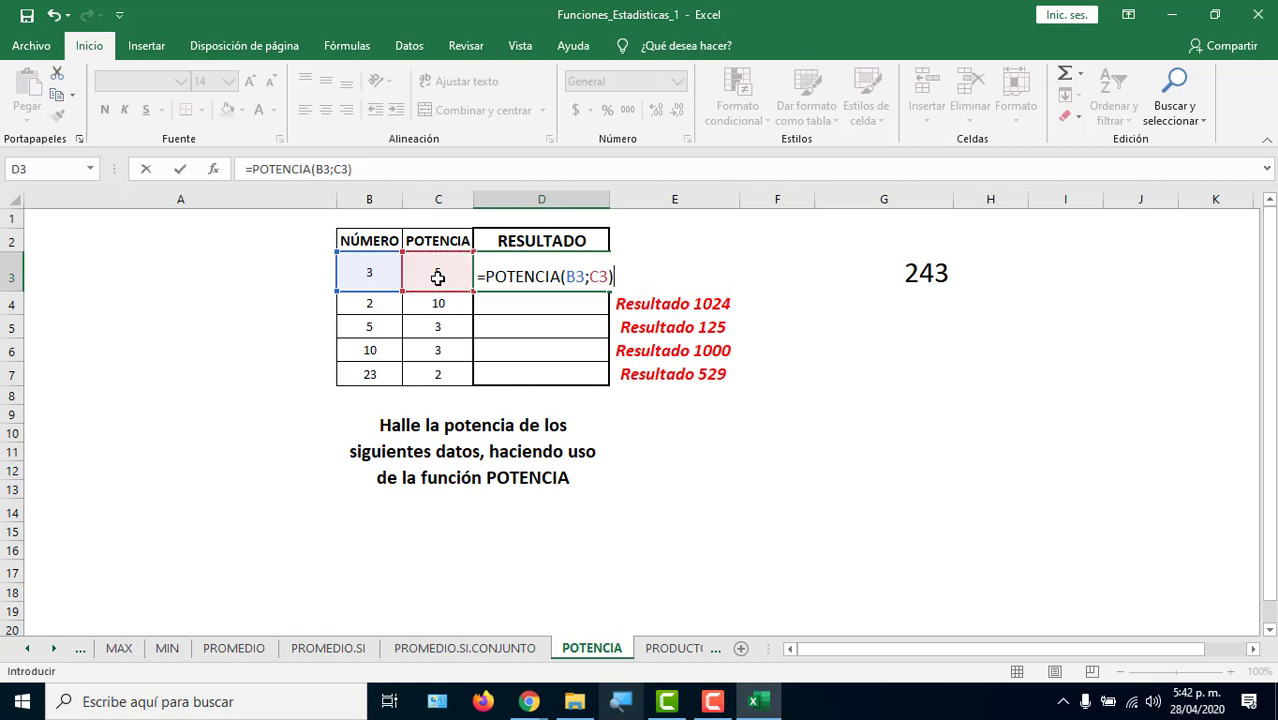
pyautogui.press('Return')
# Fill the POTENCIA formula from D3 down to D7 and enlarge the results' font to 22 points.
pyautogui.click(582, 285)
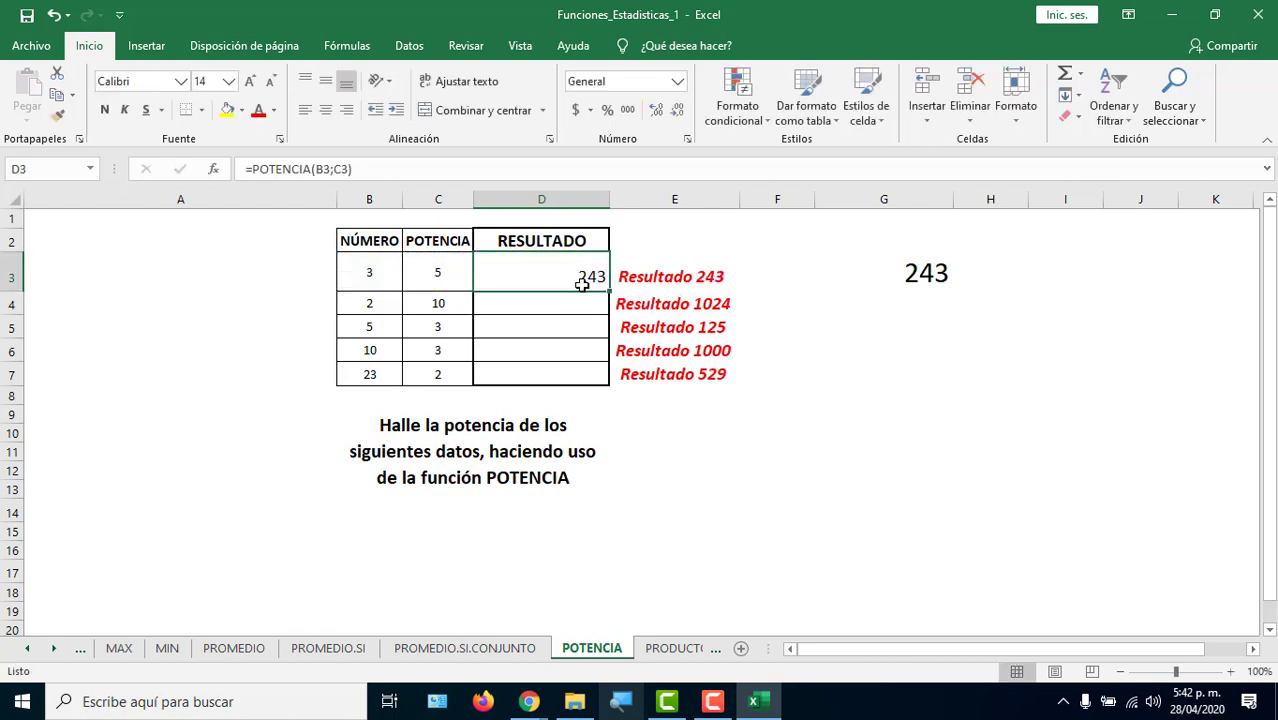
pyautogui.moveTo(608, 291); pyautogui.dragTo(600, 386)
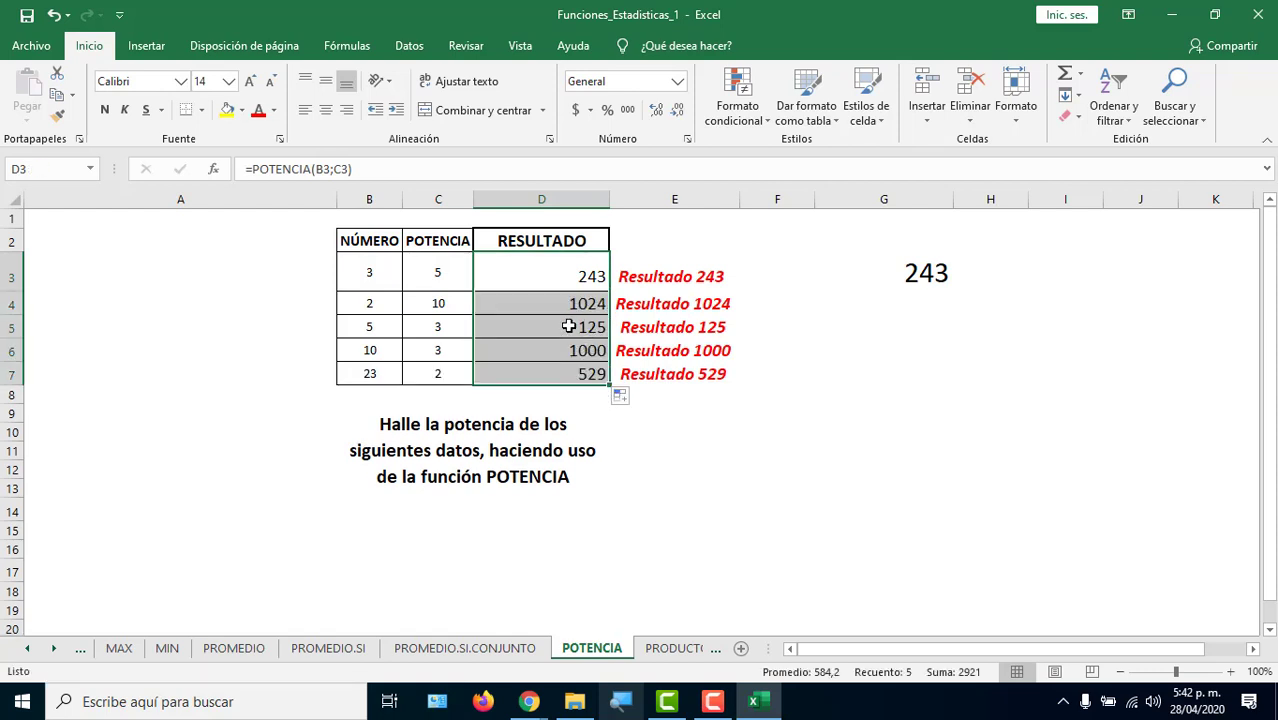
pyautogui.click(250, 81)
pyautogui.click(250, 81)
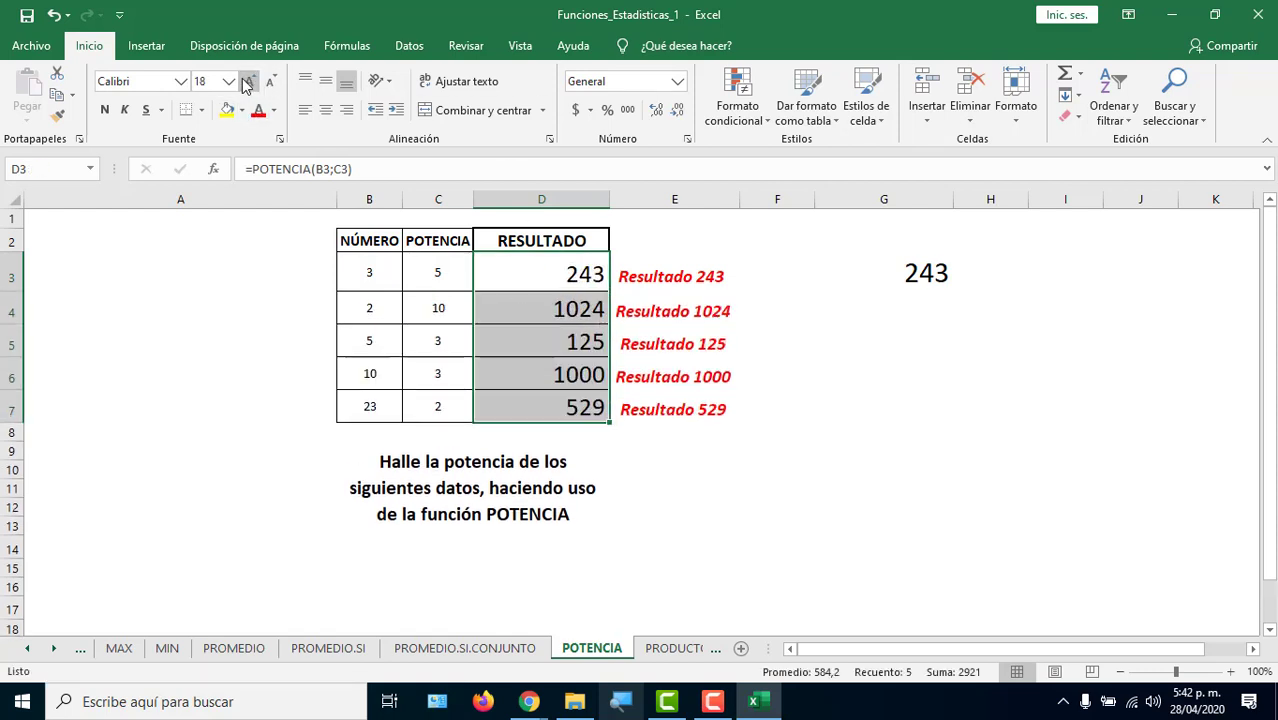
pyautogui.click(249, 81)
pyautogui.doubleClick(542, 272)
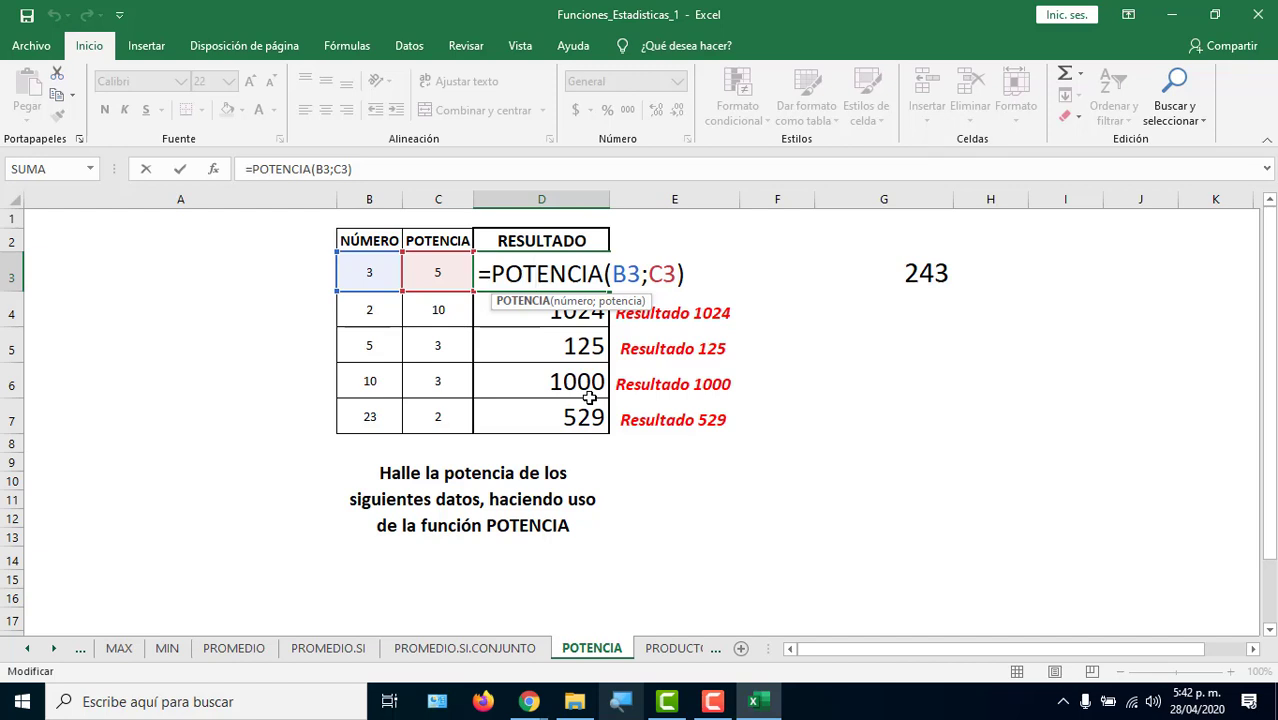
pyautogui.press('Return')
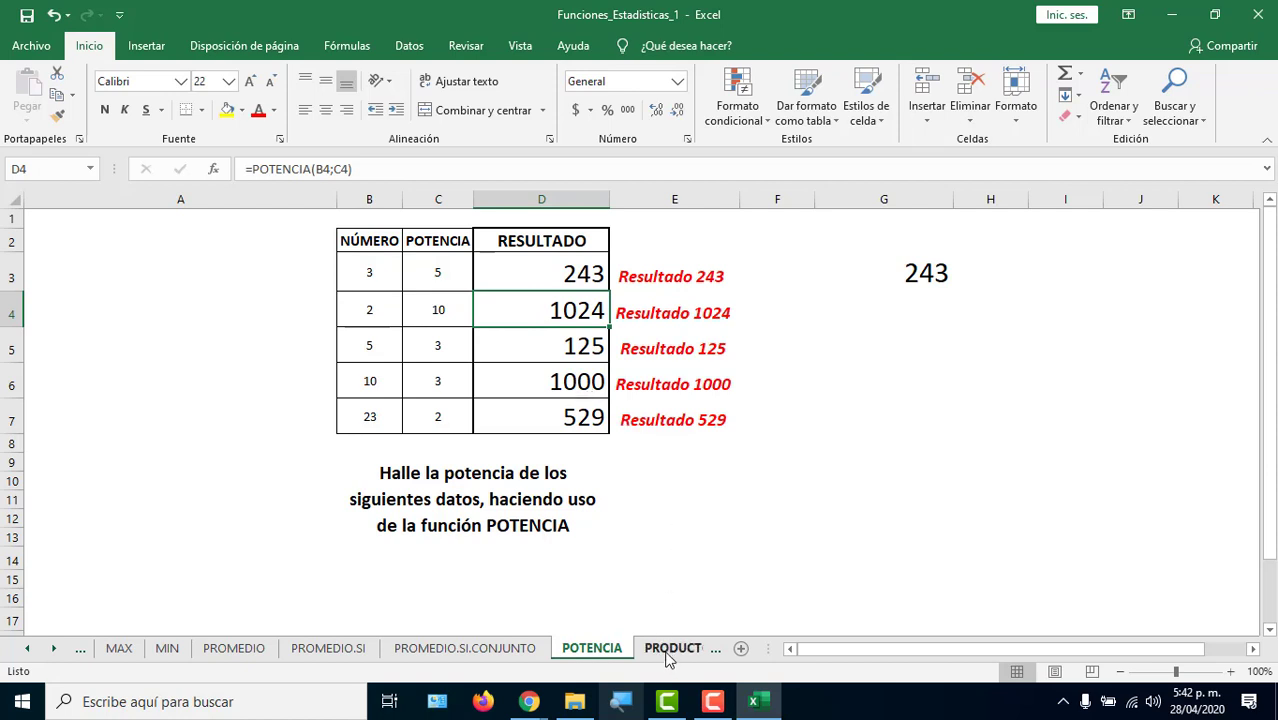
# Enter 3 in G7 of the POTENCIA sheet as a number for a square-root example.
pyautogui.click(747, 505)
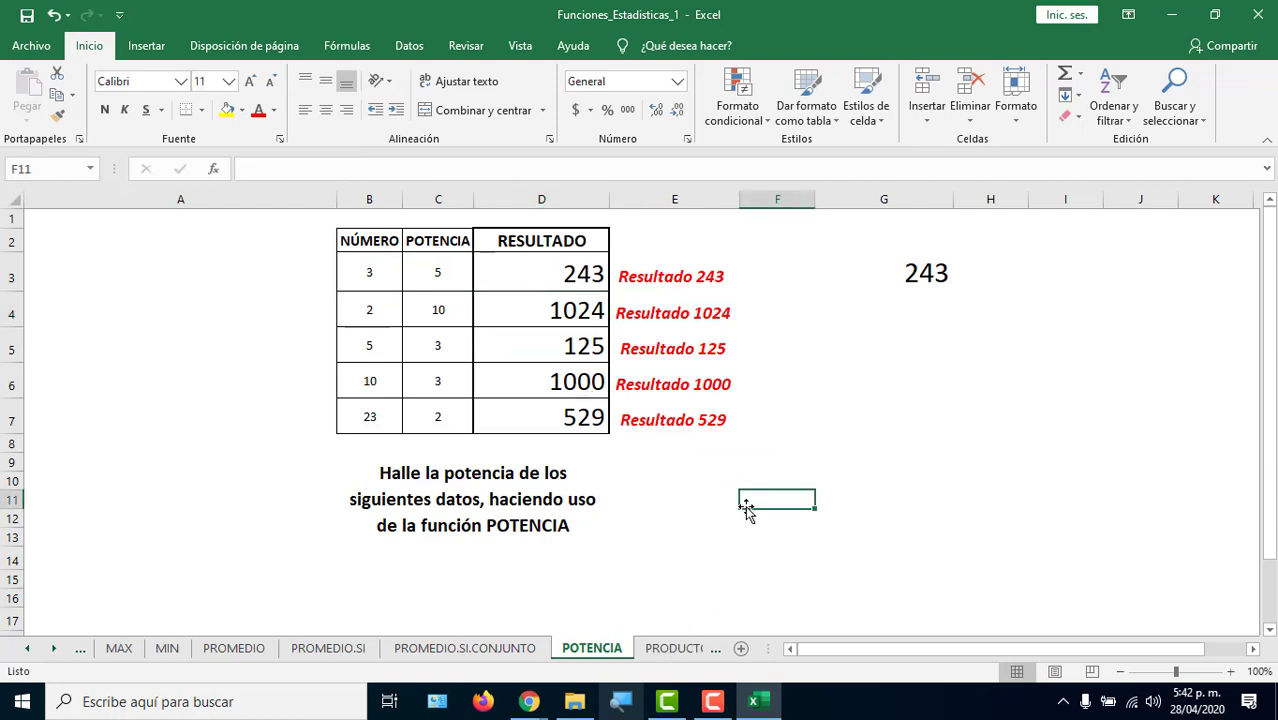
pyautogui.click(520, 578)
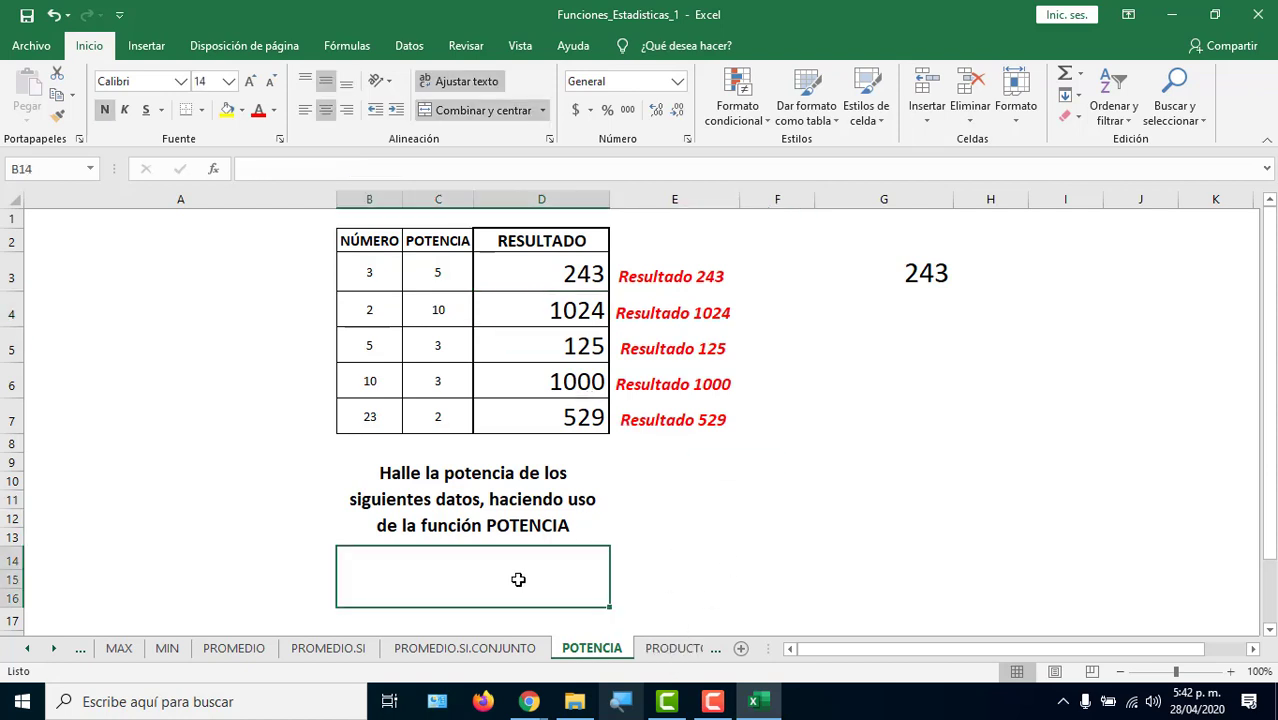
pyautogui.click(1000, 527)
pyautogui.click(945, 413)
pyautogui.write('3')
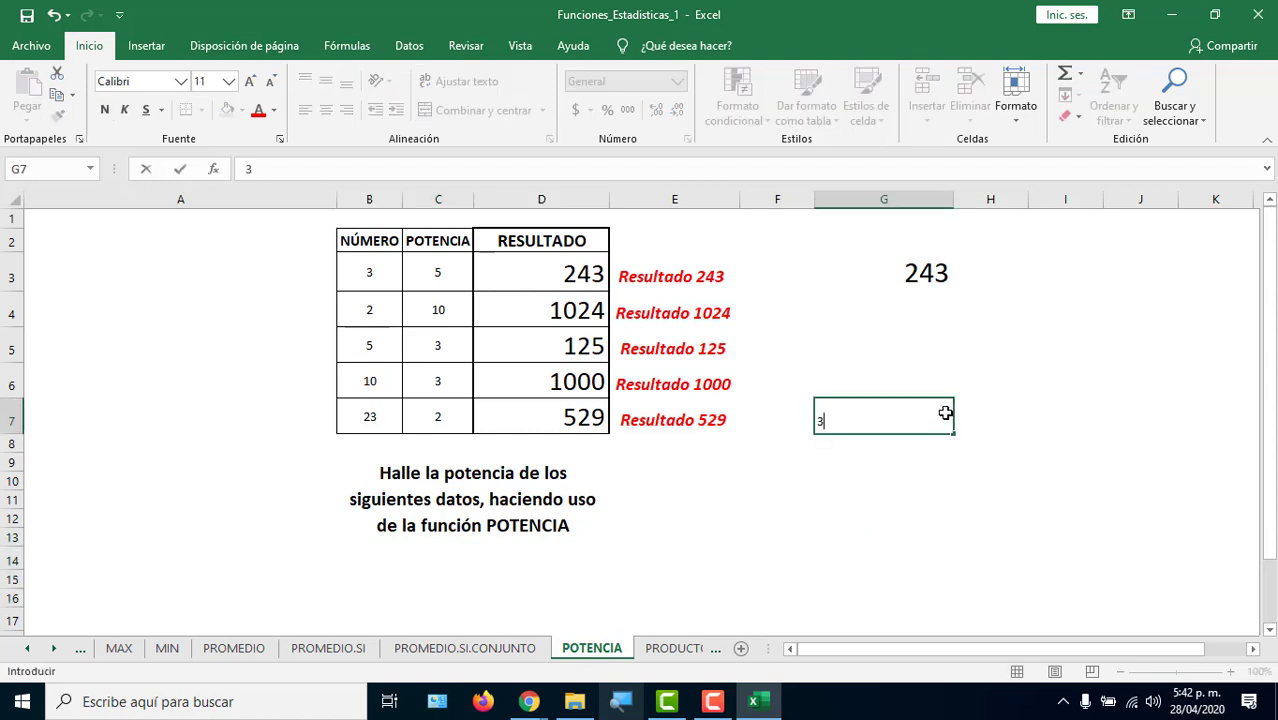
pyautogui.press('Tab')
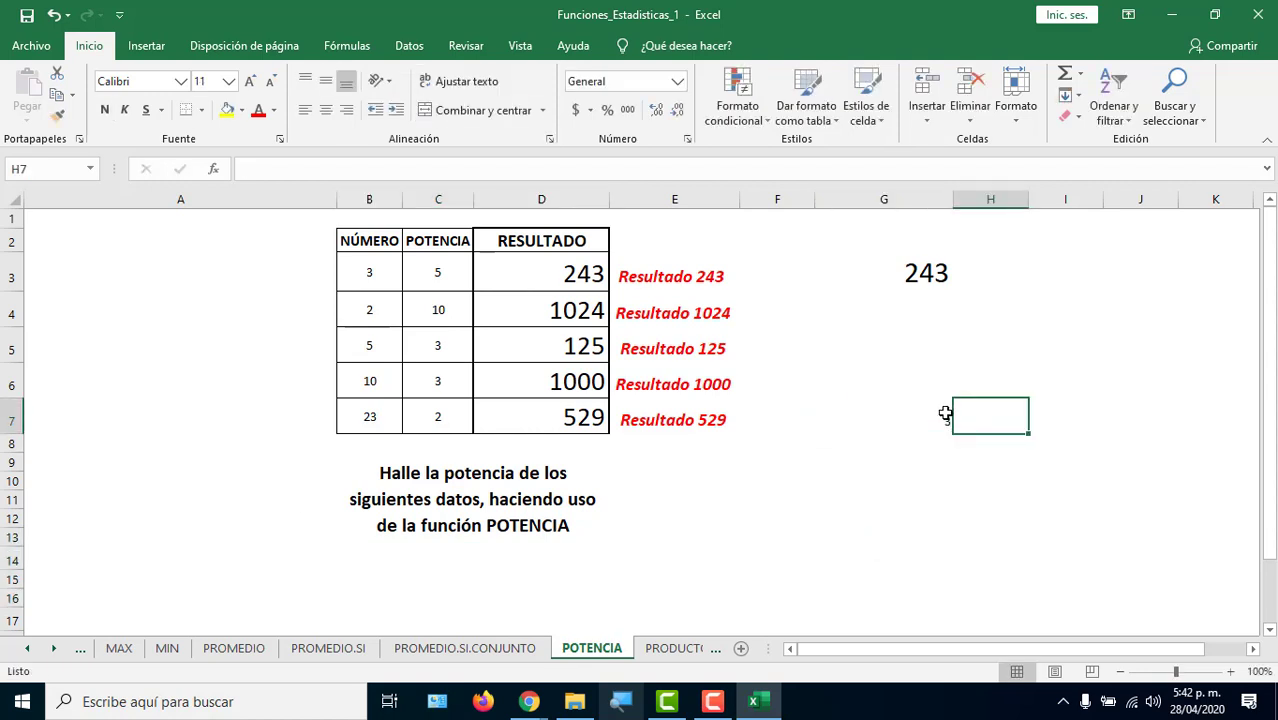
# Copy the table formatting of B3:D7 onto the block starting at G7.
pyautogui.press('Left')
pyautogui.press('Left')
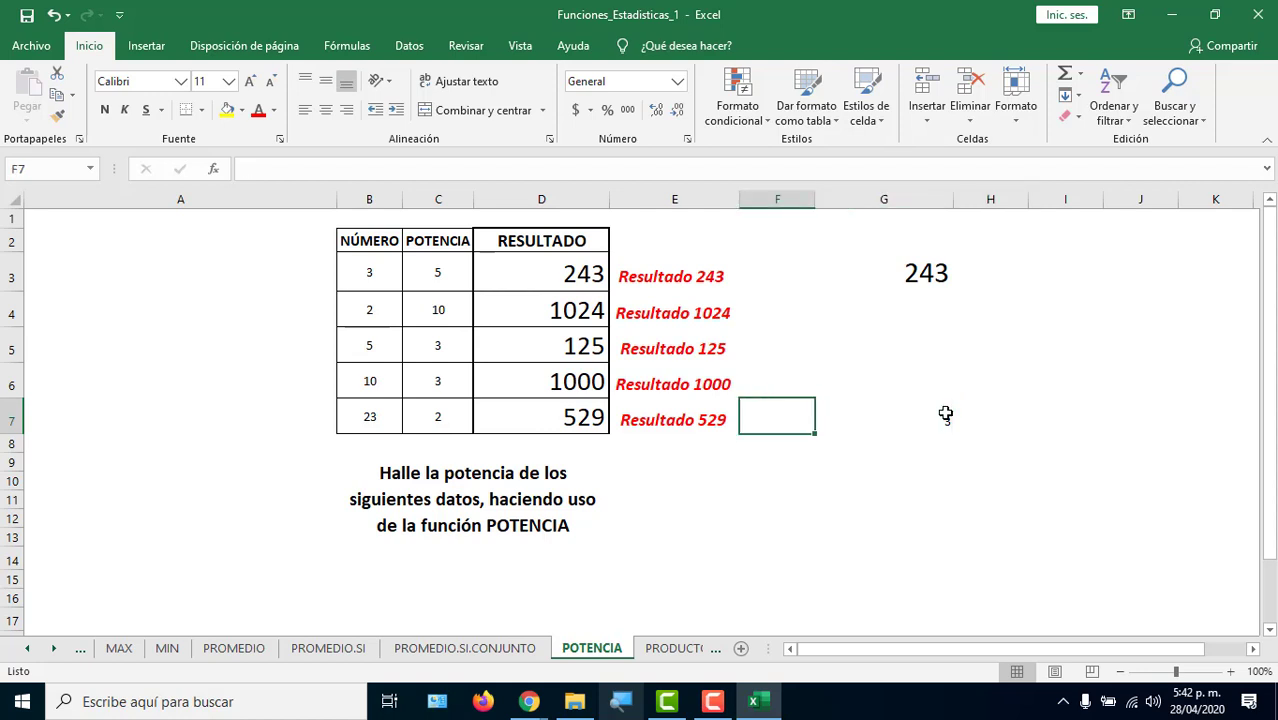
pyautogui.moveTo(372, 274); pyautogui.dragTo(562, 422)
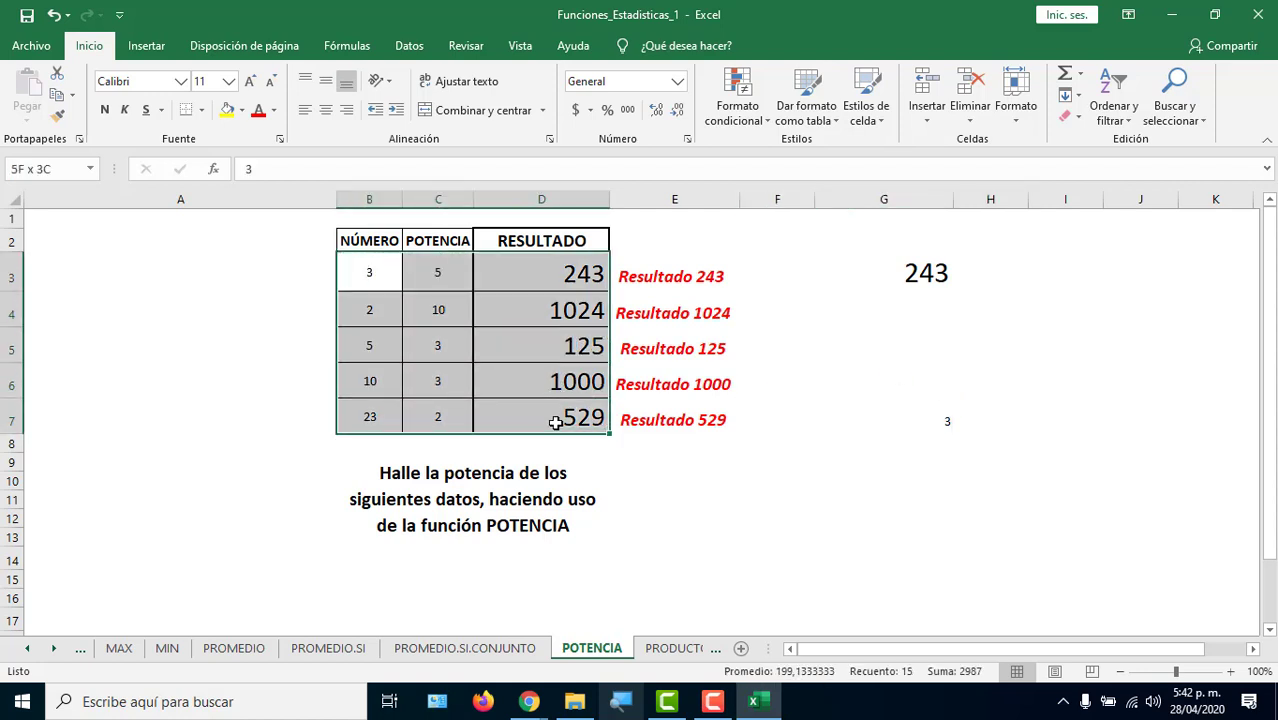
pyautogui.click(57, 114)
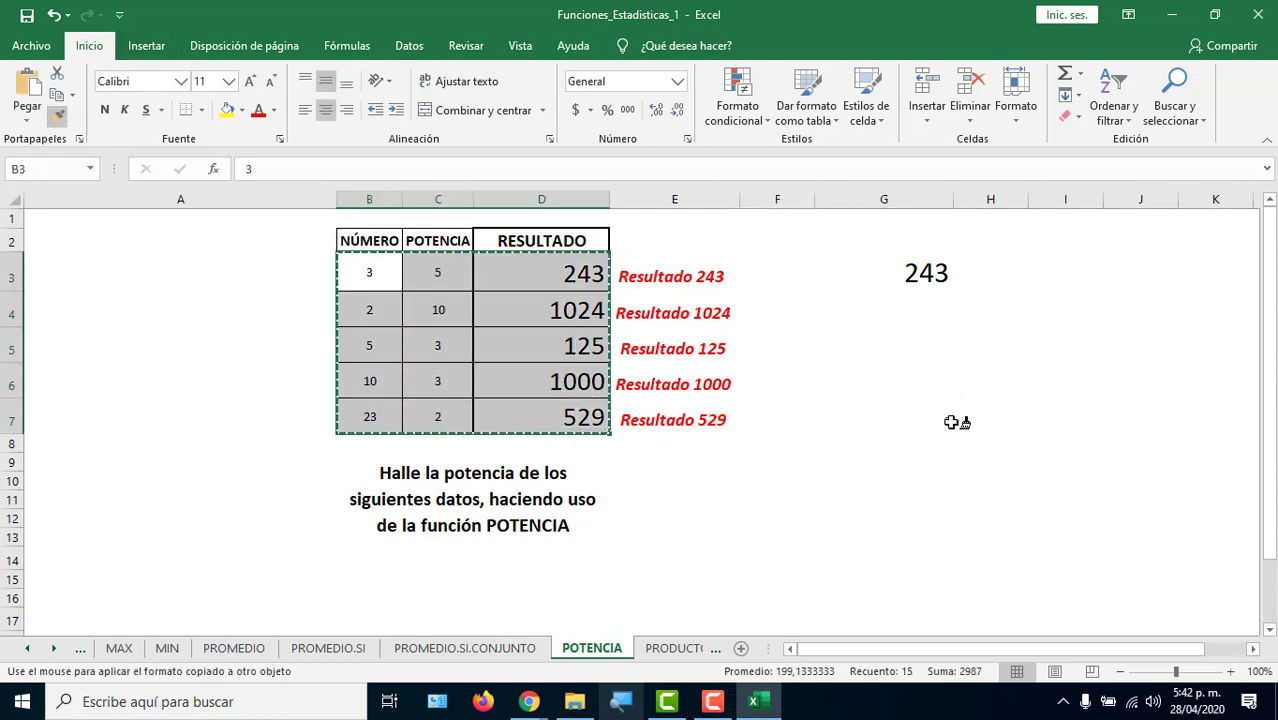
pyautogui.click(951, 422)
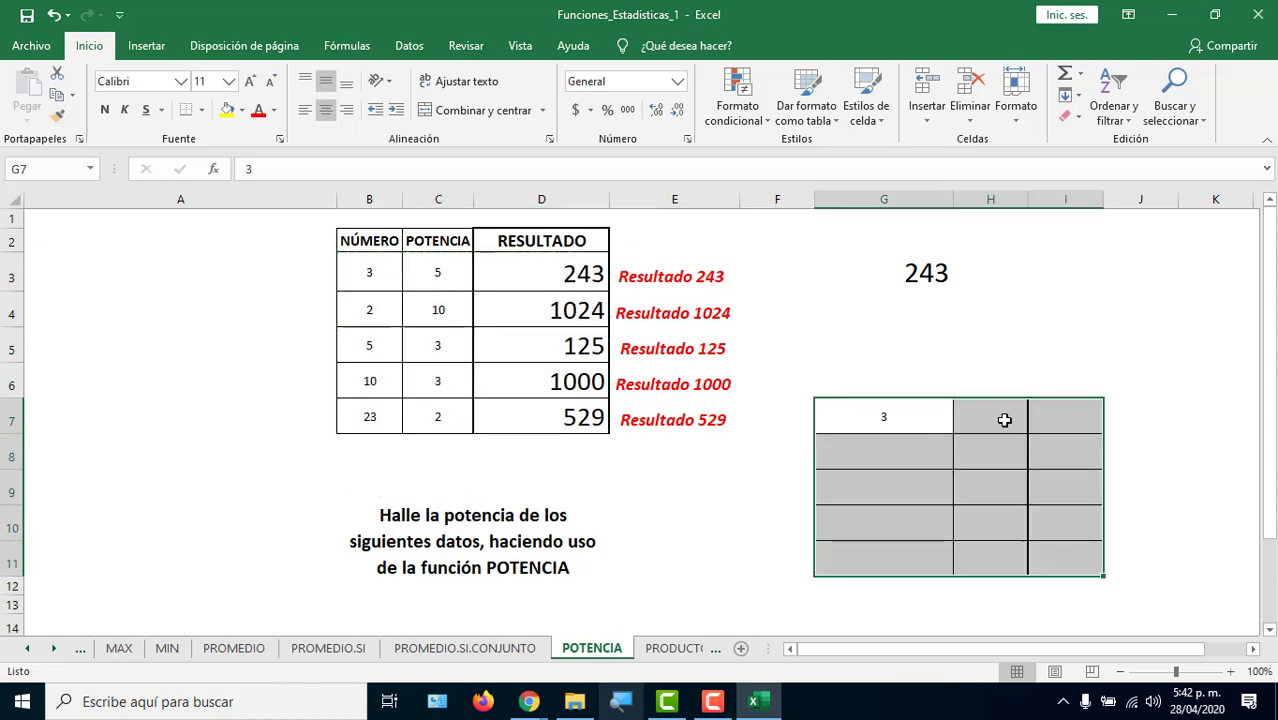
# Enter =RAIZ(G7) in I7 to calculate the square root of the number in G7.
pyautogui.click(1048, 414)
pyautogui.write('=ra')
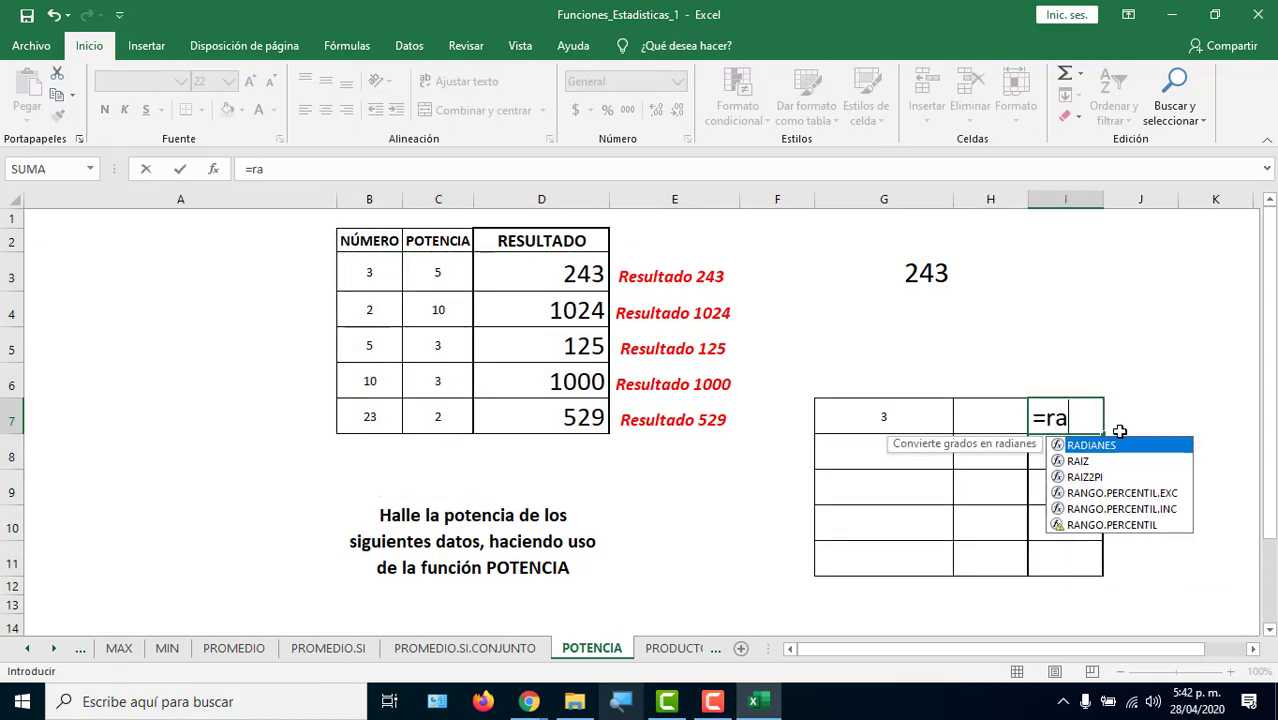
pyautogui.click(1104, 461)
pyautogui.doubleClick(1104, 461)
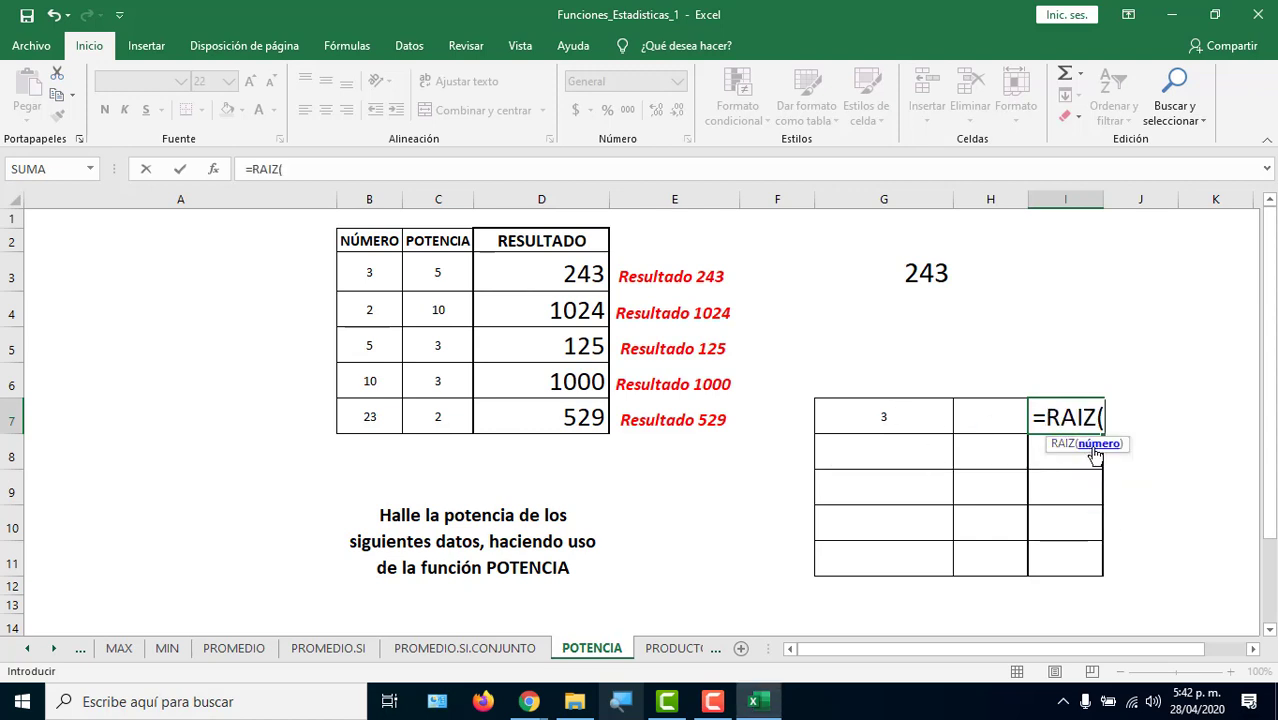
pyautogui.click(936, 420)
pyautogui.write(')')
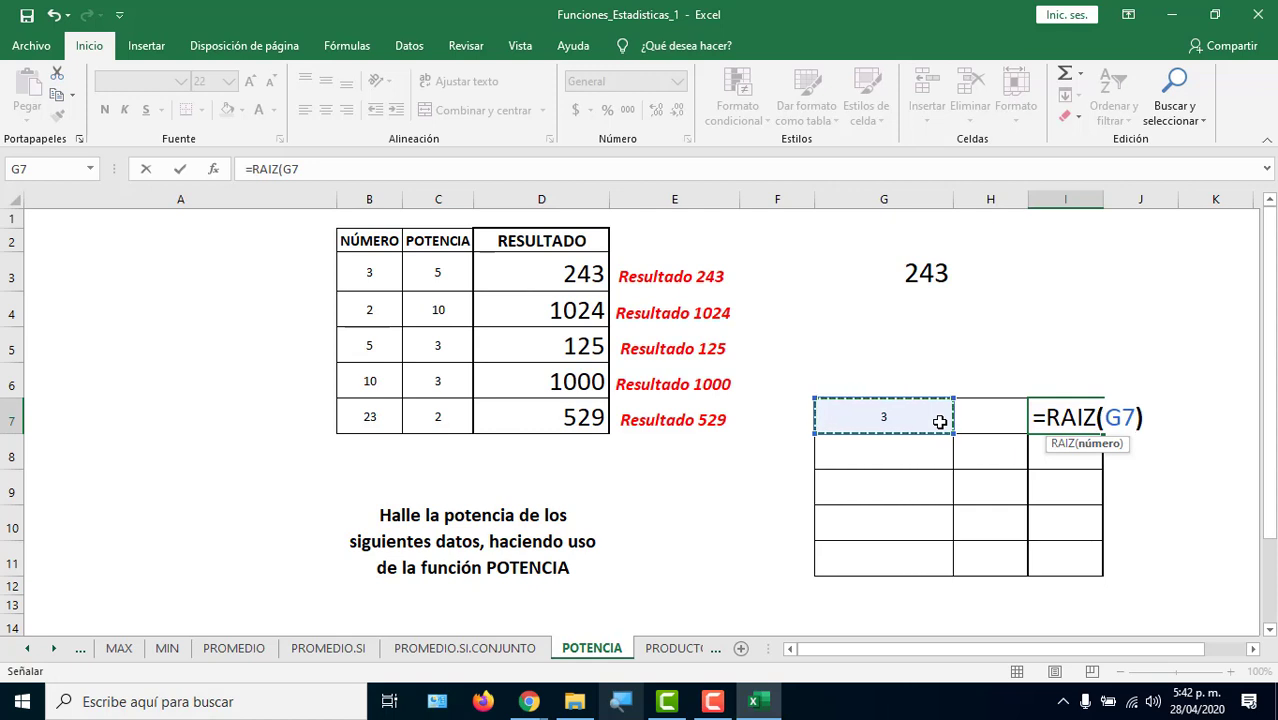
pyautogui.press('Return')
# Enter 27, 90 and 1000 in G8:G10 and fill the RAIZ formula from I7 down to I10.
pyautogui.click(872, 458)
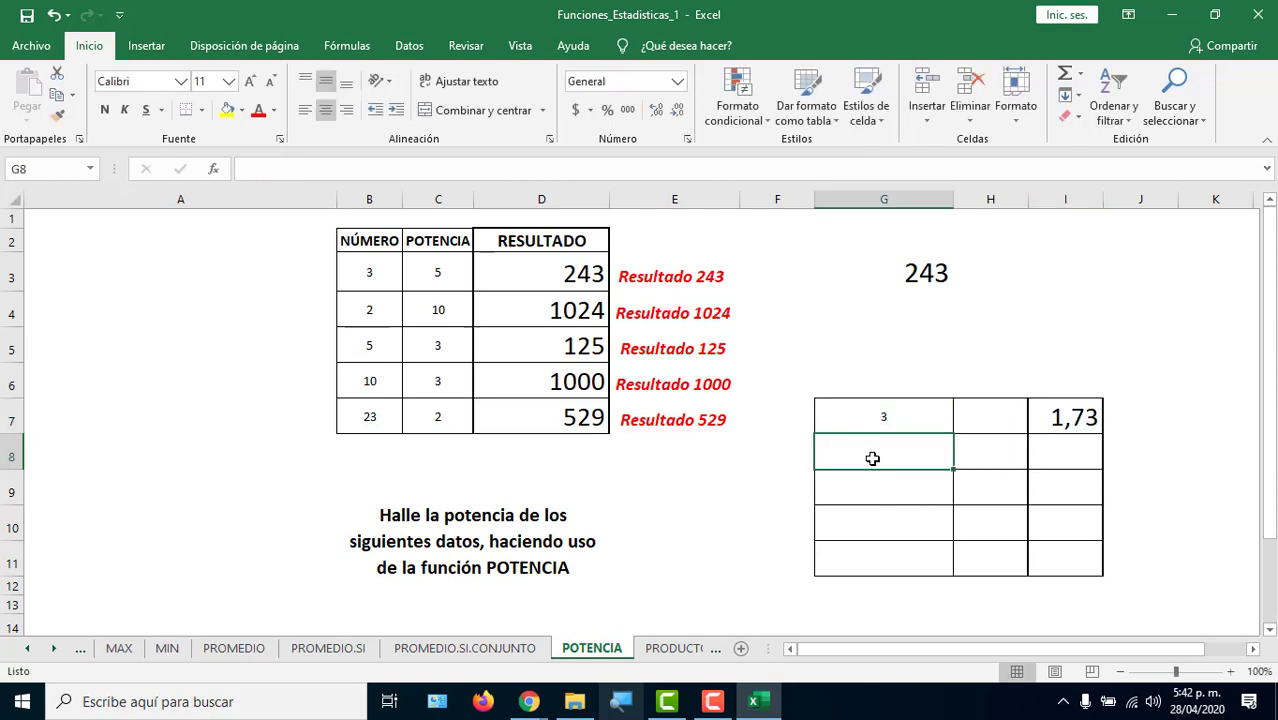
pyautogui.write('27')
pyautogui.press('Return')
pyautogui.write('90')
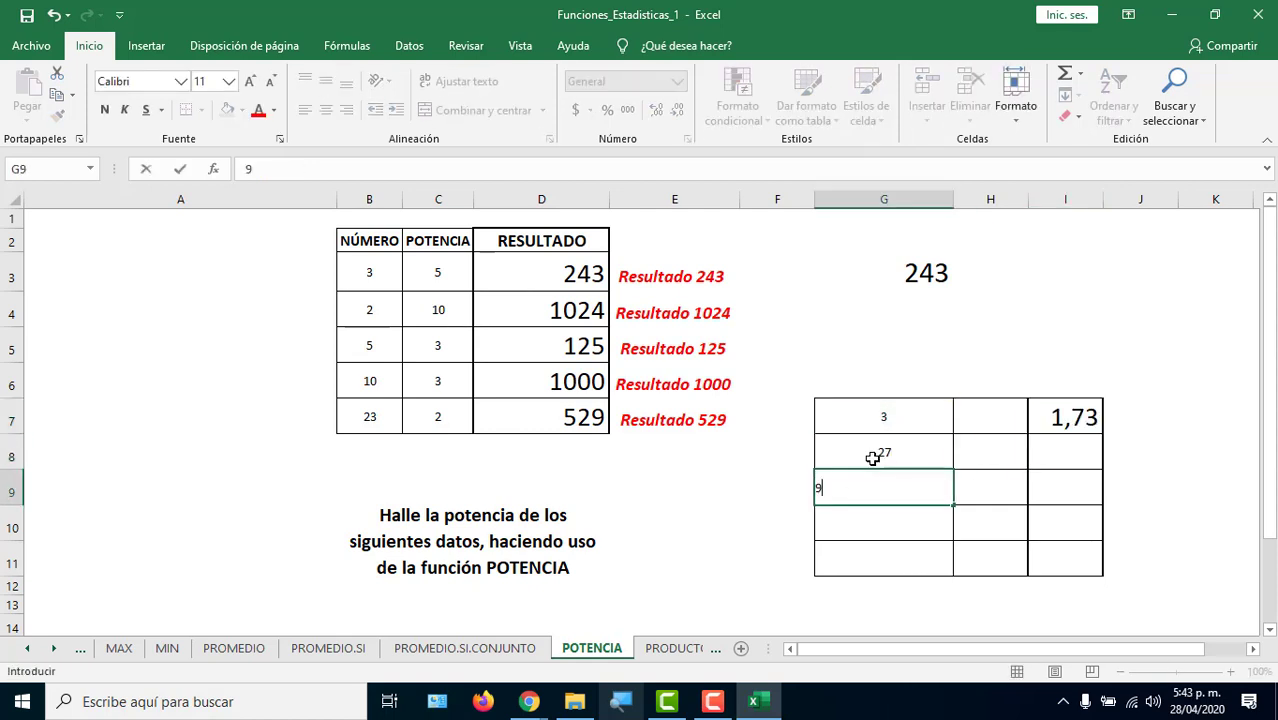
pyautogui.press('Return')
pyautogui.write('1000')
pyautogui.press('Return')
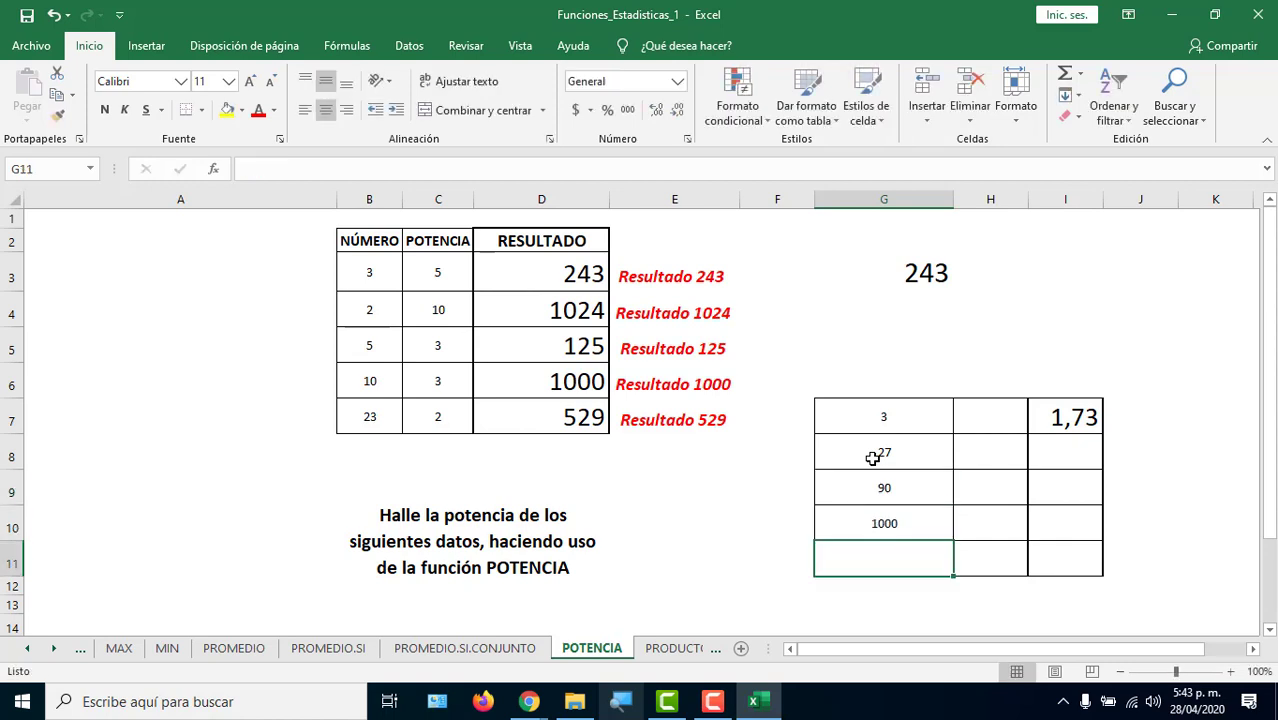
pyautogui.click(1052, 416)
pyautogui.moveTo(1102, 434); pyautogui.dragTo(1100, 532)
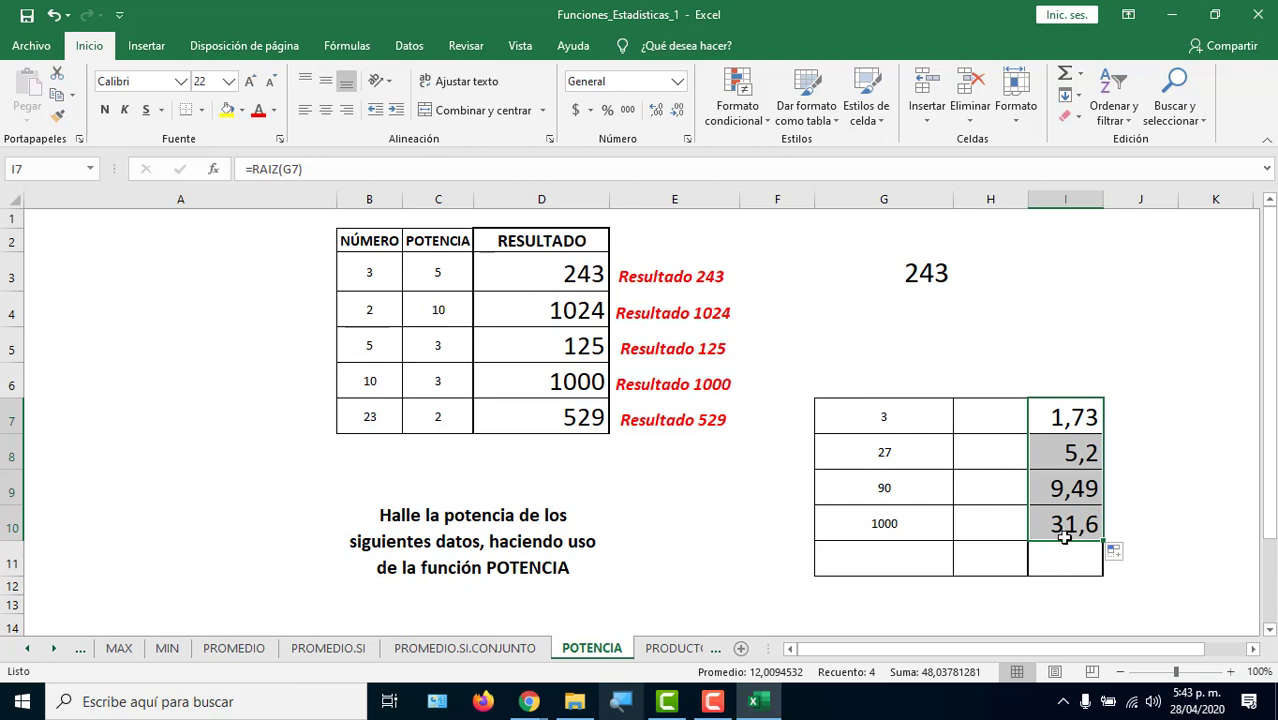
# Remove the (G8) argument from the formula in I8, leaving only =RAIZ.
pyautogui.doubleClick(1062, 467)
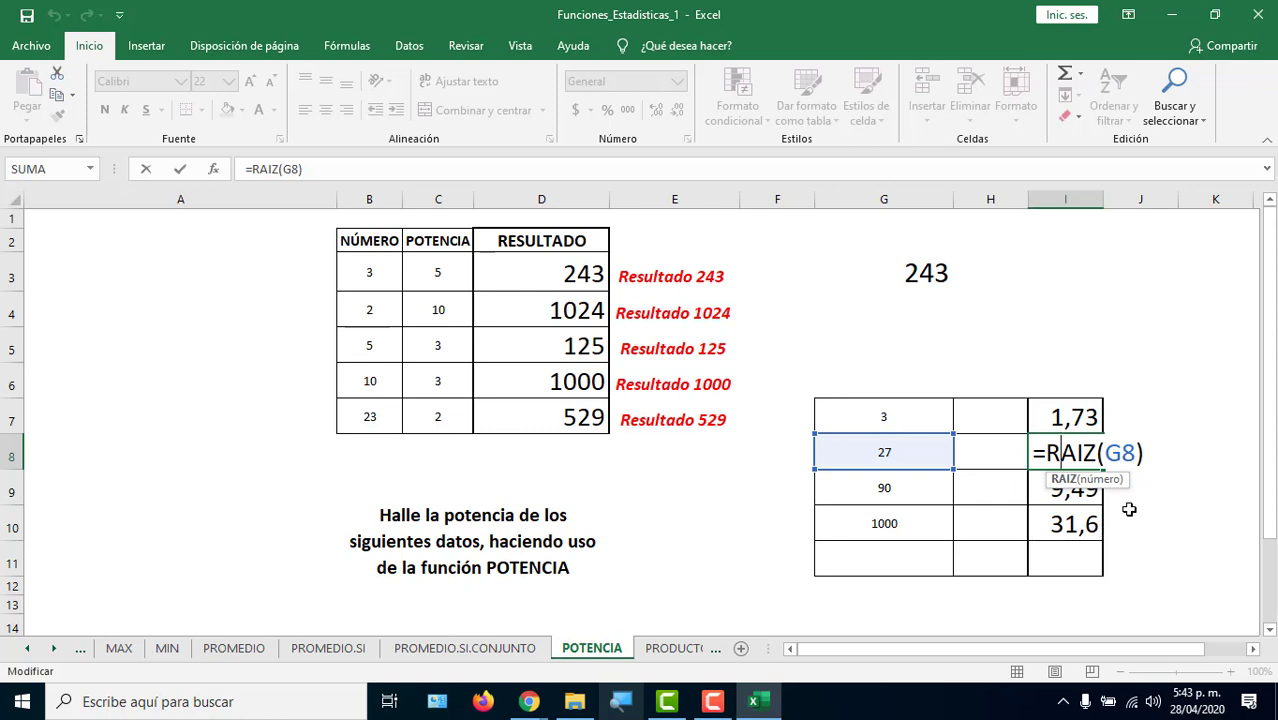
pyautogui.click(1048, 453)
pyautogui.moveTo(1141, 453); pyautogui.dragTo(1097, 453)
pyautogui.press('BackSpace')
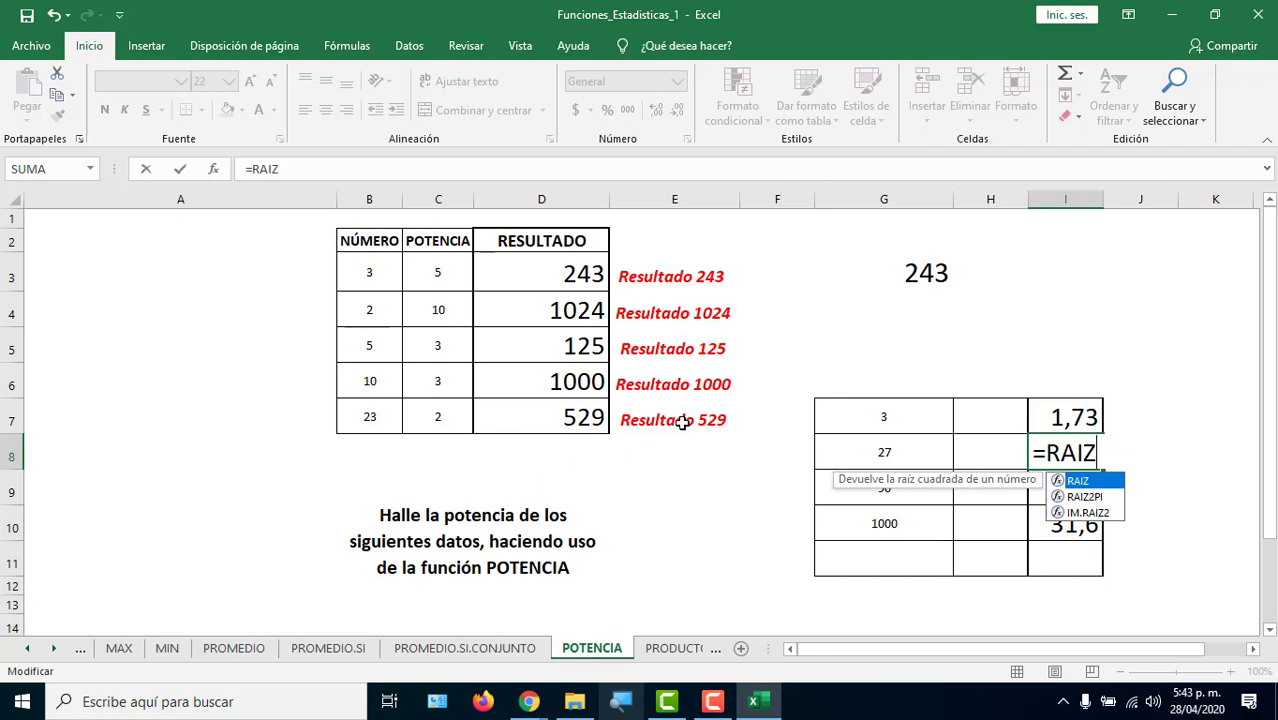
pyautogui.click(977, 310)
# Open Paint, maximize its window and shrink the blank canvas to 601 × 213 pixels.
pyautogui.click(261, 701)
pyautogui.write('paint')
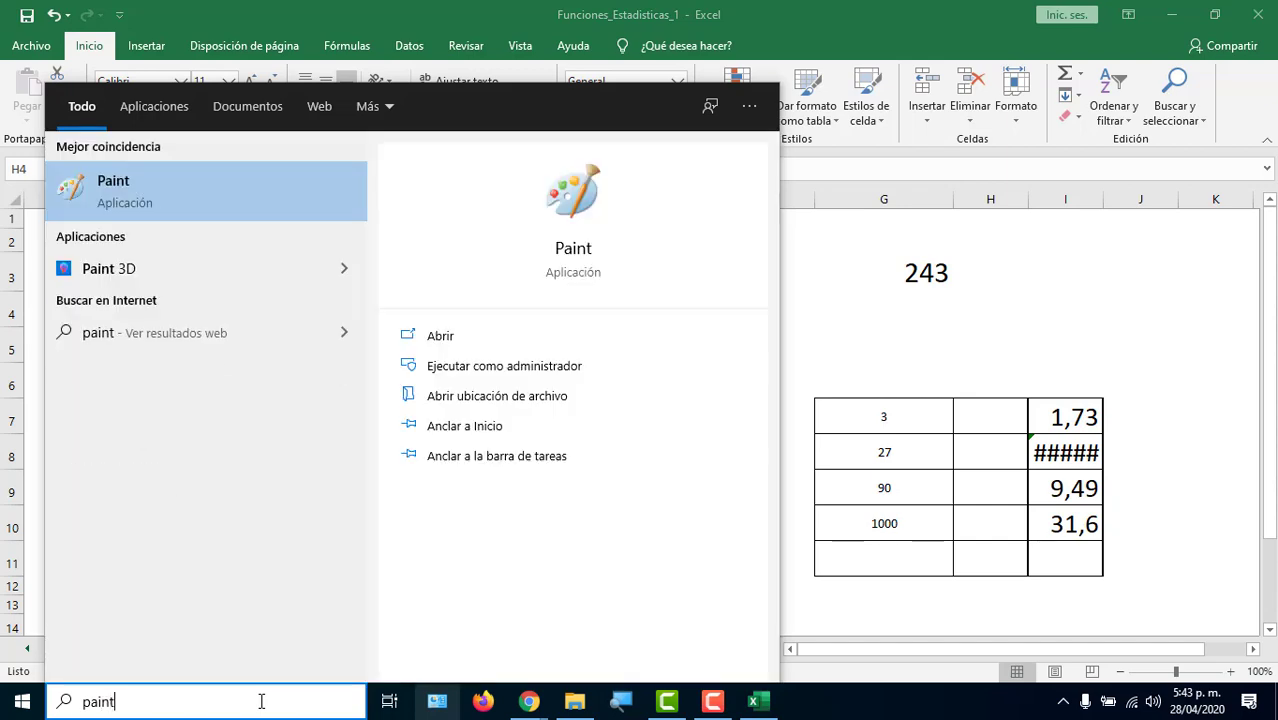
pyautogui.press('Return')
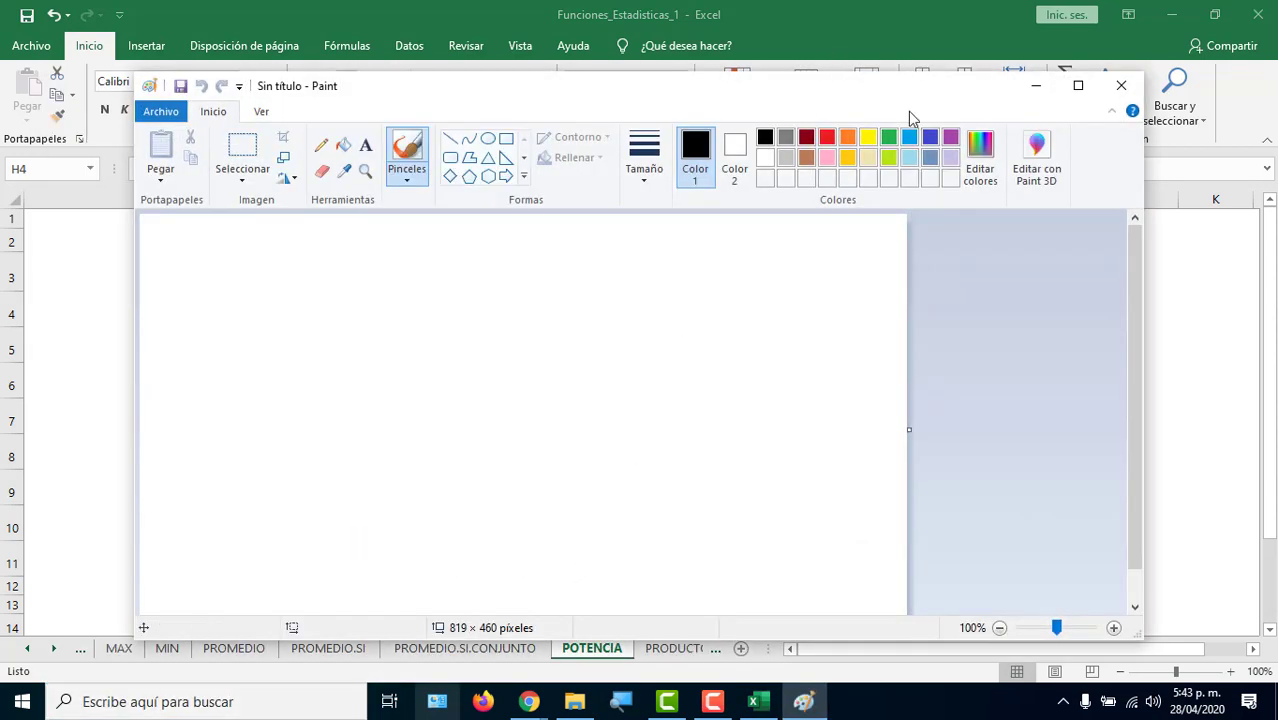
pyautogui.click(1079, 88)
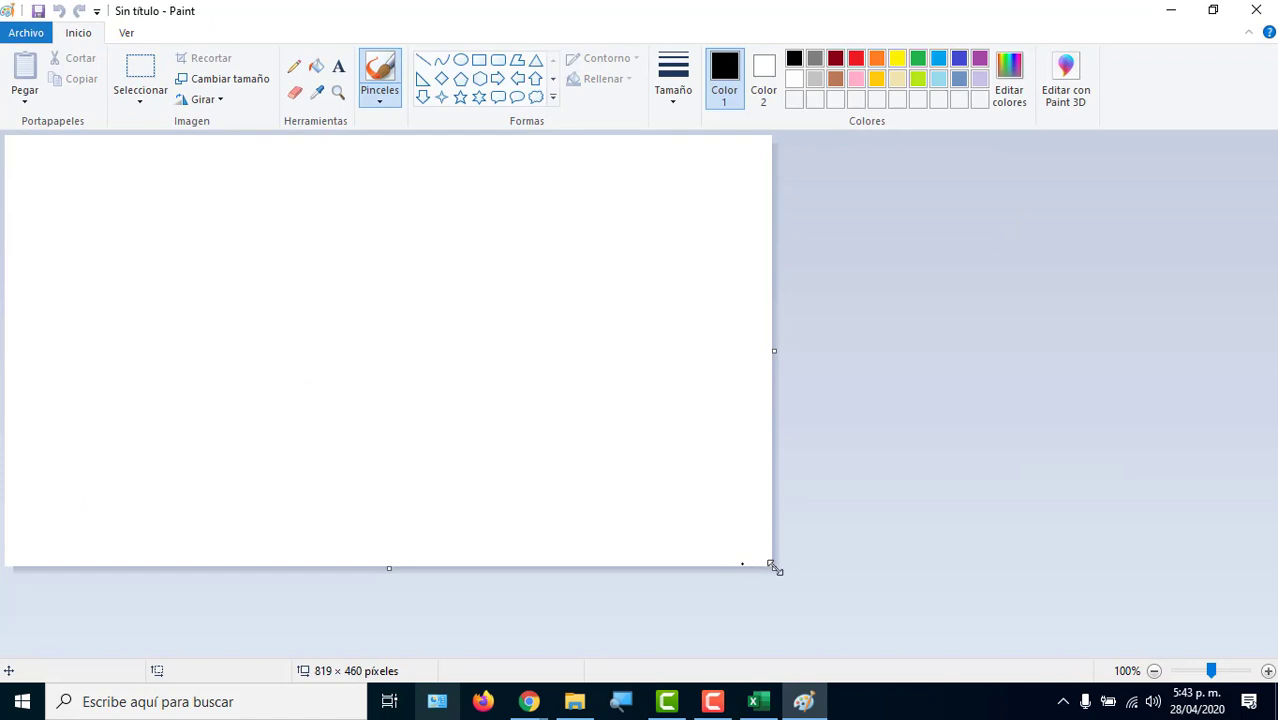
pyautogui.moveTo(775, 567); pyautogui.dragTo(570, 337)
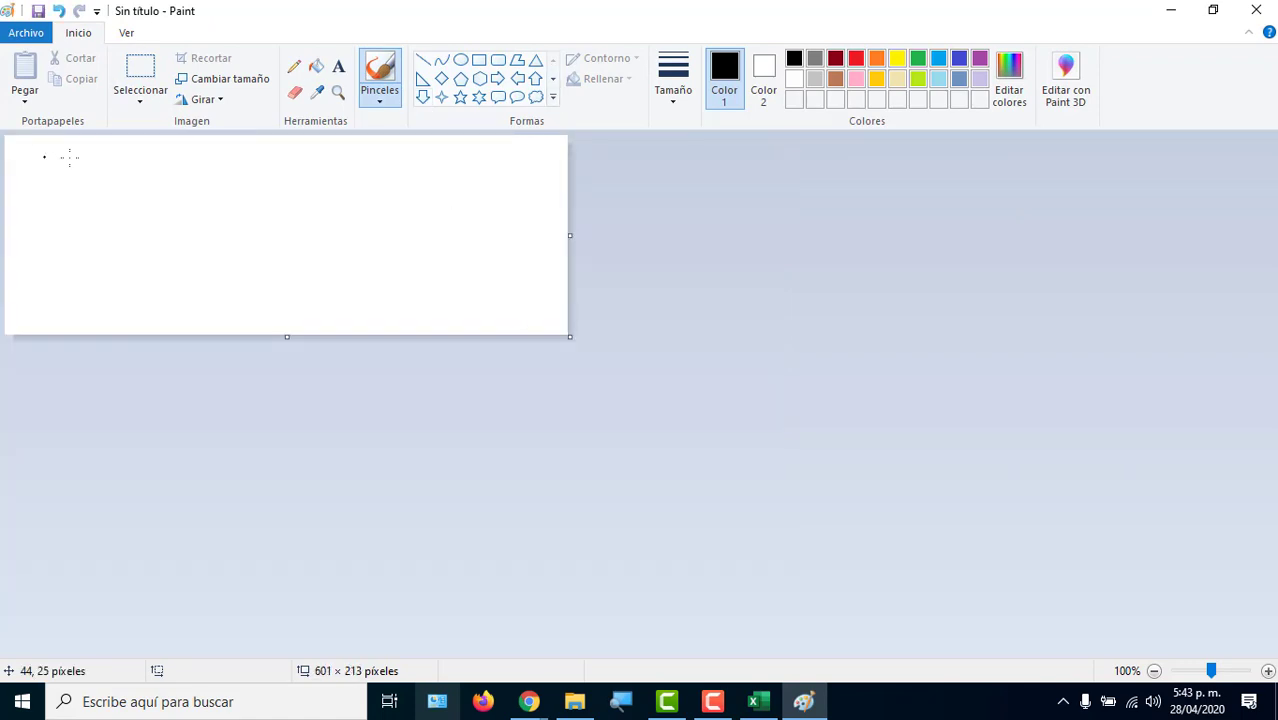
# Handwrite 3 to the power of 8 and the cube root of 53 on the canvas with the Pencil.
pyautogui.click(293, 66)
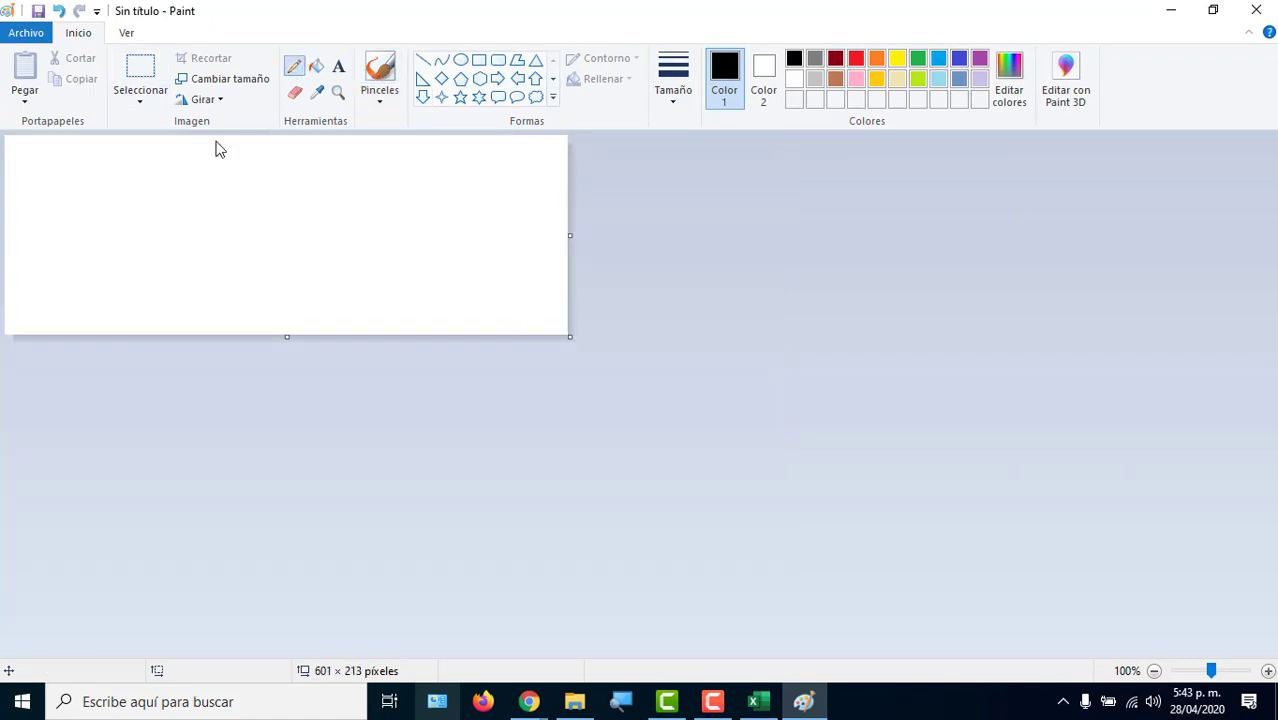
pyautogui.moveTo(139, 199)
pyautogui.mouseDown()
pyautogui.moveTo(170, 198)
pyautogui.moveTo(147, 244)
pyautogui.mouseUp()
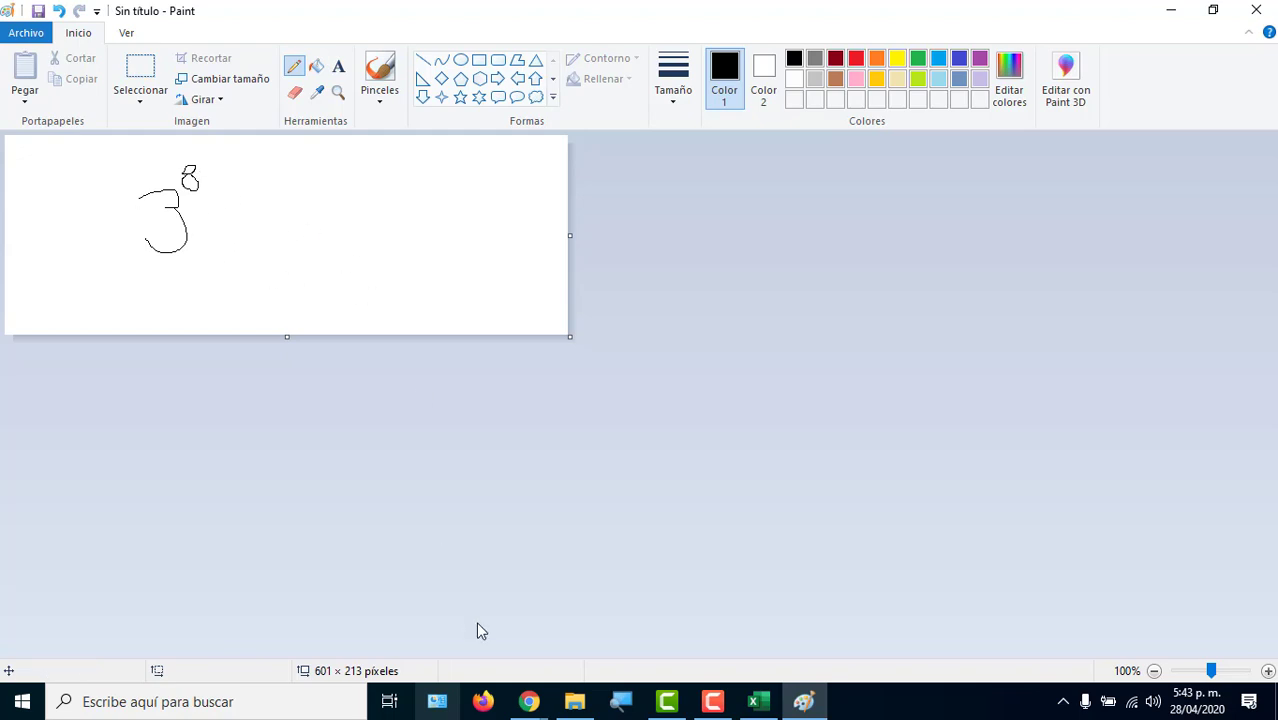
pyautogui.moveTo(290, 253)
pyautogui.mouseDown()
pyautogui.moveTo(380, 282)
pyautogui.moveTo(500, 203)
pyautogui.moveTo(510, 232)
pyautogui.moveTo(432, 245)
pyautogui.moveTo(460, 262)
pyautogui.moveTo(438, 290)
pyautogui.mouseUp()
pyautogui.moveTo(451, 235)
pyautogui.mouseDown()
pyautogui.moveTo(492, 248)
pyautogui.moveTo(495, 282)
pyautogui.moveTo(479, 283)
pyautogui.mouseUp()
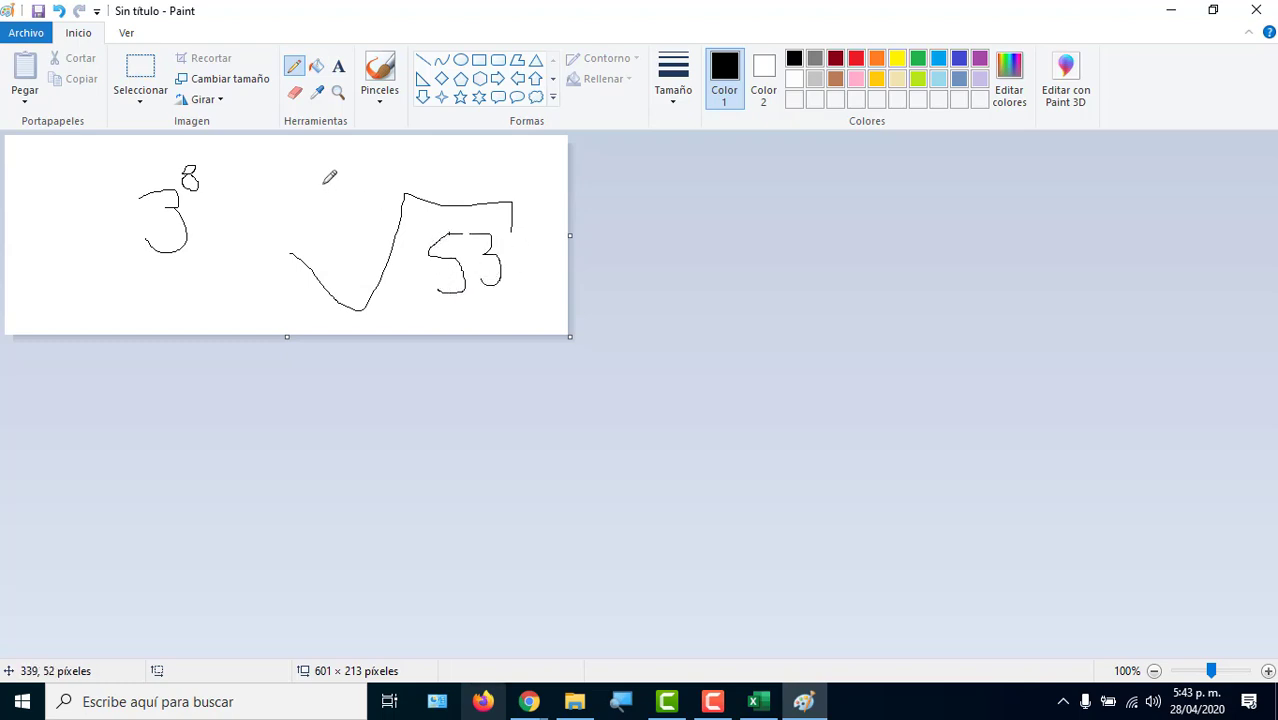
pyautogui.moveTo(323, 183)
pyautogui.mouseDown()
pyautogui.moveTo(364, 212)
pyautogui.moveTo(331, 221)
pyautogui.mouseUp()
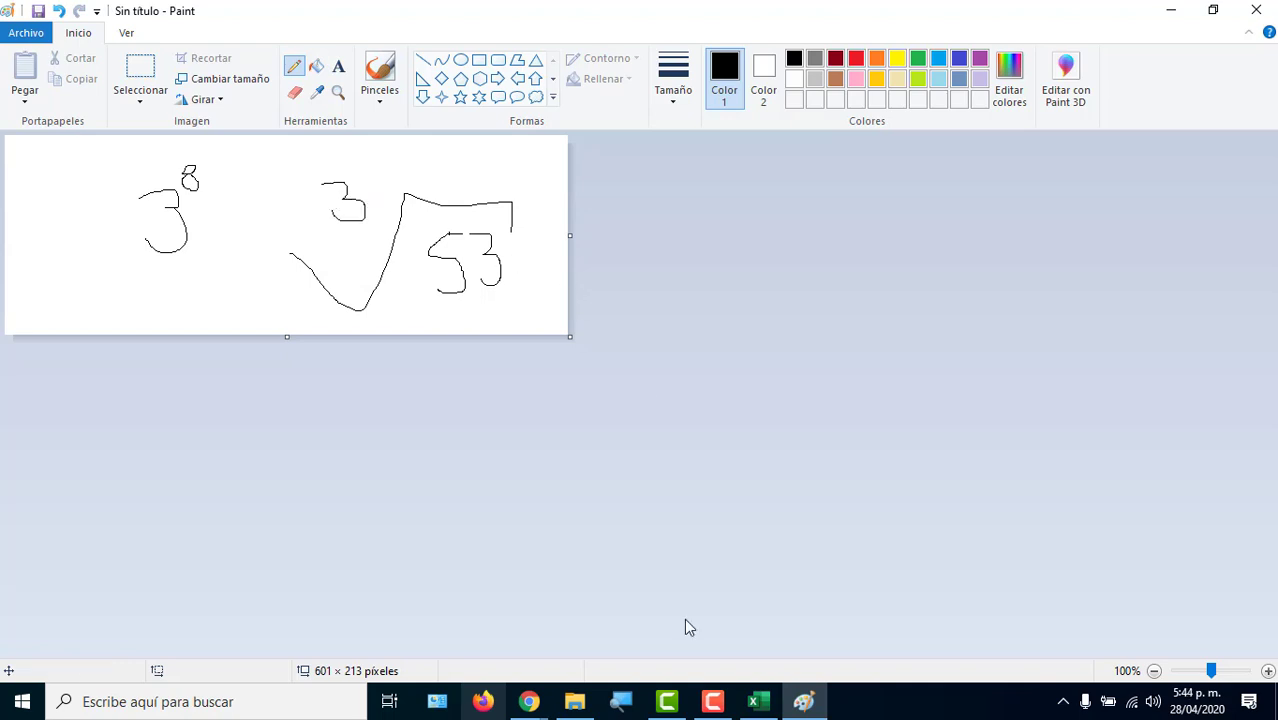
# Switch back to Excel and replace the formula in G3 with =53^(1/3), referring to the sketched cube root.
pyautogui.click(759, 701)
pyautogui.click(893, 266)
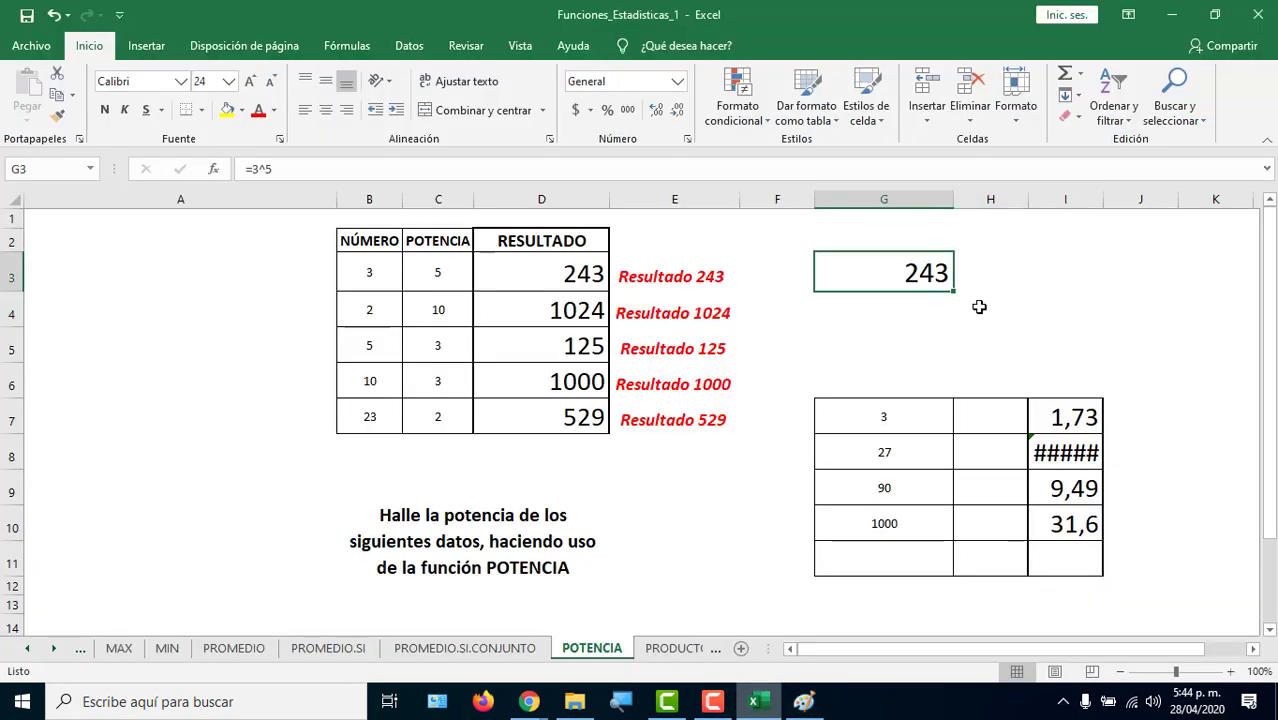
pyautogui.write('=')
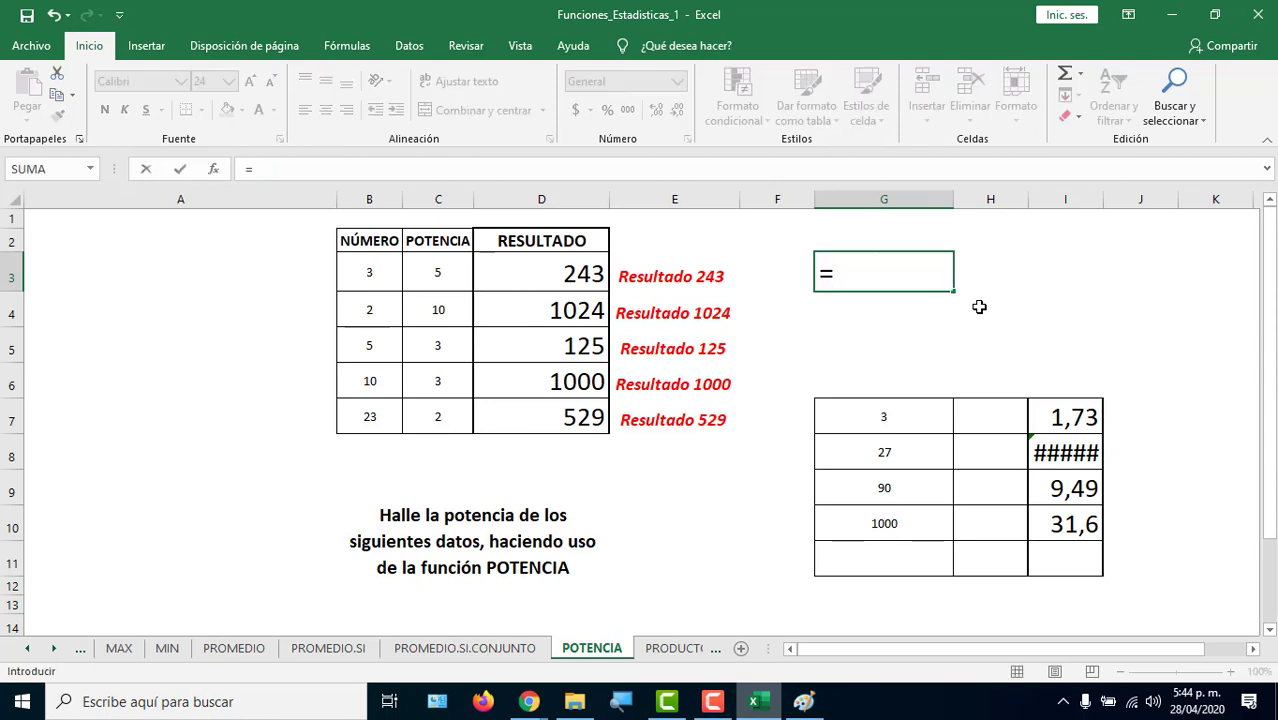
pyautogui.hotkey('alt', 'Tab')
pyautogui.hotkey('alt', 'Tab')
pyautogui.write('53')
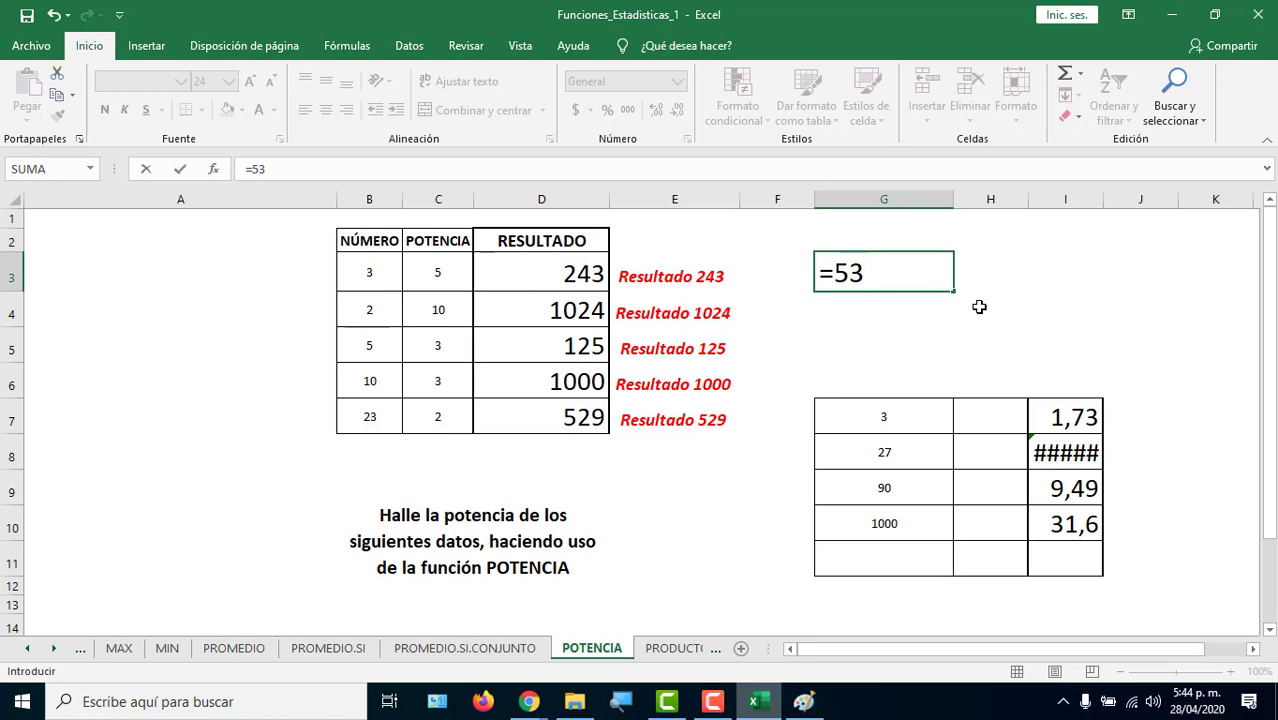
pyautogui.write('^(')
pyautogui.hotkey('alt', 'Tab')
pyautogui.hotkey('alt', 'Tab')
pyautogui.write('1')
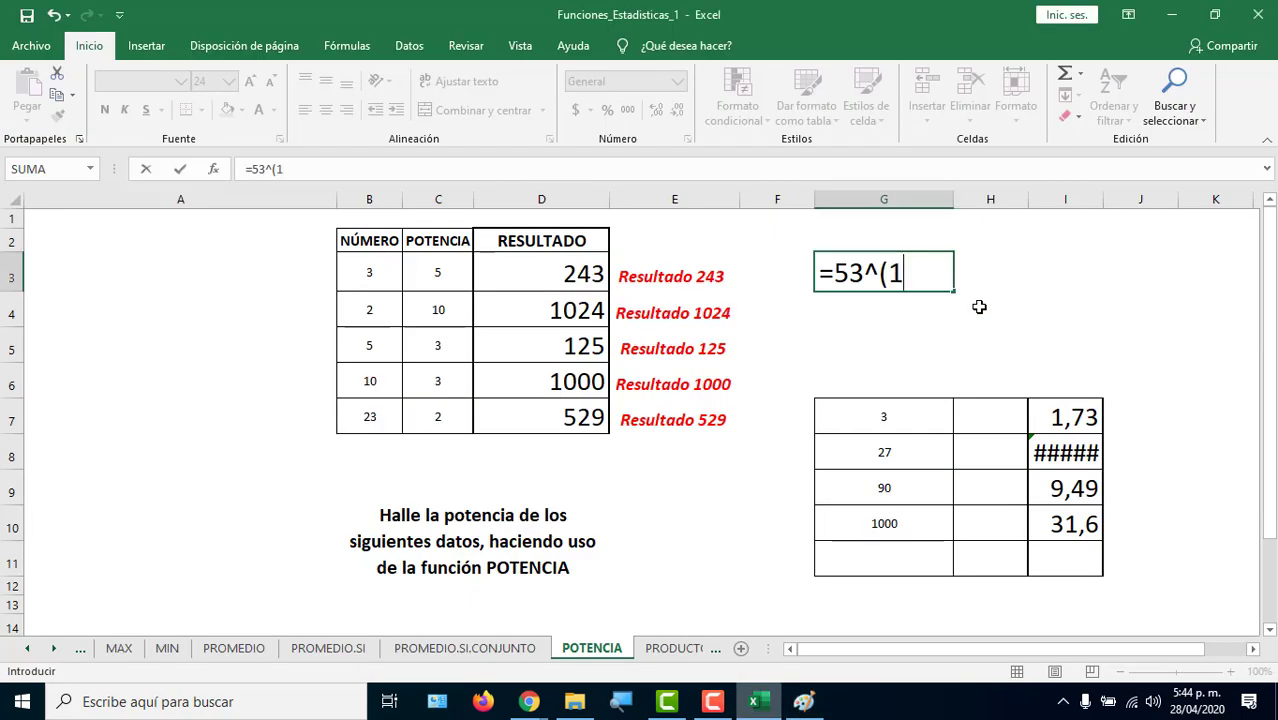
pyautogui.write('/3)')
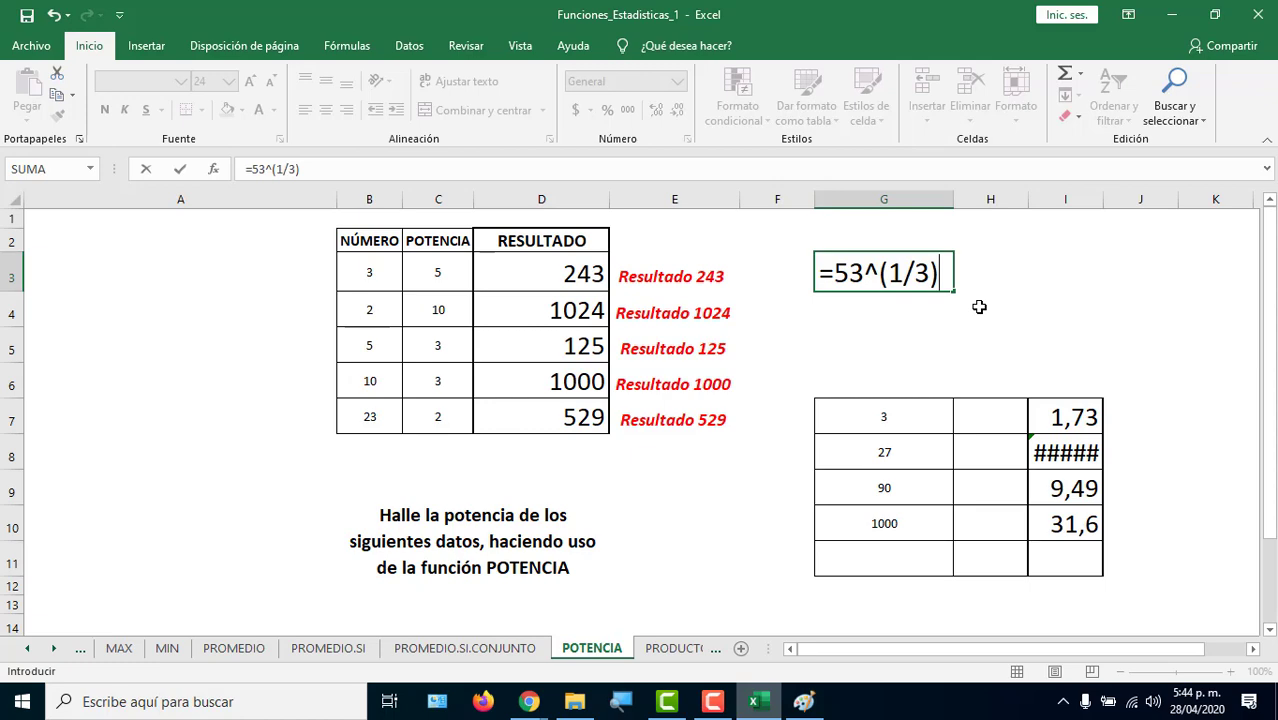
pyautogui.press('Return')
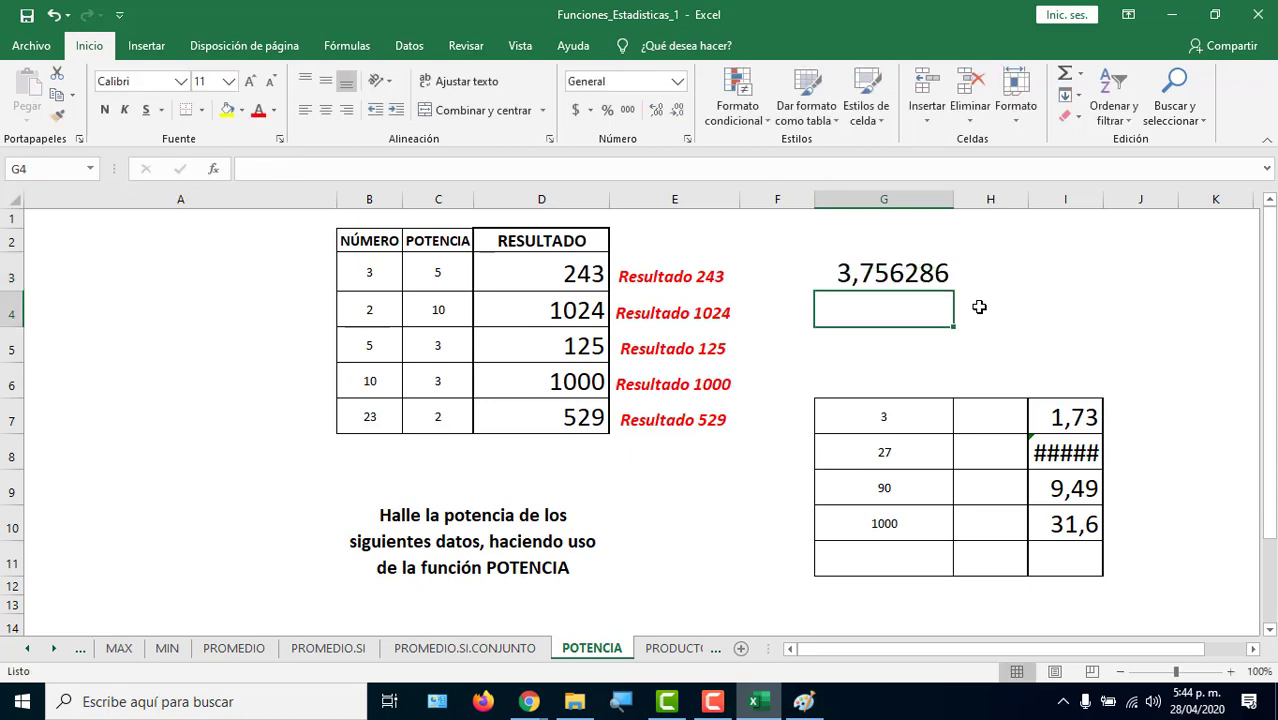
# On the PRODUCTO sheet, enter =PRODUCTO(B3:D3) in E3 and fill the formula down to E7.
pyautogui.click(670, 646)
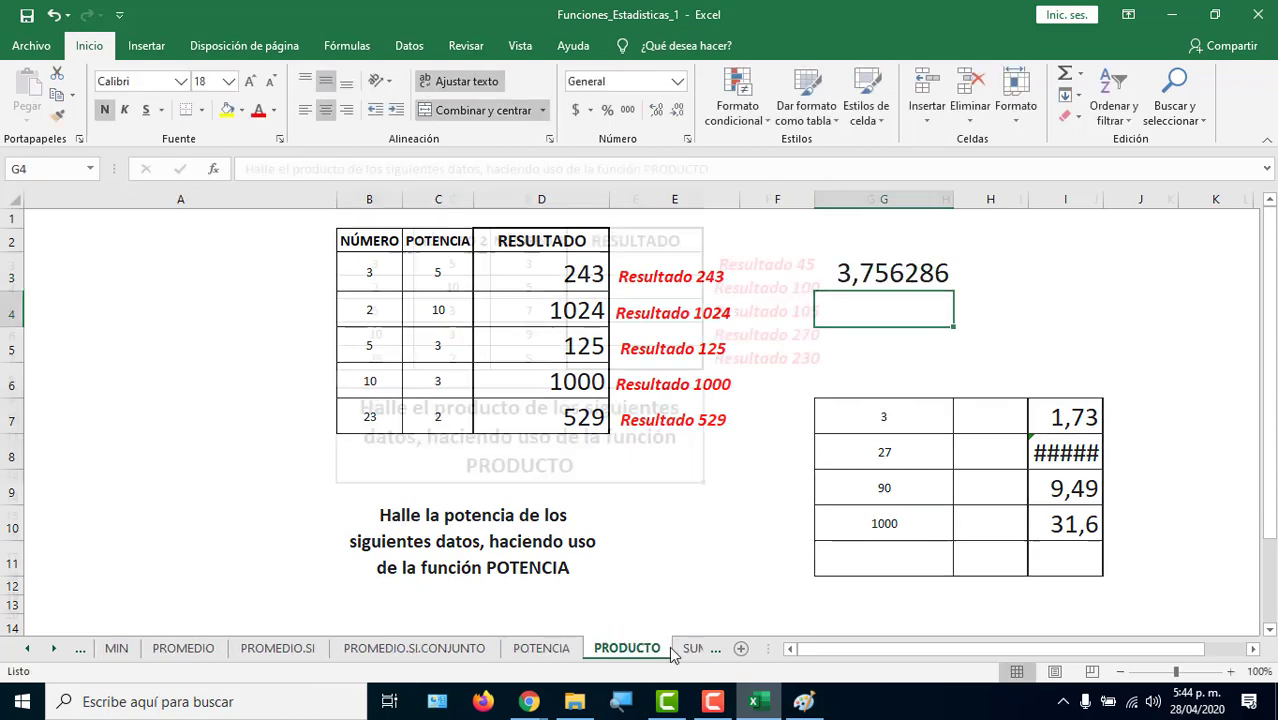
pyautogui.click(662, 270)
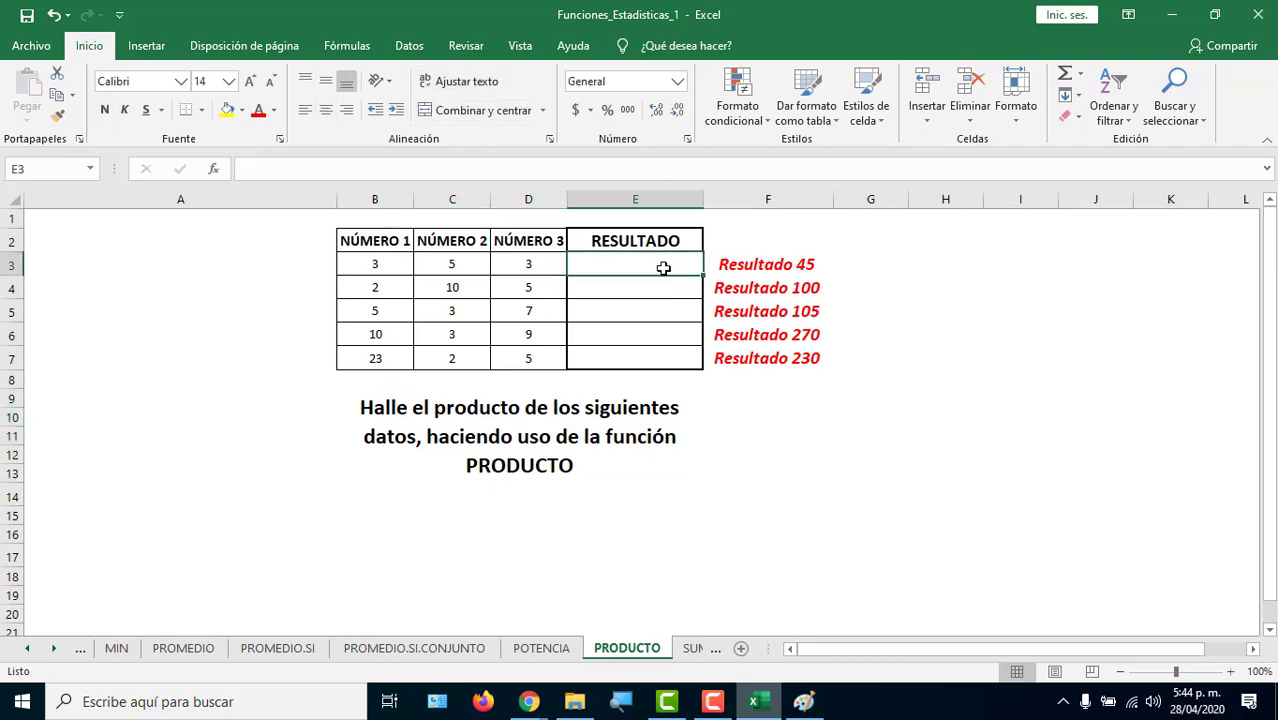
pyautogui.write('=prod')
pyautogui.press('Tab')
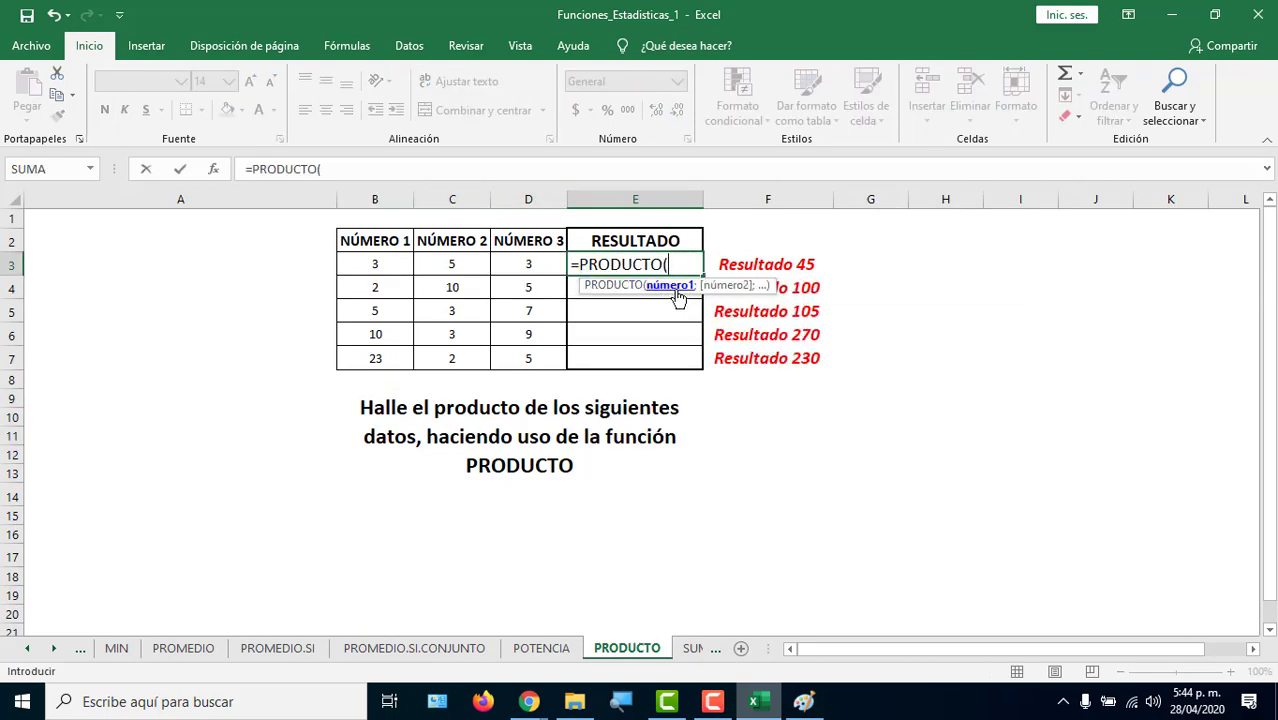
pyautogui.moveTo(397, 263); pyautogui.dragTo(541, 261)
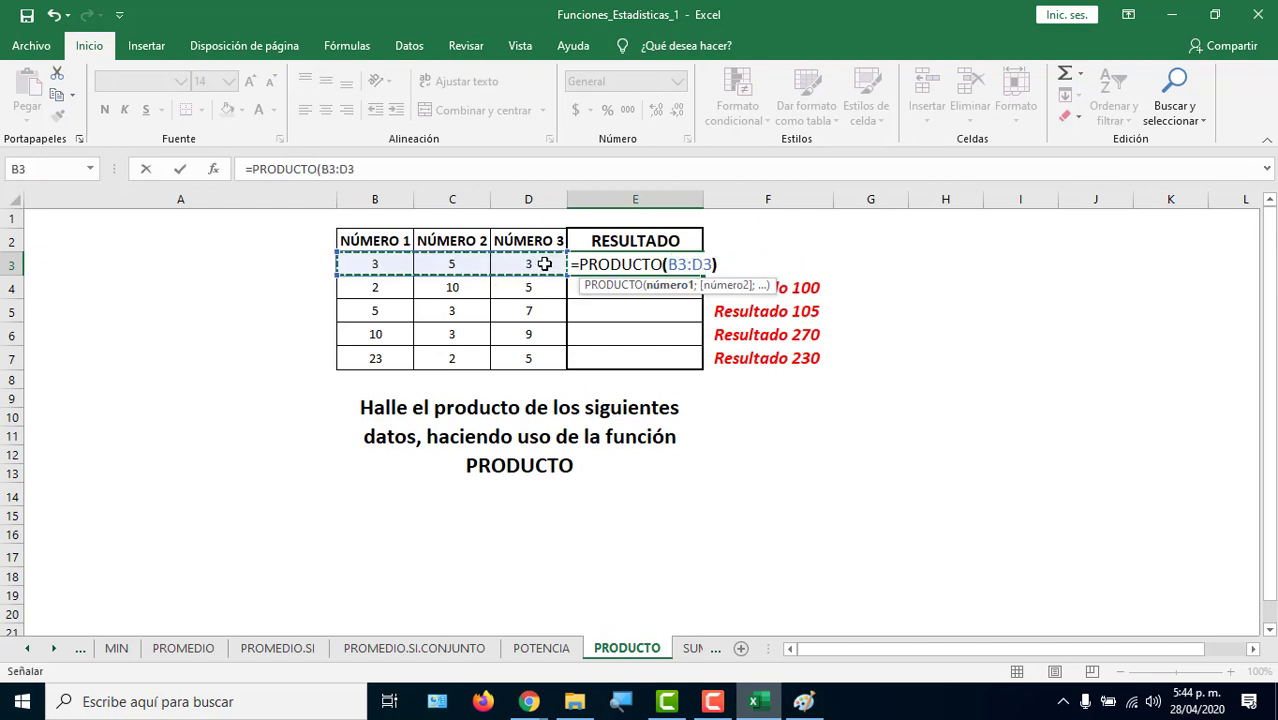
pyautogui.press('Return')
pyautogui.click(665, 266)
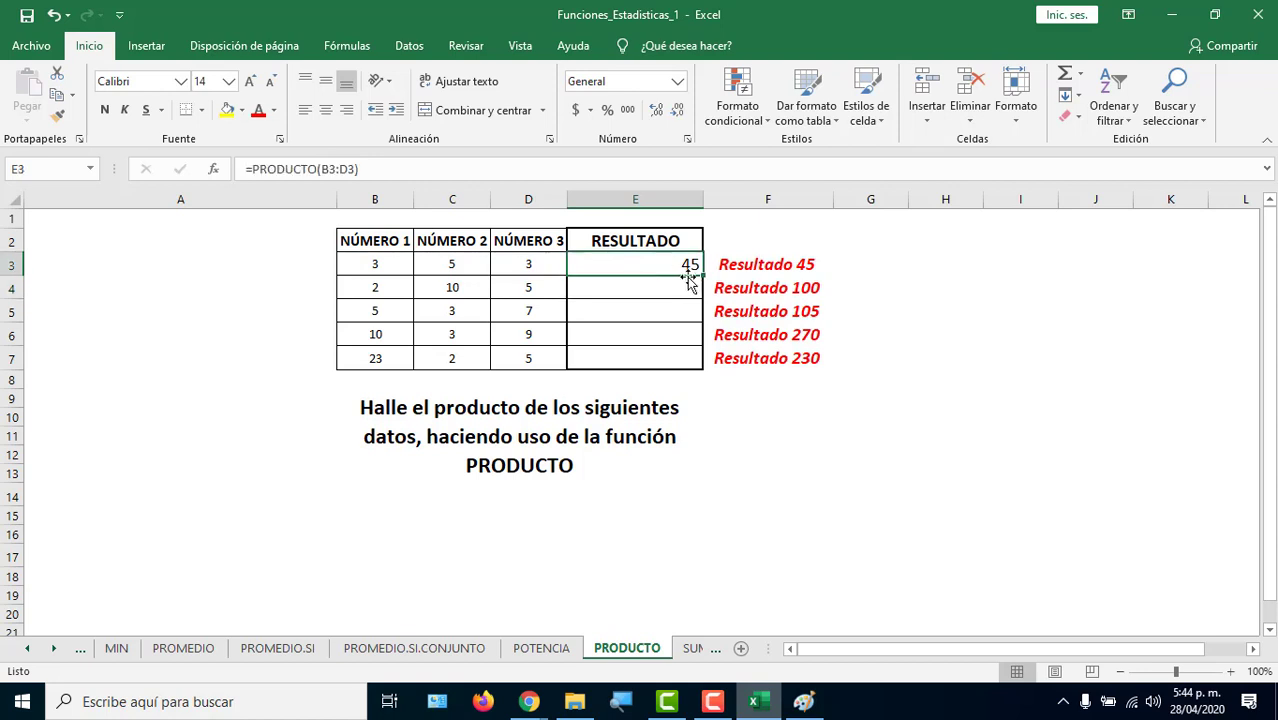
pyautogui.moveTo(704, 278); pyautogui.dragTo(704, 362)
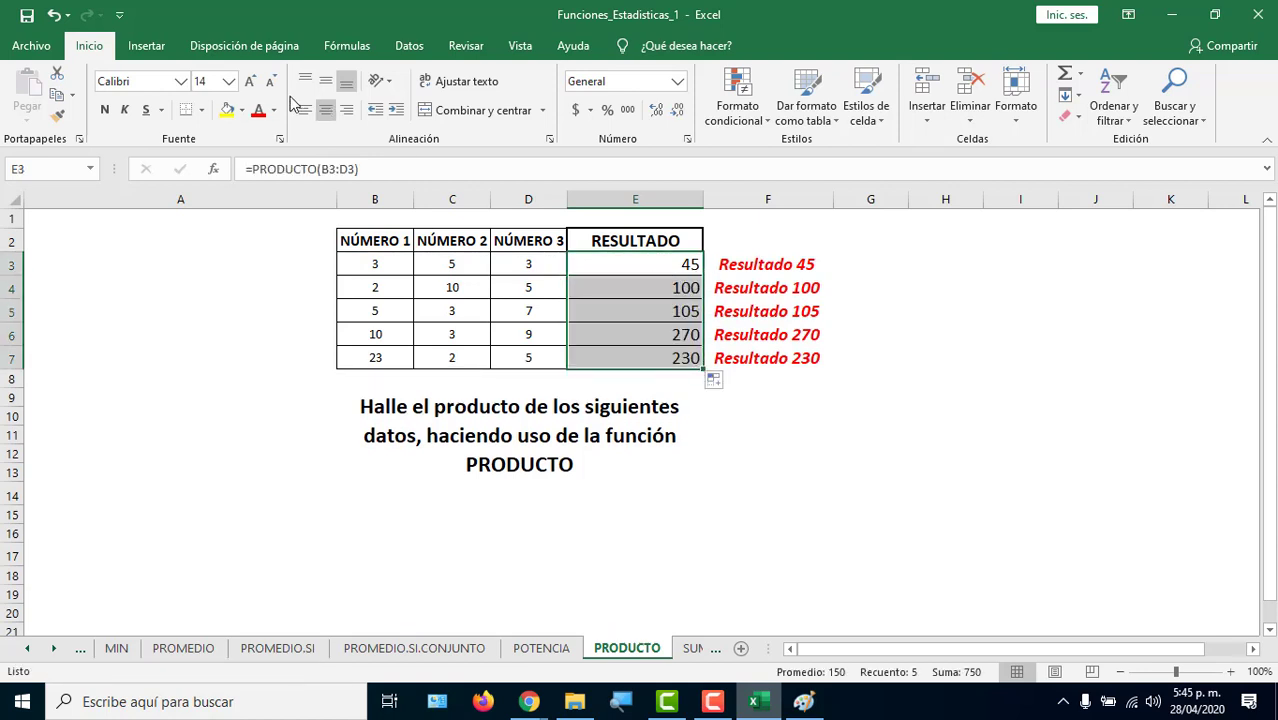
# Increase the font size of the results in E3:E7 to 26.
pyautogui.click(251, 83)
pyautogui.click(251, 83)
pyautogui.click(251, 83)
pyautogui.click(251, 83)
pyautogui.click(251, 83)
pyautogui.click(251, 83)
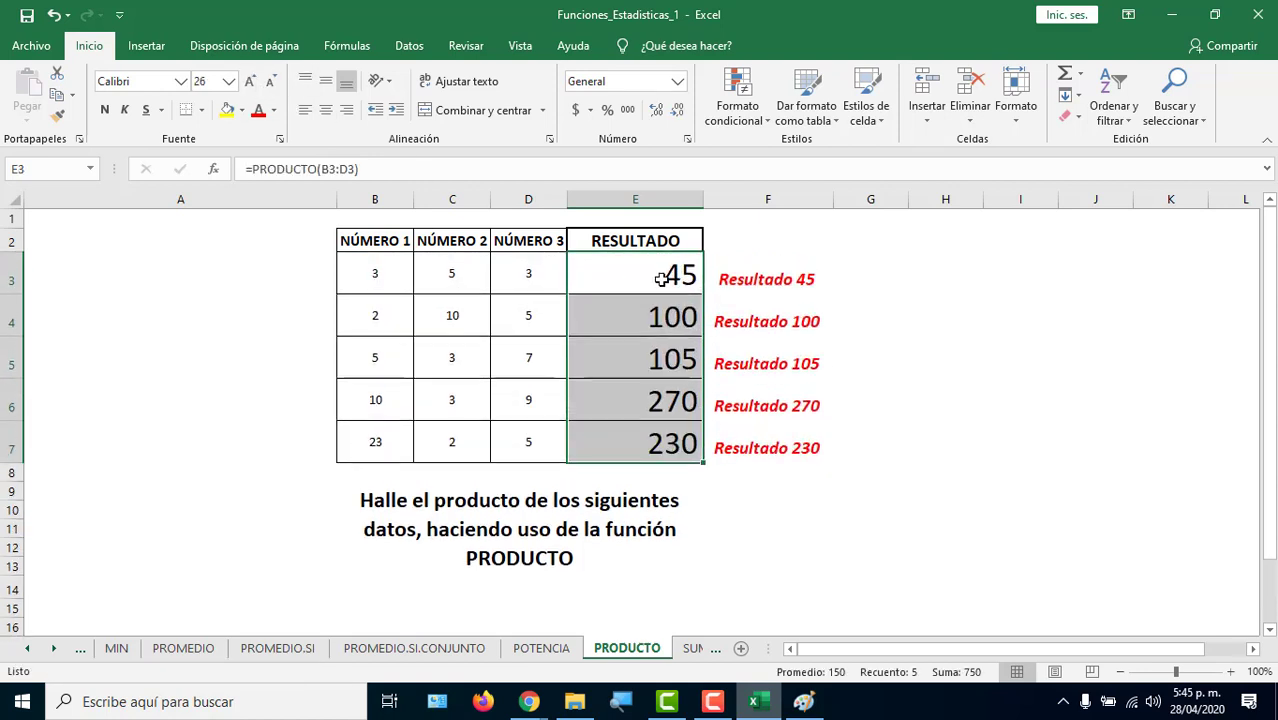
# Replace the range in E3's formula with separate cell arguments, making it =PRODUCTO(B3;C3;D3).
pyautogui.doubleClick(628, 266)
pyautogui.click(758, 272)
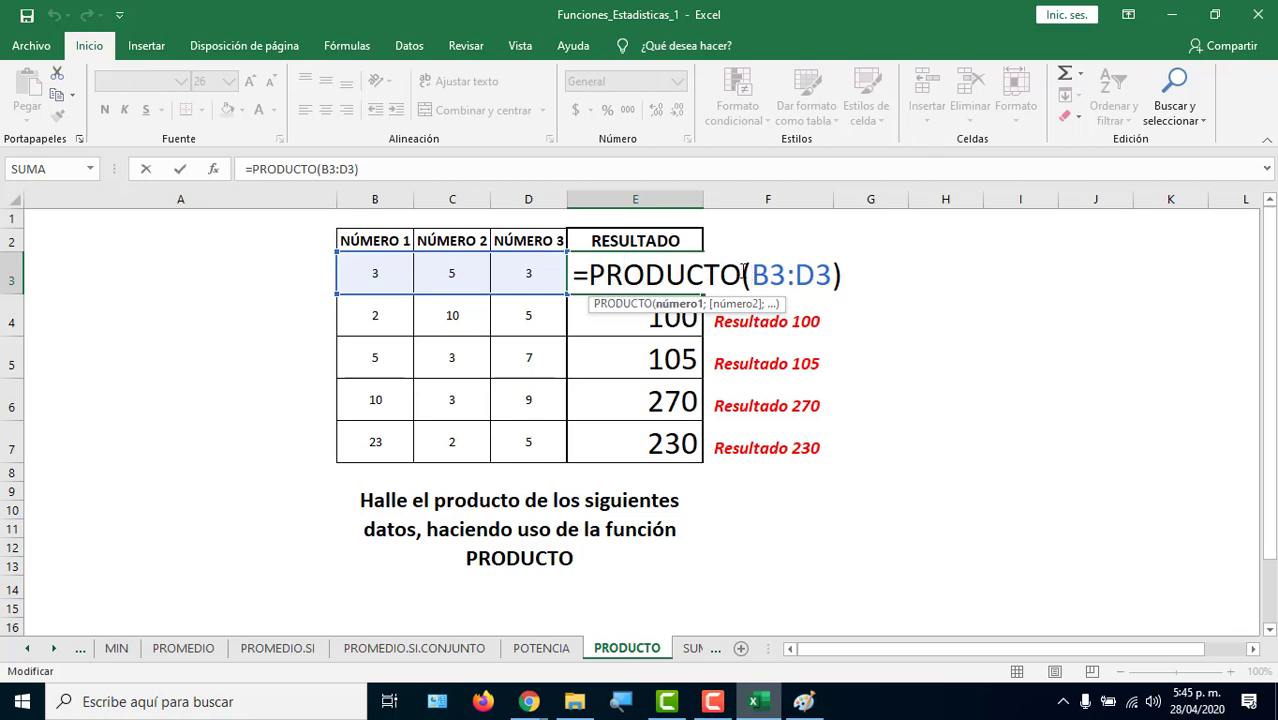
pyautogui.moveTo(752, 274); pyautogui.dragTo(834, 274)
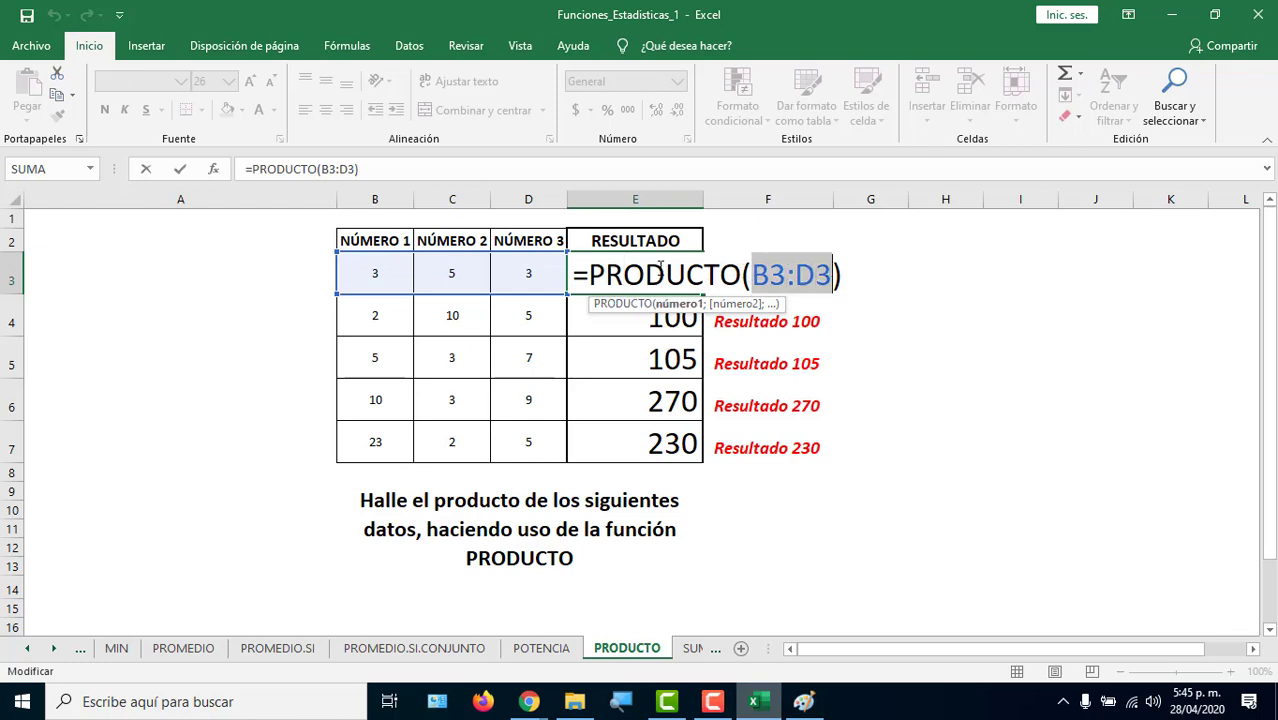
pyautogui.click(393, 270)
pyautogui.write(';')
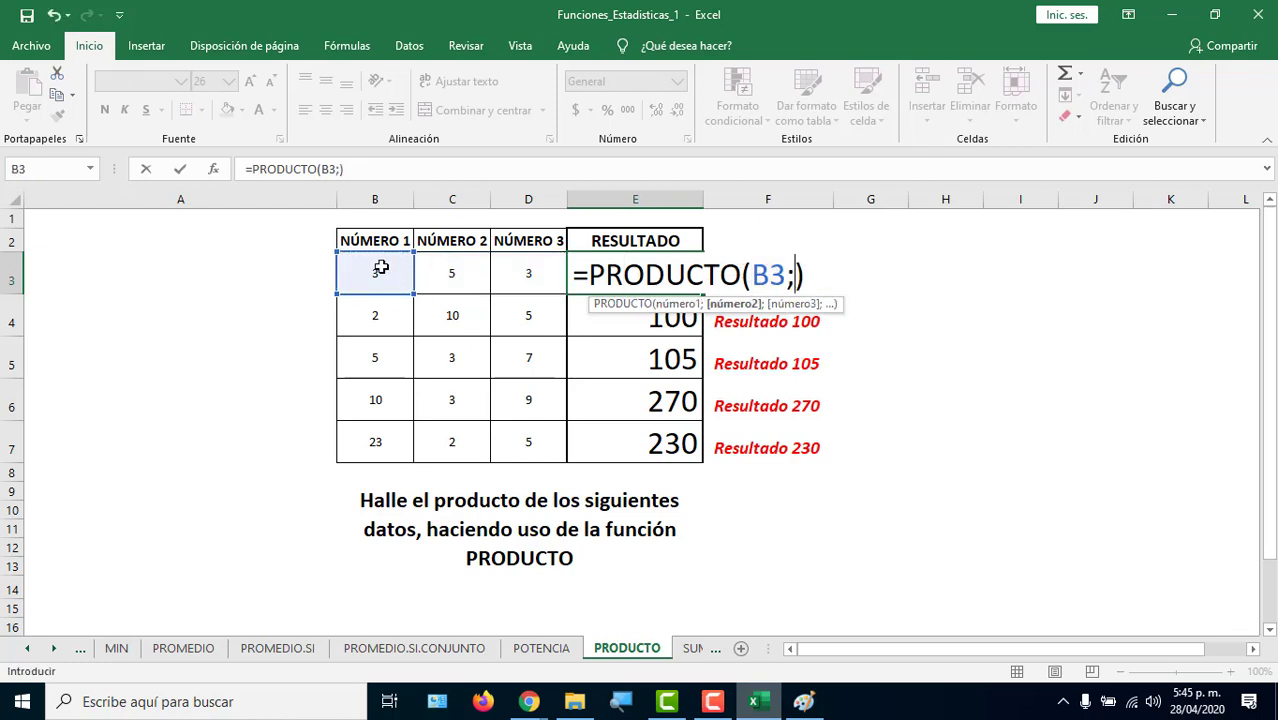
pyautogui.click(450, 258)
pyautogui.write(';')
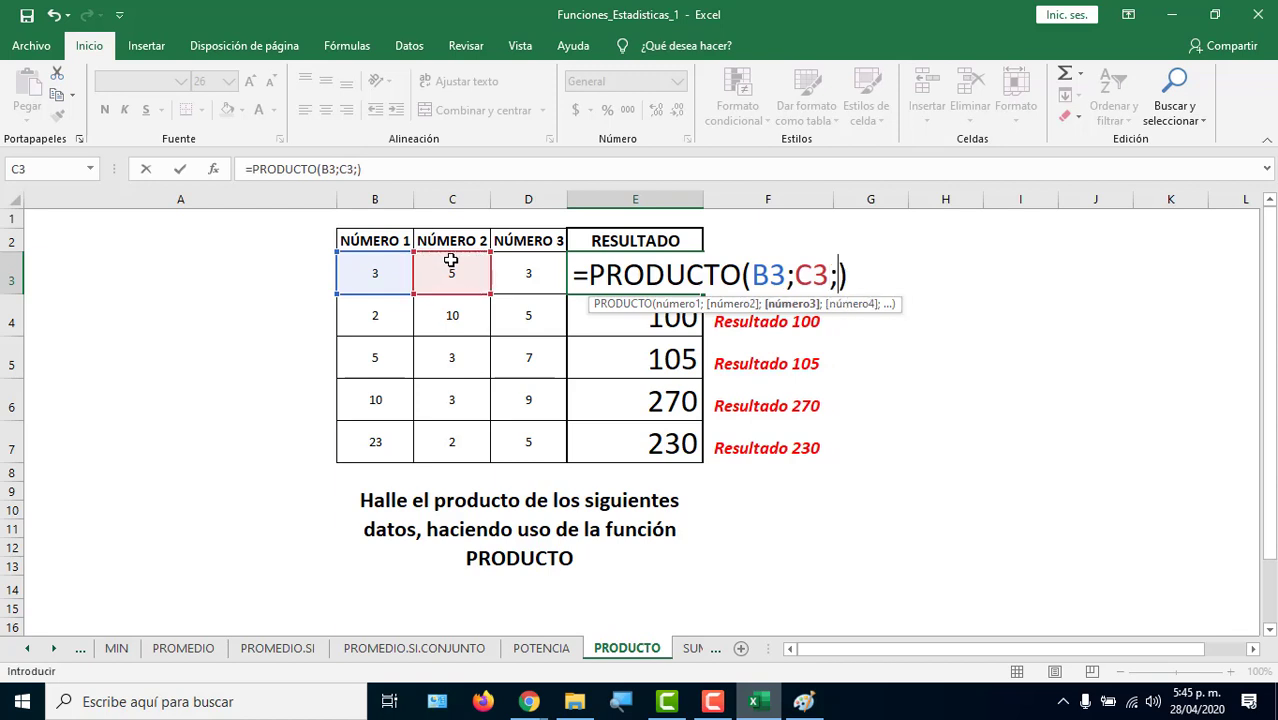
pyautogui.click(515, 268)
pyautogui.press('Return')
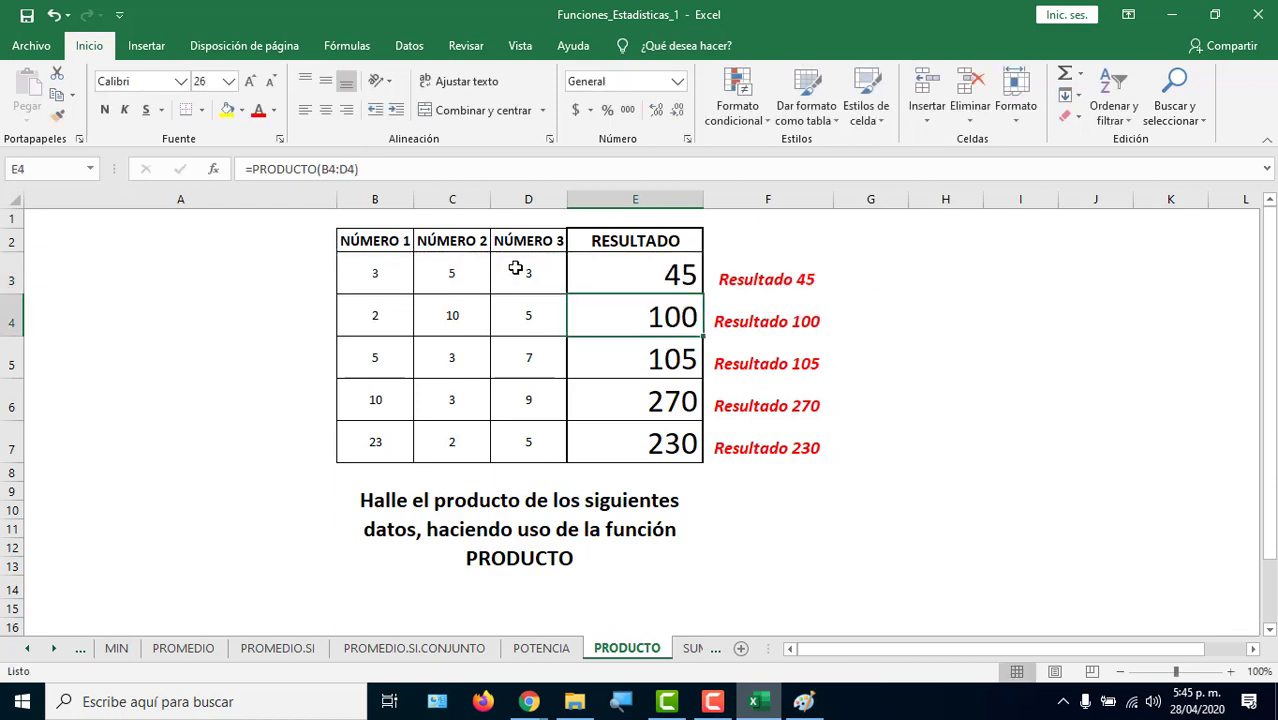
# Open the formula in E4 and examine its B4:D4 range argument for comparison with E3.
pyautogui.doubleClick(638, 314)
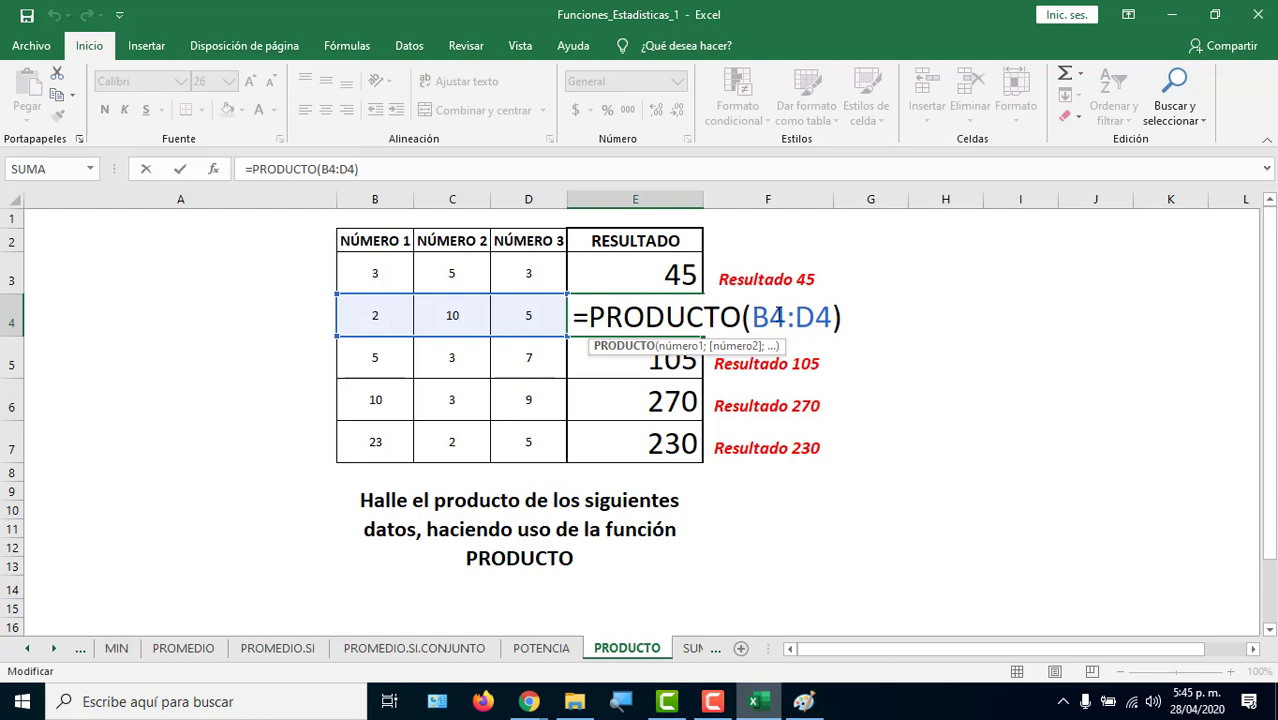
pyautogui.moveTo(752, 316); pyautogui.dragTo(832, 316)
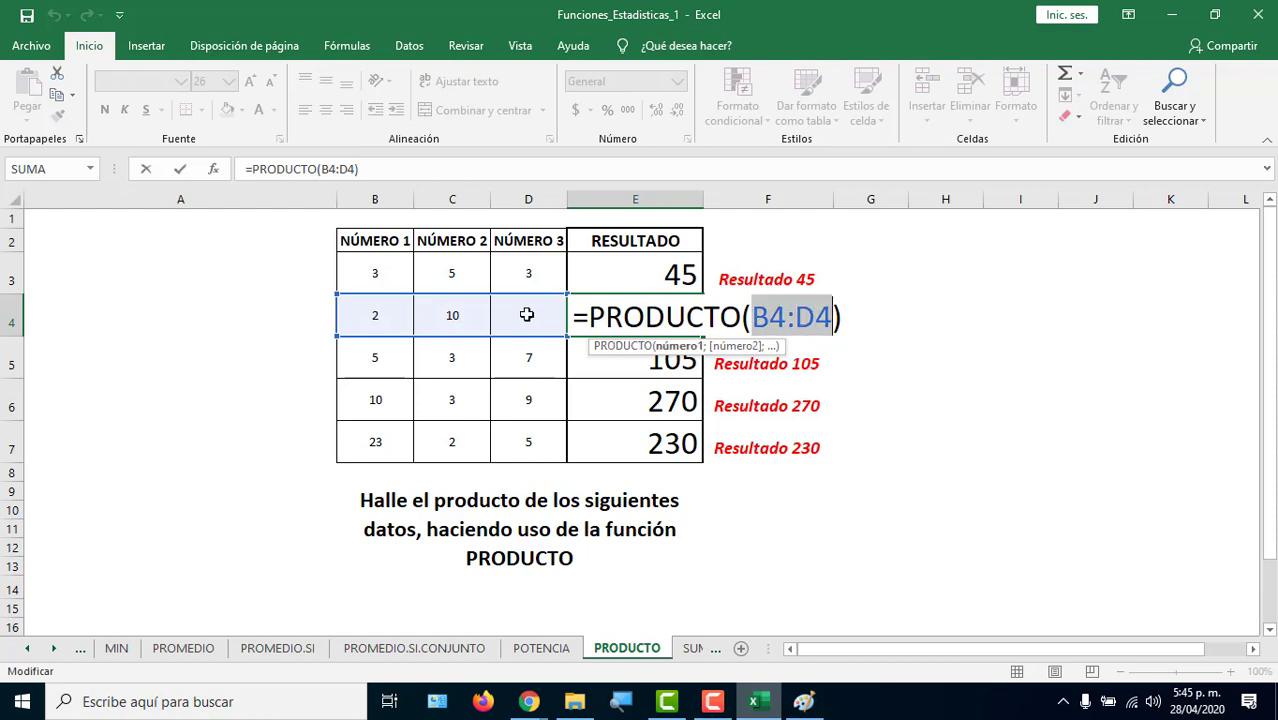
pyautogui.press('Return')
pyautogui.click(610, 318)
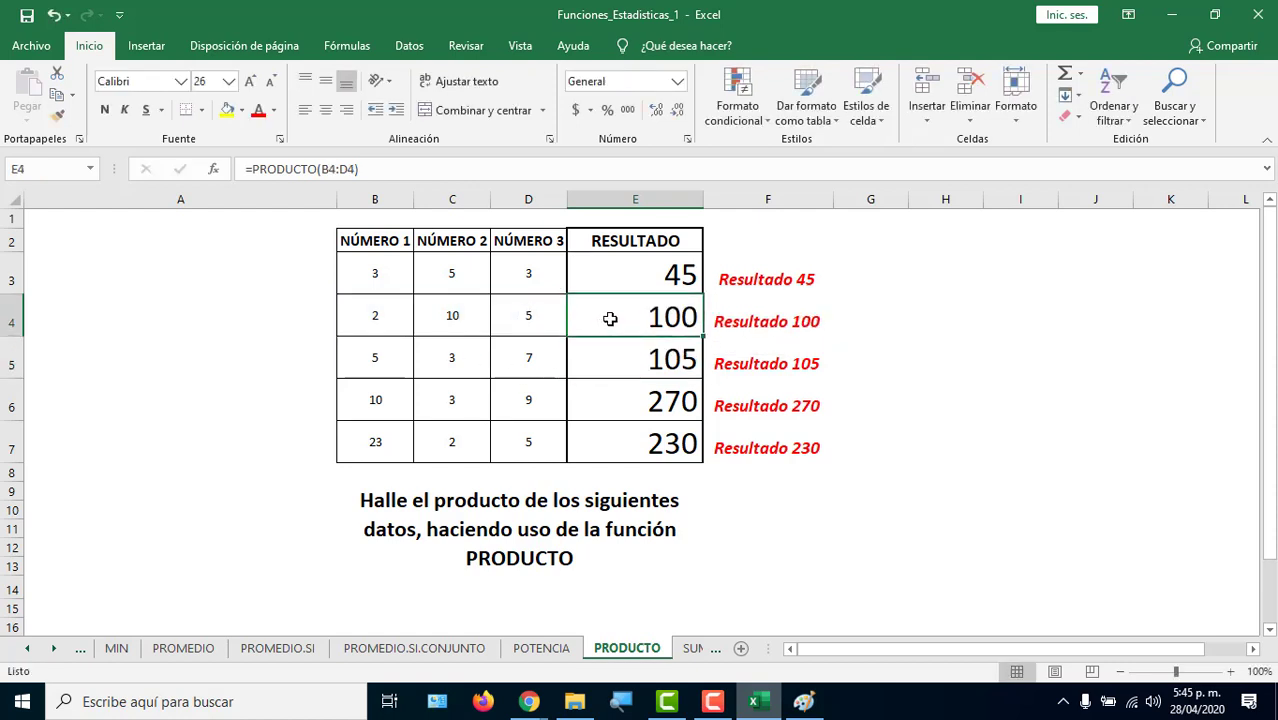
pyautogui.doubleClick(610, 318)
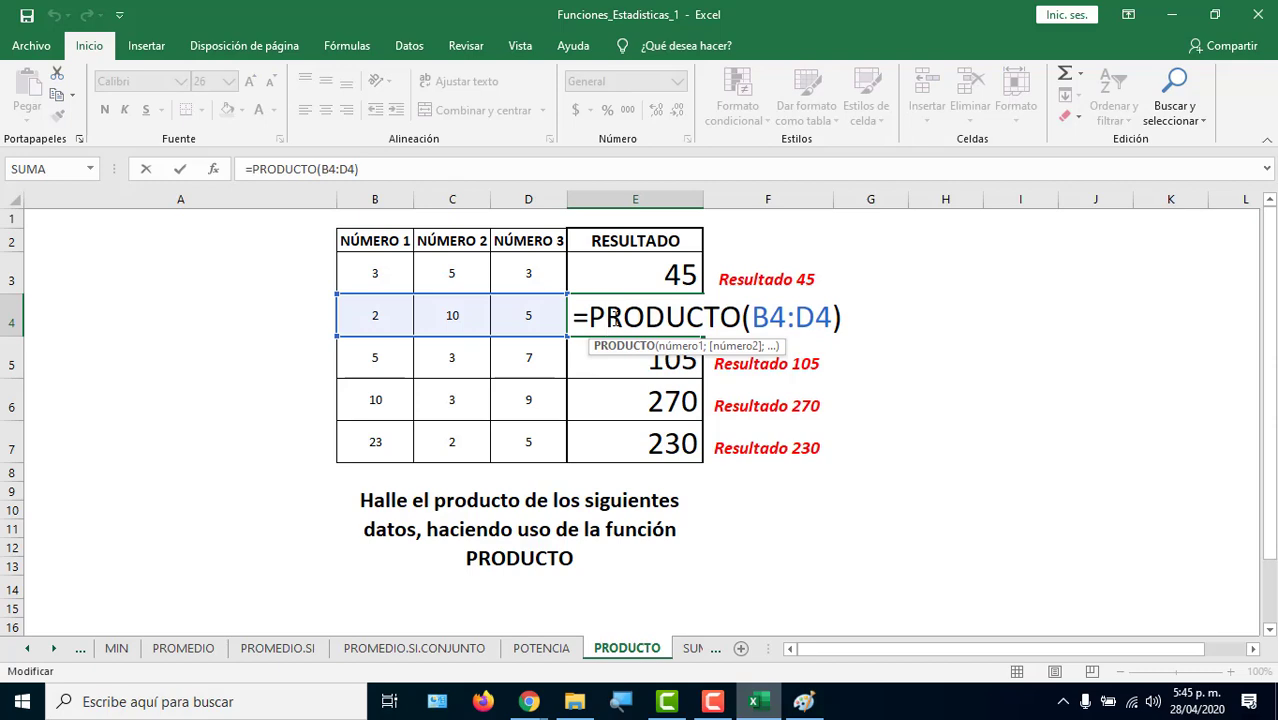
# Switch to the Jitsi Meet call in Chrome and mute everyone except yourself.
pyautogui.moveTo(528, 701)
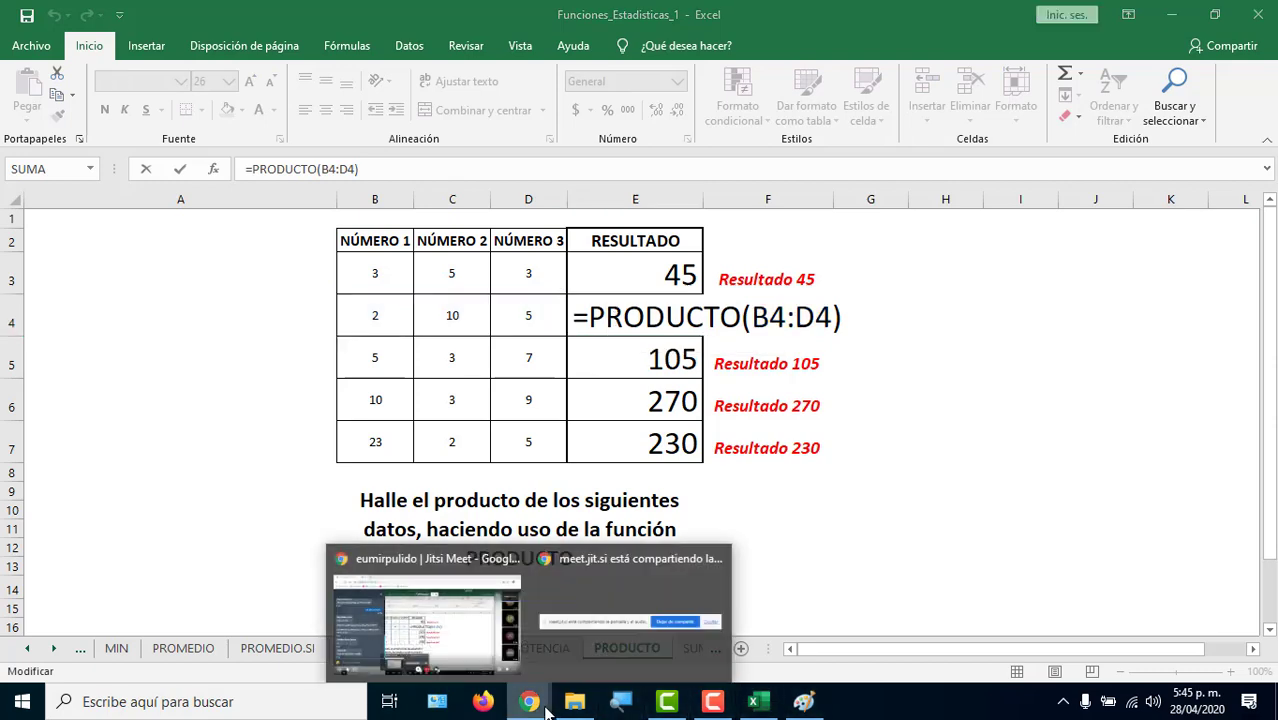
pyautogui.click(420, 610)
pyautogui.click(1238, 643)
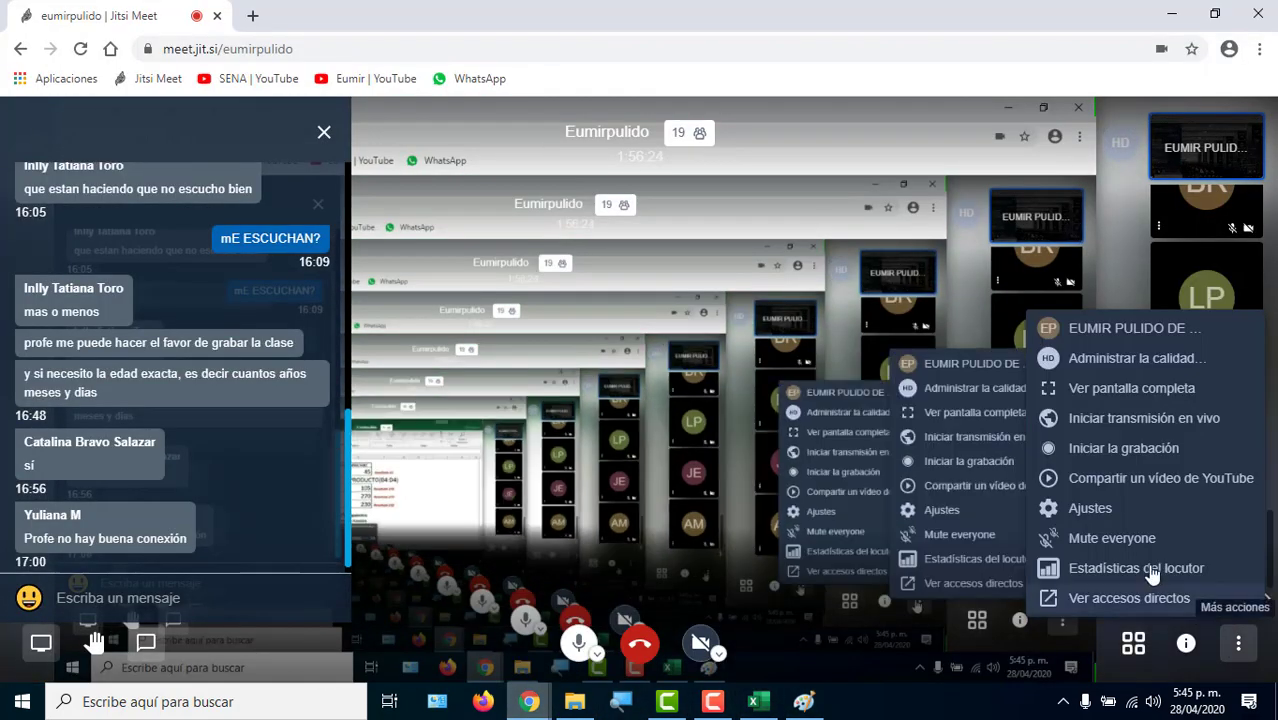
pyautogui.click(1104, 545)
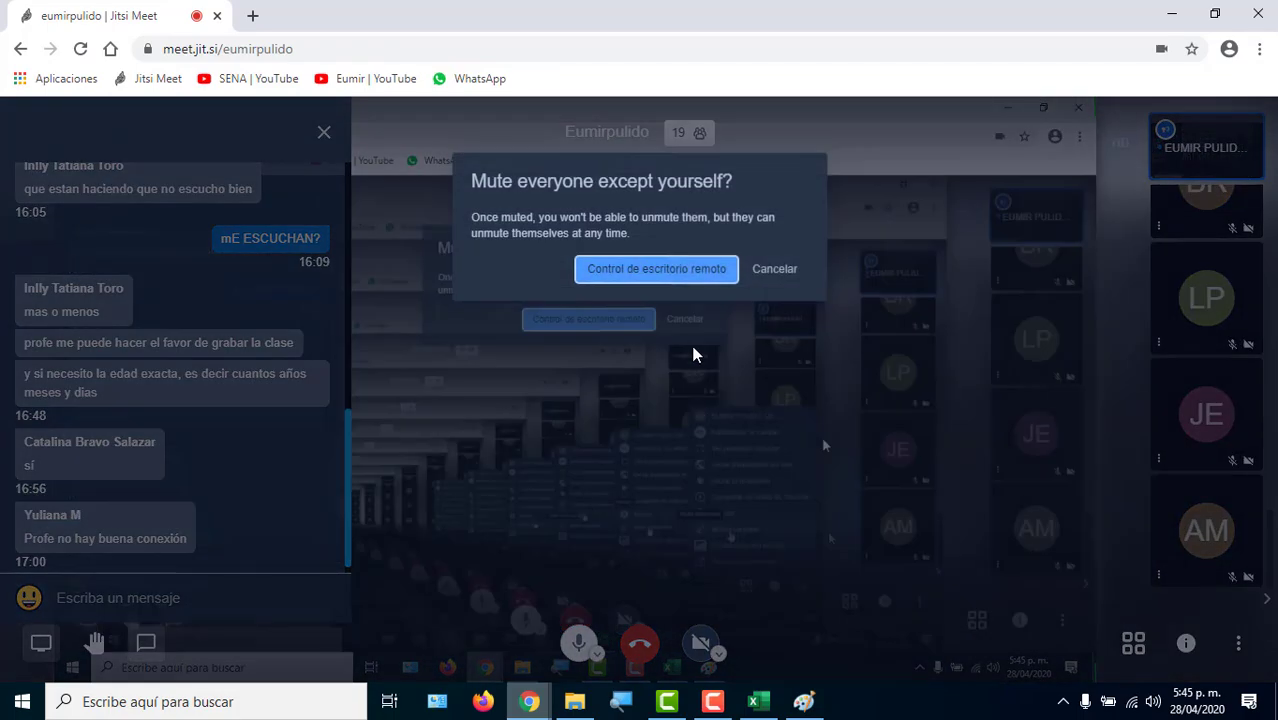
pyautogui.click(679, 270)
# Close Paint without saving the sketch, return to Excel and leave the formula in E4 as it is.
pyautogui.click(806, 700)
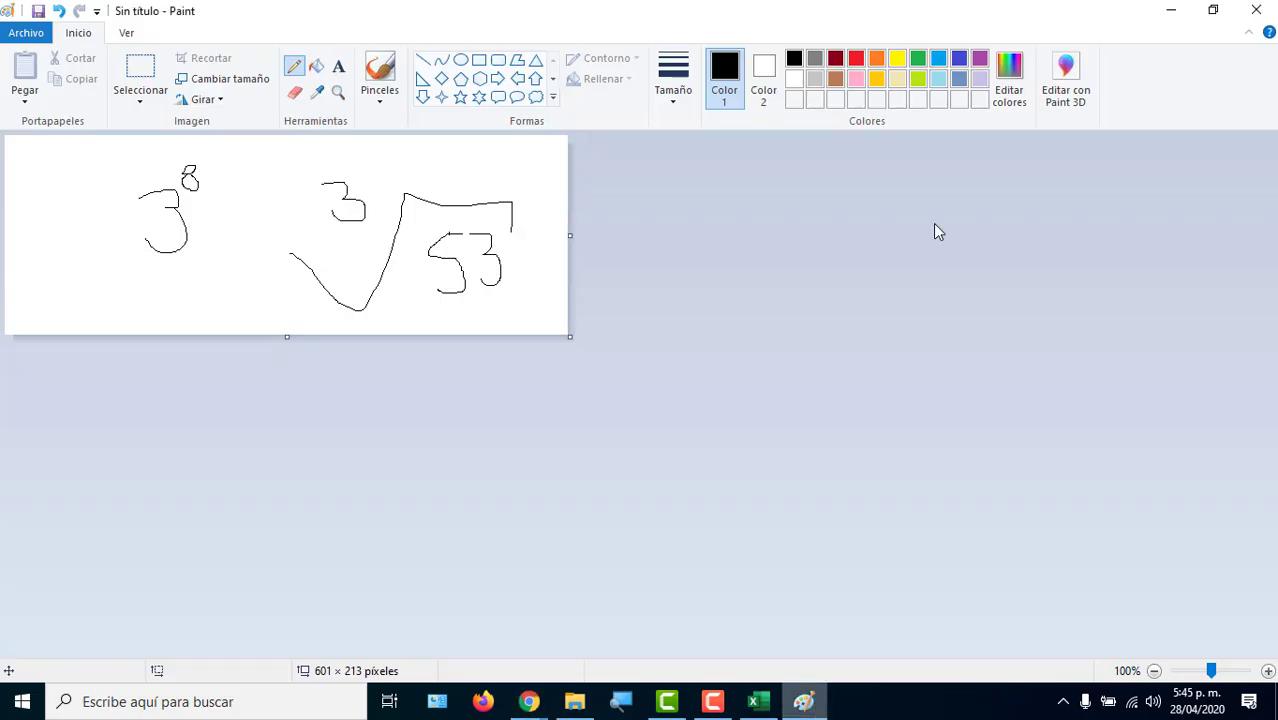
pyautogui.click(1257, 10)
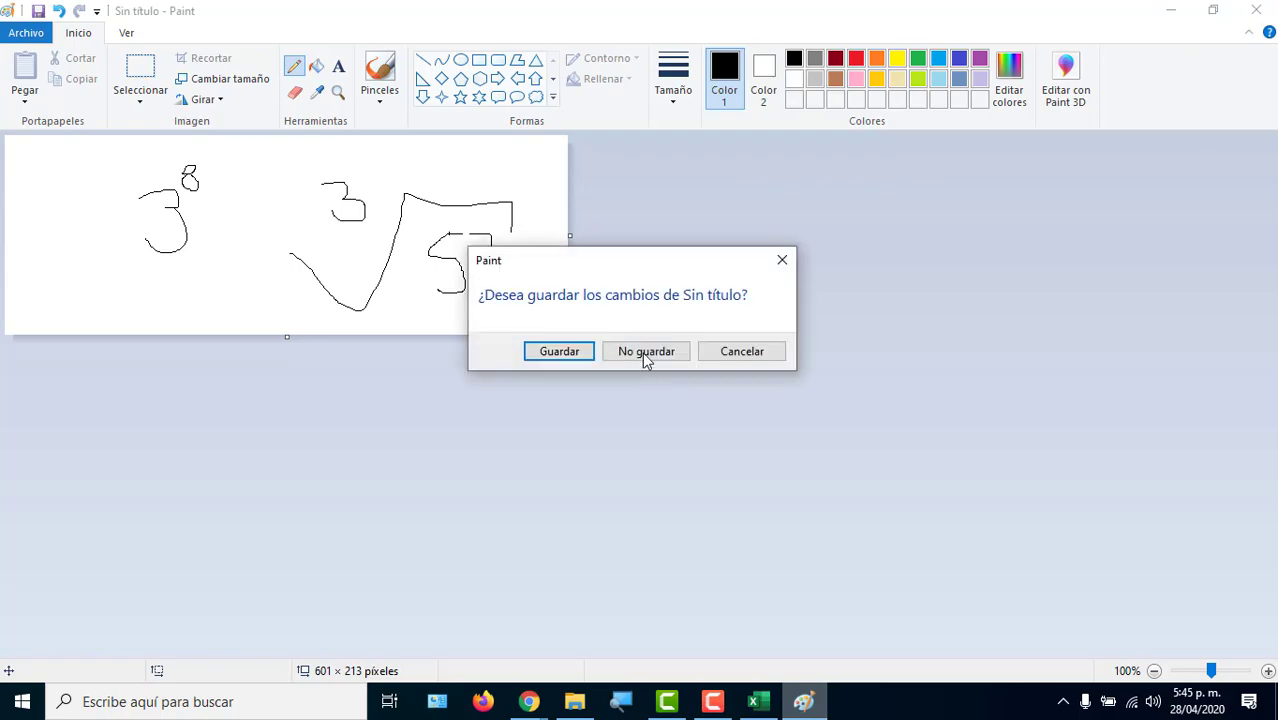
pyautogui.click(642, 351)
pyautogui.click(757, 701)
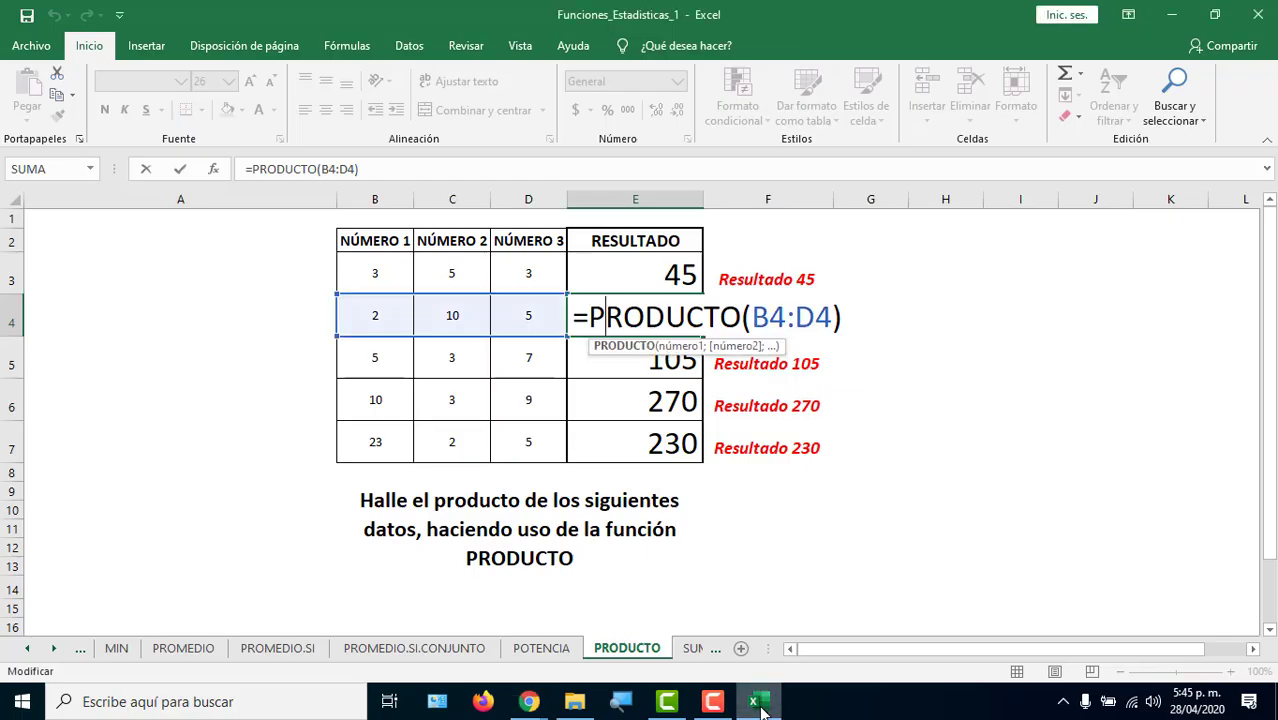
pyautogui.click(846, 492)
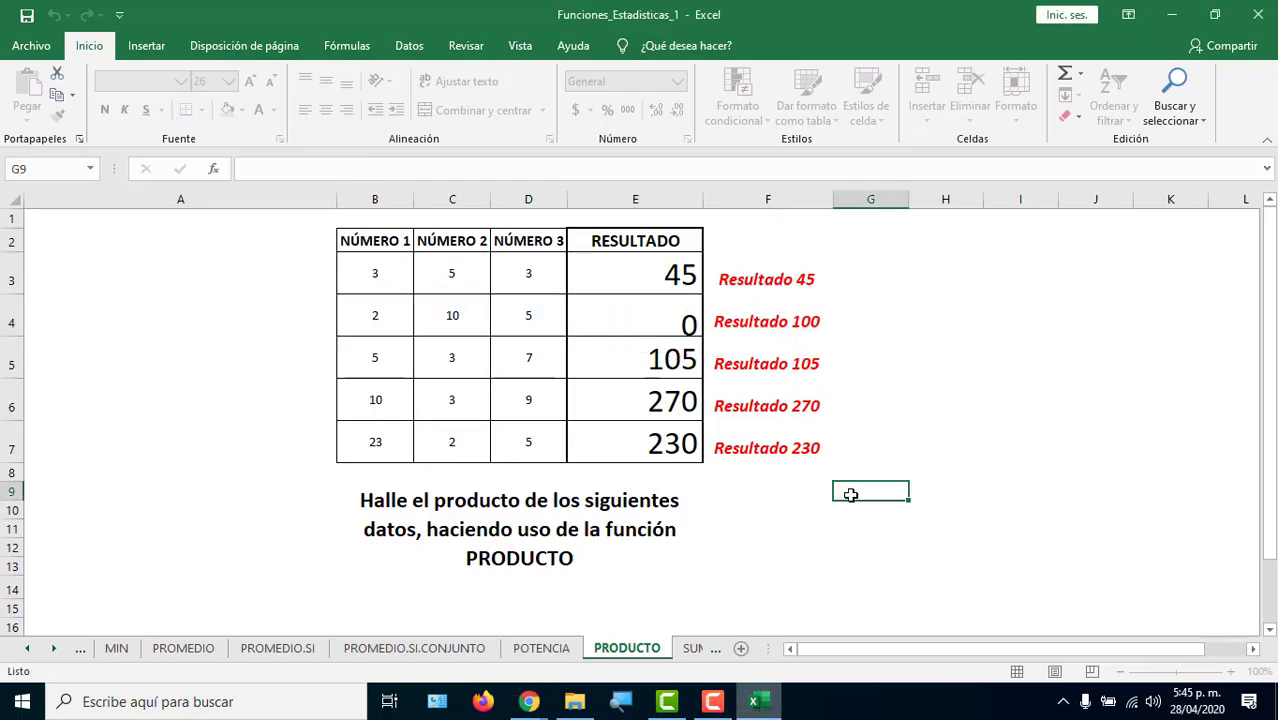
# On the SUMA sheet, total the first-quarter sales in B17 with the AutoSum formula =SUMA(B3:B16).
pyautogui.click(691, 648)
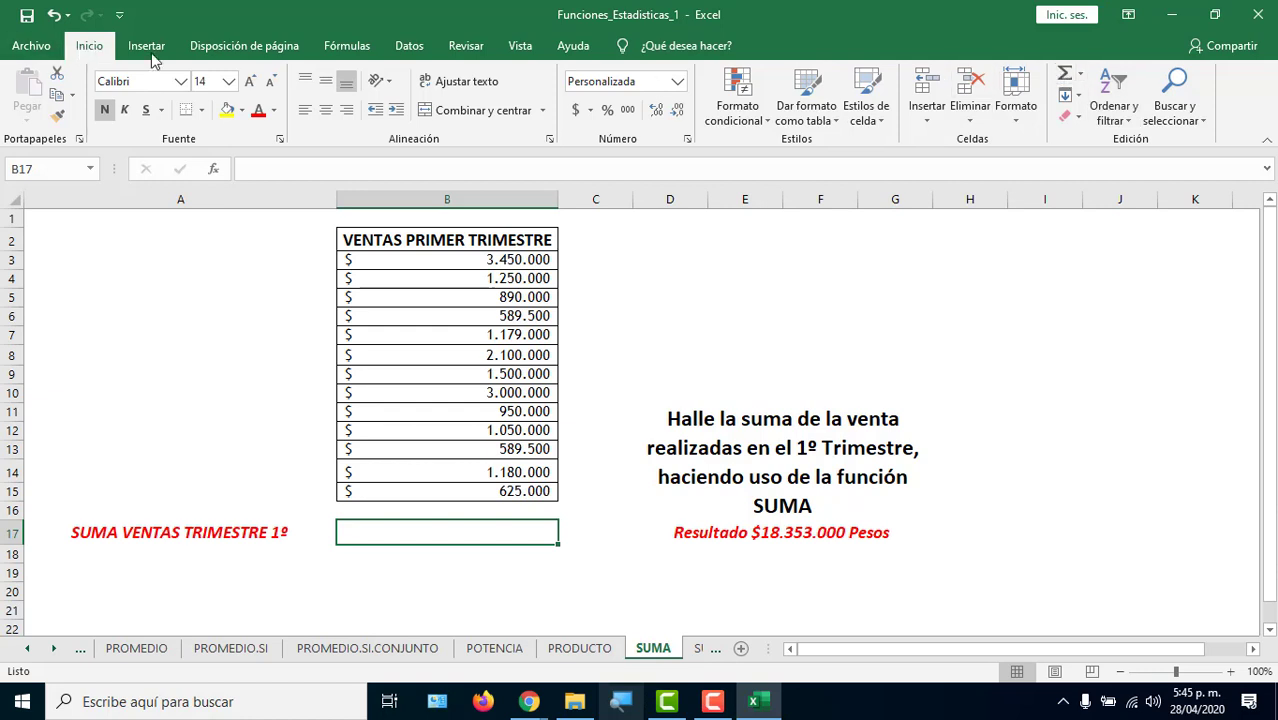
pyautogui.click(1066, 75)
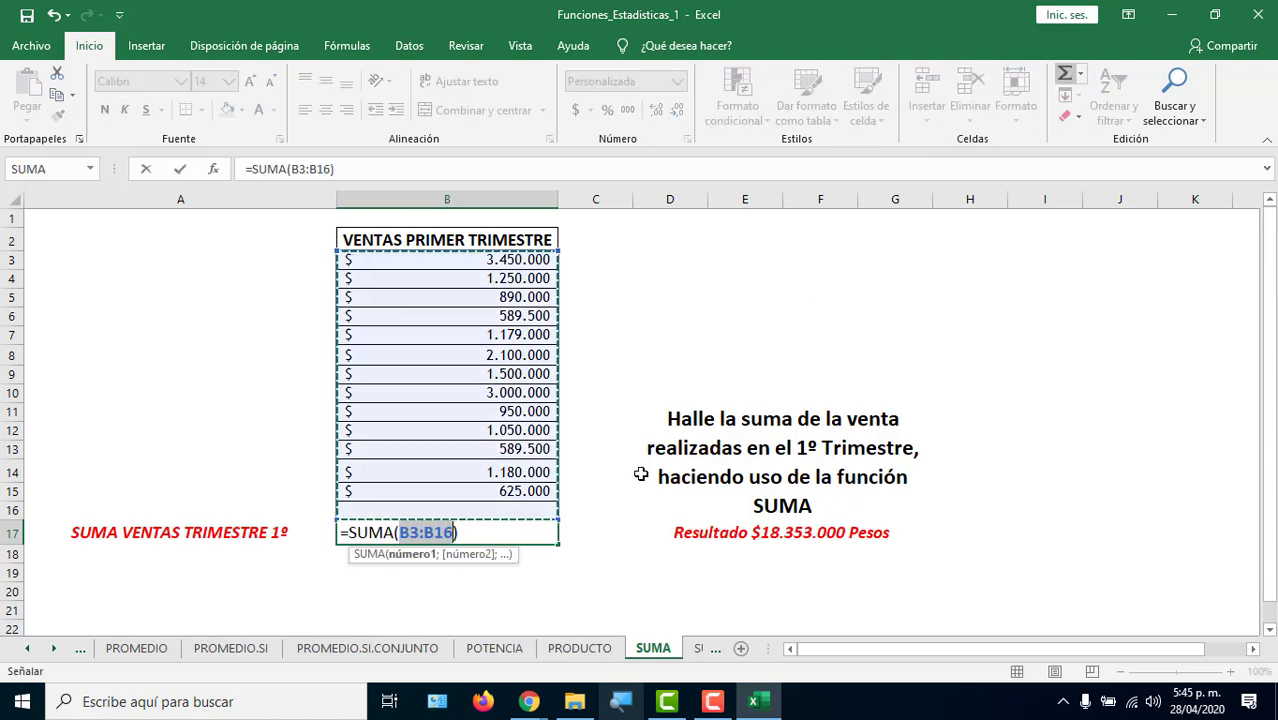
pyautogui.doubleClick(356, 532)
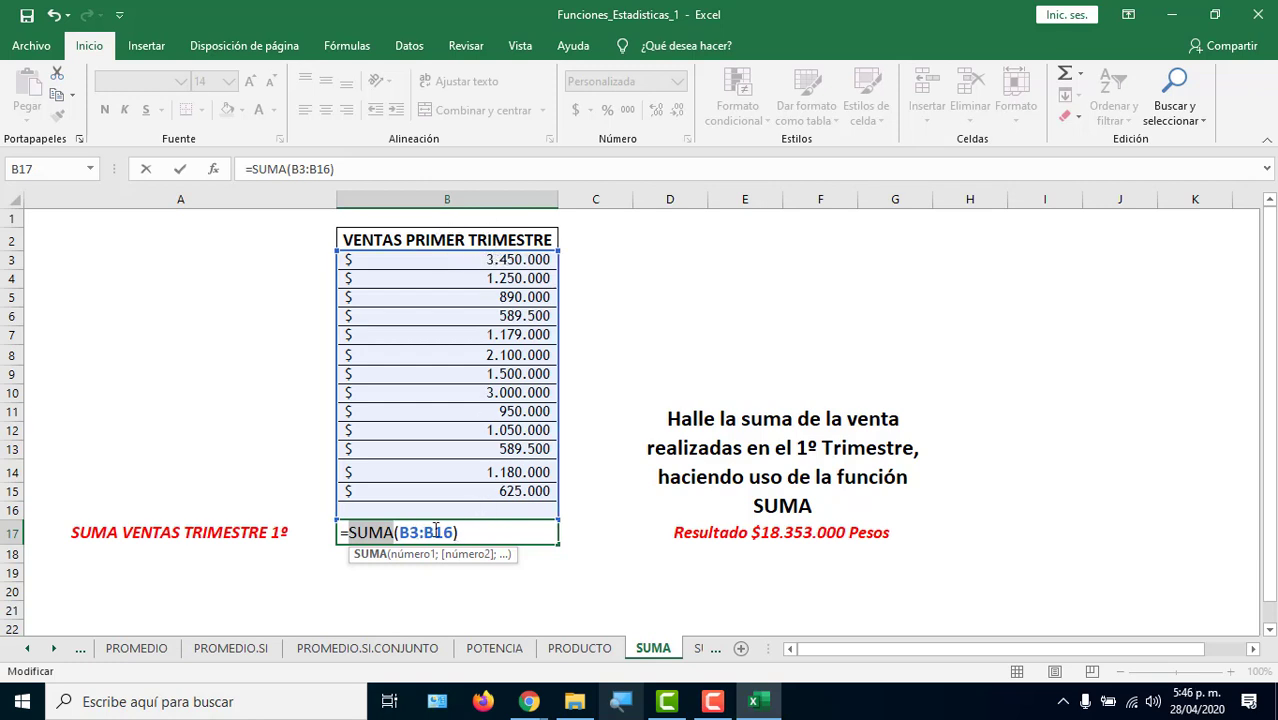
pyautogui.press('Return')
pyautogui.click(435, 531)
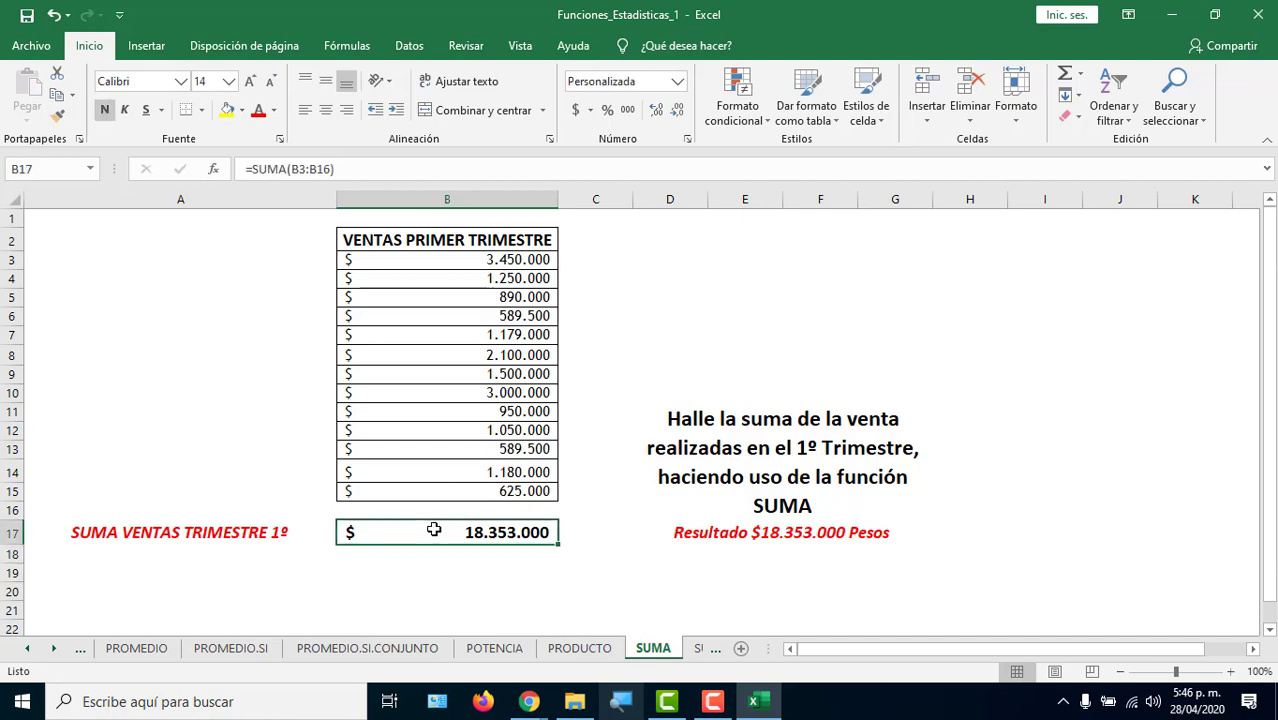
# Copy the formatting of the total in B17 to cell B18 with Format Painter.
pyautogui.click(422, 557)
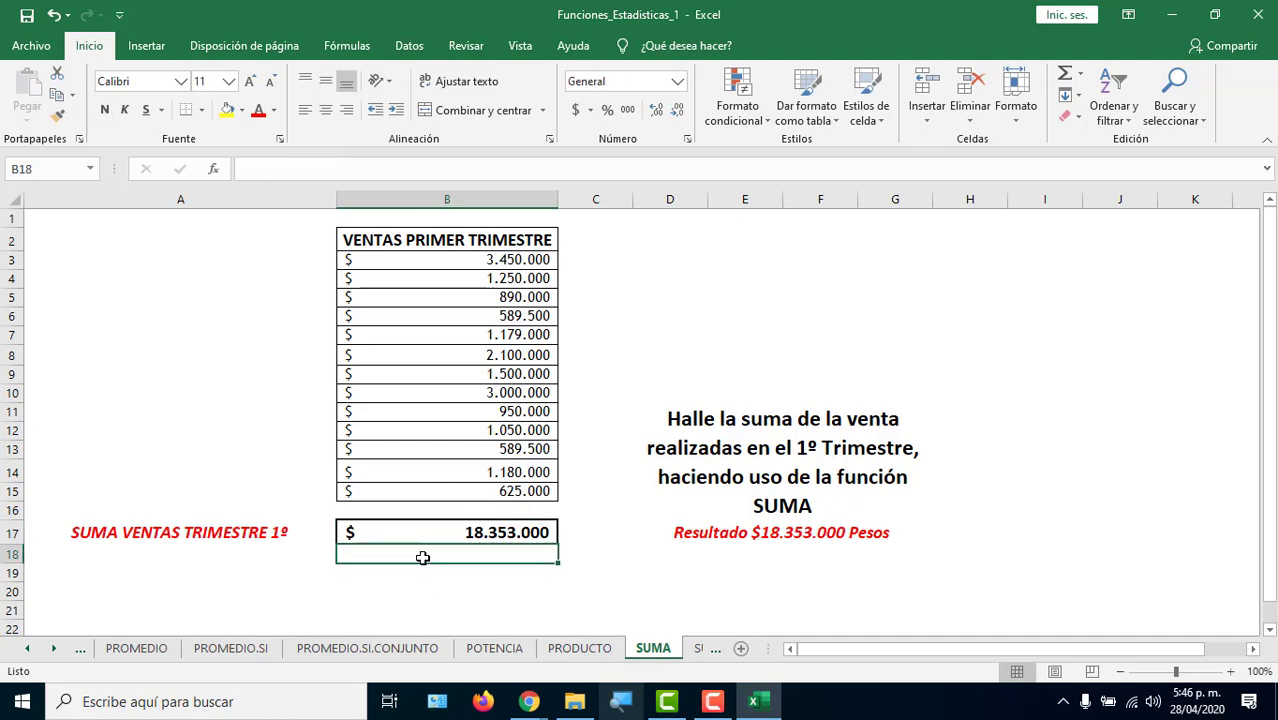
pyautogui.click(400, 524)
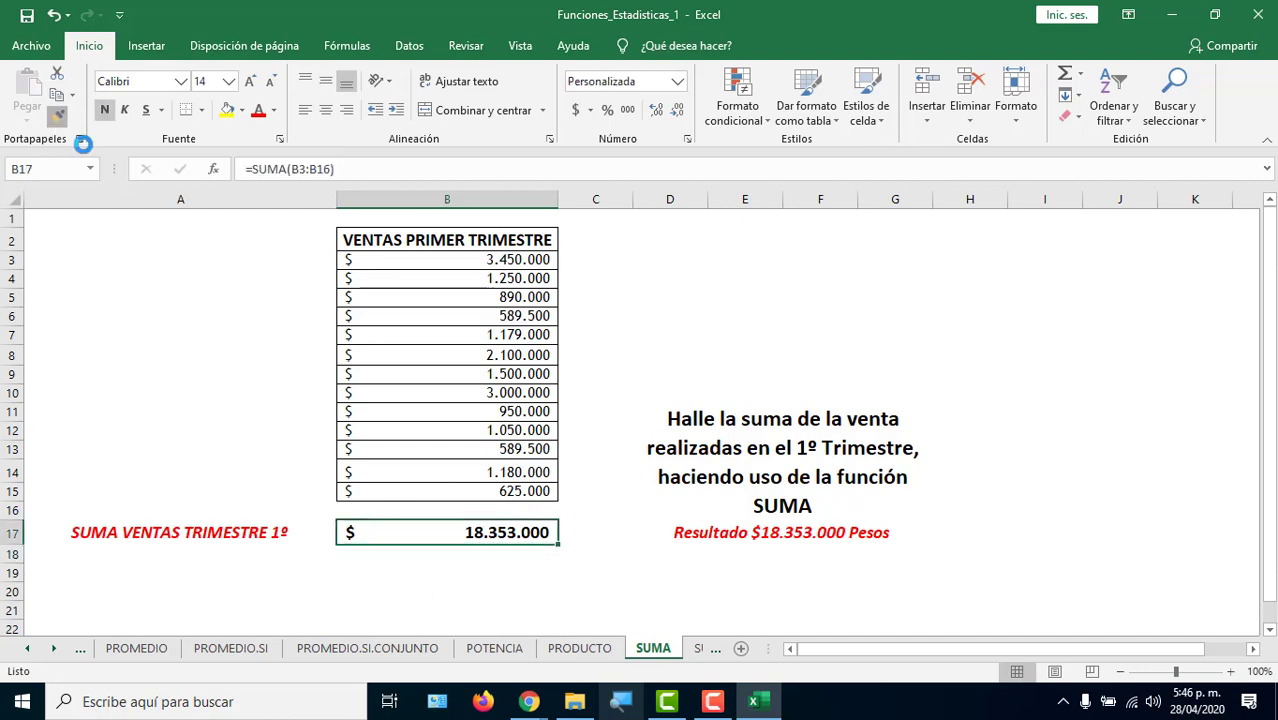
pyautogui.click(57, 114)
pyautogui.click(398, 556)
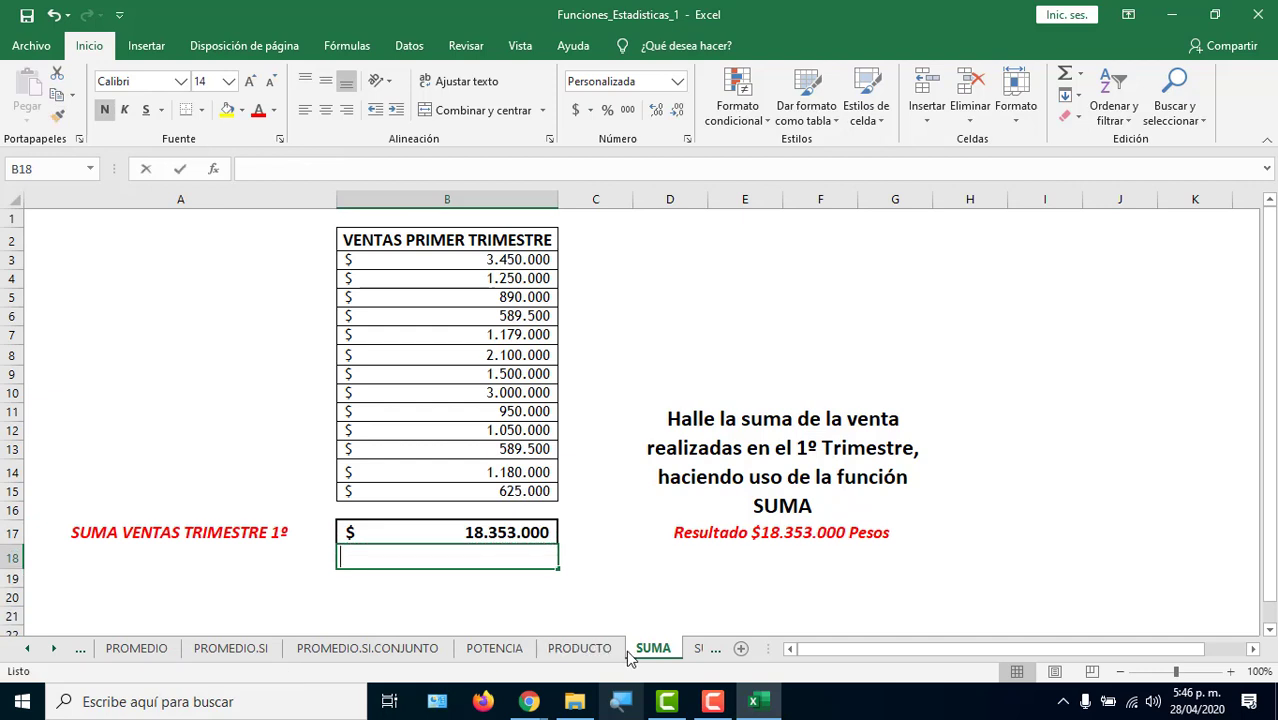
# Enter =SUMA(B3:B15) in B18 to total the same sales with a manually written formula.
pyautogui.write('=suma')
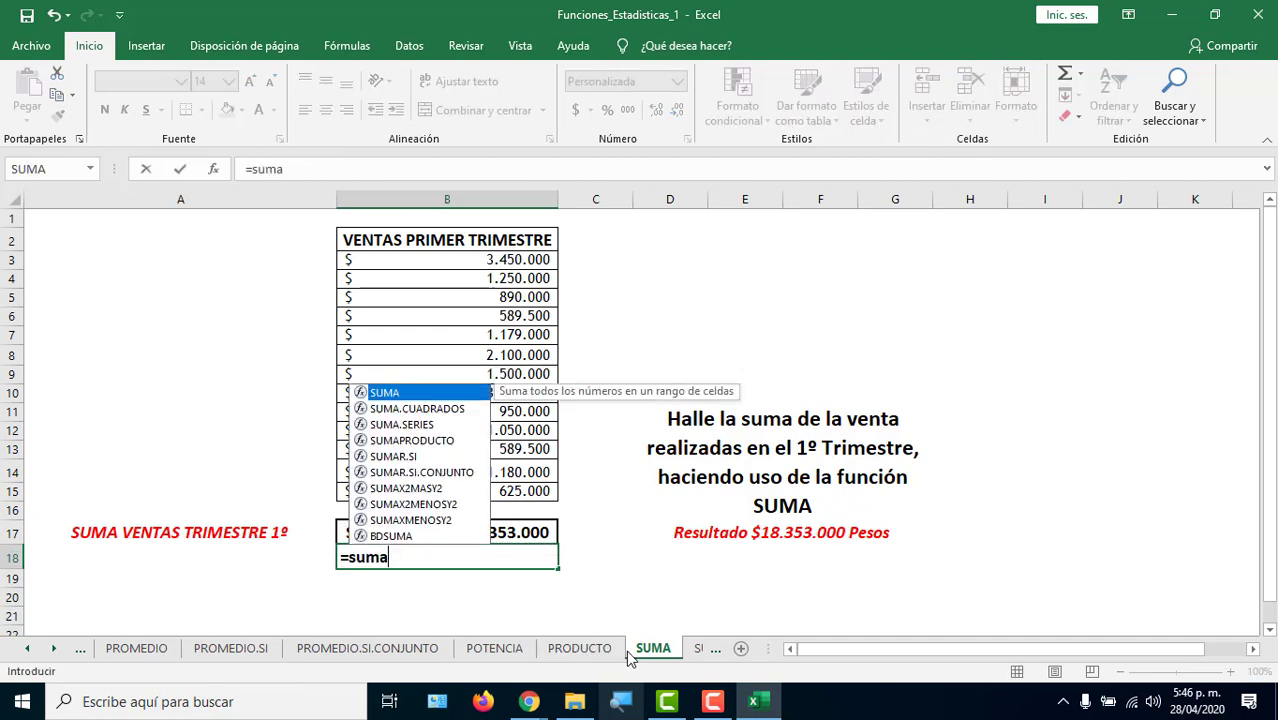
pyautogui.press('Tab')
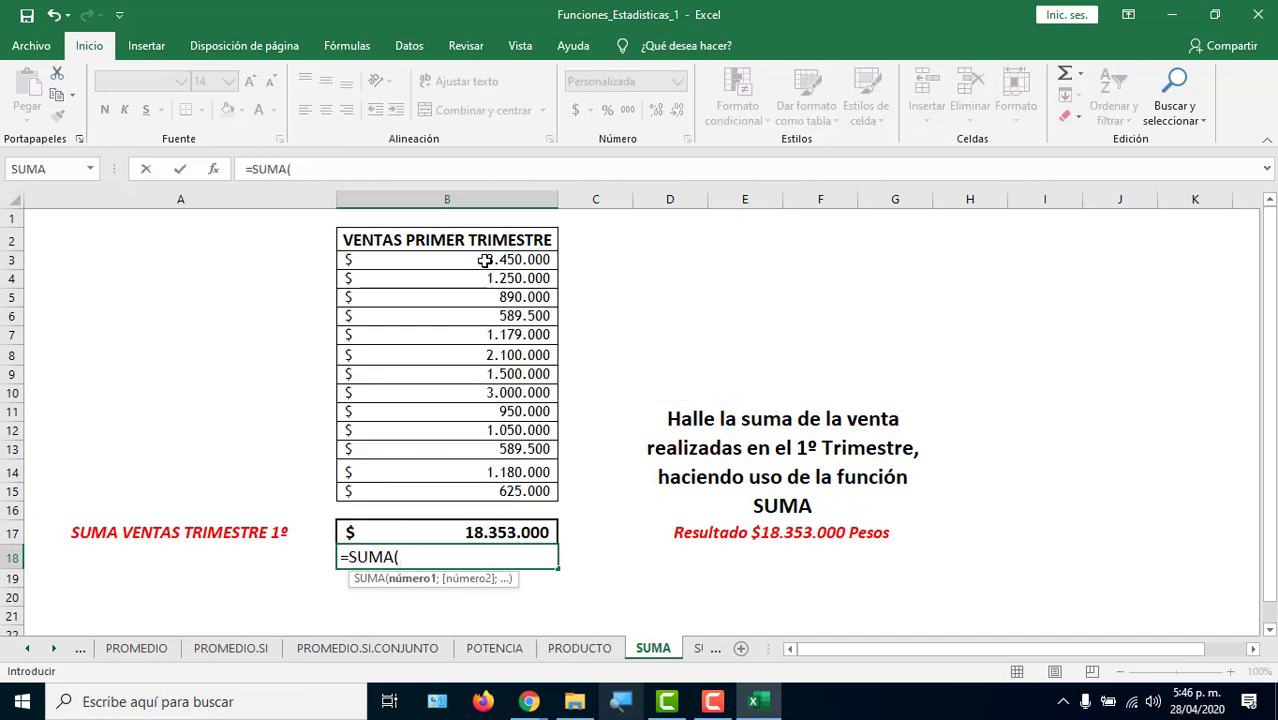
pyautogui.moveTo(484, 261); pyautogui.dragTo(471, 490)
pyautogui.write(')')
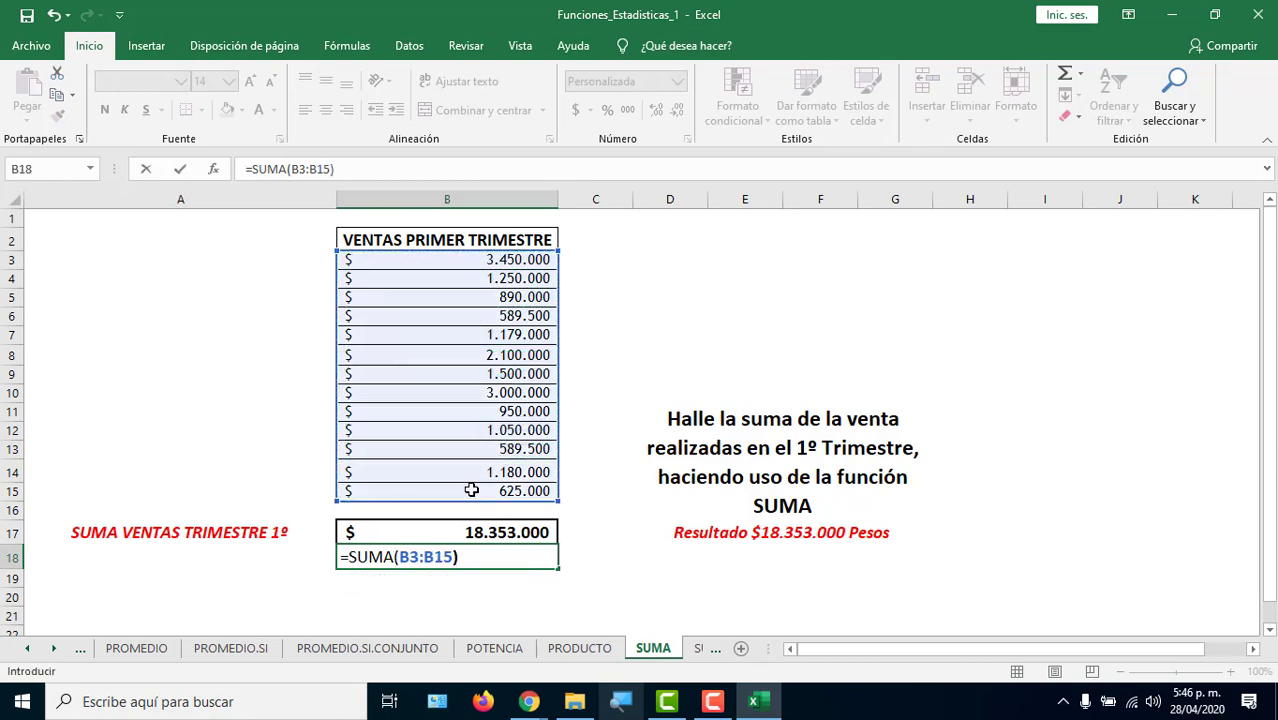
pyautogui.press('Return')
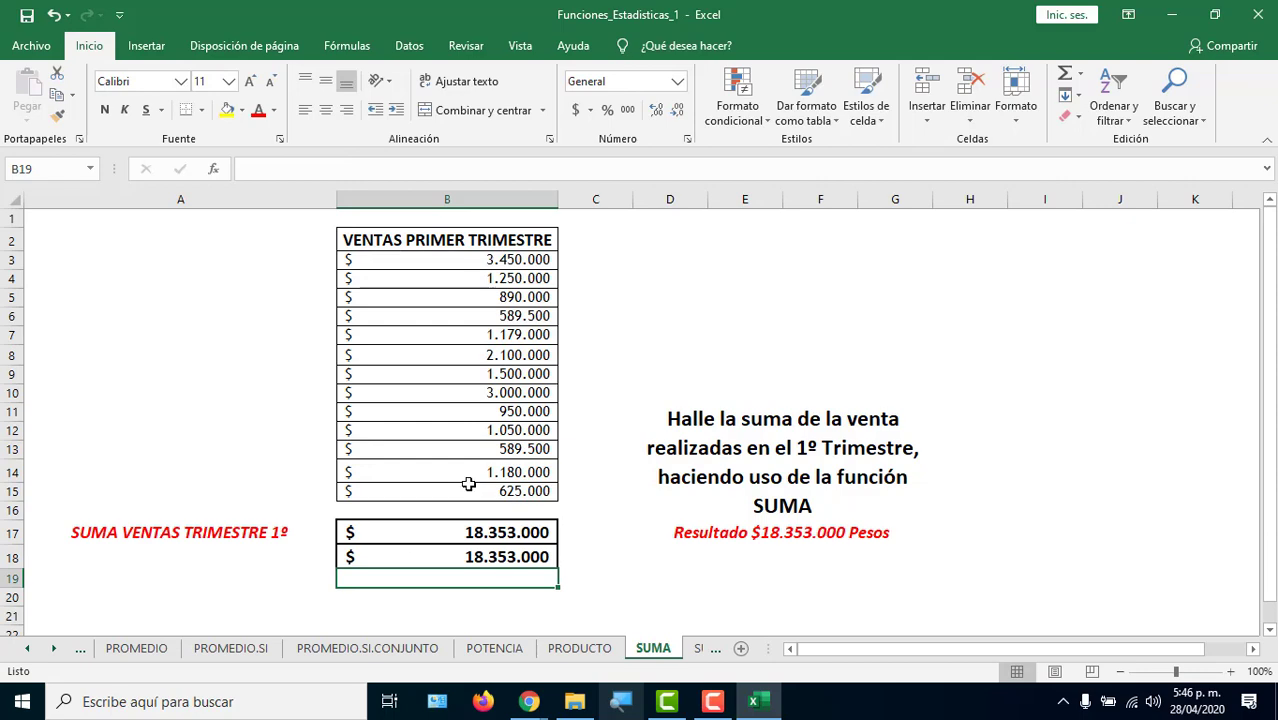
# On the SUMAR.SI sheet, enlarge the font of the result cells D14:D16 to 18 and widen column D considerably.
pyautogui.click(698, 649)
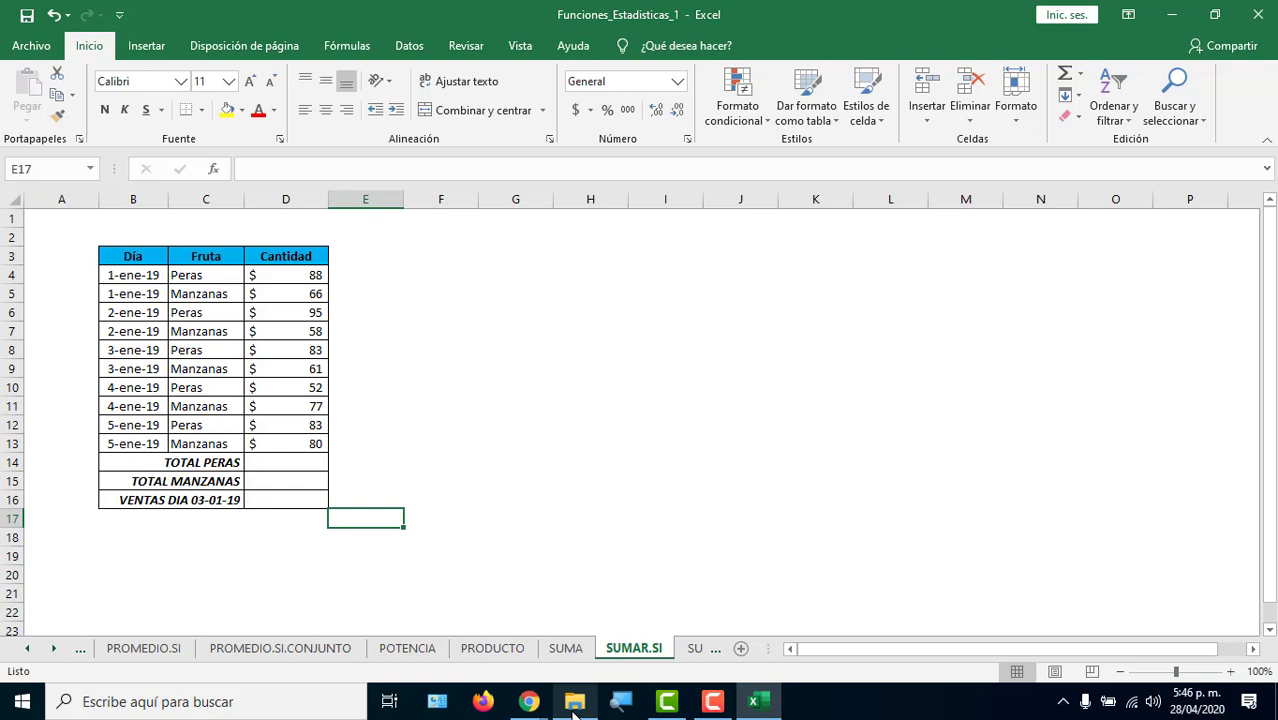
pyautogui.click(306, 463)
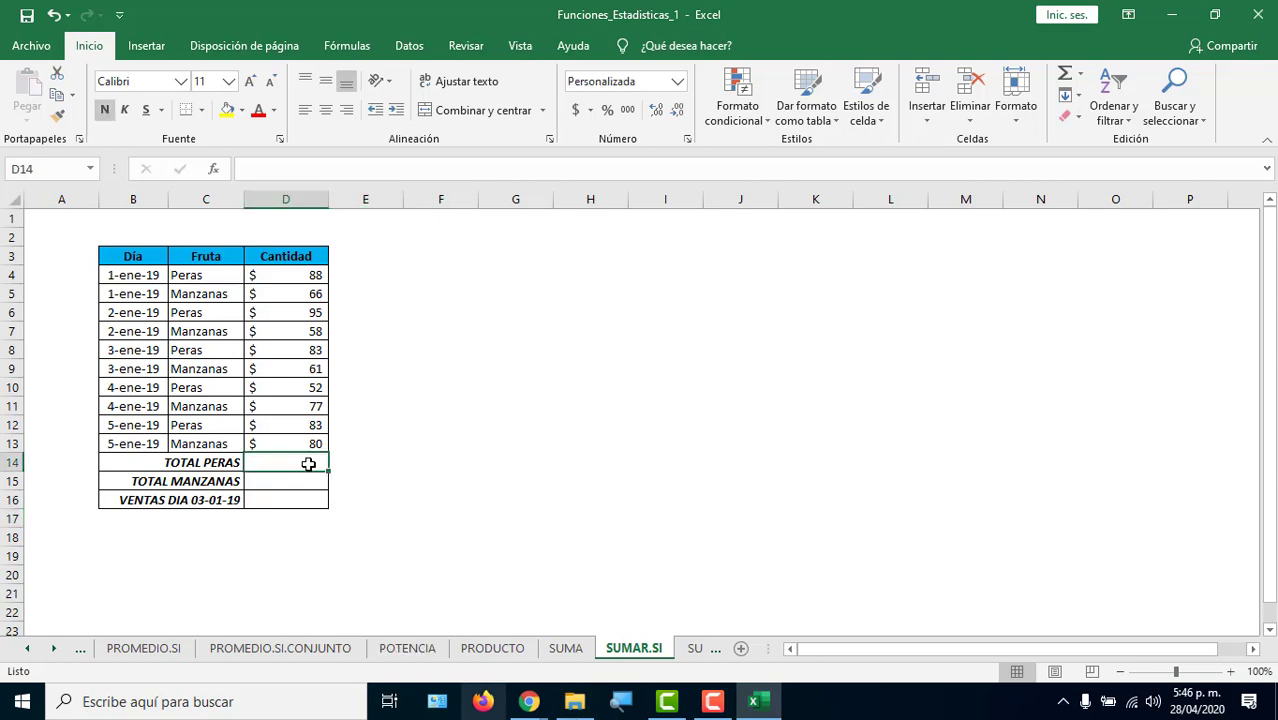
pyautogui.write('0')
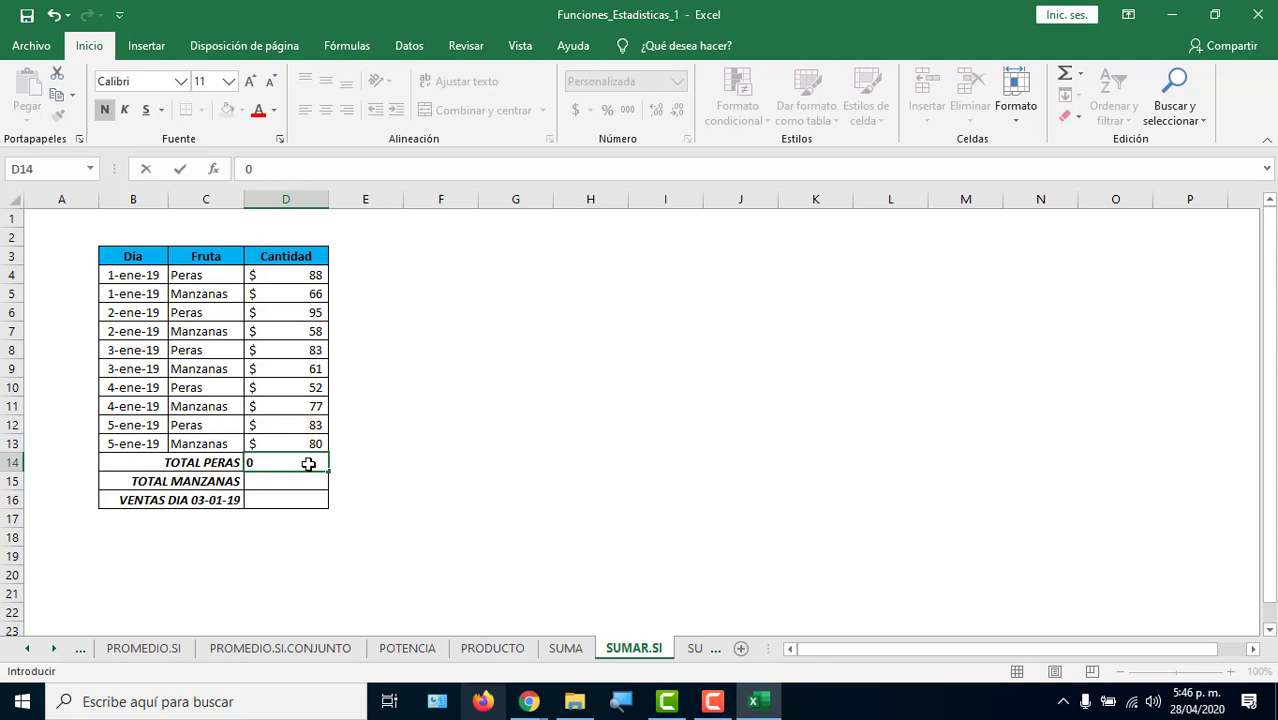
pyautogui.press('Escape')
pyautogui.moveTo(300, 463); pyautogui.dragTo(288, 497)
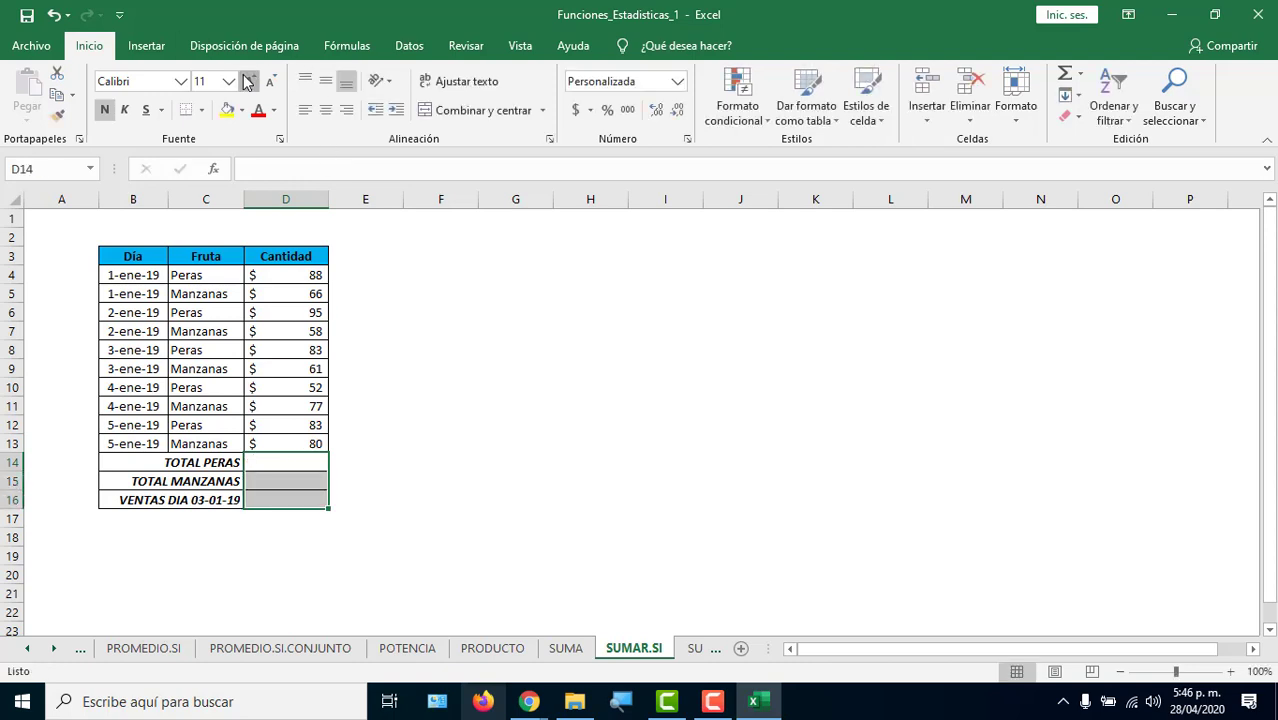
pyautogui.click(248, 82)
pyautogui.click(248, 82)
pyautogui.click(248, 82)
pyautogui.click(248, 82)
pyautogui.moveTo(330, 199); pyautogui.dragTo(653, 199)
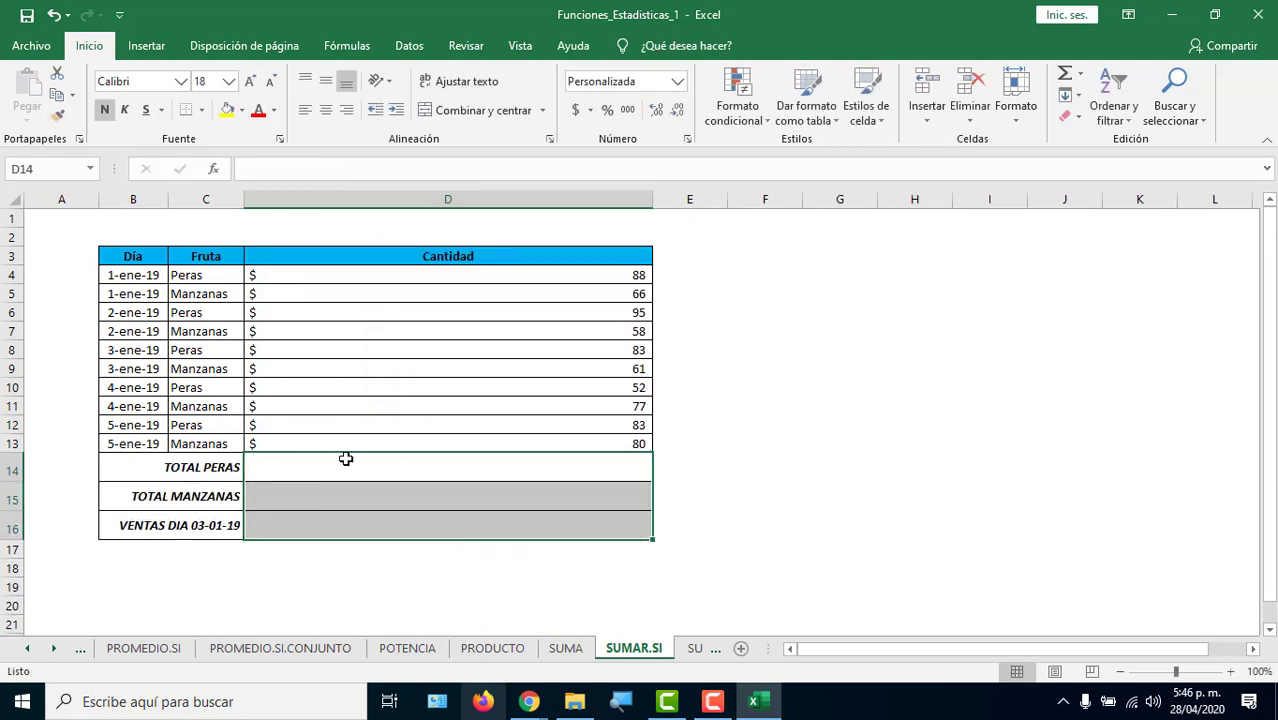
pyautogui.doubleClick(354, 463)
pyautogui.write('=SUMAR')
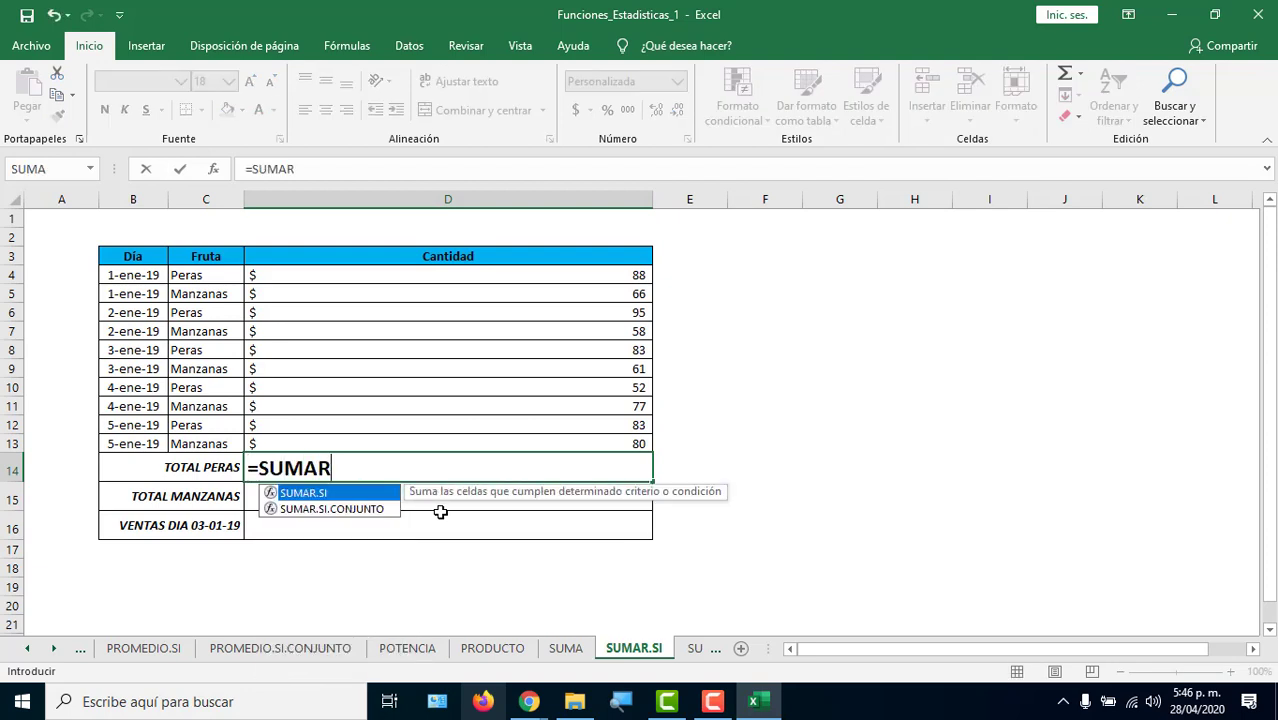
pyautogui.press('BackSpace')
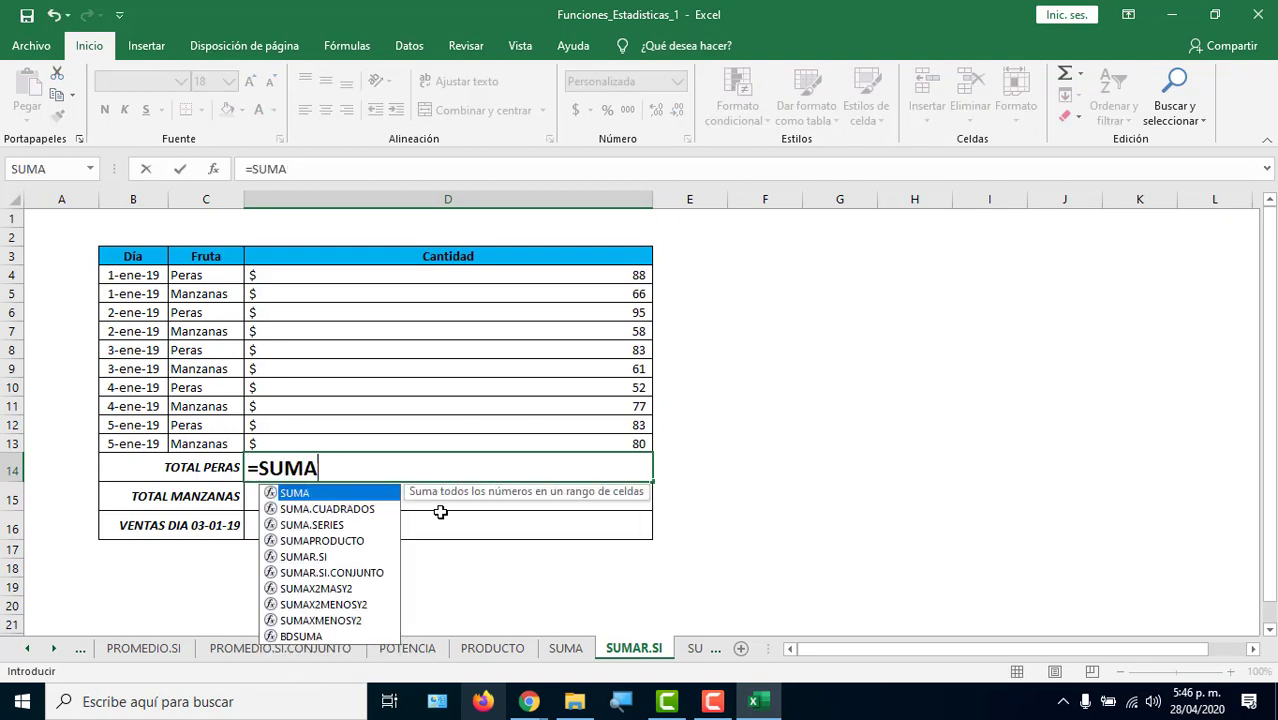
pyautogui.write('.SI')
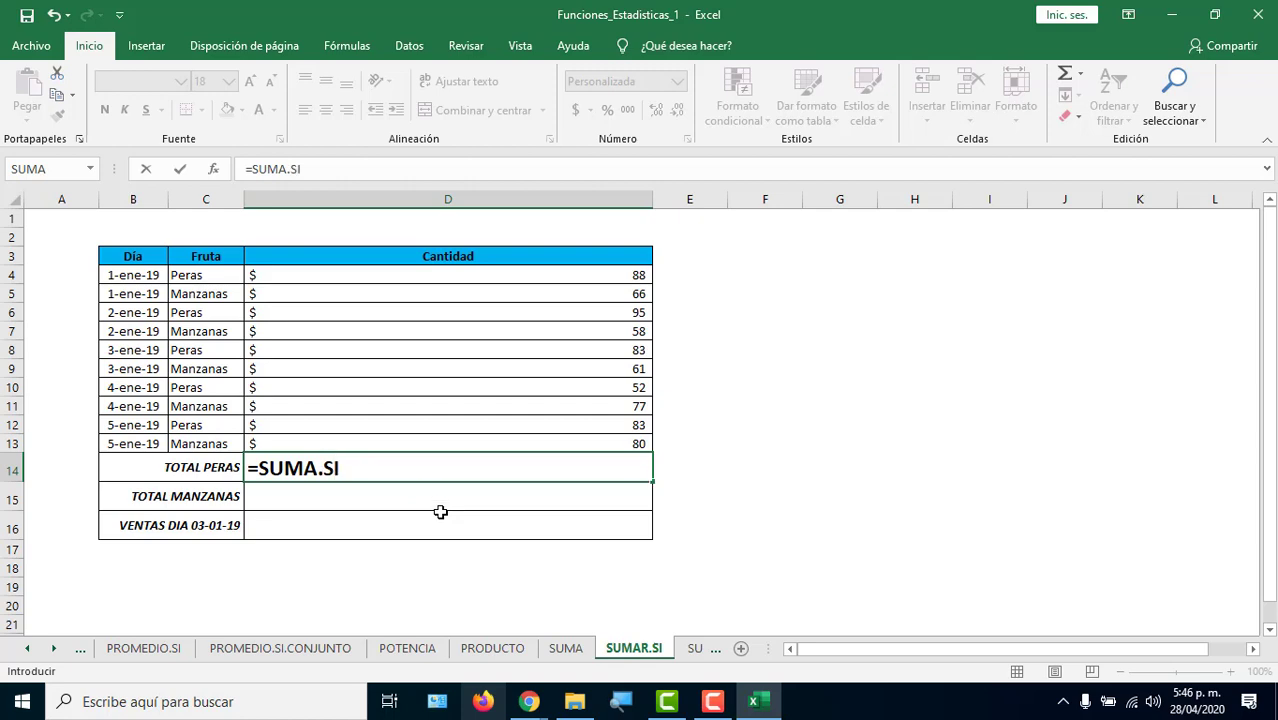
pyautogui.press('Escape')
# On the SUMA sheet, increase the font size of the totals in B17:B18 to 24 and show the formula in B17.
pyautogui.click(565, 648)
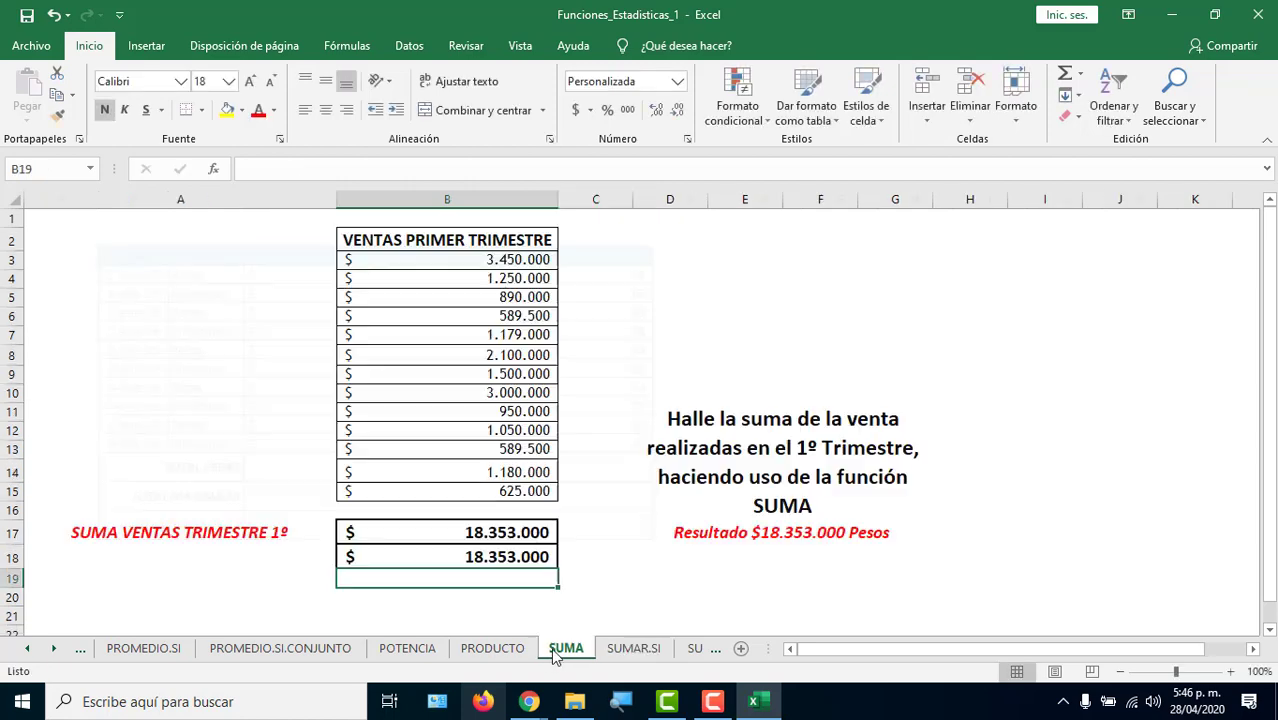
pyautogui.doubleClick(415, 532)
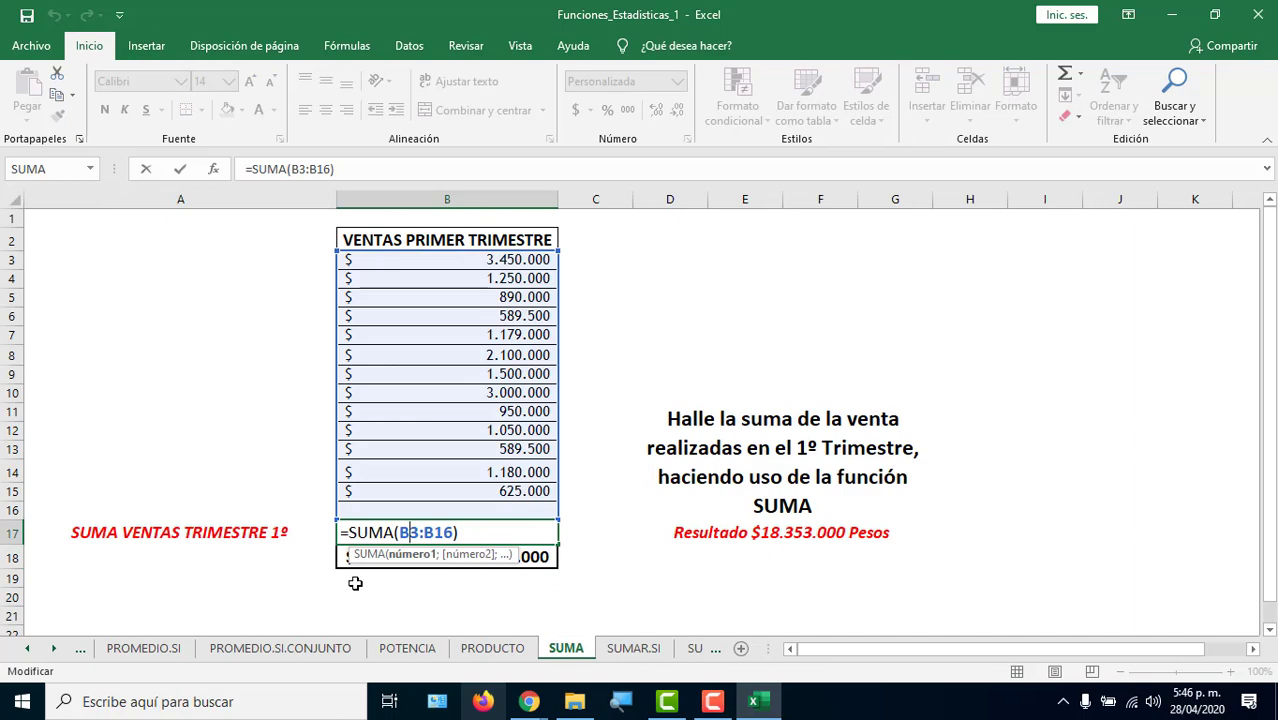
pyautogui.press('Escape')
pyautogui.keyDown('shift'); pyautogui.click(466, 556); pyautogui.keyUp('shift')
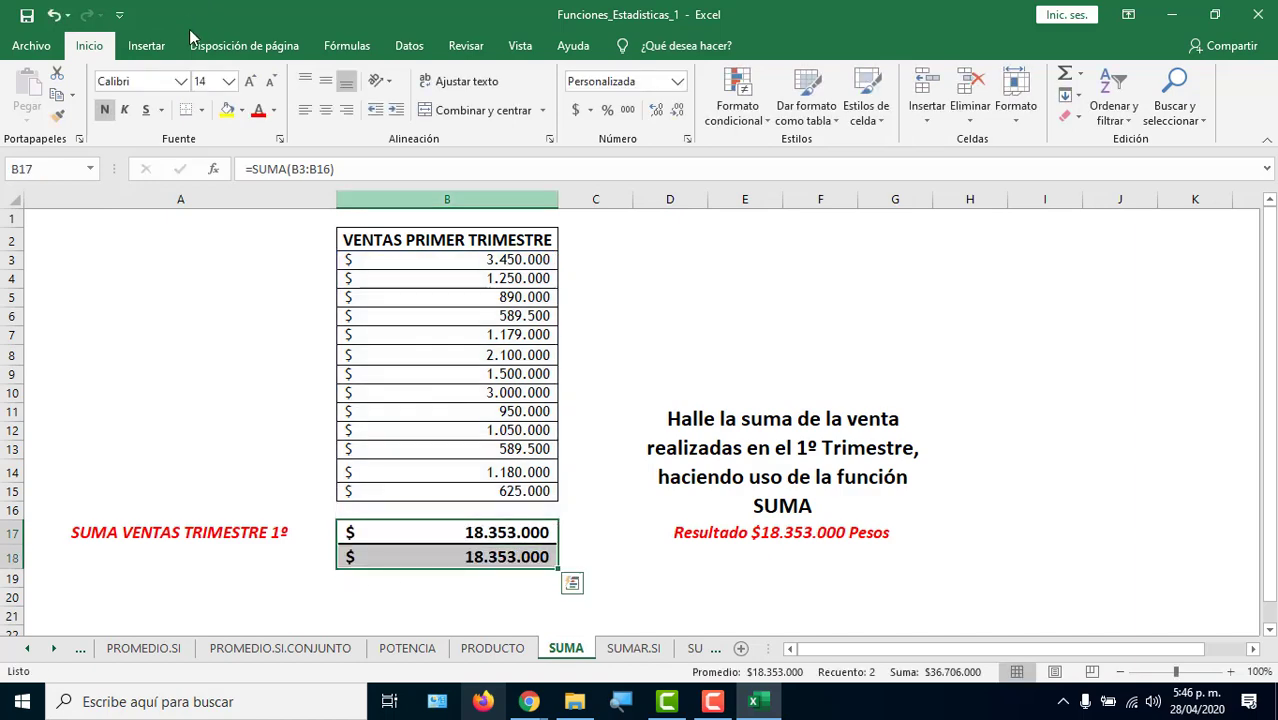
pyautogui.click(250, 81)
pyautogui.click(250, 81)
pyautogui.click(250, 81)
pyautogui.click(250, 81)
pyautogui.scroll(-3, 464, 494)
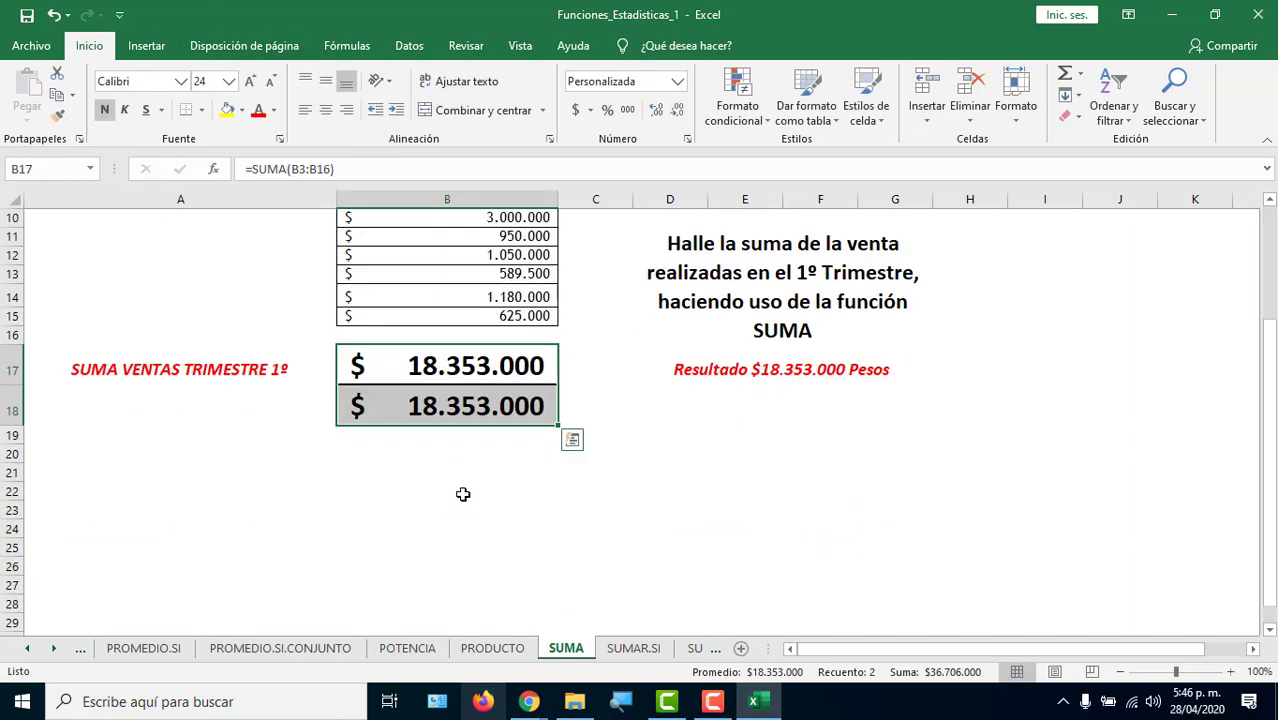
pyautogui.doubleClick(483, 370)
pyautogui.click(414, 380)
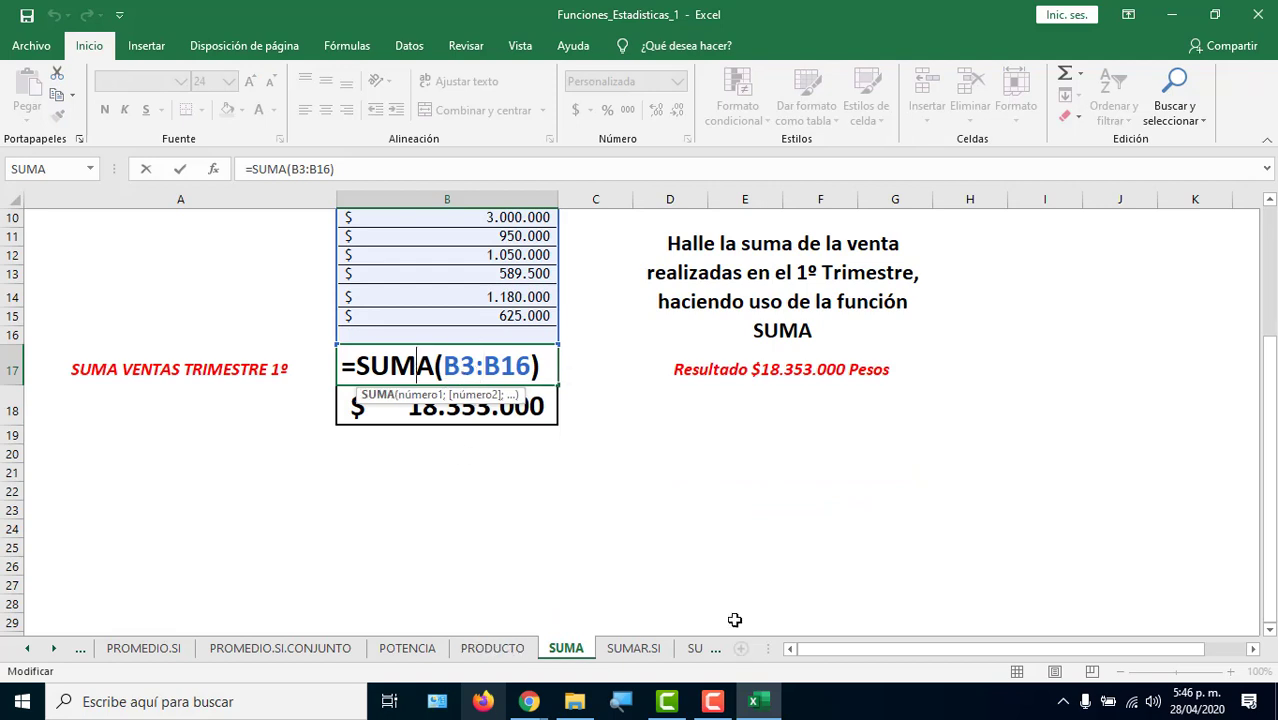
# On the SUMAR.SI sheet, start a SUMAR.SI formula in D14 with the fruit cells C4:C13 as its range.
pyautogui.click(631, 648)
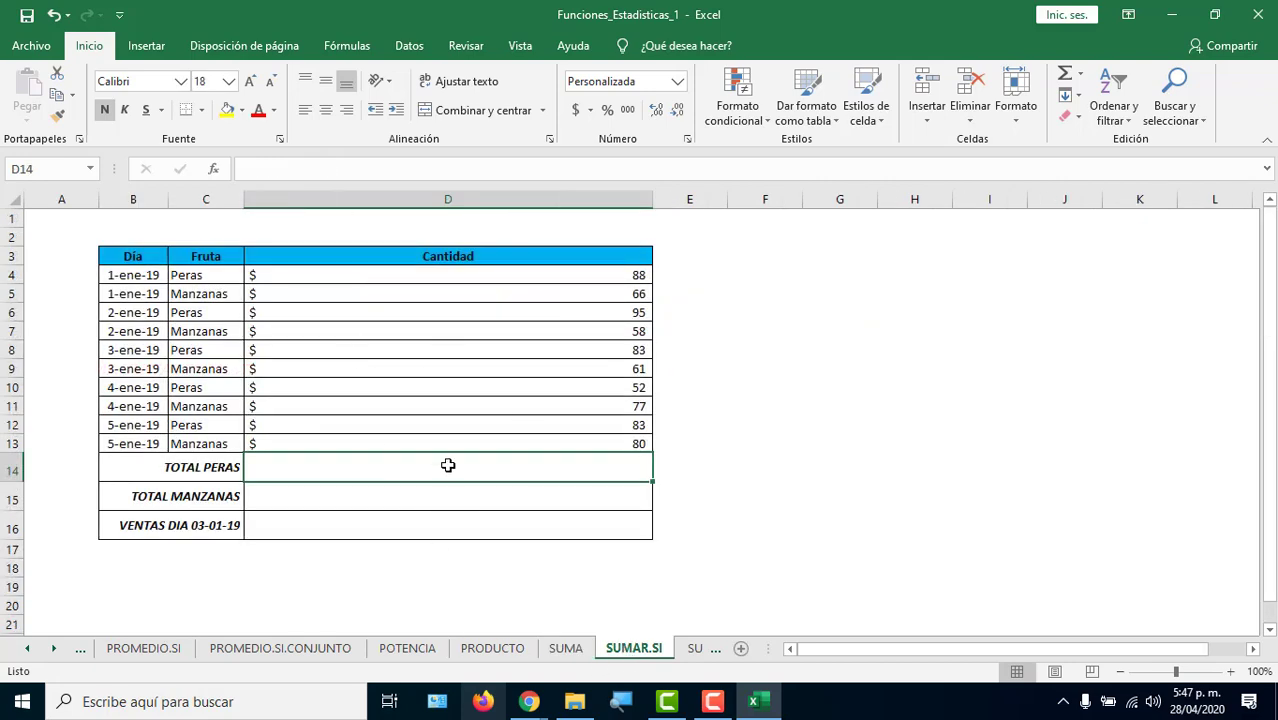
pyautogui.write('=SY')
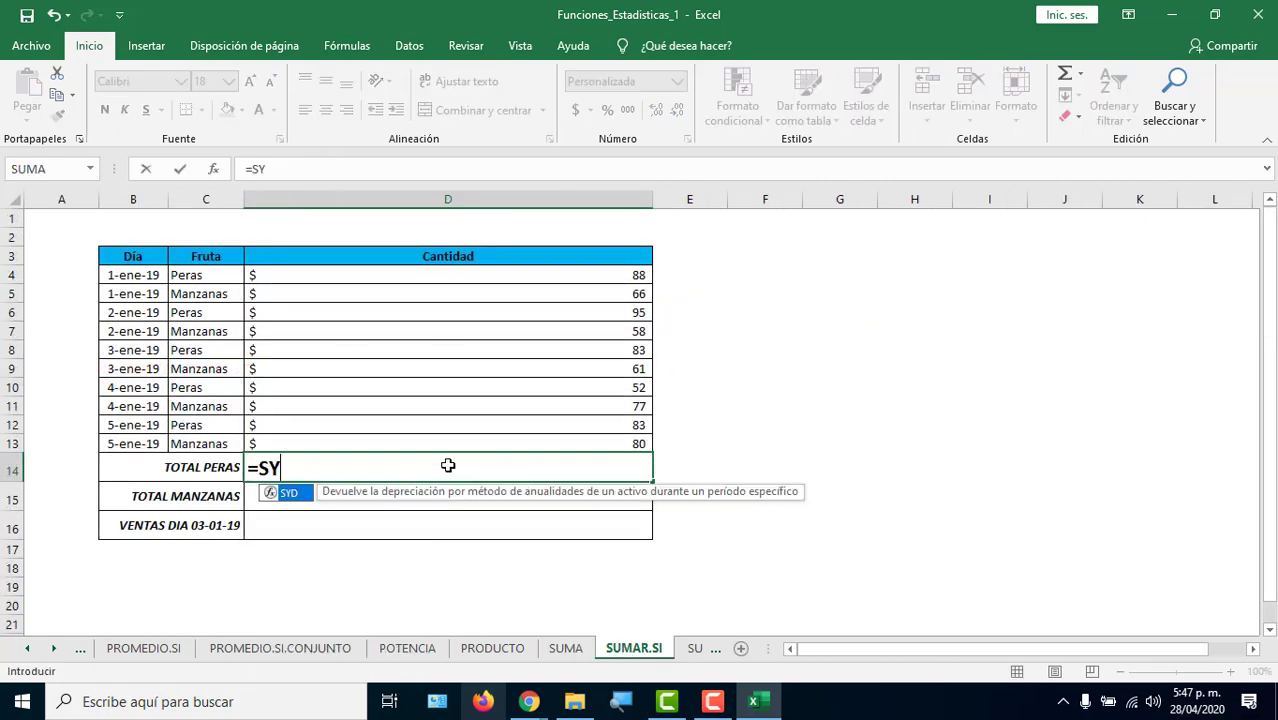
pyautogui.press('BackSpace')
pyautogui.write('UMA')
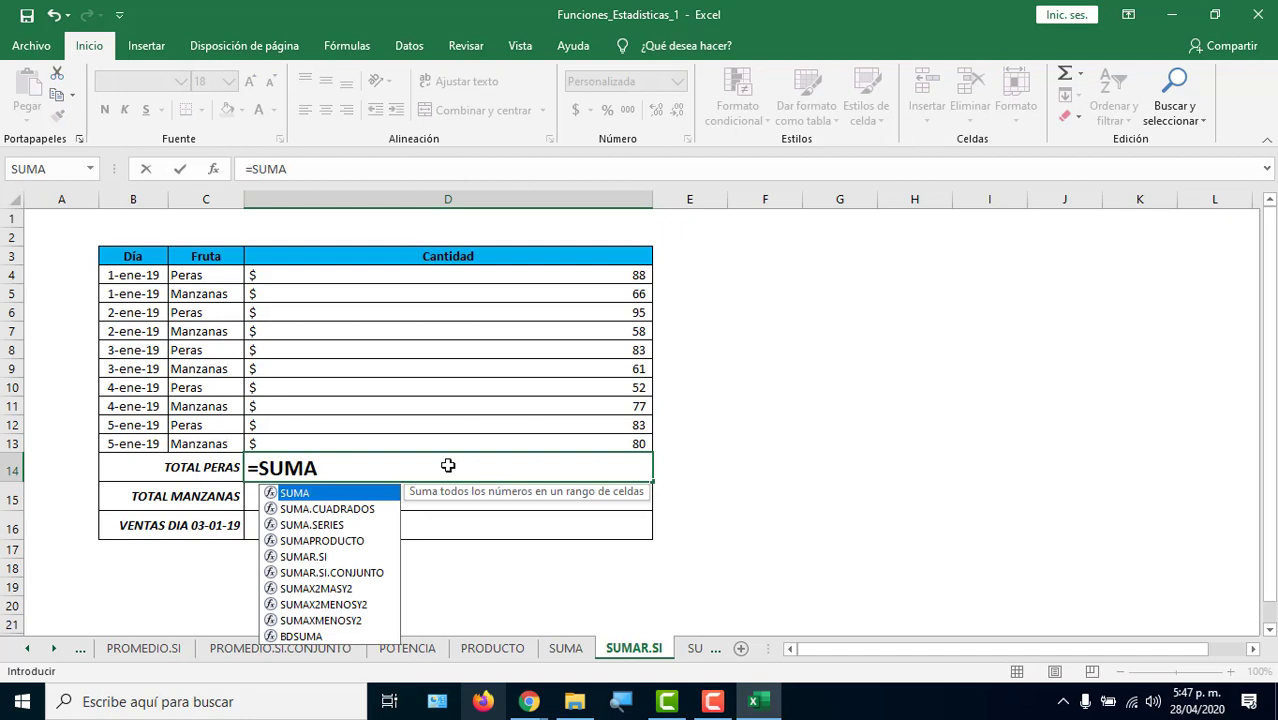
pyautogui.write('R')
pyautogui.press('Down')
pyautogui.press('Up')
pyautogui.press('Tab')
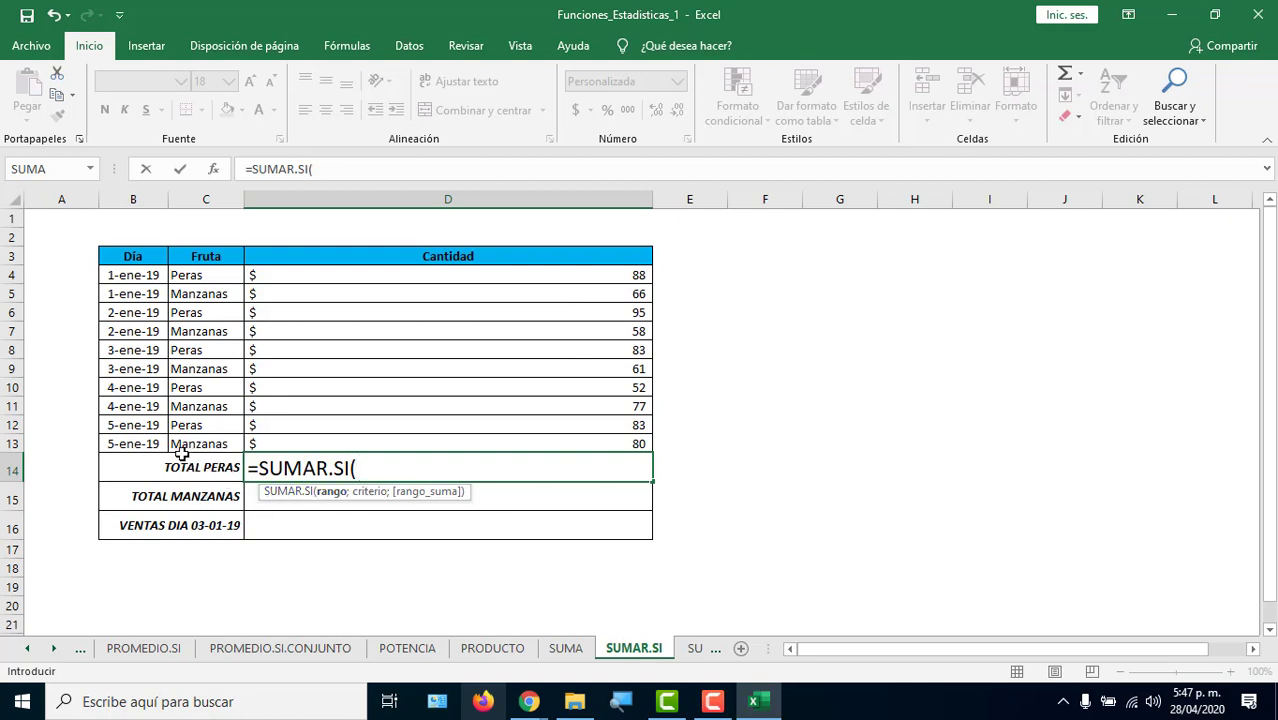
pyautogui.moveTo(185, 275); pyautogui.dragTo(198, 456)
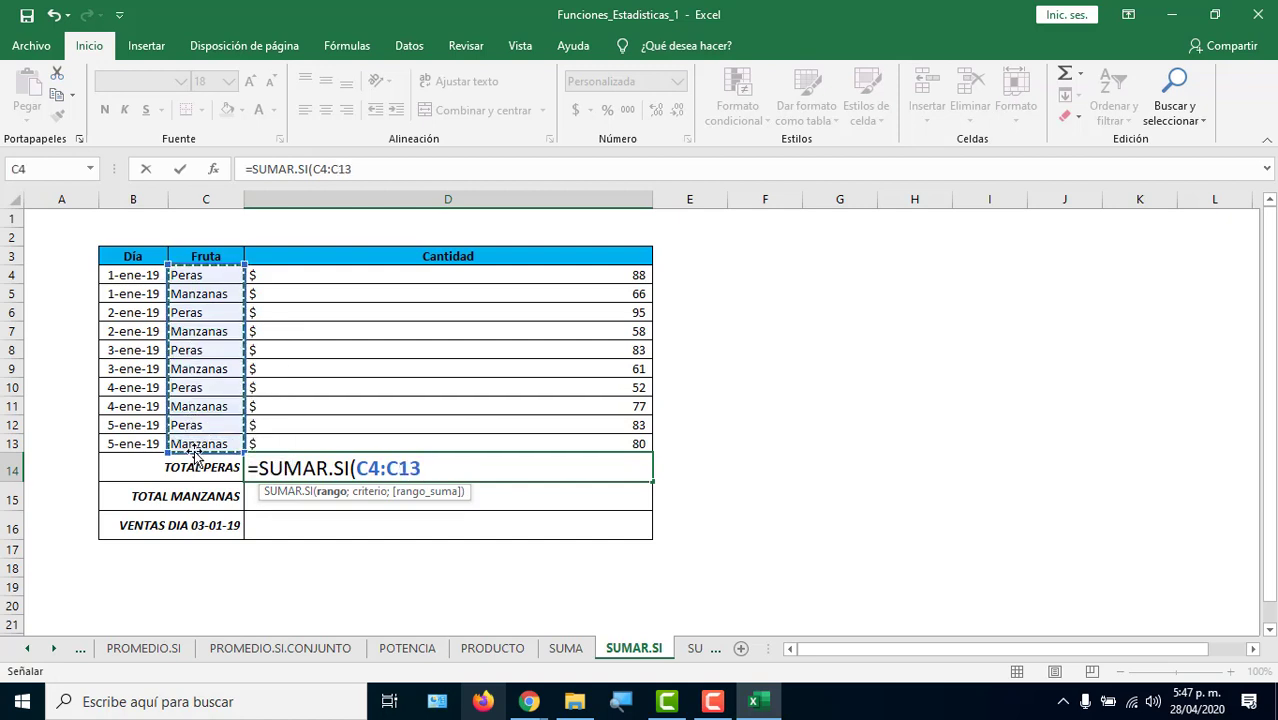
# Complete the D14 formula with the criterion "PERAS" and the sum range D4:D139.
pyautogui.write(';')
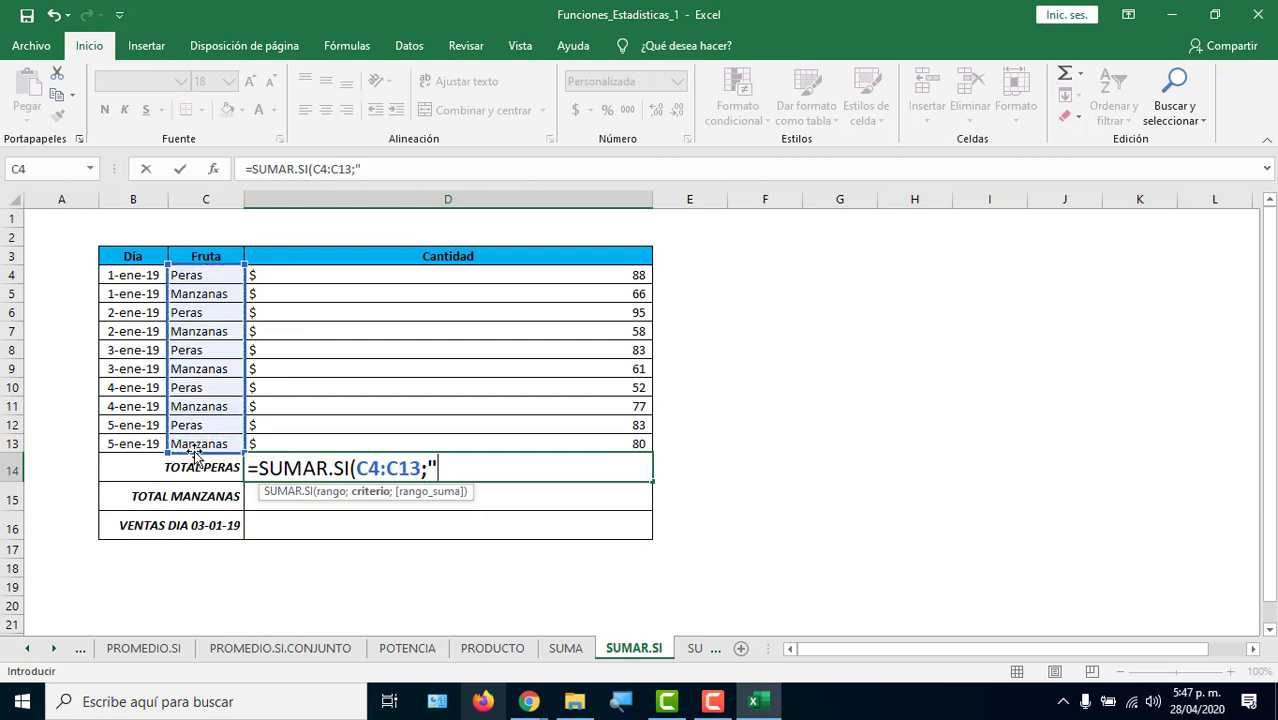
pyautogui.write('"PERAS')
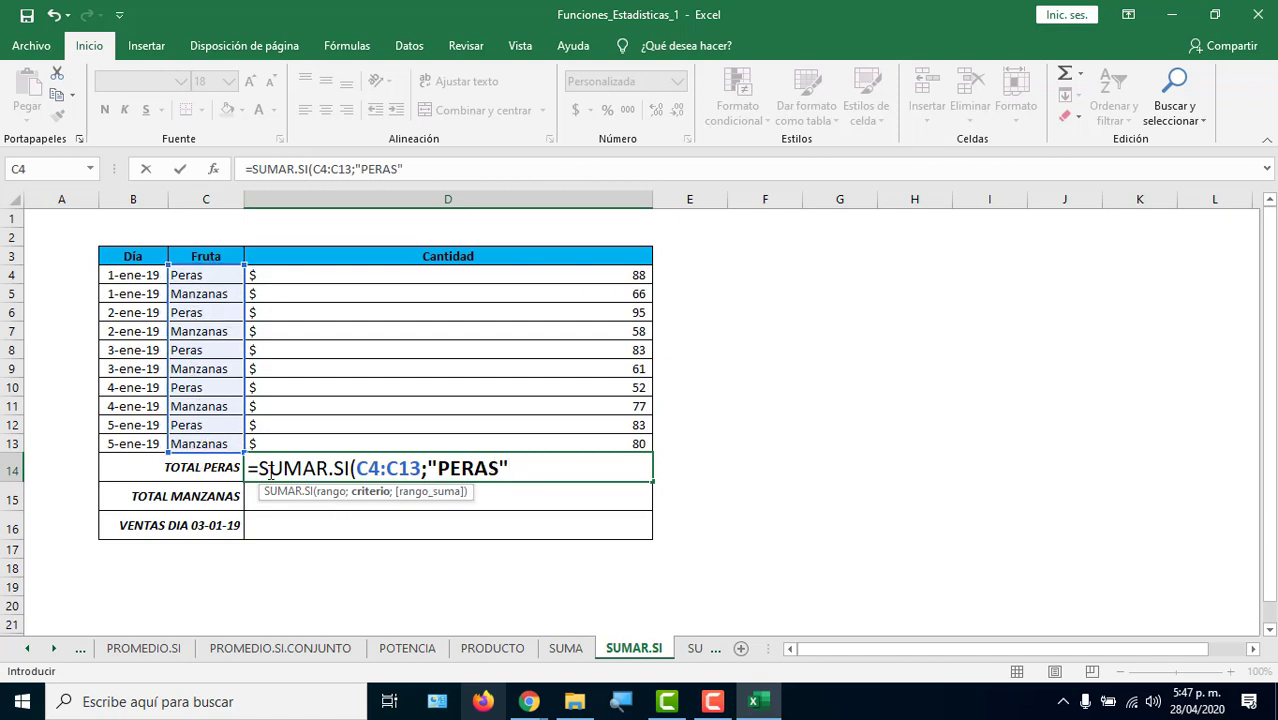
pyautogui.write(';')
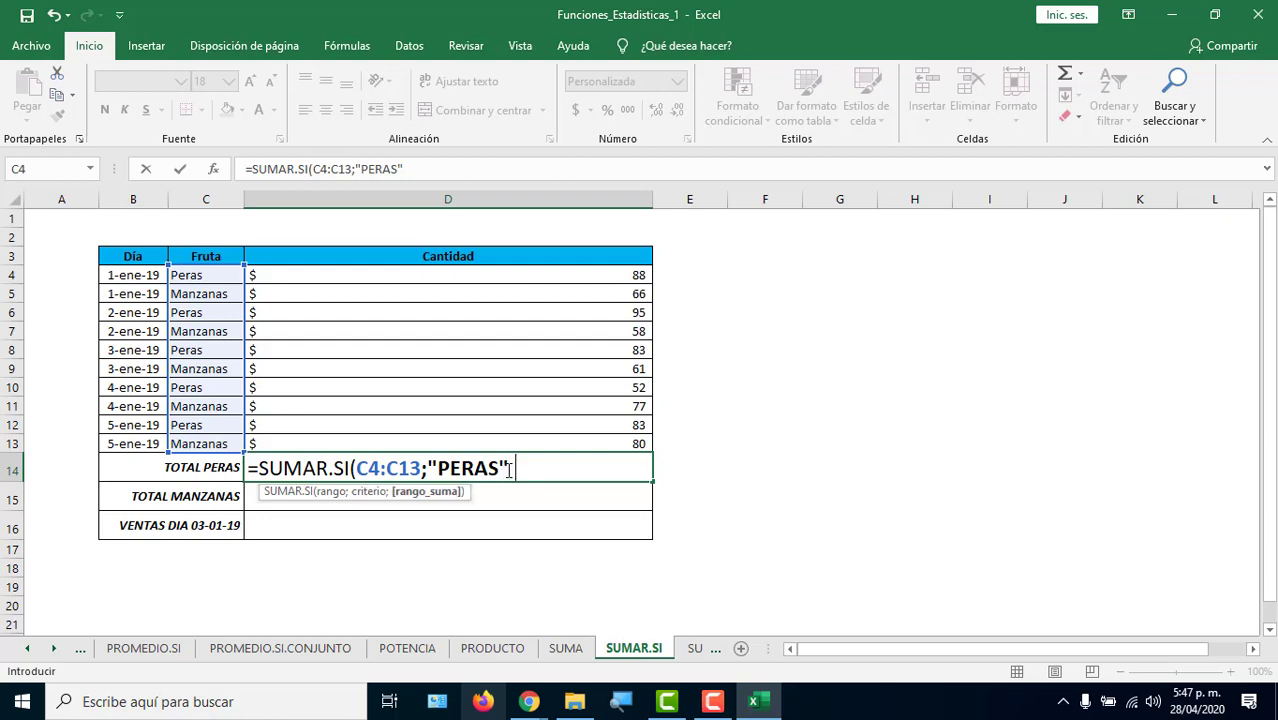
pyautogui.moveTo(589, 272); pyautogui.dragTo(582, 448)
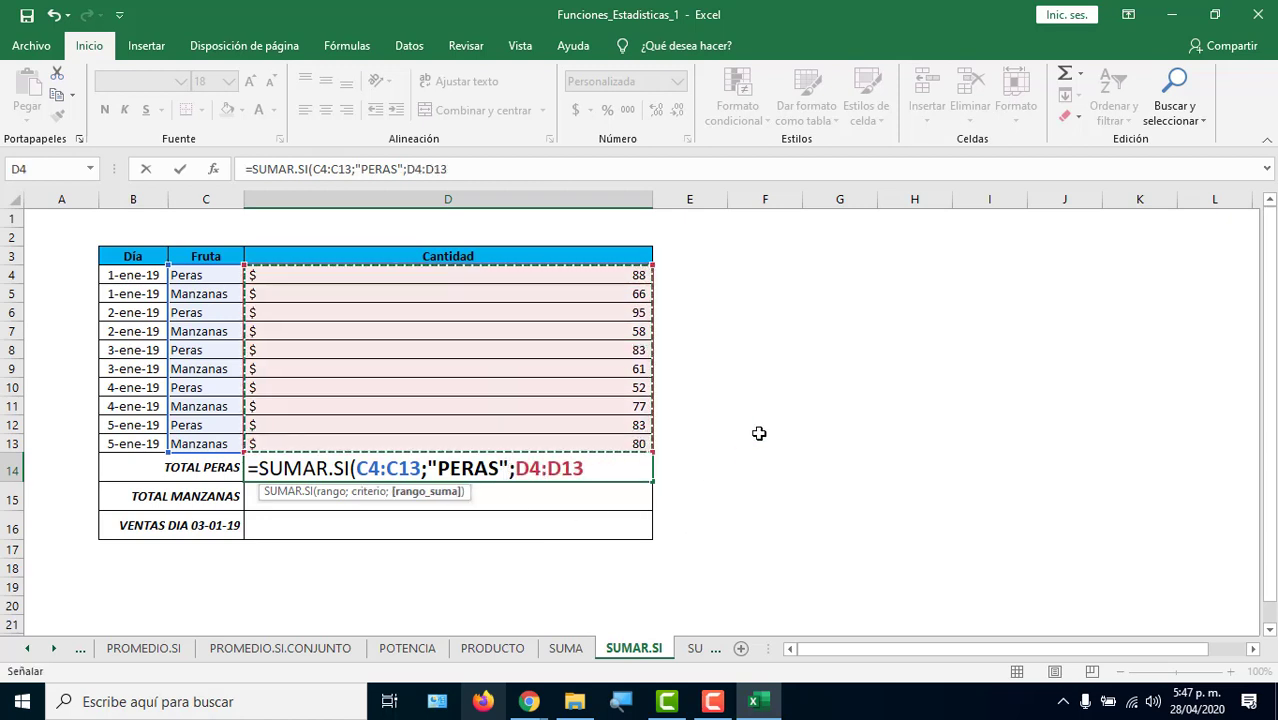
pyautogui.write('9')
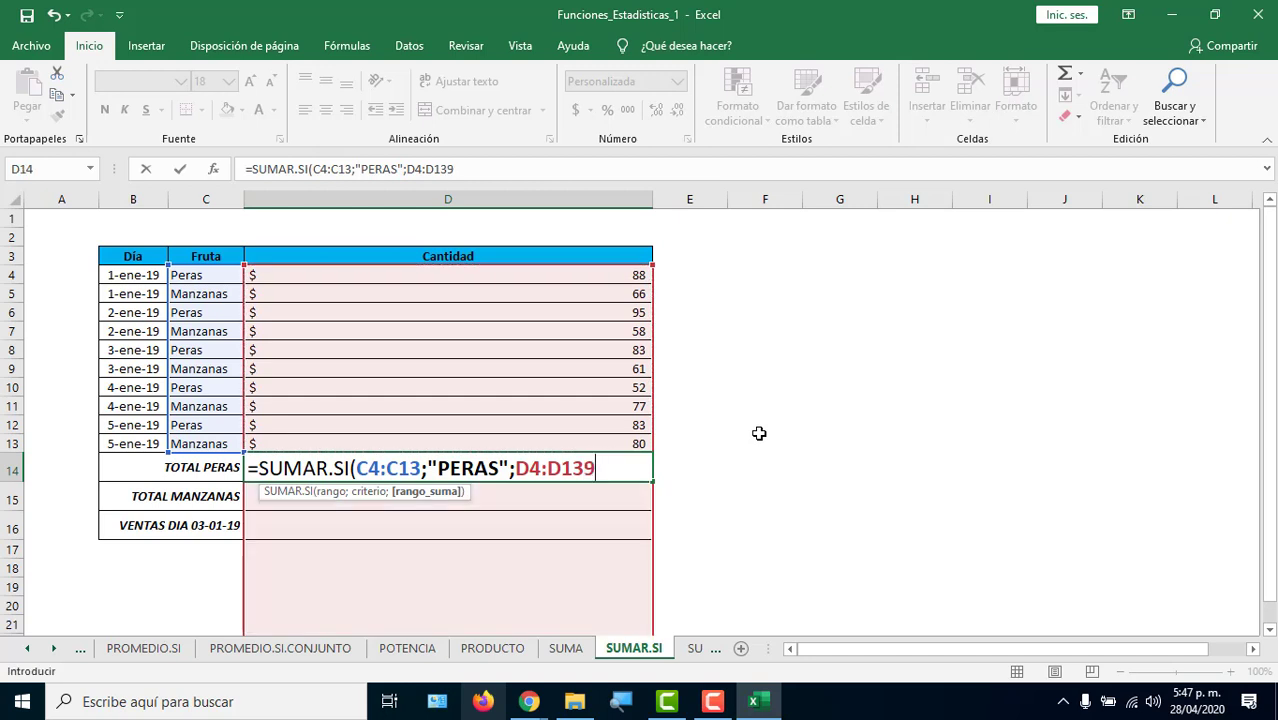
pyautogui.hotkey('ctrl', 'Return')
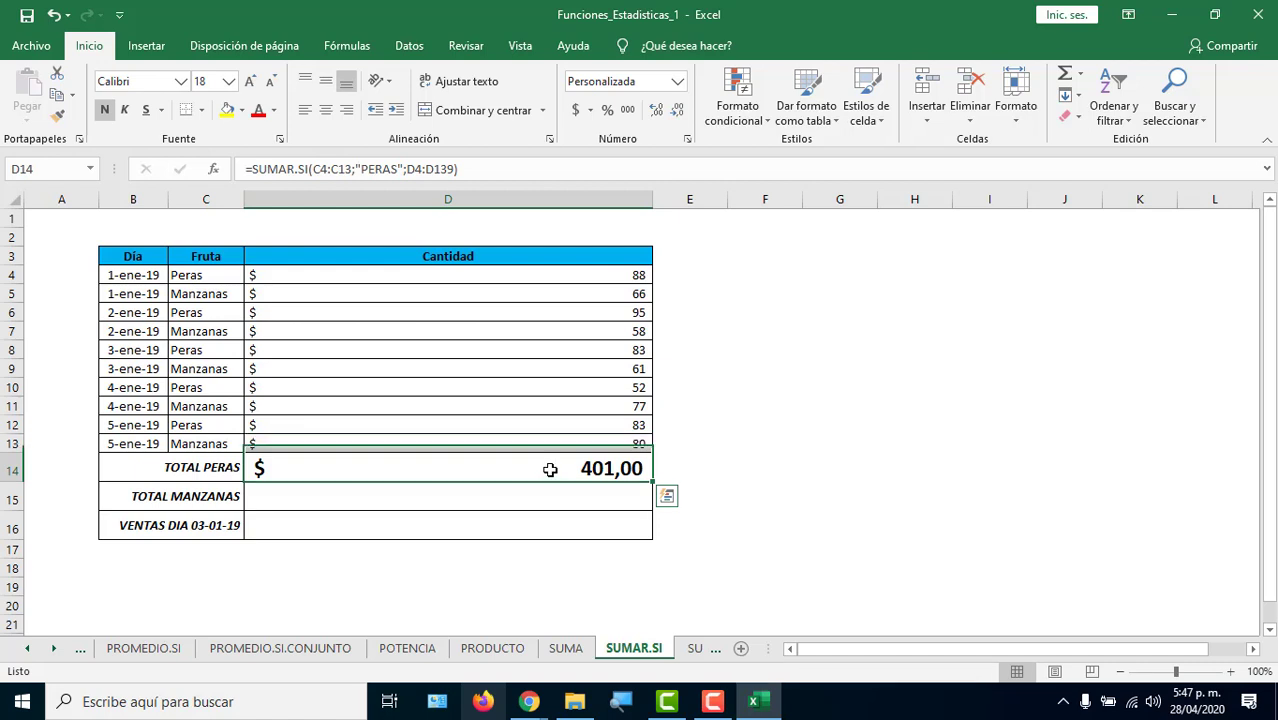
# Correct the sum range of the TOTAL PERAS formula in D14 to D4:D13.
pyautogui.doubleClick(550, 469)
pyautogui.moveTo(601, 469); pyautogui.dragTo(524, 472)
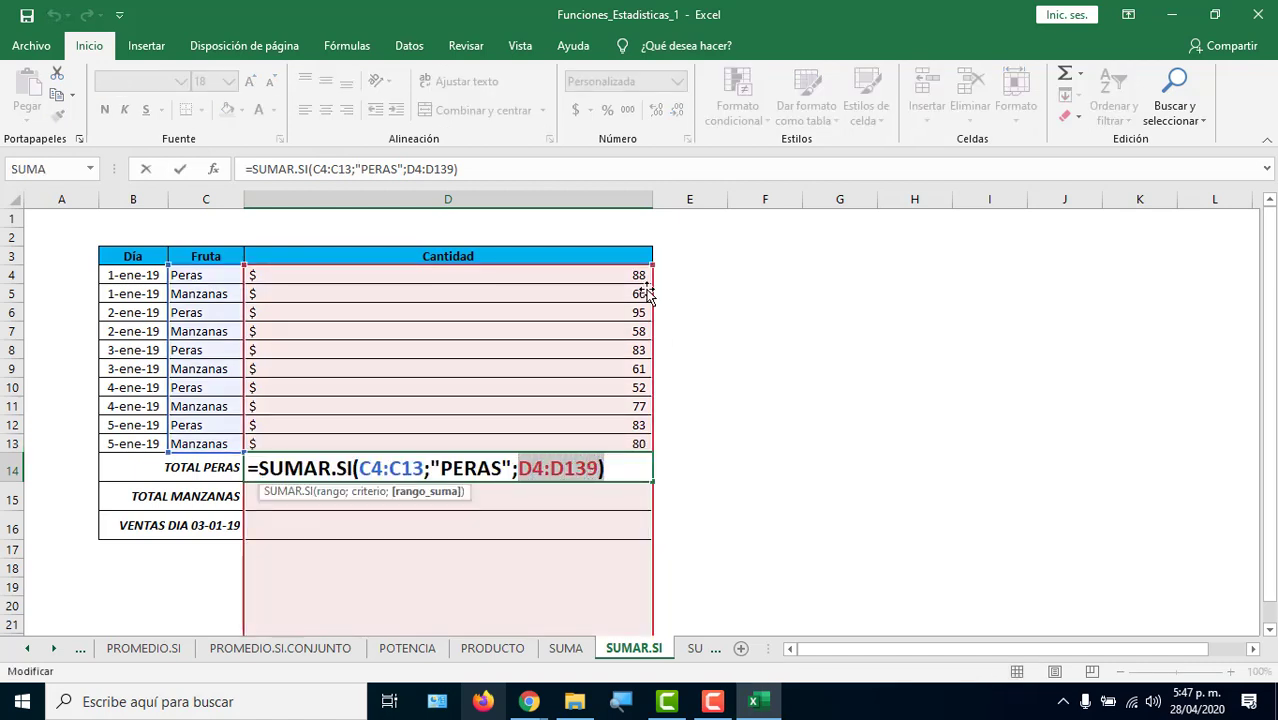
pyautogui.moveTo(645, 275); pyautogui.dragTo(609, 443)
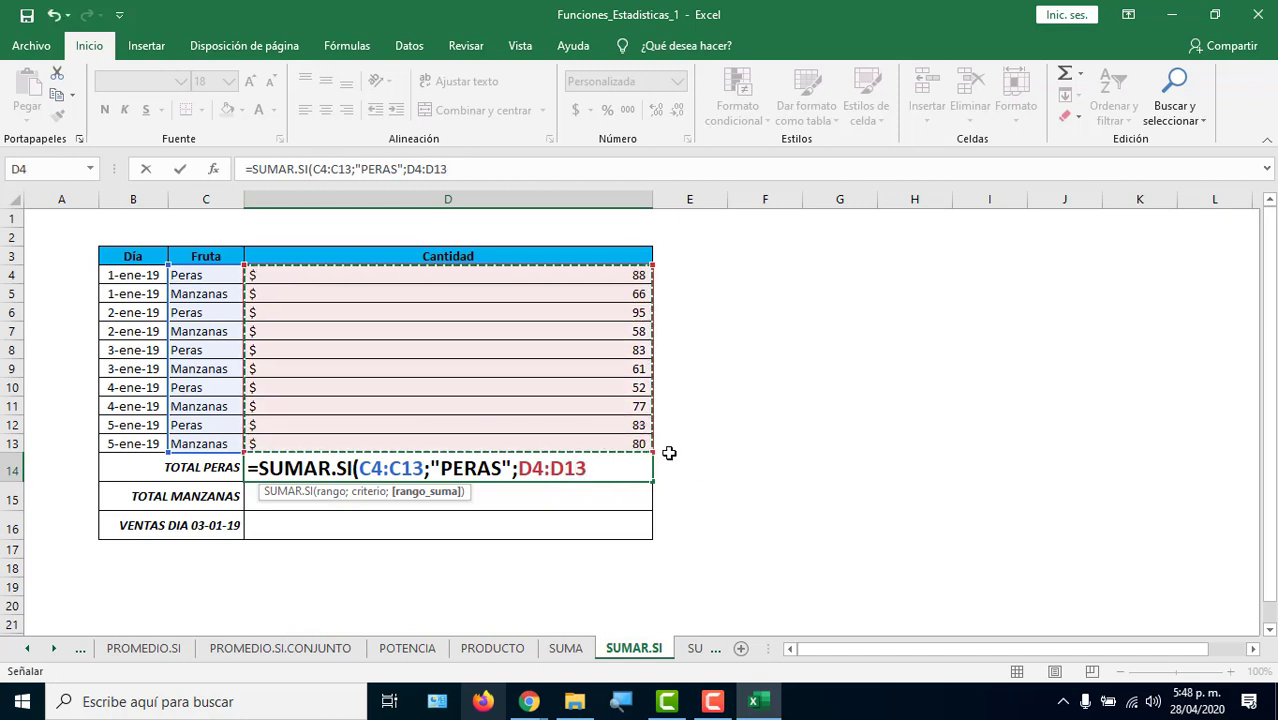
pyautogui.write(')')
pyautogui.hotkey('ctrl', 'Return')
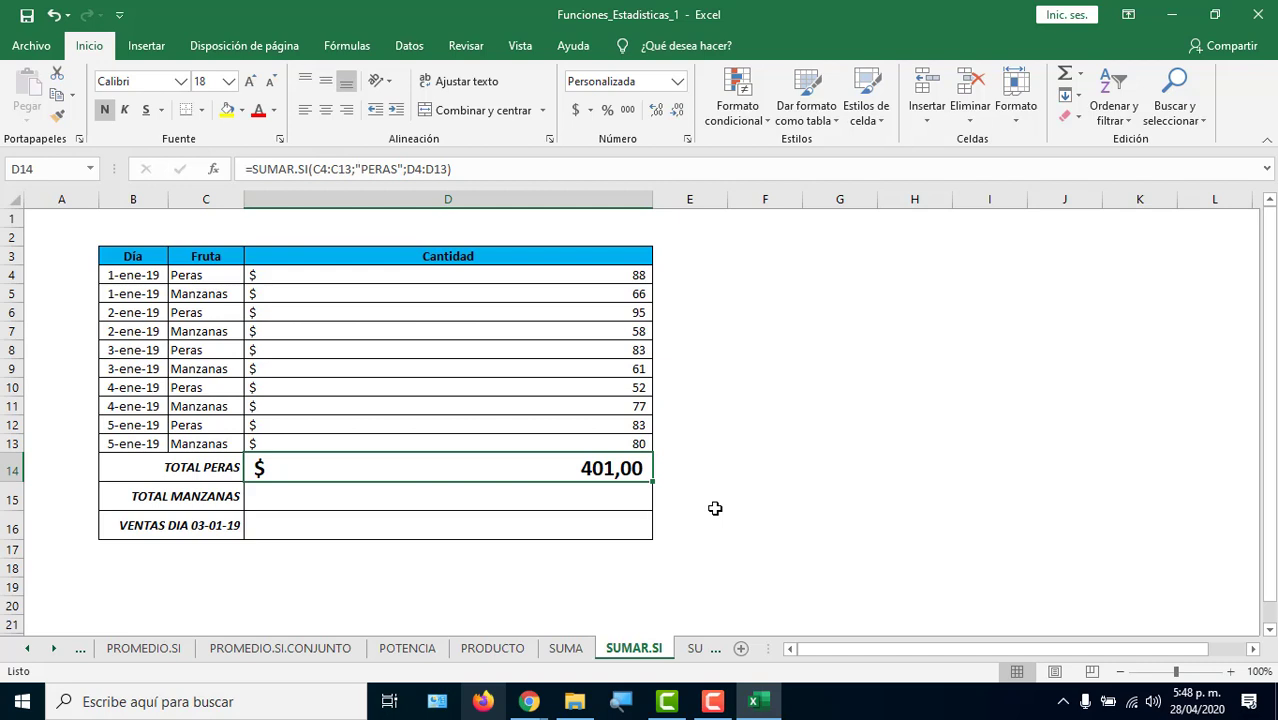
# Review the range, criterion and sum range arguments of the formula in D14, leaving it as it is.
pyautogui.doubleClick(576, 467)
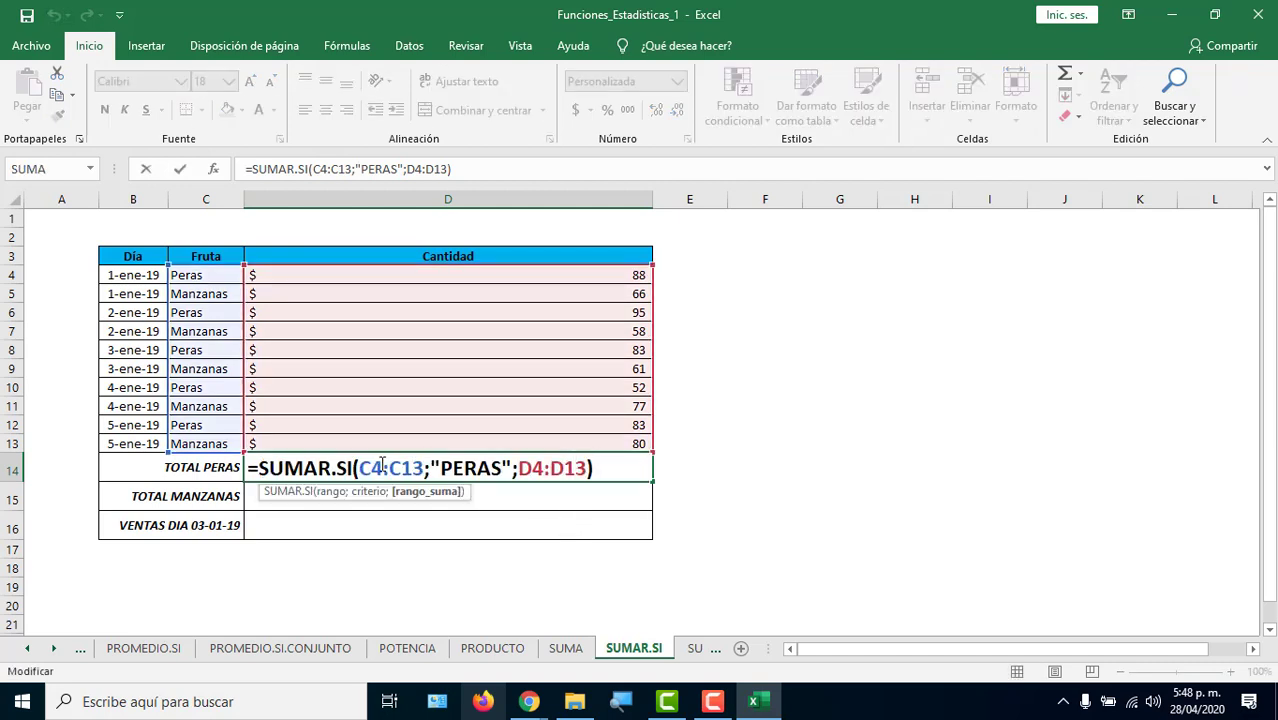
pyautogui.moveTo(362, 468); pyautogui.dragTo(431, 468)
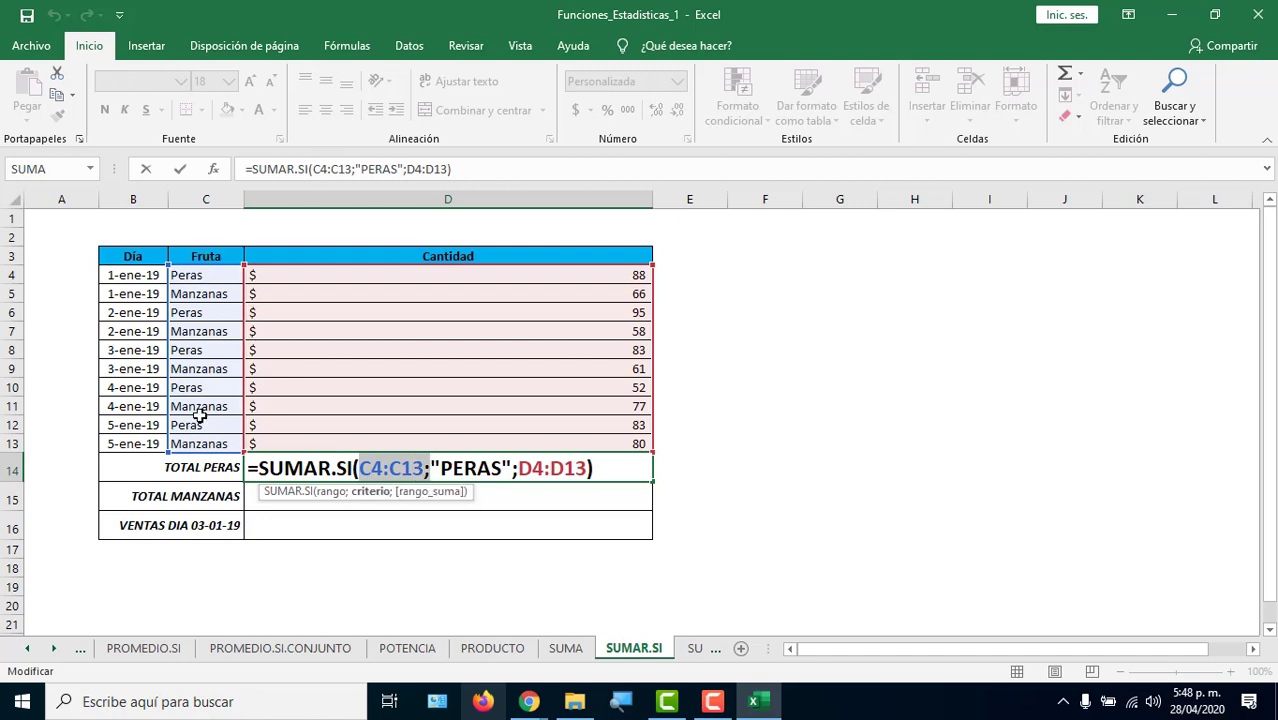
pyautogui.moveTo(440, 468); pyautogui.dragTo(591, 468)
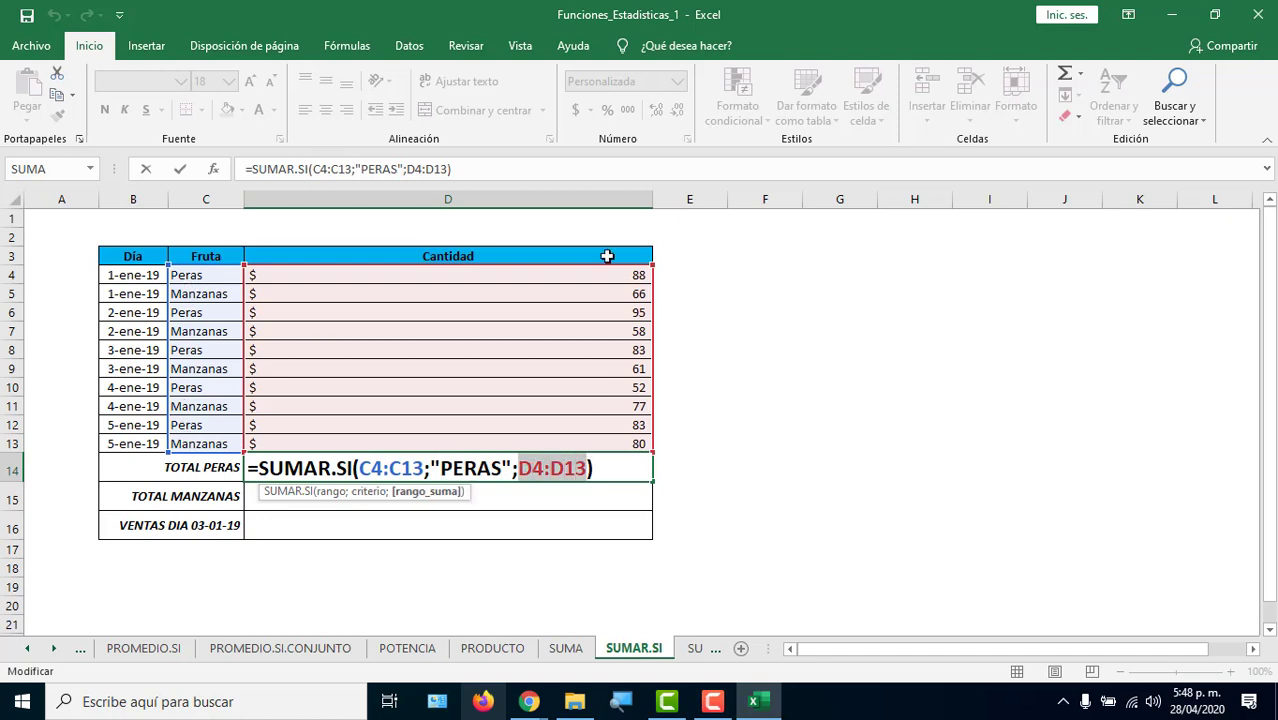
pyautogui.press('Return')
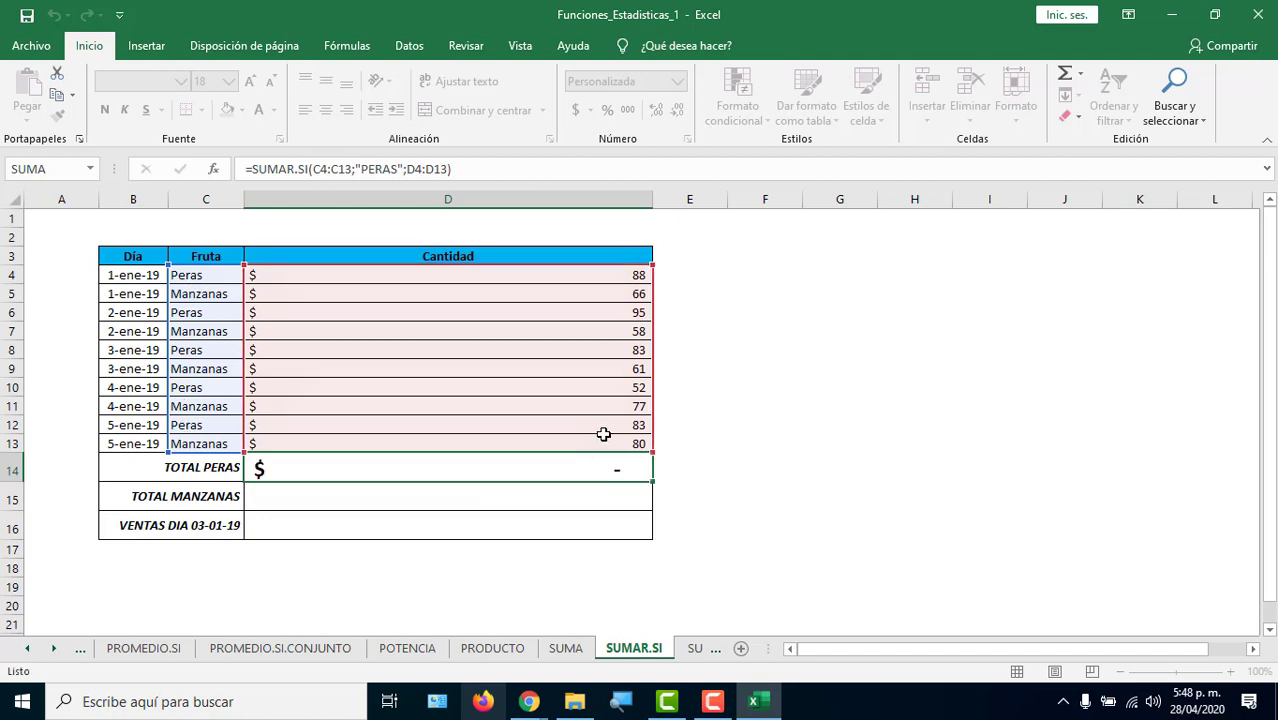
# Total the apples in D15 with SUMAR.SI, using range C4:C13, criterion "manzanas" and sum range D4:D13.
pyautogui.write('=sumar')
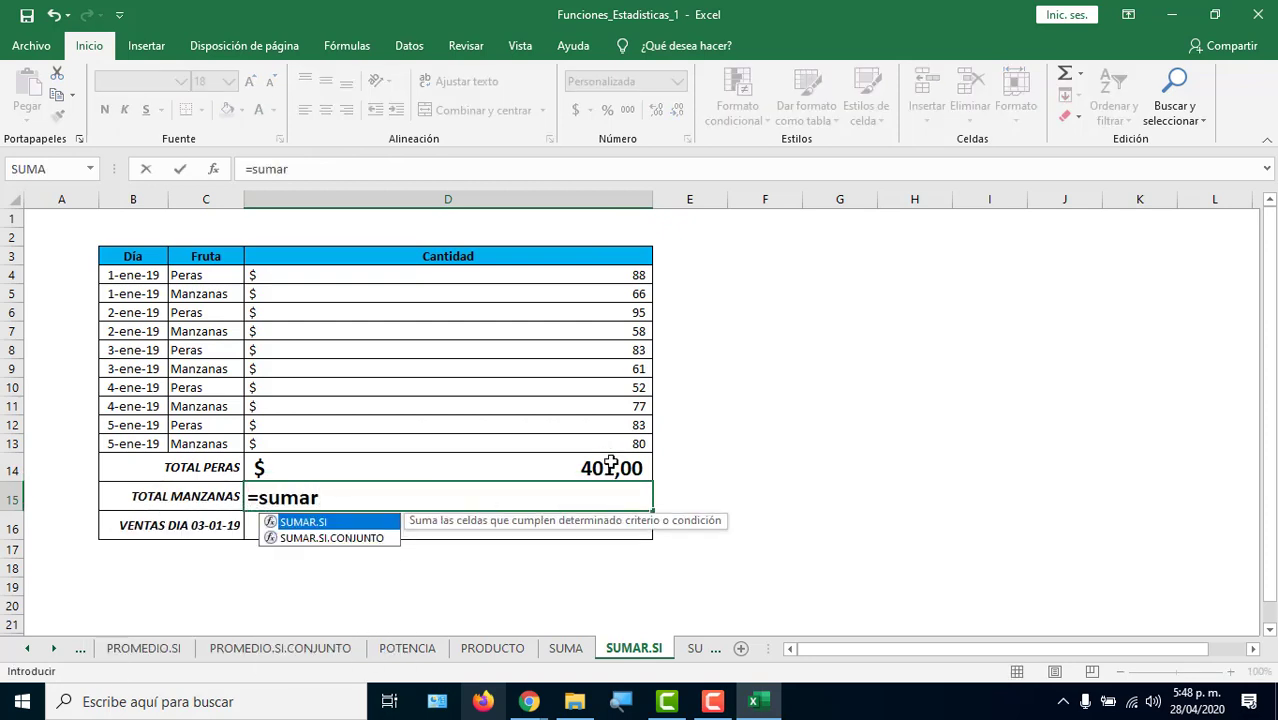
pyautogui.press('Tab')
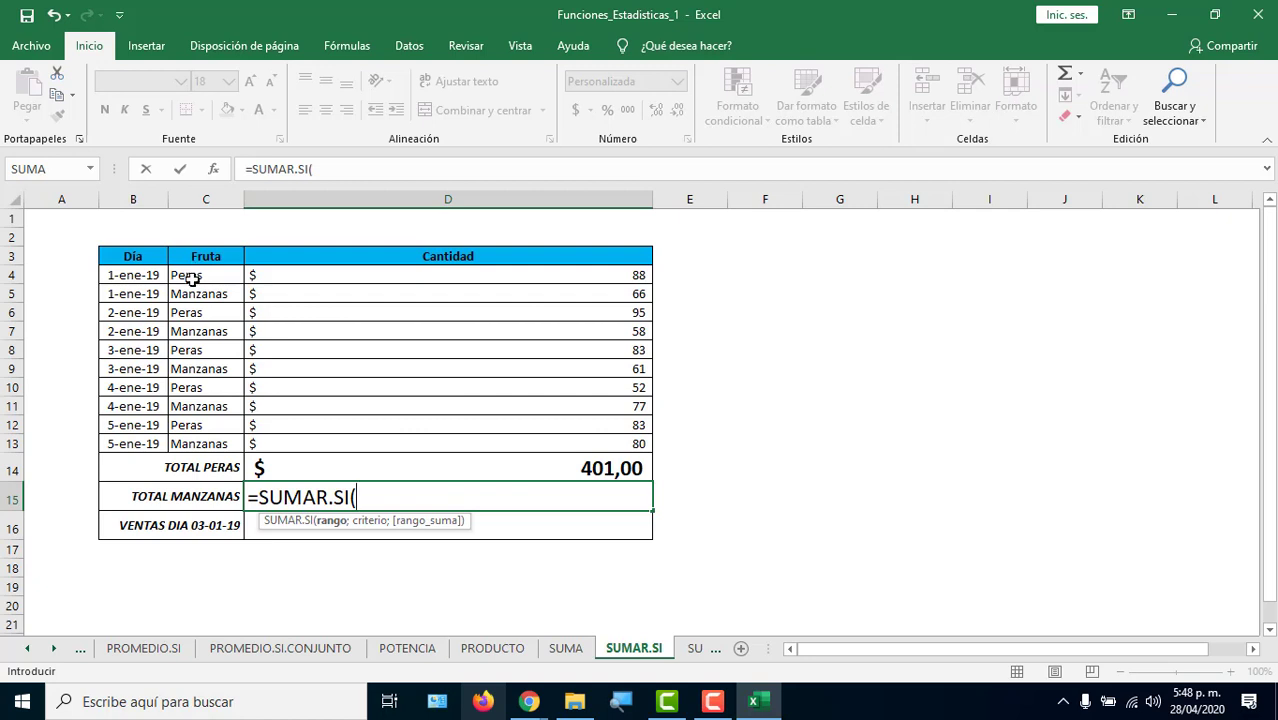
pyautogui.moveTo(188, 278); pyautogui.dragTo(190, 441)
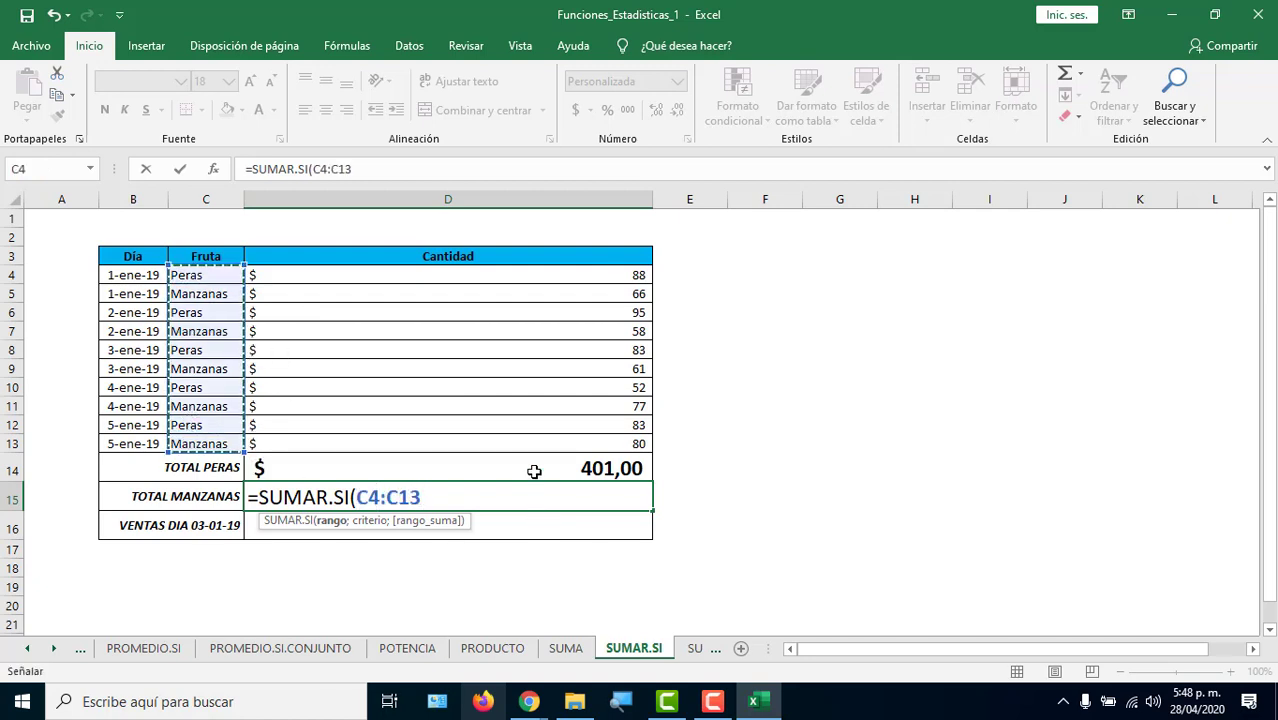
pyautogui.write(';"manza')
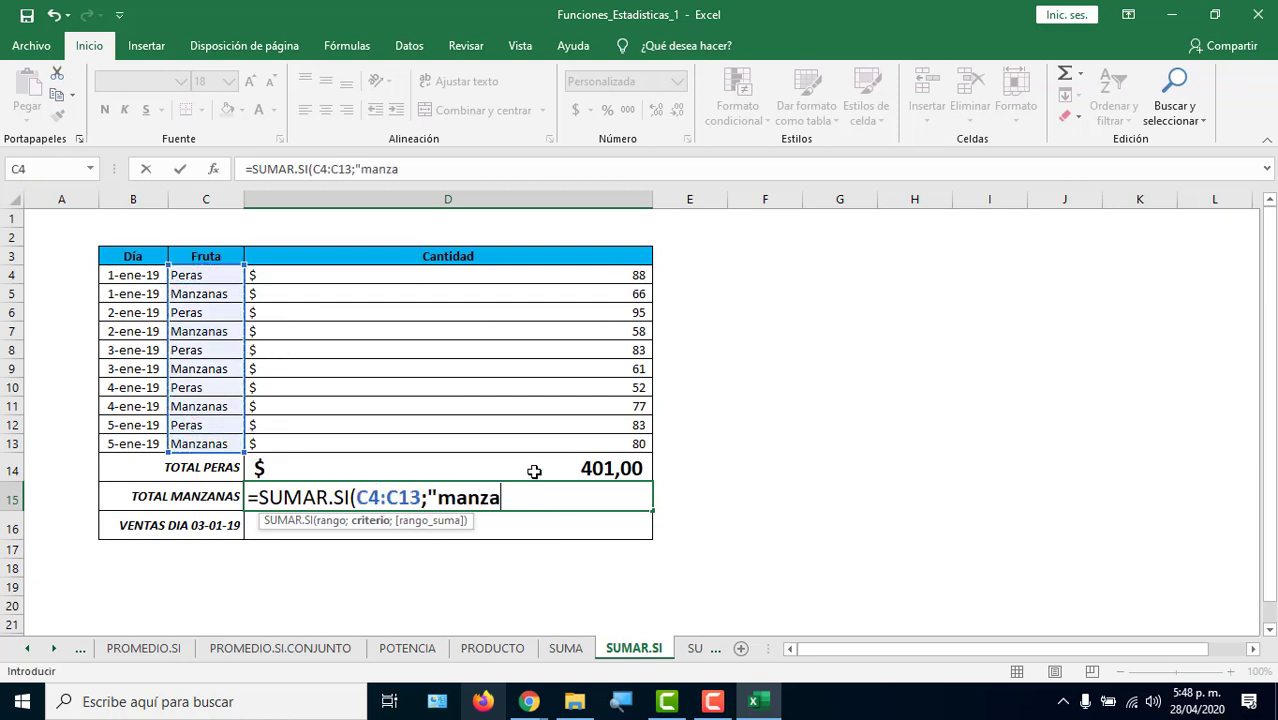
pyautogui.write('nas";')
pyautogui.moveTo(551, 272); pyautogui.dragTo(553, 456)
pyautogui.click(553, 457)
pyautogui.moveTo(532, 279); pyautogui.dragTo(538, 446)
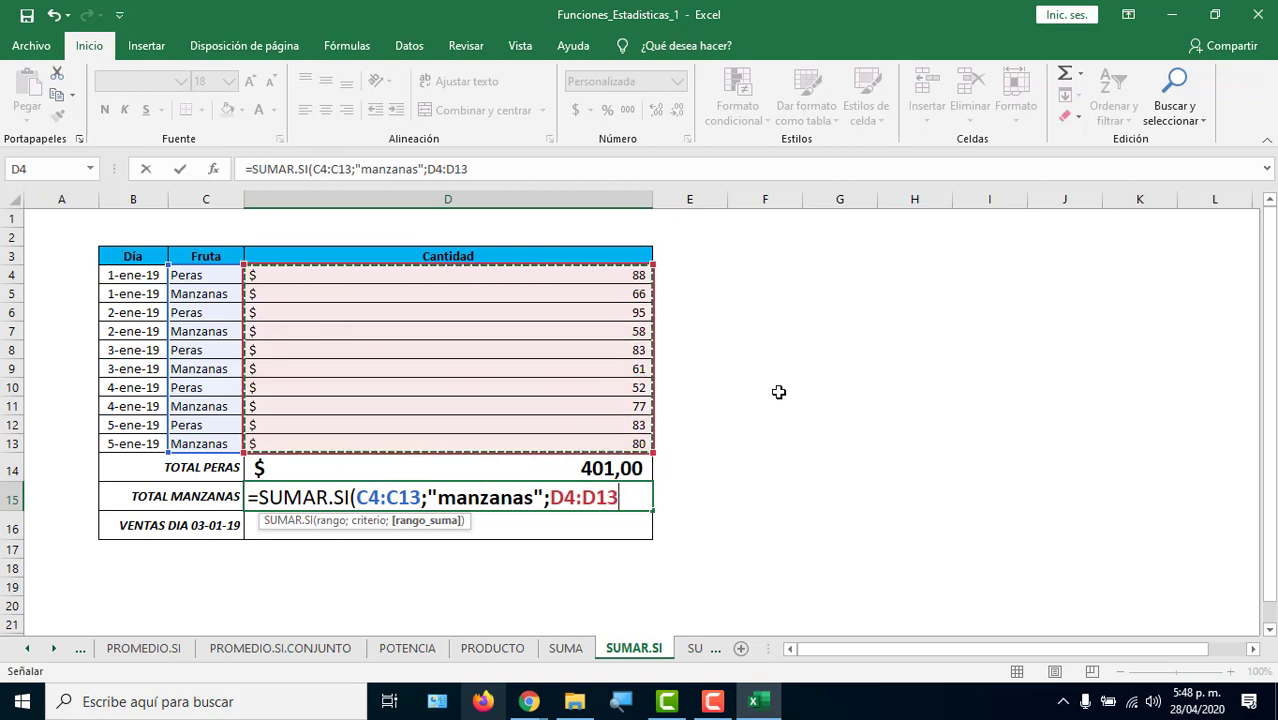
pyautogui.write(')')
pyautogui.press('Return')
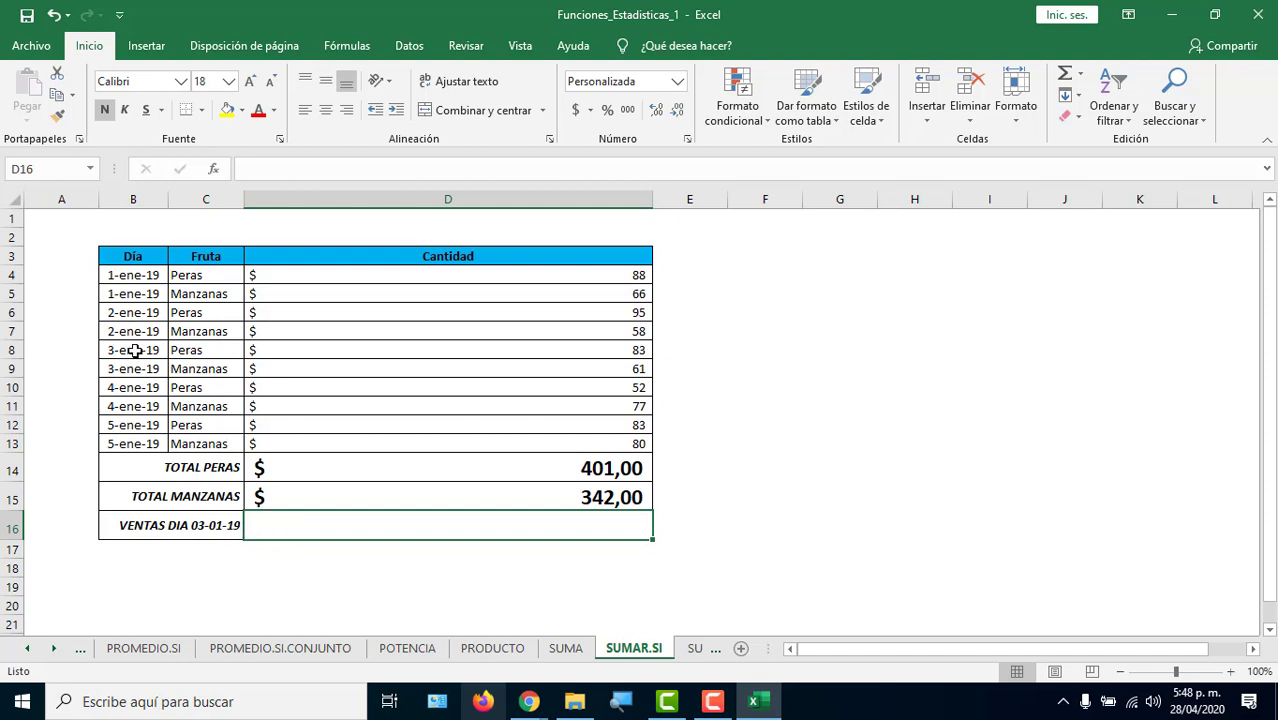
# Start a SUMAR.SI formula in D16 for the 03-01-19 sales, with the date cells B4:B13 as its range.
pyautogui.click(135, 350)
pyautogui.moveTo(157, 368); pyautogui.dragTo(645, 418)
pyautogui.click(525, 530)
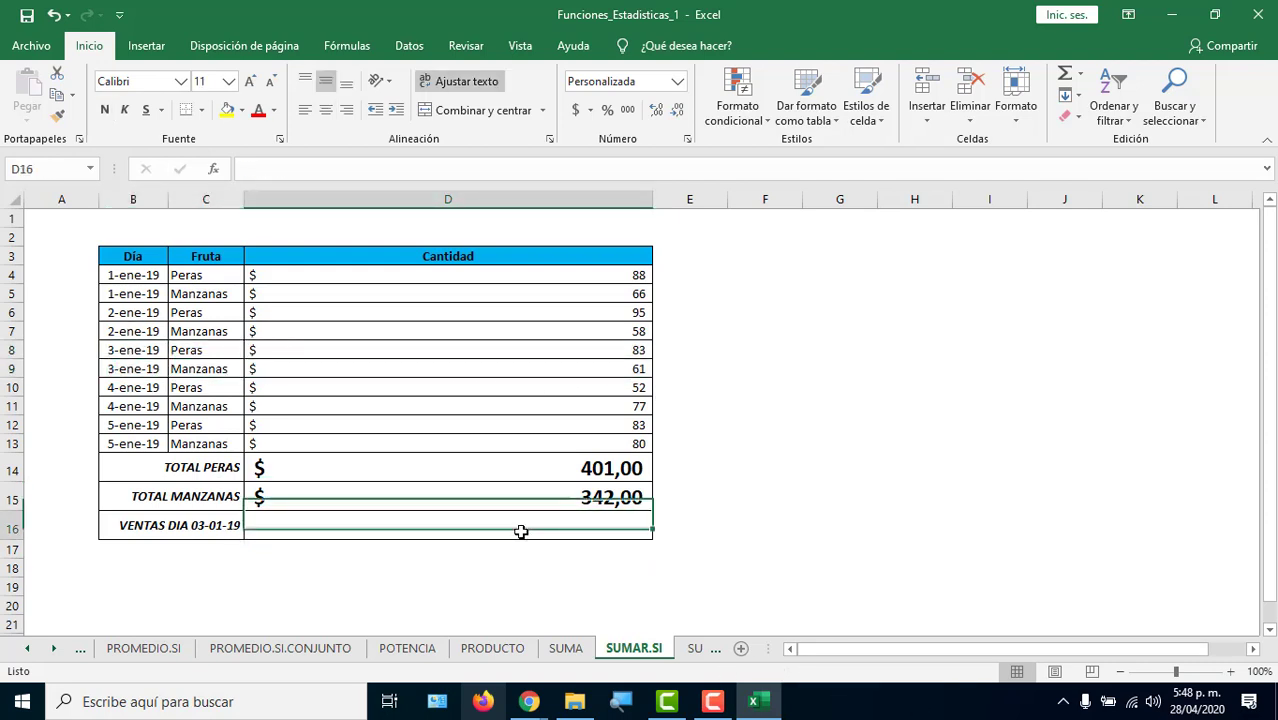
pyautogui.write('=')
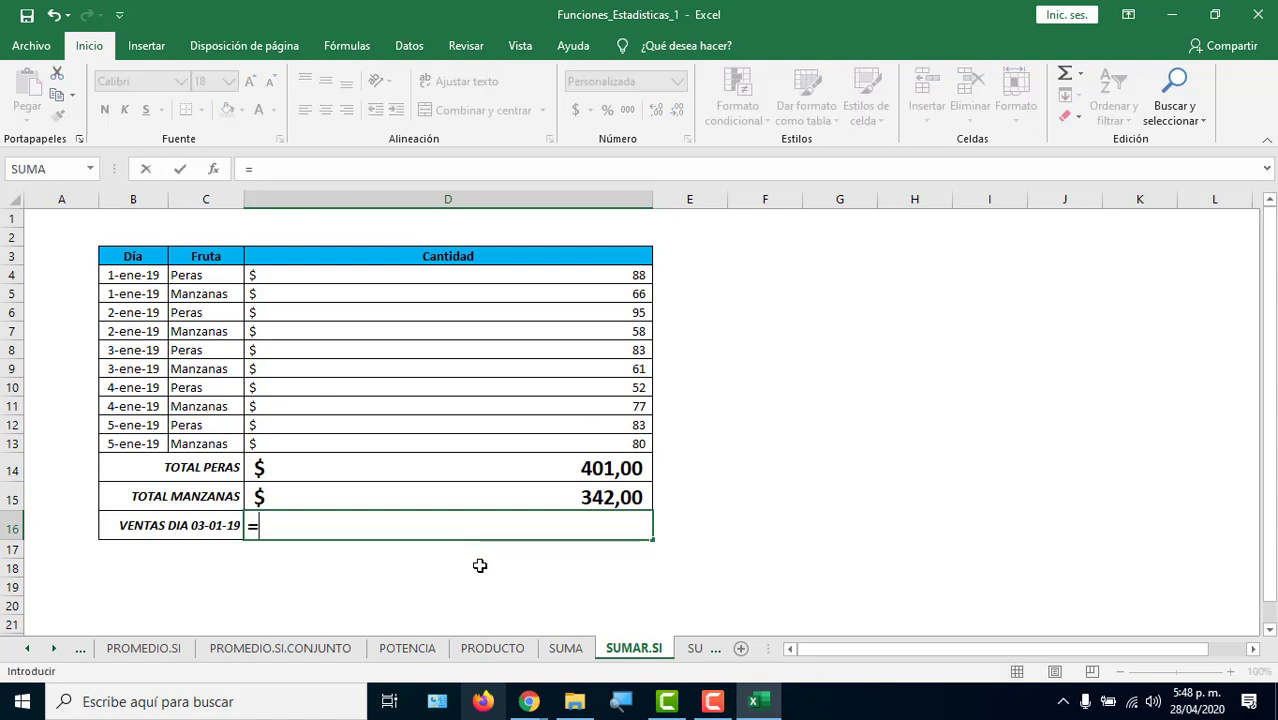
pyautogui.write('suma')
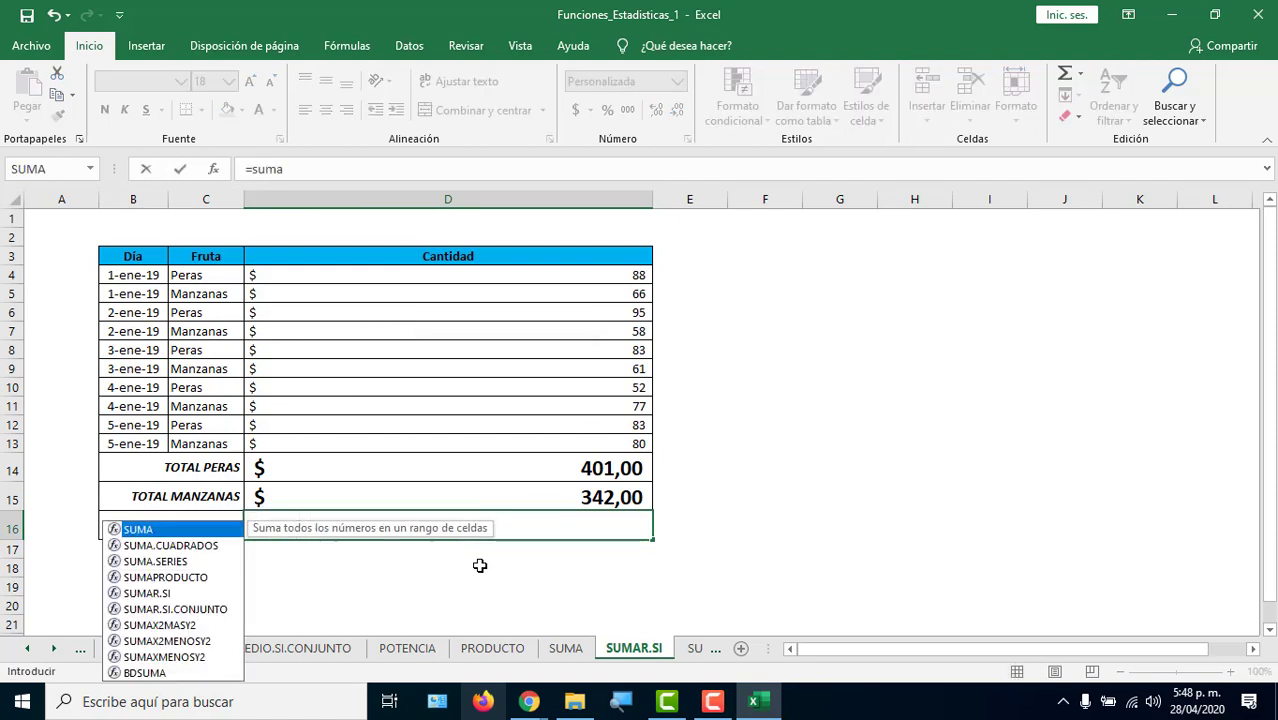
pyautogui.press('Down')
pyautogui.press('Down')
pyautogui.press('Down')
pyautogui.press('Down')
pyautogui.press('Tab')
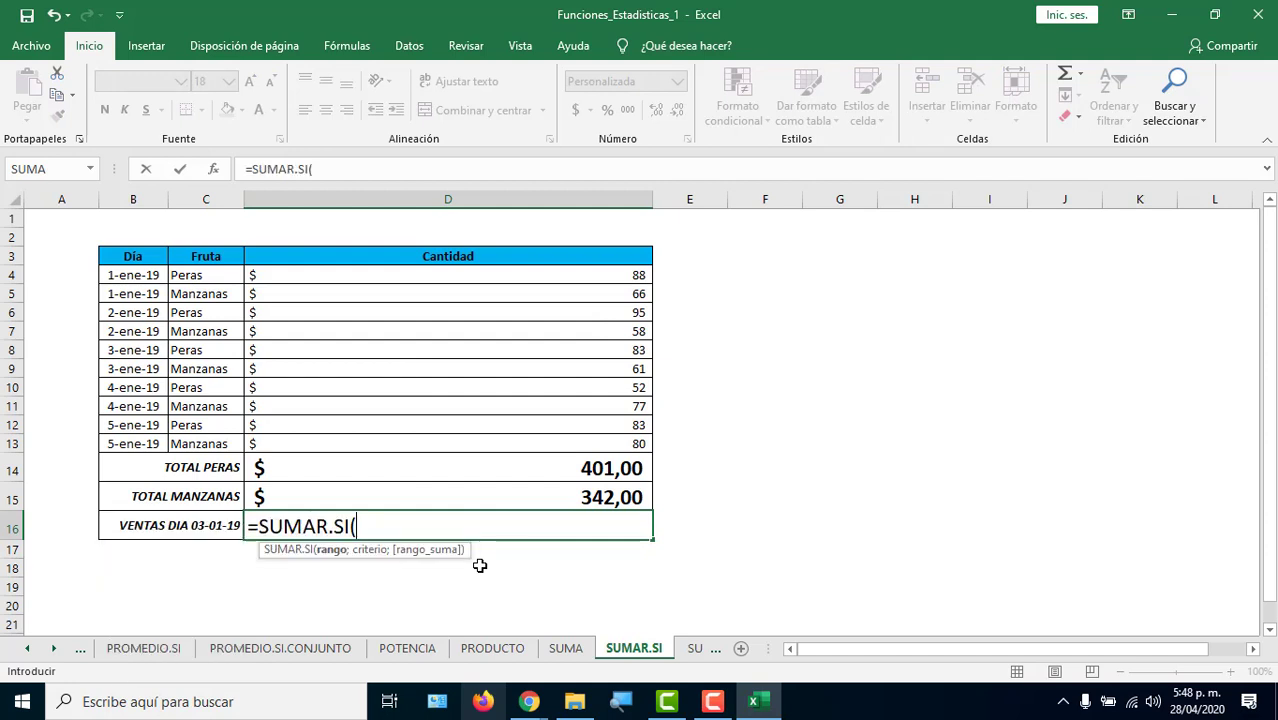
pyautogui.moveTo(140, 274); pyautogui.dragTo(205, 428)
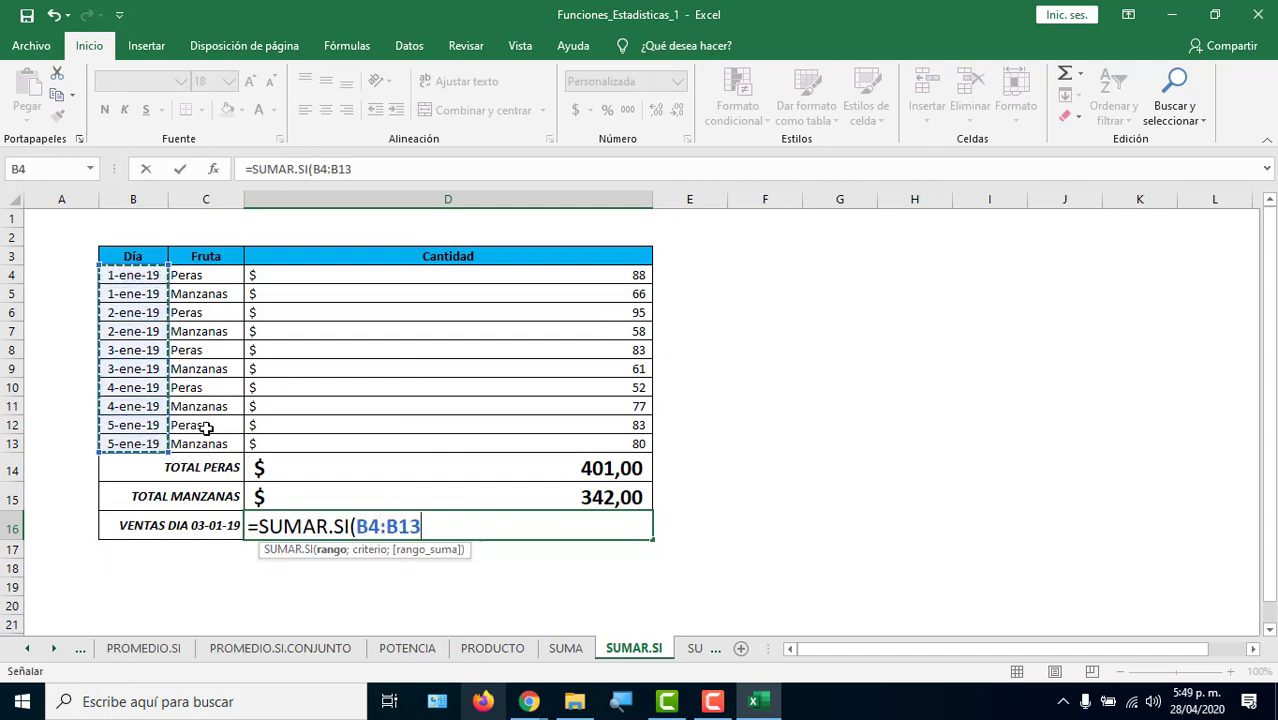
# Complete the D16 formula with the criterion "03-01-19" and the sum range D4:D13.
pyautogui.write(';')
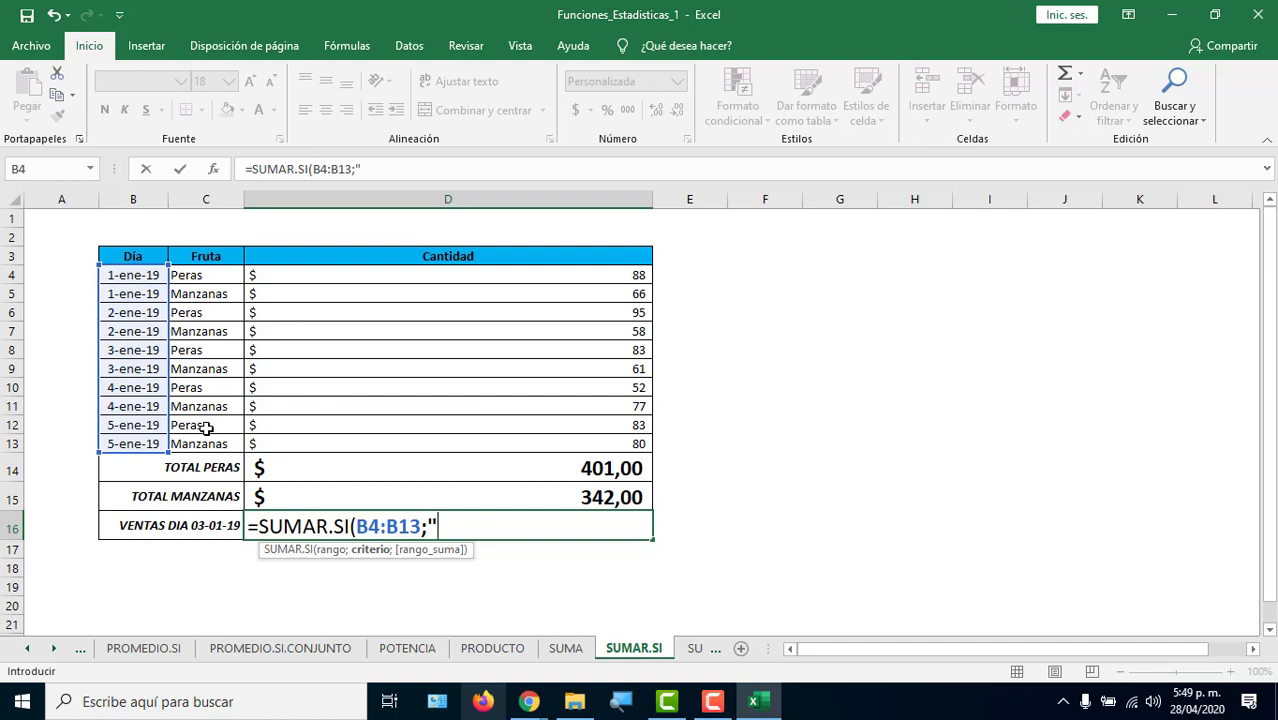
pyautogui.write('"03-01-')
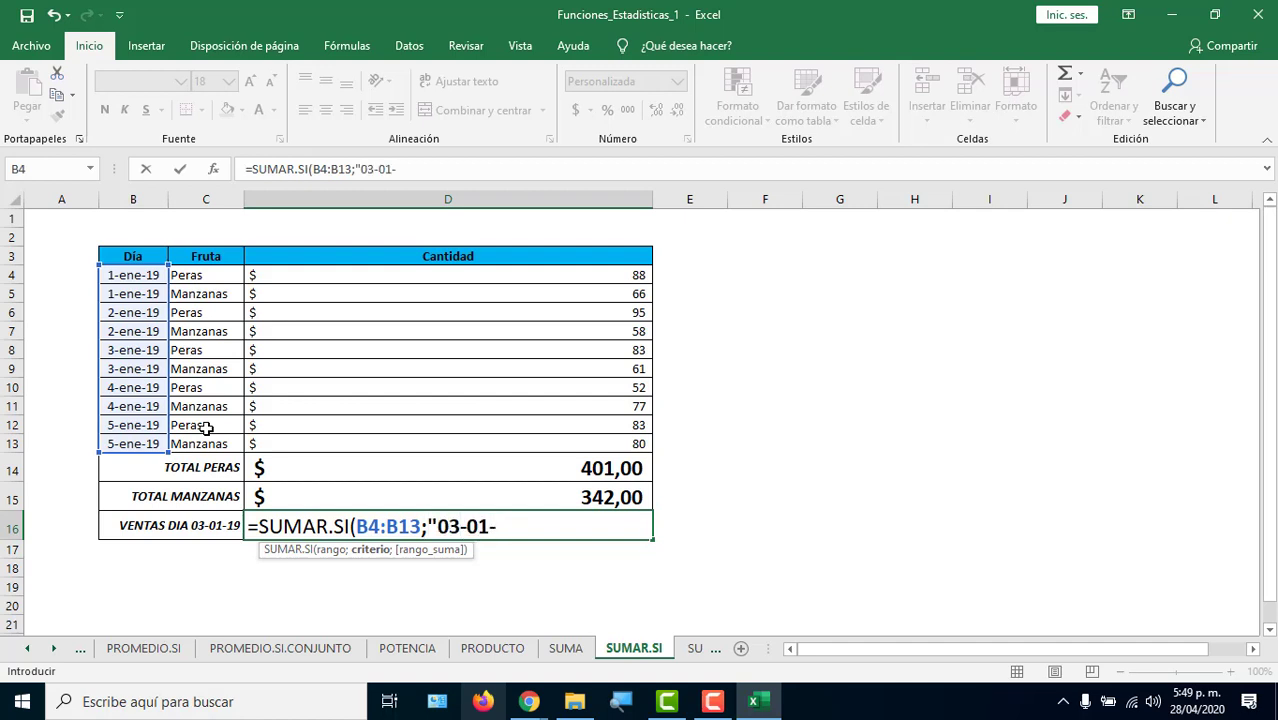
pyautogui.write('19')
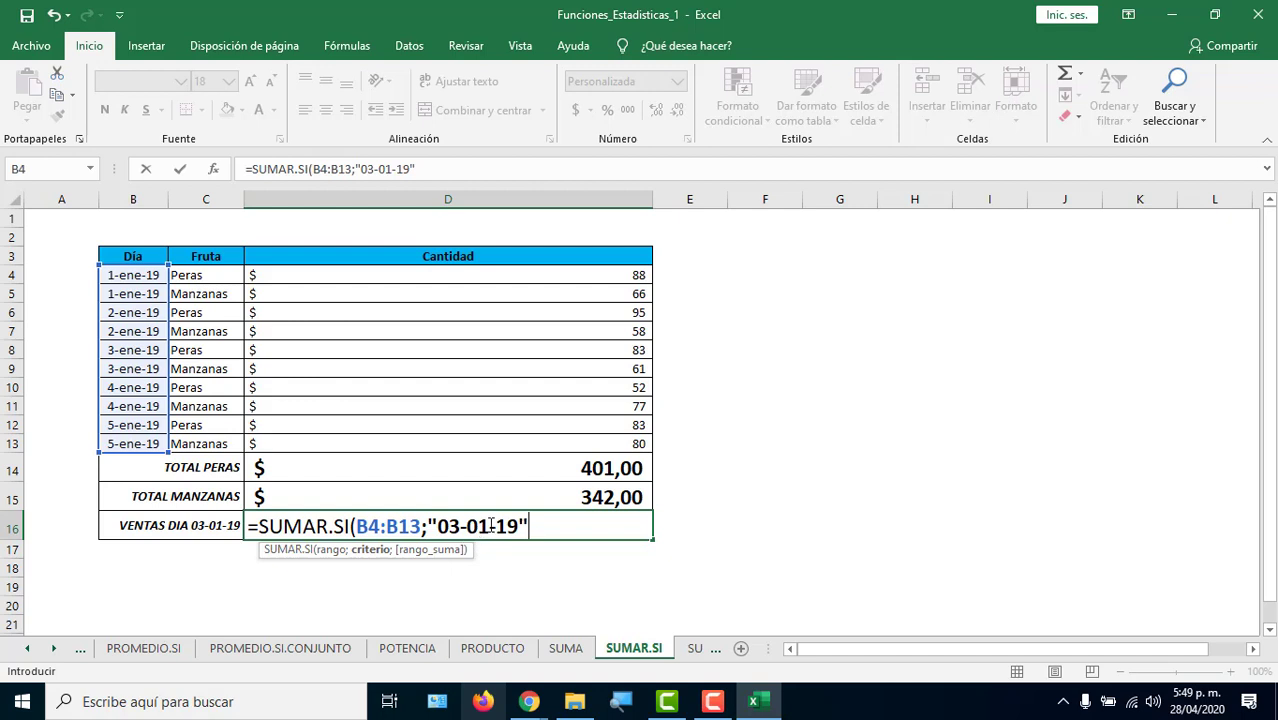
pyautogui.moveTo(439, 526); pyautogui.dragTo(510, 527)
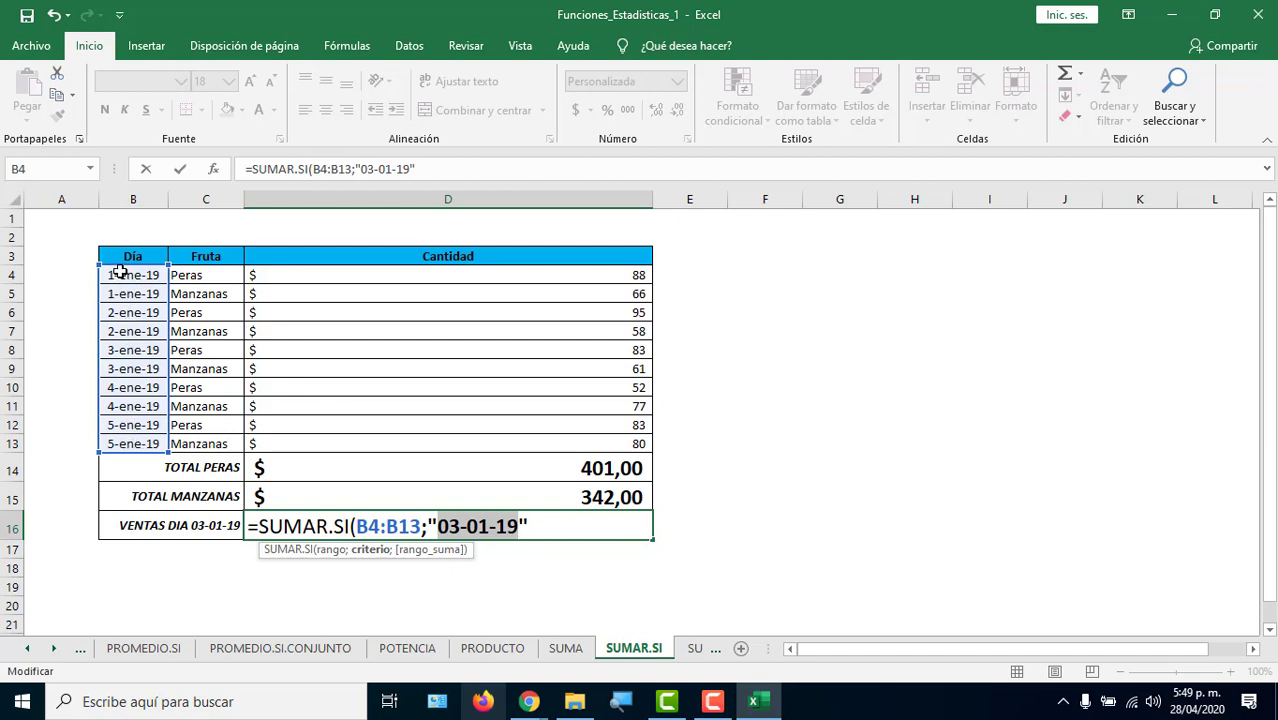
pyautogui.click(548, 525)
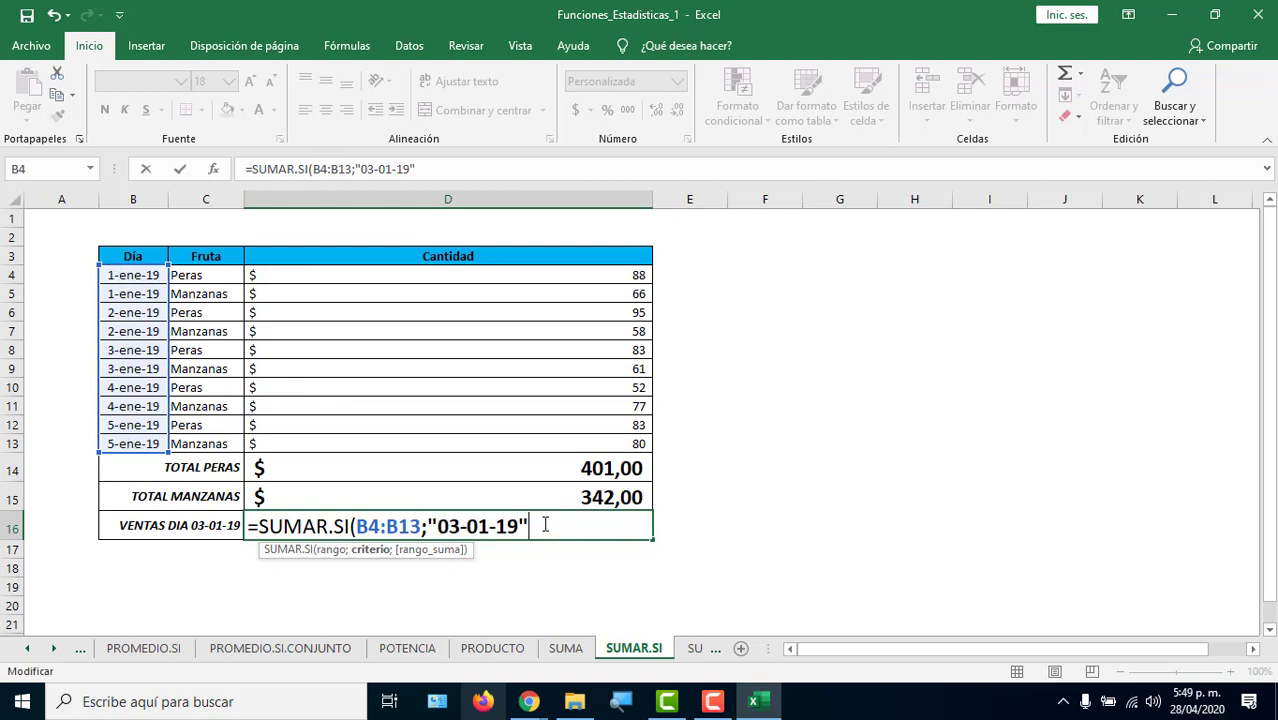
pyautogui.write(';')
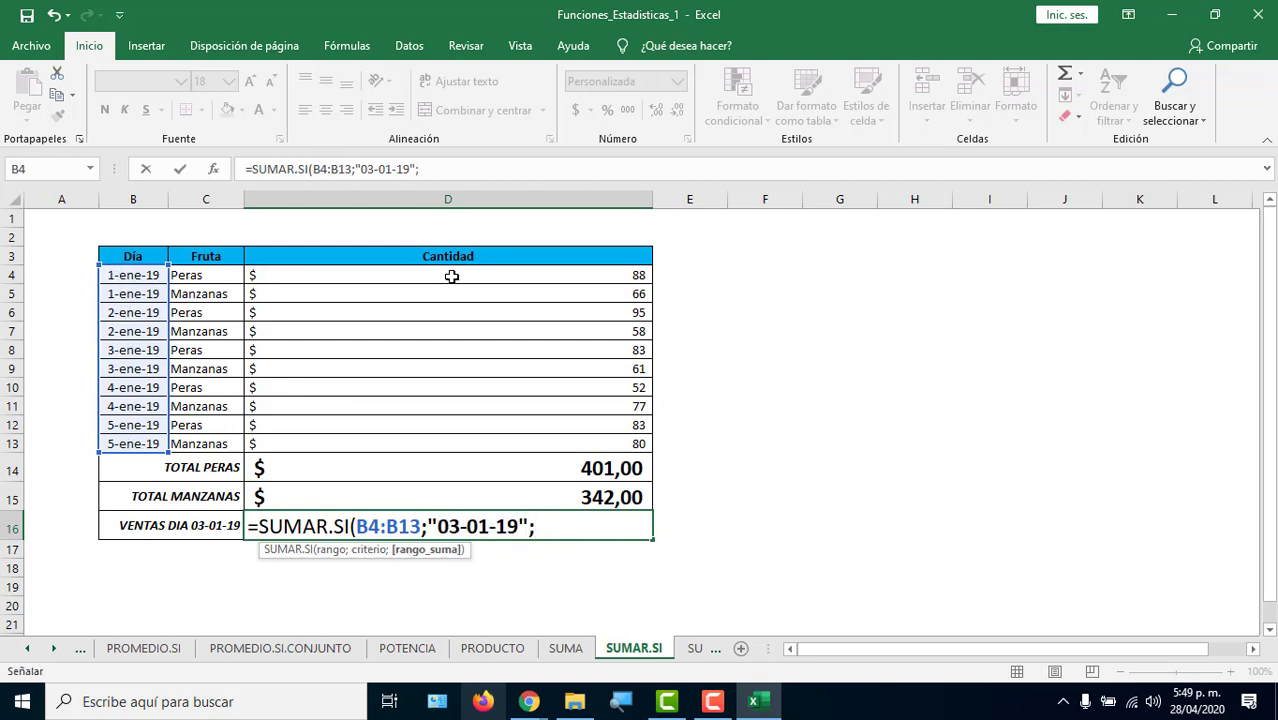
pyautogui.moveTo(451, 277); pyautogui.dragTo(448, 440)
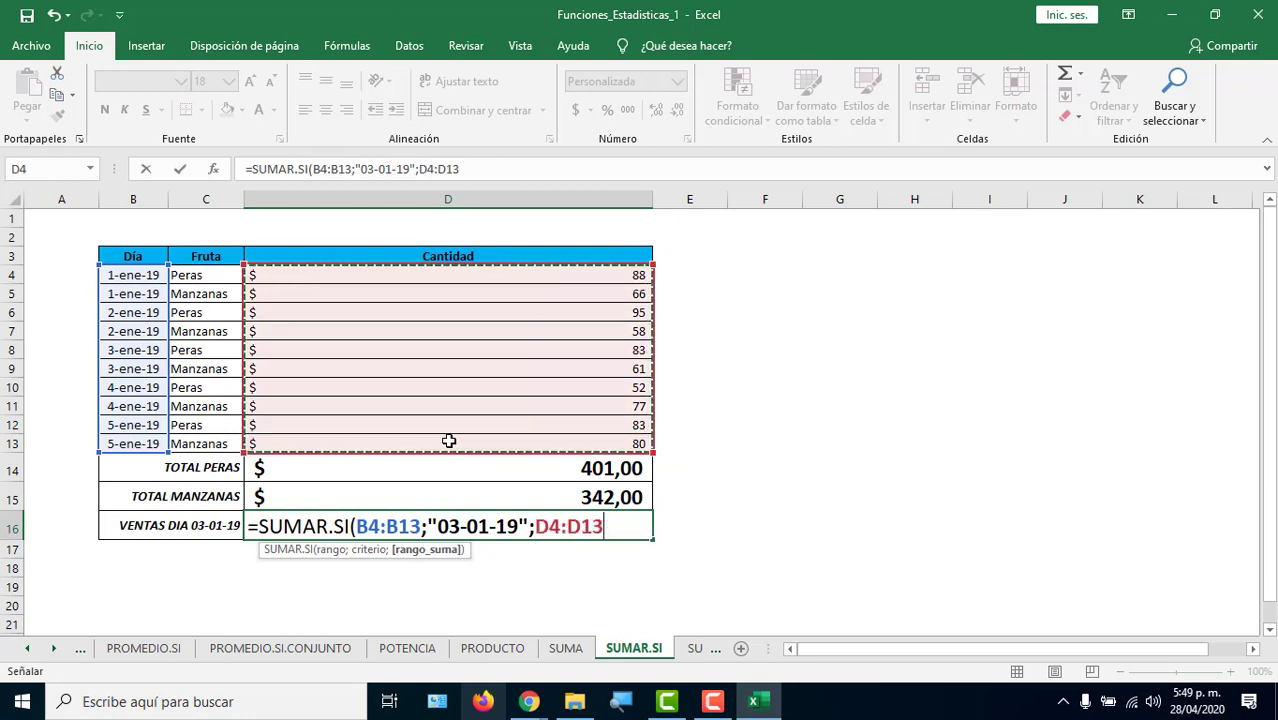
pyautogui.write(')')
pyautogui.press('Return')
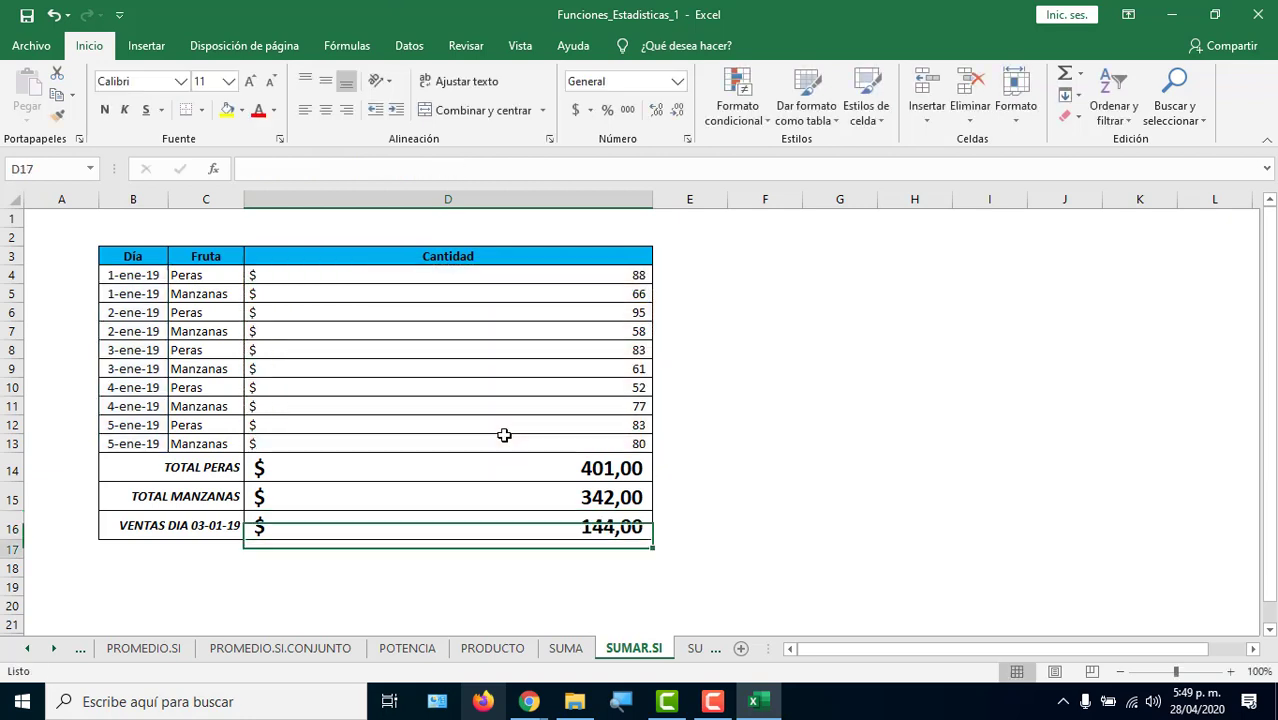
# Check the D16 result against the sum of the two 3-ene-19 amounts in D8:D9 and review its formula.
pyautogui.click(561, 529)
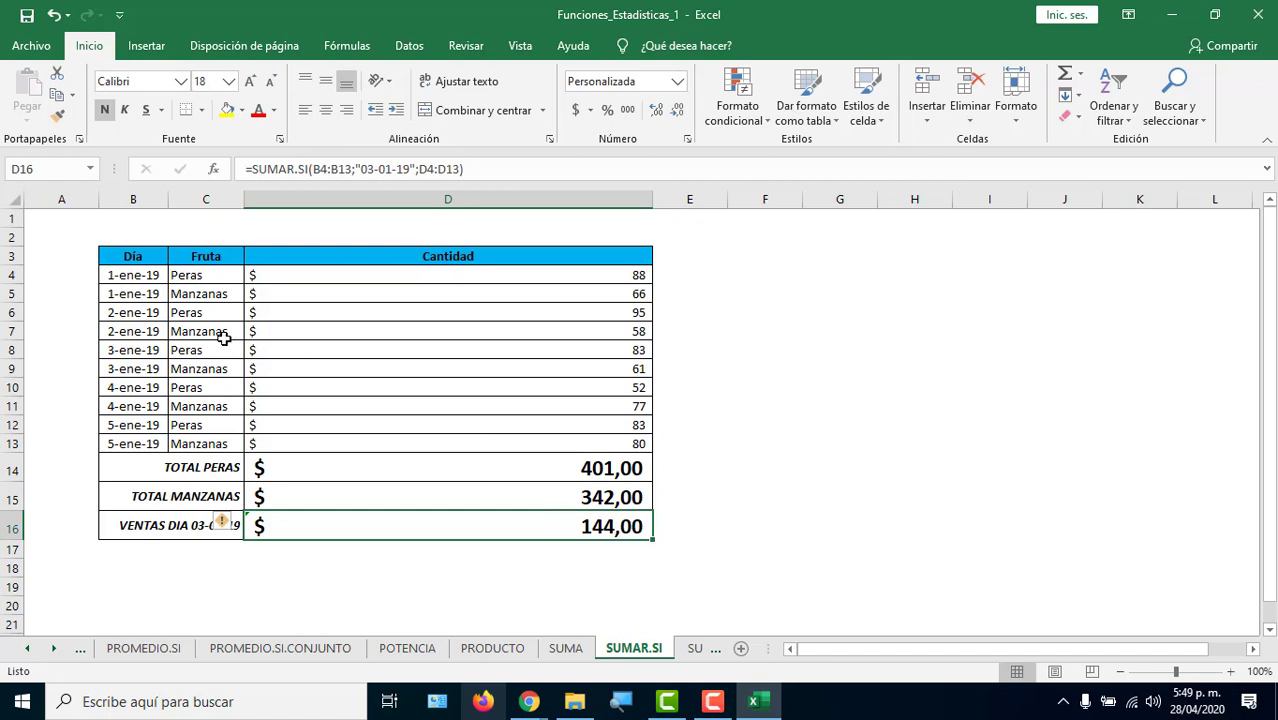
pyautogui.click(496, 352)
pyautogui.moveTo(500, 364); pyautogui.dragTo(500, 367)
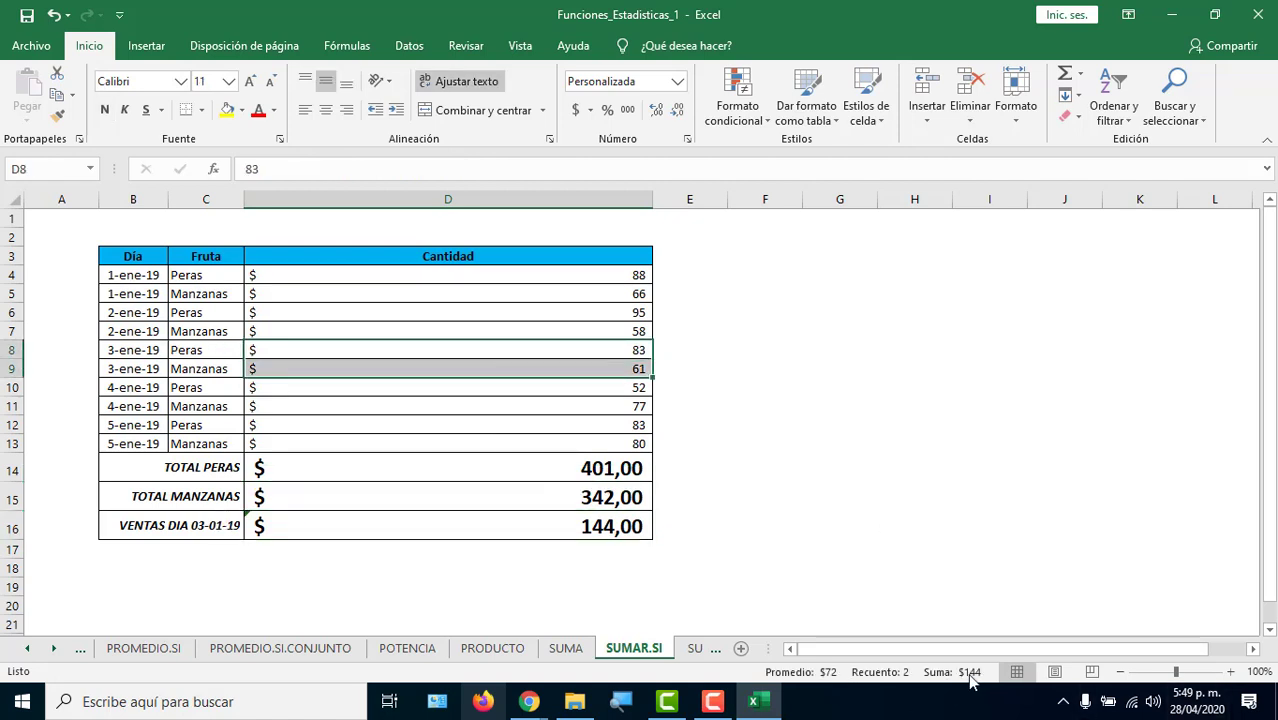
pyautogui.doubleClick(521, 524)
pyautogui.click(638, 526)
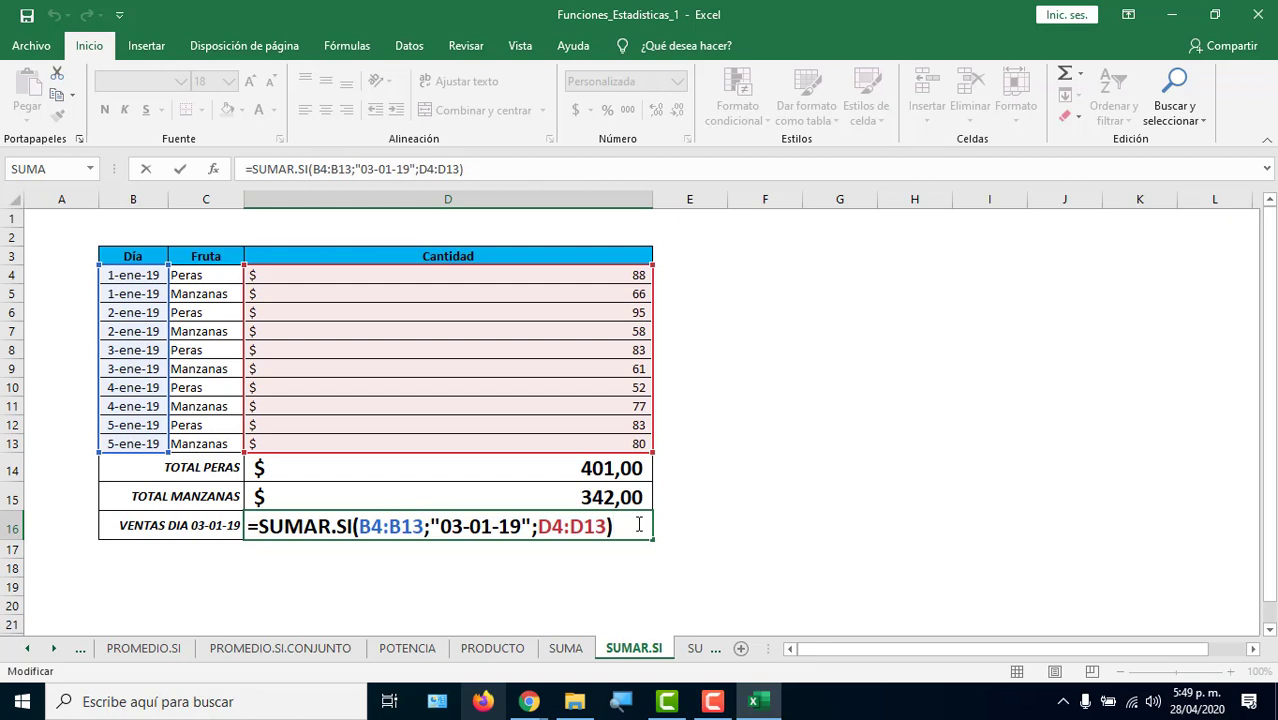
# Retype the fruit name in C4 in capitals as "PERAS".
pyautogui.click(222, 274)
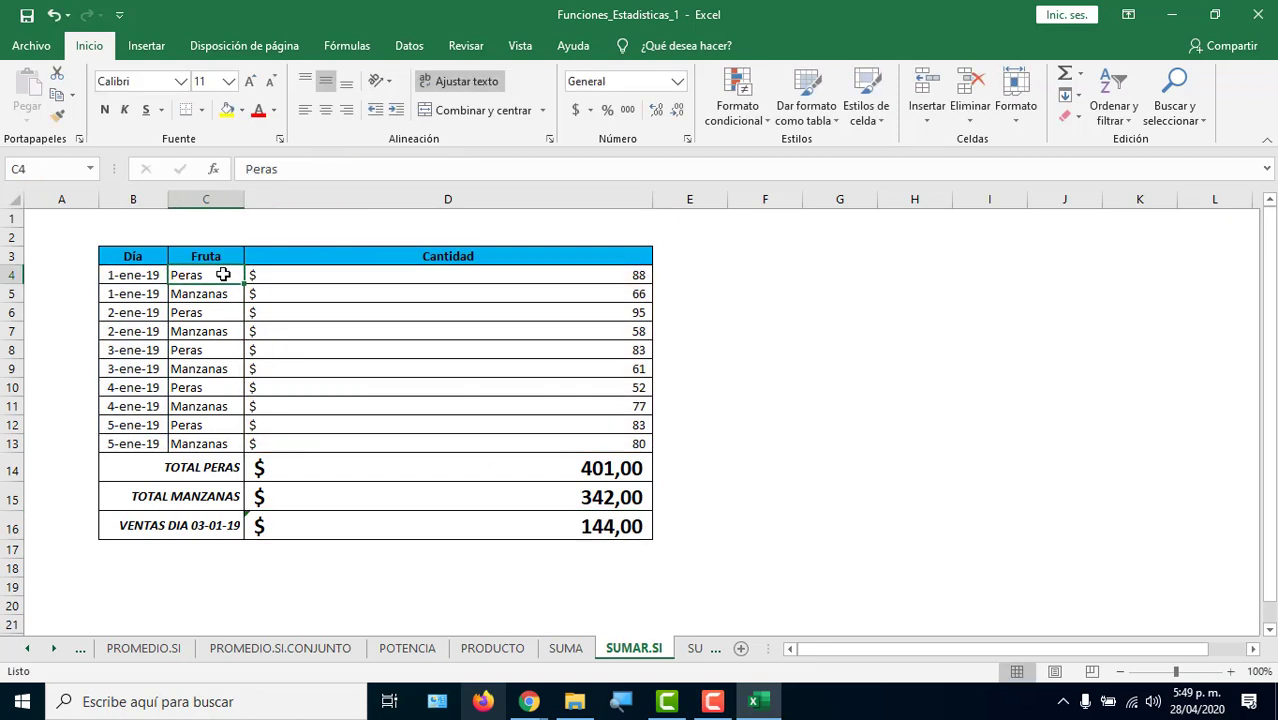
pyautogui.write('PERAS')
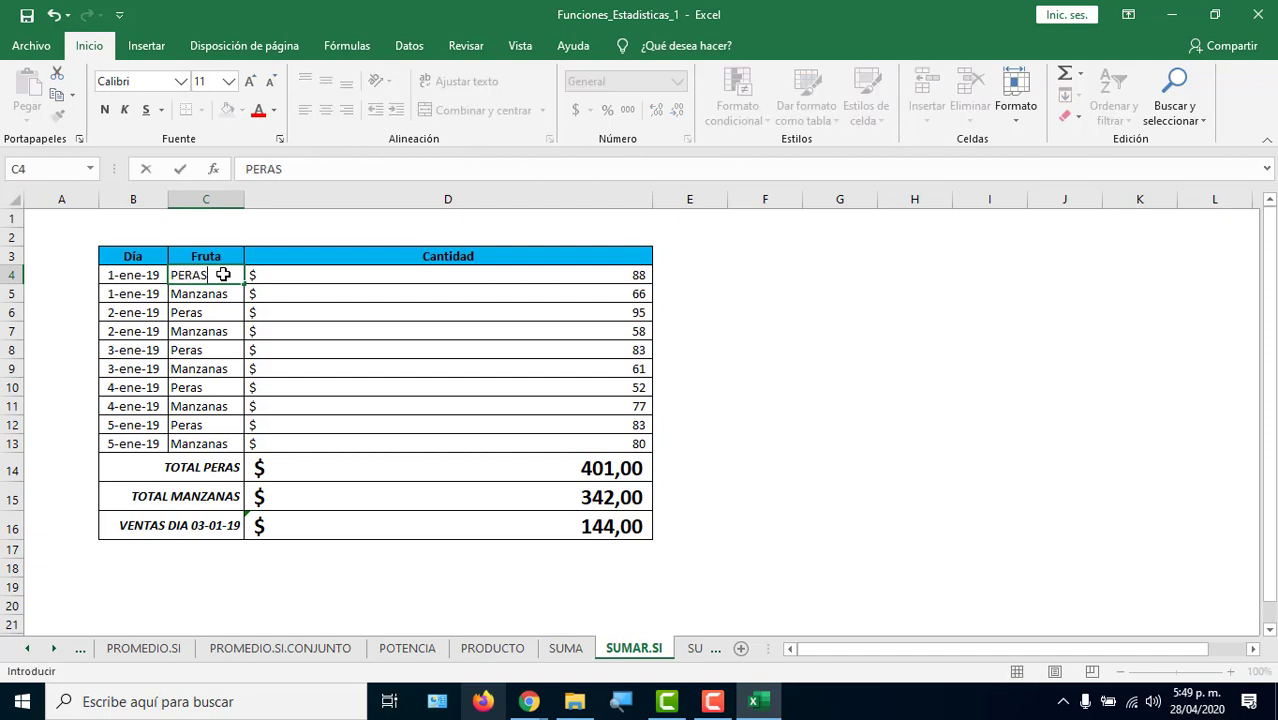
pyautogui.press('Return')
# Change the fruit name in C10 to the singular "PERA" to test the criterion match.
pyautogui.press('Down')
pyautogui.press('Down')
pyautogui.press('Down')
pyautogui.press('Down')
pyautogui.press('Down')
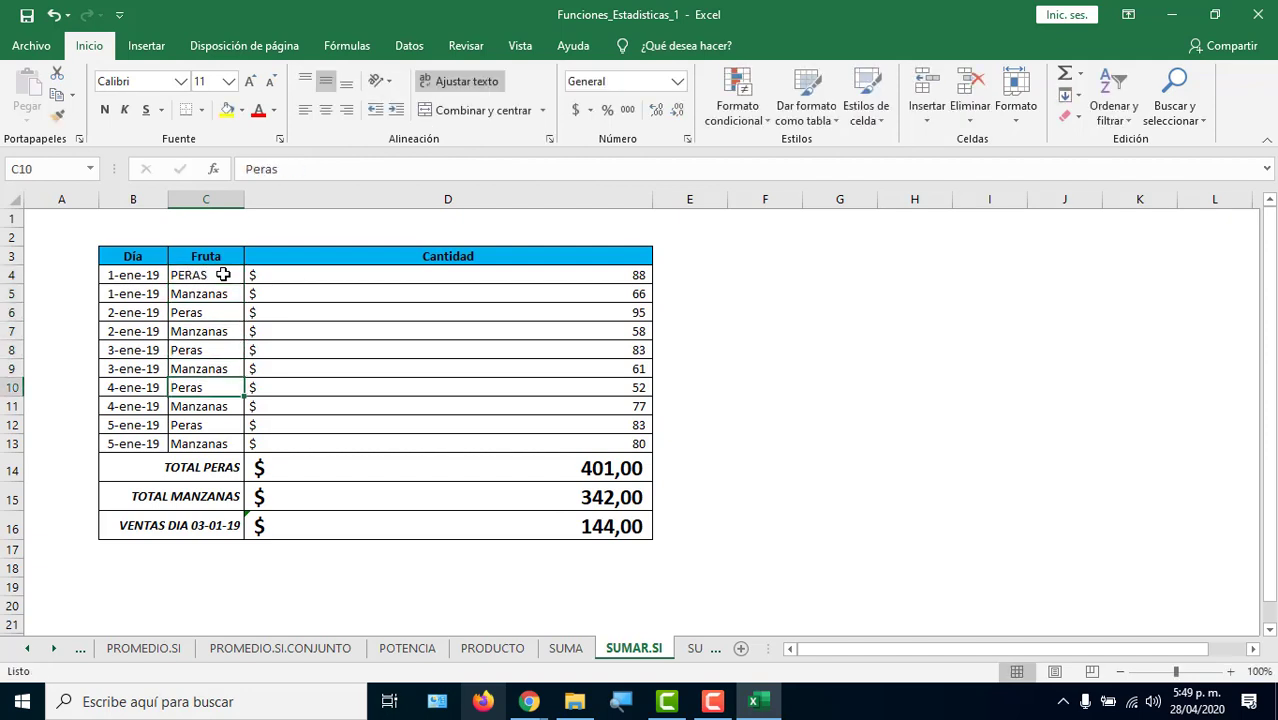
pyautogui.write('PERA')
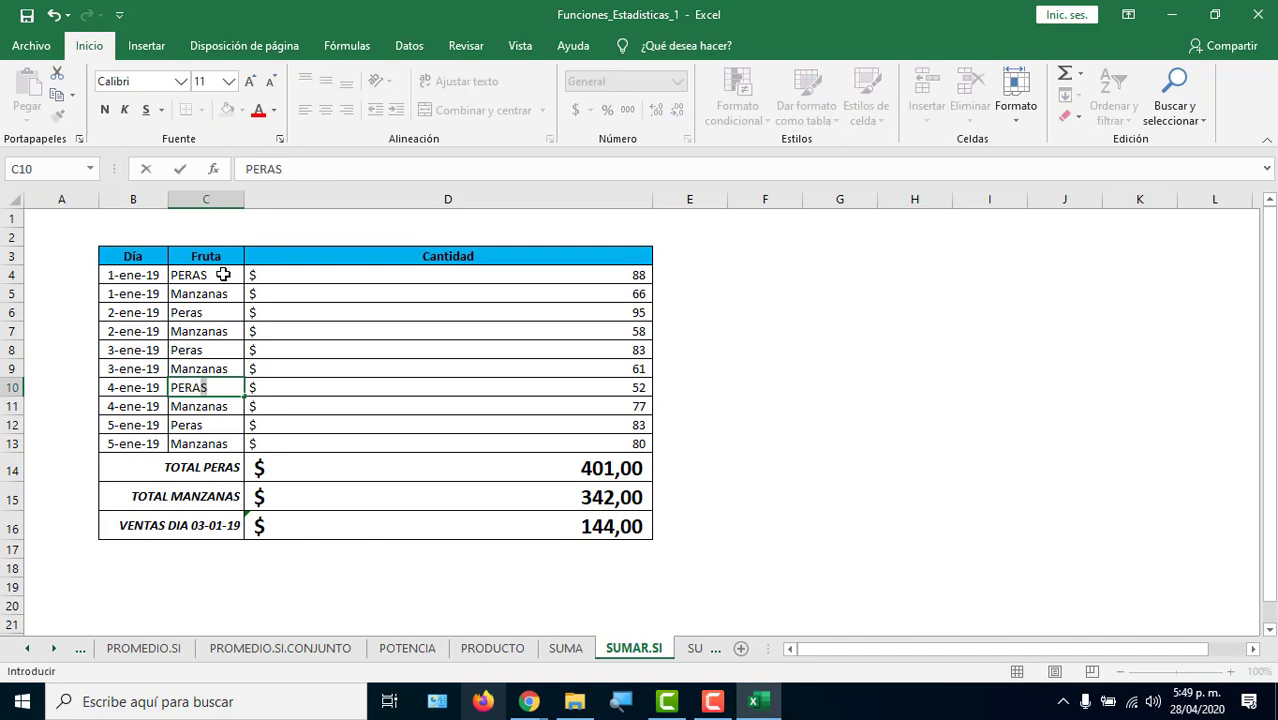
pyautogui.press('Return')
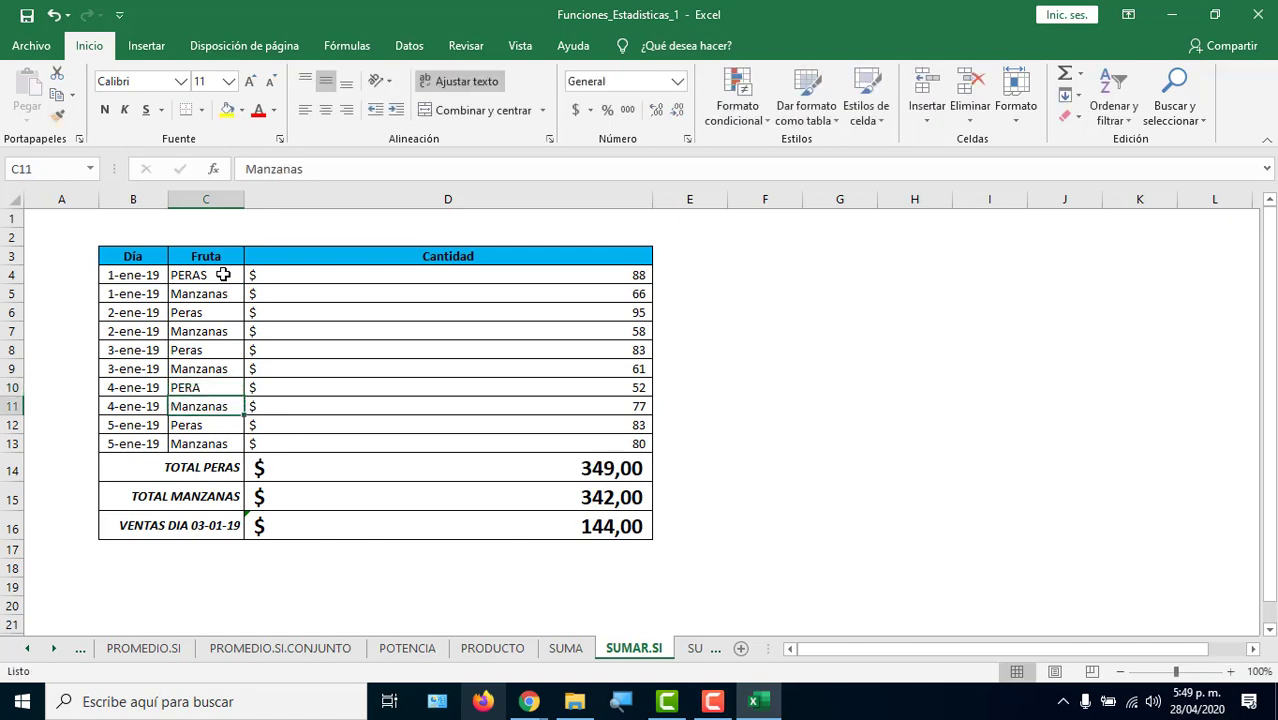
# Correct the fruit name in C10 to "PERAS", without a trailing space.
pyautogui.click(622, 476)
pyautogui.doubleClick(221, 388)
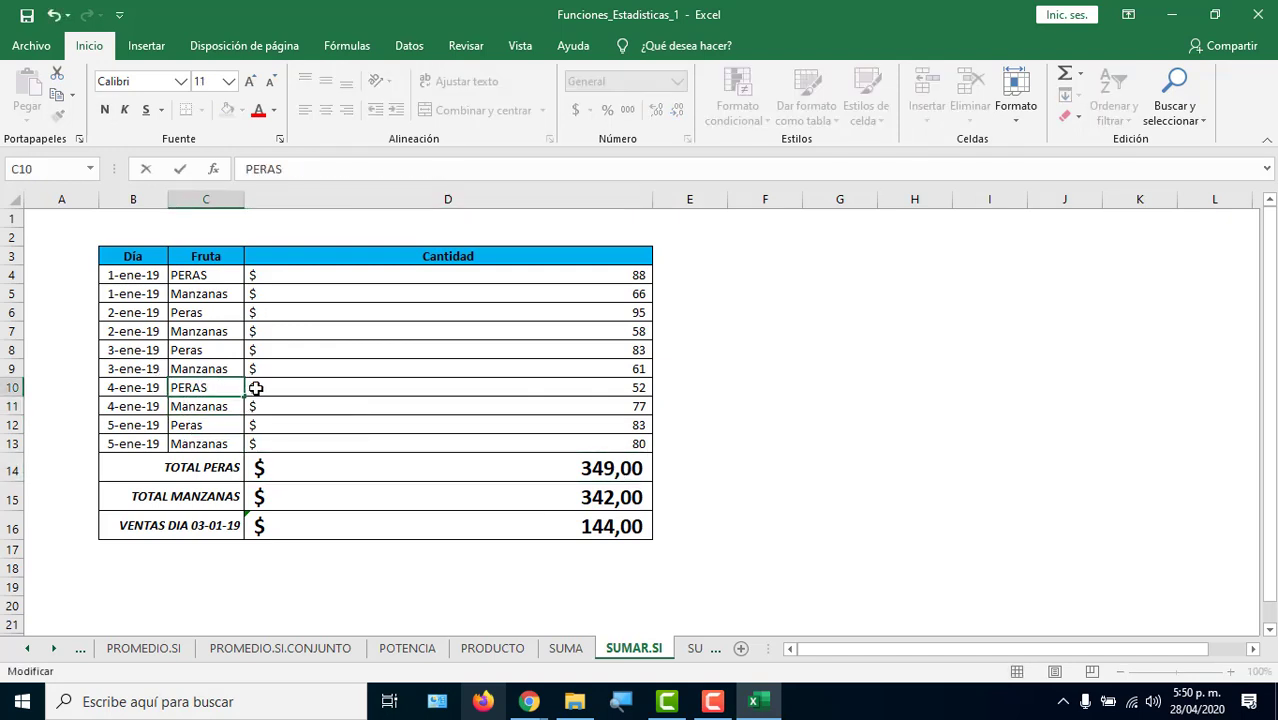
pyautogui.press('Return')
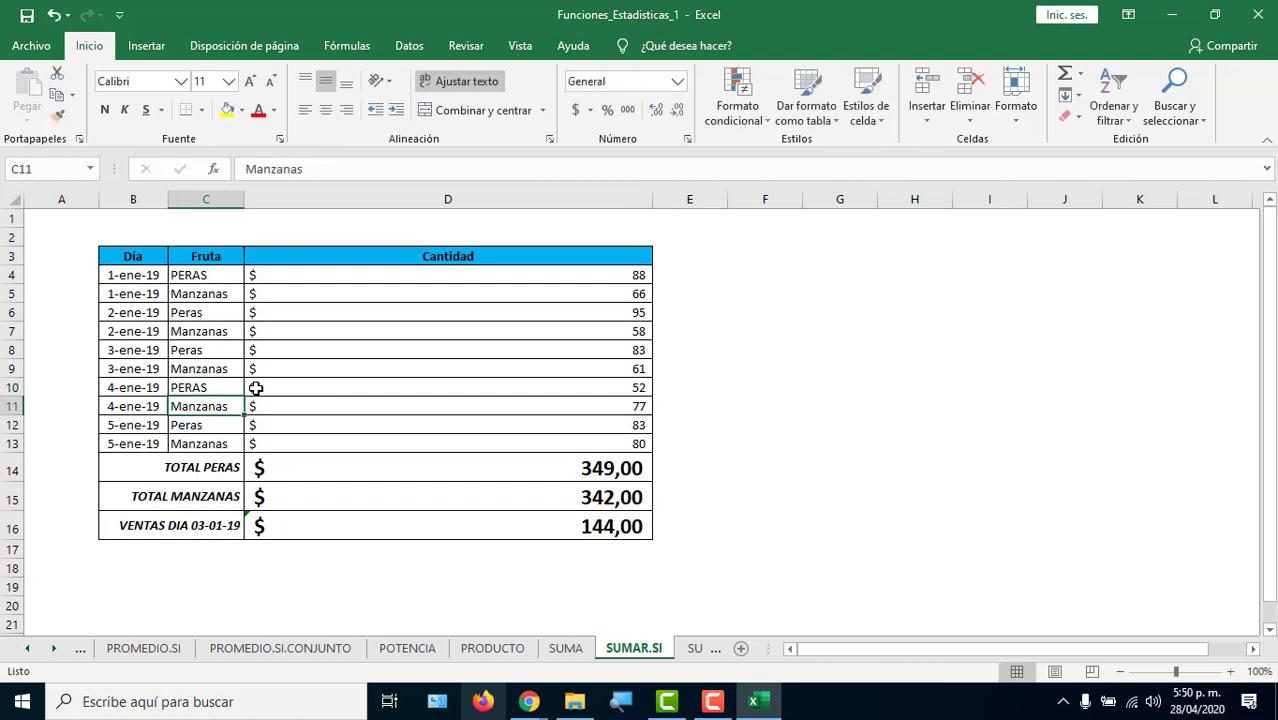
pyautogui.click(229, 386)
pyautogui.press('F2')
pyautogui.press('Return')
pyautogui.click(728, 274)
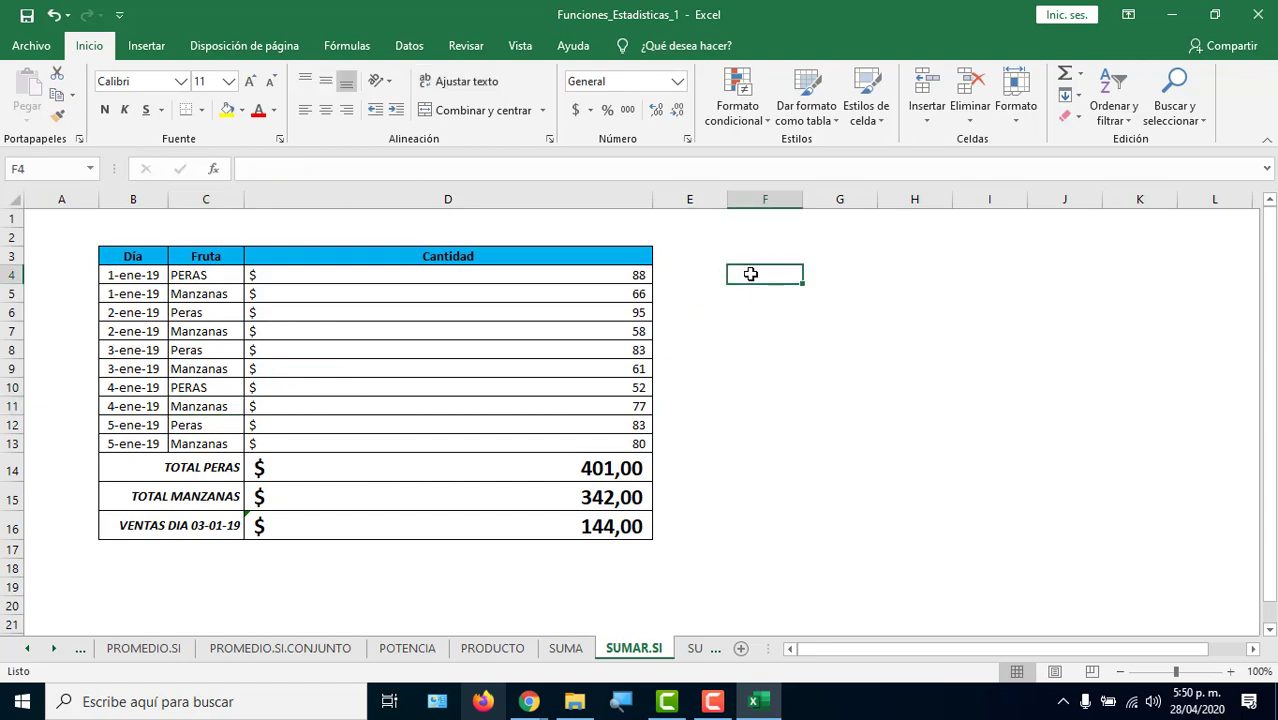
pyautogui.click(185, 274)
pyautogui.moveTo(195, 328); pyautogui.dragTo(205, 443)
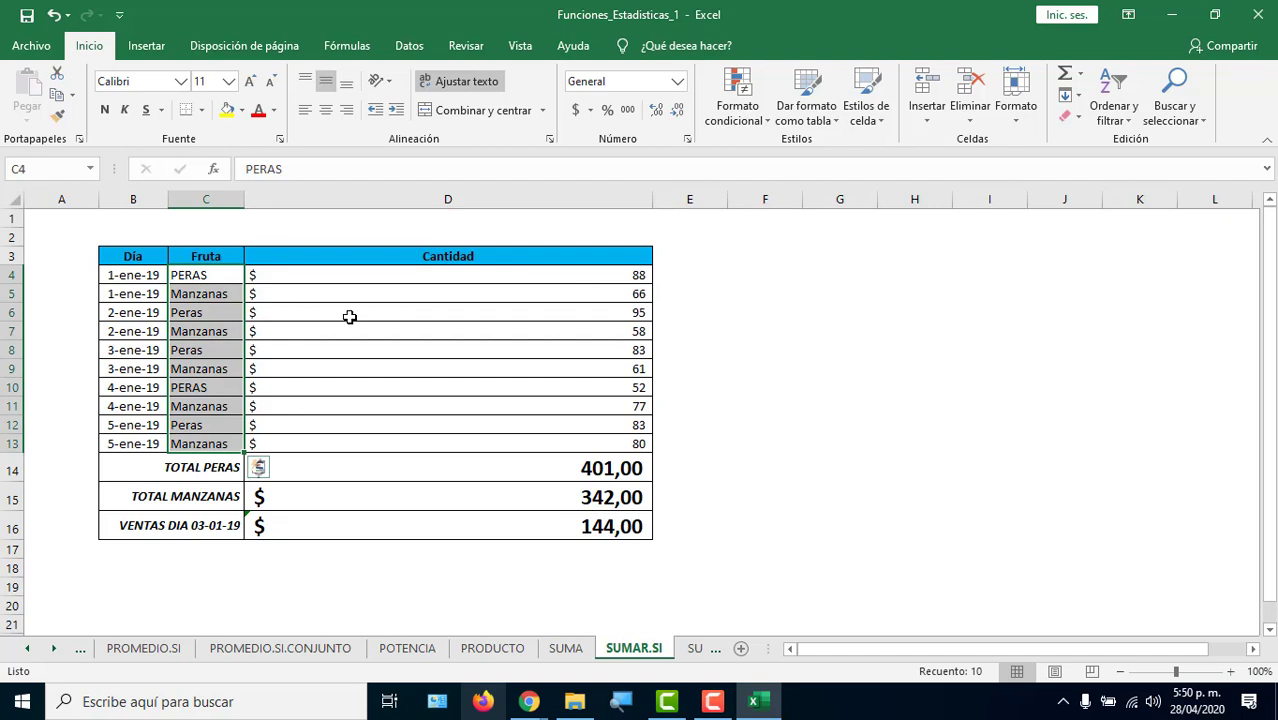
pyautogui.click(773, 273)
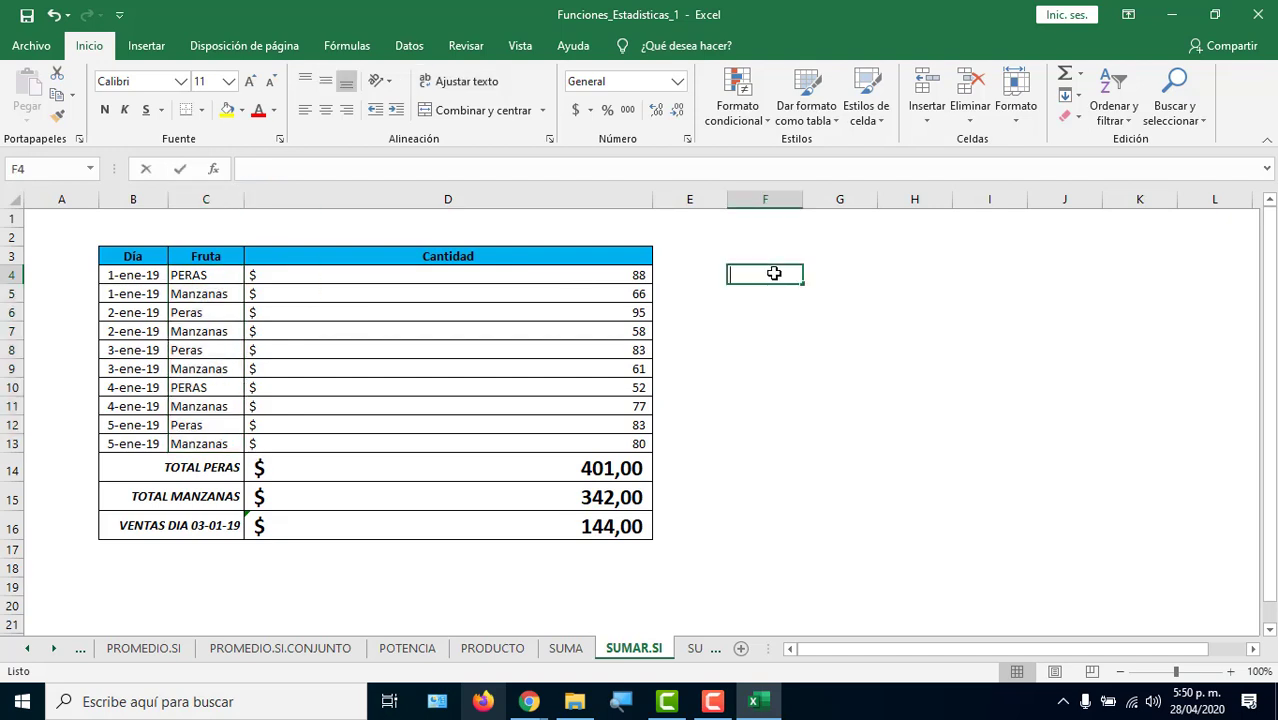
pyautogui.write('=ESPAC')
pyautogui.press('Tab')
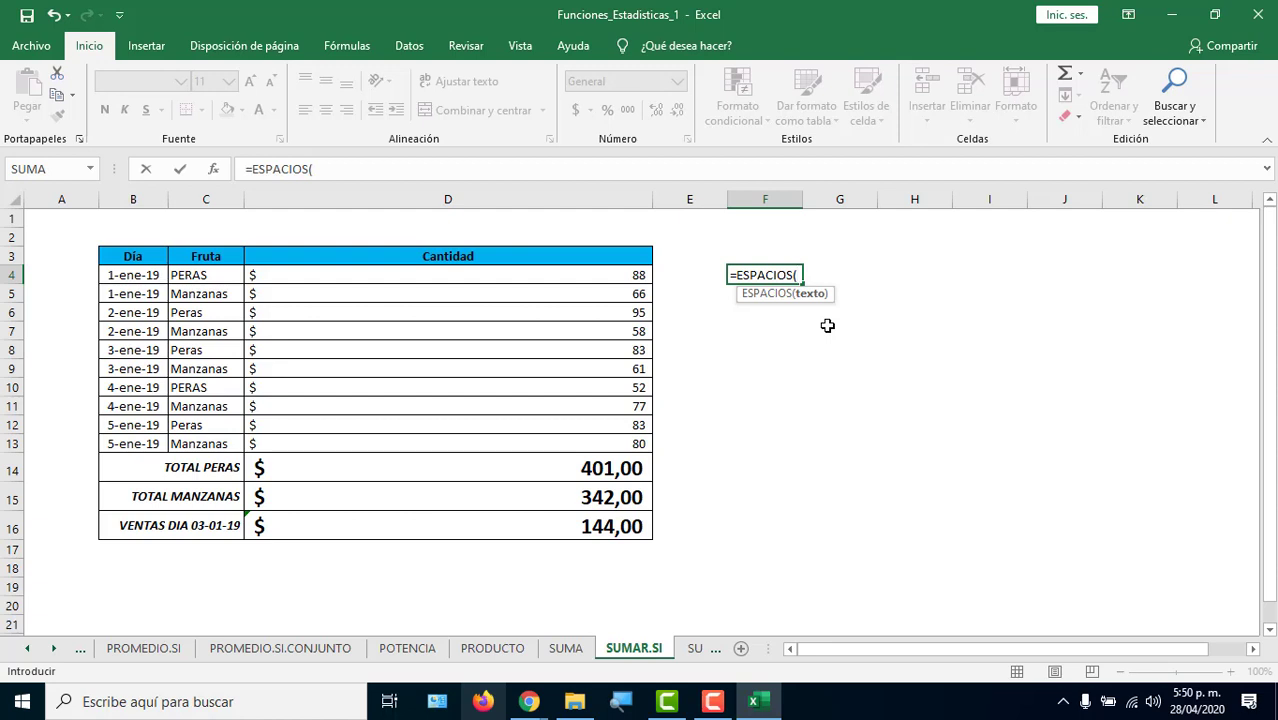
pyautogui.press('BackSpace')
pyautogui.press('BackSpace')
pyautogui.press('BackSpace')
pyautogui.press('BackSpace')
pyautogui.press('BackSpace')
pyautogui.press('BackSpace')
pyautogui.press('BackSpace')
pyautogui.press('BackSpace')
pyautogui.press('BackSpace')
pyautogui.press('BackSpace')
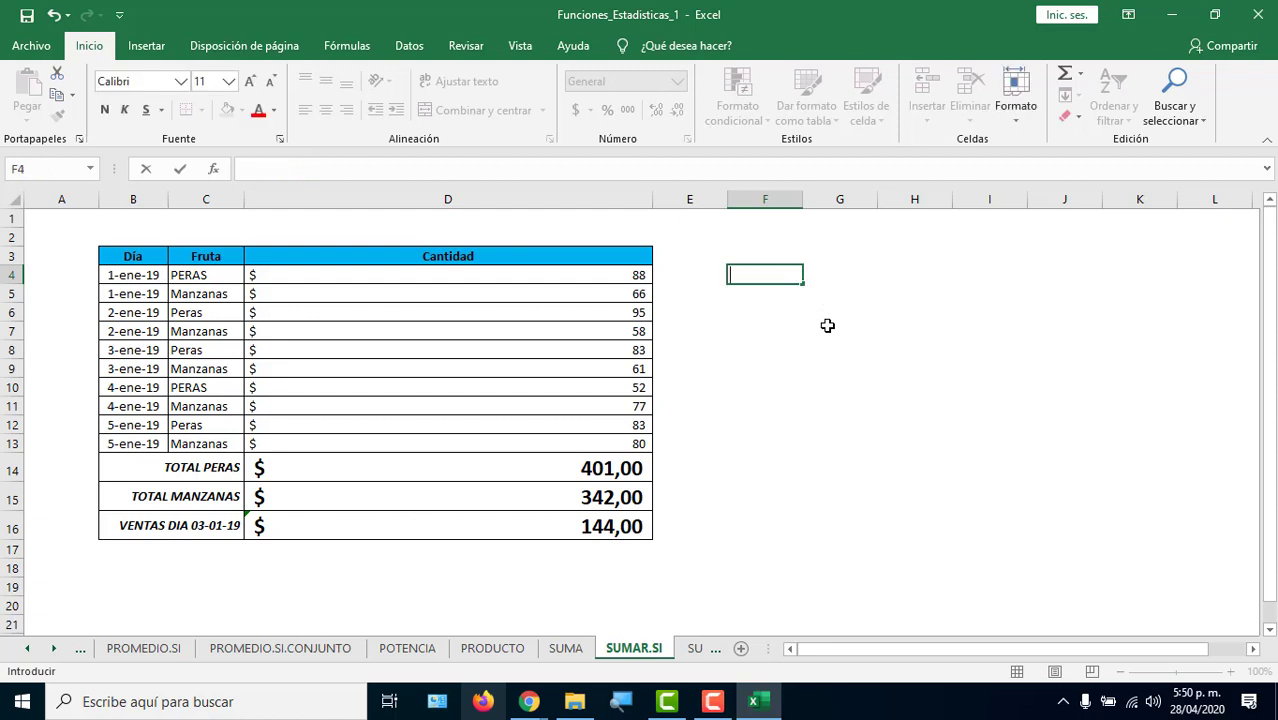
pyautogui.press('Return')
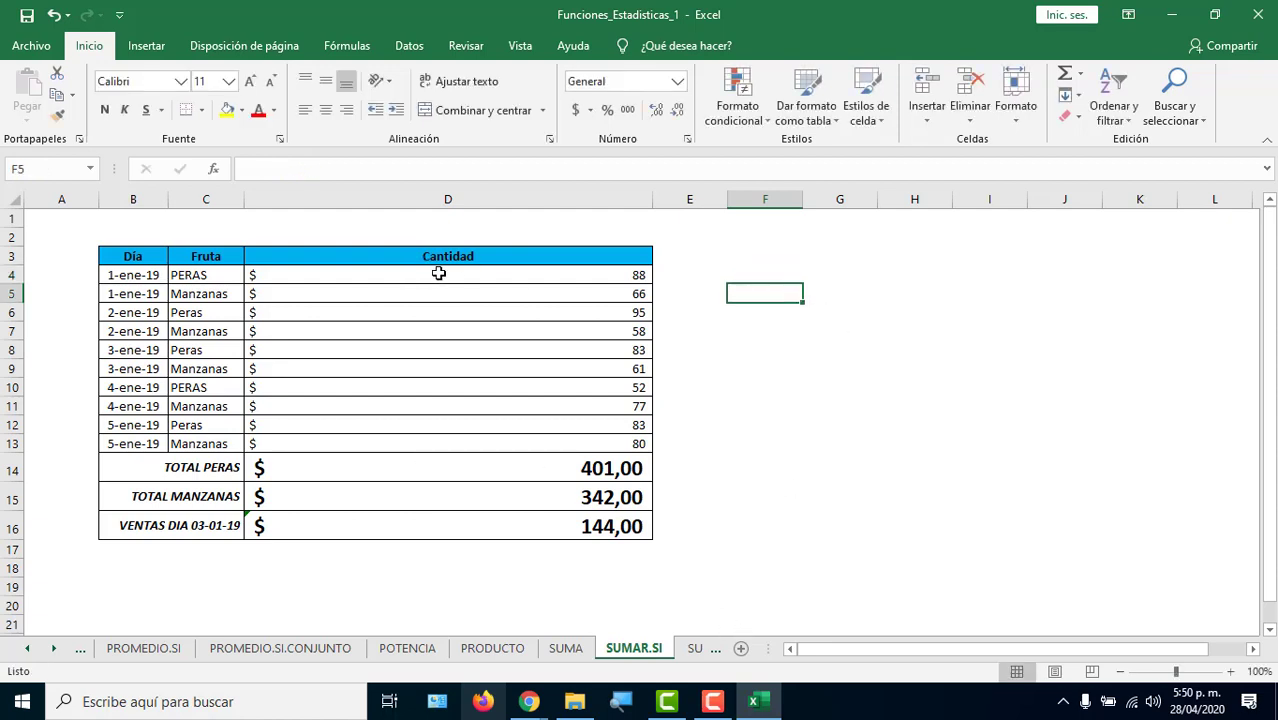
# Review the "PERAS" criterion in the TOTAL PERAS formula in D14.
pyautogui.click(600, 460)
pyautogui.doubleClick(579, 470)
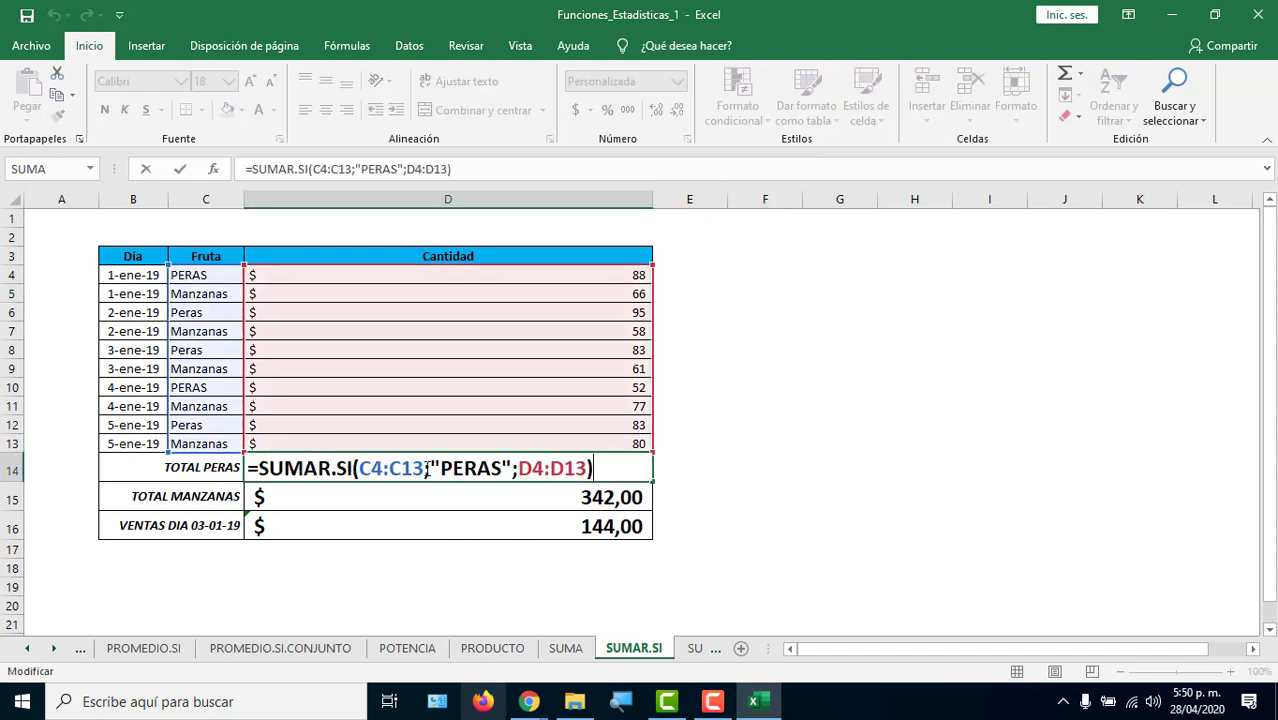
pyautogui.moveTo(440, 468); pyautogui.dragTo(505, 468)
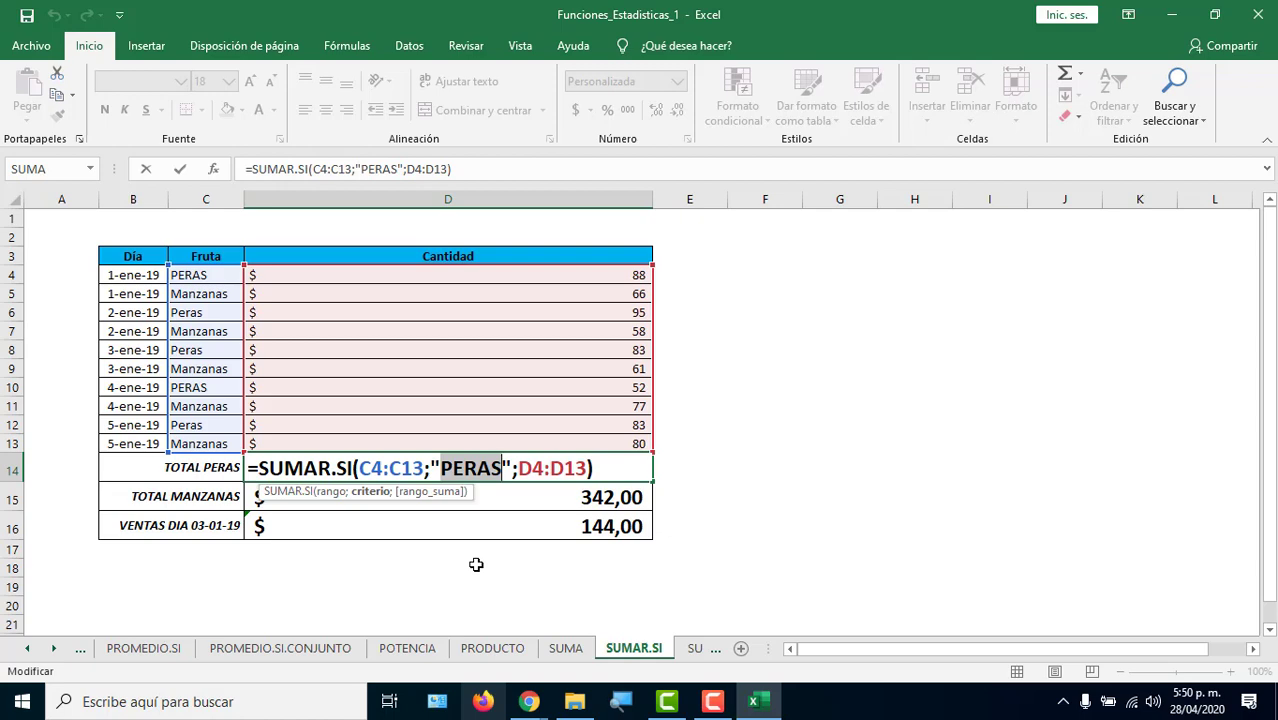
pyautogui.press('Return')
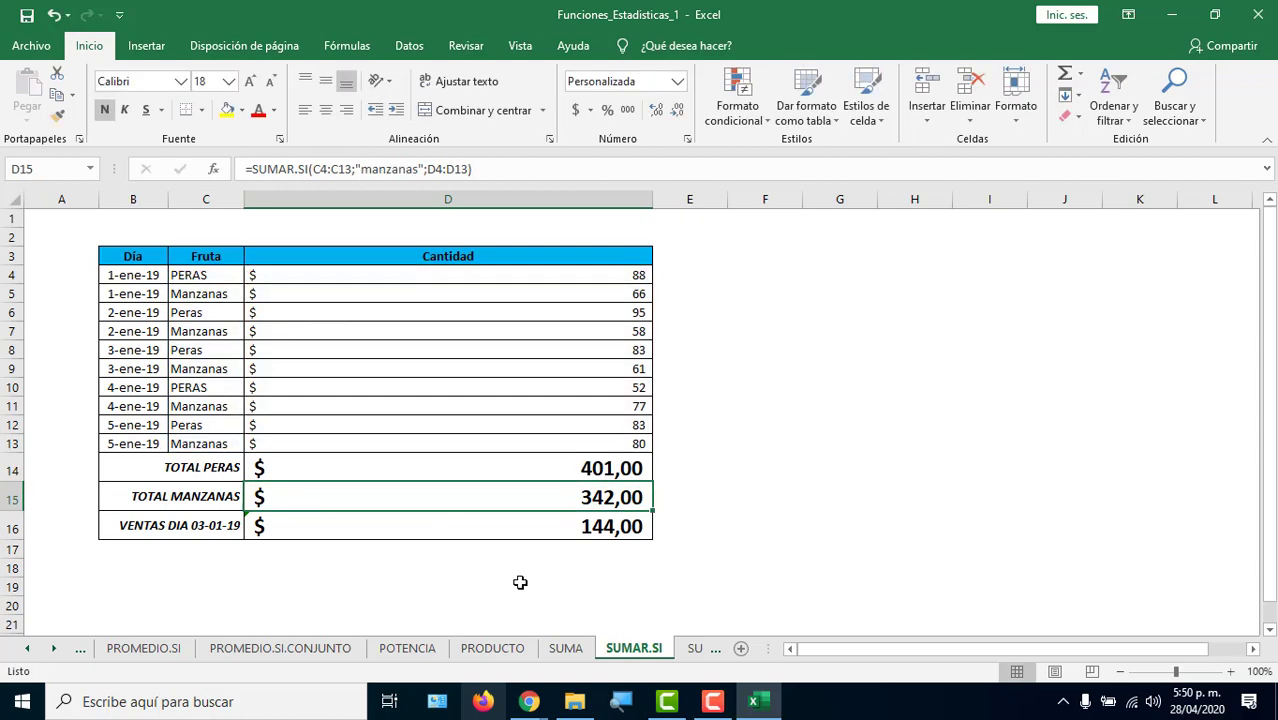
# Go to the SUMAR.SI.CONJUNTO sheet and select I14, the result cell for Ventas Perfumería /con descuento.
pyautogui.click(700, 648)
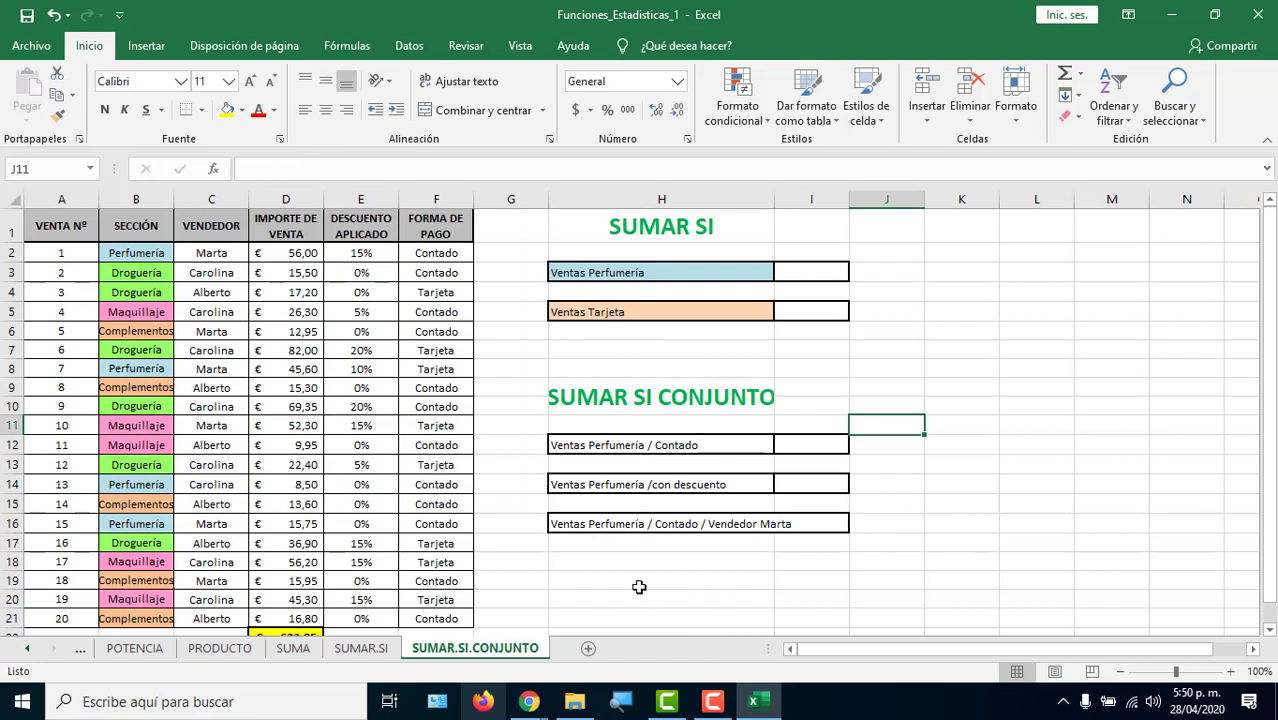
pyautogui.click(808, 270)
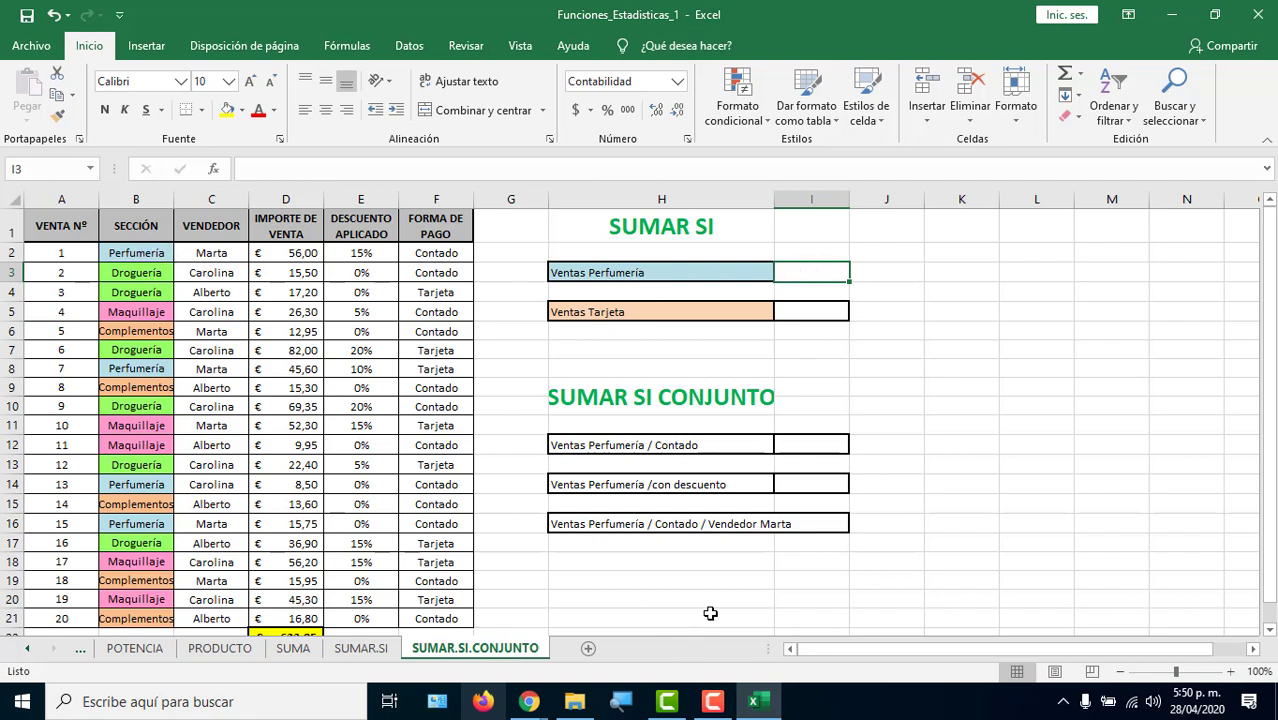
pyautogui.click(824, 483)
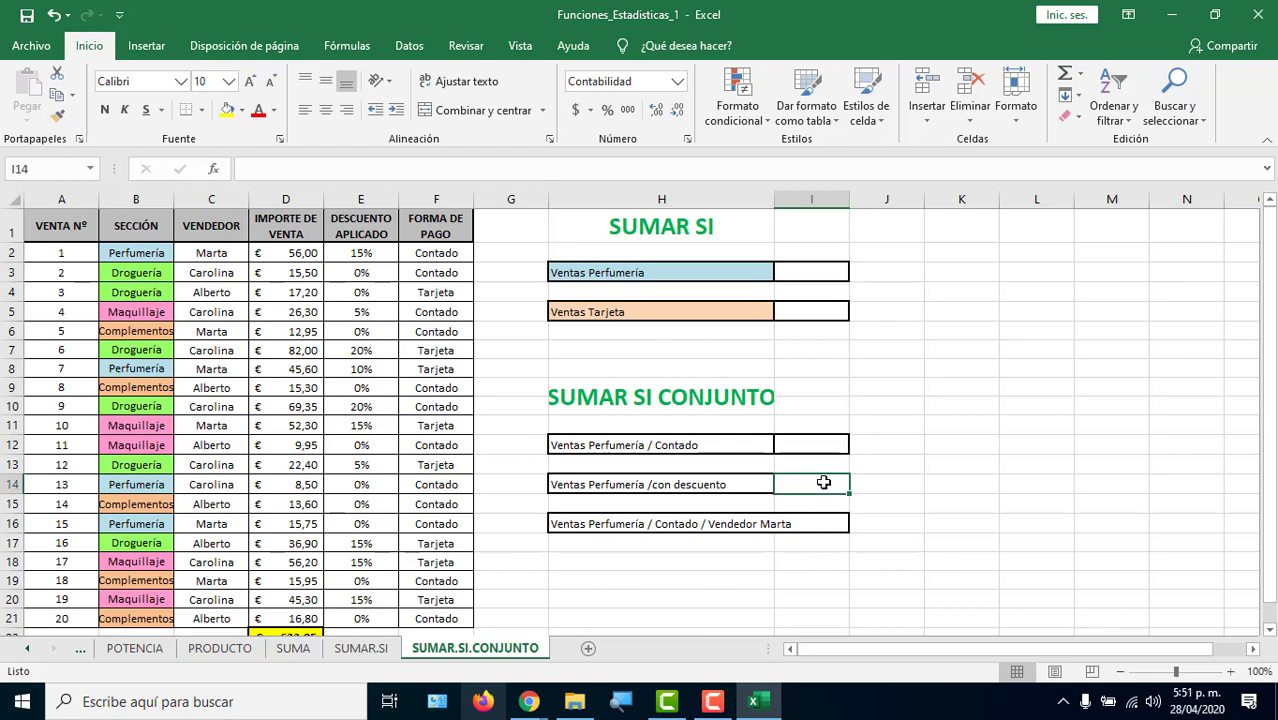
# Widen column I to several times its width so that a long formula fits in the result cells.
pyautogui.click(1231, 672)
pyautogui.click(1231, 672)
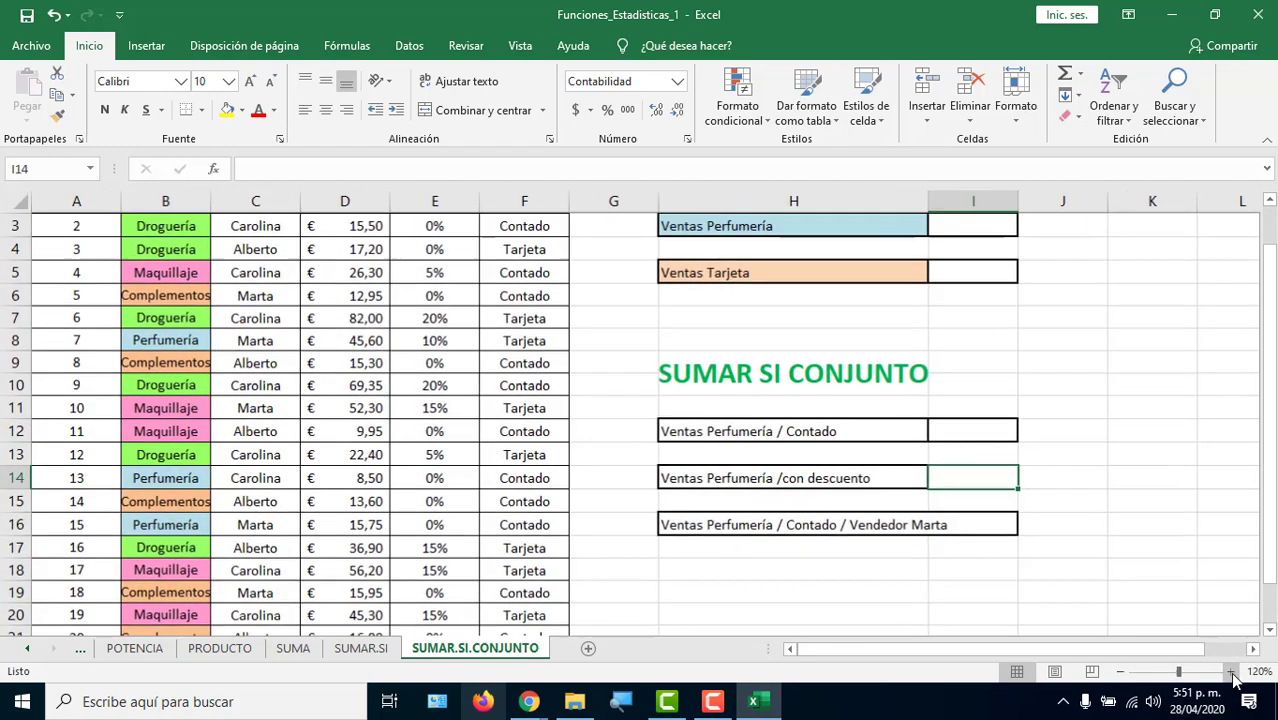
pyautogui.click(1231, 672)
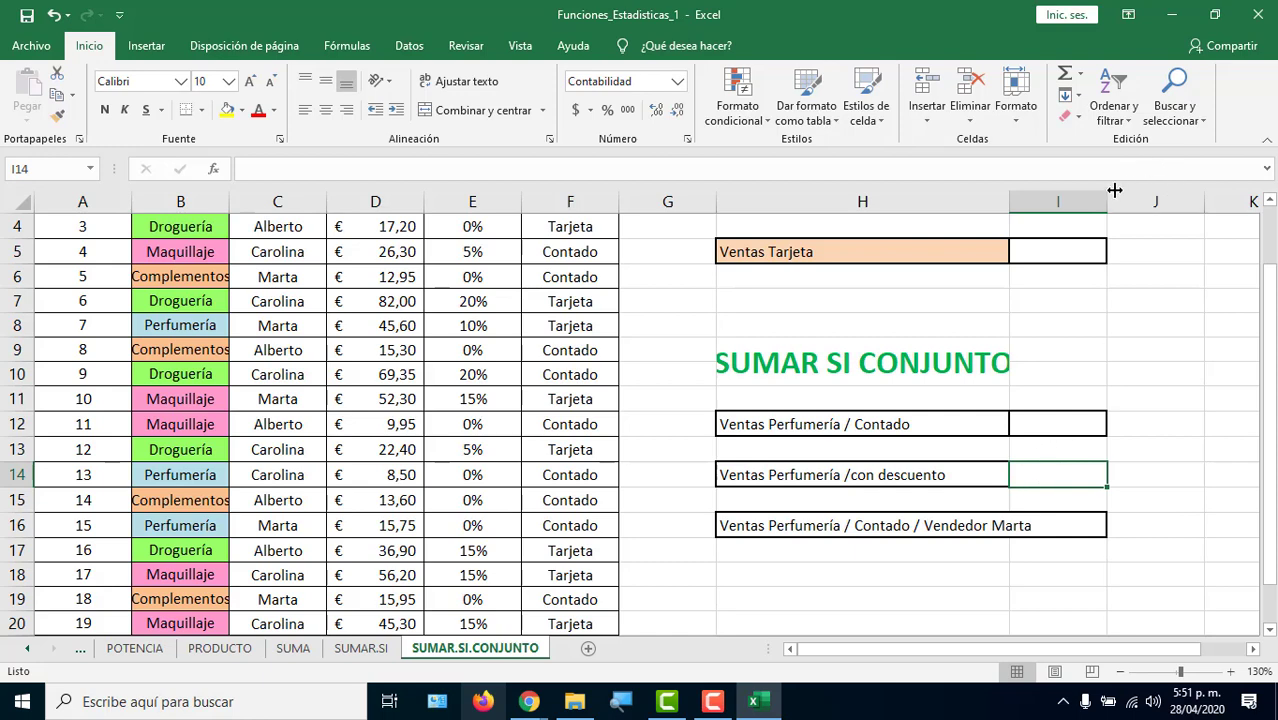
pyautogui.moveTo(1114, 190); pyautogui.dragTo(1258, 201)
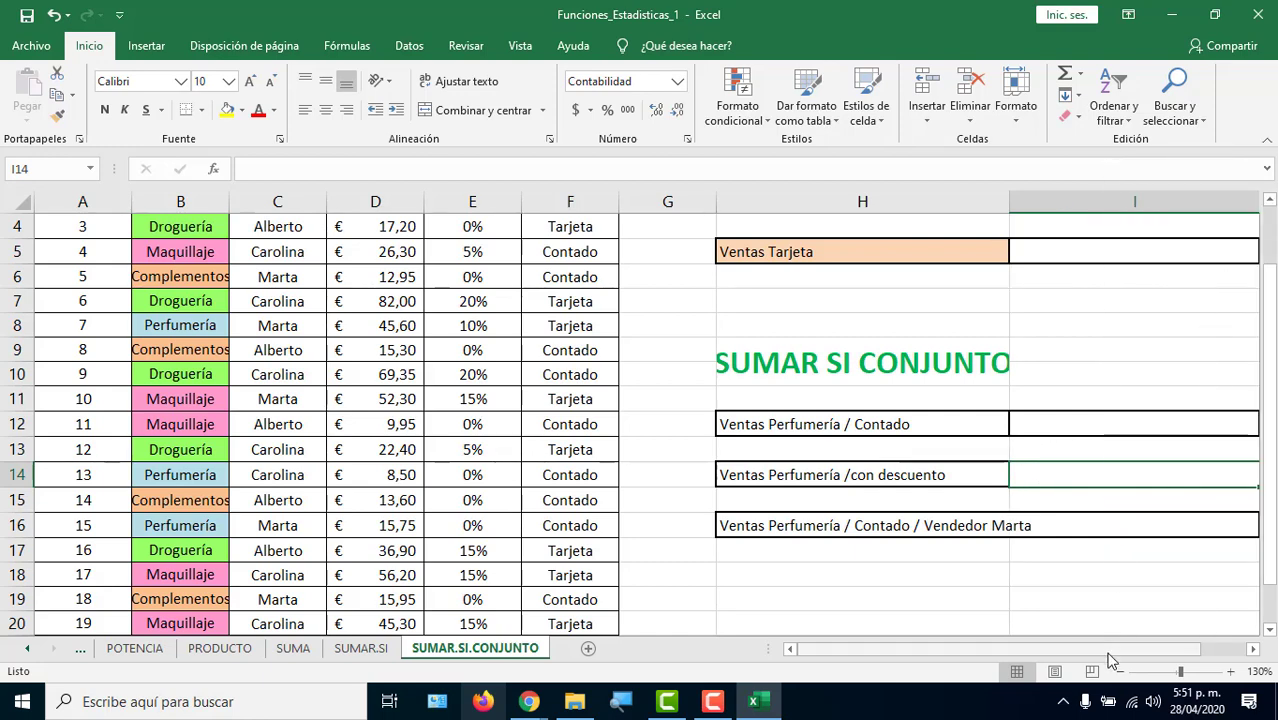
pyautogui.click(1252, 649)
pyautogui.click(1252, 649)
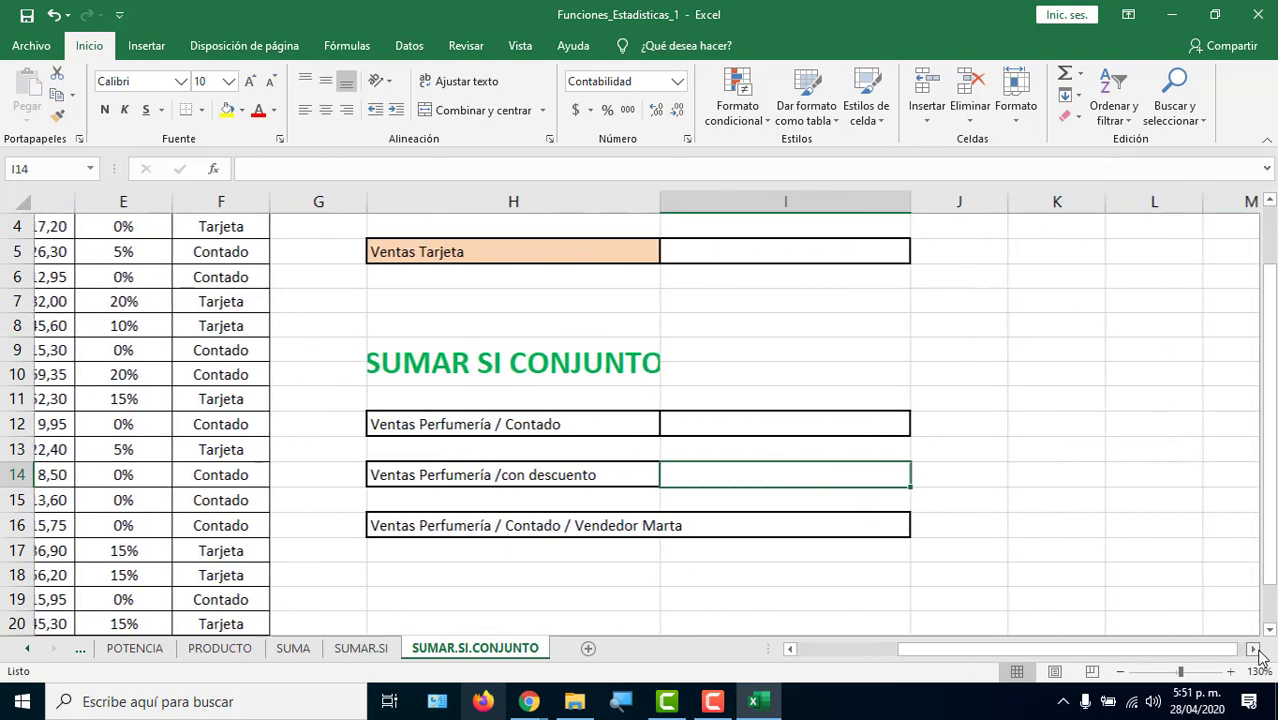
pyautogui.moveTo(772, 201); pyautogui.dragTo(951, 201)
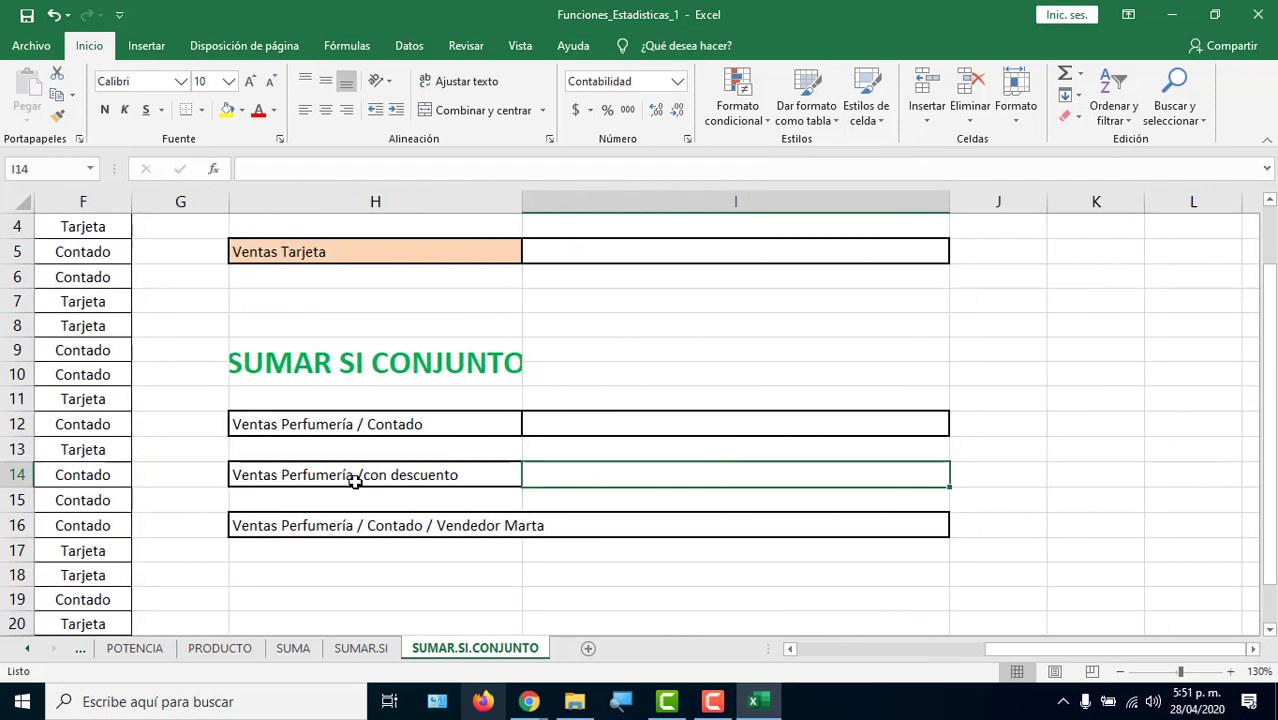
# Increase the font size of cell I14 to 22.
pyautogui.click(249, 82)
pyautogui.click(249, 82)
pyautogui.click(249, 82)
pyautogui.click(249, 82)
pyautogui.click(249, 82)
pyautogui.click(249, 82)
pyautogui.click(249, 82)
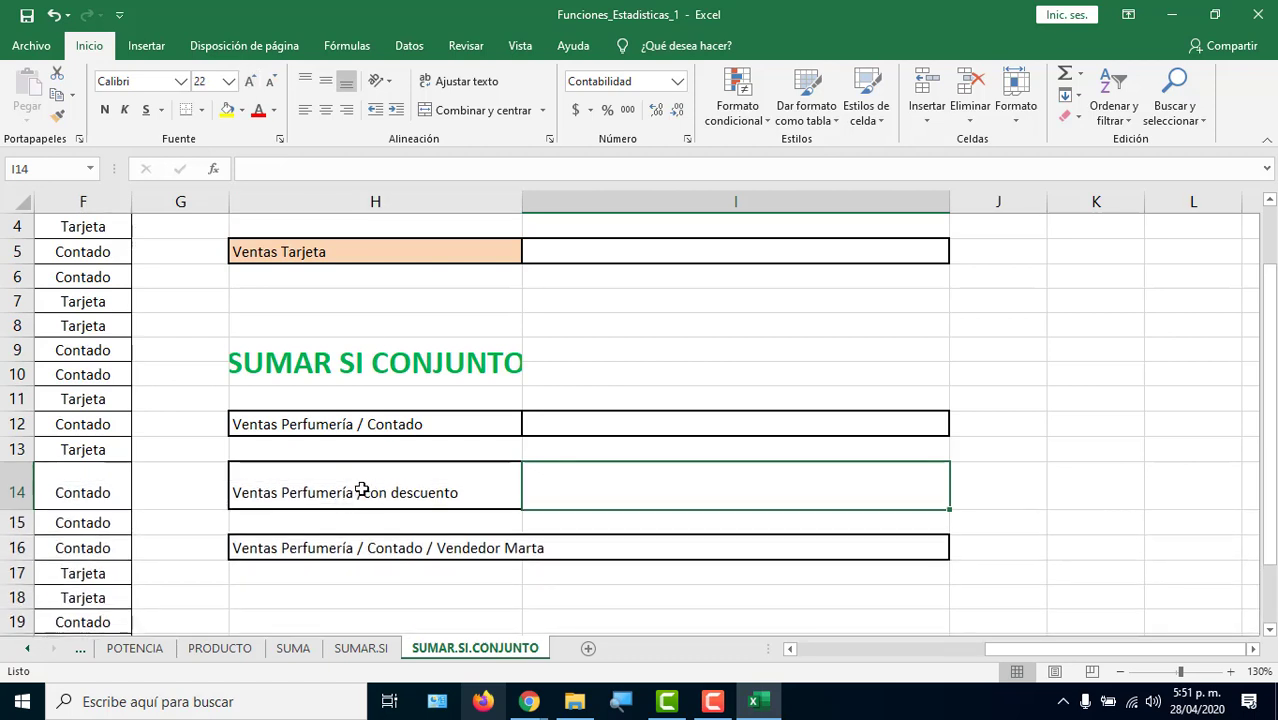
# Review the "con descuento" condition in the H14 label and return to the result cell I14.
pyautogui.doubleClick(318, 490)
pyautogui.moveTo(281, 492); pyautogui.dragTo(465, 495)
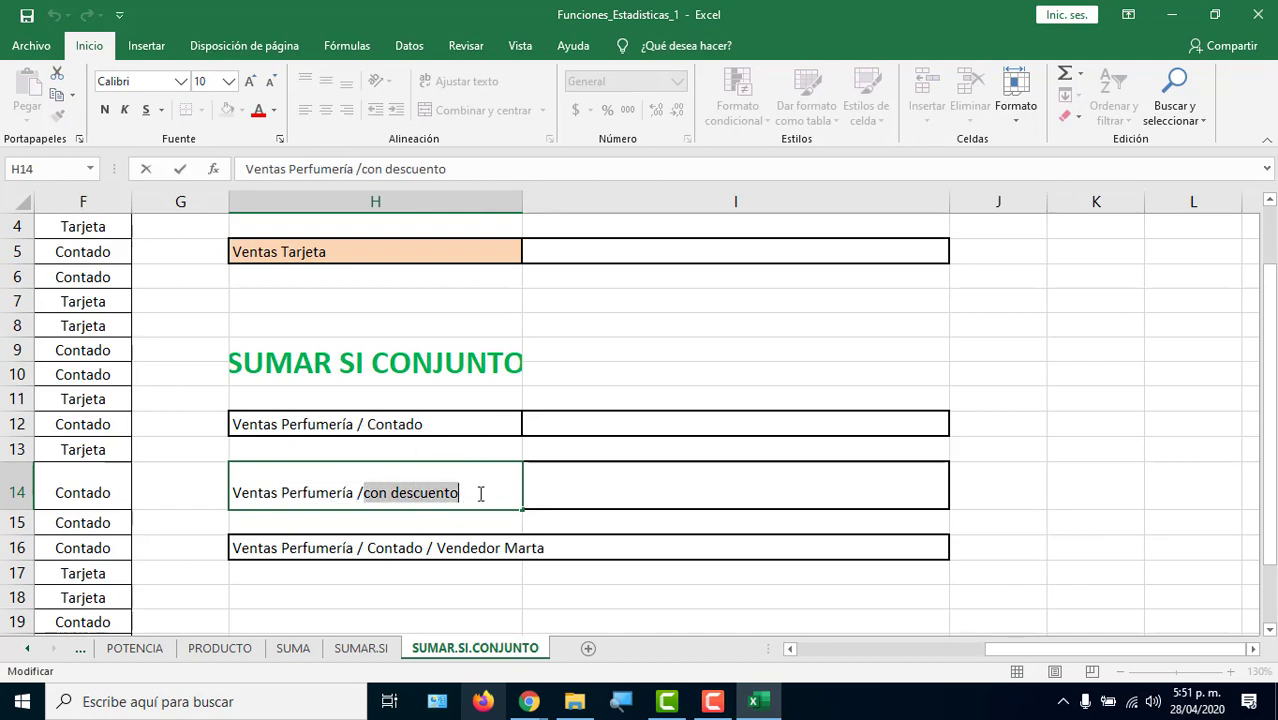
pyautogui.click(603, 491)
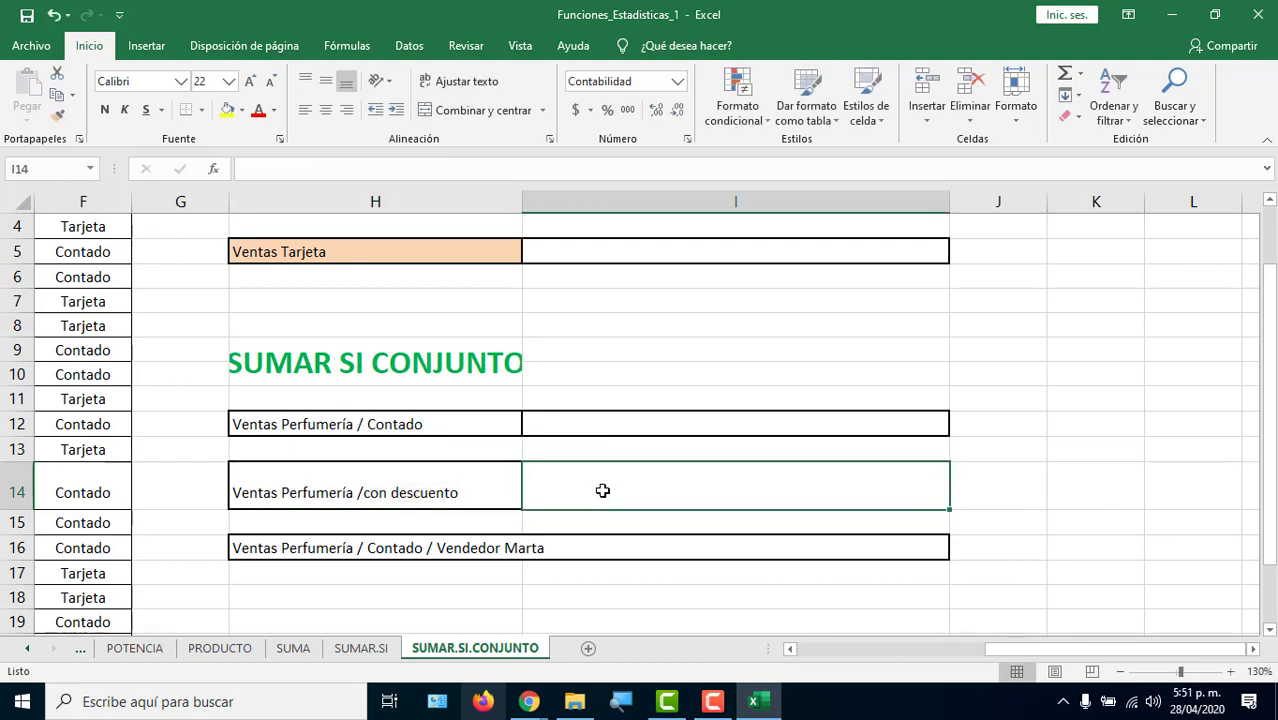
# Start a SUMAR.SI.CONJUNTO formula in I14 with the sale amounts D2:D21 as the sum range.
pyautogui.write('=SUMAR')
pyautogui.press('Down')
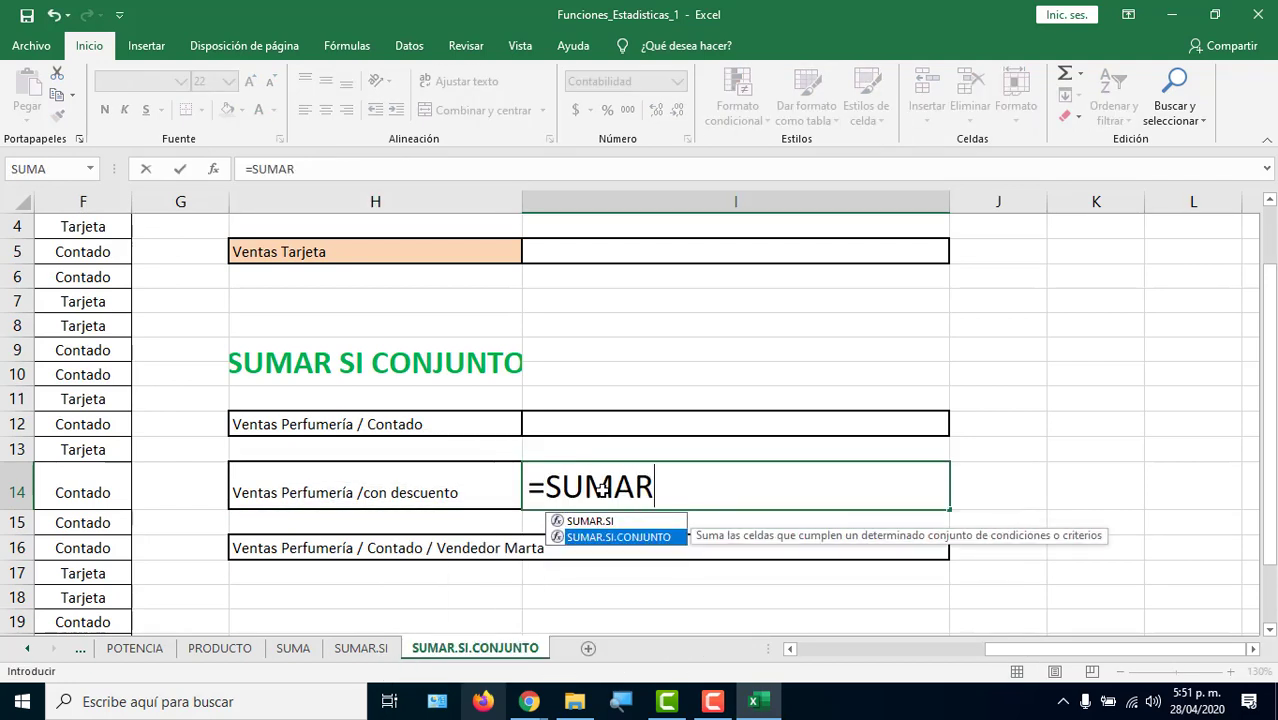
pyautogui.press('Tab')
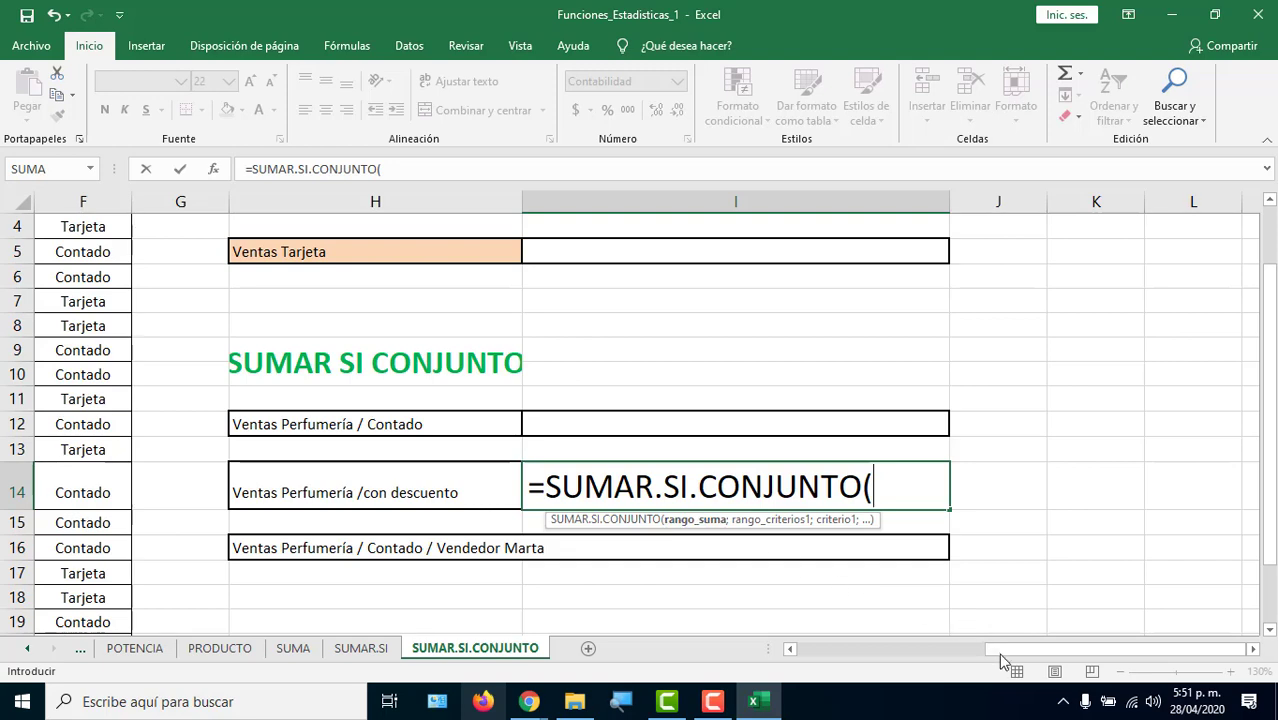
pyautogui.moveTo(998, 653); pyautogui.dragTo(812, 655)
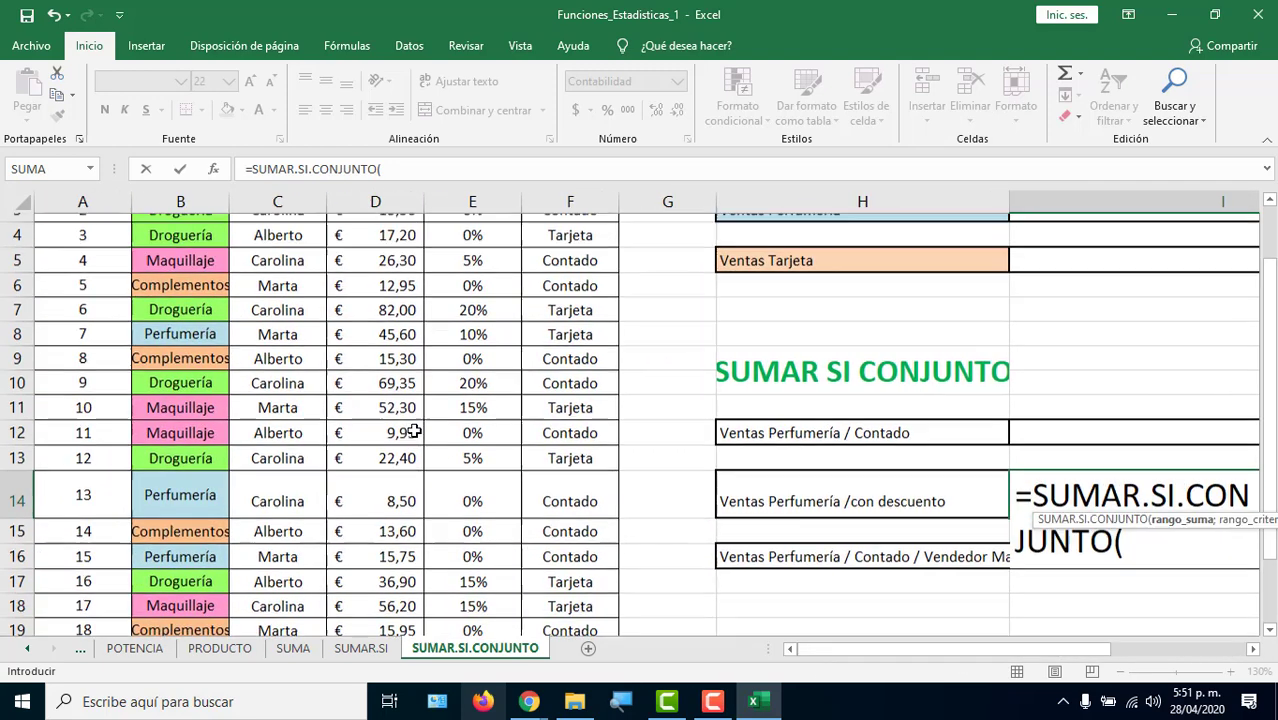
pyautogui.scroll(1, 380, 300)
pyautogui.click(385, 272)
pyautogui.moveTo(385, 272); pyautogui.dragTo(386, 575)
pyautogui.moveTo(936, 655); pyautogui.dragTo(1220, 645)
pyautogui.write(';')
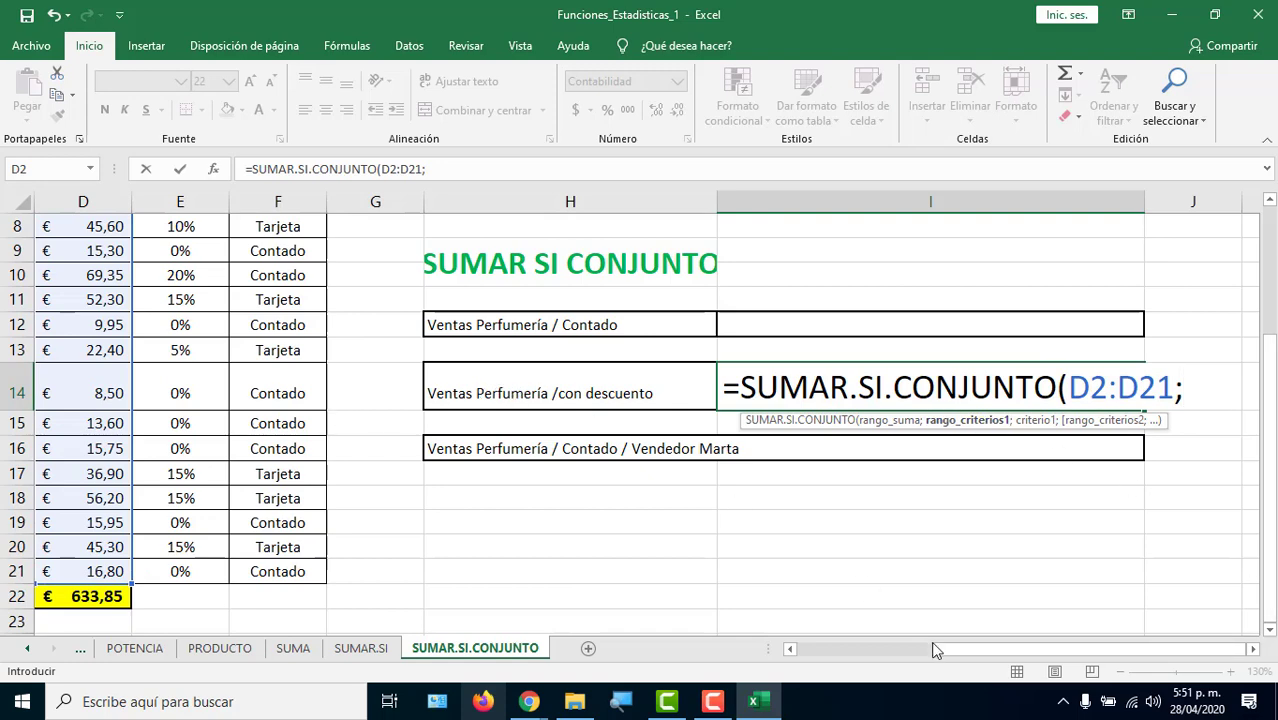
# Add the section range B2:B21 as the first criteria range, with "PERFUMERÍA" as its criterion.
pyautogui.moveTo(936, 650); pyautogui.dragTo(799, 645)
pyautogui.scroll(3, 248, 525)
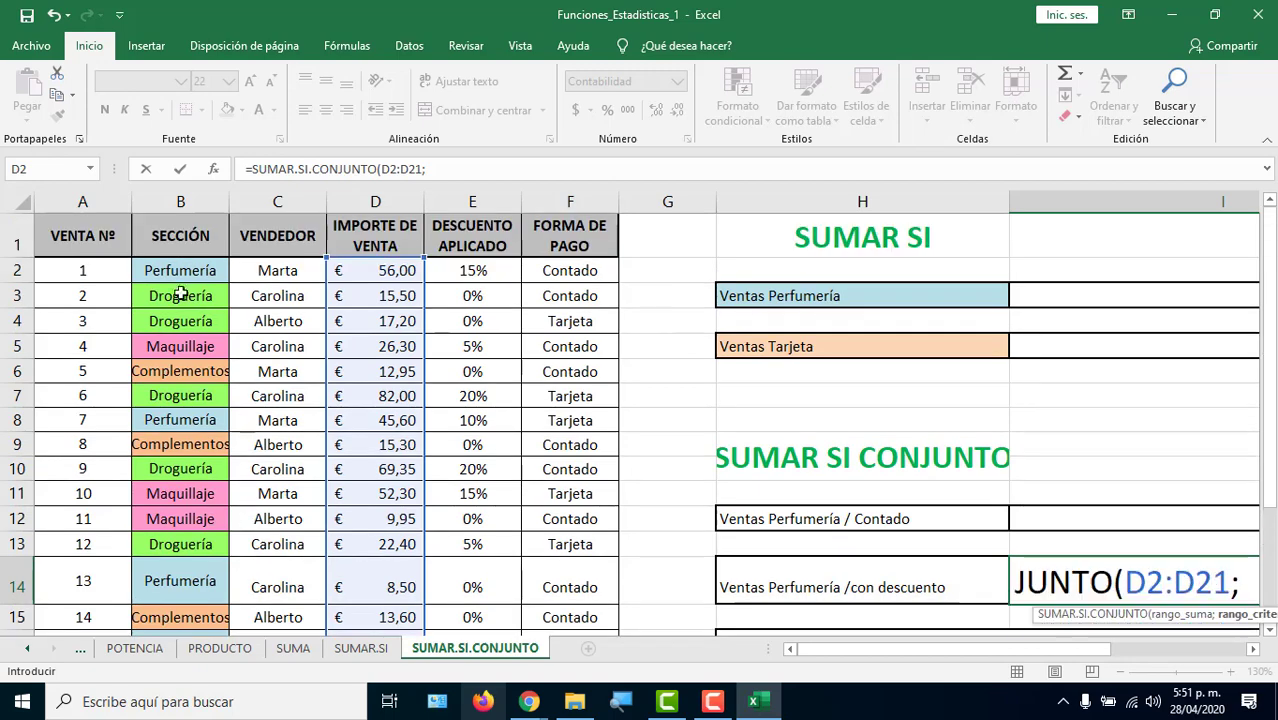
pyautogui.moveTo(180, 270); pyautogui.dragTo(177, 572)
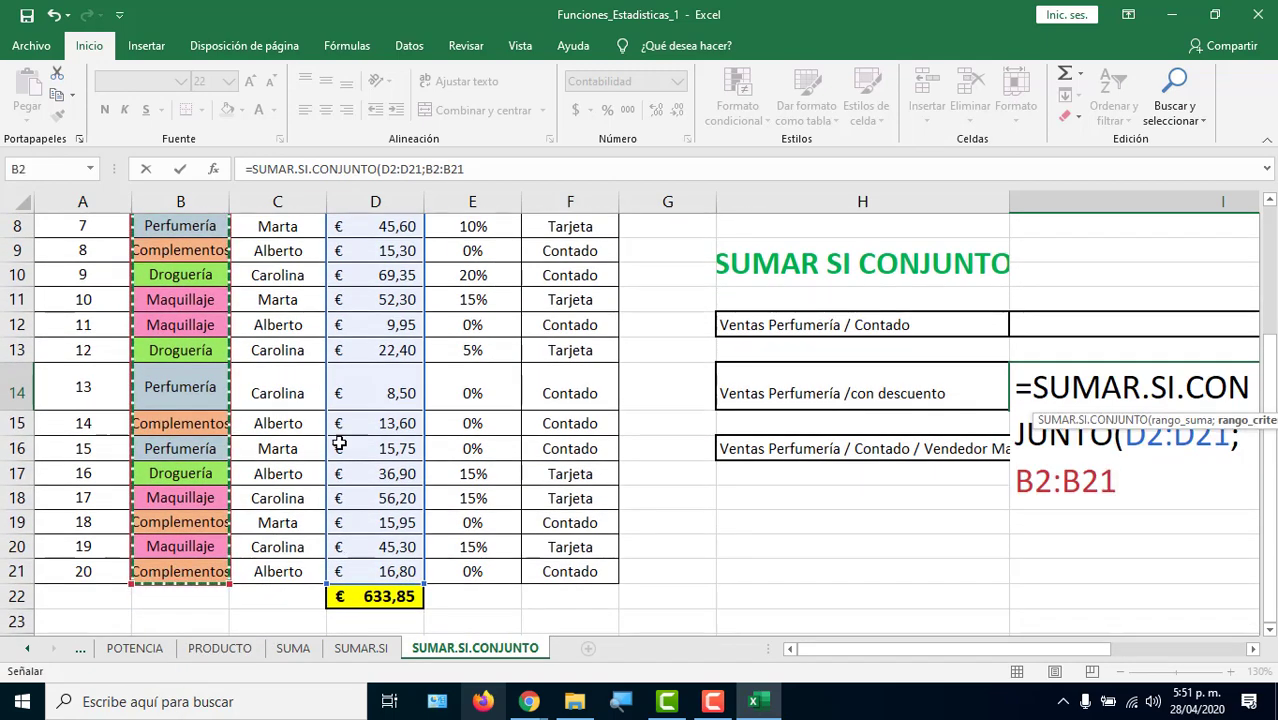
pyautogui.moveTo(905, 648); pyautogui.dragTo(940, 648)
pyautogui.write(';')
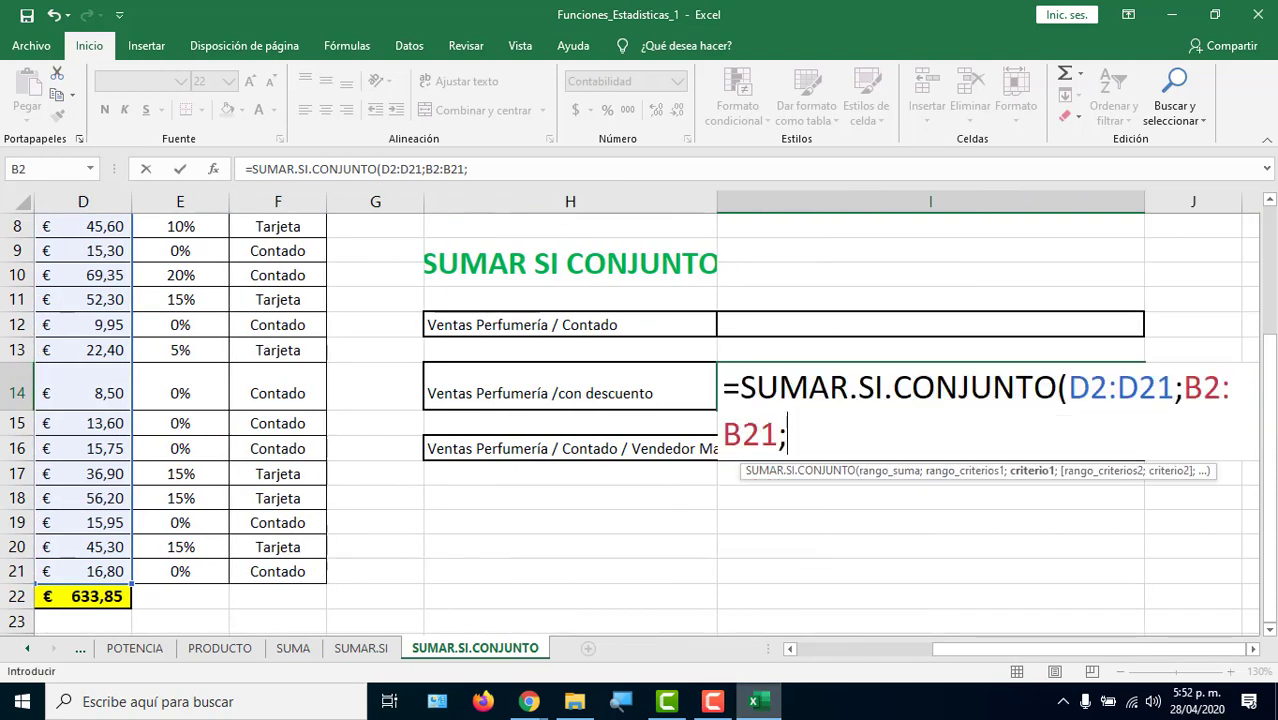
pyautogui.write('"PE')
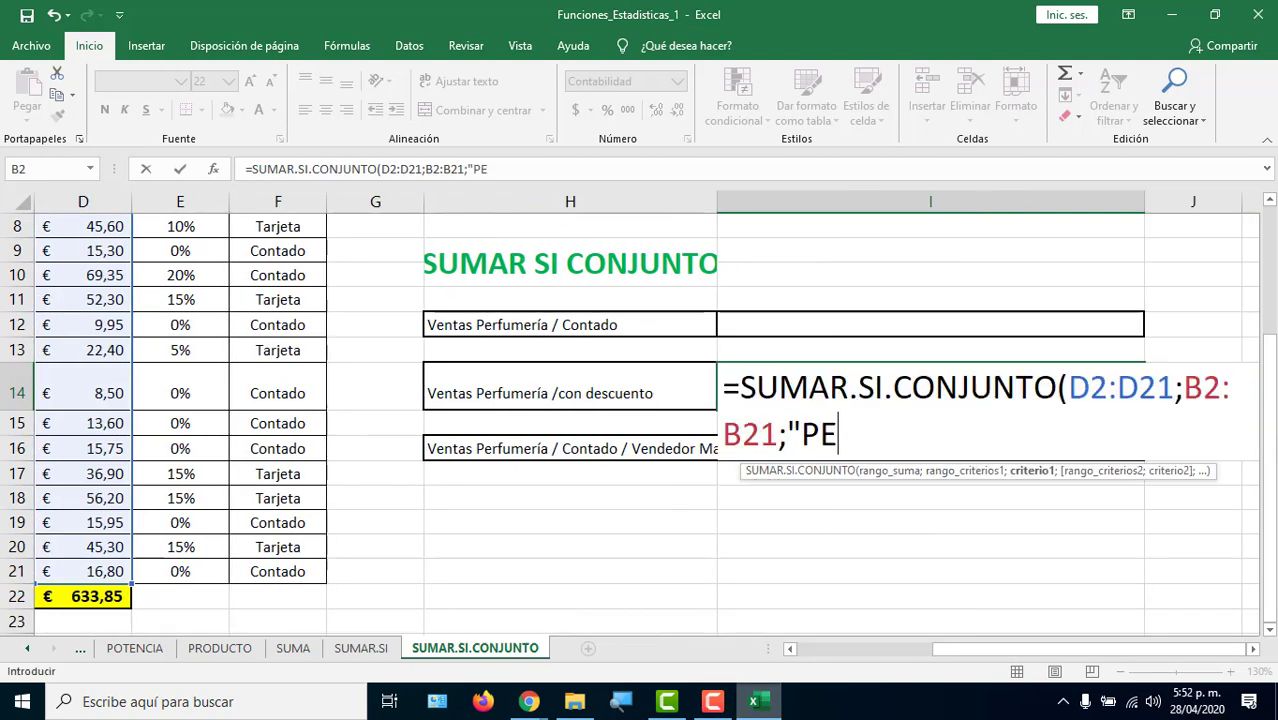
pyautogui.write('RFUMERÍ')
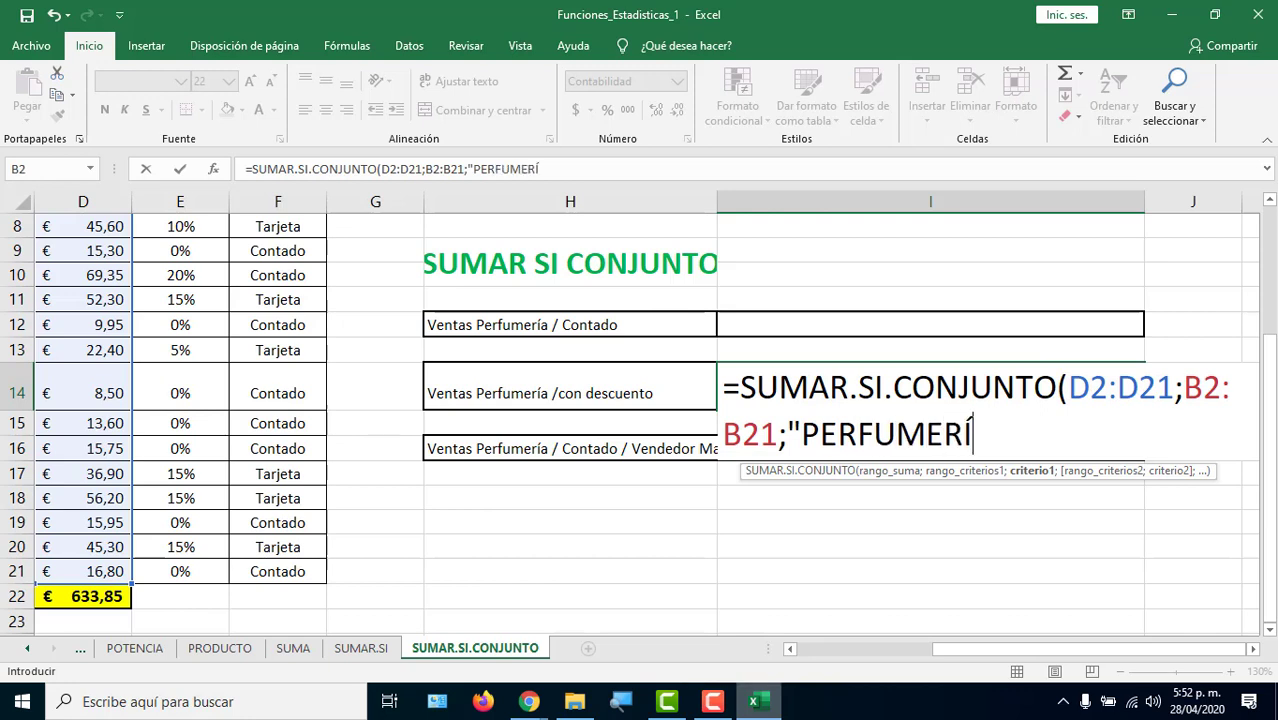
pyautogui.write('A";')
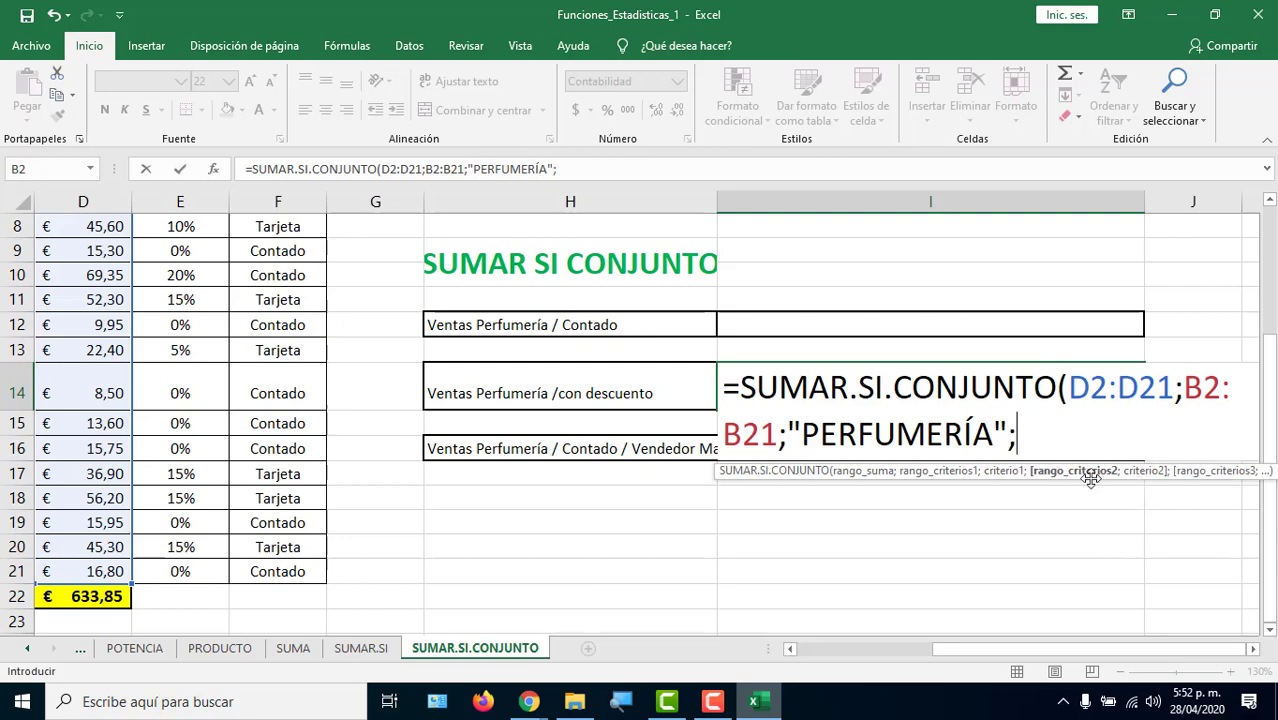
# Add the applied discounts E2:E21 as the second criteria range of the I14 formula.
pyautogui.moveTo(979, 652); pyautogui.dragTo(830, 650)
pyautogui.scroll(3, 647, 476)
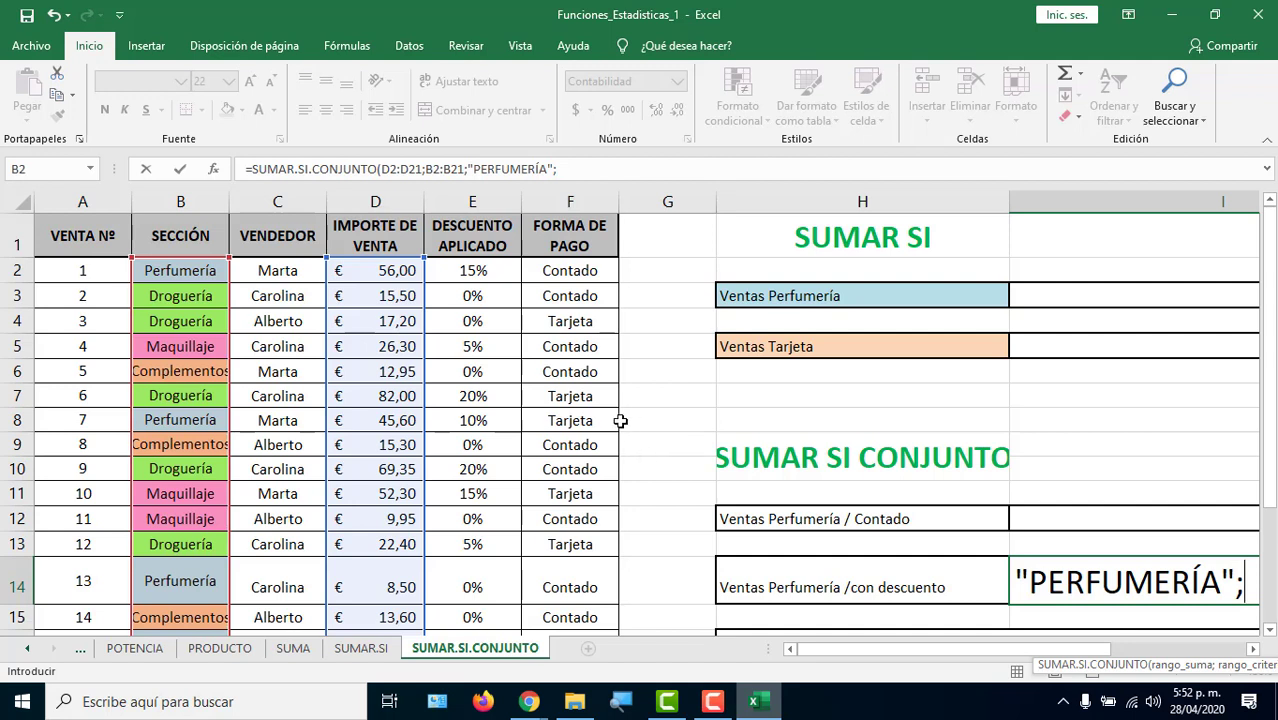
pyautogui.moveTo(954, 650); pyautogui.dragTo(1115, 671)
pyautogui.scroll(-2, 1134, 537)
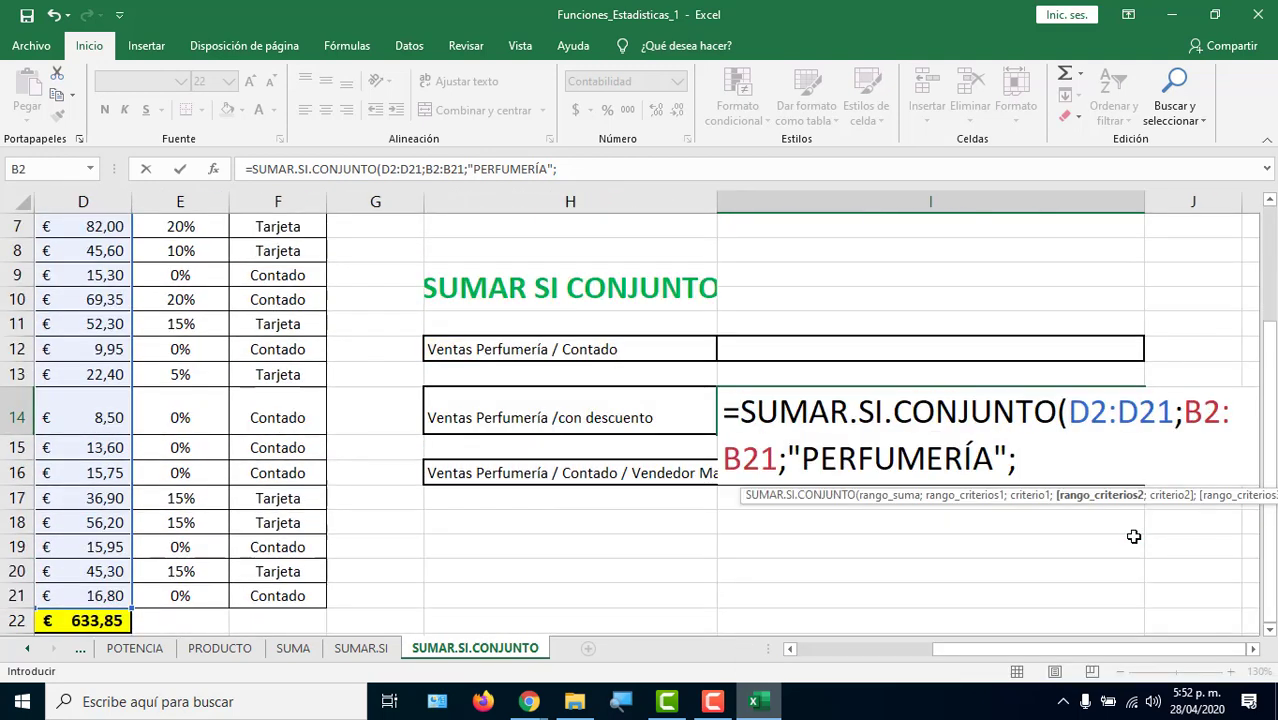
pyautogui.moveTo(1010, 655); pyautogui.dragTo(920, 652)
pyautogui.scroll(2, 693, 446)
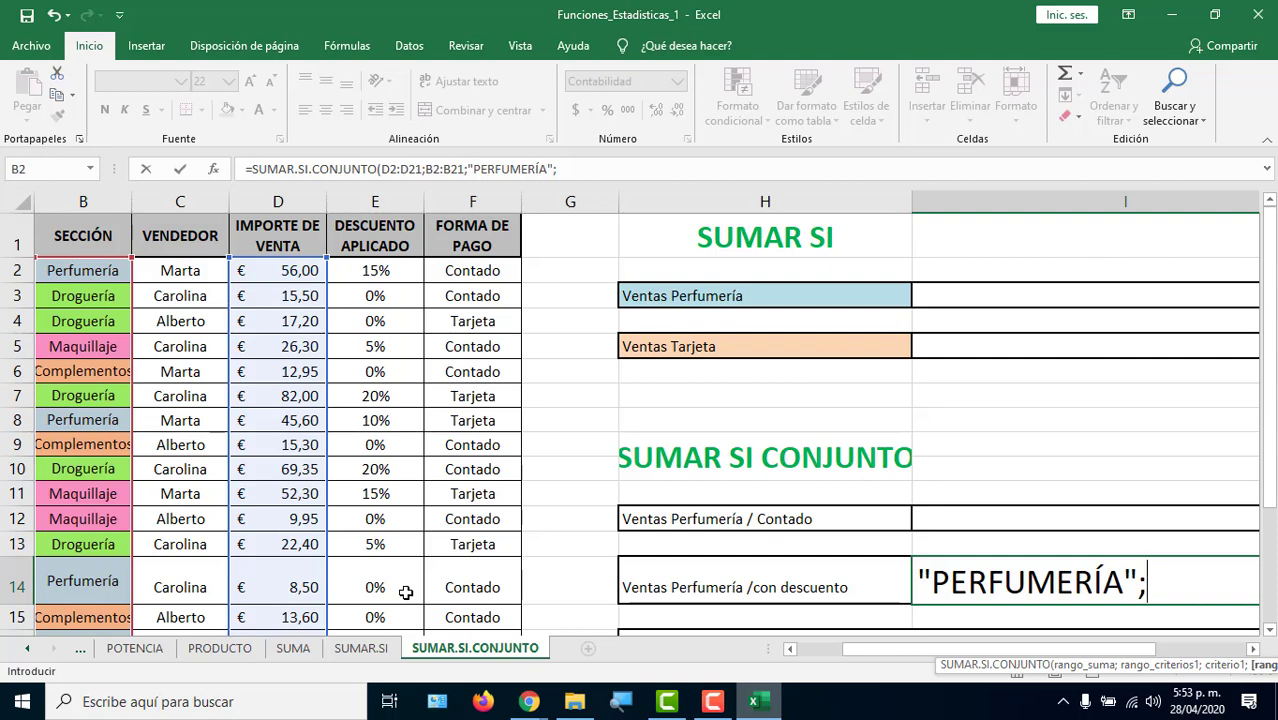
pyautogui.scroll(-1, 1200, 654)
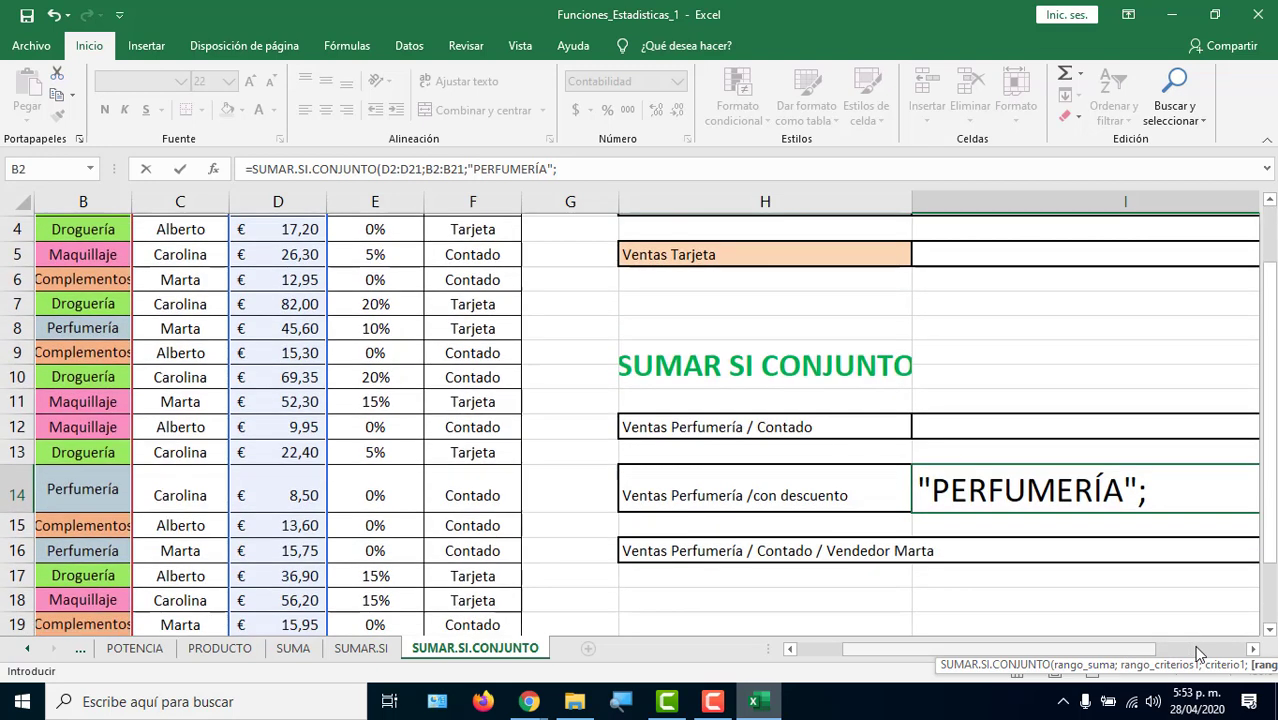
pyautogui.hscroll(1, 1200, 654)
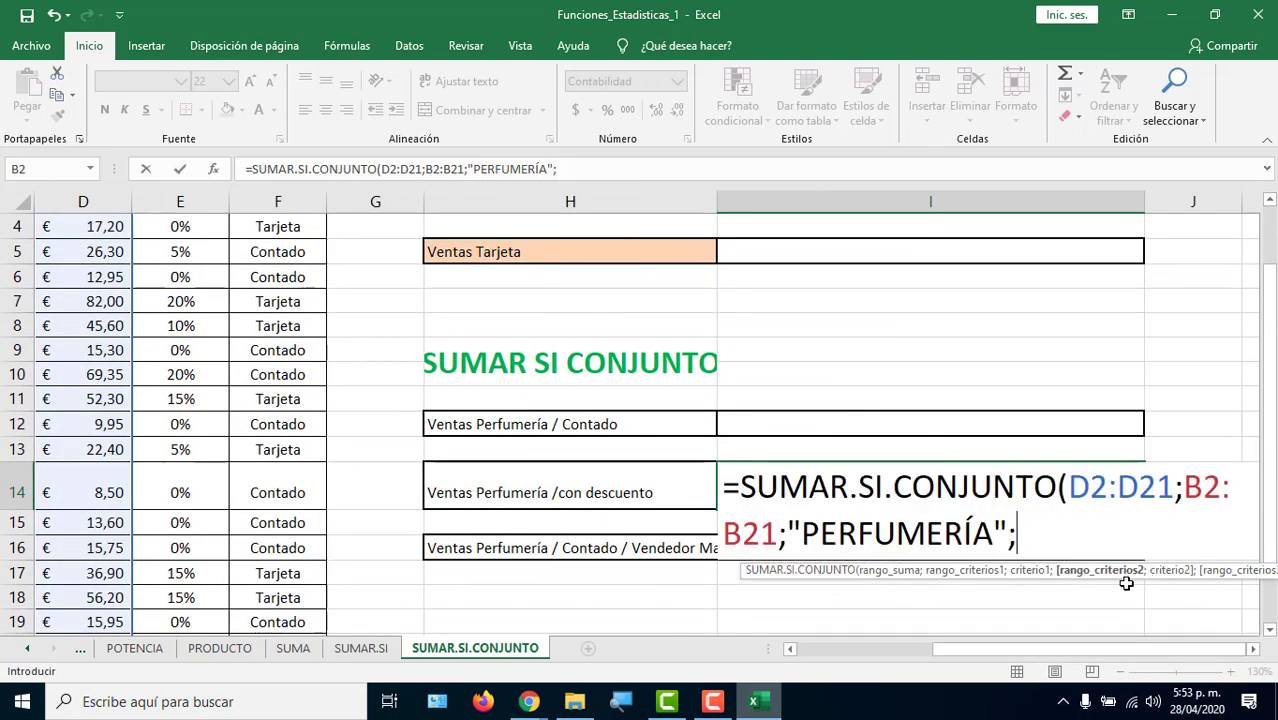
pyautogui.scroll(1, 100, 400)
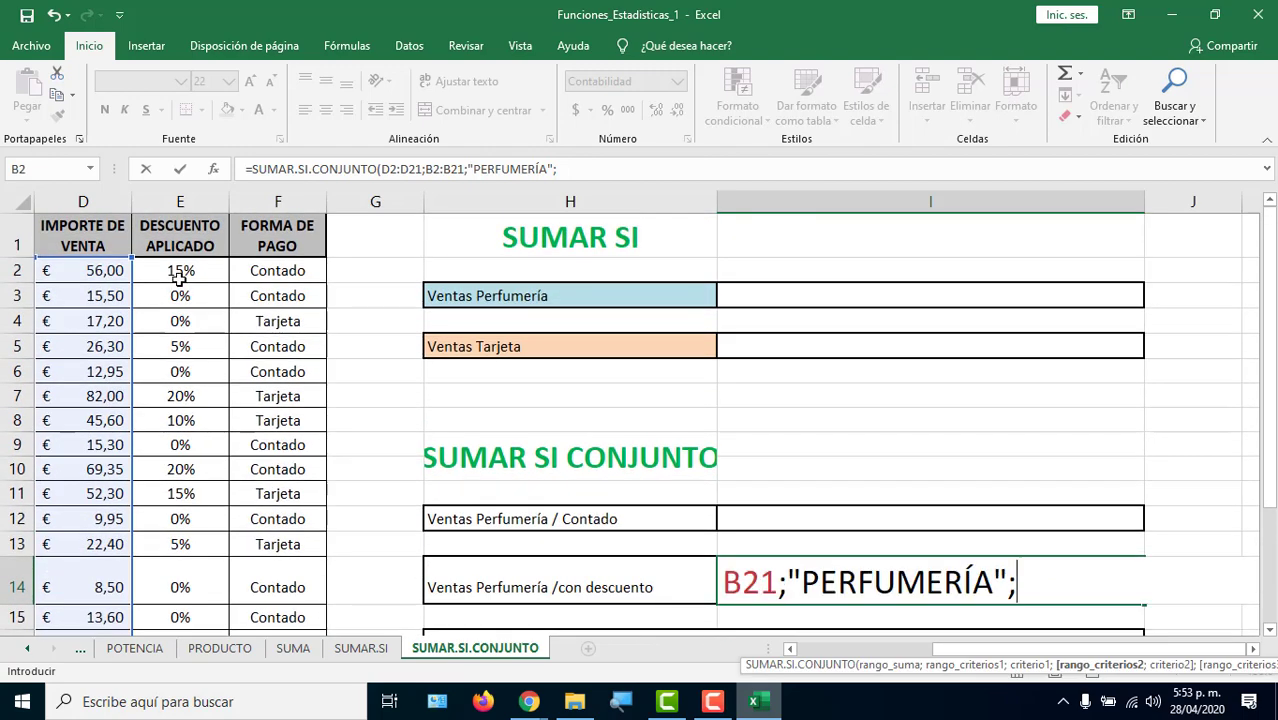
pyautogui.moveTo(180, 280); pyautogui.dragTo(180, 571)
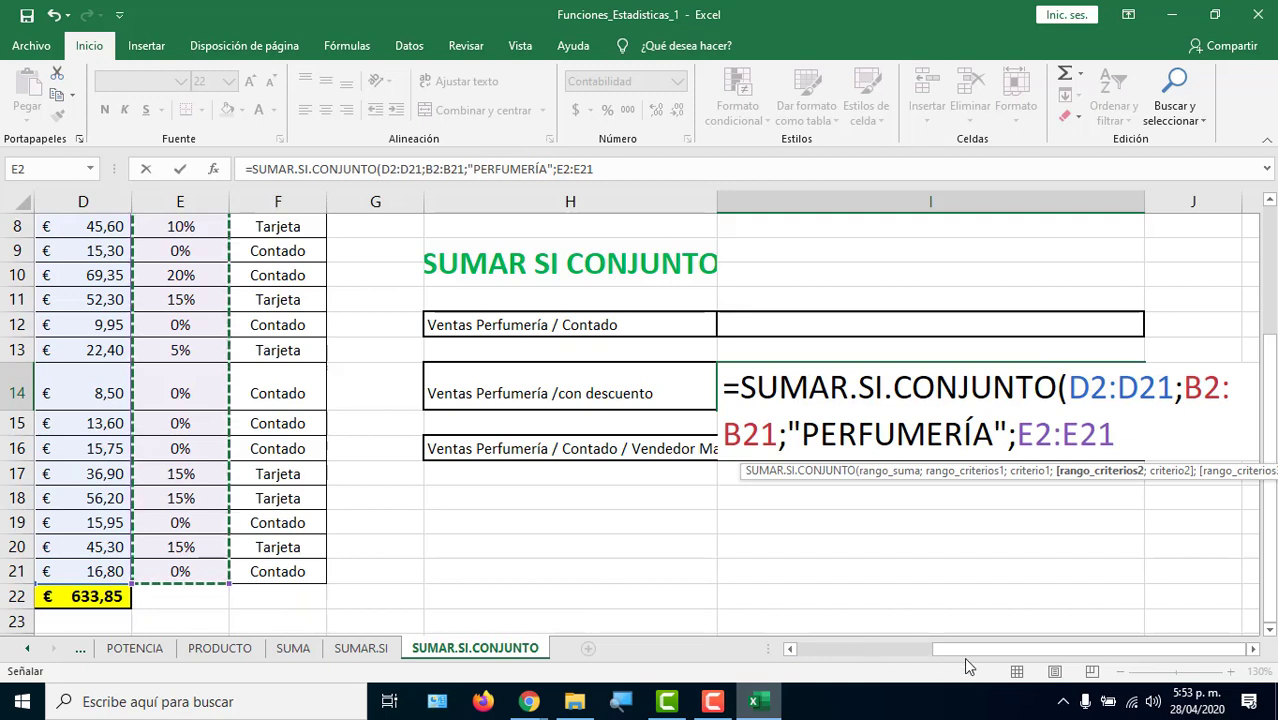
# Add ">1%" as the criterion for the applied discounts and close the SUMAR.SI.CONJUNTO formula's parenthesis in I14.
pyautogui.write('; ')
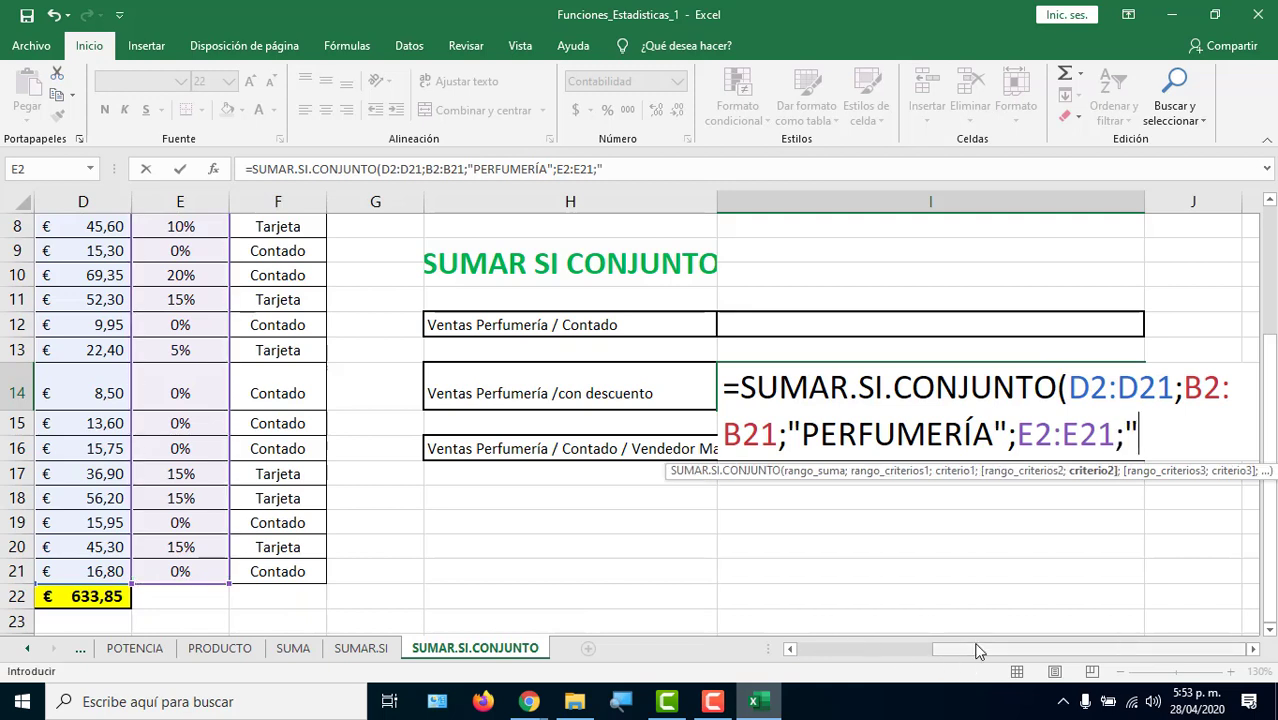
pyautogui.write('>')
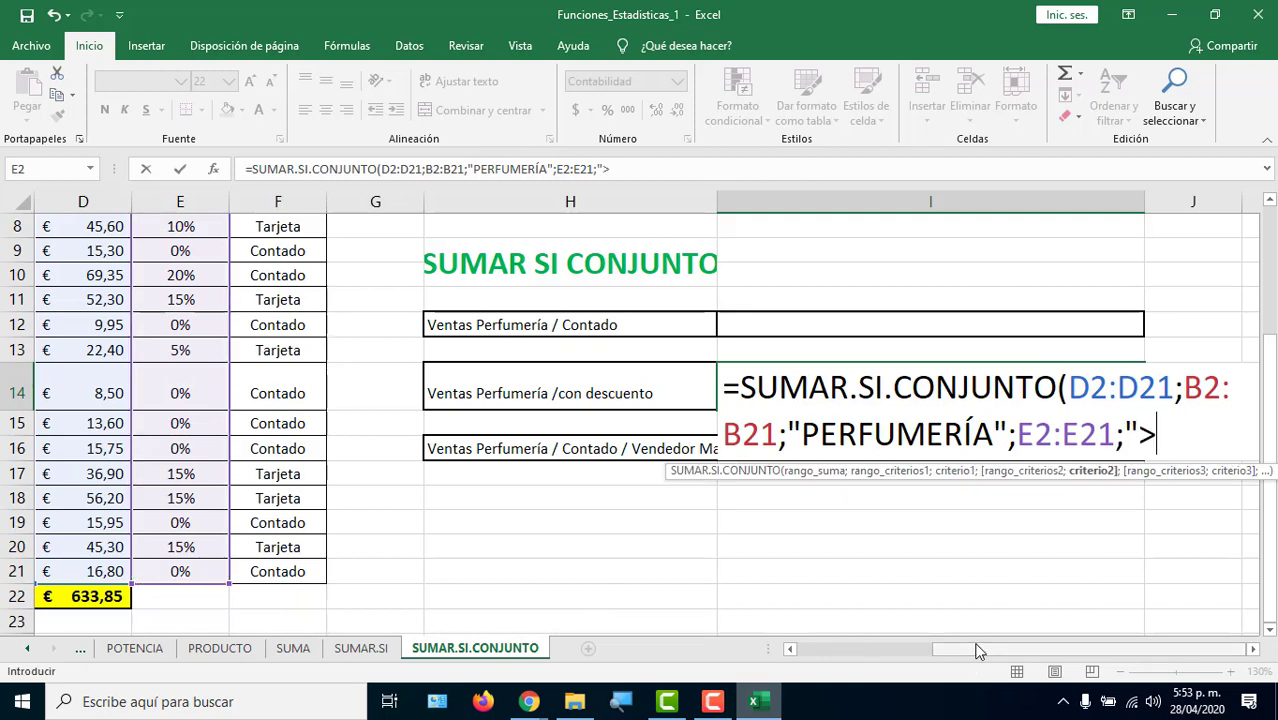
pyautogui.write('1%"')
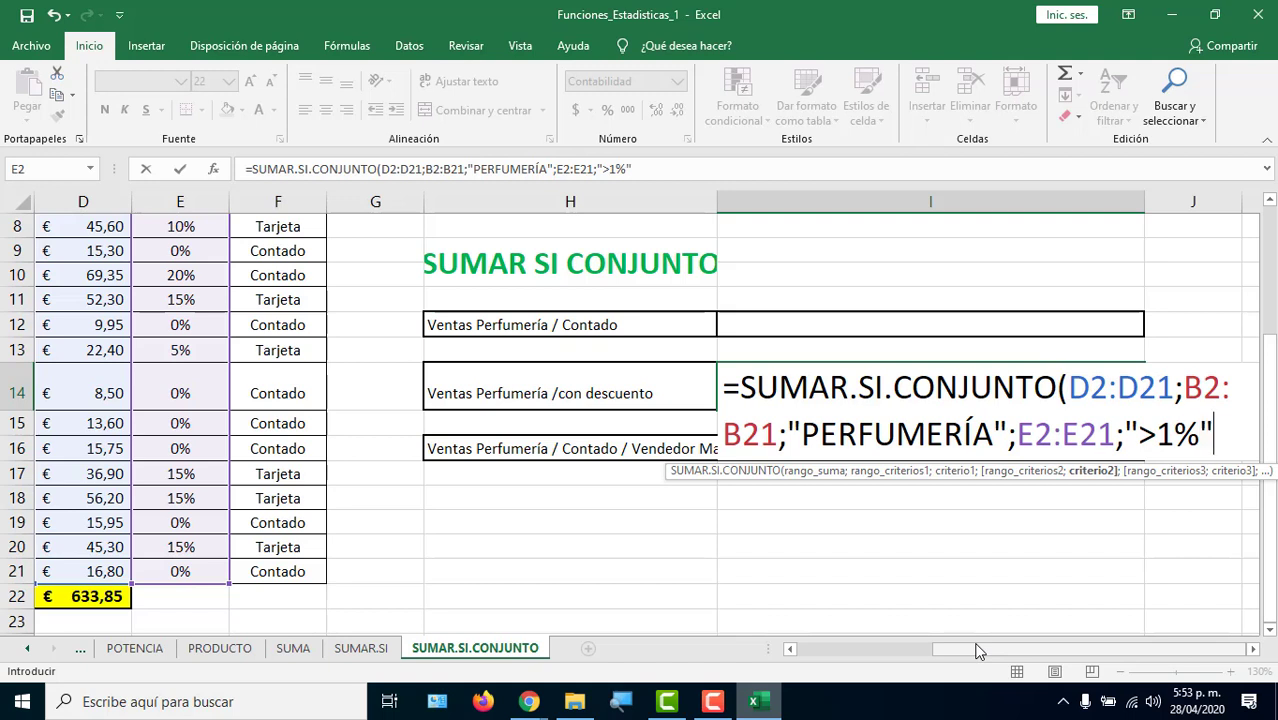
pyautogui.write(')')
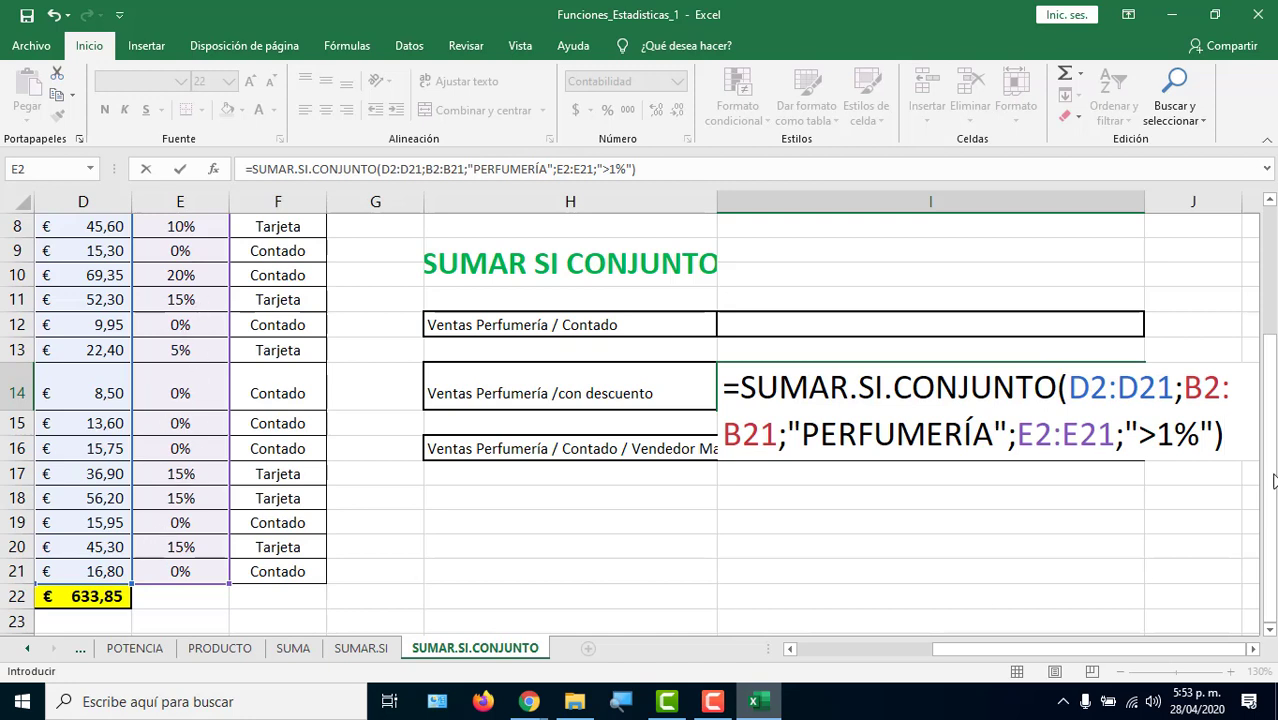
# Change the discount criterion in the I14 formula to ">=1%".
pyautogui.moveTo(1157, 434); pyautogui.dragTo(1199, 434)
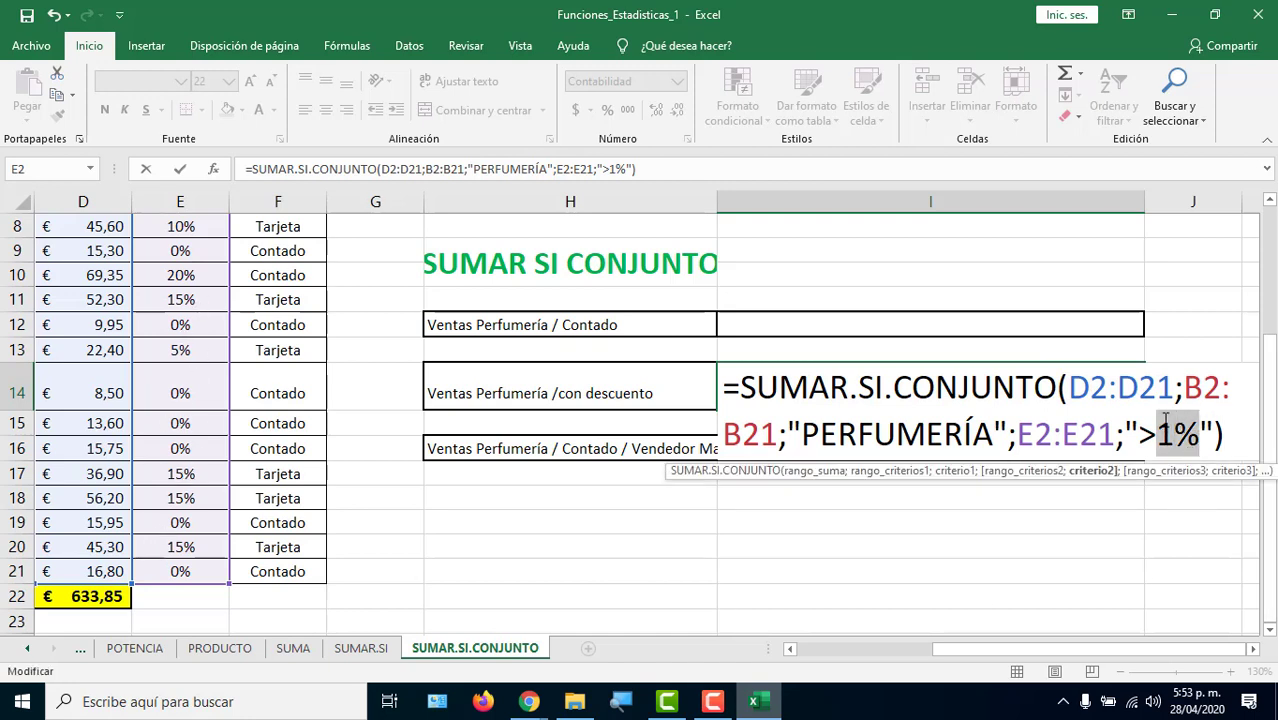
pyautogui.click(1199, 434)
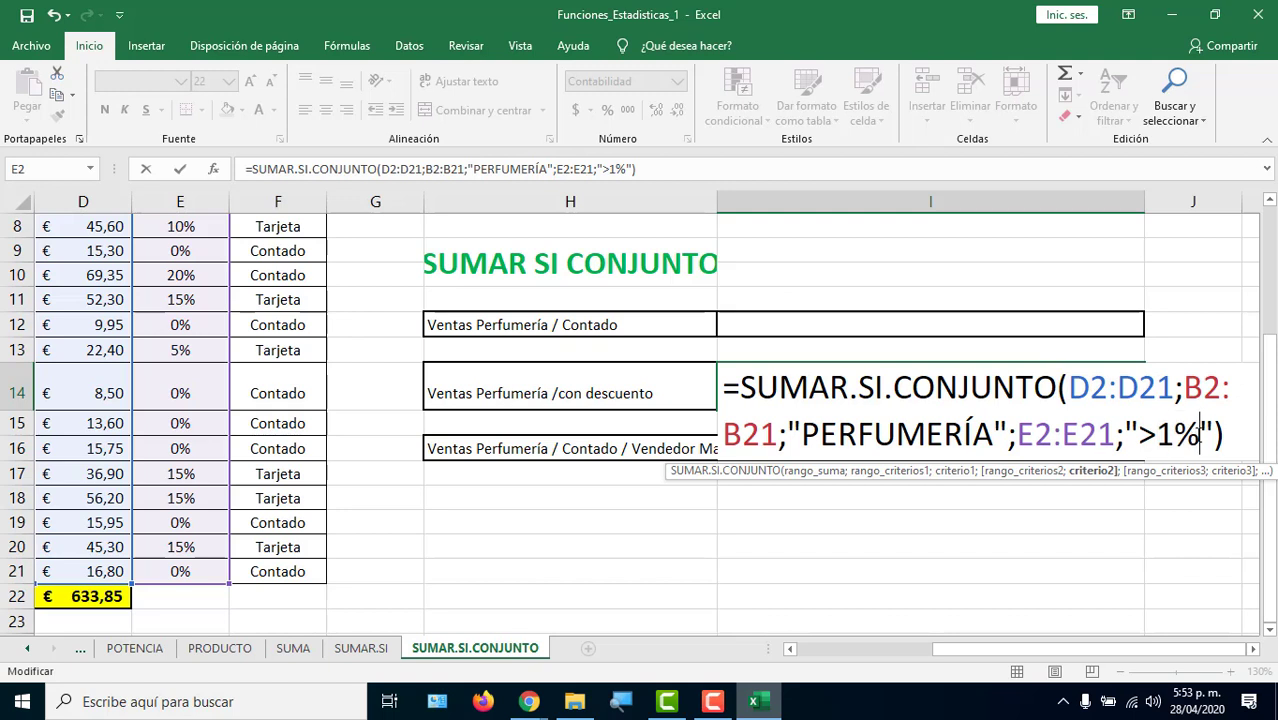
pyautogui.press('BackSpace')
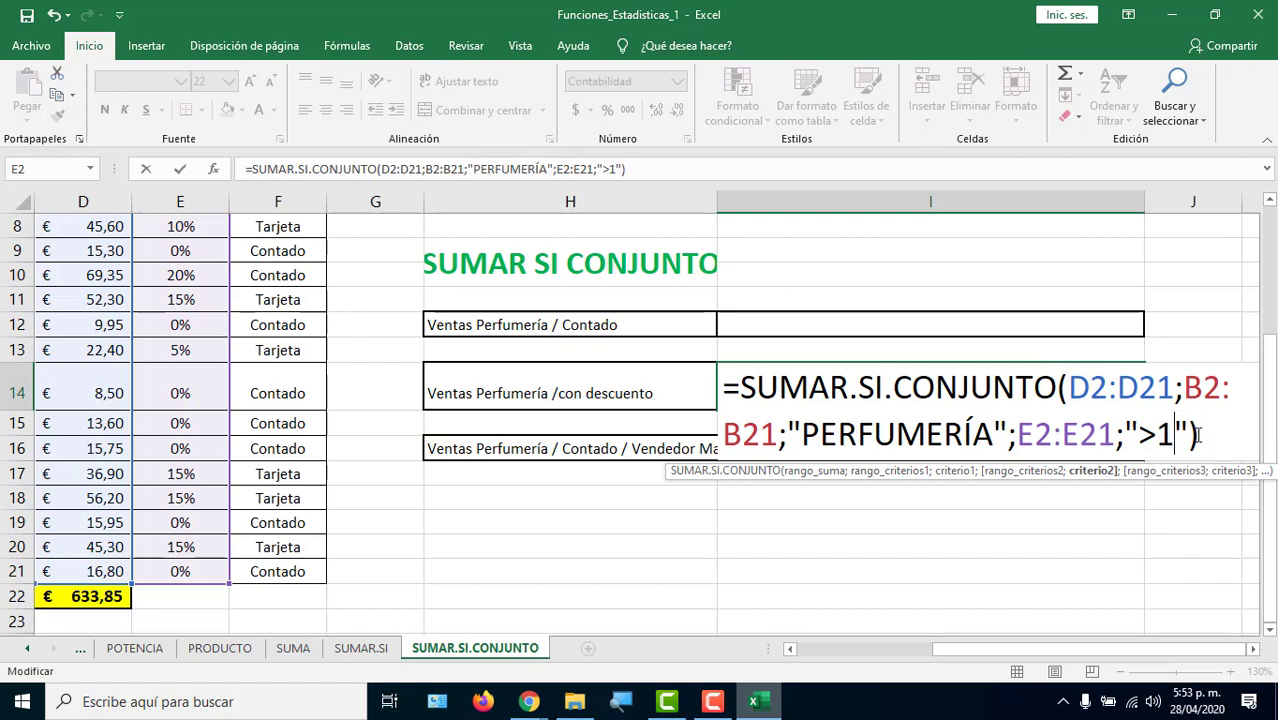
pyautogui.write('%')
pyautogui.click(1157, 433)
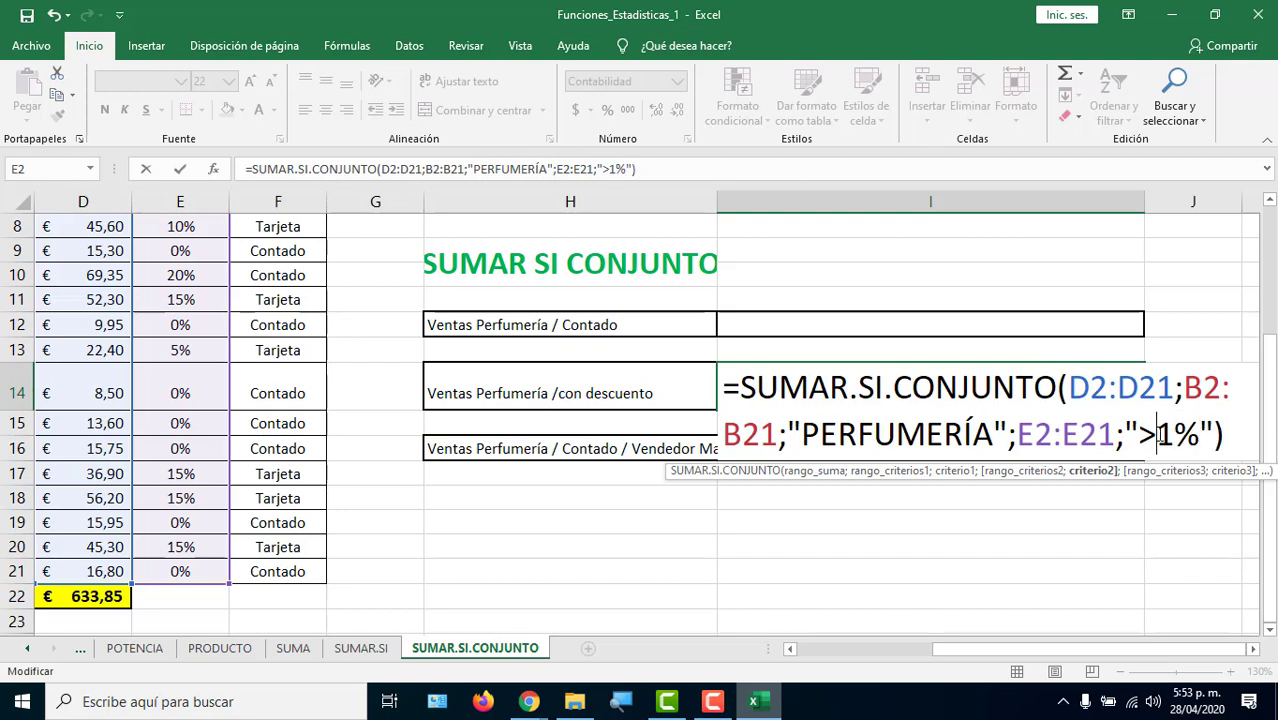
pyautogui.write('=')
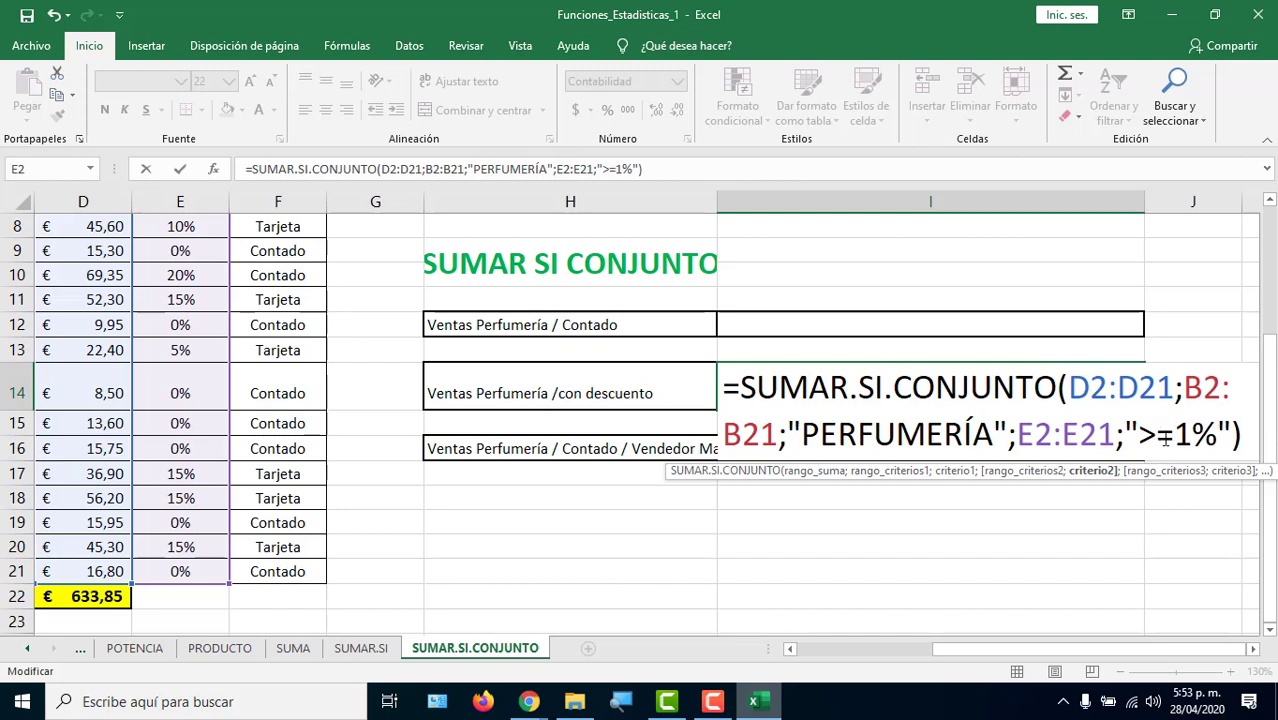
pyautogui.moveTo(1140, 433); pyautogui.dragTo(1216, 433)
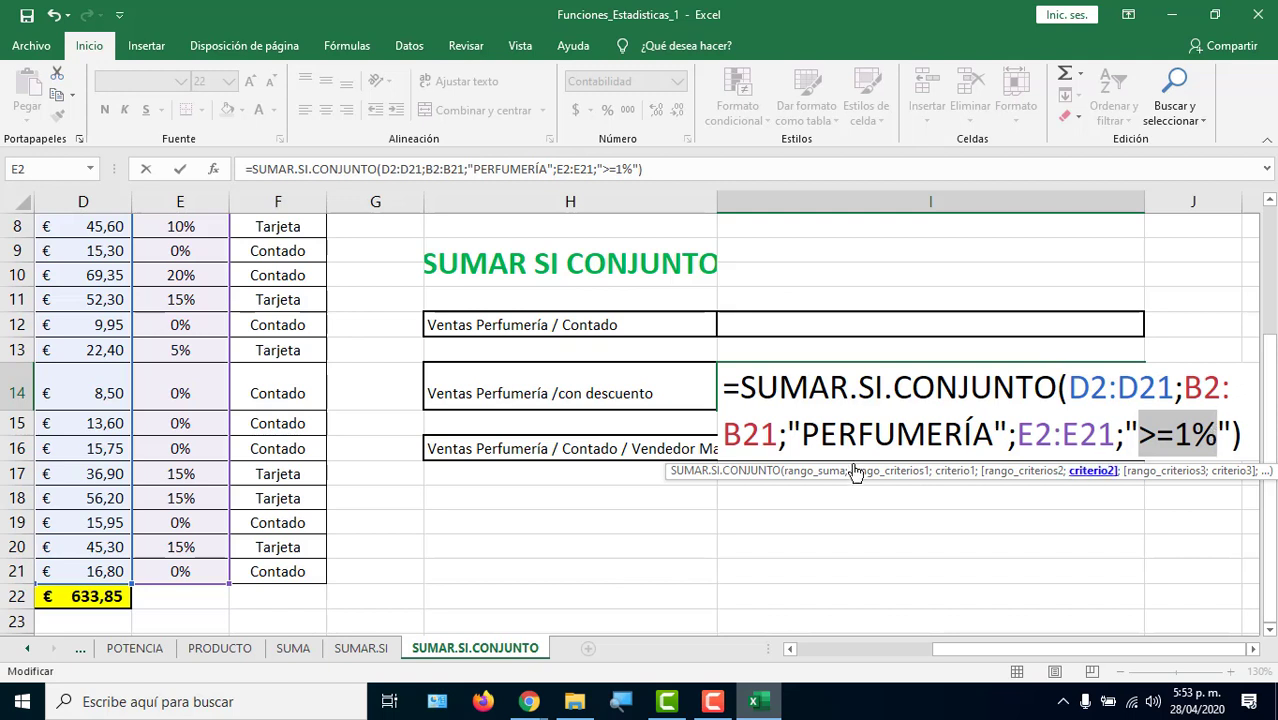
# Replace the discount criterion in the I14 formula with ">0%".
pyautogui.click(1172, 437)
pyautogui.press('BackSpace')
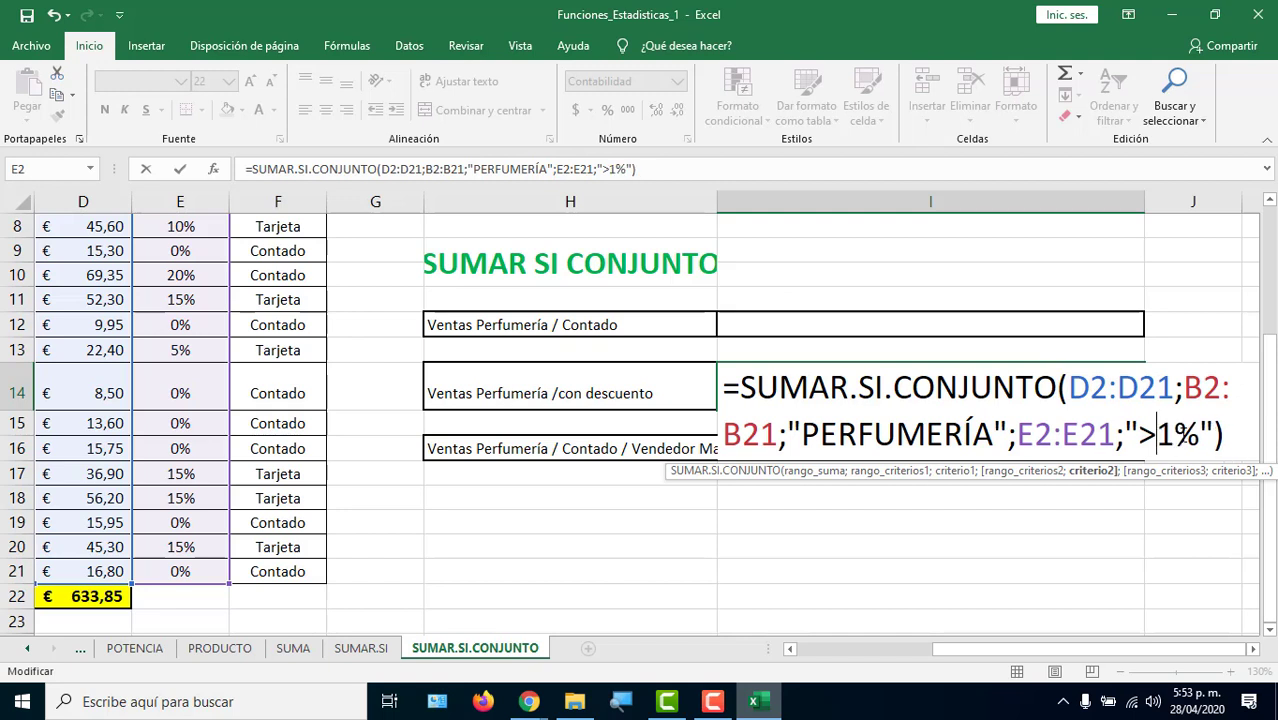
pyautogui.press('Delete')
pyautogui.write('0')
pyautogui.scroll(2, 118, 320)
pyautogui.scroll(1, 118, 320)
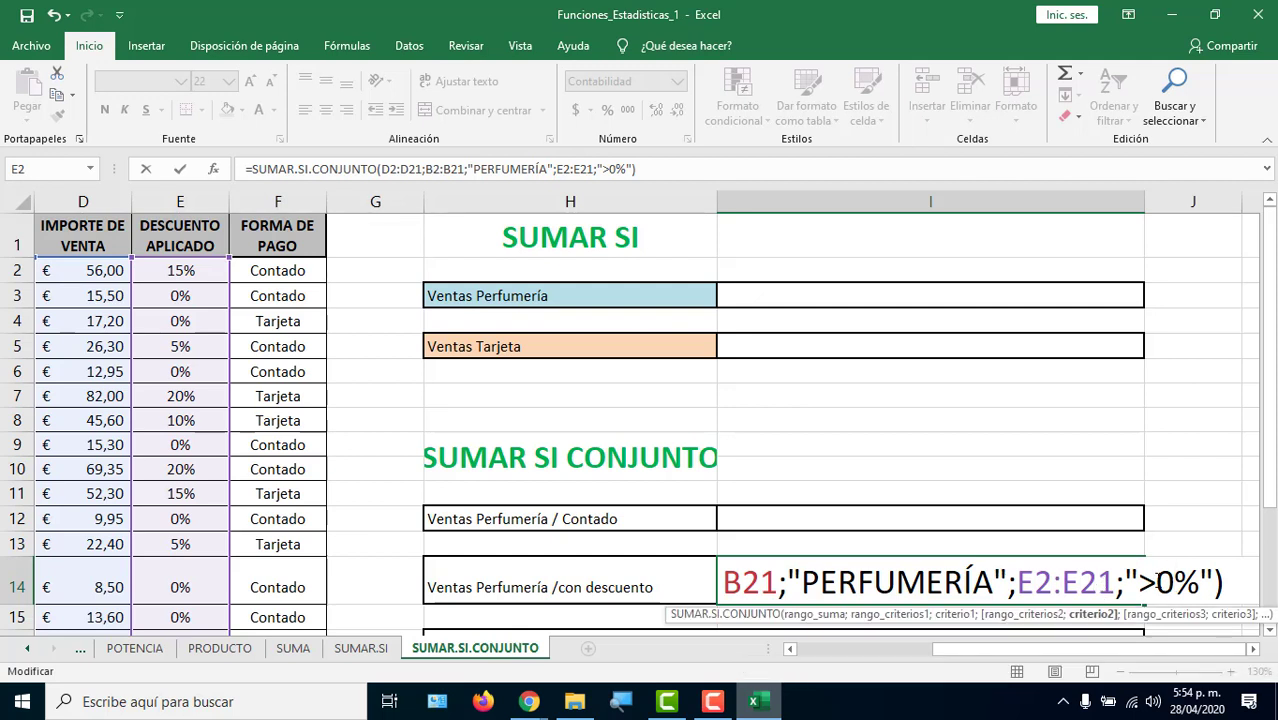
# Try ">=0%" and ">=1%" as the discount criterion, restore ">0%" and enter the formula in I14.
pyautogui.write('=')
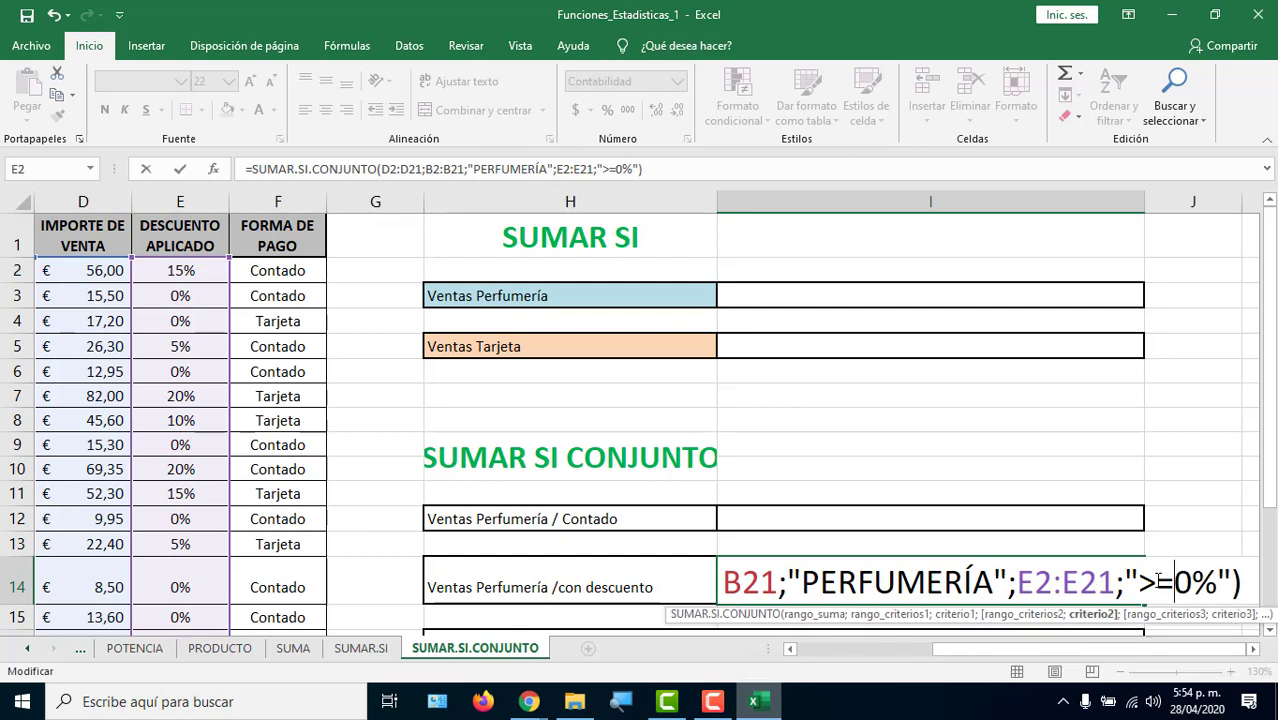
pyautogui.press('Delete')
pyautogui.write('1')
pyautogui.press('BackSpace')
pyautogui.press('BackSpace')
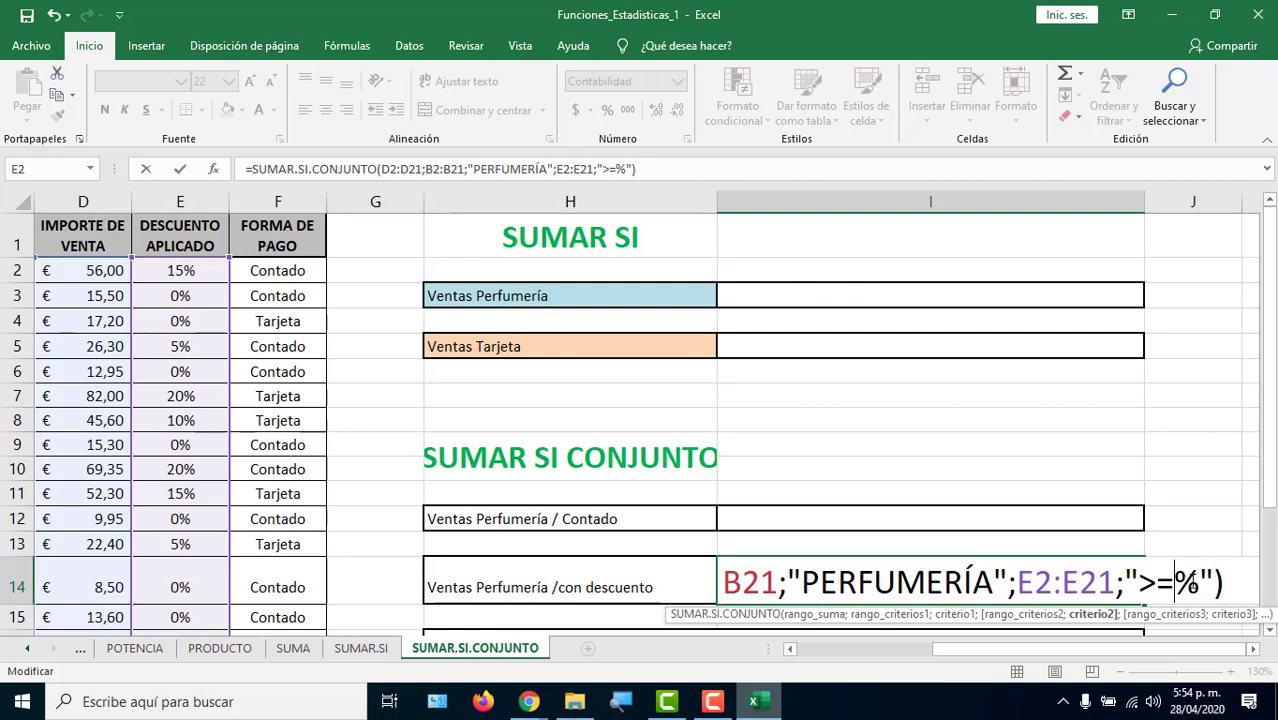
pyautogui.write('0')
pyautogui.press('Return')
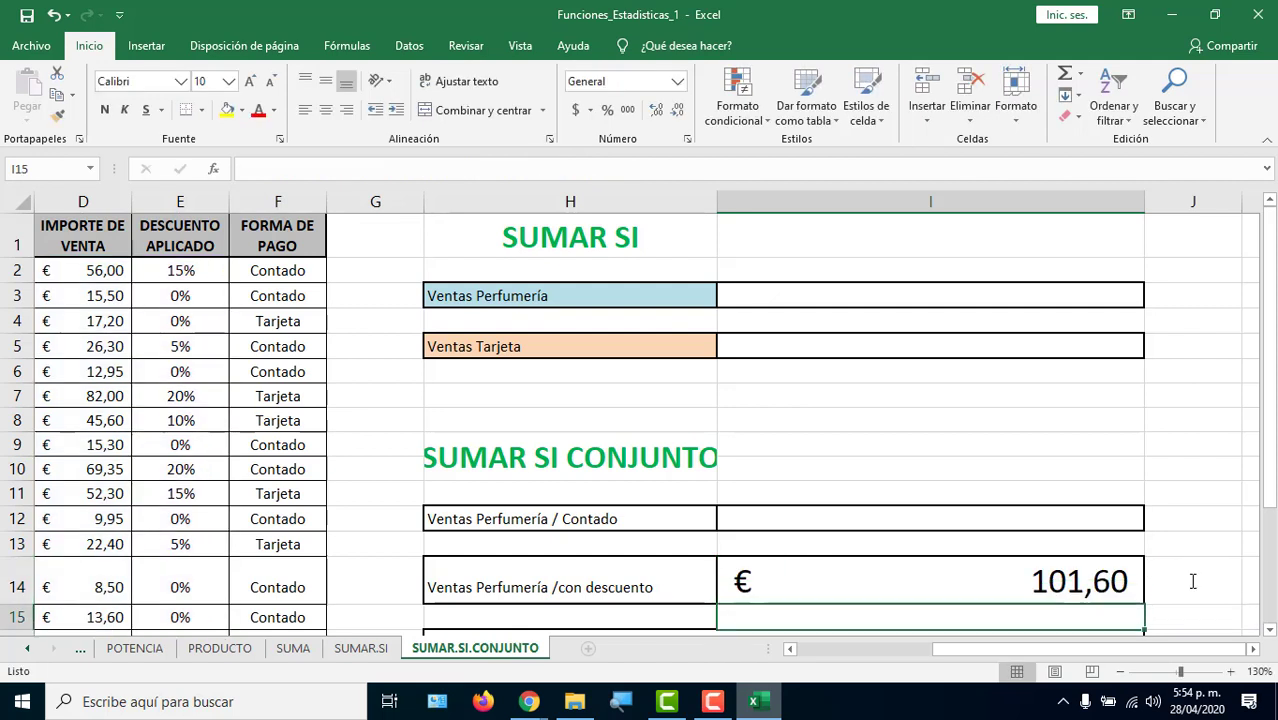
# Check the I14 total against the sum of the discounted Perfumería sale amounts in D2 and D8.
pyautogui.click(1058, 583)
pyautogui.moveTo(965, 647); pyautogui.dragTo(792, 659)
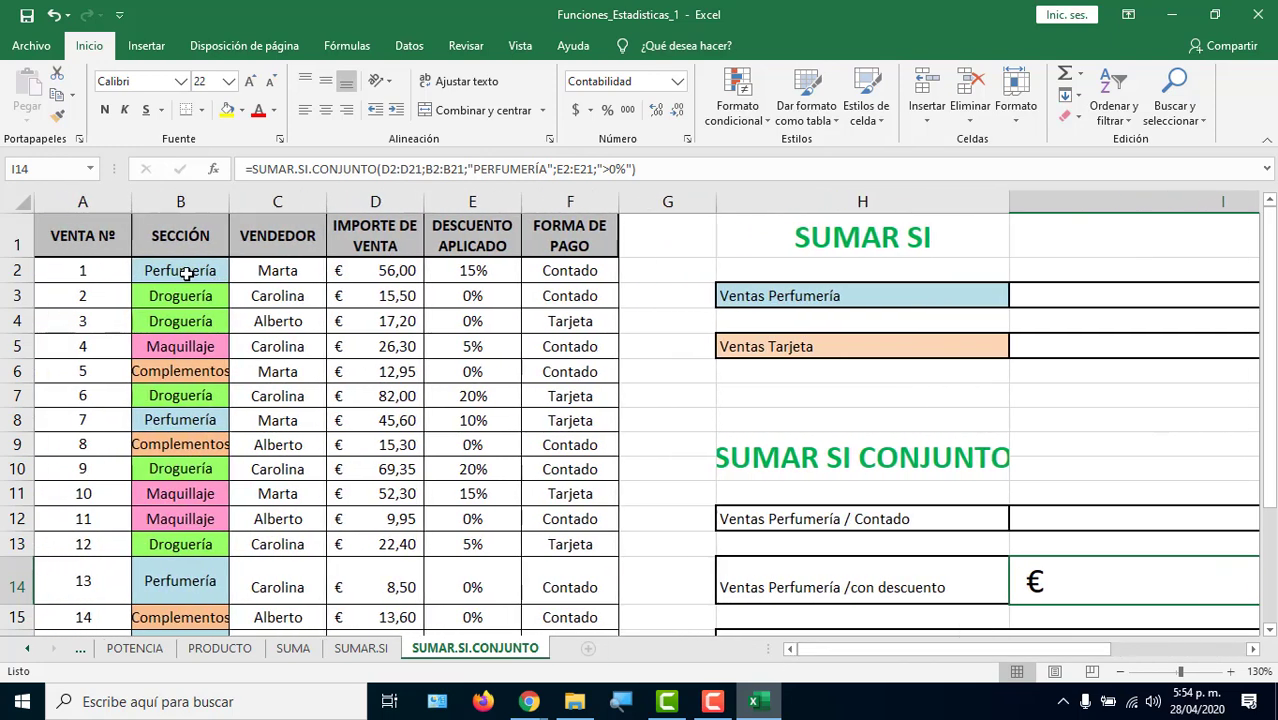
pyautogui.click(392, 271)
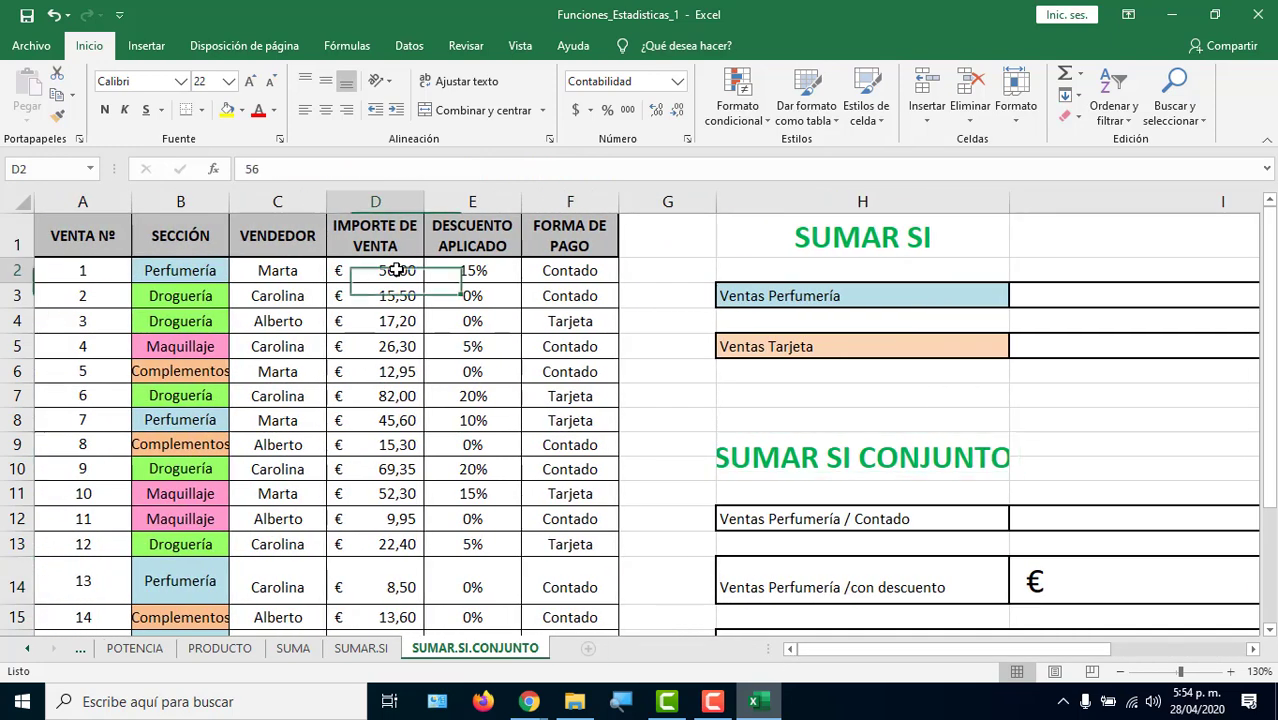
pyautogui.keyDown('ctrl'); pyautogui.click(398, 421); pyautogui.keyUp('ctrl')
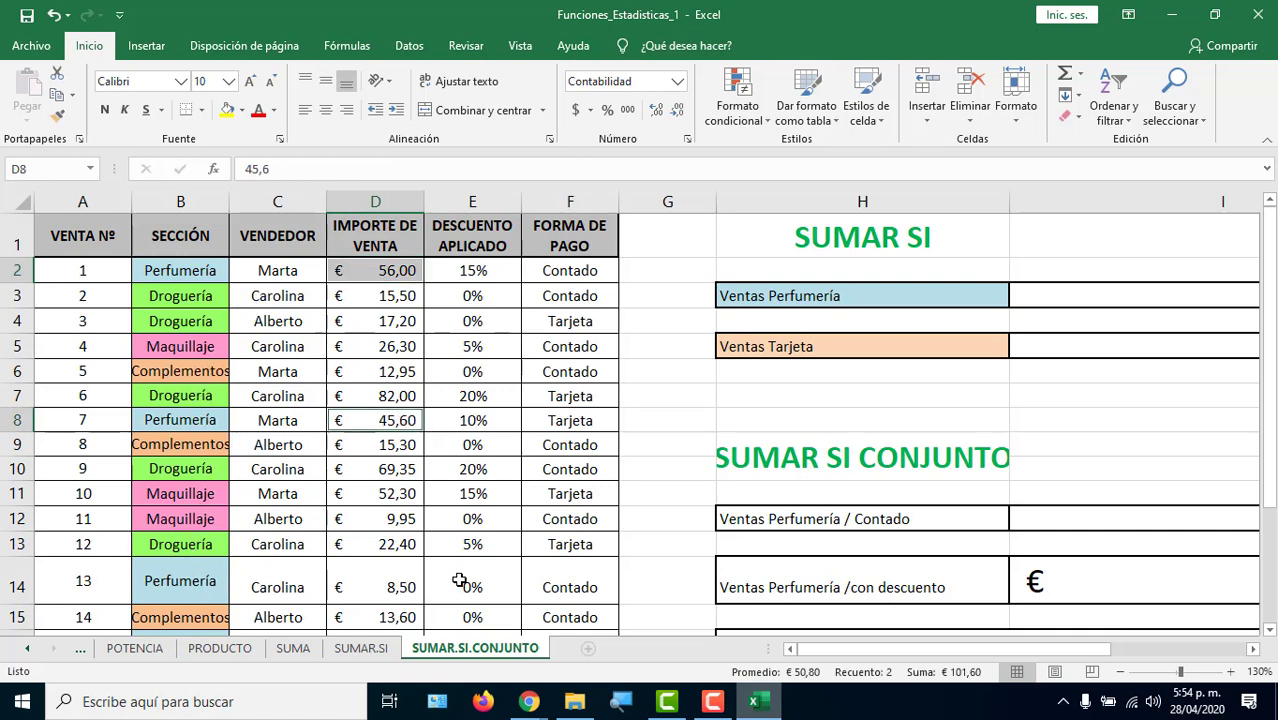
pyautogui.scroll(-1, 469, 578)
pyautogui.scroll(-1, 469, 578)
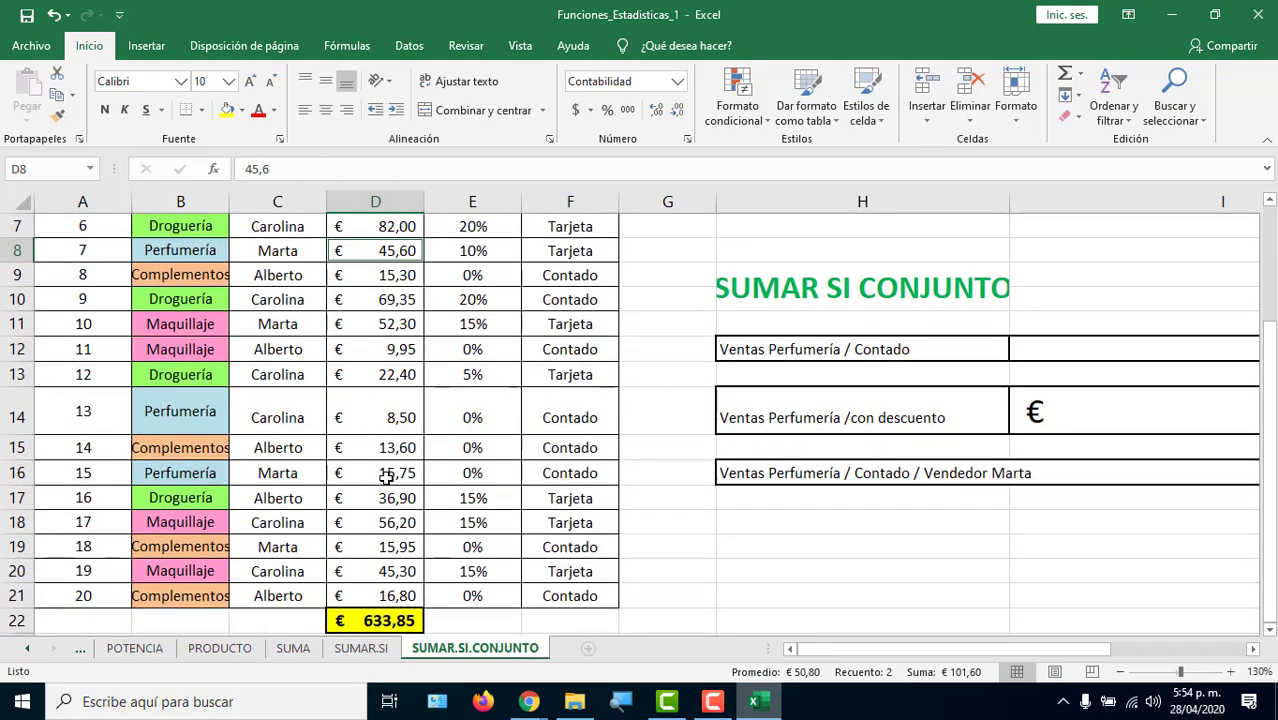
pyautogui.scroll(2, 394, 265)
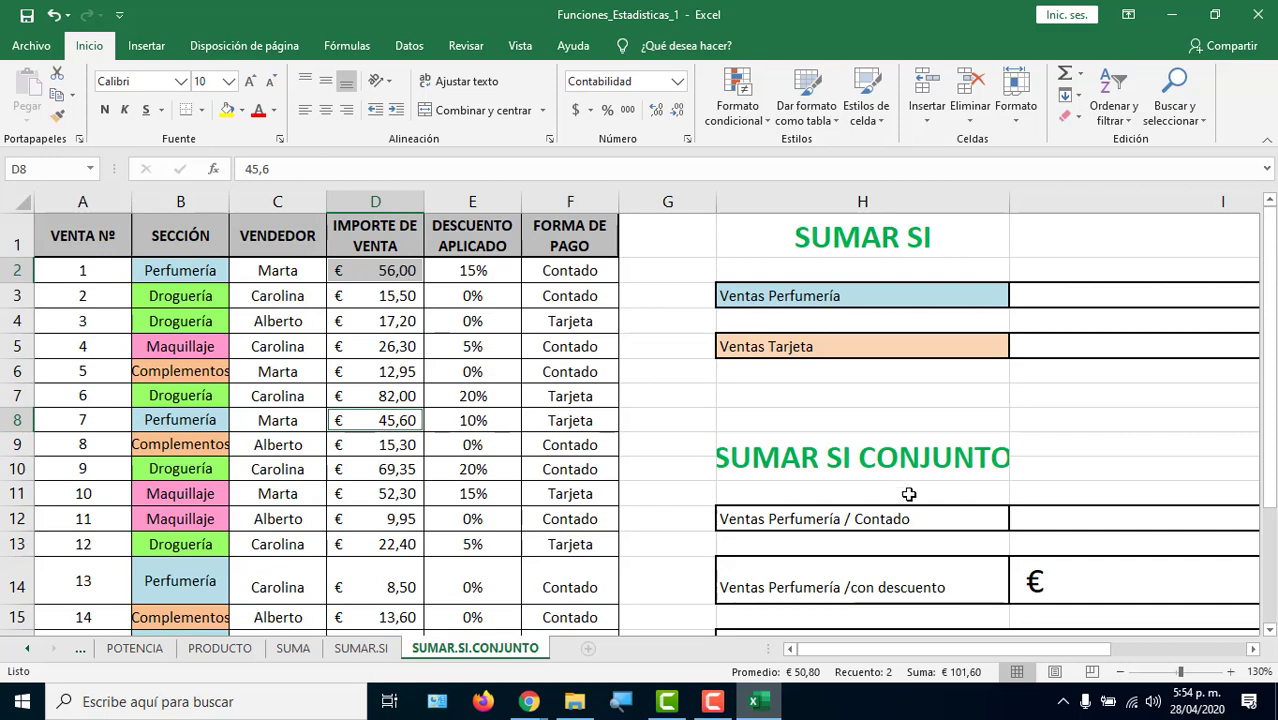
pyautogui.scroll(-4, 904, 494)
pyautogui.moveTo(1017, 649); pyautogui.dragTo(1150, 660)
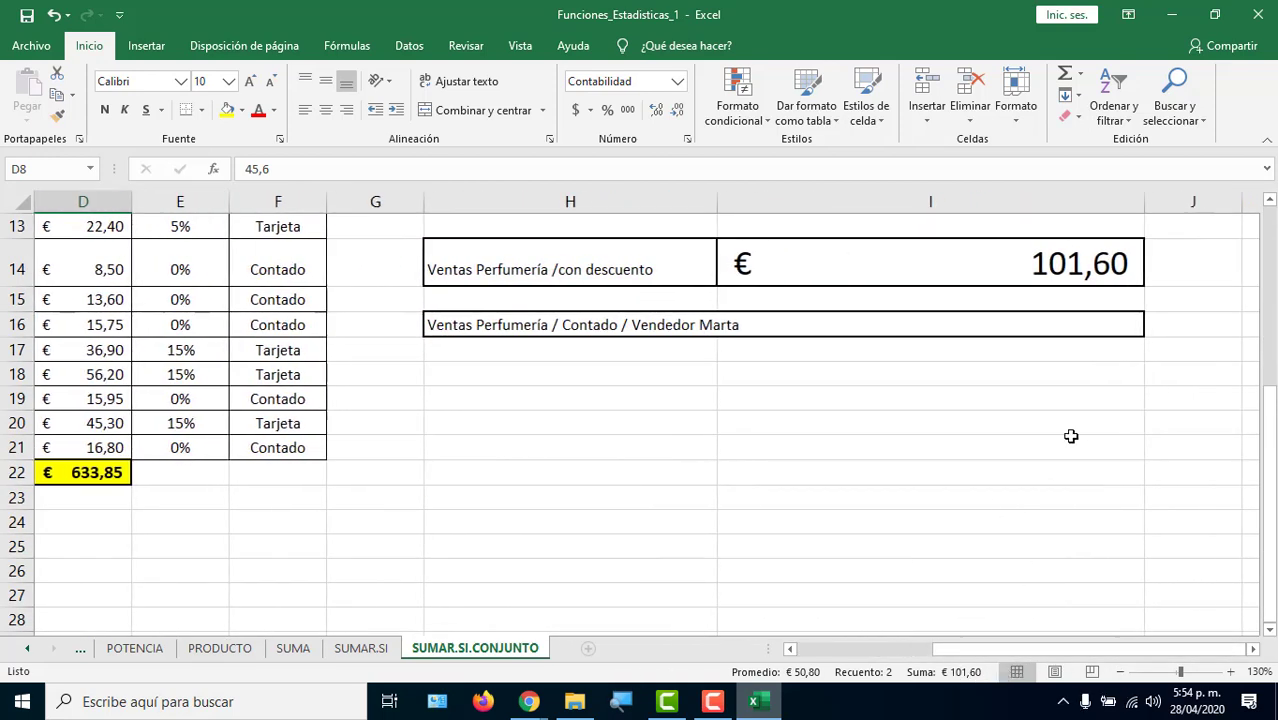
# Include the Perfumería sale without discount in D14 in the selection and compare its sum with the I14 result.
pyautogui.scroll(1, 1080, 420)
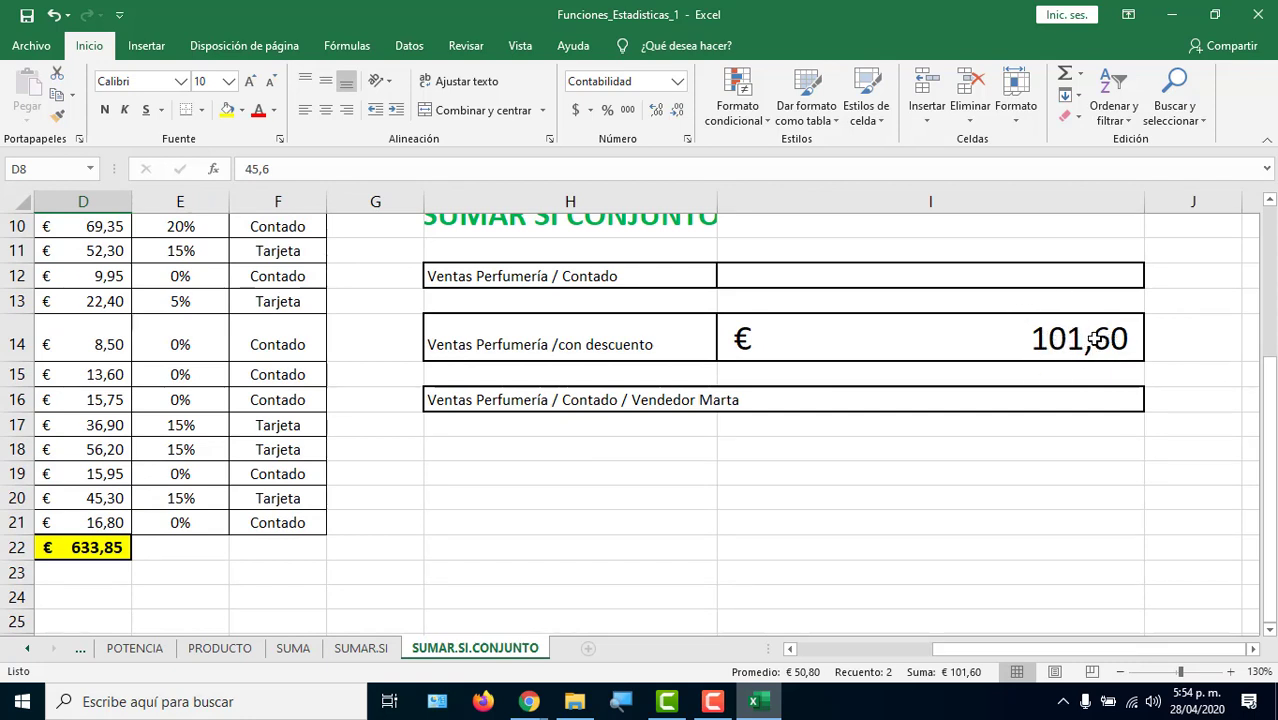
pyautogui.moveTo(1004, 648); pyautogui.dragTo(866, 650)
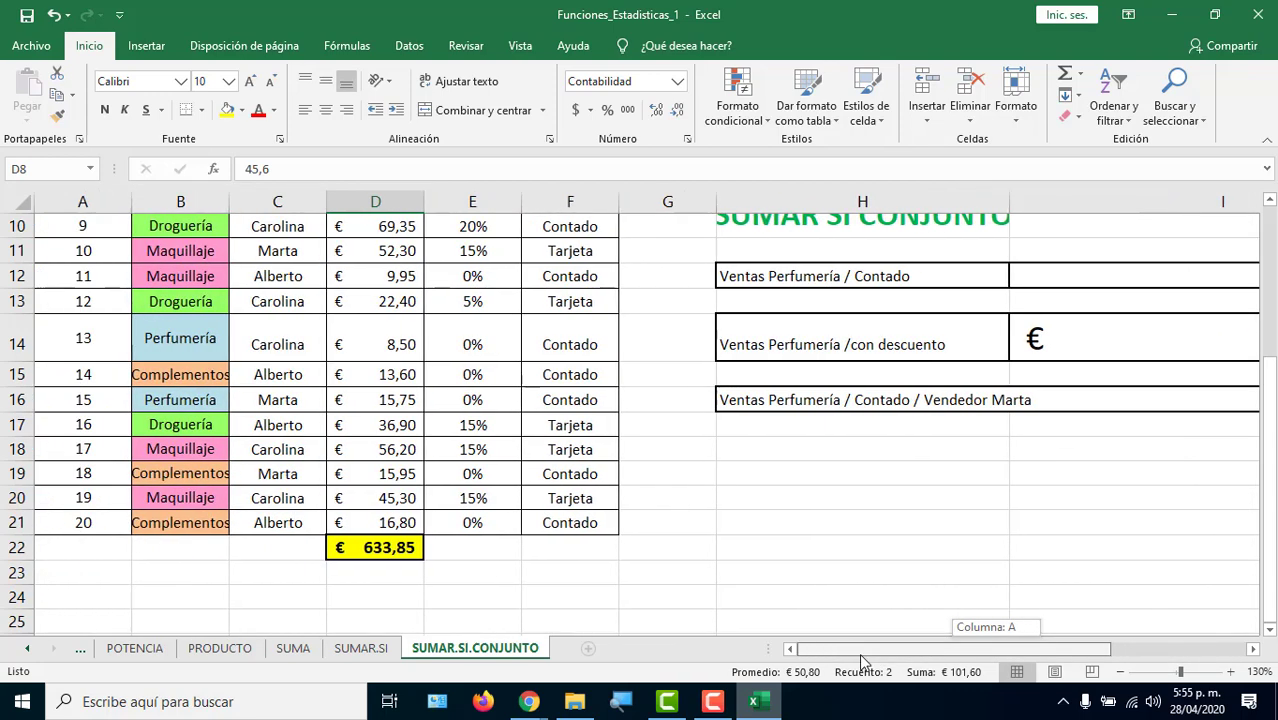
pyautogui.scroll(2, 434, 432)
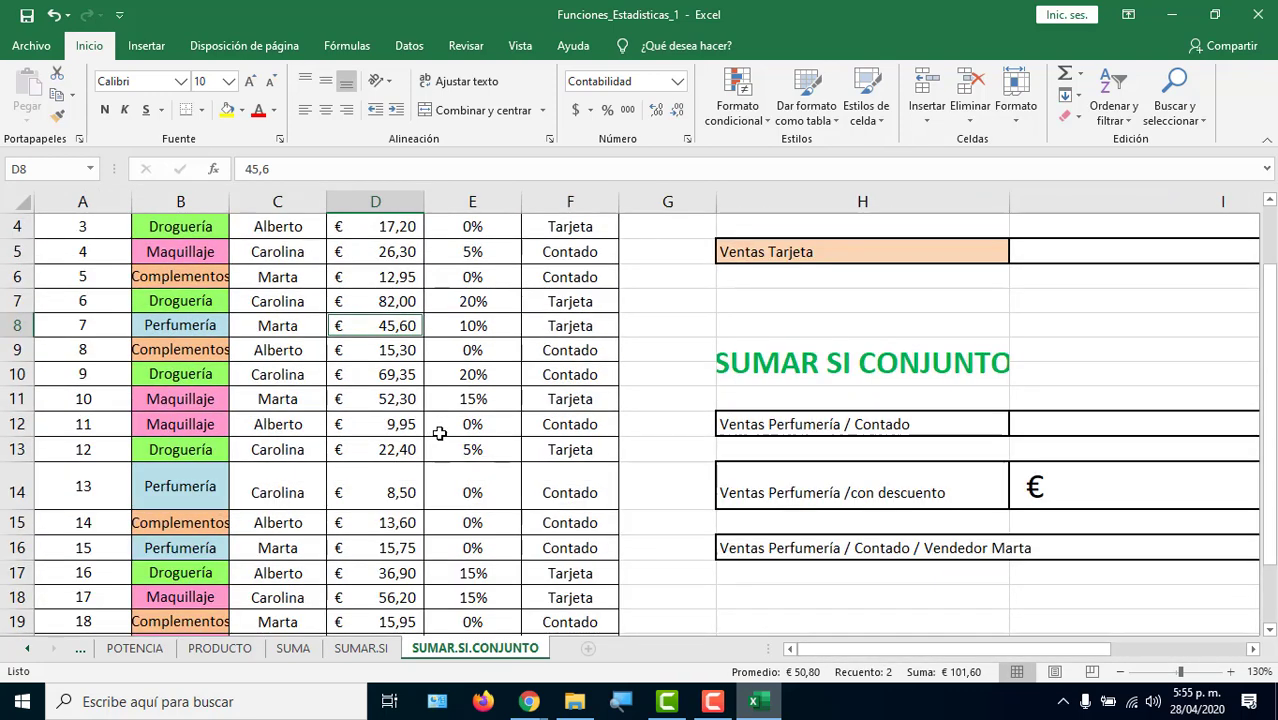
pyautogui.keyDown('ctrl'); pyautogui.click(396, 493); pyautogui.keyUp('ctrl')
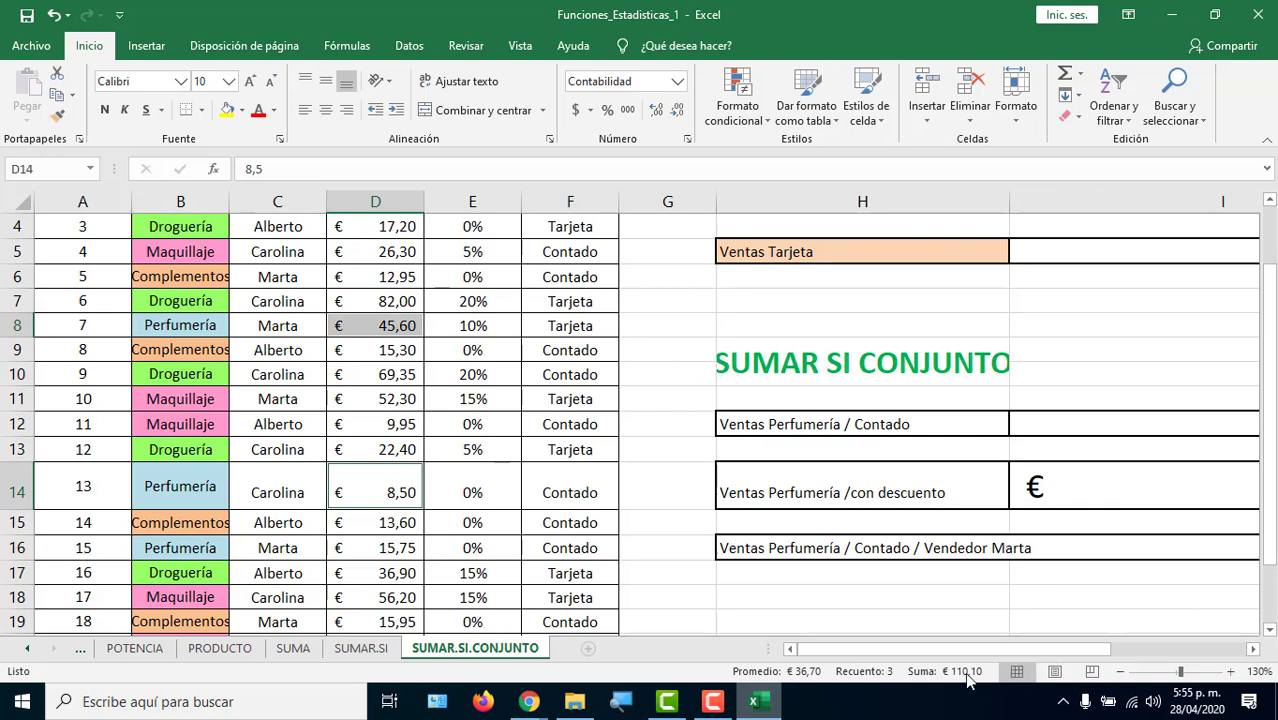
# Set the discount in E14 to 0,2% and increase its display to one decimal place.
pyautogui.click(490, 488)
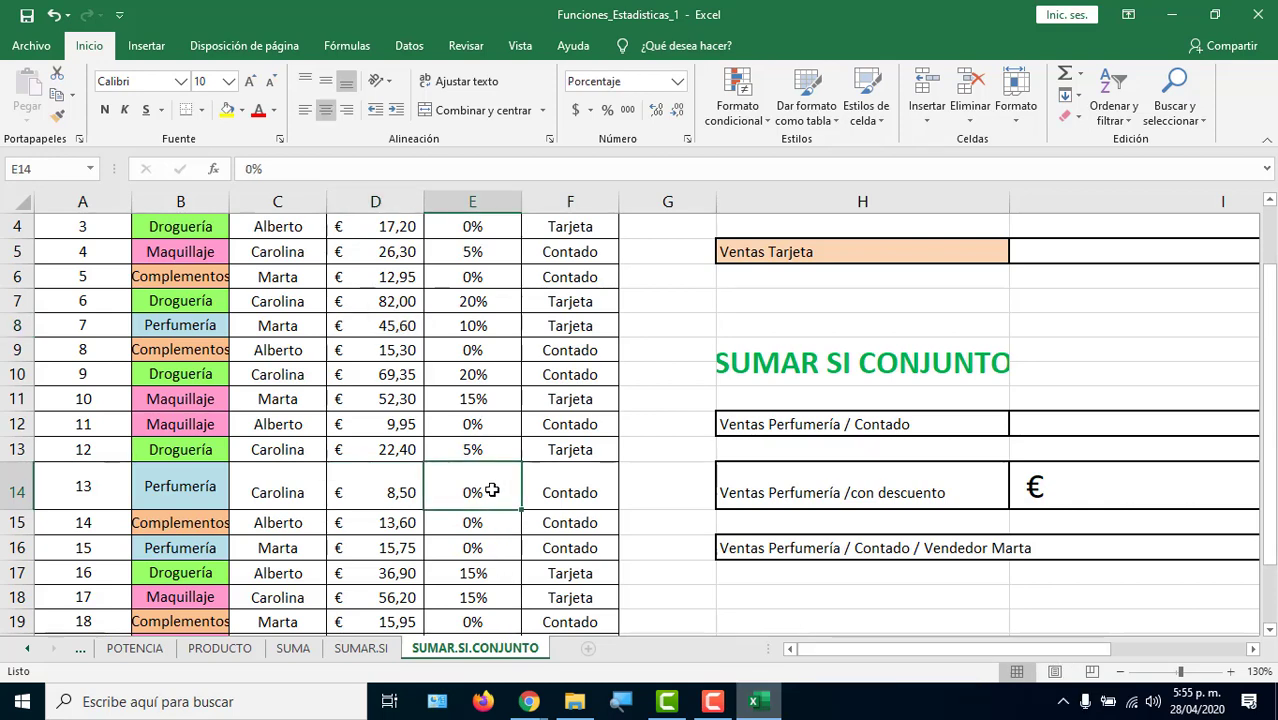
pyautogui.doubleClick(492, 490)
pyautogui.write(',2')
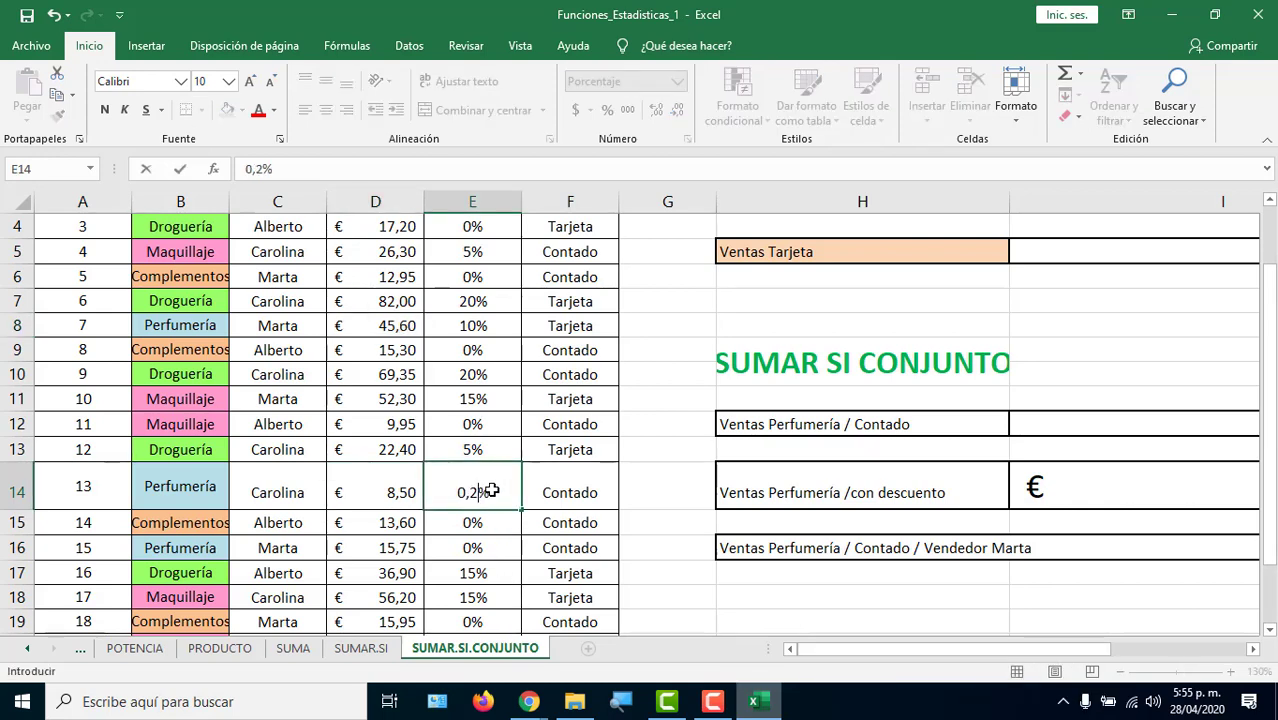
pyautogui.press('Return')
pyautogui.click(492, 490)
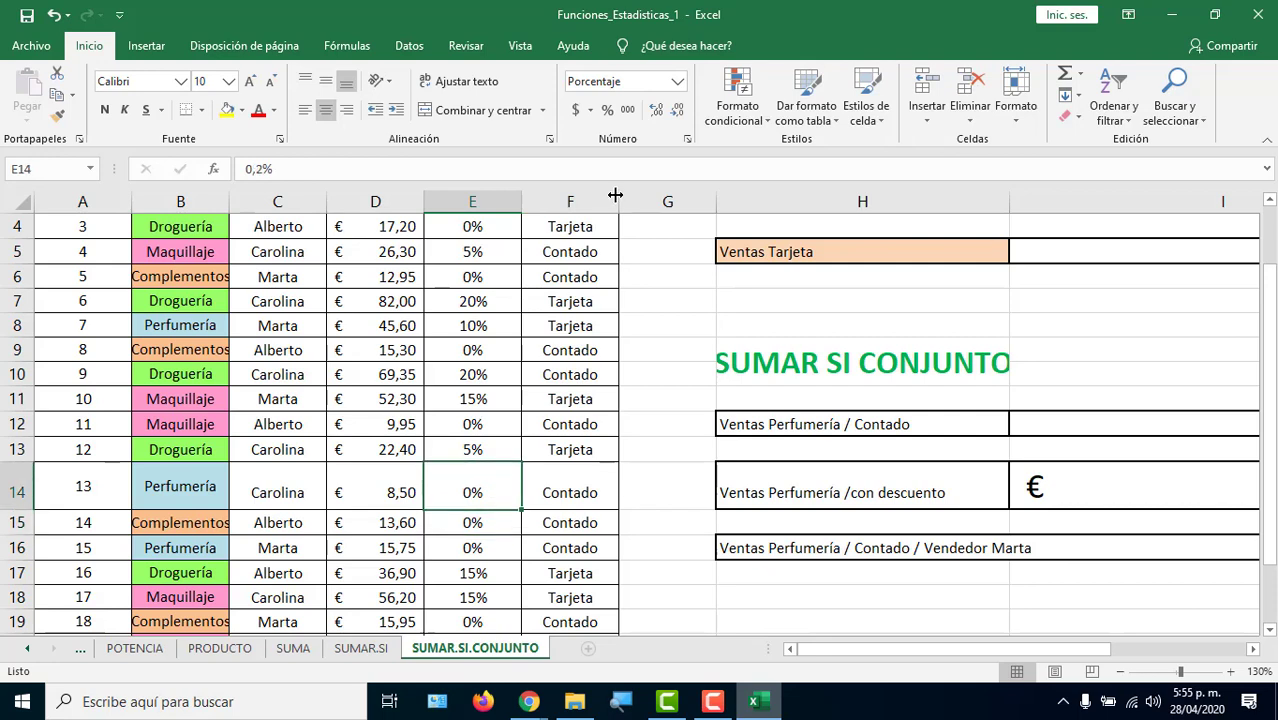
pyautogui.click(656, 110)
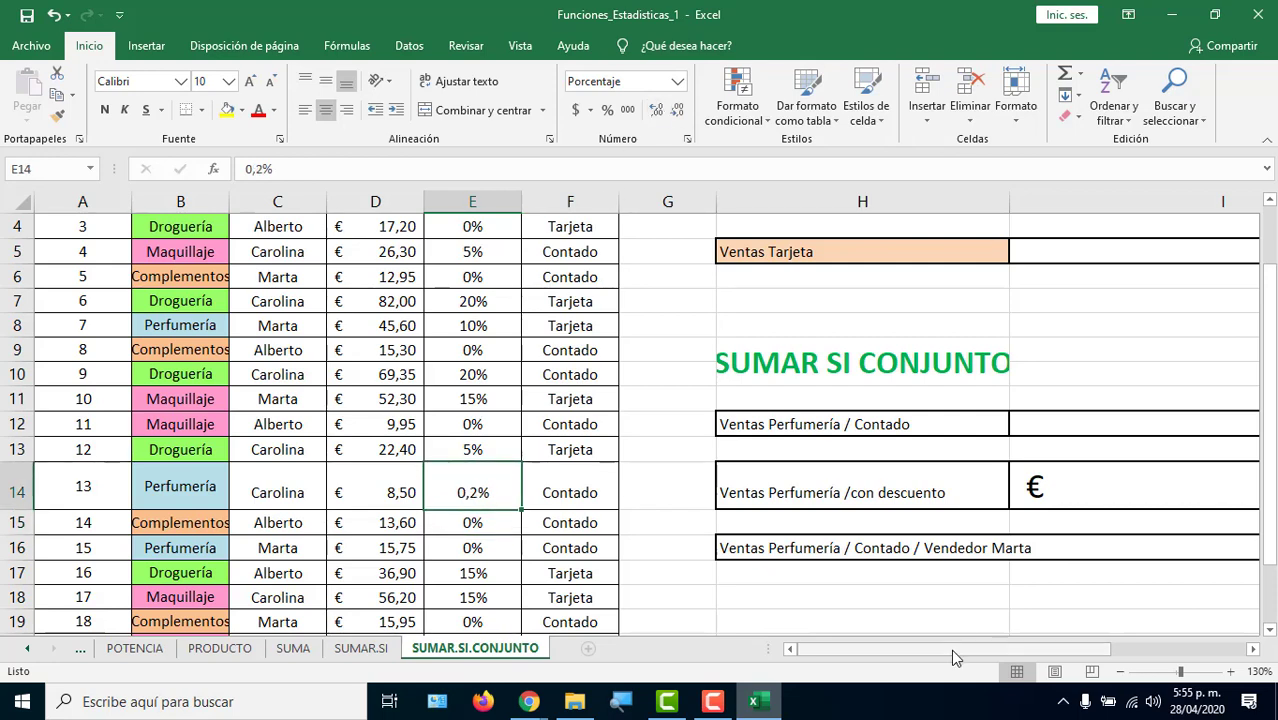
# Review the recalculated discounted Perfumería total and the SUMAR.SI.CONJUNTO formula in I14.
pyautogui.moveTo(951, 649); pyautogui.dragTo(1084, 651)
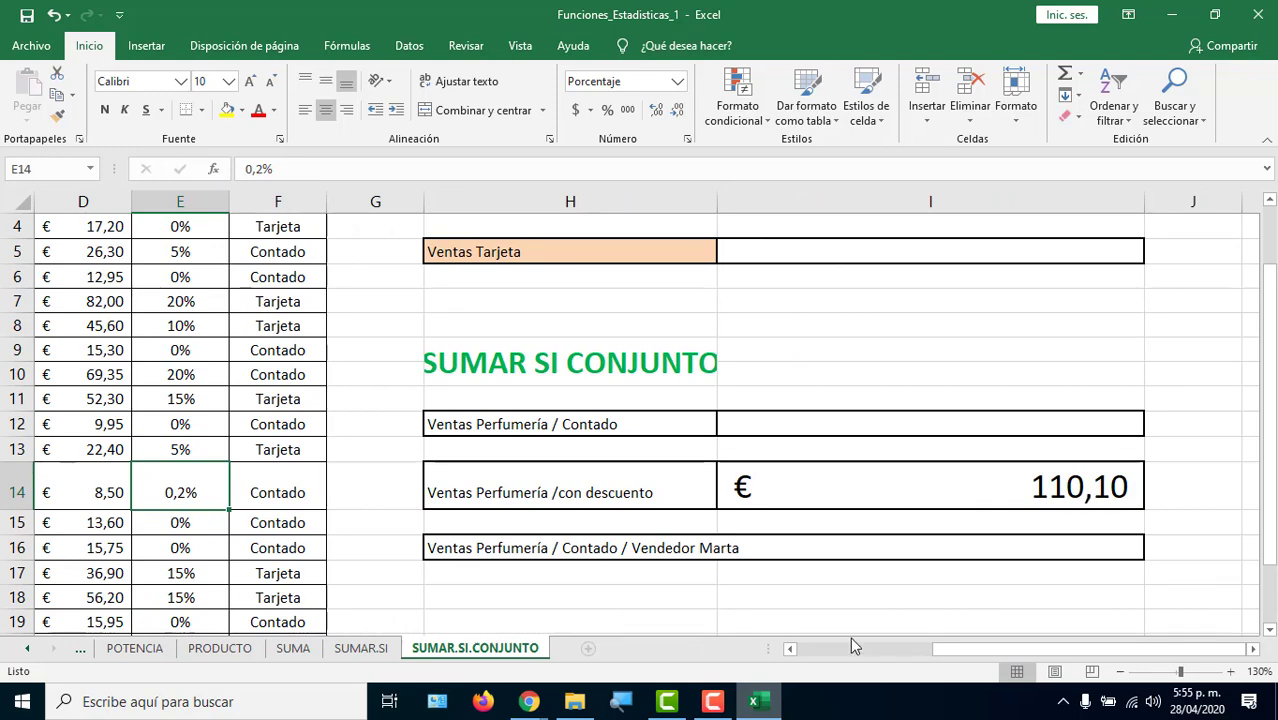
pyautogui.moveTo(955, 650)
pyautogui.mouseDown()
pyautogui.moveTo(935, 650)
pyautogui.moveTo(955, 651)
pyautogui.mouseUp()
pyautogui.doubleClick(956, 486)
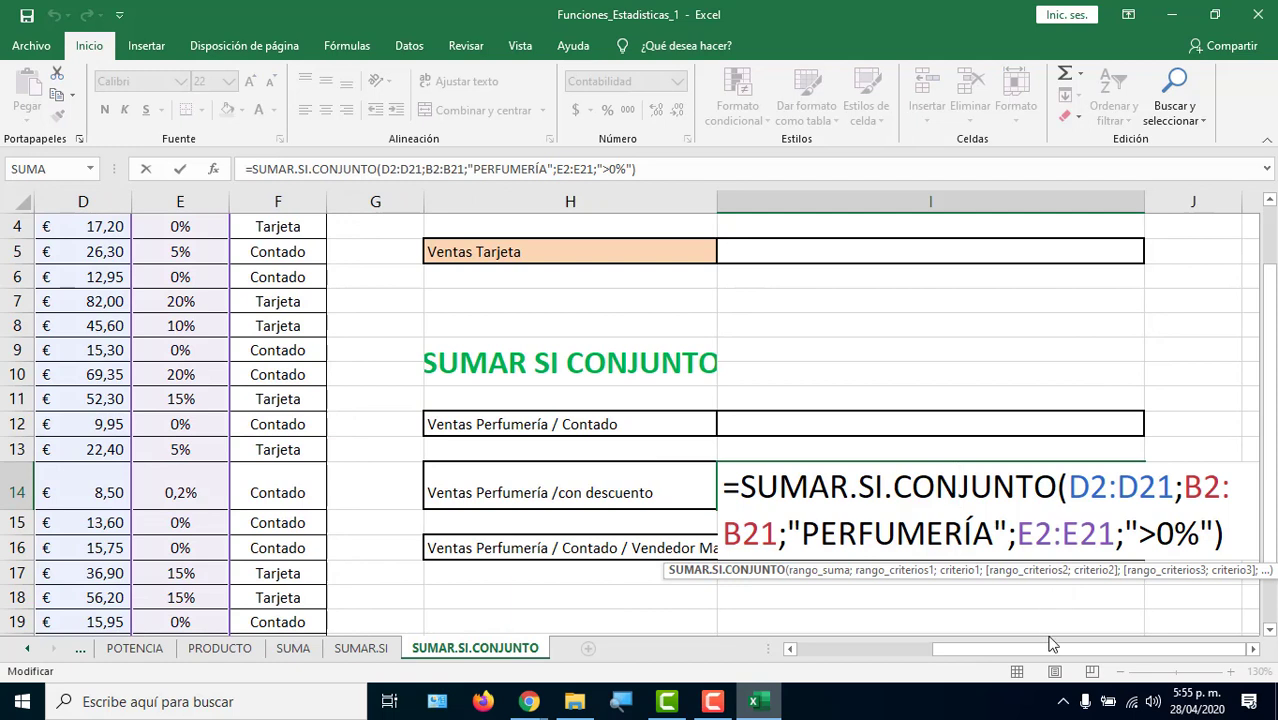
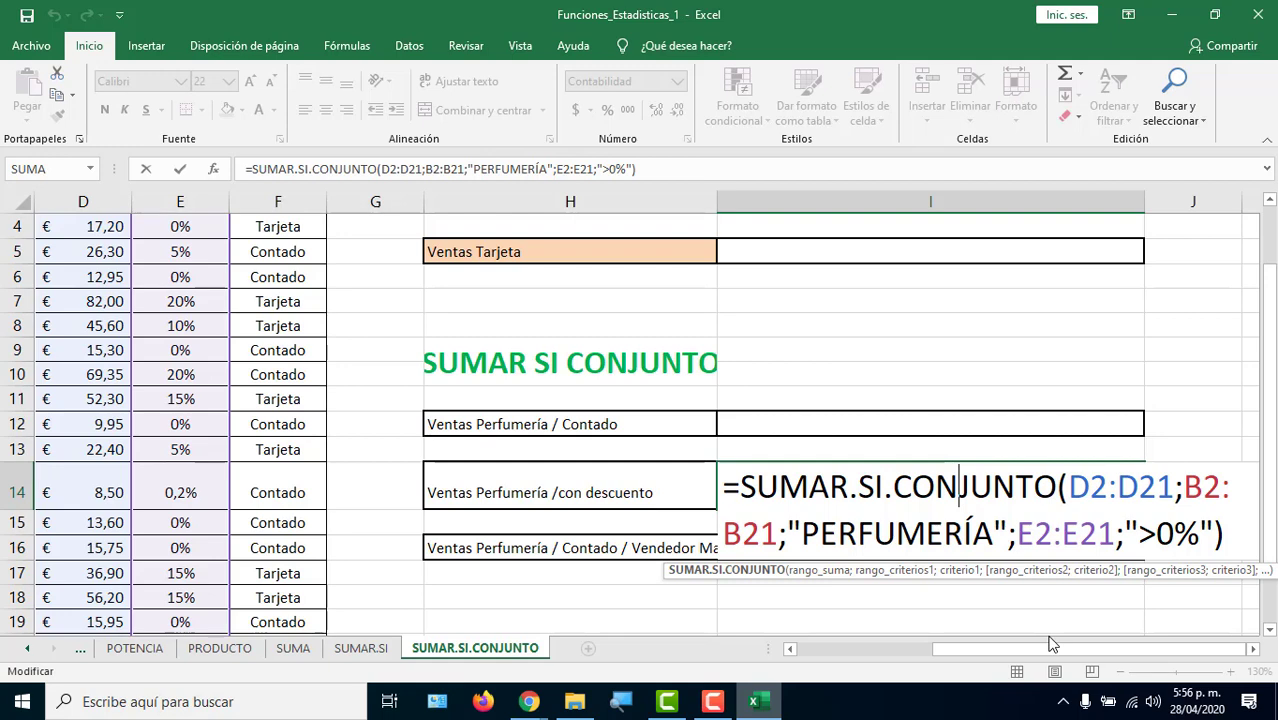
pyautogui.press('Return')
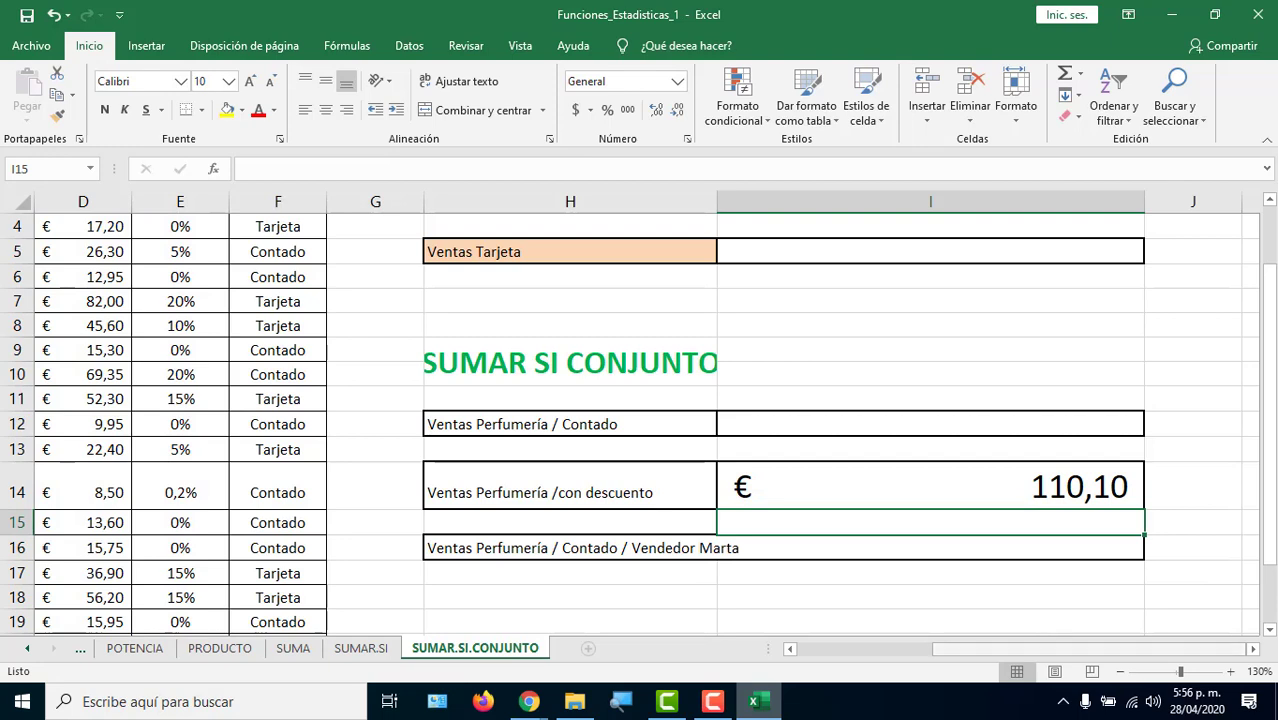
# Open the Funciones_Texto_3 workbook from the EXCEL MATERIAL folder.
pyautogui.click(574, 701)
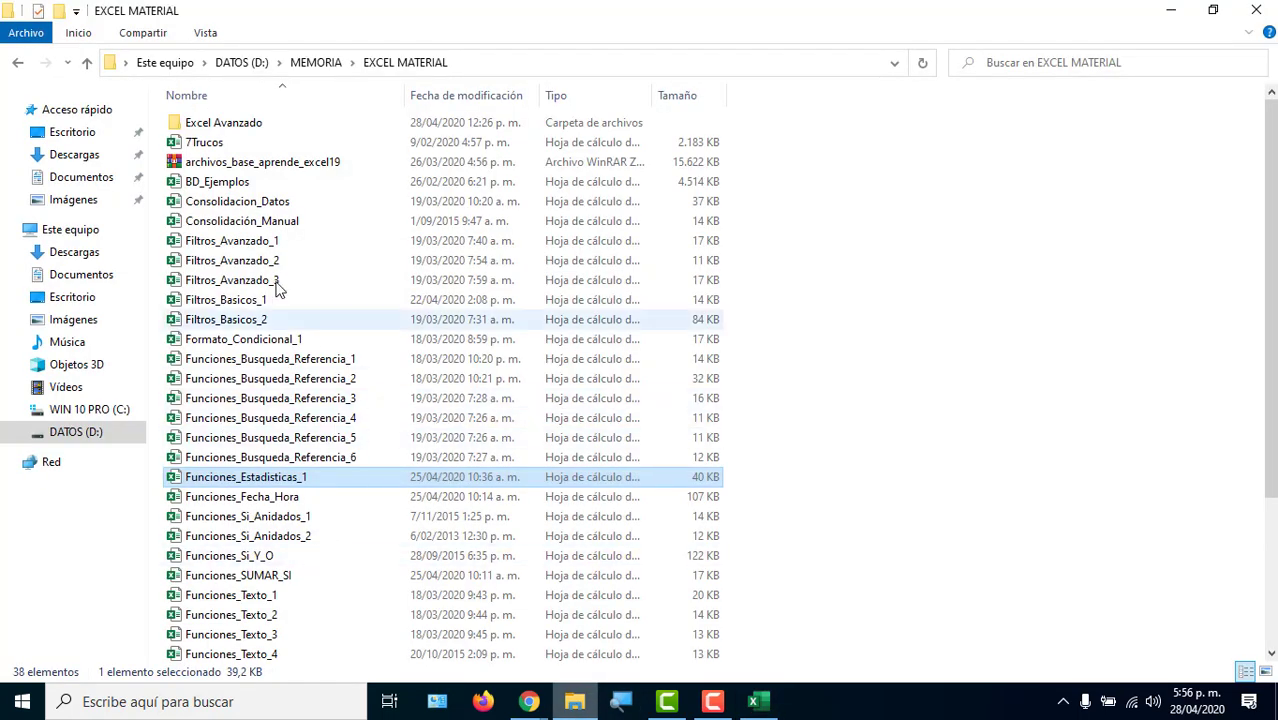
pyautogui.scroll(-2, 370, 387)
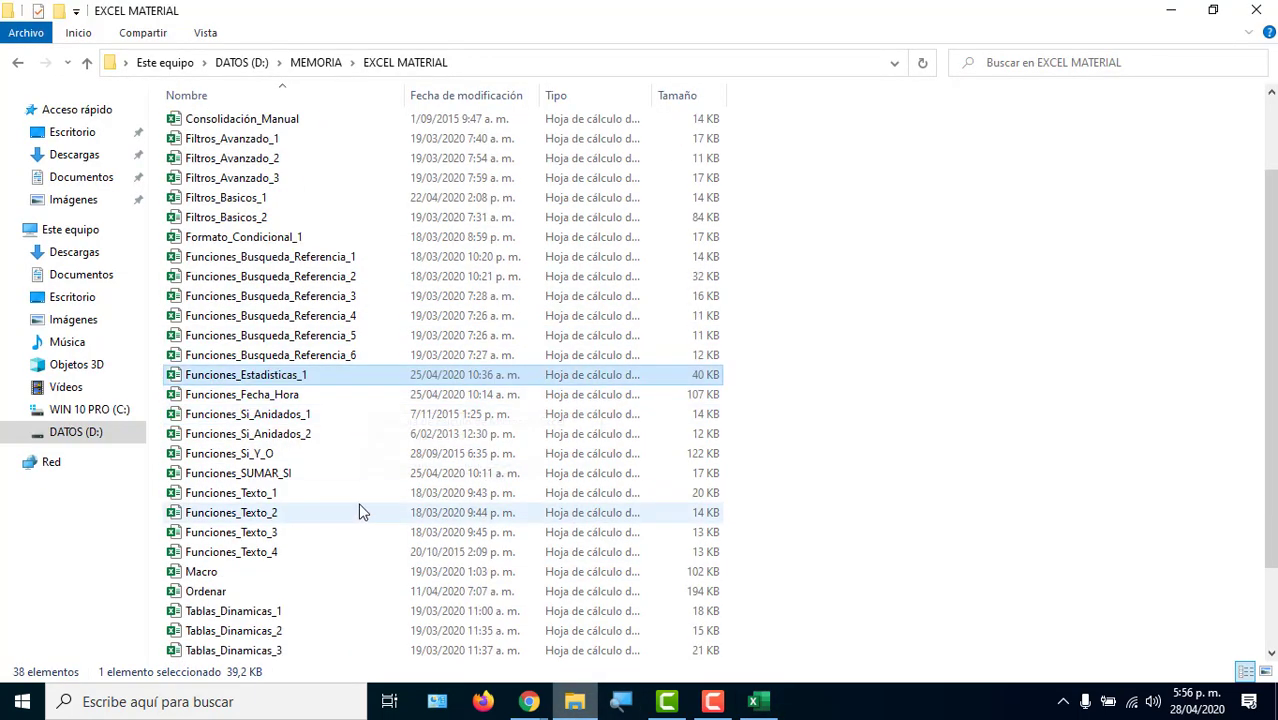
pyautogui.doubleClick(249, 535)
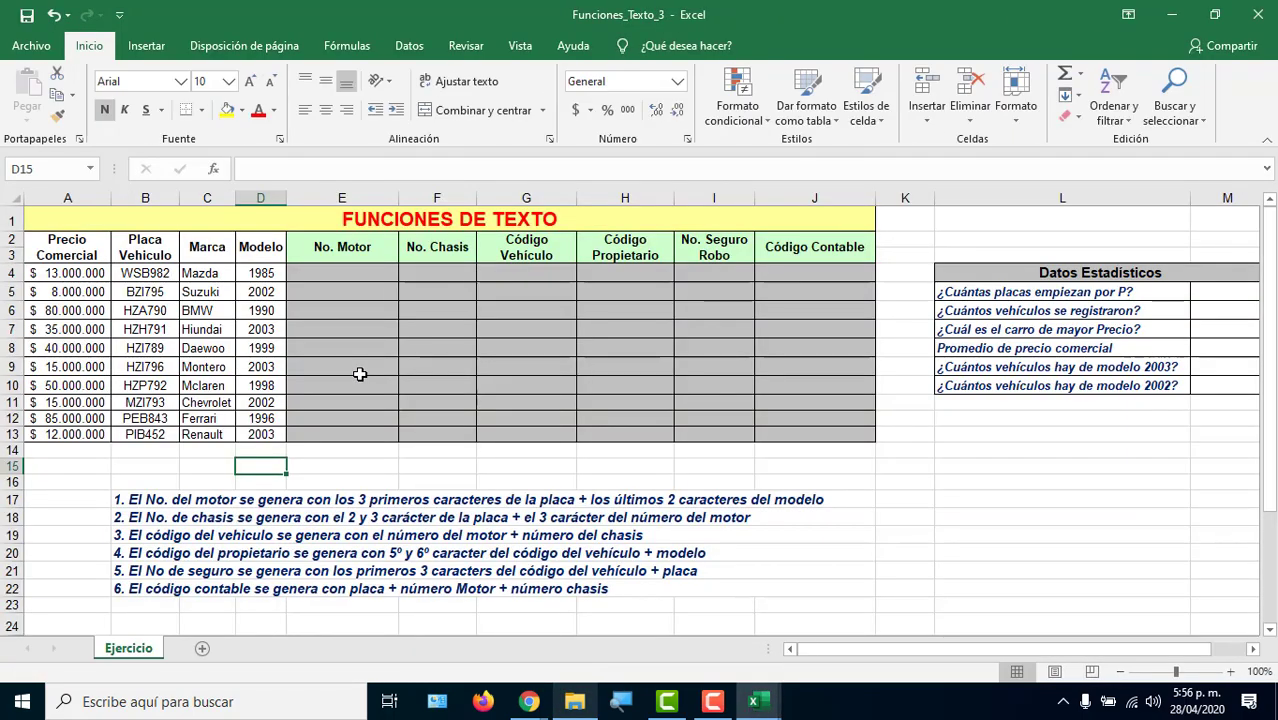
# Increase the font size of the Datos Estadísticos table in L4:M10 to 12.
pyautogui.hscroll(4, 1100, 450)
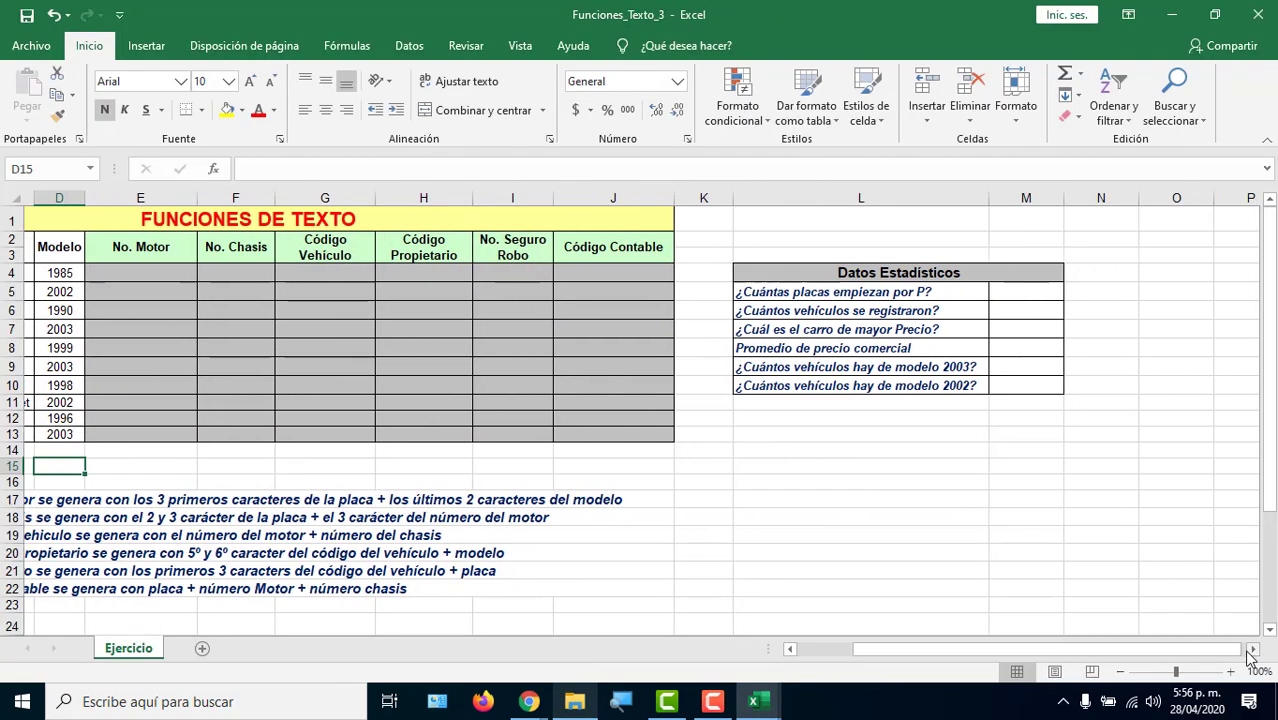
pyautogui.moveTo(834, 272); pyautogui.dragTo(985, 388)
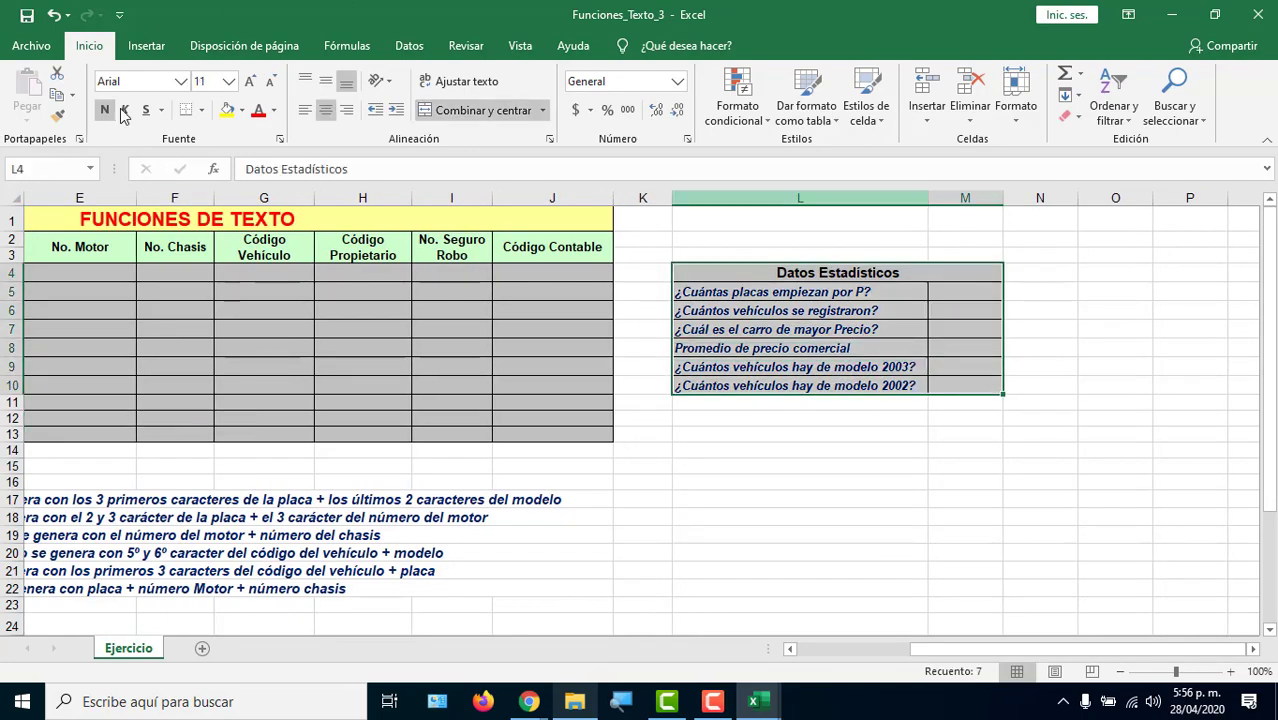
pyautogui.click(250, 81)
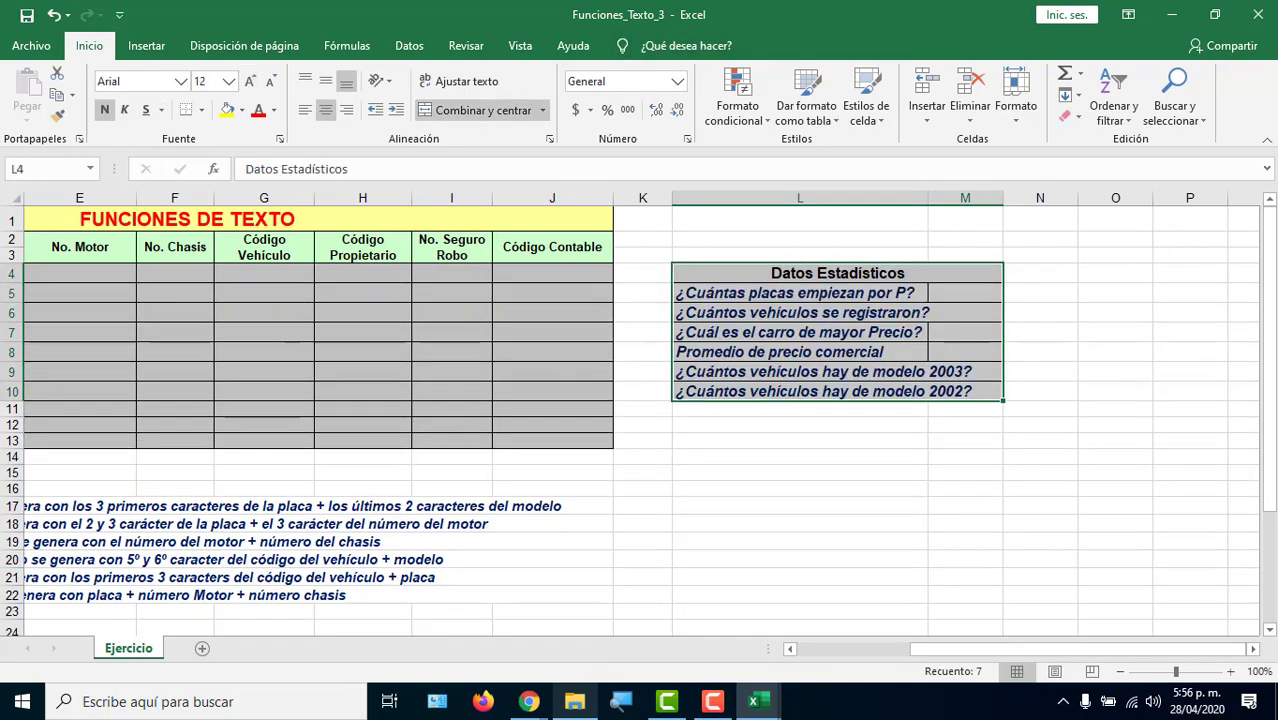
# Magnify the sheet to 140% and widen columns L and M of the Datos Estadísticos table.
pyautogui.click(1230, 671)
pyautogui.click(1230, 671)
pyautogui.click(1230, 671)
pyautogui.click(1230, 671)
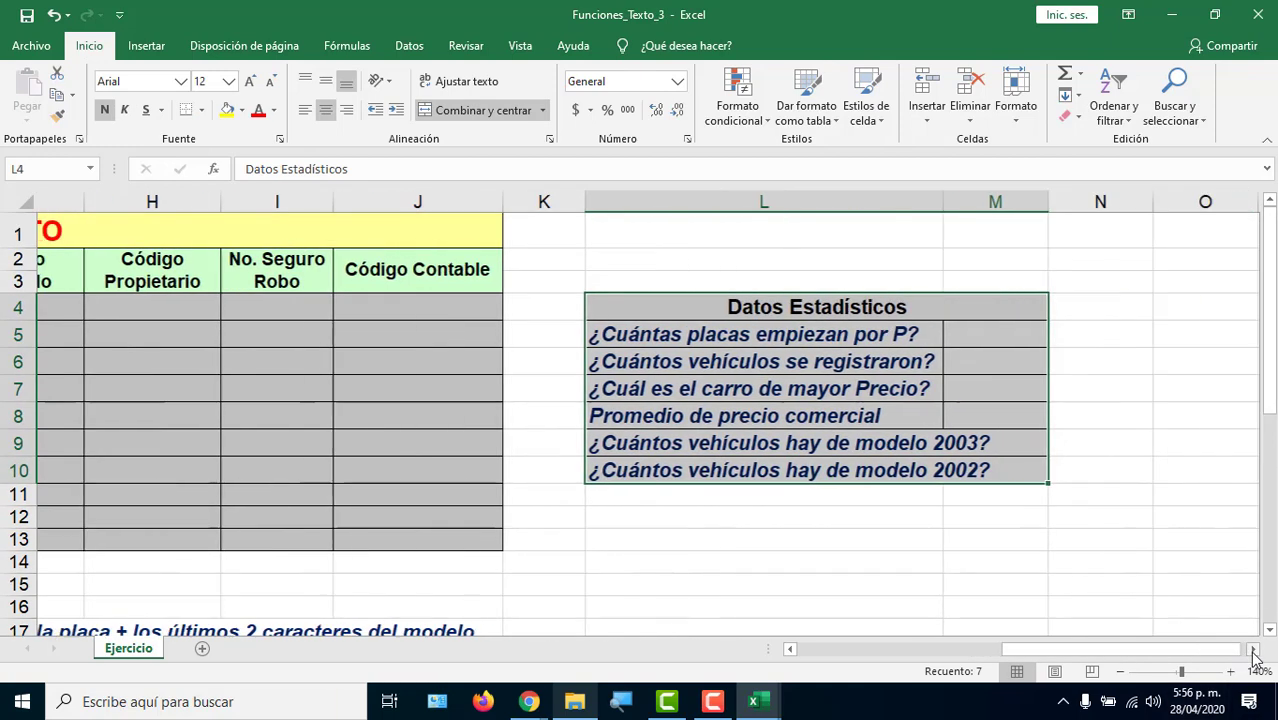
pyautogui.hscroll(4, 1253, 649)
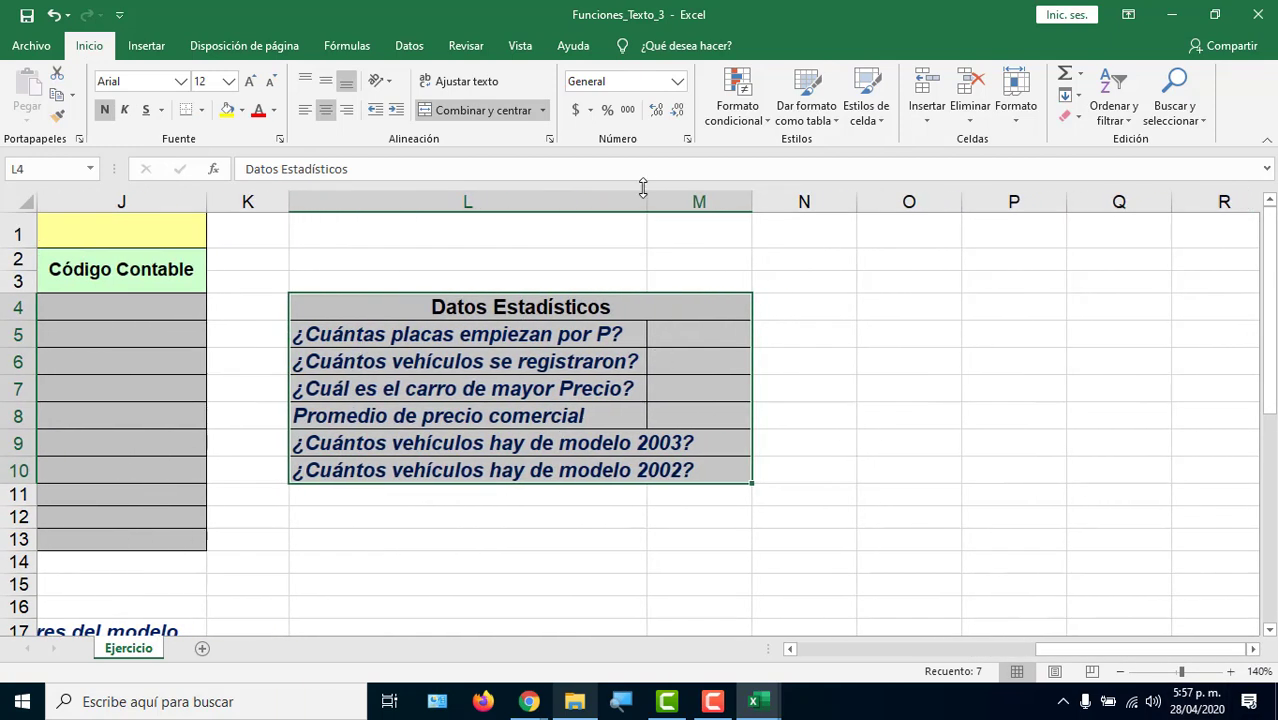
pyautogui.moveTo(647, 202); pyautogui.dragTo(665, 202)
pyautogui.moveTo(772, 202); pyautogui.dragTo(828, 202)
# Begin a CONTAR.SI formula in M5 for the plates starting with P, using the Placa Vehículo cells B4:B13 as its range.
pyautogui.click(425, 341)
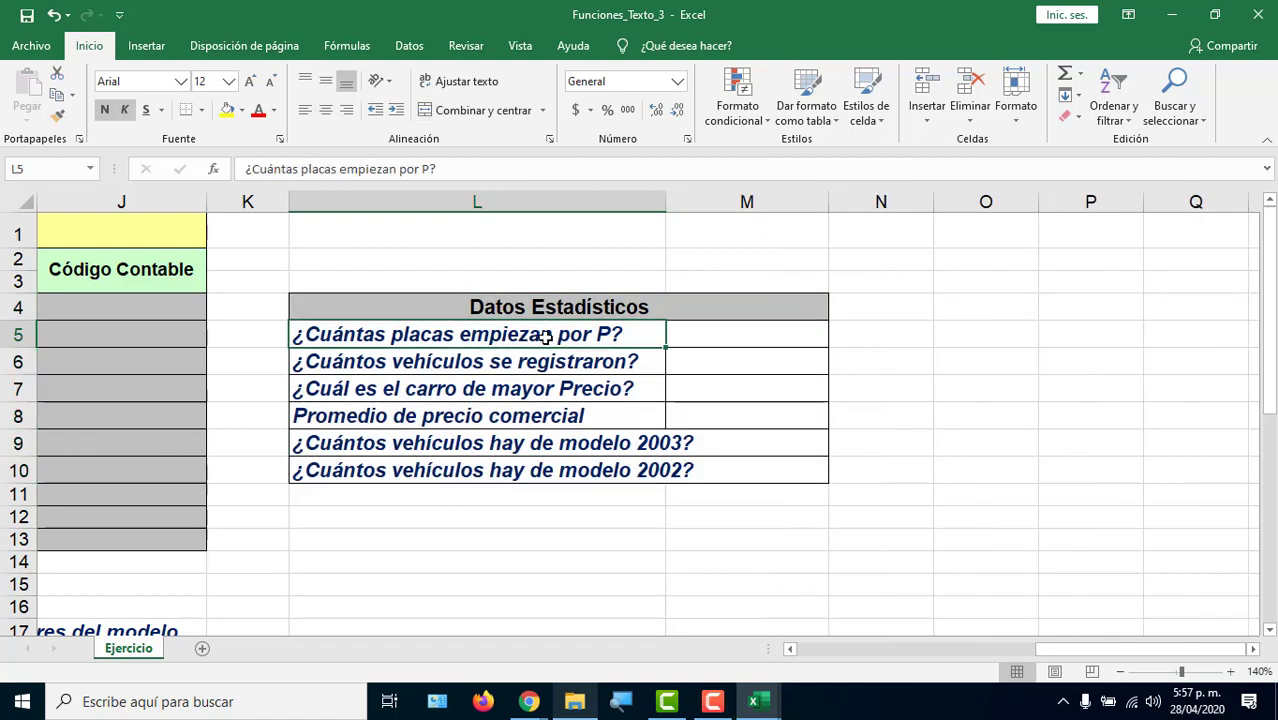
pyautogui.click(690, 338)
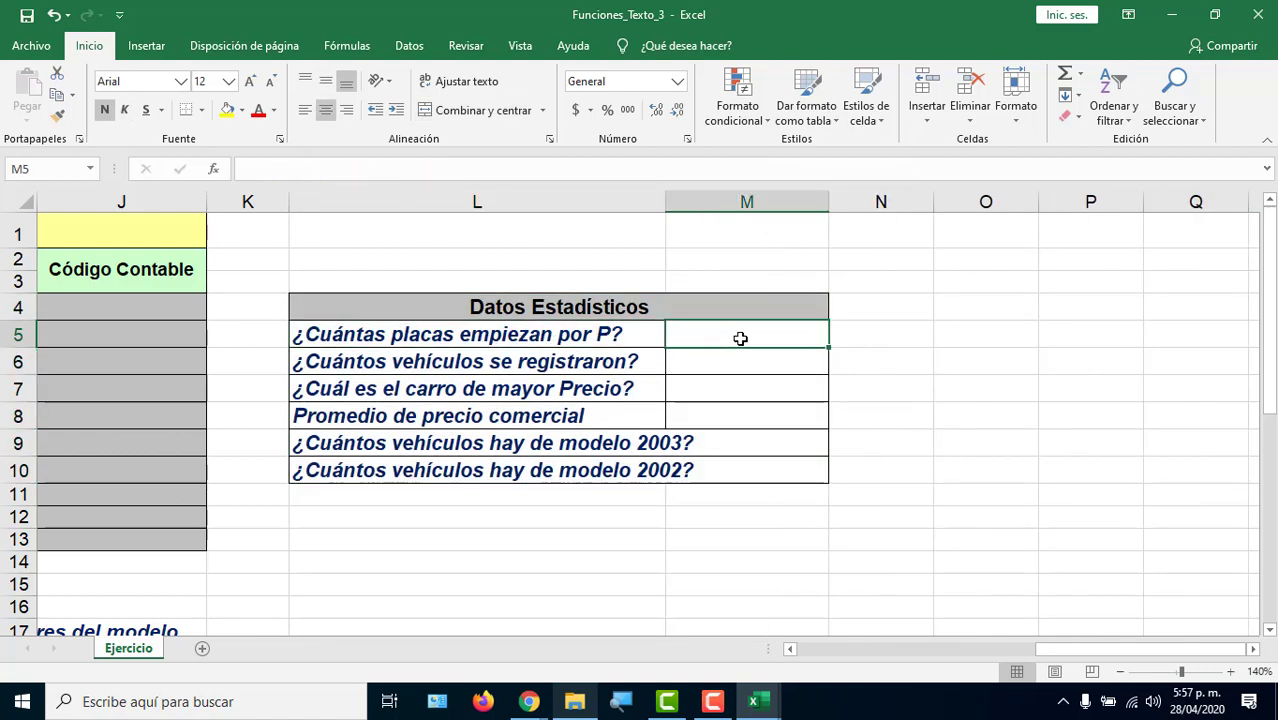
pyautogui.write('=CONTAR')
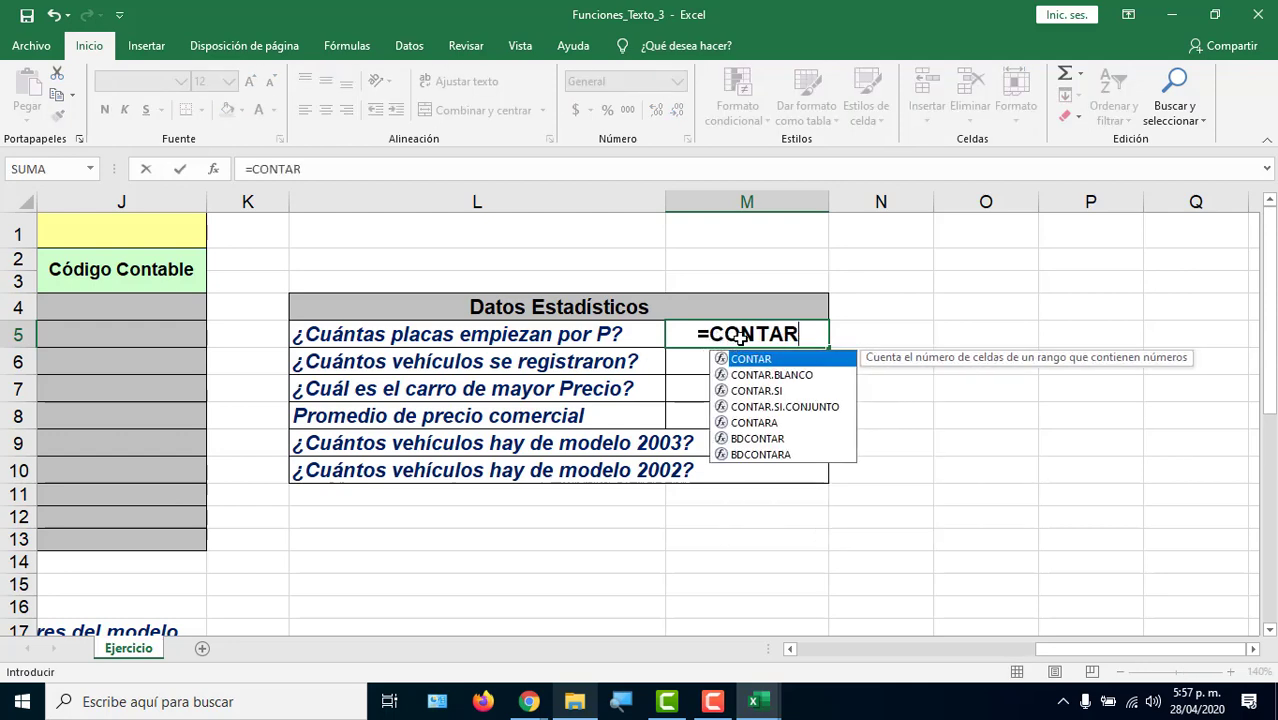
pyautogui.write('.SI(')
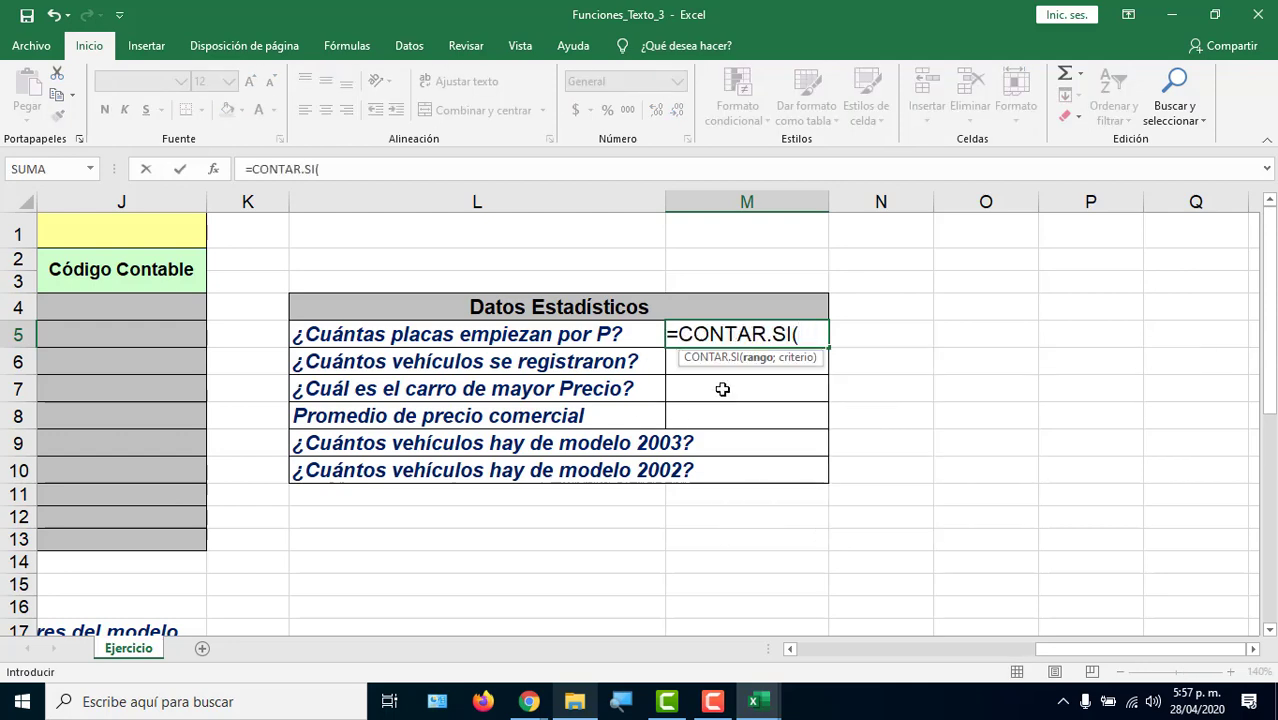
pyautogui.moveTo(1056, 647); pyautogui.dragTo(785, 655)
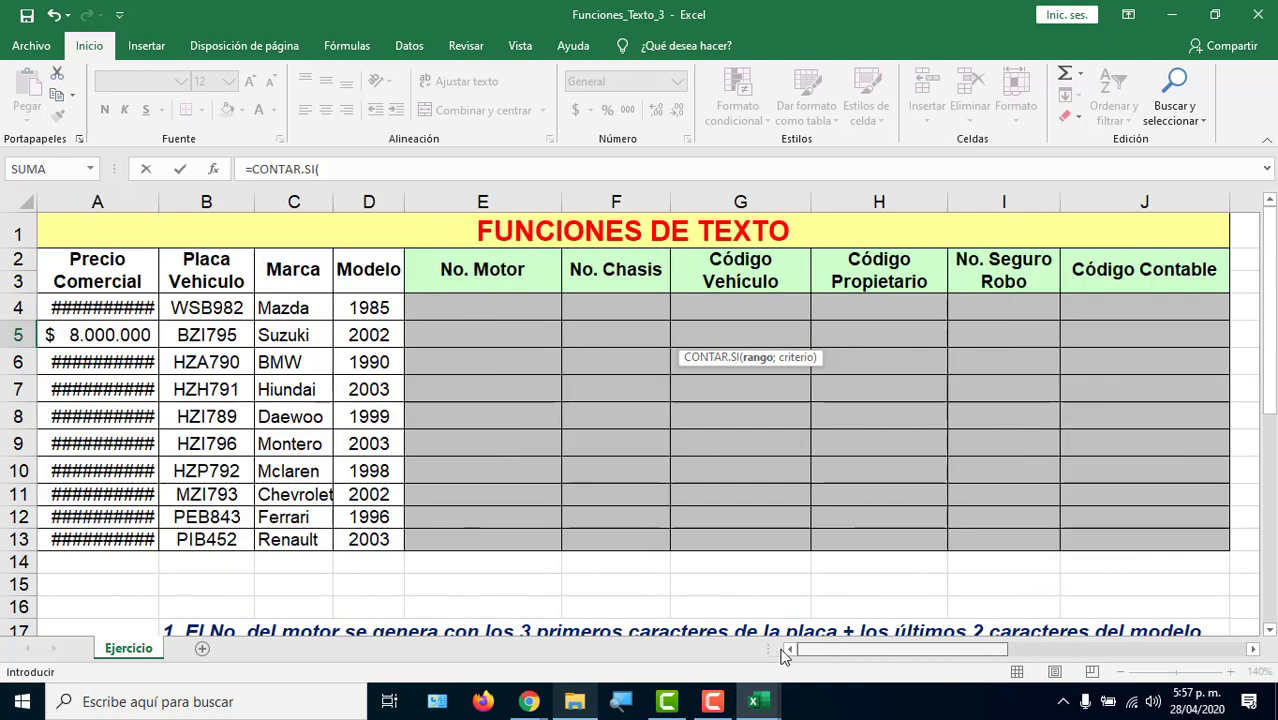
pyautogui.moveTo(219, 305); pyautogui.dragTo(200, 540)
pyautogui.moveTo(800, 652); pyautogui.dragTo(1007, 652)
pyautogui.write(';')
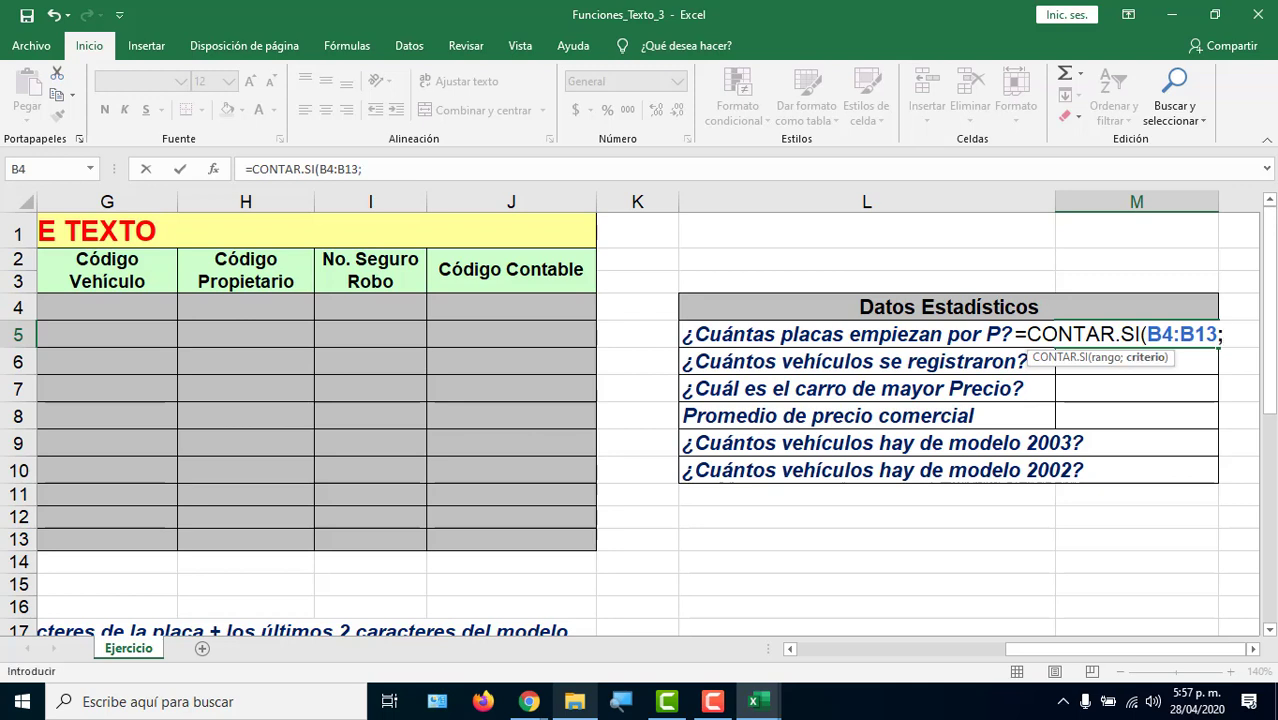
# Add the criterion "P*" to the CONTAR.SI formula in M5 and close its parenthesis.
pyautogui.write('"P*"')
pyautogui.click(1255, 649)
pyautogui.click(1255, 649)
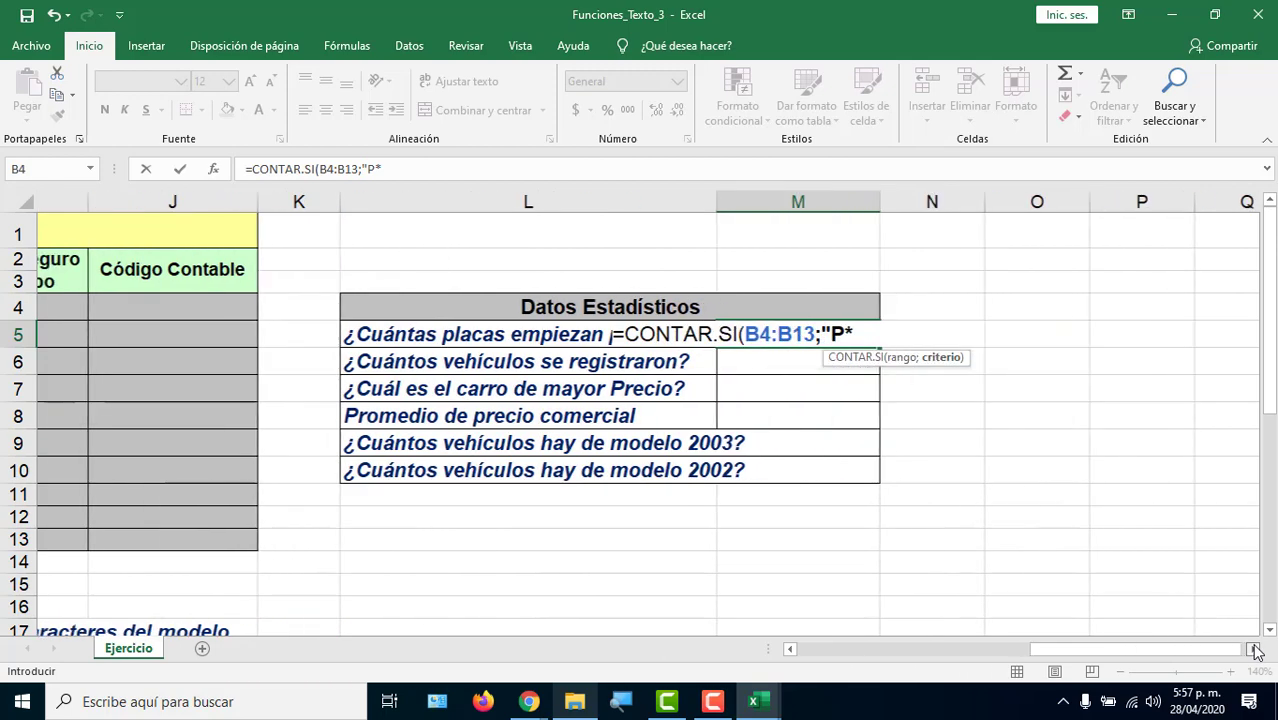
pyautogui.click(1255, 649)
pyautogui.write('"')
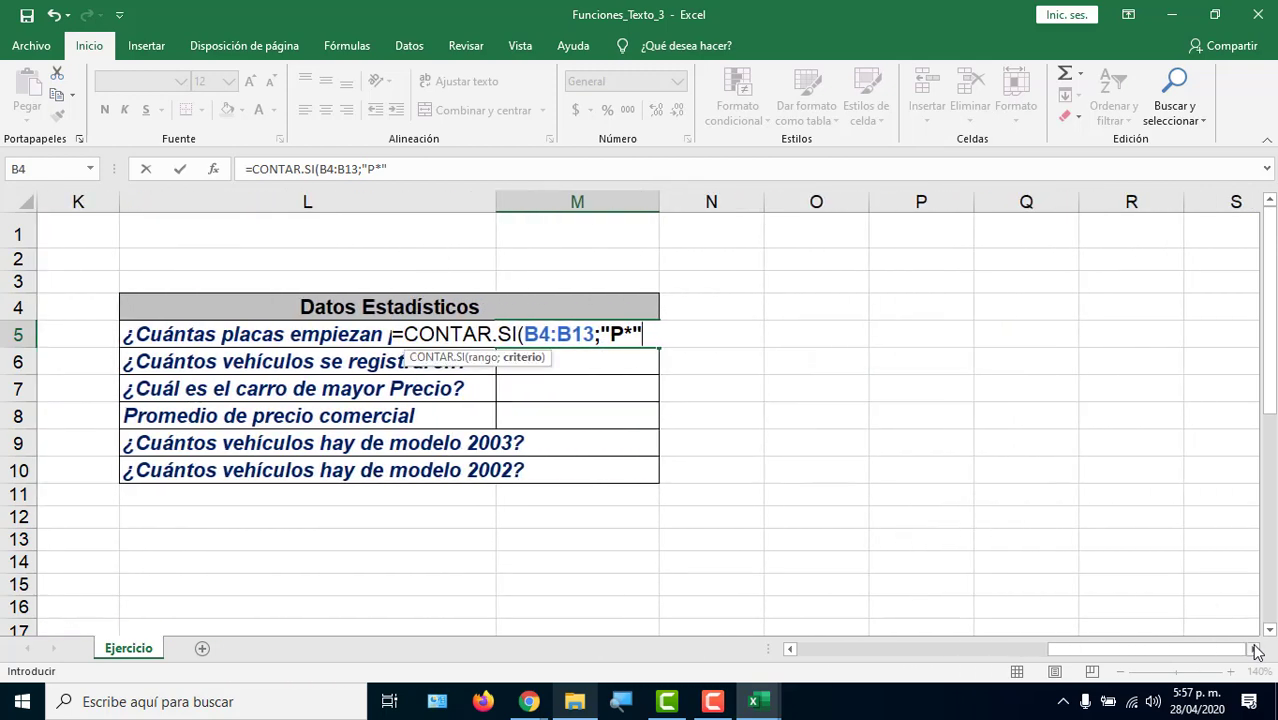
pyautogui.write(')')
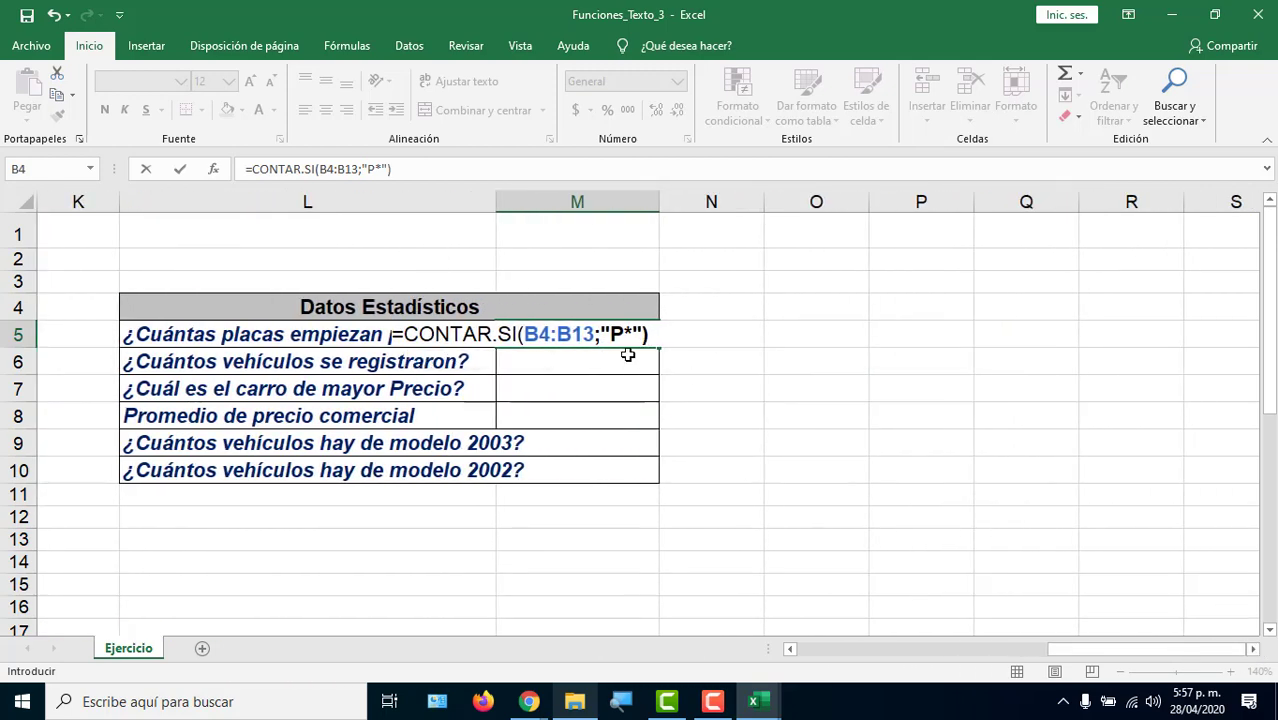
# Check the P* criterion against the plates in B4:B13 and enter the CONTAR.SI formula in M5.
pyautogui.moveTo(611, 334); pyautogui.dragTo(625, 334)
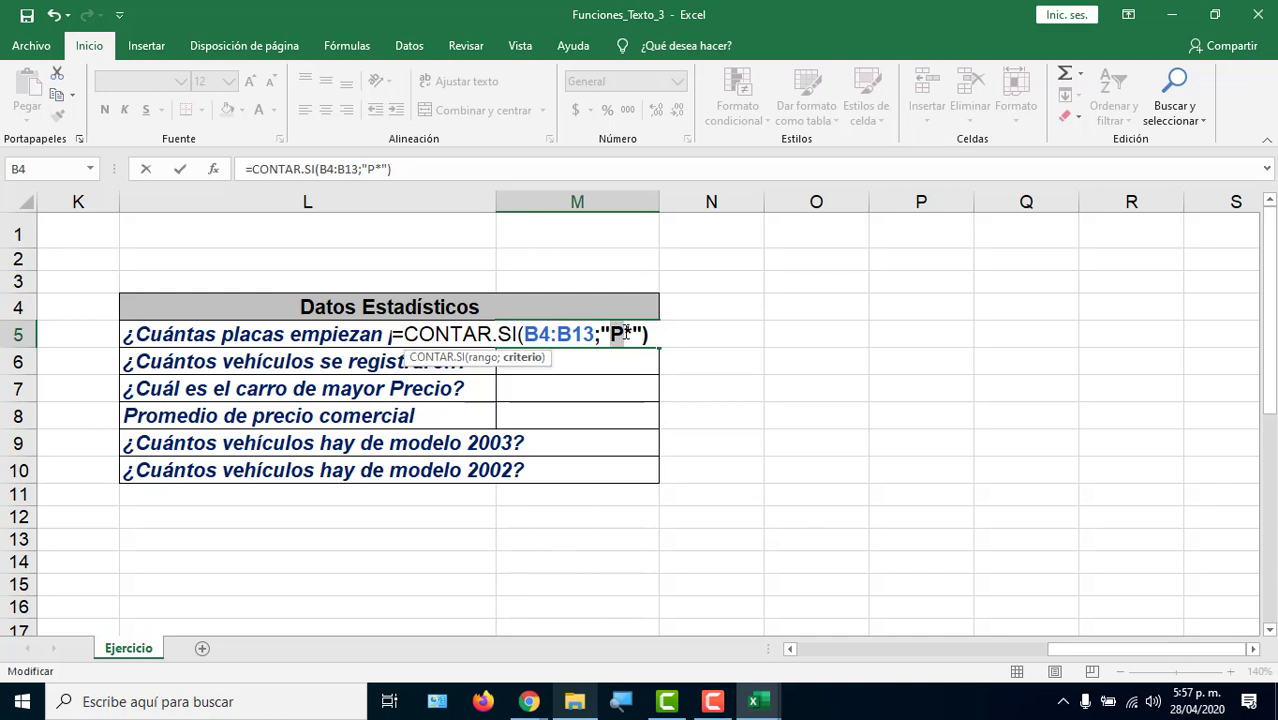
pyautogui.click(629, 334)
pyautogui.moveTo(610, 335); pyautogui.dragTo(625, 337)
pyautogui.moveTo(1055, 652); pyautogui.dragTo(792, 651)
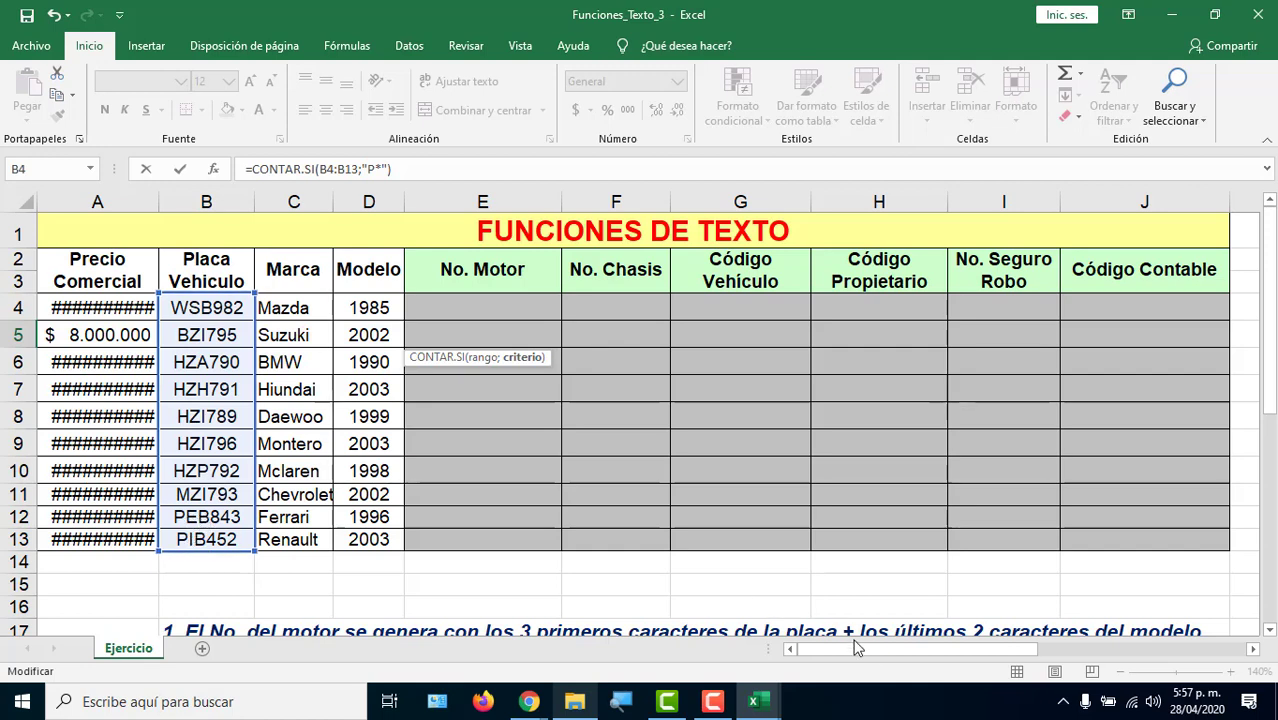
pyautogui.moveTo(855, 648); pyautogui.dragTo(1247, 660)
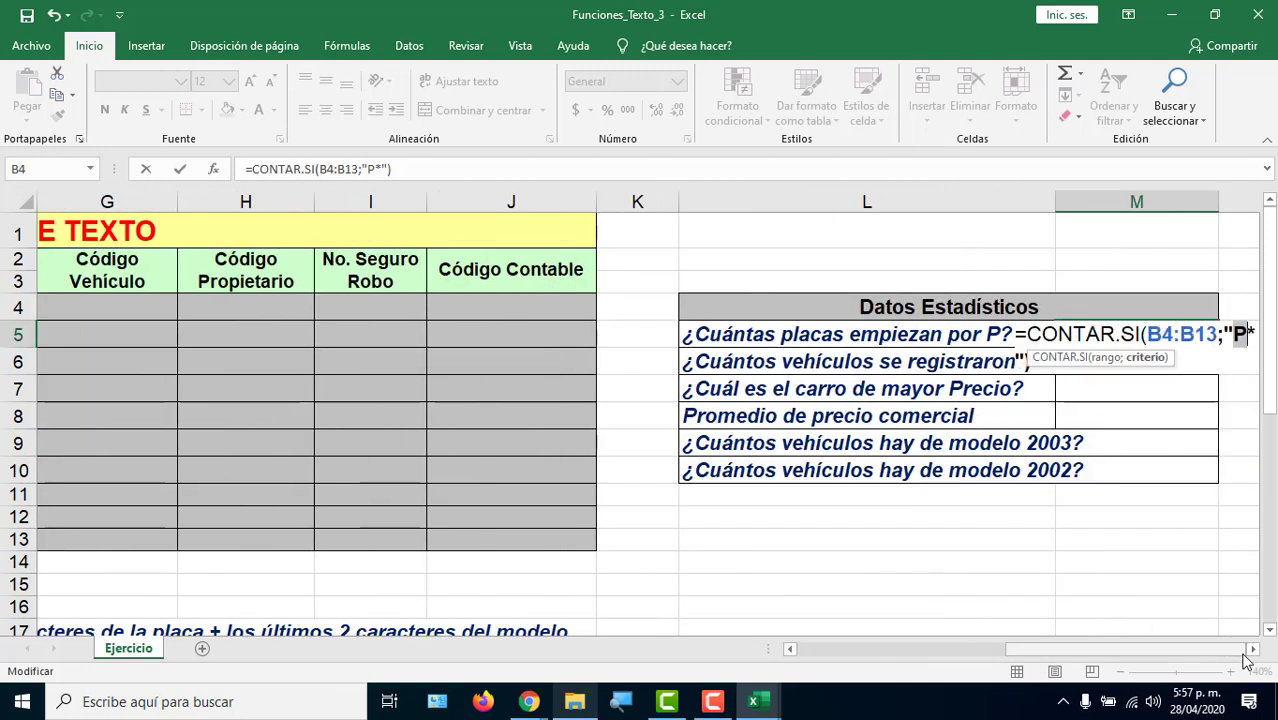
pyautogui.press('Return')
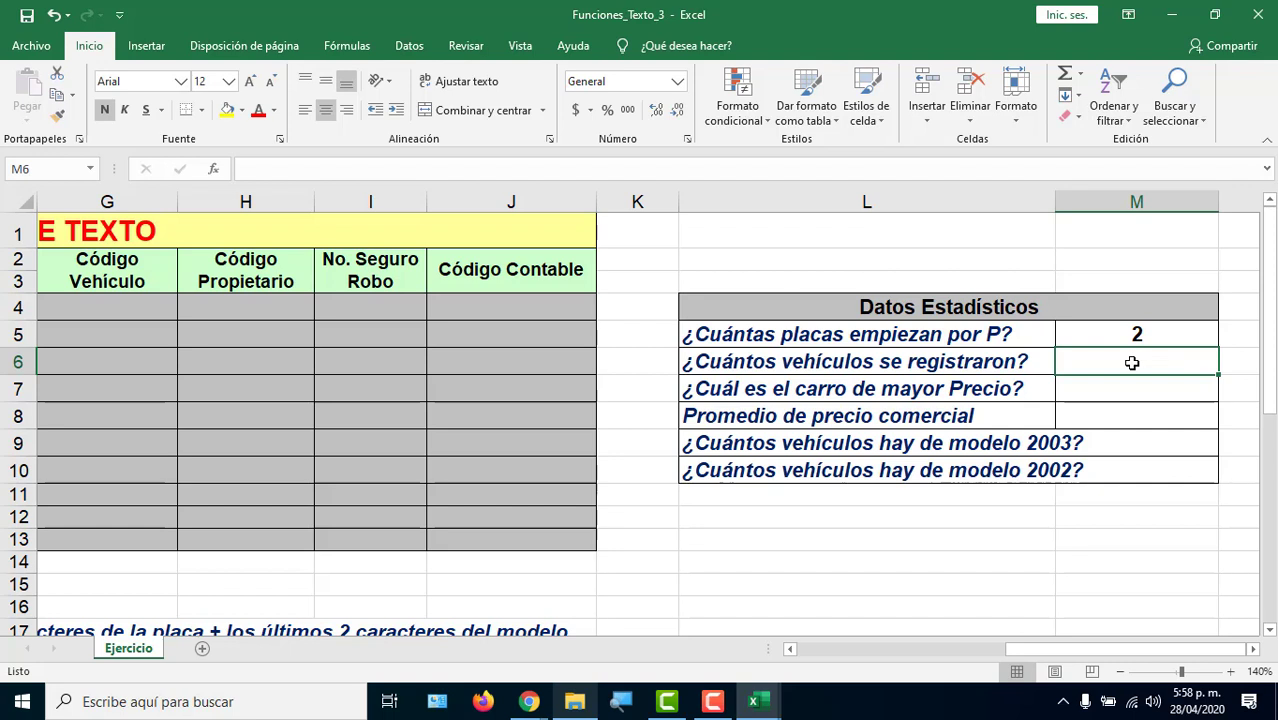
# Go through the unanswered Datos Estadísticos questions on highest price, average commercial price, and vehicles of models 2003 and 2002.
pyautogui.click(806, 394)
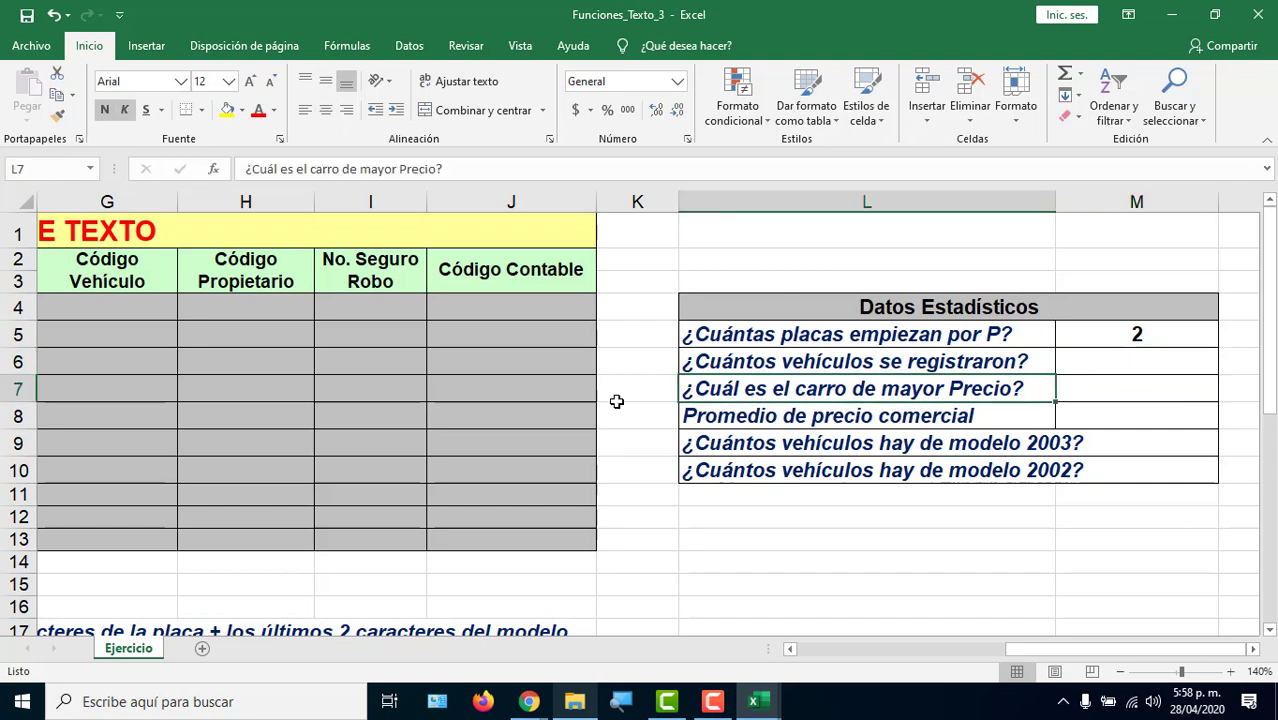
pyautogui.click(1082, 375)
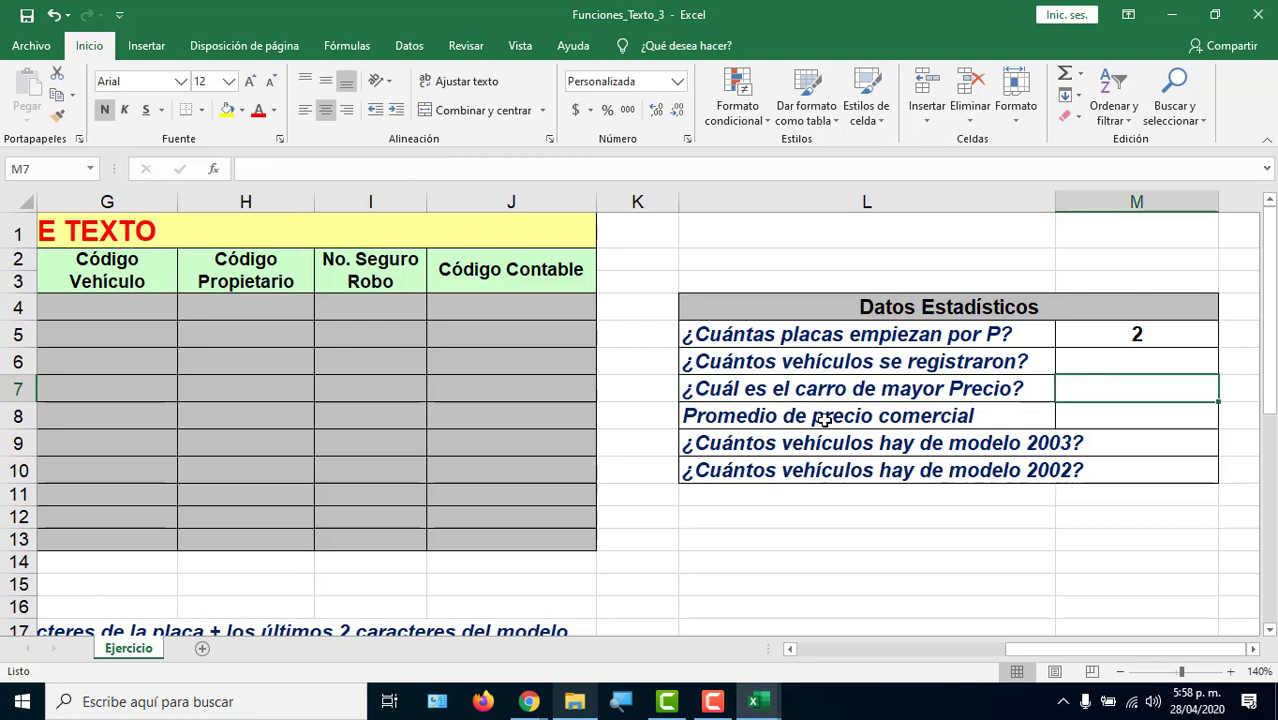
pyautogui.click(1120, 415)
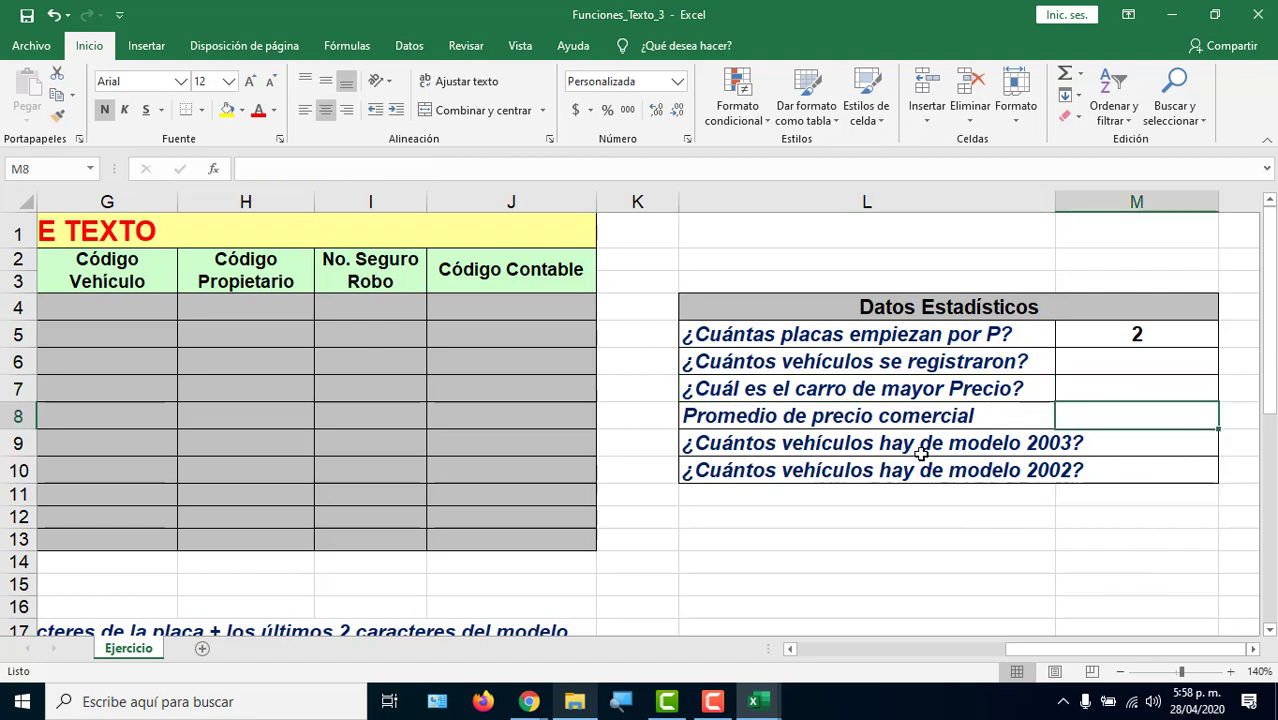
pyautogui.click(1120, 449)
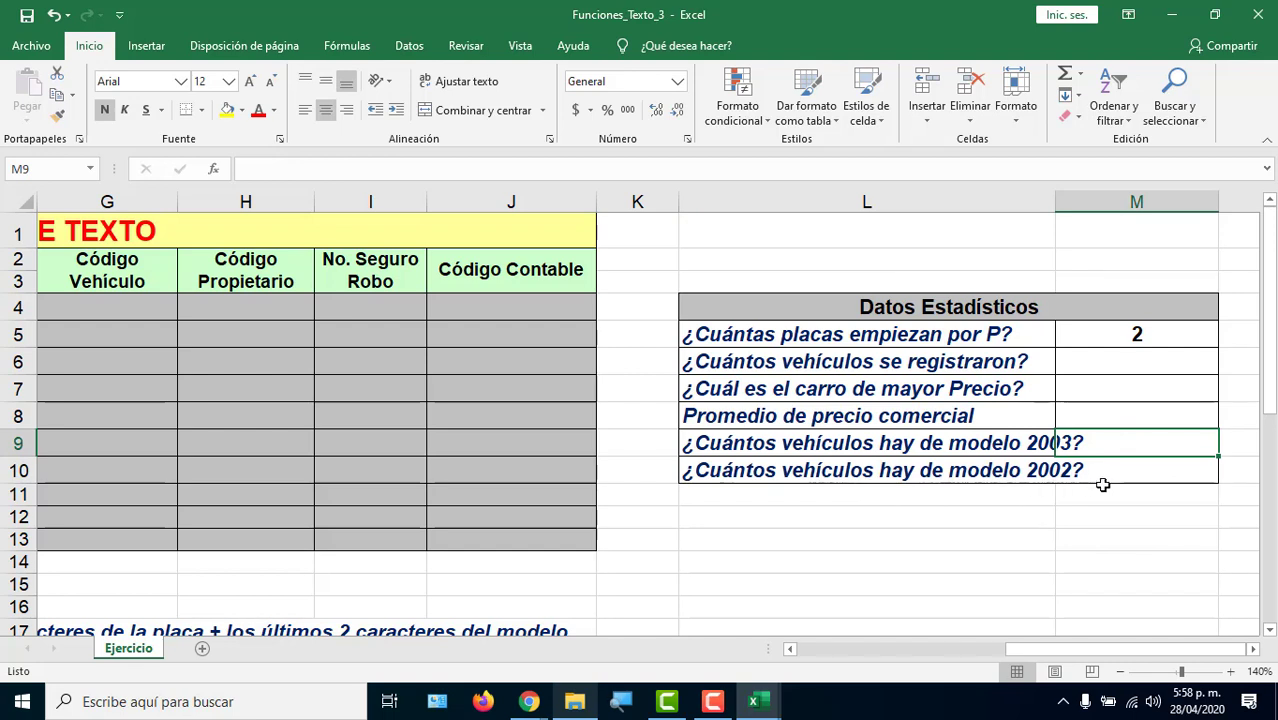
pyautogui.click(1120, 474)
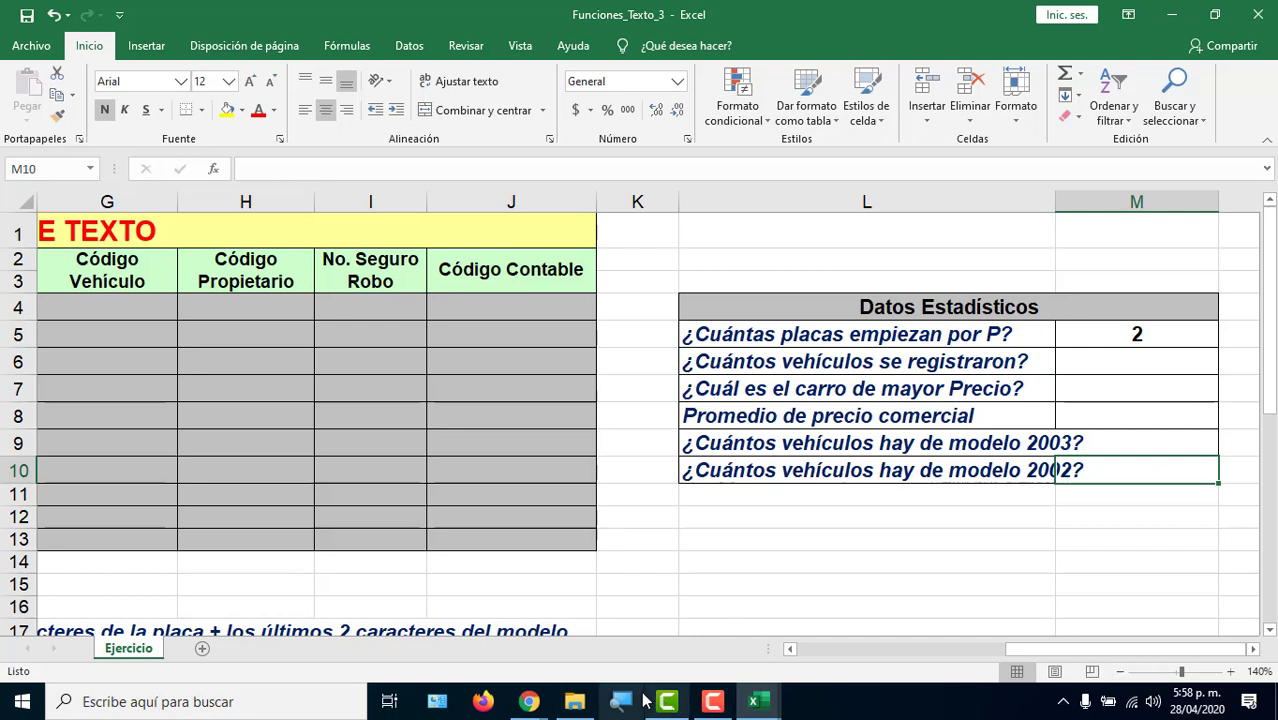
# Switch to the Jitsi Meet call in Chrome and dismiss the noisy microphone notification.
pyautogui.moveTo(529, 701)
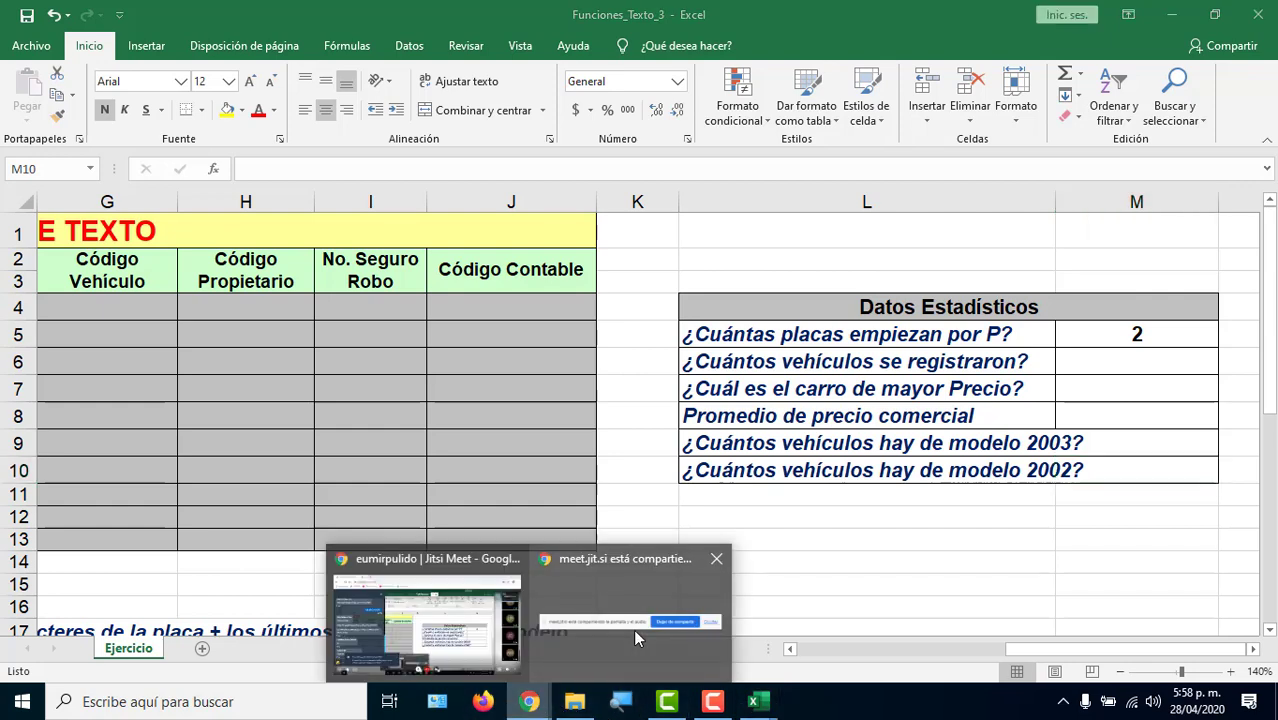
pyautogui.click(660, 610)
pyautogui.click(797, 657)
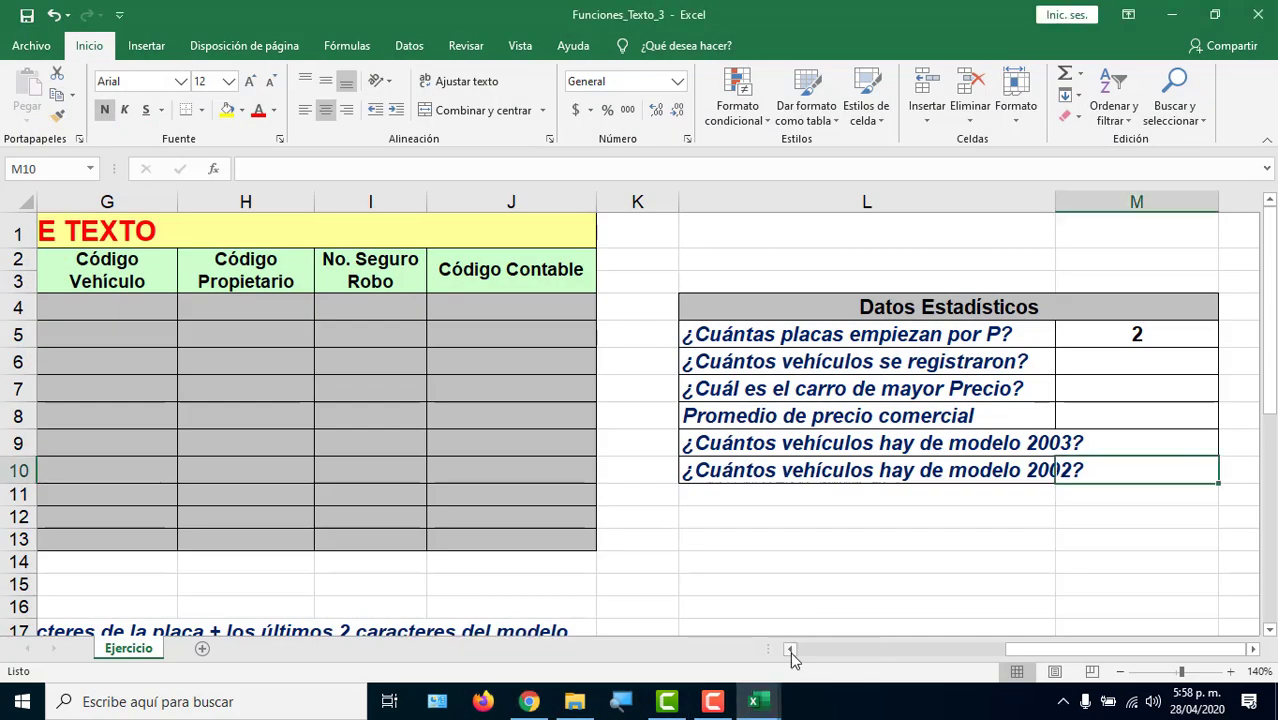
pyautogui.moveTo(529, 701)
pyautogui.click(690, 608)
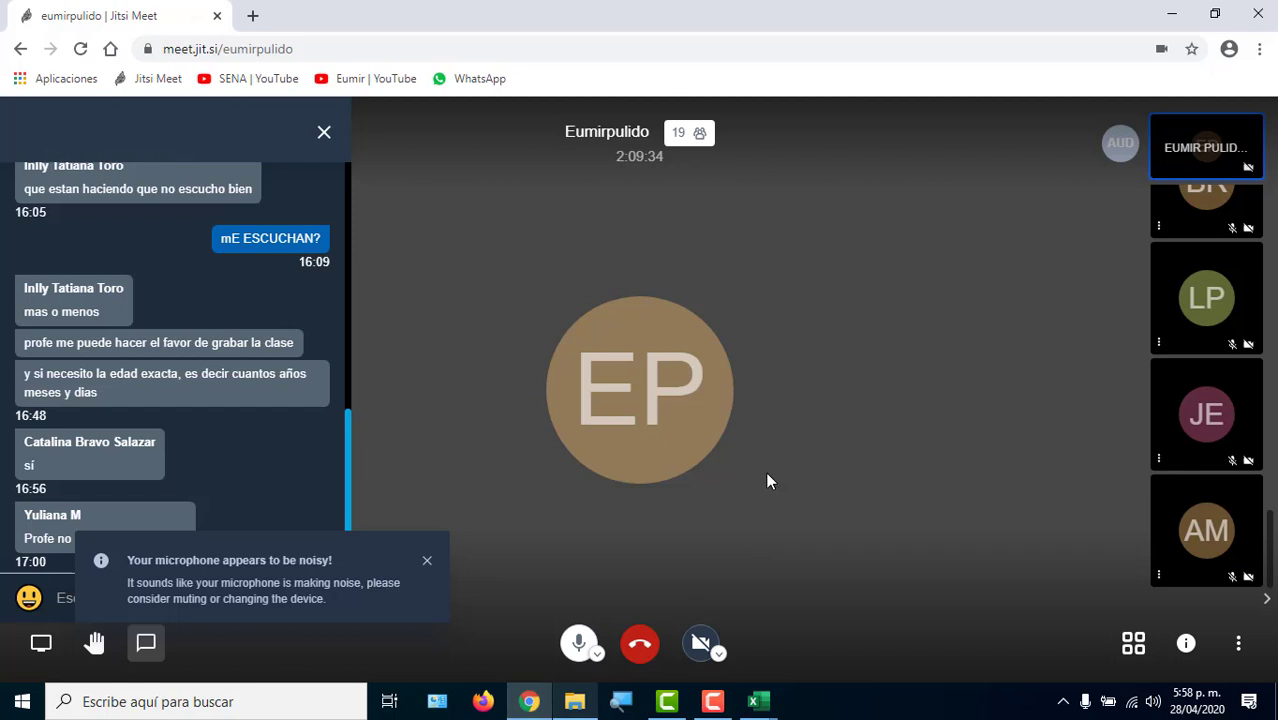
pyautogui.click(427, 560)
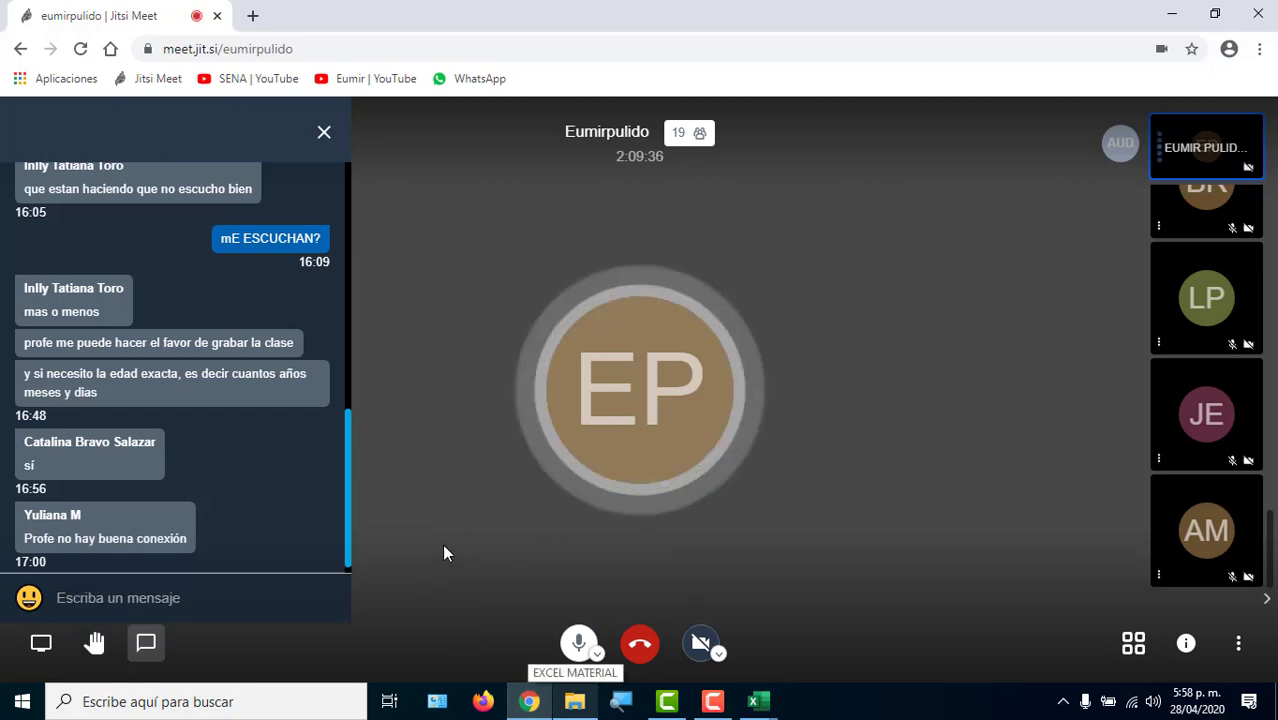